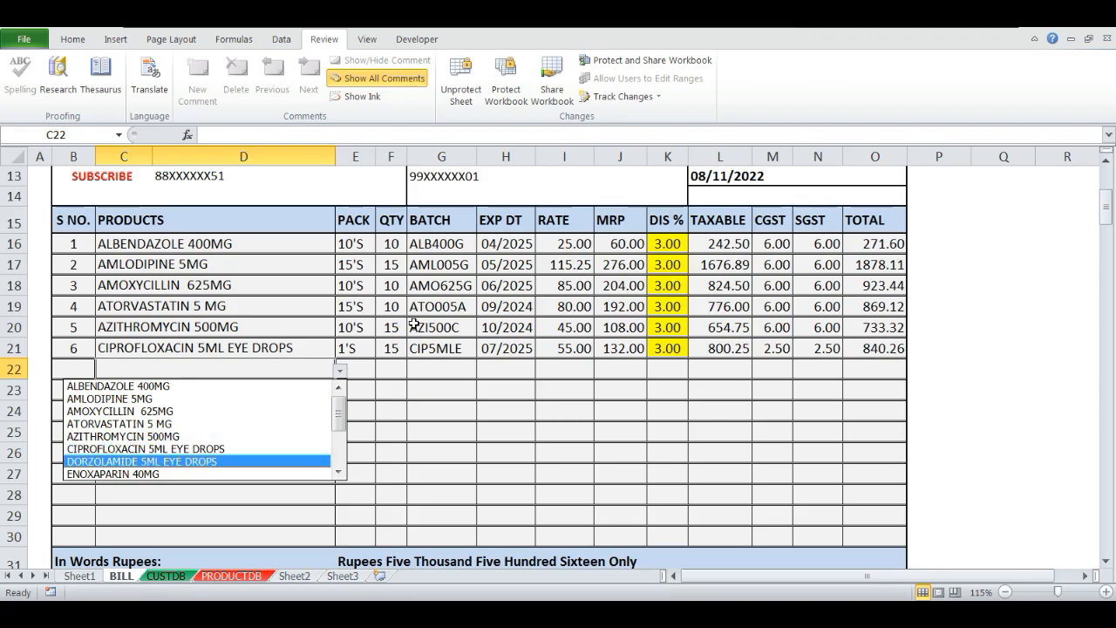
- Add DORZOLAMIDE 5ML EYE DROPS with quantity 10 as the invoice's seventh product line
{"action": "key", "text": "shift+Tab"}
{"action": "type", "text": "1"}
{"action": "key", "text": "Return"}
{"action": "key", "text": "Return"}
{"action": "key", "text": "Return"}
{"action": "key", "text": "Escape"}
- Add ENOXAPARIN 40MG with quantity 50 and MULTIVATIN WITH ZINC 200ML with quantity 10 to invoice rows 23 and 24
{"action": "key", "text": "shift+Tab"}
{"action": "key", "text": "alt+Down"}
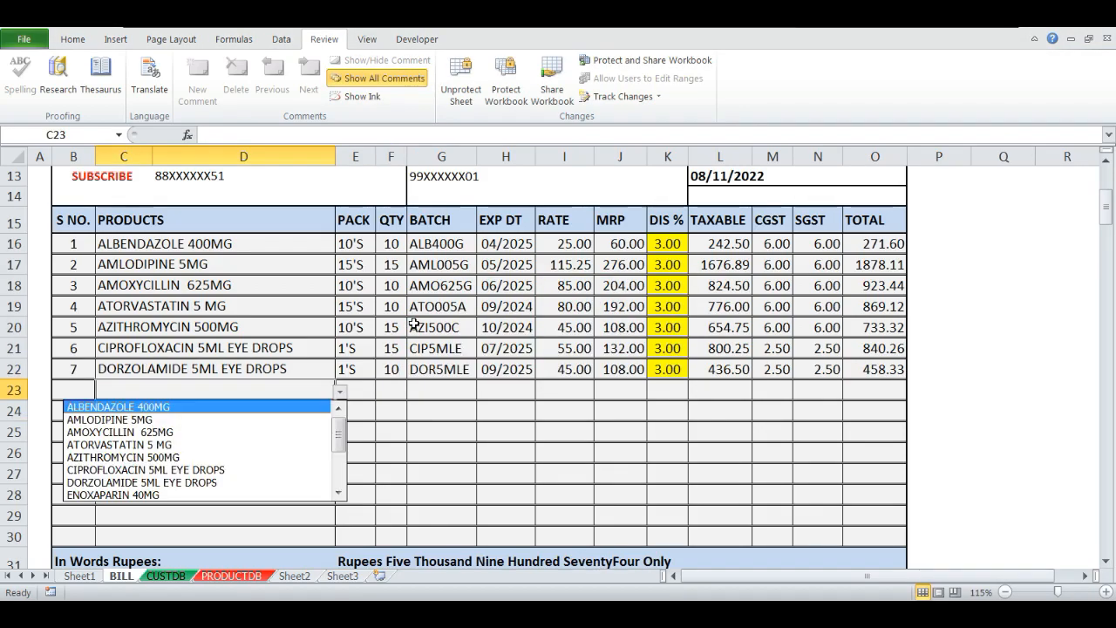
{"action": "key", "text": "Down"}
{"action": "key", "text": "Down"}
{"action": "key", "text": "Down"}
{"action": "key", "text": "Down"}
{"action": "key", "text": "Down"}
{"action": "key", "text": "Down"}
{"action": "key", "text": "Down"}
{"action": "key", "text": "Return"}
{"action": "key", "text": "Tab"}
{"action": "type", "text": "50"}
{"action": "key", "text": "Return"}
{"action": "type", "text": "0"}
{"action": "key", "text": "Return"}
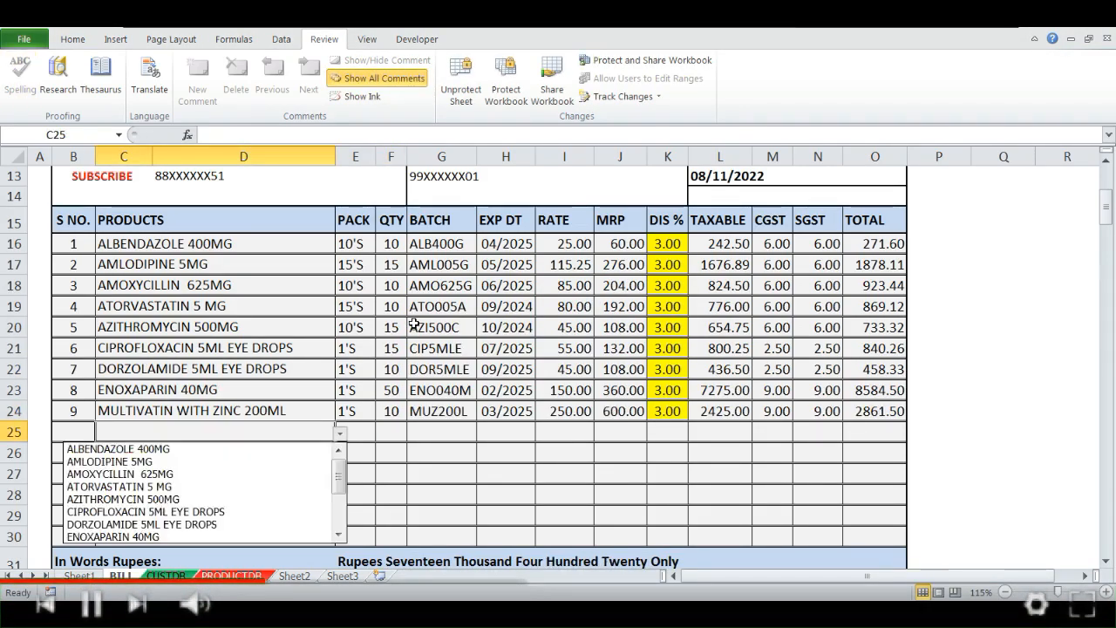
- Add MULTIVITAMIN SYRUP 200 ML with quantity 10 to invoice row 25
{"action": "key", "text": "alt+Down"}
{"action": "key", "text": "Down"}
{"action": "key", "text": "Down"}
{"action": "key", "text": "Down"}
{"action": "key", "text": "Down"}
{"action": "key", "text": "Down"}
{"action": "key", "text": "Down"}
{"action": "key", "text": "Down"}
{"action": "key", "text": "Down"}
{"action": "key", "text": "Down"}
{"action": "key", "text": "Return"}
{"action": "key", "text": "Tab"}
{"action": "type", "text": "10"}
{"action": "key", "text": "Return"}
- Add TELMISARTAN 20MG with quantity 10 to invoice row 26
{"action": "key", "text": "Tab"}
{"action": "type", "text": "10"}
{"action": "key", "text": "Return"}
- Add RAMIPRIL 5MG with quantity 15 to invoice row 27
{"action": "key", "text": "alt+Down"}
{"action": "key", "text": "End"}
{"action": "key", "text": "Up"}
{"action": "key", "text": "Return"}
{"action": "key", "text": "Tab"}
{"action": "type", "text": "15"}
{"action": "key", "text": "Return"}
- Add PARACETAMOL 650MG with quantity 50 to invoice row 28
{"action": "key", "text": "alt+Down"}
{"action": "key", "text": "End"}
{"action": "key", "text": "Up"}
{"action": "key", "text": "Up"}
{"action": "key", "text": "Return"}
{"action": "key", "text": "Tab"}
{"action": "type", "text": "50"}
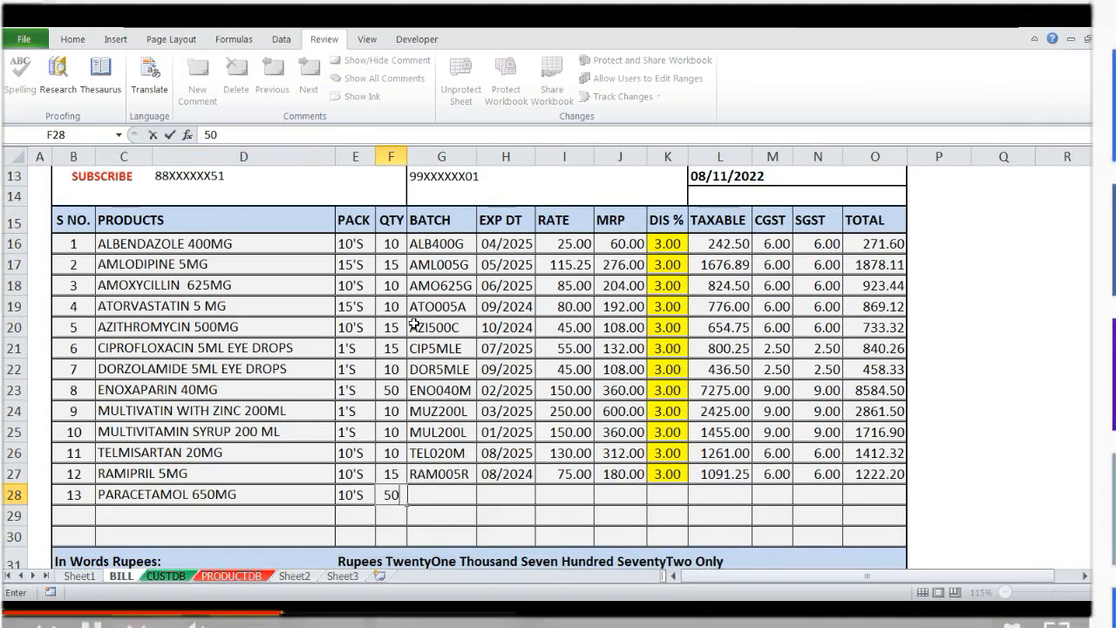
{"action": "key", "text": "Return"}
- Add PANTOPRAZOLE 40MG with quantity 50 to invoice row 29
{"action": "key", "text": "alt+Down"}
{"action": "key", "text": "End"}
{"action": "key", "text": "Up"}
{"action": "key", "text": "Up"}
{"action": "key", "text": "Up"}
{"action": "key", "text": "Return"}
{"action": "key", "text": "Tab"}
{"action": "type", "text": "50"}
{"action": "key", "text": "shift+Tab"}
{"action": "key", "text": "Return"}
- Add OFLOXACIN 5ML EYE DROPS with quantity 10 as the last product line in row 30
{"action": "key", "text": "alt+Down"}
{"action": "key", "text": "Down"}
{"action": "key", "text": "Down"}
{"action": "key", "text": "Down"}
{"action": "key", "text": "Down"}
{"action": "key", "text": "Down"}
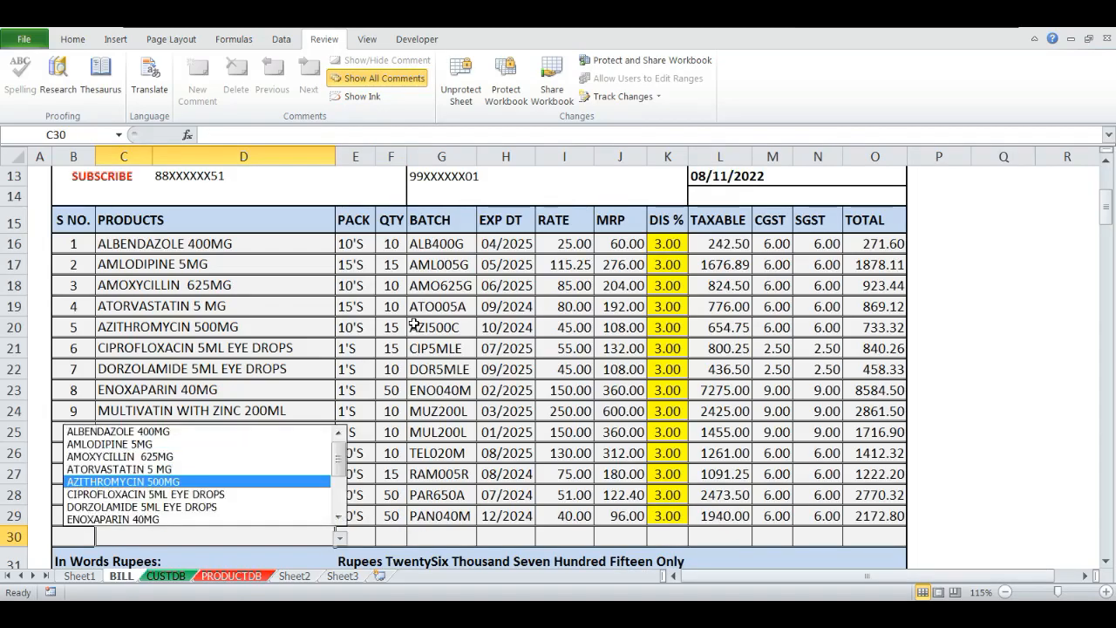
{"action": "key", "text": "Down"}
{"action": "key", "text": "Down"}
{"action": "key", "text": "Down"}
{"action": "key", "text": "Down"}
{"action": "key", "text": "Down"}
{"action": "key", "text": "Down"}
{"action": "key", "text": "Return"}
{"action": "key", "text": "Tab"}
{"action": "type", "text": "10"}
{"action": "key", "text": "Return"}
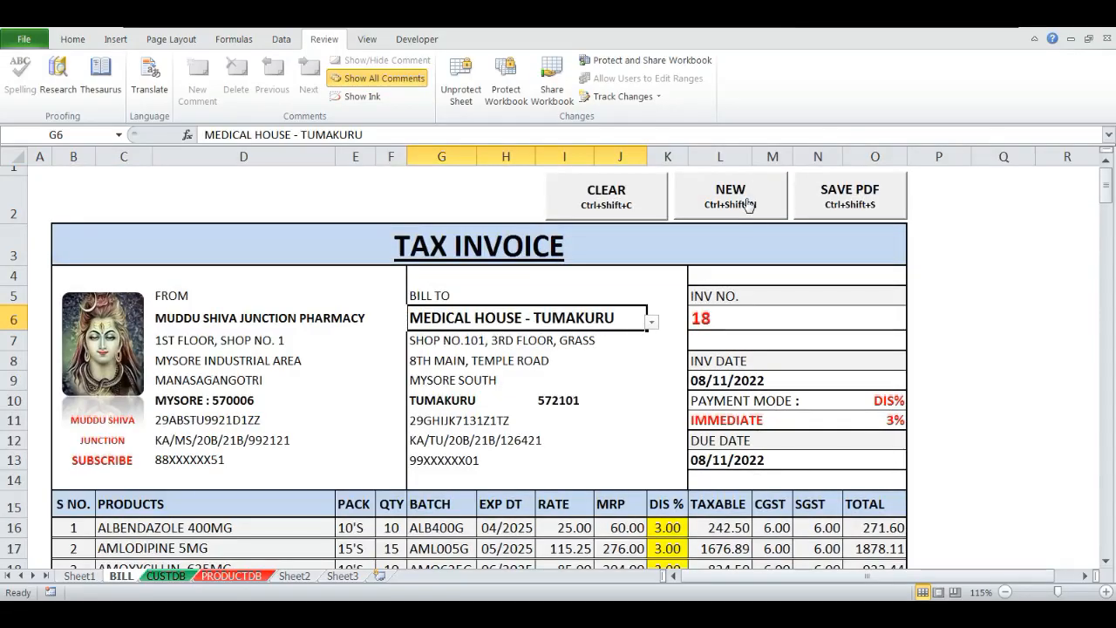
- Save the completed tax invoice as a PDF and look through the exported document
{"action": "left_click", "coordinate": [812, 192]}
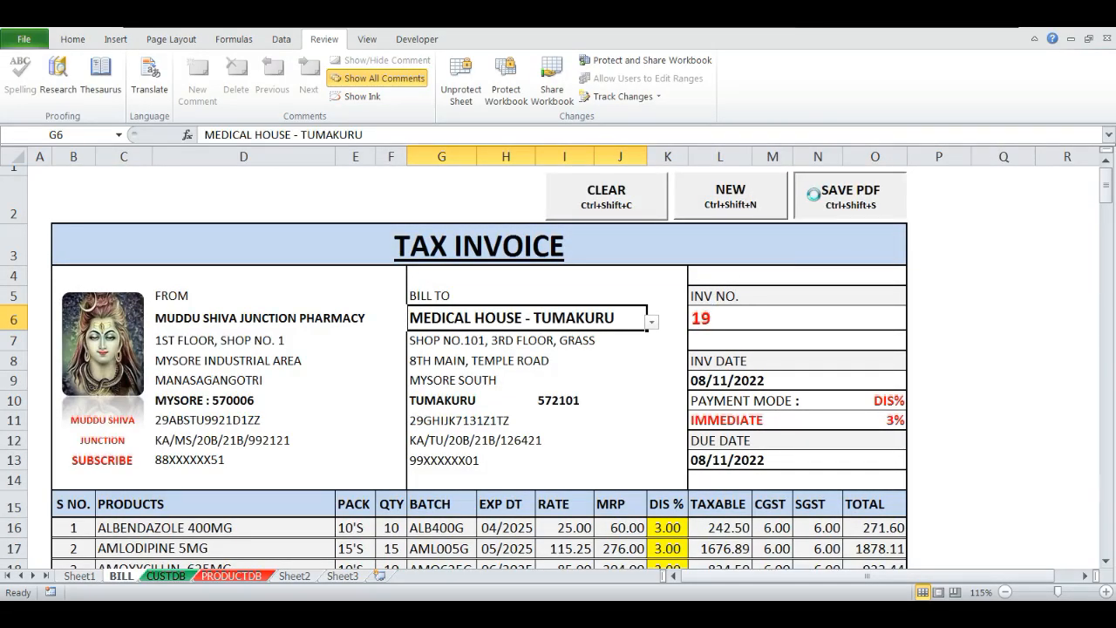
{"action": "scroll", "coordinate": [685, 291], "scroll_direction": "down", "scroll_amount": 15}
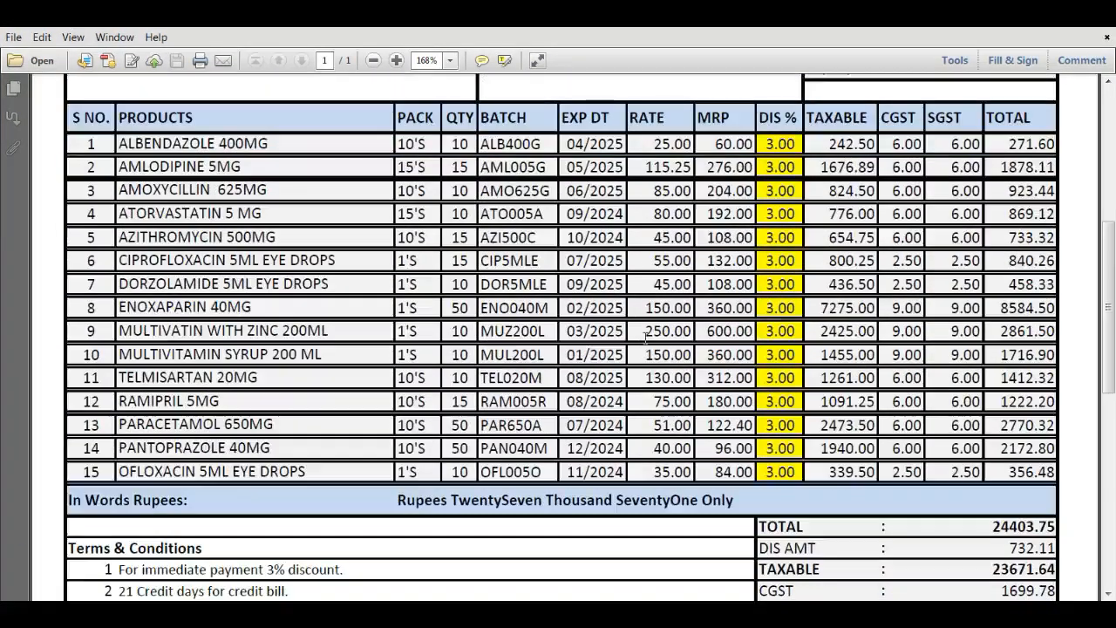
{"action": "scroll", "coordinate": [647, 345], "scroll_direction": "up", "scroll_amount": 15}
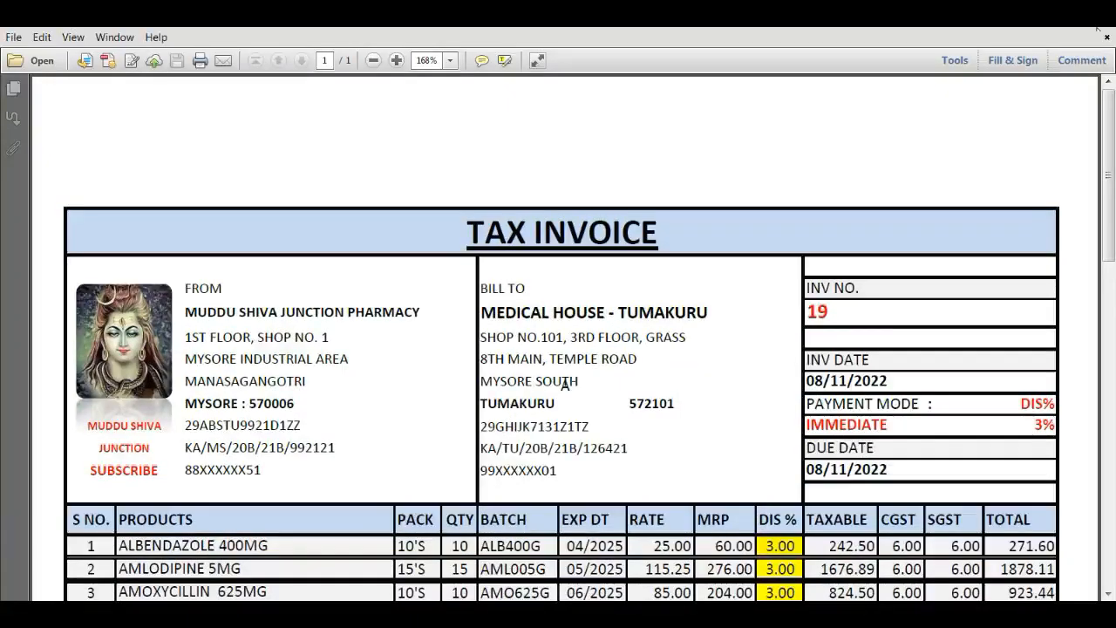
- Switch back to the Excel workbook and clear the customer and product entries from the invoice
{"action": "key", "text": "alt+Tab"}
{"action": "left_click", "coordinate": [604, 200]}
{"action": "scroll", "coordinate": [604, 212], "scroll_direction": "down", "scroll_amount": 10}
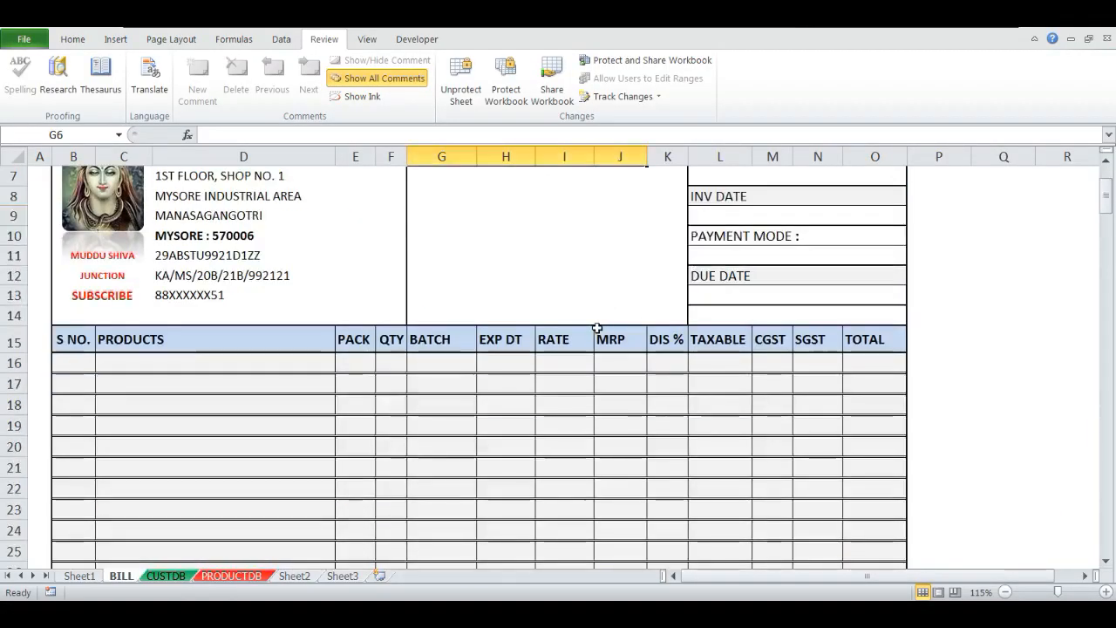
{"action": "scroll", "coordinate": [604, 212], "scroll_direction": "up", "scroll_amount": 10}
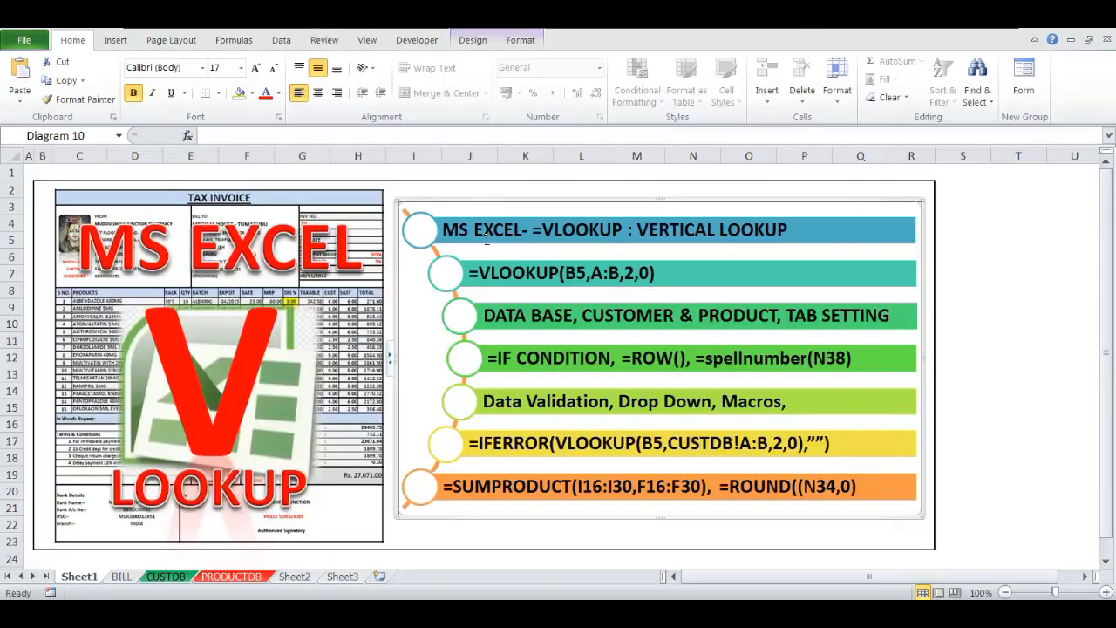
- Go through the outline of Excel topics on Sheet1, from VLOOKUP down to SUMPRODUCT and ROUND
{"action": "left_click", "coordinate": [487, 240]}
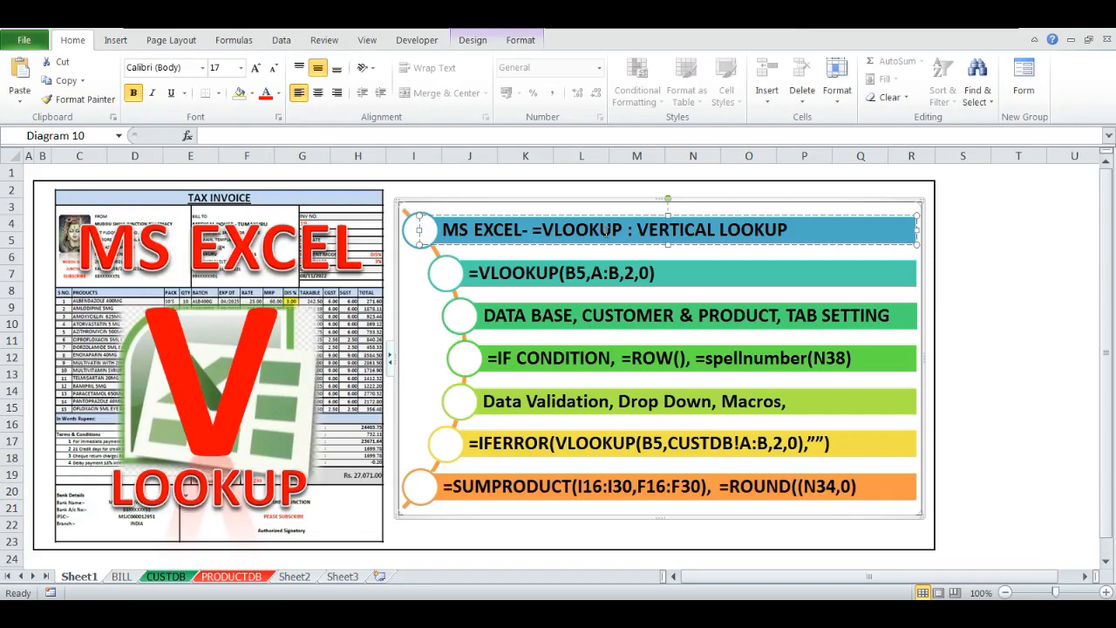
{"action": "left_click", "coordinate": [523, 273]}
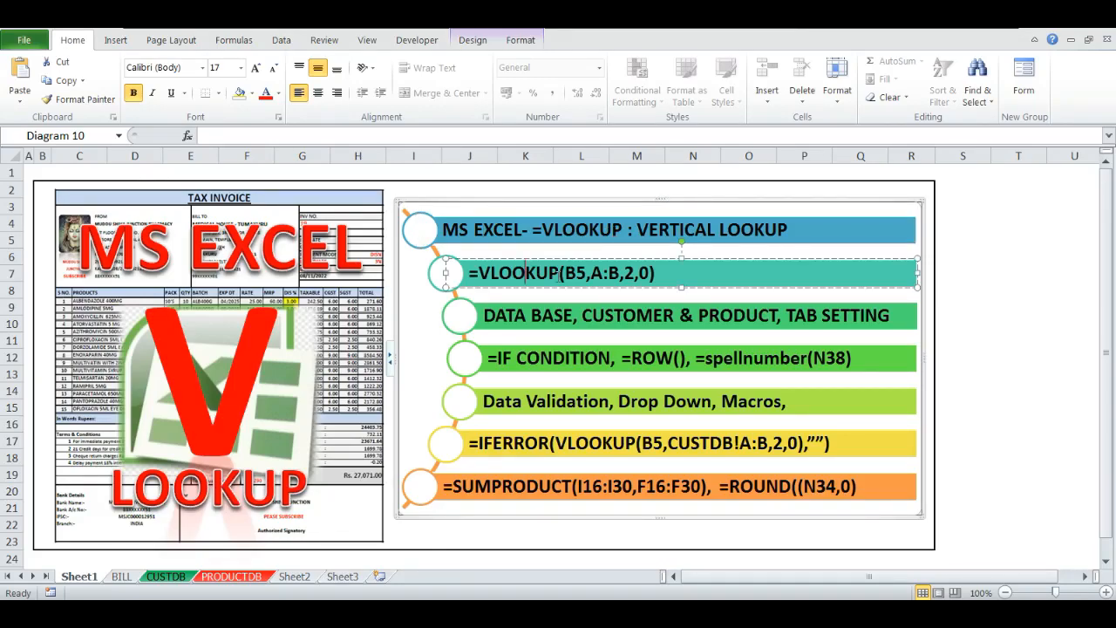
{"action": "left_click", "coordinate": [552, 321]}
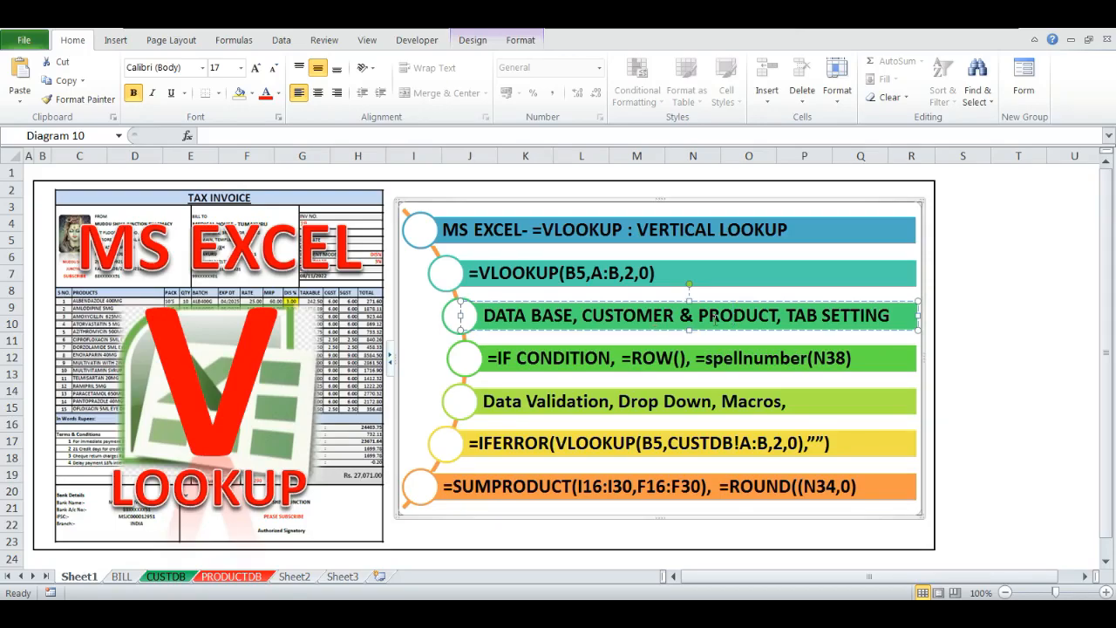
{"action": "left_click", "coordinate": [585, 358]}
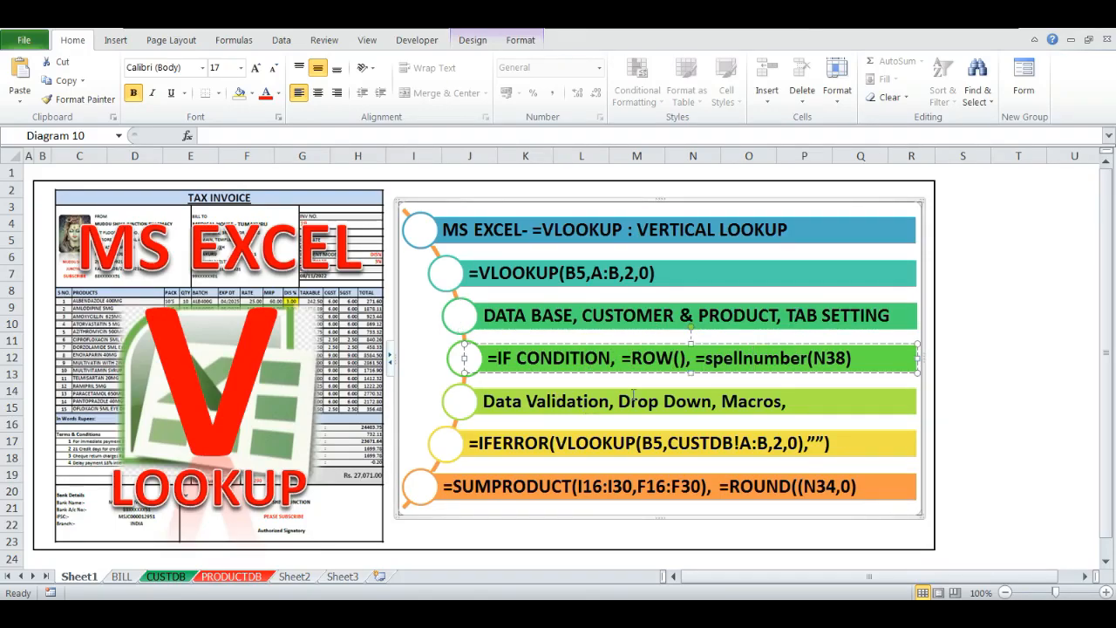
{"action": "left_click", "coordinate": [588, 401]}
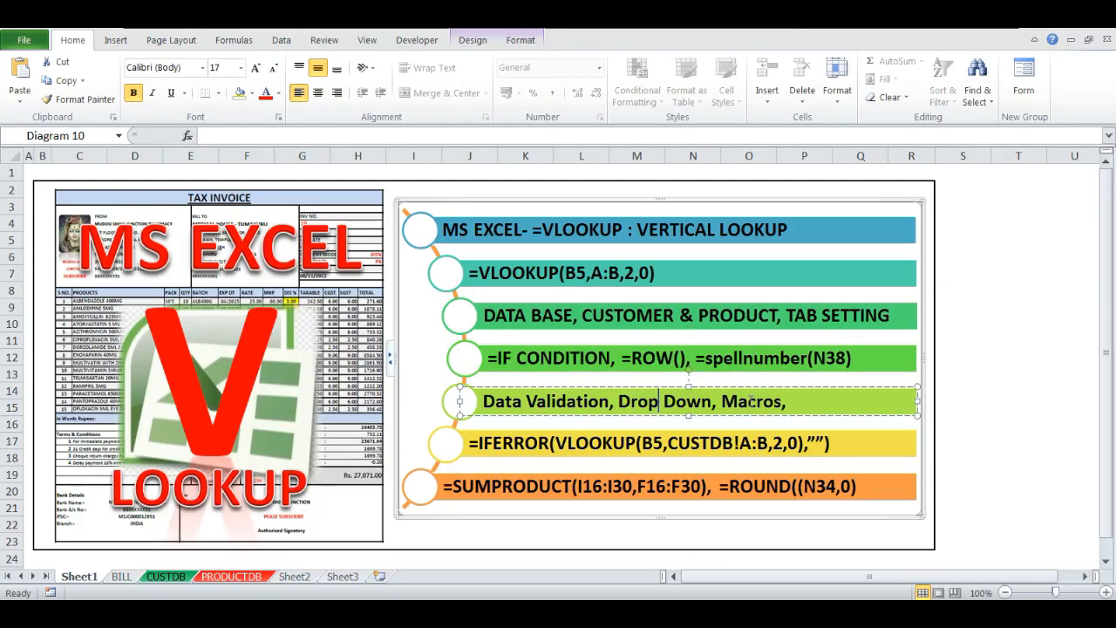
{"action": "left_click", "coordinate": [524, 442]}
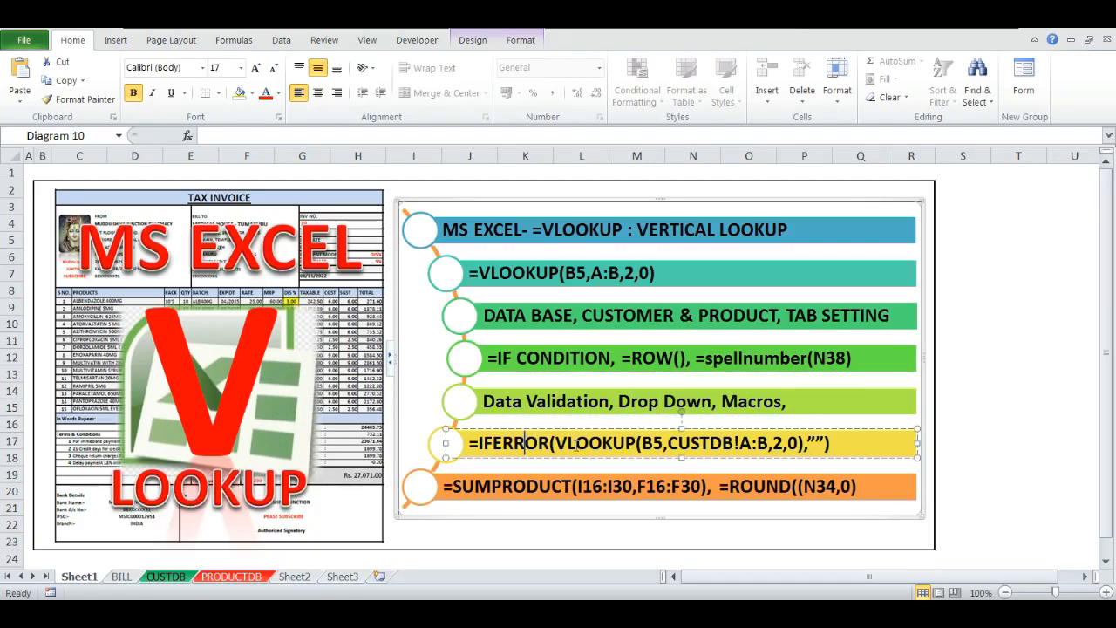
{"action": "left_click", "coordinate": [477, 486]}
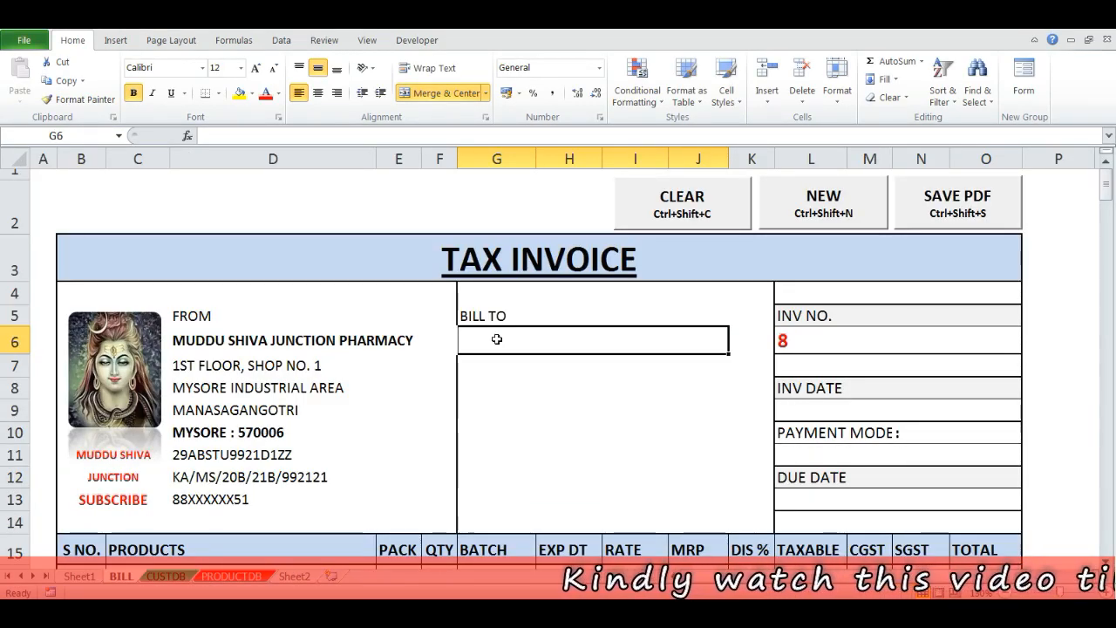
- Set the data validation of the customer name cell G6 under BILL TO to allow a List
{"action": "left_click_drag", "start_coordinate": [87, 284], "coordinate": [428, 526]}
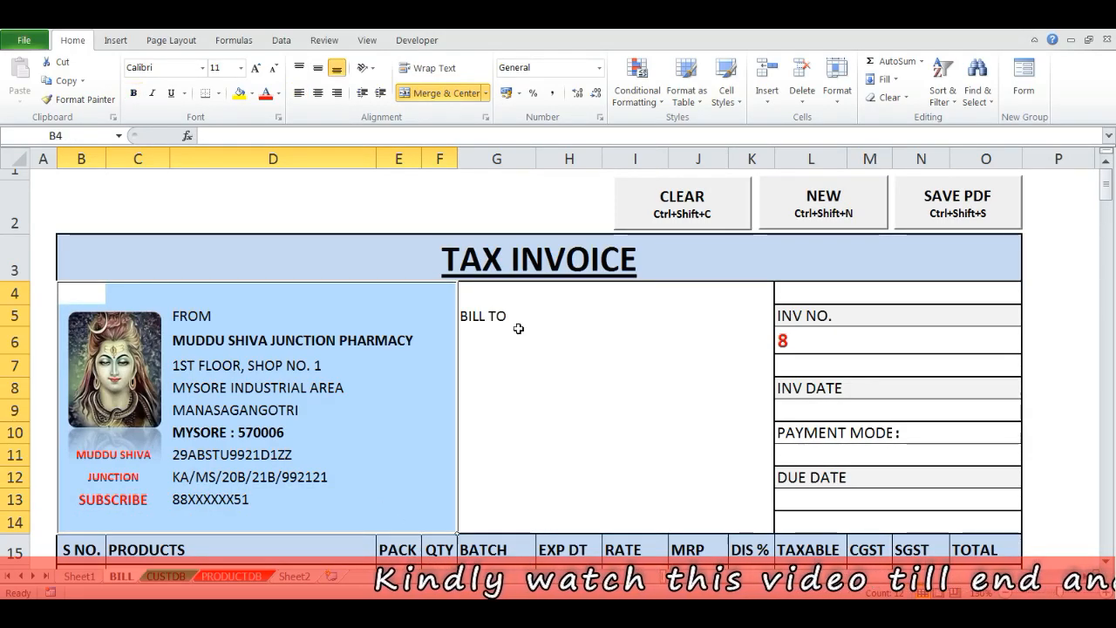
{"action": "left_click", "coordinate": [486, 316]}
{"action": "left_click", "coordinate": [497, 341]}
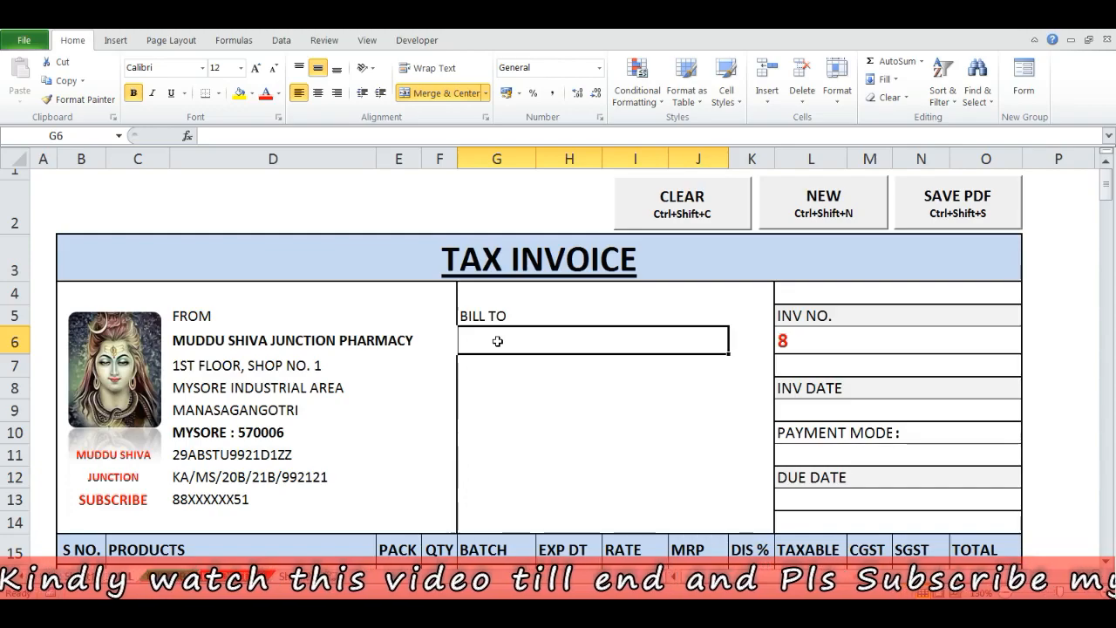
{"action": "left_click", "coordinate": [283, 44]}
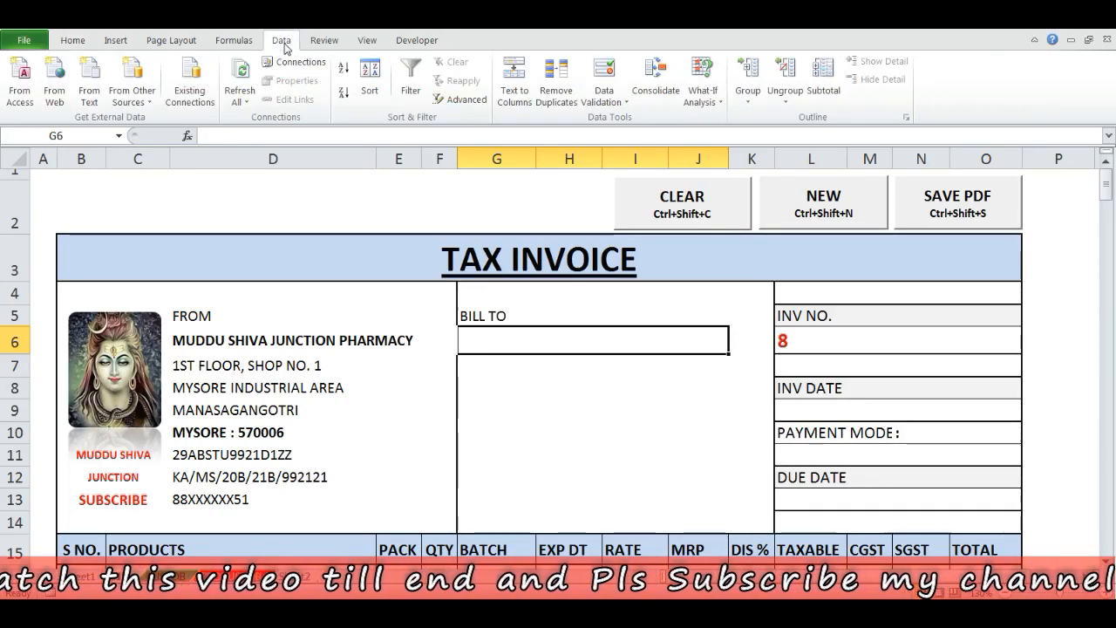
{"action": "left_click", "coordinate": [604, 98]}
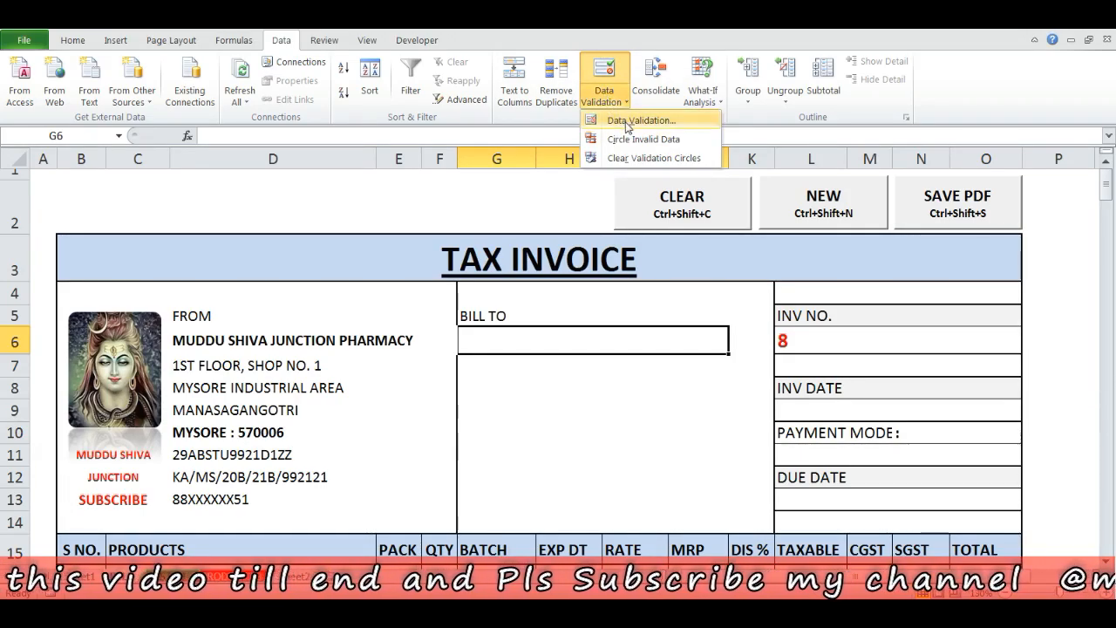
{"action": "left_click", "coordinate": [619, 121]}
{"action": "left_click", "coordinate": [654, 369]}
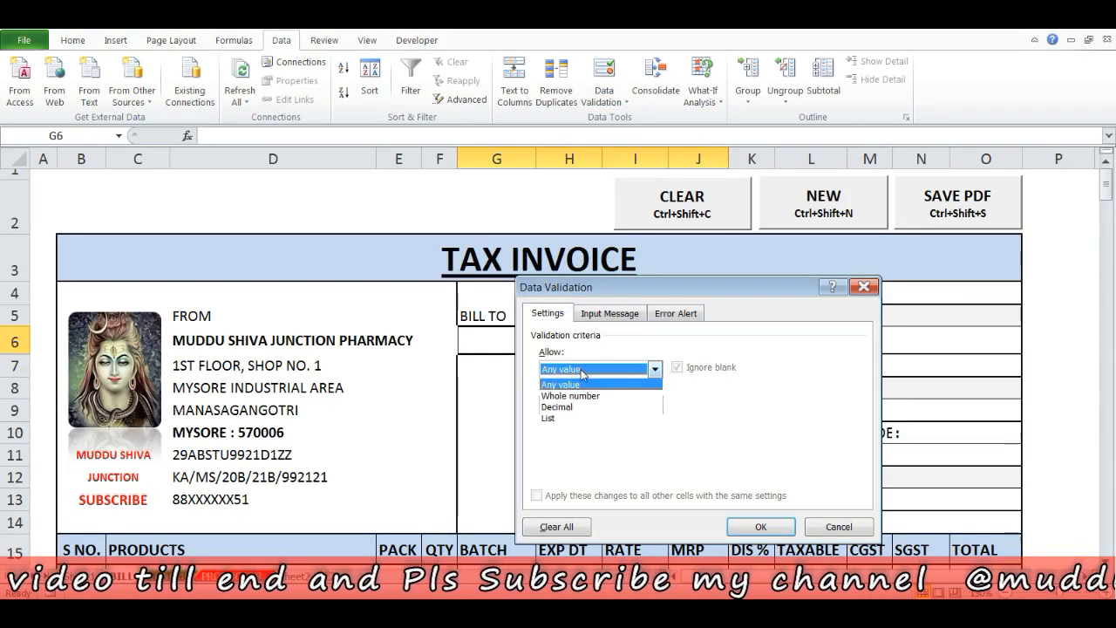
{"action": "left_click", "coordinate": [579, 418]}
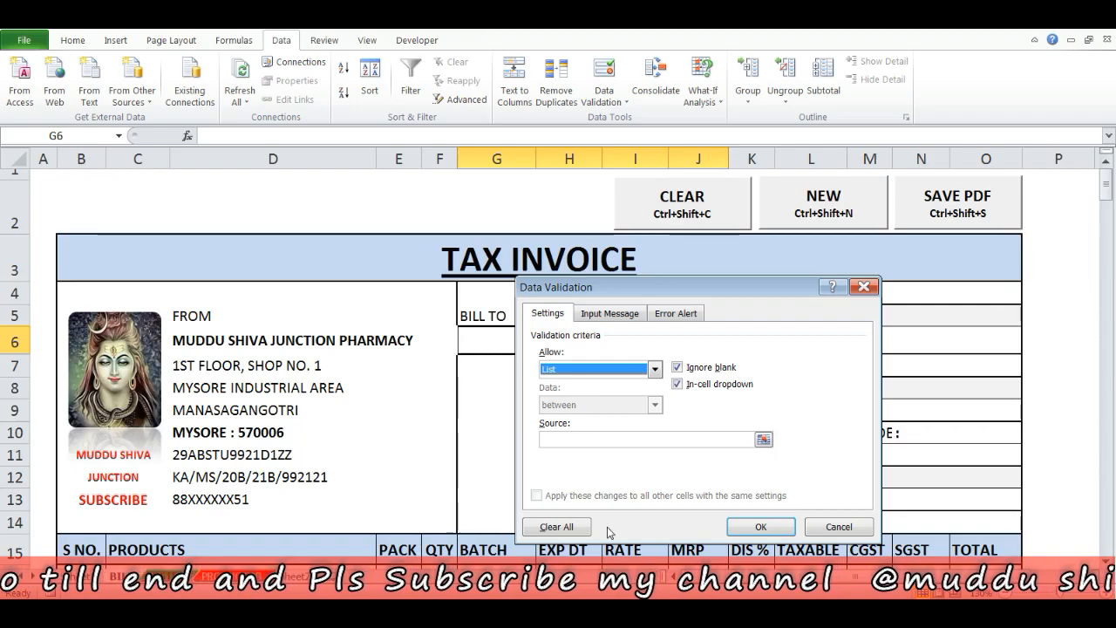
- Use the customer names in CUSTDB B2:B11 as the list source and apply the validation
{"action": "left_click", "coordinate": [635, 439]}
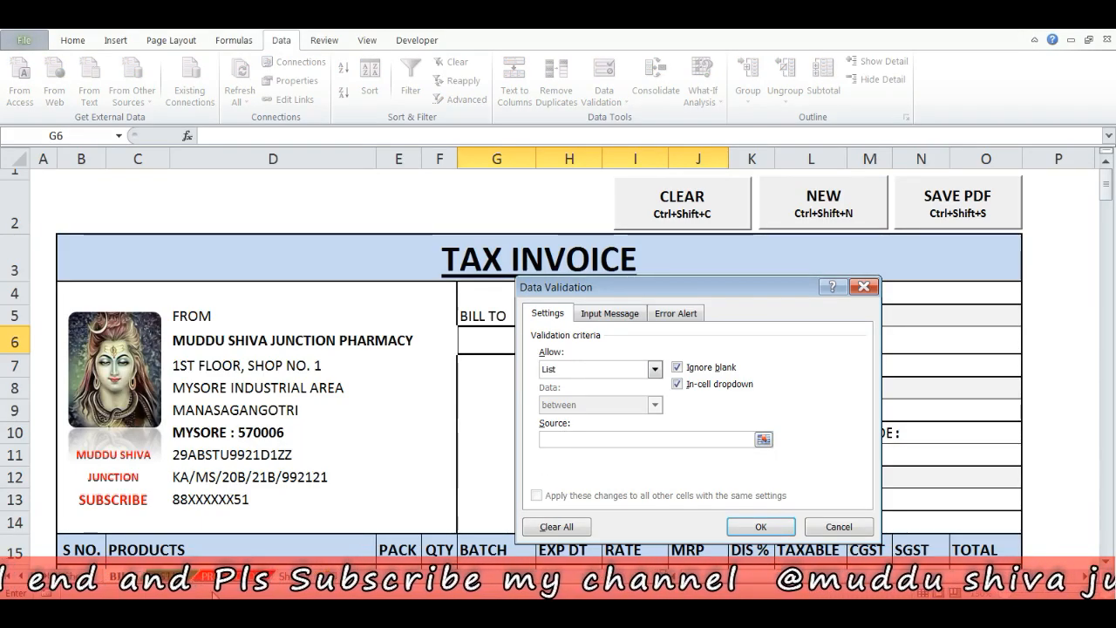
{"action": "left_click", "coordinate": [176, 562]}
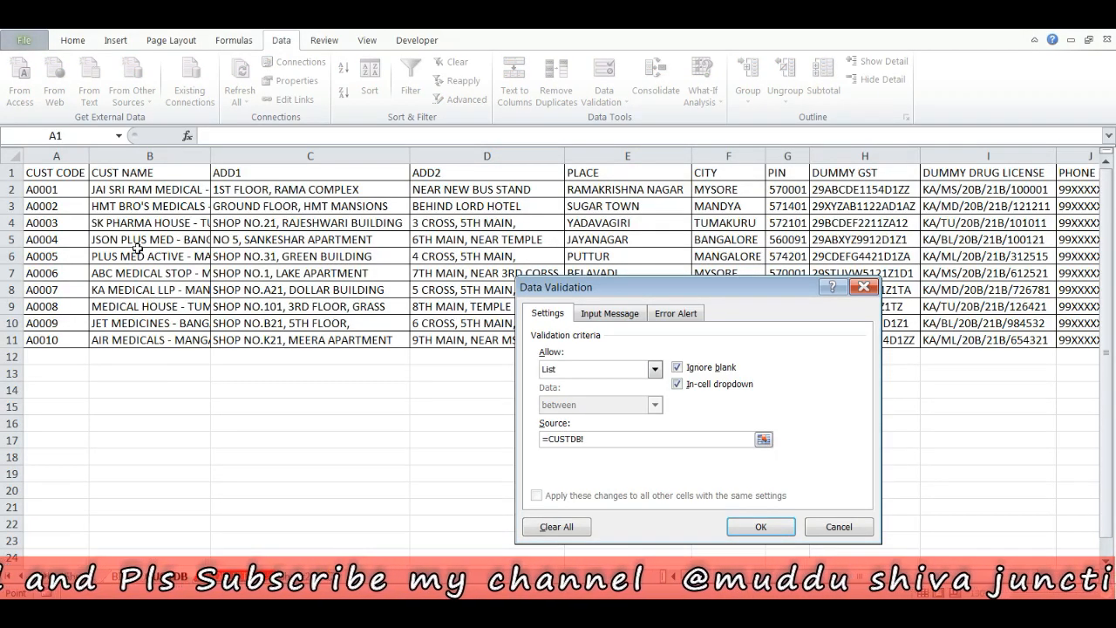
{"action": "left_click_drag", "start_coordinate": [148, 193], "coordinate": [144, 342]}
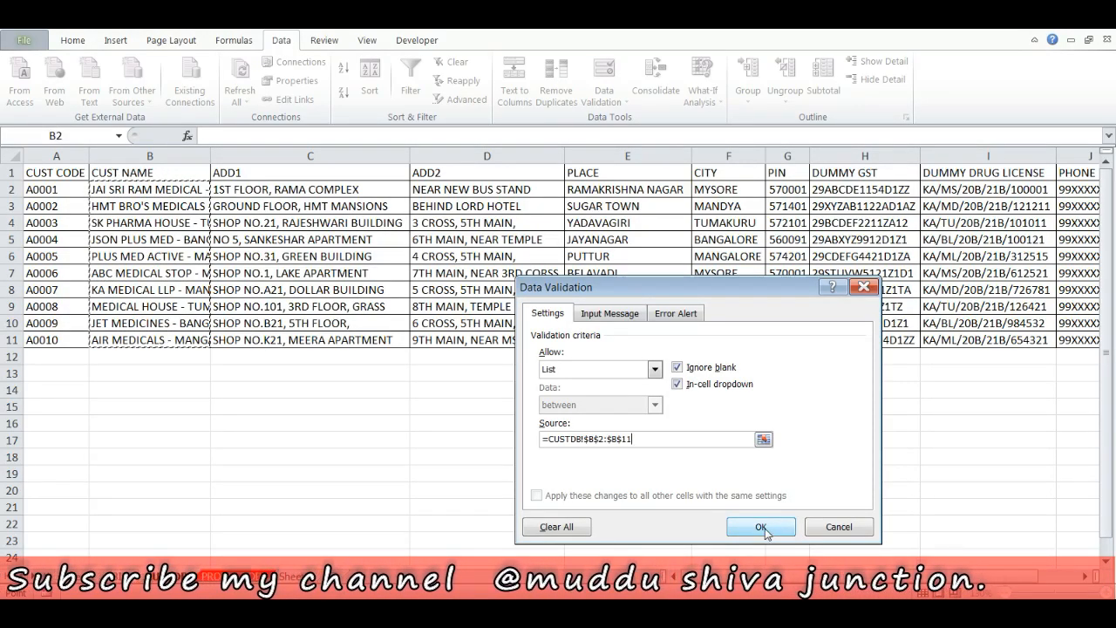
{"action": "left_click", "coordinate": [762, 526]}
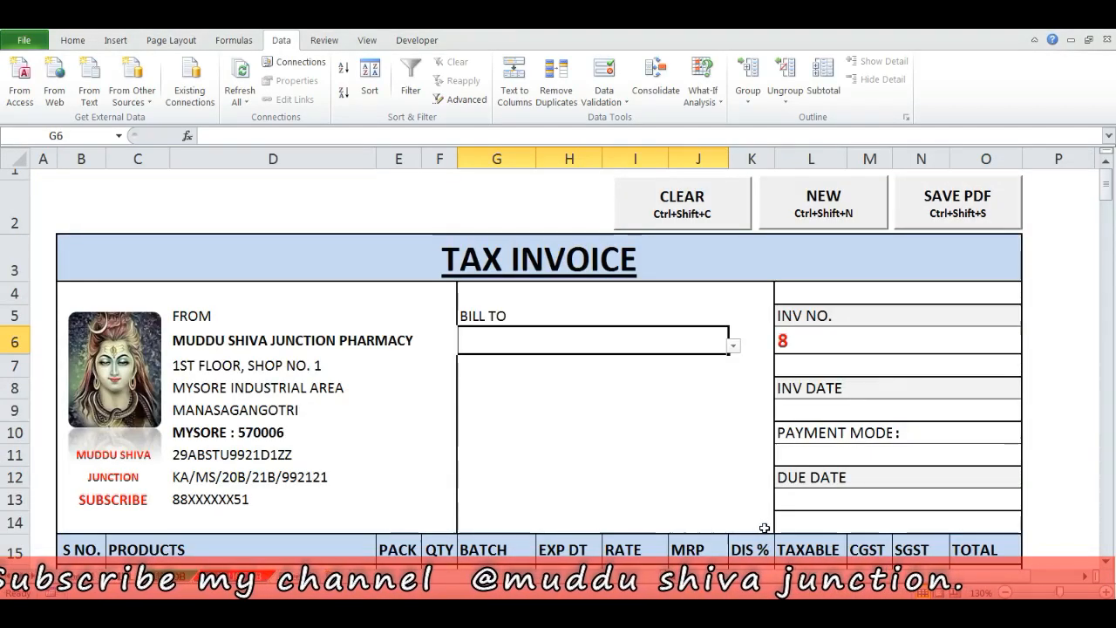
- Choose PLUS MED ACTIVE - MANGALORE as the BILL TO customer in G6
{"action": "left_click", "coordinate": [734, 347]}
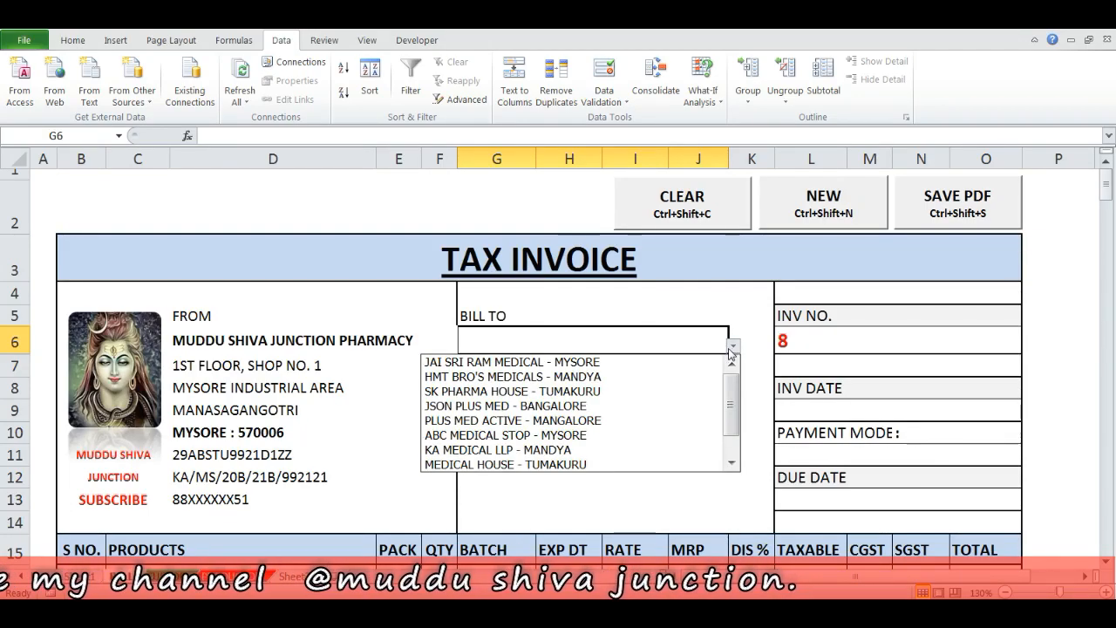
{"action": "left_click", "coordinate": [498, 422]}
{"action": "key", "text": "Return"}
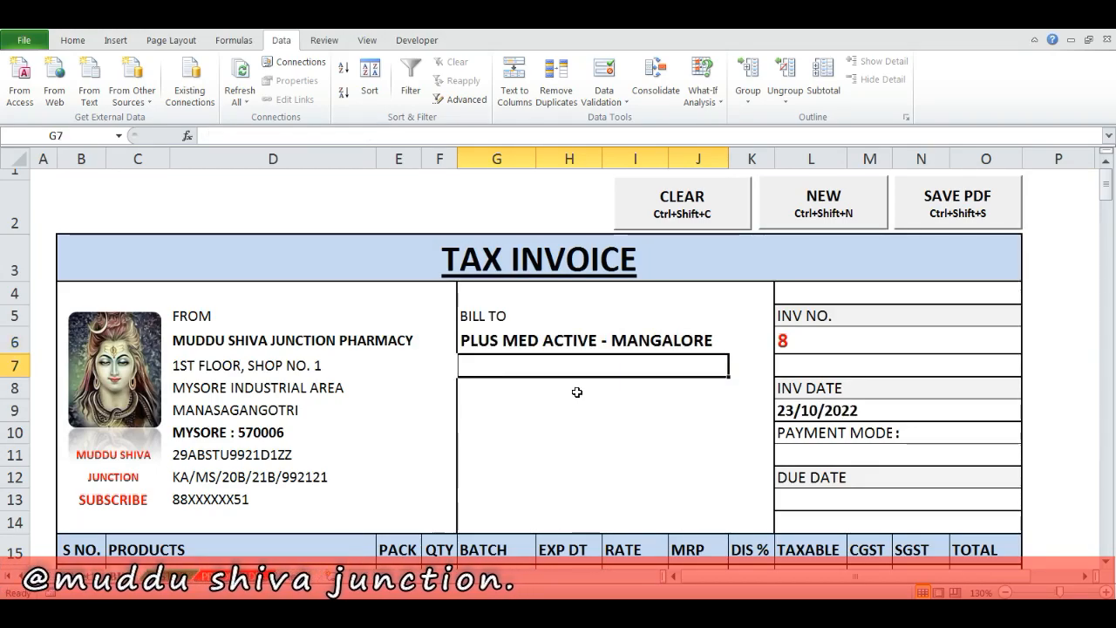
- Enter =VLOOKUP(G6,CUSTDB!B:C,2,0) in G7 to fetch the first address line of the BILL TO customer
{"action": "type", "text": "=VLOO"}
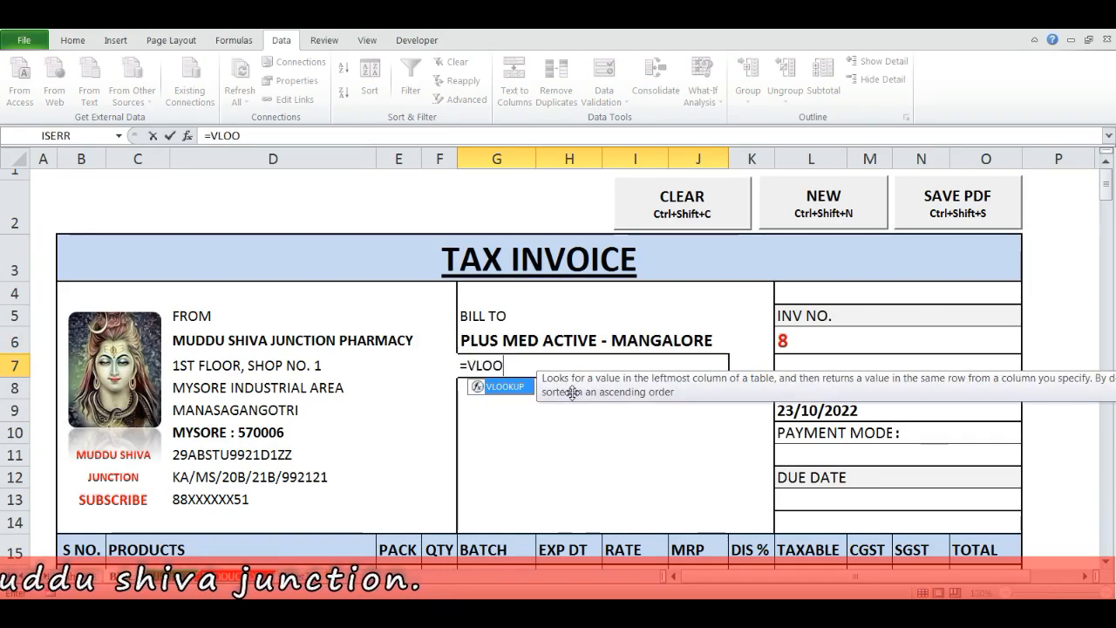
{"action": "type", "text": "KUP("}
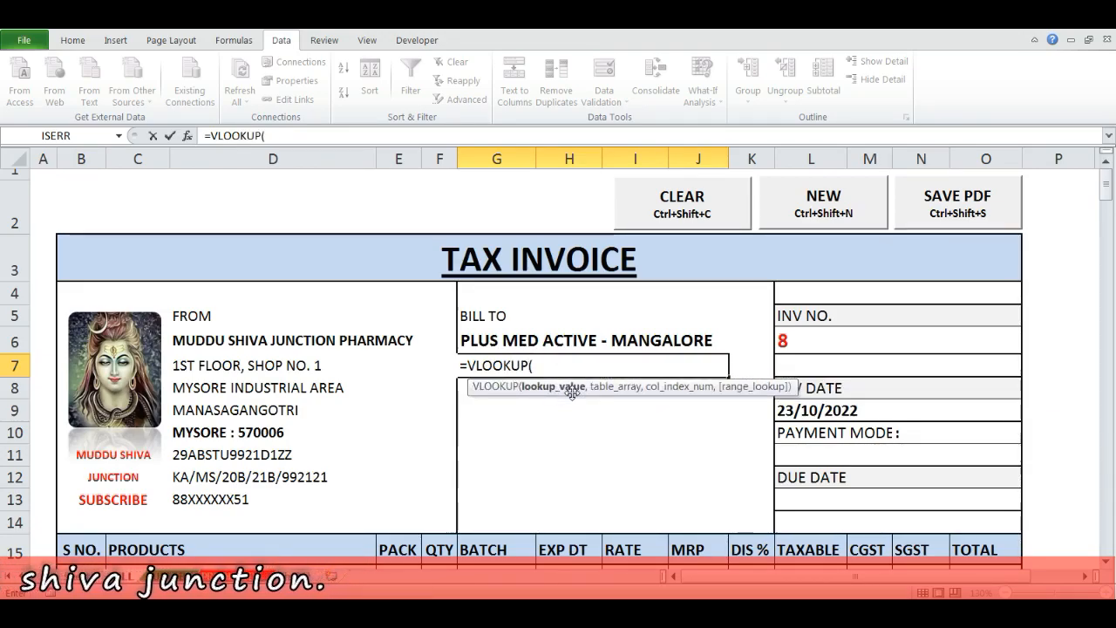
{"action": "key", "text": "Up"}
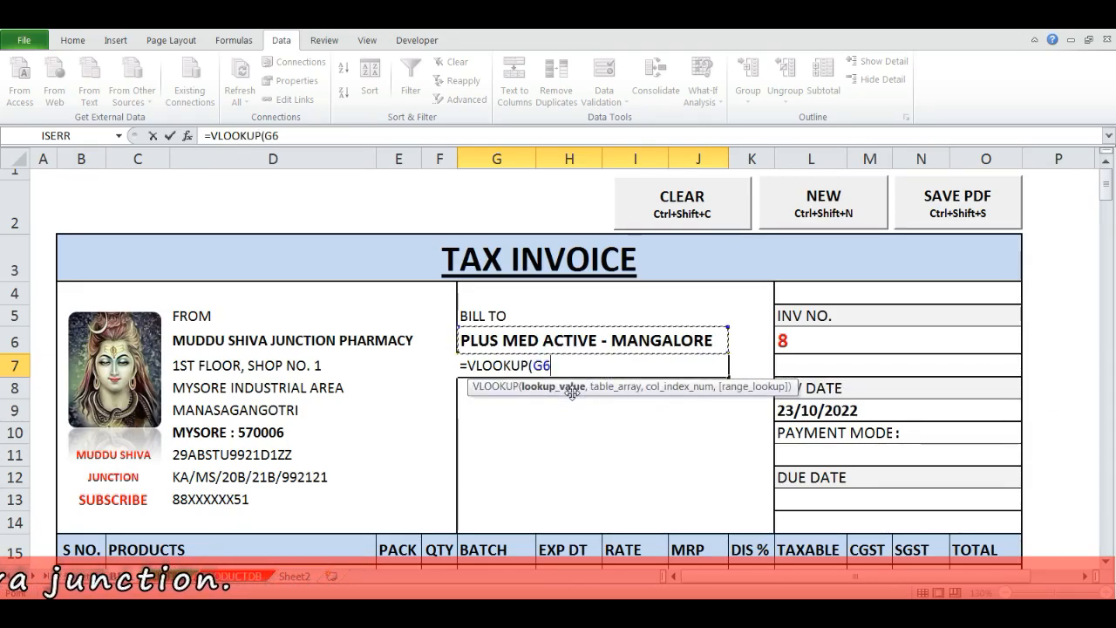
{"action": "type", "text": ","}
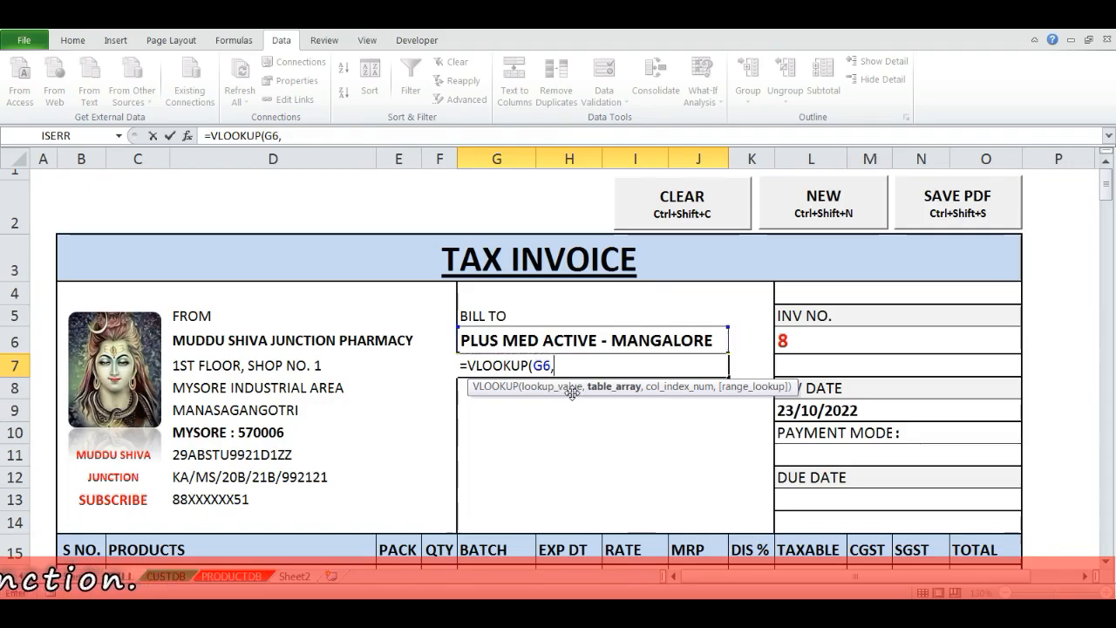
{"action": "left_click", "coordinate": [165, 576]}
{"action": "left_click", "coordinate": [150, 155]}
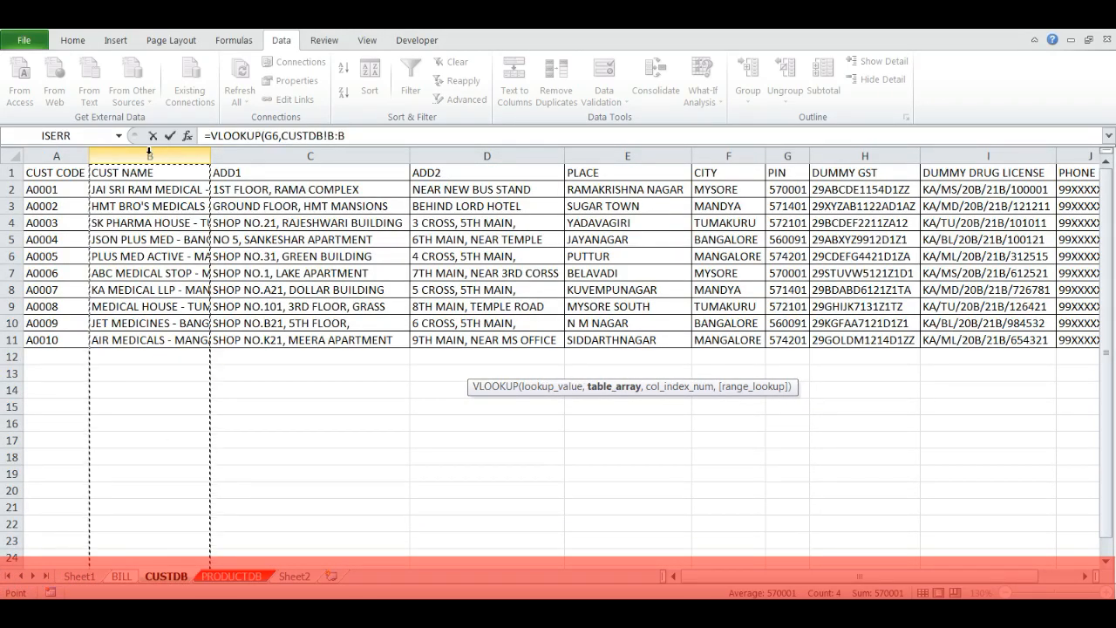
{"action": "left_click_drag", "start_coordinate": [149, 155], "coordinate": [274, 154]}
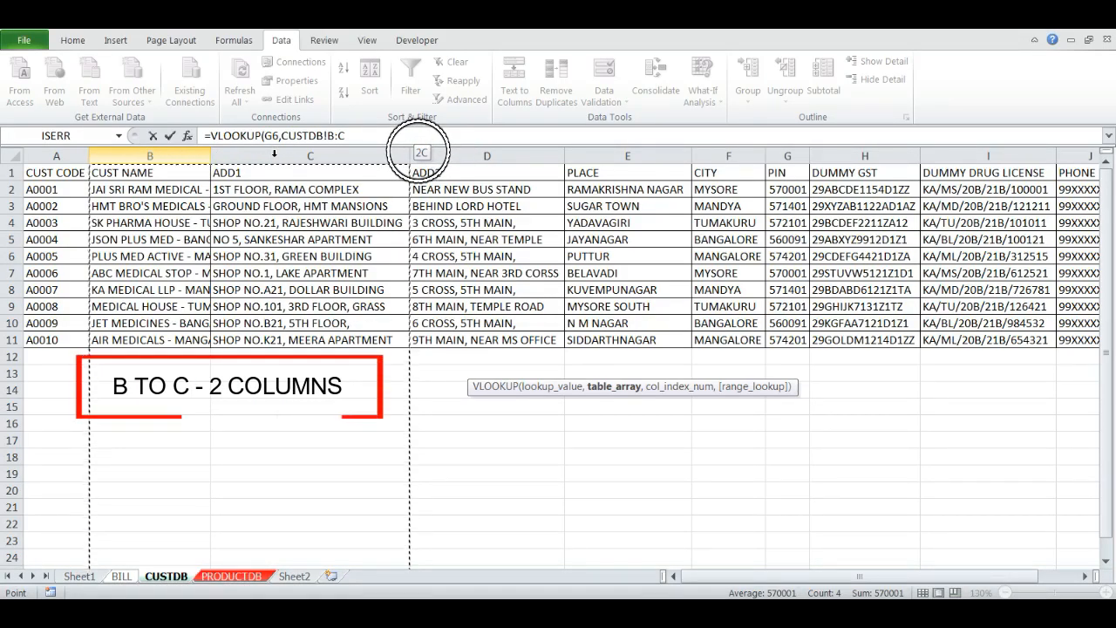
{"action": "type", "text": ","}
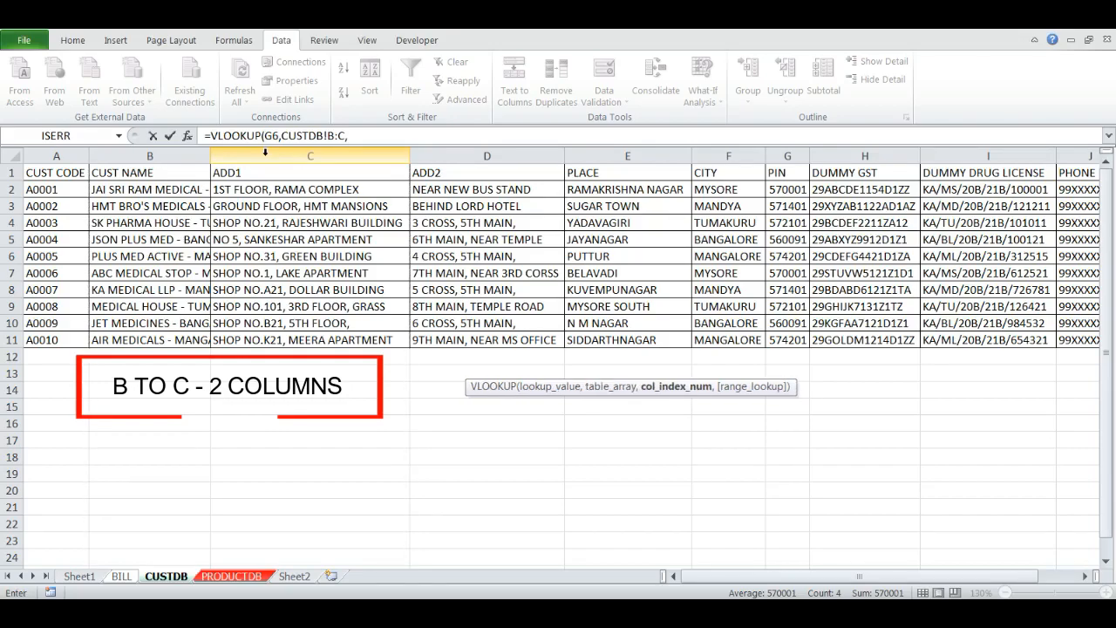
{"action": "type", "text": "2,"}
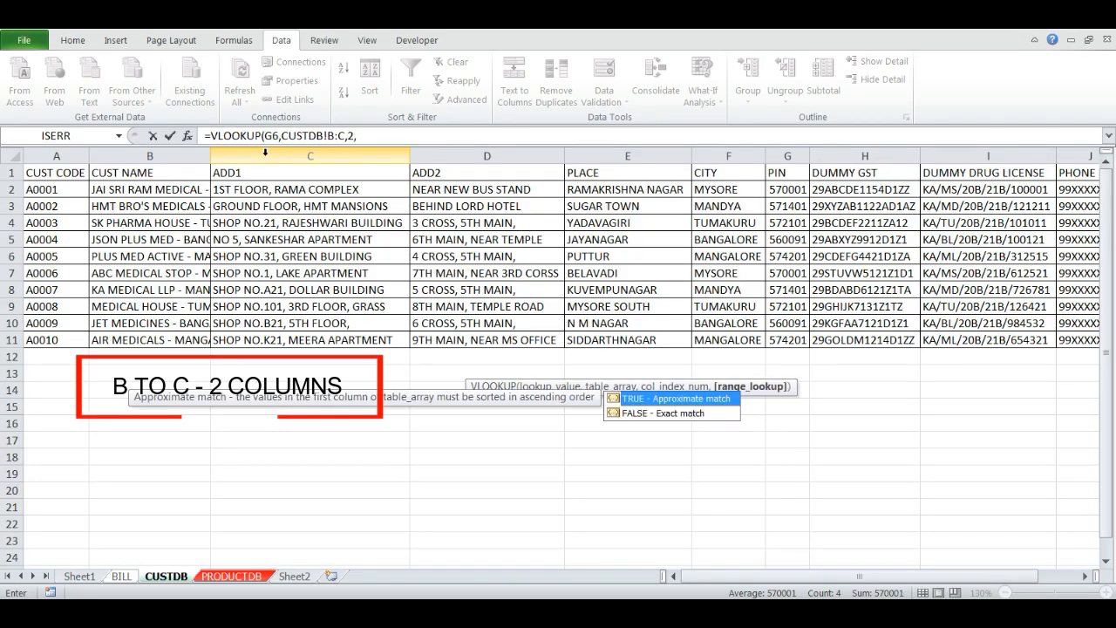
{"action": "type", "text": "0)"}
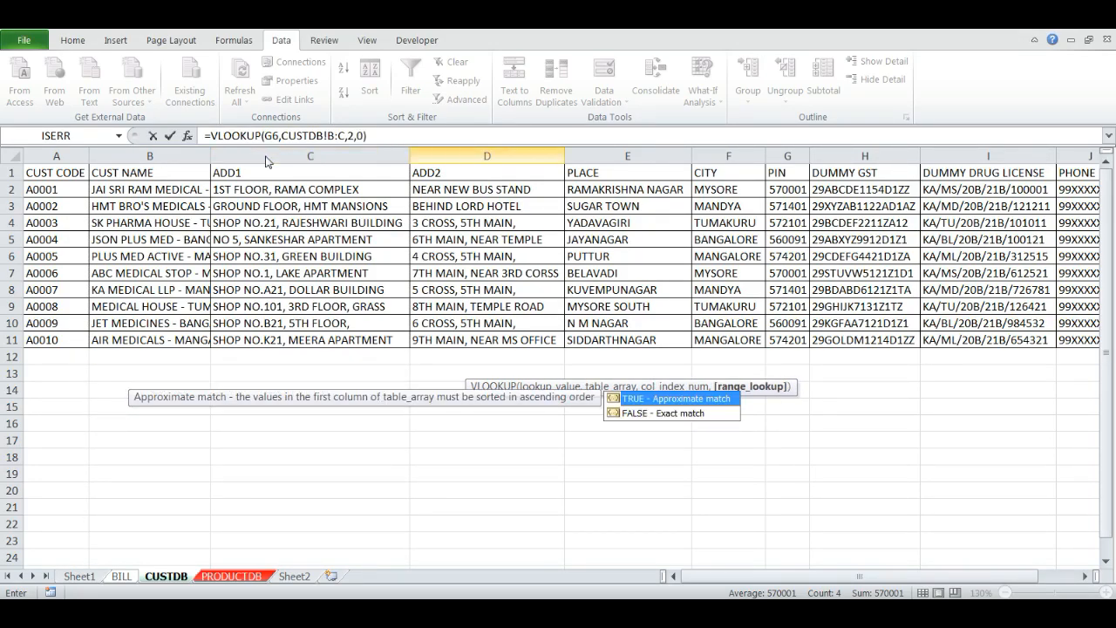
{"action": "key", "text": "Return"}
- Enter =VLOOKUP(G6,CUSTDB!B:D,3,0) in G8 to fetch the customer's second address line
{"action": "type", "text": "=VLOOKUP"}
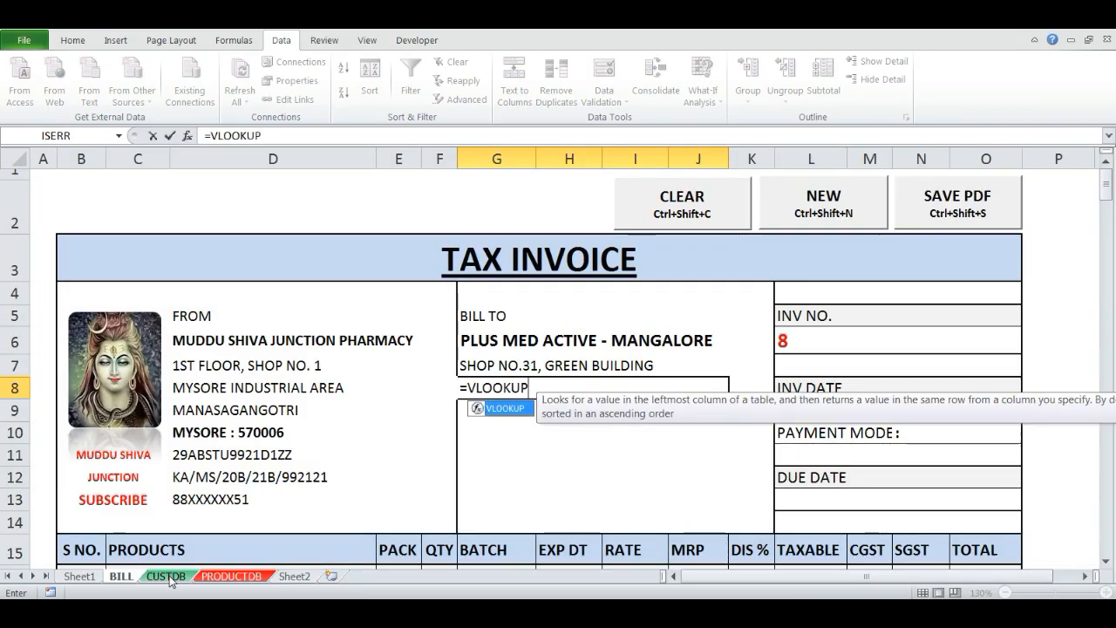
{"action": "type", "text": "("}
{"action": "key", "text": "Up"}
{"action": "key", "text": "Up"}
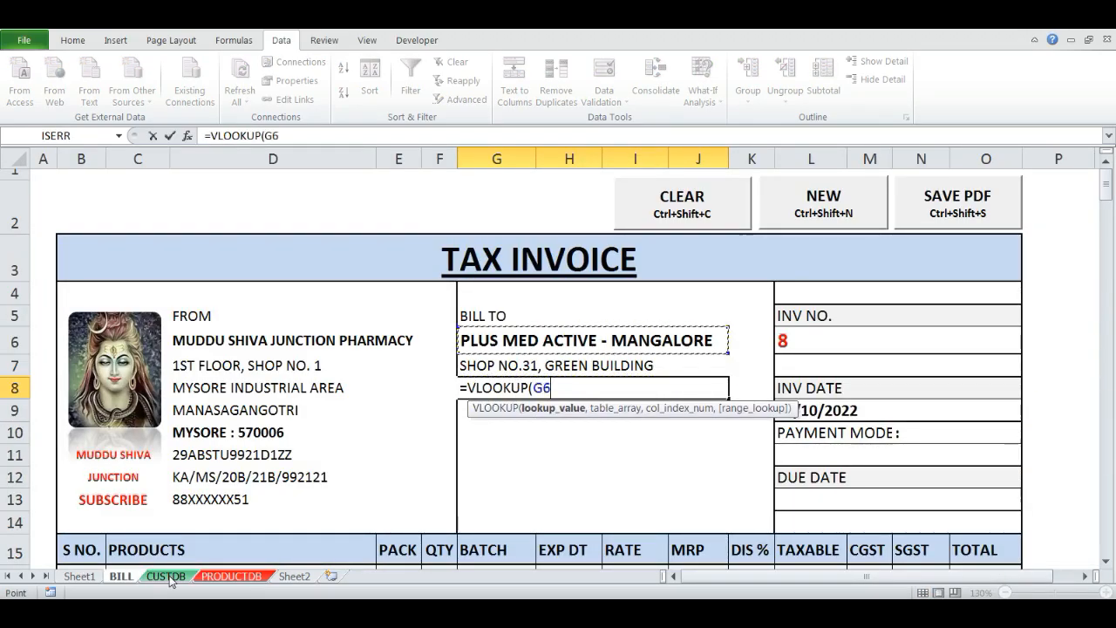
{"action": "type", "text": ","}
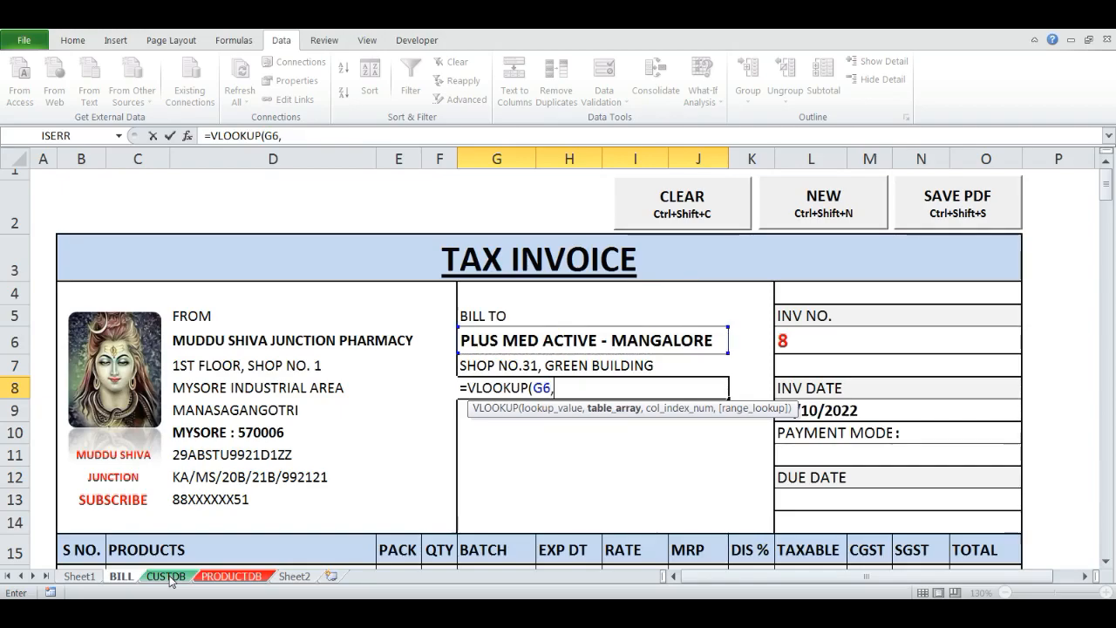
{"action": "left_click", "coordinate": [166, 577]}
{"action": "left_click_drag", "start_coordinate": [175, 156], "coordinate": [575, 150]}
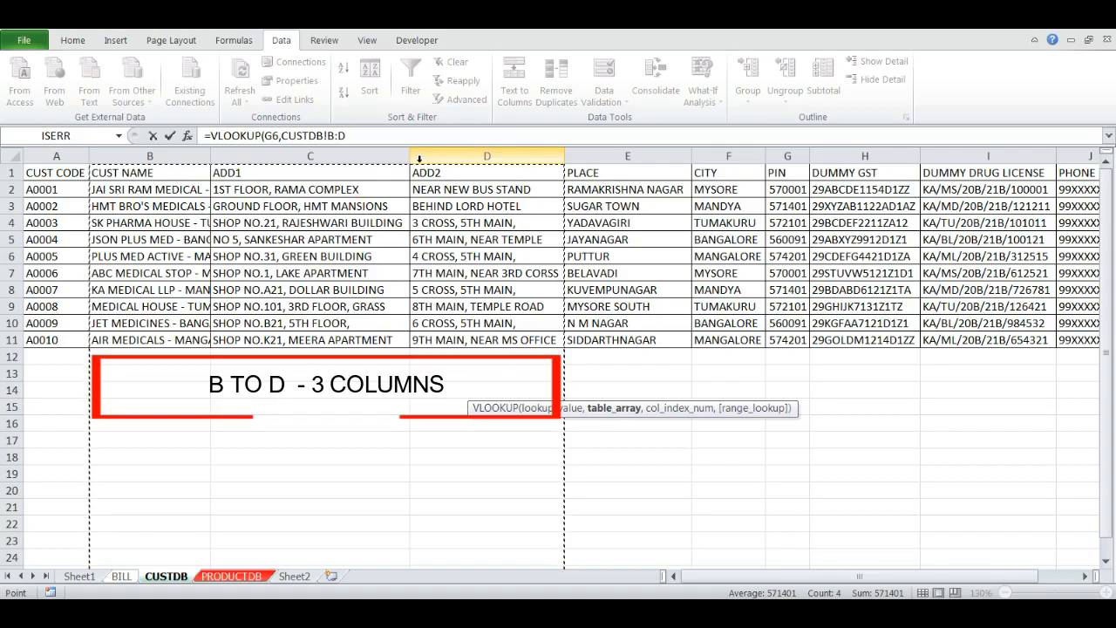
{"action": "type", "text": ",3,0"}
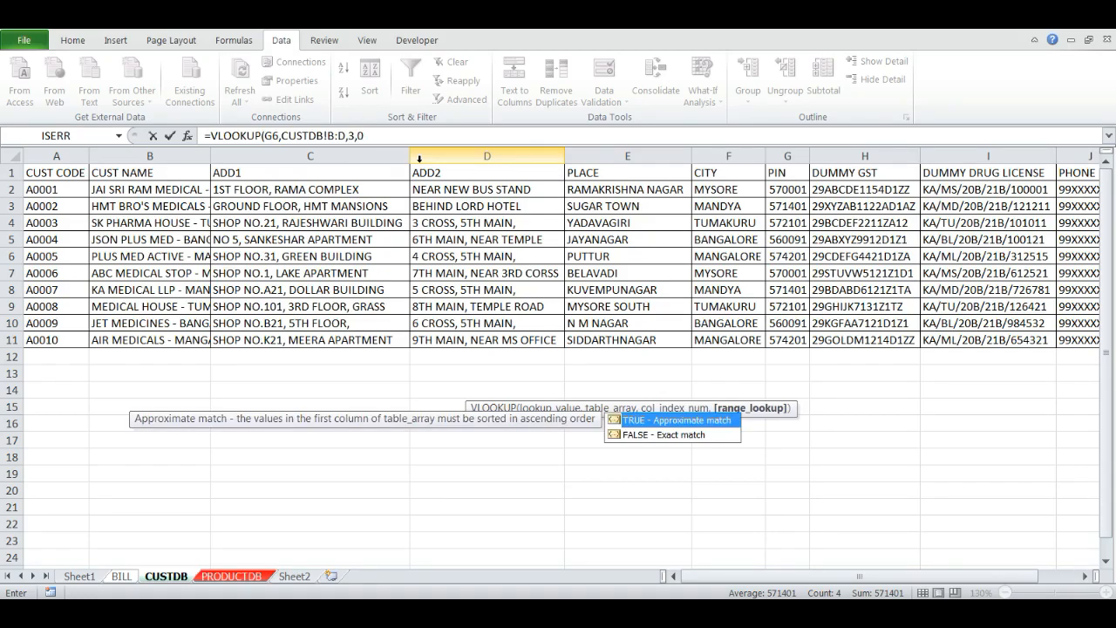
{"action": "key", "text": "Return"}
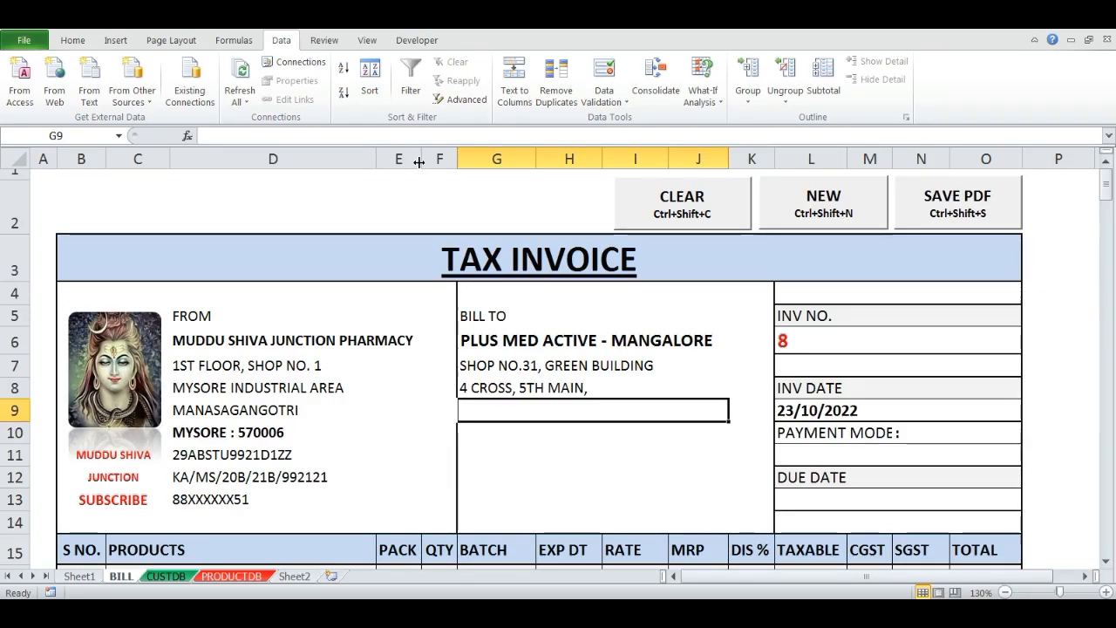
- Enter =VLOOKUP(G6,CUSTDB!B:I,8,0) in G12 to fetch the customer's drug license
{"action": "type", "text": "="}
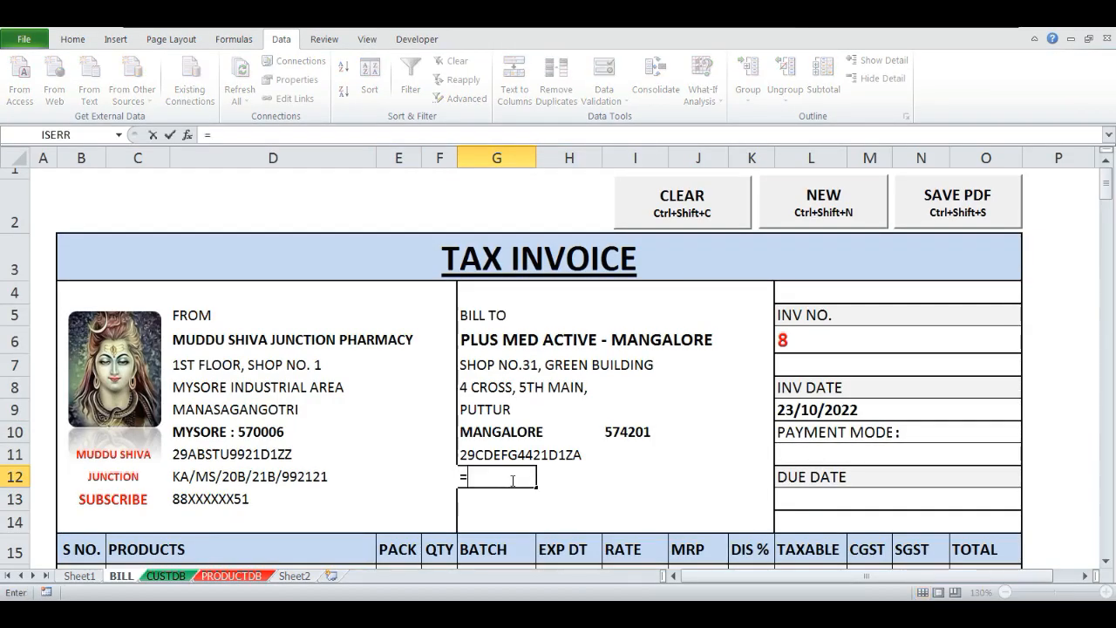
{"action": "type", "text": "VLOOKUP("}
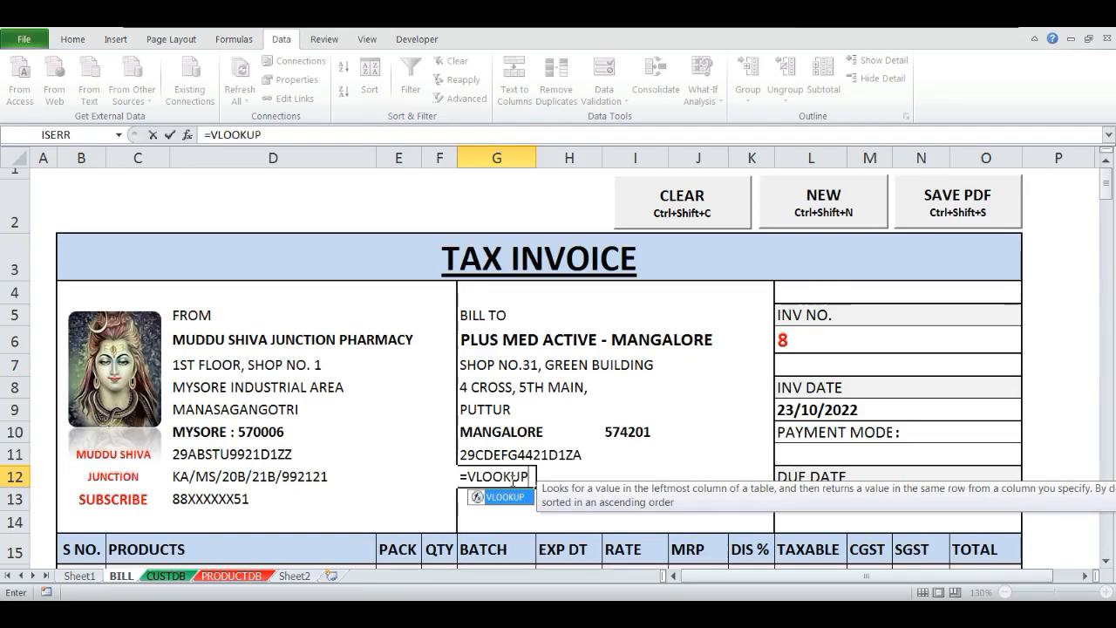
{"action": "key", "text": "Up"}
{"action": "key", "text": "Up"}
{"action": "key", "text": "Up"}
{"action": "key", "text": "Up"}
{"action": "key", "text": "Up"}
{"action": "key", "text": "Up"}
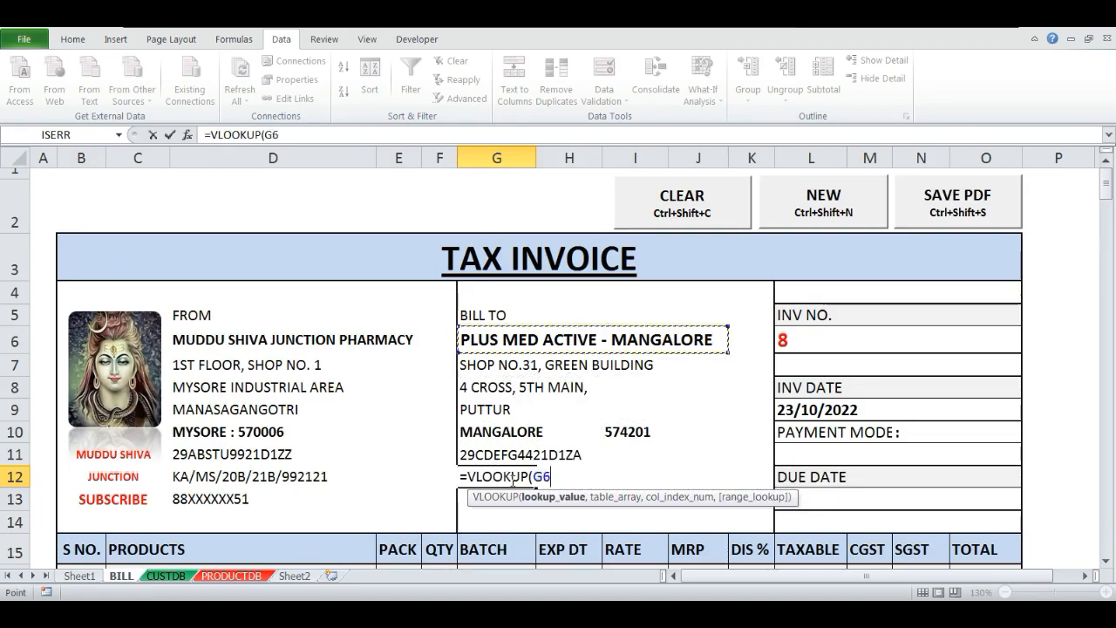
{"action": "type", "text": ","}
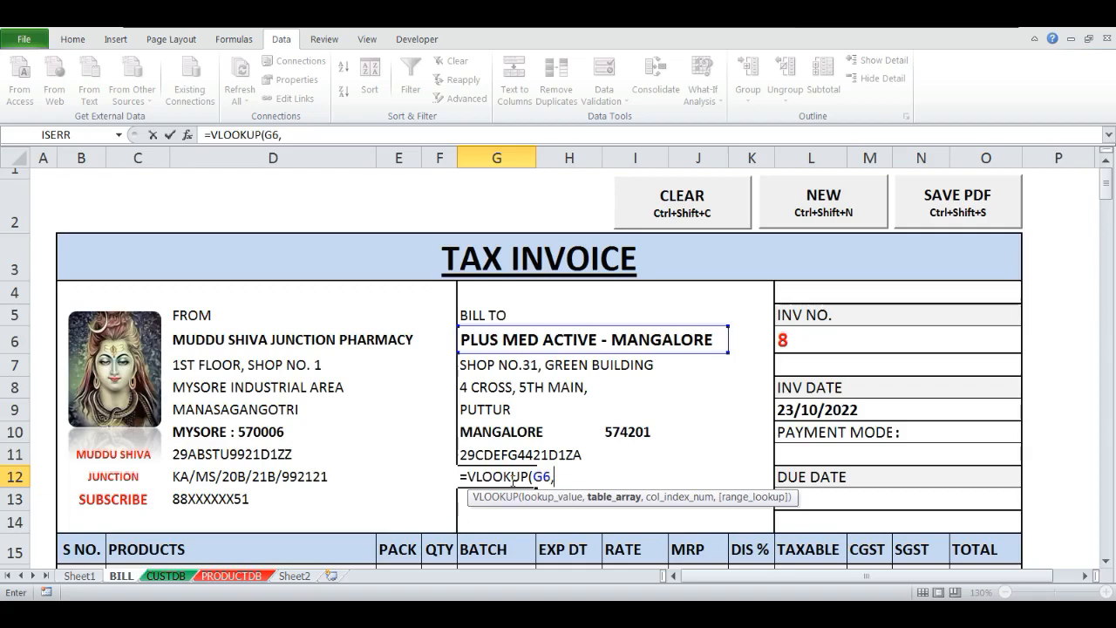
{"action": "left_click", "coordinate": [164, 579]}
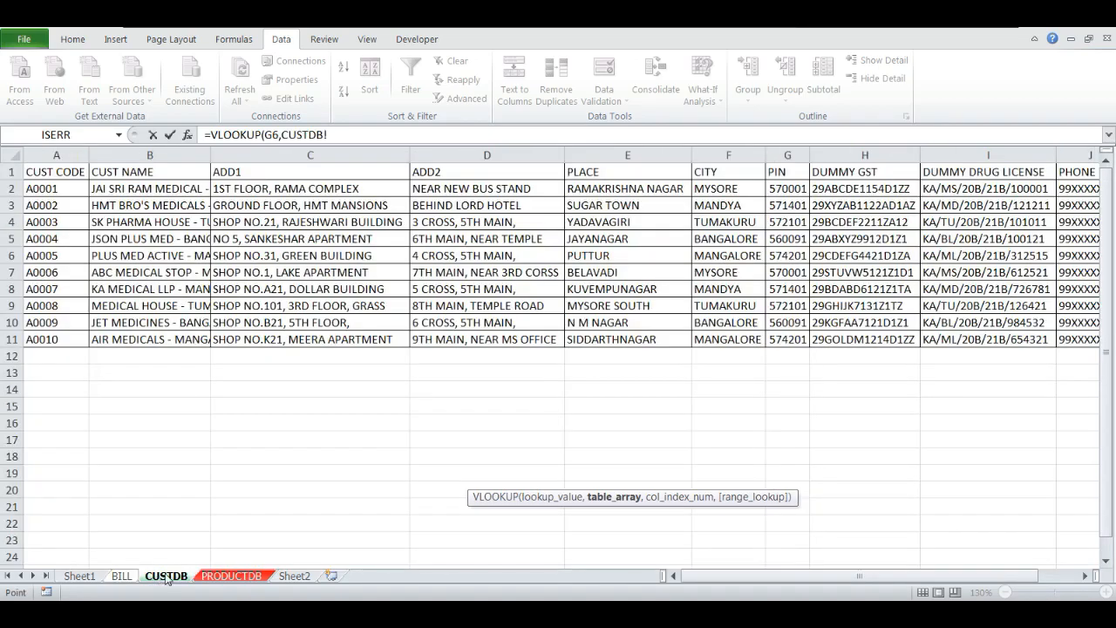
{"action": "left_click_drag", "start_coordinate": [163, 155], "coordinate": [961, 161]}
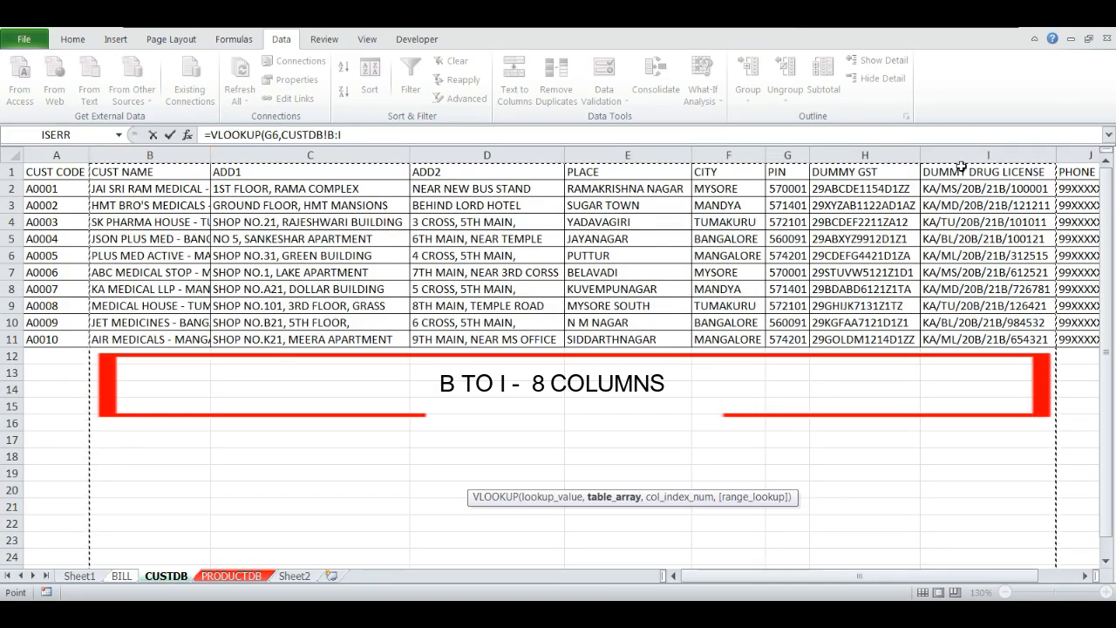
{"action": "type", "text": ",8"}
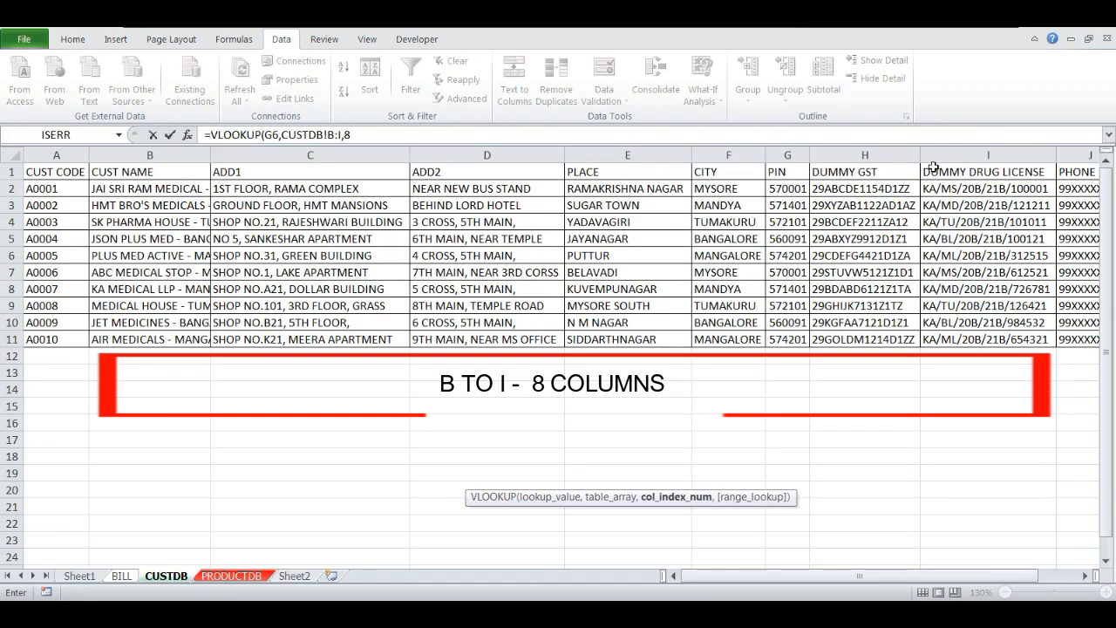
{"action": "type", "text": ",0"}
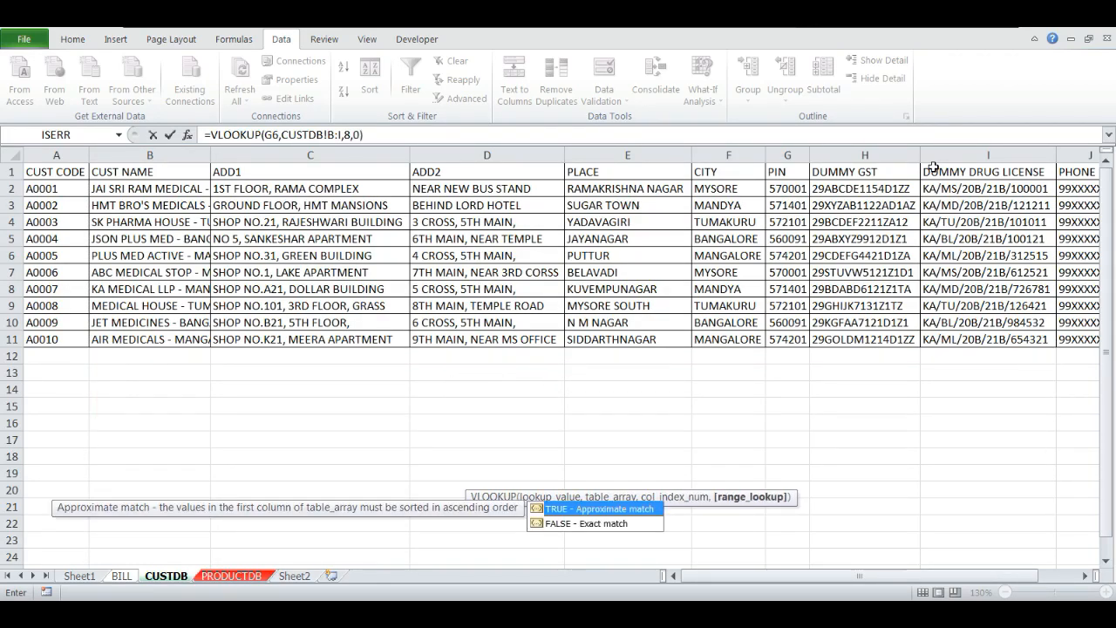
{"action": "key", "text": "Return"}
- Enter =VLOOKUP(G6,CUSTDB!B:J,9,0) in G13 to fetch the customer's phone number
{"action": "type", "text": "=VLOOK"}
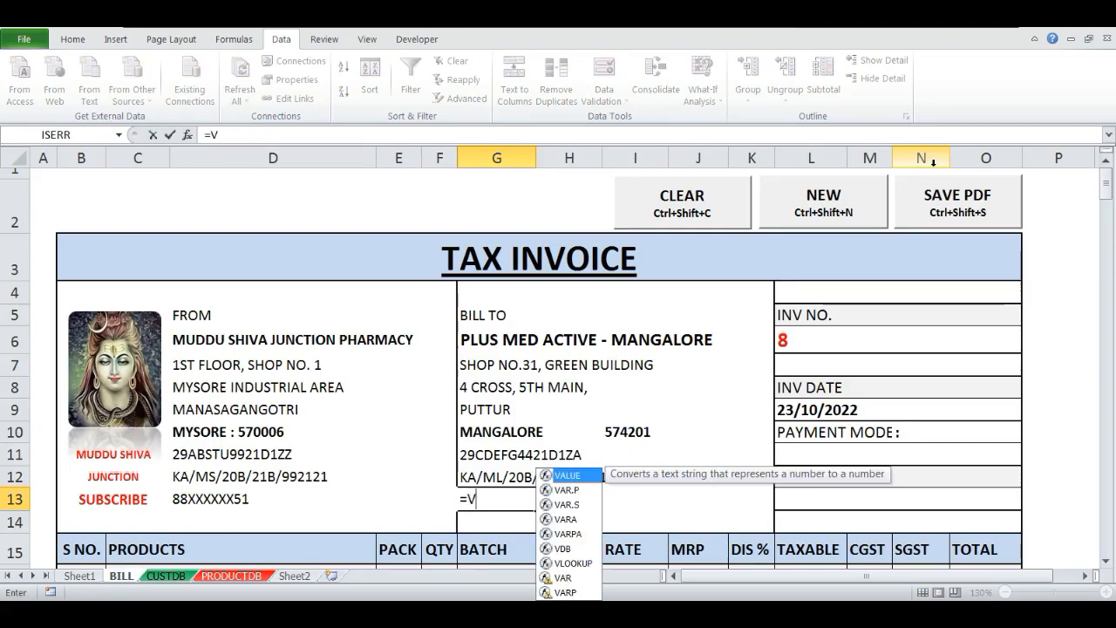
{"action": "type", "text": "("}
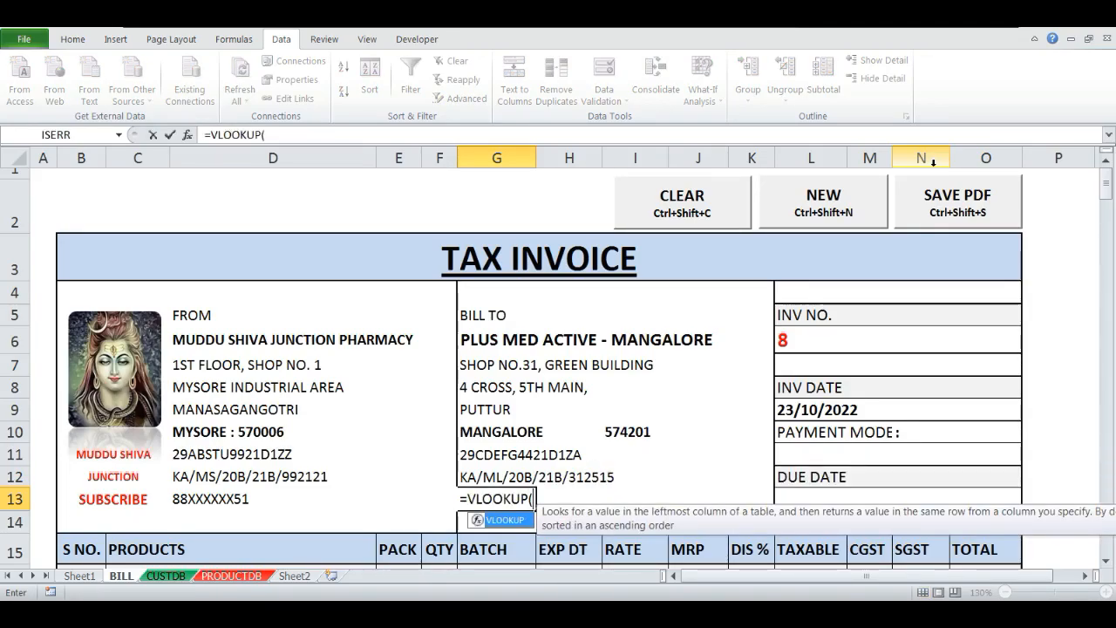
{"action": "key", "text": "Up"}
{"action": "key", "text": "Up"}
{"action": "key", "text": "Up"}
{"action": "key", "text": "Up"}
{"action": "key", "text": "Up"}
{"action": "key", "text": "Up"}
{"action": "key", "text": "Up"}
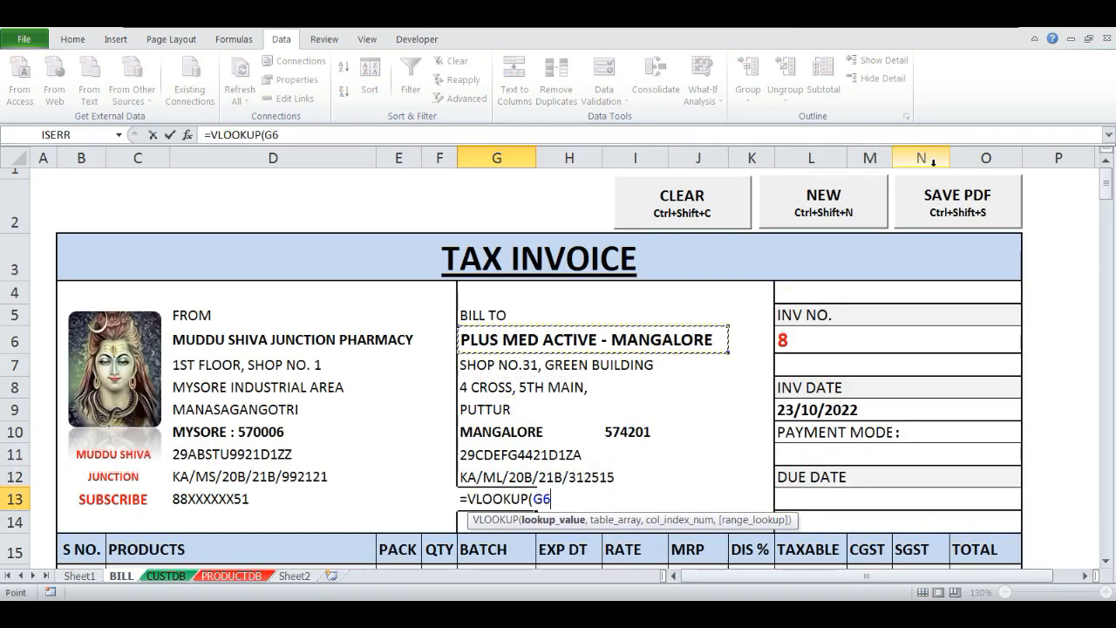
{"action": "type", "text": ","}
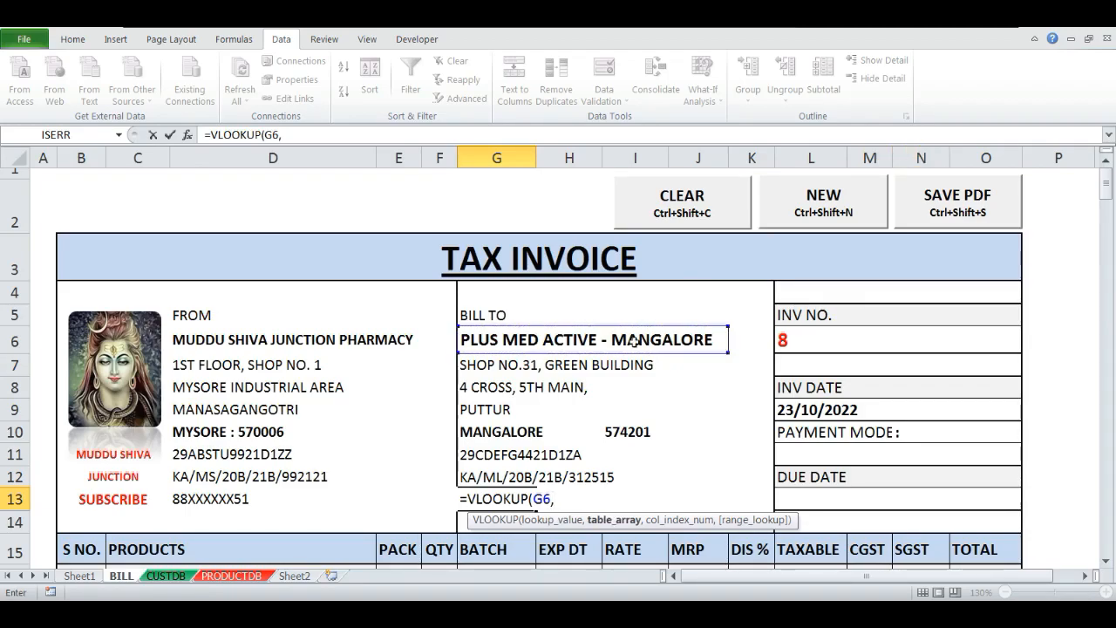
{"action": "left_click", "coordinate": [166, 575]}
{"action": "left_click_drag", "start_coordinate": [145, 154], "coordinate": [926, 153]}
{"action": "type", "text": ",9,"}
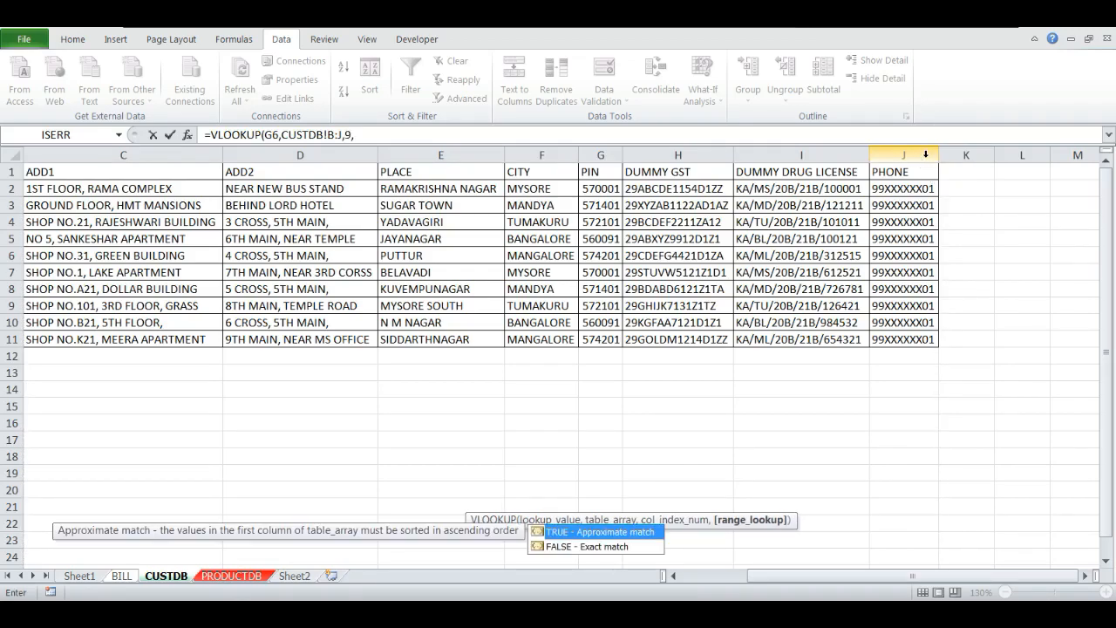
{"action": "type", "text": "0"}
{"action": "key", "text": "Return"}
- Clear the customer name from the BILL TO cell G6
{"action": "key", "text": "Up"}
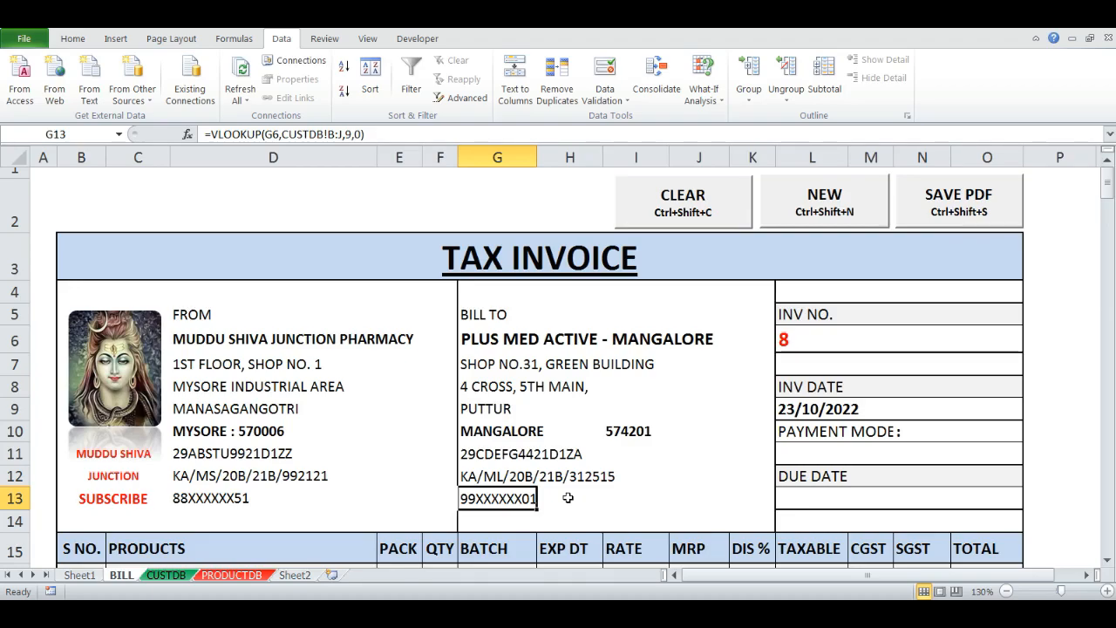
{"action": "key", "text": "Up"}
{"action": "key", "text": "Up"}
{"action": "key", "text": "Up"}
{"action": "key", "text": "Up"}
{"action": "key", "text": "Up"}
{"action": "key", "text": "Up"}
{"action": "key", "text": "Up"}
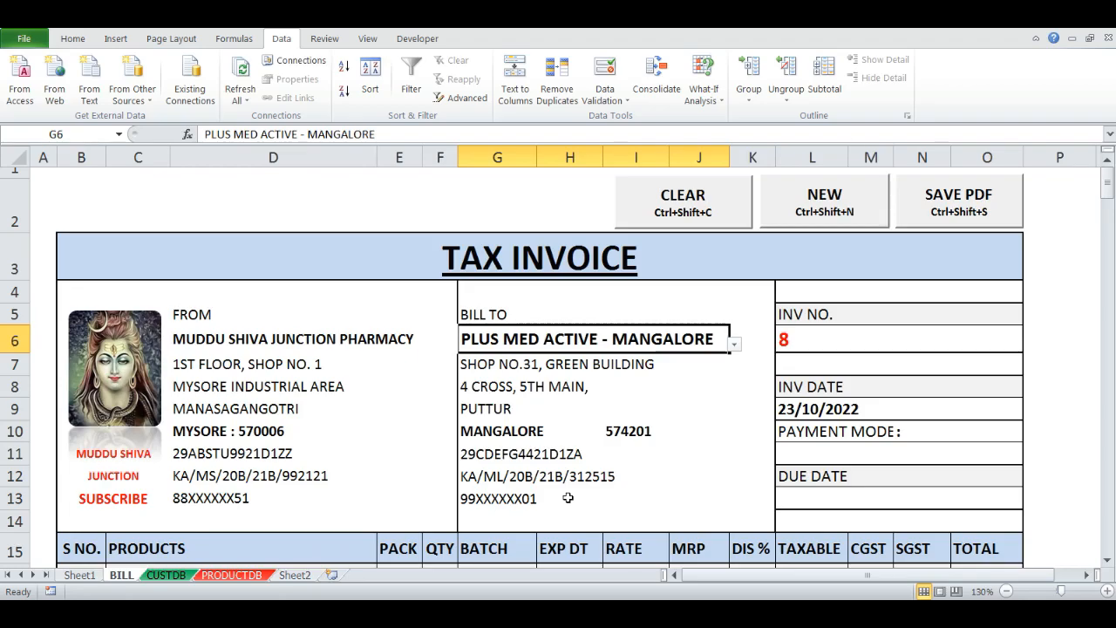
{"action": "key", "text": "Delete"}
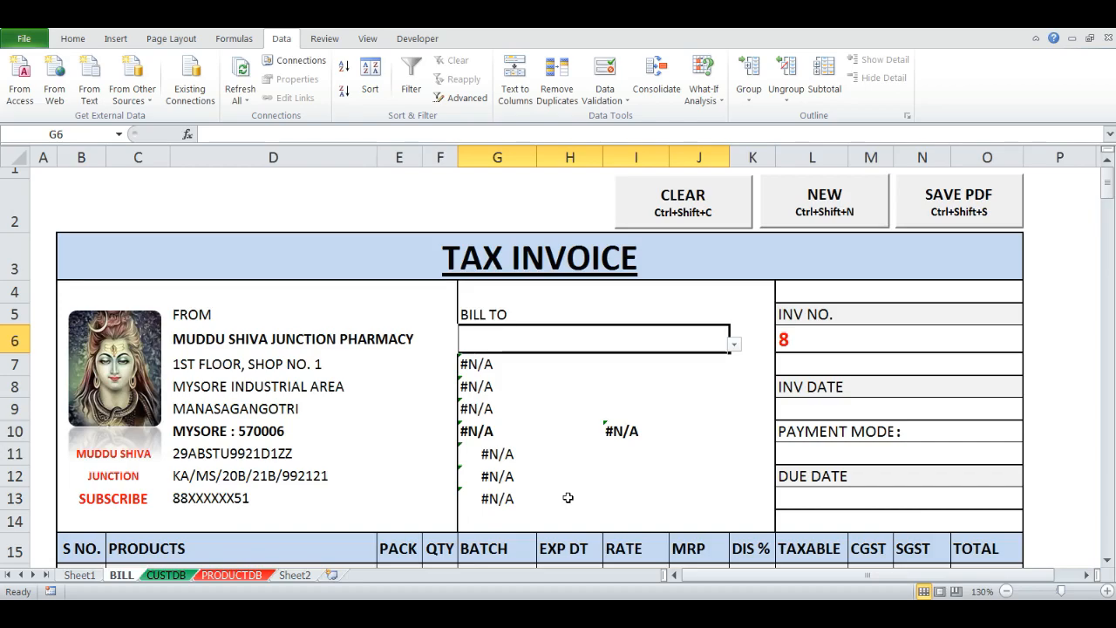
- Wrap the address lookup in G7 with IFERROR, making it =IFERROR(VLOOKUP(G6,CUSTDB!B:C,2,0),"")
{"action": "key", "text": "Down"}
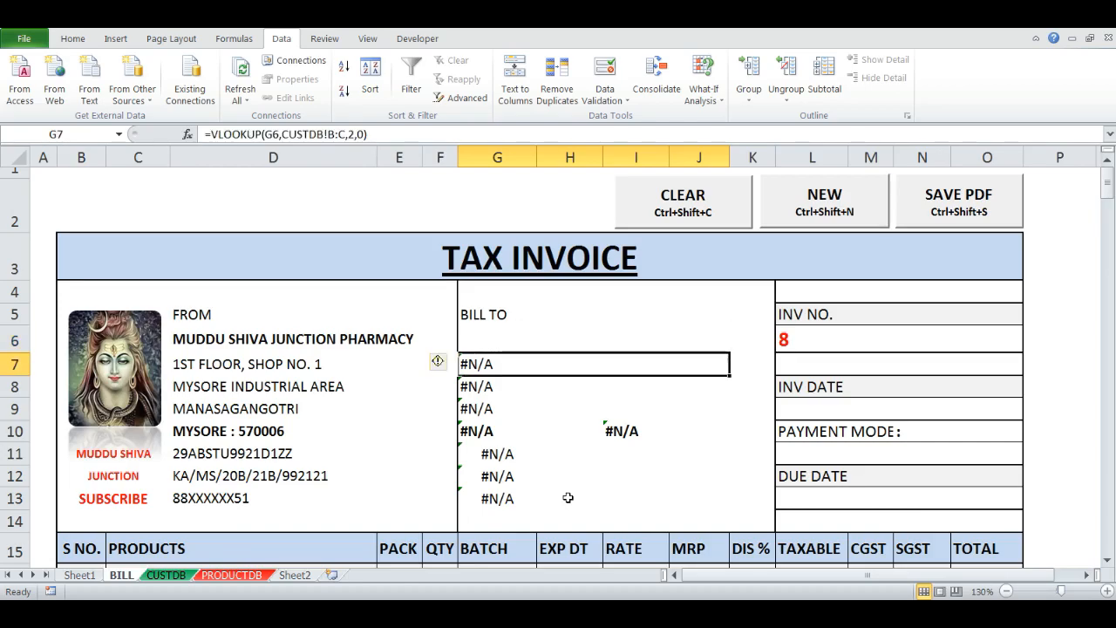
{"action": "key", "text": "F2"}
{"action": "key", "text": "Escape"}
{"action": "key", "text": "F2"}
{"action": "key", "text": "Left"}
{"action": "key", "text": "Left"}
{"action": "key", "text": "Left"}
{"action": "key", "text": "Left"}
{"action": "key", "text": "Left"}
{"action": "key", "text": "Left"}
{"action": "key", "text": "Left"}
{"action": "key", "text": "Left"}
{"action": "key", "text": "Left"}
{"action": "key", "text": "Left"}
{"action": "key", "text": "Left"}
{"action": "key", "text": "Left"}
{"action": "key", "text": "Left"}
{"action": "key", "text": "Left"}
{"action": "key", "text": "Left"}
{"action": "key", "text": "Left"}
{"action": "key", "text": "Left"}
{"action": "key", "text": "Left"}
{"action": "key", "text": "Left"}
{"action": "key", "text": "Left"}
{"action": "key", "text": "Left"}
{"action": "key", "text": "Left"}
{"action": "key", "text": "Left"}
{"action": "key", "text": "Left"}
{"action": "key", "text": "Left"}
{"action": "key", "text": "Left"}
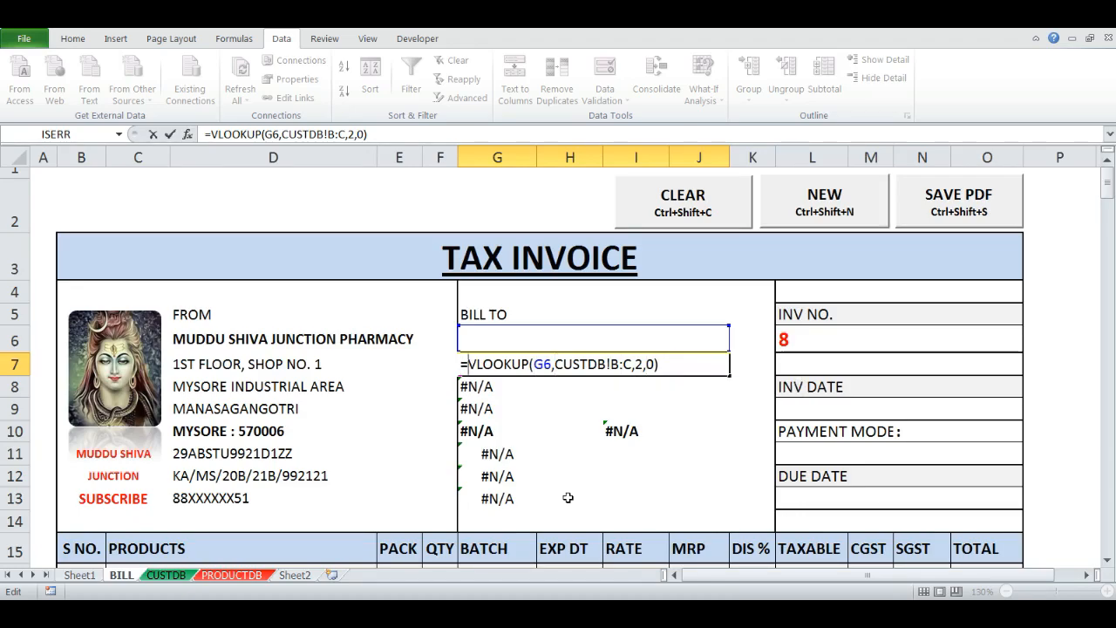
{"action": "type", "text": "IFERROR"}
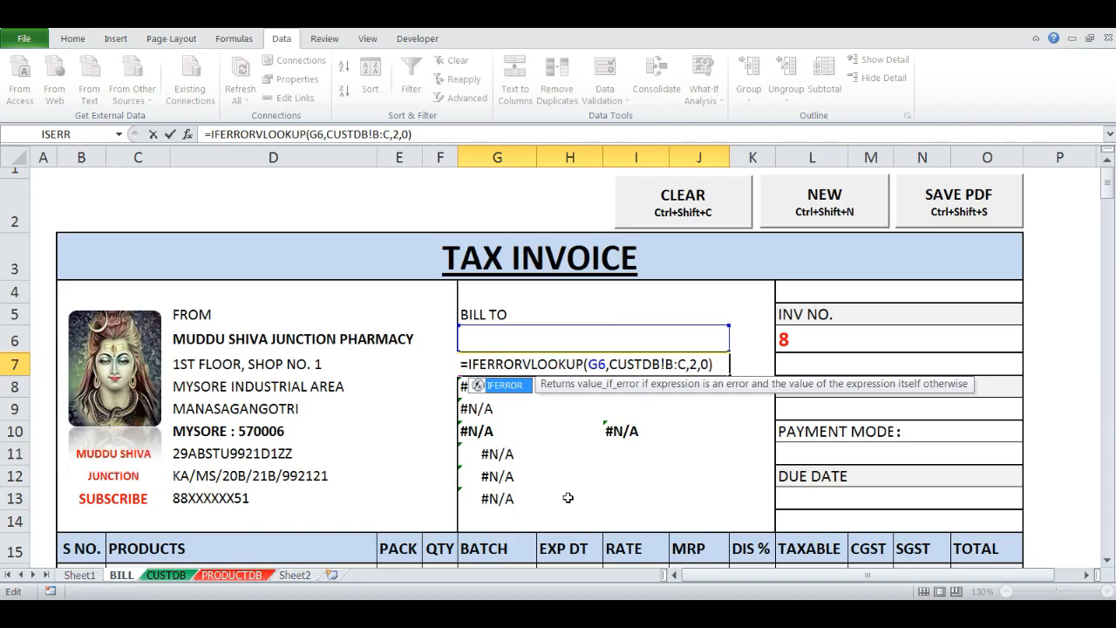
{"action": "type", "text": "("}
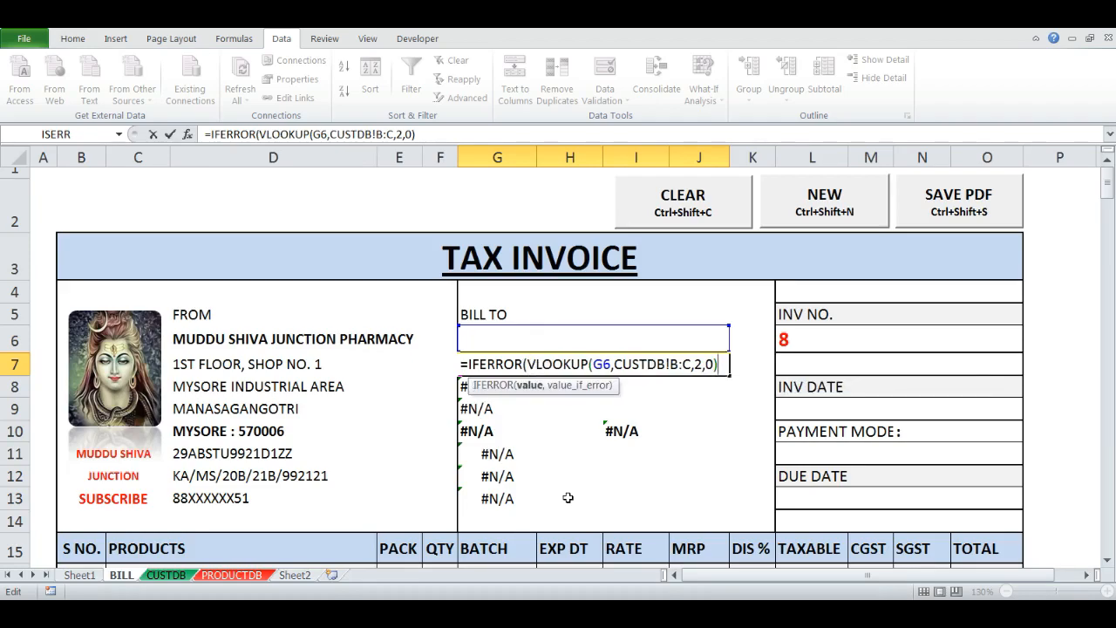
{"action": "type", "text": ","}
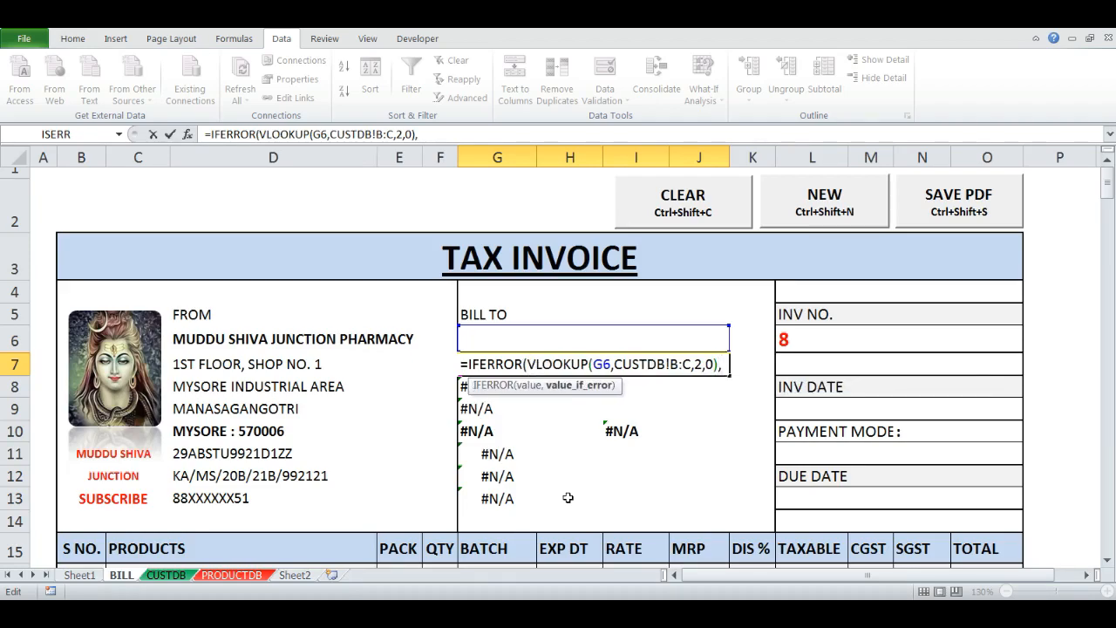
{"action": "type", "text": "\"\")"}
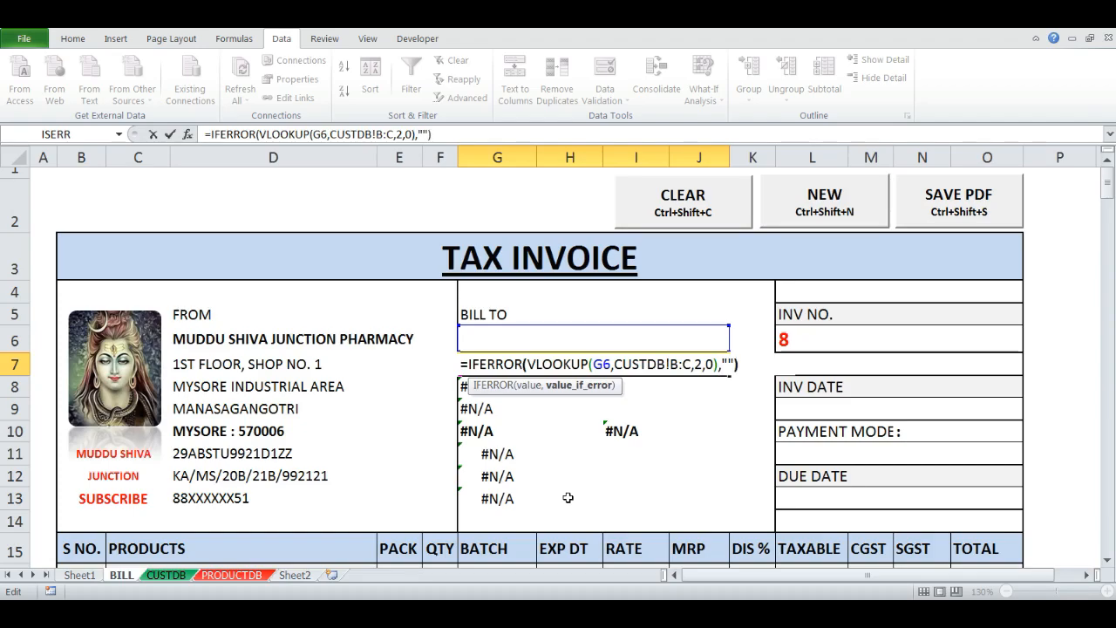
{"action": "key", "text": "Return"}
- Wrap the second address line's lookup in G8 with IFERROR, making it =IFERROR(VLOOKUP(G6,CUSTDB!B:D,3,0),"")
{"action": "key", "text": "F2"}
{"action": "key", "text": "Home"}
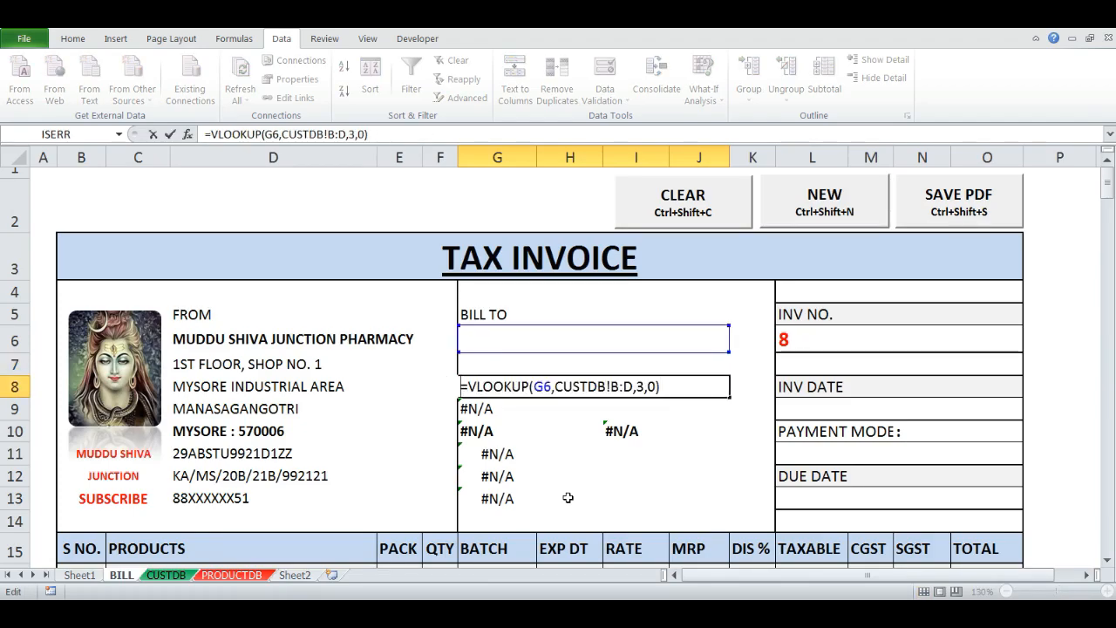
{"action": "key", "text": "Right"}
{"action": "type", "text": "IFEERR"}
{"action": "key", "text": "BackSpace"}
{"action": "key", "text": "BackSpace"}
{"action": "key", "text": "BackSpace"}
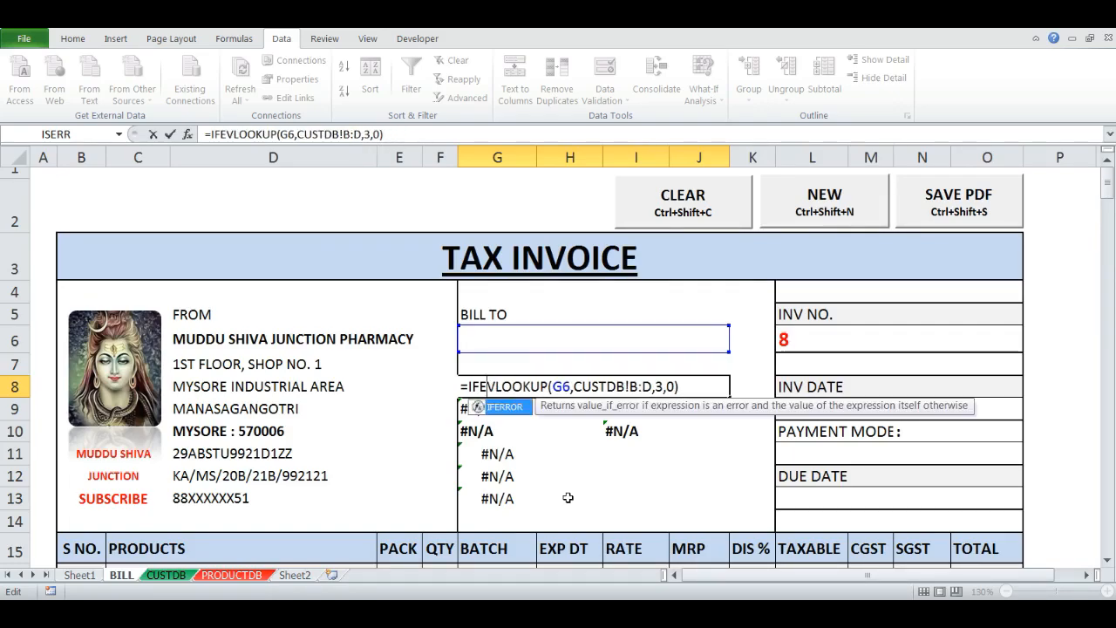
{"action": "type", "text": "RROR("}
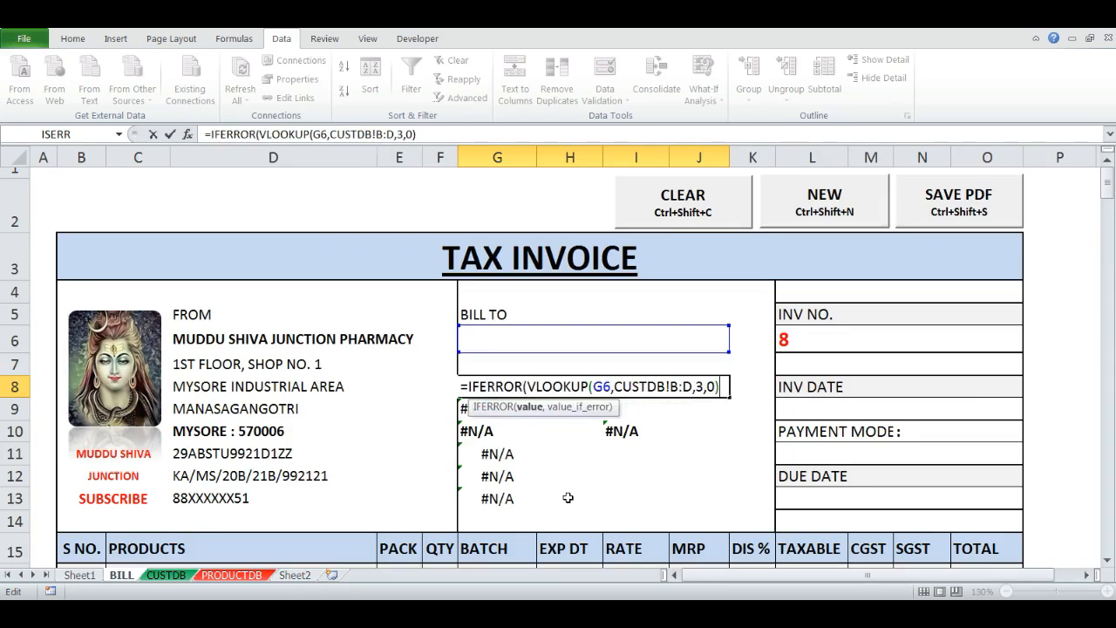
{"action": "type", "text": ",\"\")"}
{"action": "key", "text": "Return"}
- Wrap the third address line's lookup in G9 with IFERROR, making it =IFERROR(VLOOKUP(G6,CUSTDB!B:E,4,0),"")
{"action": "key", "text": "F2"}
{"action": "key", "text": "Home"}
{"action": "key", "text": "Right"}
{"action": "type", "text": "F"}
{"action": "key", "text": "BackSpace"}
{"action": "type", "text": "IFERROR"}
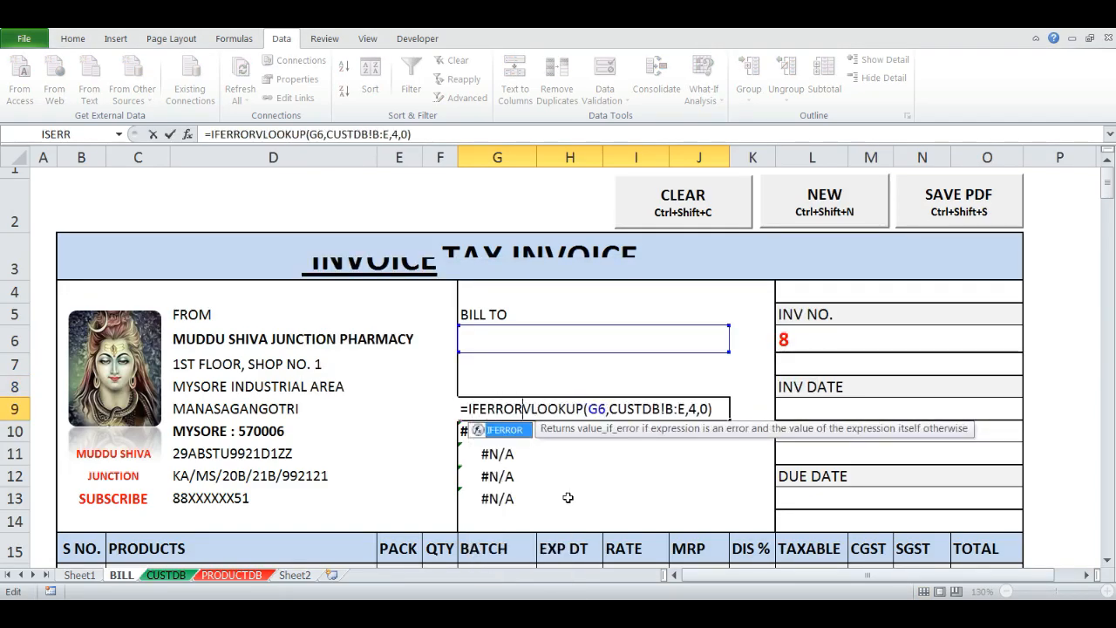
{"action": "type", "text": "("}
{"action": "type", "text": ","}
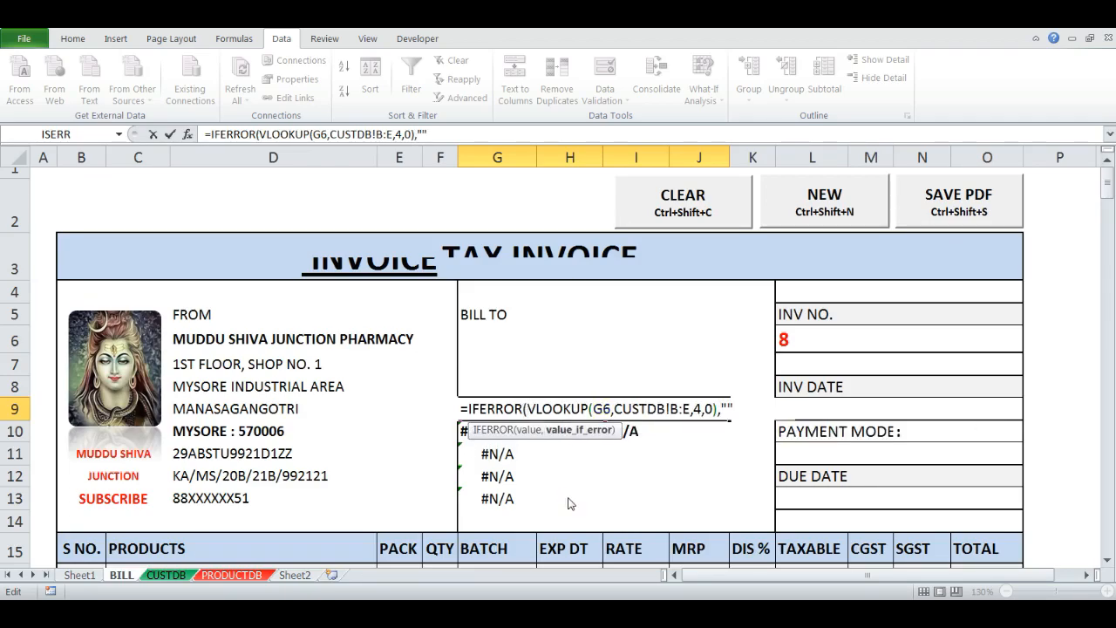
{"action": "key", "text": "Return"}
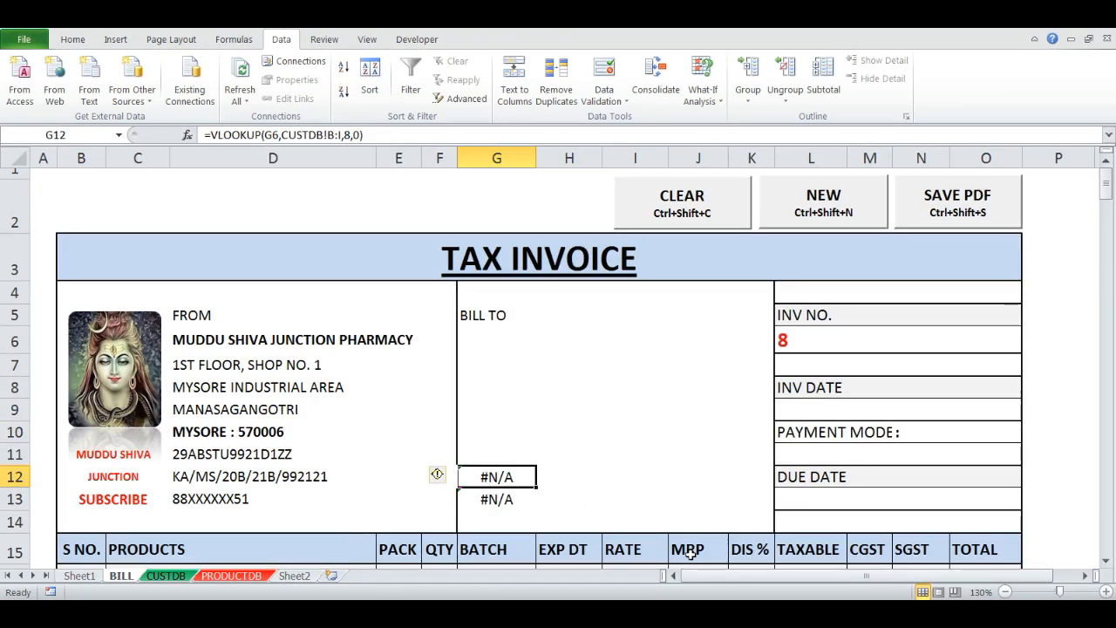
- Wrap the drug license lookup in G12 with IFERROR, making it =IFERROR(VLOOKUP(G6,CUSTDB!B:I,8,0),"")
{"action": "key", "text": "F2"}
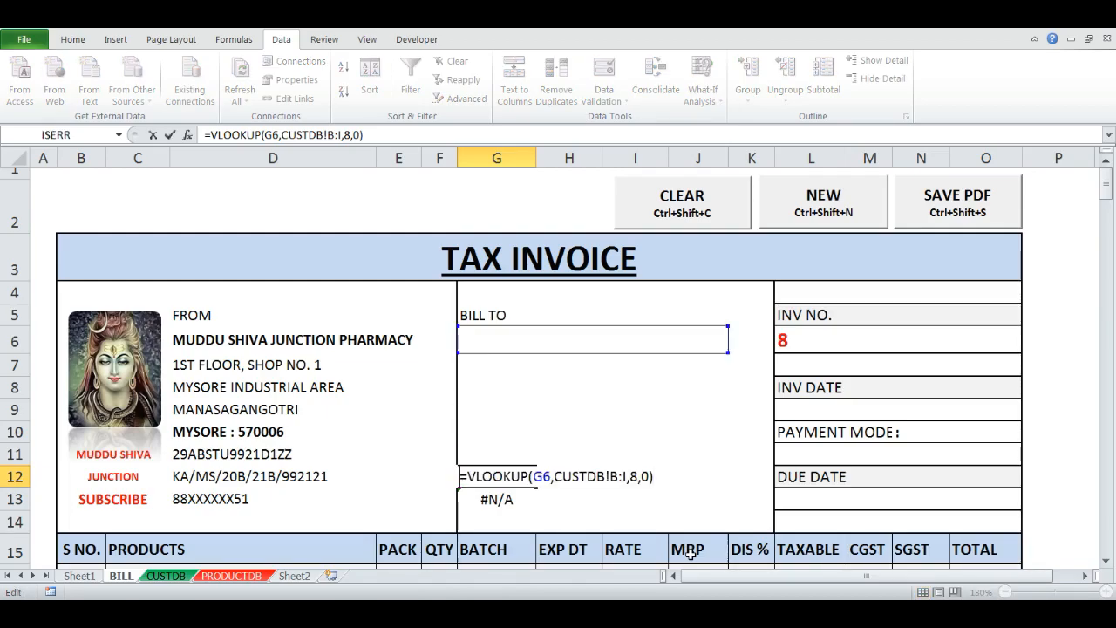
{"action": "type", "text": "IFERROR"}
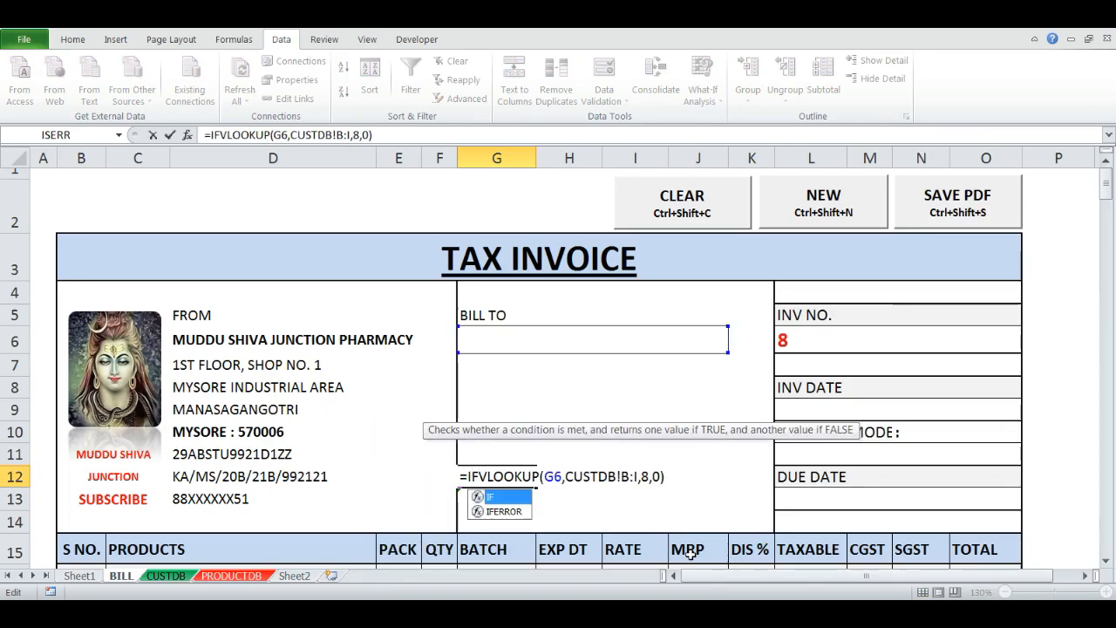
{"action": "type", "text": "("}
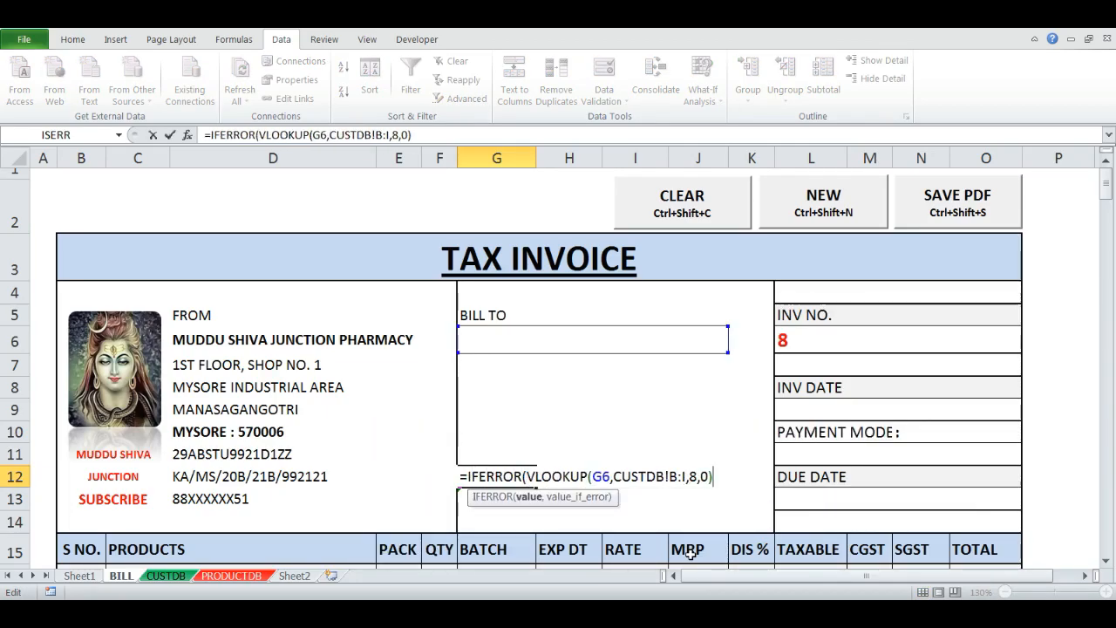
{"action": "key", "text": "End"}
{"action": "type", "text": ","}
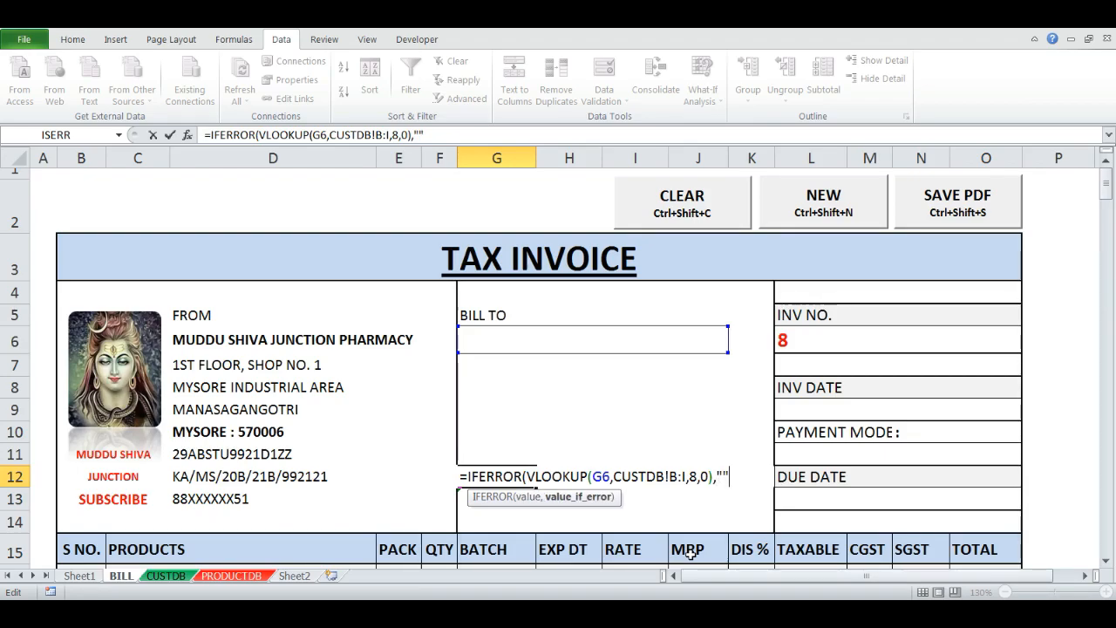
{"action": "type", "text": "\"\")"}
{"action": "key", "text": "Return"}
- Wrap the phone number lookup in G13 with IFERROR, making it =IFERROR(VLOOKUP(G6,CUSTDB!B:J,9,0),"")
{"action": "key", "text": "F2"}
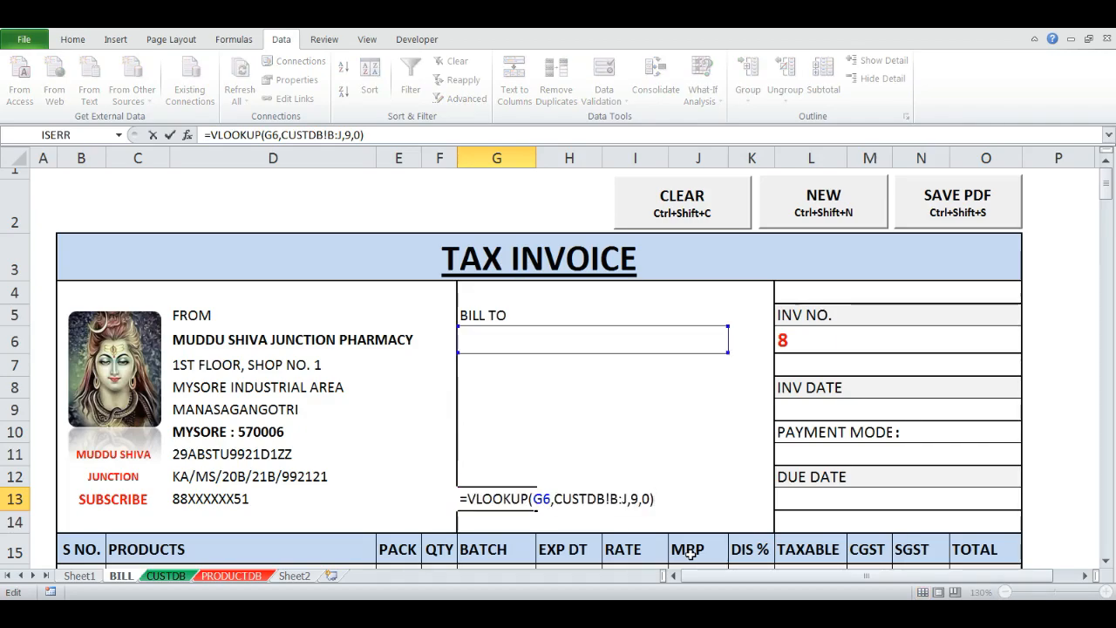
{"action": "type", "text": "IFER"}
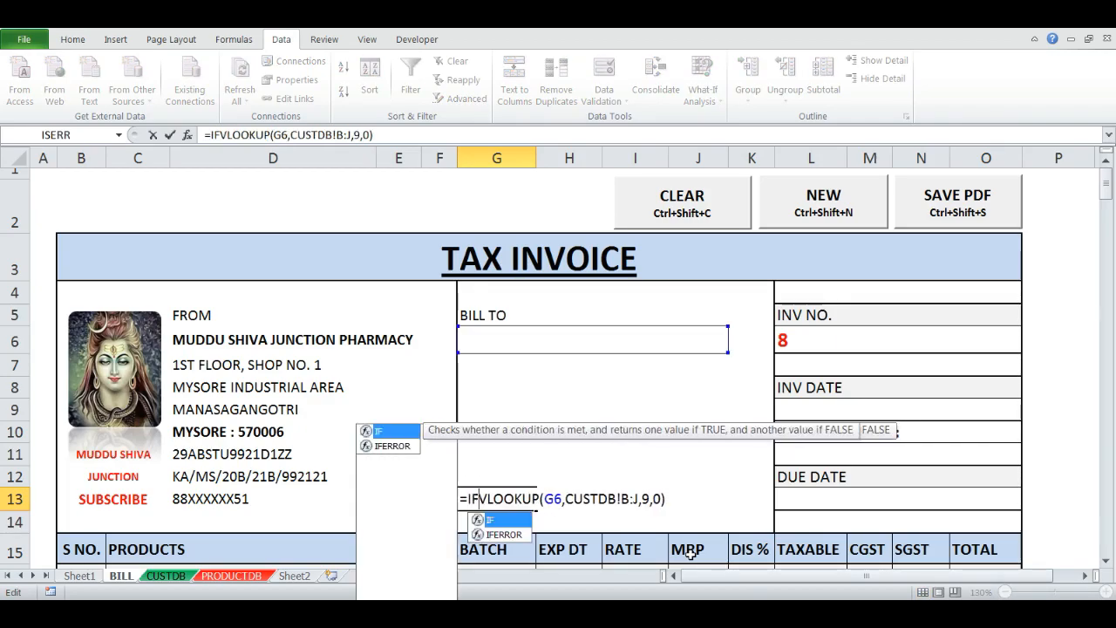
{"action": "type", "text": "RO"}
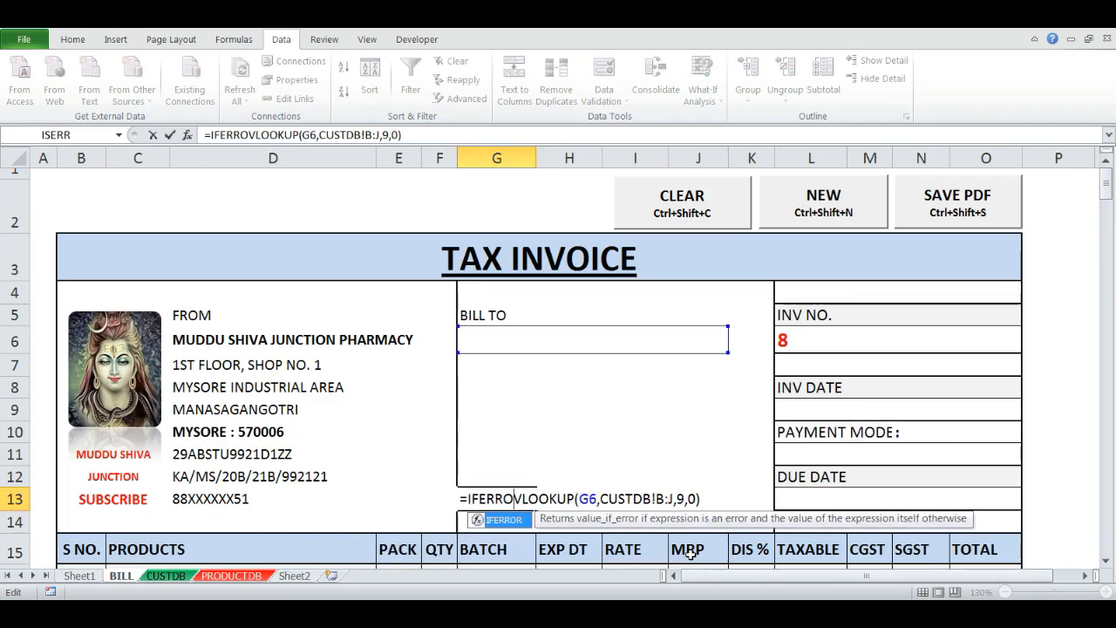
{"action": "type", "text": "R"}
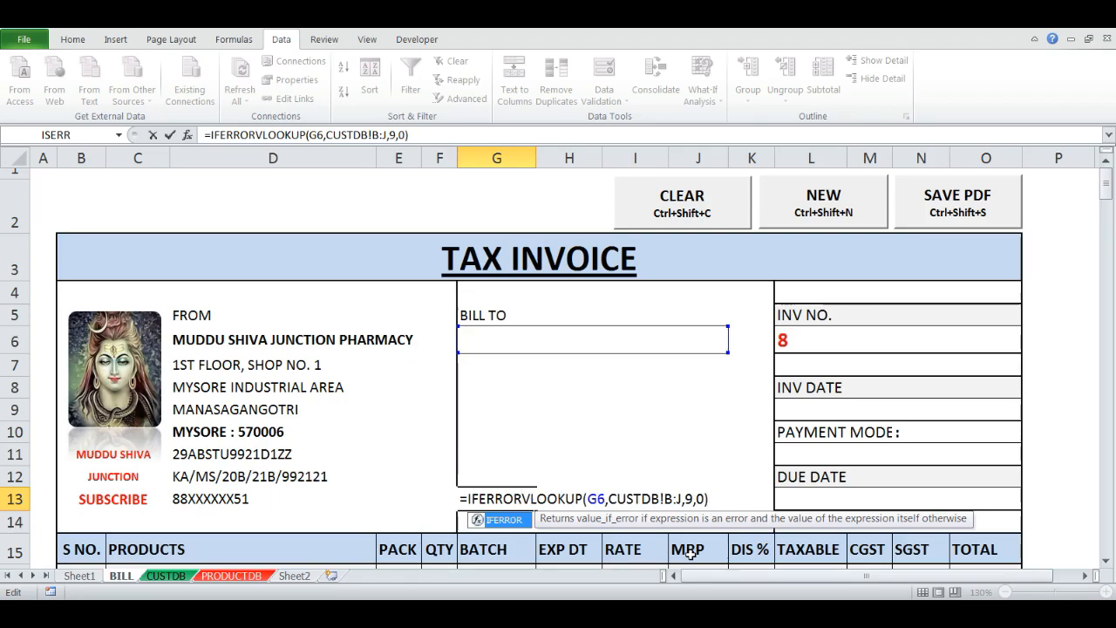
{"action": "type", "text": "("}
{"action": "type", "text": ","}
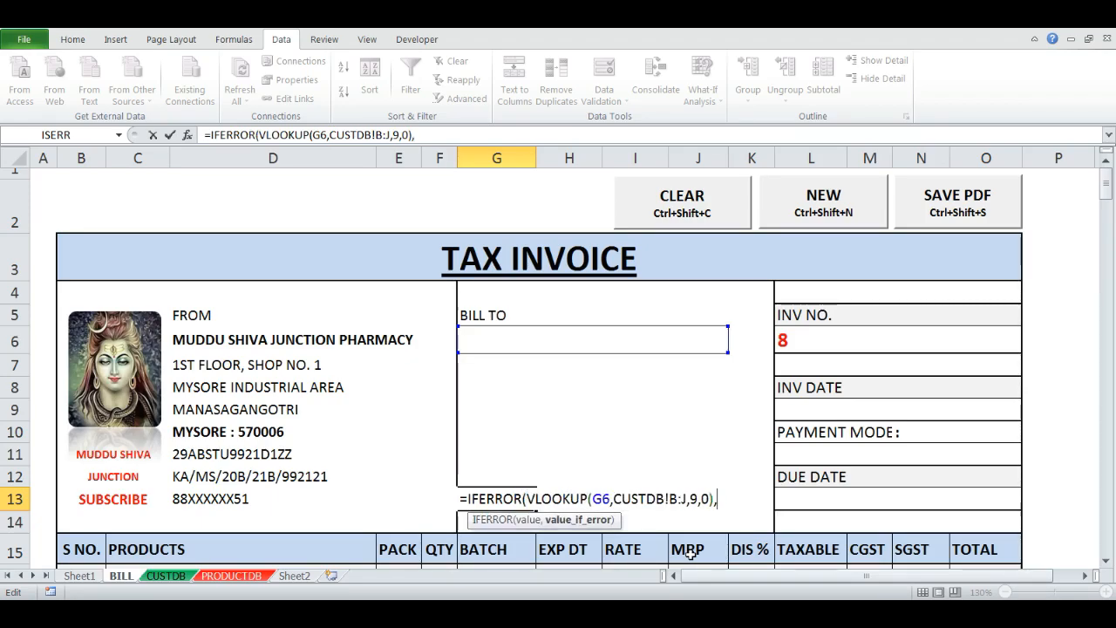
{"action": "type", "text": "\"\")"}
{"action": "key", "text": "Return"}
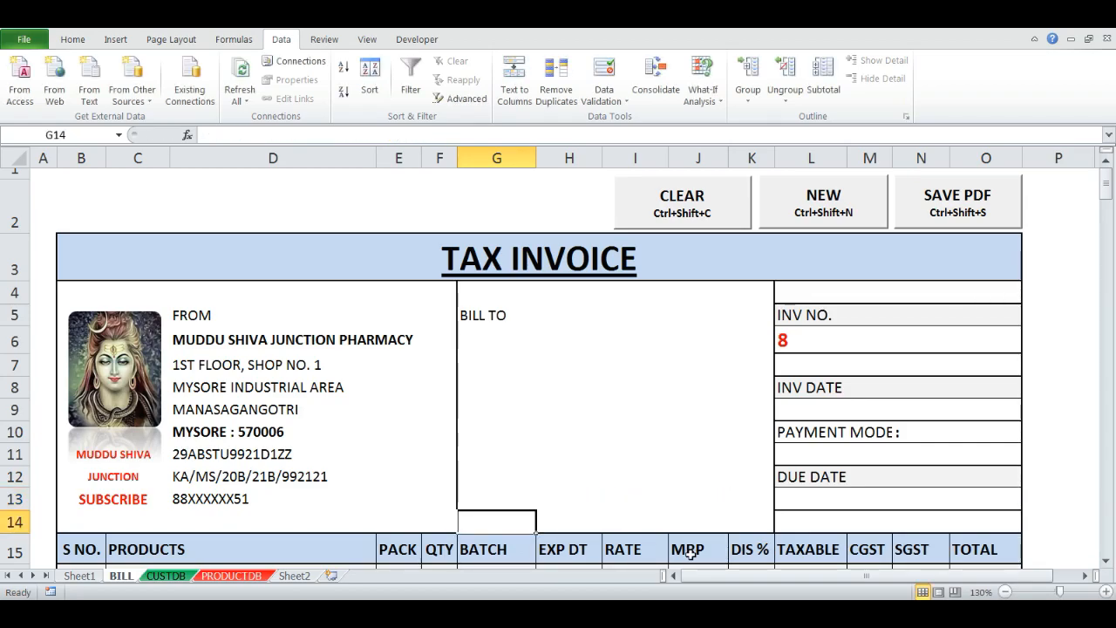
- Choose JSON PLUS MED - BANGALORE as the BILL TO customer in G6 to test the lookups
{"action": "key", "text": "Up"}
{"action": "key", "text": "Up"}
{"action": "key", "text": "Up"}
{"action": "key", "text": "Up"}
{"action": "key", "text": "Up"}
{"action": "key", "text": "Up"}
{"action": "key", "text": "Up"}
{"action": "key", "text": "Up"}
{"action": "key", "text": "alt+Down"}
{"action": "key", "text": "Down"}
{"action": "key", "text": "Down"}
{"action": "key", "text": "Down"}
{"action": "key", "text": "Return"}
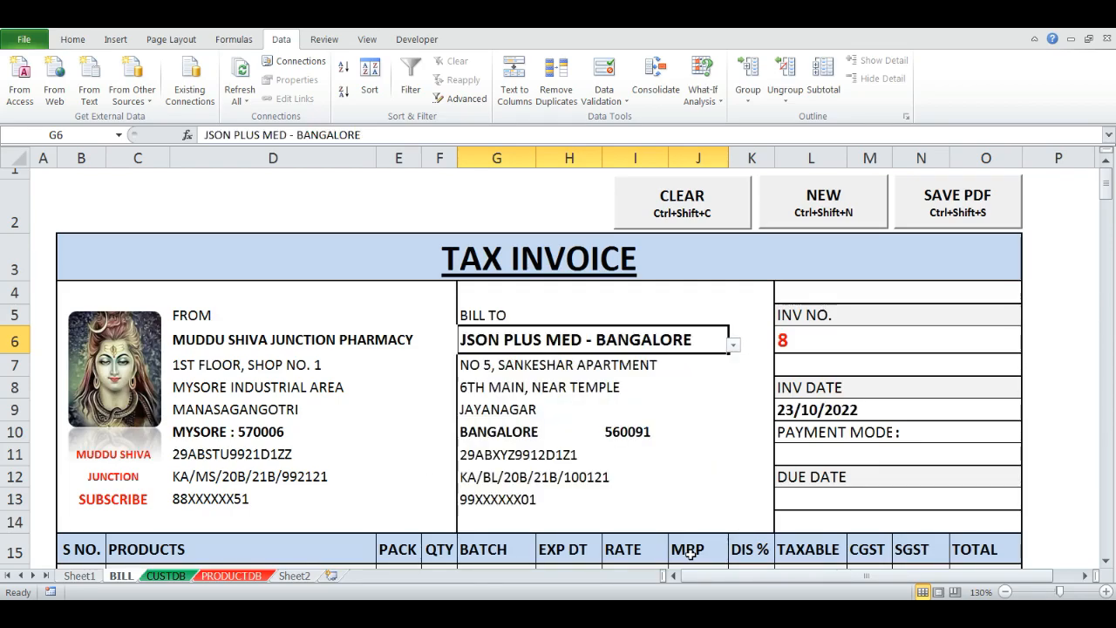
- Change the BILL TO customer in G6 to ABC MEDICAL STOP - MYSORE
{"action": "key", "text": "alt+Down"}
{"action": "key", "text": "Down"}
{"action": "key", "text": "Down"}
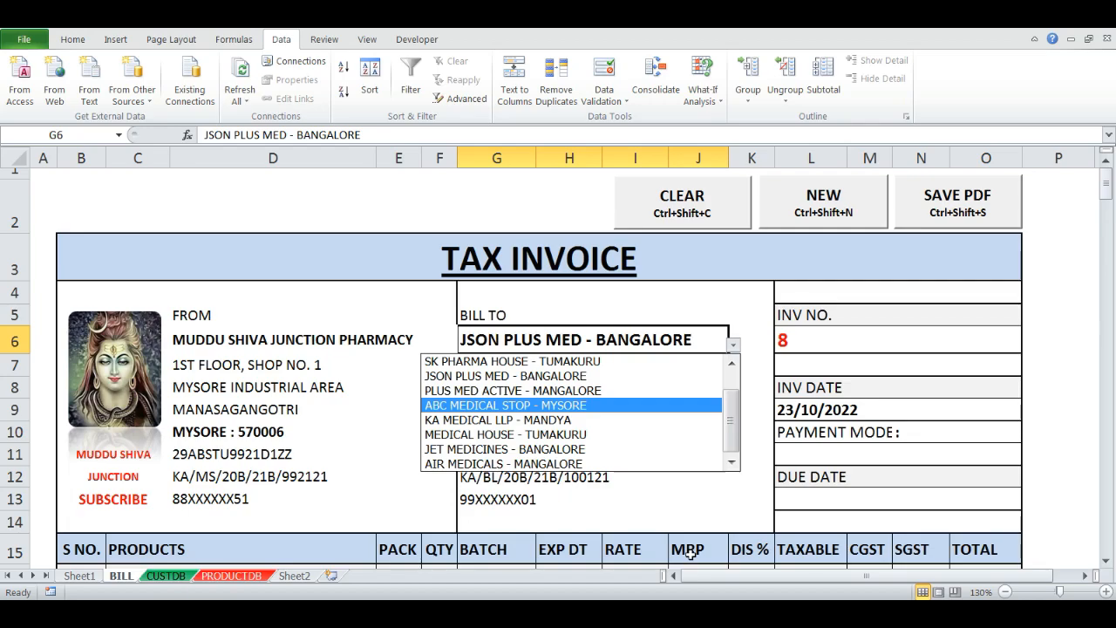
{"action": "key", "text": "Return"}
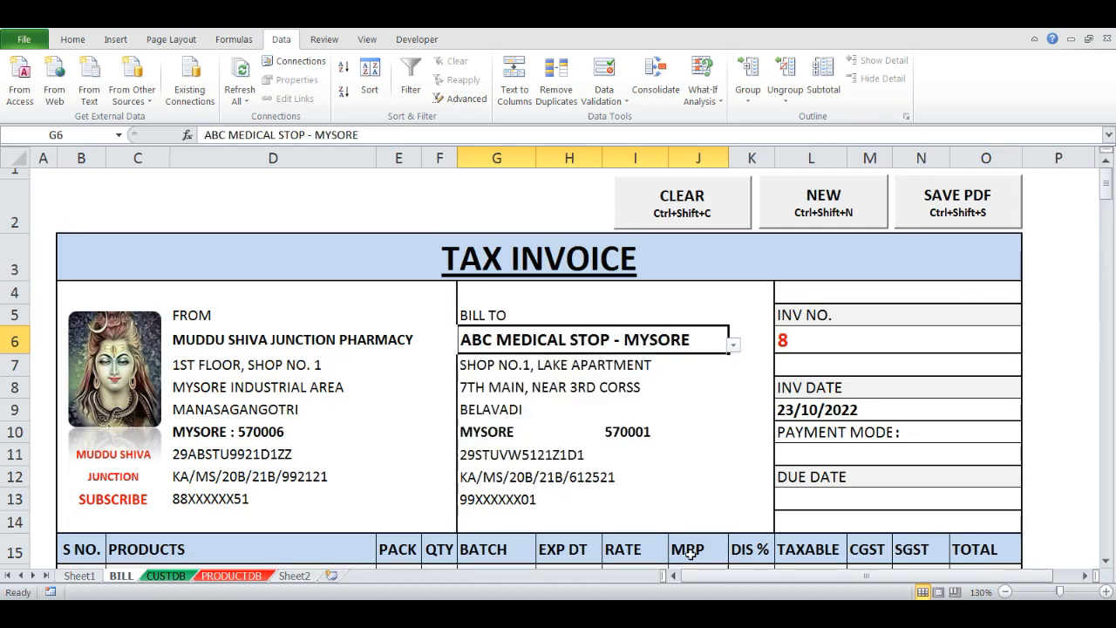
- Clear the invoice entries and choose ABC MEDICAL STOP - MYSORE as the BILL TO customer again
{"action": "key", "text": "ctrl+shift+c"}
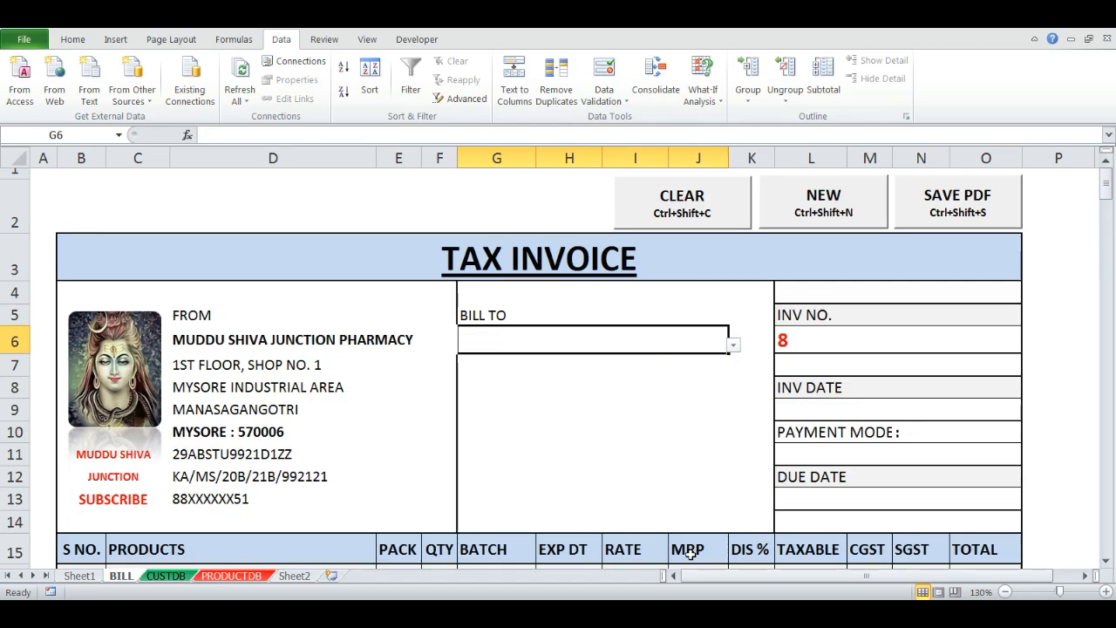
{"action": "key", "text": "alt+Down"}
{"action": "key", "text": "Down"}
{"action": "key", "text": "Return"}
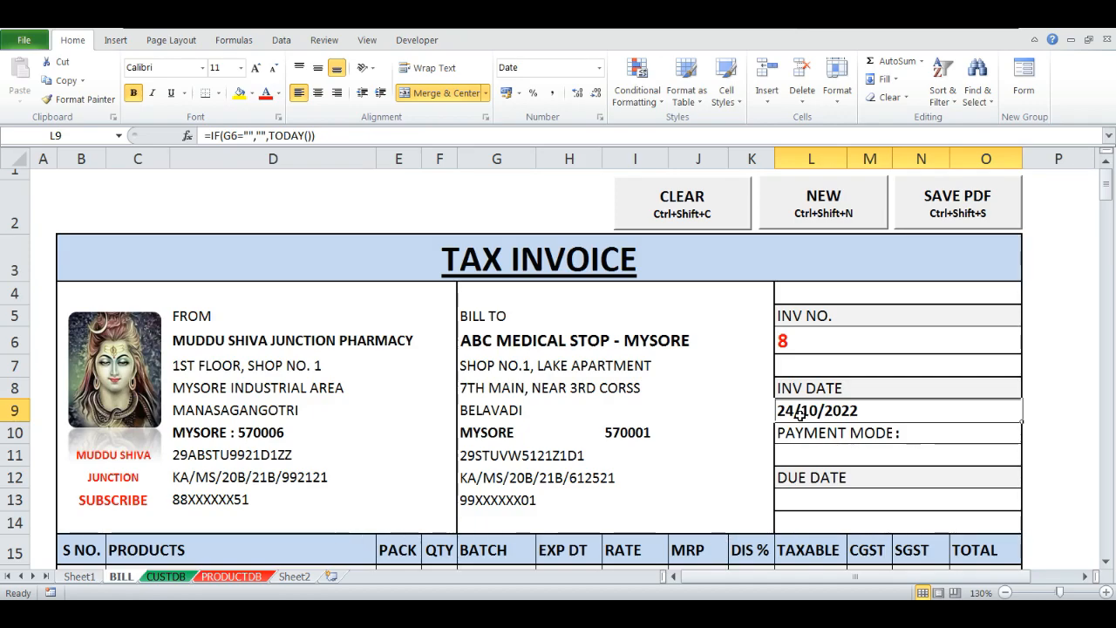
- Examine the invoice date formula in L9 without changing it
{"action": "key", "text": "Down"}
{"action": "key", "text": "Up"}
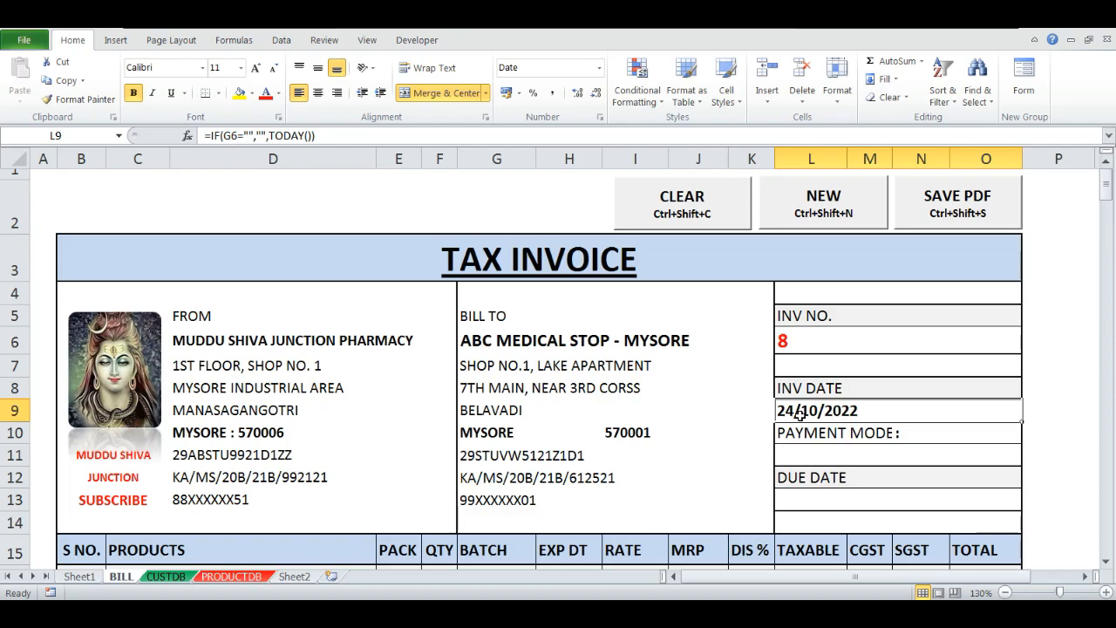
{"action": "key", "text": "F2"}
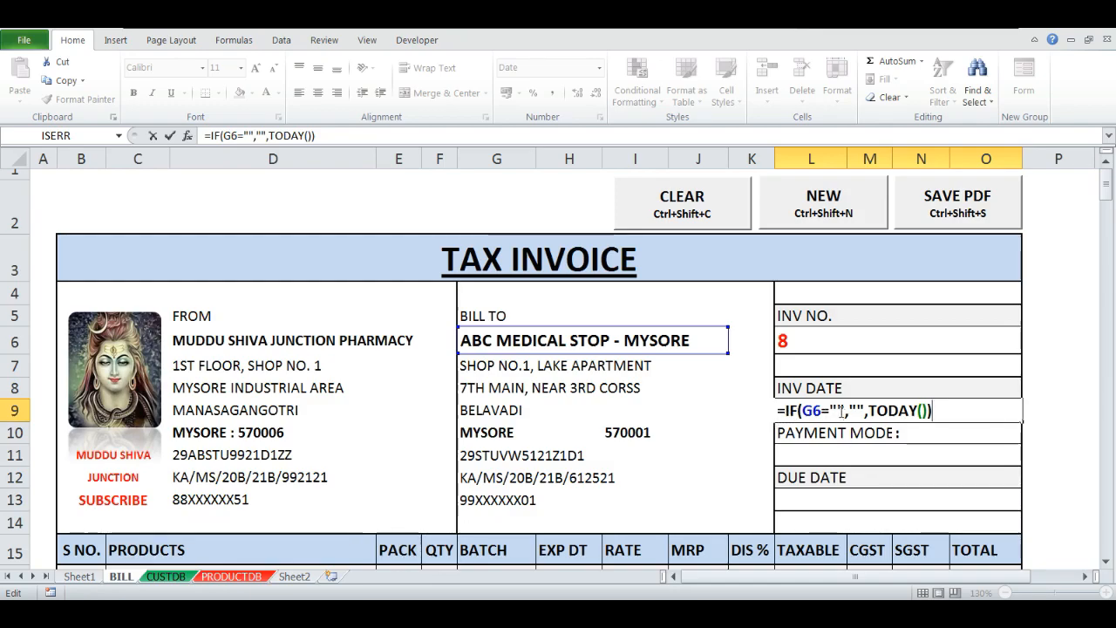
{"action": "left_click_drag", "start_coordinate": [780, 410], "coordinate": [939, 410]}
{"action": "key", "text": "Escape"}
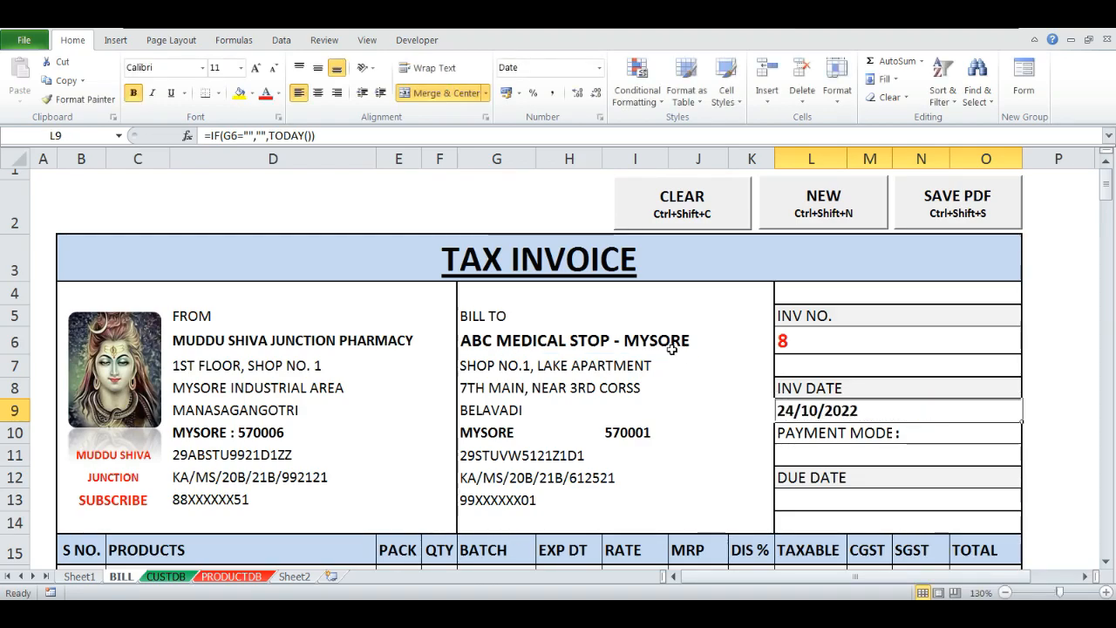
- Delete the BILL TO customer in G6 and choose PLUS MED ACTIVE - MANGALORE to test the automatic invoice date
{"action": "left_click", "coordinate": [676, 347]}
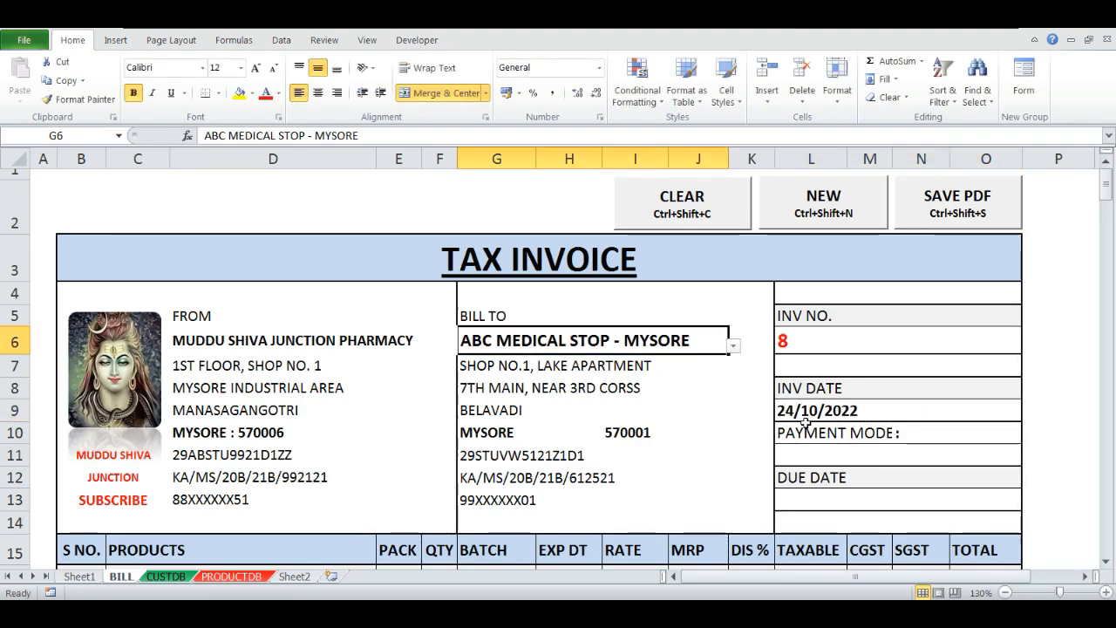
{"action": "key", "text": "Delete"}
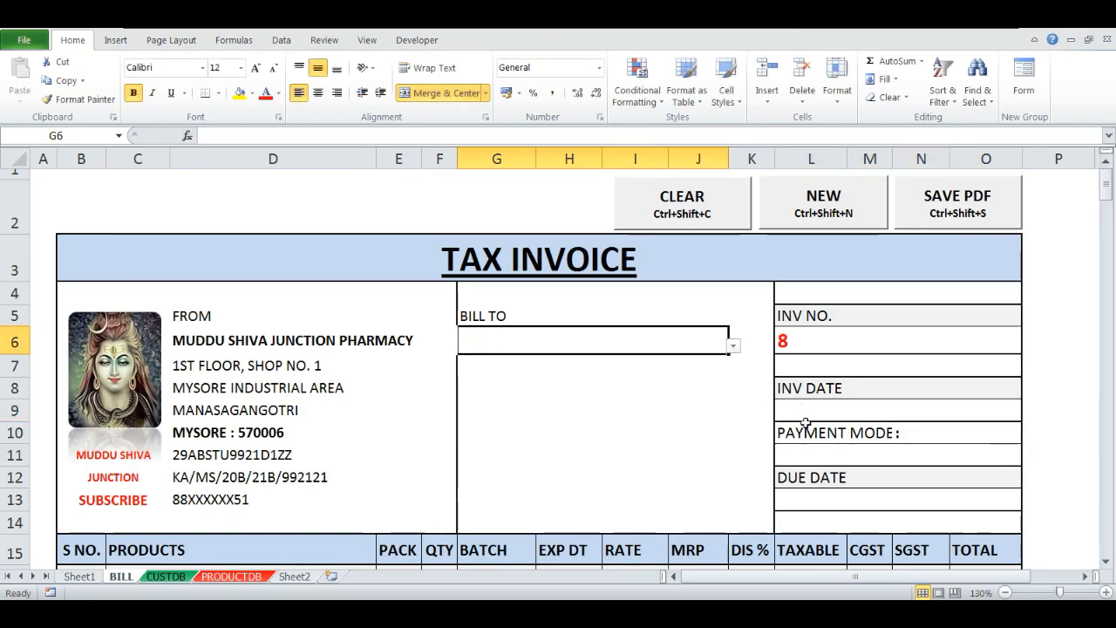
{"action": "key", "text": "alt+Down"}
{"action": "key", "text": "Down"}
{"action": "key", "text": "Down"}
{"action": "key", "text": "Down"}
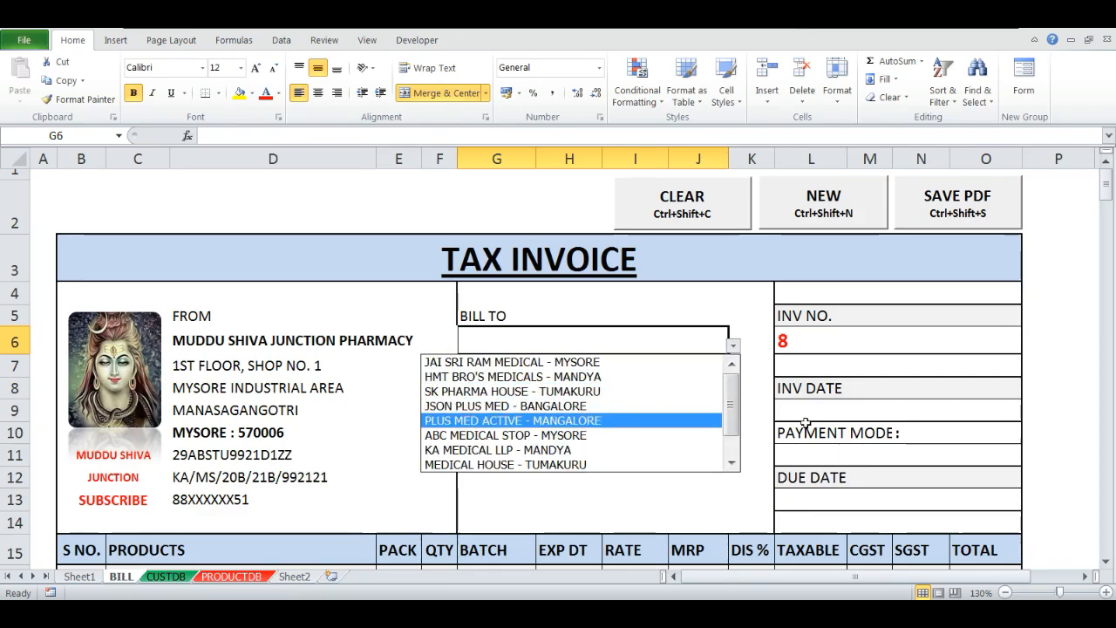
{"action": "key", "text": "Return"}
- Switch the BILL TO customer to JET MEDICINES - BANGALORE and select the invoice date cell L9
{"action": "key", "text": "alt+Down"}
{"action": "key", "text": "Down"}
{"action": "key", "text": "Down"}
{"action": "key", "text": "Down"}
{"action": "key", "text": "Down"}
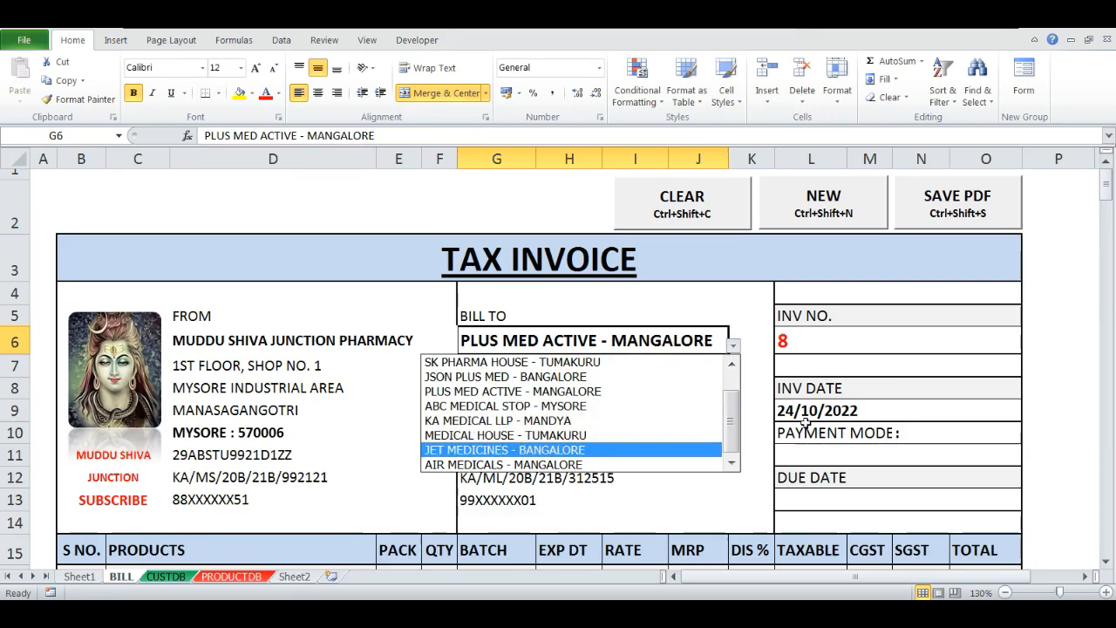
{"action": "key", "text": "Return"}
{"action": "left_click", "coordinate": [805, 415]}
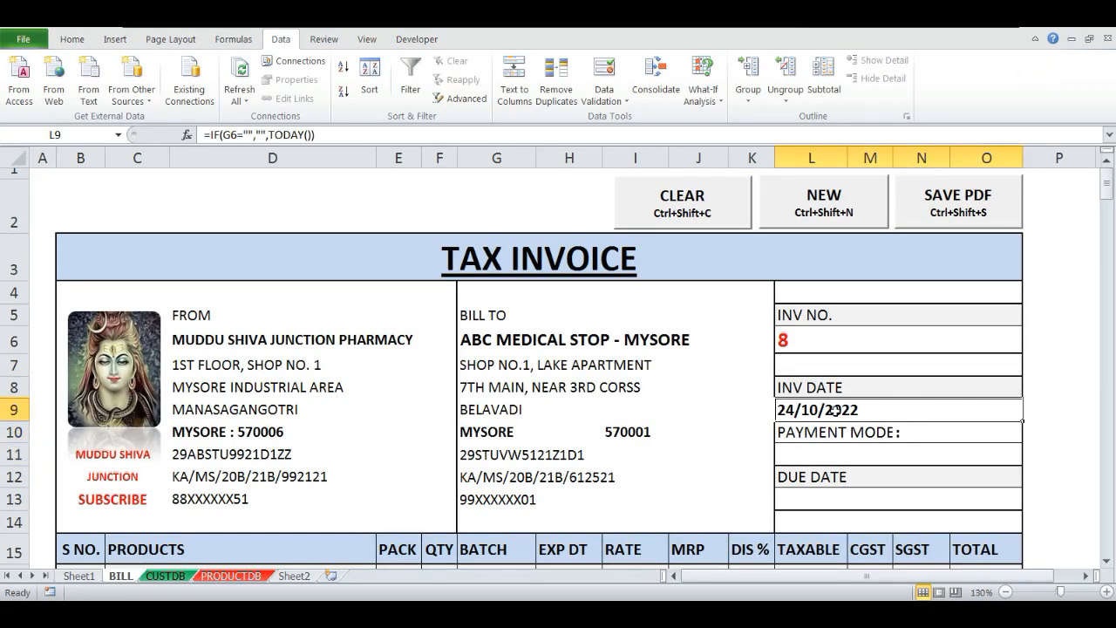
- Add list data validation to the PAYMENT MODE cell L11 with =PRODUCTDB!$K$2:$K$4 as the source
{"action": "key", "text": "Down"}
{"action": "key", "text": "Down"}
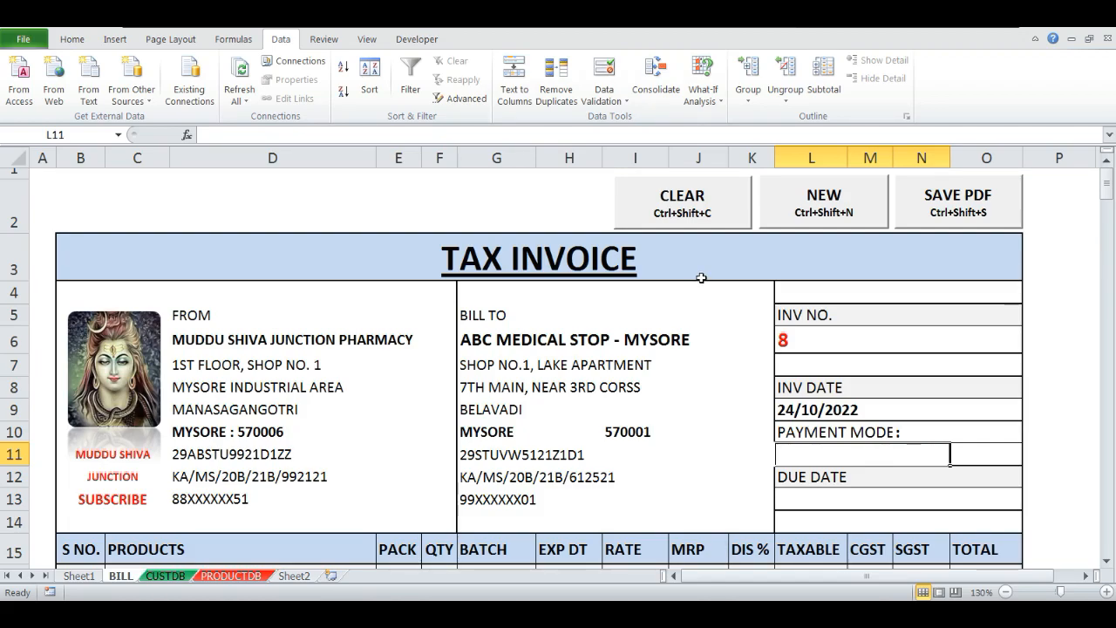
{"action": "left_click", "coordinate": [603, 96]}
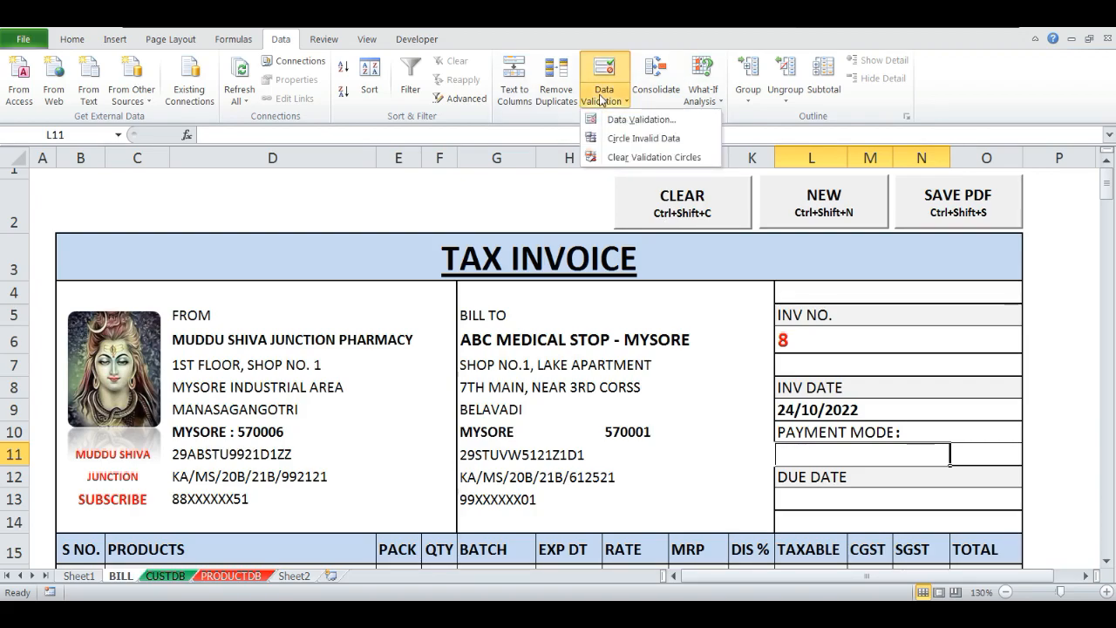
{"action": "left_click", "coordinate": [630, 120]}
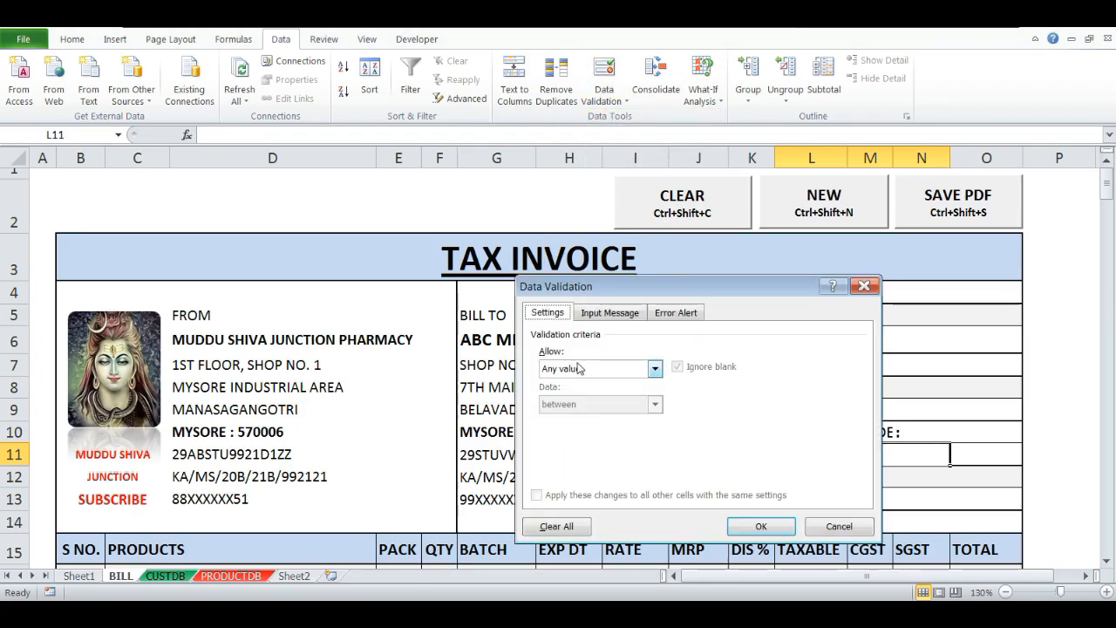
{"action": "left_click", "coordinate": [653, 367]}
{"action": "left_click", "coordinate": [560, 419]}
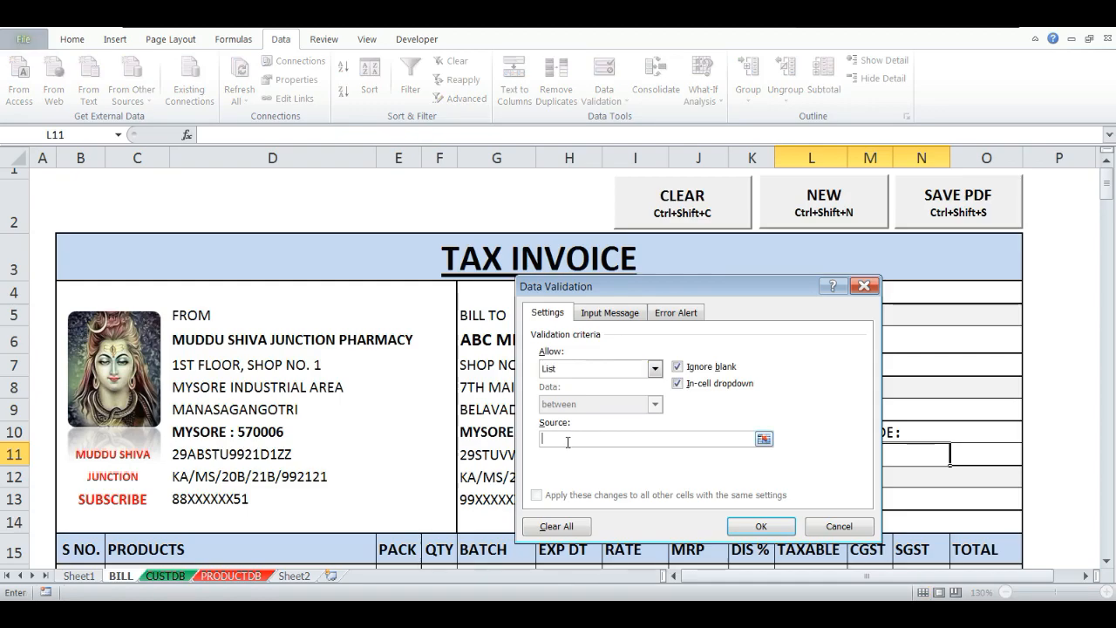
{"action": "left_click", "coordinate": [258, 579]}
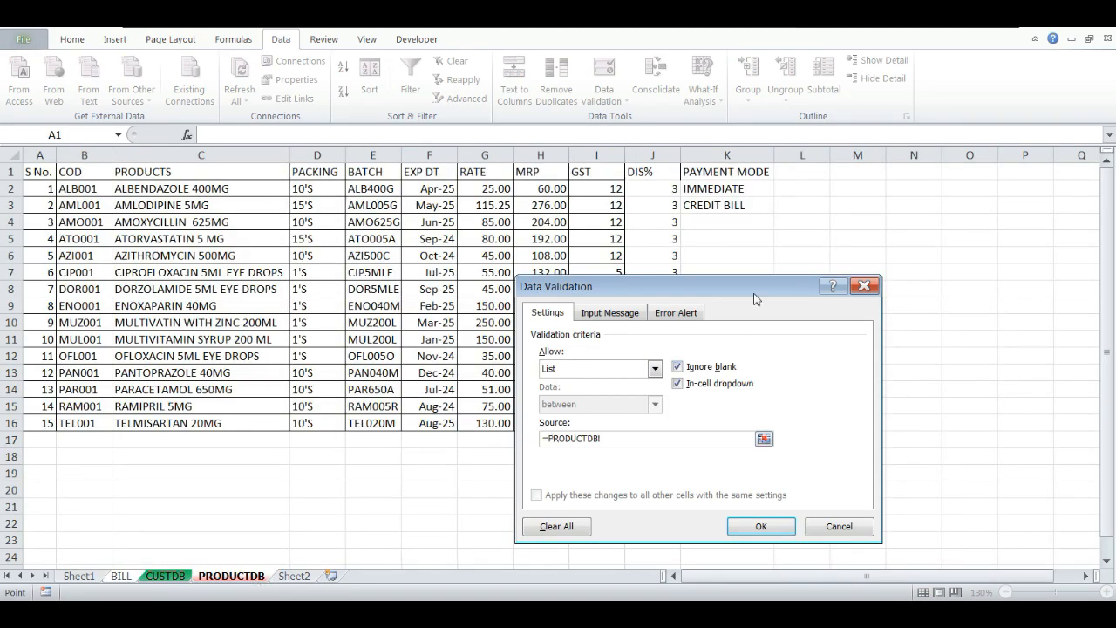
{"action": "left_click_drag", "start_coordinate": [720, 189], "coordinate": [720, 224]}
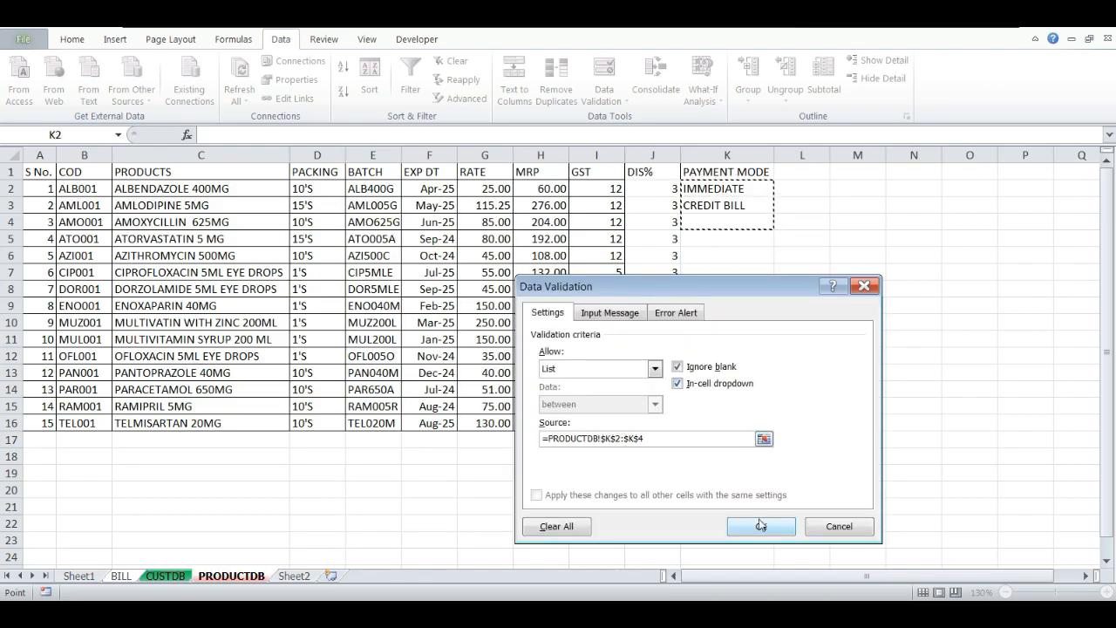
{"action": "left_click", "coordinate": [760, 525]}
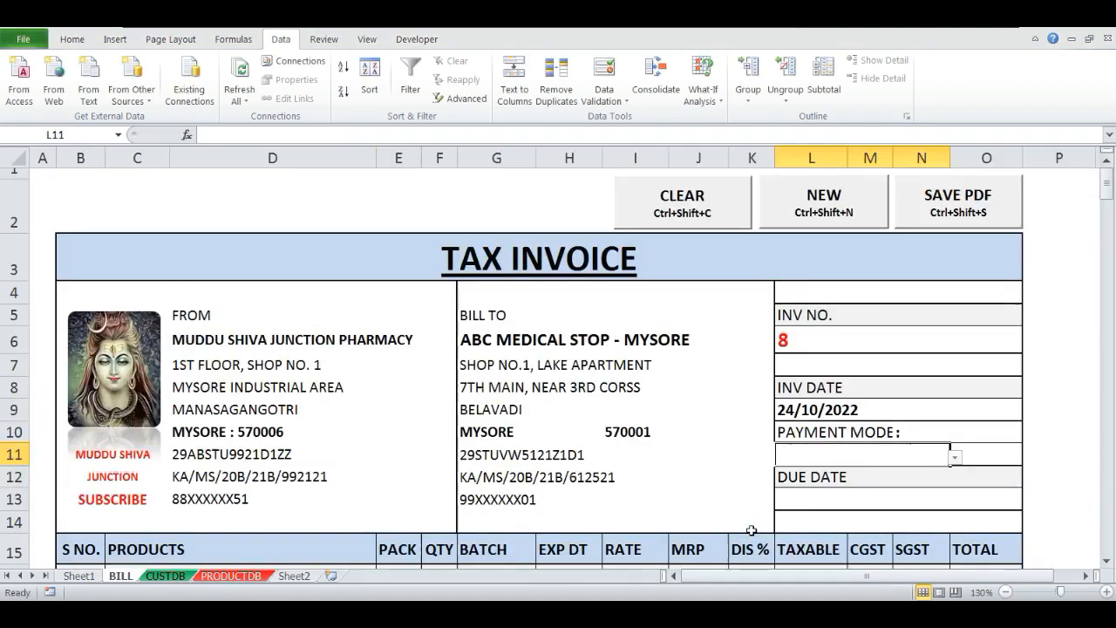
- Test the payment mode dropdown in L11 by alternating between IMMEDIATE and CREDIT BILL, finishing on IMMEDIATE
{"action": "left_click", "coordinate": [955, 457]}
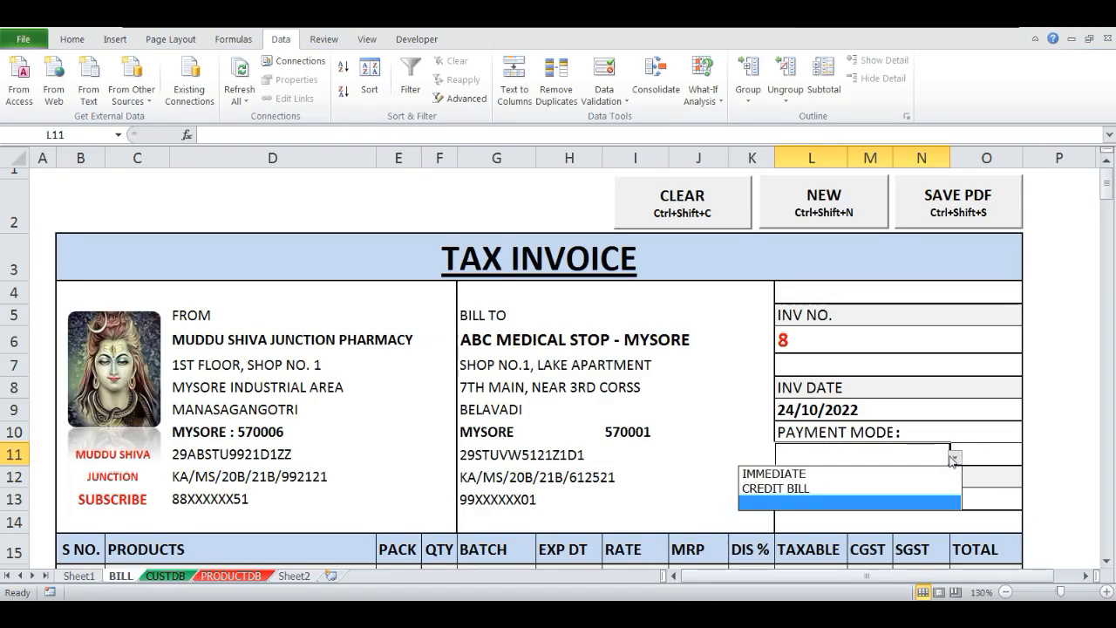
{"action": "left_click", "coordinate": [836, 473]}
{"action": "left_click", "coordinate": [956, 457]}
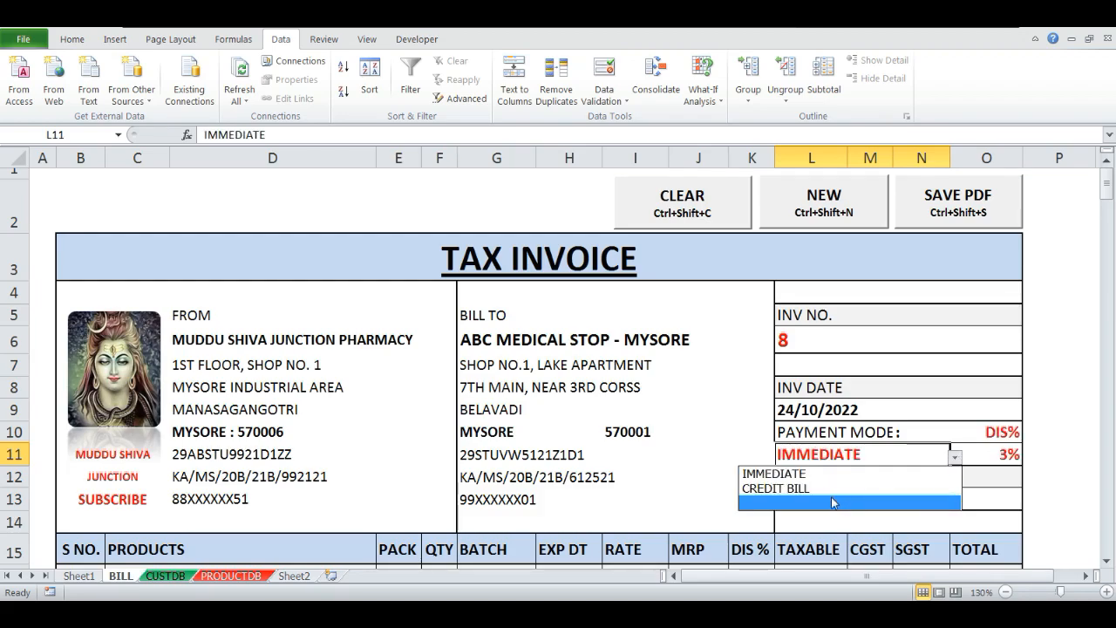
{"action": "left_click", "coordinate": [836, 488]}
{"action": "left_click", "coordinate": [956, 459]}
{"action": "left_click", "coordinate": [955, 459]}
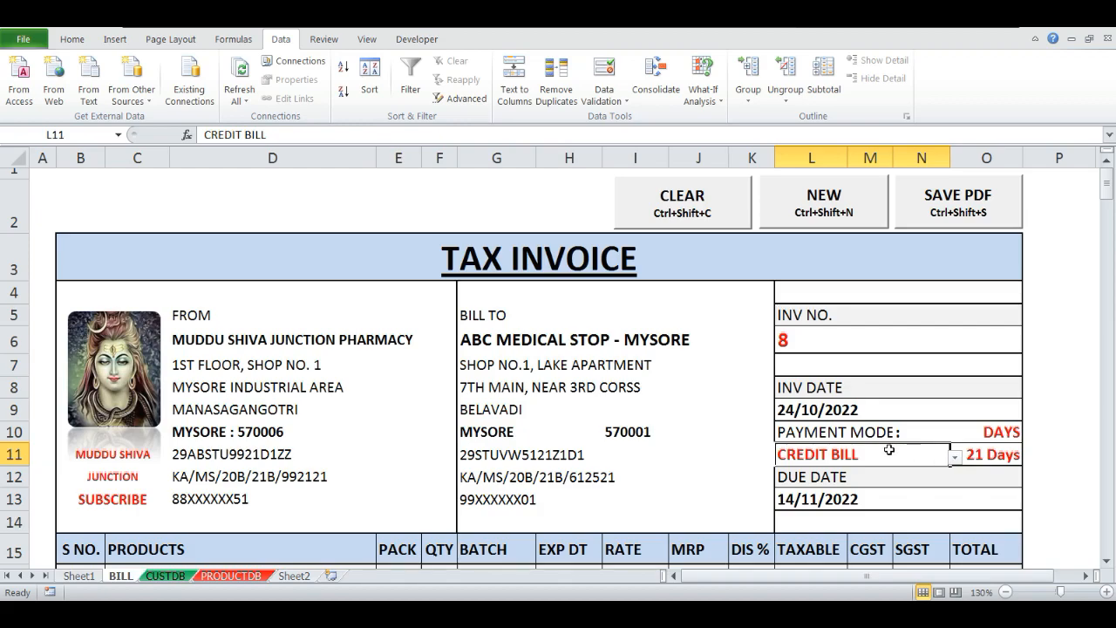
{"action": "left_click", "coordinate": [956, 457]}
{"action": "left_click", "coordinate": [839, 473]}
{"action": "left_click", "coordinate": [953, 458]}
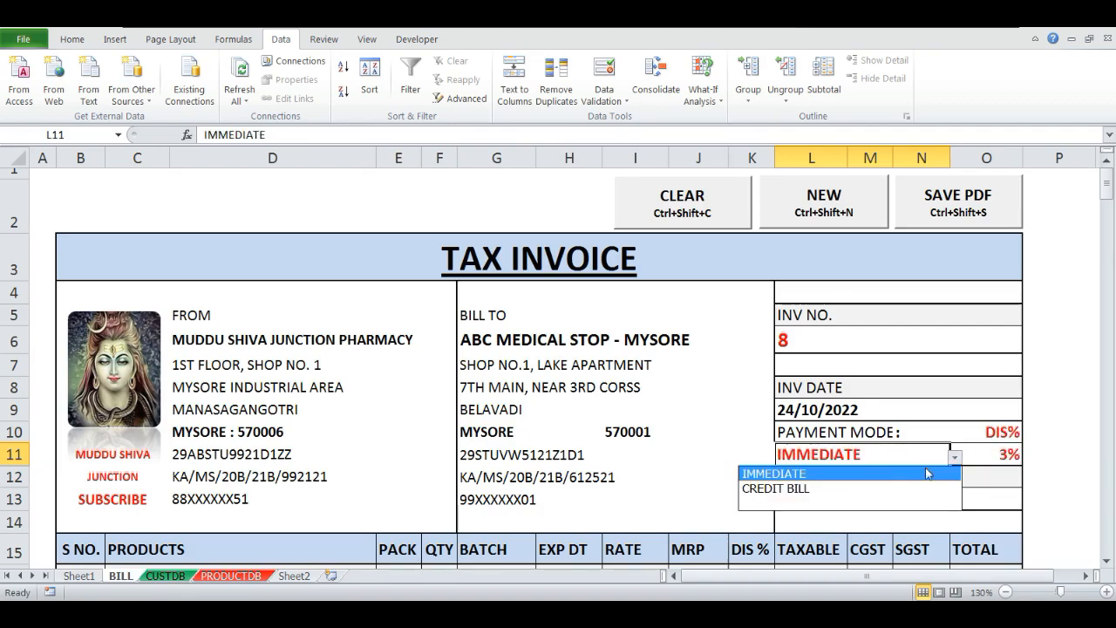
{"action": "left_click", "coordinate": [855, 488]}
{"action": "left_click", "coordinate": [955, 458]}
{"action": "left_click", "coordinate": [843, 474]}
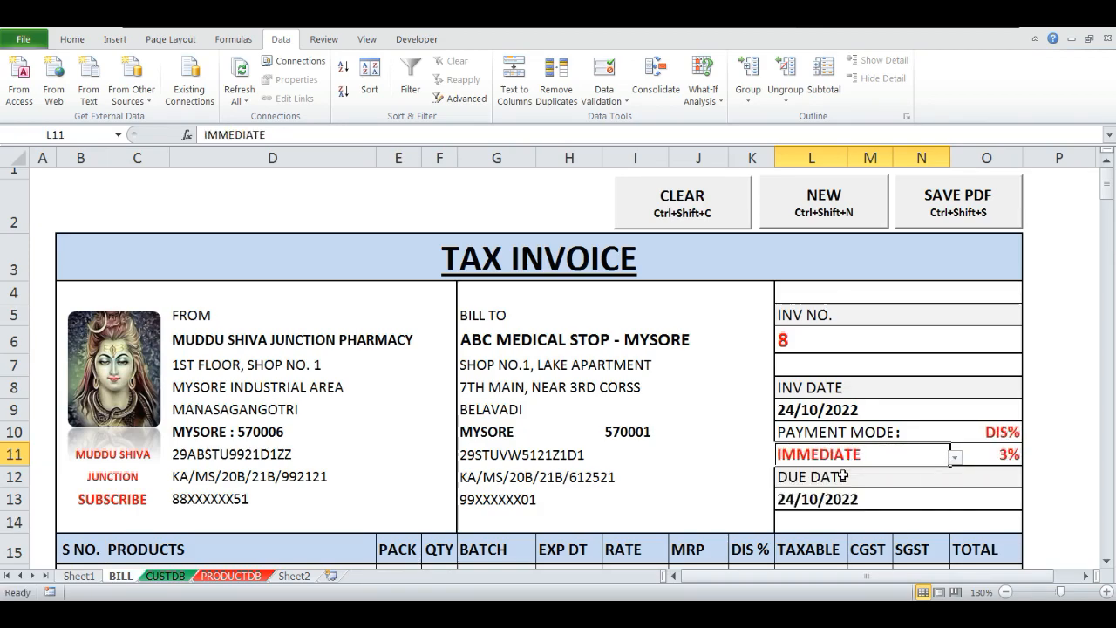
- Delete the BILL TO customer in G6 and test the payment mode dropdown with CREDIT BILL and IMMEDIATE
{"action": "left_click", "coordinate": [565, 339]}
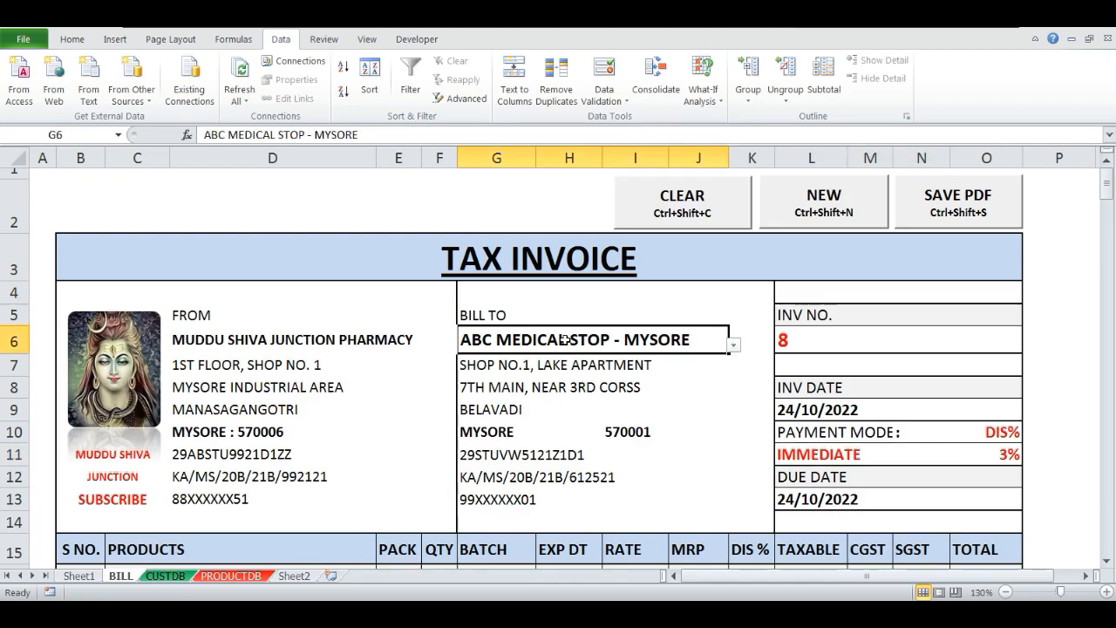
{"action": "key", "text": "Delete"}
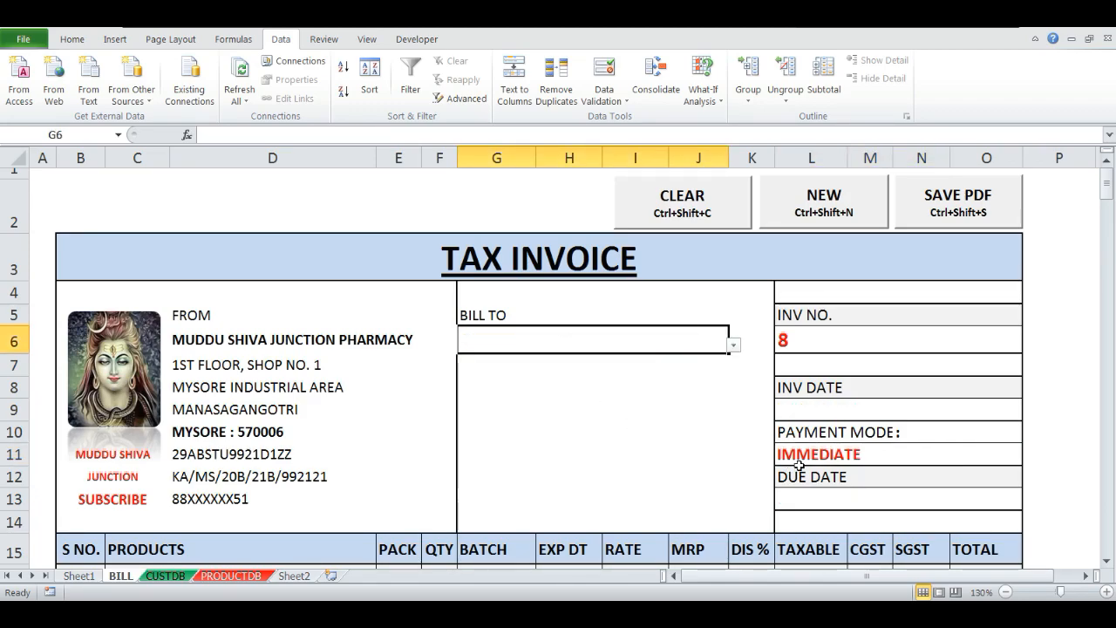
{"action": "left_click", "coordinate": [799, 461]}
{"action": "left_click", "coordinate": [876, 487]}
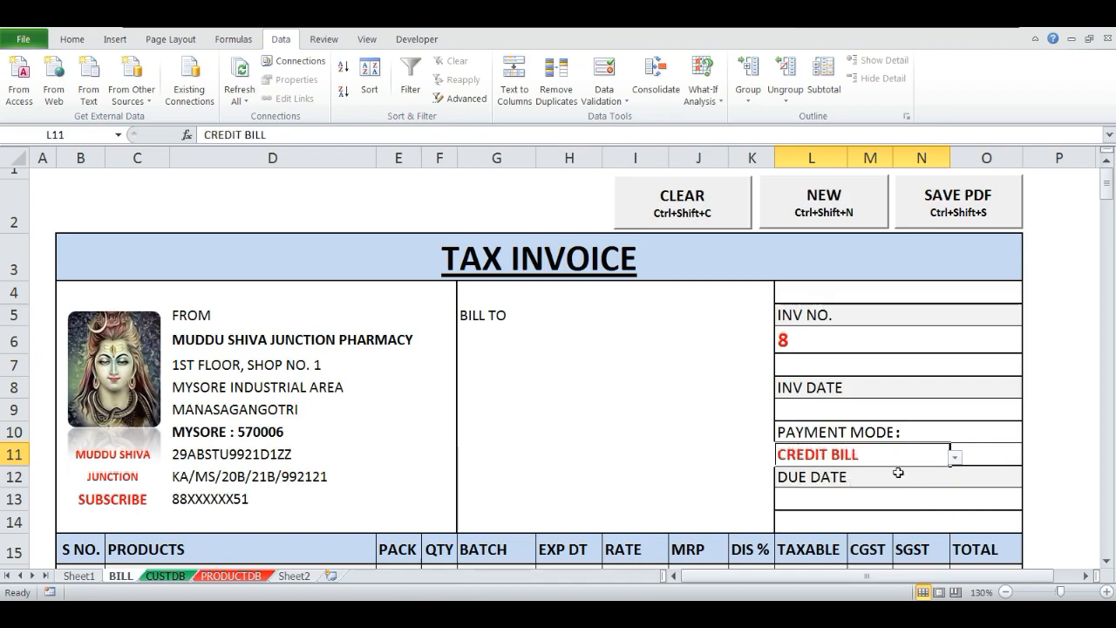
{"action": "left_click", "coordinate": [953, 458]}
{"action": "left_click", "coordinate": [758, 471]}
{"action": "left_click", "coordinate": [589, 338]}
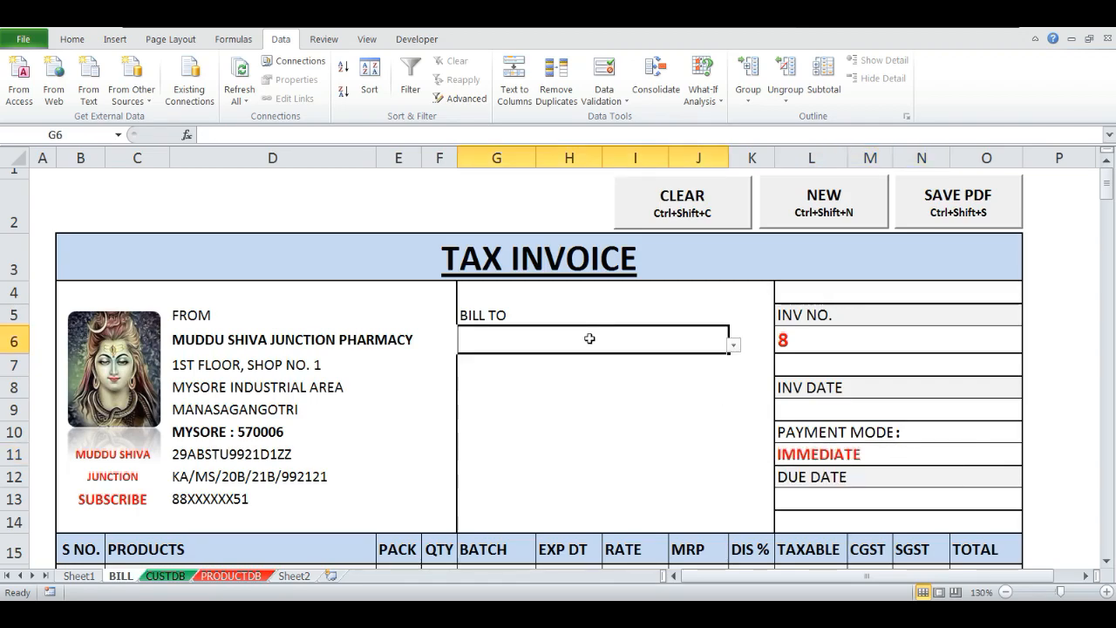
{"action": "left_click", "coordinate": [835, 455]}
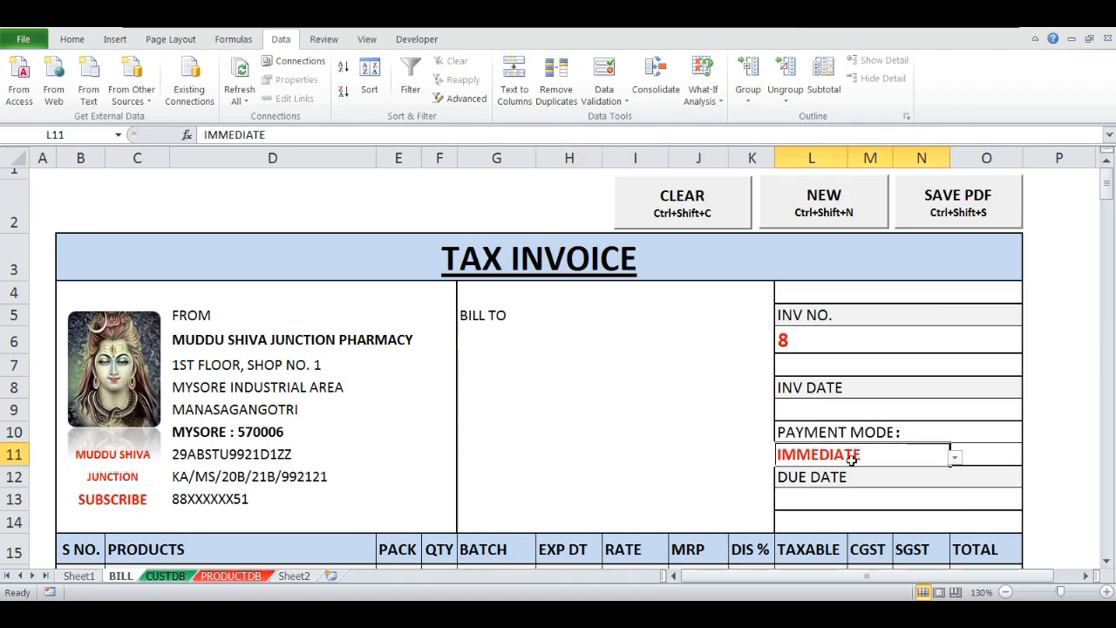
{"action": "left_click", "coordinate": [955, 457]}
{"action": "left_click", "coordinate": [924, 458]}
- Choose JAI SRI RAM MEDICAL - MYSORE as the BILL TO customer in G6
{"action": "left_click", "coordinate": [566, 316]}
{"action": "left_click", "coordinate": [565, 340]}
{"action": "key", "text": "alt+Down"}
{"action": "key", "text": "Down"}
{"action": "key", "text": "Return"}
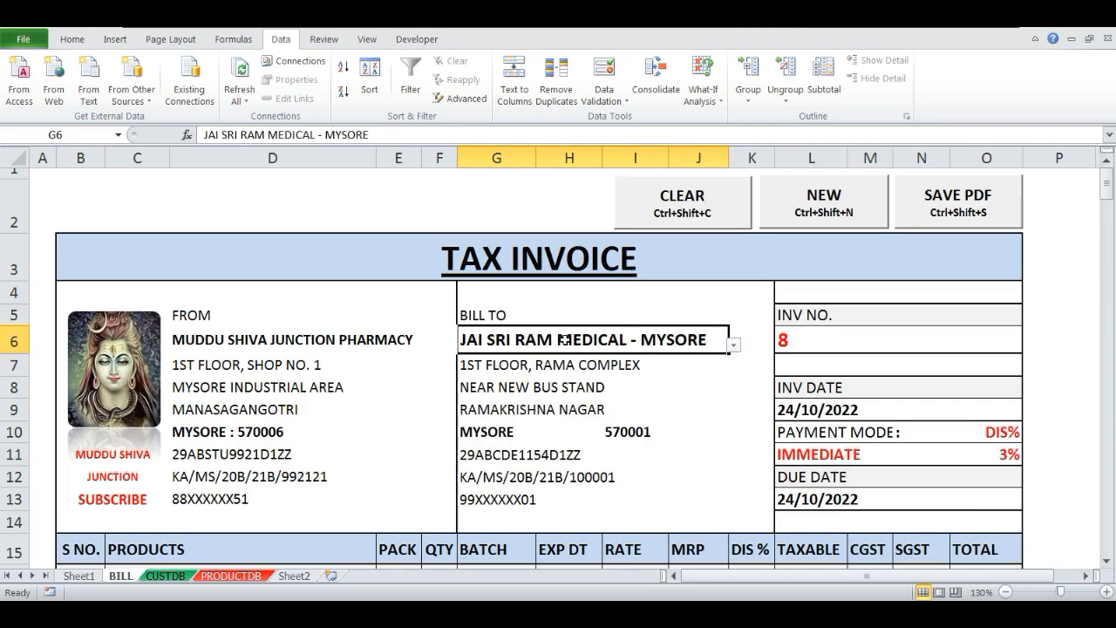
- Wrap L11's validation list source in an IF formula that offers PRODUCTDB!$K$2:$K$4 only when G6<>""
{"action": "left_click", "coordinate": [820, 458]}
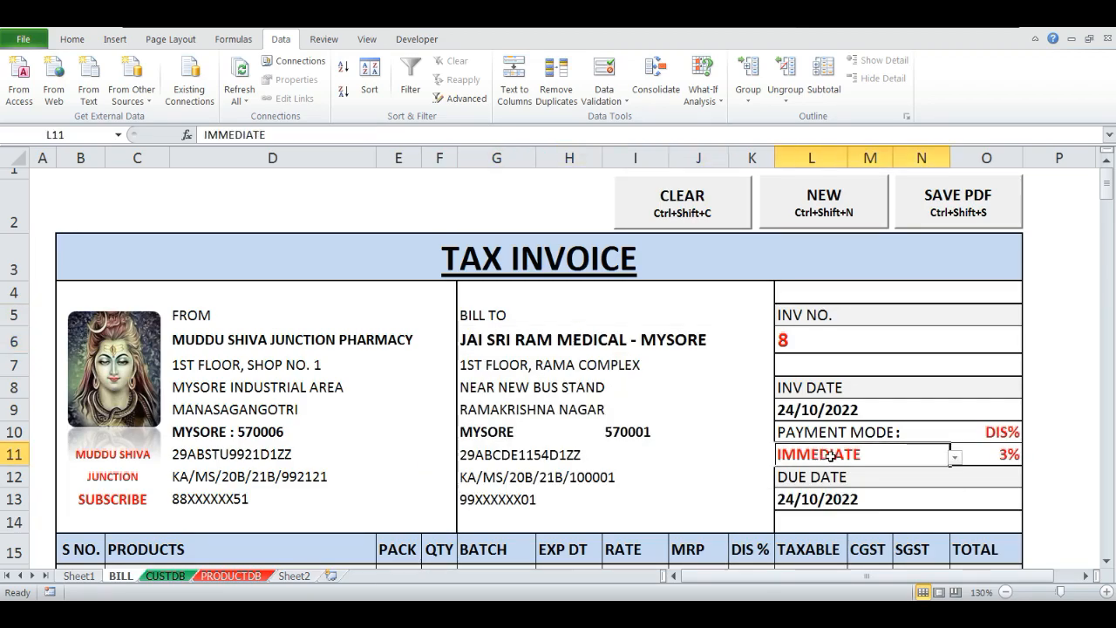
{"action": "left_click", "coordinate": [601, 98]}
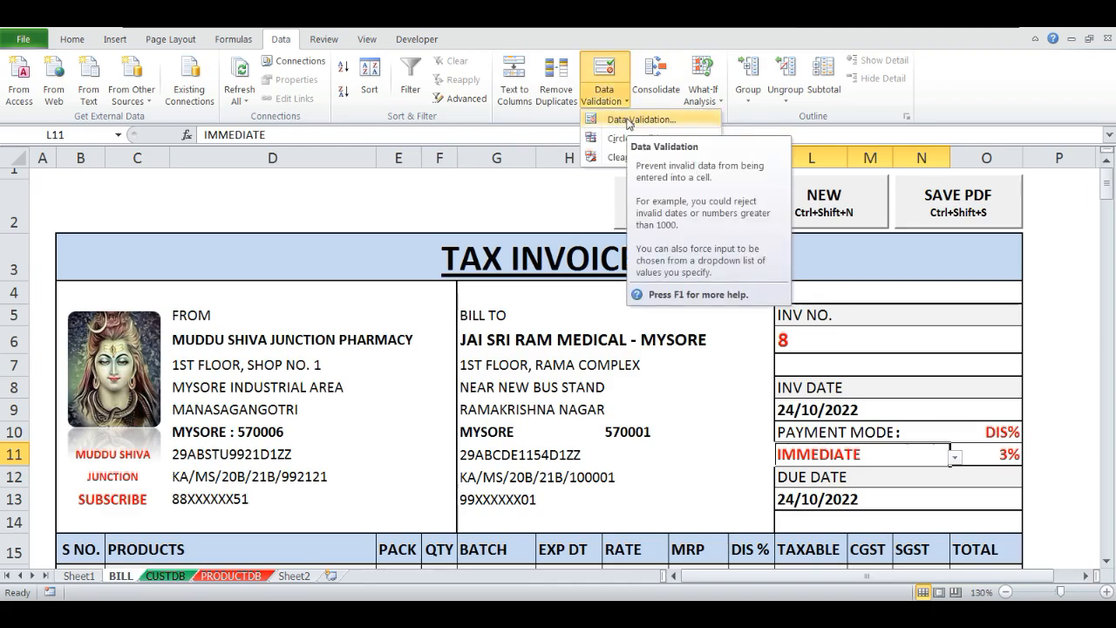
{"action": "left_click", "coordinate": [629, 120]}
{"action": "left_click", "coordinate": [554, 439]}
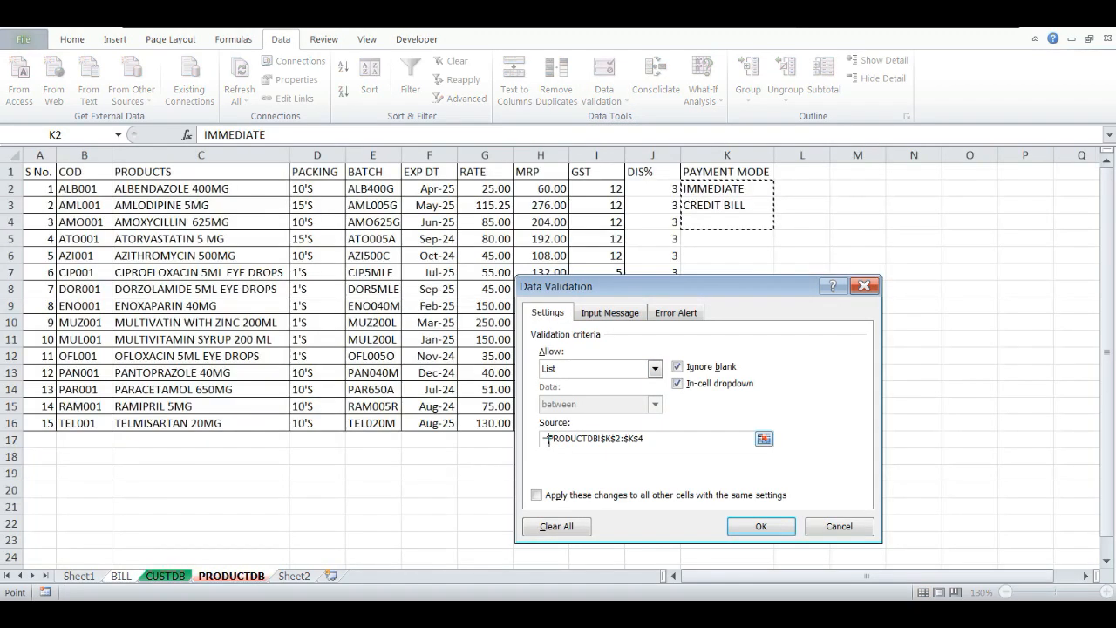
{"action": "type", "text": "IF("}
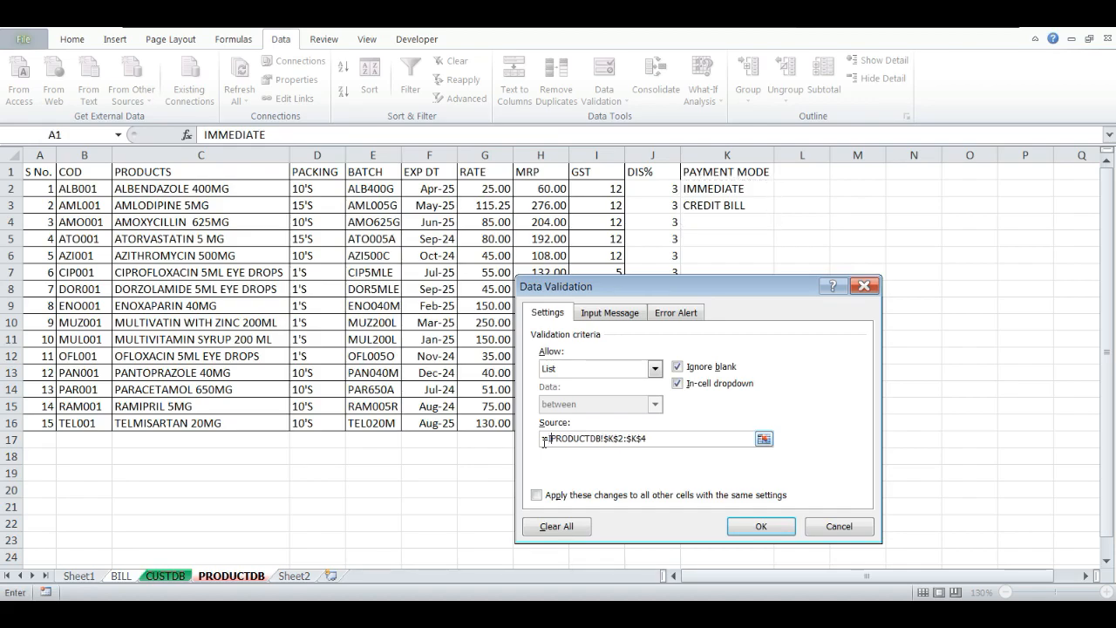
{"action": "type", "text": "G6<>"}
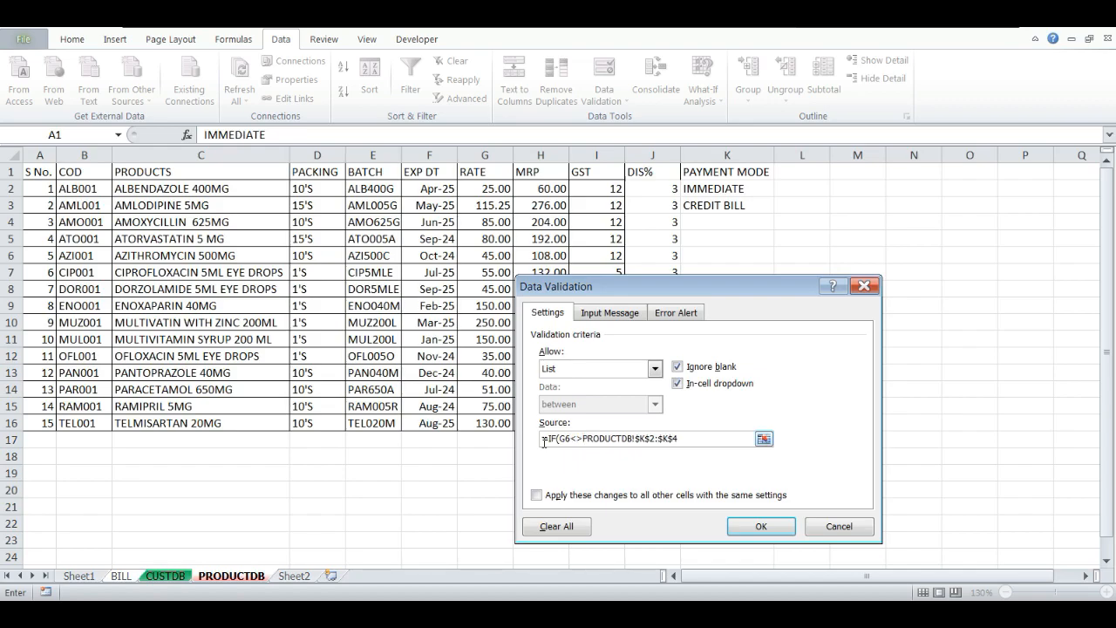
{"action": "type", "text": "\"\""}
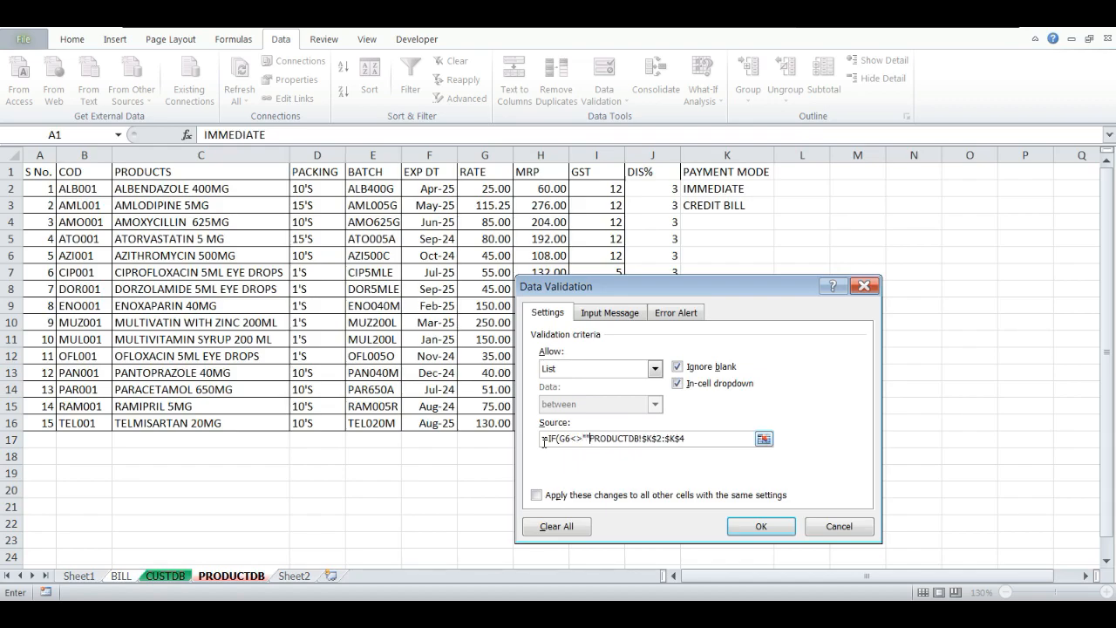
{"action": "type", "text": ","}
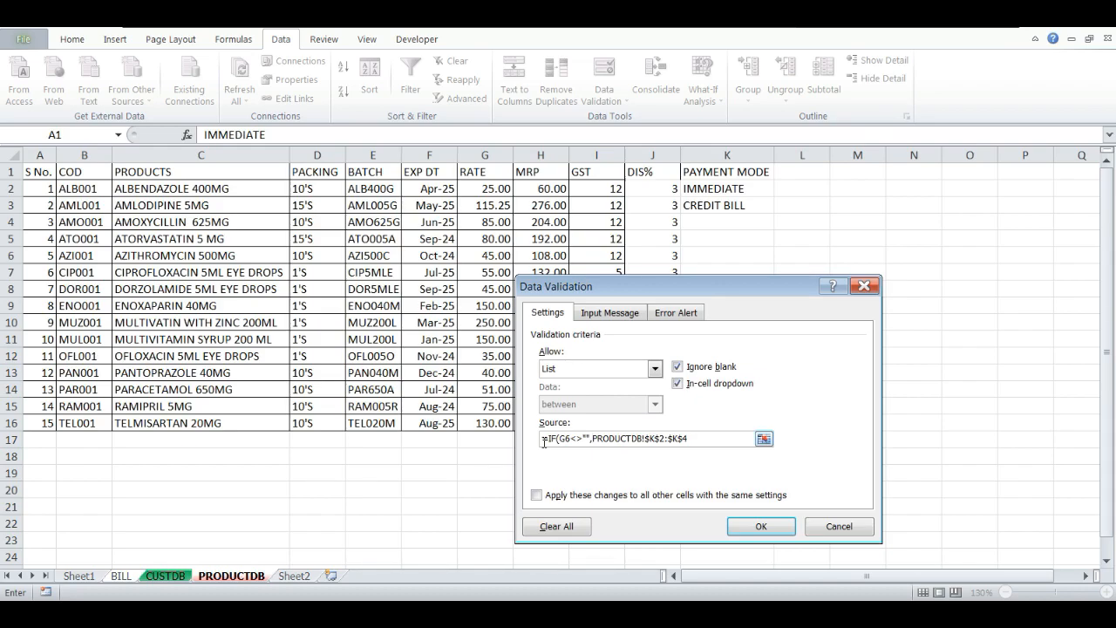
{"action": "left_click", "coordinate": [760, 527]}
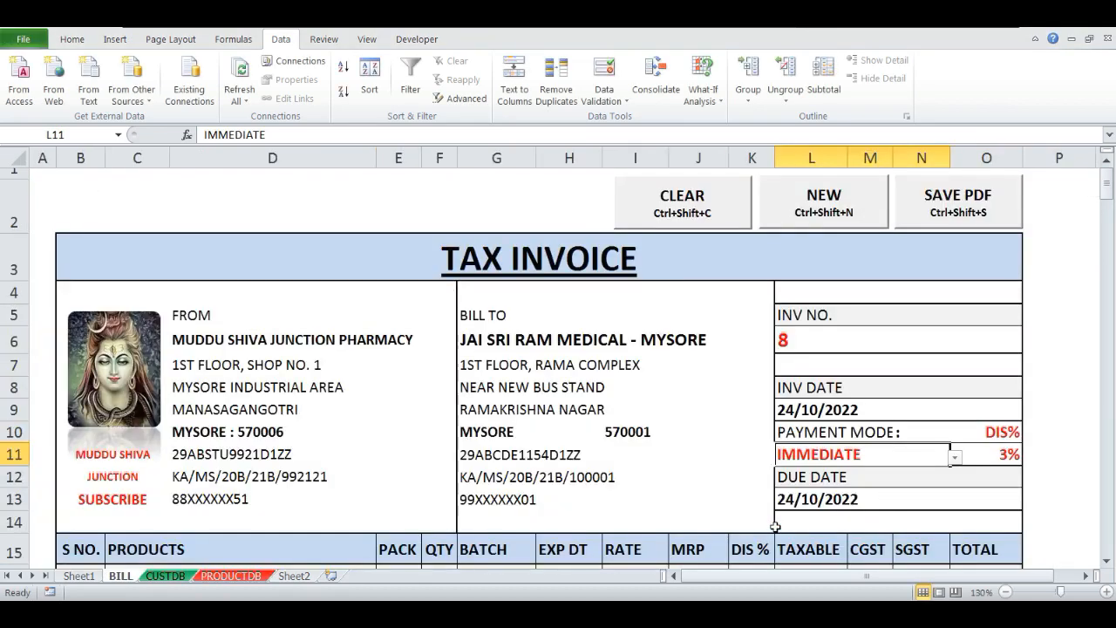
- Test the conditional payment mode dropdown by choosing CREDIT BILL and returning to IMMEDIATE
{"action": "left_click", "coordinate": [955, 456]}
{"action": "left_click", "coordinate": [855, 489]}
{"action": "left_click", "coordinate": [955, 456]}
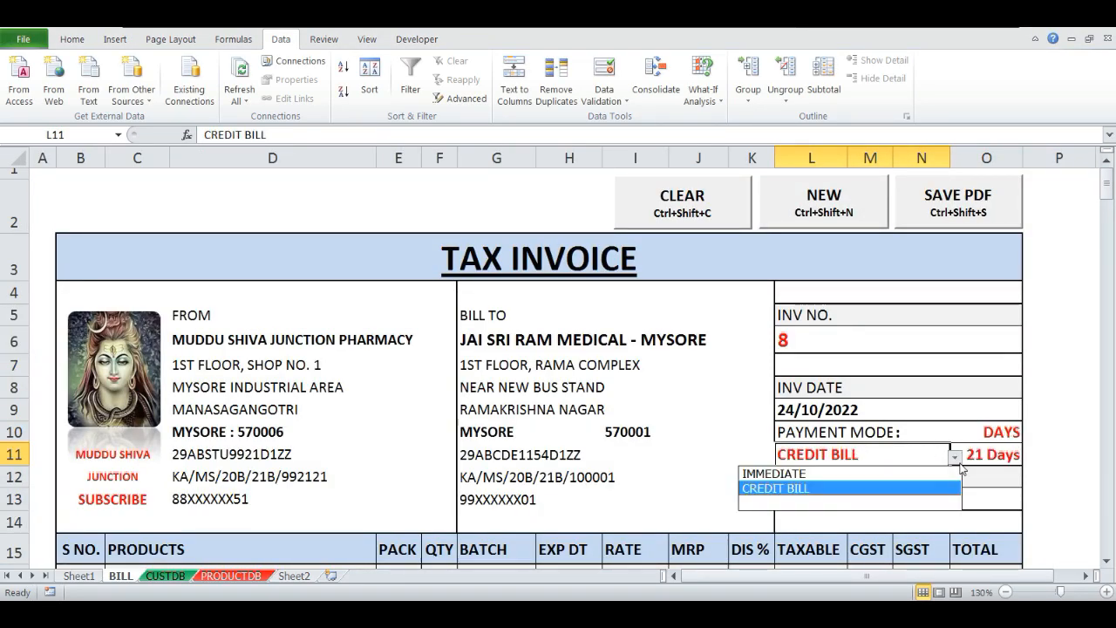
{"action": "left_click", "coordinate": [843, 474]}
- Delete the BILL TO customer in G6 and try to open the payment mode dropdown in L11
{"action": "left_click", "coordinate": [565, 339]}
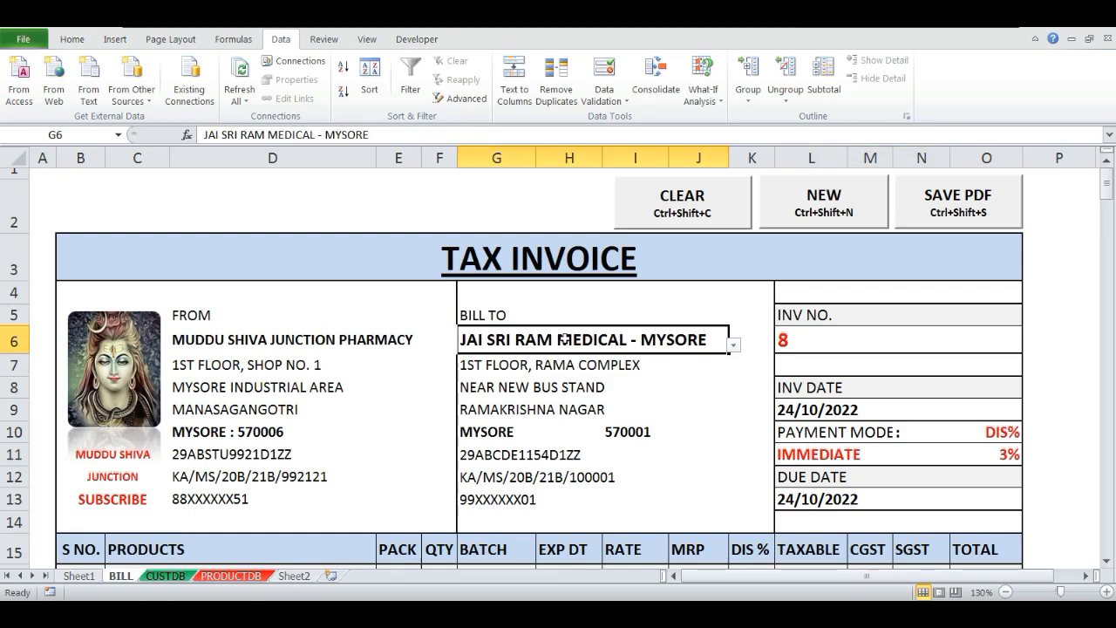
{"action": "key", "text": "Delete"}
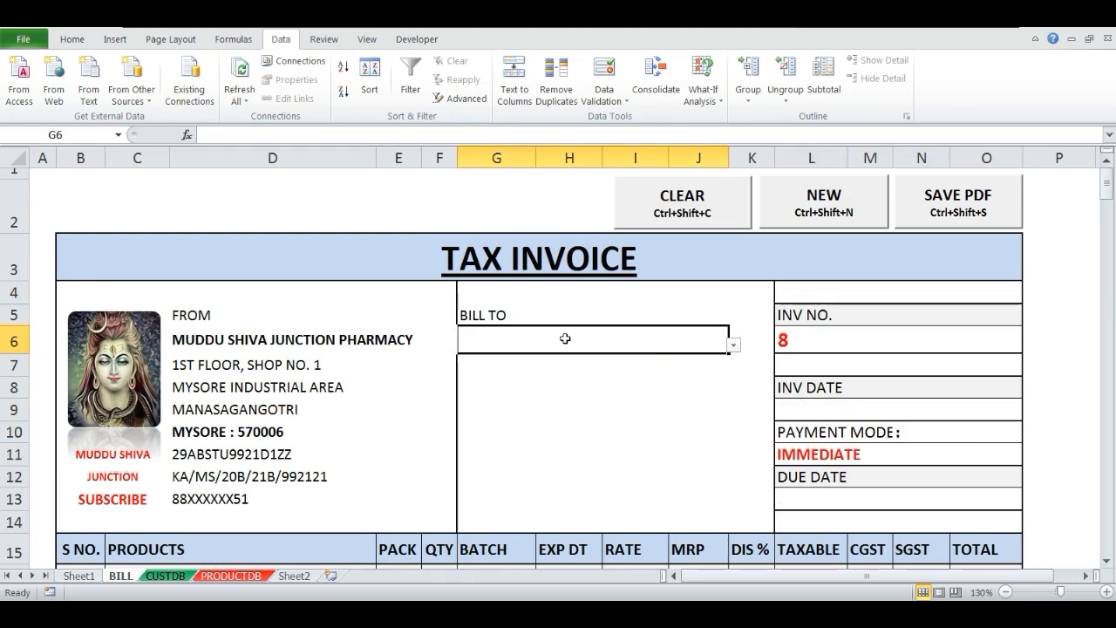
{"action": "left_click", "coordinate": [822, 456]}
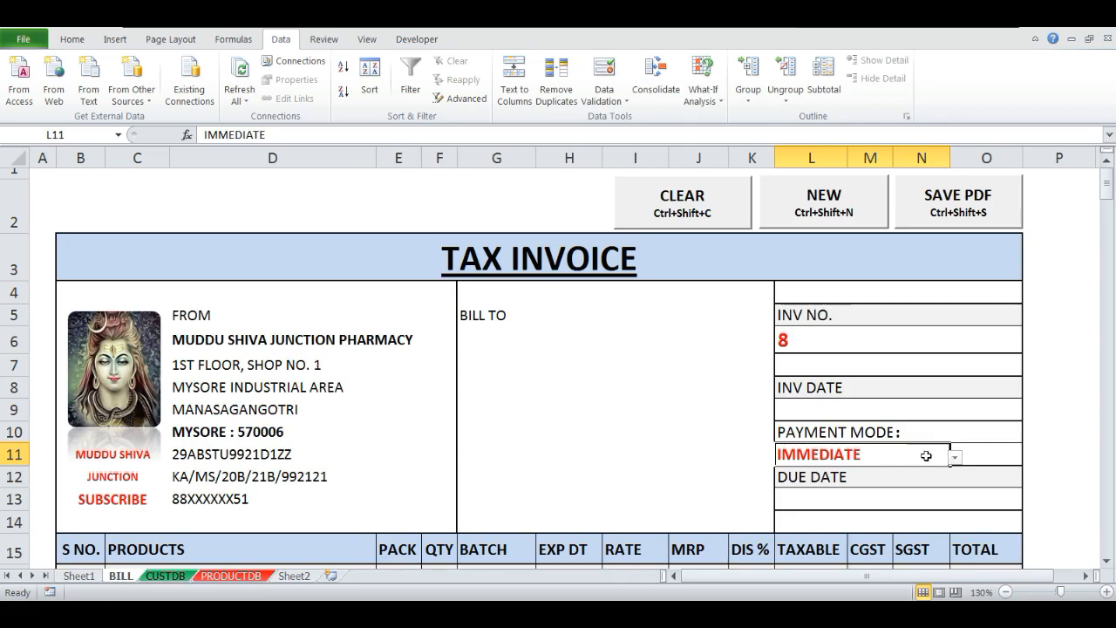
{"action": "double_click", "coordinate": [965, 459]}
{"action": "left_click", "coordinate": [912, 455]}
{"action": "key", "text": "Escape"}
{"action": "double_click", "coordinate": [858, 453]}
{"action": "key", "text": "Escape"}
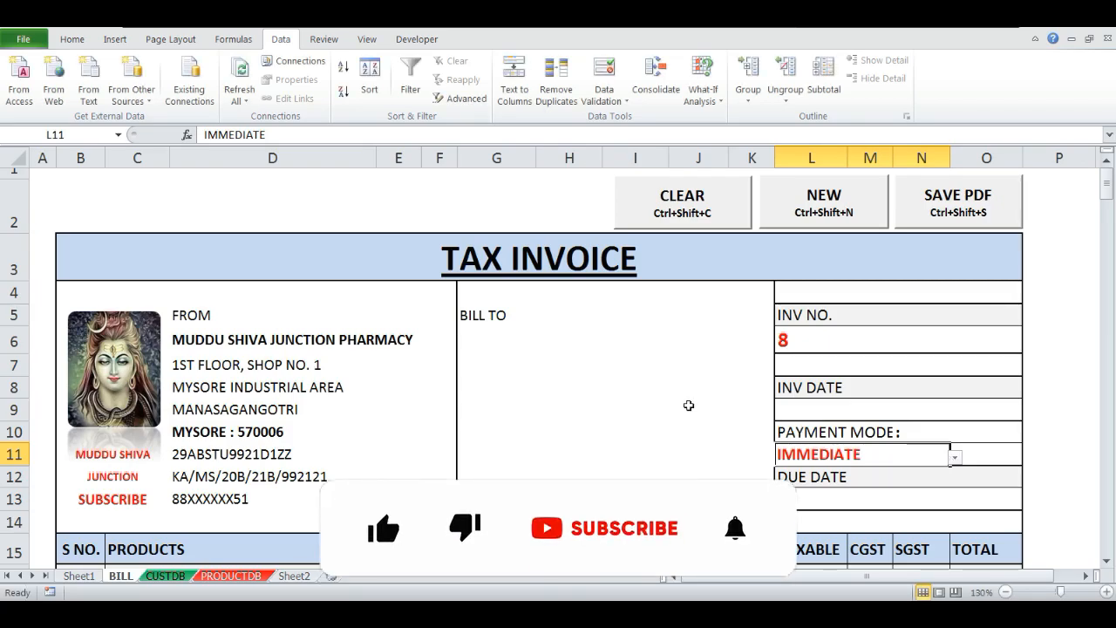
- Choose PLUS MED ACTIVE - MANGALORE as the BILL TO customer in G6
{"action": "left_click", "coordinate": [568, 350]}
{"action": "key", "text": "alt+Down"}
{"action": "key", "text": "Down"}
{"action": "key", "text": "Down"}
{"action": "key", "text": "Down"}
{"action": "key", "text": "Down"}
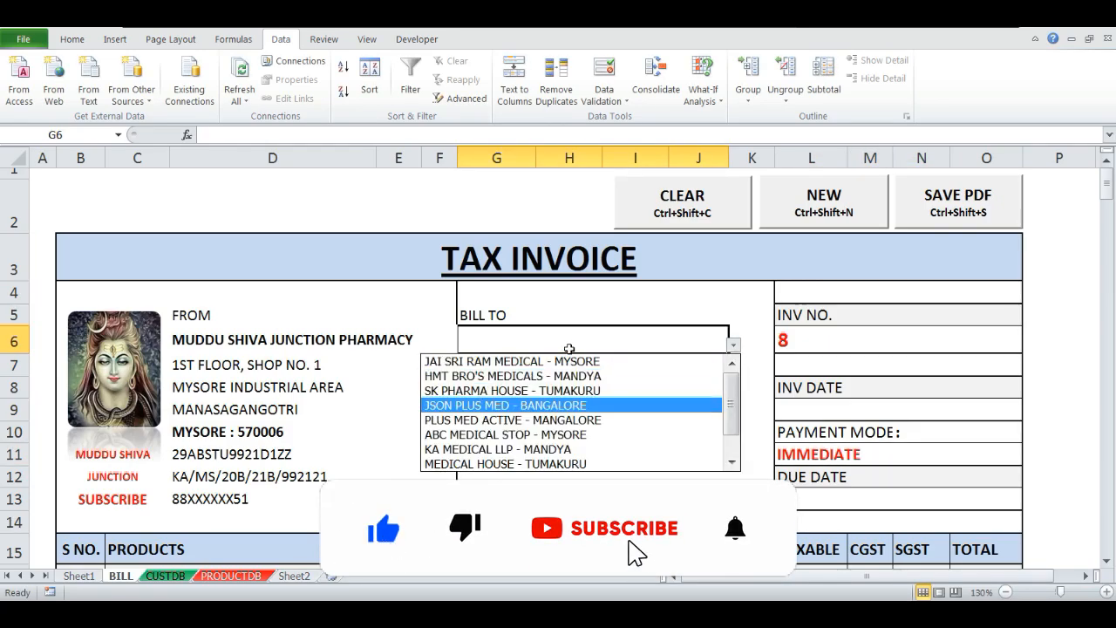
{"action": "key", "text": "Down"}
{"action": "key", "text": "Return"}
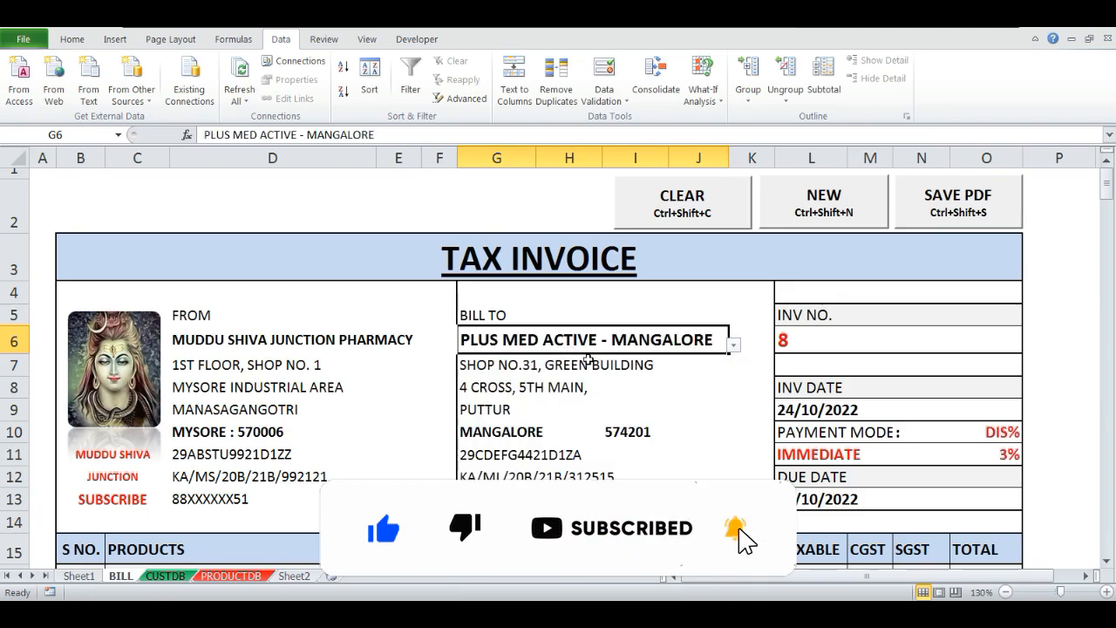
- Open the payment mode dropdown in L11 again and choose IMMEDIATE
{"action": "left_click", "coordinate": [801, 461]}
{"action": "left_click", "coordinate": [954, 456]}
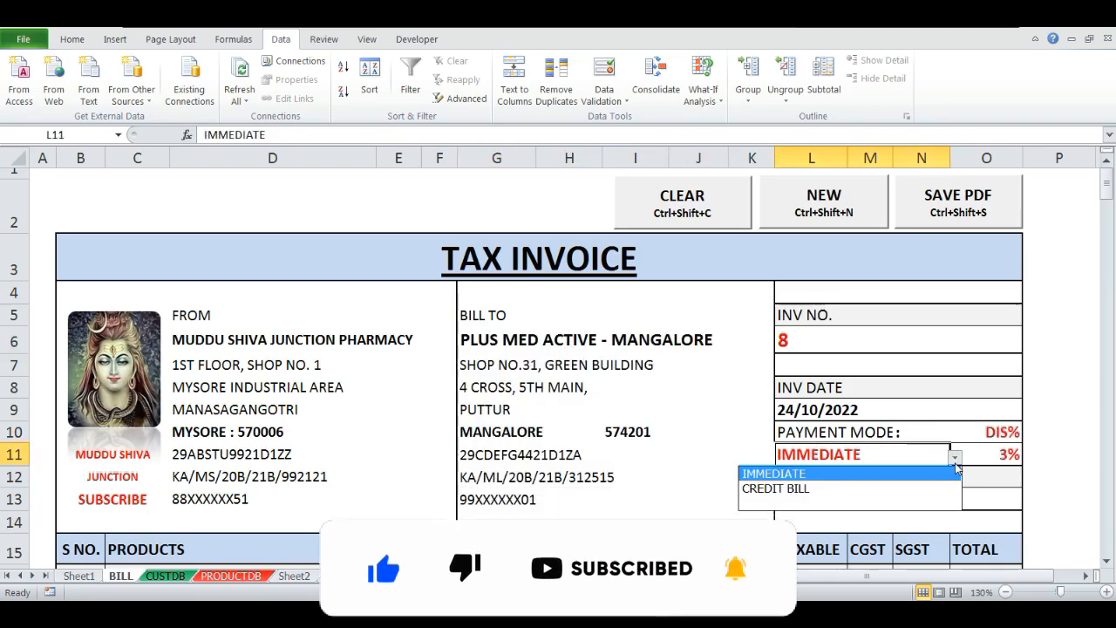
{"action": "left_click", "coordinate": [859, 475]}
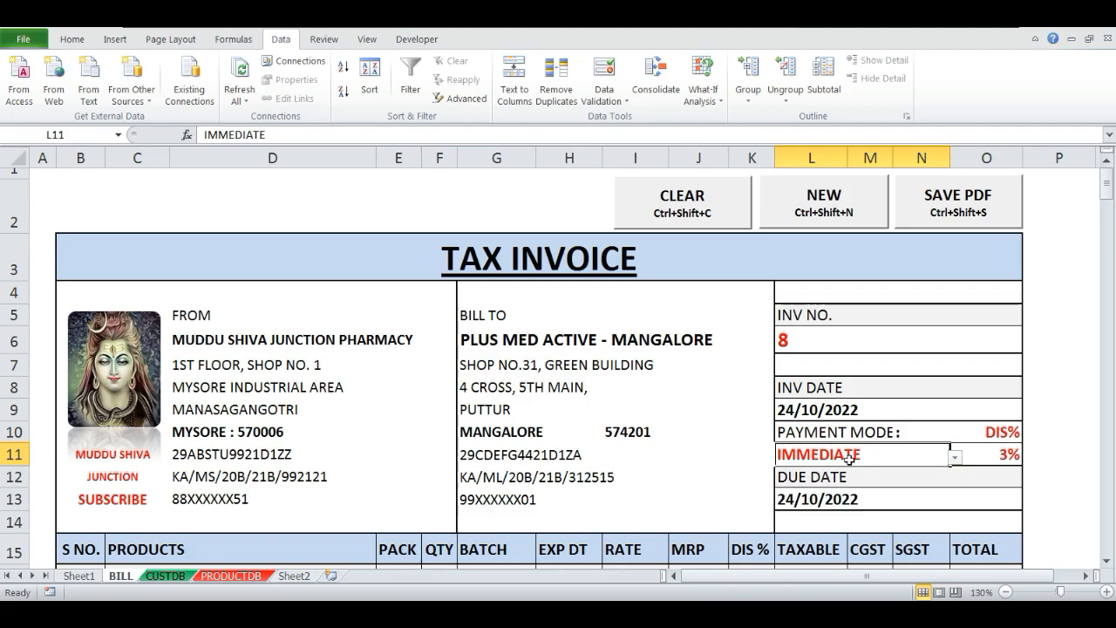
- Test the payment mode dropdown in L11 by choosing CREDIT BILL, the blank option and IMMEDIATE in turn
{"action": "left_click", "coordinate": [954, 456]}
{"action": "left_click", "coordinate": [946, 486]}
{"action": "left_click", "coordinate": [954, 456]}
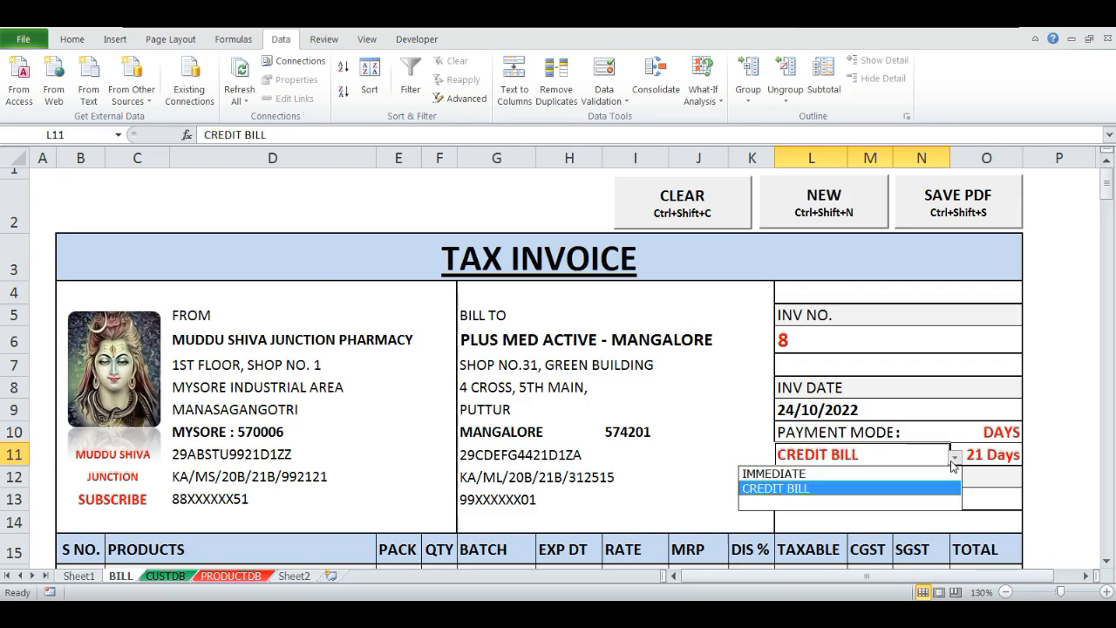
{"action": "left_click", "coordinate": [823, 503]}
{"action": "left_click", "coordinate": [954, 458]}
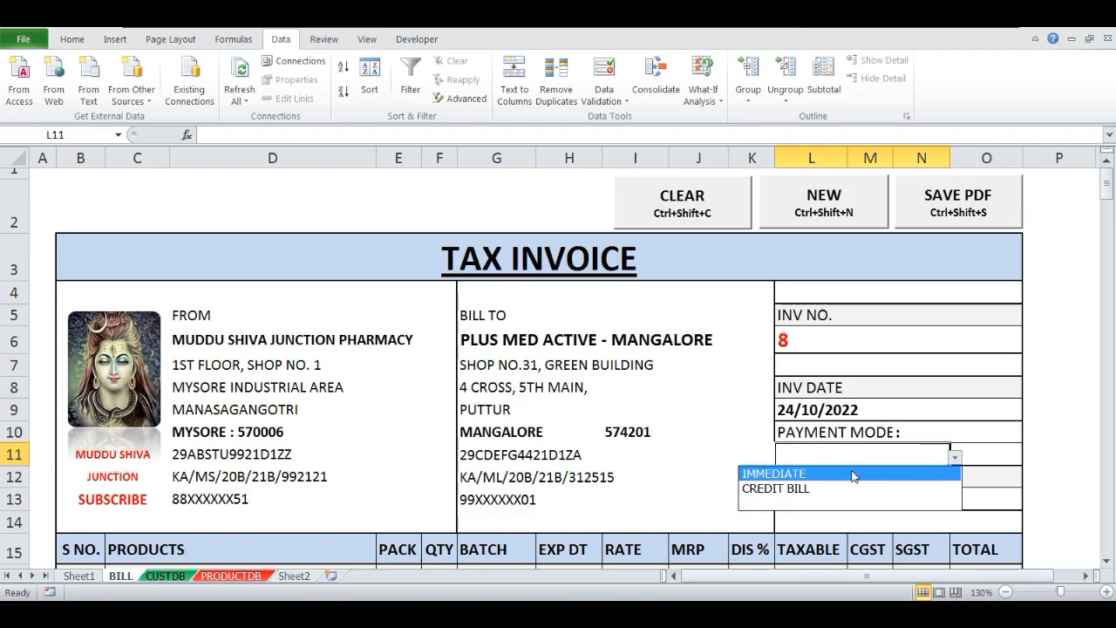
{"action": "left_click", "coordinate": [857, 474]}
- Delete the BILL TO customer in G6 and select the payment mode cell L11 to check its dropdown
{"action": "left_click", "coordinate": [601, 340]}
{"action": "key", "text": "Delete"}
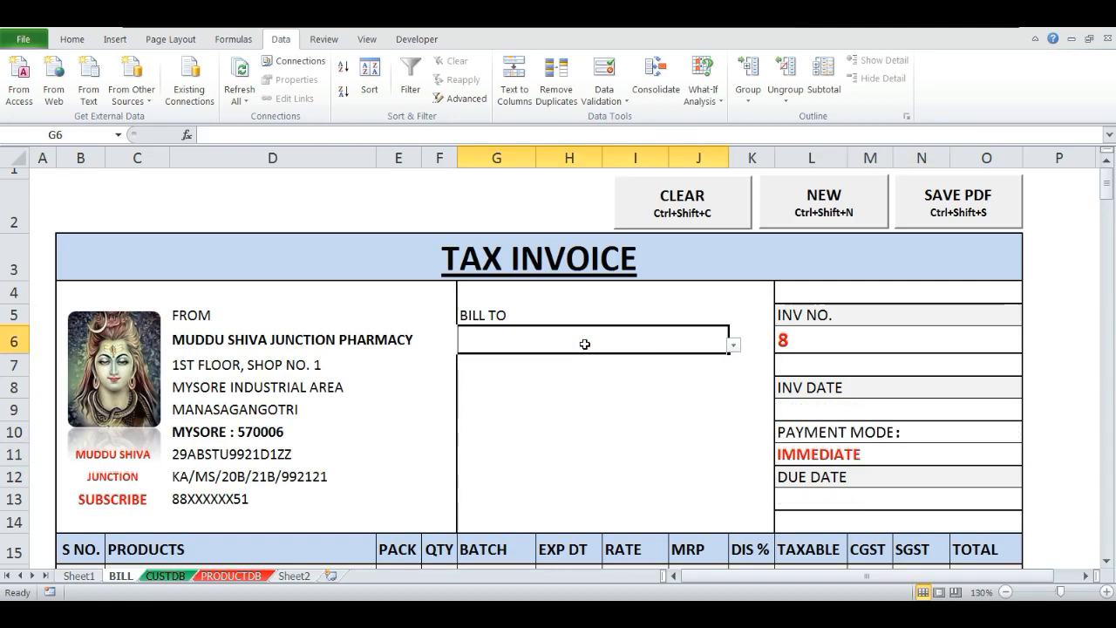
{"action": "left_click", "coordinate": [844, 455]}
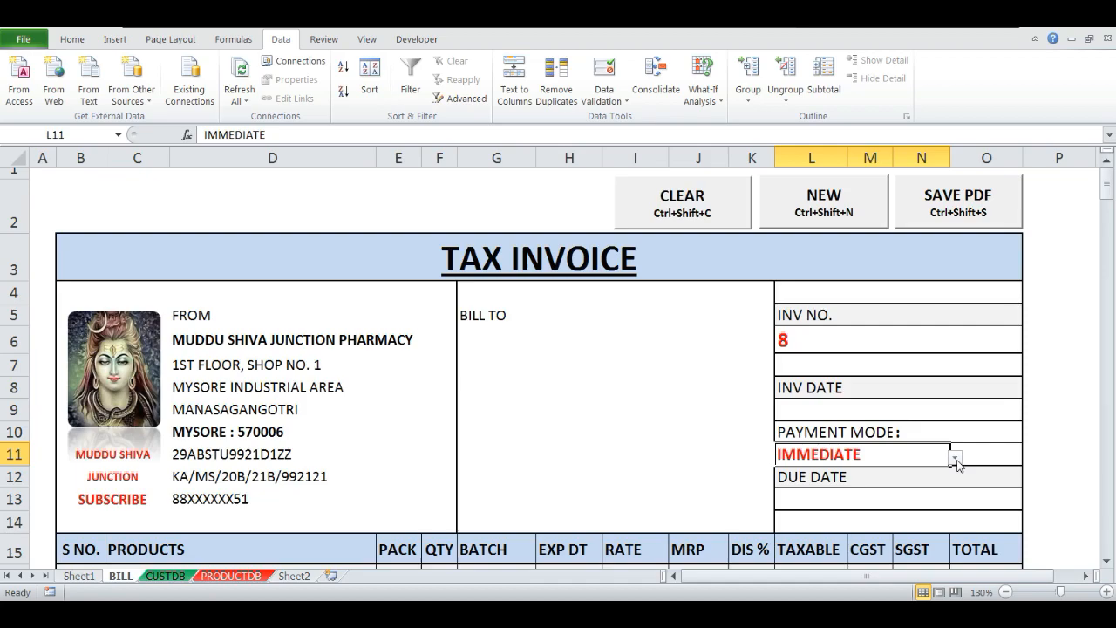
- Choose HMT BRO'S MEDICALS - MANDYA as the BILL TO customer in G6
{"action": "left_click", "coordinate": [624, 346]}
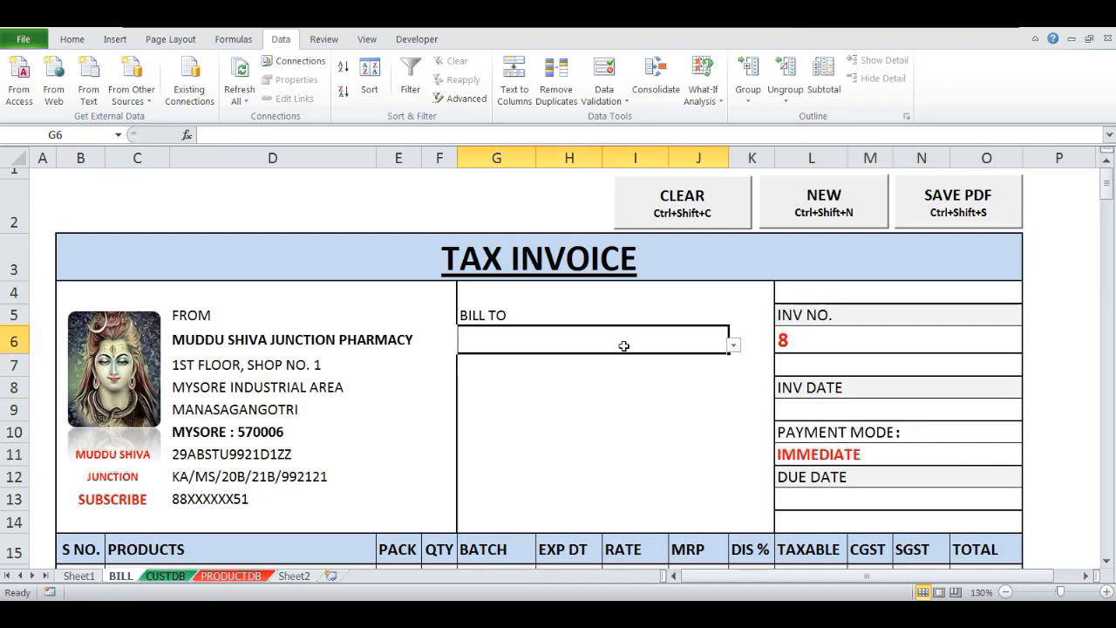
{"action": "key", "text": "alt+Down"}
{"action": "key", "text": "Down"}
{"action": "key", "text": "Return"}
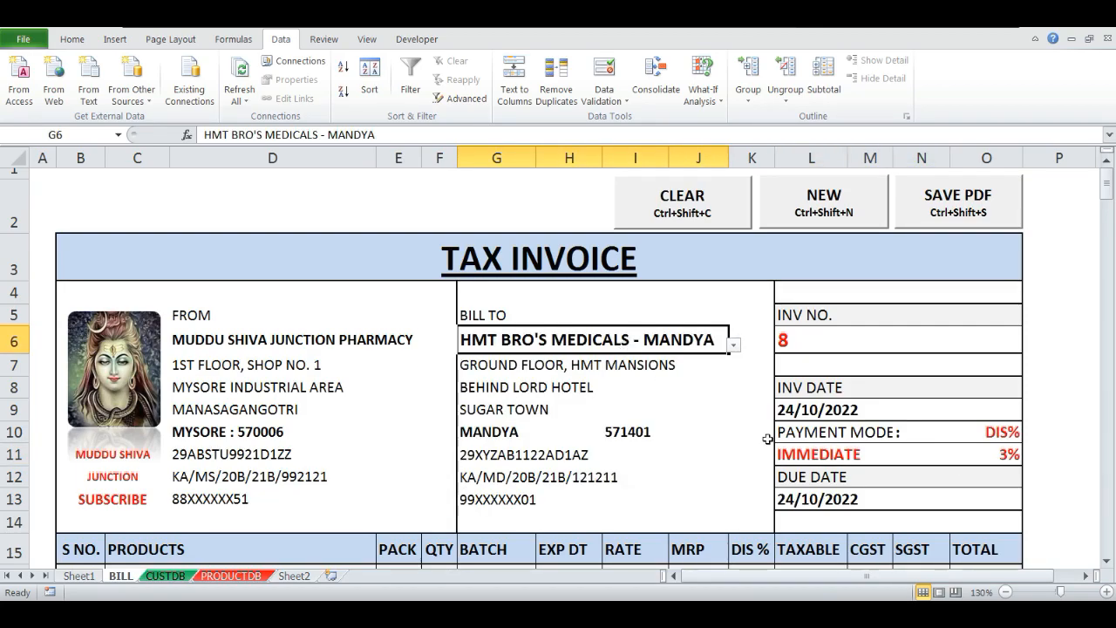
- Set the payment mode in L11 to CREDIT BILL and switch it to the blank option
{"action": "left_click", "coordinate": [947, 456]}
{"action": "left_click", "coordinate": [954, 459]}
{"action": "key", "text": "Down"}
{"action": "key", "text": "Return"}
{"action": "key", "text": "Down"}
{"action": "key", "text": "Up"}
{"action": "left_click", "coordinate": [954, 459]}
{"action": "key", "text": "Down"}
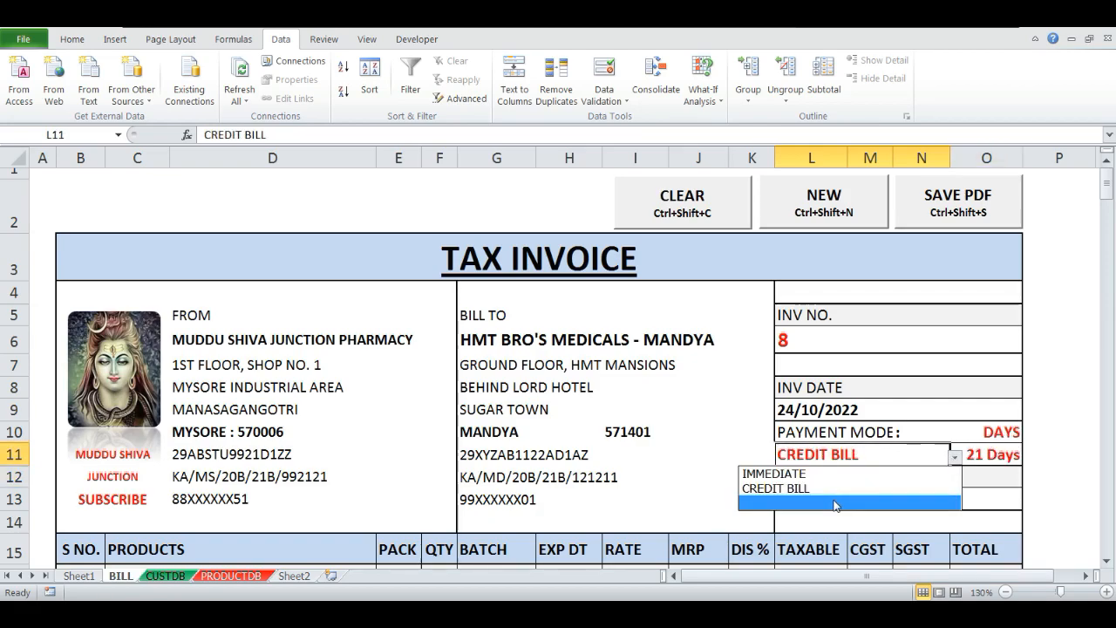
{"action": "key", "text": "Return"}
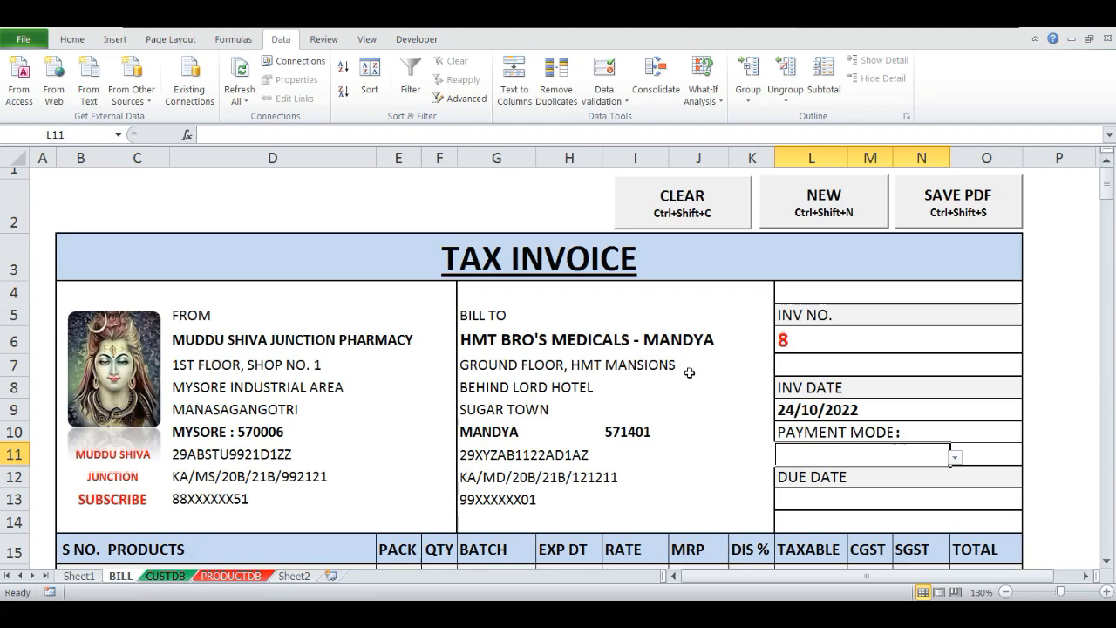
- Choose IMMEDIATE as the payment mode in L11 and select the discount cell O11
{"action": "left_click", "coordinate": [967, 456]}
{"action": "left_click", "coordinate": [942, 454]}
{"action": "left_click", "coordinate": [956, 458]}
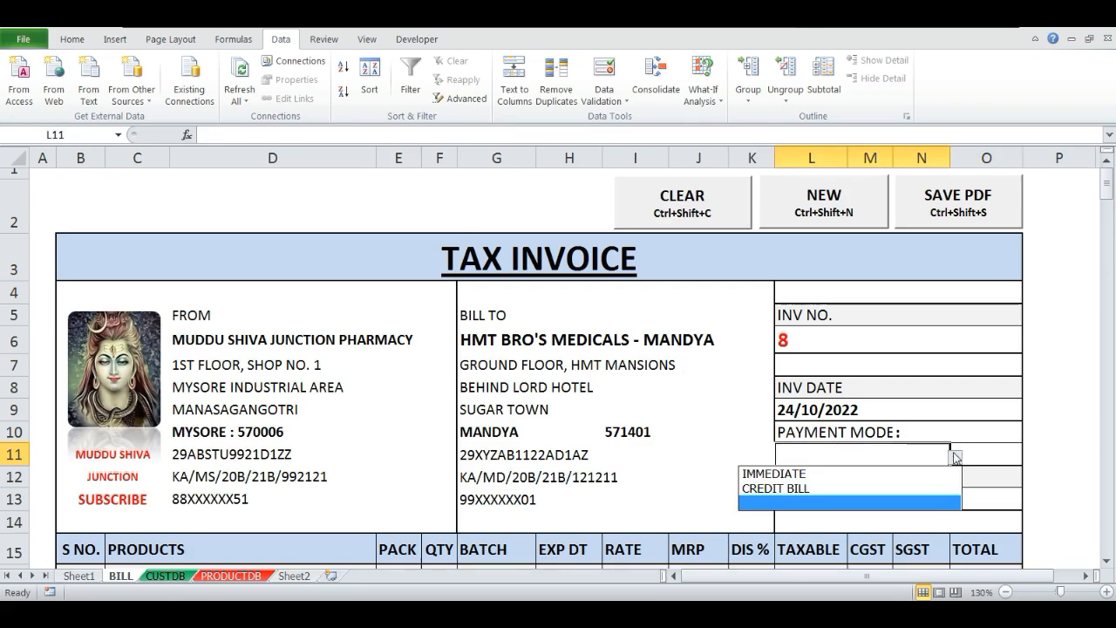
{"action": "left_click", "coordinate": [813, 473]}
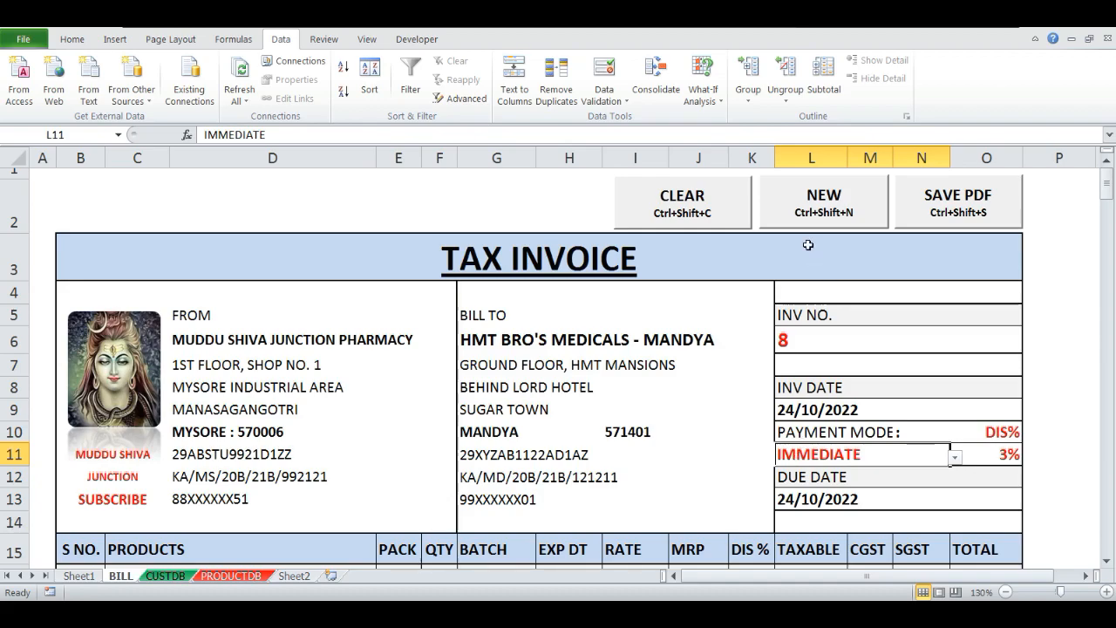
{"action": "left_click", "coordinate": [811, 158]}
{"action": "left_click", "coordinate": [806, 449]}
{"action": "left_click", "coordinate": [955, 457]}
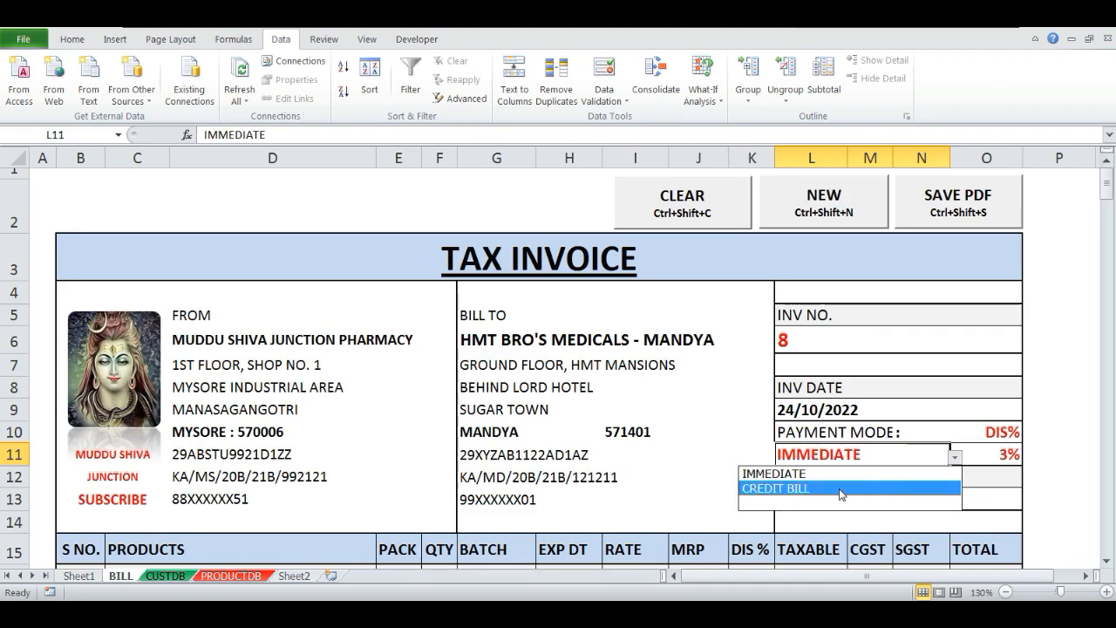
{"action": "left_click", "coordinate": [908, 473]}
{"action": "left_click", "coordinate": [995, 456]}
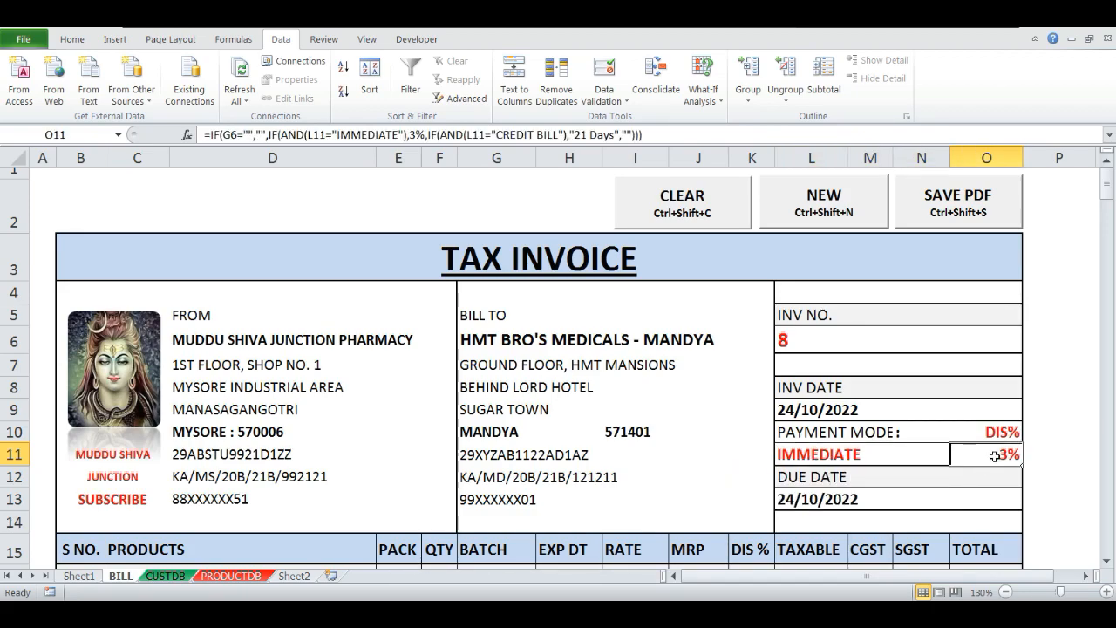
- Cycle the payment mode in L11 through CREDIT BILL and the blank option, returning to IMMEDIATE
{"action": "left_click", "coordinate": [871, 452]}
{"action": "left_click", "coordinate": [955, 457]}
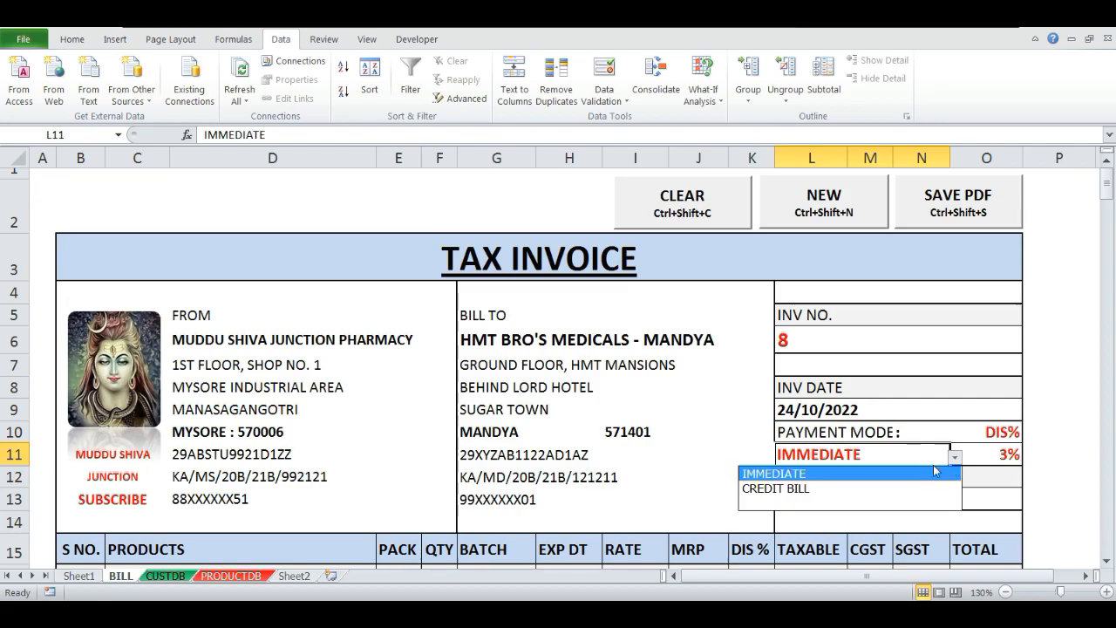
{"action": "left_click", "coordinate": [820, 489]}
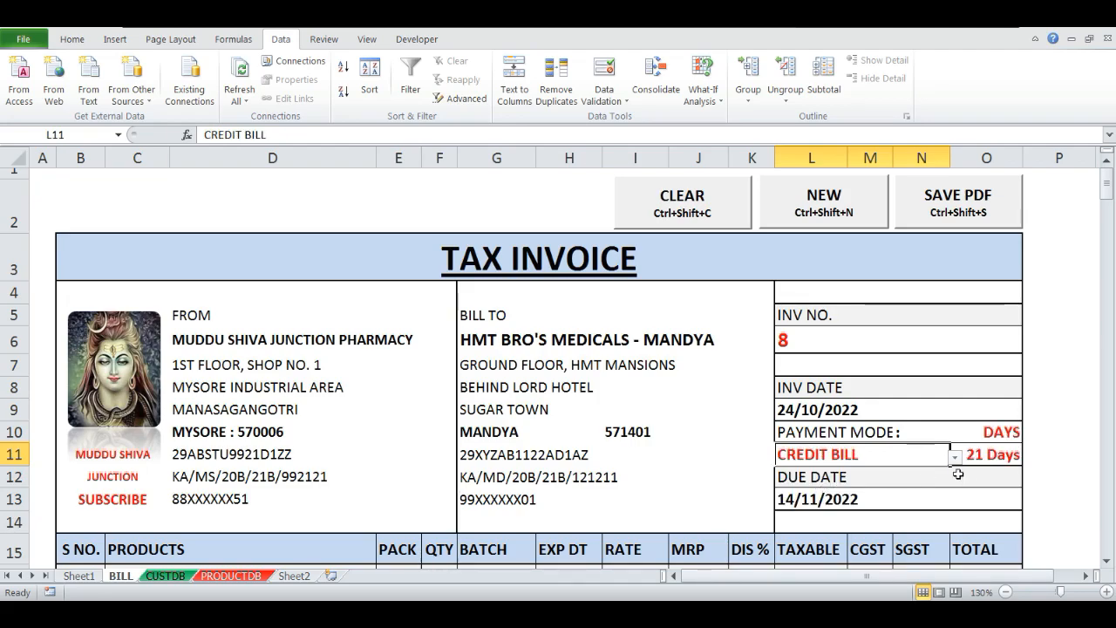
{"action": "left_click", "coordinate": [955, 457]}
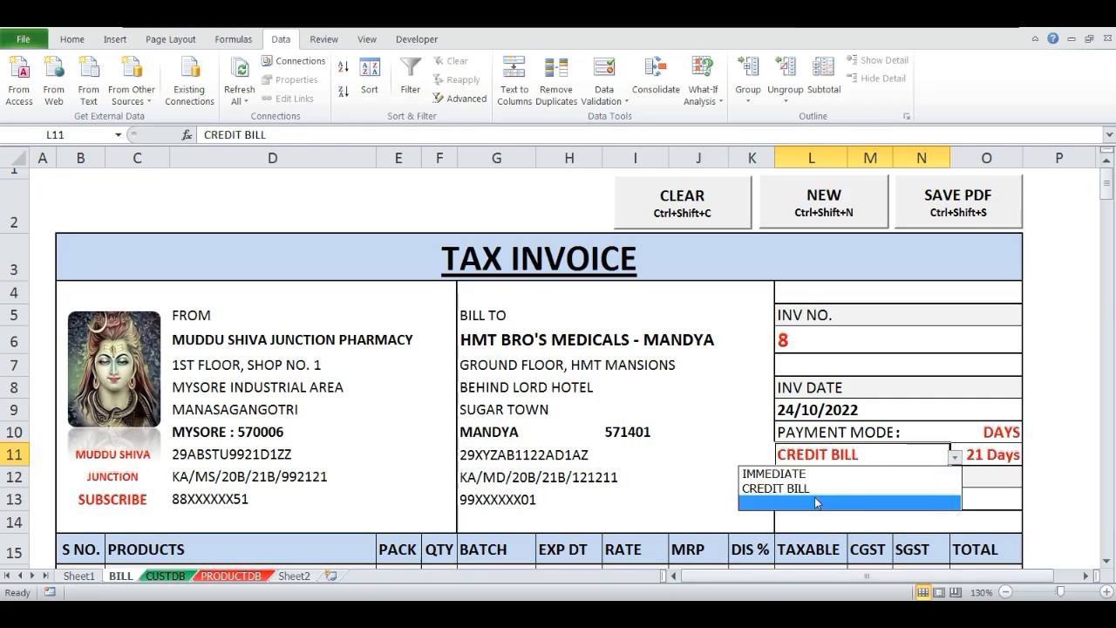
{"action": "left_click", "coordinate": [823, 504]}
{"action": "left_click", "coordinate": [955, 457]}
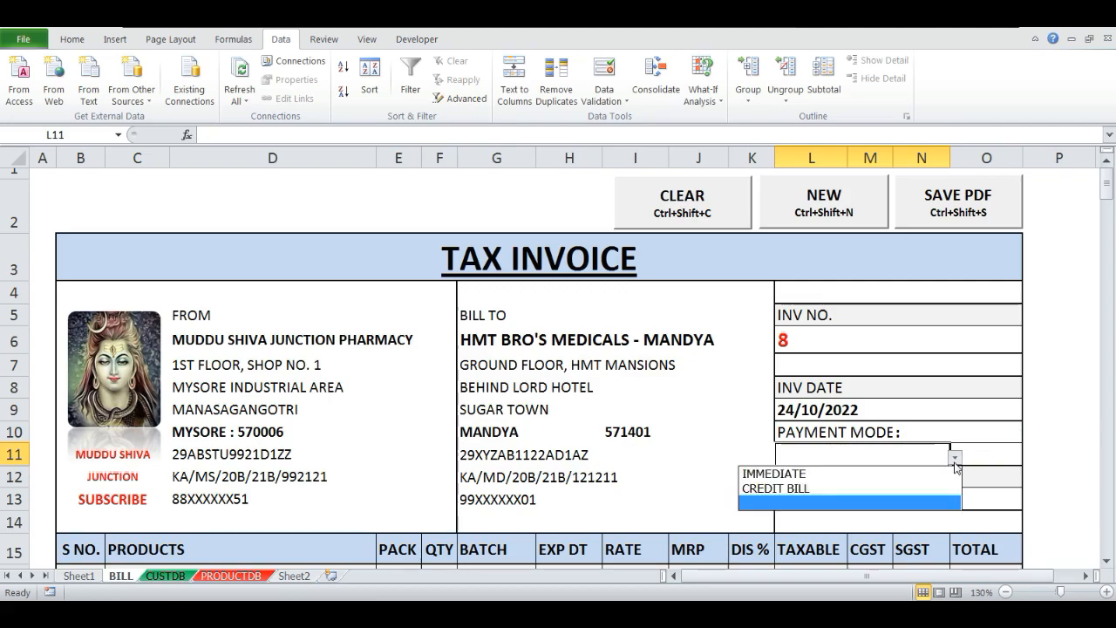
{"action": "left_click", "coordinate": [807, 475]}
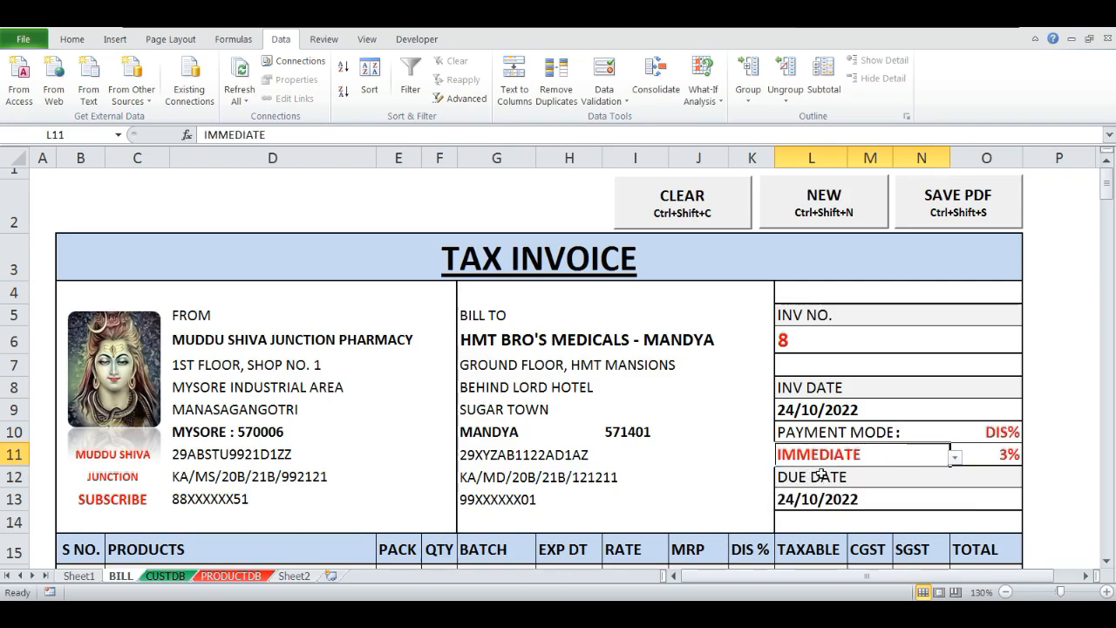
- Examine the IF and AND formula in O11 part by part, leaving it without changes
{"action": "left_click", "coordinate": [978, 458]}
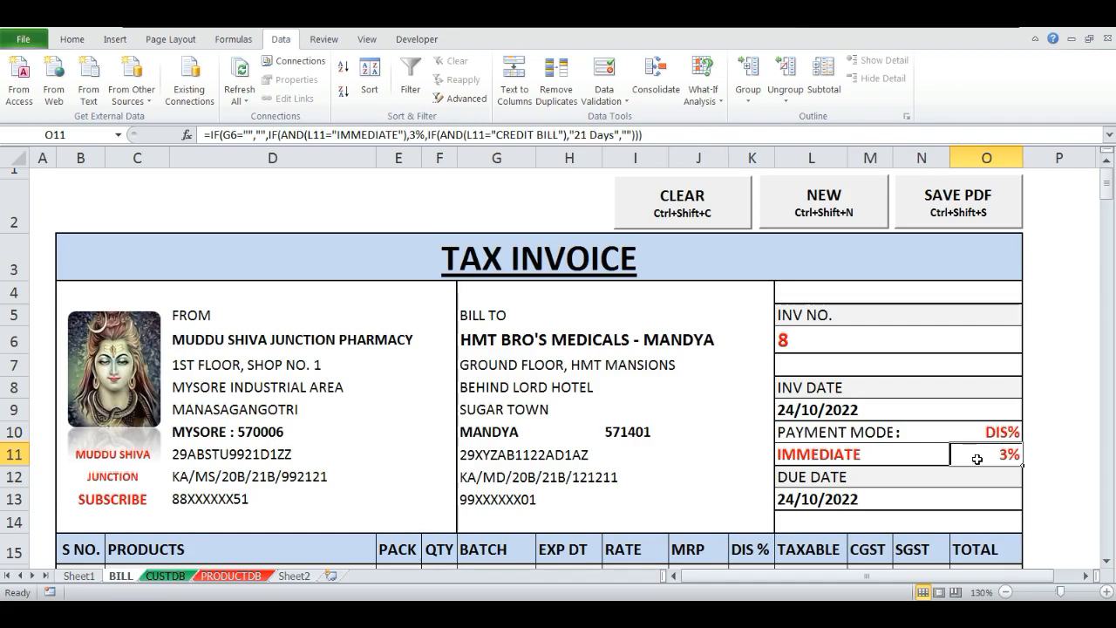
{"action": "double_click", "coordinate": [977, 458]}
{"action": "left_click_drag", "start_coordinate": [425, 452], "coordinate": [505, 455]}
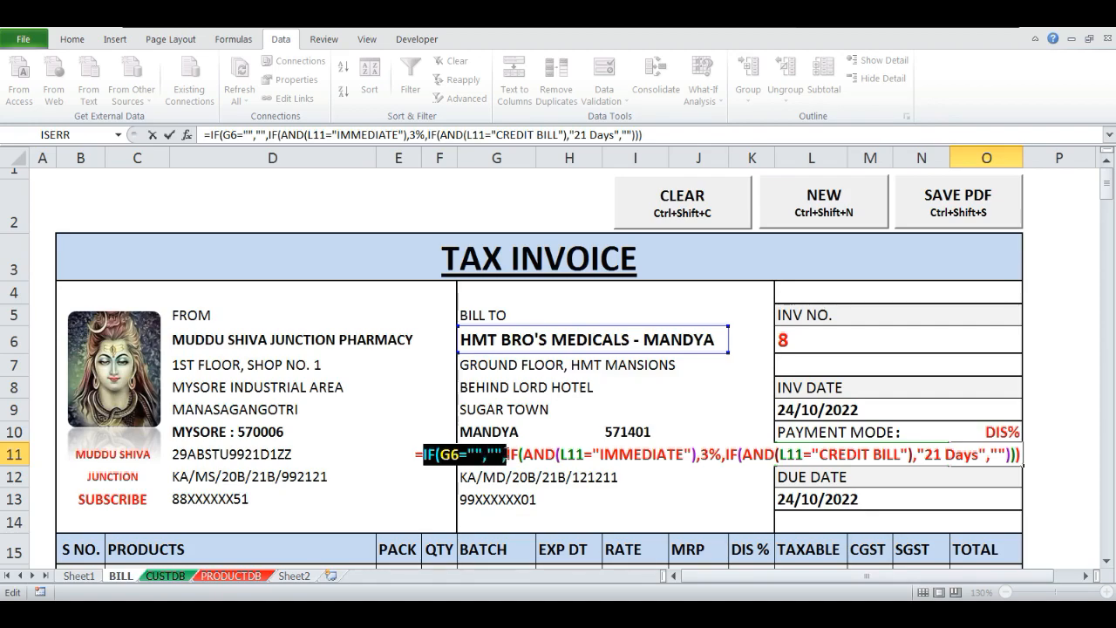
{"action": "left_click_drag", "start_coordinate": [506, 454], "coordinate": [583, 455]}
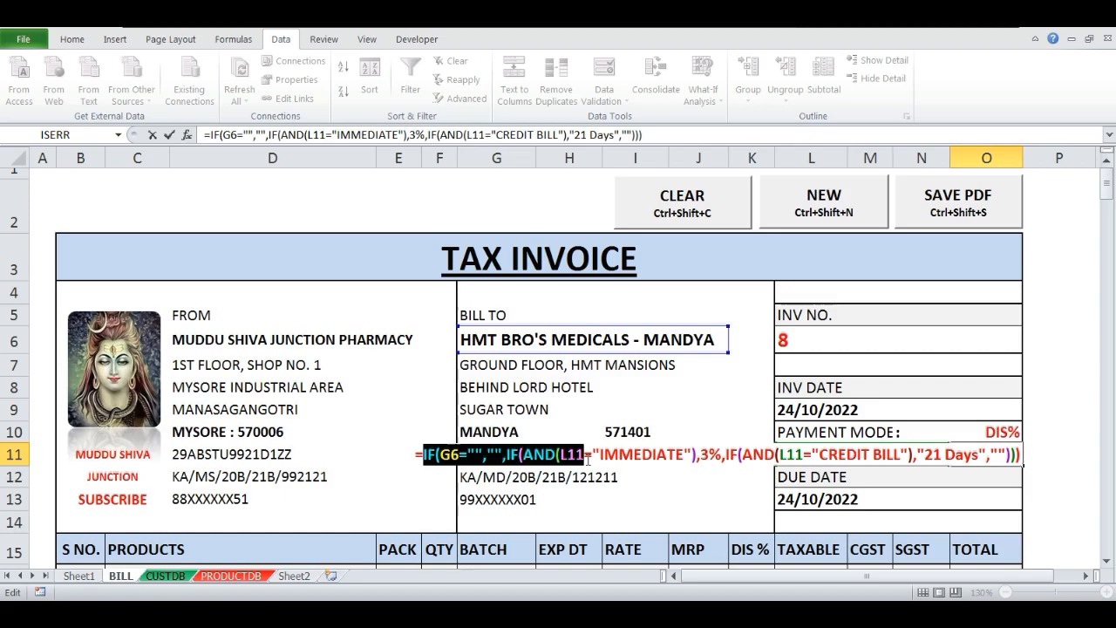
{"action": "left_click_drag", "start_coordinate": [588, 459], "coordinate": [1029, 455]}
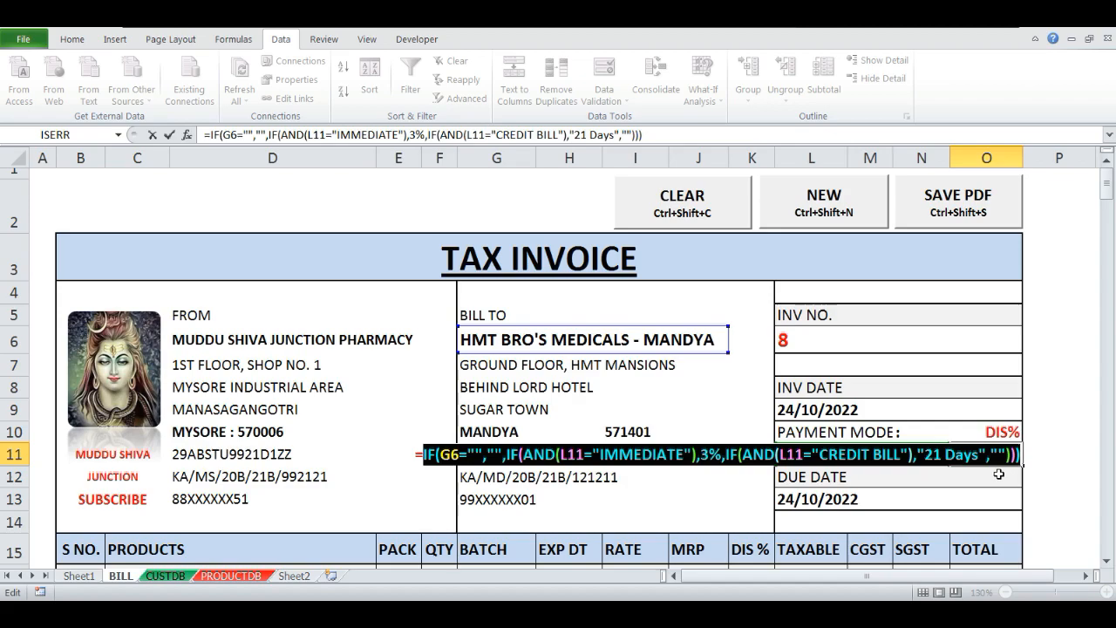
{"action": "key", "text": "Escape"}
{"action": "double_click", "coordinate": [1002, 458]}
{"action": "key", "text": "Escape"}
- Set the payment mode in L11 to CREDIT BILL, clear it with the blank option and choose CREDIT BILL again
{"action": "left_click", "coordinate": [852, 447]}
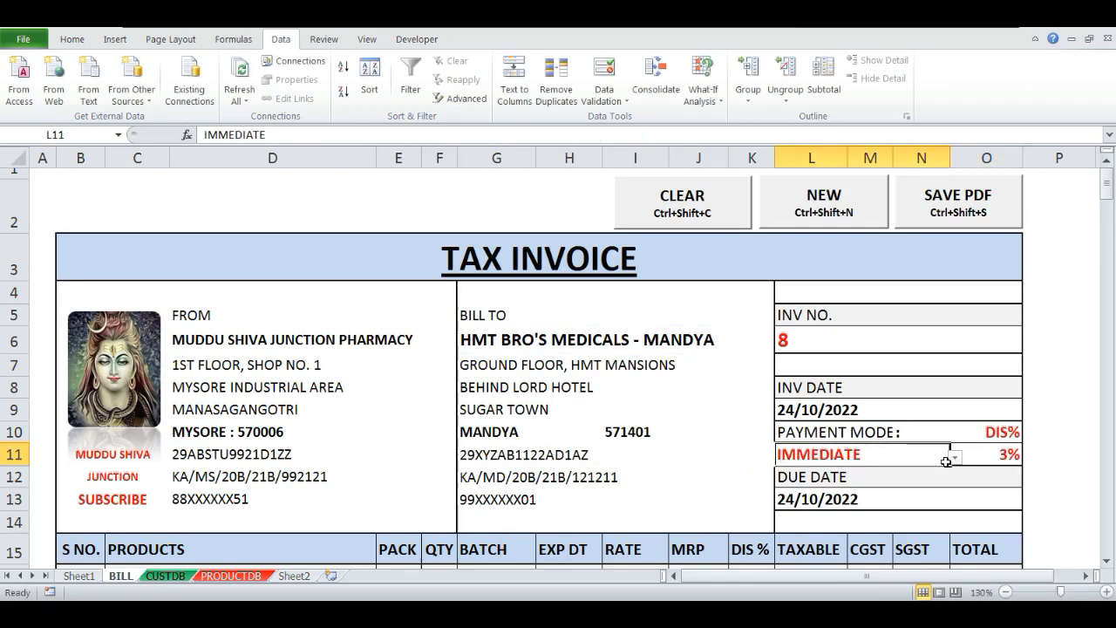
{"action": "left_click", "coordinate": [955, 461]}
{"action": "left_click", "coordinate": [834, 486]}
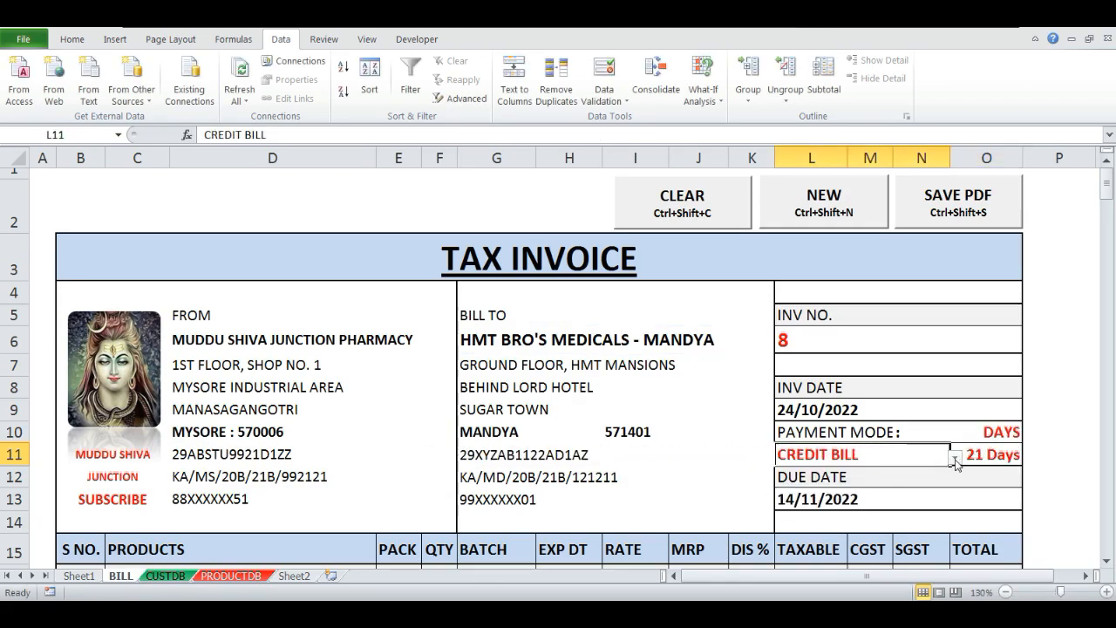
{"action": "left_click", "coordinate": [955, 460]}
{"action": "left_click", "coordinate": [817, 499]}
{"action": "left_click", "coordinate": [956, 461]}
{"action": "left_click", "coordinate": [830, 485]}
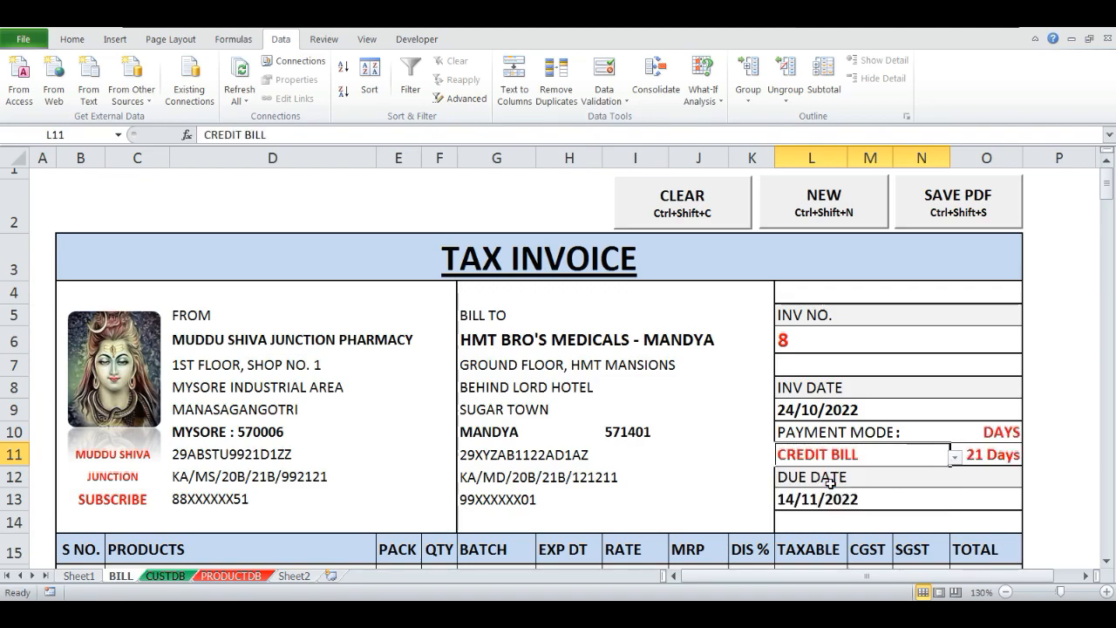
- Examine the CREDIT BILL condition with its "21 Days" result in the O11 formula
{"action": "left_click", "coordinate": [969, 455]}
{"action": "double_click", "coordinate": [970, 454]}
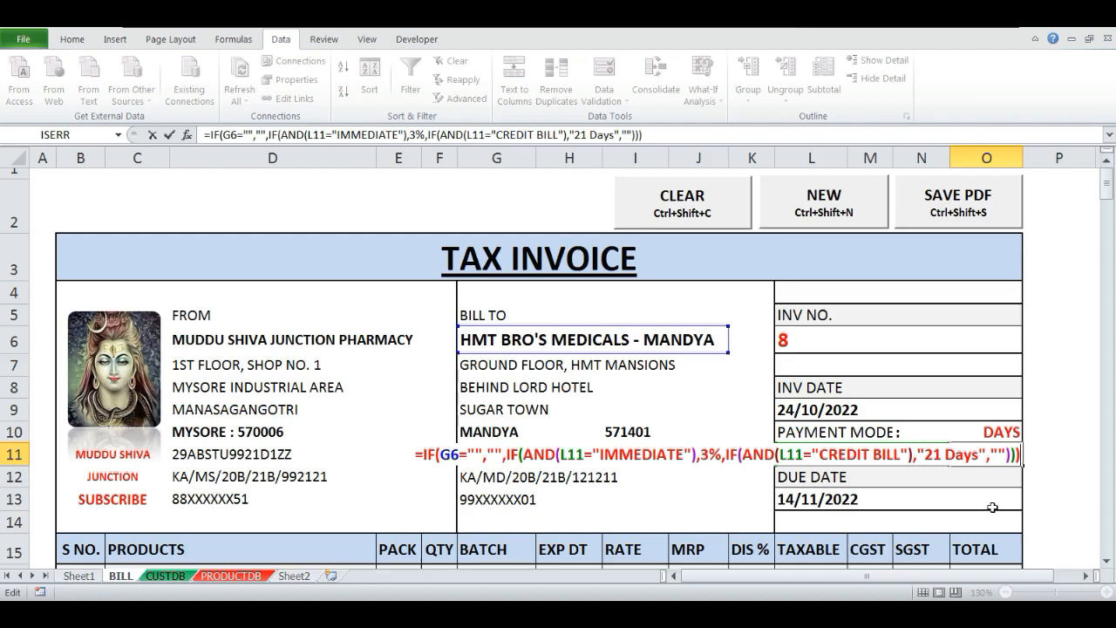
{"action": "left_click_drag", "start_coordinate": [725, 454], "coordinate": [979, 460]}
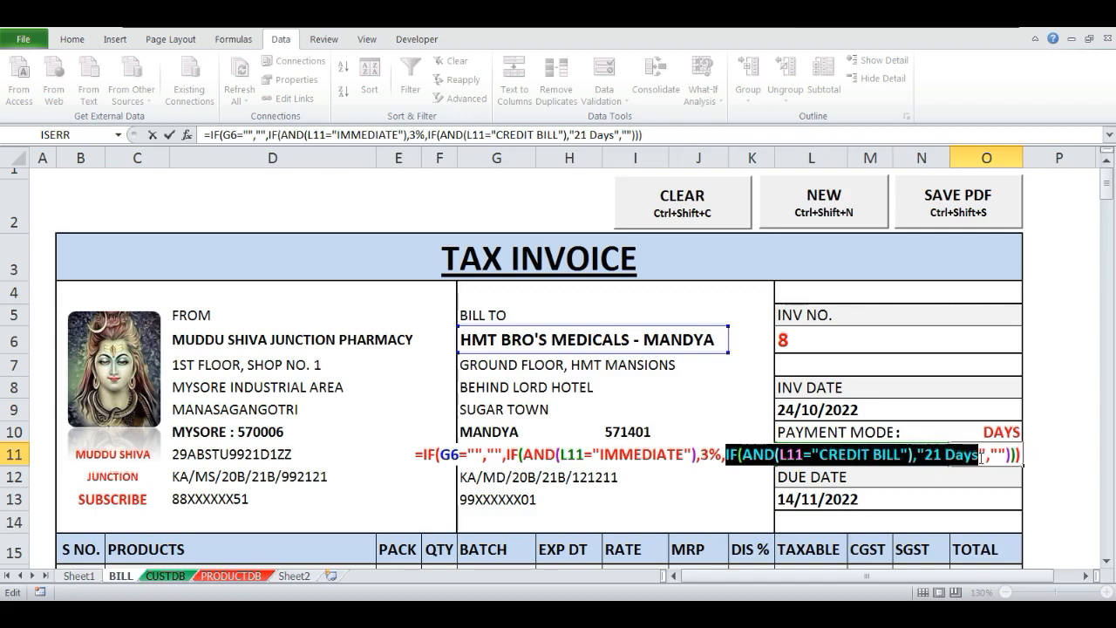
{"action": "key", "text": "Escape"}
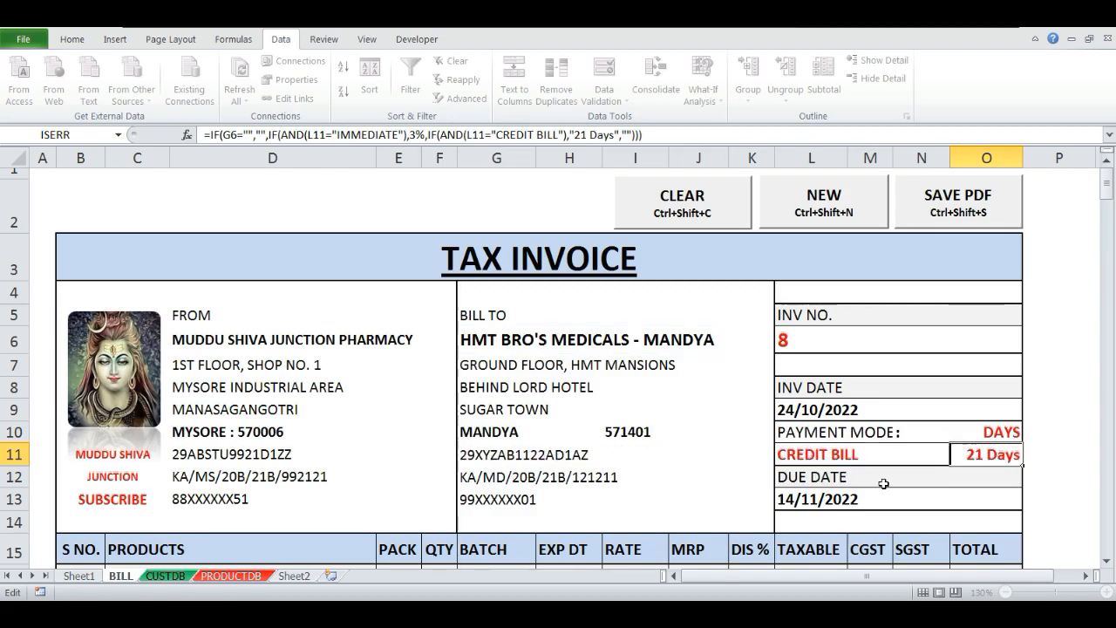
- Set the payment mode in L11 back to IMMEDIATE
{"action": "left_click", "coordinate": [862, 458]}
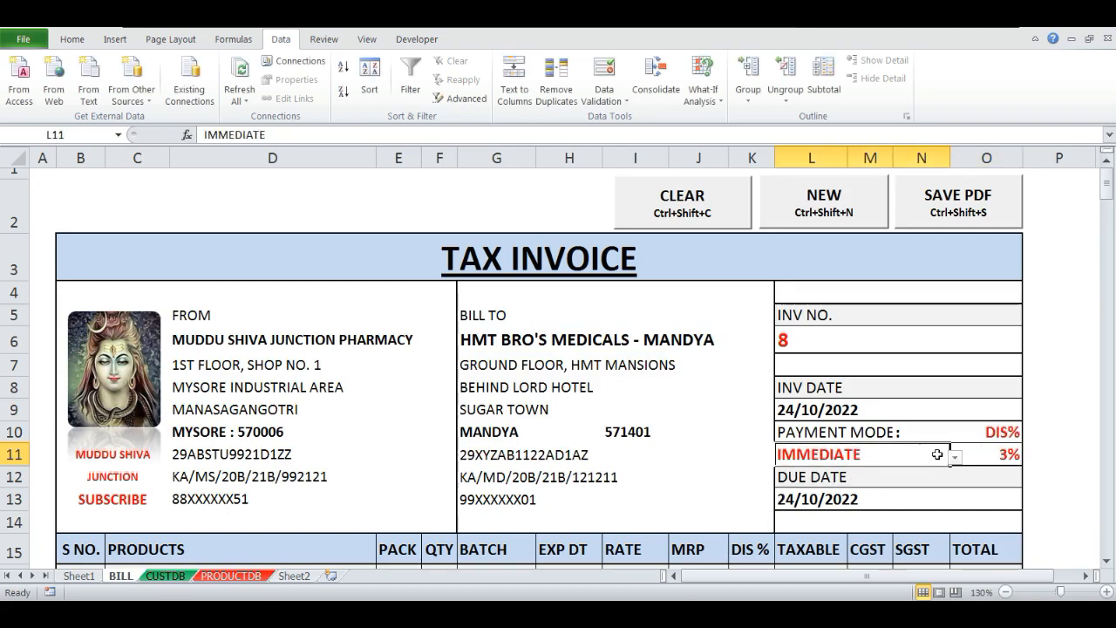
{"action": "left_click", "coordinate": [956, 456]}
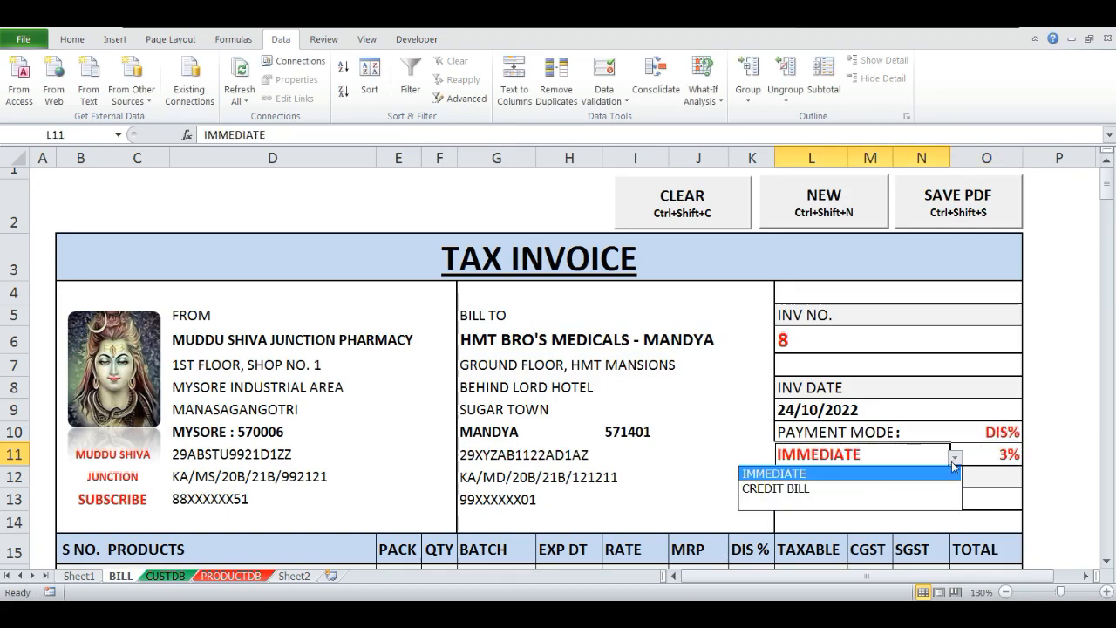
{"action": "left_click", "coordinate": [828, 473]}
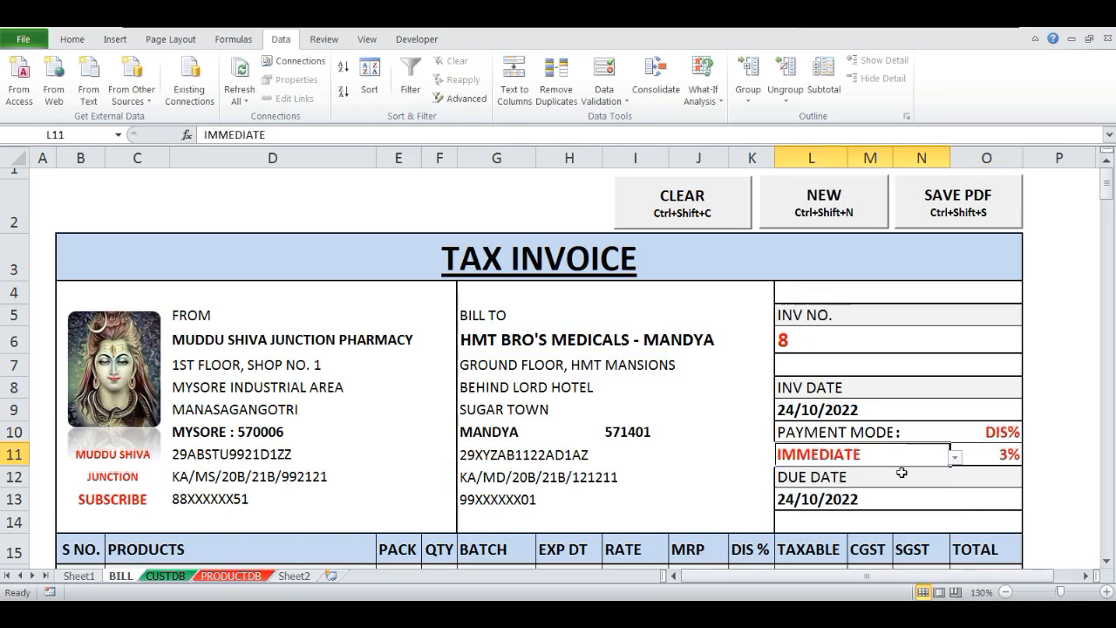
- Examine the IMMEDIATE condition with its 3% result in the O11 formula
{"action": "left_click", "coordinate": [983, 455]}
{"action": "key", "text": "F2"}
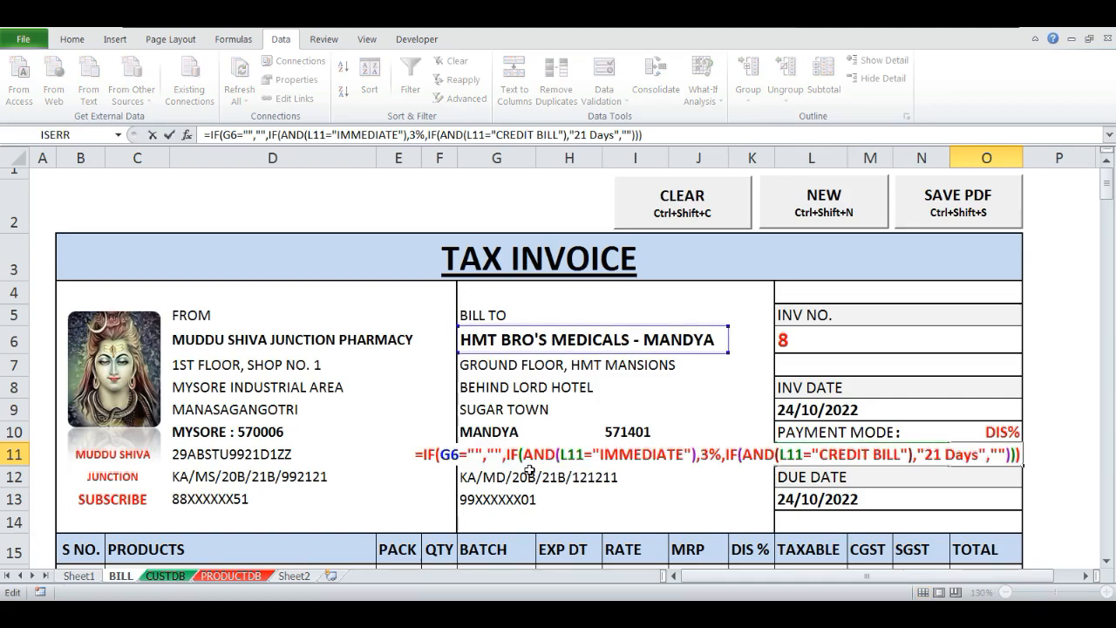
{"action": "left_click_drag", "start_coordinate": [506, 453], "coordinate": [722, 464]}
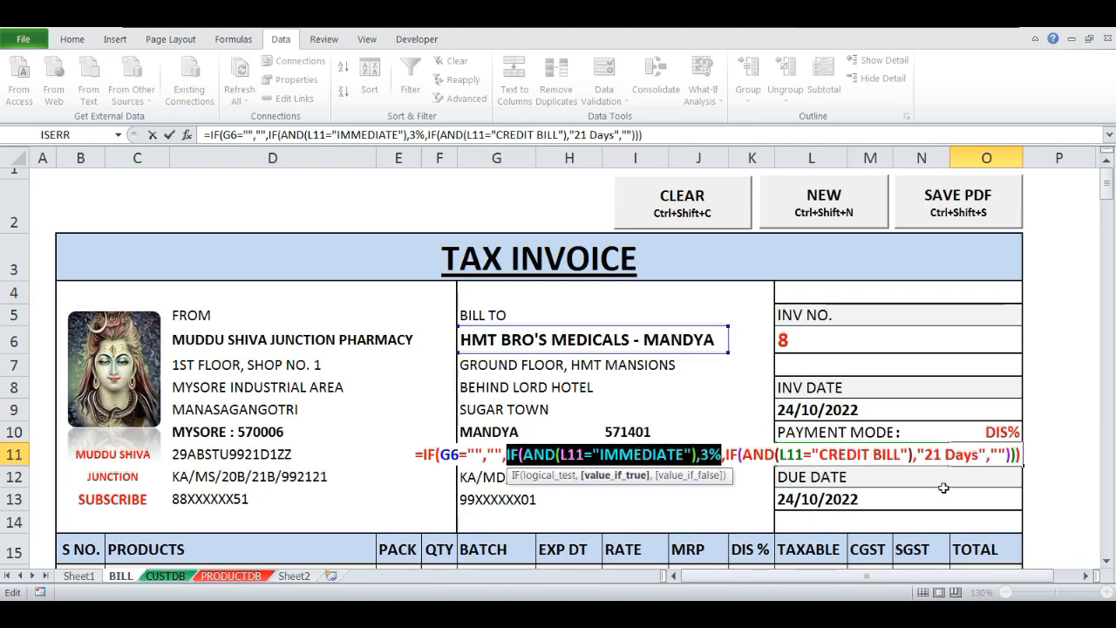
{"action": "key", "text": "Escape"}
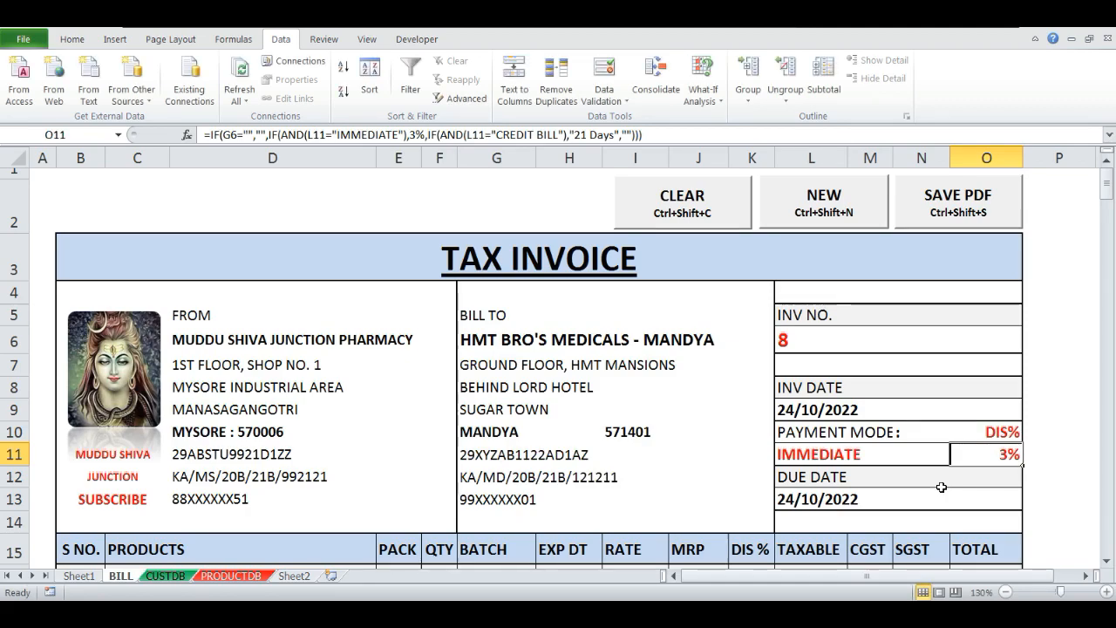
{"action": "key", "text": "F2"}
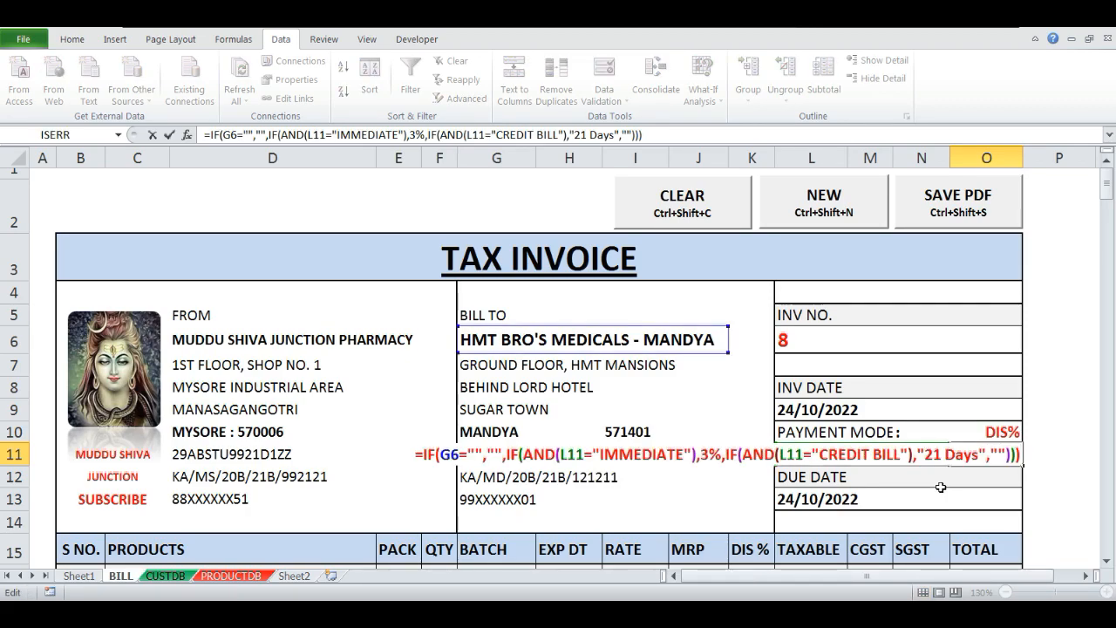
{"action": "key", "text": "Escape"}
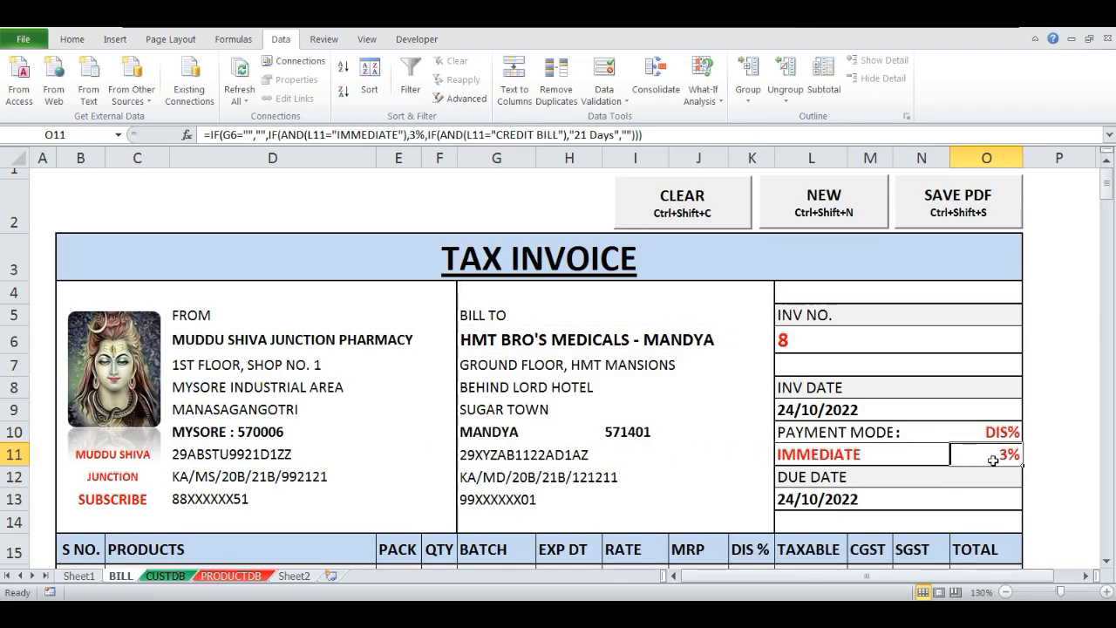
- Examine the O10 formula that returns "DIS%", "DAYS" or a blank depending on the value in O11
{"action": "left_click", "coordinate": [979, 433]}
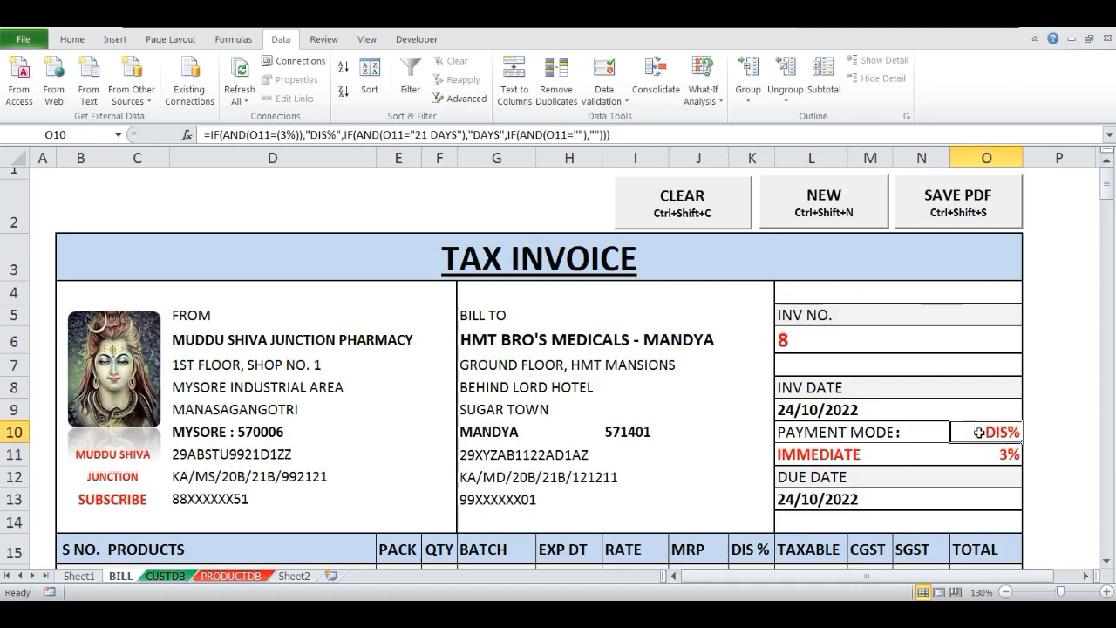
{"action": "double_click", "coordinate": [979, 432]}
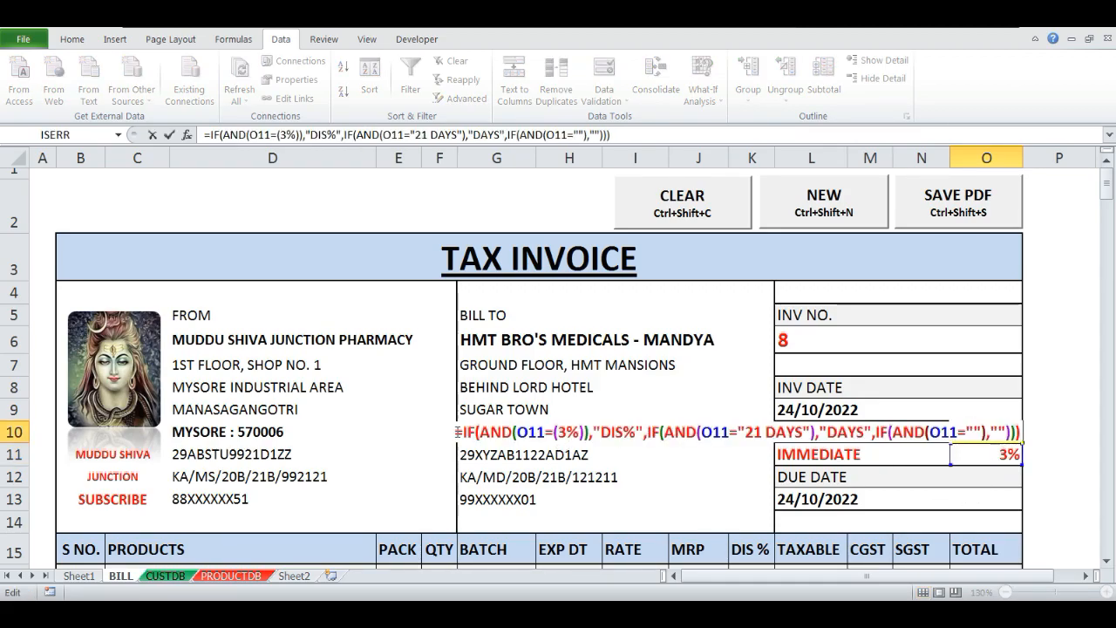
{"action": "left_click_drag", "start_coordinate": [462, 432], "coordinate": [546, 432]}
{"action": "key", "text": "Escape"}
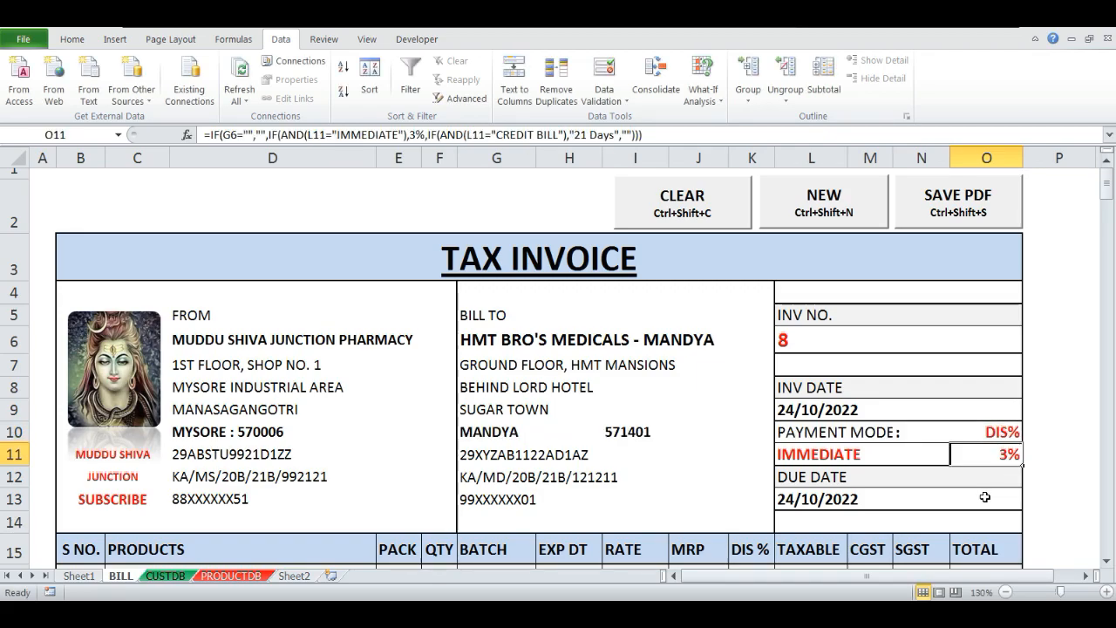
{"action": "left_click", "coordinate": [994, 434]}
{"action": "key", "text": "F2"}
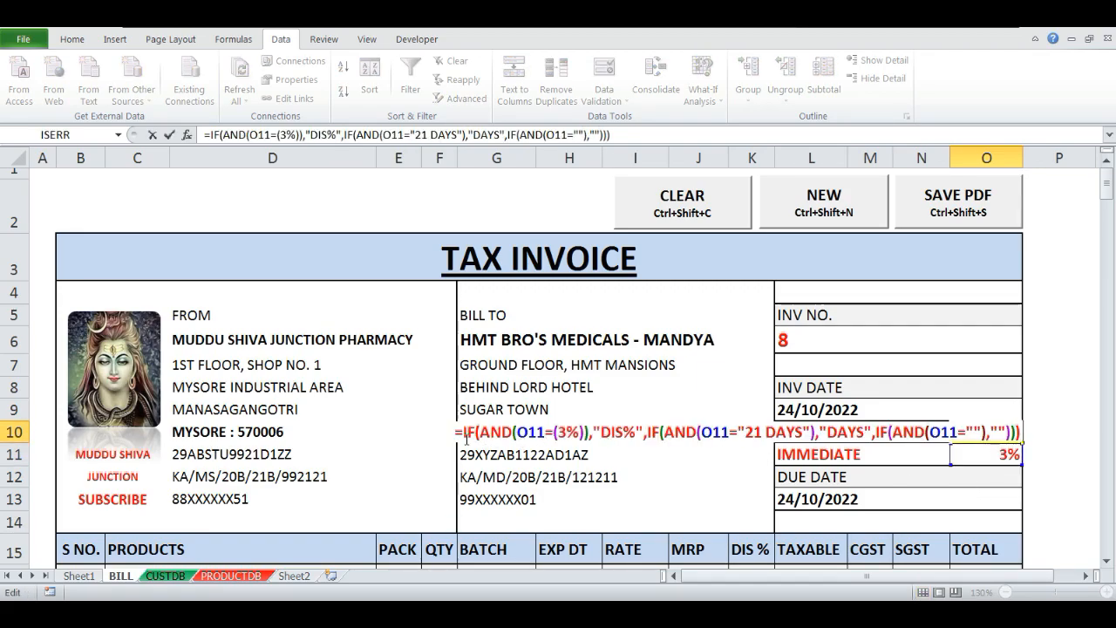
{"action": "left_click_drag", "start_coordinate": [464, 434], "coordinate": [1015, 434]}
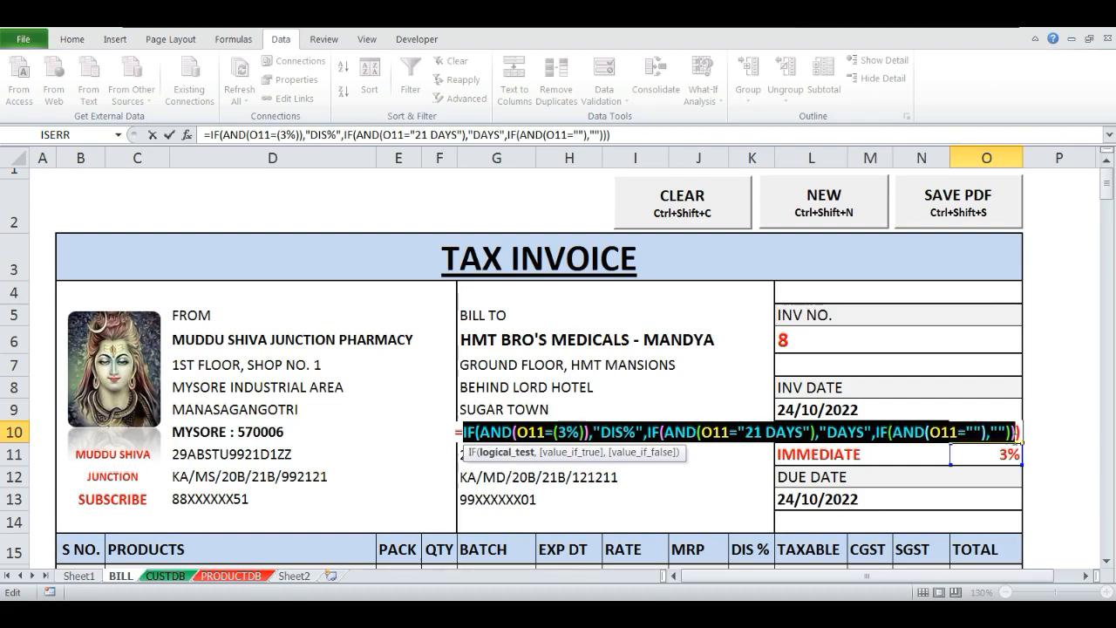
{"action": "key", "text": "Escape"}
- Clear the payment mode in L11 with the blank option and check the dependent cells O10 and O11
{"action": "left_click", "coordinate": [879, 459]}
{"action": "left_click", "coordinate": [955, 456]}
{"action": "left_click", "coordinate": [815, 488]}
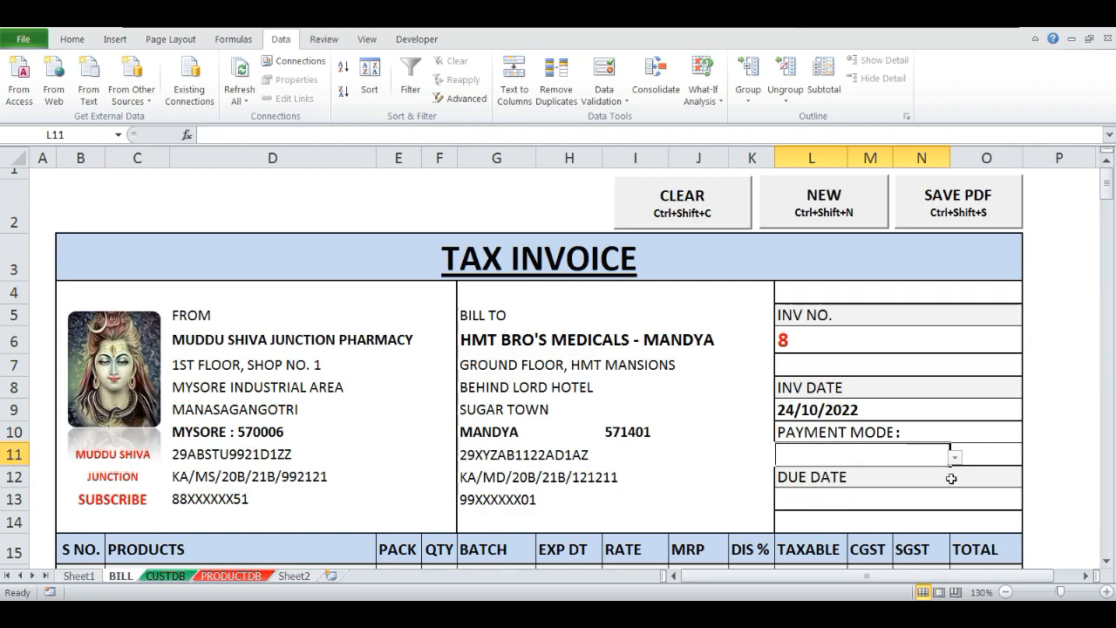
{"action": "left_click", "coordinate": [985, 426]}
{"action": "left_click", "coordinate": [989, 458]}
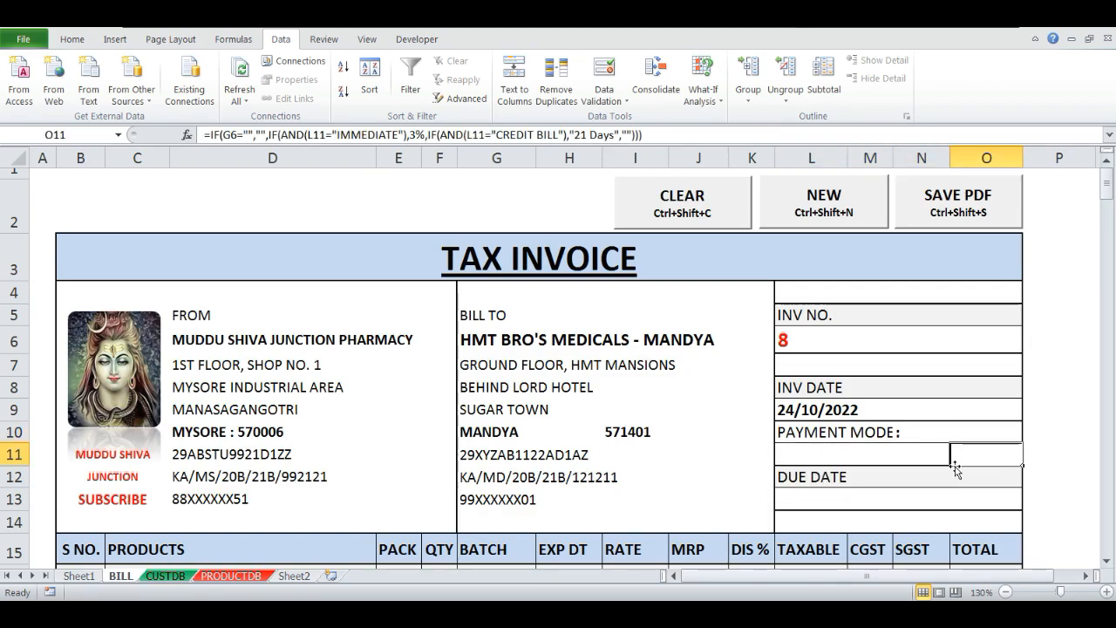
- Reselect the blank option in L11, choose IMMEDIATE instead and check the dependent cells O11 and O10
{"action": "left_click", "coordinate": [811, 454]}
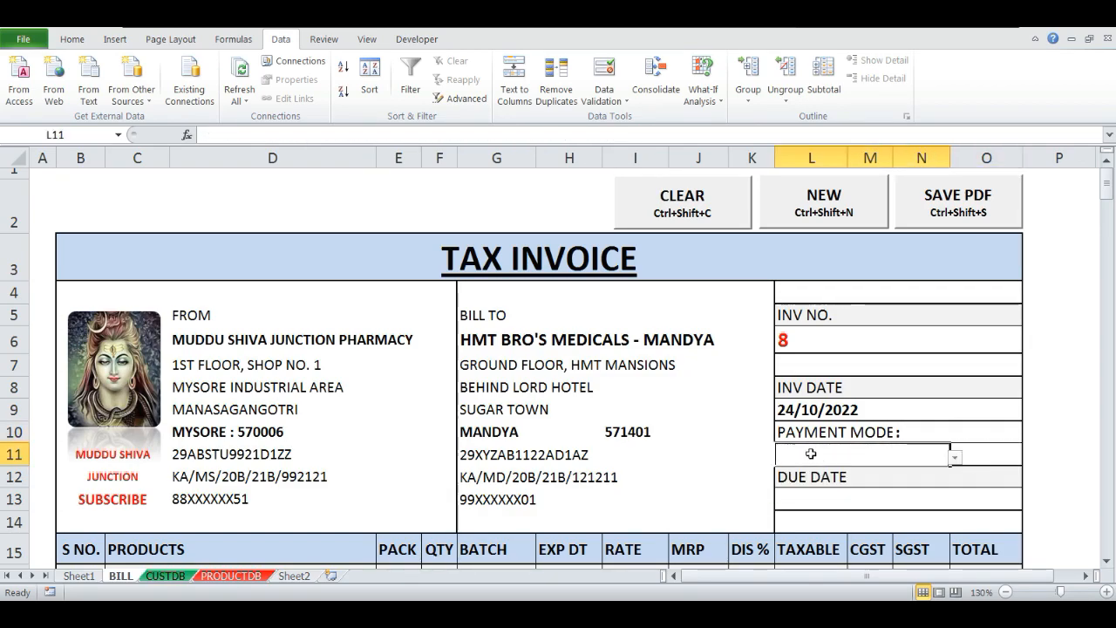
{"action": "left_click", "coordinate": [956, 456]}
{"action": "left_click", "coordinate": [784, 503]}
{"action": "left_click", "coordinate": [954, 457]}
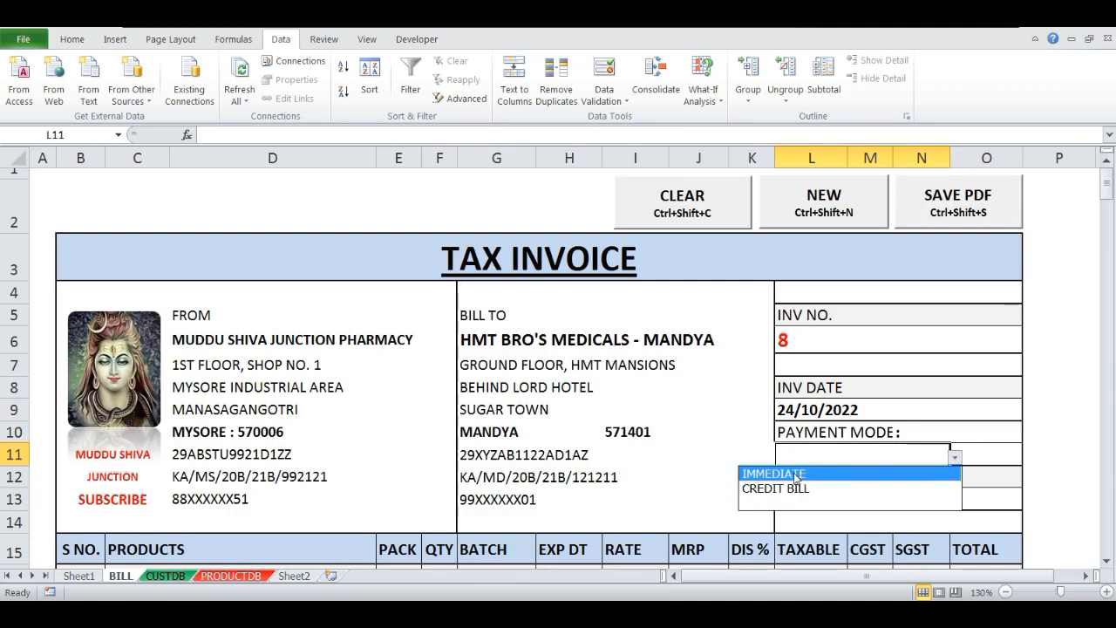
{"action": "left_click", "coordinate": [875, 472]}
{"action": "left_click", "coordinate": [988, 456]}
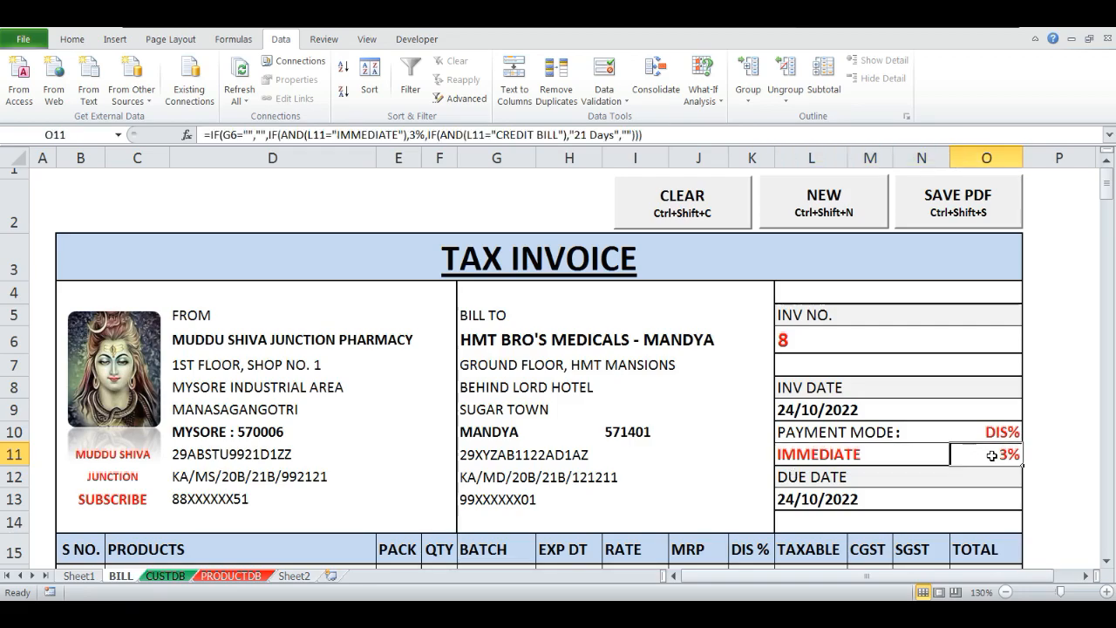
{"action": "left_click", "coordinate": [996, 431]}
- Switch the payment mode in L11 to CREDIT BILL and check the dependent cells O11 and O10
{"action": "left_click", "coordinate": [946, 451]}
{"action": "left_click", "coordinate": [955, 457]}
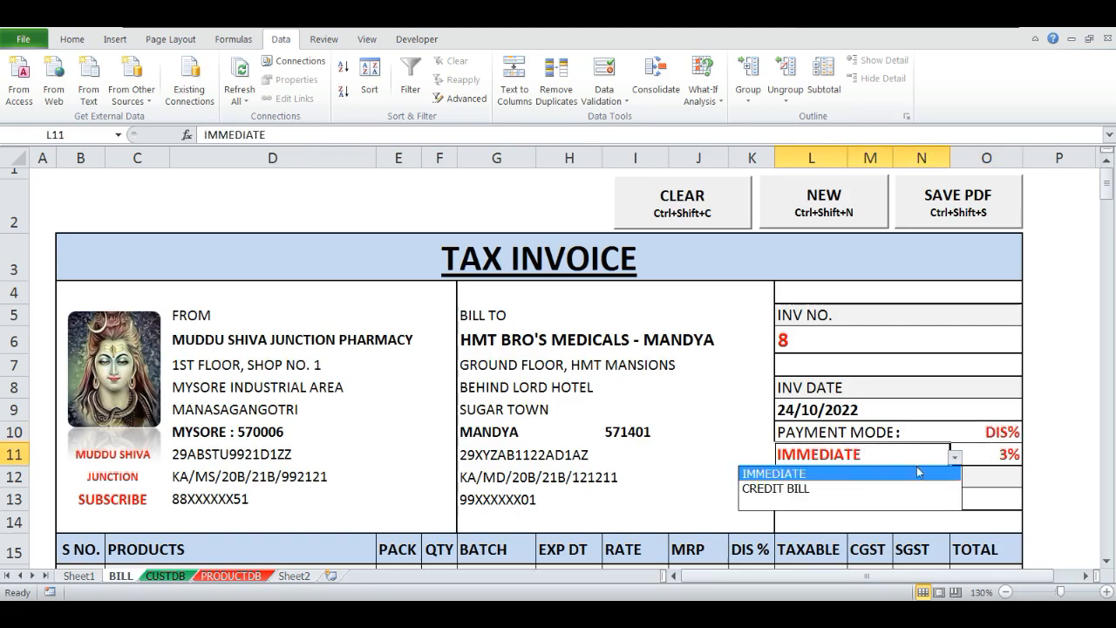
{"action": "left_click", "coordinate": [844, 488]}
{"action": "left_click", "coordinate": [979, 454]}
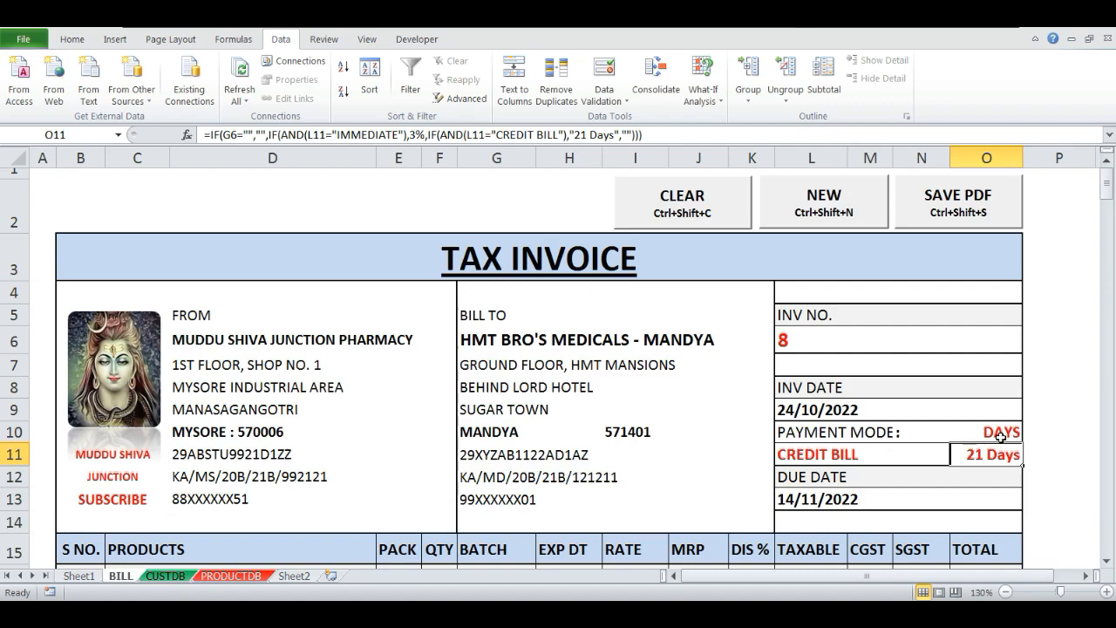
{"action": "left_click", "coordinate": [1000, 432]}
- Return the payment mode in L11 to IMMEDIATE, clear it with the blank option and choose IMMEDIATE again
{"action": "left_click", "coordinate": [869, 456]}
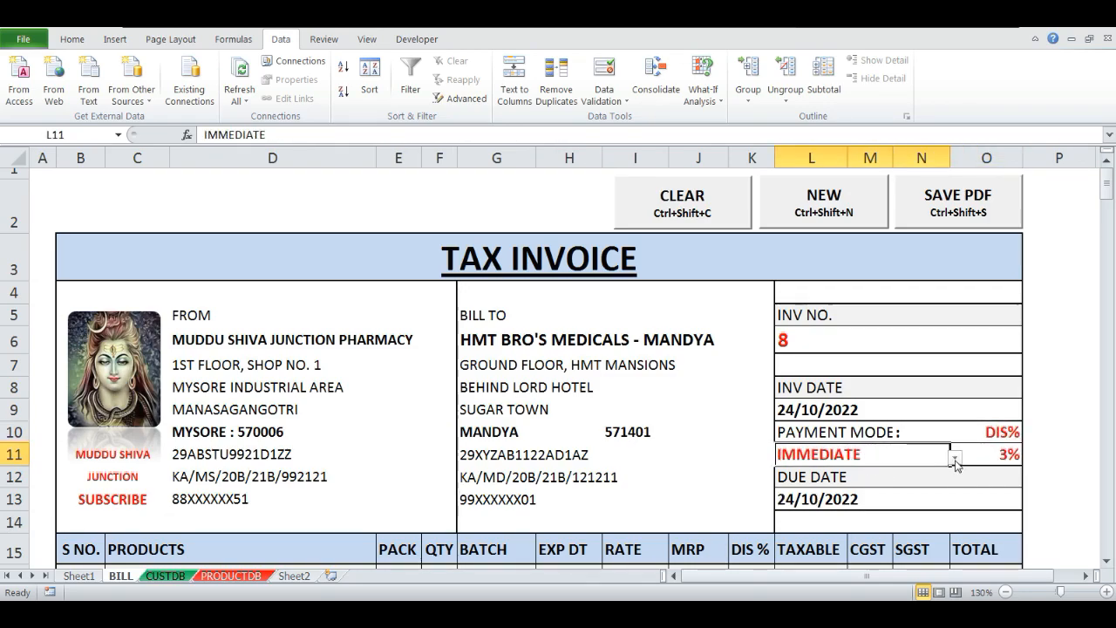
{"action": "left_click", "coordinate": [956, 457]}
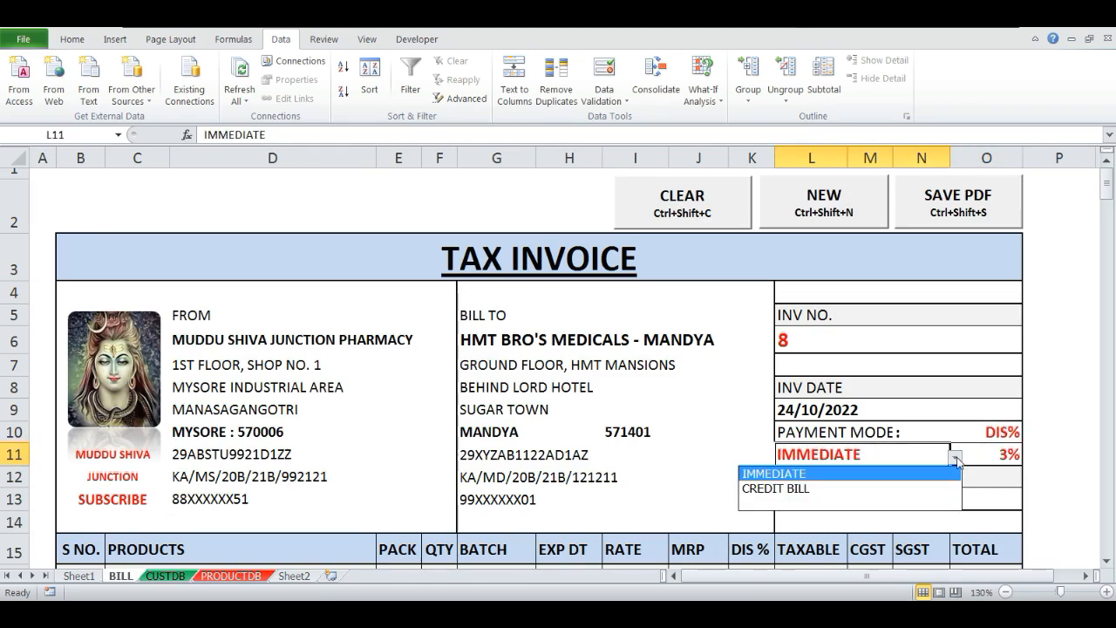
{"action": "left_click", "coordinate": [885, 503]}
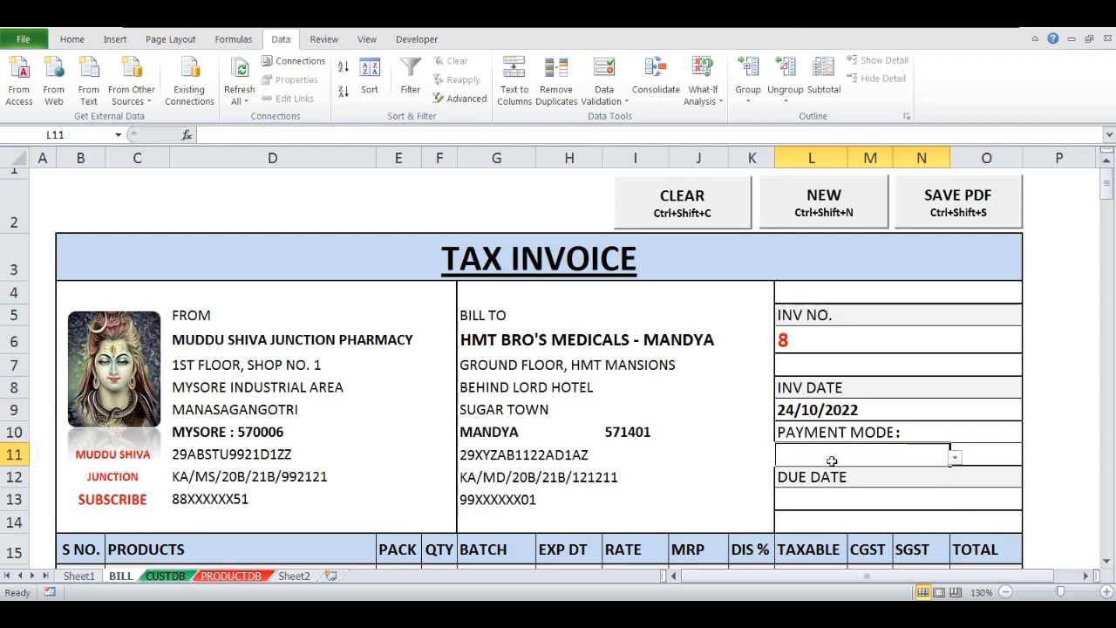
{"action": "left_click", "coordinate": [953, 458]}
{"action": "left_click", "coordinate": [846, 474]}
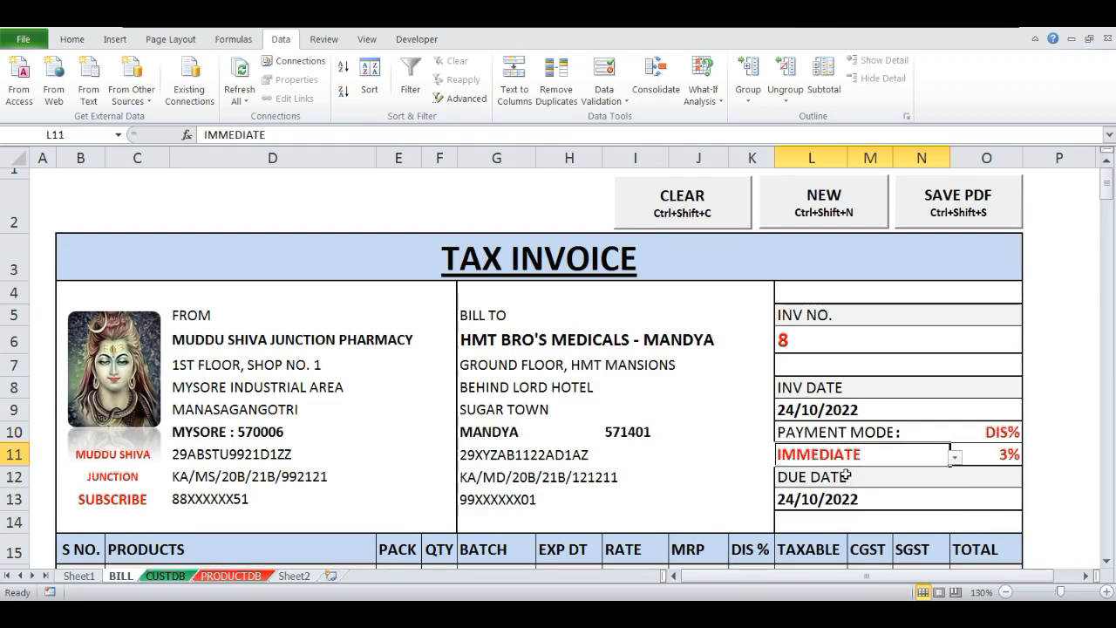
- With IMMEDIATE as the payment mode, examine the O11=3% condition and its L9 result in the L13 due date formula
{"action": "left_click", "coordinate": [820, 504]}
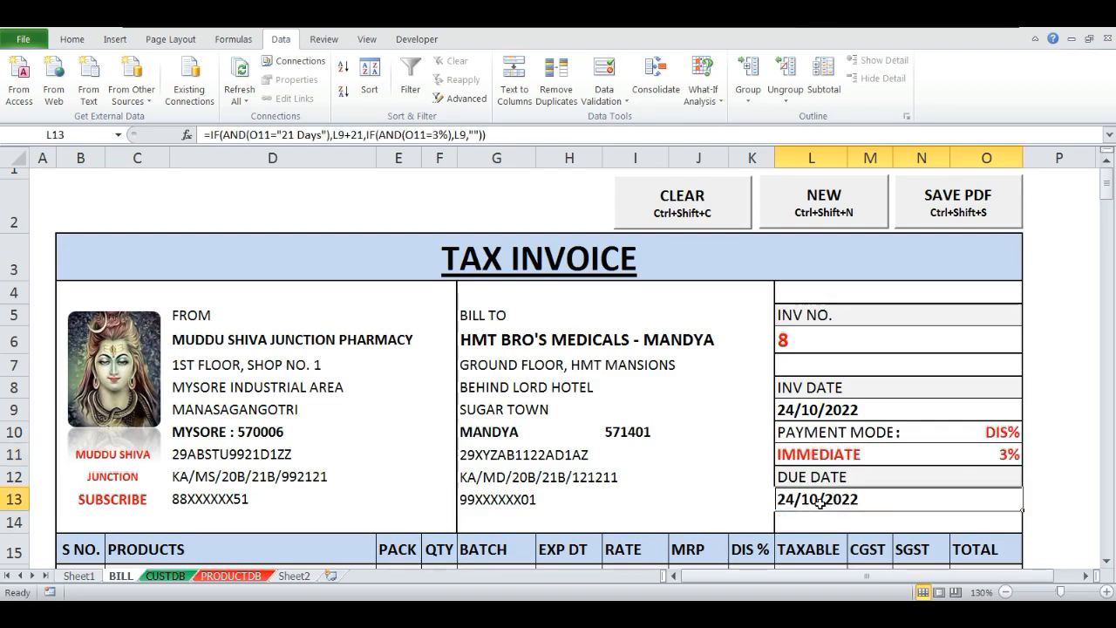
{"action": "left_click", "coordinate": [855, 454]}
{"action": "left_click", "coordinate": [953, 457]}
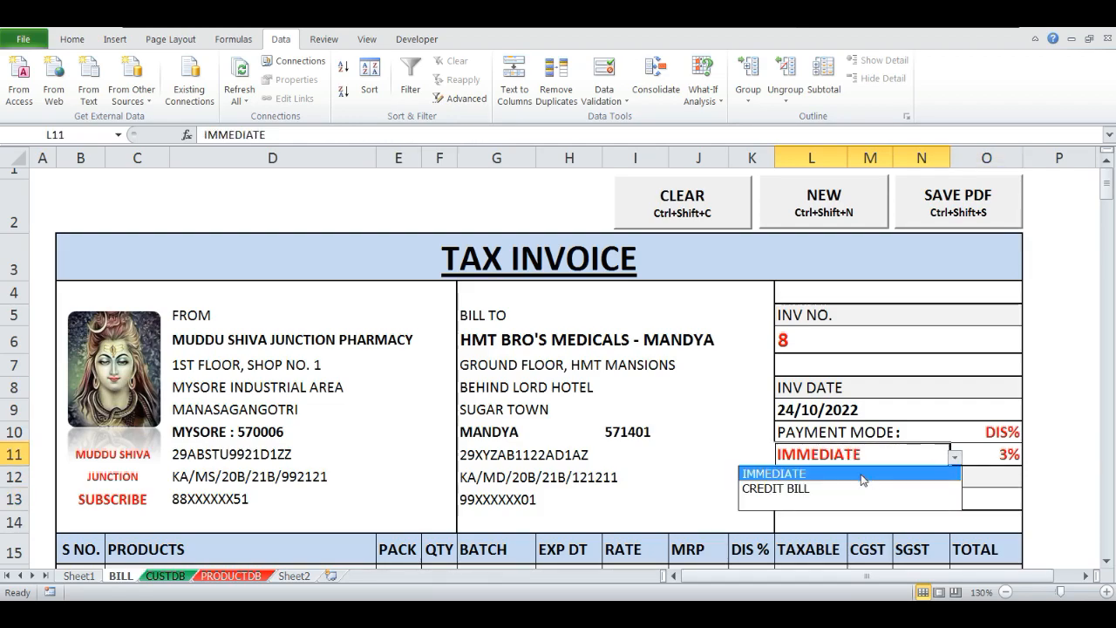
{"action": "left_click", "coordinate": [811, 471]}
{"action": "double_click", "coordinate": [872, 503]}
{"action": "left_click_drag", "start_coordinate": [786, 499], "coordinate": [888, 504]}
{"action": "key", "text": "Left"}
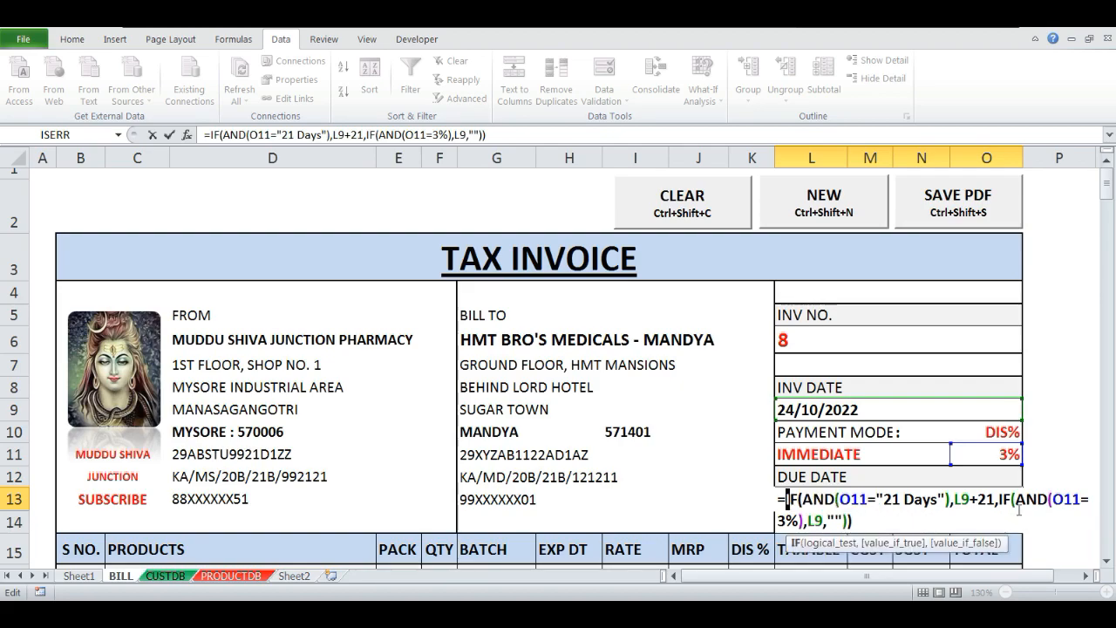
{"action": "left_click_drag", "start_coordinate": [1001, 499], "coordinate": [825, 521]}
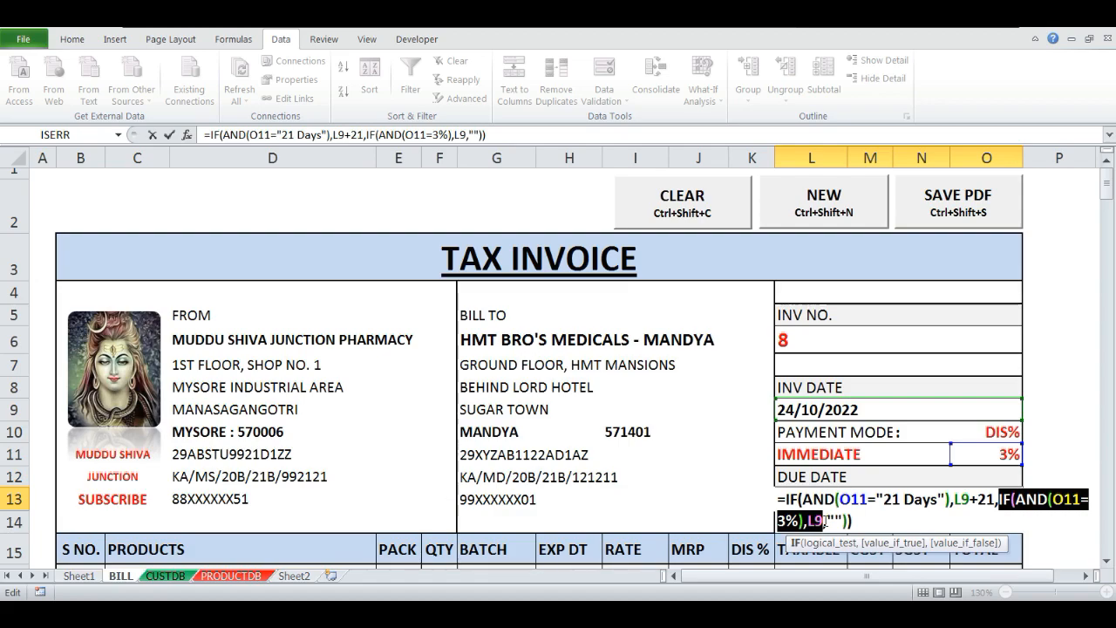
{"action": "left_click_drag", "start_coordinate": [824, 521], "coordinate": [866, 522]}
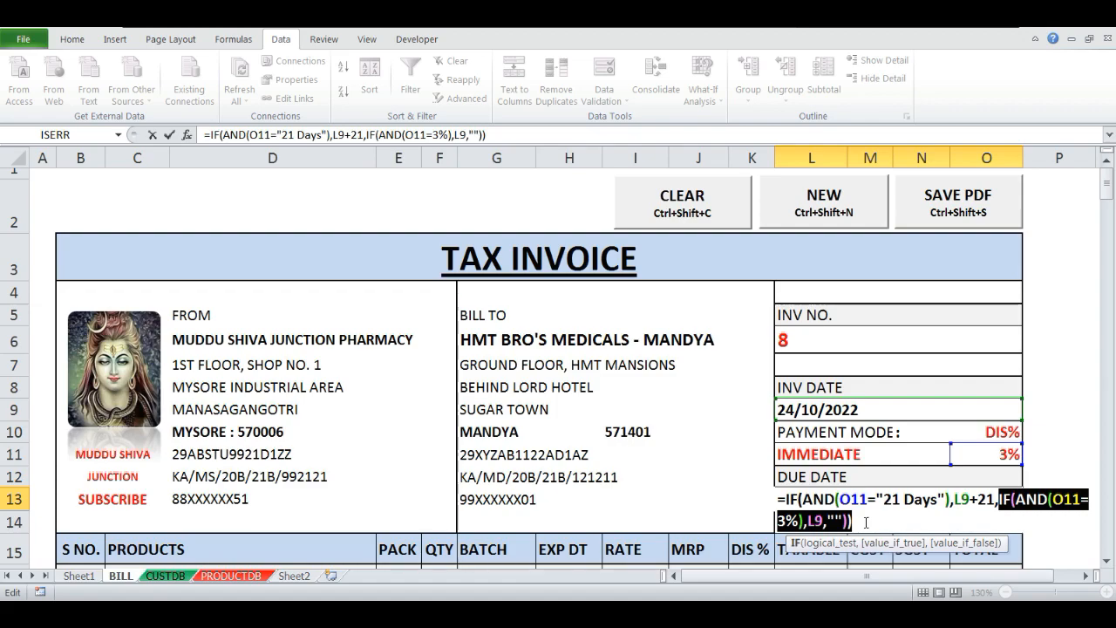
{"action": "key", "text": "ctrl+x"}
{"action": "key", "text": "Escape"}
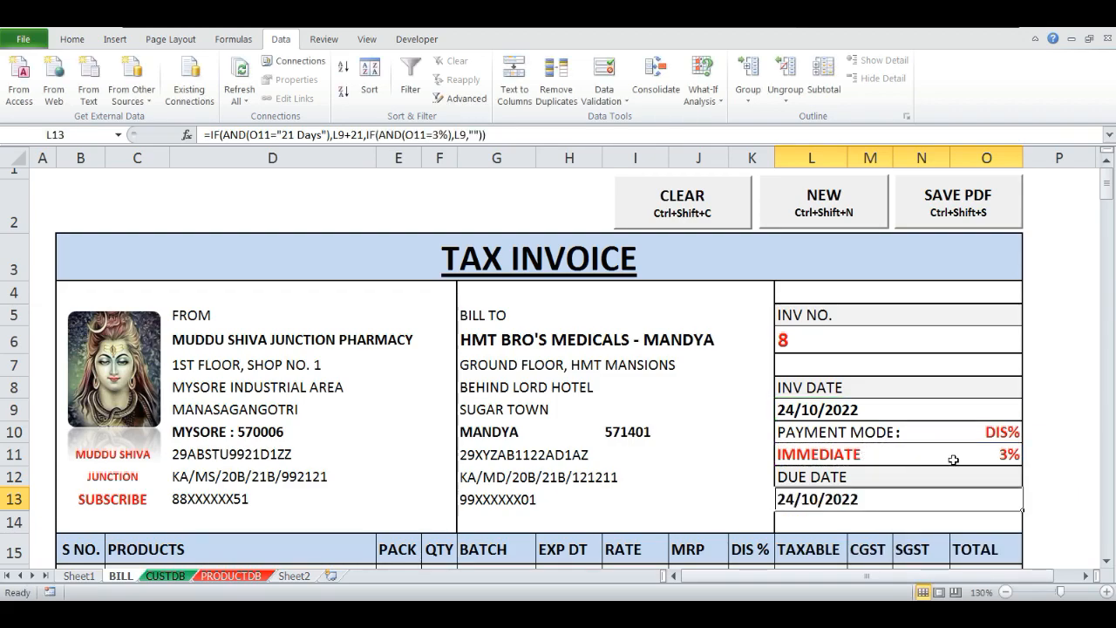
- Set the payment mode in L11 to CREDIT BILL
{"action": "left_click", "coordinate": [954, 459]}
{"action": "left_click", "coordinate": [955, 456]}
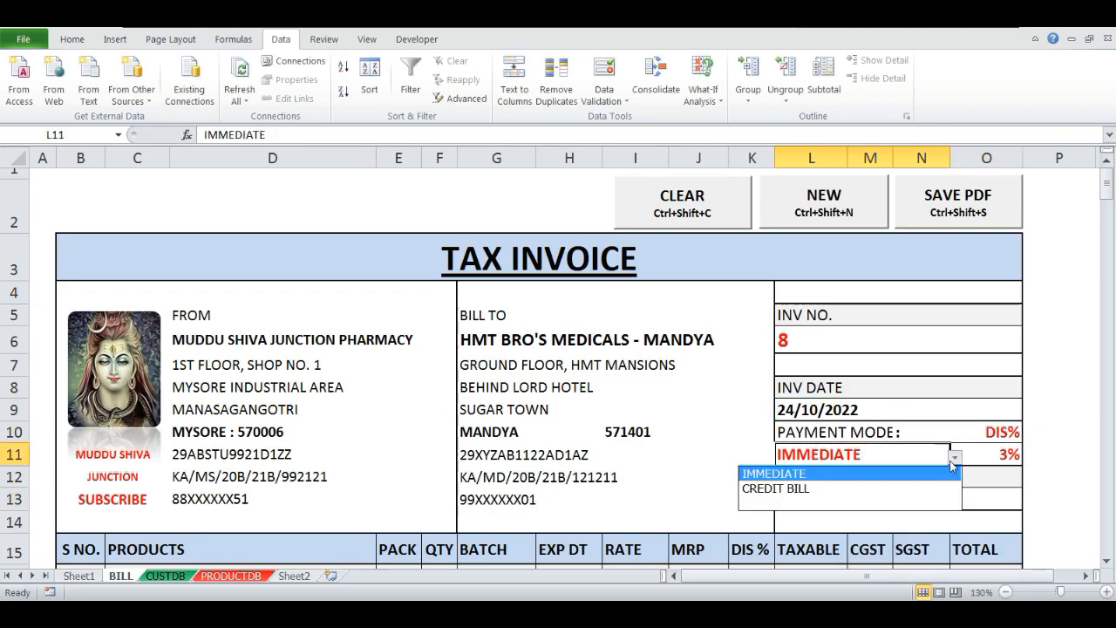
{"action": "left_click", "coordinate": [809, 489]}
- Examine the O11="21 Days" condition and its L9+21 result in the L13 due date formula, checking O11 and L11
{"action": "left_click", "coordinate": [811, 494]}
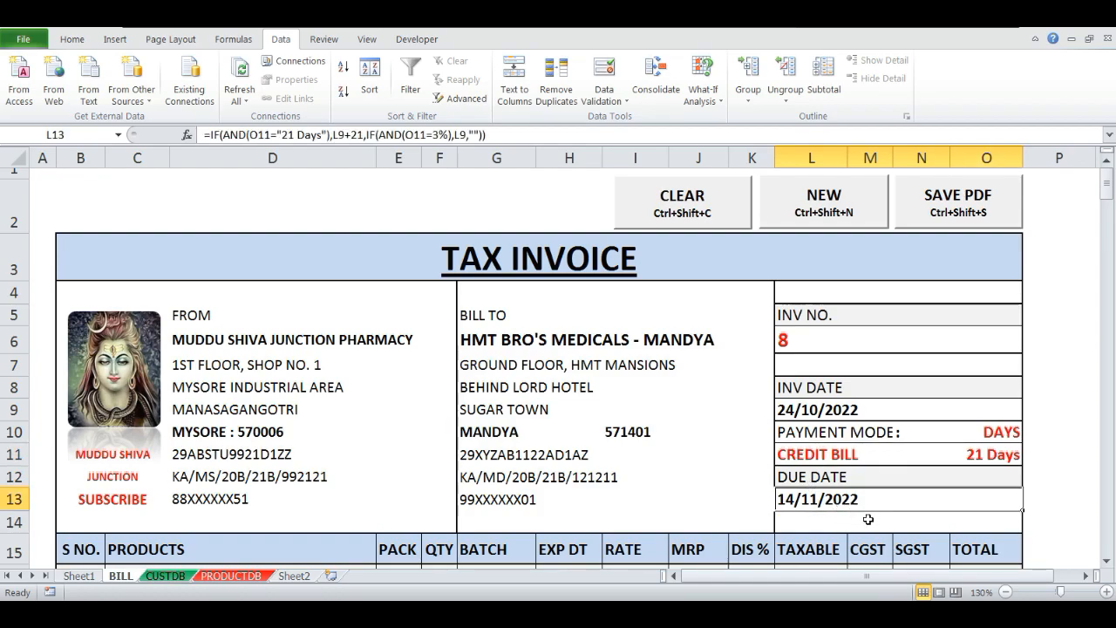
{"action": "key", "text": "F2"}
{"action": "left_click_drag", "start_coordinate": [785, 498], "coordinate": [954, 504]}
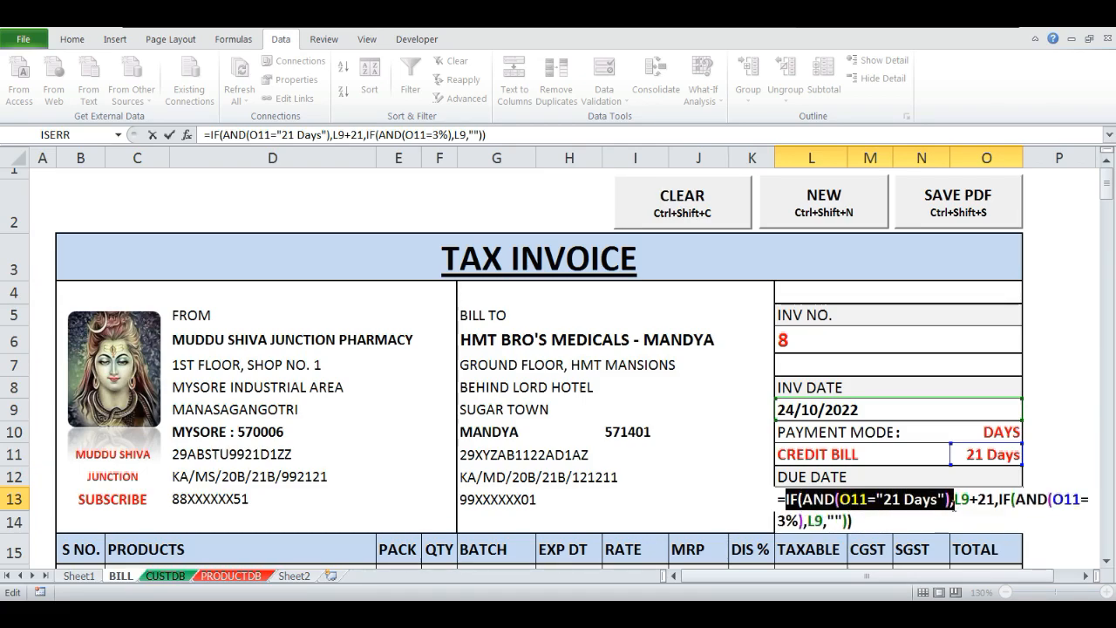
{"action": "left_click_drag", "start_coordinate": [954, 506], "coordinate": [1000, 506]}
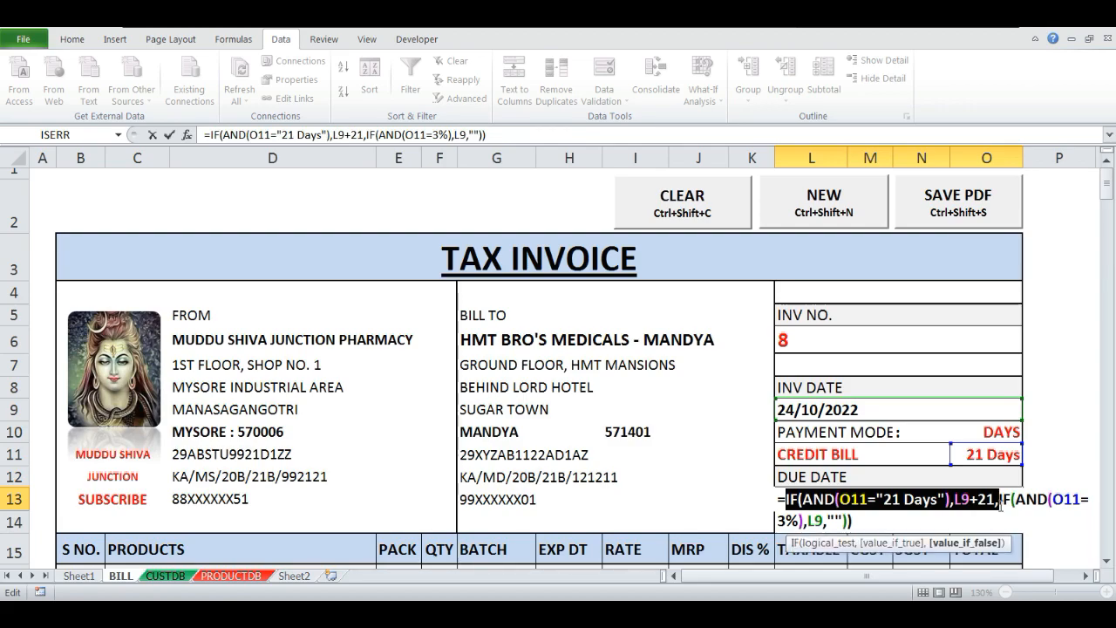
{"action": "key", "text": "Escape"}
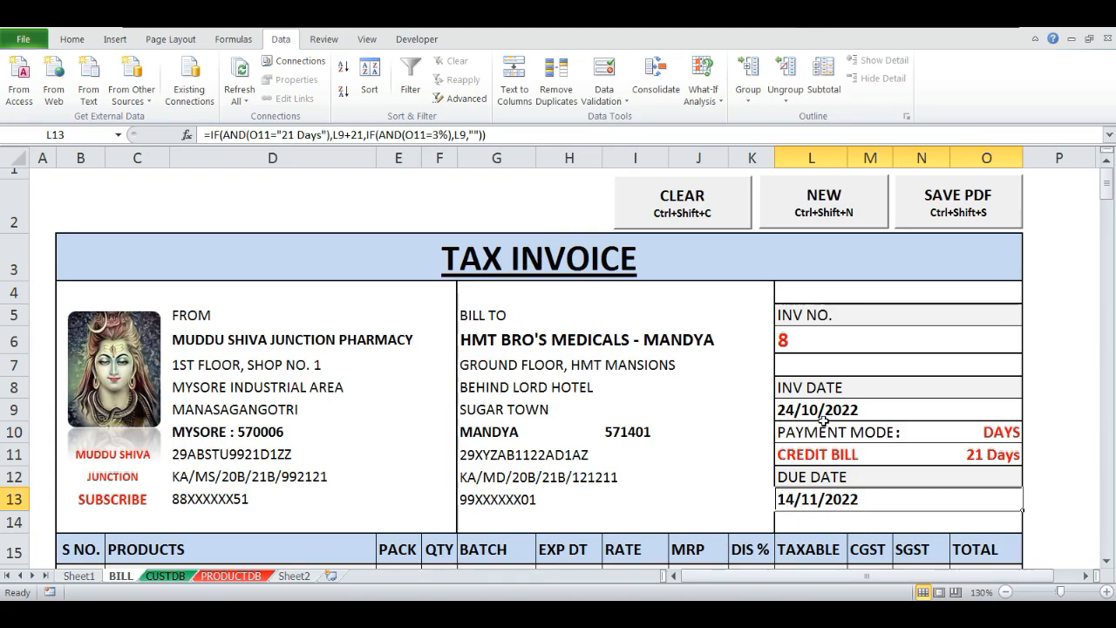
{"action": "left_click", "coordinate": [971, 455]}
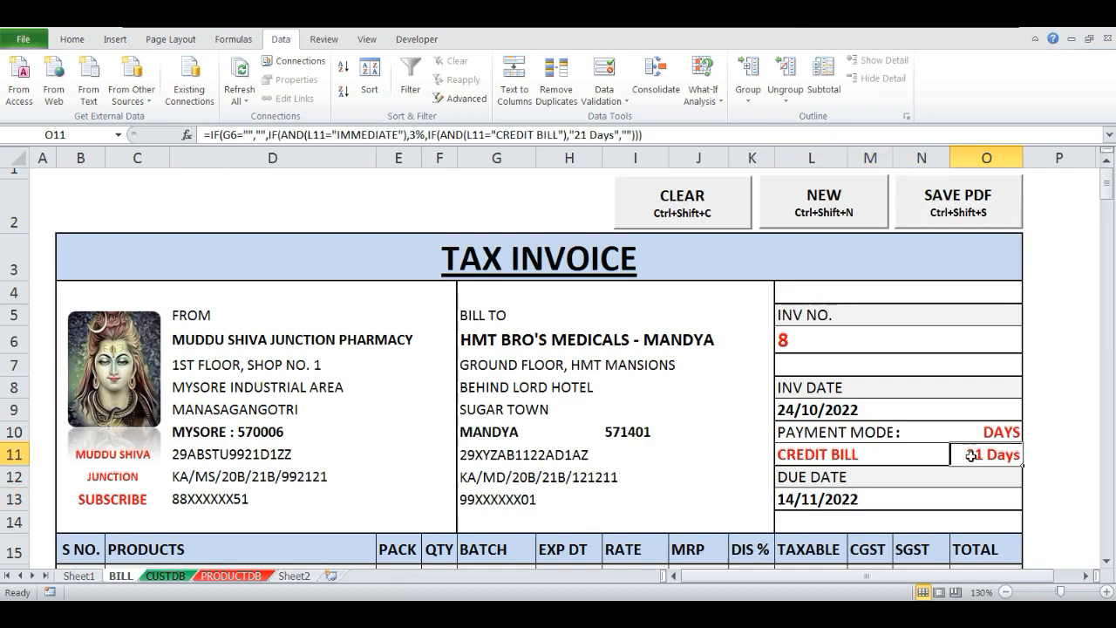
{"action": "left_click", "coordinate": [832, 501]}
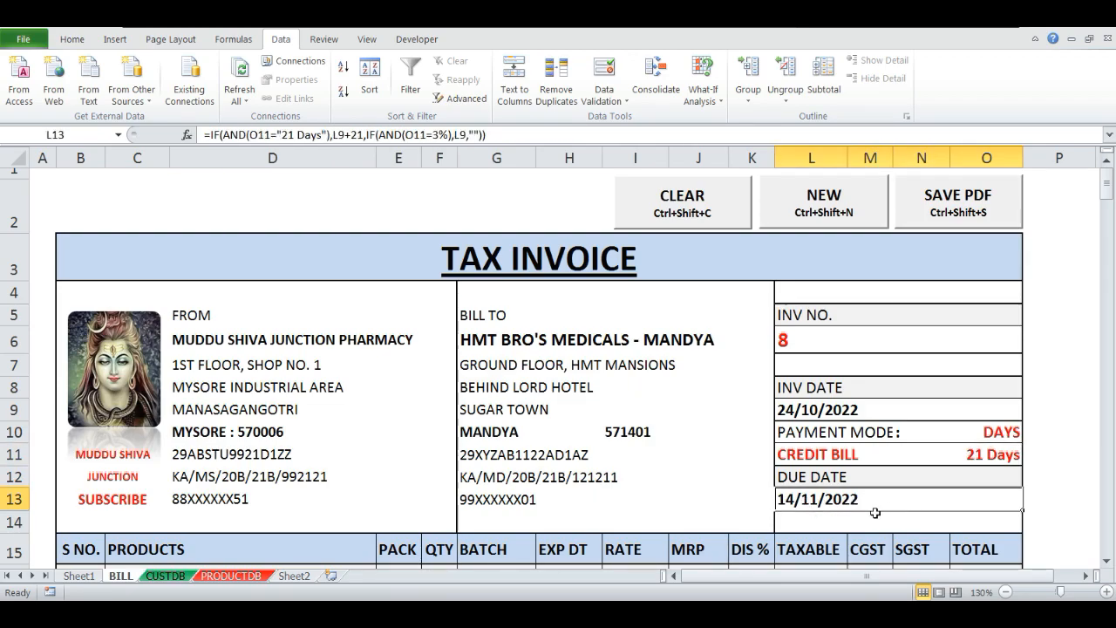
{"action": "left_click", "coordinate": [877, 456]}
{"action": "left_click", "coordinate": [839, 505]}
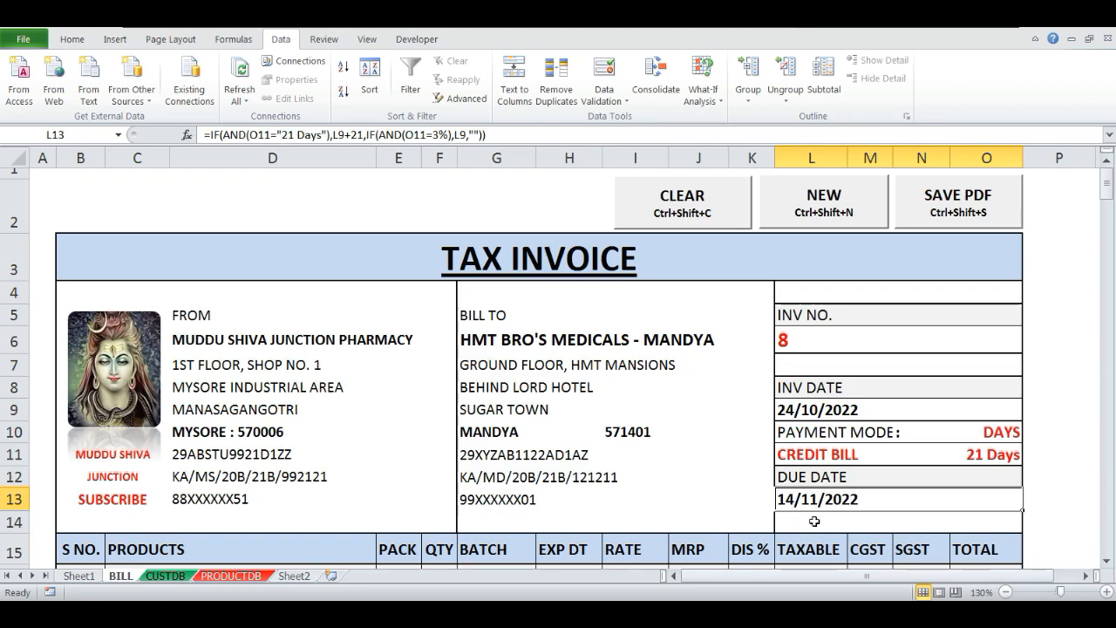
- Review the invoice's empty product table and go through its row 15 headings from S NO. to TOTAL
{"action": "left_click", "coordinate": [814, 521]}
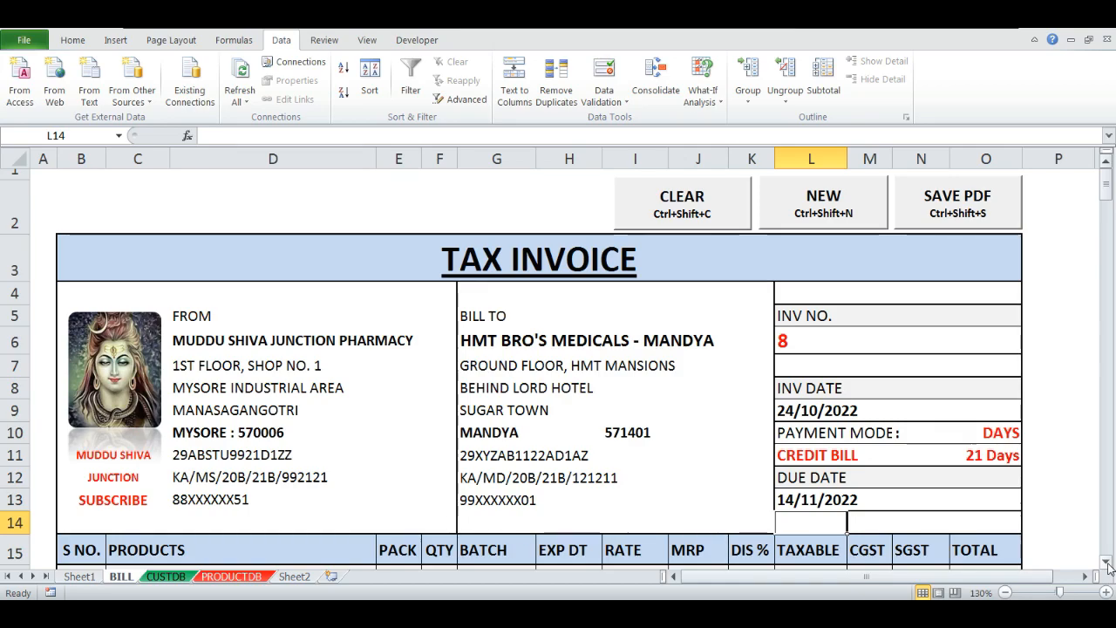
{"action": "scroll", "coordinate": [1108, 565], "scroll_direction": "down", "scroll_amount": 3}
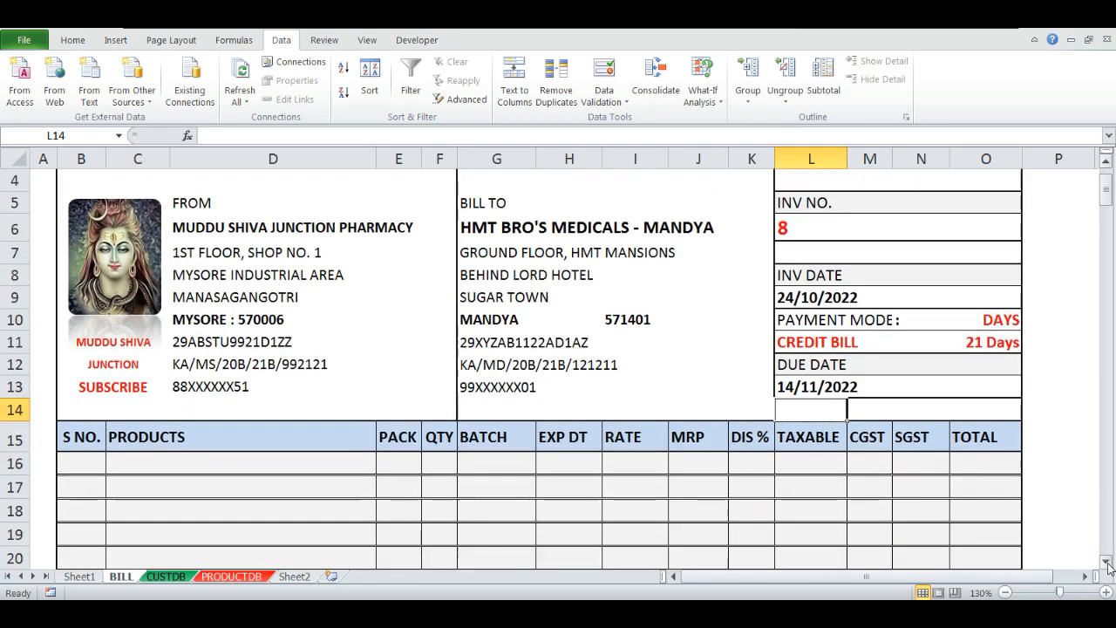
{"action": "left_click", "coordinate": [1108, 565]}
{"action": "left_click", "coordinate": [1108, 565]}
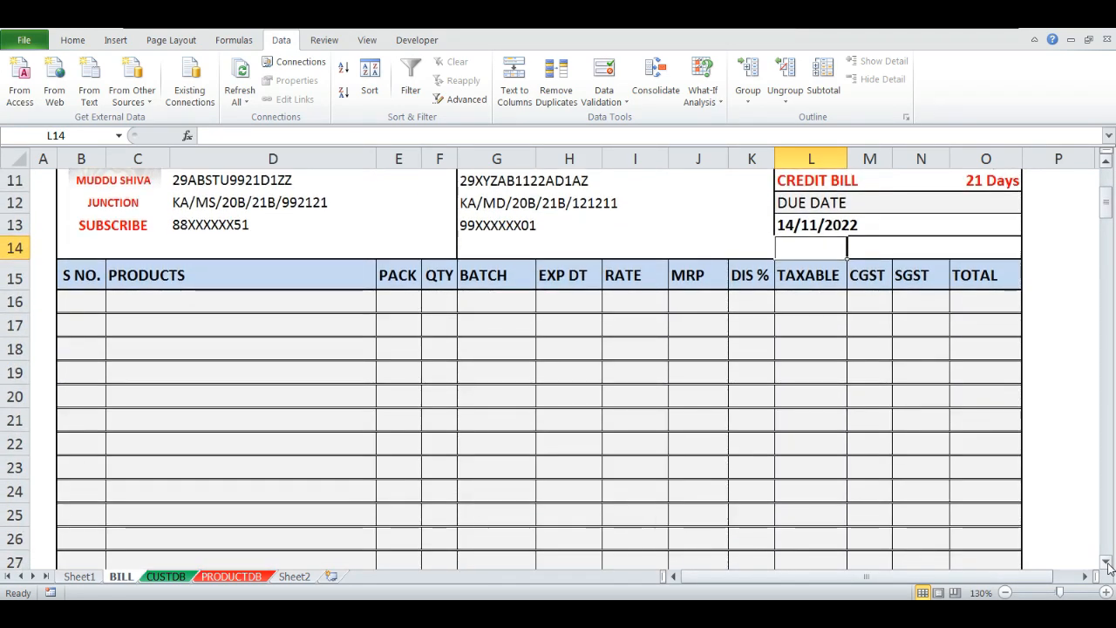
{"action": "left_click", "coordinate": [1106, 163]}
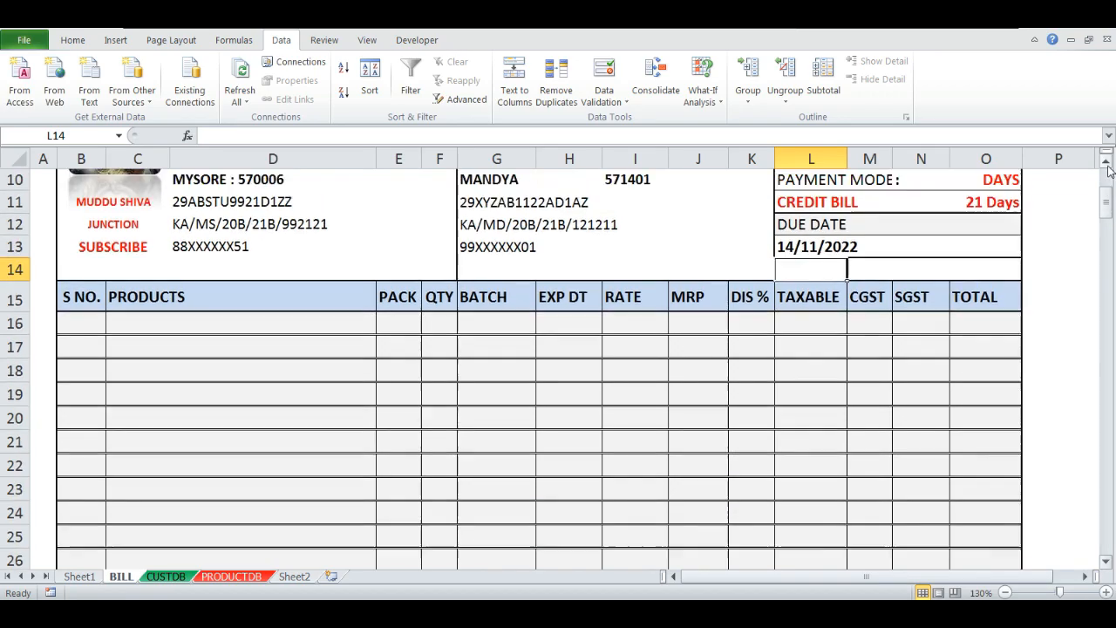
{"action": "left_click", "coordinate": [82, 297]}
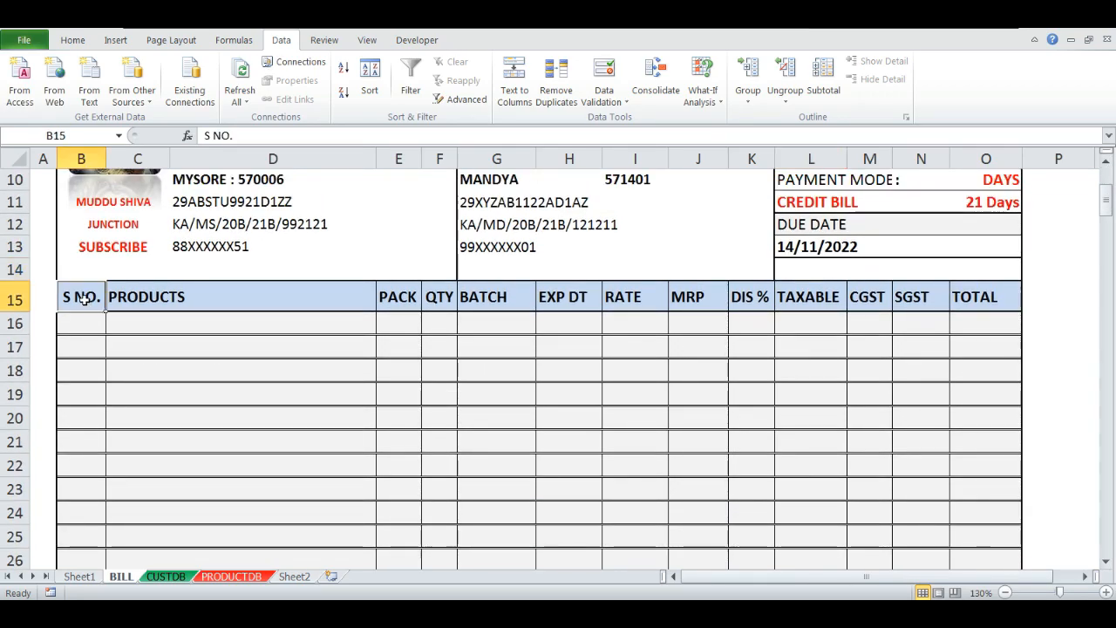
{"action": "left_click", "coordinate": [221, 302]}
{"action": "left_click", "coordinate": [388, 297]}
{"action": "left_click", "coordinate": [439, 298]}
{"action": "left_click", "coordinate": [476, 299]}
{"action": "left_click", "coordinate": [584, 299]}
{"action": "left_click", "coordinate": [650, 303]}
{"action": "left_click", "coordinate": [702, 305]}
{"action": "left_click", "coordinate": [747, 299]}
{"action": "left_click", "coordinate": [800, 299]}
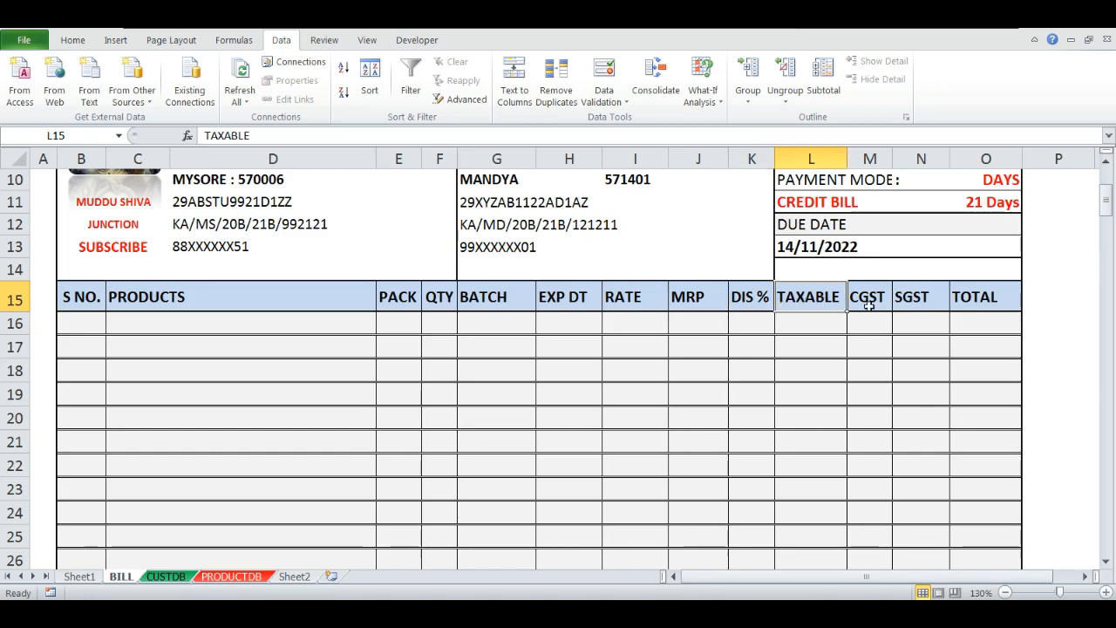
{"action": "left_click", "coordinate": [871, 304]}
{"action": "left_click", "coordinate": [936, 304]}
{"action": "left_click", "coordinate": [995, 303]}
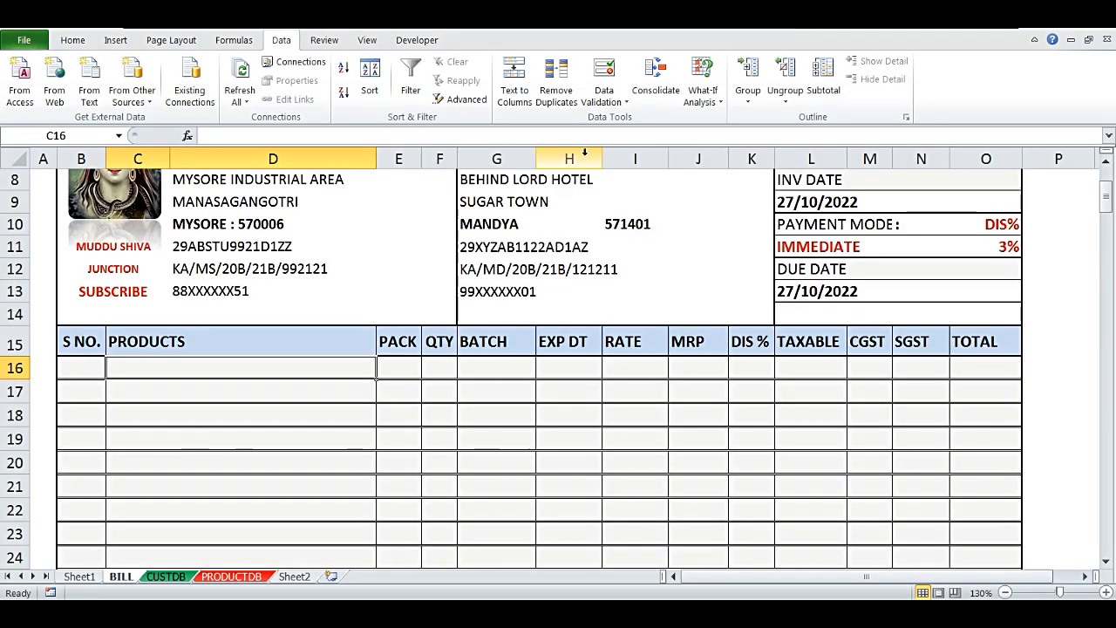
- Add a data validation list to product cell C16 with source =PRODUCTDB!$C$2:$C$16 and check its dropdown
{"action": "left_click", "coordinate": [605, 102]}
{"action": "left_click", "coordinate": [628, 121]}
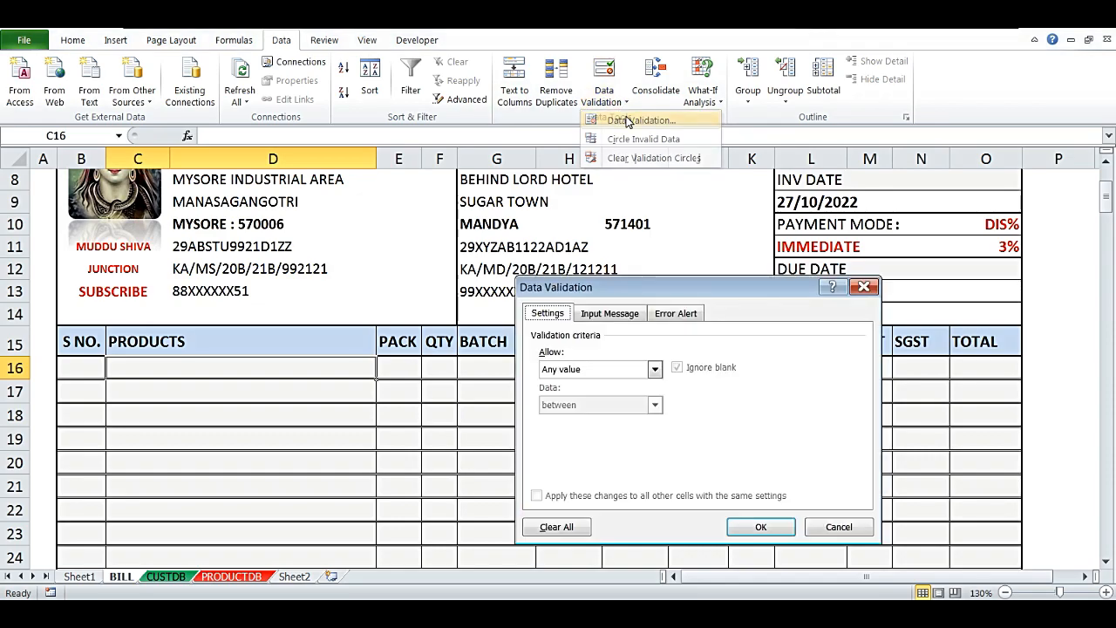
{"action": "left_click", "coordinate": [576, 372]}
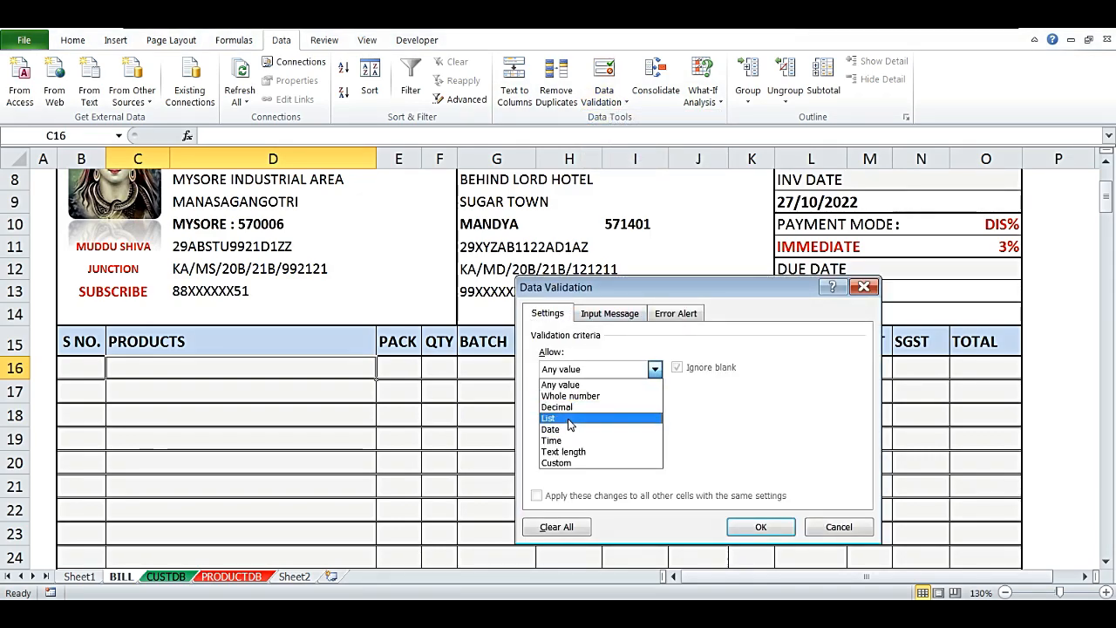
{"action": "left_click", "coordinate": [566, 416]}
{"action": "left_click", "coordinate": [562, 440]}
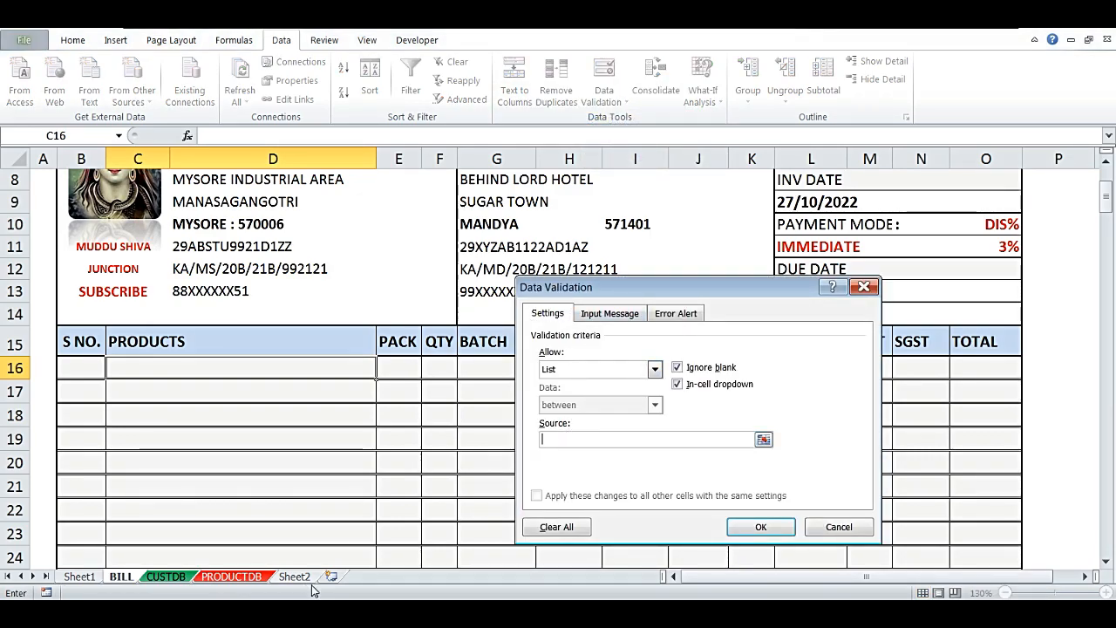
{"action": "left_click", "coordinate": [248, 578]}
{"action": "left_click_drag", "start_coordinate": [189, 190], "coordinate": [190, 424]}
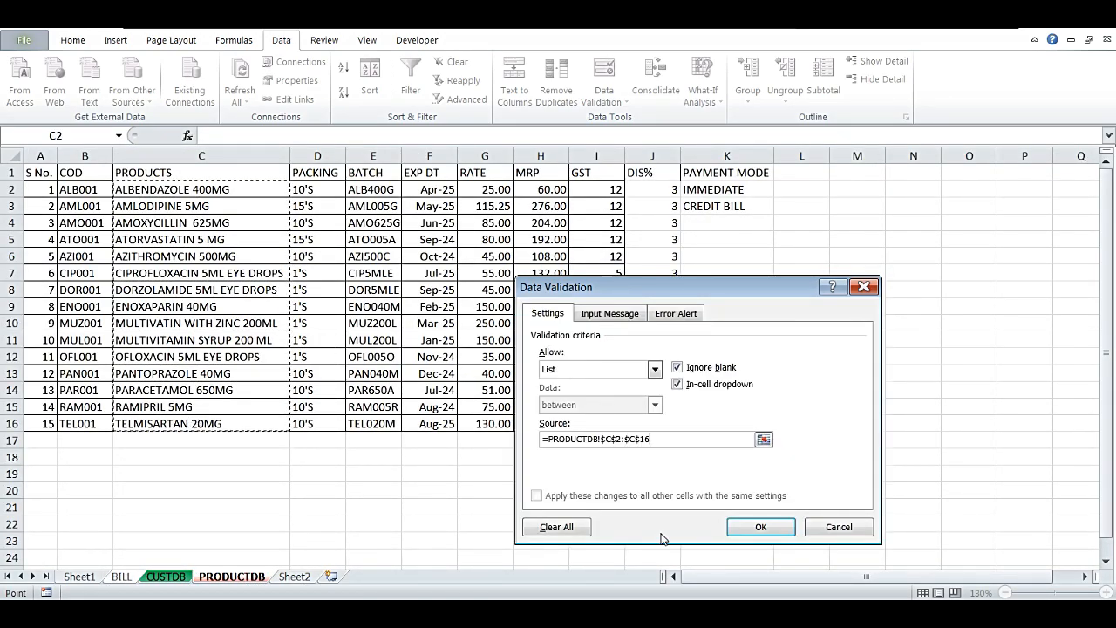
{"action": "left_click", "coordinate": [759, 527]}
{"action": "left_click", "coordinate": [381, 370]}
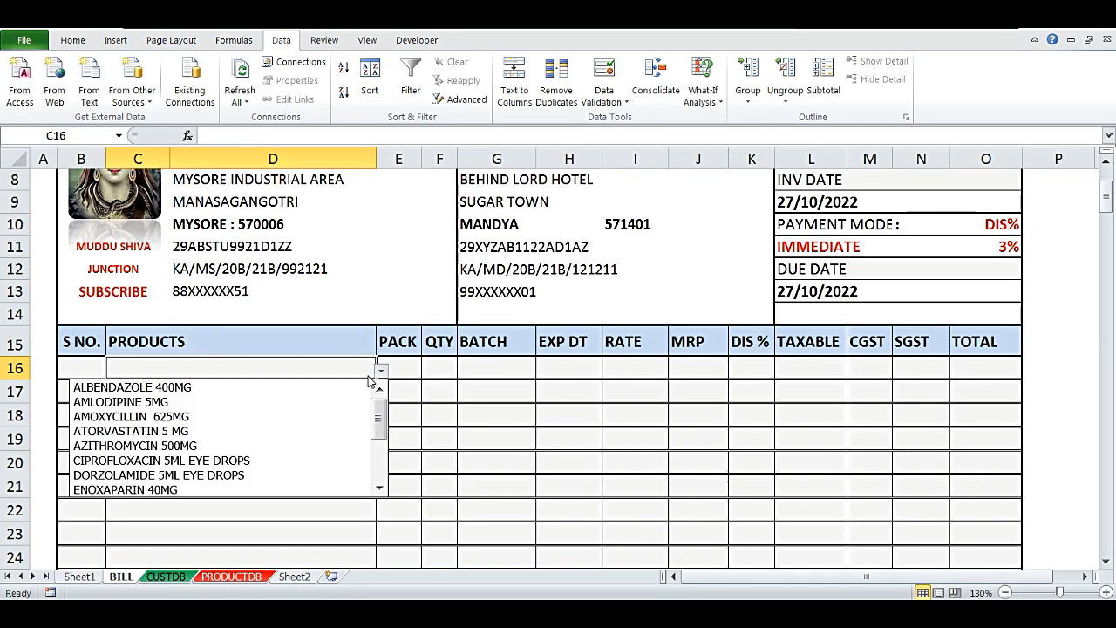
{"action": "left_click", "coordinate": [224, 371]}
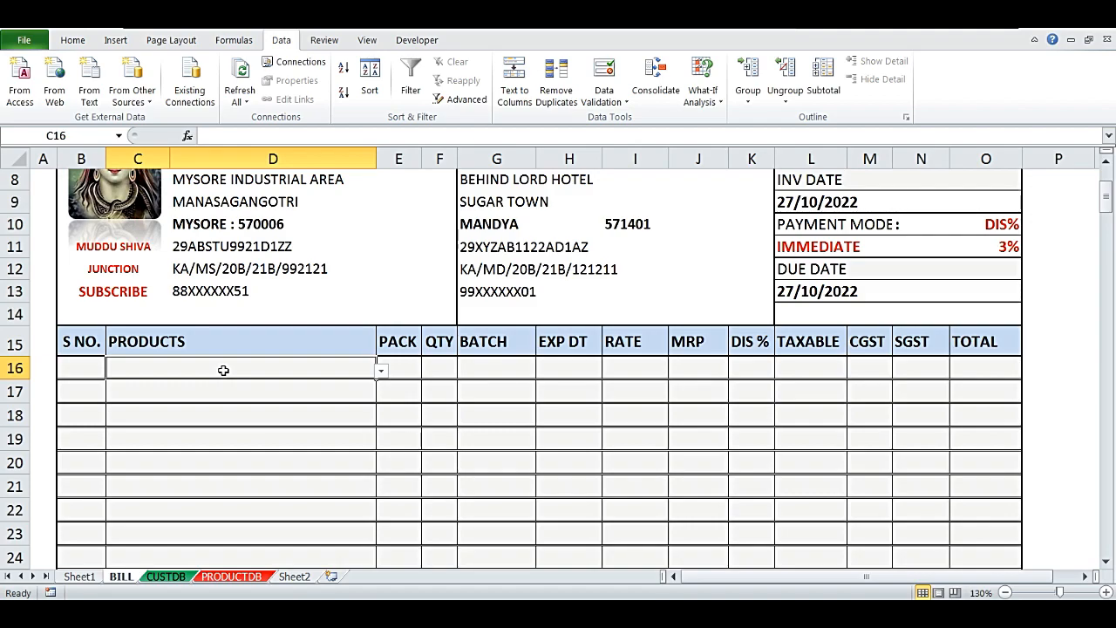
- Enter the serial number formula =IF(C16<>"",ROW(A1),"") in B16
{"action": "key", "text": "Left"}
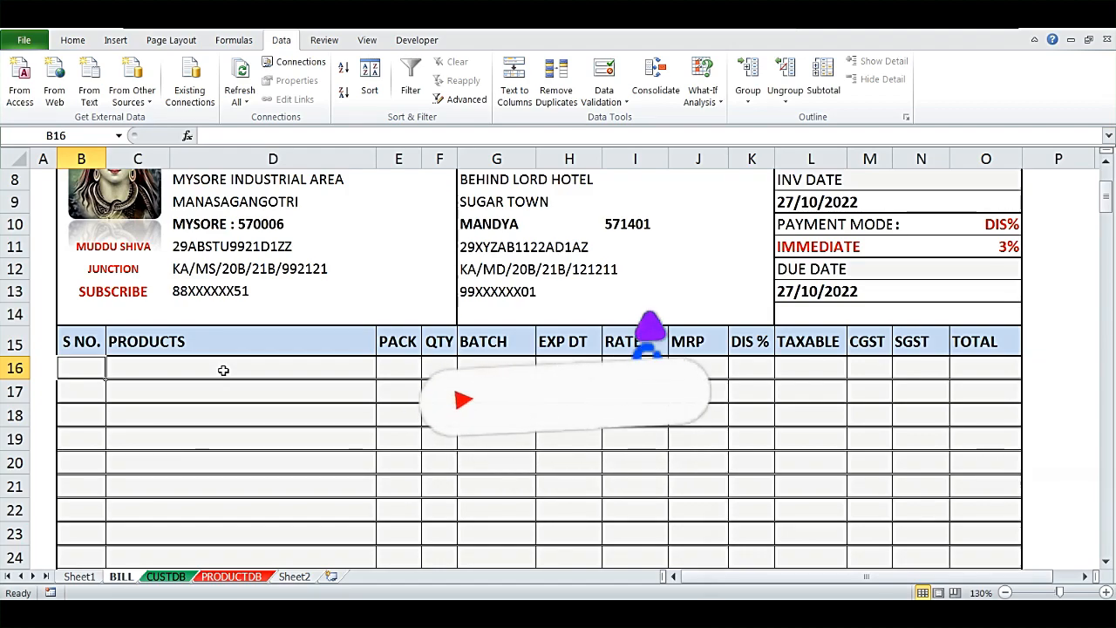
{"action": "type", "text": "=IF("}
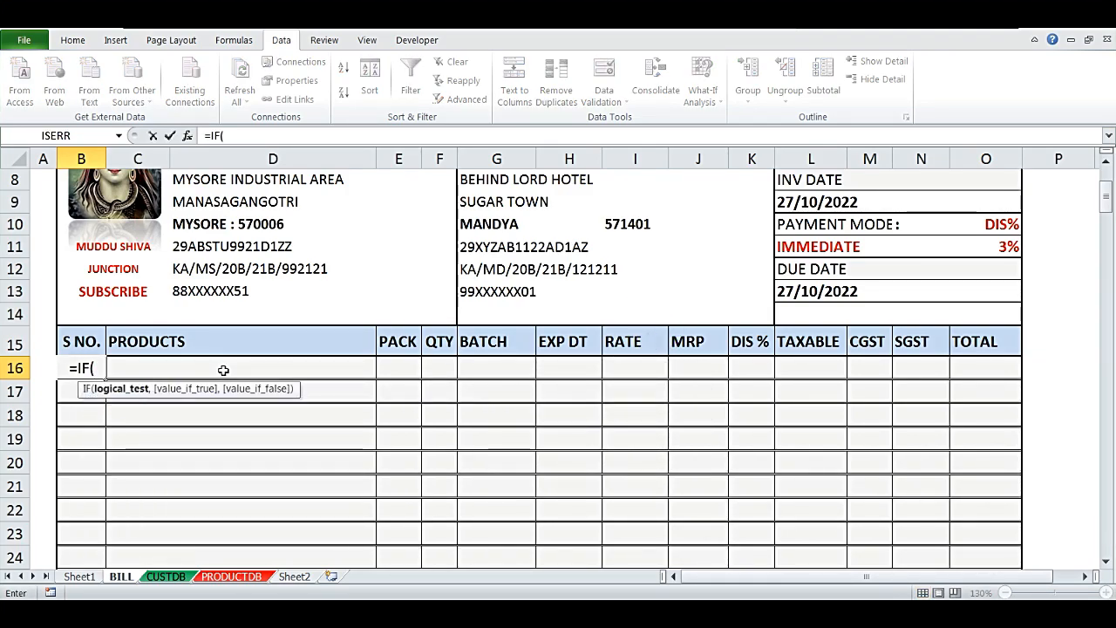
{"action": "left_click", "coordinate": [224, 370]}
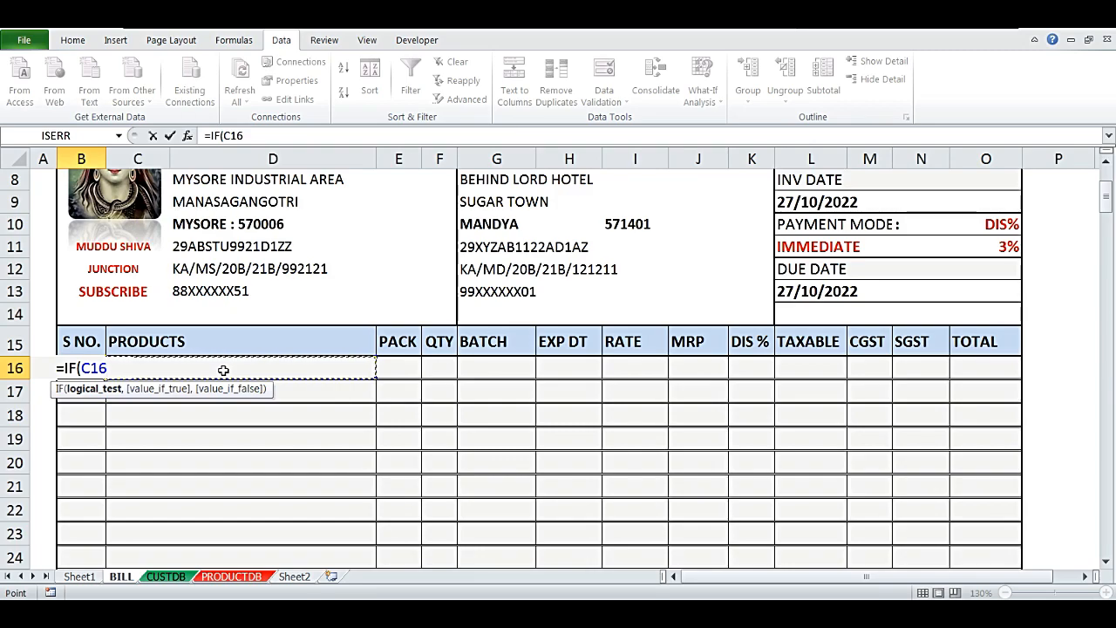
{"action": "type", "text": "<>"}
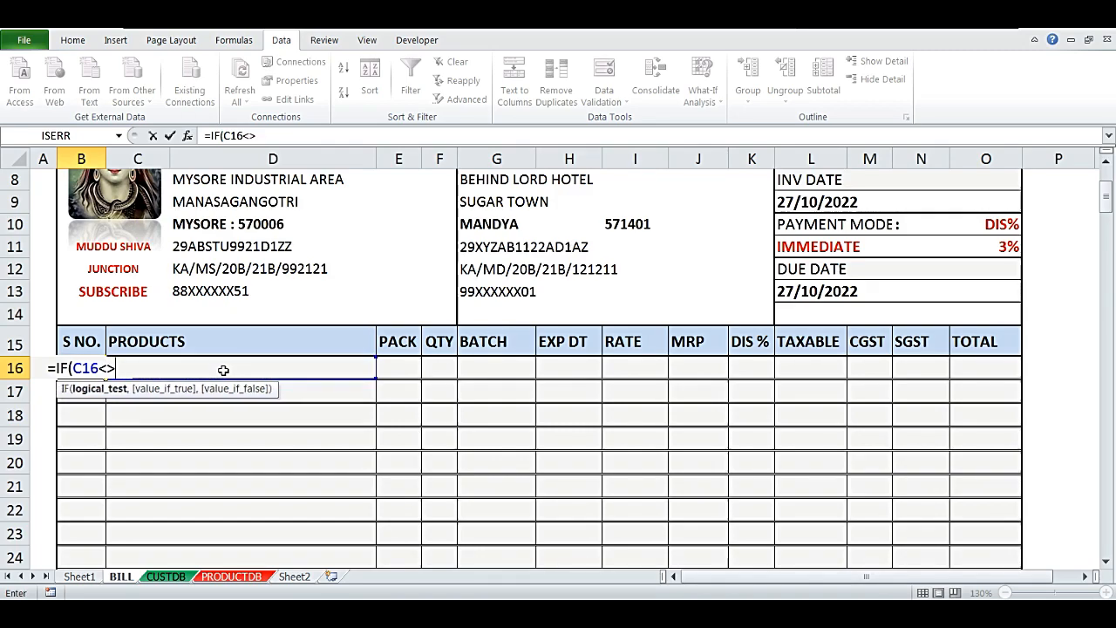
{"action": "type", "text": "\"\""}
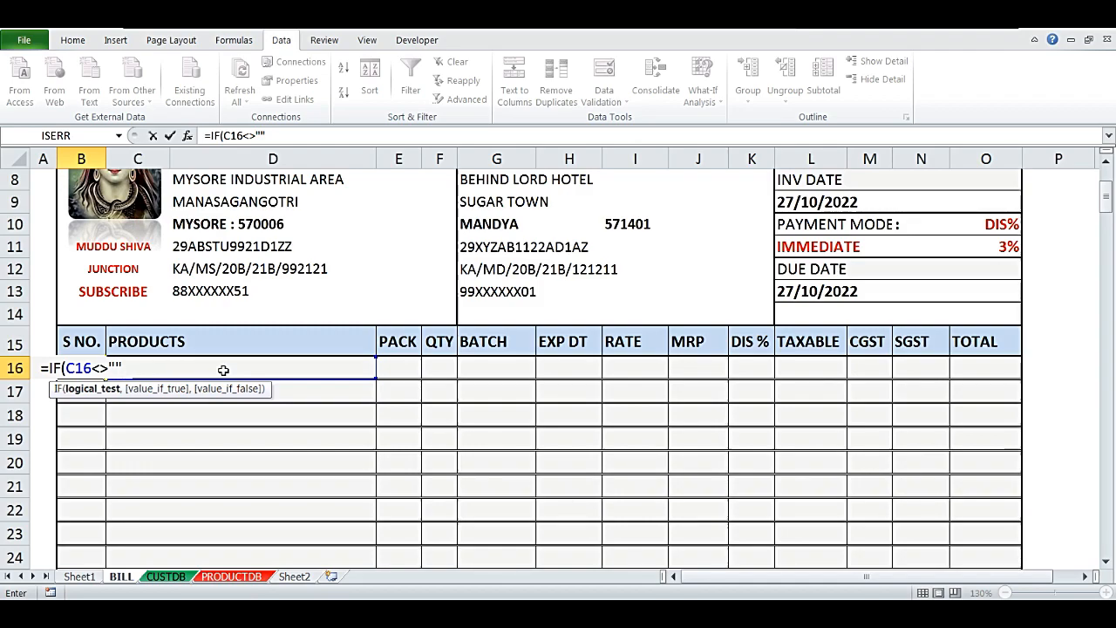
{"action": "type", "text": ","}
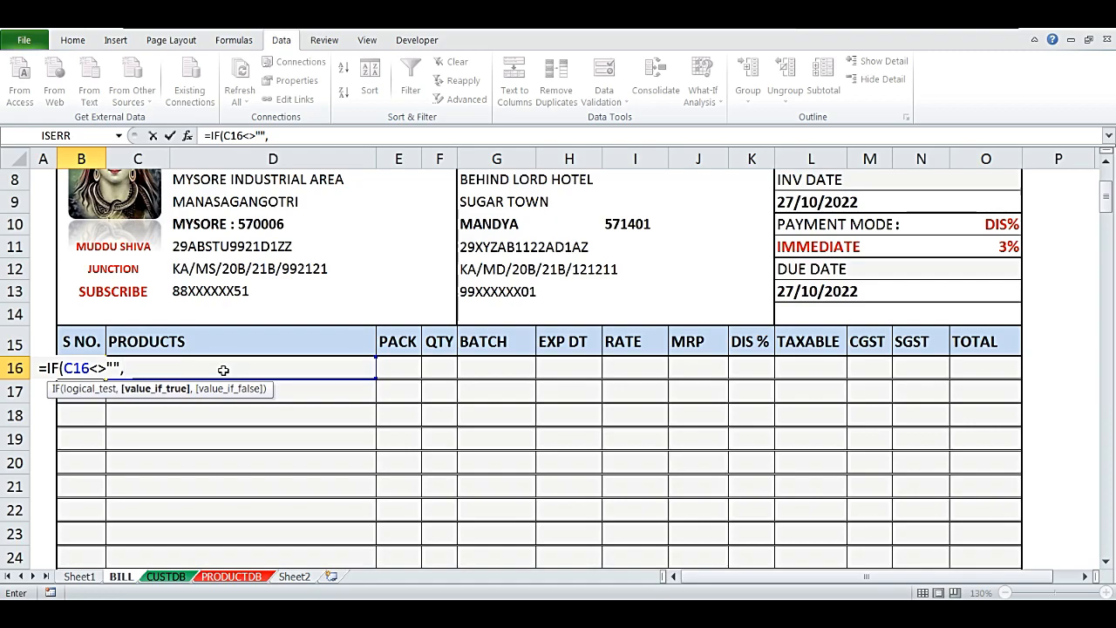
{"action": "type", "text": "ROW"}
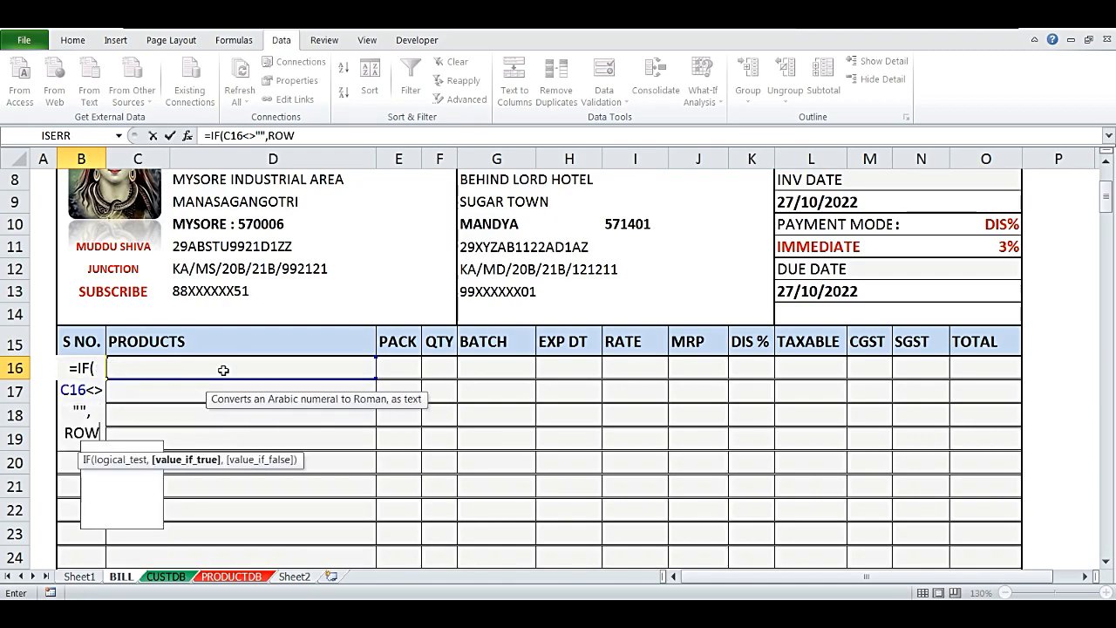
{"action": "type", "text": "("}
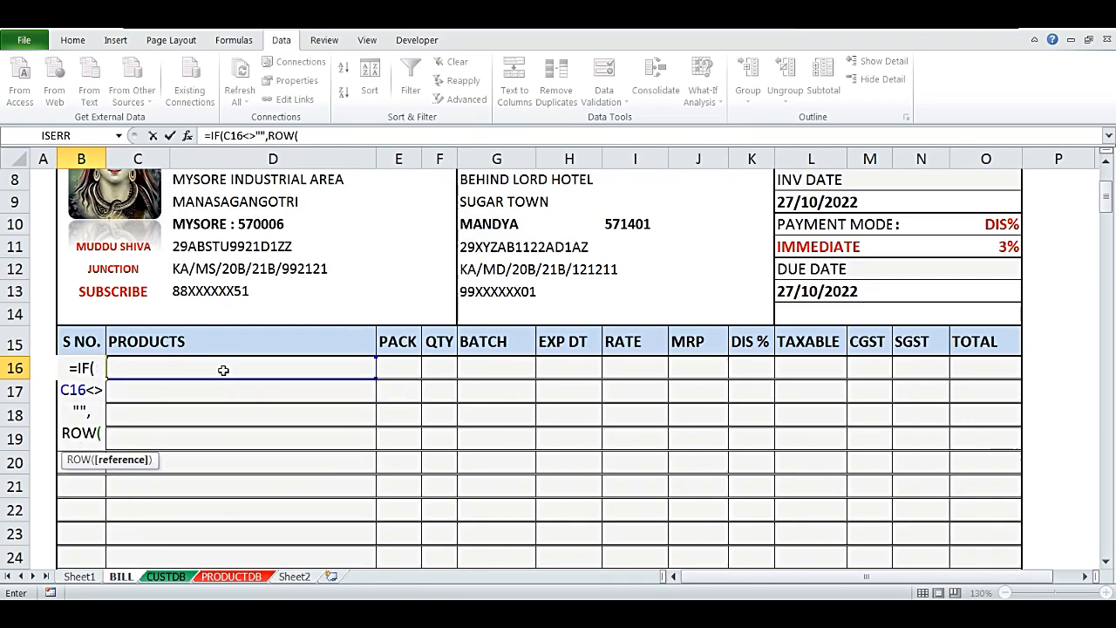
{"action": "type", "text": "A1"}
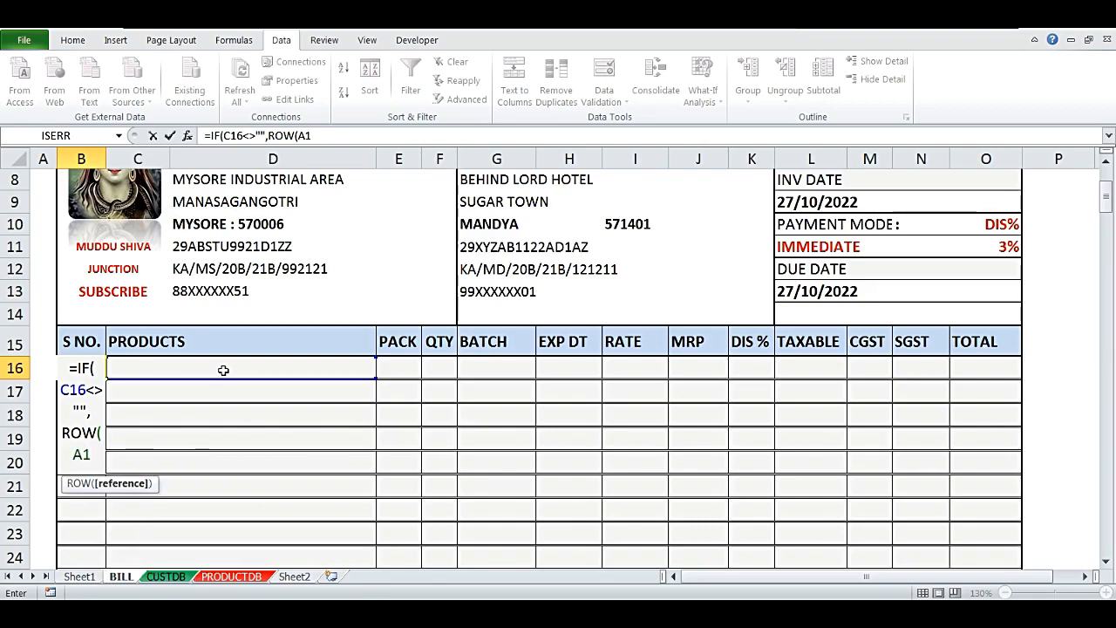
{"action": "type", "text": "),\"\")"}
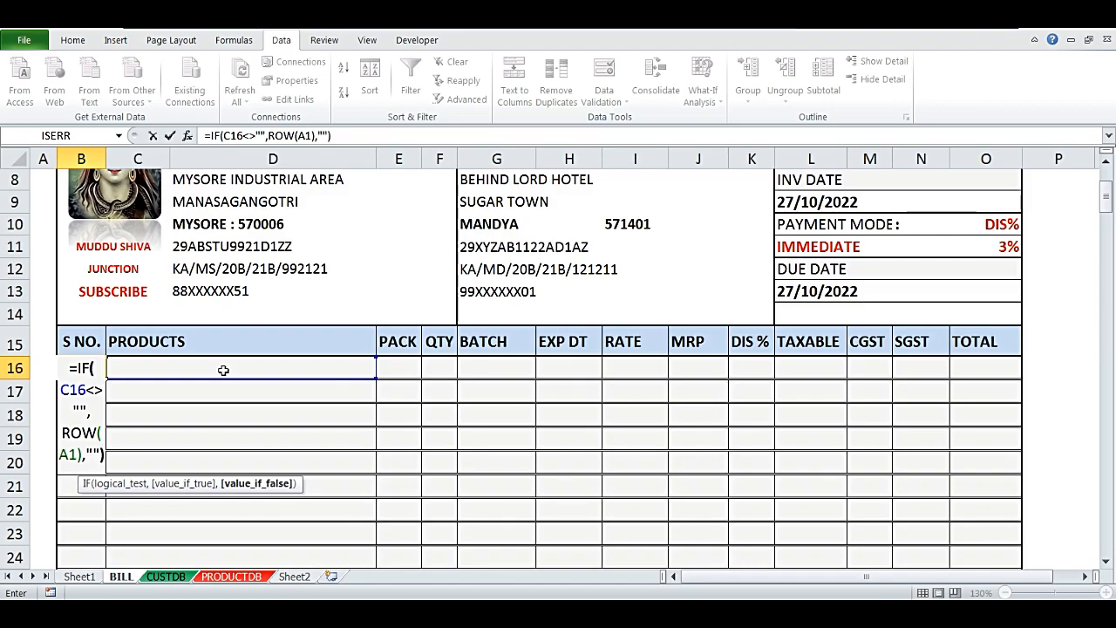
{"action": "key", "text": "Return"}
- Check the product dropdown in C16, and examine the C16<>"" test and ROW(A1) result in the B16 formula
{"action": "left_click", "coordinate": [224, 370]}
{"action": "key", "text": "alt+Down"}
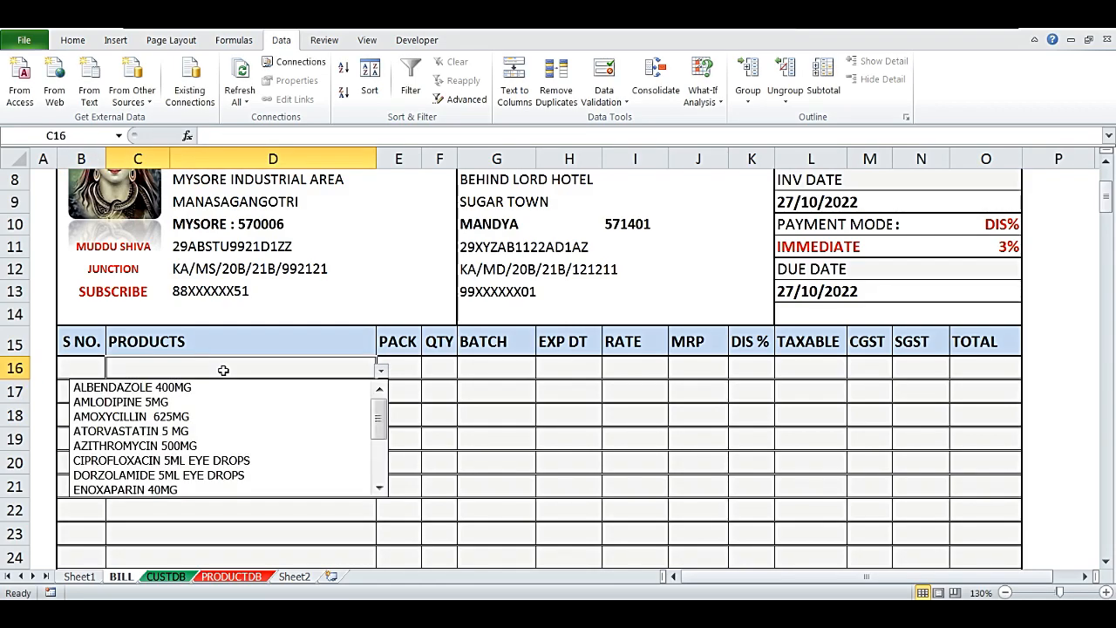
{"action": "key", "text": "Escape"}
{"action": "key", "text": "Left"}
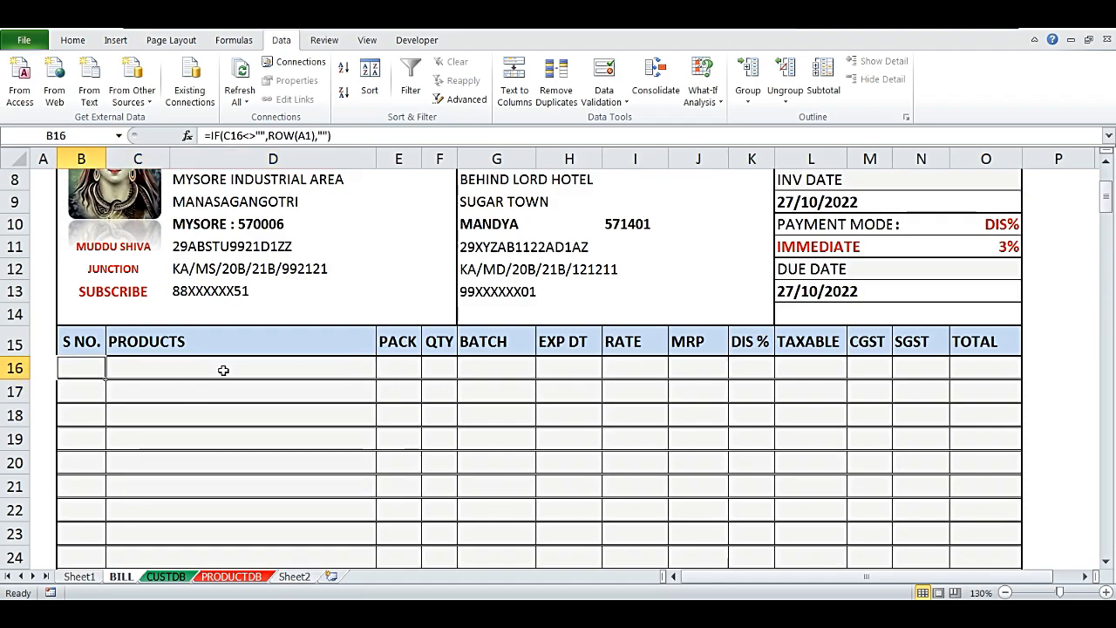
{"action": "key", "text": "F2"}
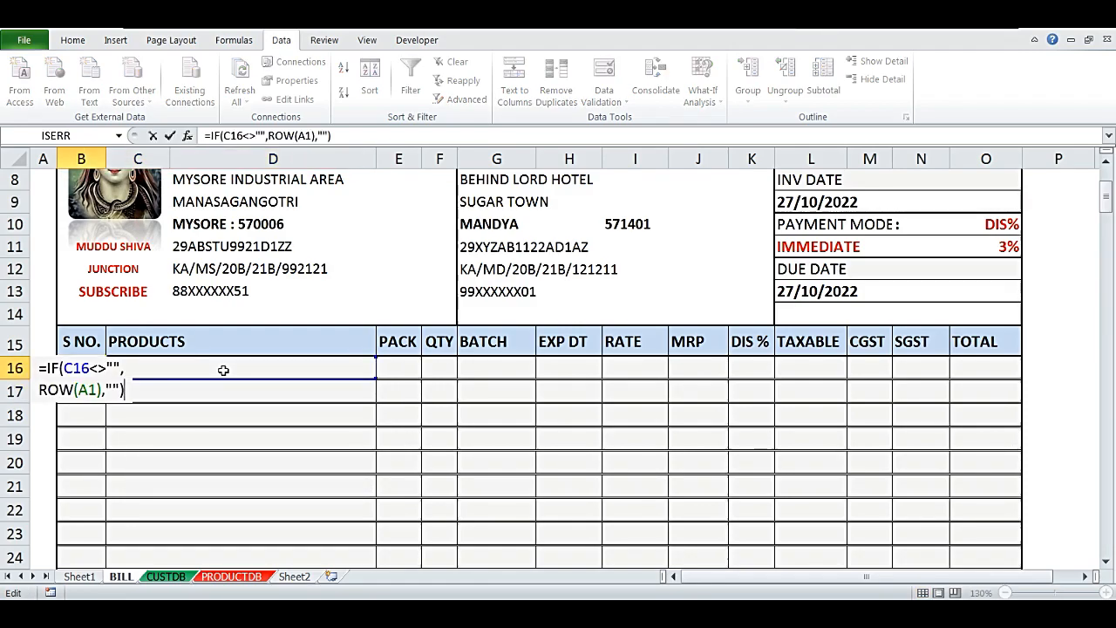
{"action": "left_click_drag", "start_coordinate": [38, 368], "coordinate": [122, 368]}
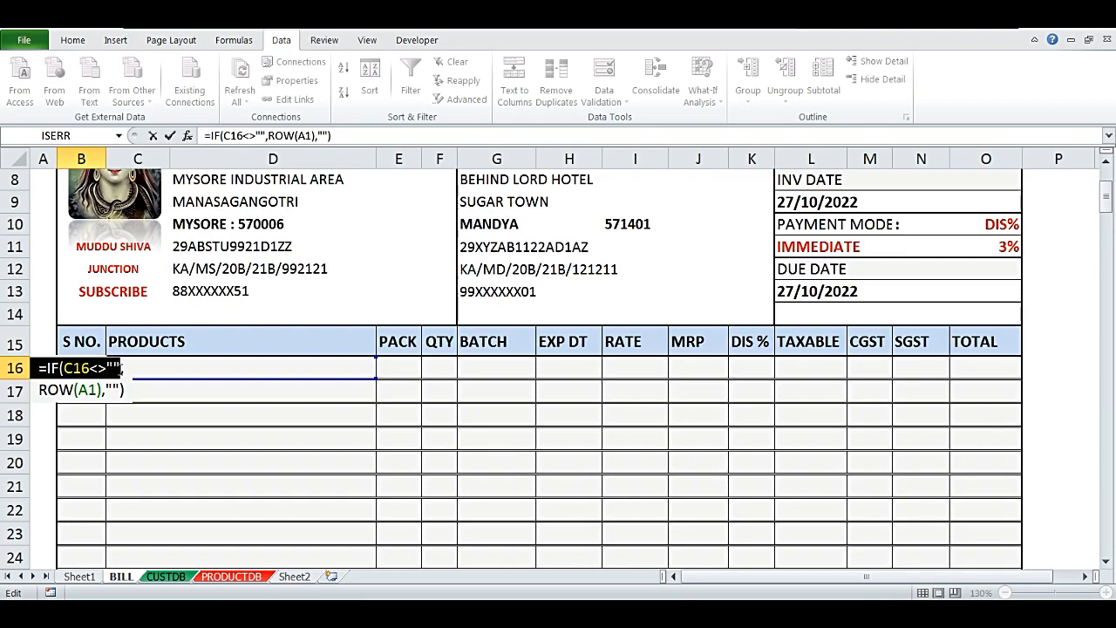
{"action": "left_click_drag", "start_coordinate": [121, 369], "coordinate": [88, 390]}
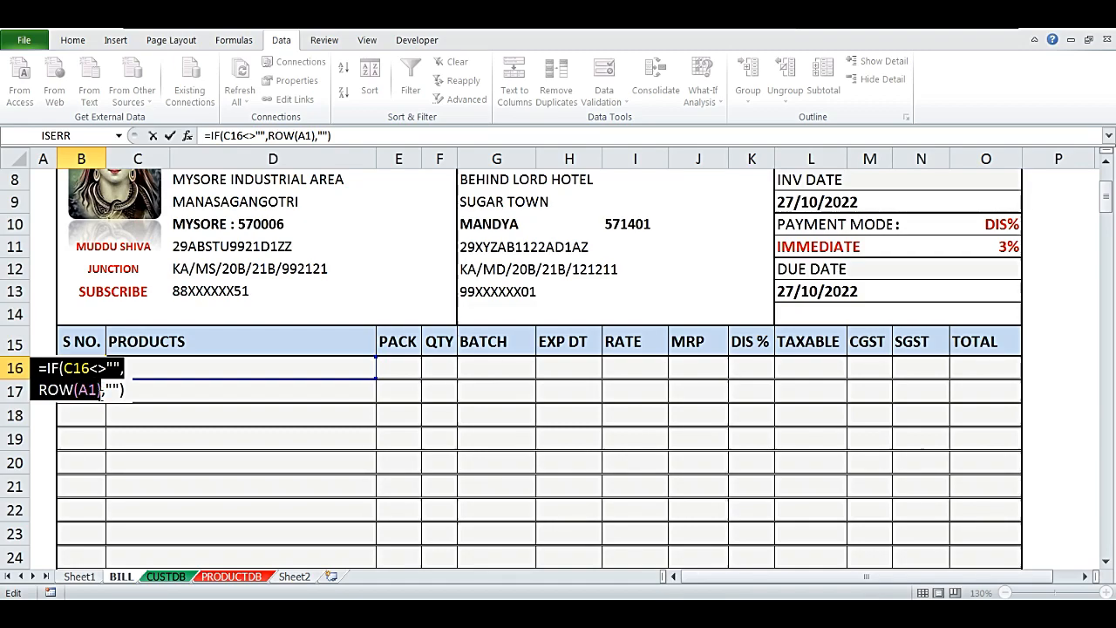
{"action": "key", "text": "Escape"}
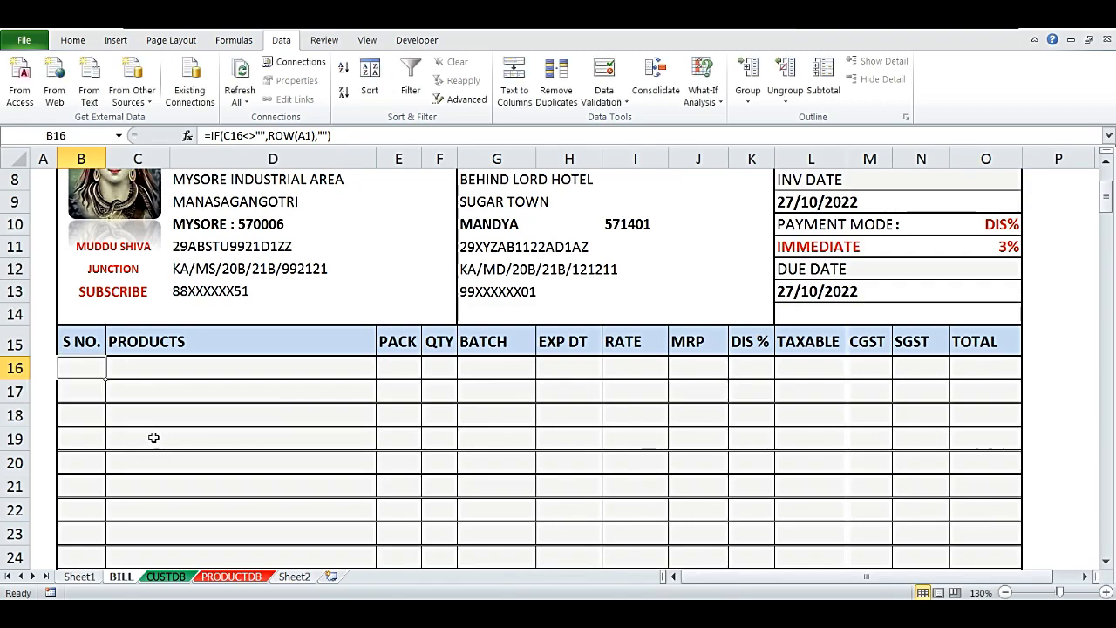
- Examine cells A1, A2 and A3 and their references to see which row numbers ROW would return
{"action": "scroll", "coordinate": [114, 349], "scroll_direction": "up", "scroll_amount": 3}
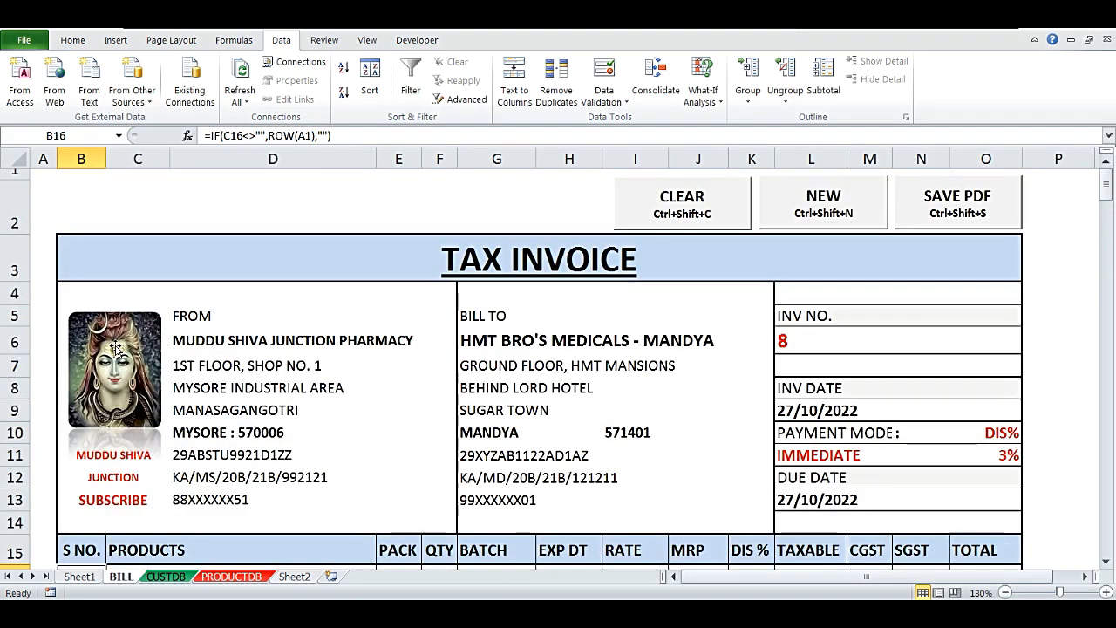
{"action": "left_click", "coordinate": [38, 196]}
{"action": "left_click", "coordinate": [38, 174]}
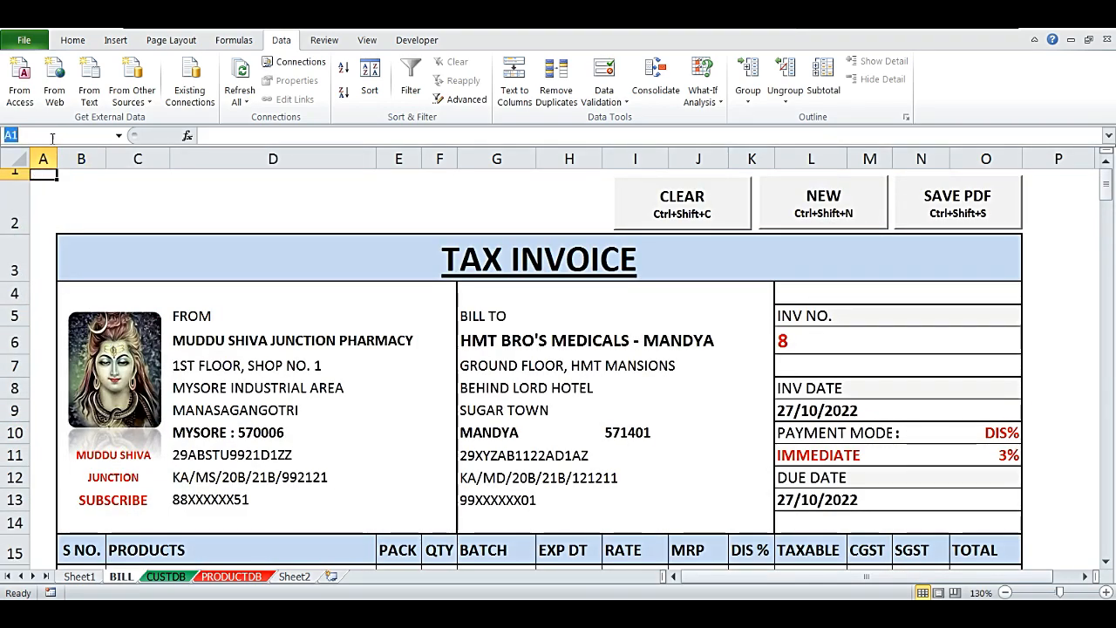
{"action": "left_click", "coordinate": [46, 192]}
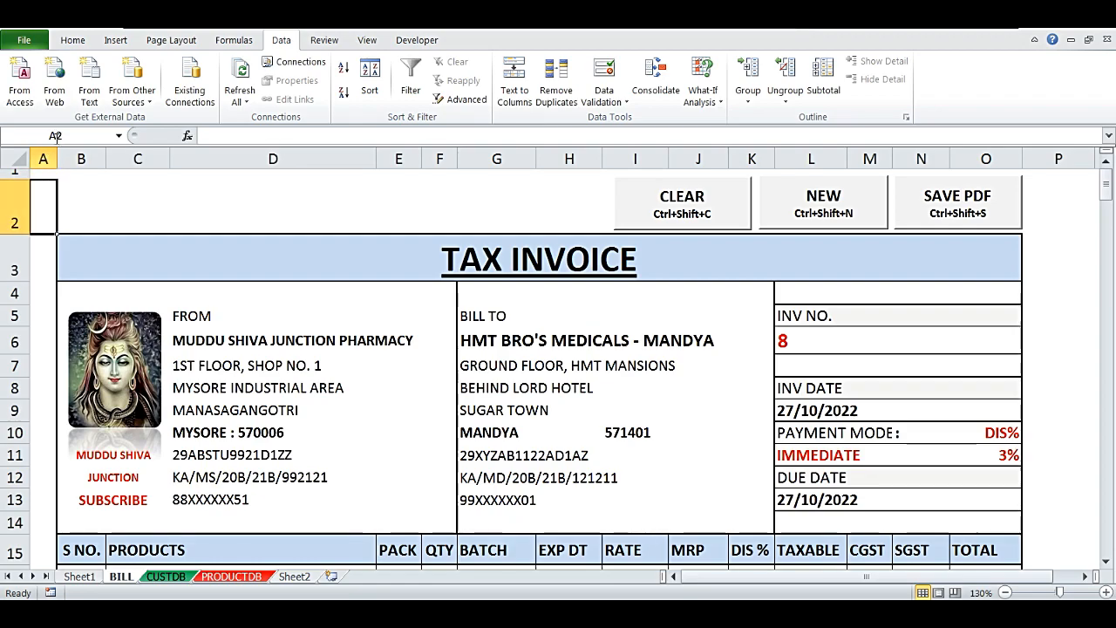
{"action": "left_click", "coordinate": [41, 256]}
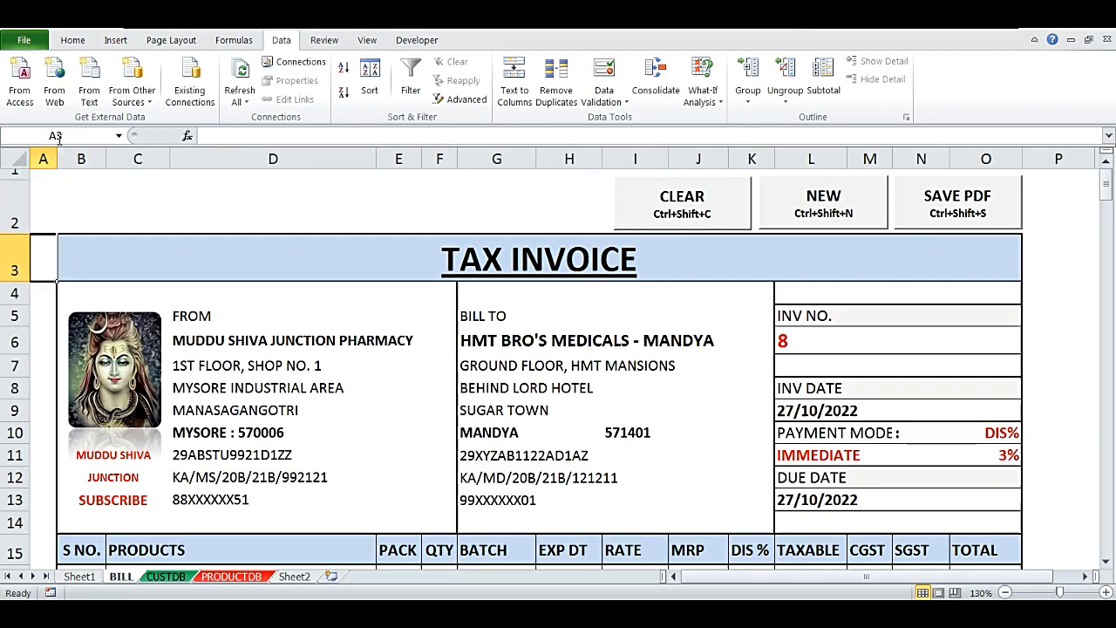
- Examine the serial number formula in B16, including its ROW(A1) result and its empty-text result for a blank product
{"action": "scroll", "coordinate": [115, 321], "scroll_direction": "down", "scroll_amount": 4}
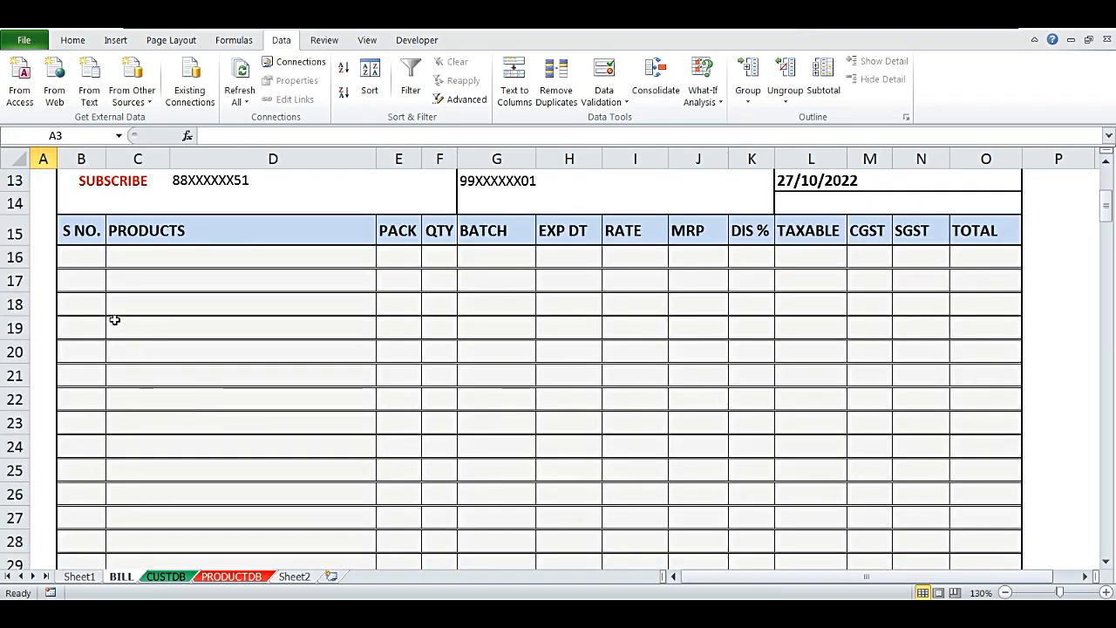
{"action": "scroll", "coordinate": [115, 321], "scroll_direction": "up", "scroll_amount": 1}
{"action": "left_click", "coordinate": [89, 325]}
{"action": "key", "text": "F2"}
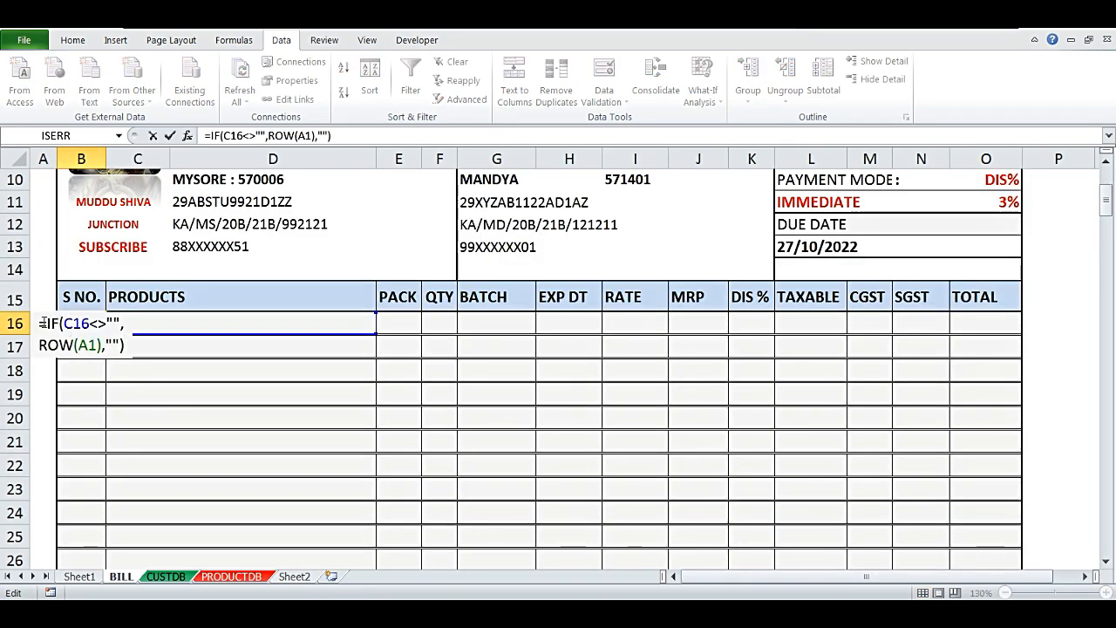
{"action": "left_click_drag", "start_coordinate": [38, 324], "coordinate": [104, 348]}
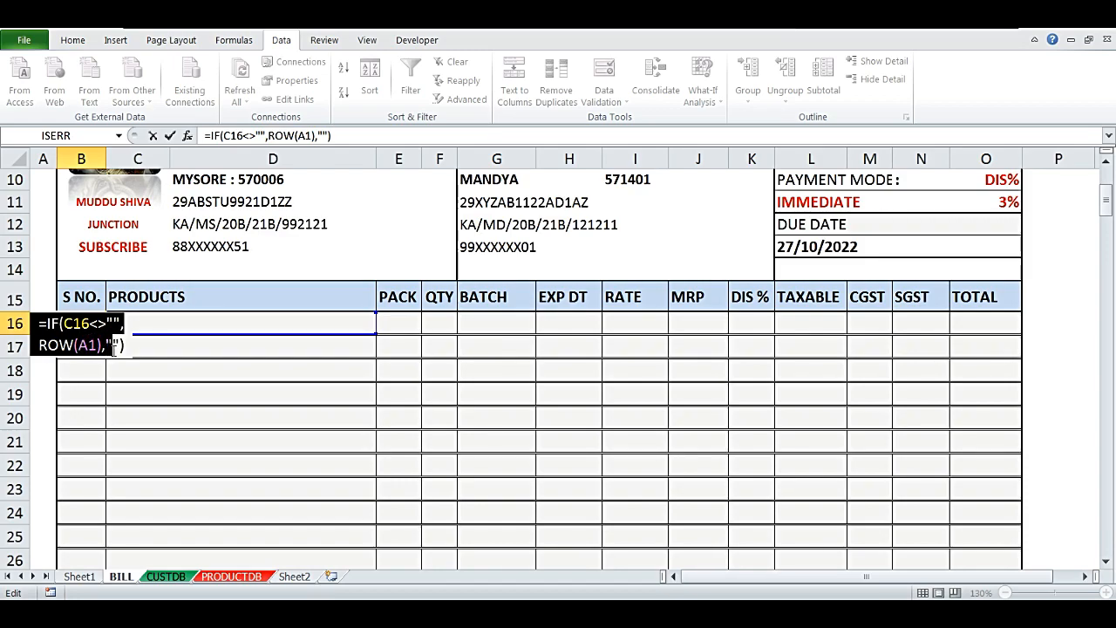
{"action": "left_click_drag", "start_coordinate": [117, 350], "coordinate": [126, 351]}
{"action": "key", "text": "F9"}
{"action": "key", "text": "Escape"}
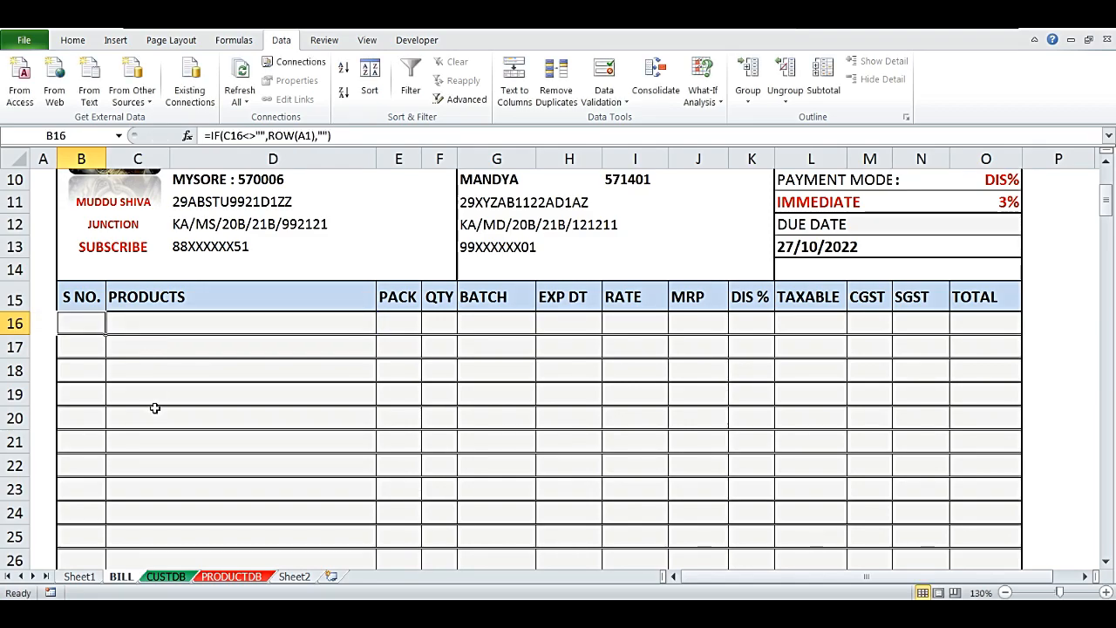
- Choose CIPROFLOXACIN 5ML EYE DROPS from the product dropdown in C16
{"action": "key", "text": "Right"}
{"action": "key", "text": "alt+Down"}
{"action": "key", "text": "Up"}
{"action": "key", "text": "Up"}
{"action": "key", "text": "Up"}
{"action": "key", "text": "Up"}
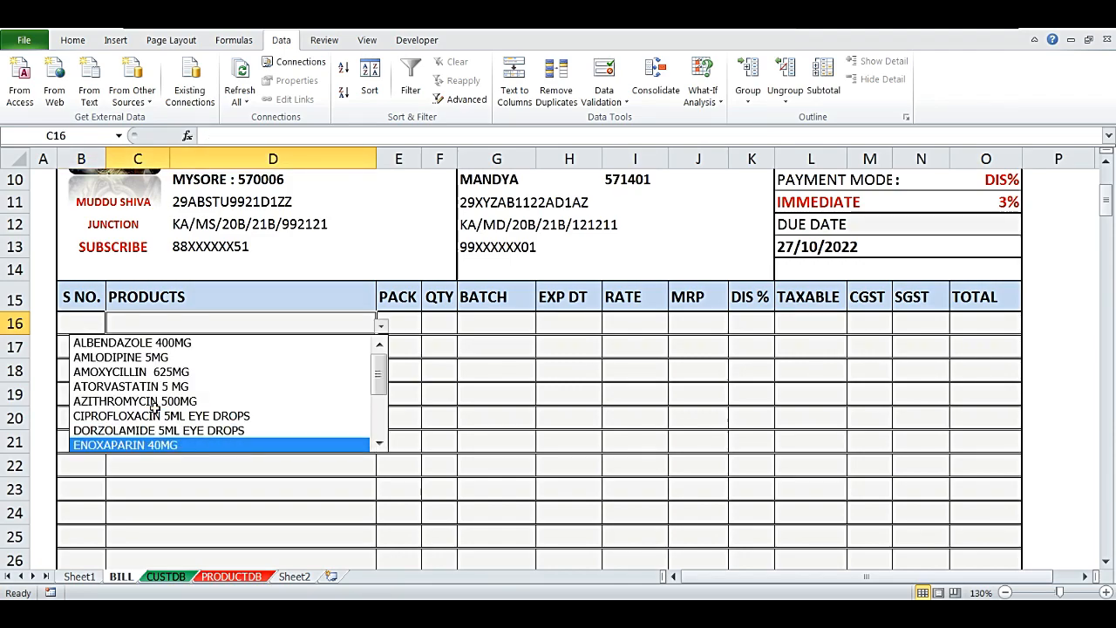
{"action": "key", "text": "Return"}
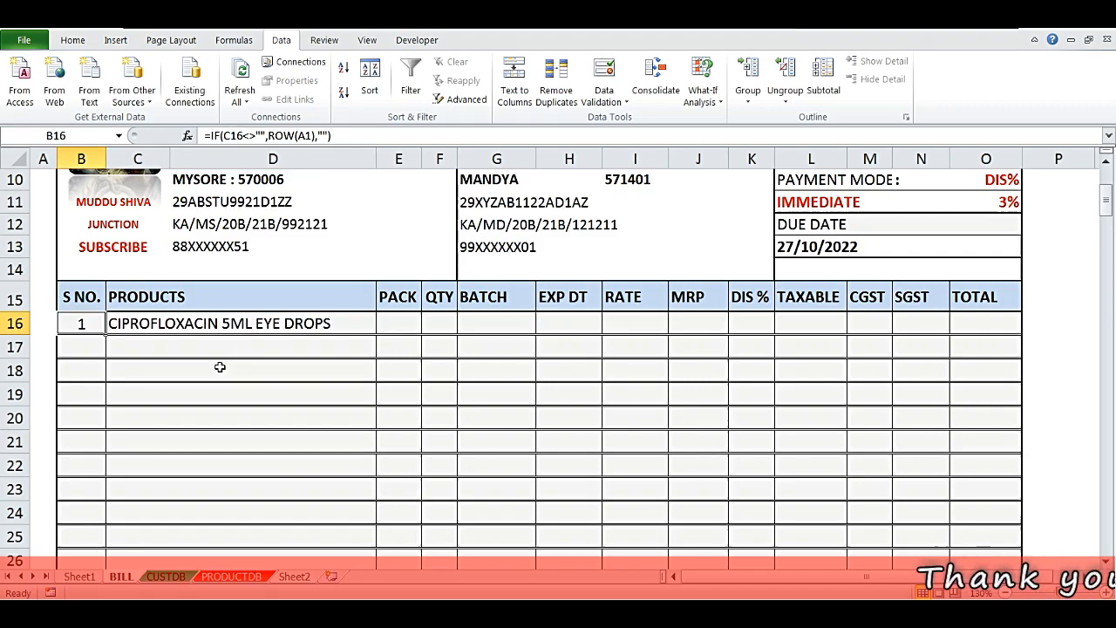
- Enter the pack lookup formula =VLOOKUP(C16,PRODUCTDB!C:D,2,0) in E16
{"action": "key", "text": "Right"}
{"action": "key", "text": "Right"}
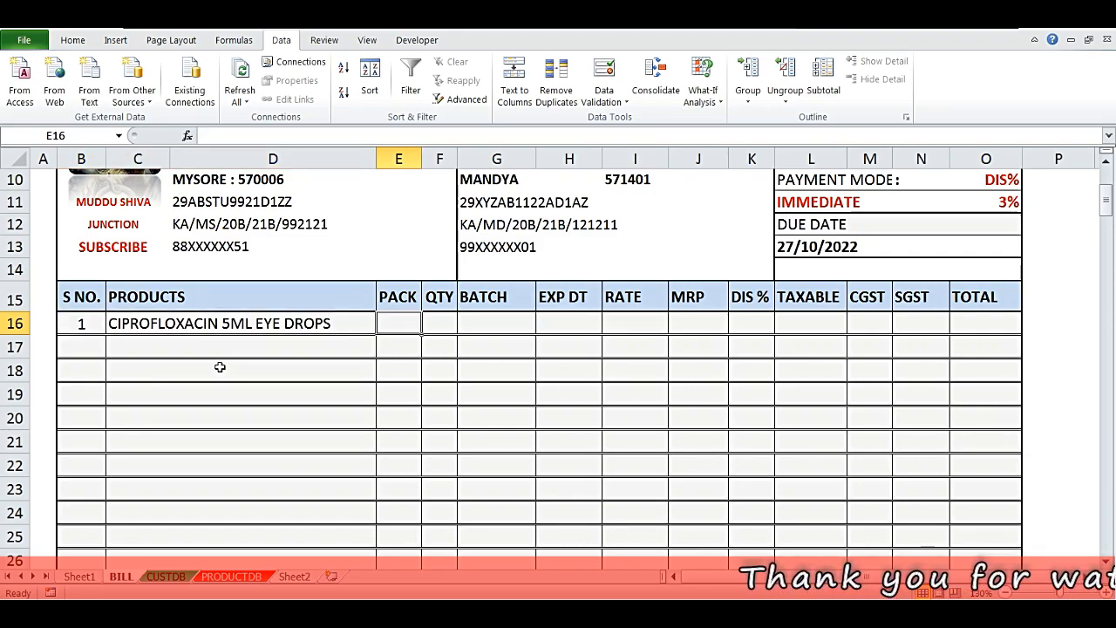
{"action": "type", "text": "=VLOOKUP("}
{"action": "key", "text": "Left"}
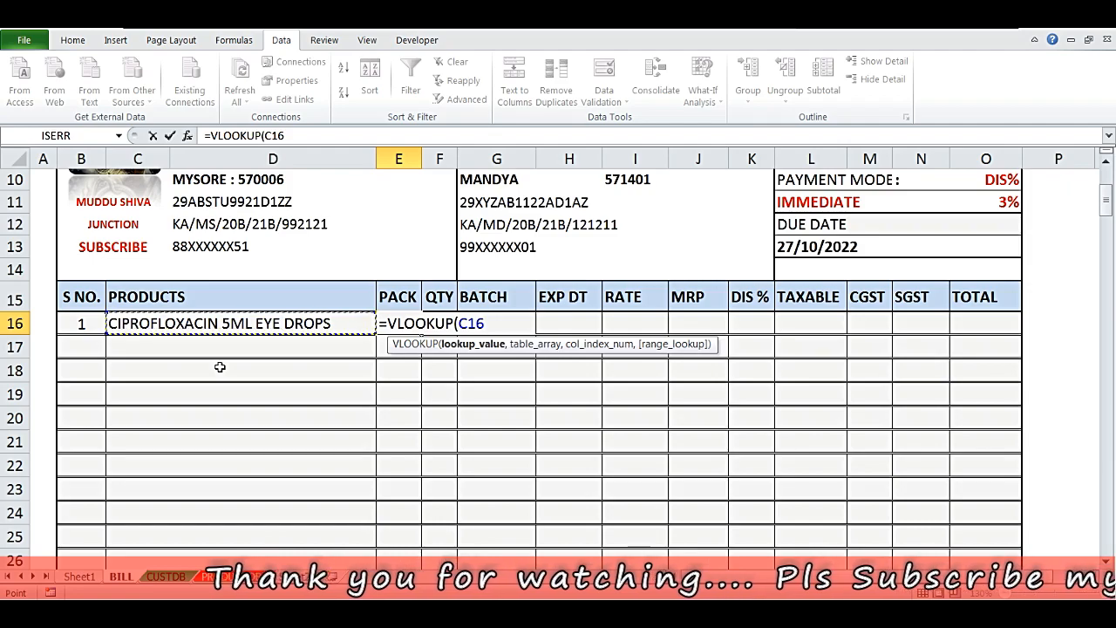
{"action": "type", "text": ","}
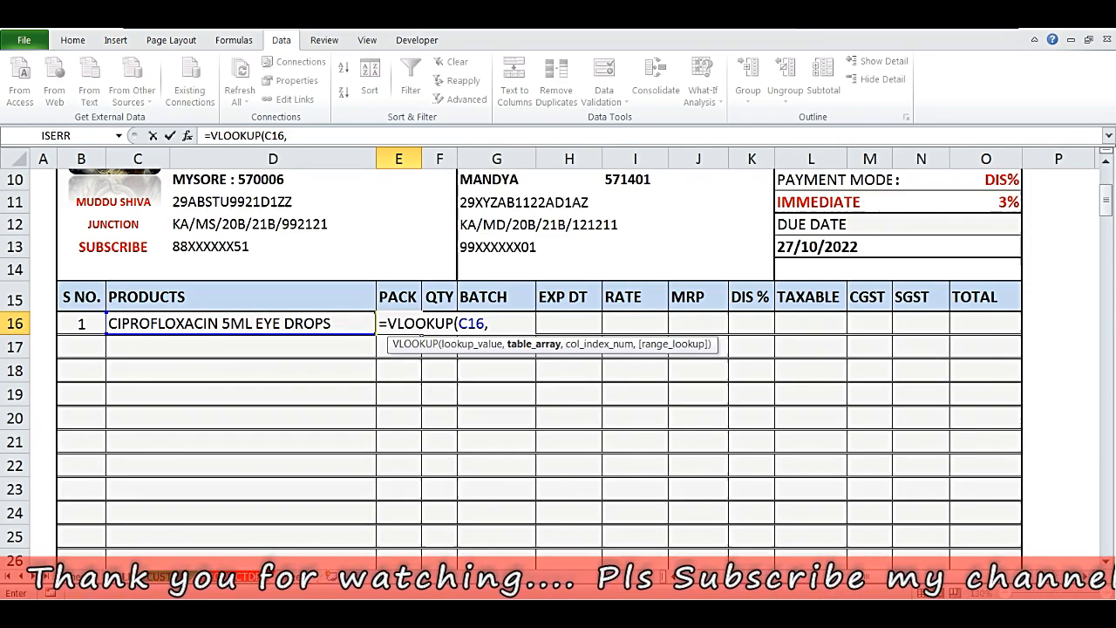
{"action": "left_click", "coordinate": [226, 576]}
{"action": "left_click_drag", "start_coordinate": [200, 156], "coordinate": [315, 155]}
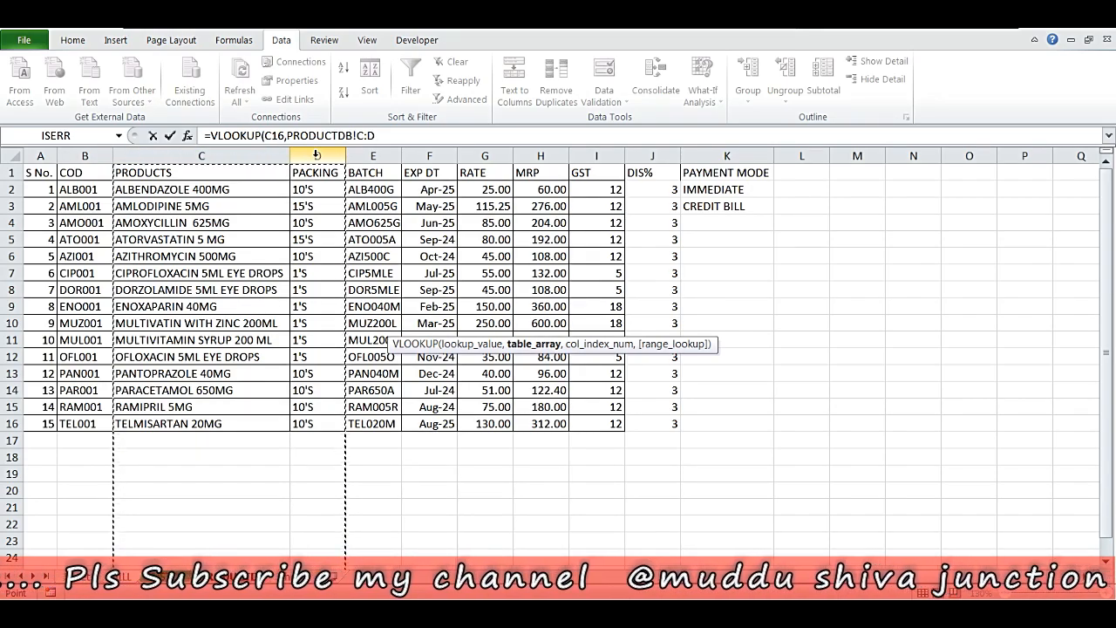
{"action": "type", "text": ",2,"}
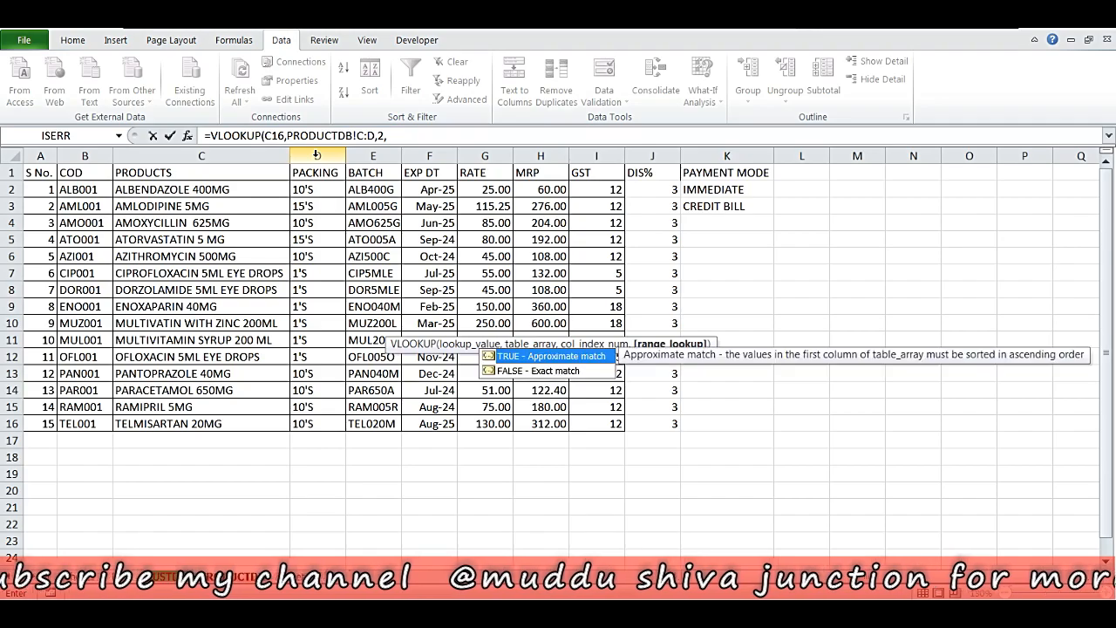
{"action": "type", "text": "0)"}
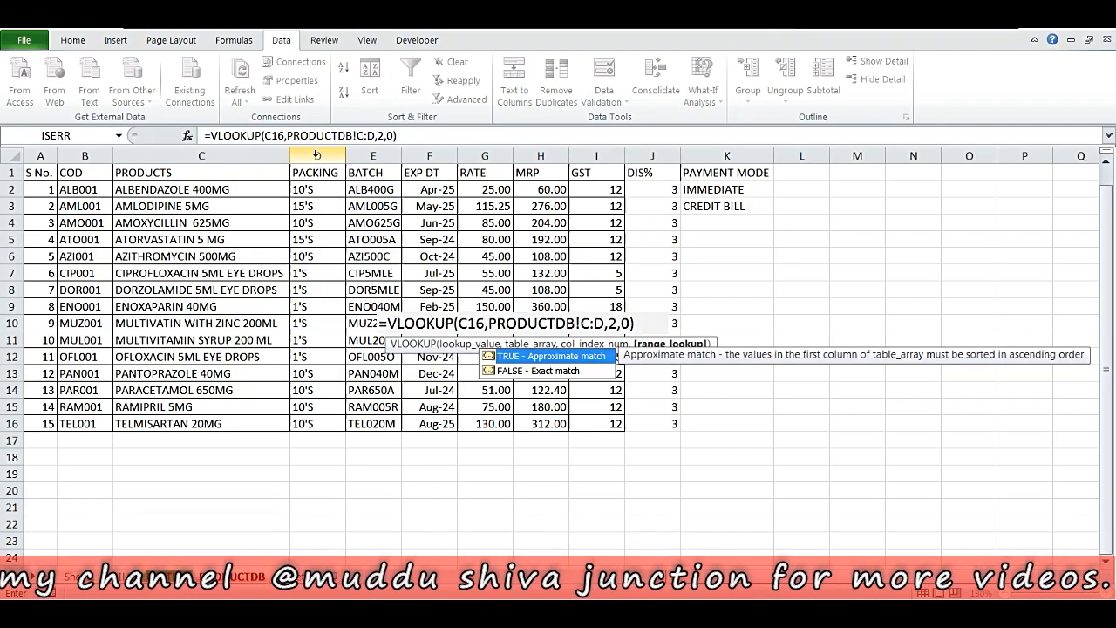
{"action": "key", "text": "Return"}
- Enter the batch lookup formula =VLOOKUP(C16,PRODUCTDB!C:E,3,0) in G16
{"action": "key", "text": "Up"}
{"action": "key", "text": "Right"}
{"action": "key", "text": "Right"}
{"action": "key", "text": "Right"}
{"action": "type", "text": "="}
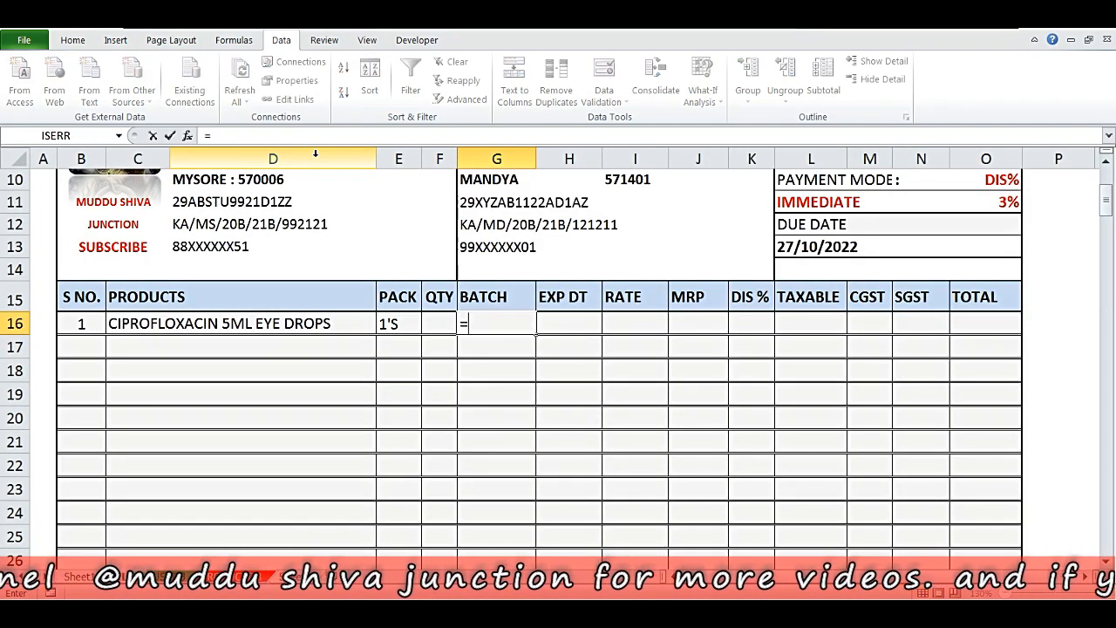
{"action": "type", "text": "VLOOKUP("}
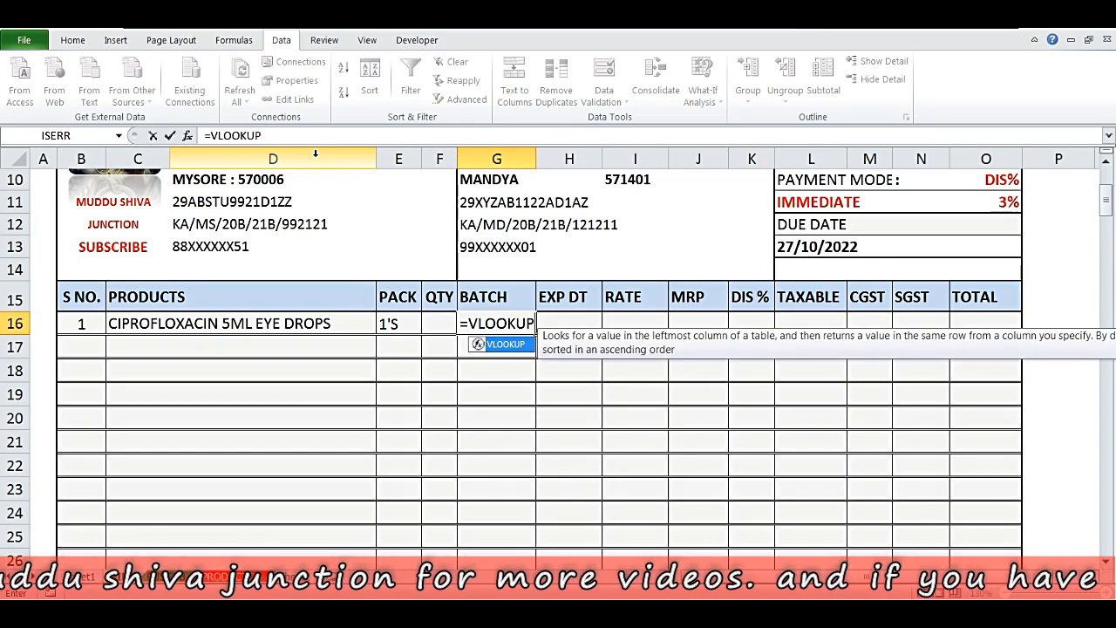
{"action": "key", "text": "Left"}
{"action": "key", "text": "Left"}
{"action": "key", "text": "Left"}
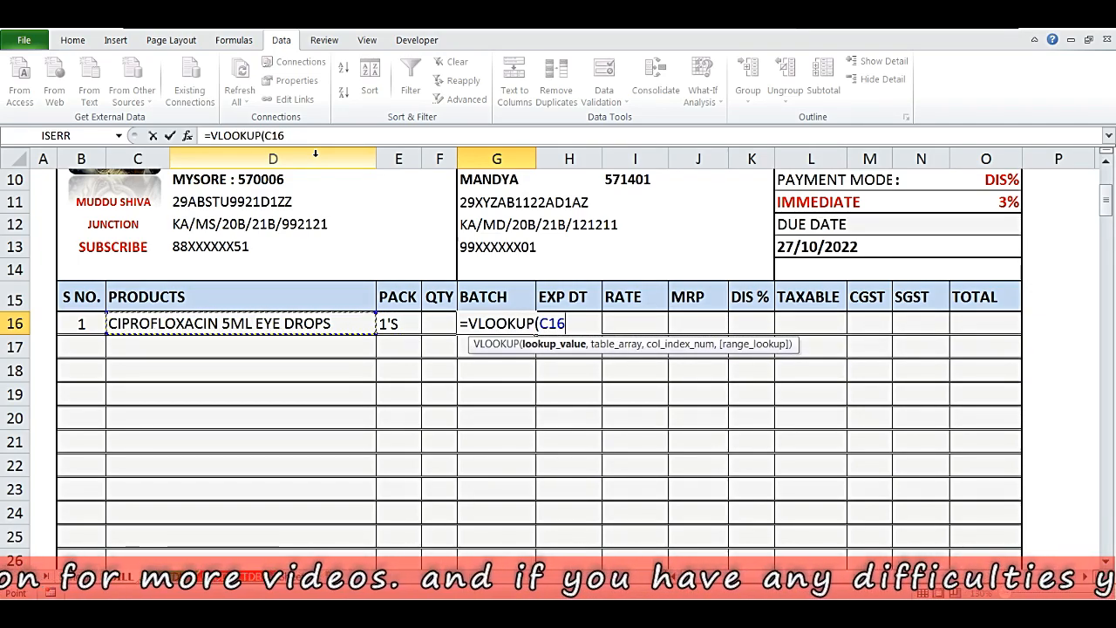
{"action": "type", "text": ","}
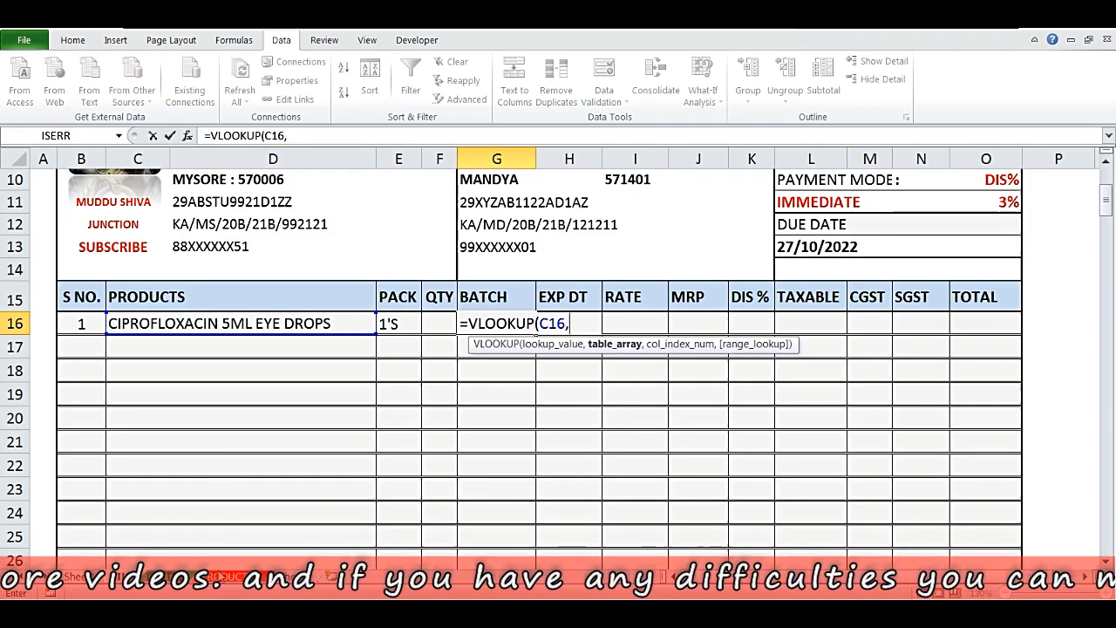
{"action": "left_click", "coordinate": [174, 576]}
{"action": "left_click_drag", "start_coordinate": [200, 157], "coordinate": [353, 159]}
{"action": "type", "text": ",3"}
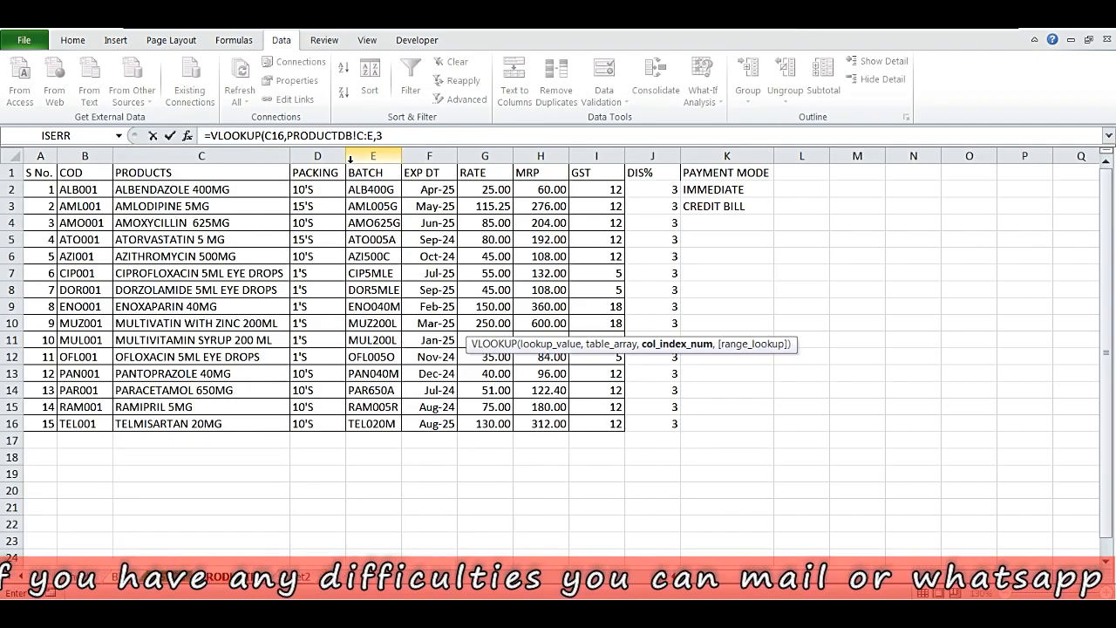
{"action": "type", "text": ",0)"}
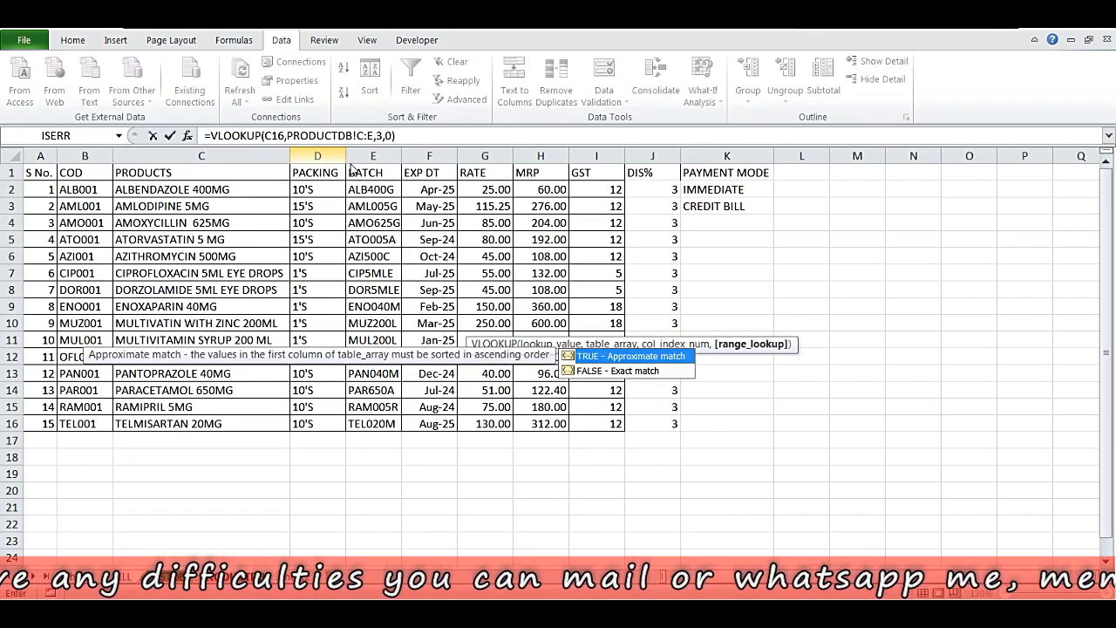
{"action": "key", "text": "Return"}
- Enter the expiry date lookup formula =VLOOKUP(C16,PRODUCTDB!C:F,4,0) in H16
{"action": "key", "text": "Up"}
{"action": "key", "text": "Right"}
{"action": "key", "text": "Right"}
{"action": "key", "text": "Right"}
{"action": "key", "text": "Right"}
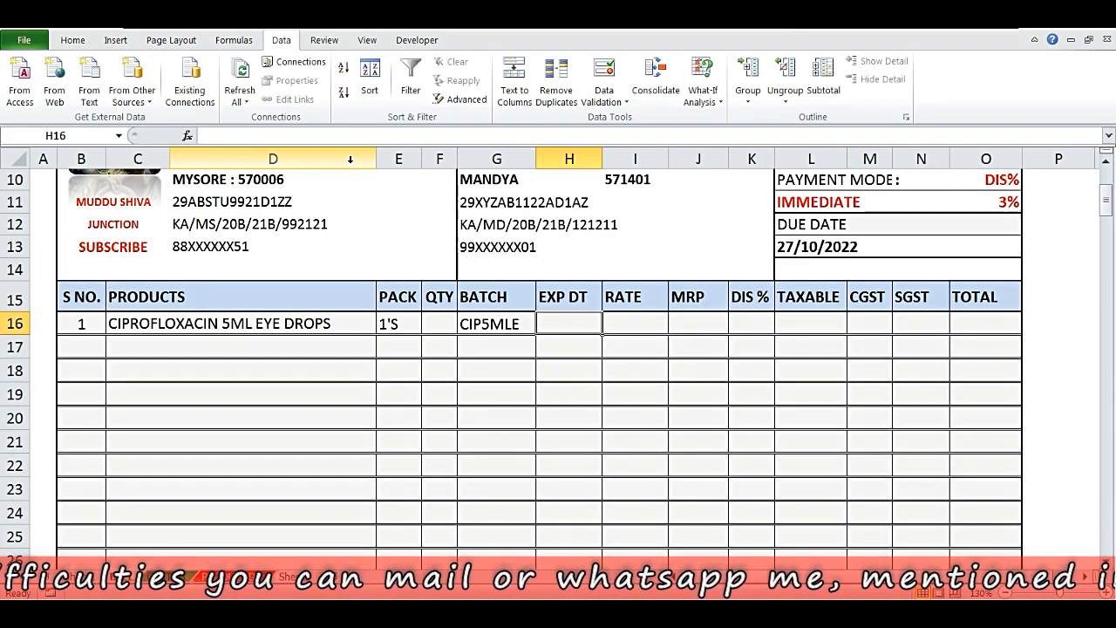
{"action": "type", "text": "=VLOOKUP"}
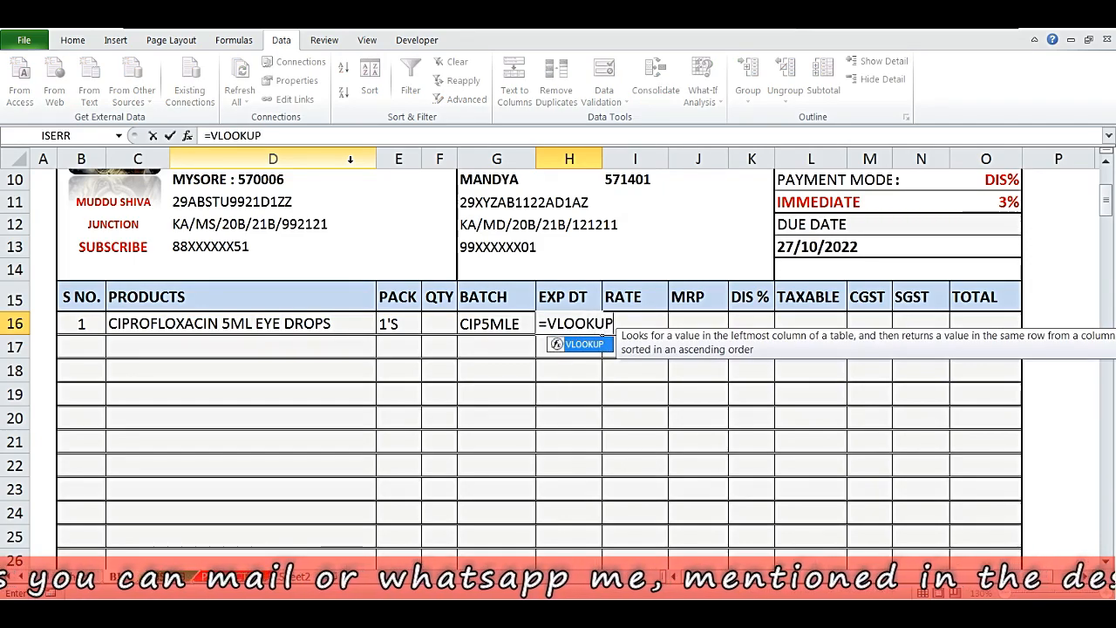
{"action": "type", "text": "("}
{"action": "key", "text": "Left"}
{"action": "key", "text": "Left"}
{"action": "key", "text": "Left"}
{"action": "key", "text": "Left"}
{"action": "key", "text": "Left"}
{"action": "key", "text": "Left"}
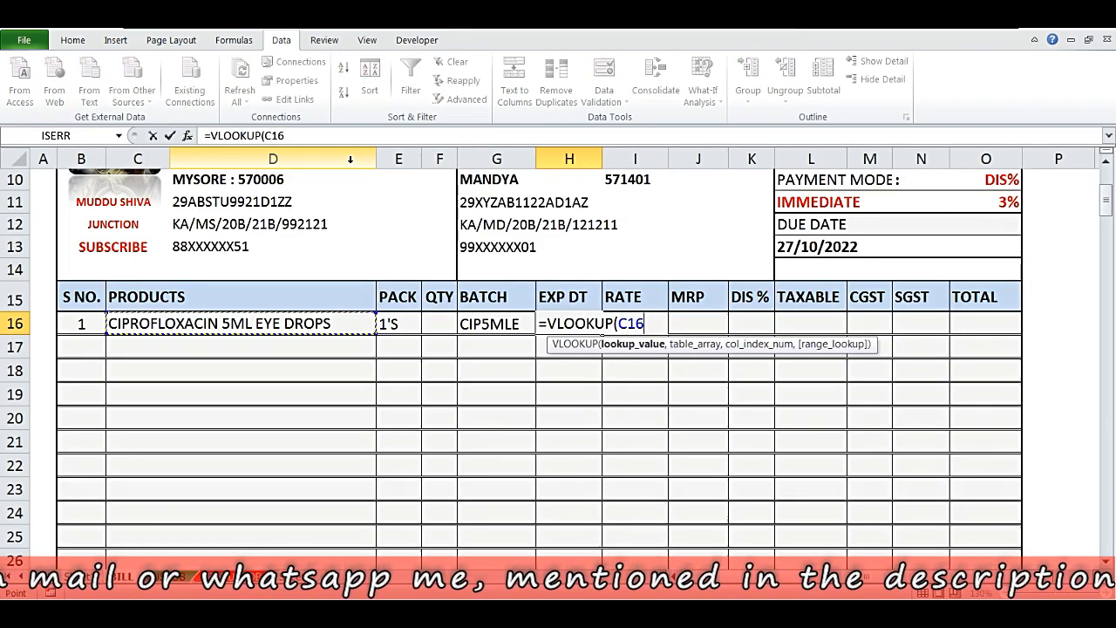
{"action": "key", "text": "Right"}
{"action": "type", "text": ","}
{"action": "left_click", "coordinate": [232, 577]}
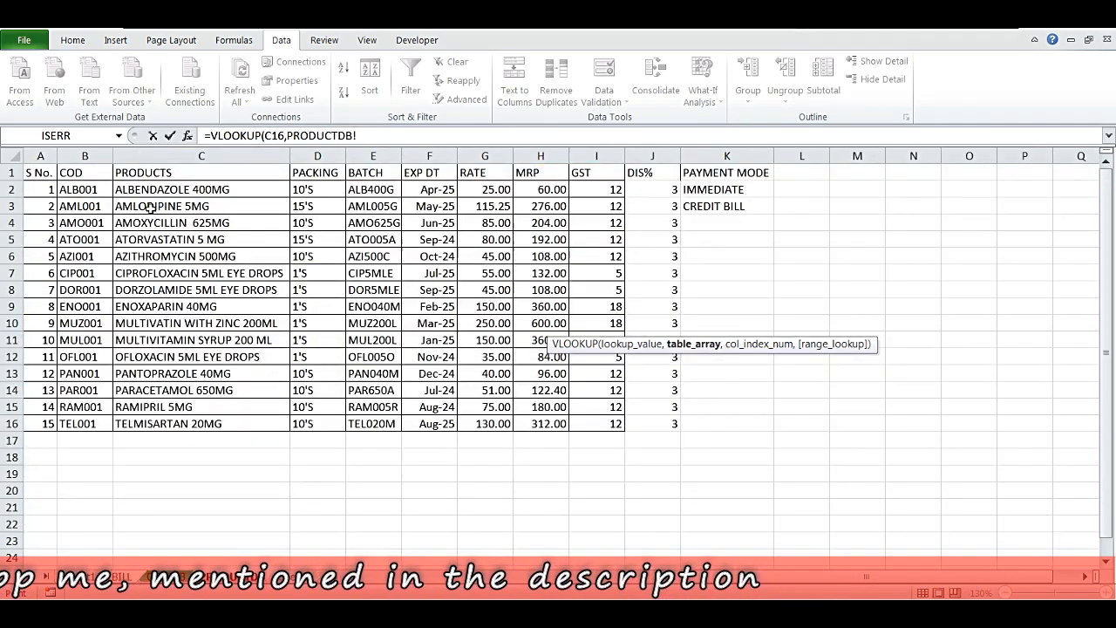
{"action": "left_click_drag", "start_coordinate": [158, 158], "coordinate": [418, 162]}
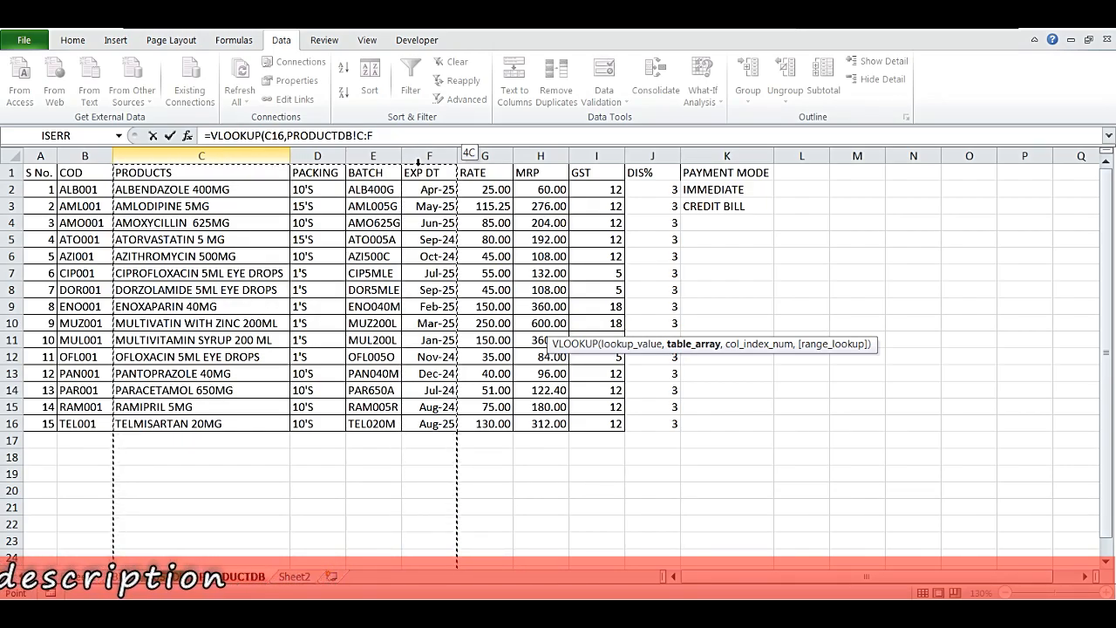
{"action": "type", "text": ",4,0"}
{"action": "key", "text": "Return"}
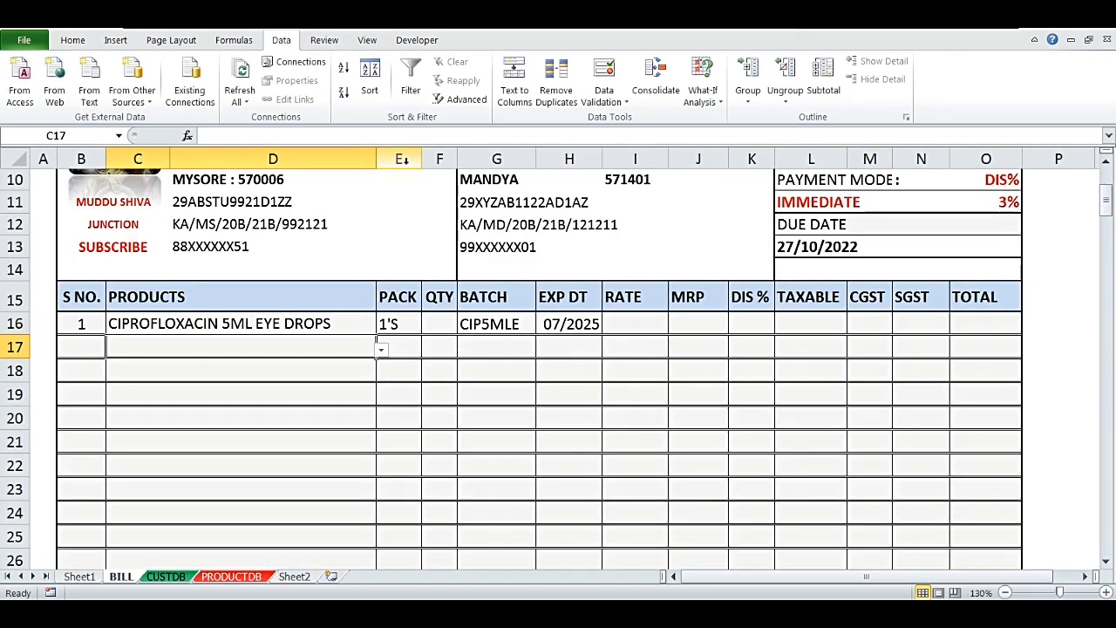
- Enter the rate lookup formula =VLOOKUP(C16,PRODUCTDB!C:G,5,0) in I16
{"action": "key", "text": "Right"}
{"action": "key", "text": "Right"}
{"action": "key", "text": "Up"}
{"action": "type", "text": "="}
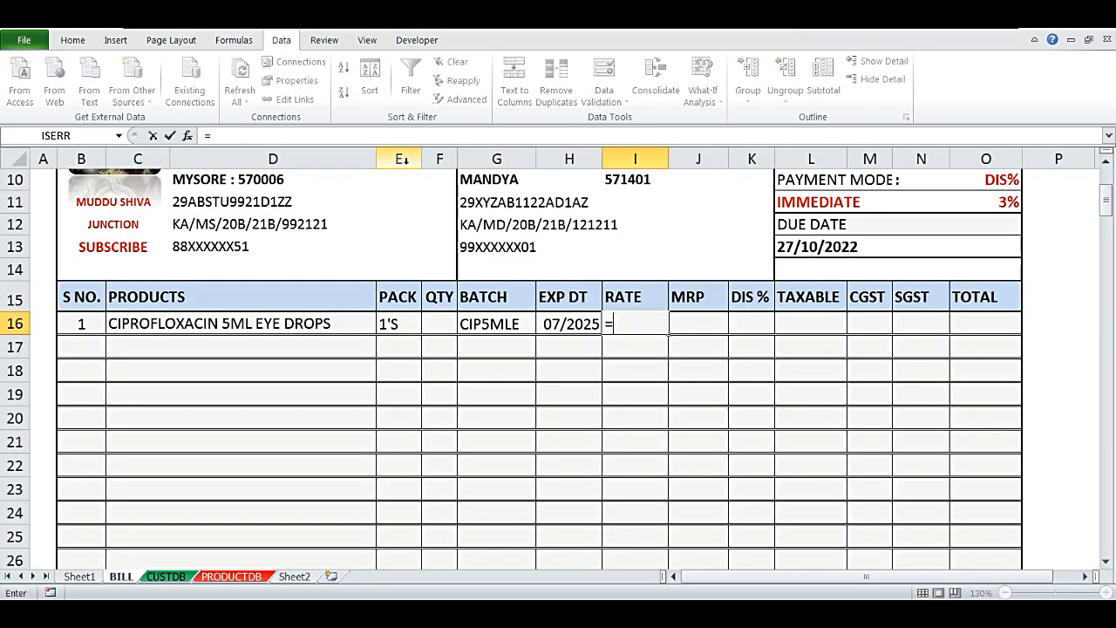
{"action": "type", "text": "VLOOKUP("}
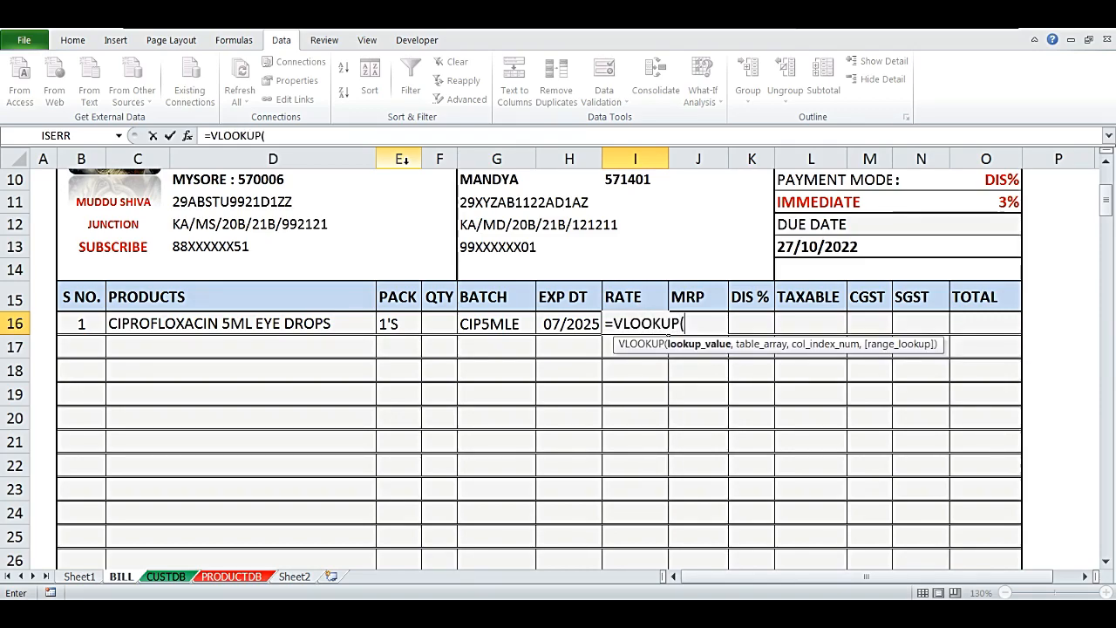
{"action": "key", "text": "Left"}
{"action": "key", "text": "Left"}
{"action": "key", "text": "Left"}
{"action": "key", "text": "Left"}
{"action": "key", "text": "Left"}
{"action": "type", "text": ","}
{"action": "left_click", "coordinate": [231, 576]}
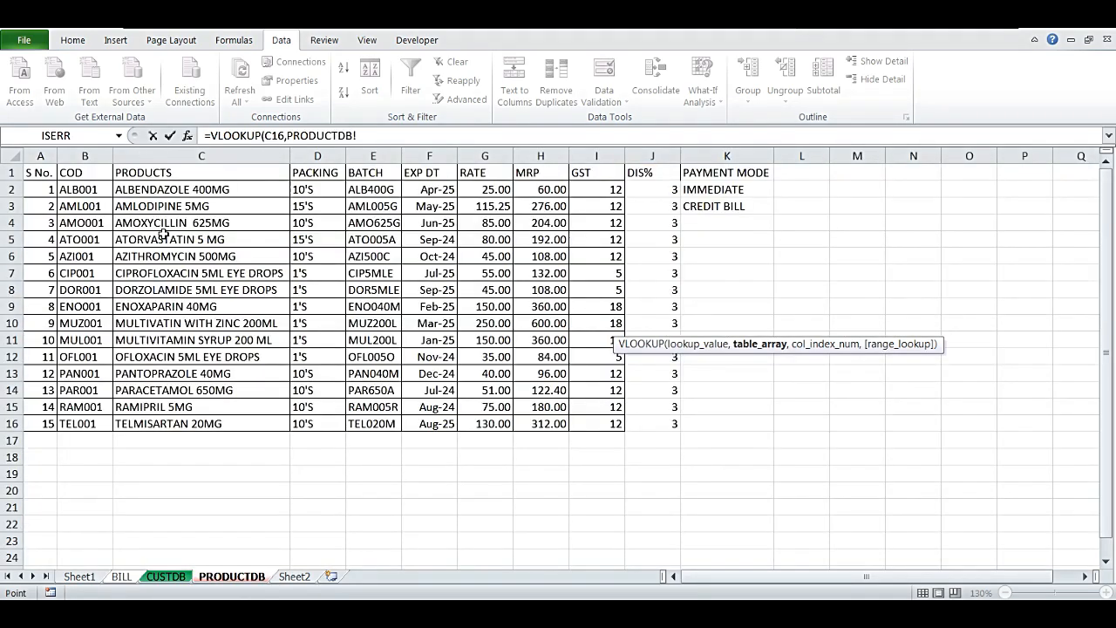
{"action": "left_click_drag", "start_coordinate": [163, 154], "coordinate": [475, 164]}
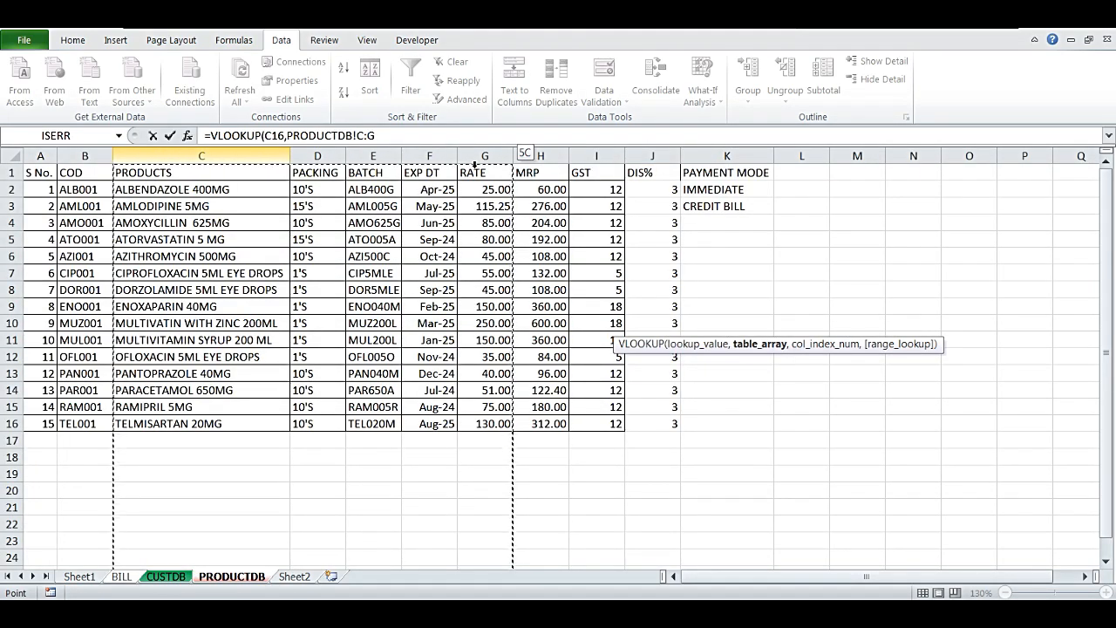
{"action": "left_click_drag", "start_coordinate": [475, 164], "coordinate": [464, 171]}
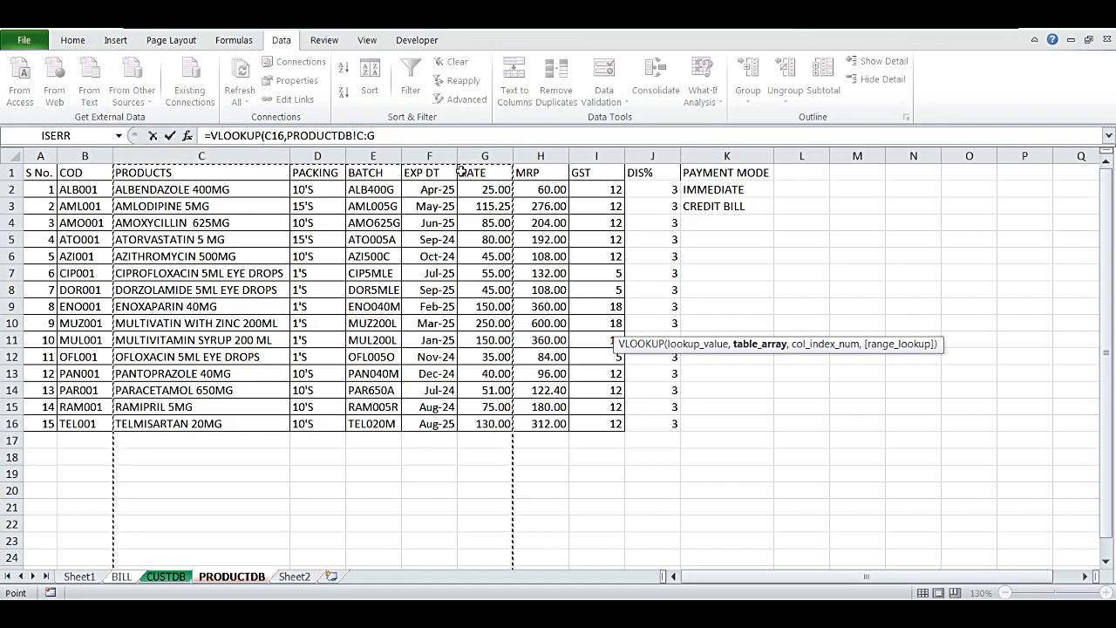
{"action": "type", "text": ",5,"}
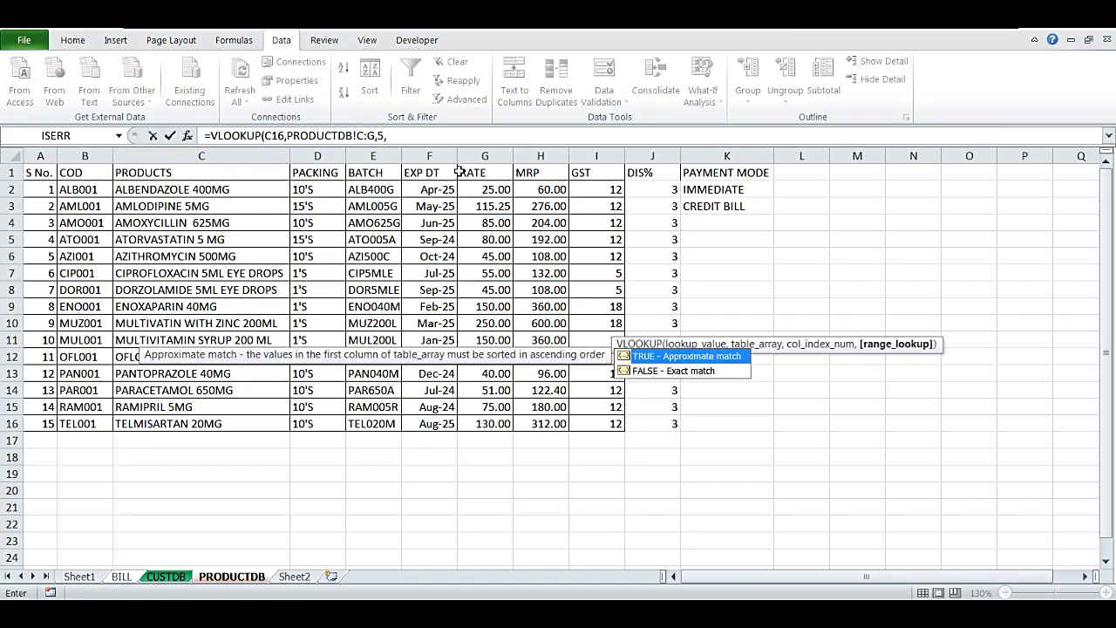
{"action": "type", "text": "0"}
{"action": "key", "text": "Return"}
- Enter the MRP lookup formula =VLOOKUP(C16,PRODUCTDB!C:H,6,0) in J16 of the BILL sheet
{"action": "key", "text": "Right"}
{"action": "key", "text": "Right"}
{"action": "key", "text": "Right"}
{"action": "key", "text": "Right"}
{"action": "key", "text": "Right"}
{"action": "key", "text": "Right"}
{"action": "key", "text": "Up"}
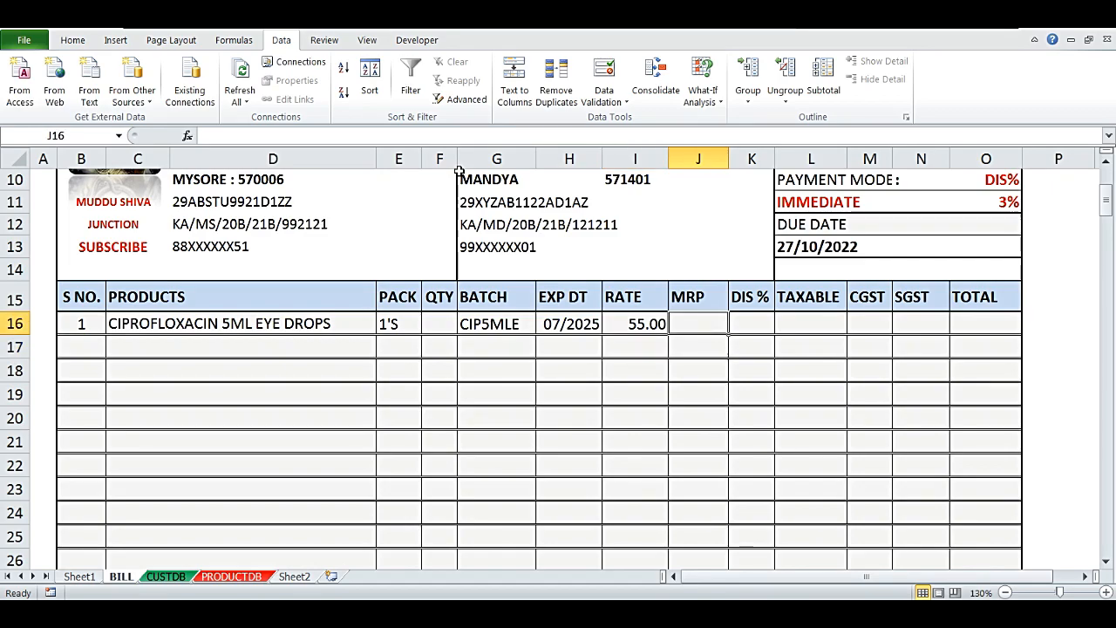
{"action": "type", "text": "=VLOOK"}
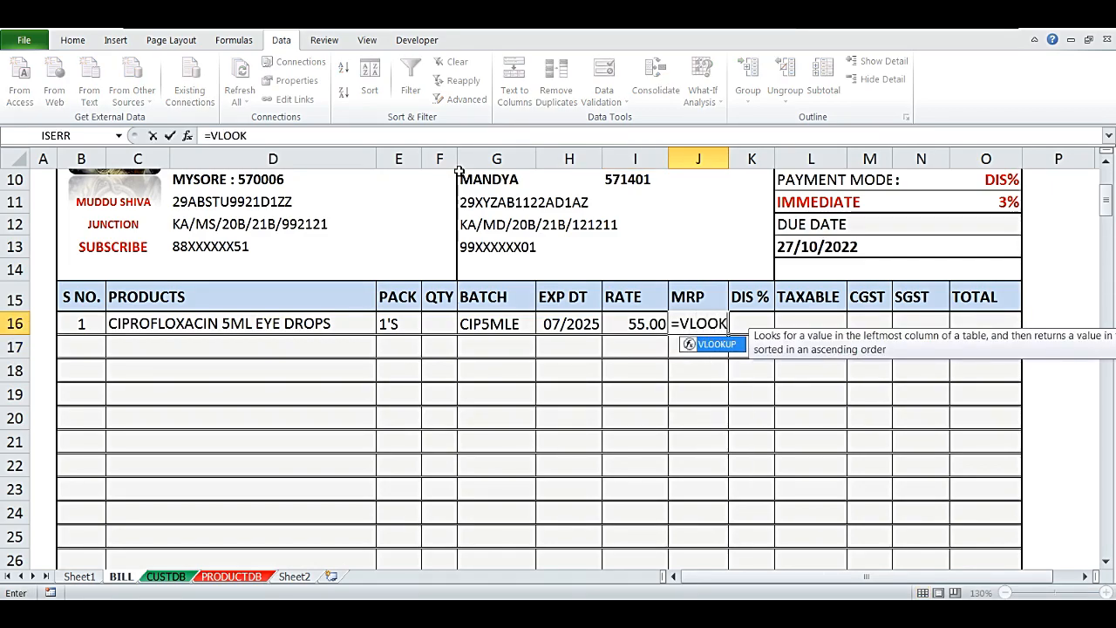
{"action": "type", "text": "UP("}
{"action": "key", "text": "Left"}
{"action": "key", "text": "Left"}
{"action": "key", "text": "Left"}
{"action": "key", "text": "Left"}
{"action": "key", "text": "Left"}
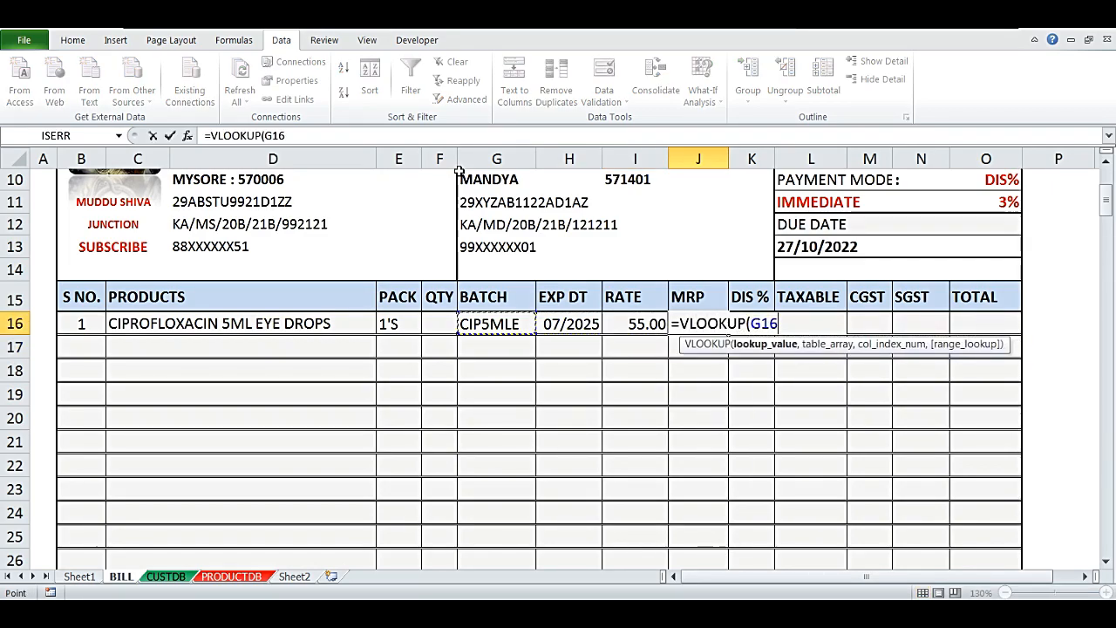
{"action": "key", "text": "Left"}
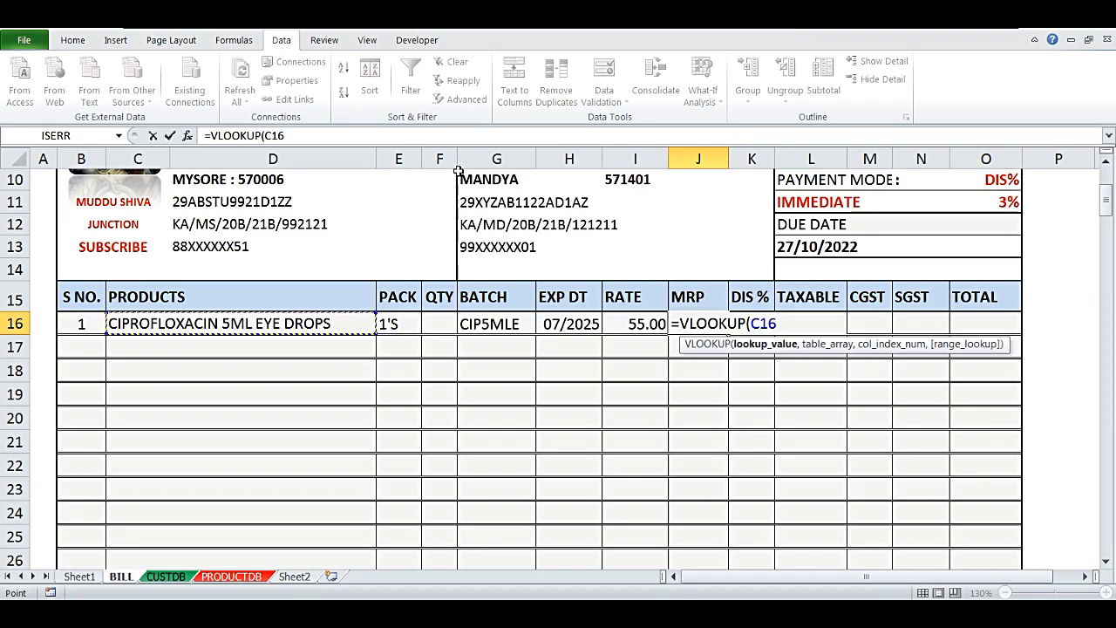
{"action": "type", "text": ","}
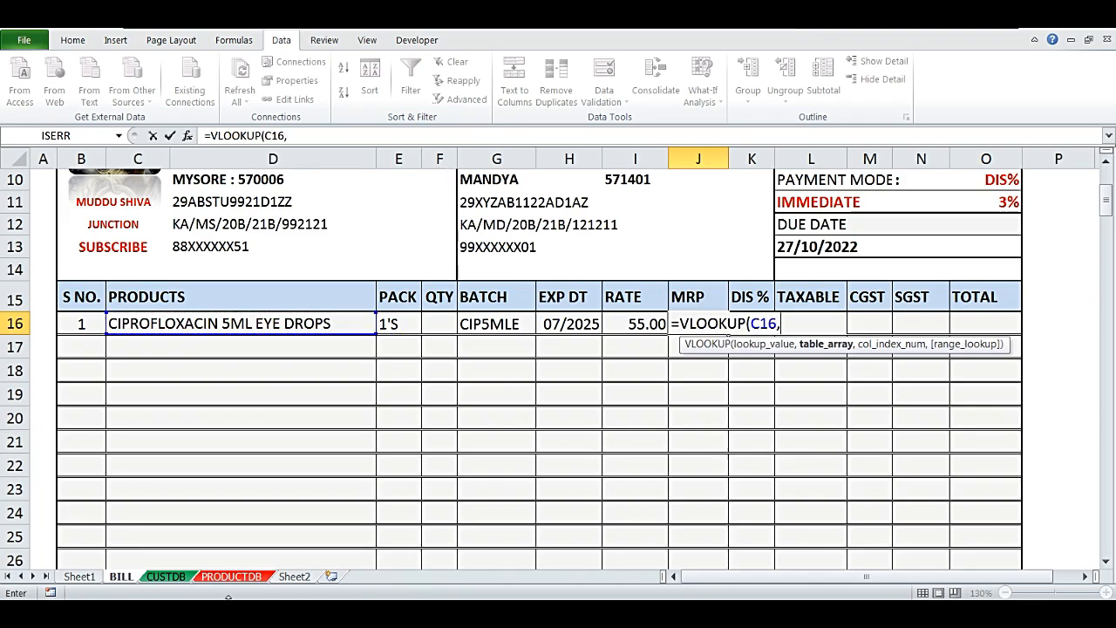
{"action": "left_click", "coordinate": [231, 576]}
{"action": "left_click", "coordinate": [203, 155]}
{"action": "left_click_drag", "start_coordinate": [202, 156], "coordinate": [535, 162]}
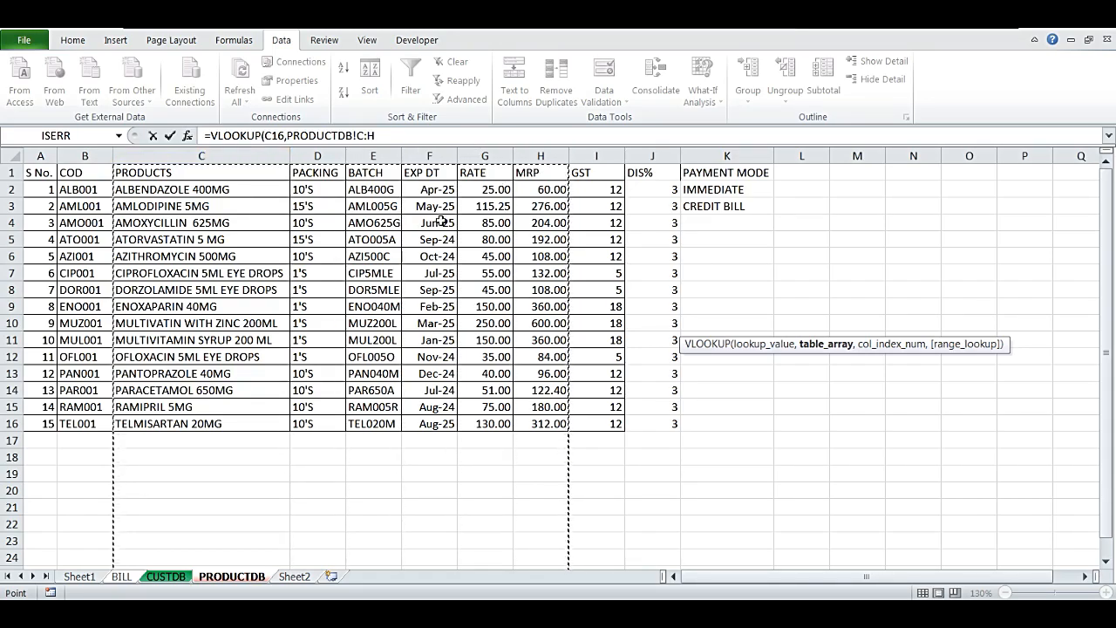
{"action": "type", "text": ",6"}
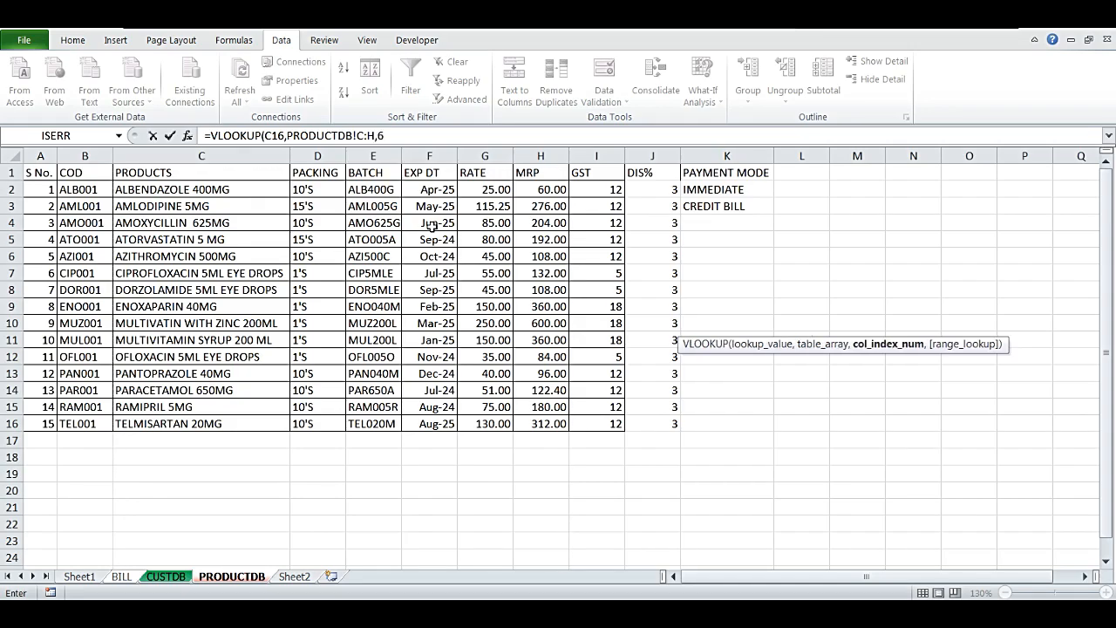
{"action": "type", "text": ",0"}
{"action": "key", "text": "Return"}
- Examine the lookup formulas in row 16 from PACK to RATE
{"action": "key", "text": "Up"}
{"action": "key", "text": "Right"}
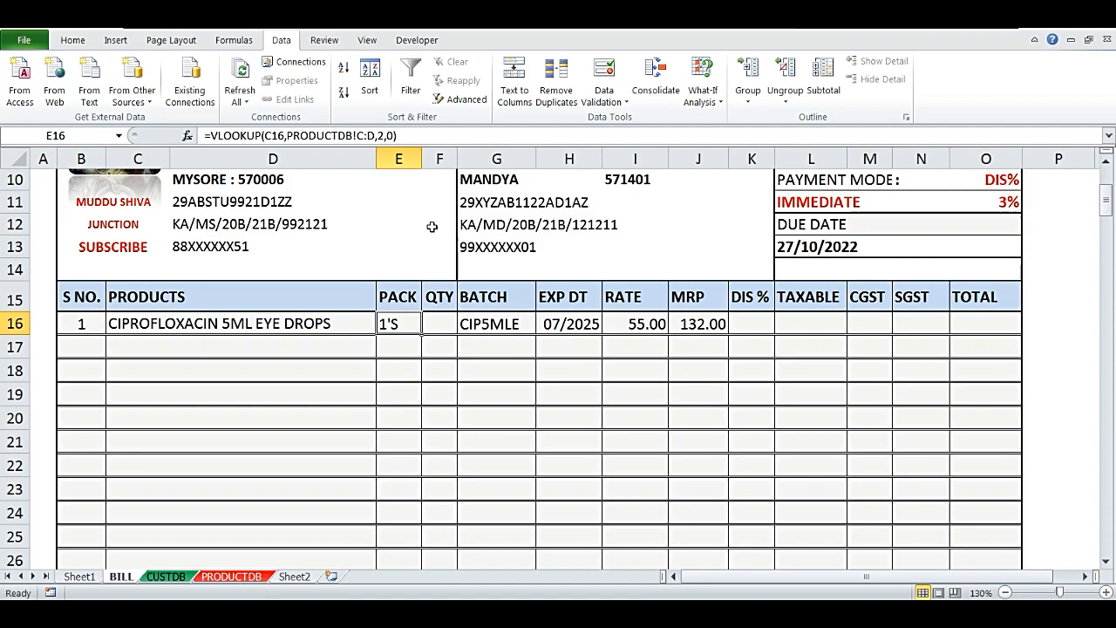
{"action": "key", "text": "Right"}
{"action": "key", "text": "Right"}
{"action": "key", "text": "Right"}
{"action": "key", "text": "Right"}
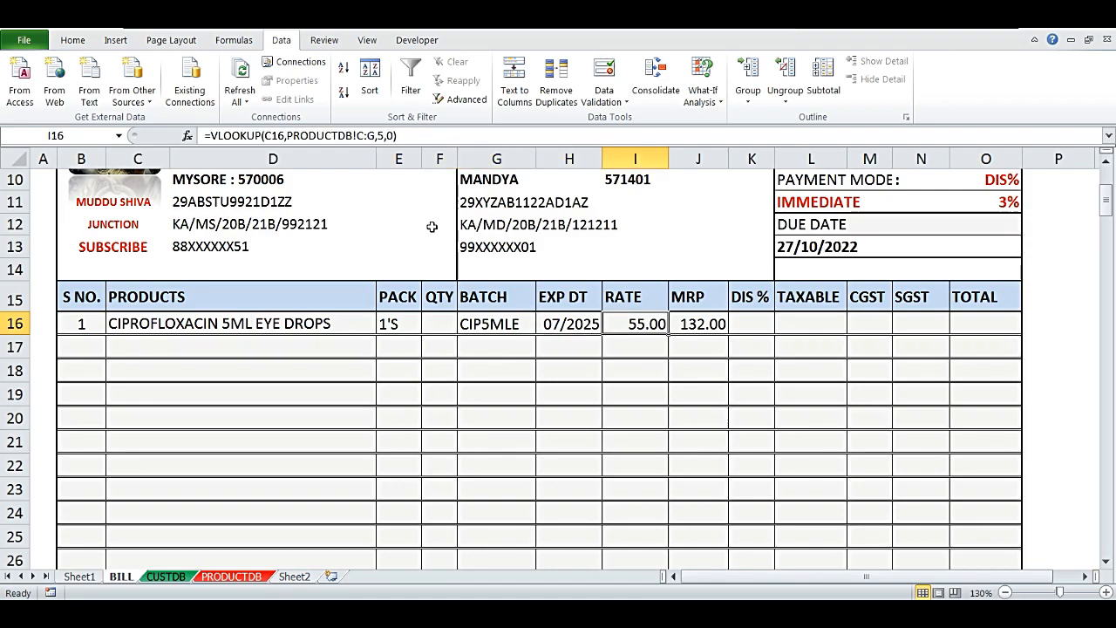
{"action": "key", "text": "Left"}
{"action": "key", "text": "Left"}
{"action": "key", "text": "Left"}
{"action": "key", "text": "Left"}
{"action": "key", "text": "Left"}
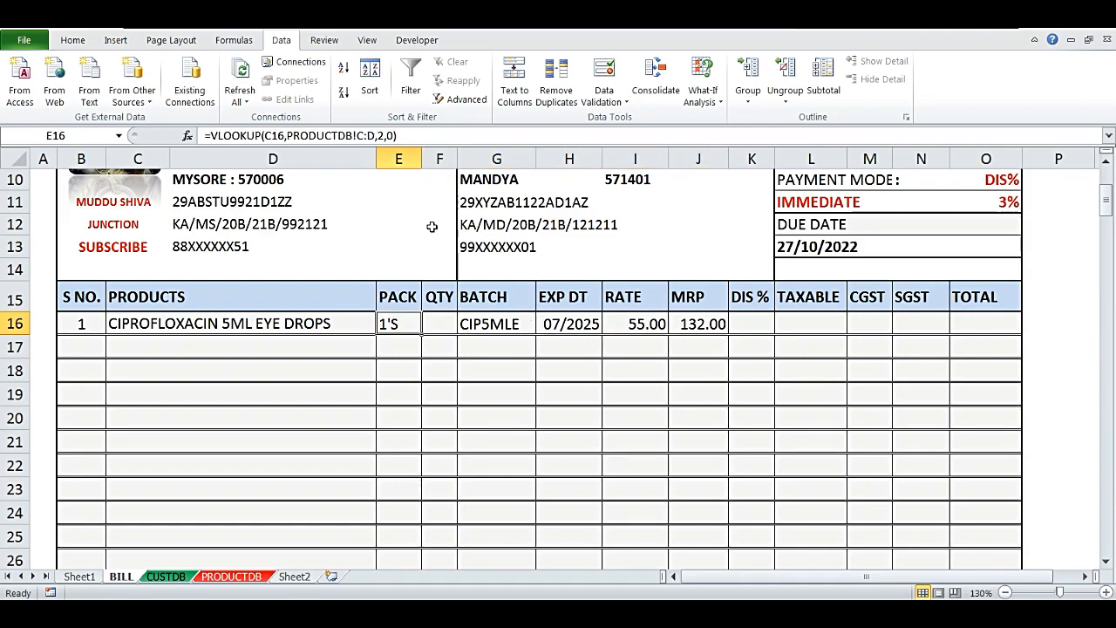
- Clear the product name in C16 and check how the lookup cells in row 16 respond
{"action": "key", "text": "Delete"}
{"action": "key", "text": "Right"}
{"action": "key", "text": "Right"}
{"action": "key", "text": "Right"}
{"action": "key", "text": "Right"}
{"action": "key", "text": "Right"}
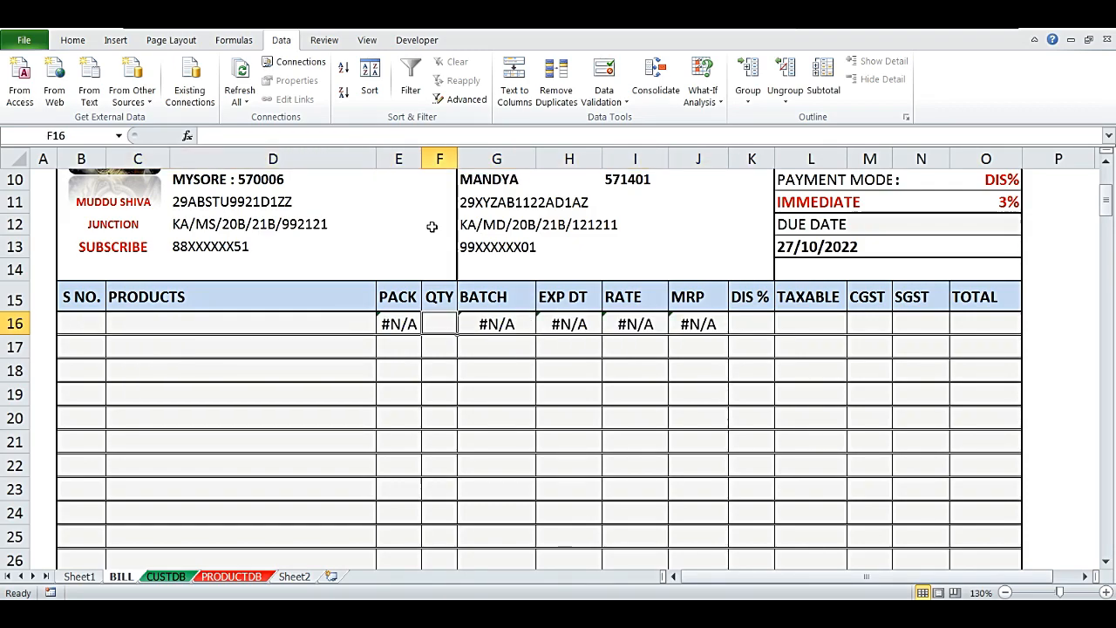
{"action": "key", "text": "Left"}
{"action": "key", "text": "Left"}
{"action": "key", "text": "Left"}
{"action": "key", "text": "Left"}
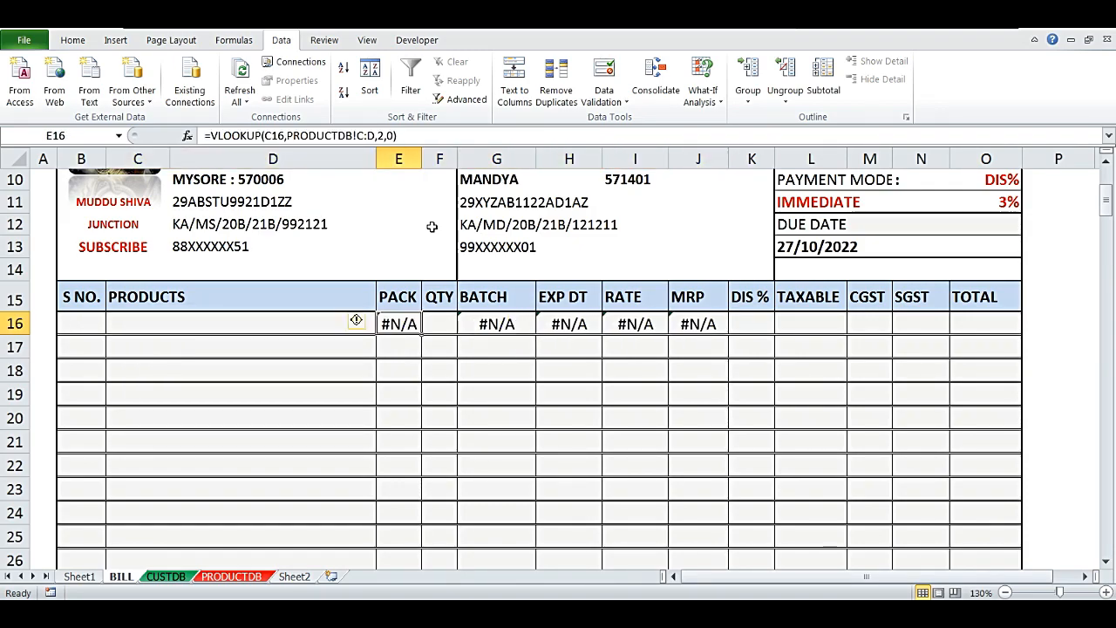
- Wrap the pack lookup in E16 in IFERROR with a blank fallback: =IFERROR(VLOOKUP(C16,PRODUCTDB!C:D,2,0),"")
{"action": "key", "text": "F2"}
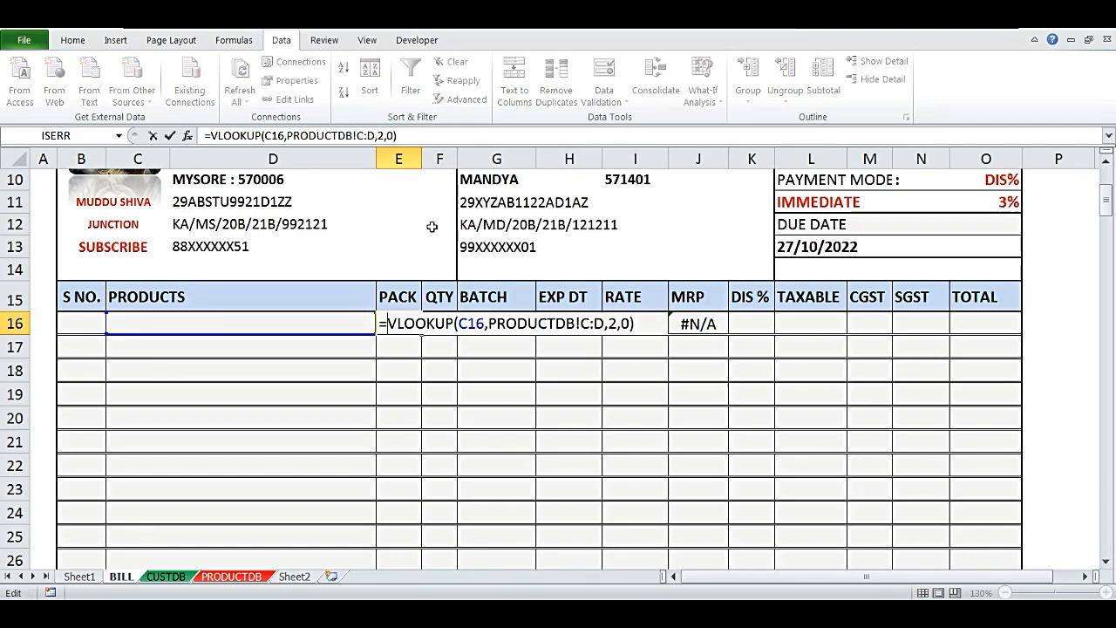
{"action": "key", "text": "Home"}
{"action": "key", "text": "Right"}
{"action": "type", "text": "IFERROR"}
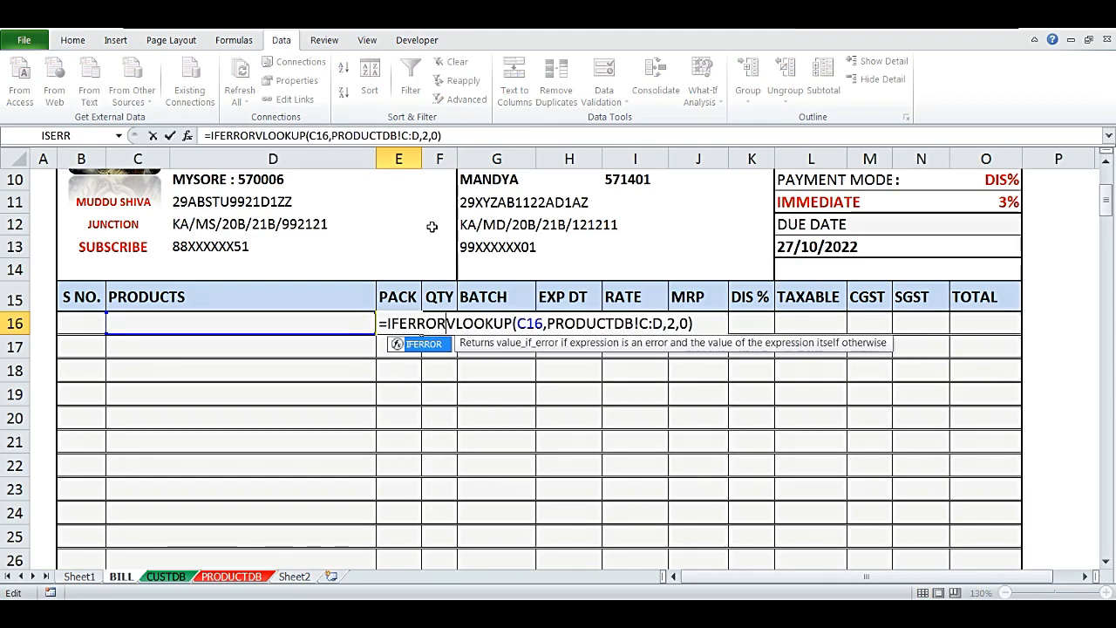
{"action": "type", "text": "("}
{"action": "key", "text": "End"}
{"action": "type", "text": ","}
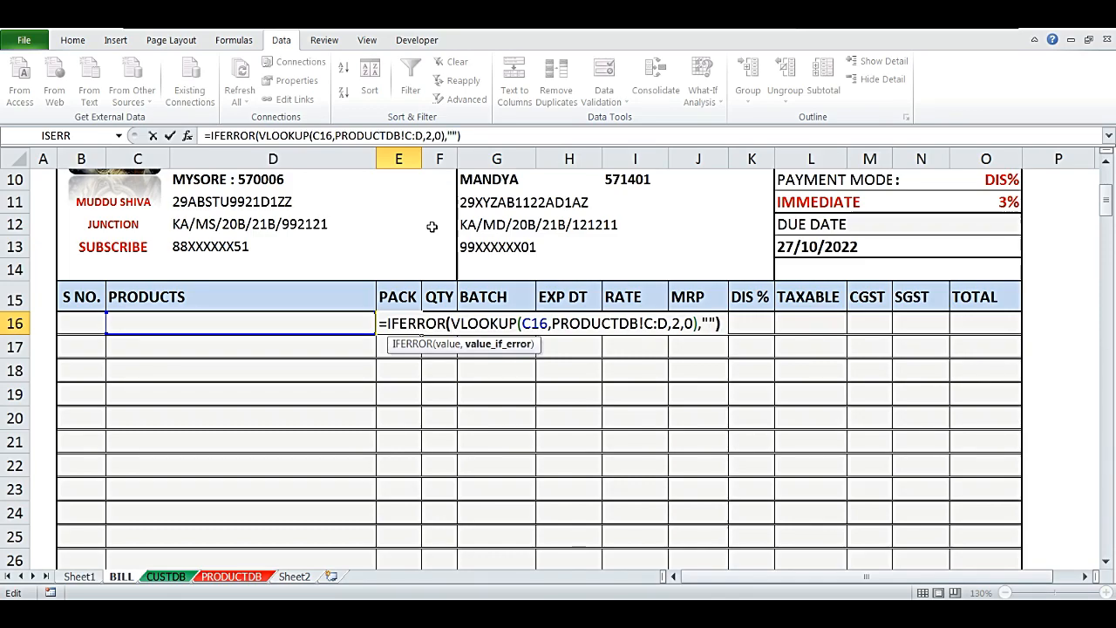
{"action": "key", "text": "Return"}
- Wrap the batch lookup in G16 in IFERROR with a blank fallback: =IFERROR(VLOOKUP(C16,PRODUCTDB!C:E,3,0),"")
{"action": "key", "text": "Right"}
{"action": "key", "text": "Up"}
{"action": "key", "text": "Right"}
{"action": "key", "text": "F2"}
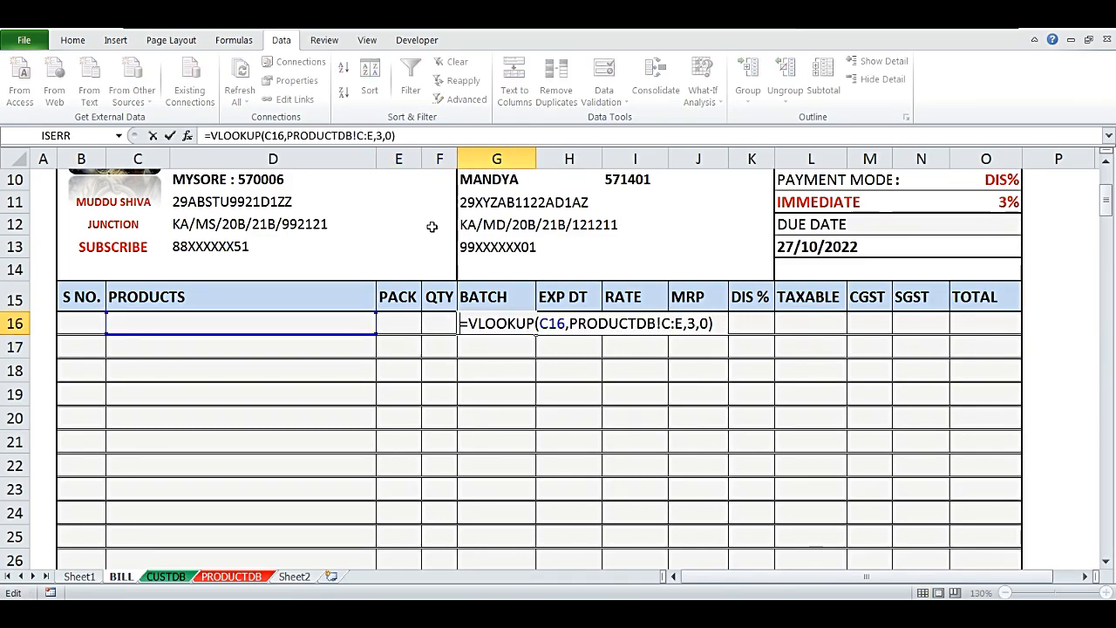
{"action": "key", "text": "Home"}
{"action": "key", "text": "Right"}
{"action": "type", "text": "IFERROR"}
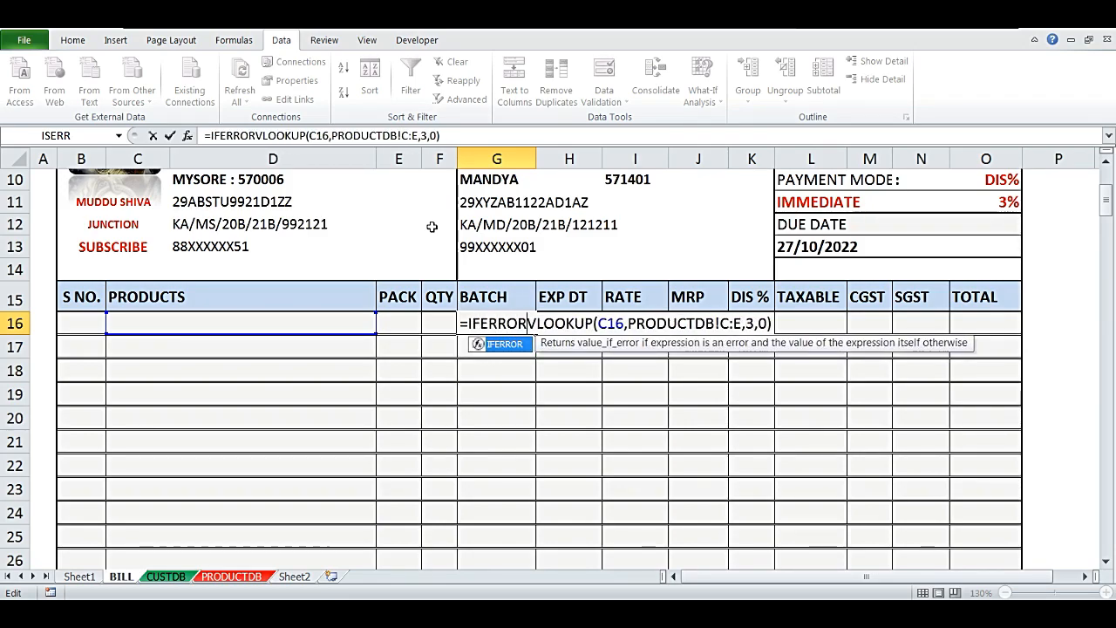
{"action": "type", "text": "("}
{"action": "key", "text": "End"}
{"action": "type", "text": ",\"\")"}
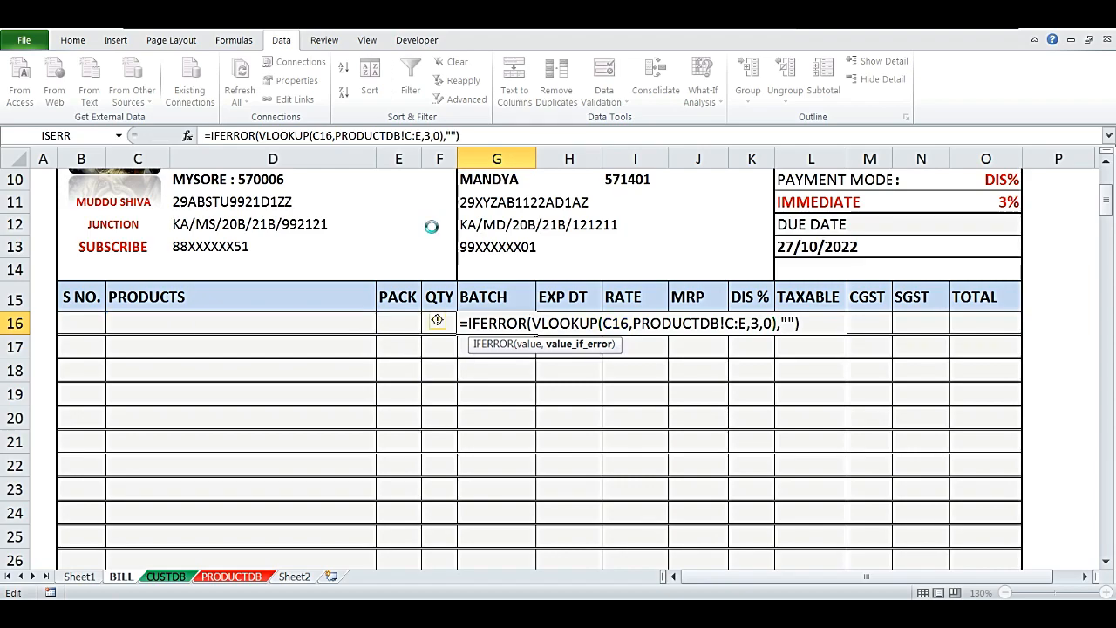
{"action": "key", "text": "Return"}
- Wrap the expiry date lookup in H16 in IFERROR with a blank fallback: =IFERROR(VLOOKUP(C16,PRODUCTDB!C:F,4,0),"")
{"action": "key", "text": "Right"}
{"action": "key", "text": "Up"}
{"action": "key", "text": "F2"}
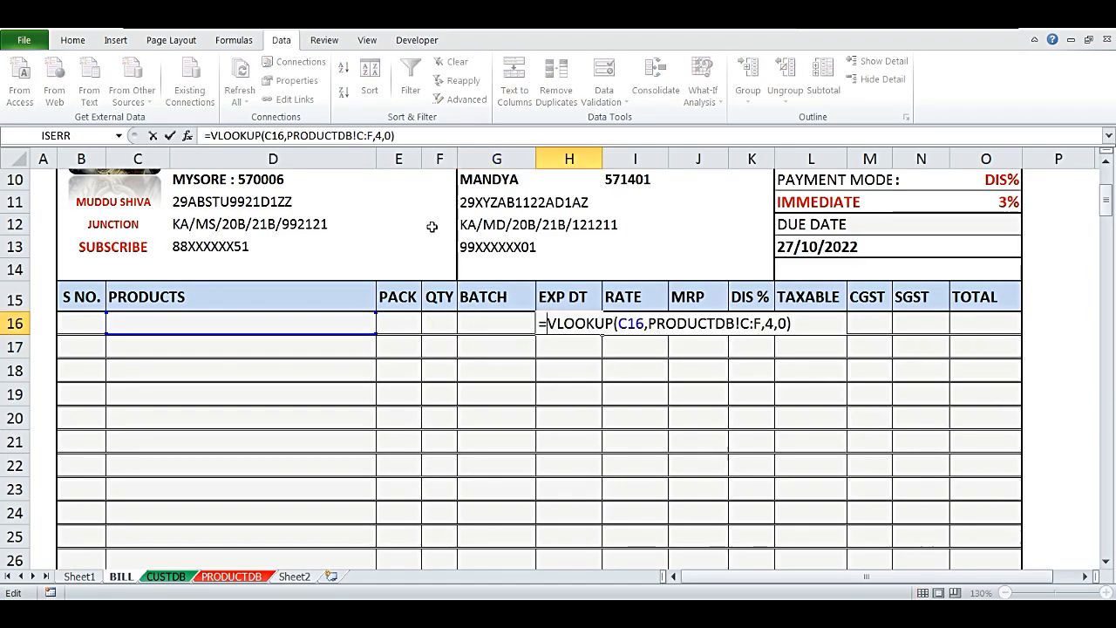
{"action": "type", "text": "IFERROR("}
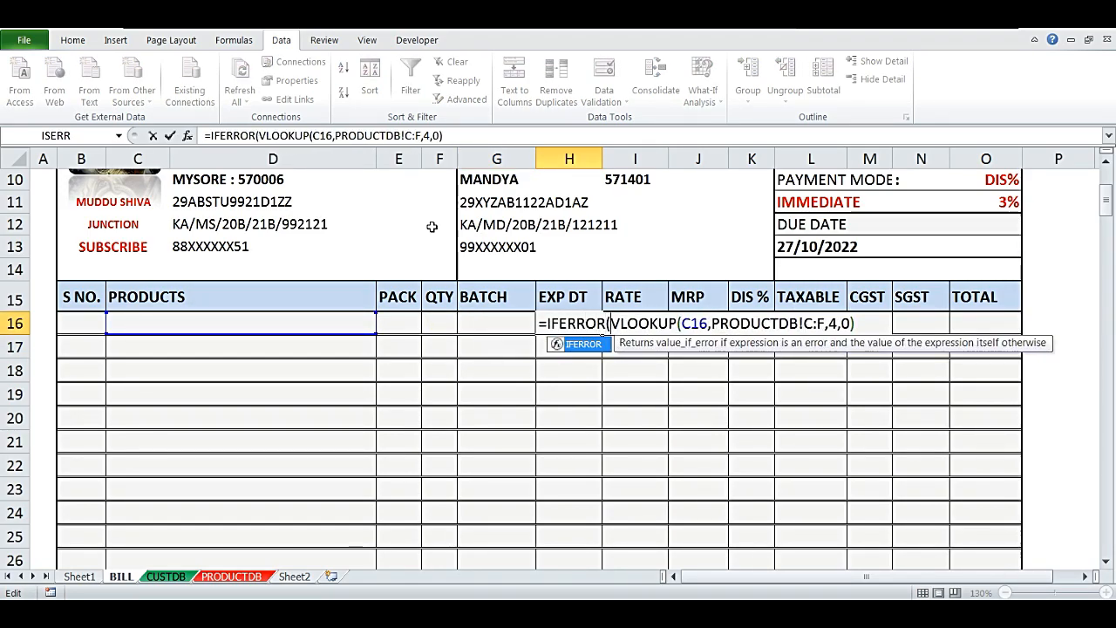
{"action": "type", "text": ",\"\")"}
{"action": "key", "text": "Tab"}
- Wrap the rate lookup in I16 in IFERROR with a blank fallback: =IFERROR(VLOOKUP(C16,PRODUCTDB!C:G,5,0),"")
{"action": "key", "text": "F2"}
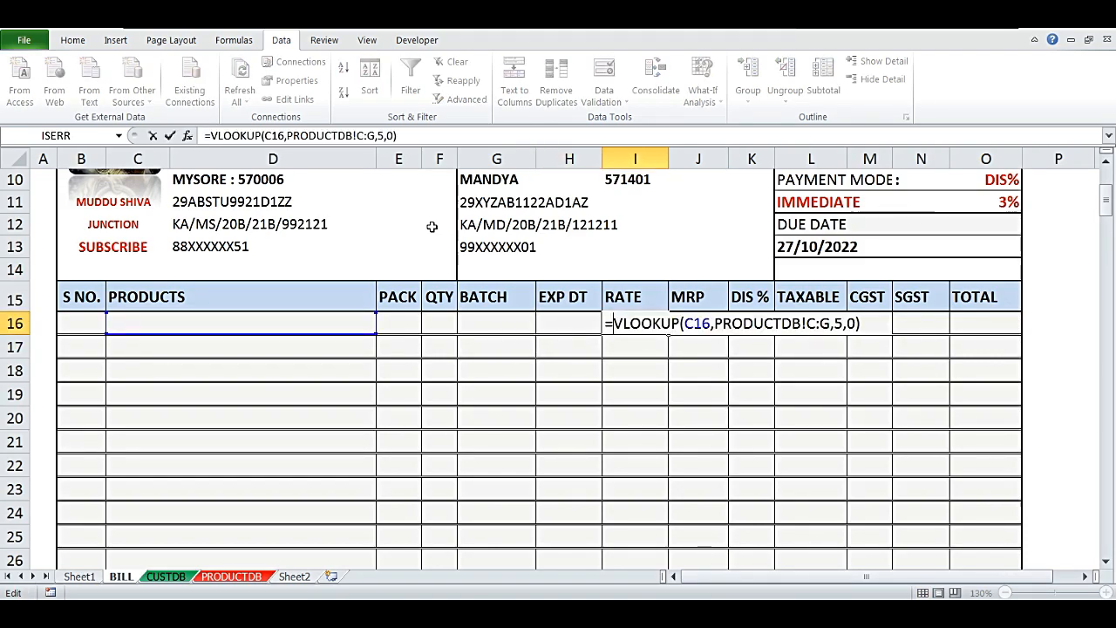
{"action": "type", "text": "IFERROR("}
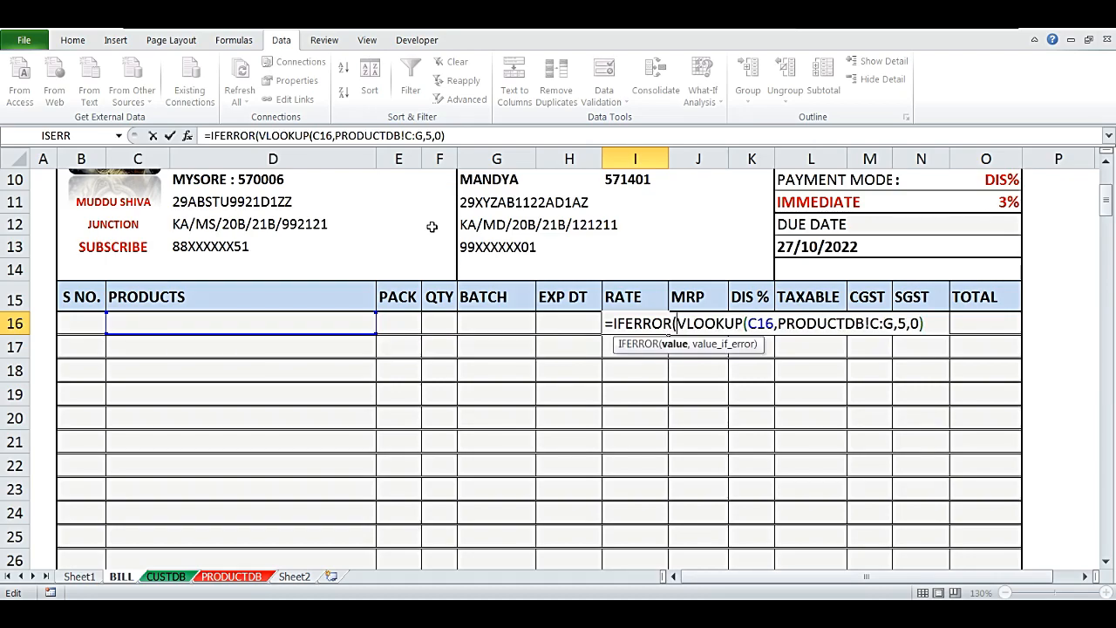
{"action": "type", "text": ",\"\""}
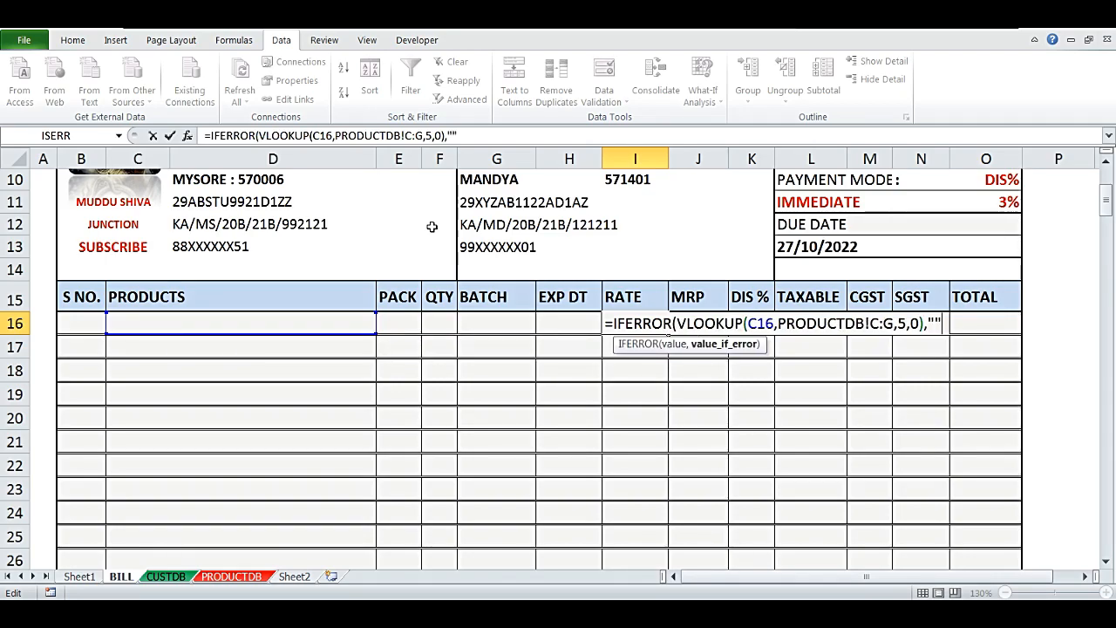
{"action": "type", "text": ")"}
{"action": "key", "text": "Tab"}
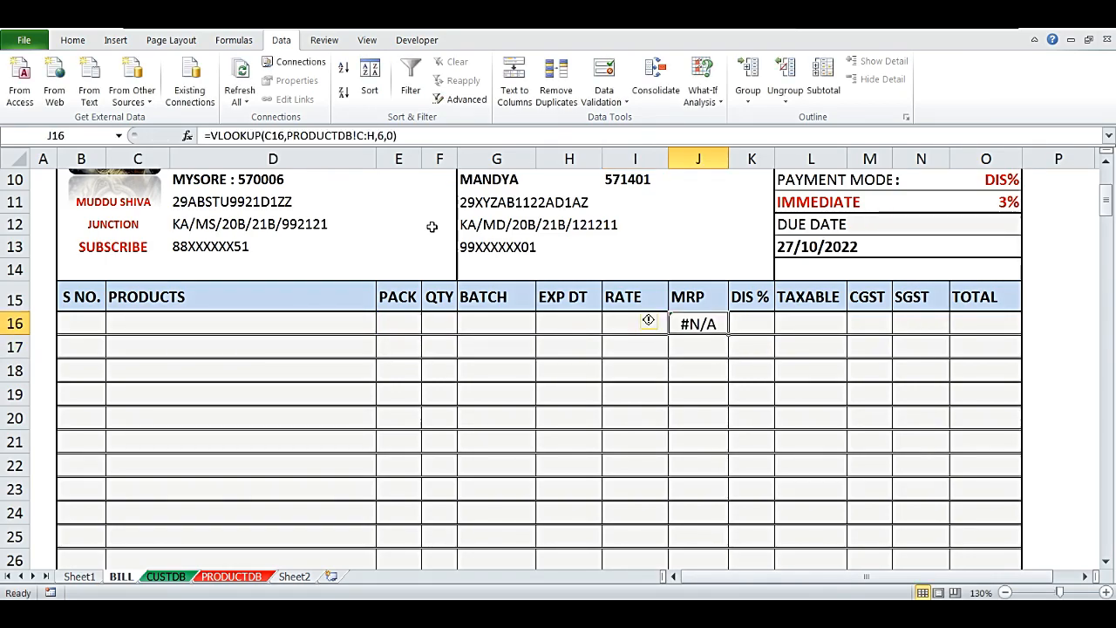
- Wrap the MRP lookup in J16 in IFERROR with a blank fallback: =IFERROR(VLOOKUP(C16,PRODUCTDB!C:H,6,0),"")
{"action": "key", "text": "F2"}
{"action": "key", "text": "Home"}
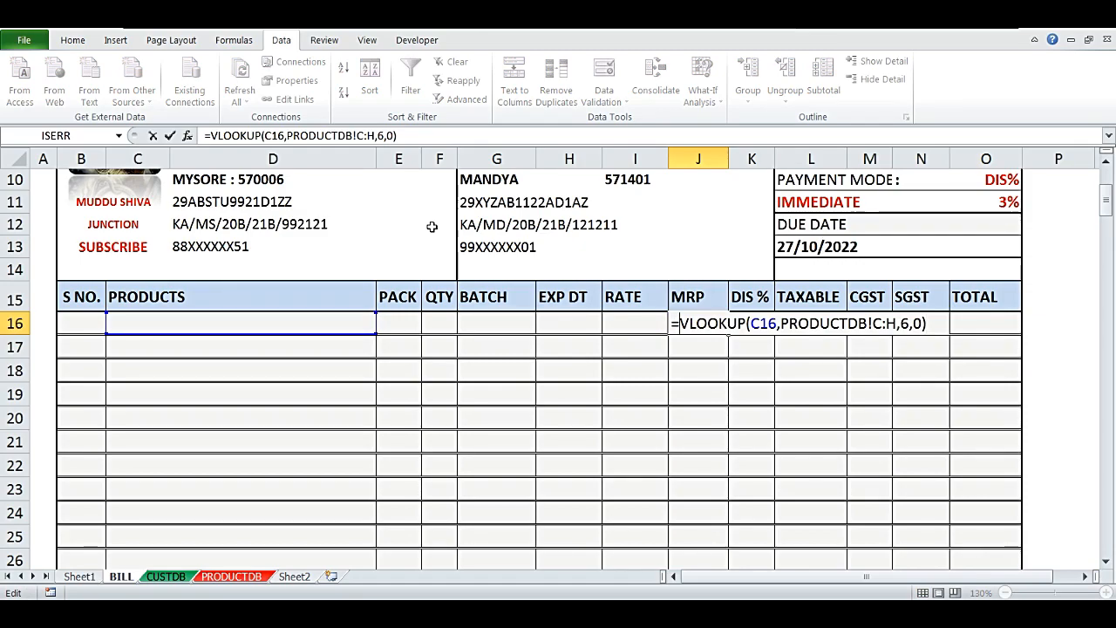
{"action": "type", "text": "IFERROR"}
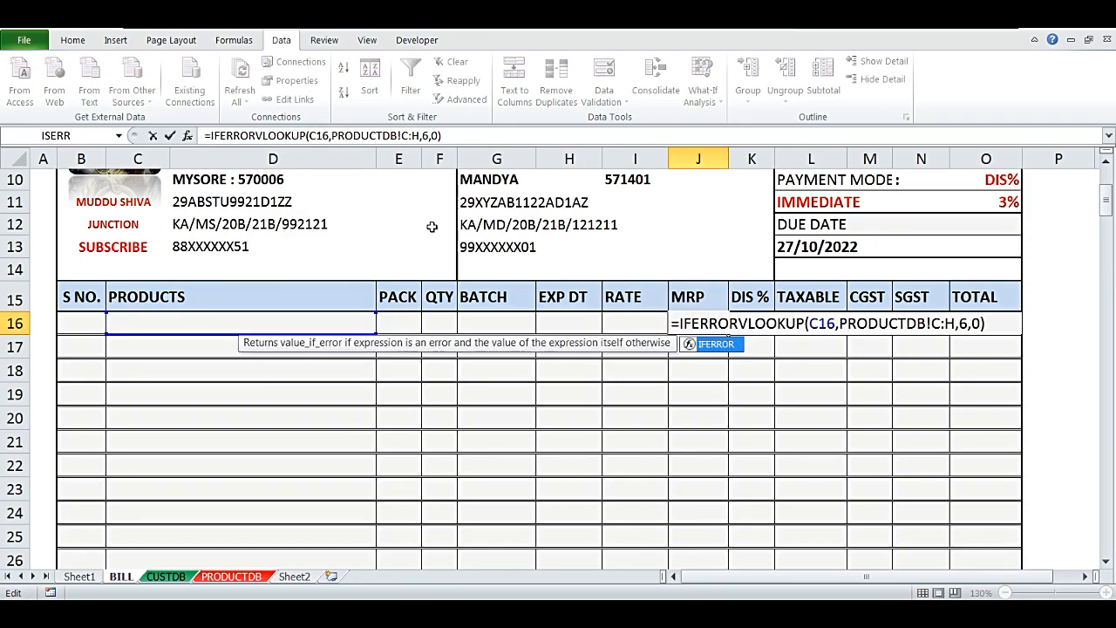
{"action": "type", "text": "("}
{"action": "type", "text": ","}
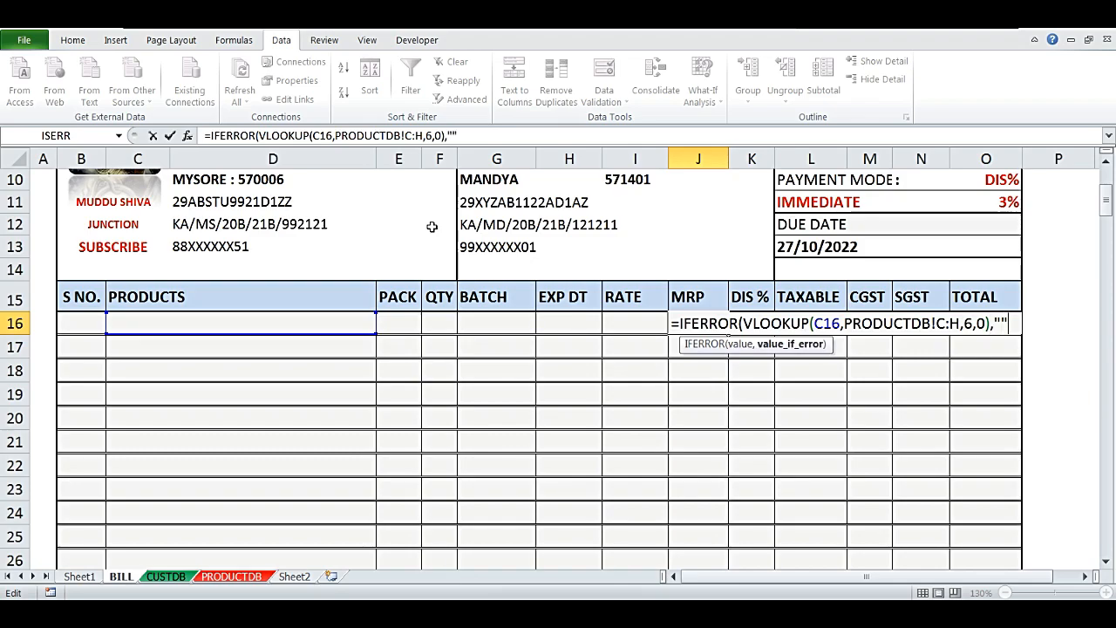
{"action": "type", "text": "\"\")"}
{"action": "key", "text": "Return"}
- Choose AZITHROMYCIN 500MG as the product in C16
{"action": "key", "text": "Up"}
{"action": "key", "text": "Left"}
{"action": "key", "text": "Left"}
{"action": "key", "text": "Left"}
{"action": "key", "text": "Left"}
{"action": "key", "text": "Left"}
{"action": "key", "text": "Left"}
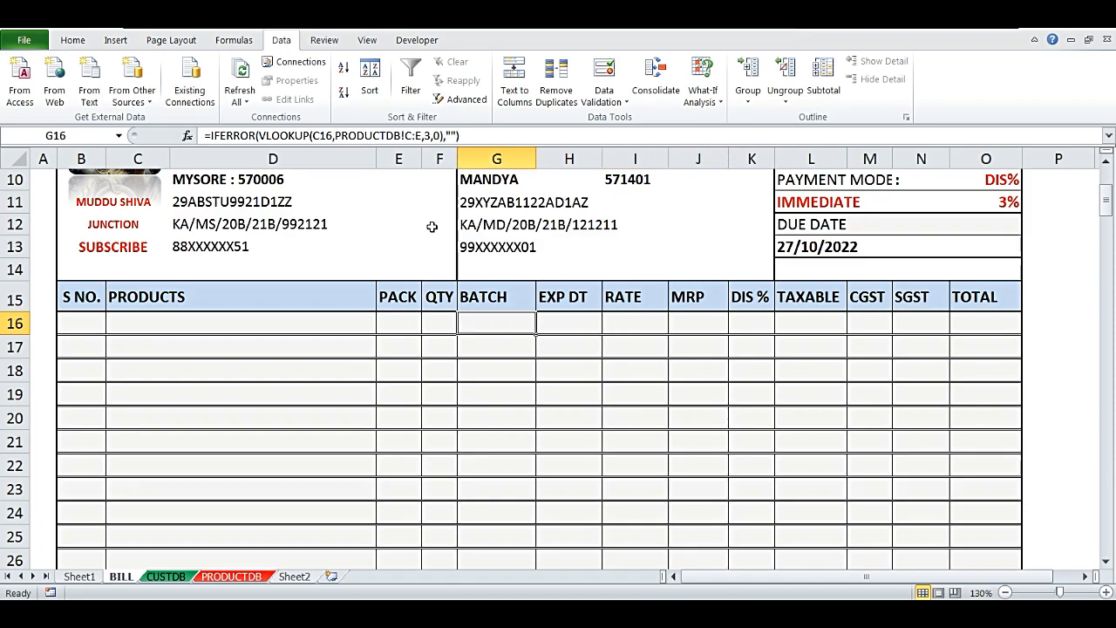
{"action": "key", "text": "alt+Down"}
{"action": "key", "text": "Down"}
{"action": "key", "text": "Down"}
{"action": "key", "text": "Down"}
{"action": "key", "text": "Down"}
{"action": "key", "text": "Down"}
{"action": "key", "text": "Return"}
- Examine the product details and IFERROR formulas filled across row 16 from PACK to MRP
{"action": "key", "text": "Right"}
{"action": "key", "text": "Right"}
{"action": "key", "text": "Right"}
{"action": "key", "text": "Right"}
{"action": "key", "text": "Right"}
{"action": "key", "text": "Right"}
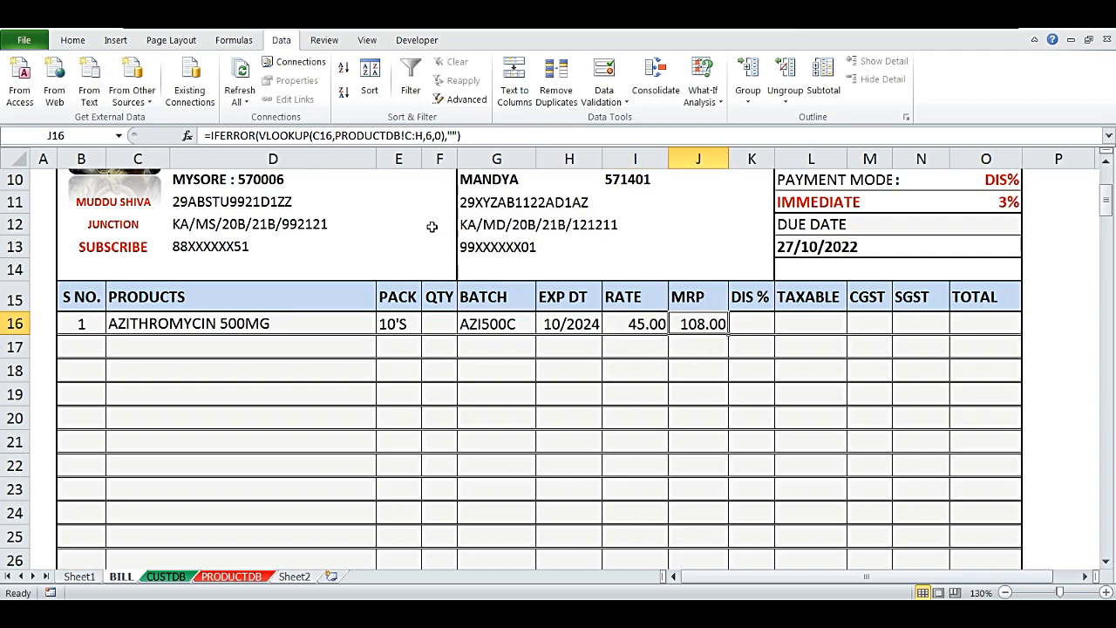
{"action": "key", "text": "Left"}
{"action": "key", "text": "Left"}
{"action": "key", "text": "Left"}
{"action": "key", "text": "Right"}
{"action": "key", "text": "Right"}
{"action": "key", "text": "Right"}
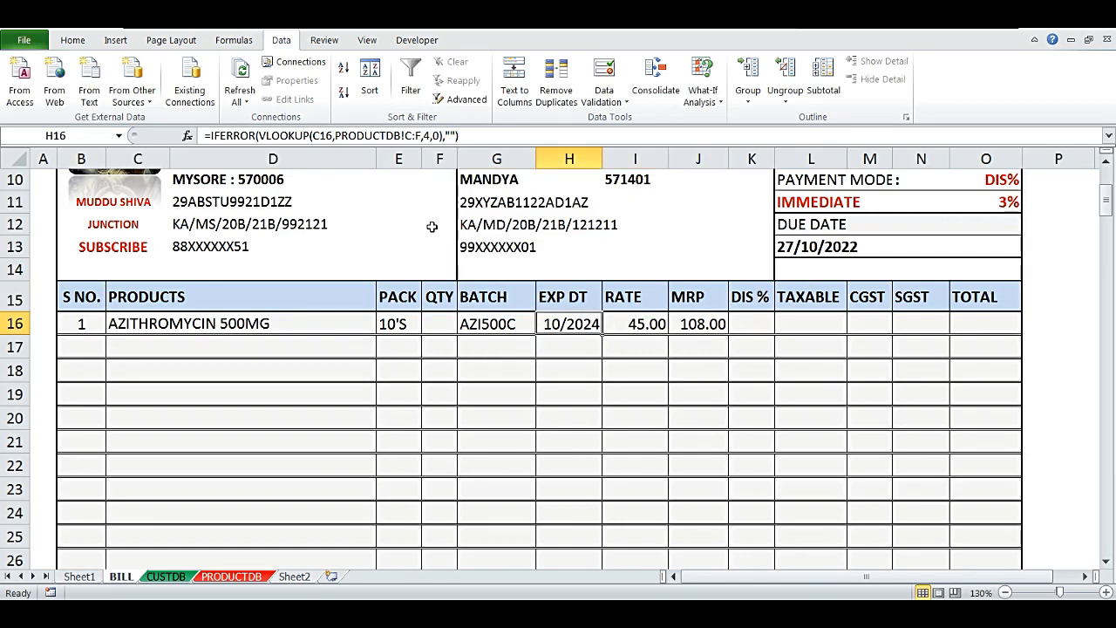
{"action": "key", "text": "Left"}
{"action": "key", "text": "Left"}
{"action": "key", "text": "Left"}
{"action": "key", "text": "Left"}
{"action": "key", "text": "Left"}
{"action": "key", "text": "Left"}
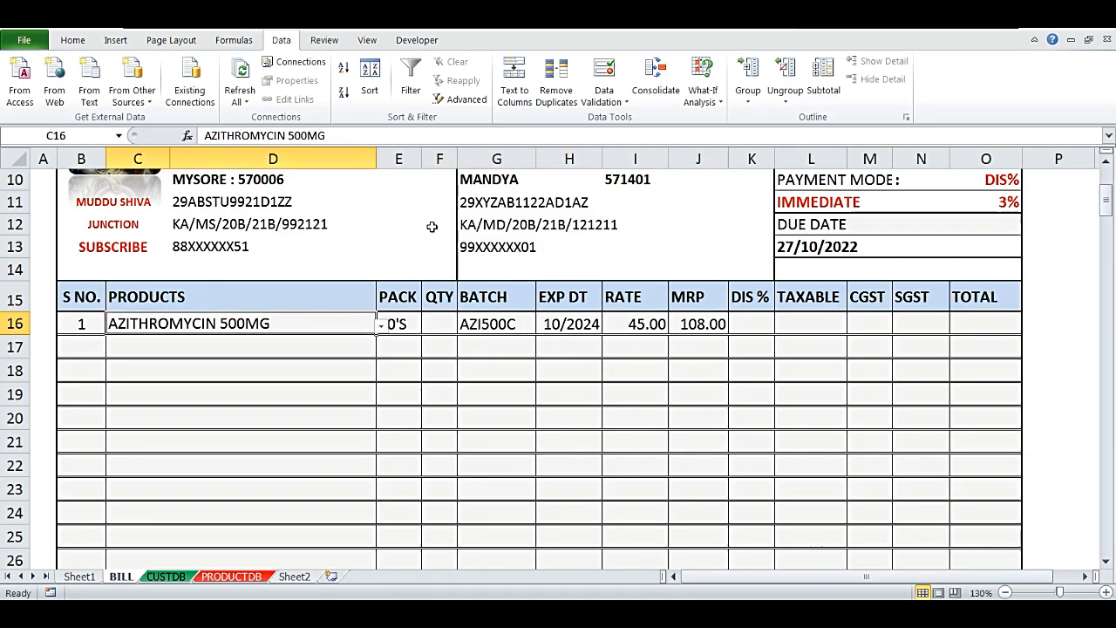
- Clear the product in C16 and choose AMLODIPINE 5MG instead
{"action": "key", "text": "Delete"}
{"action": "key", "text": "alt+Down"}
{"action": "key", "text": "Down"}
{"action": "key", "text": "Down"}
{"action": "key", "text": "Return"}
{"action": "key", "text": "Right"}
{"action": "key", "text": "Right"}
{"action": "key", "text": "Right"}
{"action": "key", "text": "Right"}
{"action": "key", "text": "Right"}
{"action": "key", "text": "Right"}
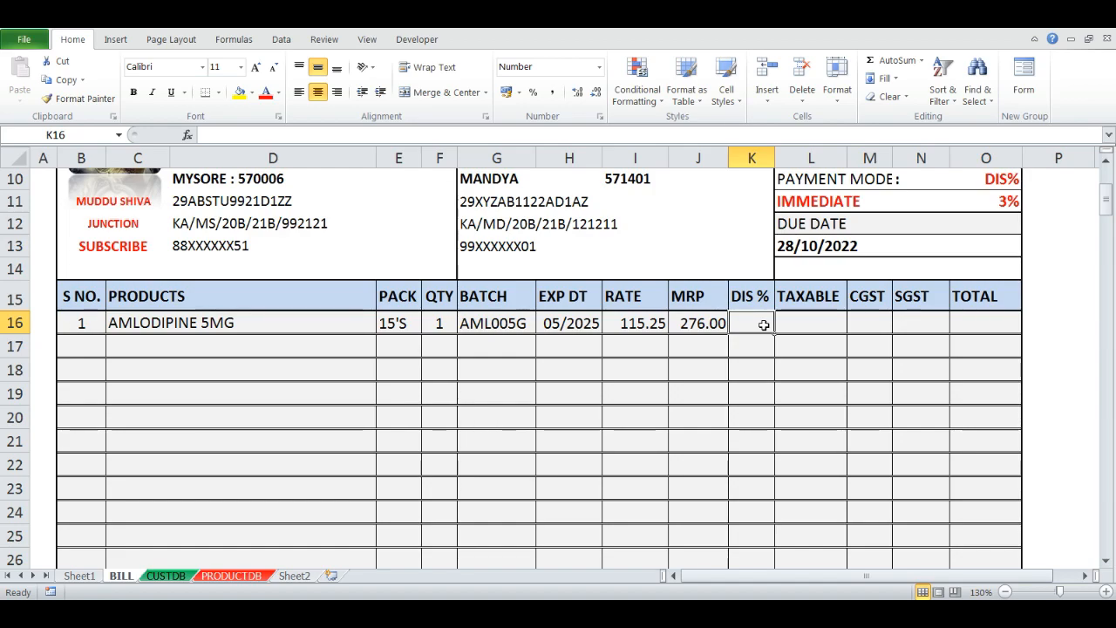
- Test the payment mode list in L11 by clearing the cell and choosing IMMEDIATE again
{"action": "left_click", "coordinate": [814, 206]}
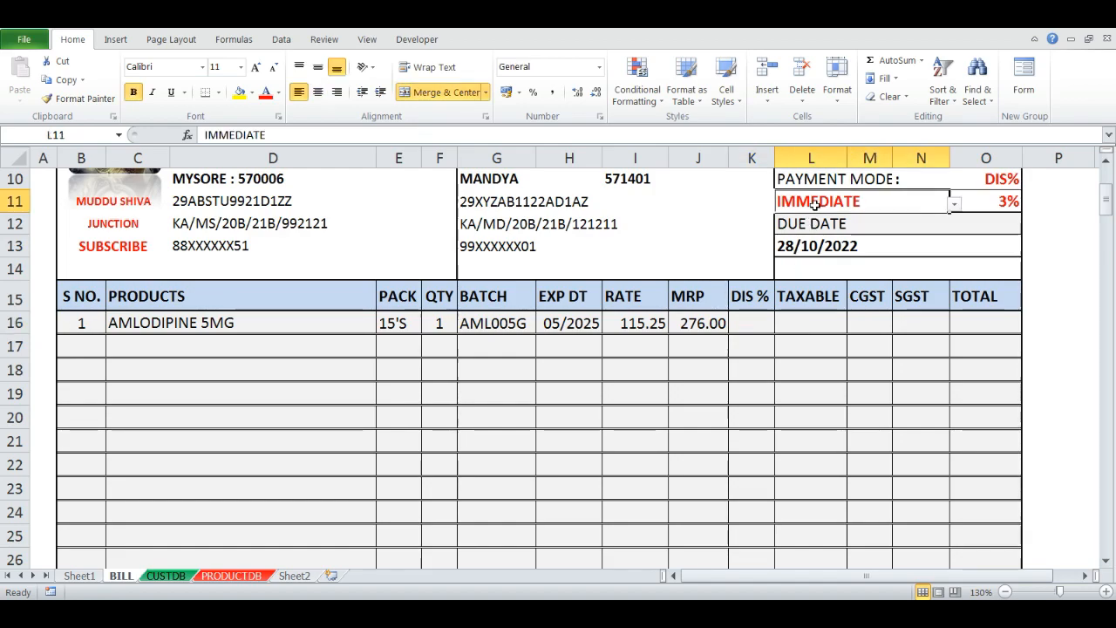
{"action": "key", "text": "alt+Down"}
{"action": "key", "text": "Escape"}
{"action": "key", "text": "alt+Down"}
{"action": "key", "text": "Down"}
{"action": "key", "text": "Return"}
{"action": "key", "text": "alt+Down"}
{"action": "key", "text": "Escape"}
{"action": "key", "text": "Delete"}
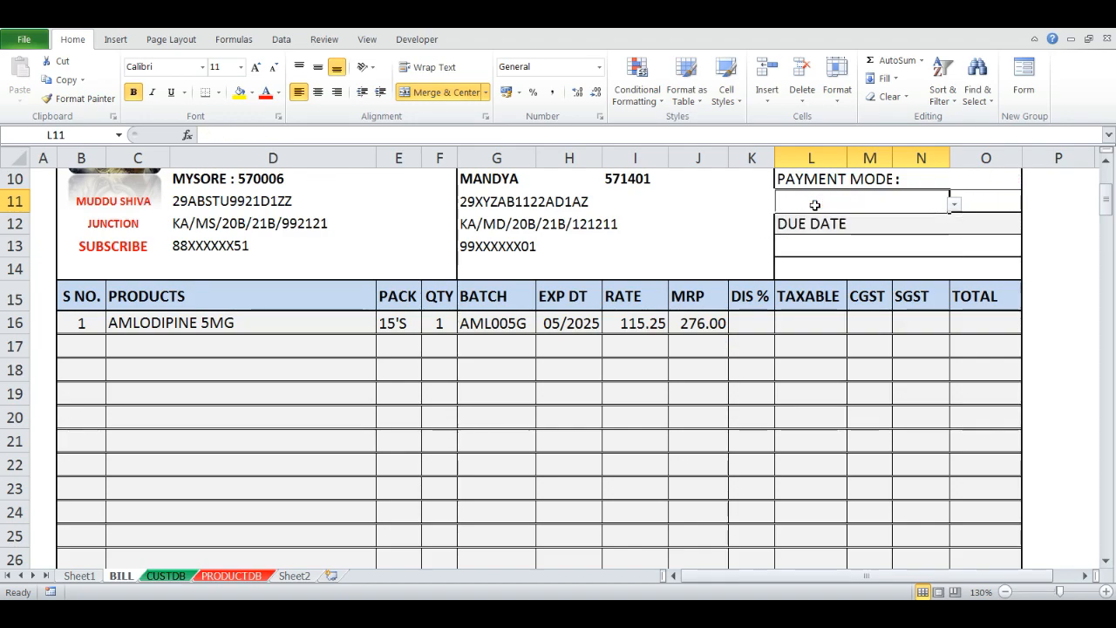
{"action": "key", "text": "alt+Down"}
{"action": "key", "text": "Return"}
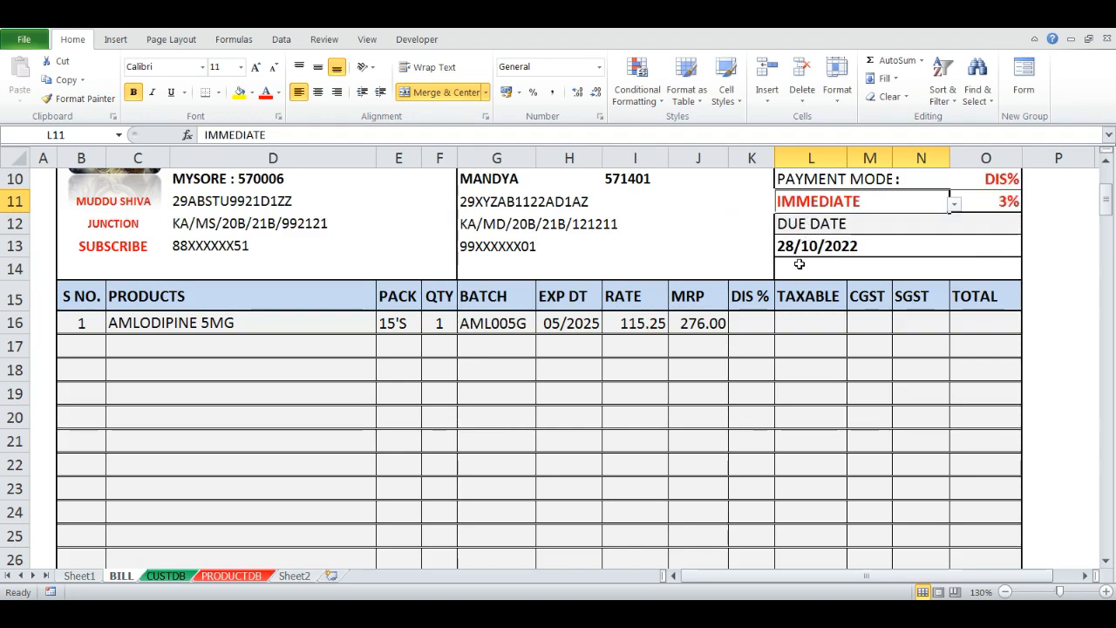
- Enter =IF(AND(L11="IMMEDIATE"),3) in the DIS % cell K16, accepting the closing-bracket correction
{"action": "left_click", "coordinate": [760, 314]}
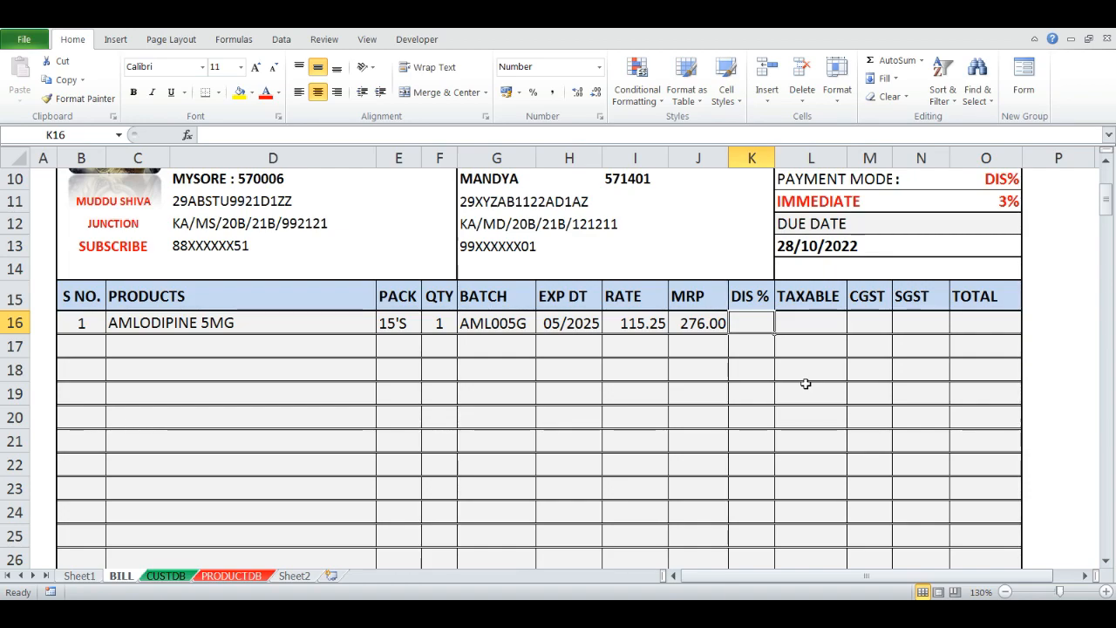
{"action": "type", "text": "="}
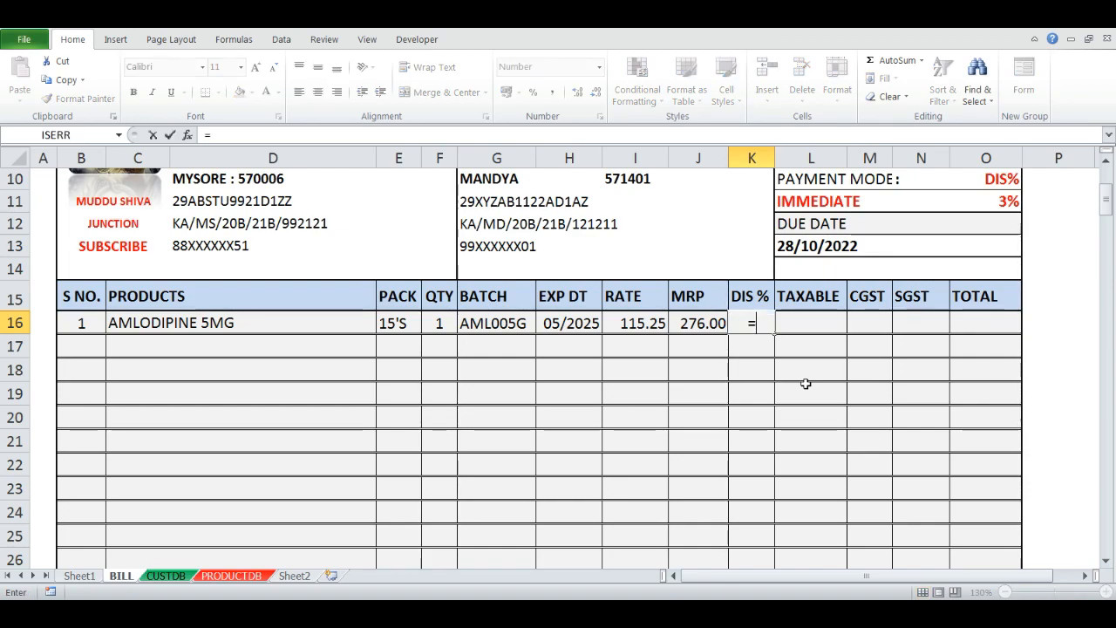
{"action": "type", "text": "IF(AND"}
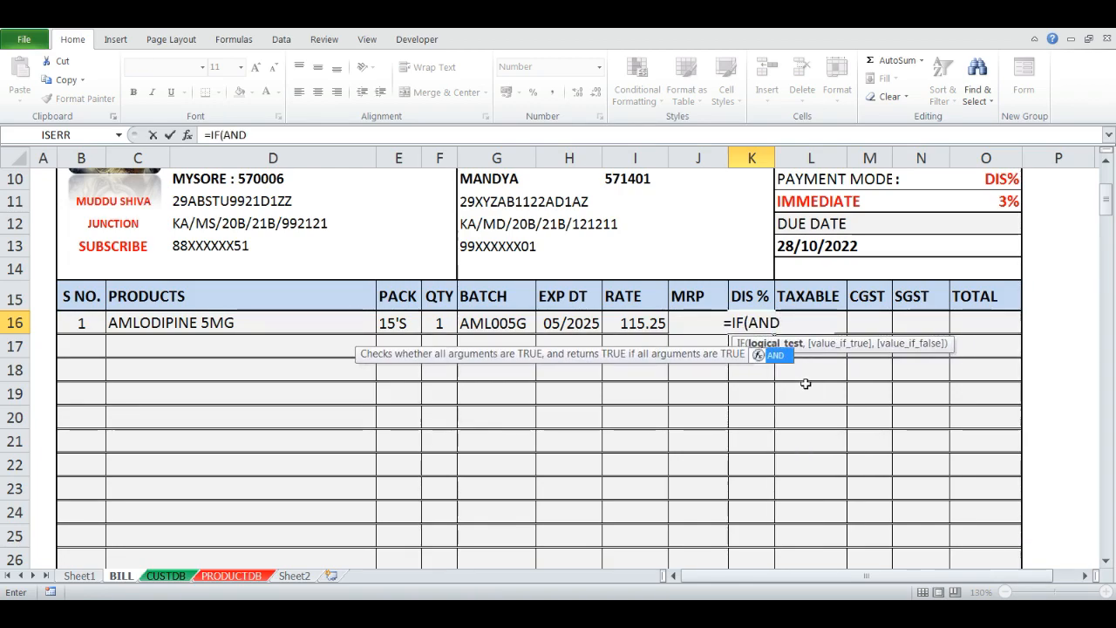
{"action": "type", "text": "("}
{"action": "key", "text": "Up"}
{"action": "key", "text": "Up"}
{"action": "key", "text": "Up"}
{"action": "key", "text": "Up"}
{"action": "key", "text": "Up"}
{"action": "key", "text": "Right"}
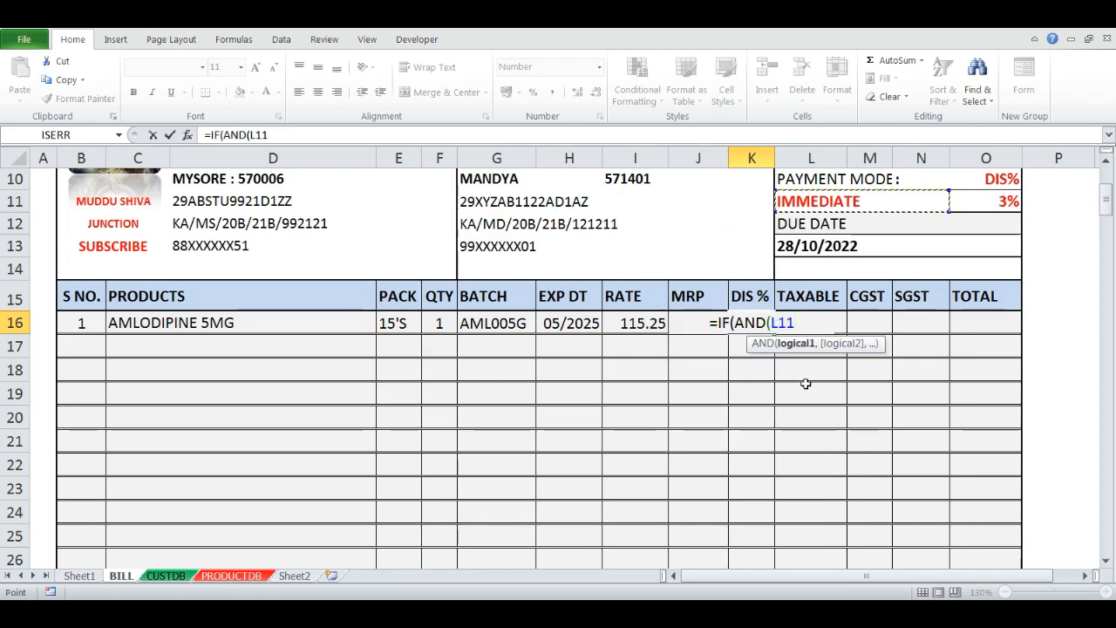
{"action": "type", "text": "="}
{"action": "type", "text": "\"IMME"}
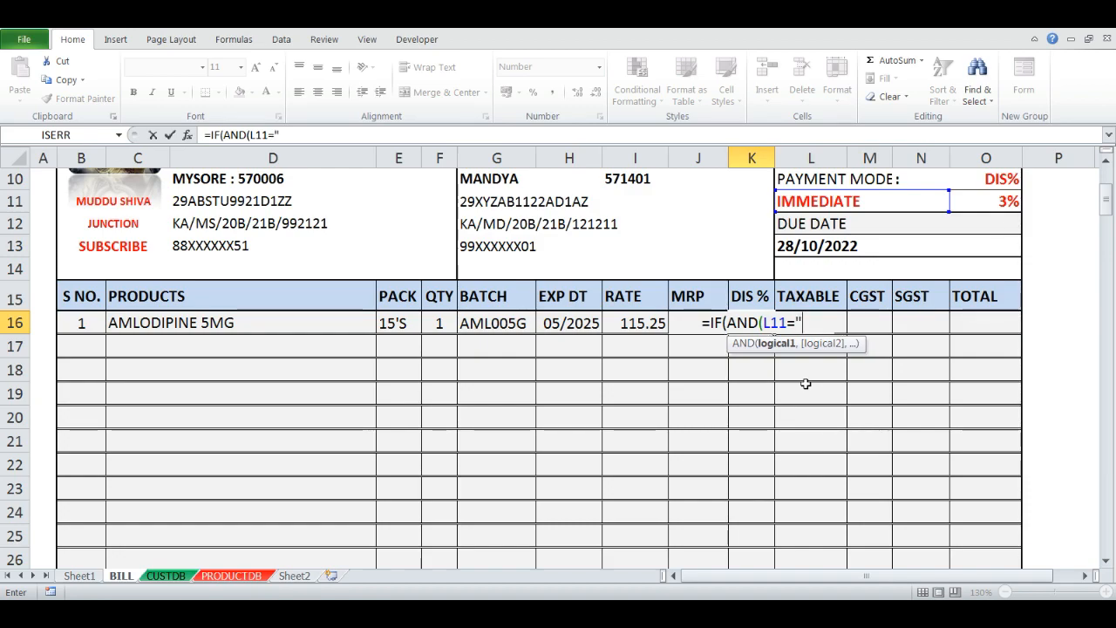
{"action": "type", "text": "DIAT"}
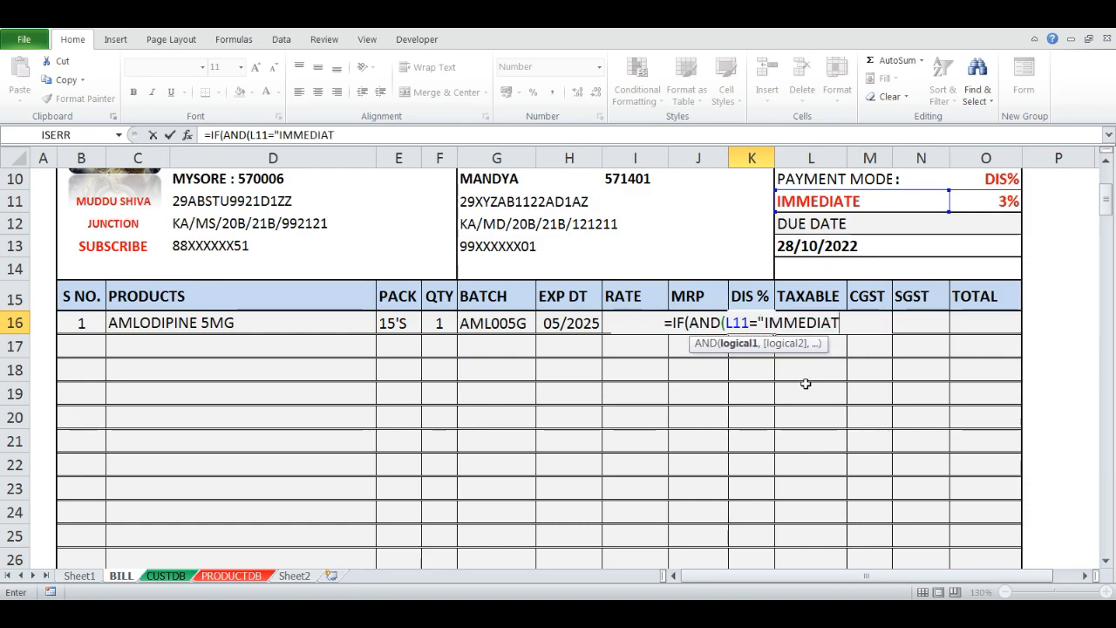
{"action": "type", "text": "E\")"}
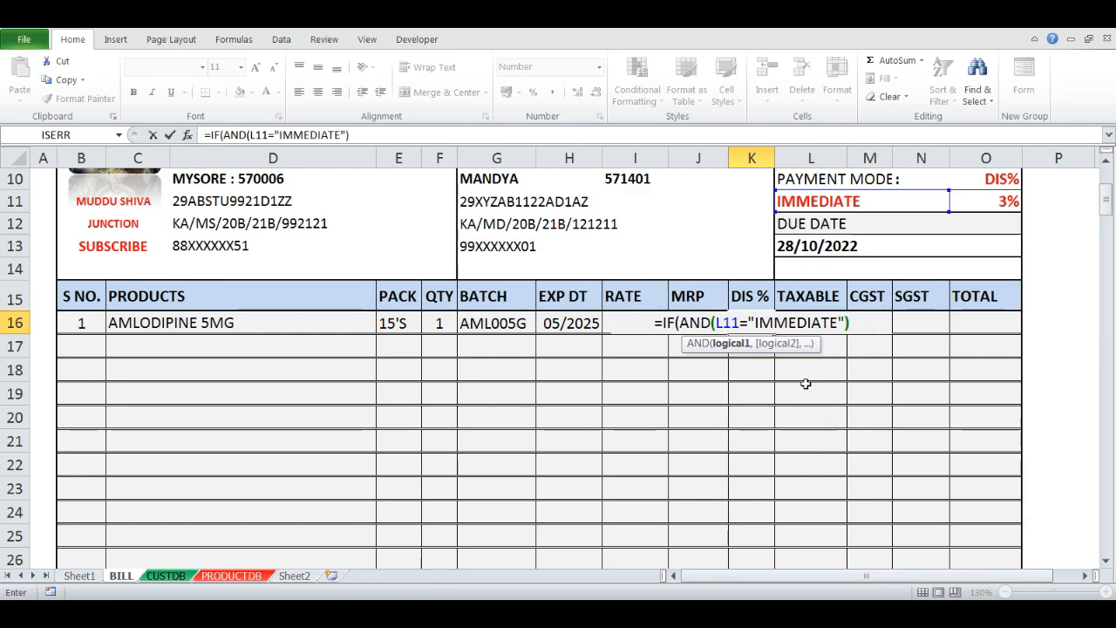
{"action": "type", "text": ",3"}
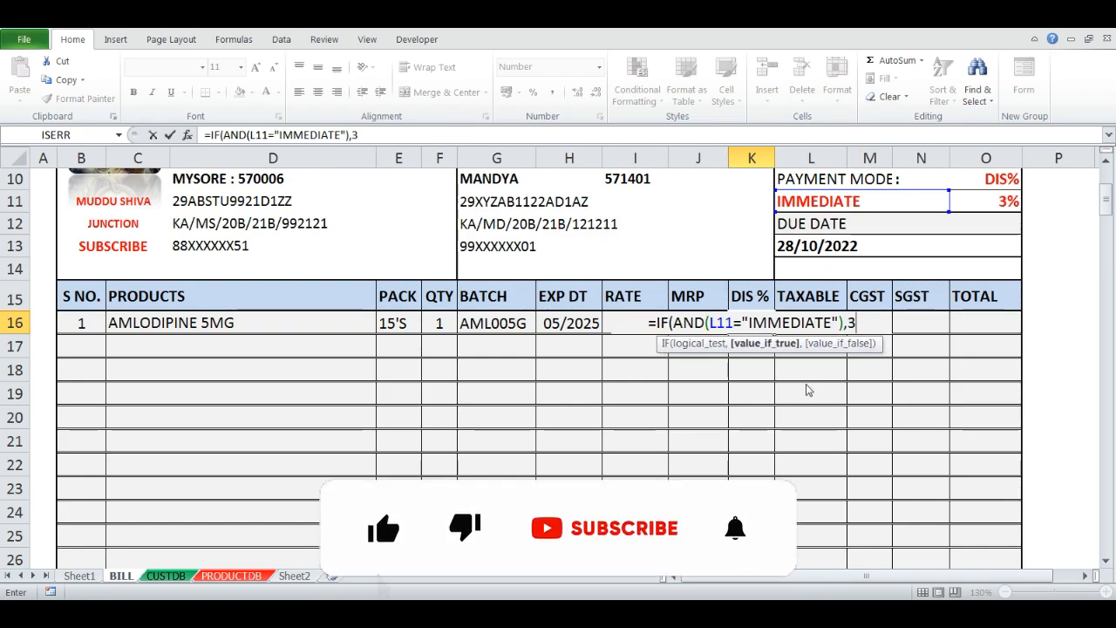
{"action": "key", "text": "Tab"}
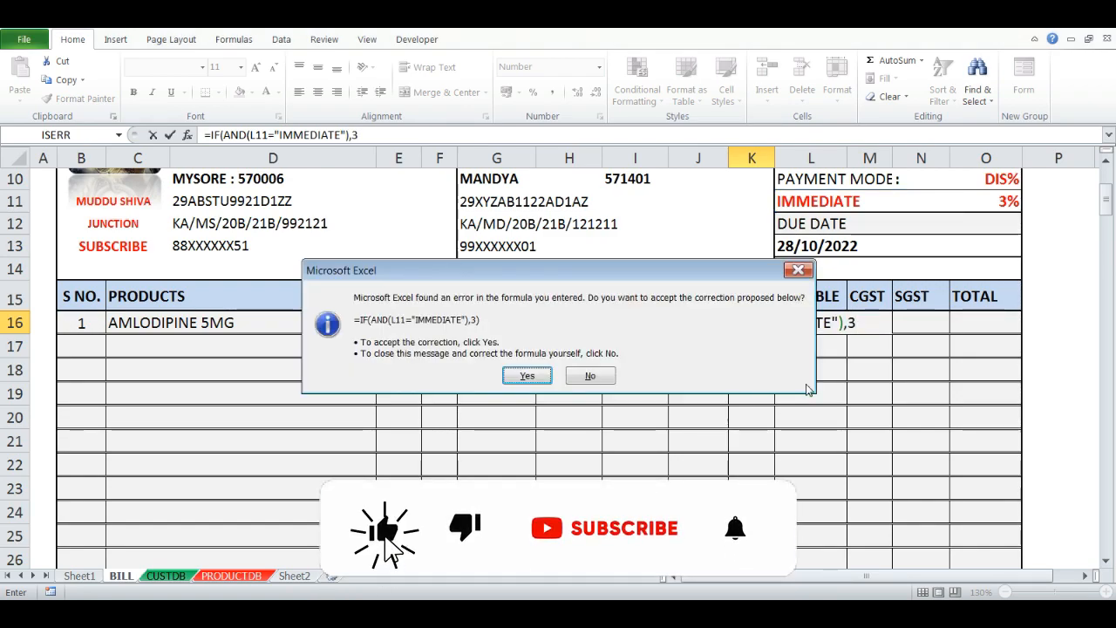
{"action": "key", "text": "Return"}
{"action": "key", "text": "Left"}
{"action": "key", "text": "Up"}
{"action": "key", "text": "Up"}
{"action": "key", "text": "Up"}
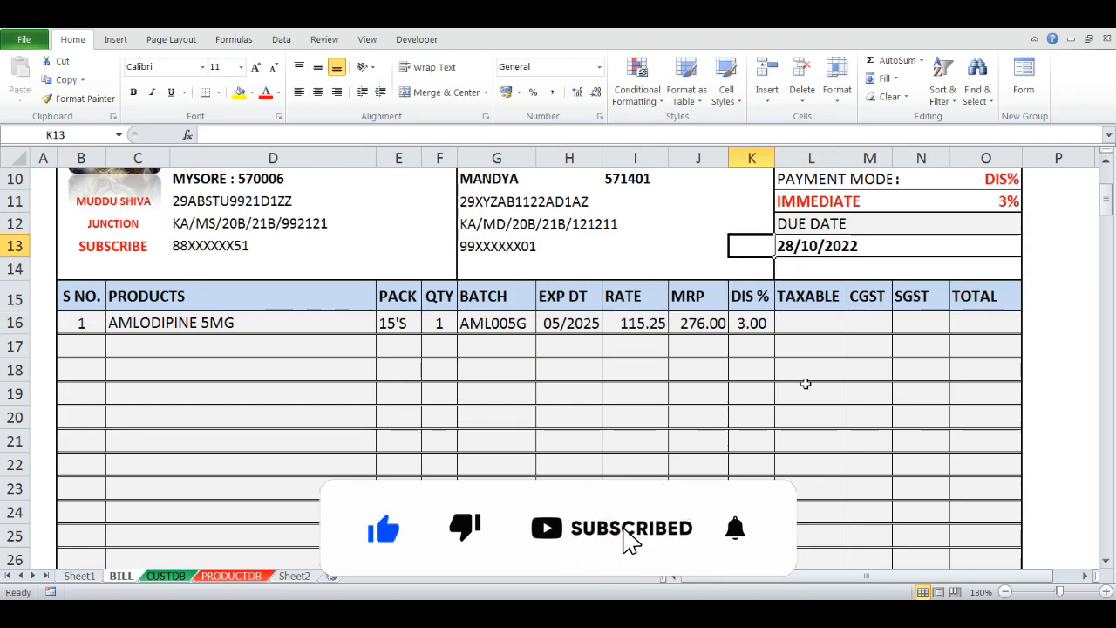
{"action": "key", "text": "Up"}
{"action": "key", "text": "Up"}
{"action": "key", "text": "Right"}
{"action": "key", "text": "alt+Down"}
{"action": "key", "text": "Escape"}
{"action": "key", "text": "Down"}
{"action": "key", "text": "Down"}
{"action": "key", "text": "Down"}
{"action": "key", "text": "Down"}
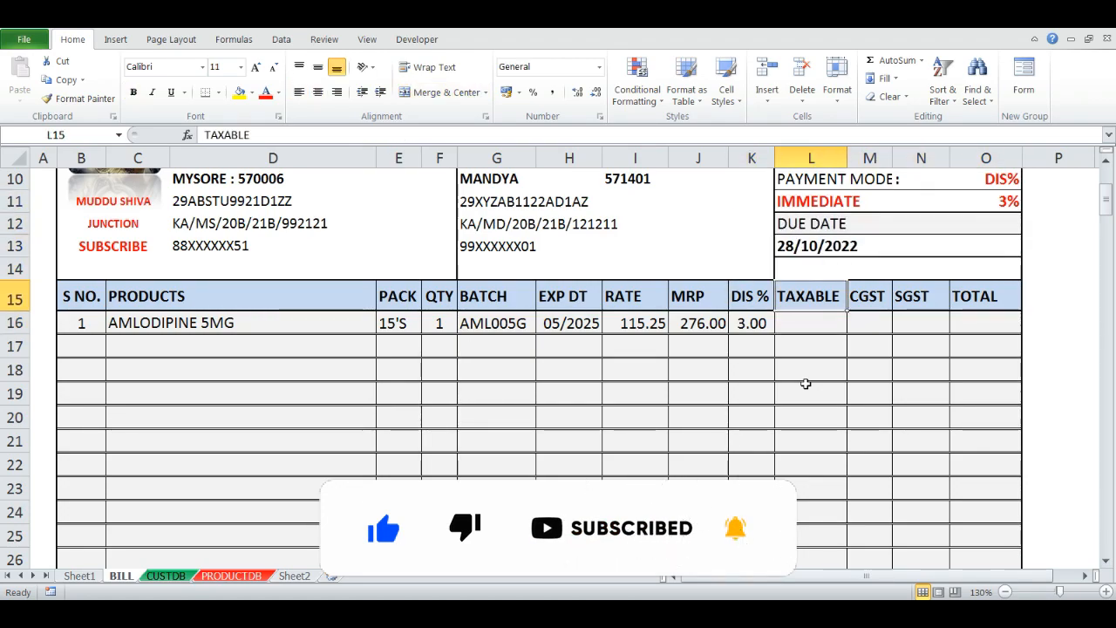
{"action": "key", "text": "Down"}
{"action": "key", "text": "Left"}
- Switch the payment mode in L11 to CREDIT BILL to test the DIS % formula
{"action": "key", "text": "Up"}
{"action": "key", "text": "Up"}
{"action": "key", "text": "Up"}
{"action": "key", "text": "Up"}
{"action": "key", "text": "Up"}
{"action": "key", "text": "Right"}
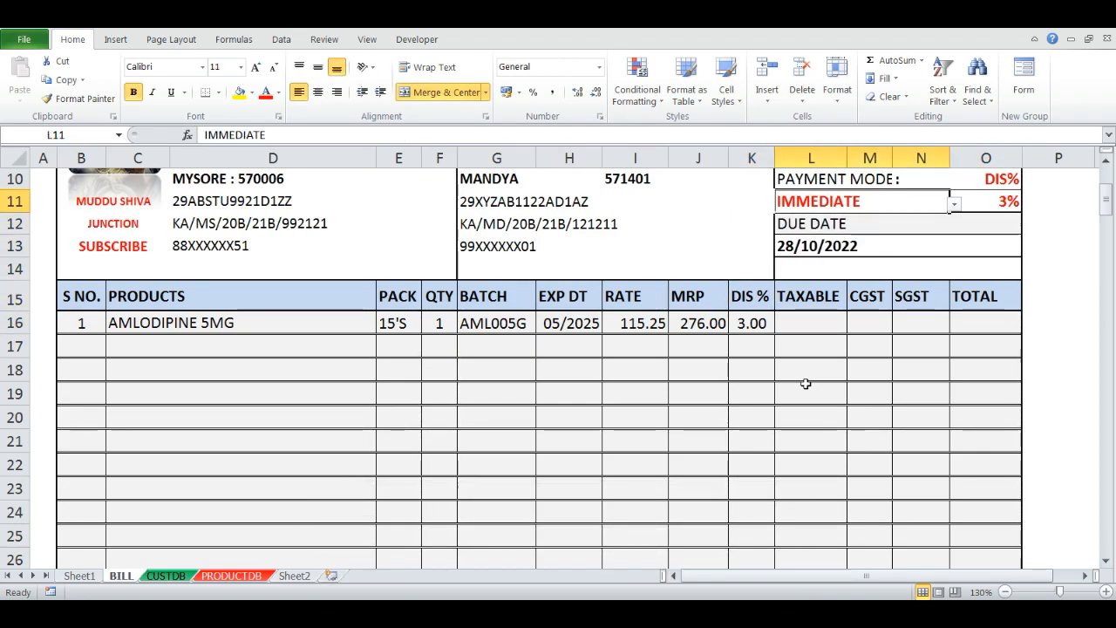
{"action": "key", "text": "alt+Down"}
{"action": "key", "text": "Down"}
{"action": "key", "text": "Return"}
{"action": "key", "text": "Down"}
{"action": "key", "text": "Down"}
{"action": "key", "text": "Down"}
{"action": "key", "text": "Down"}
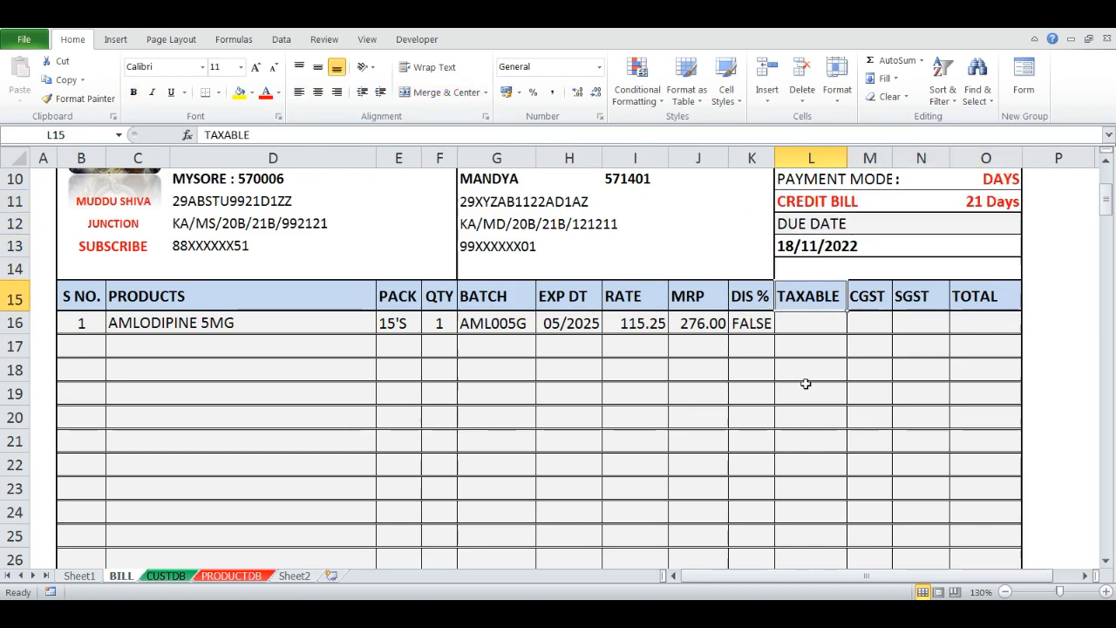
- Extend the K16 formula with a nested IF(AND(L11="CREDIT BILL"),"0.00") as its value-if-false, accepting the bracket correction
{"action": "key", "text": "Down"}
{"action": "key", "text": "Left"}
{"action": "key", "text": "alt"}
{"action": "key", "text": "alt"}
{"action": "key", "text": "F2"}
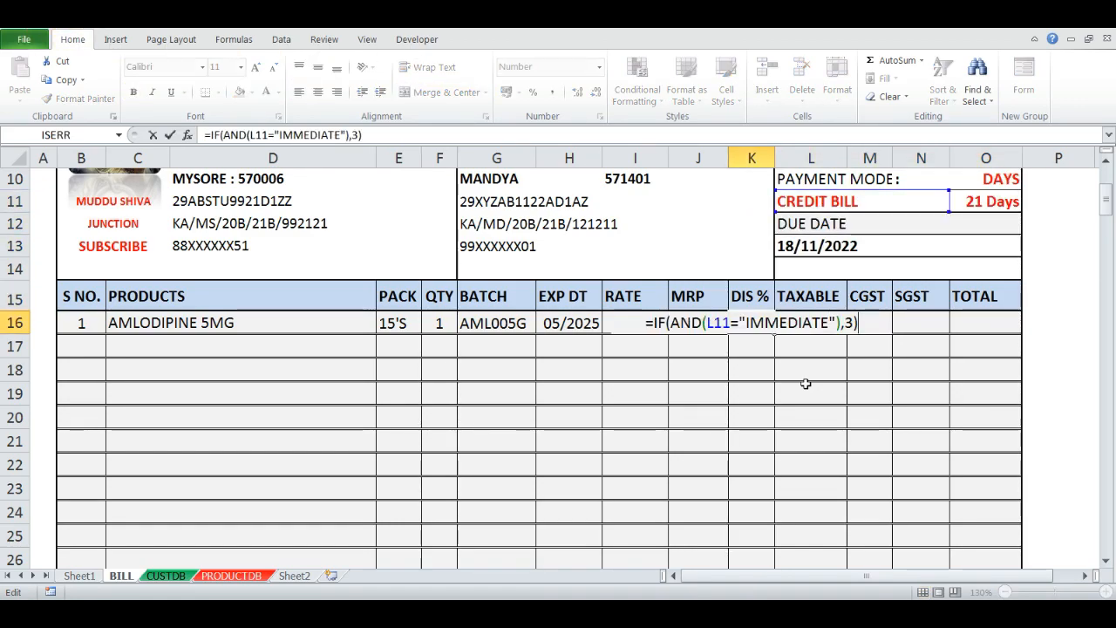
{"action": "key", "text": "BackSpace"}
{"action": "type", "text": ",IF(AND"}
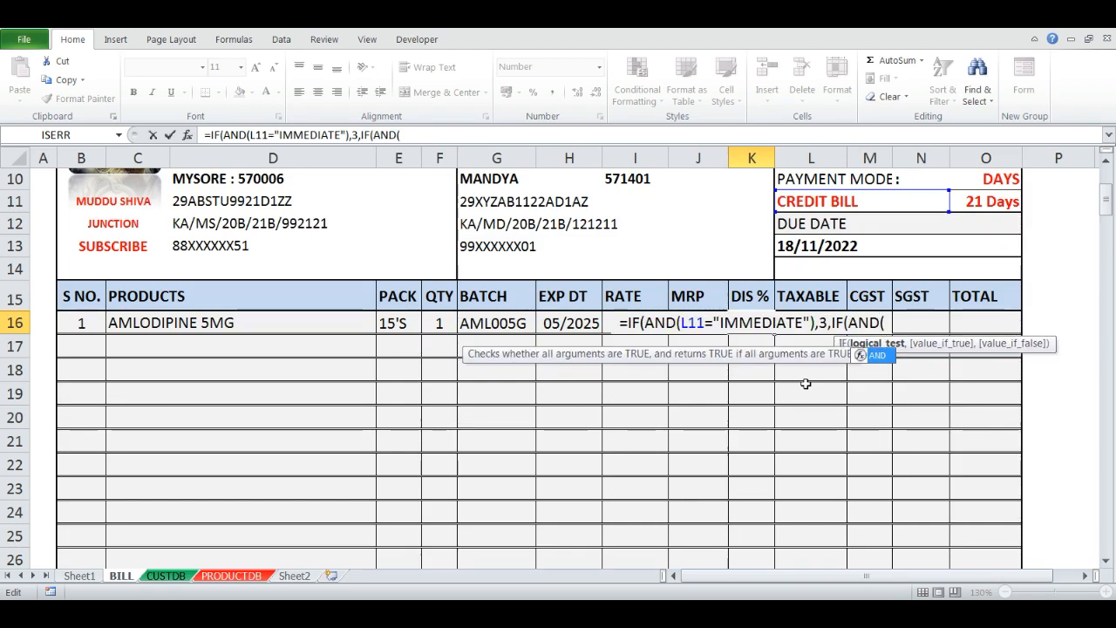
{"action": "type", "text": "(L11"}
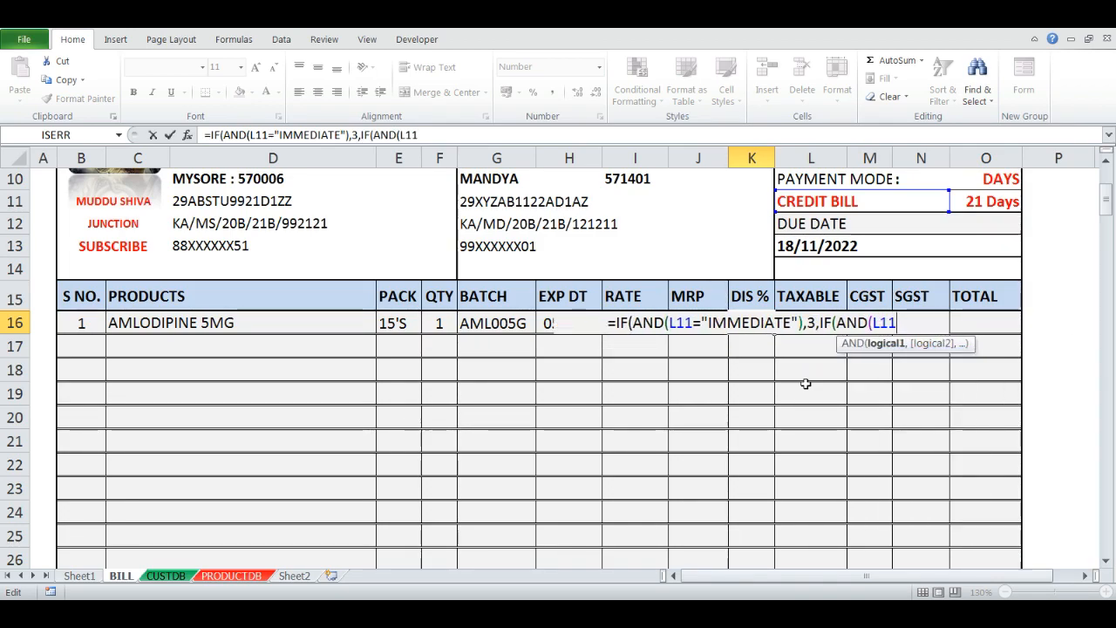
{"action": "type", "text": "="}
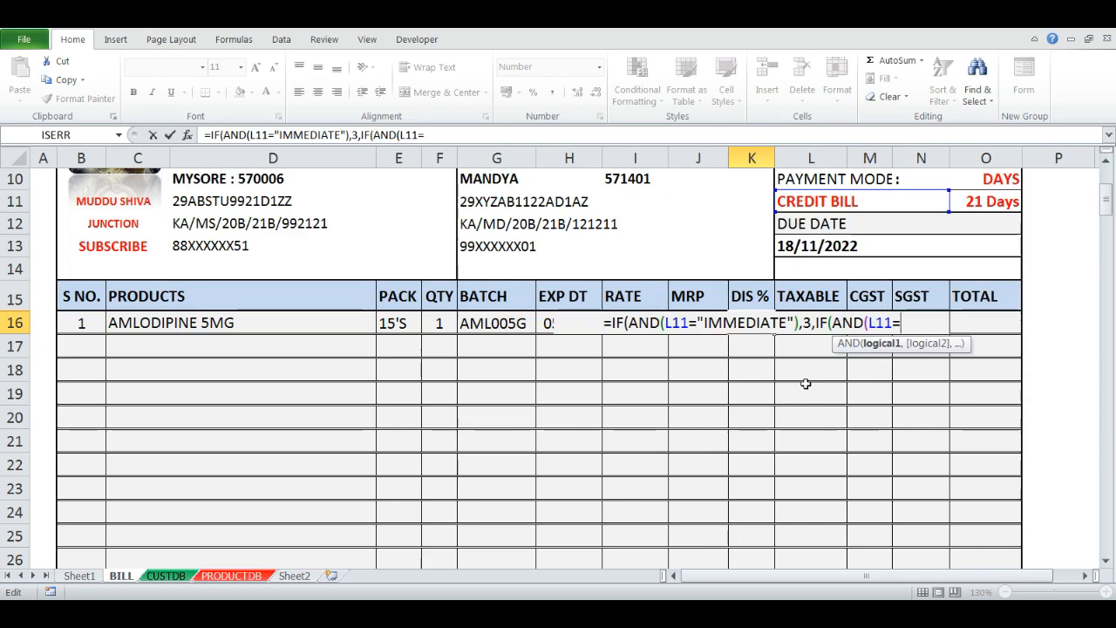
{"action": "type", "text": "\"CREDIT BILL\""}
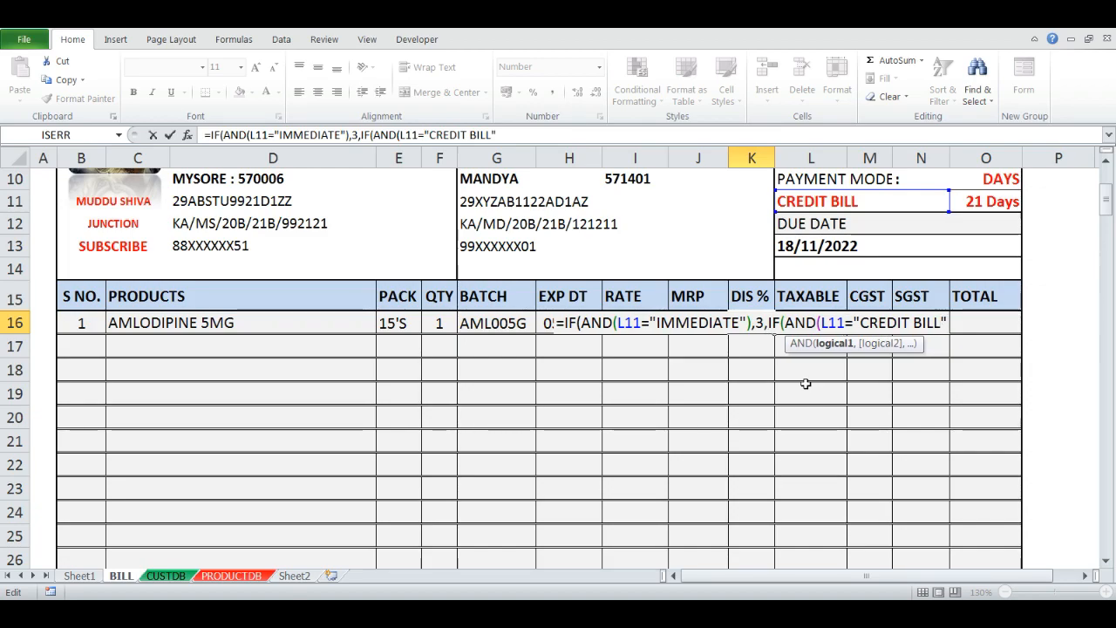
{"action": "type", "text": "),"}
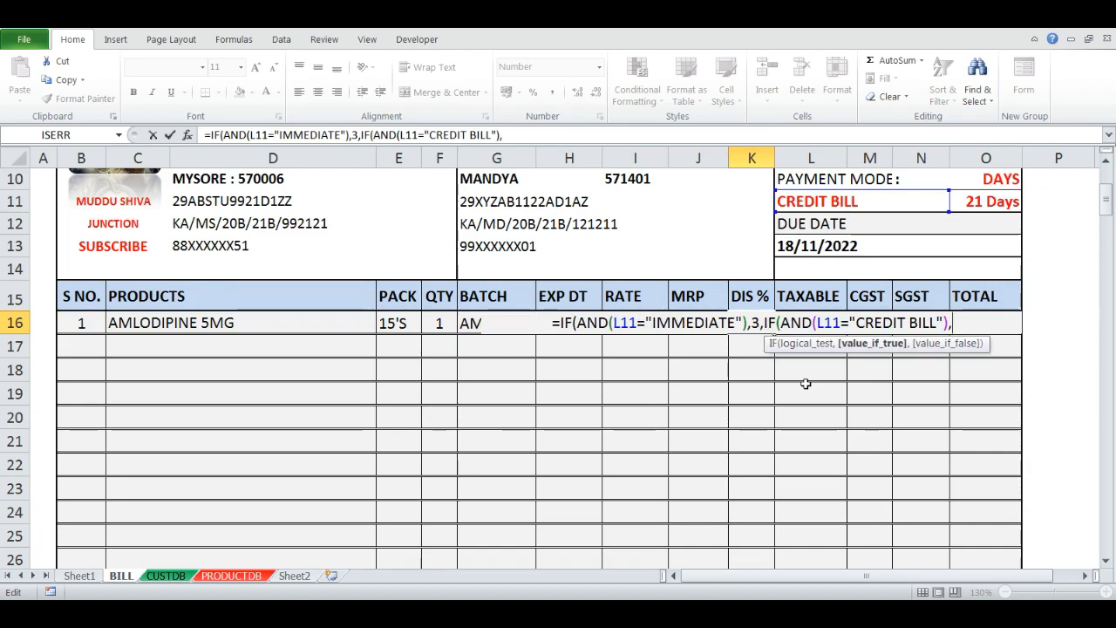
{"action": "type", "text": "\""}
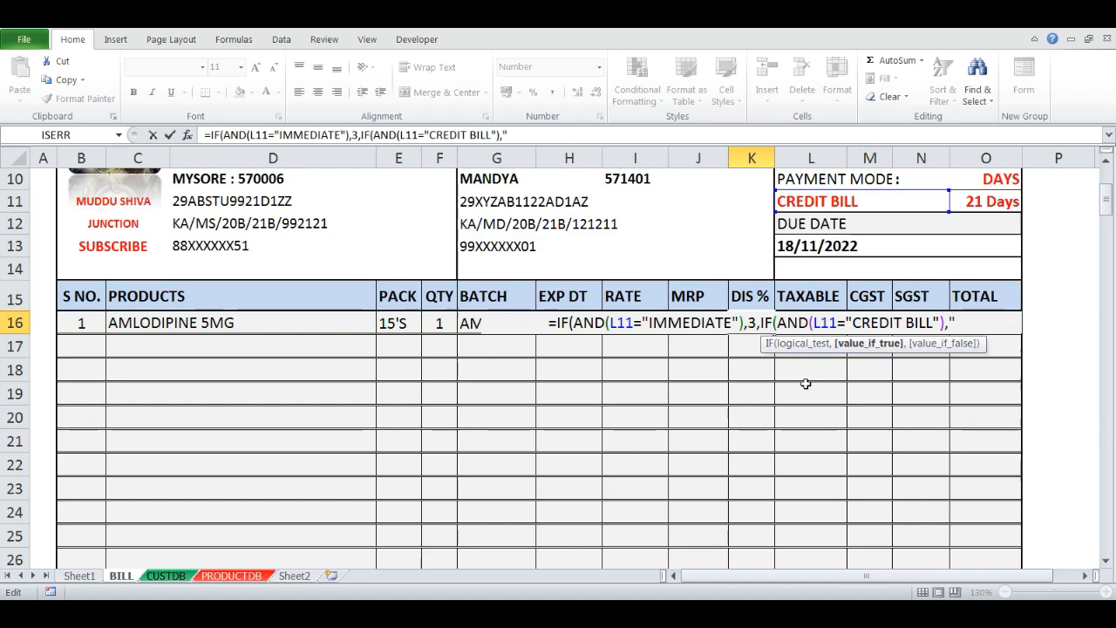
{"action": "type", "text": "0.00\""}
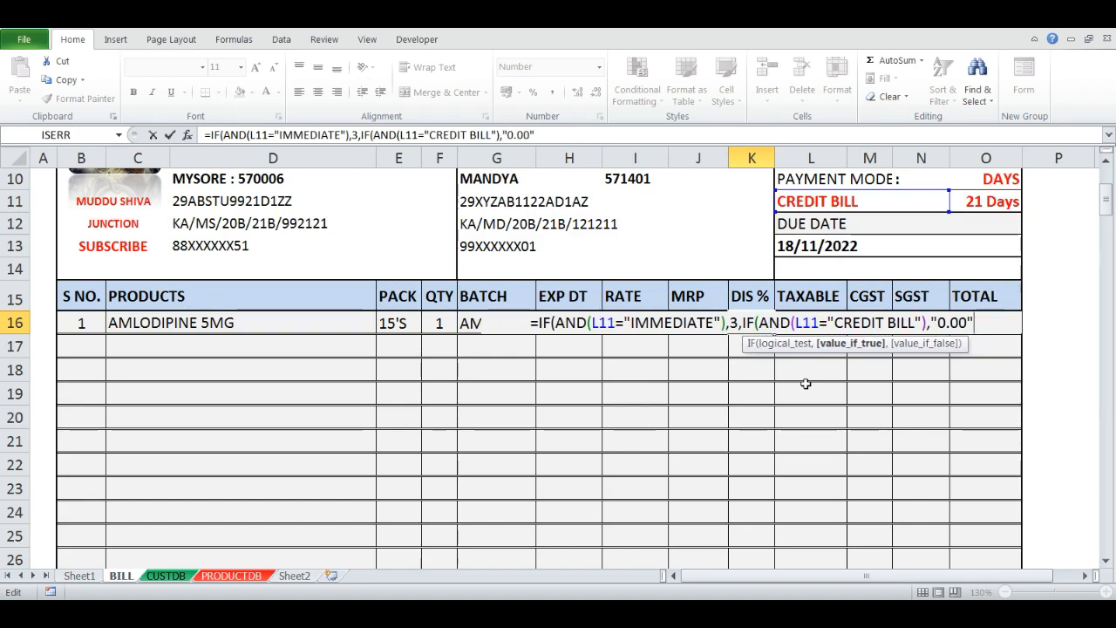
{"action": "key", "text": "Return"}
{"action": "key", "text": "Return"}
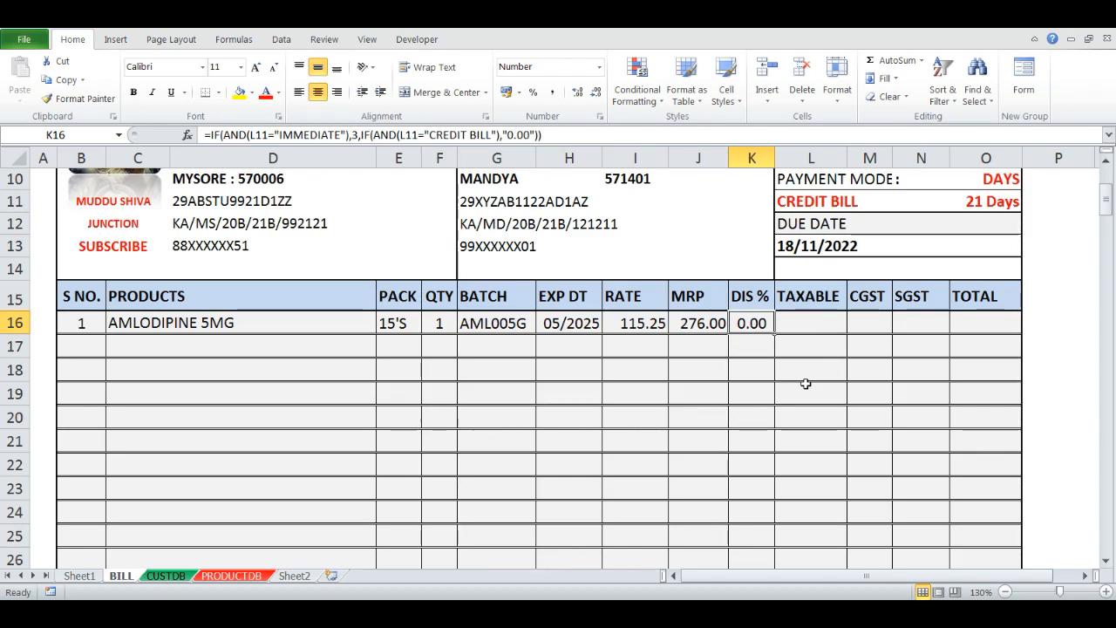
- Set the payment mode in L11 back to IMMEDIATE and check the DIS % in K16
{"action": "key", "text": "Up"}
{"action": "key", "text": "Up"}
{"action": "key", "text": "Up"}
{"action": "key", "text": "Up"}
{"action": "key", "text": "Up"}
{"action": "key", "text": "Up"}
{"action": "key", "text": "Right"}
{"action": "key", "text": "Down"}
{"action": "key", "text": "alt+Down"}
{"action": "key", "text": "Up"}
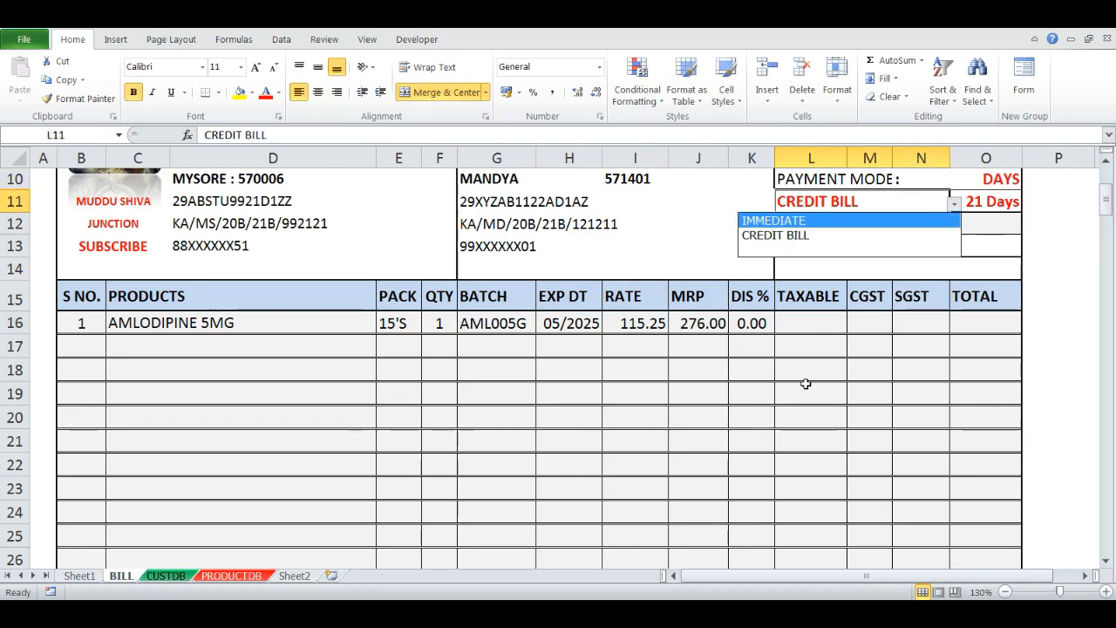
{"action": "key", "text": "Return"}
{"action": "key", "text": "Down"}
{"action": "key", "text": "Down"}
{"action": "key", "text": "Down"}
{"action": "key", "text": "Down"}
{"action": "key", "text": "Down"}
{"action": "key", "text": "Left"}
- Choose CREDIT BILL again as the payment mode in L11 and check the discount in K16
{"action": "key", "text": "Up"}
{"action": "key", "text": "Up"}
{"action": "key", "text": "Up"}
{"action": "key", "text": "Up"}
{"action": "key", "text": "Up"}
{"action": "key", "text": "Right"}
{"action": "key", "text": "alt+Down"}
{"action": "key", "text": "Down"}
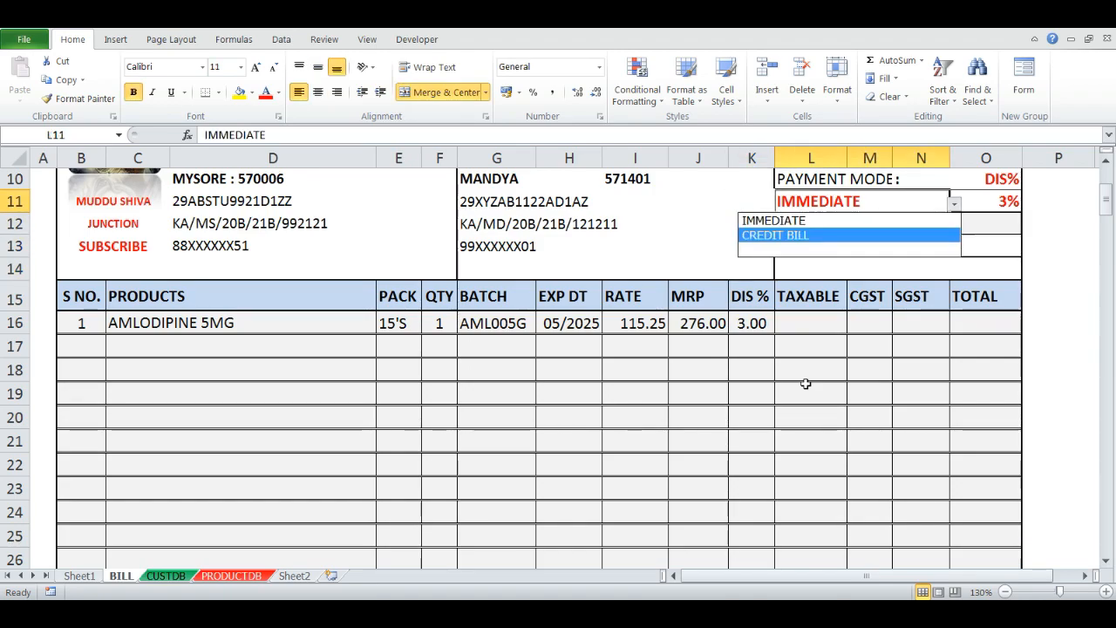
{"action": "key", "text": "Return"}
{"action": "key", "text": "Down"}
{"action": "key", "text": "Down"}
{"action": "key", "text": "Down"}
{"action": "key", "text": "Down"}
{"action": "key", "text": "Down"}
{"action": "key", "text": "Left"}
- Choose the blank entry for the payment mode in L11 to test the DIS % formula without a mode
{"action": "key", "text": "Up"}
{"action": "key", "text": "Up"}
{"action": "key", "text": "Up"}
{"action": "key", "text": "Up"}
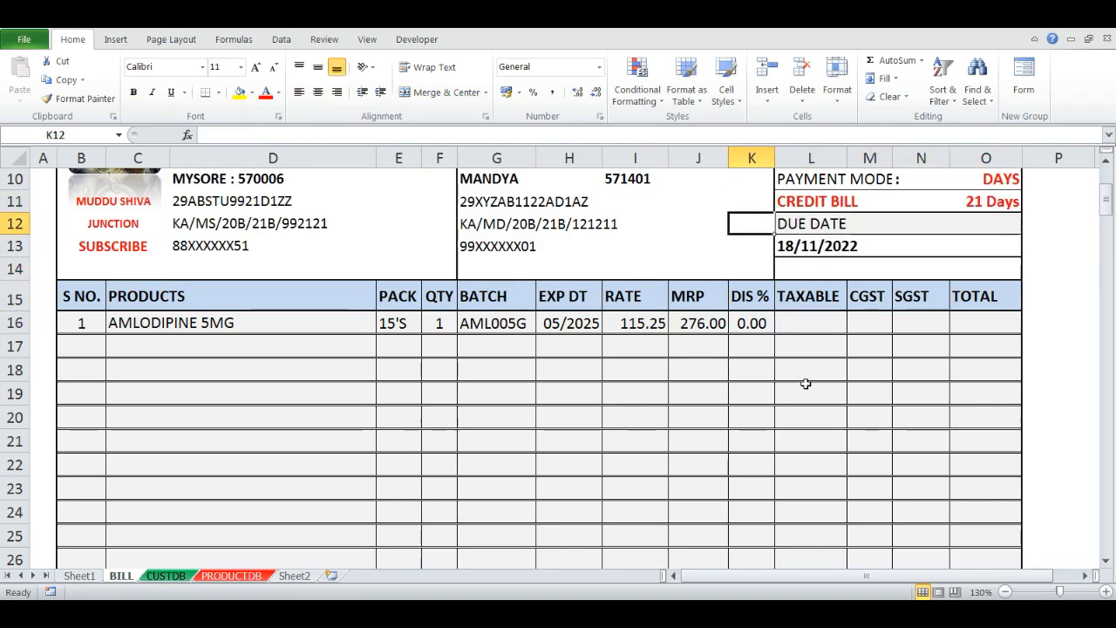
{"action": "key", "text": "Up"}
{"action": "key", "text": "Right"}
{"action": "key", "text": "alt+Down"}
{"action": "key", "text": "Return"}
{"action": "key", "text": "Down"}
{"action": "key", "text": "Down"}
{"action": "key", "text": "Down"}
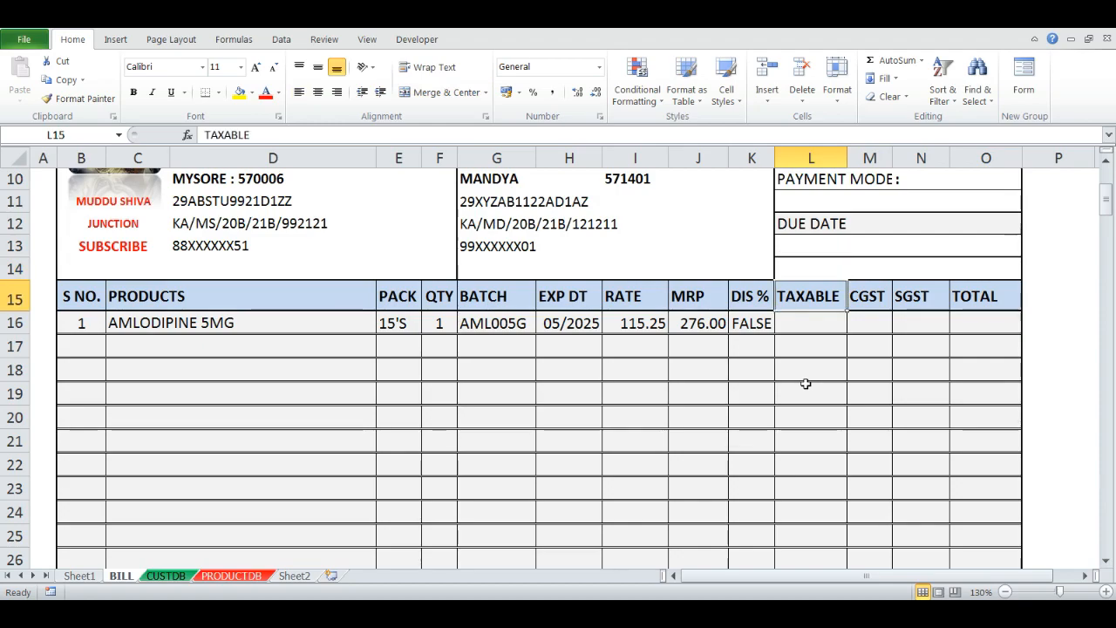
- Add a third nested condition, IF(AND(L11=""),"0.00"), to the DIS % formula in K16 for a blank payment mode
{"action": "key", "text": "Down"}
{"action": "key", "text": "Left"}
{"action": "key", "text": "F2"}
{"action": "key", "text": "BackSpace"}
{"action": "key", "text": "BackSpace"}
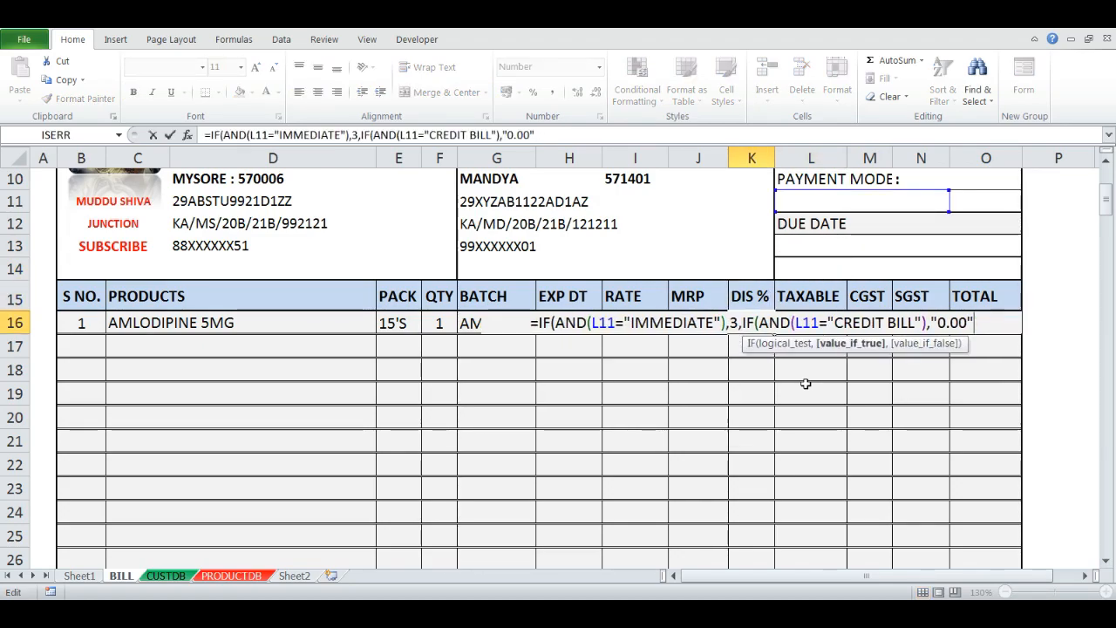
{"action": "type", "text": ",IF"}
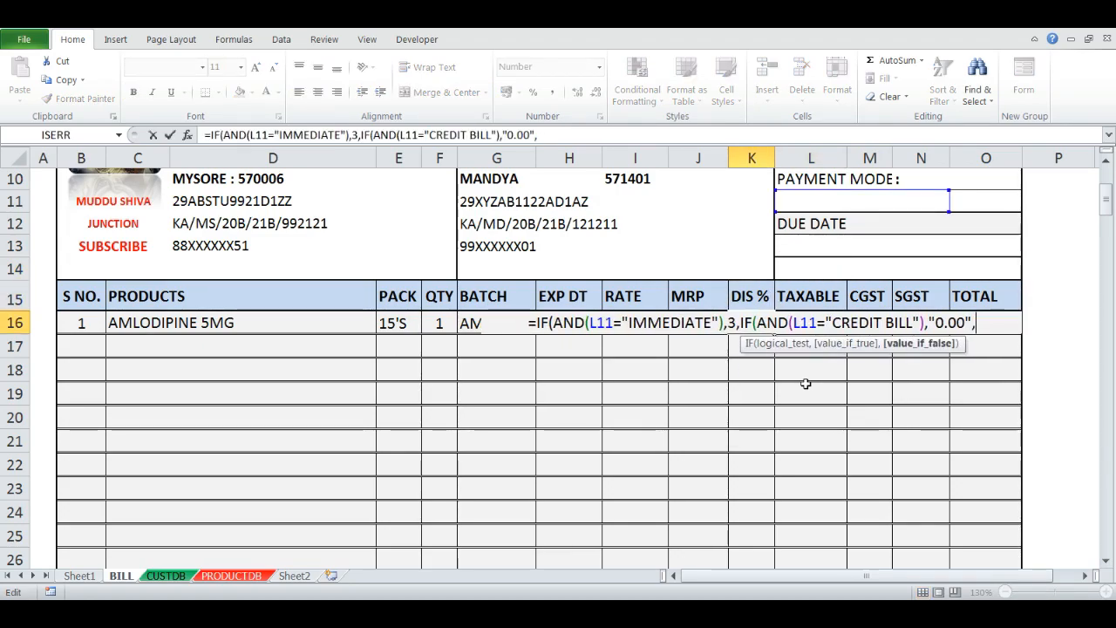
{"action": "type", "text": "(AND"}
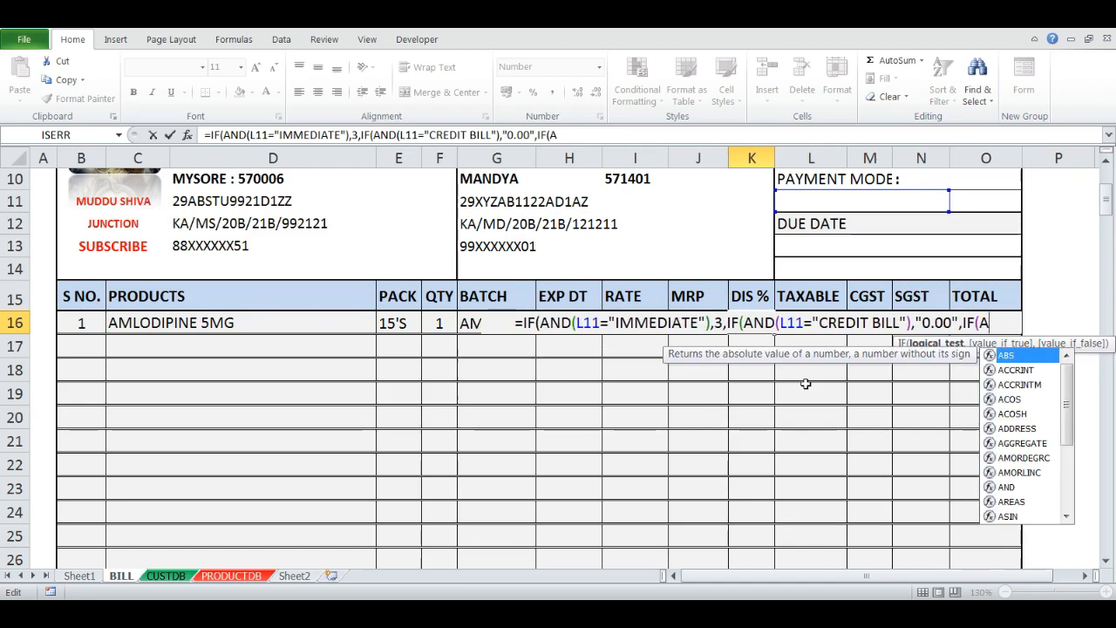
{"action": "type", "text": "("}
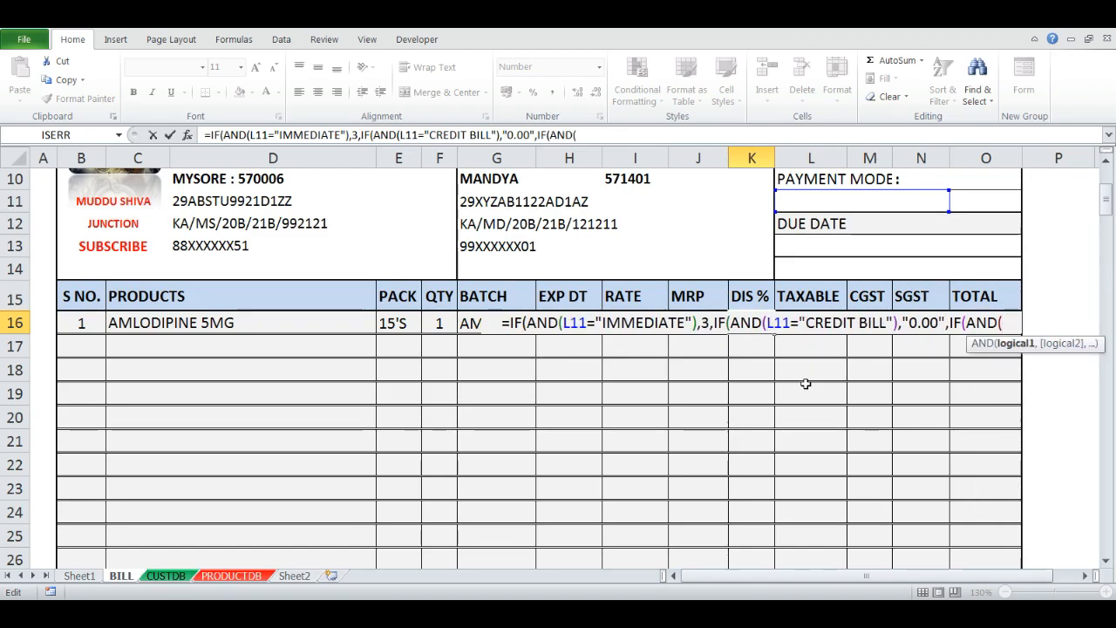
{"action": "type", "text": "L11"}
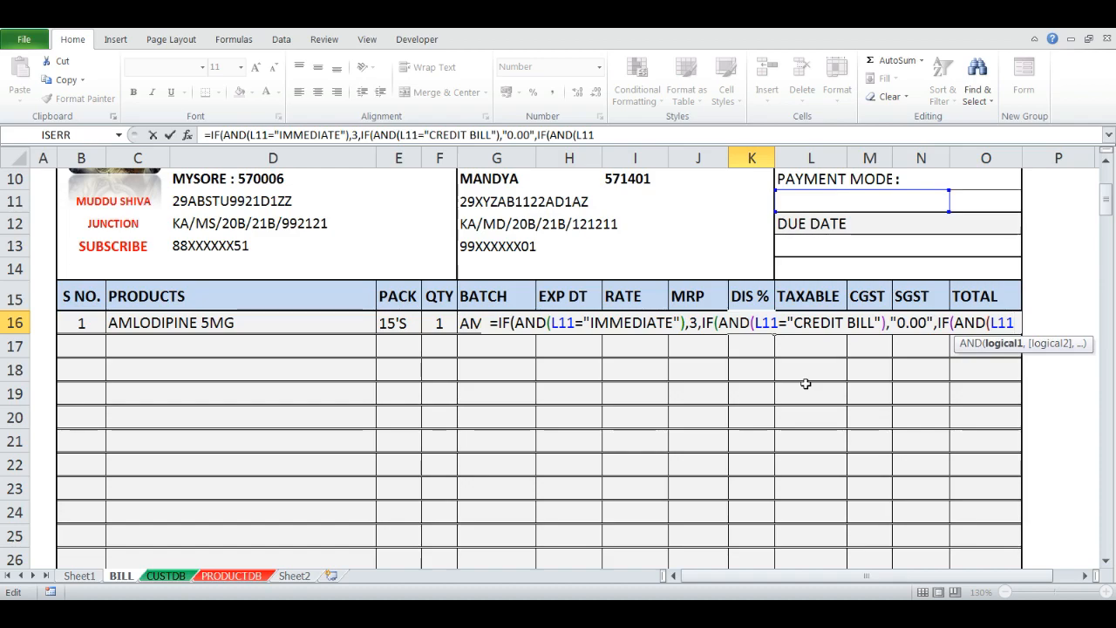
{"action": "type", "text": "="}
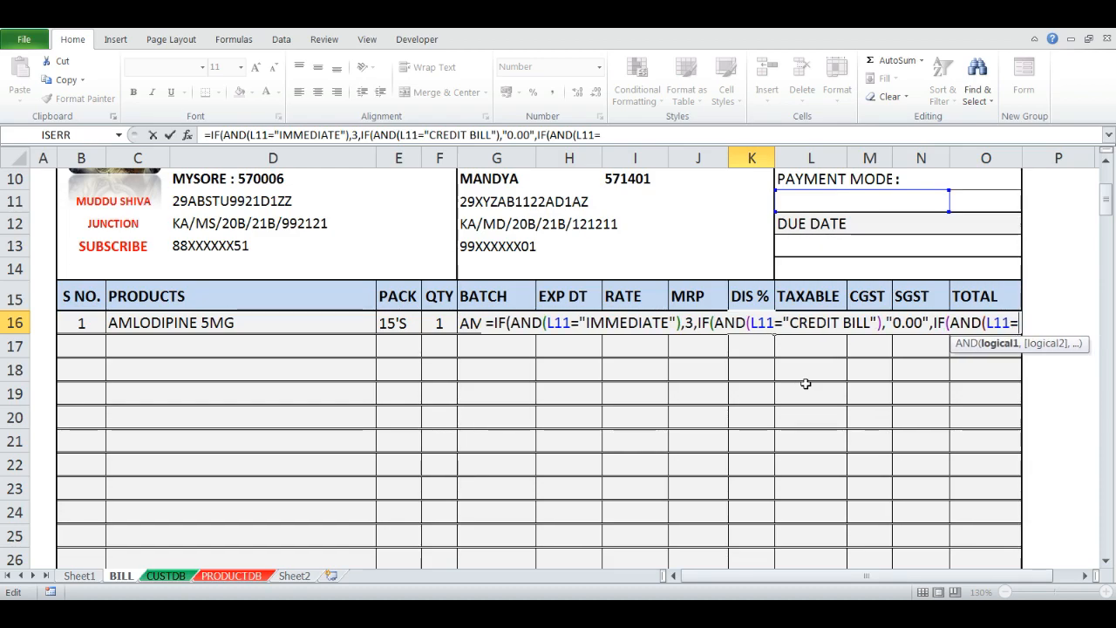
{"action": "type", "text": "\"\""}
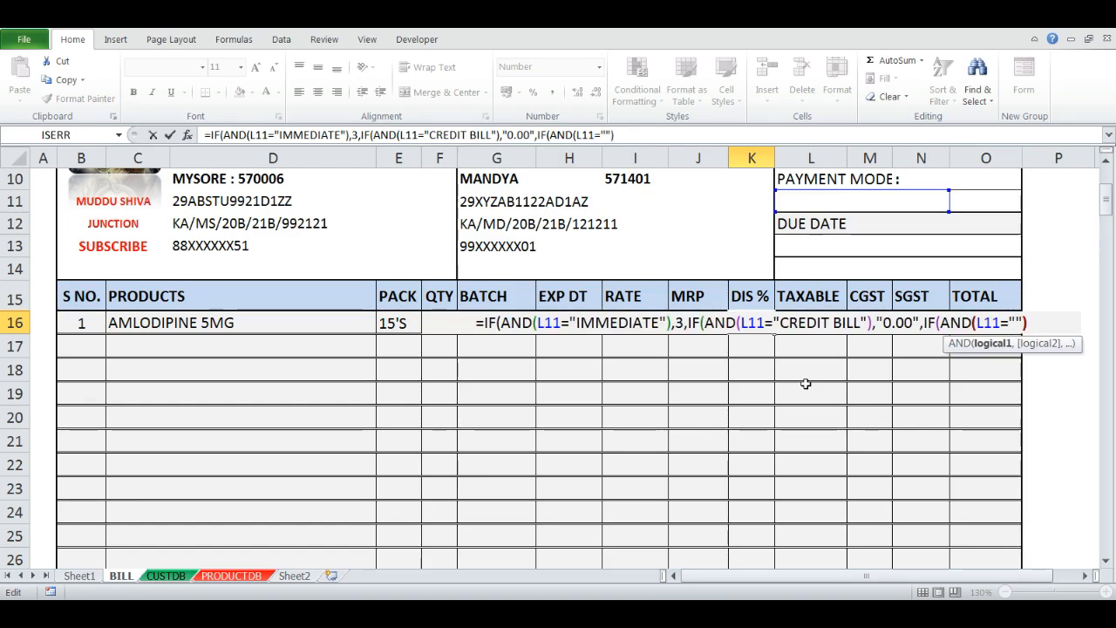
{"action": "type", "text": ")<"}
{"action": "key", "text": "BackSpace"}
{"action": "type", "text": ","}
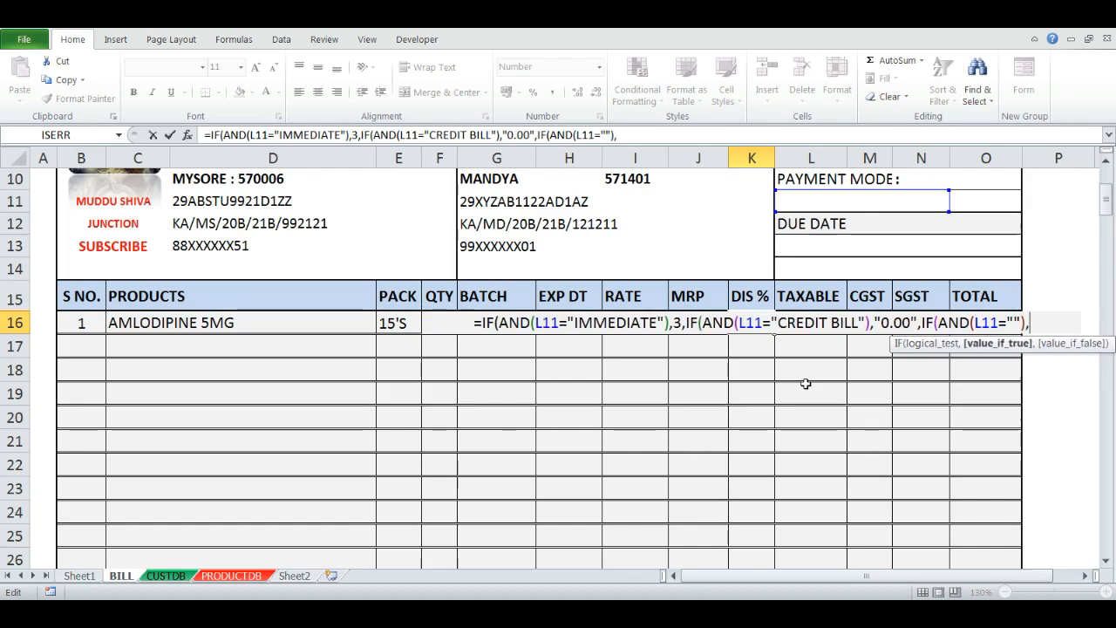
{"action": "type", "text": "\"0."}
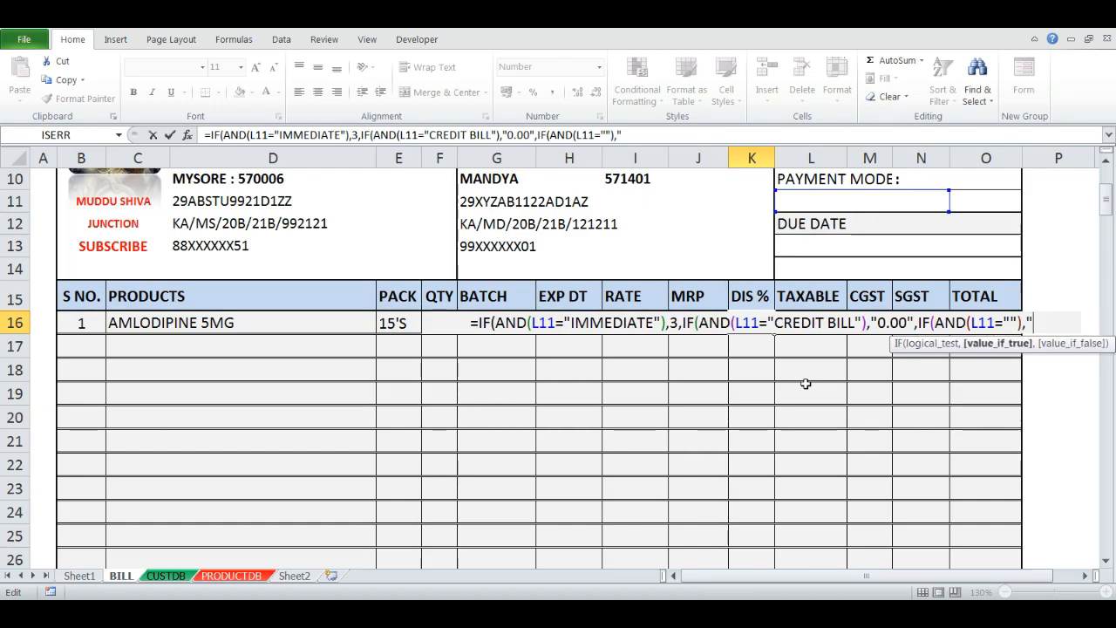
{"action": "type", "text": "00"}
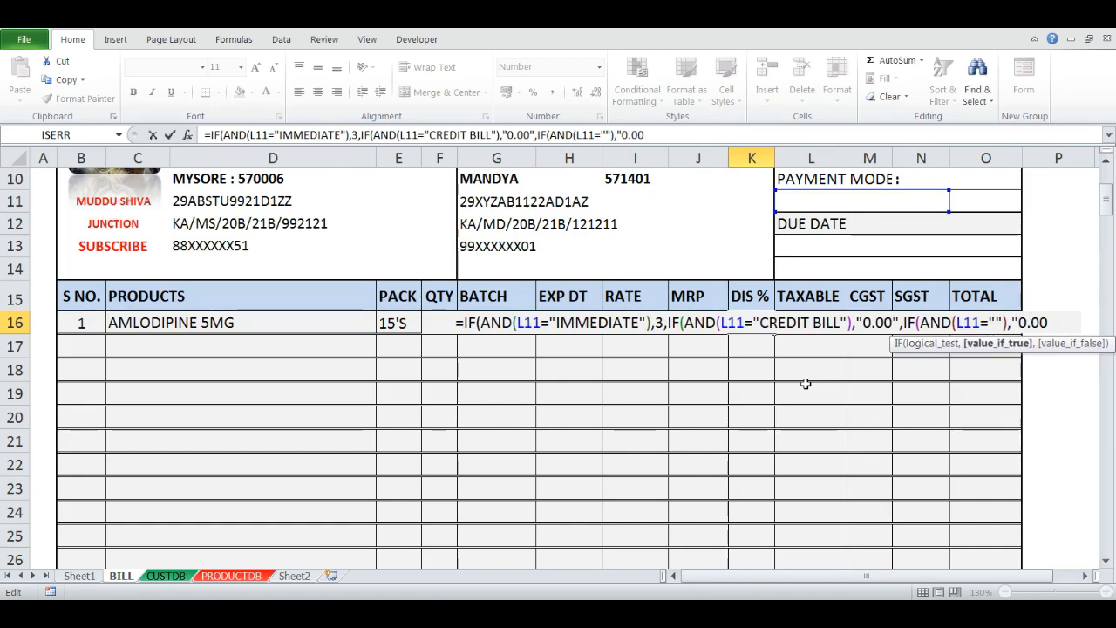
{"action": "type", "text": "\""}
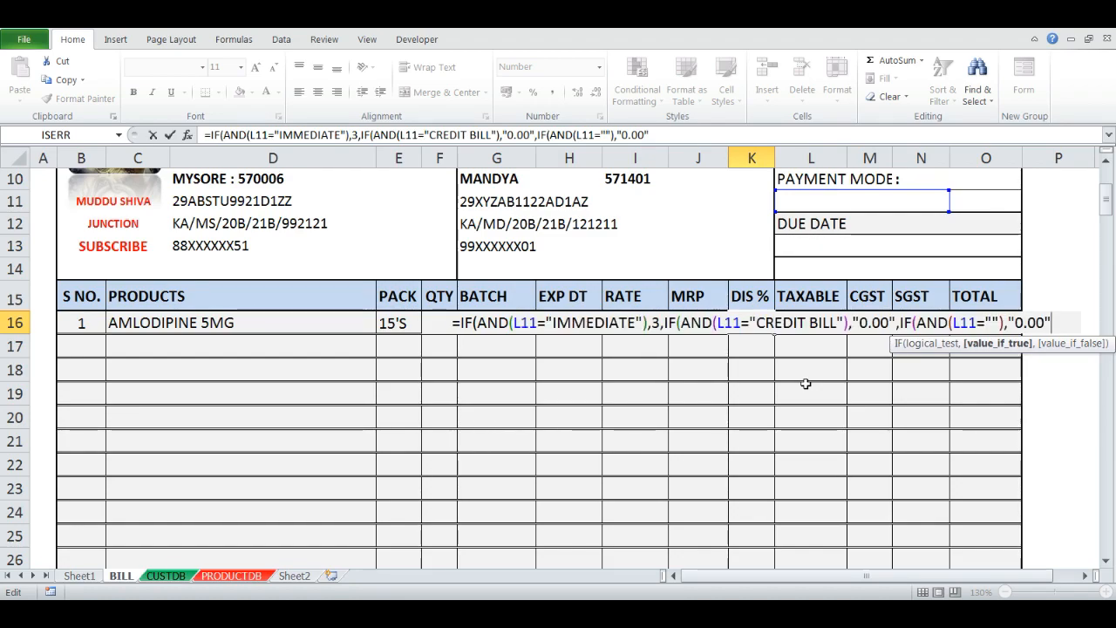
{"action": "key", "text": "Return"}
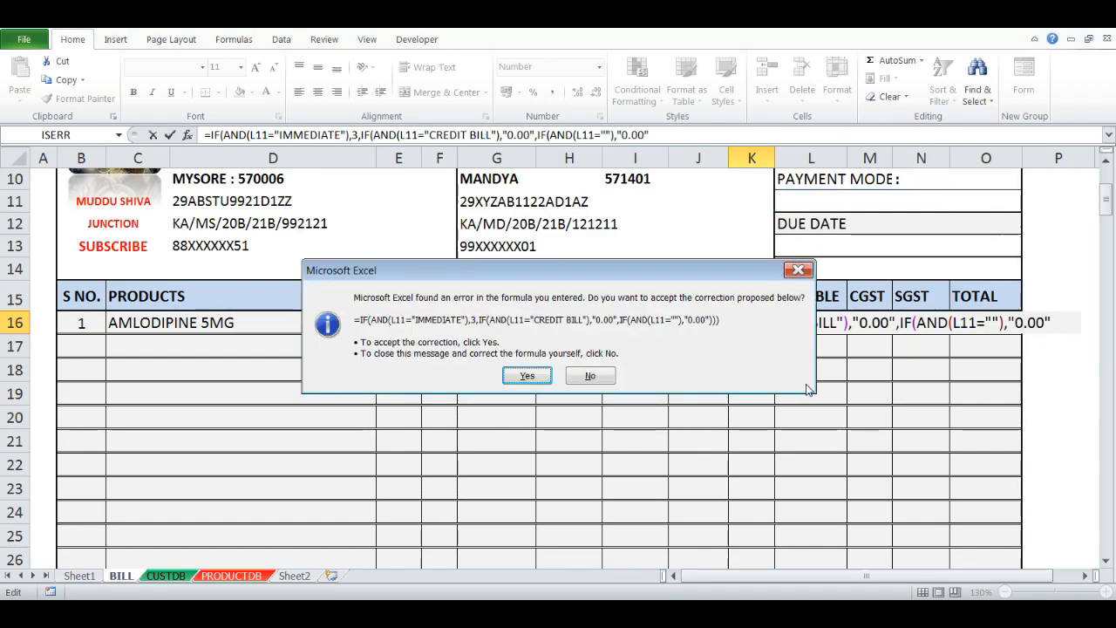
- Accept the corrected DIS % formula =IF(AND(L11="IMMEDIATE"),3,IF(AND(L11="CREDIT BILL"),"0.00",IF(AND(L11=""),"0.00"))) in K16
{"action": "key", "text": "Return"}
{"action": "key", "text": "Up"}
{"action": "key", "text": "F2"}
{"action": "key", "text": "Return"}
- Set the payment mode in L11 to IMMEDIATE and check the first product's DIS % in K16
{"action": "key", "text": "Up"}
{"action": "key", "text": "Up"}
{"action": "key", "text": "Up"}
{"action": "key", "text": "Up"}
{"action": "key", "text": "Up"}
{"action": "key", "text": "Up"}
{"action": "key", "text": "Right"}
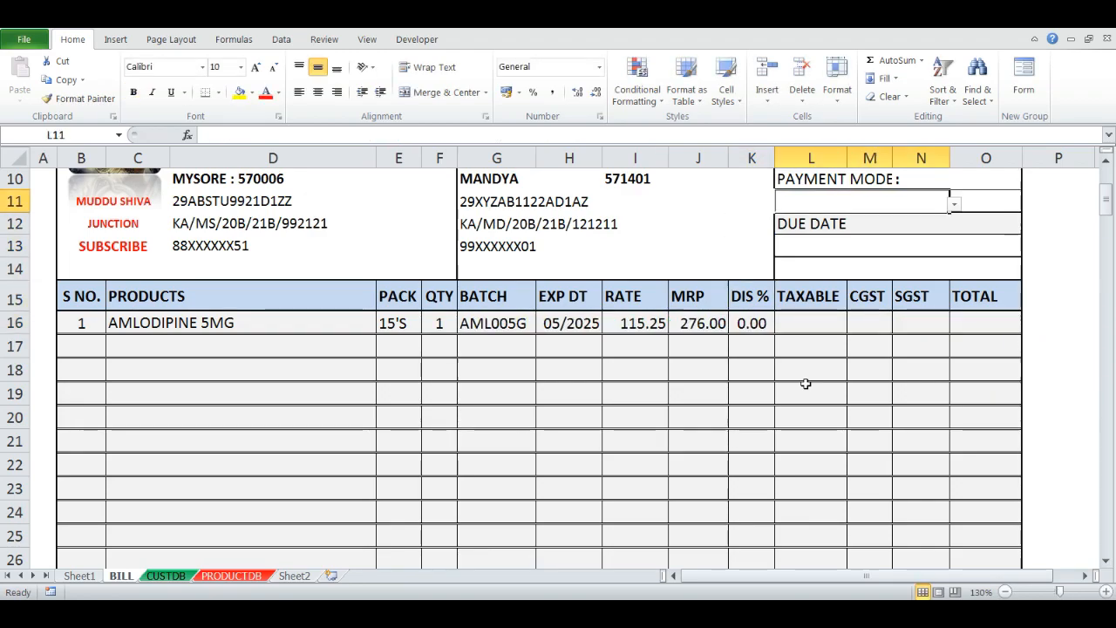
{"action": "key", "text": "alt+Down"}
{"action": "key", "text": "Up"}
{"action": "key", "text": "Up"}
{"action": "key", "text": "Return"}
{"action": "key", "text": "Down"}
{"action": "key", "text": "Down"}
{"action": "key", "text": "Down"}
{"action": "key", "text": "Down"}
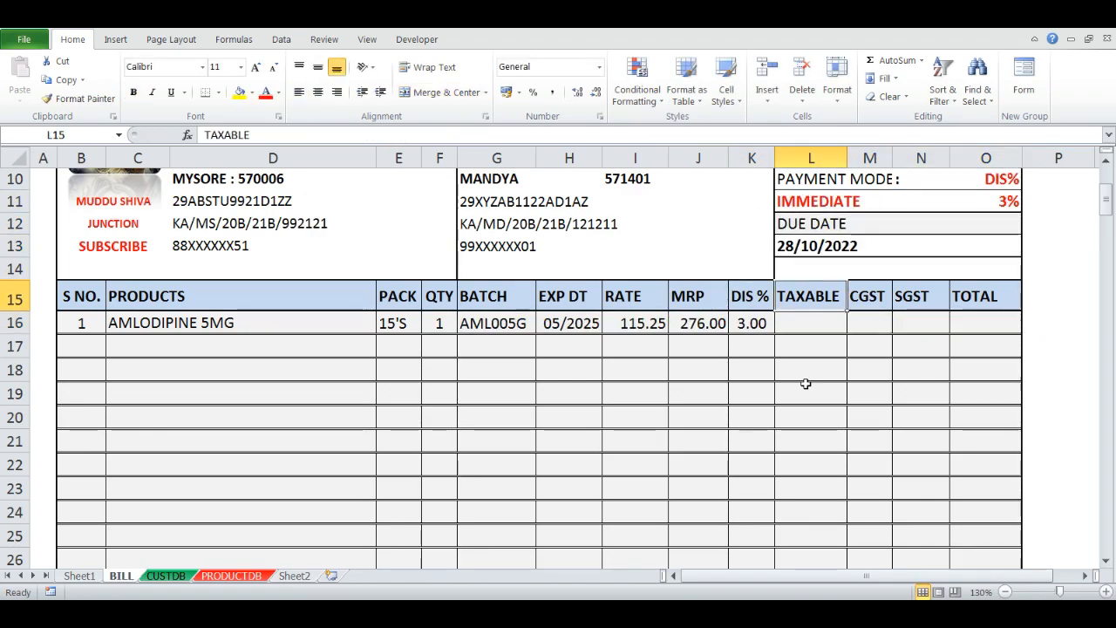
{"action": "key", "text": "Down"}
{"action": "key", "text": "Left"}
- Switch the payment mode in L11 to CREDIT BILL and check the DIS % cell K16 again
{"action": "key", "text": "Up"}
{"action": "key", "text": "Up"}
{"action": "key", "text": "Up"}
{"action": "key", "text": "Up"}
{"action": "key", "text": "Up"}
{"action": "key", "text": "Right"}
{"action": "key", "text": "alt+Down"}
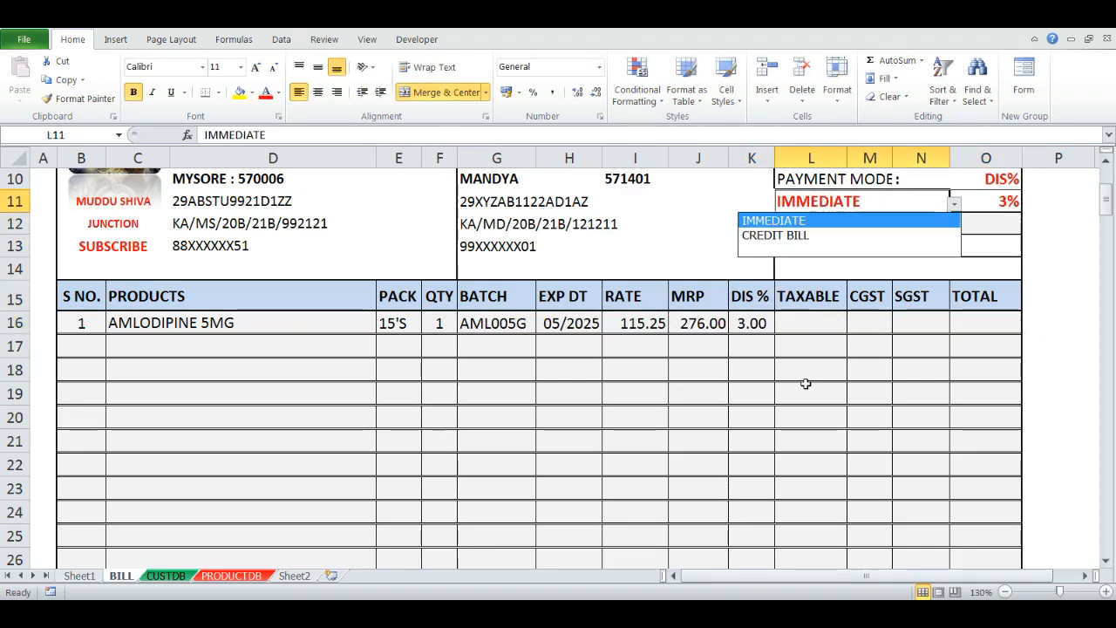
{"action": "key", "text": "Down"}
{"action": "key", "text": "Return"}
{"action": "key", "text": "Down"}
{"action": "key", "text": "Down"}
{"action": "key", "text": "Down"}
{"action": "key", "text": "Down"}
{"action": "key", "text": "Down"}
{"action": "key", "text": "Left"}
- Set the payment mode in L11 to the blank option
{"action": "key", "text": "Up"}
{"action": "key", "text": "Up"}
{"action": "key", "text": "Up"}
{"action": "key", "text": "Up"}
{"action": "key", "text": "Right"}
{"action": "key", "text": "Up"}
{"action": "key", "text": "alt+Down"}
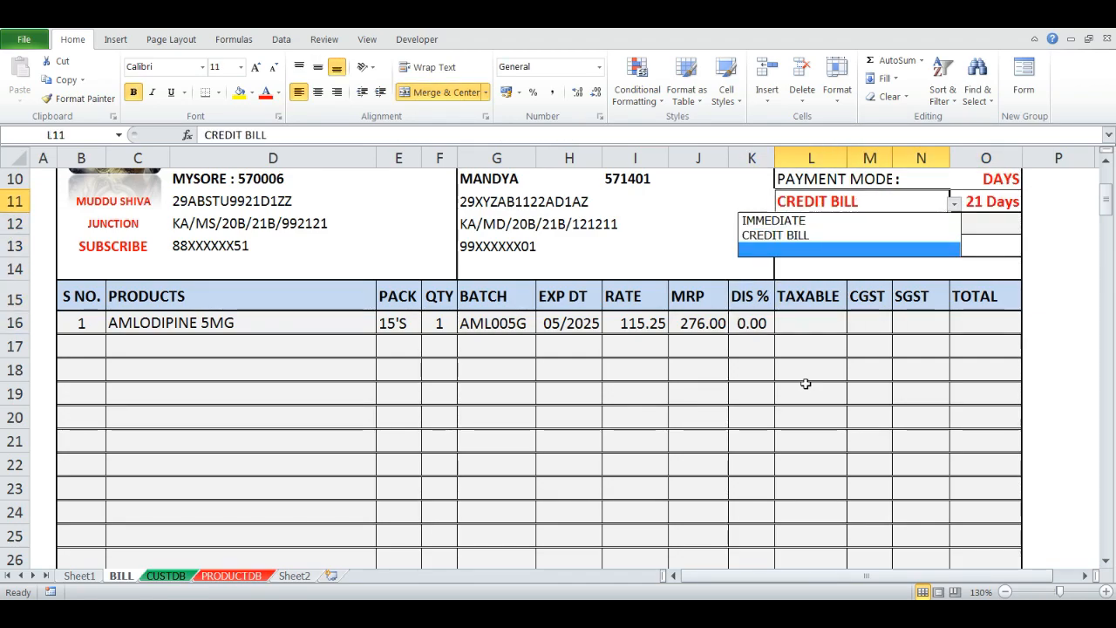
{"action": "key", "text": "Return"}
{"action": "key", "text": "Up"}
{"action": "key", "text": "Down"}
{"action": "key", "text": "alt+Down"}
{"action": "key", "text": "Return"}
- Enter the formula =I16*F16 in the TAXABLE cell L16 to multiply rate by quantity
{"action": "key", "text": "Down"}
{"action": "key", "text": "Down"}
{"action": "key", "text": "Down"}
{"action": "key", "text": "Down"}
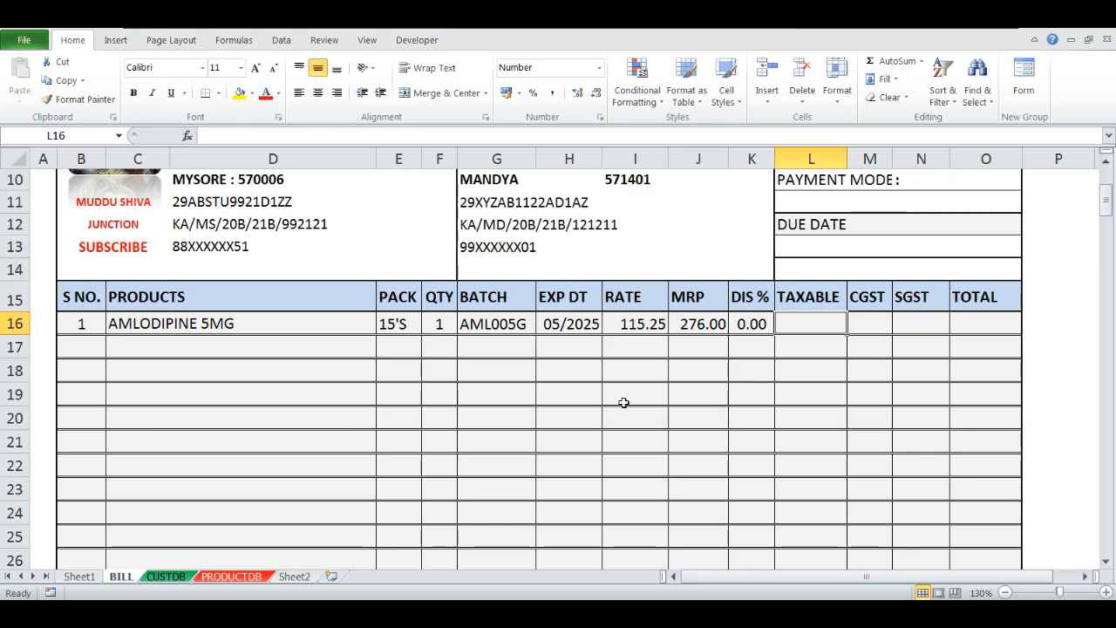
{"action": "type", "text": "="}
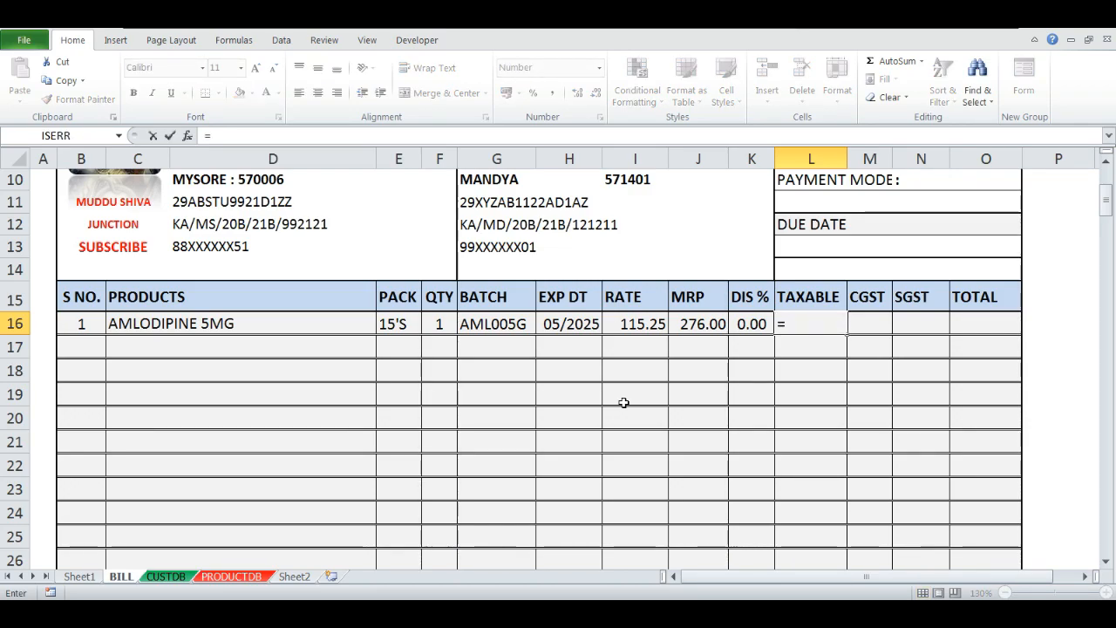
{"action": "key", "text": "Escape"}
{"action": "type", "text": "="}
{"action": "key", "text": "Left"}
{"action": "key", "text": "Left"}
{"action": "key", "text": "Left"}
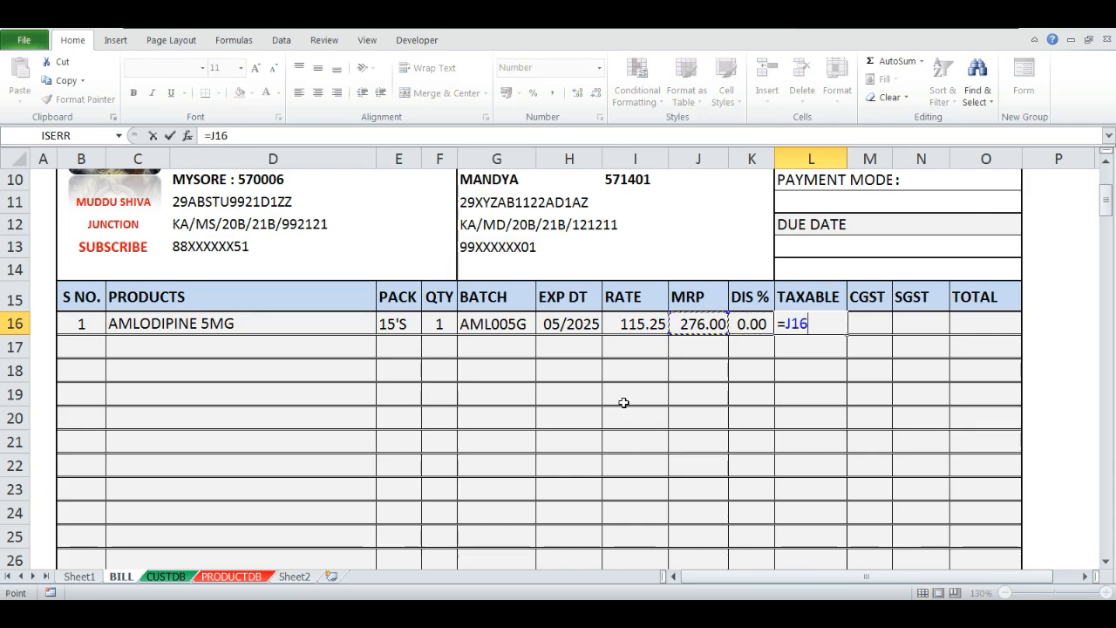
{"action": "type", "text": "*"}
{"action": "key", "text": "Left"}
{"action": "key", "text": "Left"}
{"action": "key", "text": "Left"}
{"action": "key", "text": "Left"}
{"action": "key", "text": "Left"}
{"action": "key", "text": "Left"}
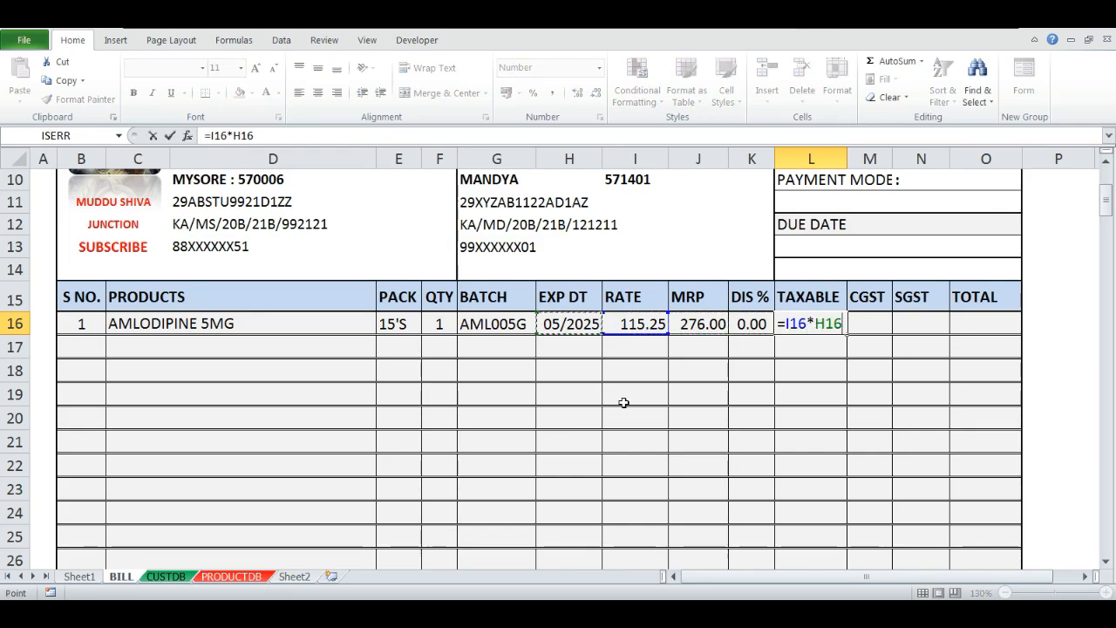
{"action": "key", "text": "Return"}
{"action": "key", "text": "Up"}
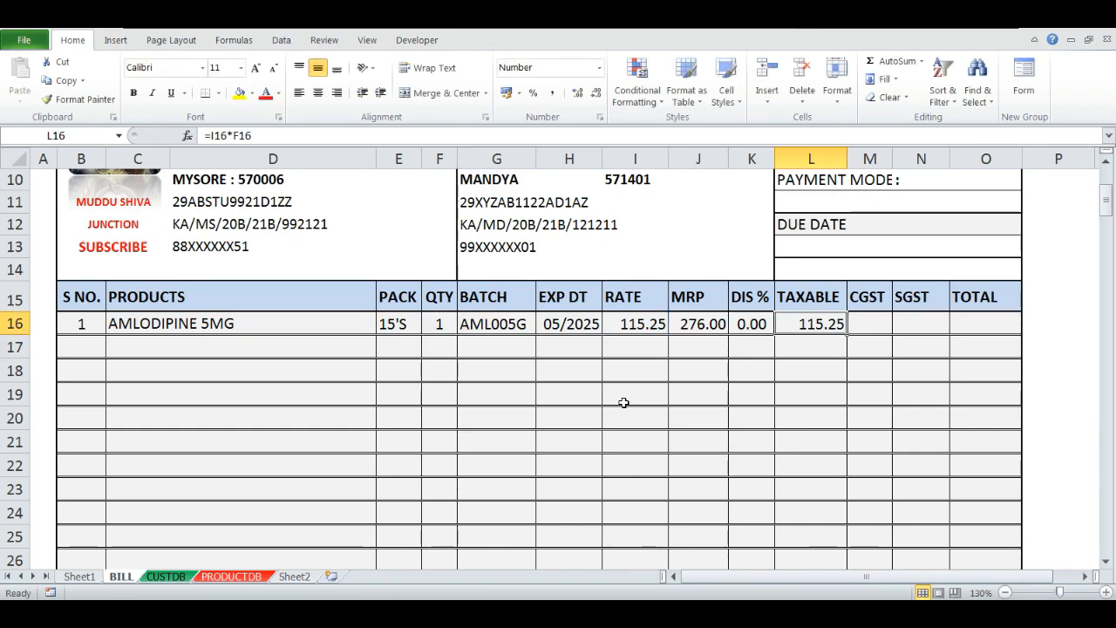
- Set the payment mode in L11 to IMMEDIATE so that the discount applies
{"action": "key", "text": "Up"}
{"action": "key", "text": "Up"}
{"action": "key", "text": "Up"}
{"action": "key", "text": "Up"}
{"action": "key", "text": "Up"}
{"action": "key", "text": "Up"}
{"action": "key", "text": "Down"}
{"action": "key", "text": "alt+Down"}
{"action": "key", "text": "Up"}
{"action": "key", "text": "Up"}
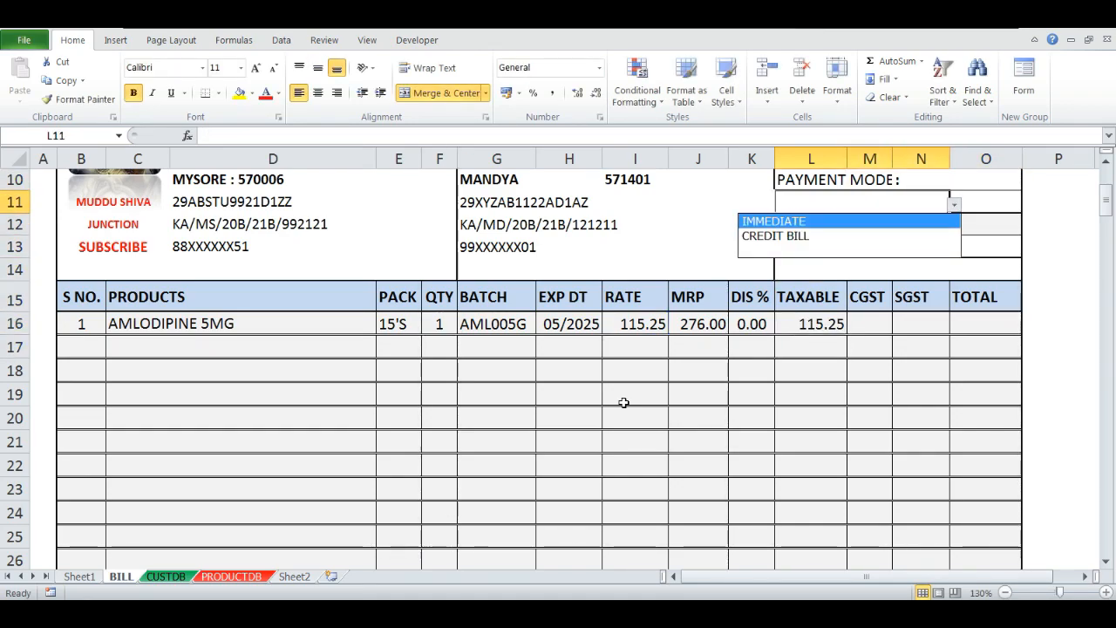
{"action": "key", "text": "Return"}
- Extend the TAXABLE formula in L16 to =(I16*F16)-(I16*F16)*K16/100 so the discount percentage is deducted
{"action": "key", "text": "Down"}
{"action": "key", "text": "Down"}
{"action": "key", "text": "Down"}
{"action": "key", "text": "Down"}
{"action": "key", "text": "Down"}
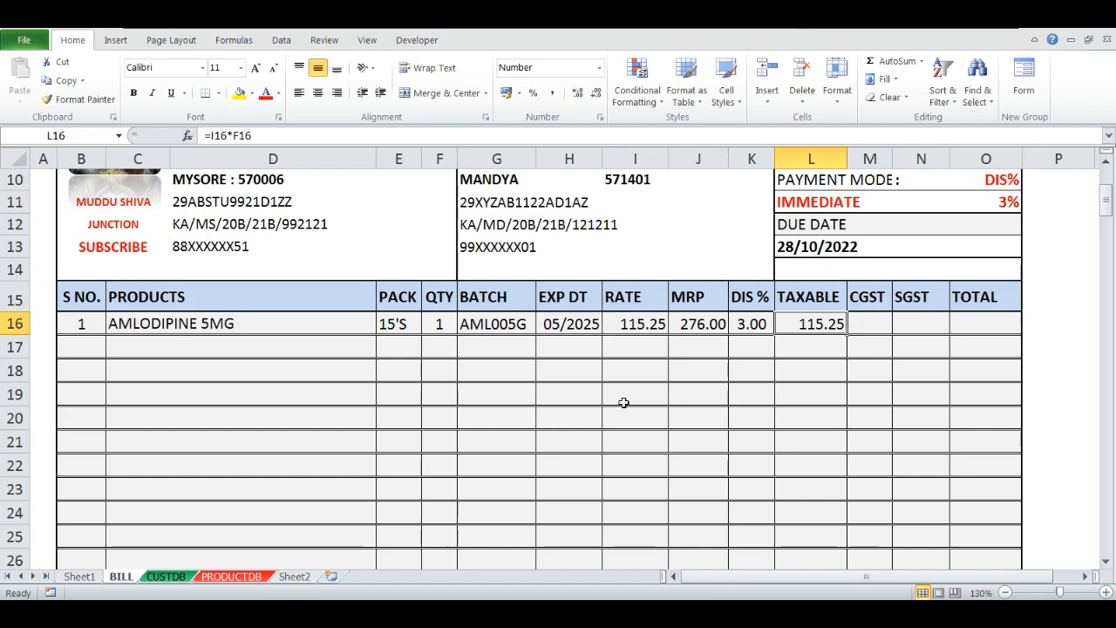
{"action": "key", "text": "F2"}
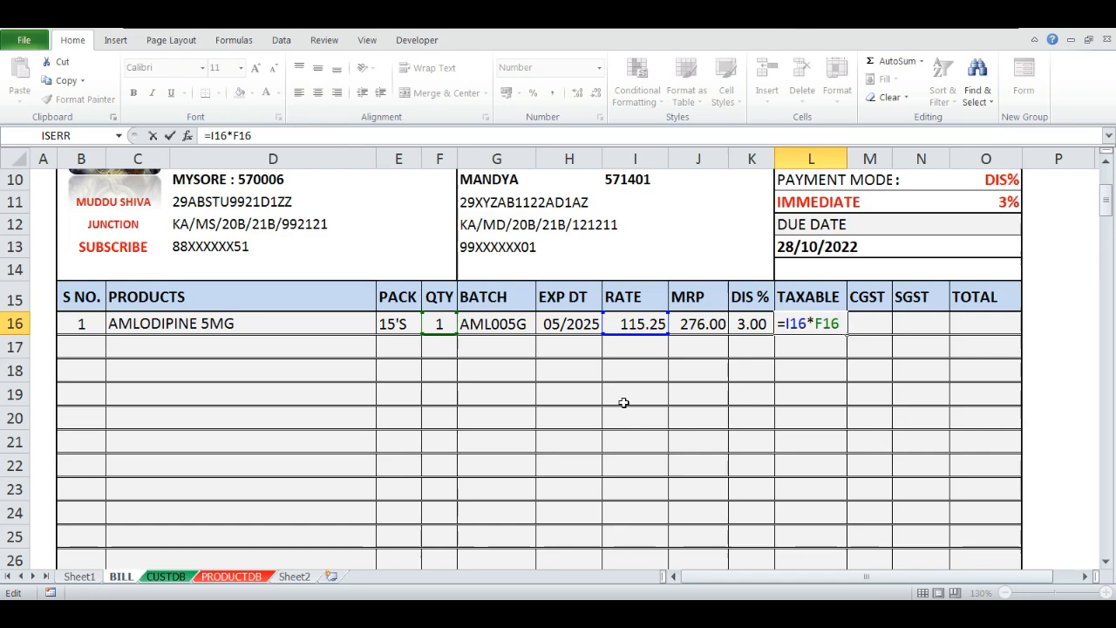
{"action": "key", "text": "Escape"}
{"action": "key", "text": "F2"}
{"action": "key", "text": "End"}
{"action": "type", "text": "("}
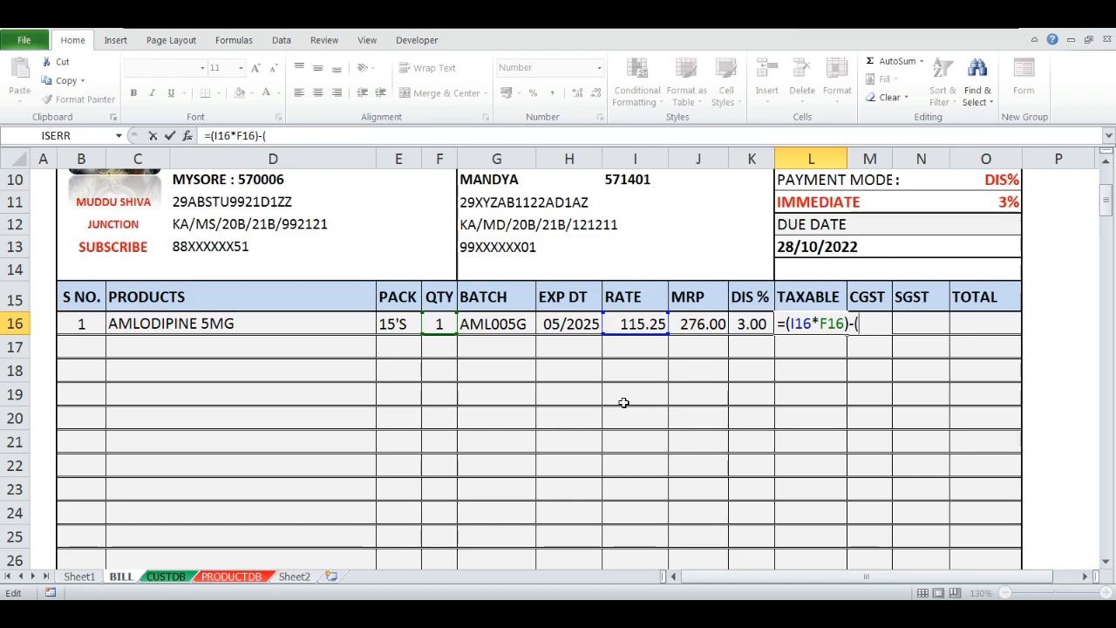
{"action": "left_click", "coordinate": [637, 324]}
{"action": "type", "text": "*"}
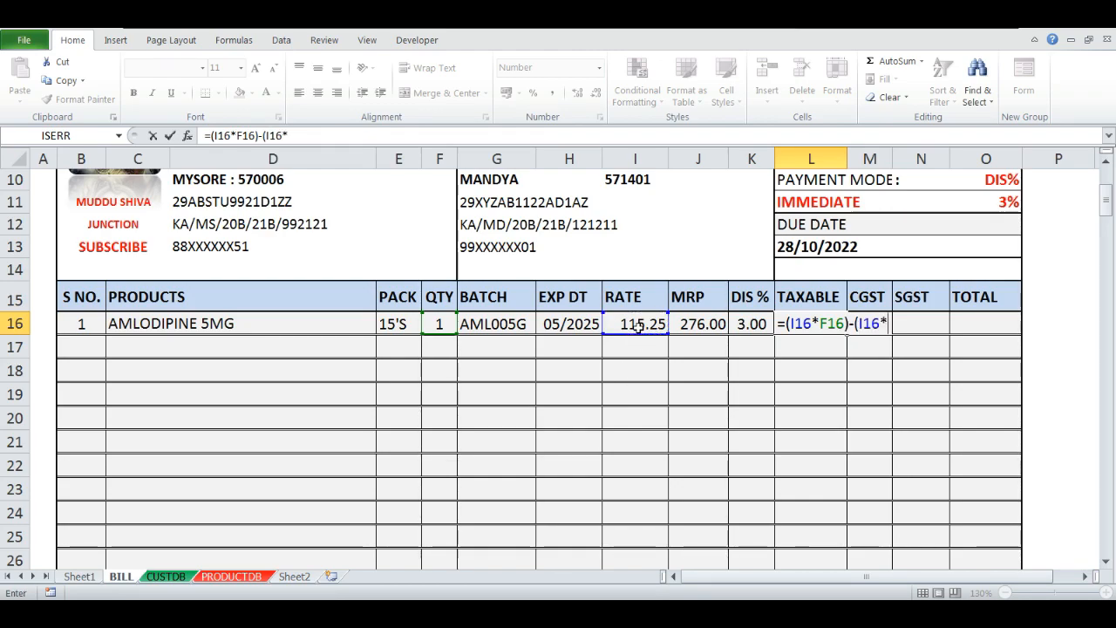
{"action": "left_click", "coordinate": [440, 324]}
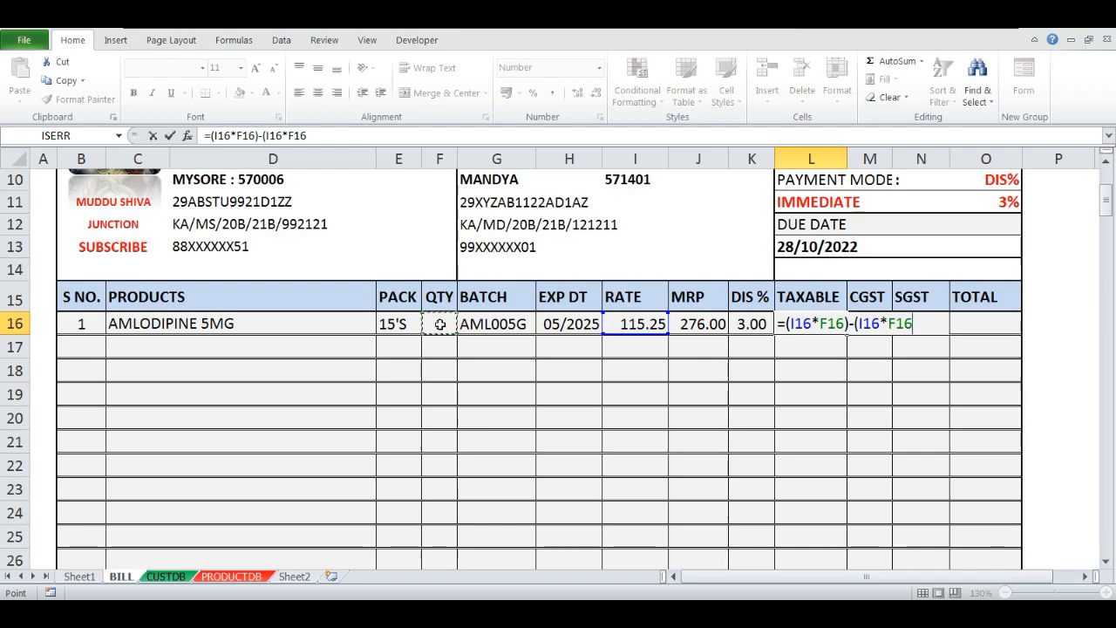
{"action": "type", "text": ")"}
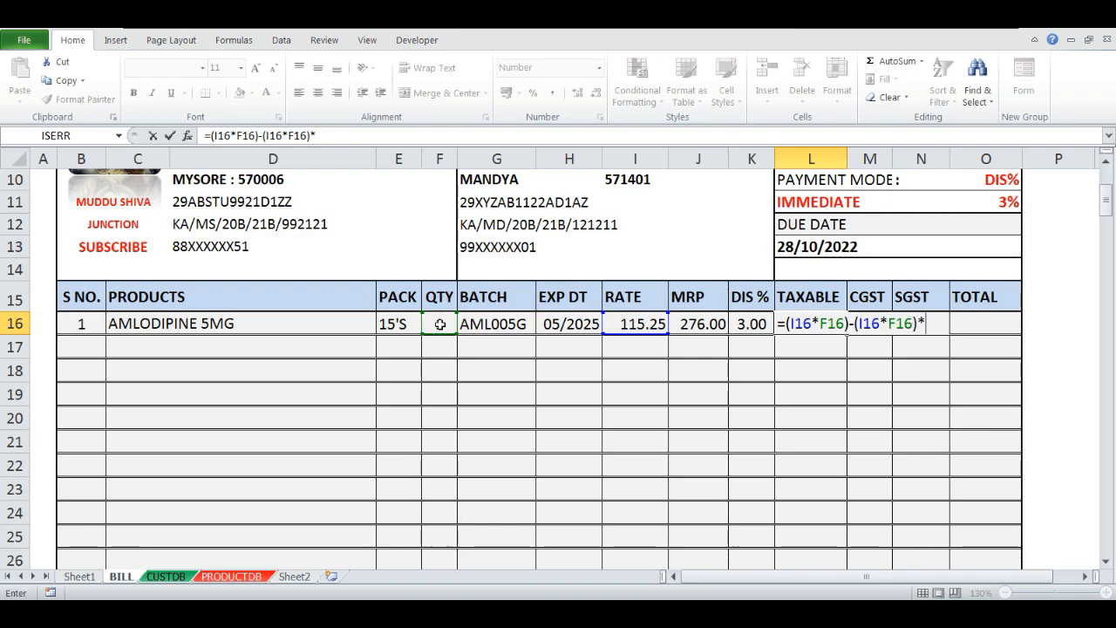
{"action": "type", "text": "*"}
{"action": "left_click", "coordinate": [739, 324]}
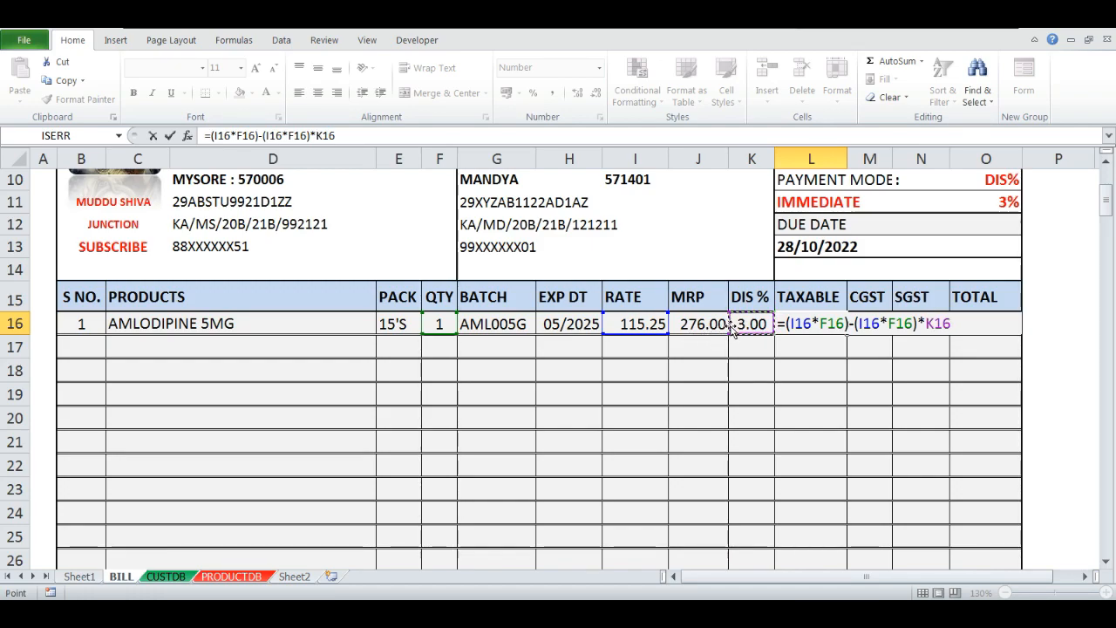
{"action": "type", "text": "/100"}
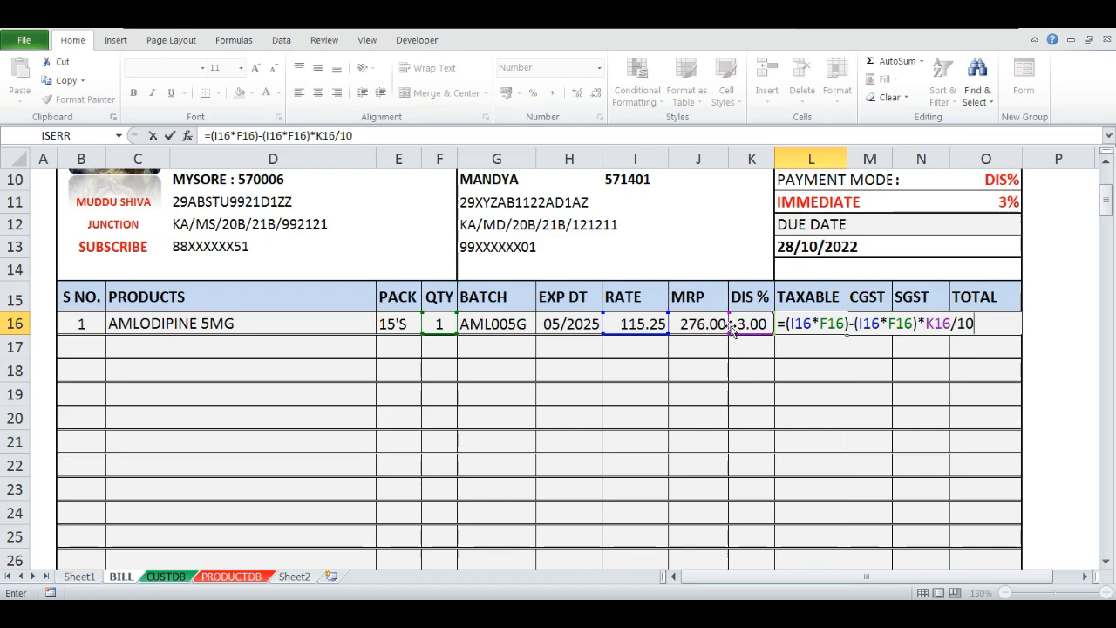
{"action": "key", "text": "Return"}
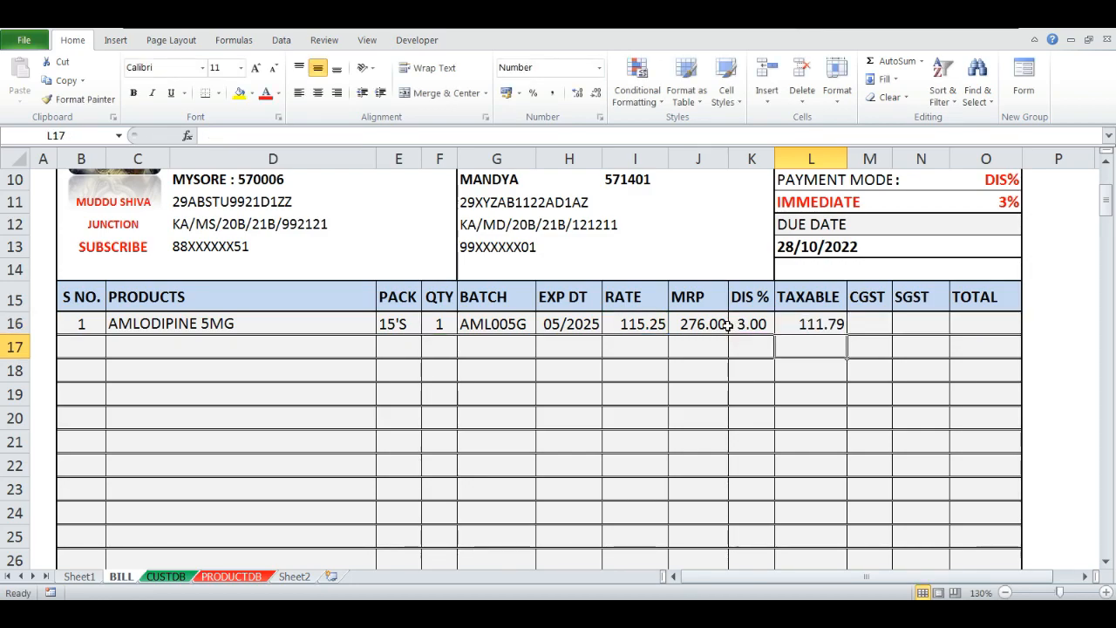
{"action": "key", "text": "Up"}
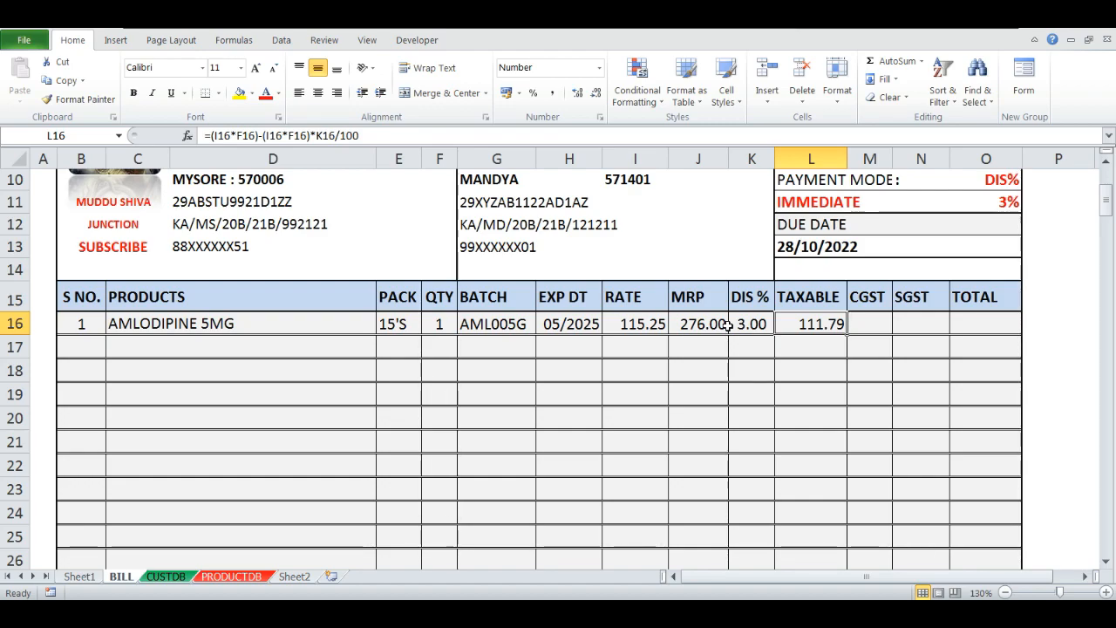
- Switch the payment mode to CREDIT BILL to test the taxable amount without a discount
{"action": "key", "text": "Up"}
{"action": "key", "text": "Up"}
{"action": "key", "text": "Up"}
{"action": "key", "text": "Up"}
{"action": "key", "text": "Up"}
{"action": "key", "text": "alt+Down"}
{"action": "key", "text": "Down"}
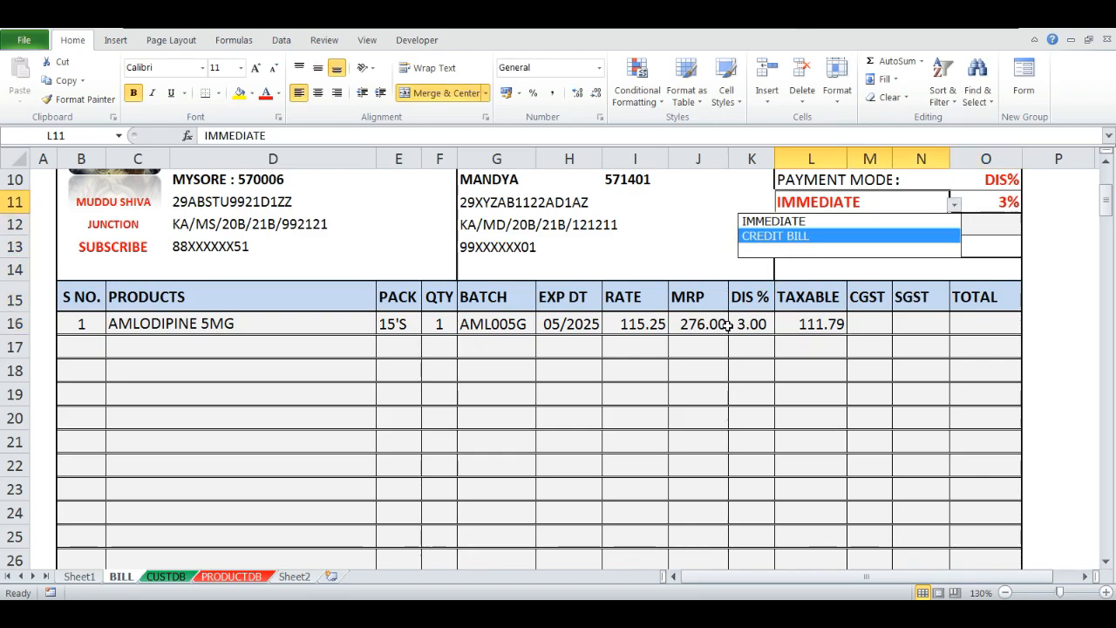
{"action": "key", "text": "Return"}
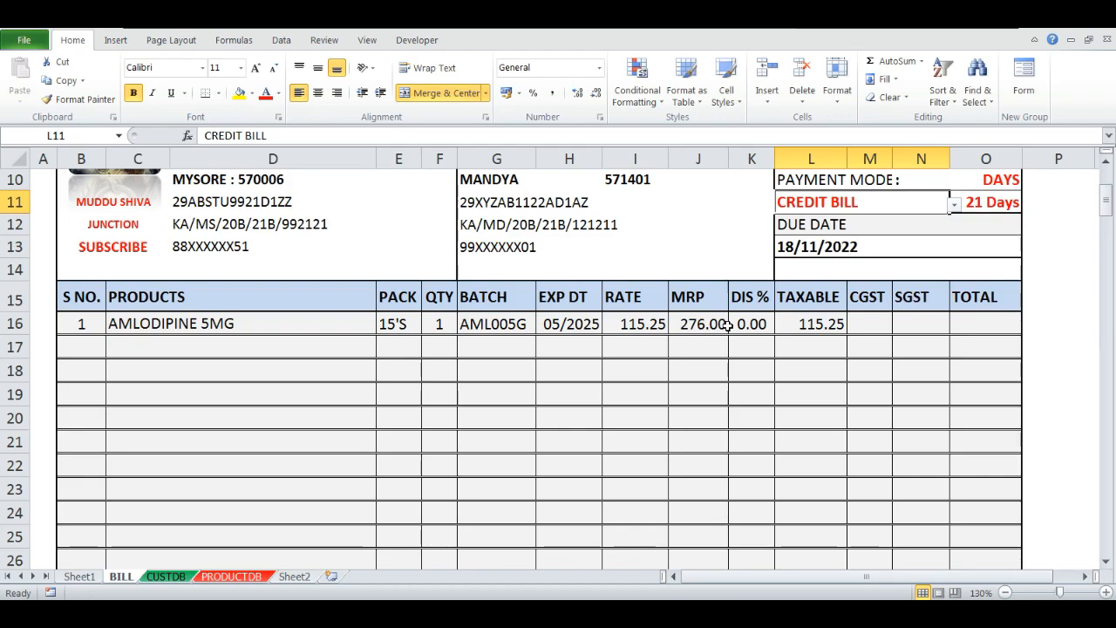
- Return the payment mode to IMMEDIATE and go back to the TAXABLE cell L16
{"action": "key", "text": "alt+Down"}
{"action": "key", "text": "Up"}
{"action": "key", "text": "Return"}
{"action": "key", "text": "Down"}
{"action": "key", "text": "Down"}
{"action": "key", "text": "Down"}
{"action": "key", "text": "Down"}
{"action": "key", "text": "Down"}
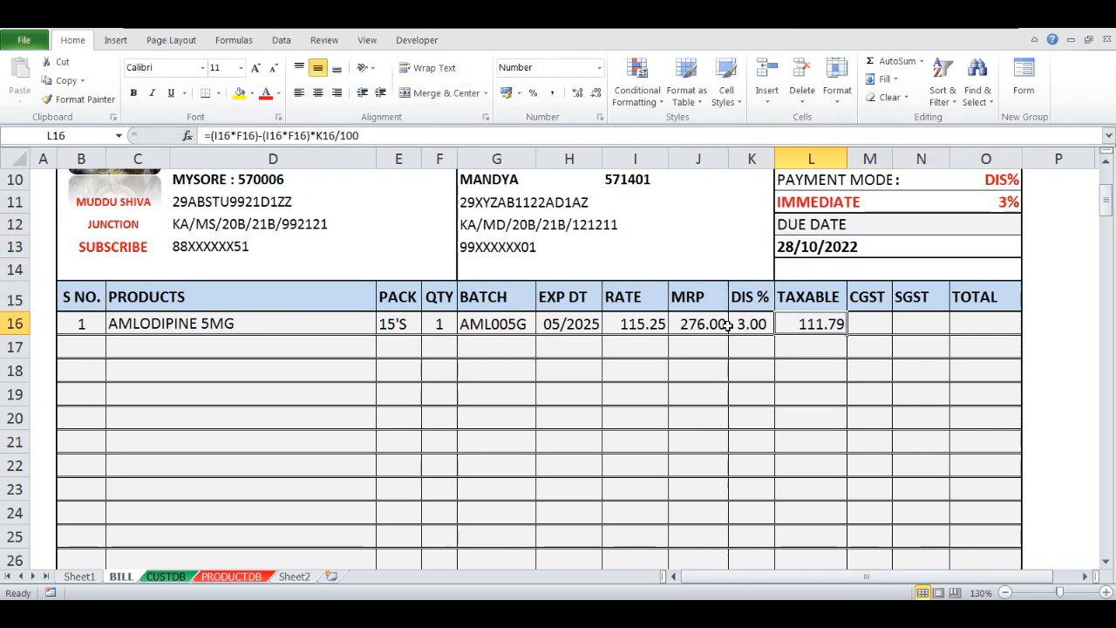
- Verify the taxable amount in Calculator by computing 115.25 × 1 minus 3%, and close Calculator
{"action": "key", "text": "F2"}
{"action": "key", "text": "Escape"}
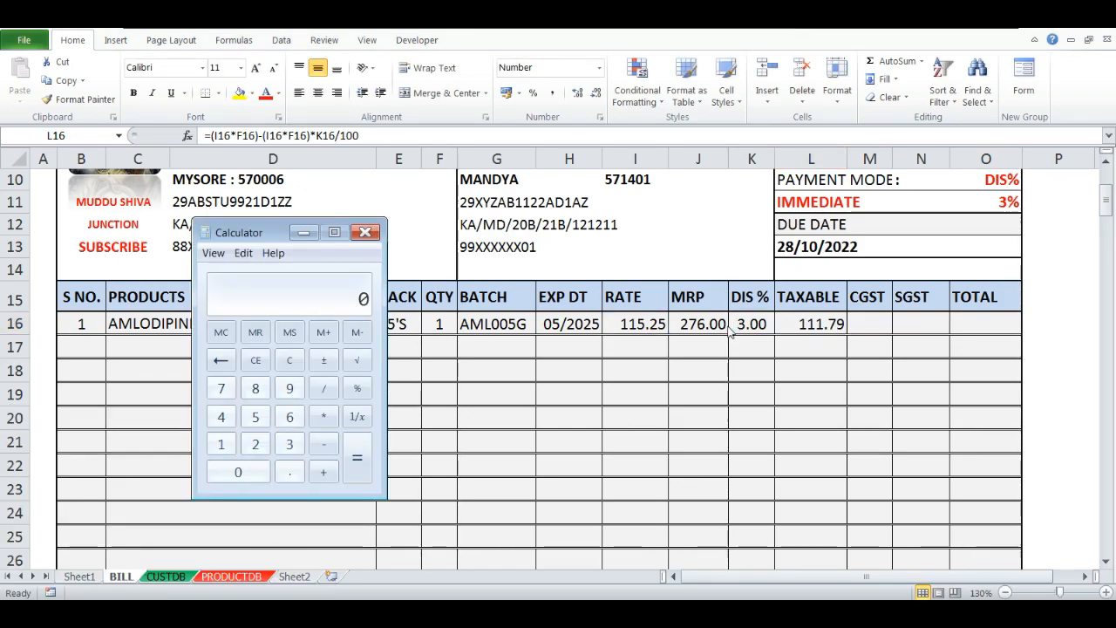
{"action": "type", "text": "115.25"}
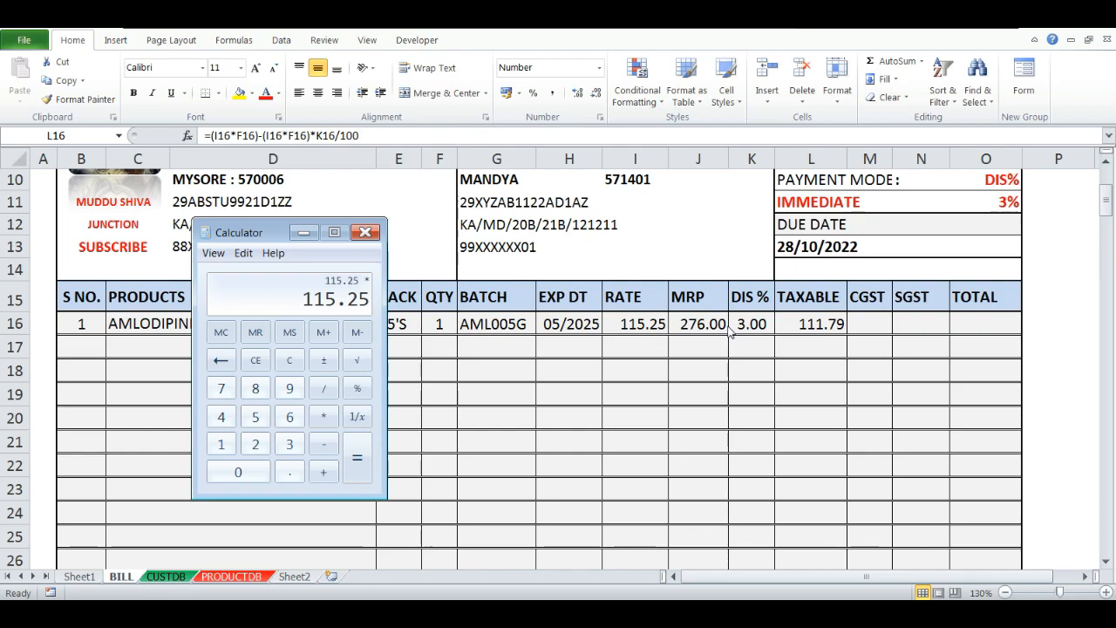
{"action": "type", "text": "1"}
{"action": "key", "text": "Return"}
{"action": "type", "text": "-3"}
{"action": "key", "text": "percent"}
{"action": "key", "text": "Return"}
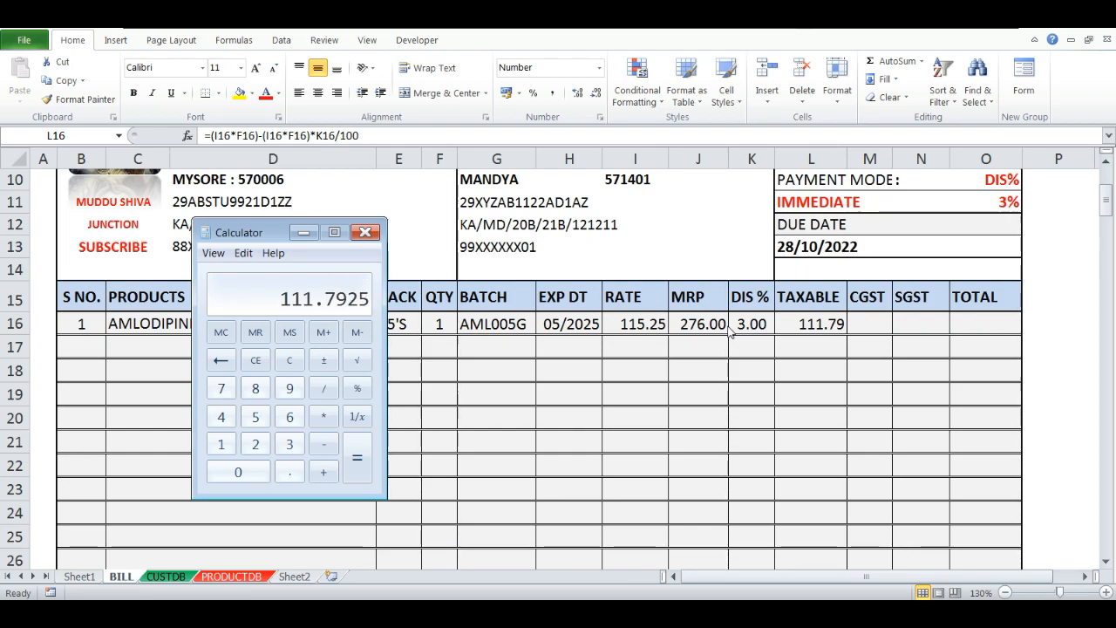
{"action": "key", "text": "Escape"}
{"action": "key", "text": "alt+F4"}
{"action": "key", "text": "Right"}
{"action": "key", "text": "Left"}
{"action": "key", "text": "Right"}
{"action": "key", "text": "Left"}
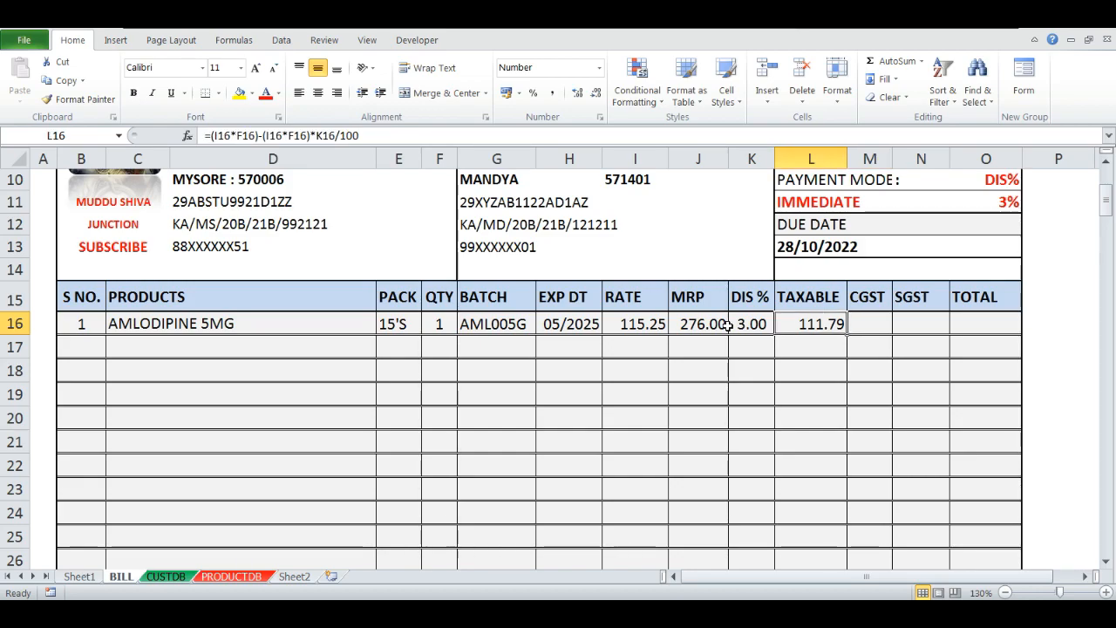
- Start a VLOOKUP formula in the CGST cell M16 with the product name in C16 as lookup value
{"action": "key", "text": "Right"}
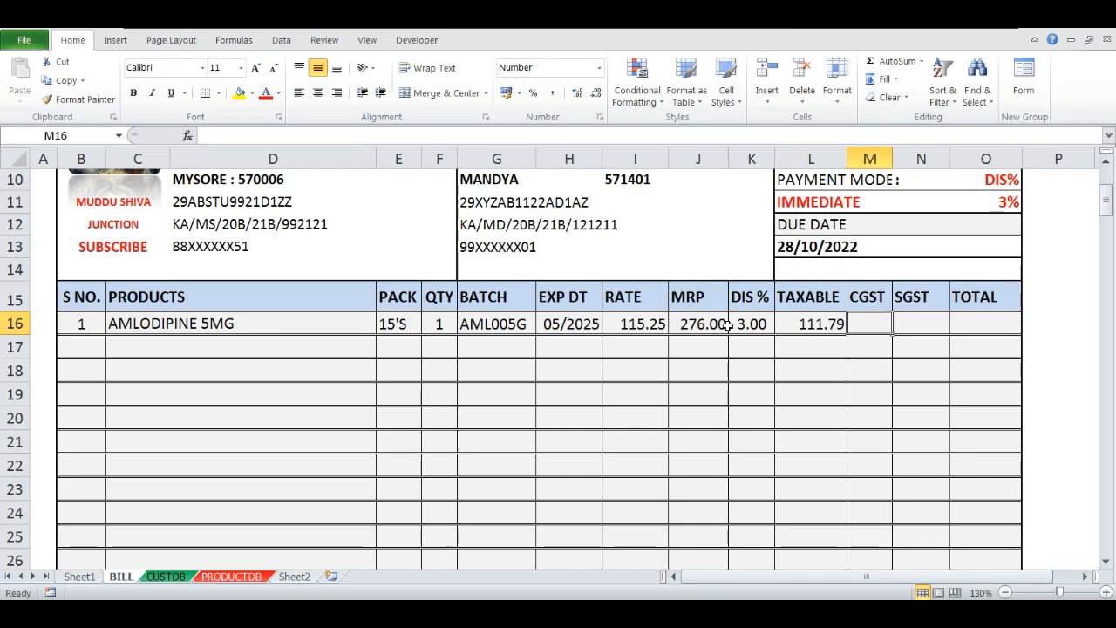
{"action": "type", "text": "=VLOOOK"}
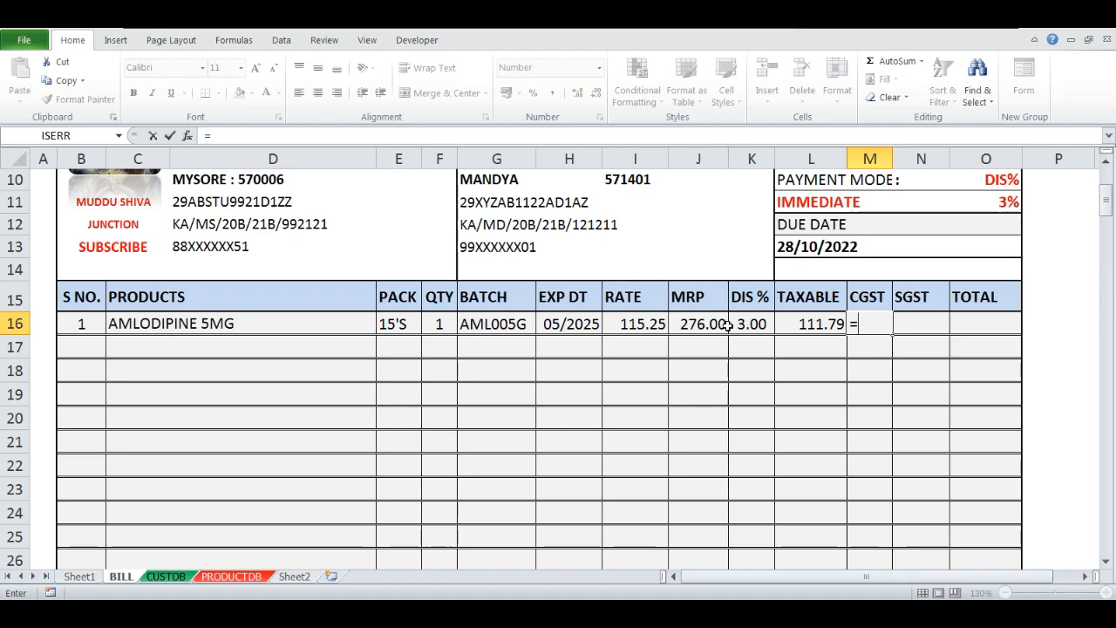
{"action": "key", "text": "BackSpace"}
{"action": "key", "text": "BackSpace"}
{"action": "type", "text": "KUP("}
{"action": "key", "text": "Left"}
{"action": "key", "text": "Left"}
{"action": "key", "text": "Left"}
{"action": "key", "text": "Left"}
{"action": "key", "text": "Left"}
{"action": "key", "text": "Left"}
{"action": "key", "text": "Left"}
{"action": "key", "text": "Left"}
{"action": "key", "text": "Left"}
{"action": "key", "text": "Left"}
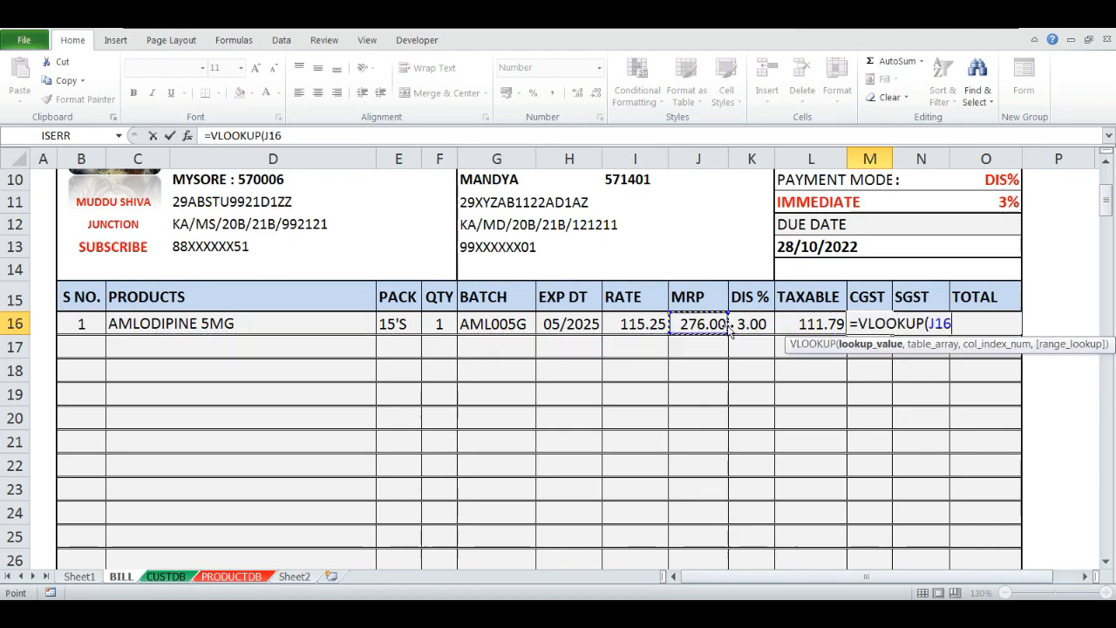
{"action": "type", "text": ","}
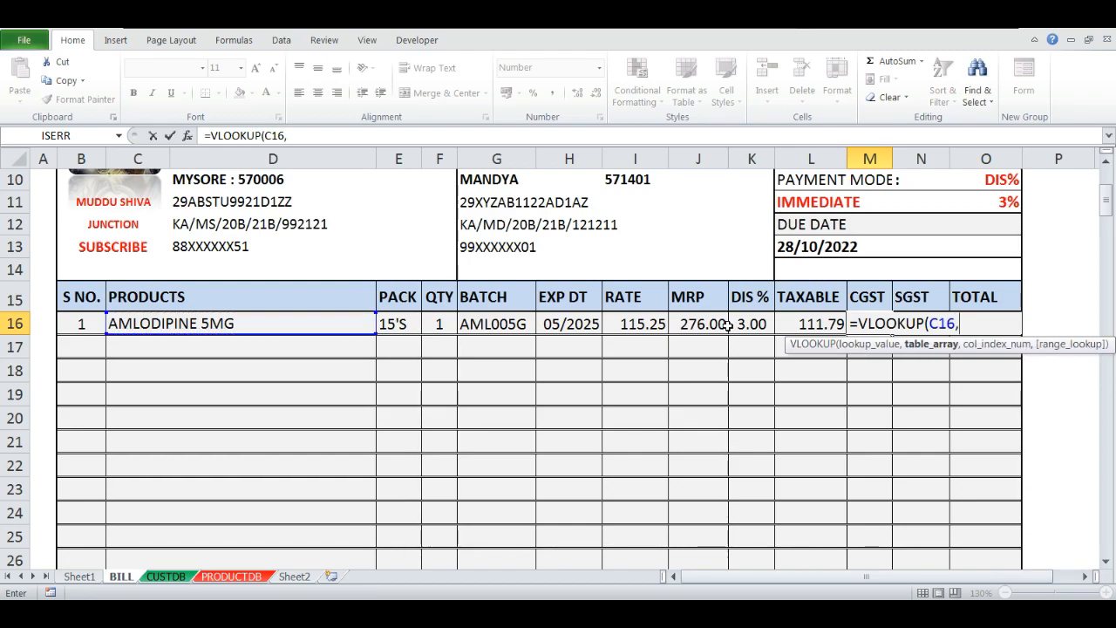
- Complete the CGST lookup with columns C:I of the PRODUCTDB sheet, column index 7 and exact match 0
{"action": "left_click", "coordinate": [232, 576]}
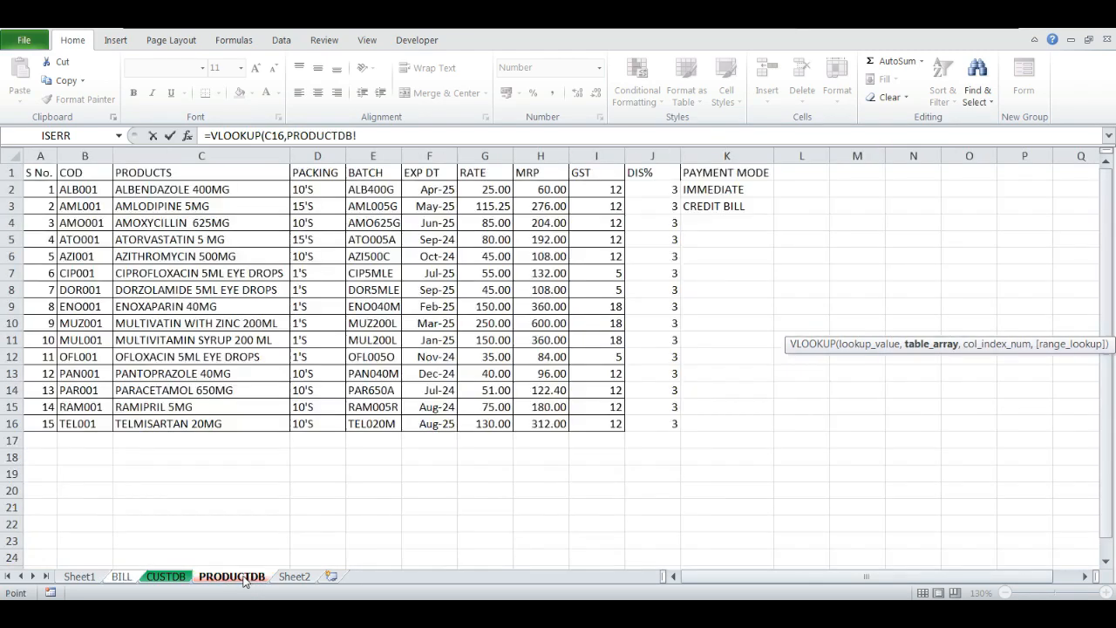
{"action": "left_click_drag", "start_coordinate": [202, 155], "coordinate": [602, 152]}
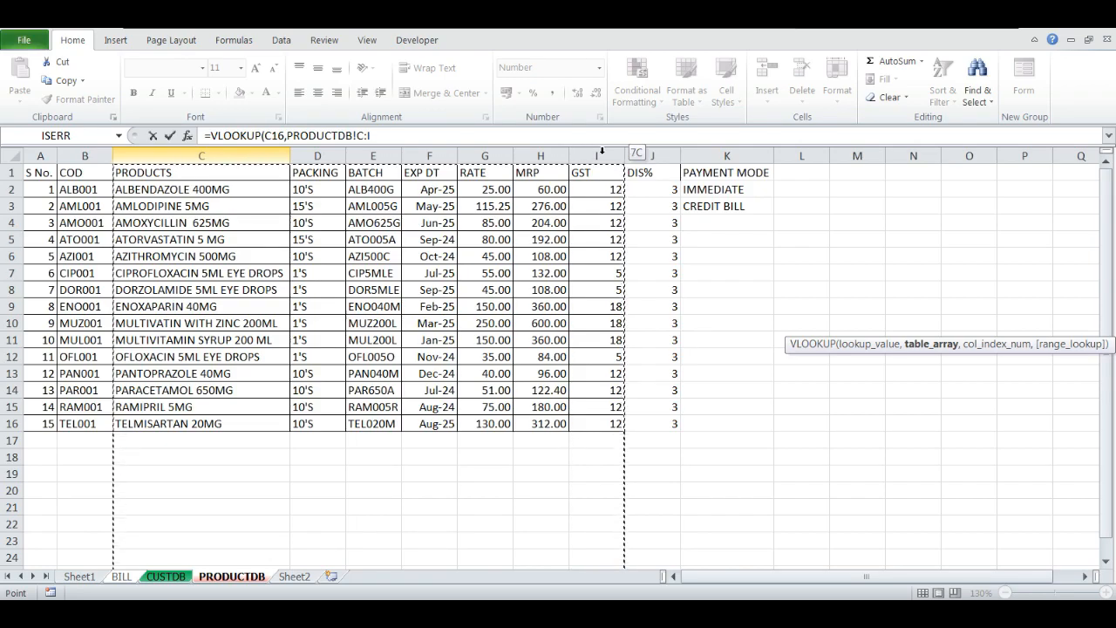
{"action": "left_click_drag", "start_coordinate": [602, 152], "coordinate": [600, 155]}
{"action": "type", "text": ","}
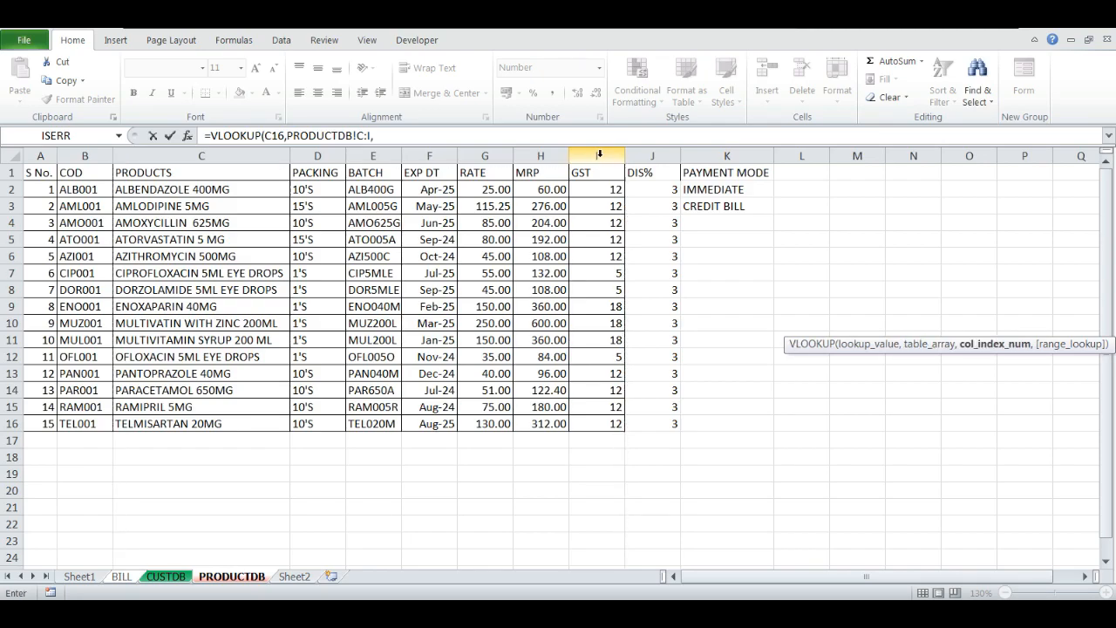
{"action": "type", "text": "7,0"}
{"action": "key", "text": "Return"}
{"action": "key", "text": "Up"}
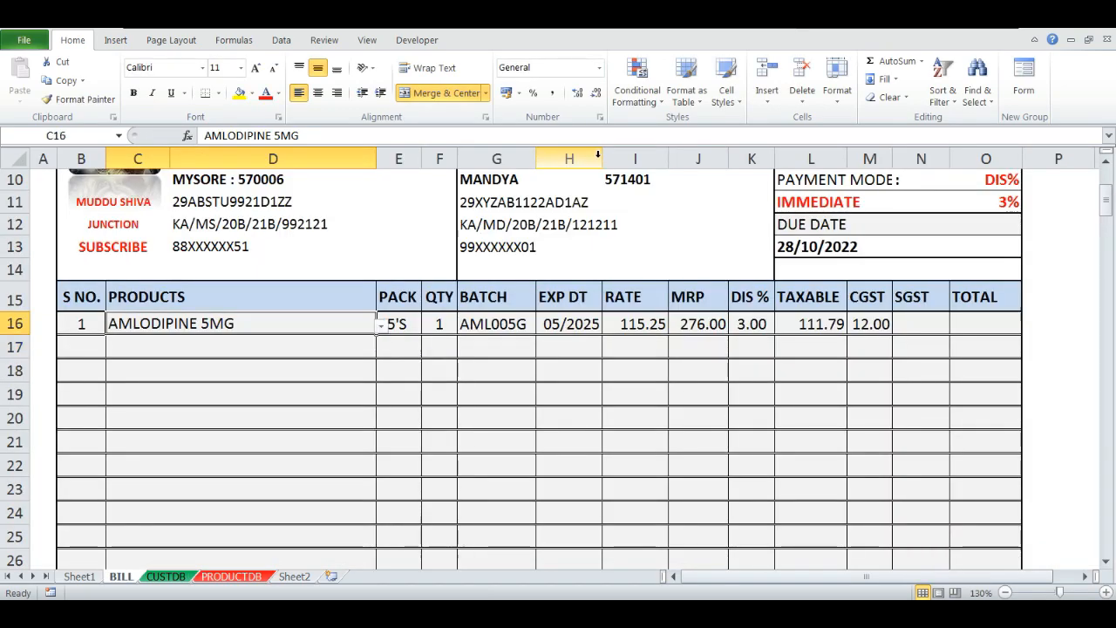
- Divide the CGST lookup formula in M16 by 2 so it returns half of the GST rate
{"action": "key", "text": "Right"}
{"action": "key", "text": "Right"}
{"action": "key", "text": "Right"}
{"action": "key", "text": "Right"}
{"action": "key", "text": "Right"}
{"action": "key", "text": "Right"}
{"action": "key", "text": "Right"}
{"action": "key", "text": "Right"}
{"action": "key", "text": "Right"}
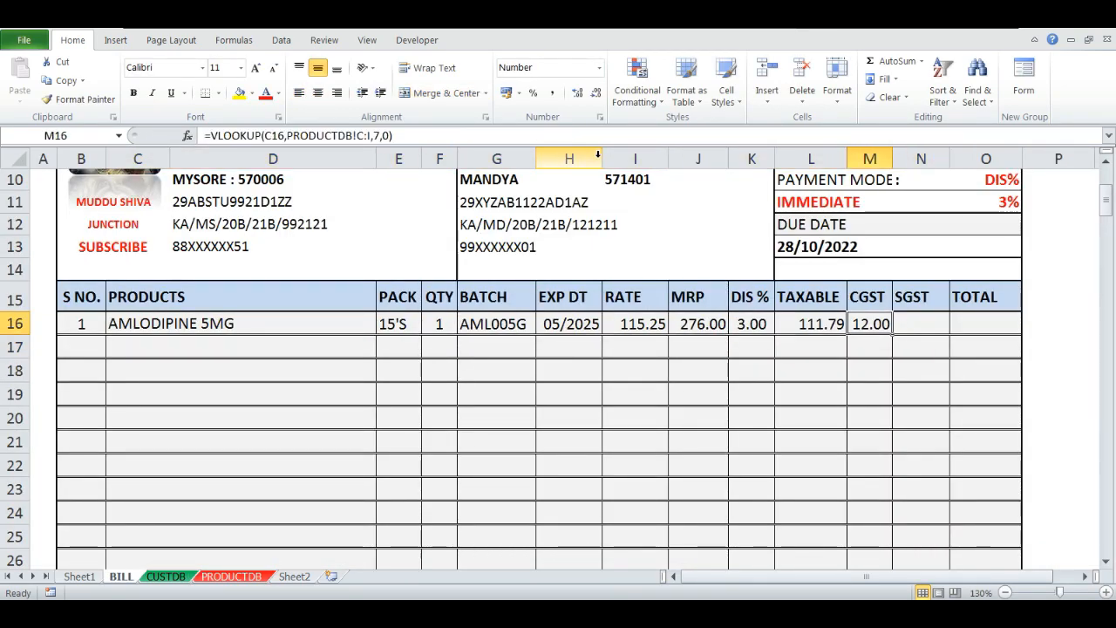
{"action": "key", "text": "F2"}
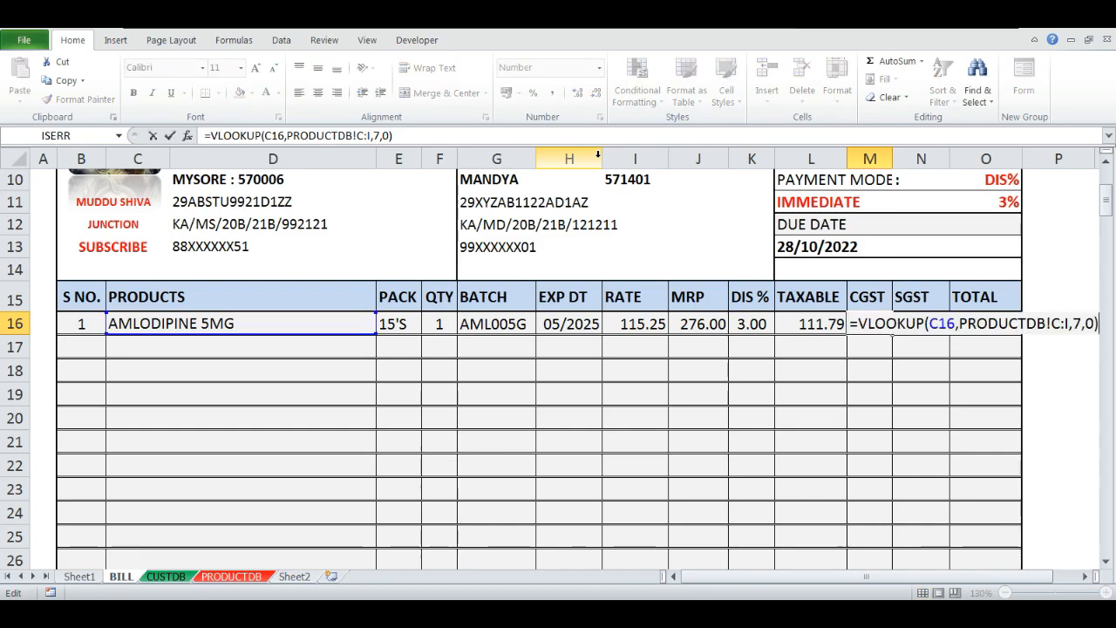
{"action": "key", "text": "Escape"}
{"action": "key", "text": "F2"}
{"action": "type", "text": "/2"}
{"action": "key", "text": "ctrl+Return"}
- Start a VLOOKUP formula in the SGST cell N16 with the product name in C16 as lookup value
{"action": "key", "text": "Right"}
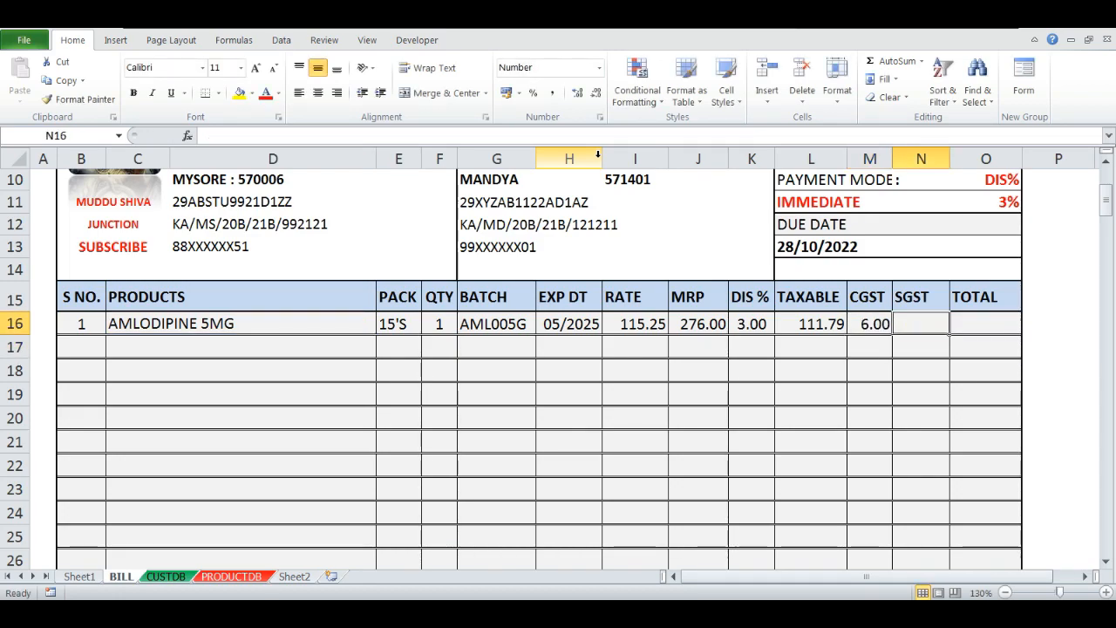
{"action": "type", "text": "=VLOOKUP"}
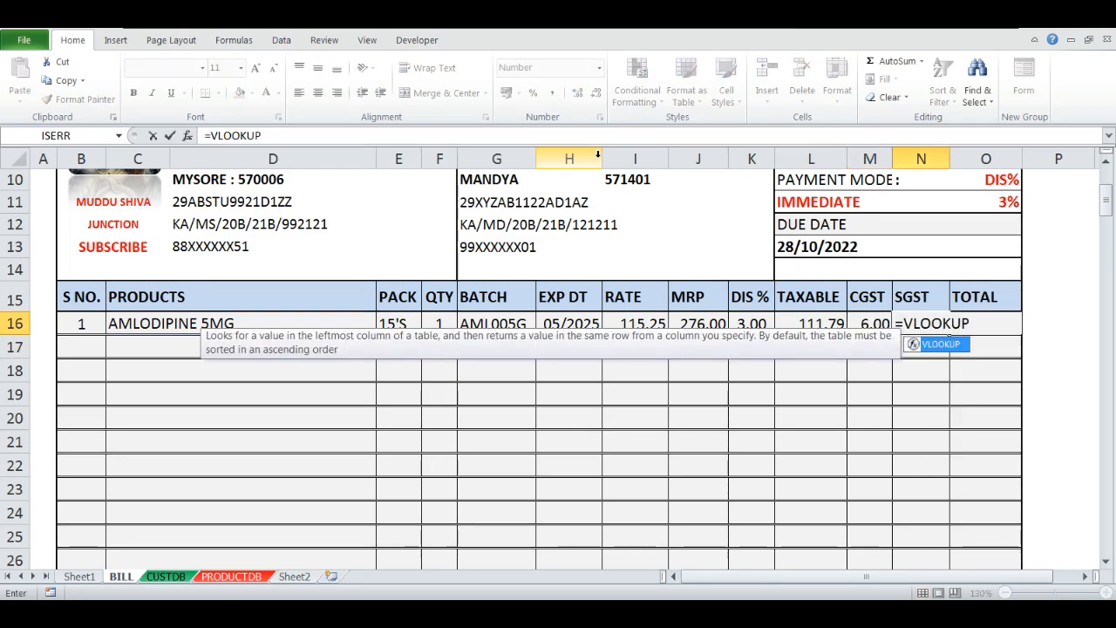
{"action": "type", "text": "("}
{"action": "key", "text": "Left"}
{"action": "key", "text": "Left"}
{"action": "key", "text": "Left"}
{"action": "key", "text": "Left"}
{"action": "key", "text": "Left"}
{"action": "key", "text": "Left"}
{"action": "key", "text": "Left"}
{"action": "key", "text": "Left"}
{"action": "key", "text": "Left"}
{"action": "key", "text": "Left"}
{"action": "type", "text": ","}
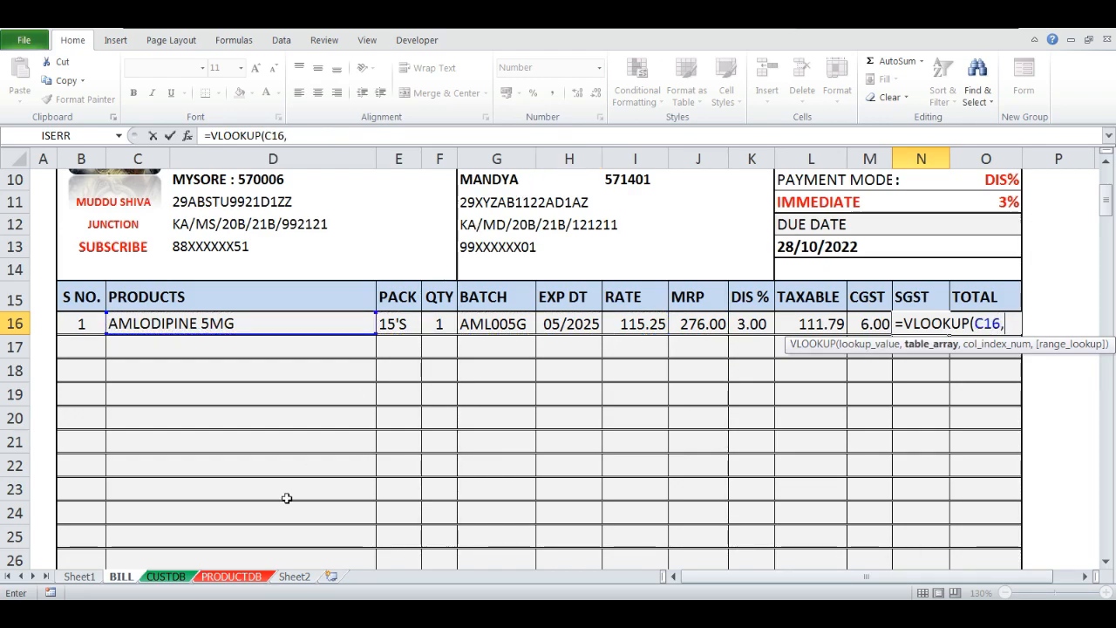
- Complete the SGST lookup with columns C:I of the PRODUCTDB sheet, column index 7 and exact match 0
{"action": "left_click", "coordinate": [236, 568]}
{"action": "left_click_drag", "start_coordinate": [202, 155], "coordinate": [573, 148]}
{"action": "type", "text": ",7,"}
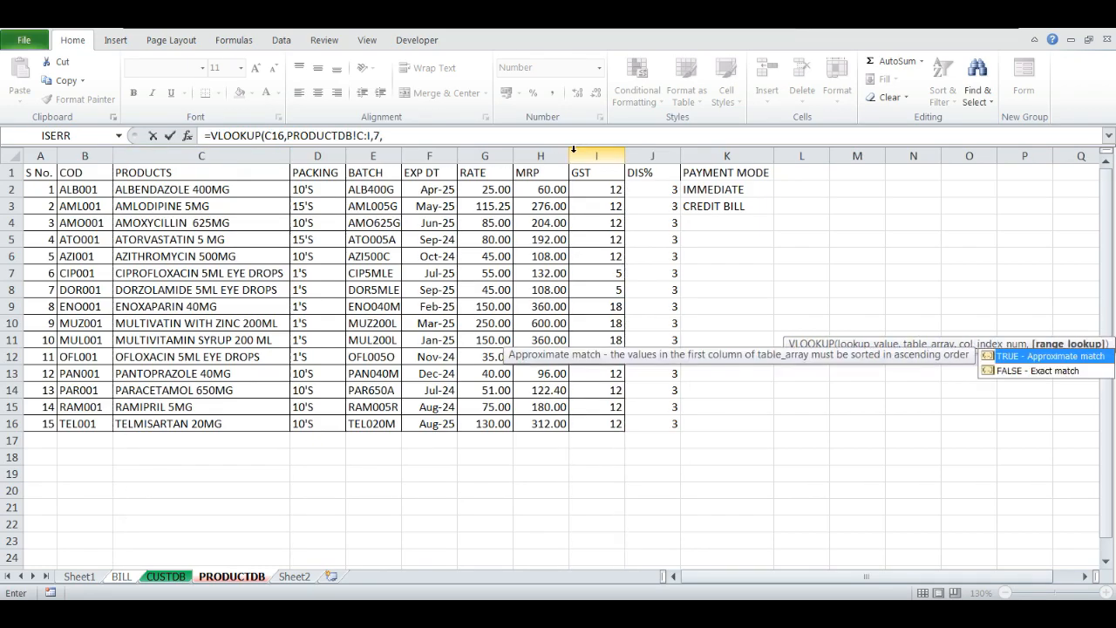
{"action": "type", "text": "0"}
{"action": "key", "text": "Return"}
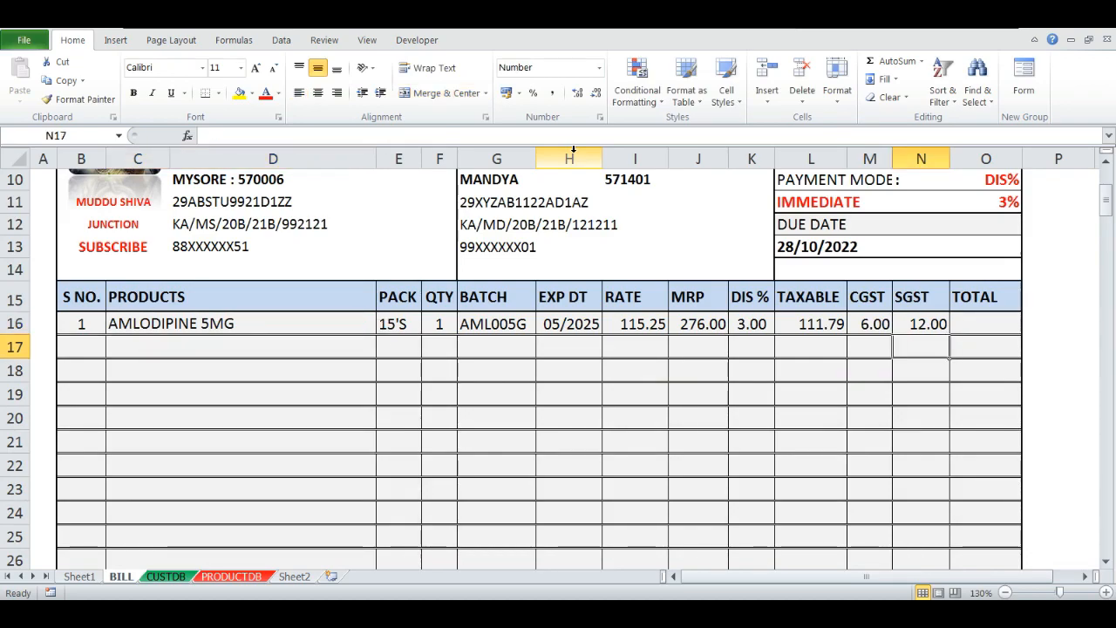
- Divide the SGST lookup formula in N16 by 2
{"action": "key", "text": "Up"}
{"action": "key", "text": "F2"}
{"action": "type", "text": "/2"}
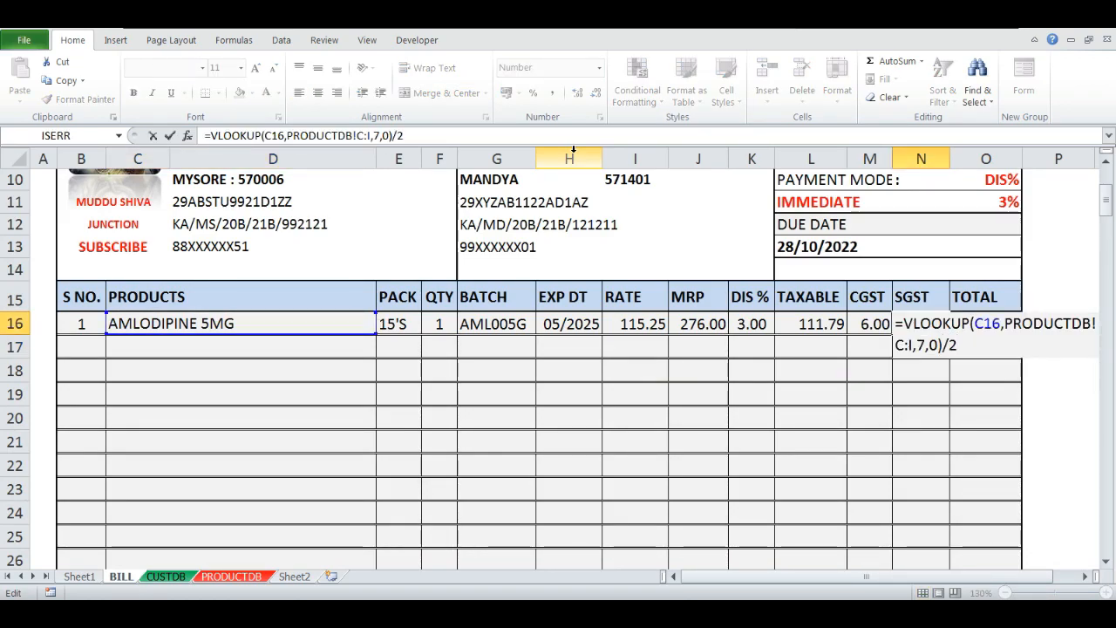
{"action": "key", "text": "Return"}
- Enter the formula =L16+(L16*(M16+N16)/100) in the TOTAL cell O16
{"action": "key", "text": "Up"}
{"action": "key", "text": "Right"}
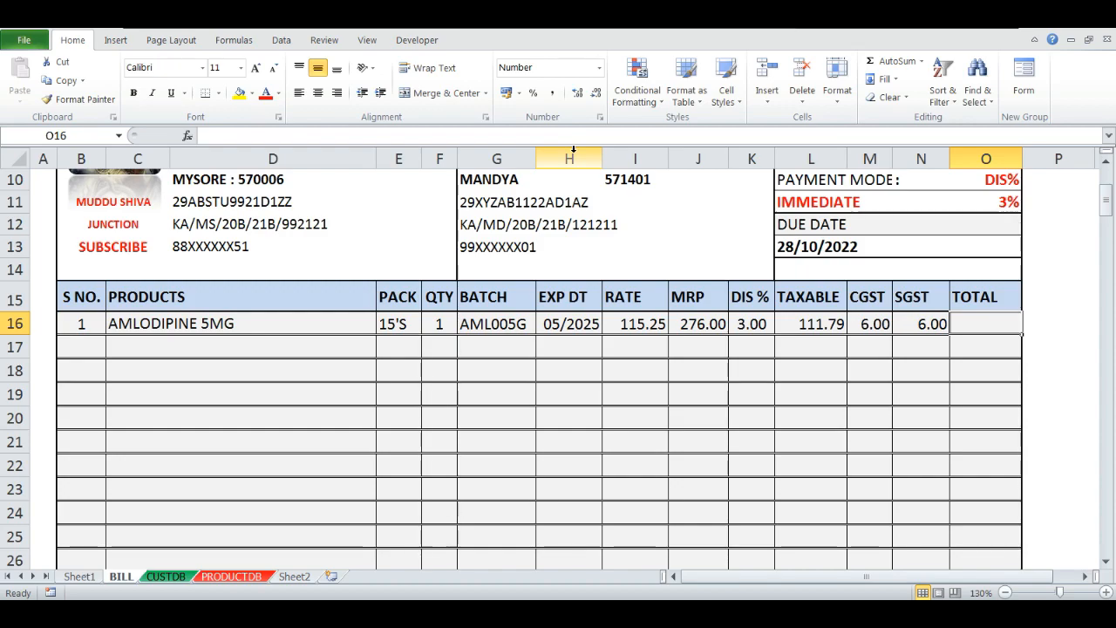
{"action": "type", "text": "="}
{"action": "key", "text": "Left"}
{"action": "key", "text": "Left"}
{"action": "key", "text": "Left"}
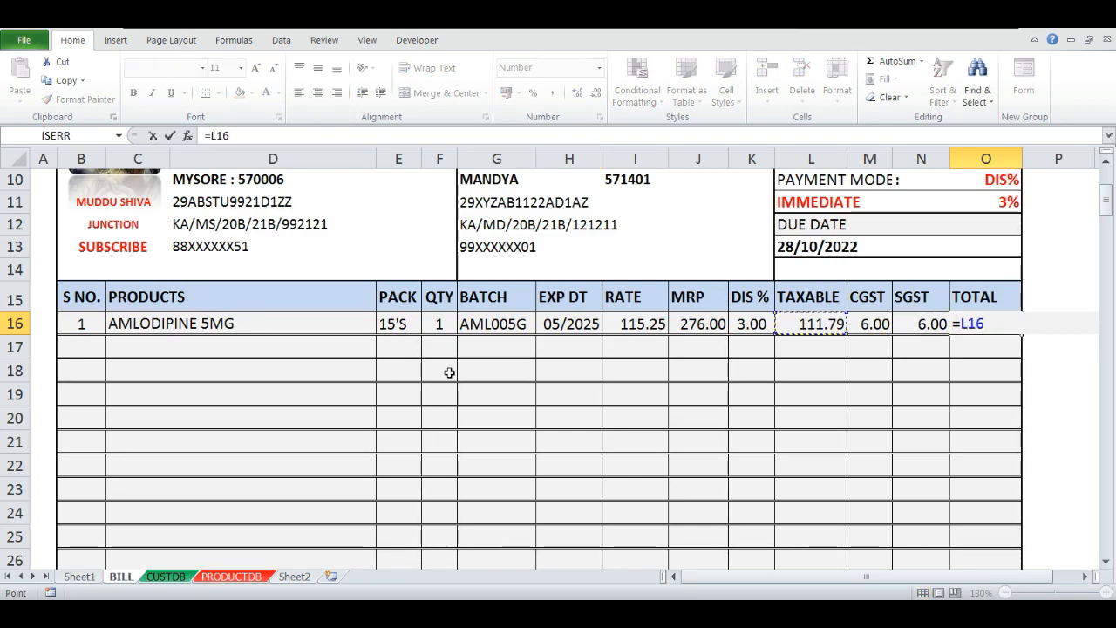
{"action": "type", "text": "+("}
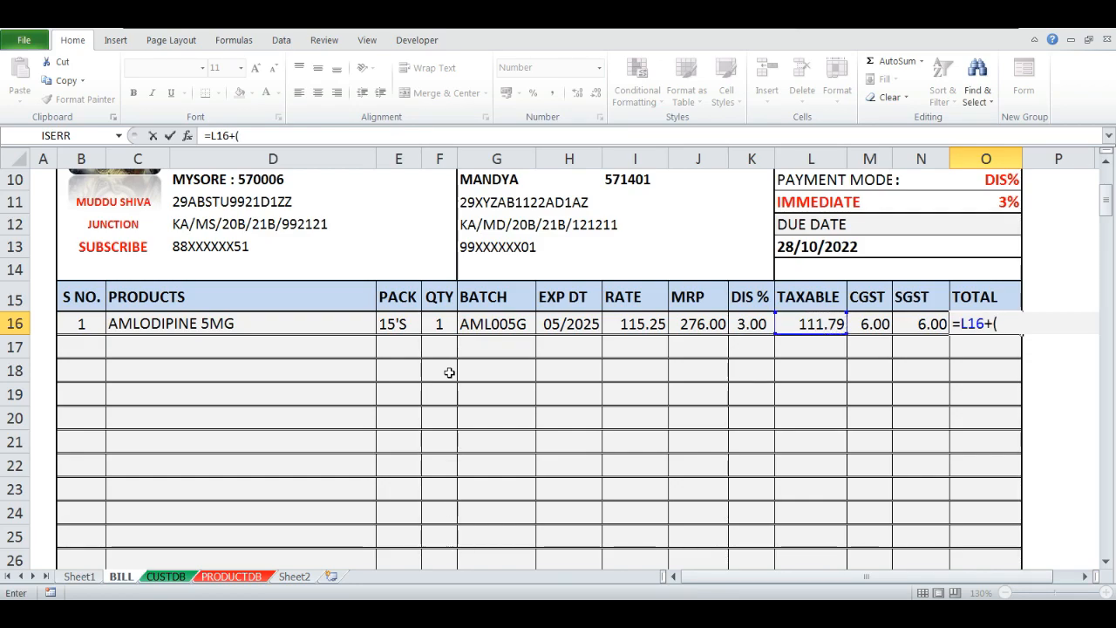
{"action": "type", "text": "L16"}
{"action": "type", "text": "*("}
{"action": "key", "text": "Left"}
{"action": "key", "text": "Left"}
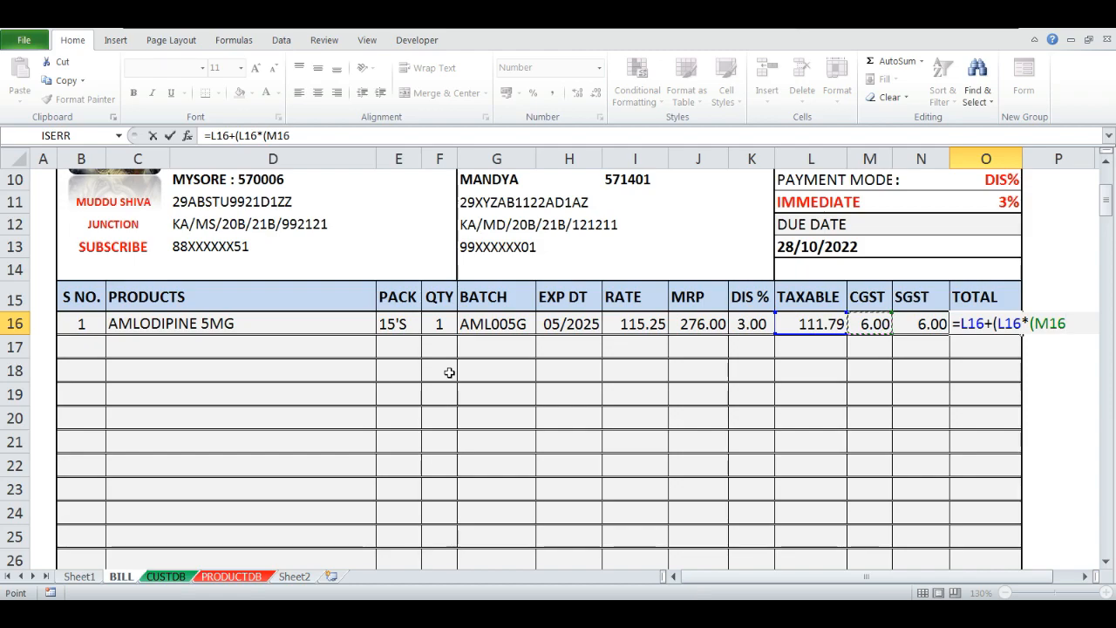
{"action": "type", "text": "+"}
{"action": "key", "text": "Left"}
{"action": "type", "text": ")"}
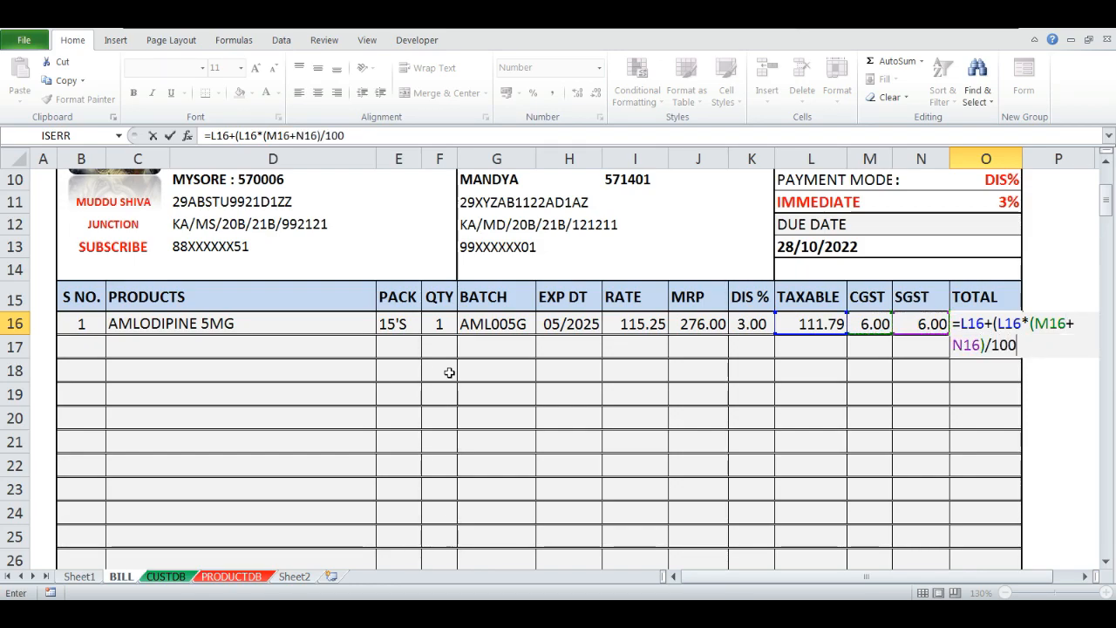
{"action": "type", "text": "/100"}
{"action": "key", "text": "Return"}
{"action": "key", "text": "Return"}
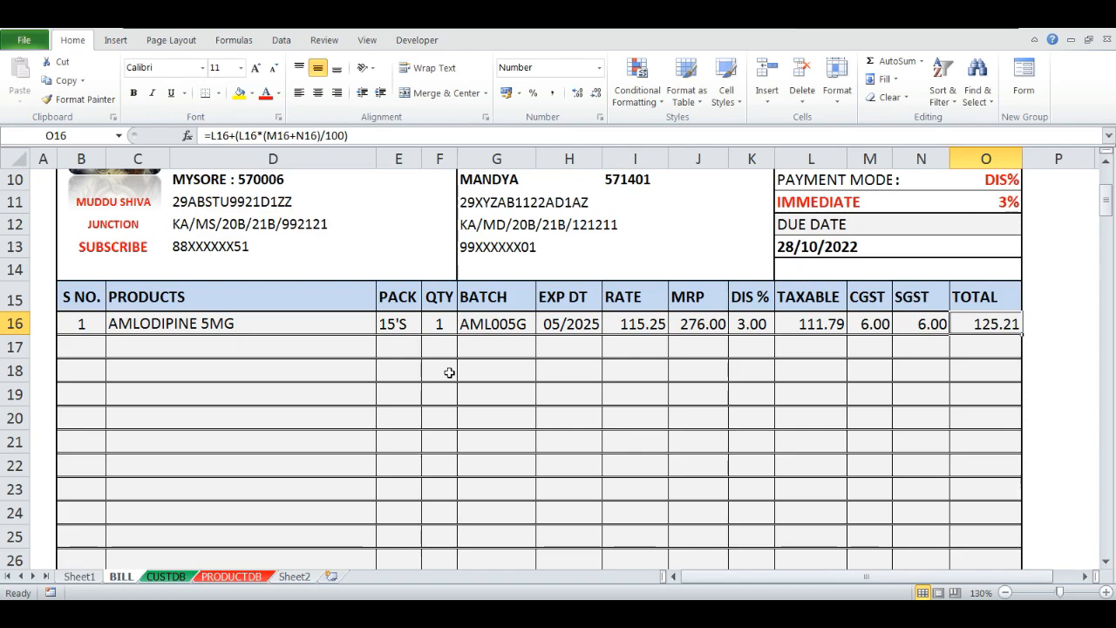
- Switch the payment mode in L11 to CREDIT BILL
{"action": "key", "text": "Left"}
{"action": "key", "text": "Left"}
{"action": "key", "text": "Left"}
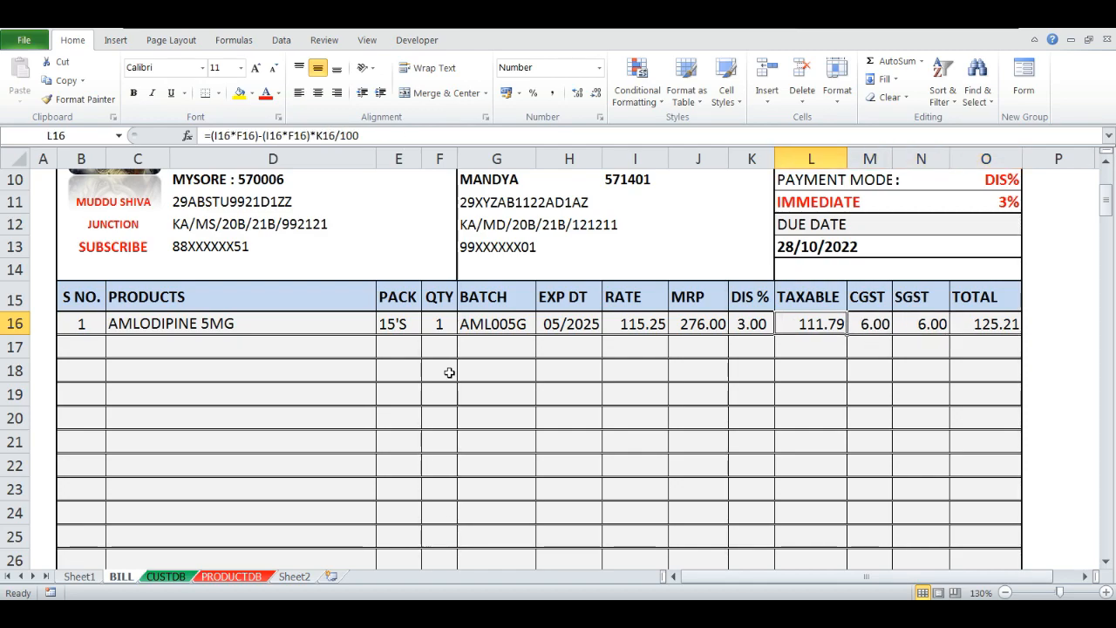
{"action": "key", "text": "Up"}
{"action": "key", "text": "Up"}
{"action": "key", "text": "Up"}
{"action": "key", "text": "Up"}
{"action": "key", "text": "Up"}
{"action": "key", "text": "alt+Down"}
{"action": "key", "text": "Down"}
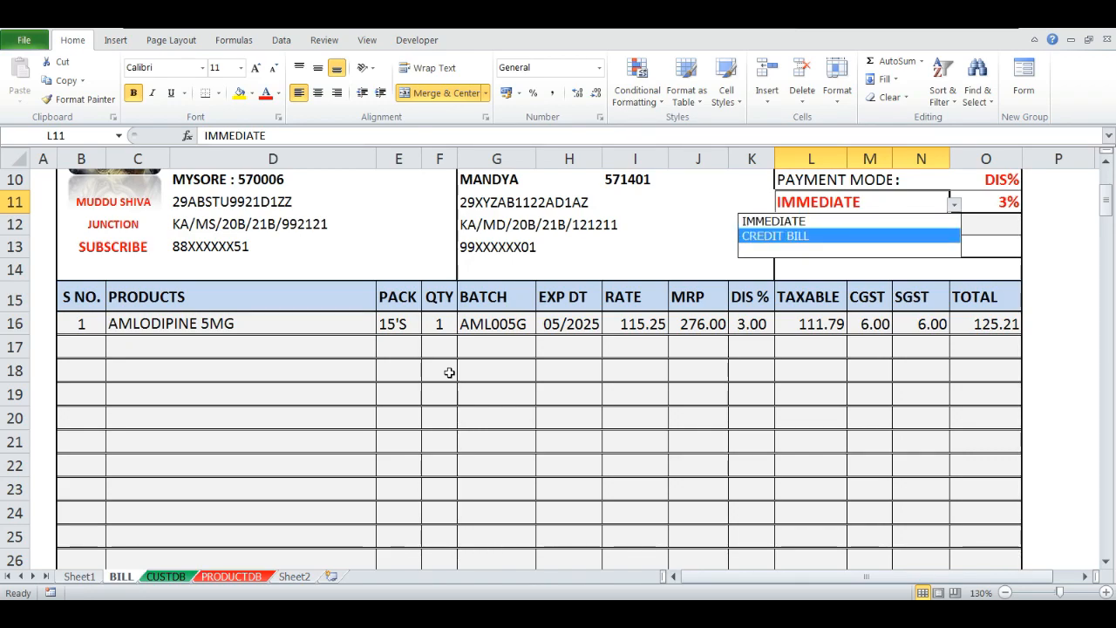
{"action": "key", "text": "Return"}
- Inspect the TOTAL formula in O16, compute 115.25 + 12% in Calculator to verify it, and close Calculator
{"action": "key", "text": "Down"}
{"action": "key", "text": "Down"}
{"action": "key", "text": "Down"}
{"action": "key", "text": "Down"}
{"action": "key", "text": "Down"}
{"action": "key", "text": "Right"}
{"action": "key", "text": "Right"}
{"action": "key", "text": "Right"}
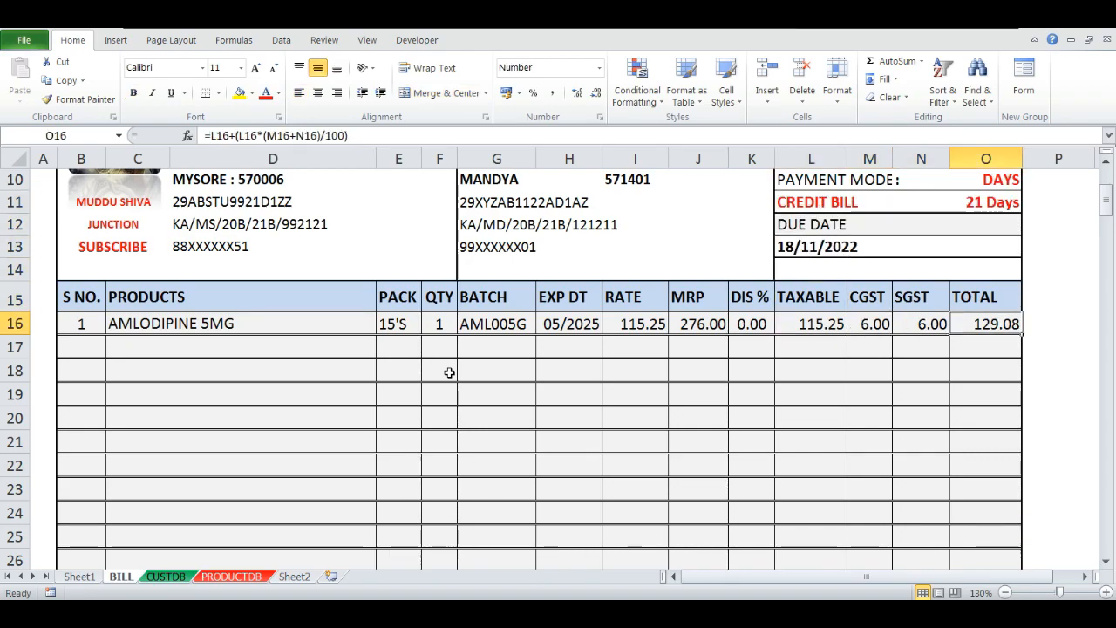
{"action": "key", "text": "F2"}
{"action": "key", "text": "Escape"}
{"action": "type", "text": "115.25+12%="}
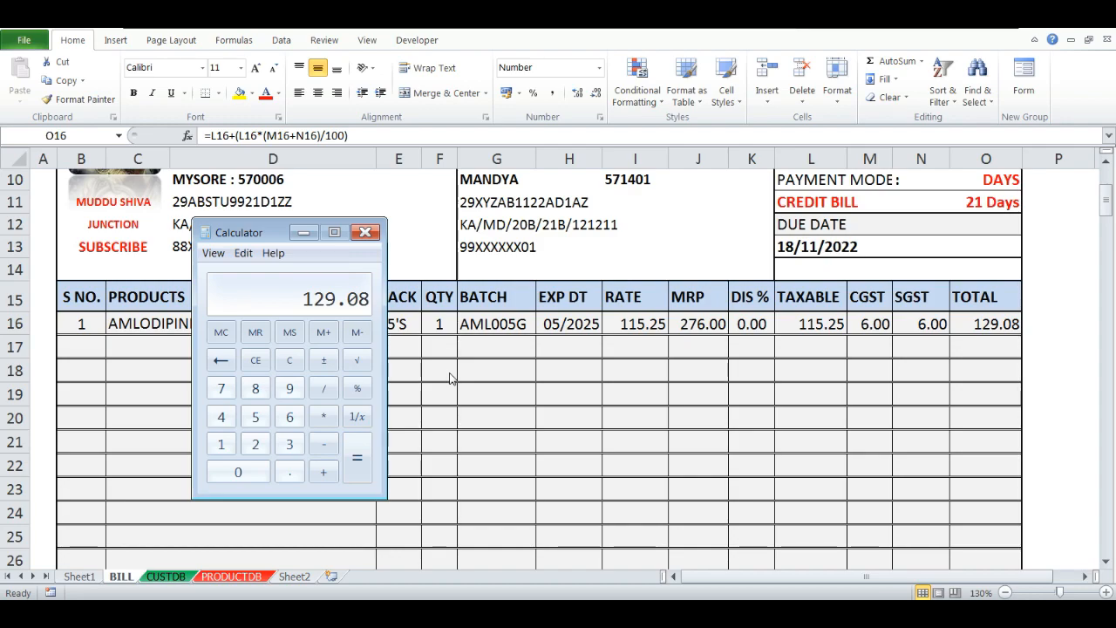
{"action": "key", "text": "alt+F4"}
- Return the payment mode in L11 to IMMEDIATE
{"action": "key", "text": "Up"}
{"action": "key", "text": "Up"}
{"action": "key", "text": "Up"}
{"action": "key", "text": "Up"}
{"action": "key", "text": "Up"}
{"action": "key", "text": "alt+Down"}
{"action": "key", "text": "Escape"}
{"action": "key", "text": "alt+Down"}
{"action": "key", "text": "Up"}
{"action": "key", "text": "Return"}
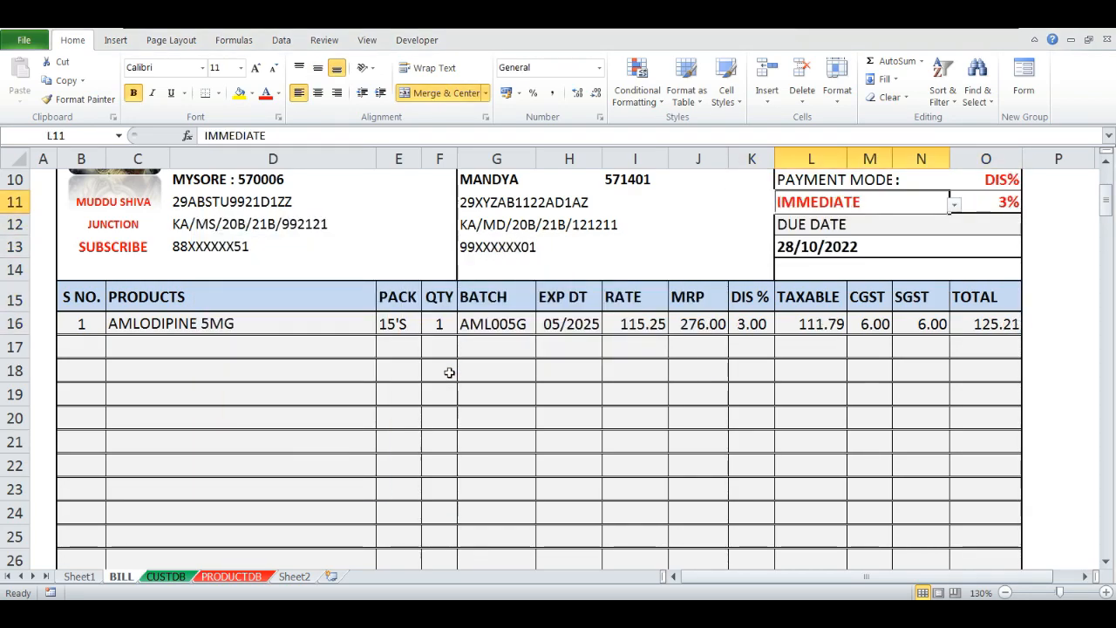
- Open Calculator, compute 111.79 + 12% to verify the discounted total, and close Calculator
{"action": "left_click", "coordinate": [449, 373]}
{"action": "key", "text": "super+r"}
{"action": "key", "text": "Return"}
{"action": "type", "text": "111.79"}
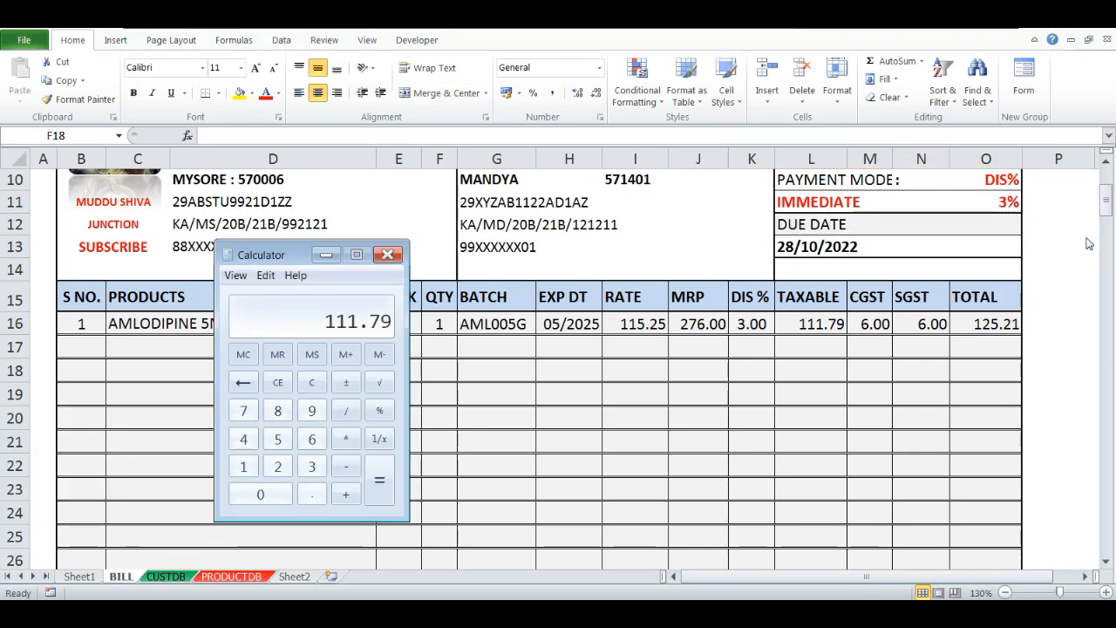
{"action": "type", "text": "12%"}
{"action": "key", "text": "Return"}
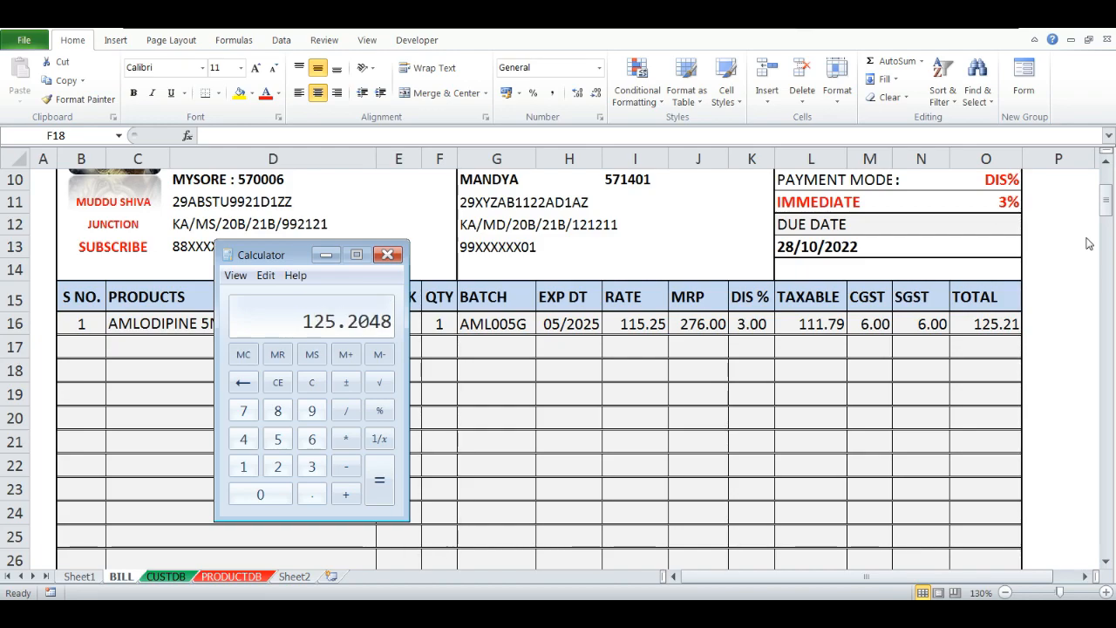
{"action": "key", "text": "alt+F4"}
- Go back to the payment mode cell L11 and set it to CREDIT BILL
{"action": "key", "text": "Up"}
{"action": "key", "text": "Up"}
{"action": "key", "text": "Right"}
{"action": "key", "text": "Right"}
{"action": "key", "text": "Right"}
{"action": "key", "text": "Right"}
{"action": "key", "text": "Up"}
{"action": "key", "text": "Up"}
{"action": "key", "text": "Right"}
{"action": "key", "text": "Up"}
{"action": "key", "text": "Right"}
{"action": "key", "text": "Up"}
{"action": "key", "text": "Up"}
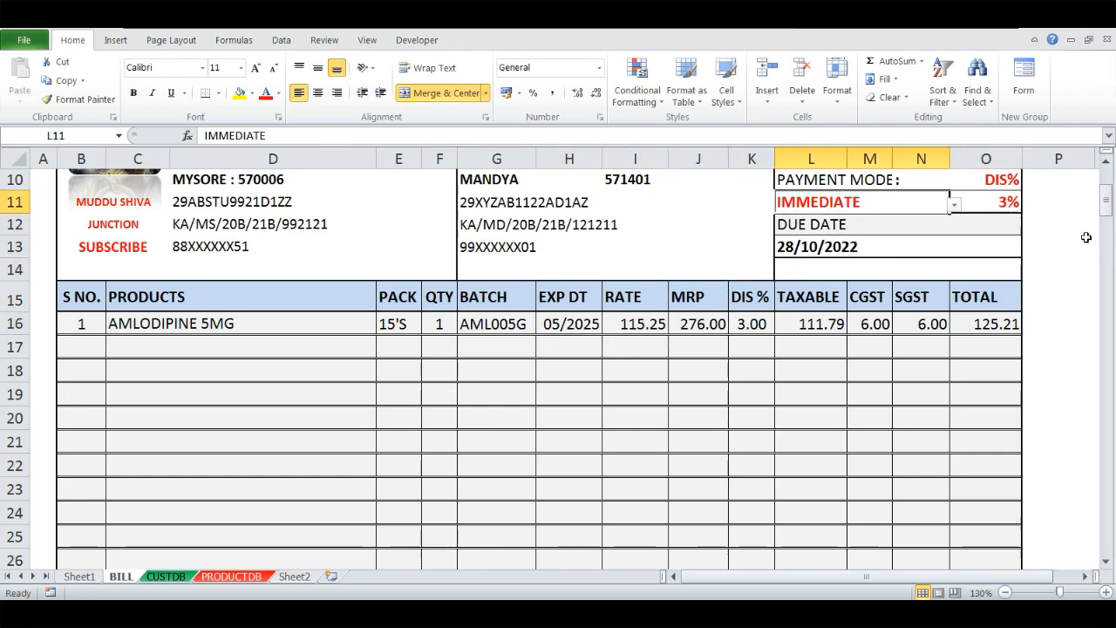
{"action": "key", "text": "alt+Down"}
{"action": "key", "text": "Down"}
{"action": "key", "text": "Return"}
- Check the credit bill total in Calculator by computing 115.25 + 13.83, and close Calculator
{"action": "key", "text": "alt+Tab"}
{"action": "key", "text": "Escape"}
{"action": "type", "text": "11"}
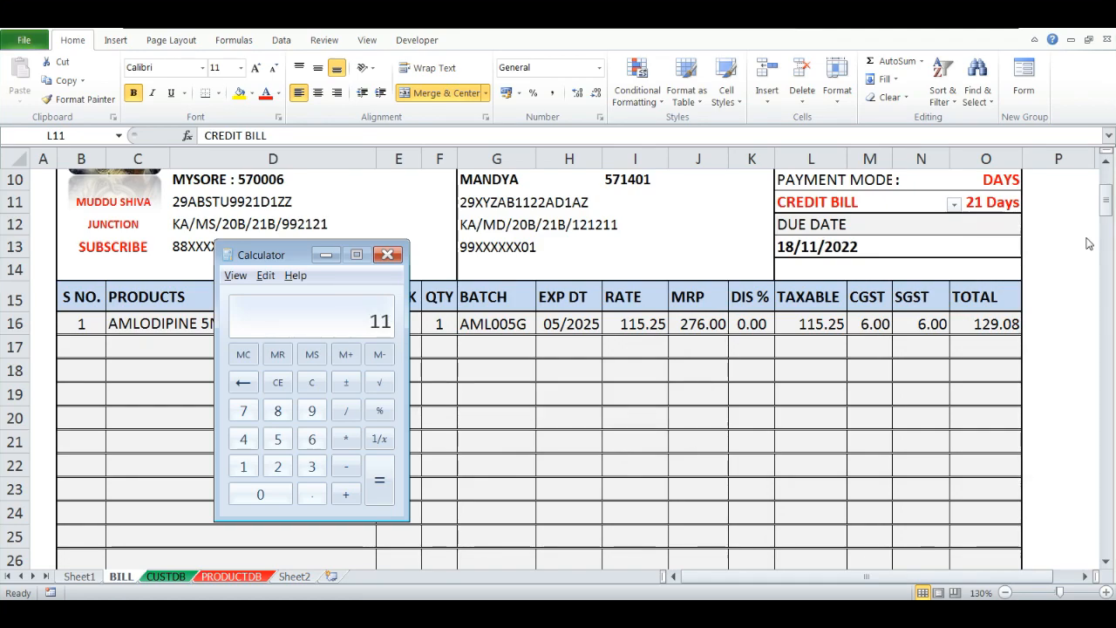
{"action": "type", "text": "5.2513.83"}
{"action": "key", "text": "Return"}
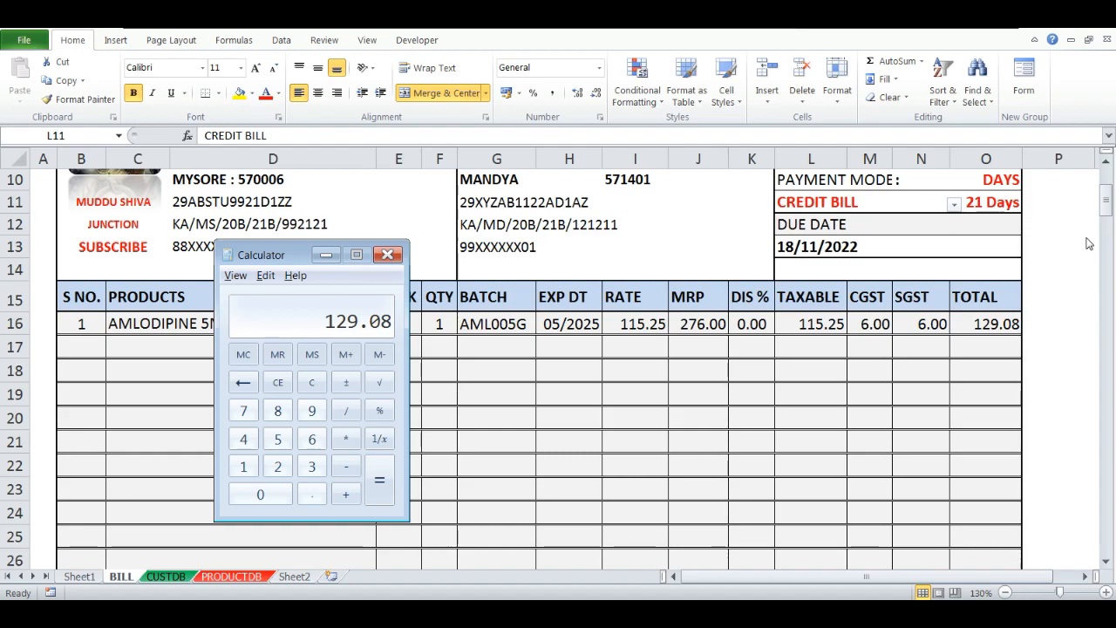
{"action": "key", "text": "alt+F4"}
- Review the product table's header and first product row across B15:O16, and return to the product cell C16
{"action": "key", "text": "Down"}
{"action": "key", "text": "Down"}
{"action": "key", "text": "Down"}
{"action": "key", "text": "Down"}
{"action": "key", "text": "Down"}
{"action": "key", "text": "Right"}
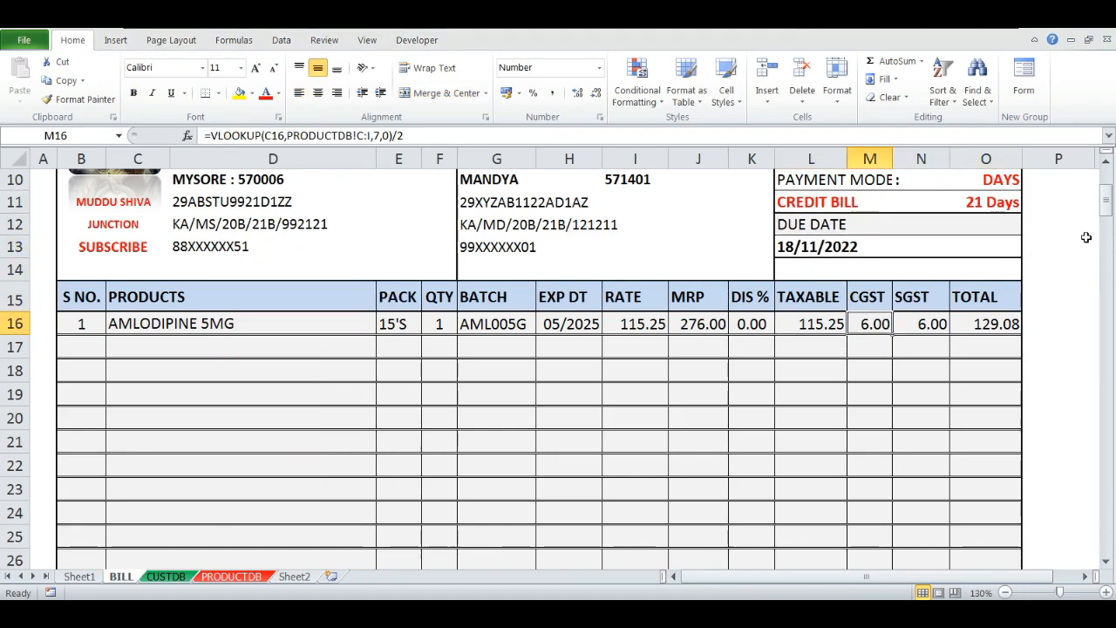
{"action": "left_click", "coordinate": [323, 328]}
{"action": "key", "text": "Left"}
{"action": "key", "text": "Up"}
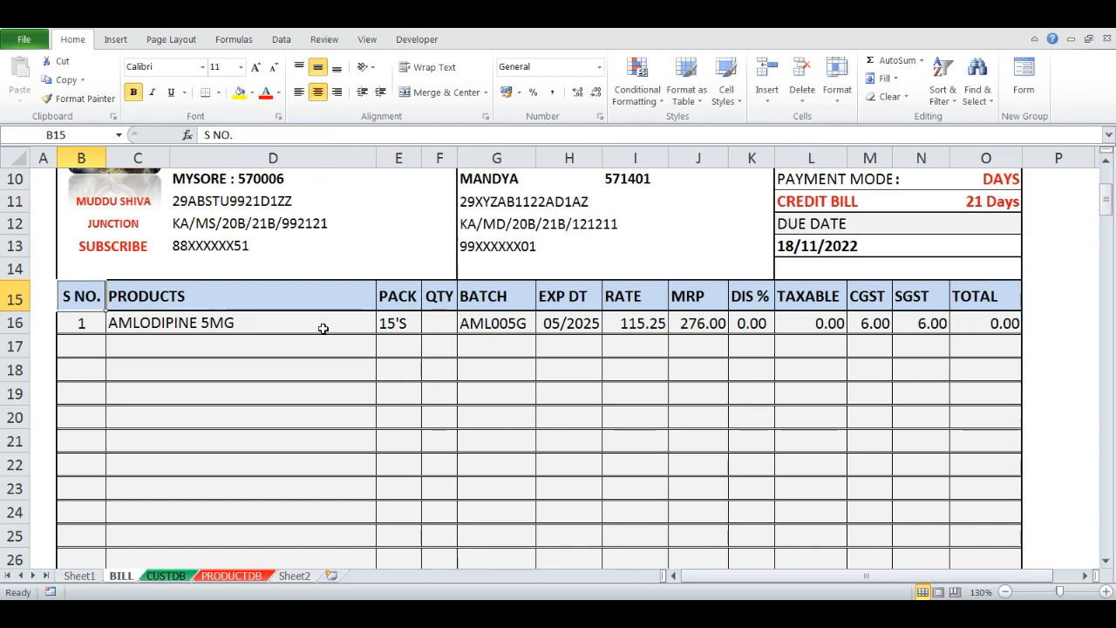
{"action": "key", "text": "shift+Down"}
{"action": "key", "text": "shift+Right"}
{"action": "key", "text": "shift+Right"}
{"action": "key", "text": "shift+Right"}
{"action": "key", "text": "shift+Right"}
{"action": "key", "text": "shift+Right"}
{"action": "key", "text": "shift+Right"}
{"action": "key", "text": "shift+Right"}
{"action": "key", "text": "shift+Right"}
{"action": "key", "text": "shift+Right"}
{"action": "key", "text": "shift+Right"}
{"action": "key", "text": "shift+Right"}
{"action": "key", "text": "shift+Right"}
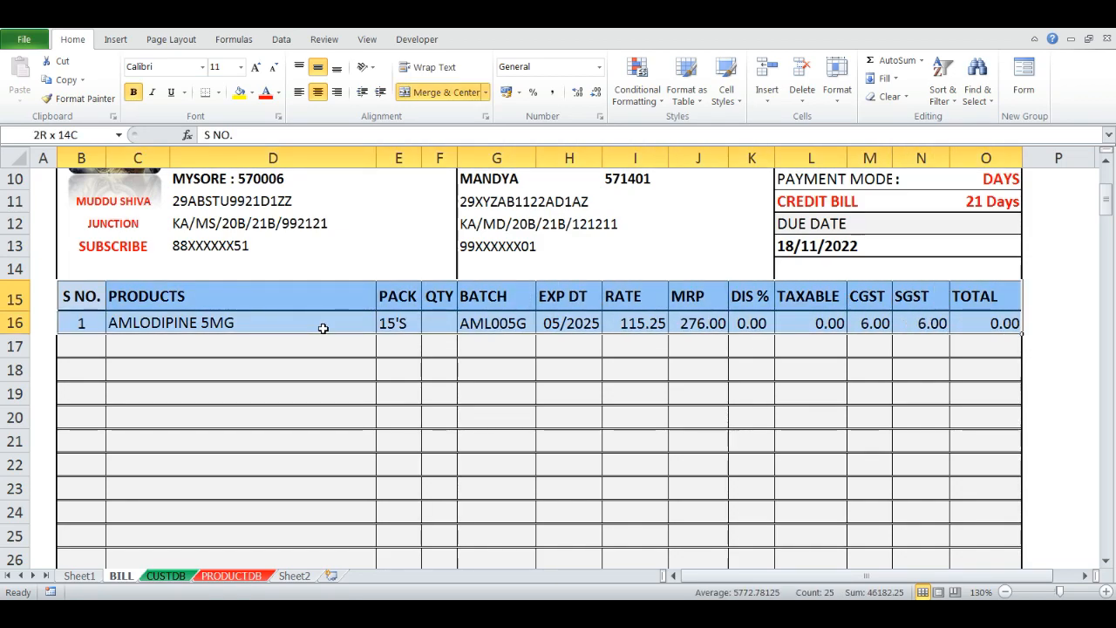
{"action": "key", "text": "shift+Left"}
{"action": "key", "text": "Right"}
{"action": "key", "text": "Left"}
{"action": "key", "text": "Right"}
{"action": "key", "text": "Down"}
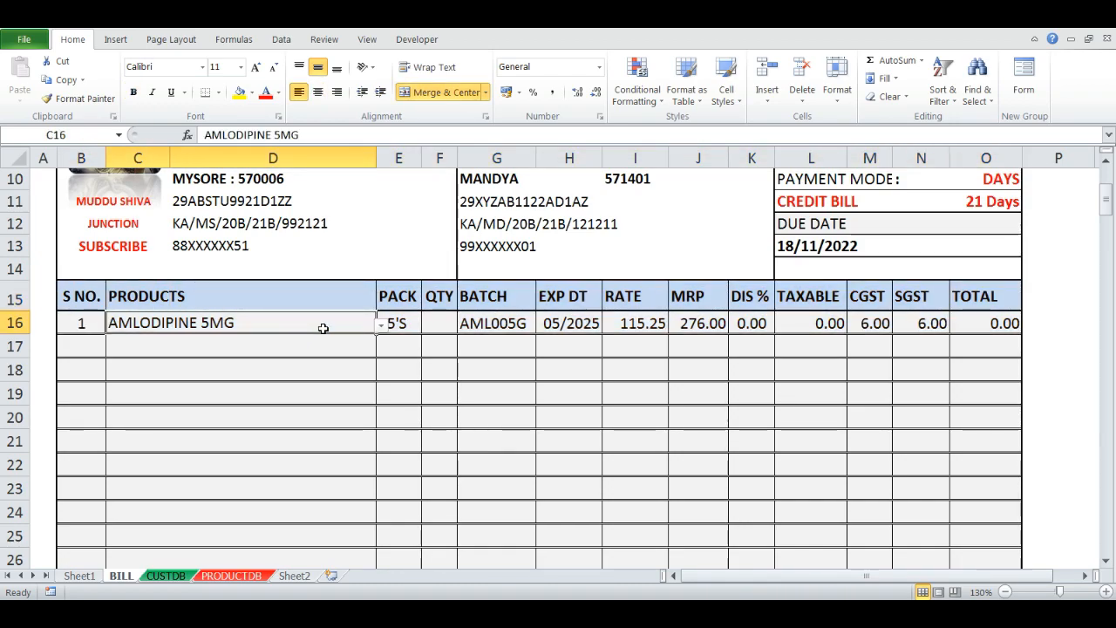
- Clear the product name from C16 and check the formula cells of row 16 across to SGST in N16
{"action": "key", "text": "Delete"}
{"action": "key", "text": "Right"}
{"action": "key", "text": "Right"}
{"action": "key", "text": "Right"}
{"action": "key", "text": "Right"}
{"action": "key", "text": "Right"}
{"action": "key", "text": "Right"}
{"action": "key", "text": "Right"}
{"action": "key", "text": "Right"}
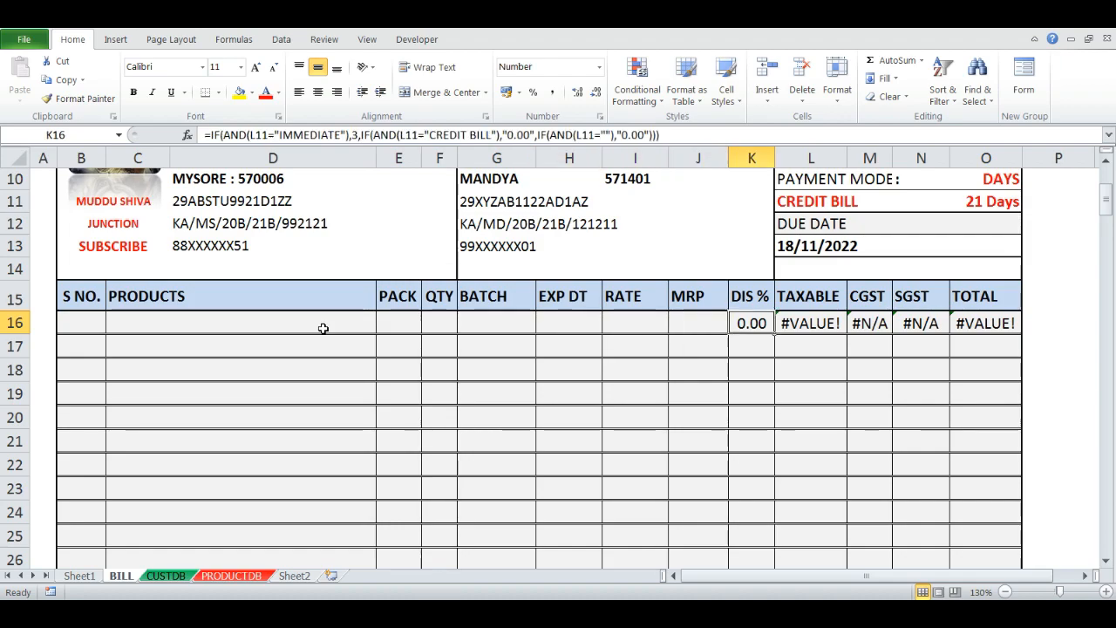
{"action": "key", "text": "Right"}
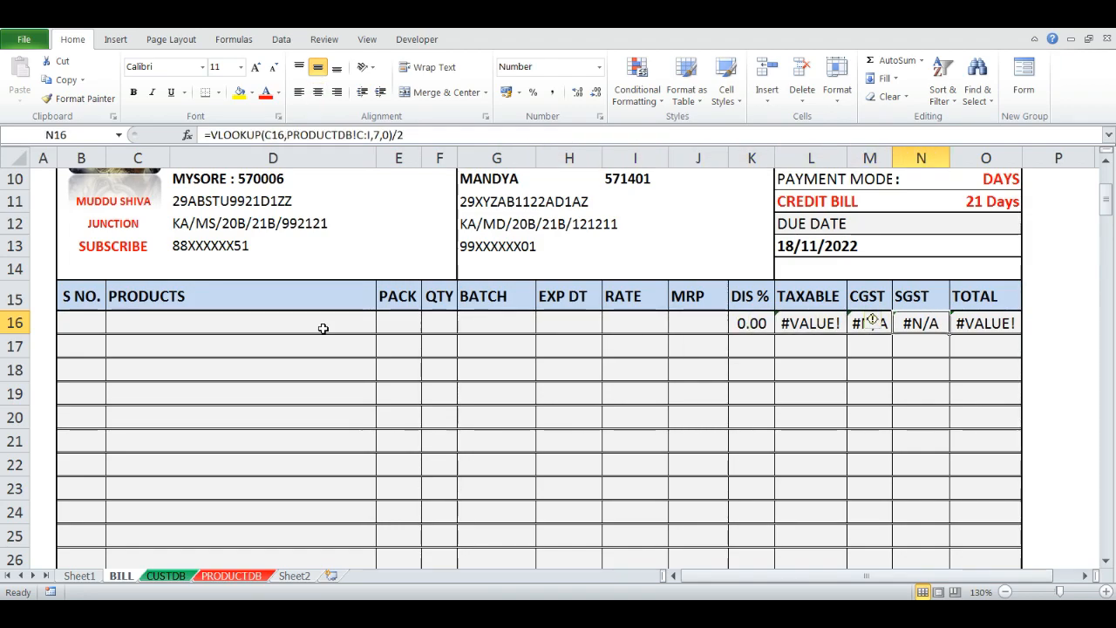
- Return along row 16 from SGST to the product cell C16 and pick AMOXYCILLIN 625MG
{"action": "key", "text": "Left"}
{"action": "key", "text": "Right"}
{"action": "key", "text": "Right"}
{"action": "key", "text": "Right"}
{"action": "key", "text": "Left"}
{"action": "key", "text": "Left"}
{"action": "key", "text": "Left"}
{"action": "key", "text": "Left"}
{"action": "key", "text": "Left"}
{"action": "key", "text": "Left"}
{"action": "key", "text": "Left"}
{"action": "key", "text": "Left"}
{"action": "key", "text": "Left"}
{"action": "key", "text": "Left"}
{"action": "key", "text": "Left"}
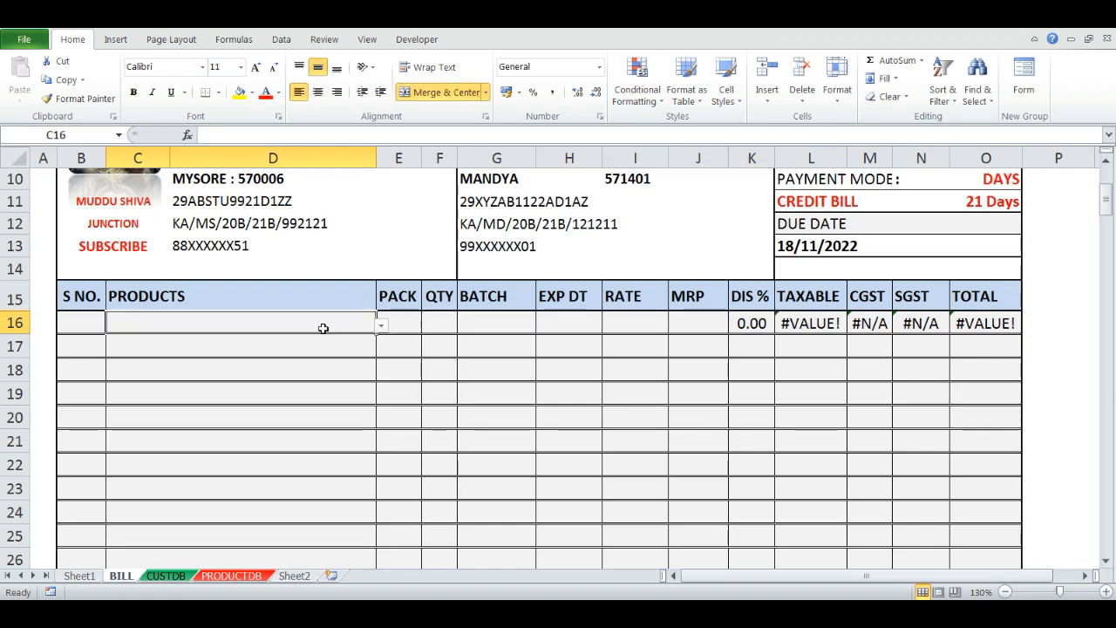
{"action": "key", "text": "alt+Down"}
{"action": "key", "text": "Down"}
{"action": "key", "text": "Down"}
{"action": "key", "text": "Return"}
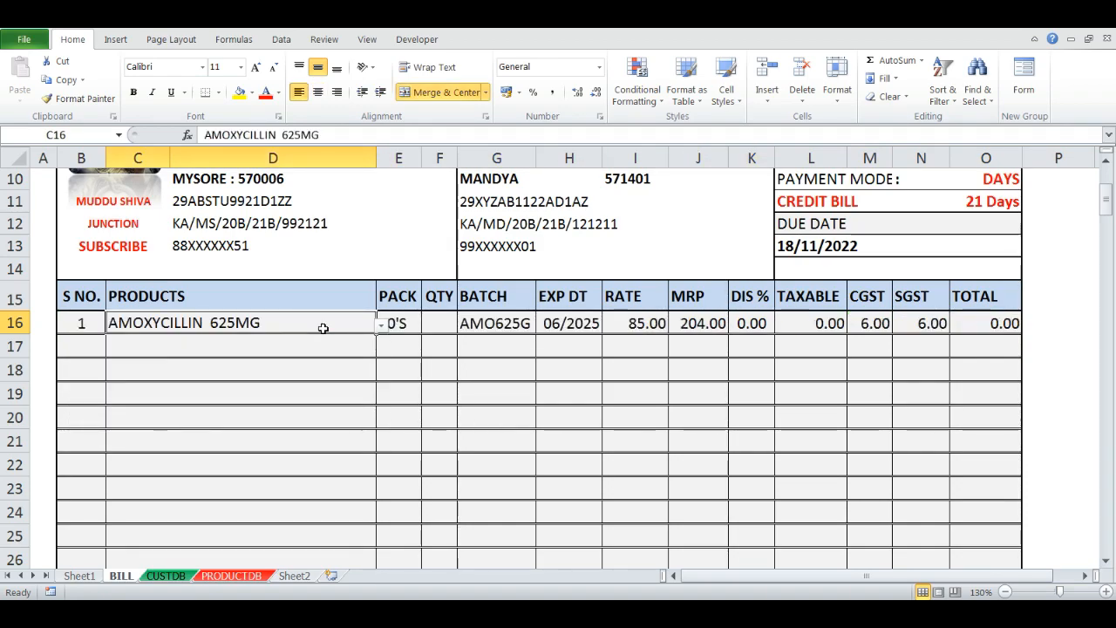
- Enter a quantity of 1 for the product in F16
{"action": "key", "text": "Right"}
{"action": "key", "text": "Right"}
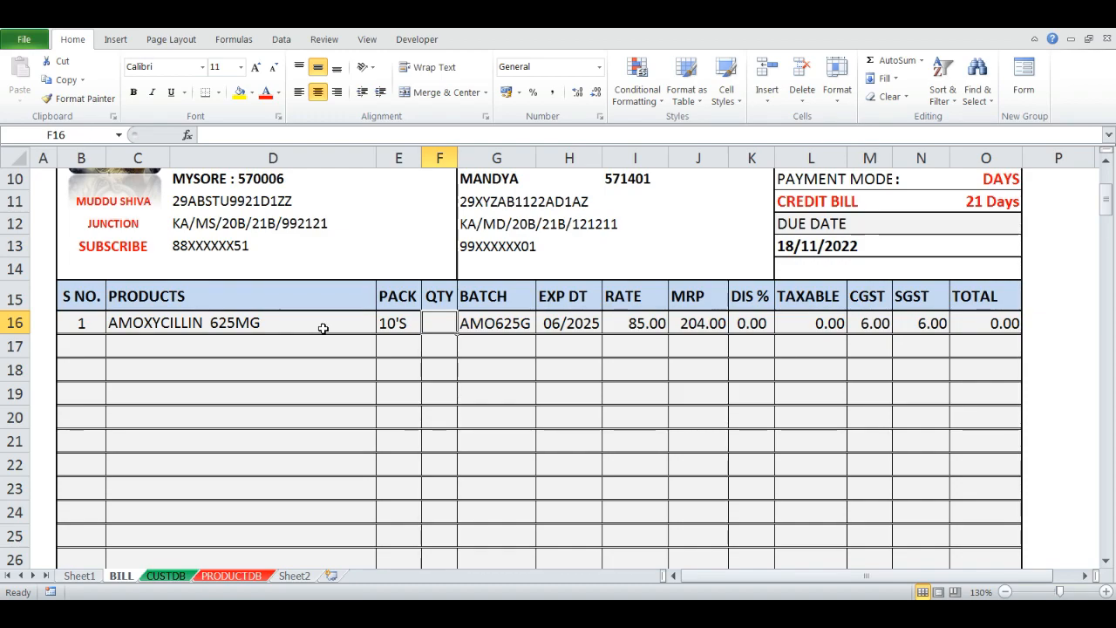
{"action": "type", "text": "1"}
{"action": "key", "text": "Return"}
{"action": "key", "text": "Up"}
{"action": "type", "text": "1"}
{"action": "key", "text": "Return"}
- Review the headers and looked-up values of the first product row from BATCH to TOTAL, across G15:O16
{"action": "key", "text": "Up"}
{"action": "key", "text": "Up"}
{"action": "key", "text": "Right"}
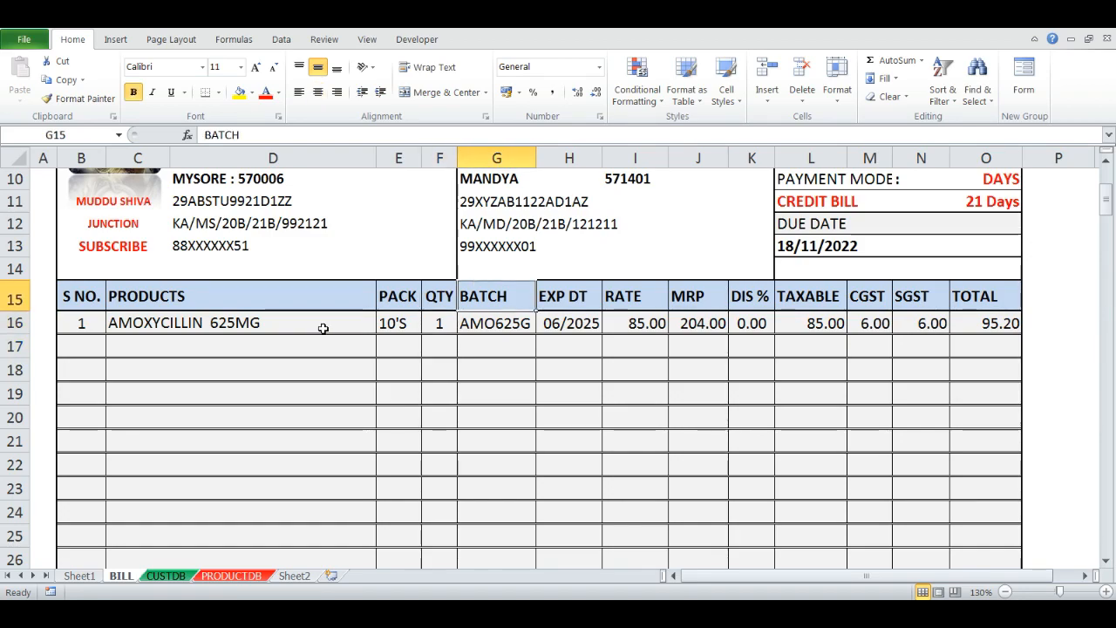
{"action": "key", "text": "shift+Down"}
{"action": "key", "text": "shift+Right"}
{"action": "key", "text": "shift+Right"}
{"action": "key", "text": "shift+Right"}
{"action": "key", "text": "shift+Right"}
{"action": "key", "text": "shift+Right"}
{"action": "key", "text": "shift+Right"}
{"action": "key", "text": "shift+Right"}
{"action": "key", "text": "shift+Right"}
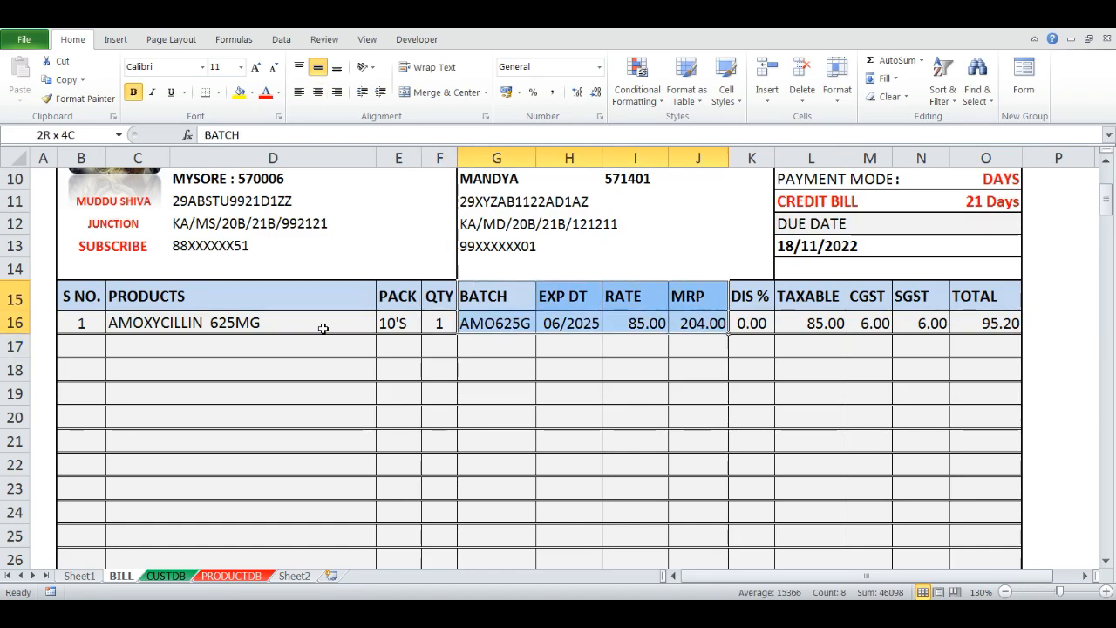
{"action": "key", "text": "Left"}
{"action": "key", "text": "Right"}
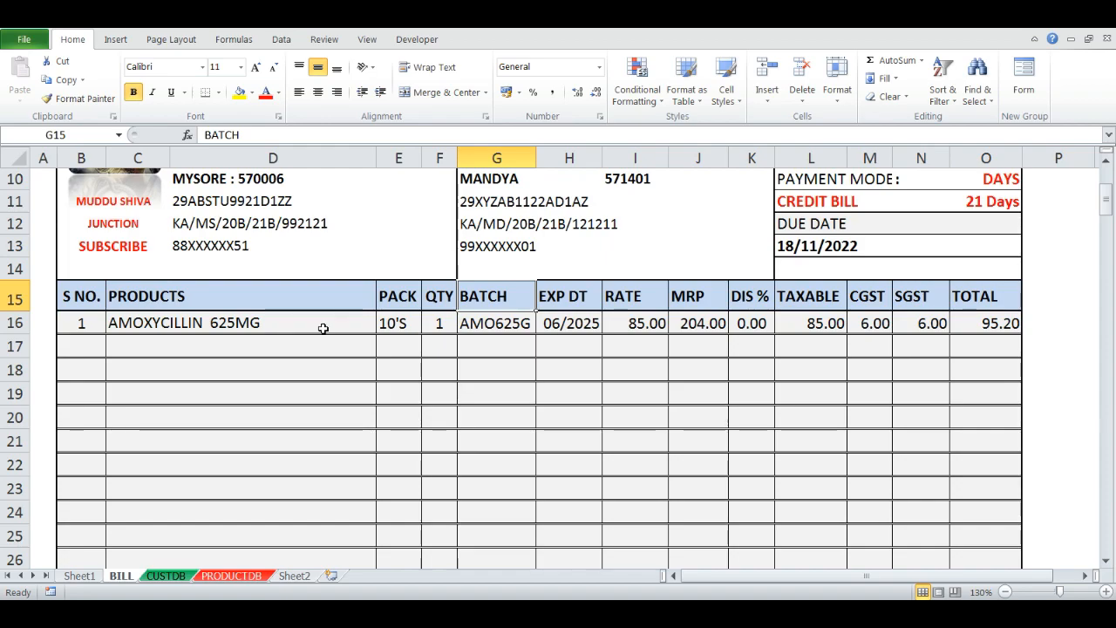
{"action": "key", "text": "shift+Down"}
{"action": "key", "text": "shift+Right"}
{"action": "key", "text": "shift+Right"}
{"action": "key", "text": "shift+Right"}
{"action": "key", "text": "shift+Right"}
{"action": "key", "text": "shift+Right"}
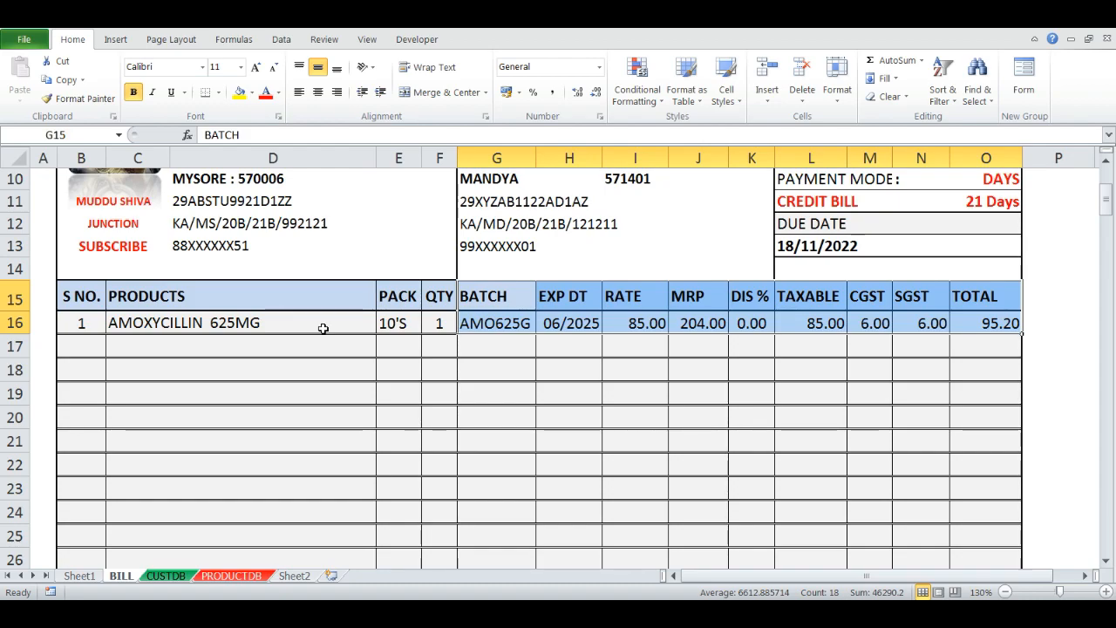
- Wrap the batch formula in G16 in a quantity check: =IF(F16>0,IFERROR(VLOOKUP(C16,PRODUCTDB!C:E,3,0),""),"")
{"action": "key", "text": "Down"}
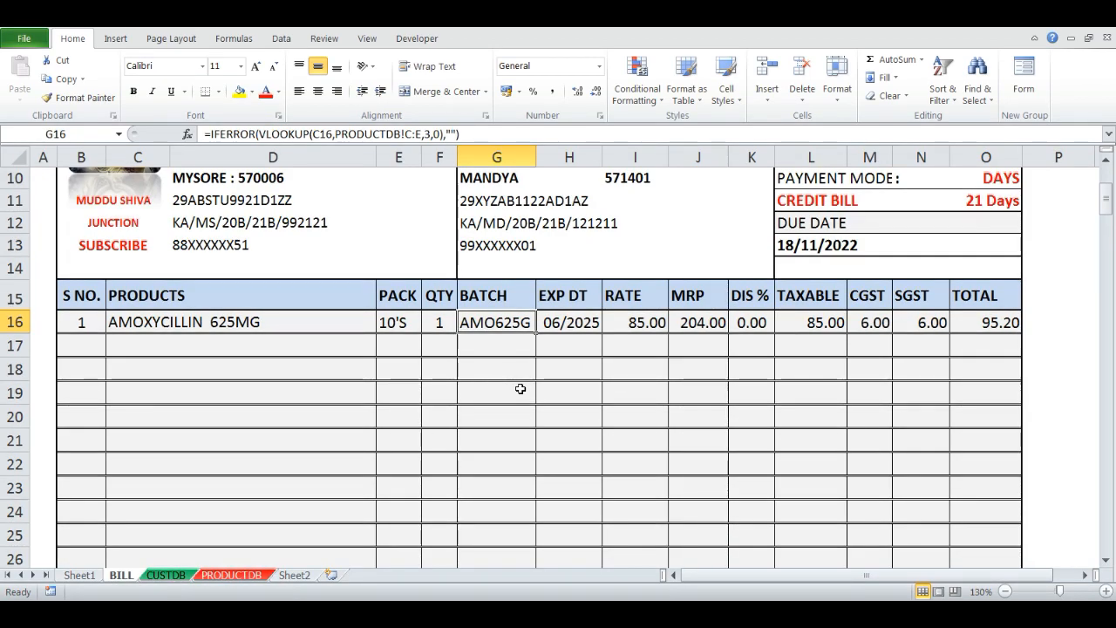
{"action": "key", "text": "F2"}
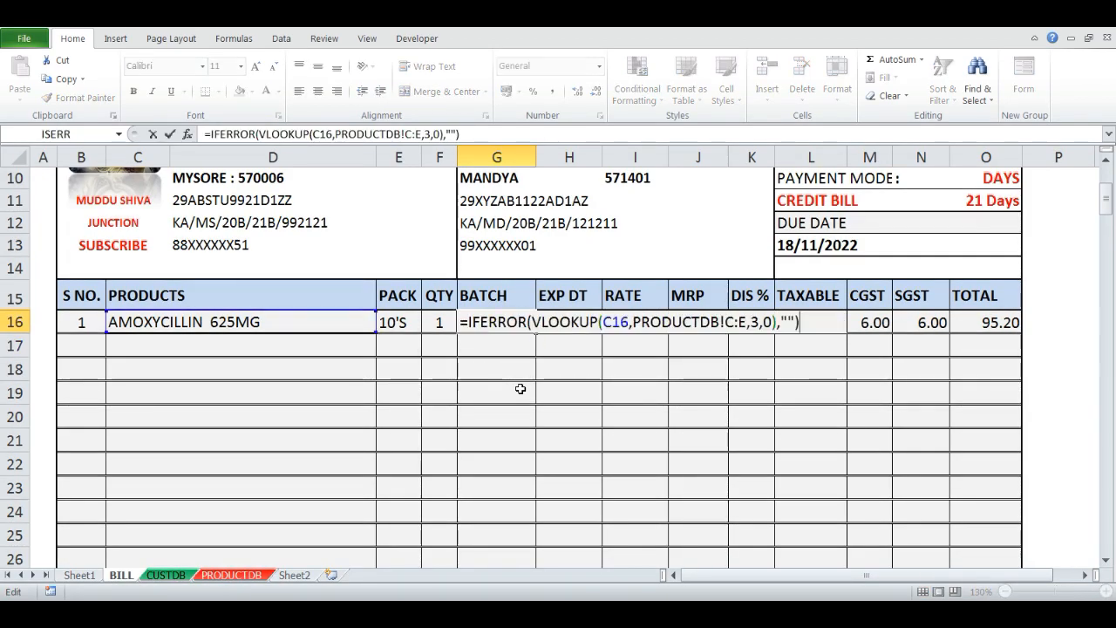
{"action": "key", "text": "Home"}
{"action": "key", "text": "Right"}
{"action": "type", "text": "IF("}
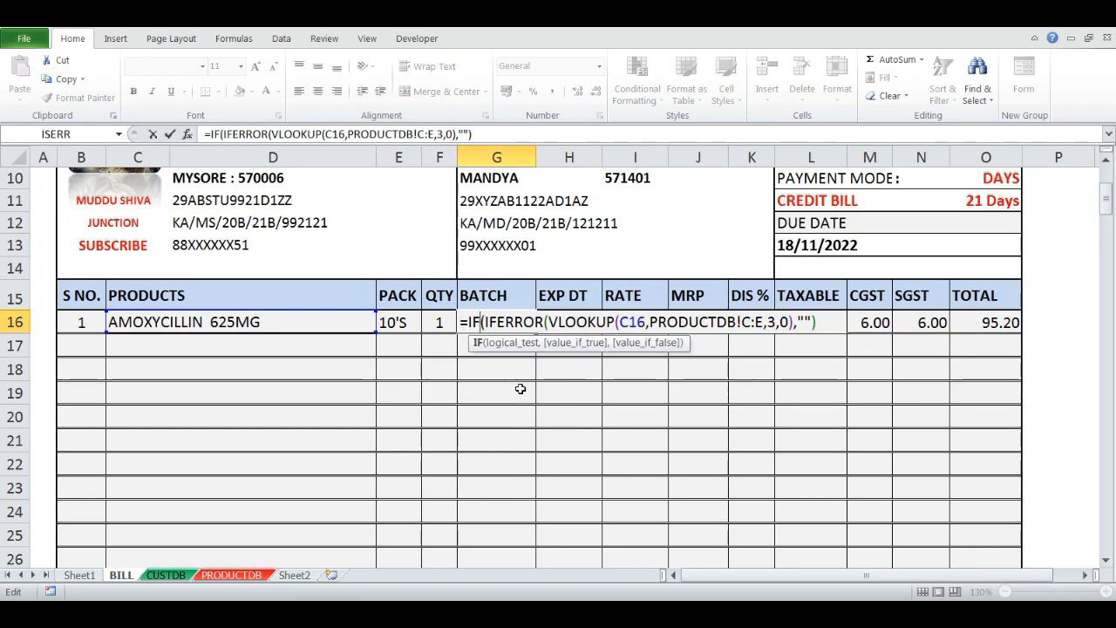
{"action": "left_click", "coordinate": [440, 323]}
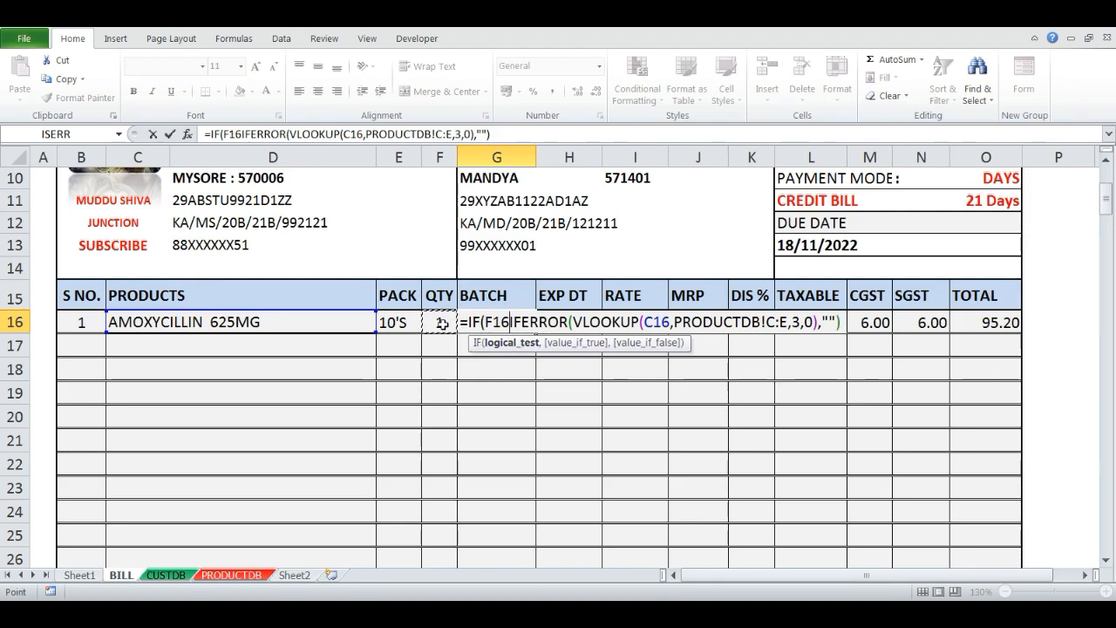
{"action": "type", "text": ">"}
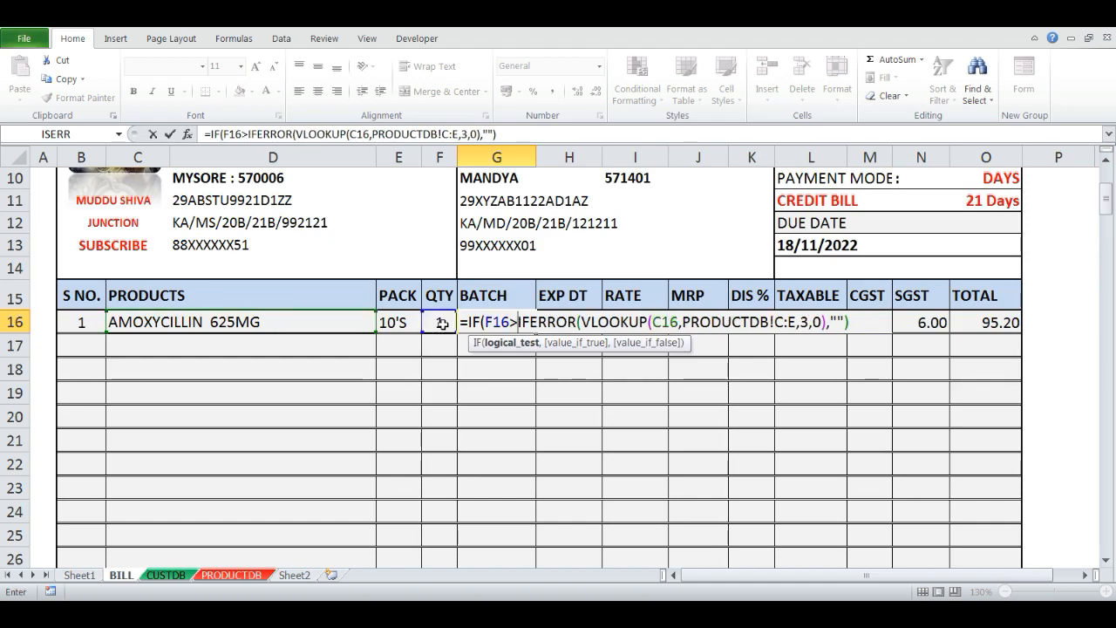
{"action": "type", "text": "0"}
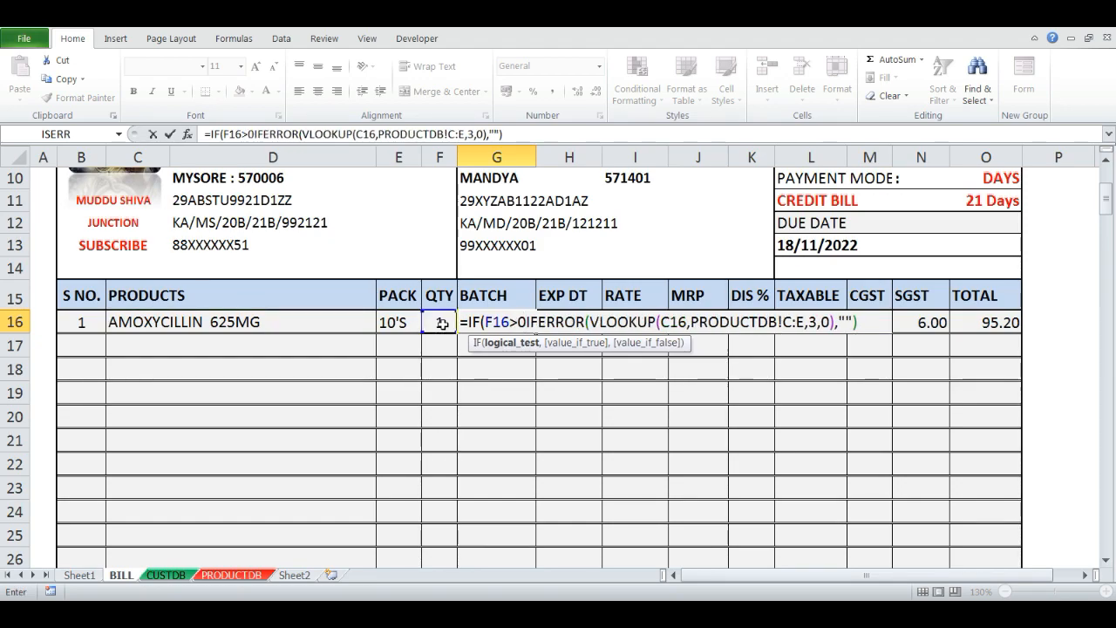
{"action": "type", "text": ","}
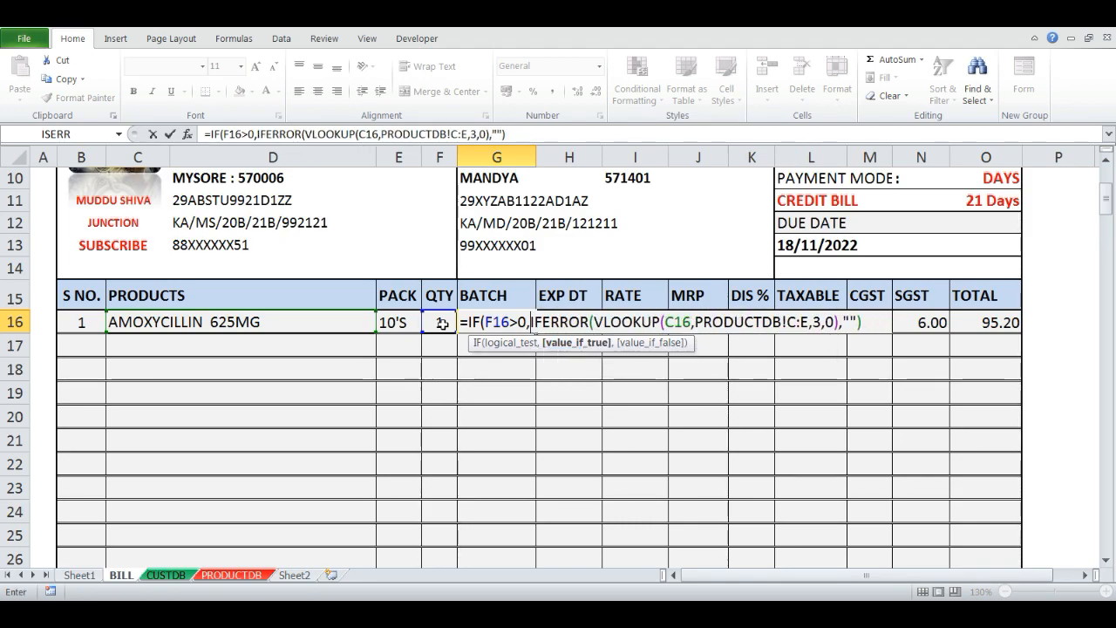
{"action": "key", "text": "End"}
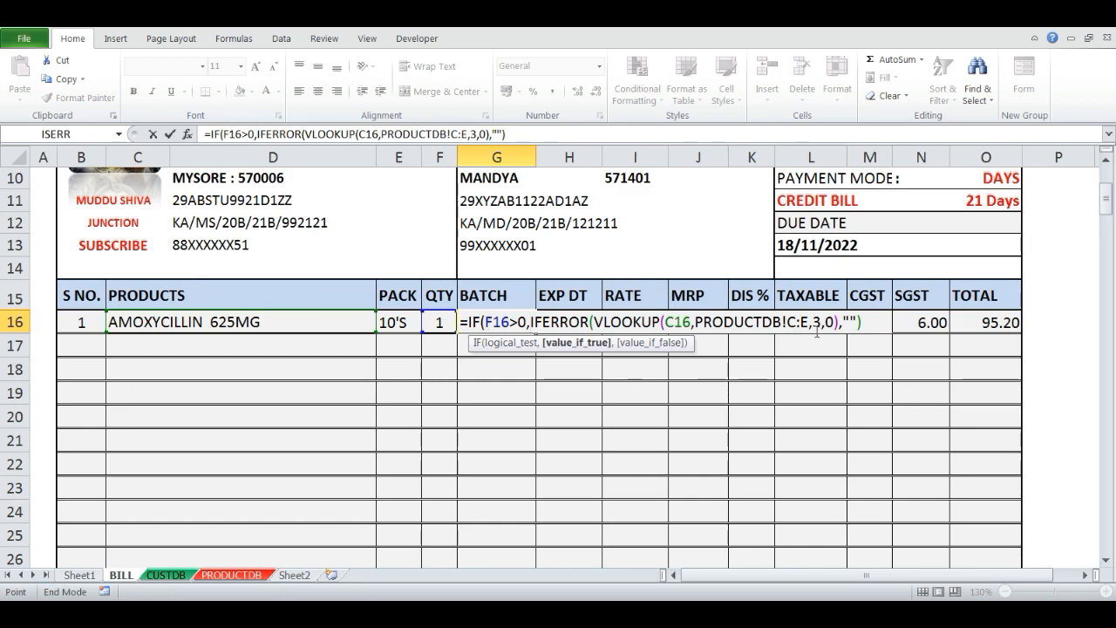
{"action": "left_click", "coordinate": [863, 325]}
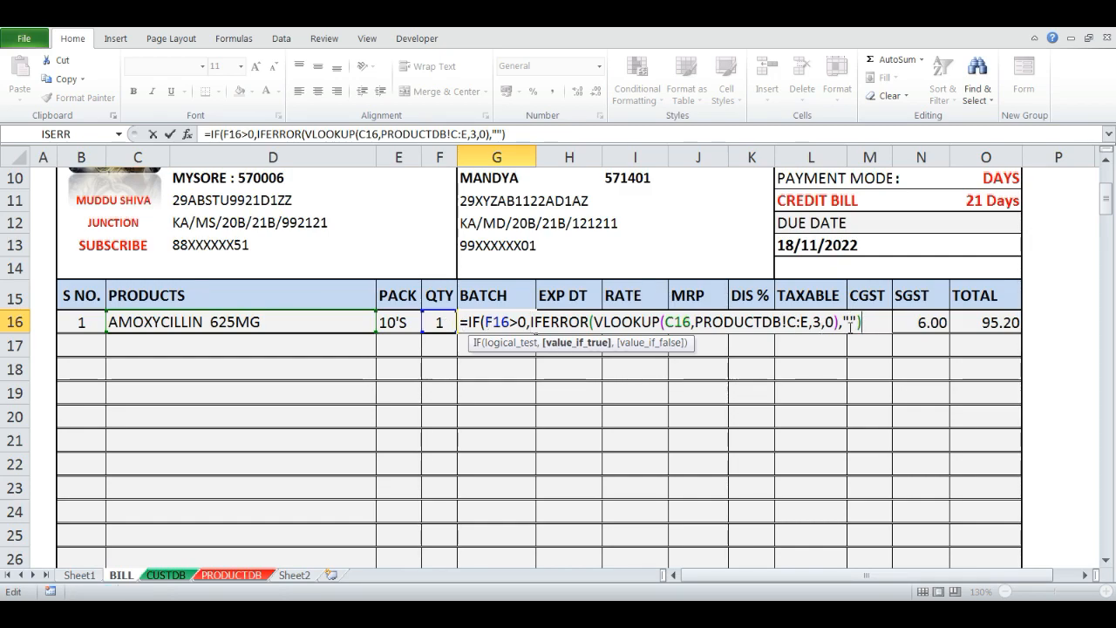
{"action": "type", "text": "),\"\""}
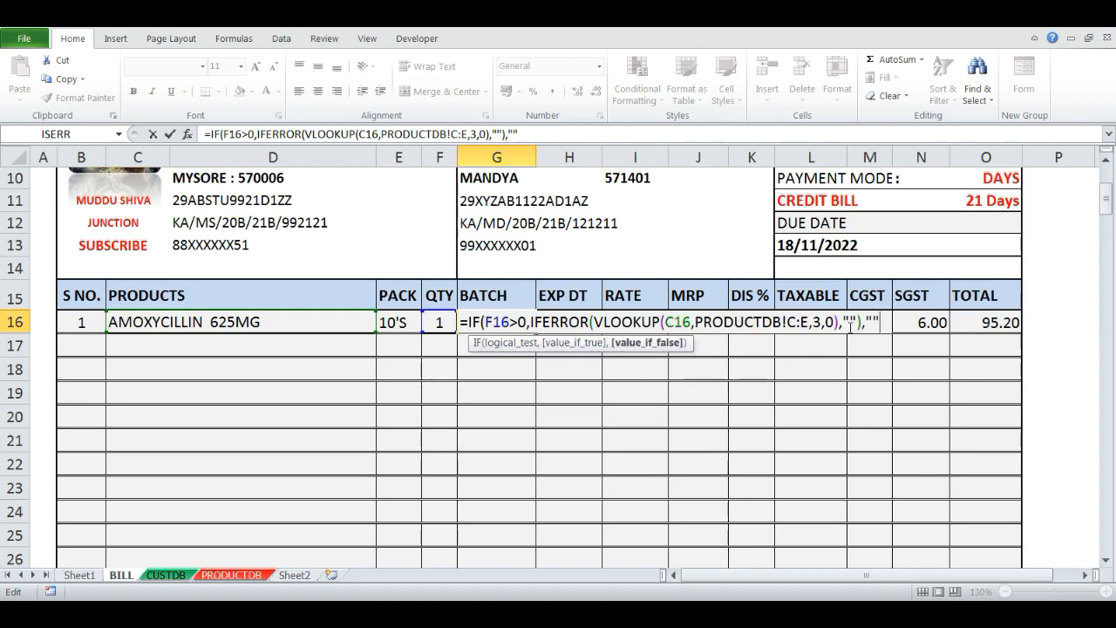
{"action": "key", "text": "Return"}
- Test the batch formula by clearing the quantity in F16 and re-entering 1, doing this twice
{"action": "key", "text": "Up"}
{"action": "key", "text": "Left"}
{"action": "key", "text": "Delete"}
{"action": "type", "text": "1"}
{"action": "key", "text": "Return"}
{"action": "key", "text": "Up"}
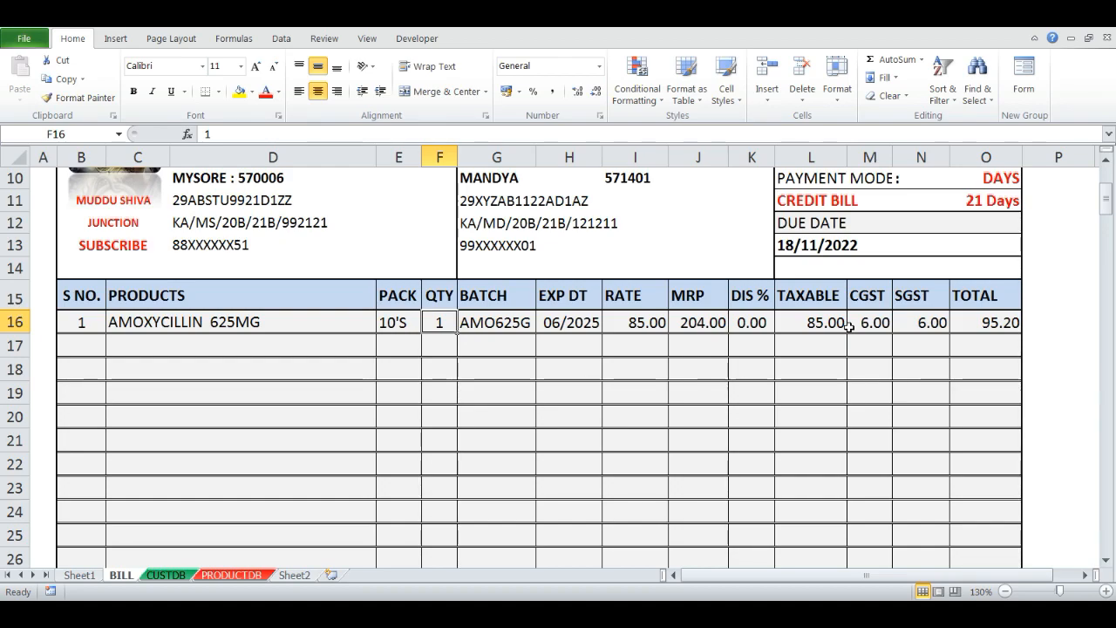
{"action": "key", "text": "Down"}
{"action": "key", "text": "Up"}
{"action": "key", "text": "Right"}
{"action": "key", "text": "Left"}
{"action": "key", "text": "Delete"}
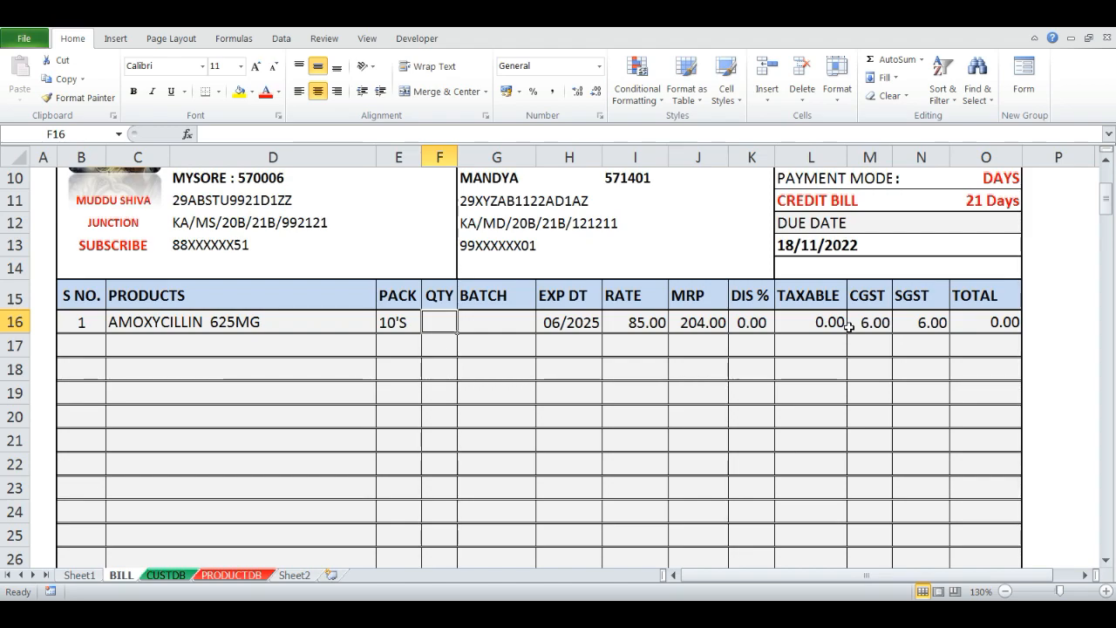
{"action": "type", "text": "1"}
{"action": "key", "text": "Return"}
{"action": "key", "text": "Up"}
- Wrap the expiry date formula in H16 in a quantity check: =IF(F16>0,IFERROR(VLOOKUP(C16,PRODUCTDB!C:F,4,0),""),"")
{"action": "key", "text": "Right"}
{"action": "key", "text": "Right"}
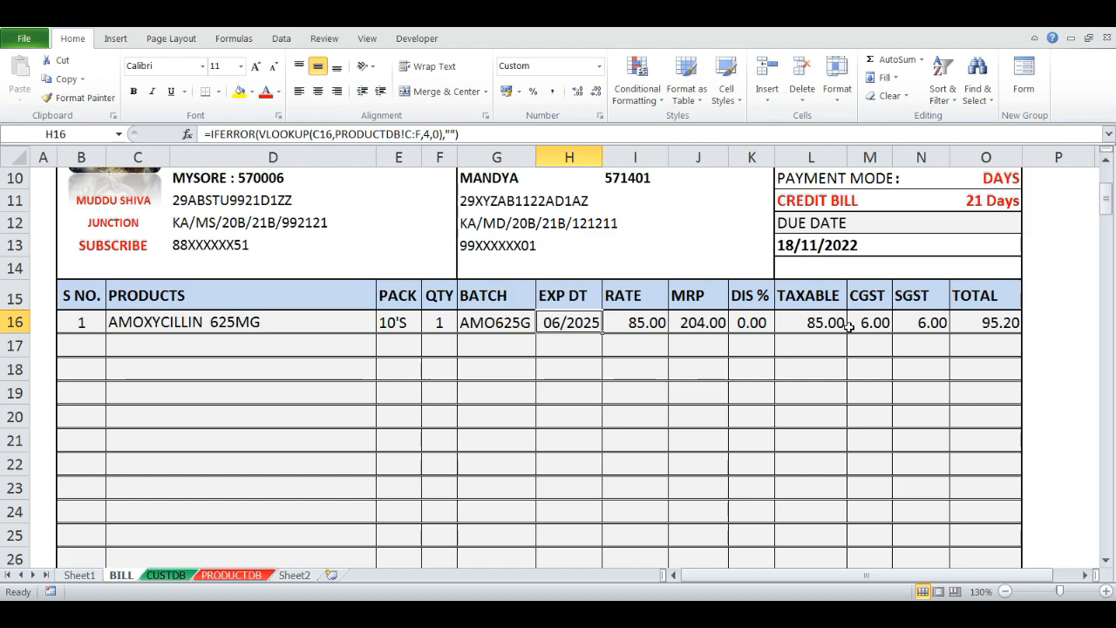
{"action": "key", "text": "F2"}
{"action": "key", "text": "Home"}
{"action": "key", "text": "Right"}
{"action": "type", "text": "IF("}
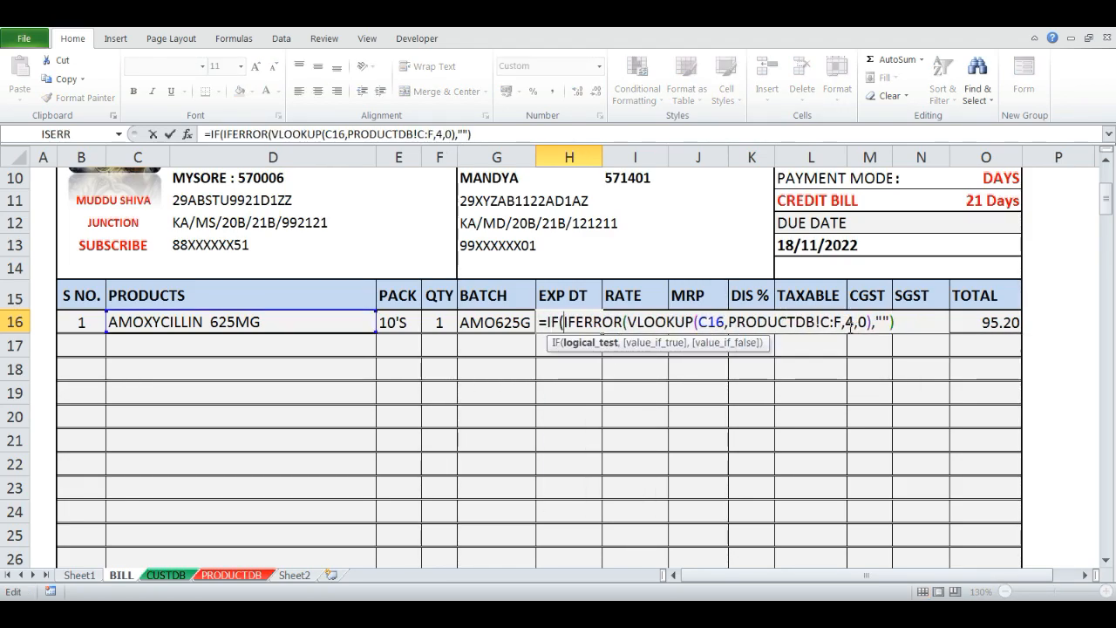
{"action": "left_click", "coordinate": [453, 324]}
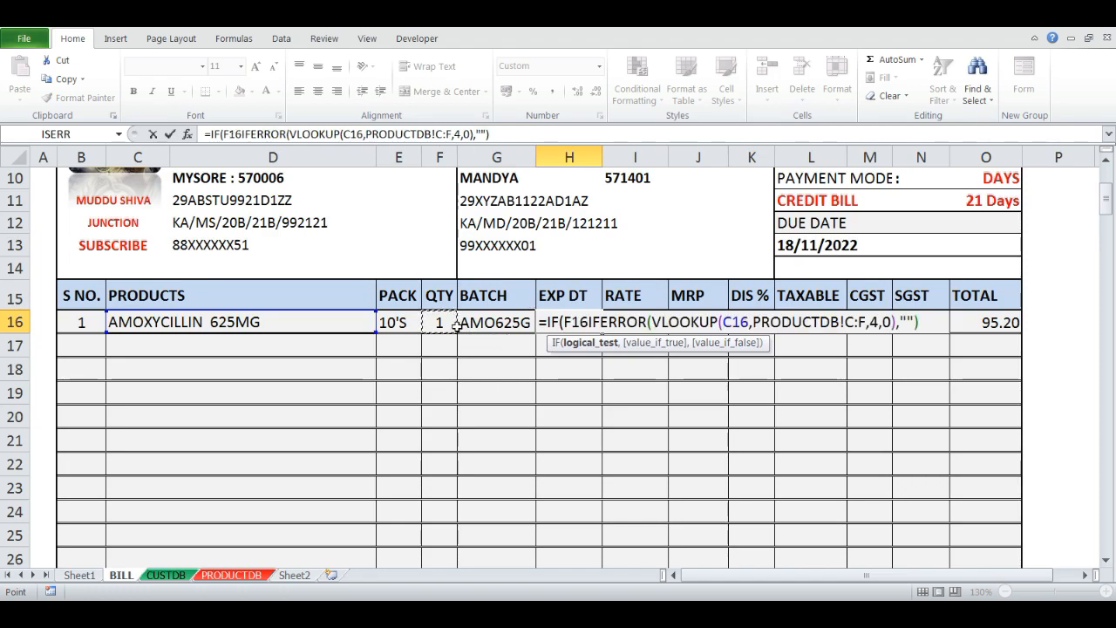
{"action": "type", "text": ">0"}
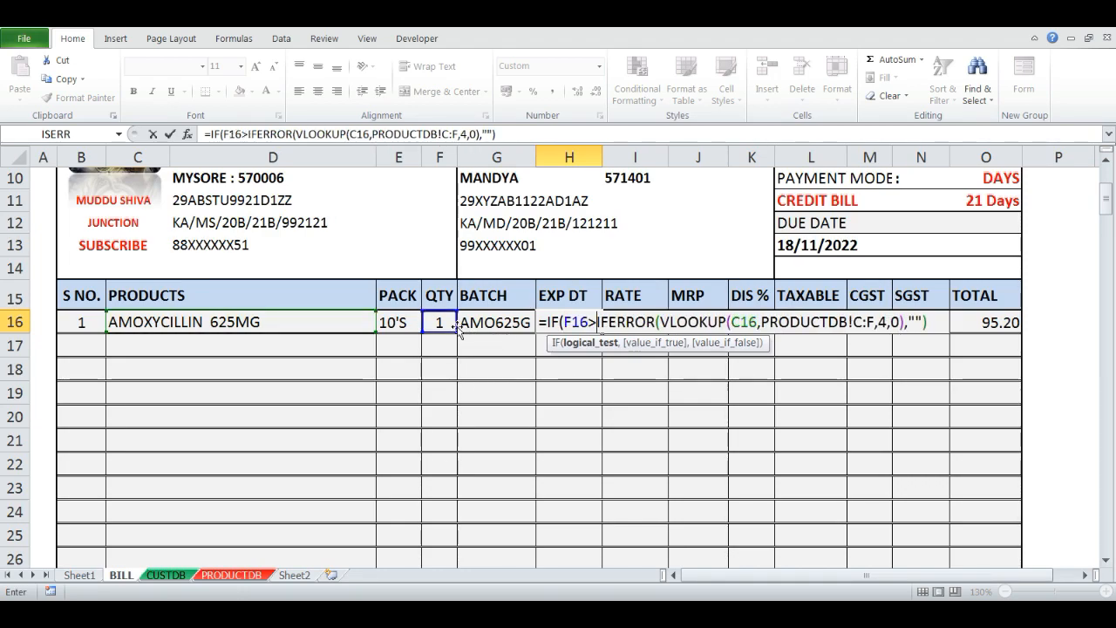
{"action": "type", "text": ","}
{"action": "key", "text": "End"}
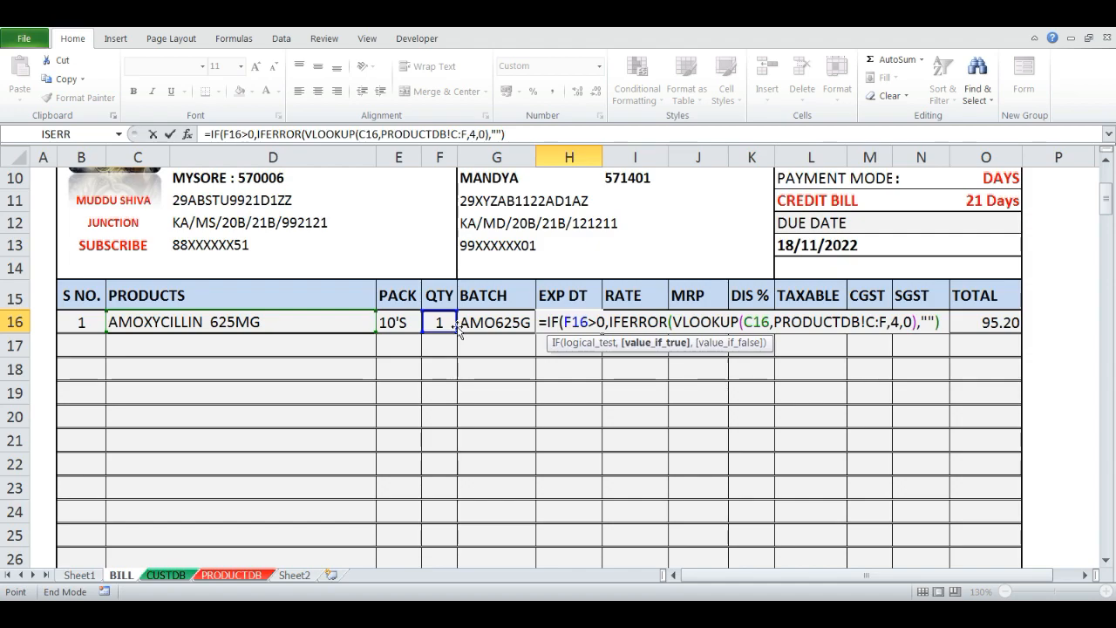
{"action": "left_click", "coordinate": [941, 321]}
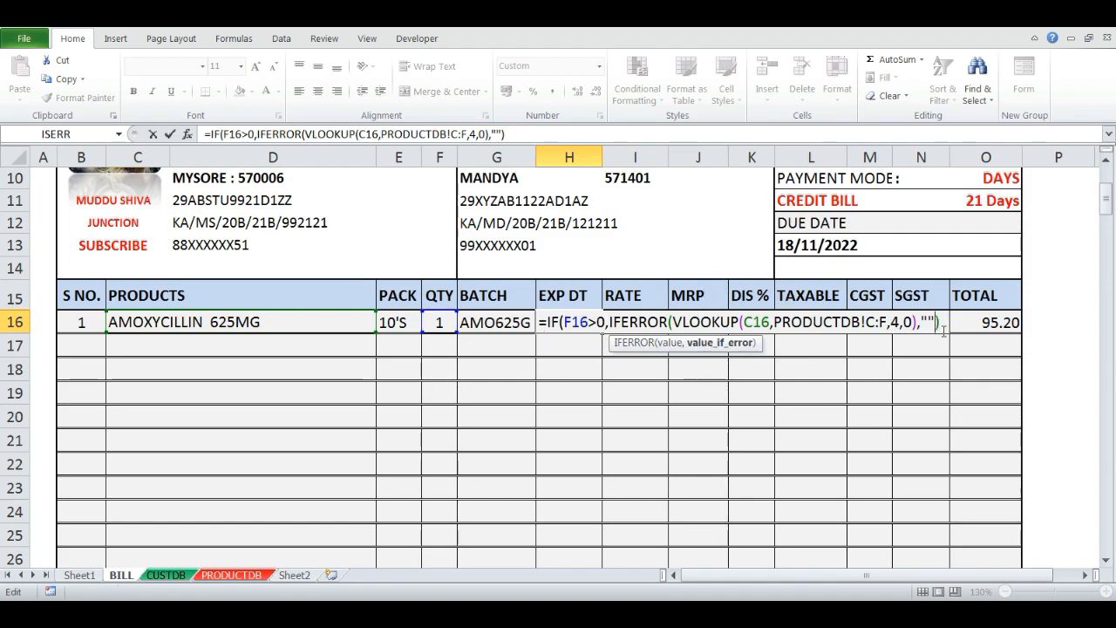
{"action": "type", "text": ","}
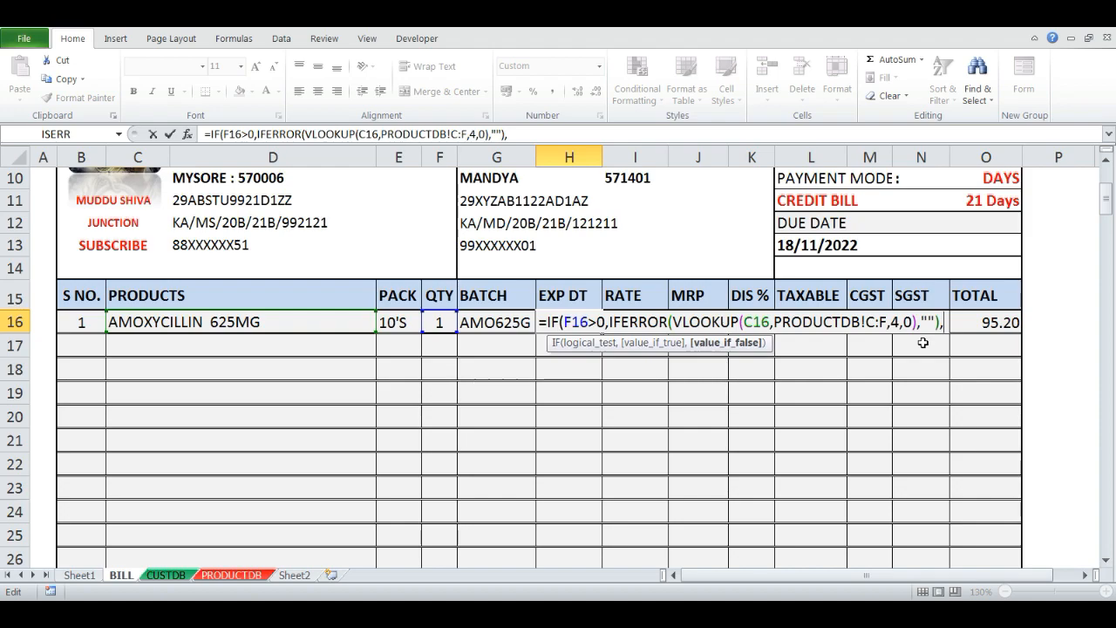
{"action": "type", "text": "\""}
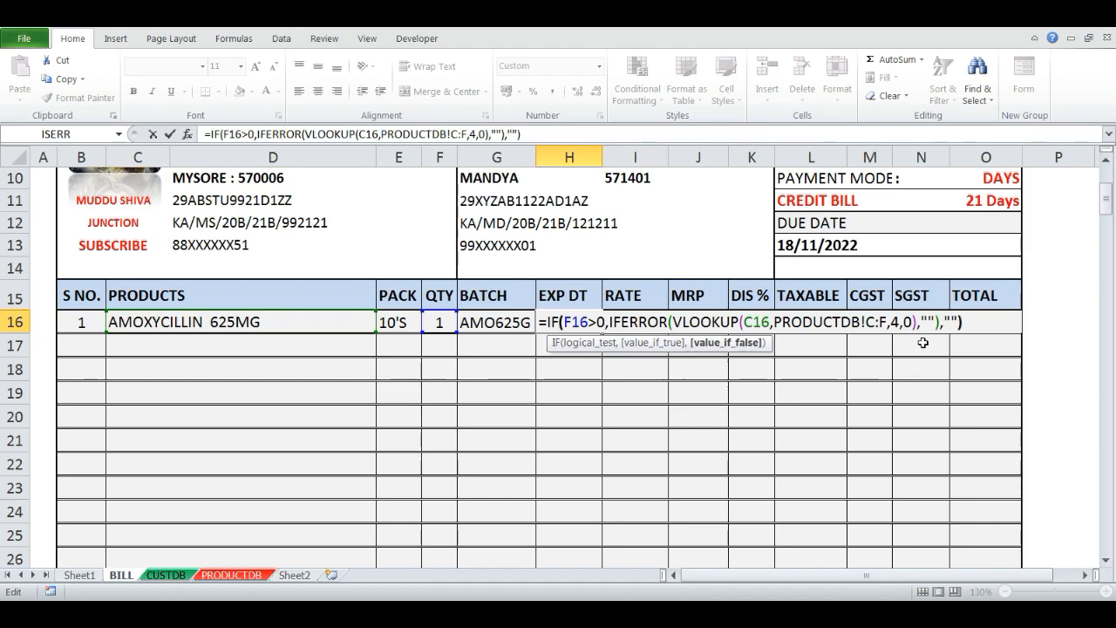
{"action": "key", "text": "ctrl+Return"}
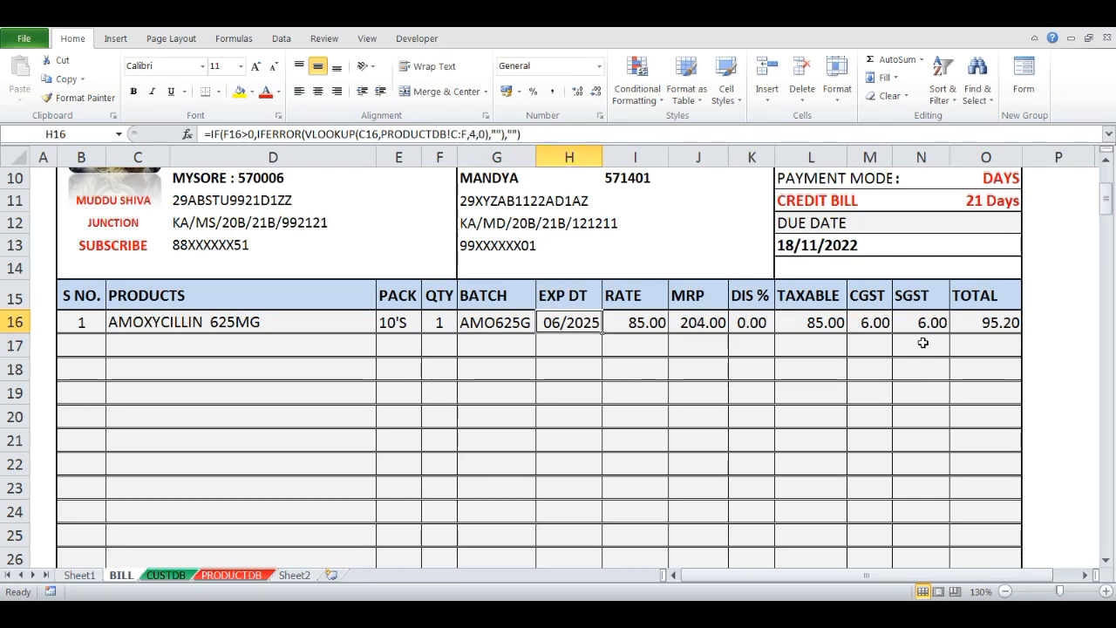
- Wrap the rate formula in I16 in a quantity check: =IF(F16>0,IFERROR(VLOOKUP(C16,PRODUCTDB!C:G,5,0),""),"")
{"action": "key", "text": "Right"}
{"action": "key", "text": "F2"}
{"action": "key", "text": "Home"}
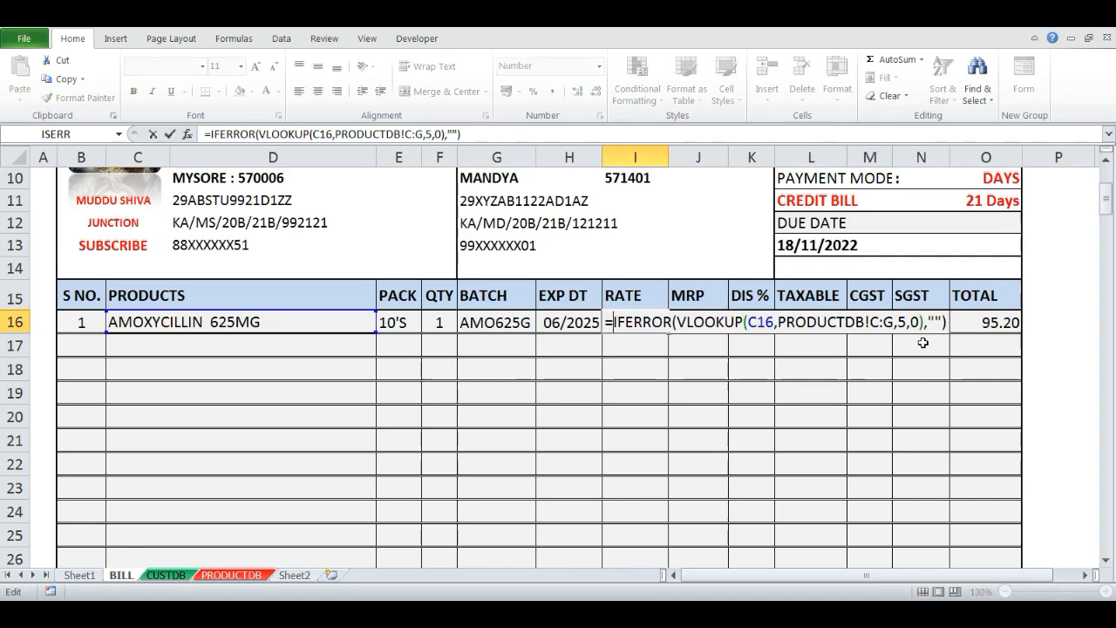
{"action": "key", "text": "Right"}
{"action": "type", "text": "IF("}
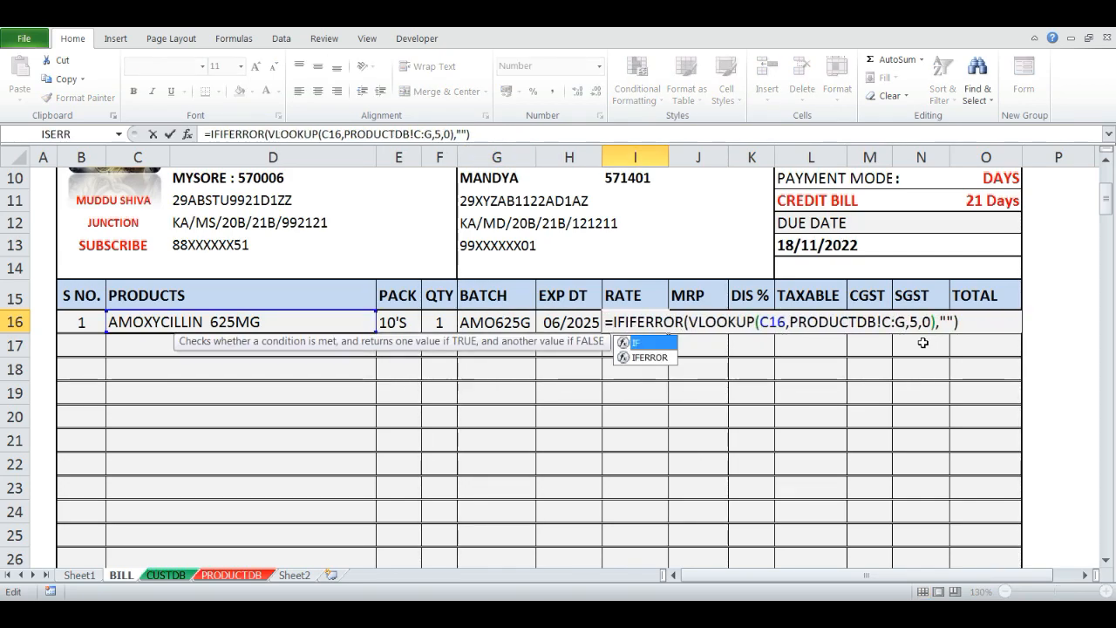
{"action": "left_click", "coordinate": [491, 327]}
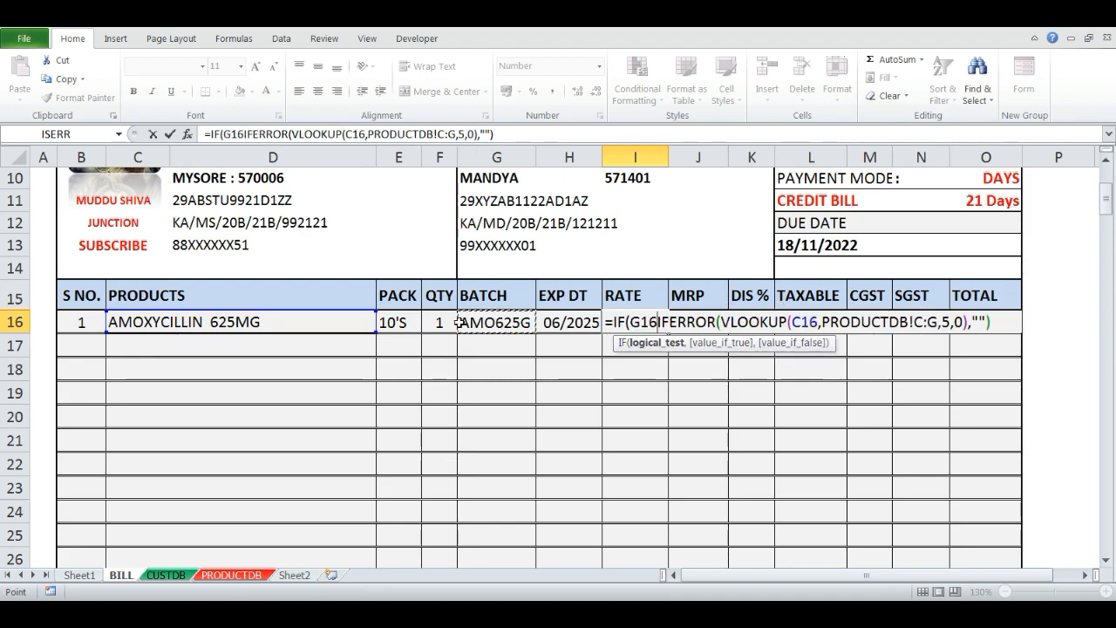
{"action": "left_click", "coordinate": [444, 324]}
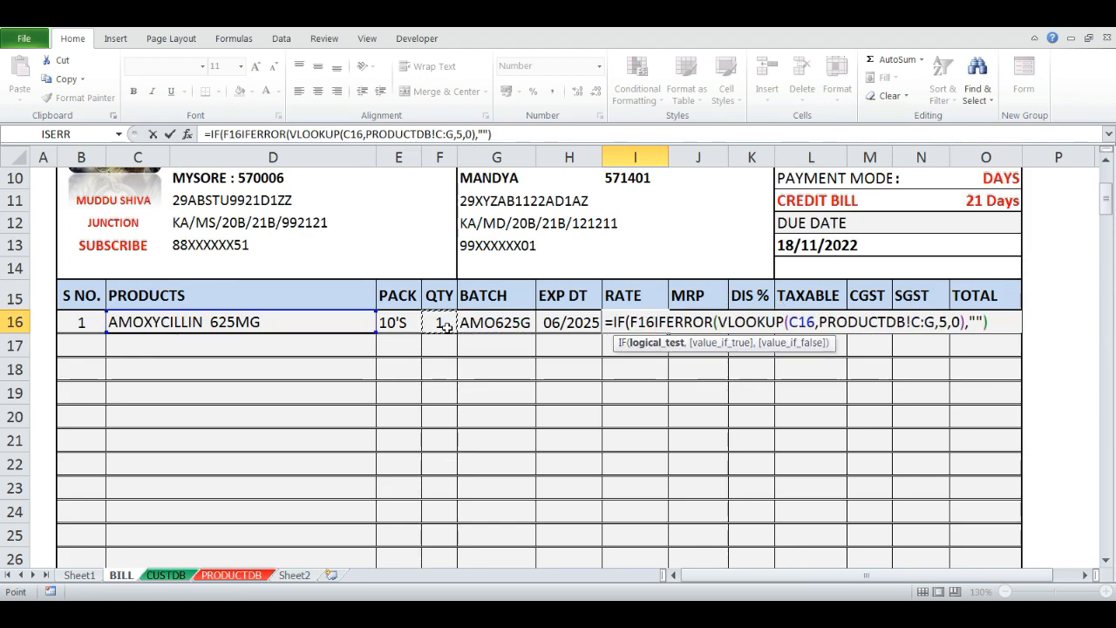
{"action": "type", "text": ">0,"}
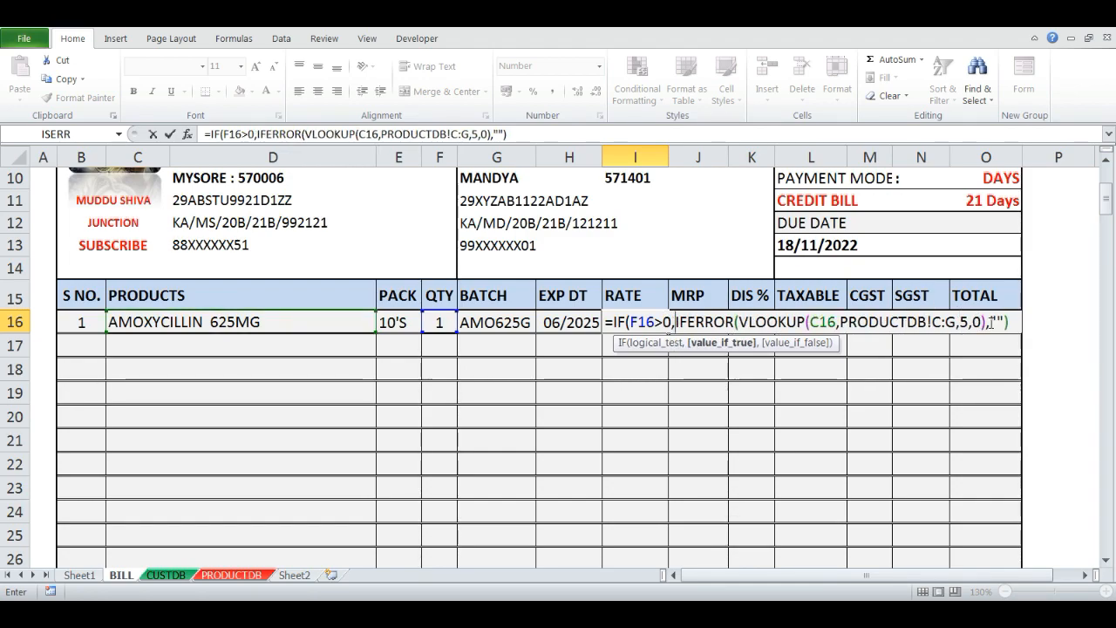
{"action": "type", "text": ","}
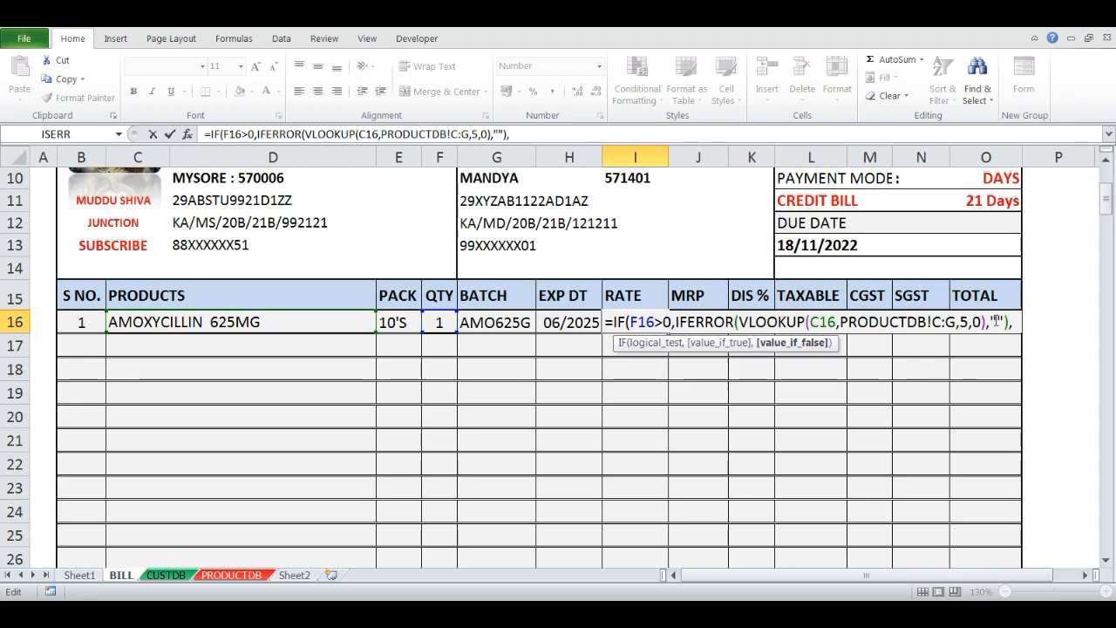
{"action": "type", "text": "\"\""}
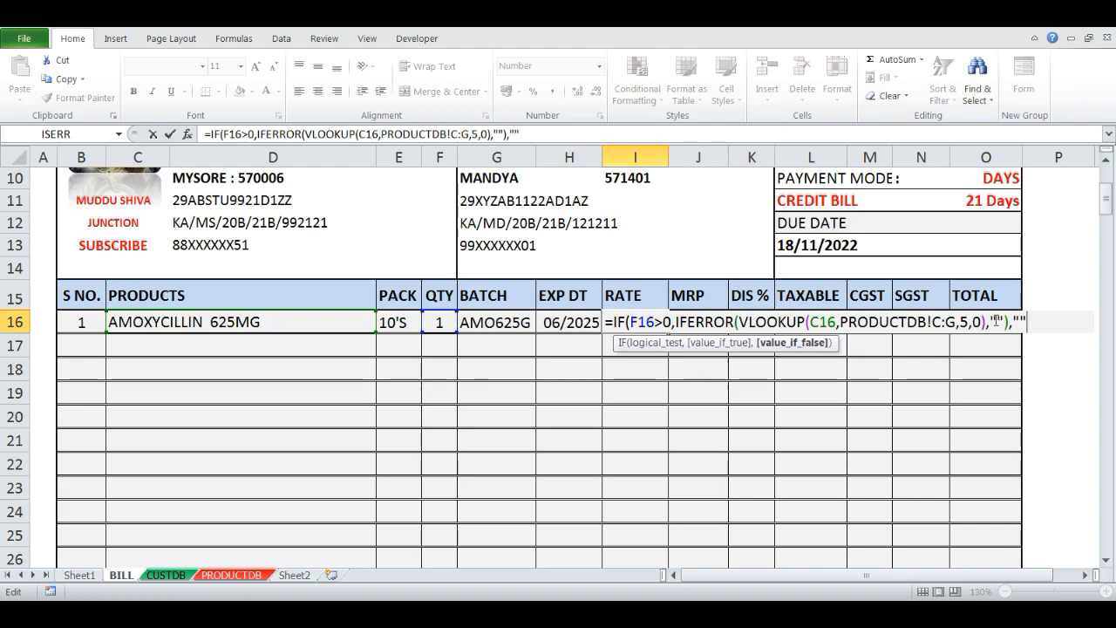
{"action": "type", "text": ")"}
{"action": "key", "text": "Return"}
- Wrap the MRP formula in J16 in a quantity check: =IF(F16>0,IFERROR(VLOOKUP(C16,PRODUCTDB!C:H,6,0),""),"")
{"action": "key", "text": "Up"}
{"action": "key", "text": "Right"}
{"action": "key", "text": "F2"}
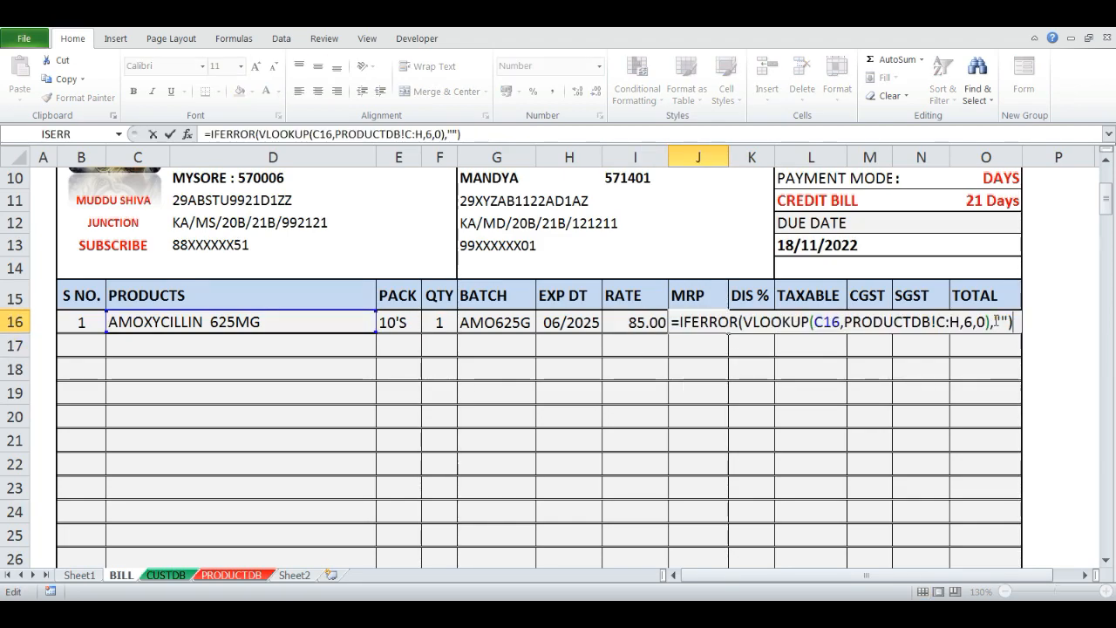
{"action": "key", "text": "Home"}
{"action": "key", "text": "Right"}
{"action": "type", "text": "IF"}
{"action": "key", "text": "Down"}
{"action": "key", "text": "Up"}
{"action": "type", "text": "("}
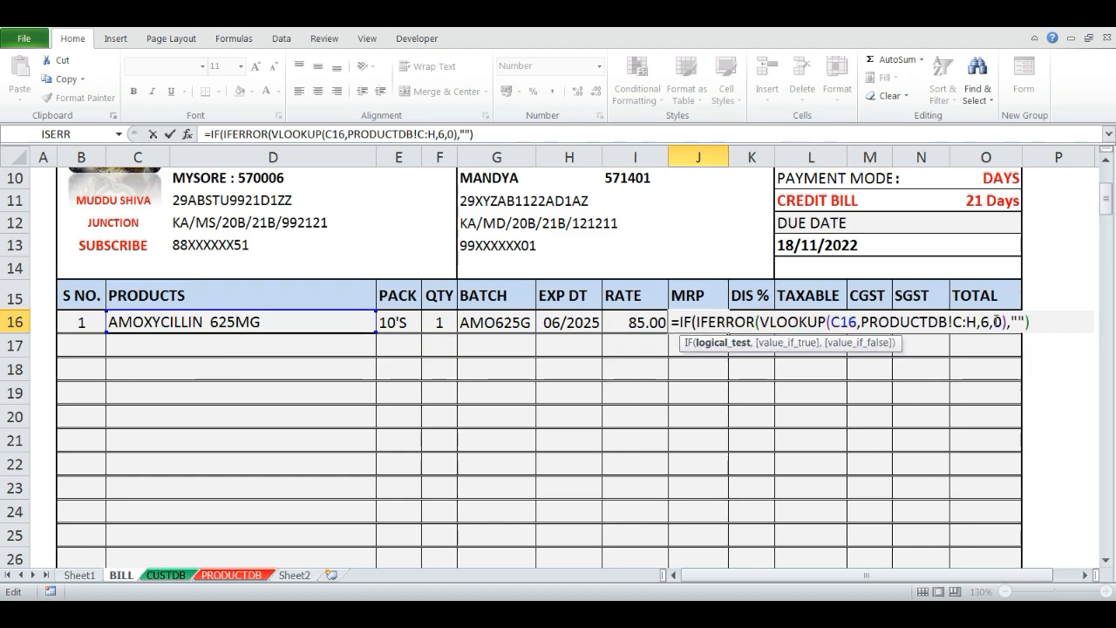
{"action": "left_click", "coordinate": [453, 320]}
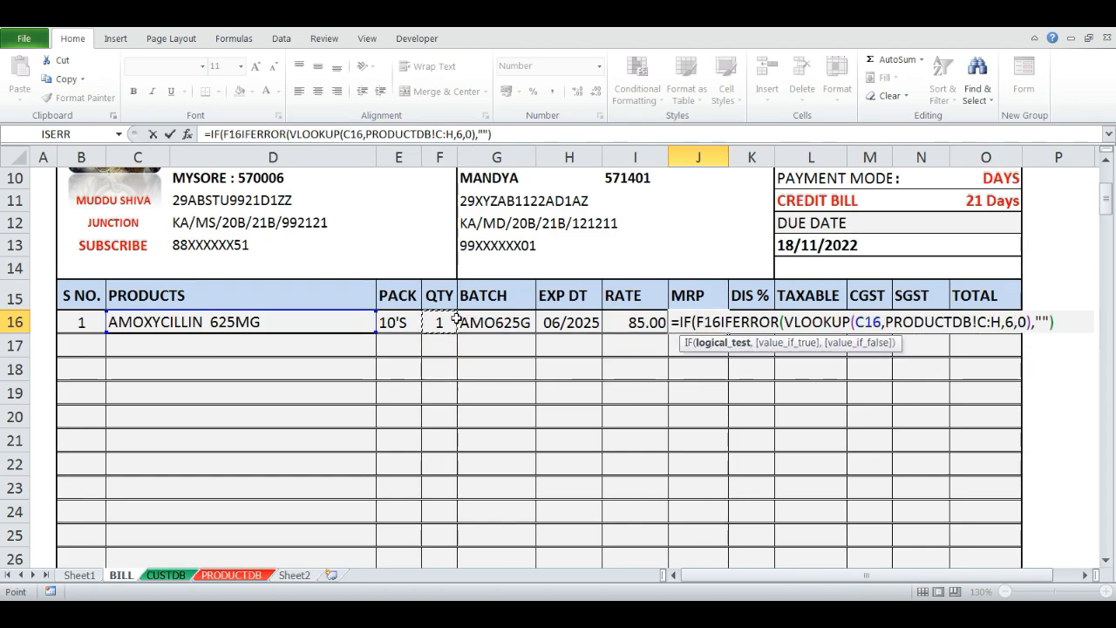
{"action": "type", "text": ">0"}
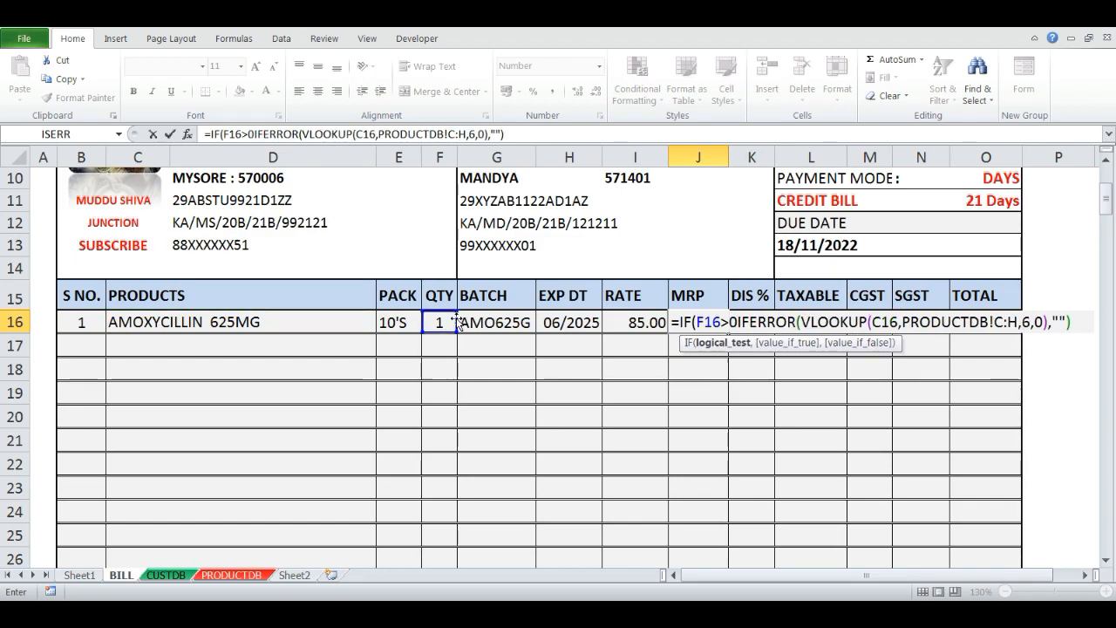
{"action": "type", "text": ","}
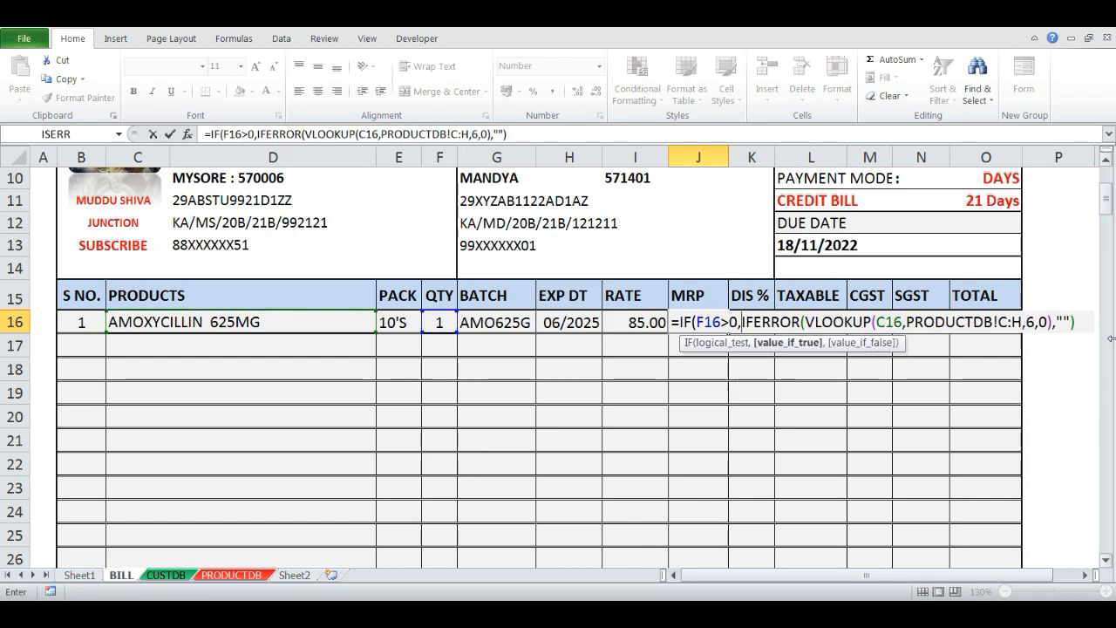
{"action": "left_click", "coordinate": [1074, 322]}
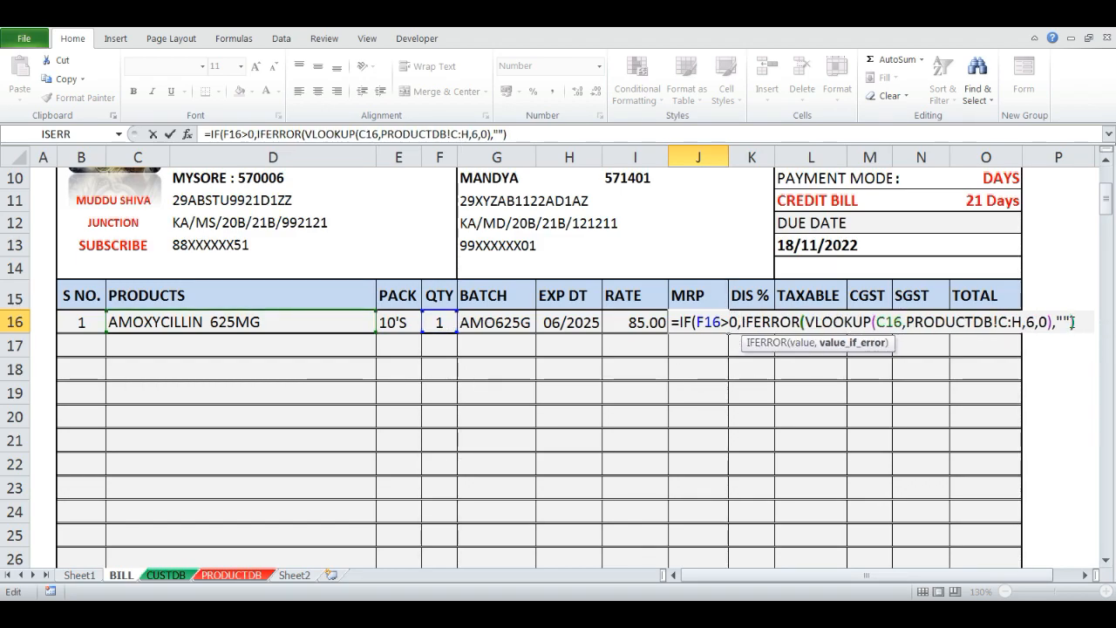
{"action": "type", "text": ",\"\")"}
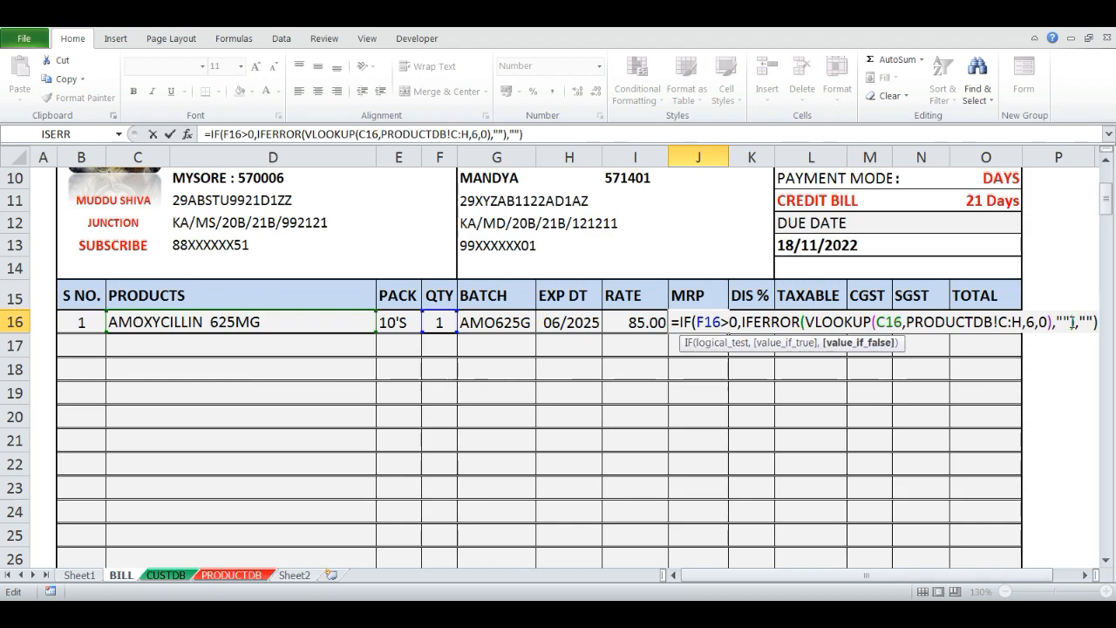
{"action": "key", "text": "ctrl+Return"}
- Test the batch, expiry, rate and MRP formulas by clearing the quantity in F16 and re-entering 1
{"action": "key", "text": "Left"}
{"action": "key", "text": "Left"}
{"action": "key", "text": "Left"}
{"action": "key", "text": "Left"}
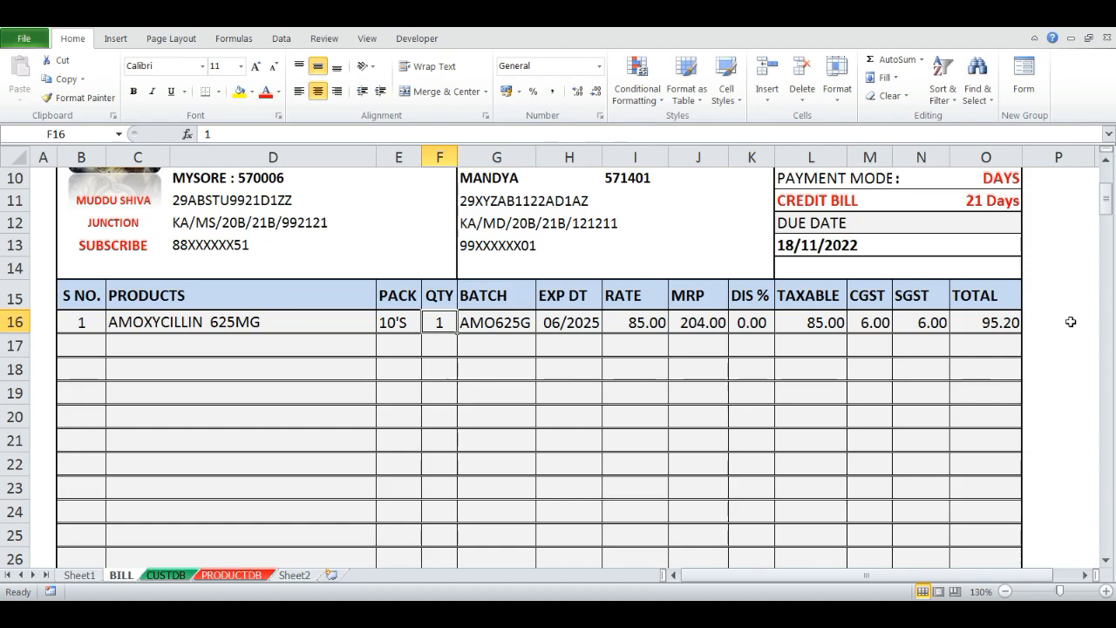
{"action": "key", "text": "Delete"}
{"action": "key", "text": "Right"}
{"action": "key", "text": "Right"}
{"action": "key", "text": "Right"}
{"action": "key", "text": "Right"}
{"action": "key", "text": "Right"}
{"action": "key", "text": "Left"}
{"action": "key", "text": "Left"}
{"action": "key", "text": "Left"}
{"action": "key", "text": "Left"}
{"action": "key", "text": "Left"}
{"action": "type", "text": "1"}
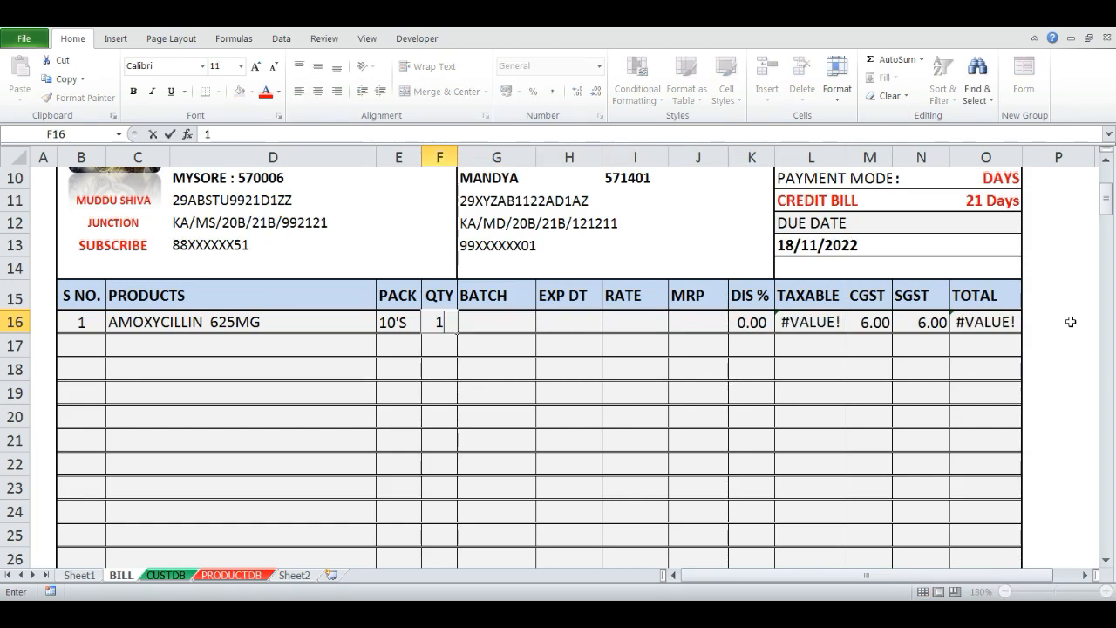
{"action": "key", "text": "Return"}
- Change the product in C16 to ENOXAPARIN 40MG from the product list
{"action": "key", "text": "Up"}
{"action": "key", "text": "Left"}
{"action": "key", "text": "Left"}
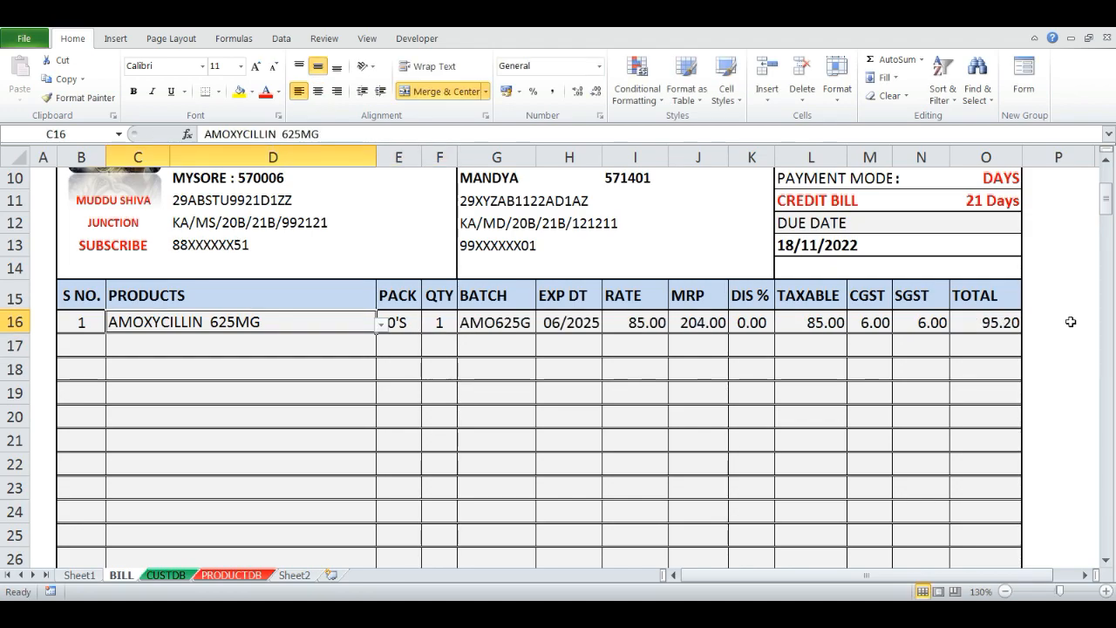
{"action": "key", "text": "alt+Down"}
{"action": "key", "text": "Down"}
{"action": "key", "text": "Down"}
{"action": "key", "text": "Down"}
{"action": "key", "text": "Down"}
{"action": "key", "text": "Down"}
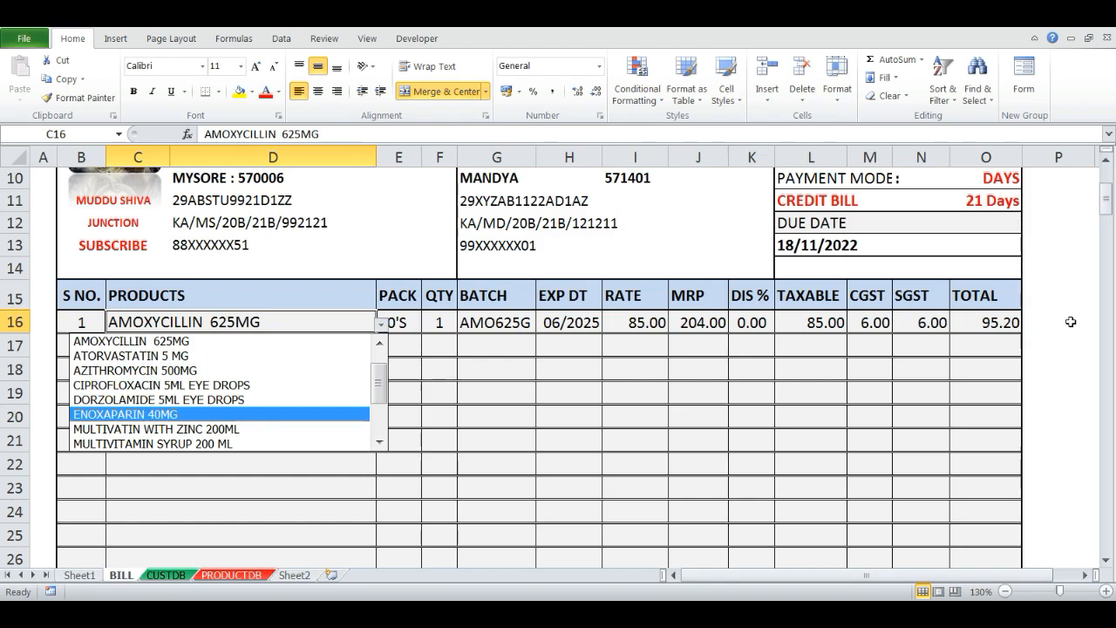
{"action": "key", "text": "Return"}
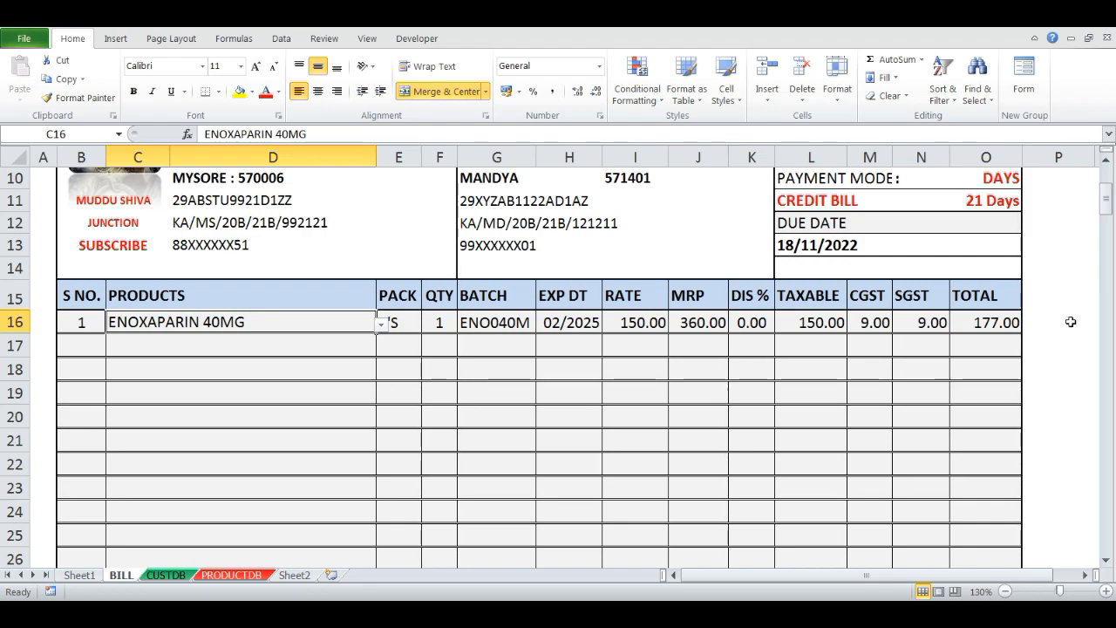
- Test the ENOXAPARIN 40MG row by clearing its quantity in F16 and re-entering 1
{"action": "key", "text": "Tab"}
{"action": "key", "text": "Tab"}
{"action": "key", "text": "Delete"}
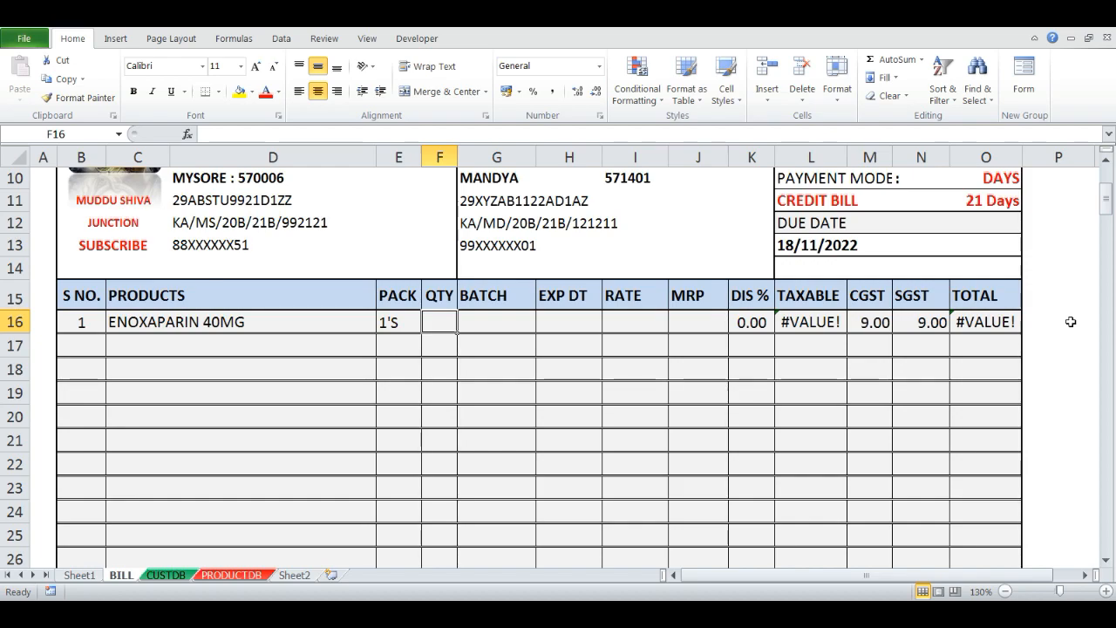
{"action": "type", "text": "1"}
{"action": "key", "text": "Return"}
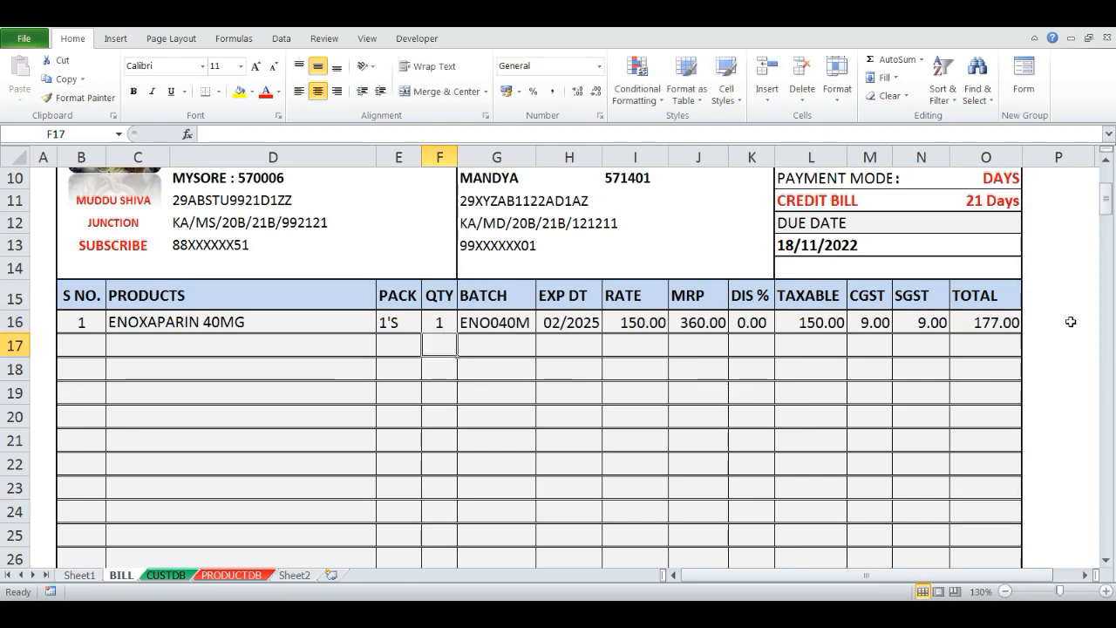
- Review the looked-up batch, expiry date, rate and MRP values in G16:J16
{"action": "key", "text": "Up"}
{"action": "key", "text": "Right"}
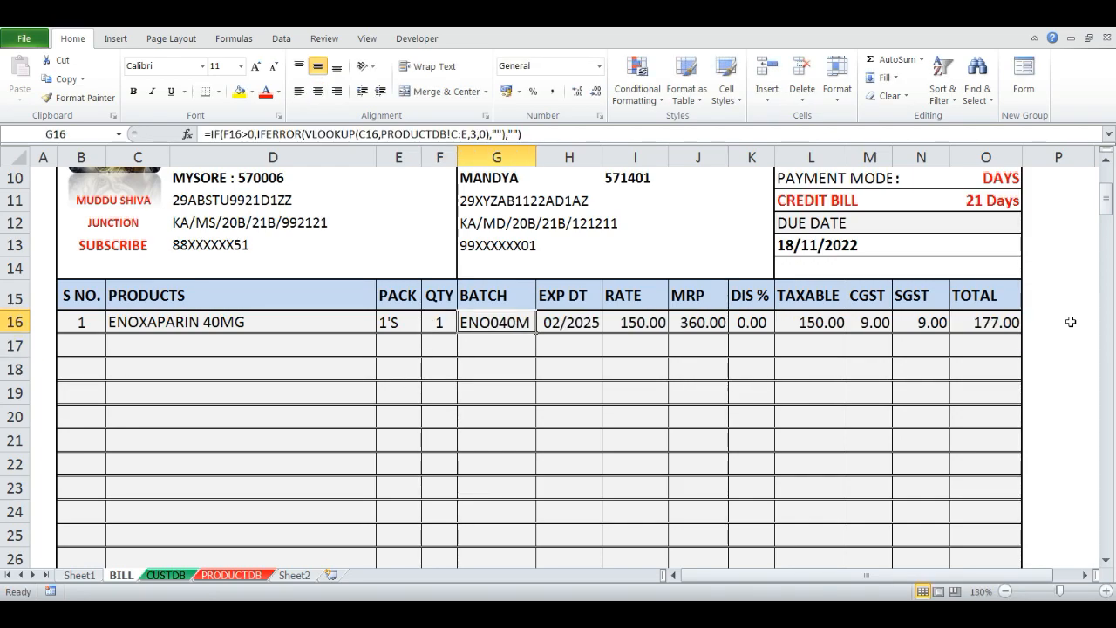
{"action": "key", "text": "shift+Right"}
{"action": "key", "text": "shift+Right"}
{"action": "key", "text": "shift+Left"}
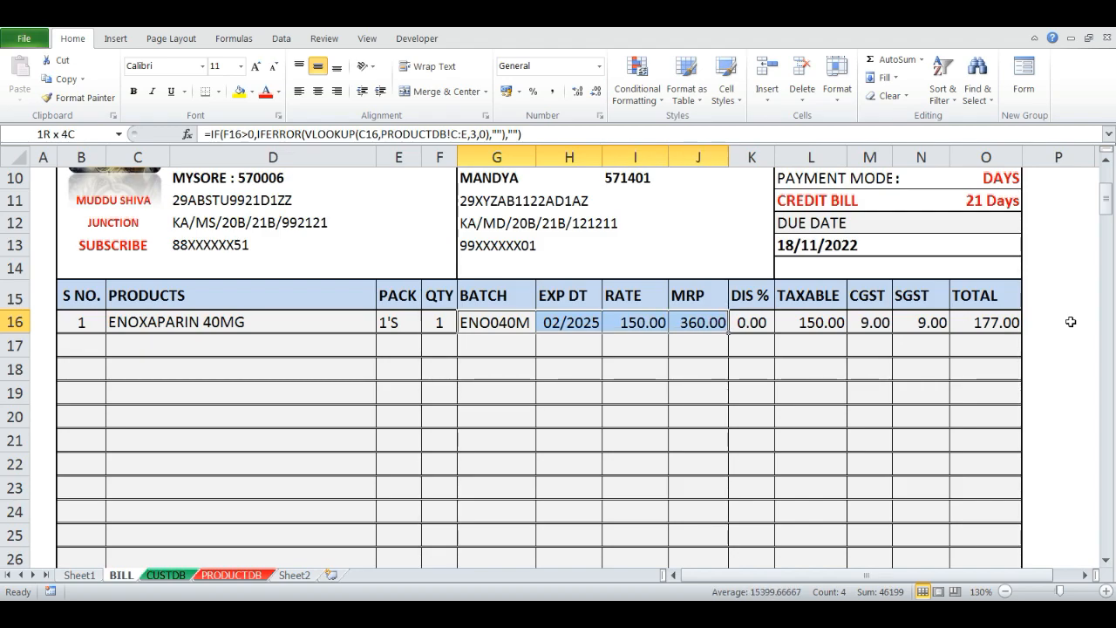
{"action": "key", "text": "Left"}
{"action": "key", "text": "Left"}
{"action": "key", "text": "Right"}
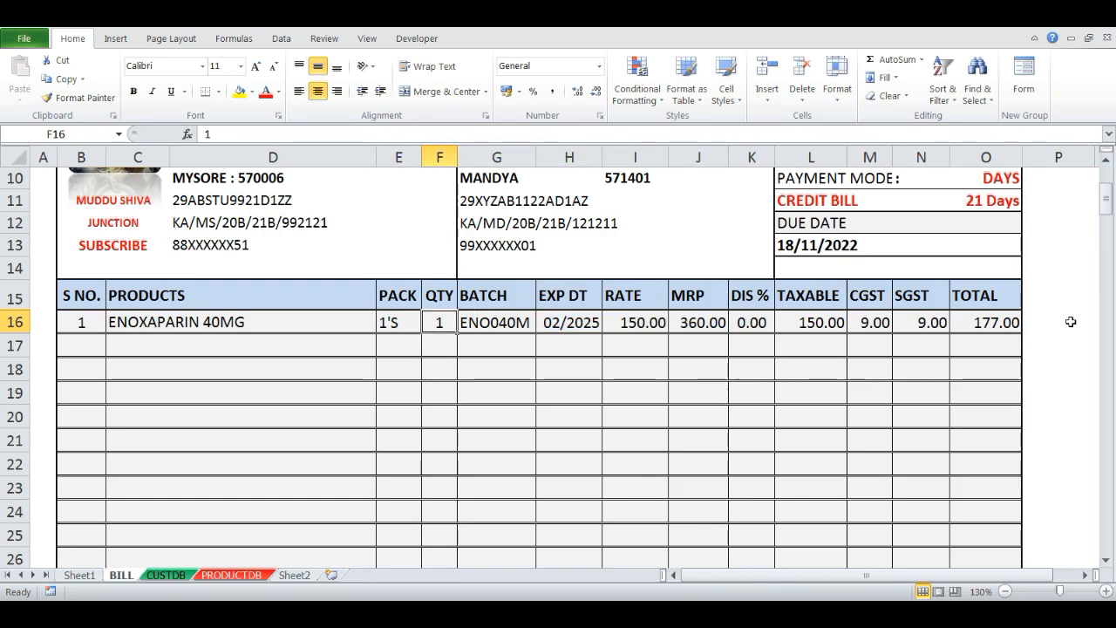
- Clear the quantity in F16, re-enter 1 and check the looked-up cells beside it
{"action": "key", "text": "Delete"}
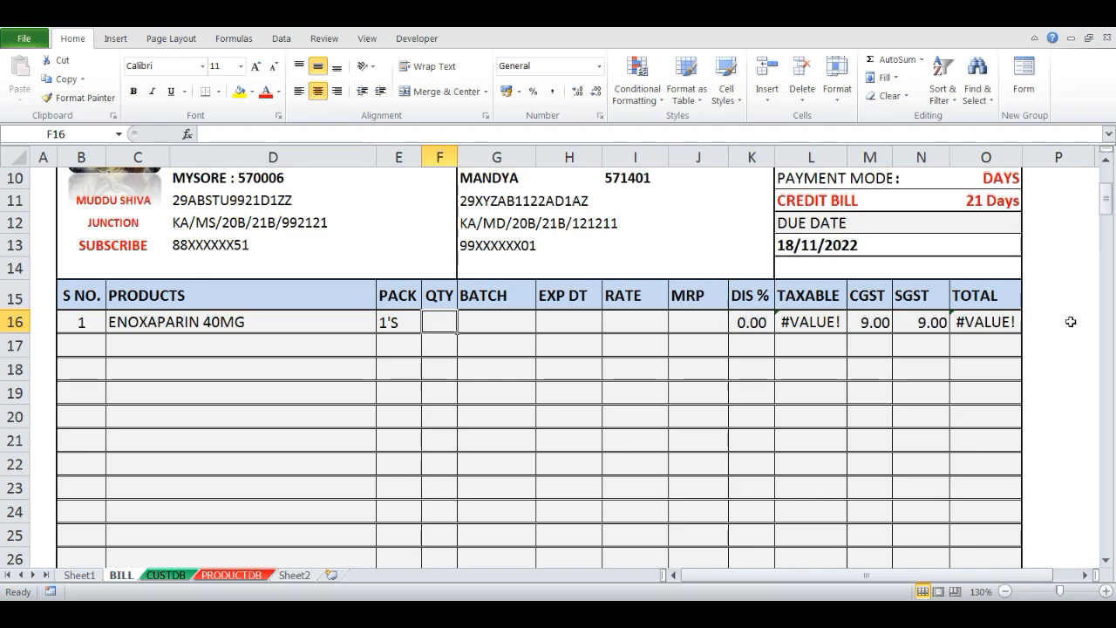
{"action": "type", "text": "1"}
{"action": "key", "text": "Return"}
{"action": "key", "text": "Up"}
{"action": "key", "text": "Right"}
{"action": "key", "text": "Right"}
{"action": "key", "text": "Left"}
{"action": "key", "text": "Left"}
- Clear the quantity in F16 and inspect the discount percentage formula in K16
{"action": "key", "text": "Delete"}
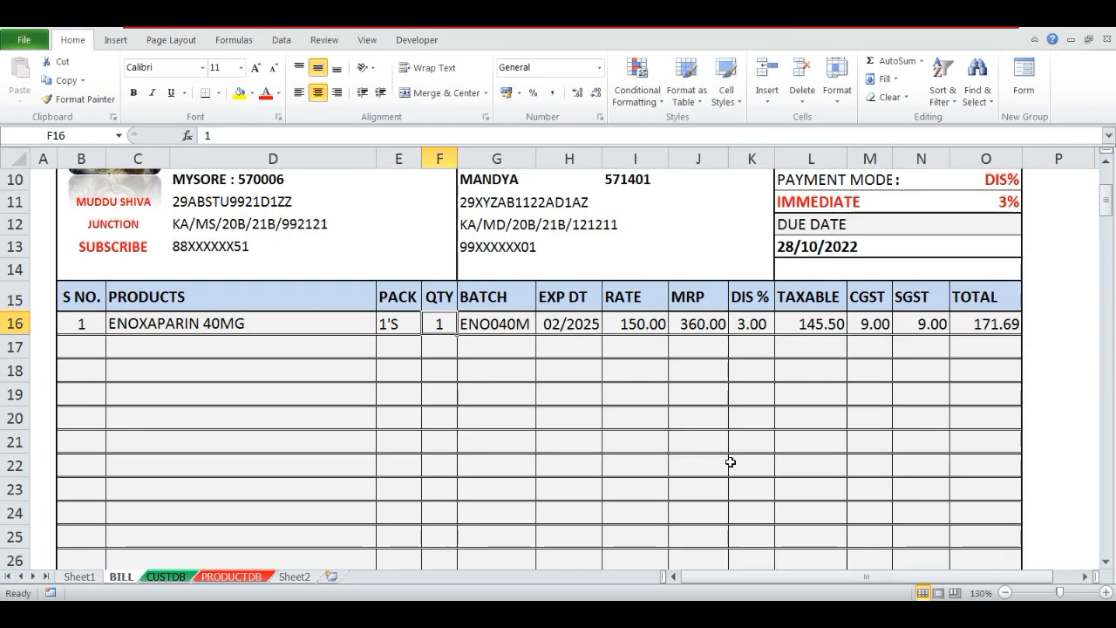
{"action": "key", "text": "Delete"}
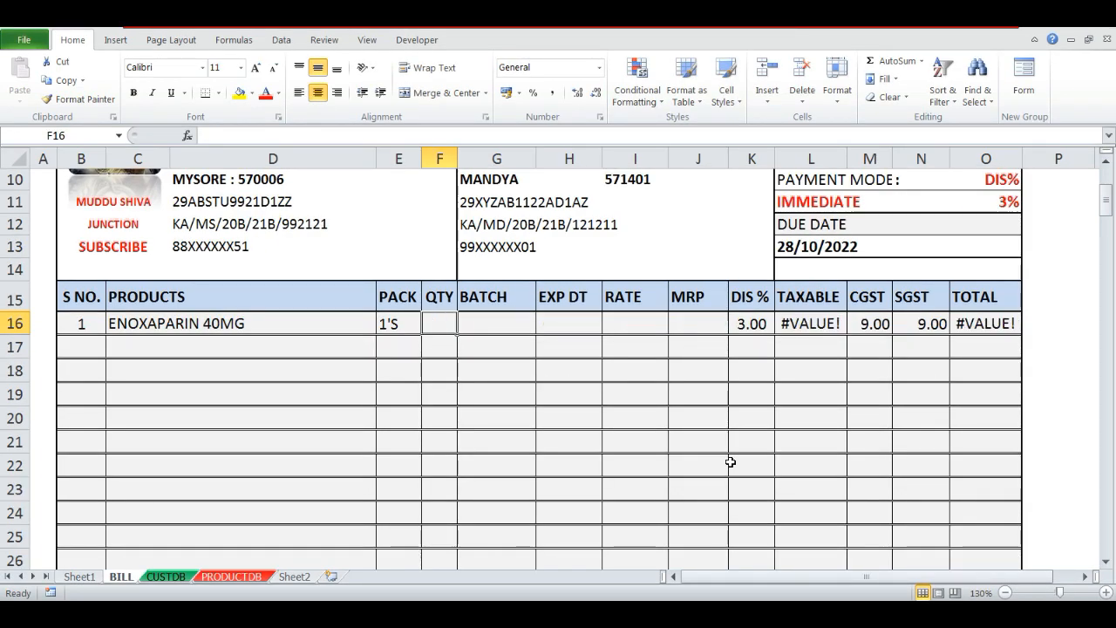
{"action": "key", "text": "Right"}
{"action": "key", "text": "Right"}
{"action": "key", "text": "Right"}
{"action": "key", "text": "Right"}
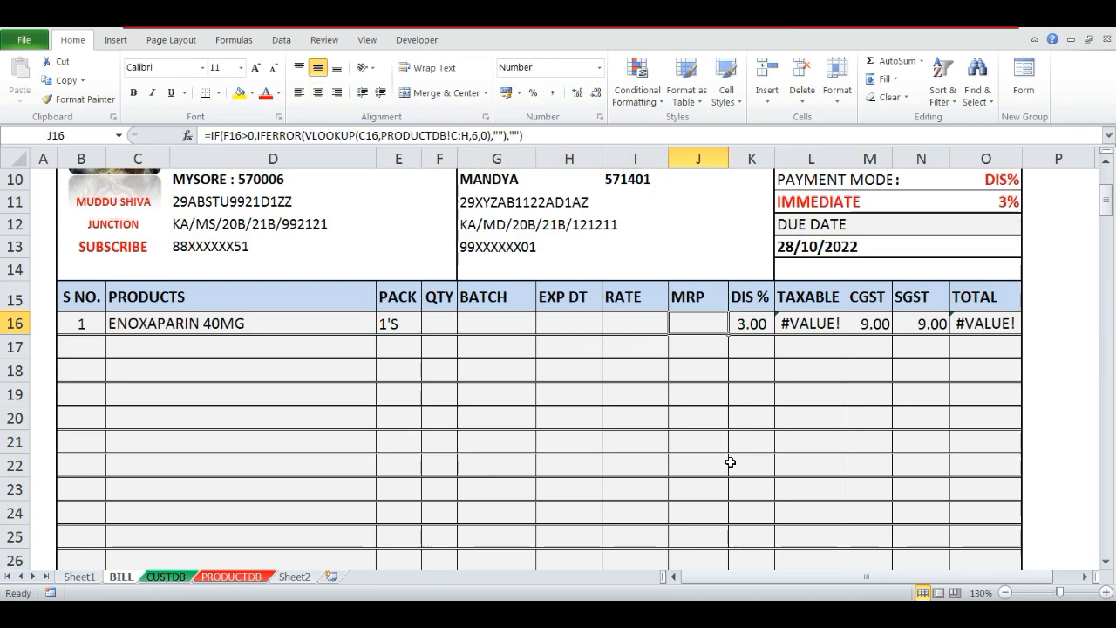
{"action": "key", "text": "Right"}
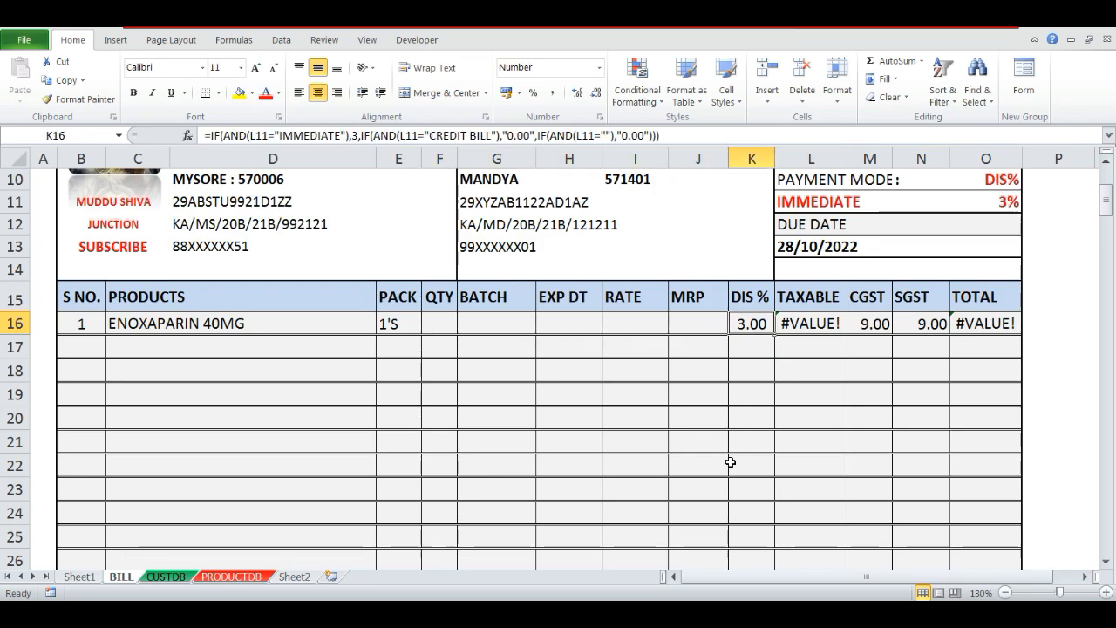
{"action": "key", "text": "F2"}
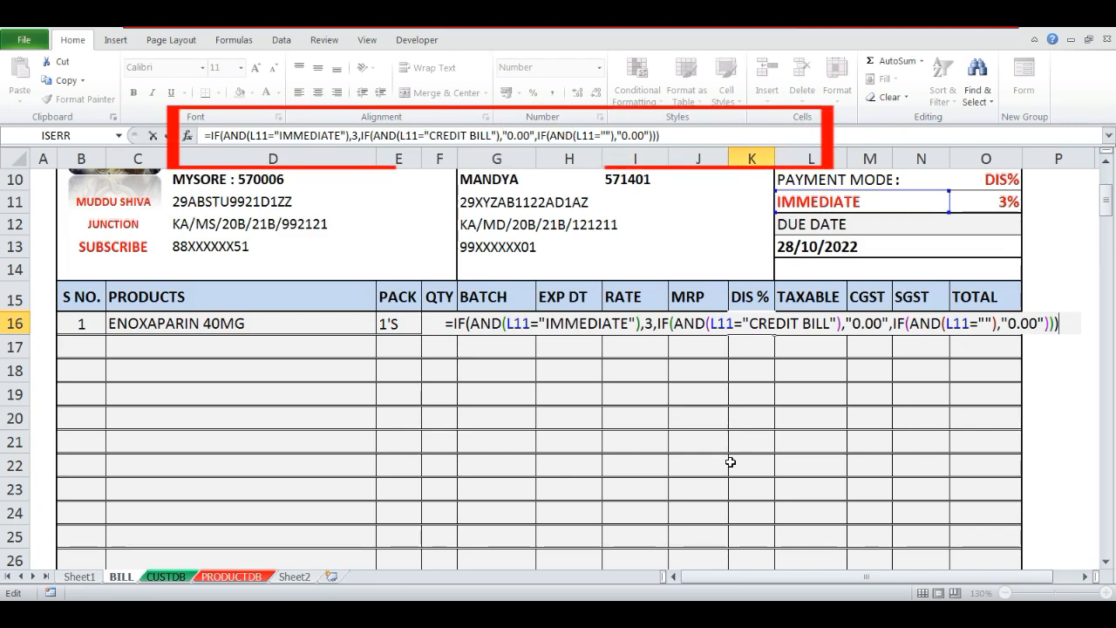
{"action": "key", "text": "Escape"}
- Check the rate and MRP lookup formulas in I16 and J16 of the ENOXAPARIN 40MG row
{"action": "key", "text": "Left"}
{"action": "key", "text": "Left"}
{"action": "key", "text": "Down"}
{"action": "key", "text": "Down"}
{"action": "key", "text": "Down"}
{"action": "key", "text": "Down"}
{"action": "left_click", "coordinate": [645, 332]}
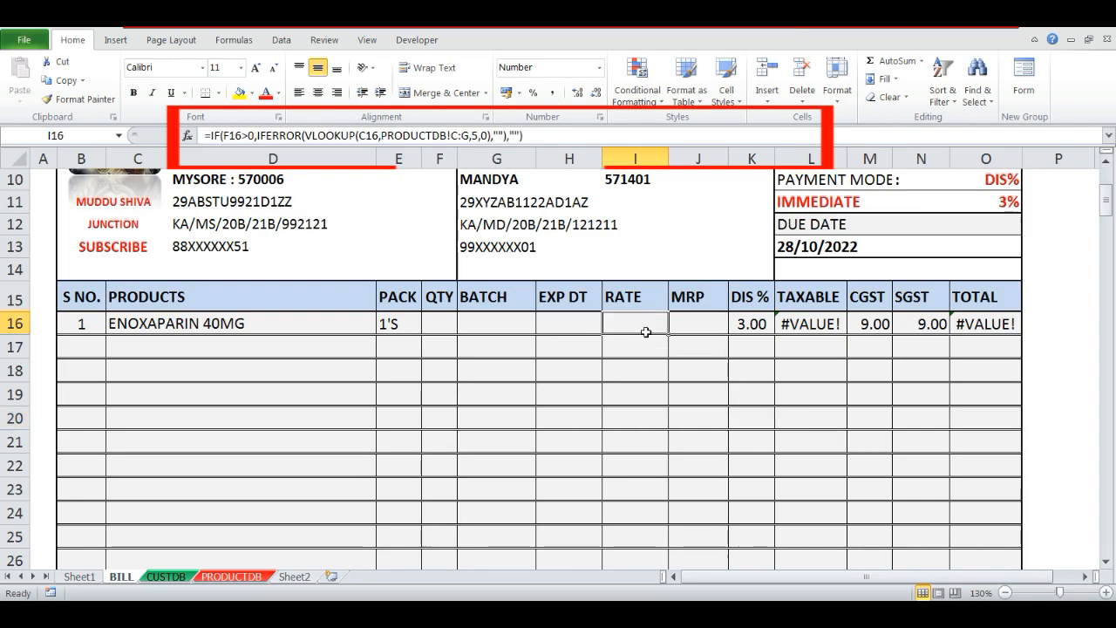
{"action": "key", "text": "Right"}
{"action": "key", "text": "Right"}
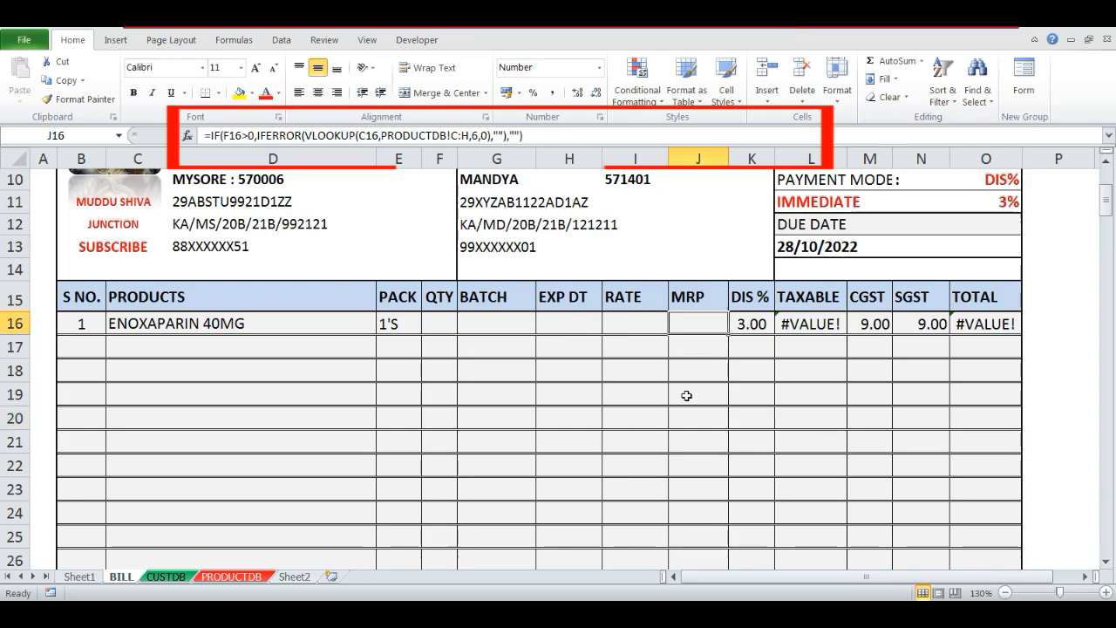
- Wrap the discount formula in K16 in IF(AND(I16=""),"",…) so the discount stays blank when the rate is blank
{"action": "key", "text": "F2"}
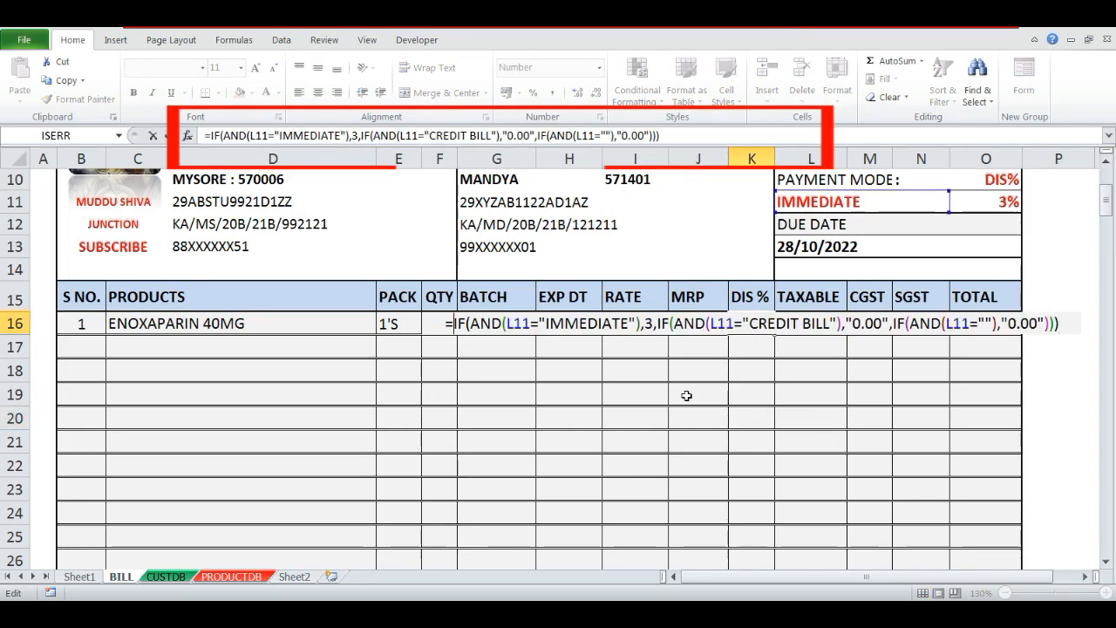
{"action": "type", "text": "IF("}
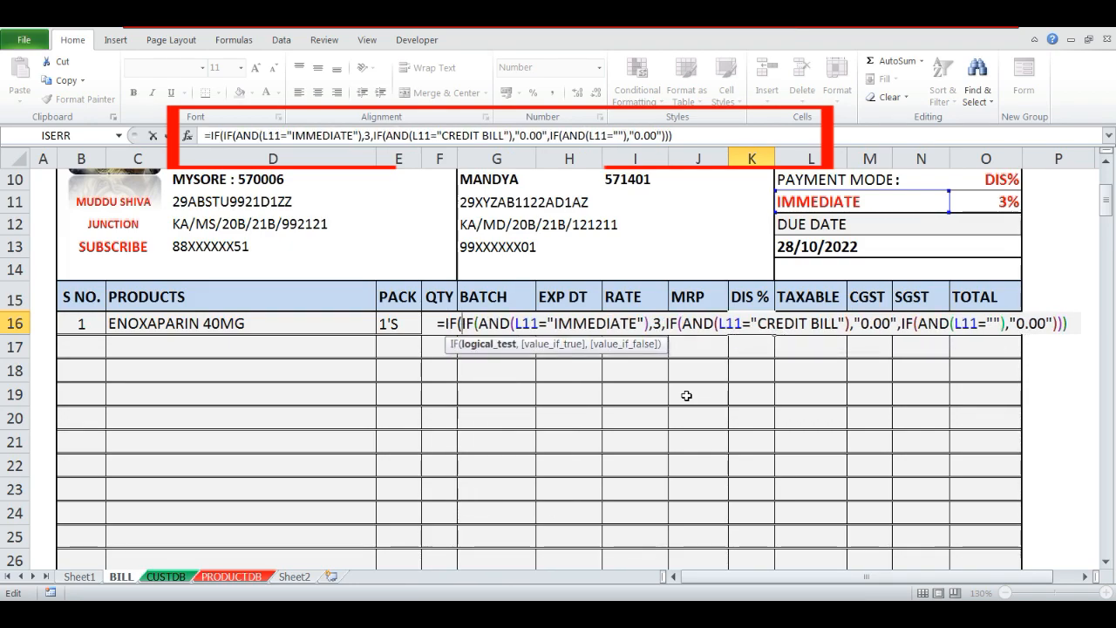
{"action": "type", "text": "I16"}
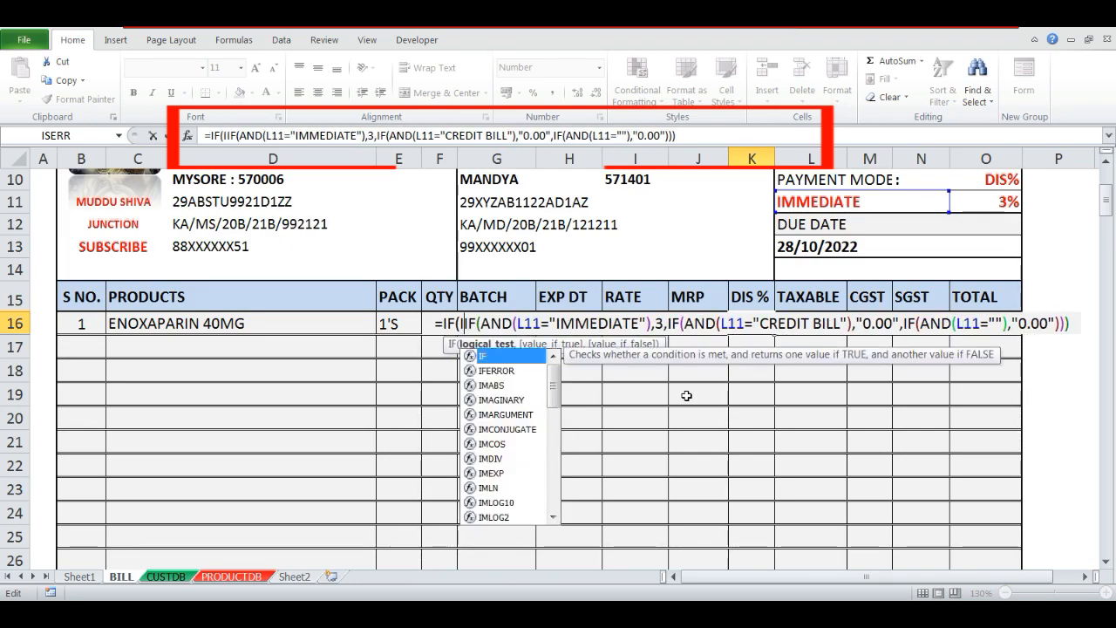
{"action": "key", "text": "BackSpace"}
{"action": "key", "text": "BackSpace"}
{"action": "key", "text": "BackSpace"}
{"action": "type", "text": "AND"}
{"action": "type", "text": "(I16"}
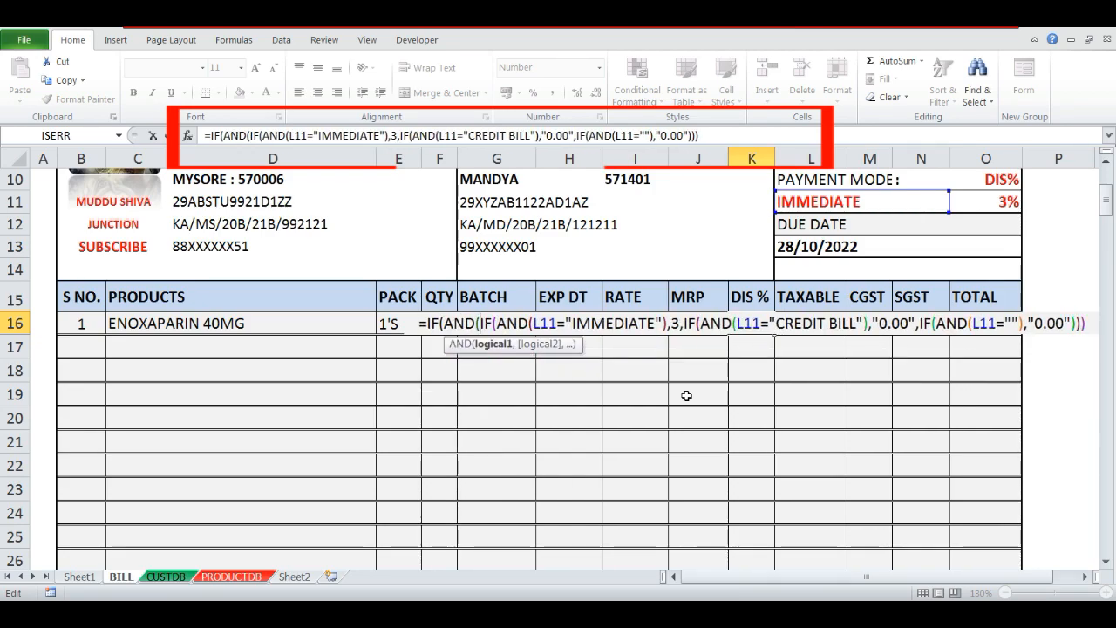
{"action": "type", "text": "="}
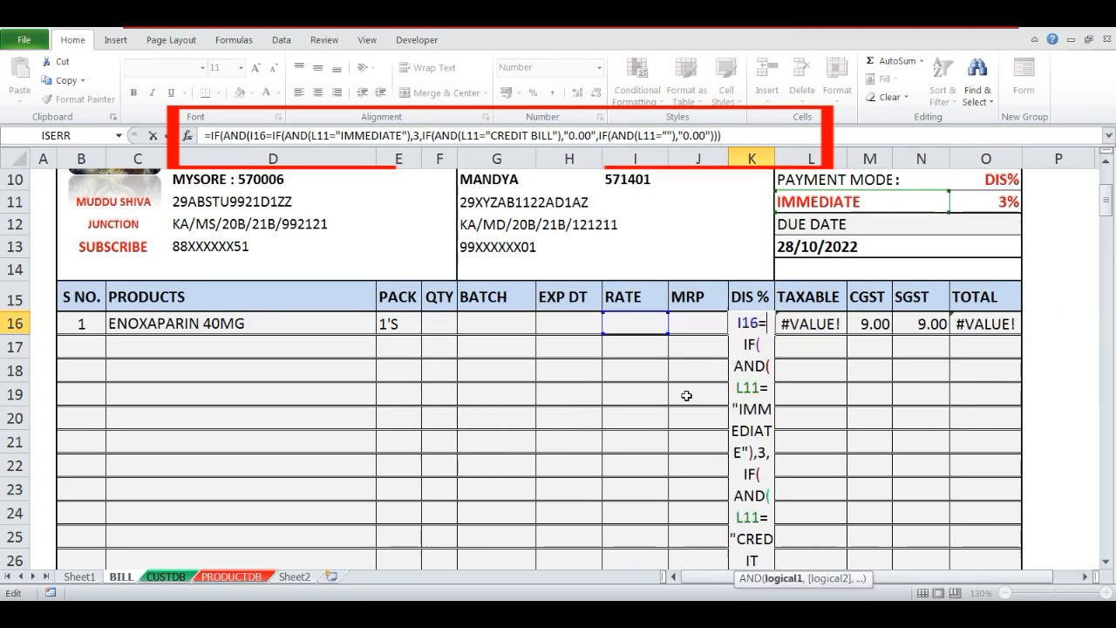
{"action": "type", "text": "\"\""}
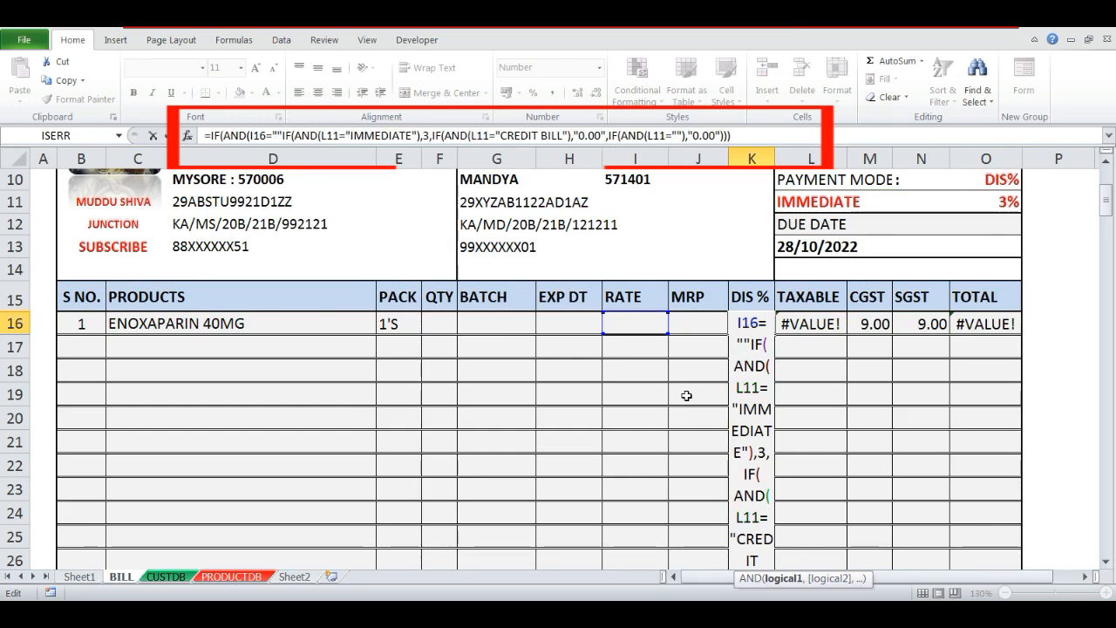
{"action": "type", "text": "),\"\""}
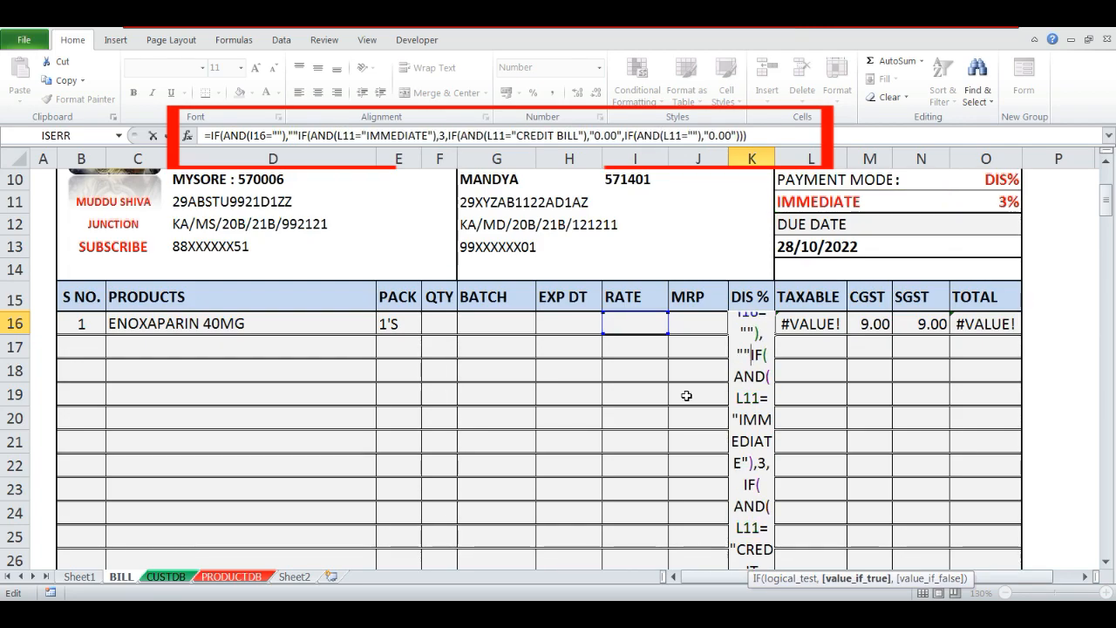
{"action": "type", "text": ","}
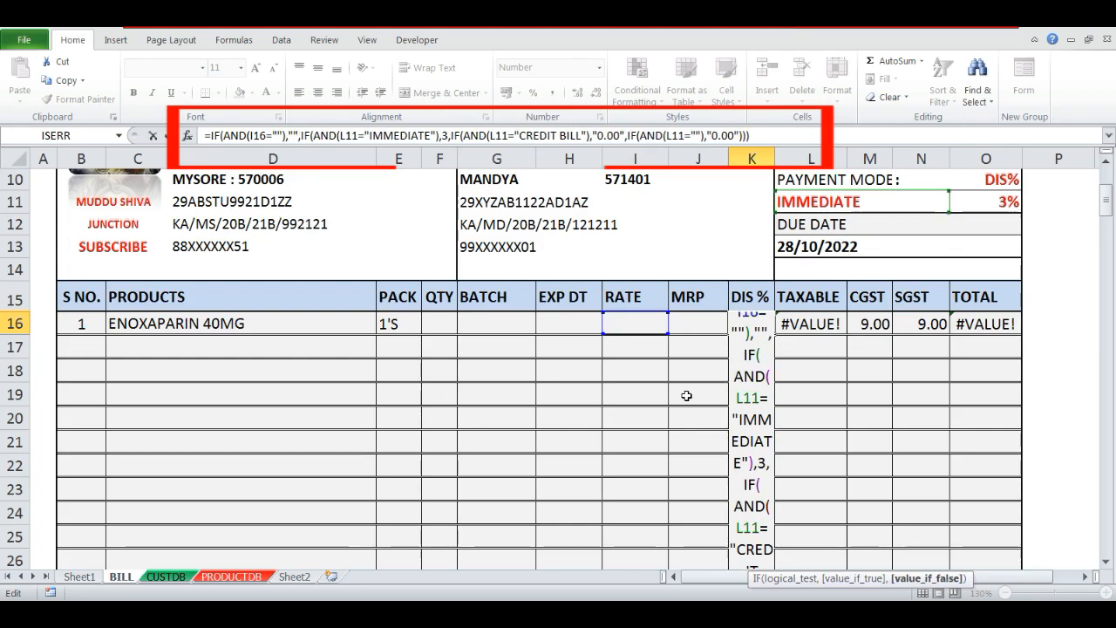
{"action": "key", "text": "Return"}
{"action": "key", "text": "Return"}
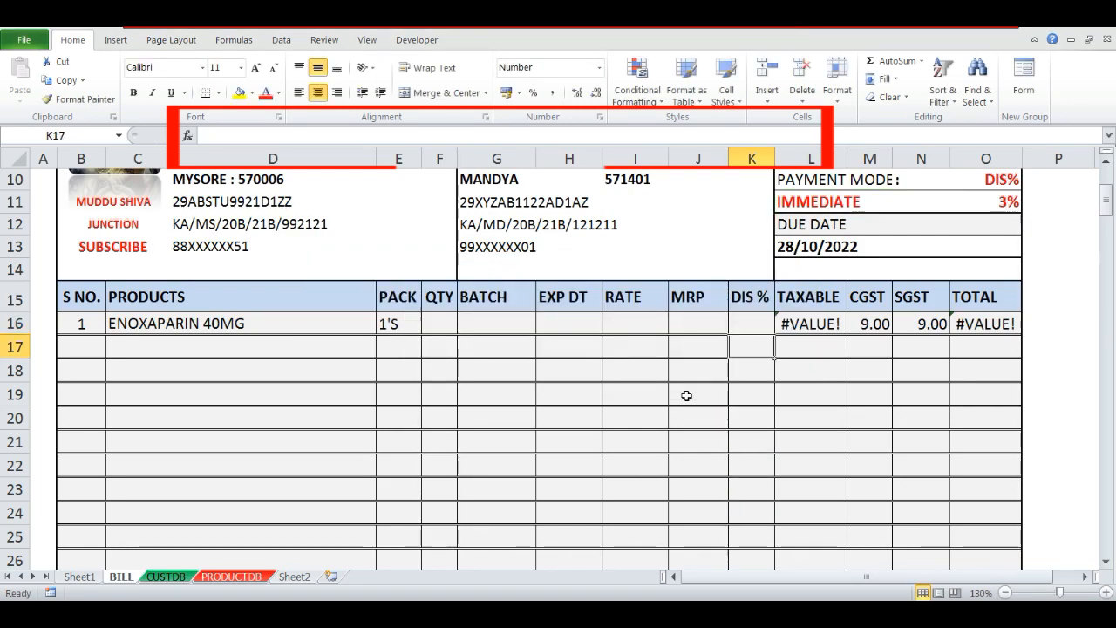
- Test the discount cell by entering quantity 1 in F16 and clearing it again
{"action": "key", "text": "Up"}
{"action": "key", "text": "Right"}
{"action": "key", "text": "Left"}
{"action": "key", "text": "Left"}
{"action": "key", "text": "Left"}
{"action": "key", "text": "Left"}
{"action": "key", "text": "Left"}
{"action": "key", "text": "Left"}
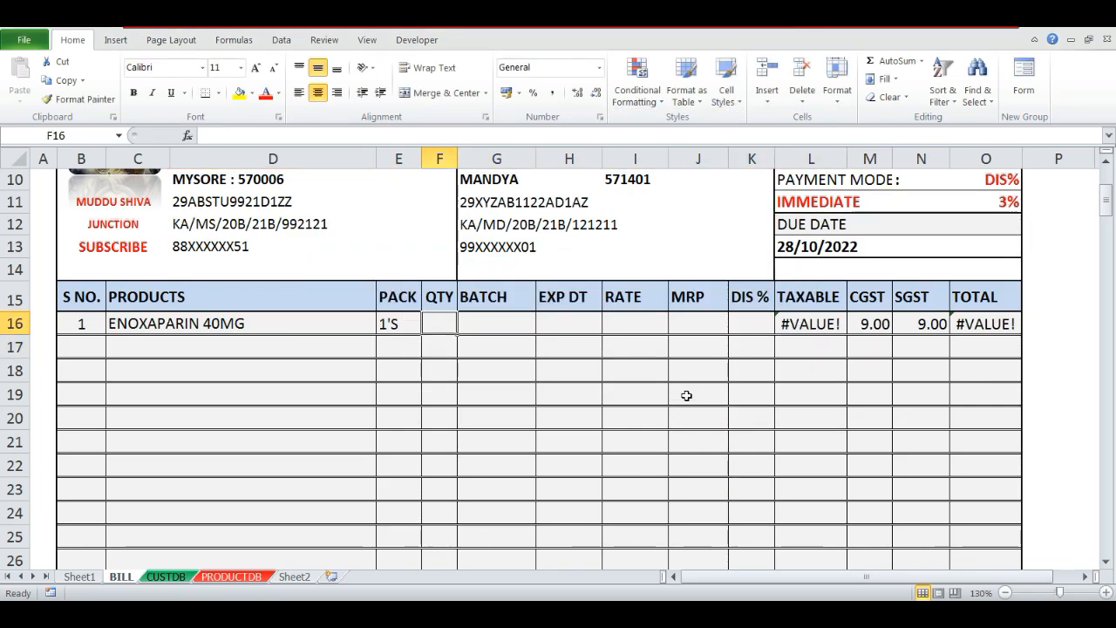
{"action": "type", "text": "1"}
{"action": "key", "text": "Return"}
{"action": "key", "text": "Up"}
{"action": "type", "text": "1"}
{"action": "key", "text": "Return"}
{"action": "key", "text": "Up"}
{"action": "key", "text": "Delete"}
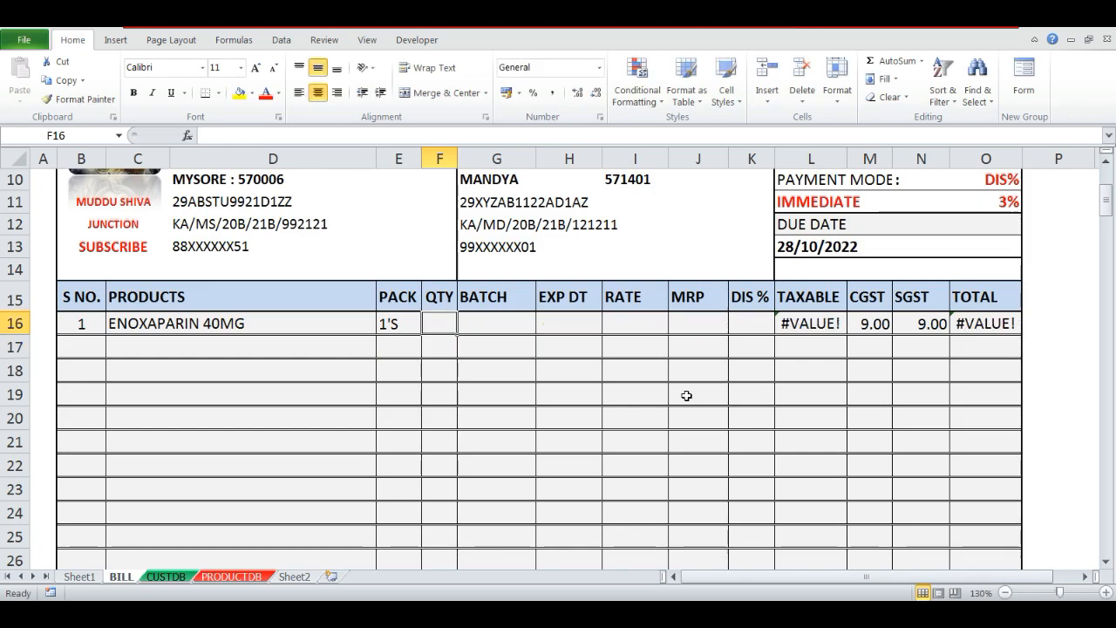
- Change the taxable formula in L16 to =IF(I16="","",(I16*F16)-(I16*F16)*K16/100), accepting the proposed correction
{"action": "key", "text": "Right"}
{"action": "key", "text": "Right"}
{"action": "key", "text": "Right"}
{"action": "key", "text": "Right"}
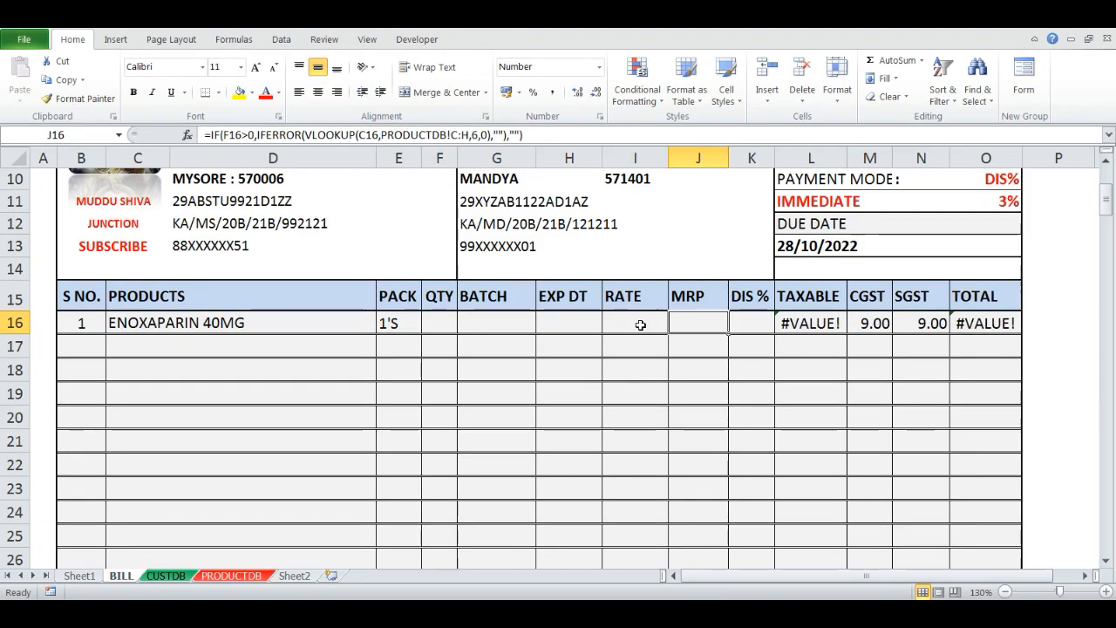
{"action": "key", "text": "Right"}
{"action": "key", "text": "Right"}
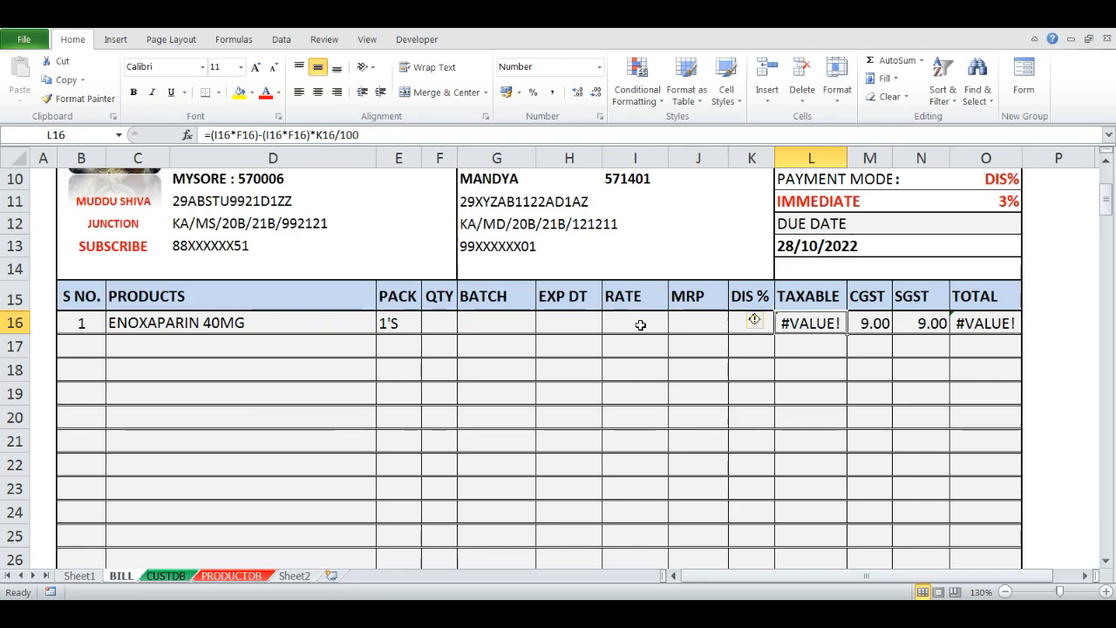
{"action": "key", "text": "F2"}
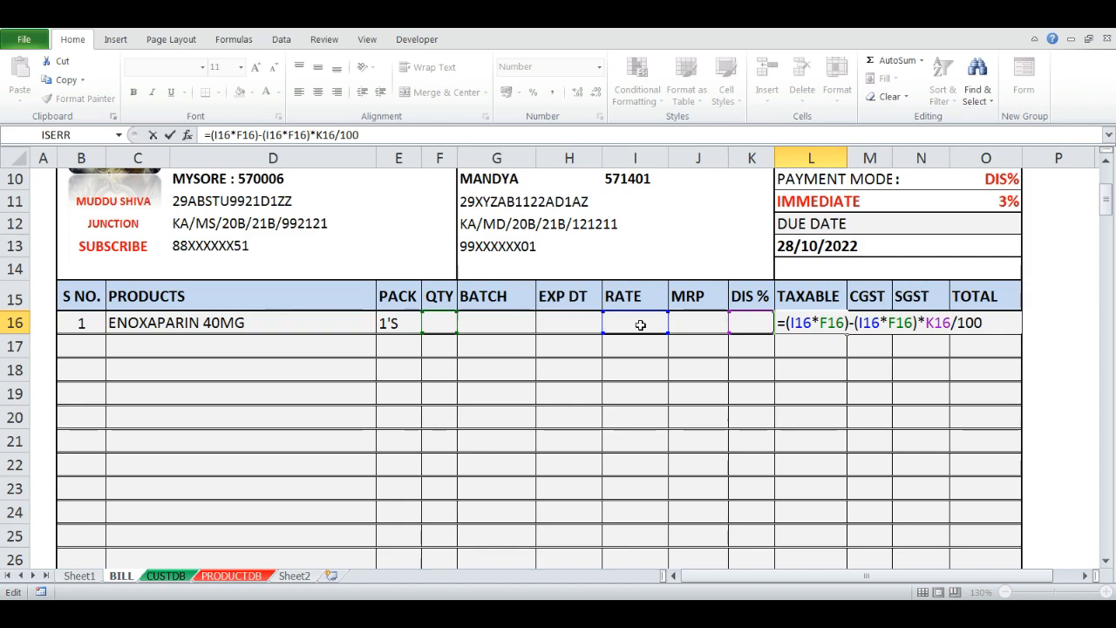
{"action": "type", "text": "IF("}
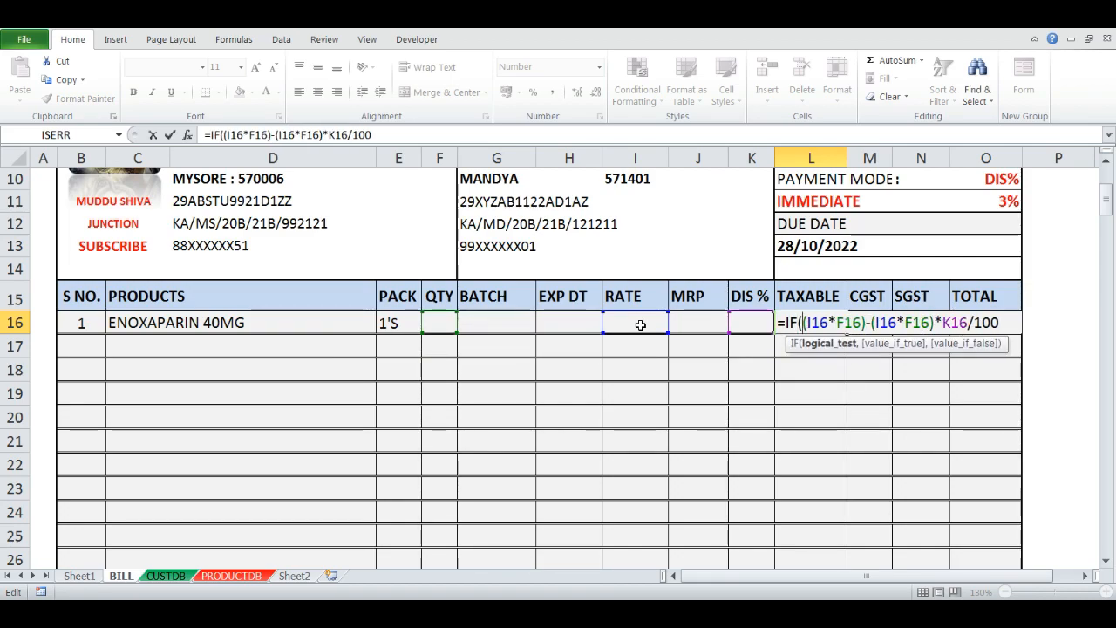
{"action": "type", "text": "I16"}
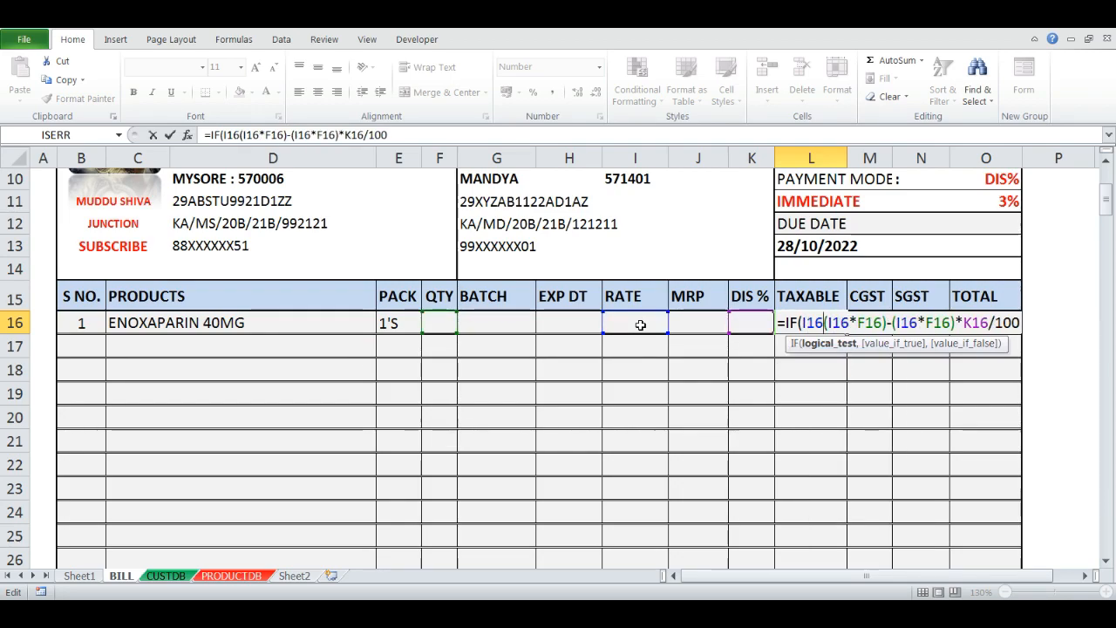
{"action": "type", "text": "="}
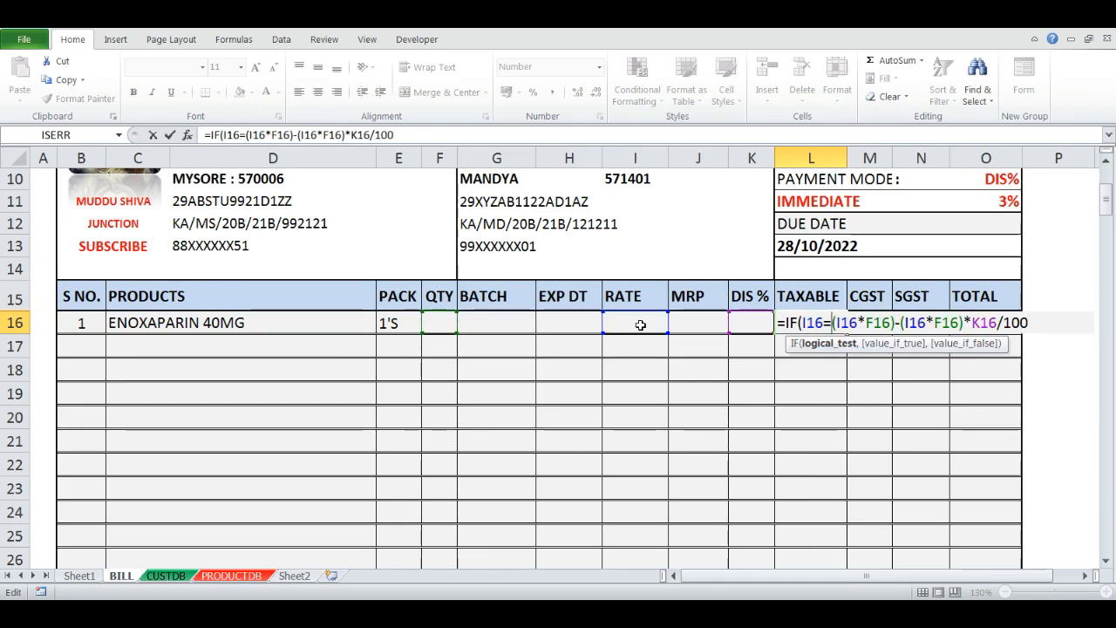
{"action": "type", "text": "\"\","}
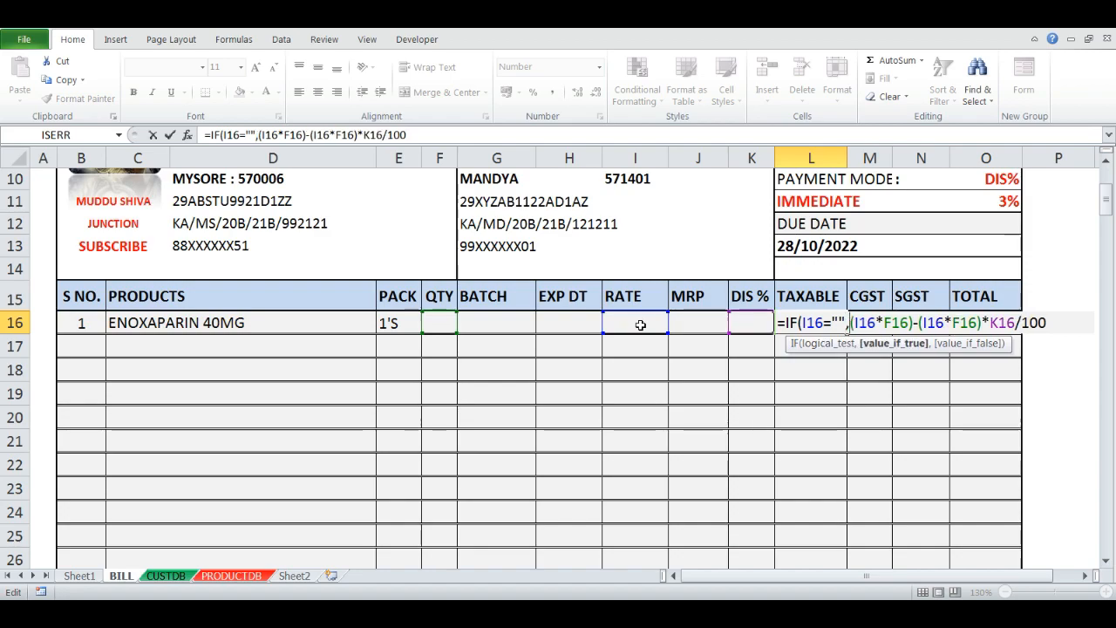
{"action": "type", "text": "\"\""}
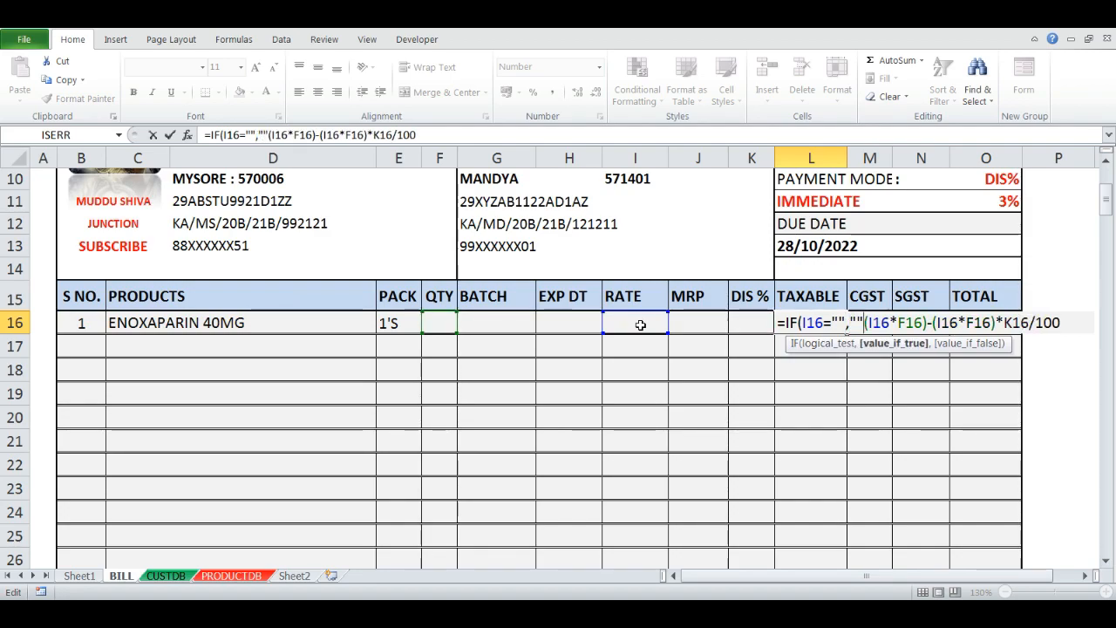
{"action": "type", "text": ","}
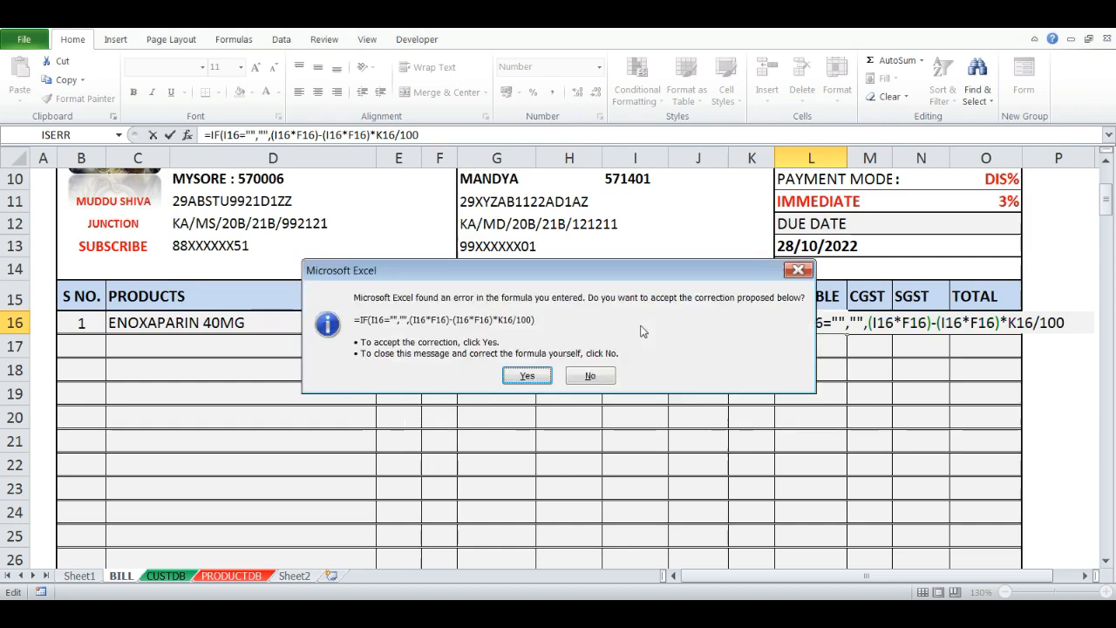
{"action": "key", "text": "Return"}
- Test the taxable formula by entering quantity 1 in F16, viewing the filled row and clearing the quantity
{"action": "key", "text": "Up"}
{"action": "key", "text": "Left"}
{"action": "key", "text": "Left"}
{"action": "key", "text": "Left"}
{"action": "key", "text": "Left"}
{"action": "key", "text": "Left"}
{"action": "key", "text": "Left"}
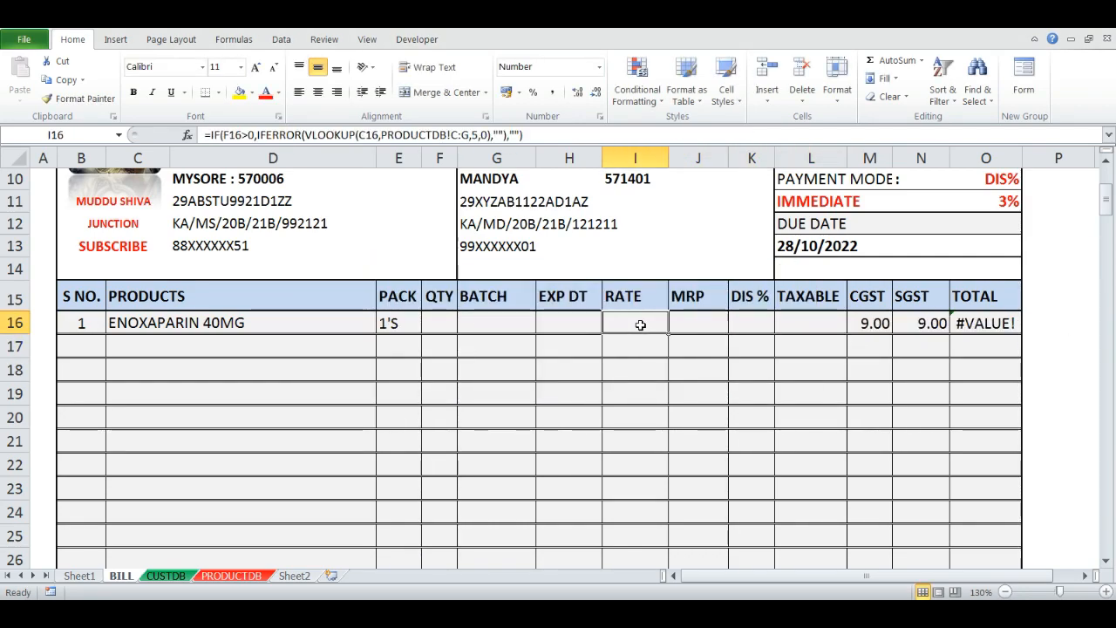
{"action": "type", "text": "1"}
{"action": "key", "text": "Return"}
{"action": "key", "text": "Up"}
{"action": "scroll", "coordinate": [582, 378], "scroll_direction": "down", "scroll_amount": 1}
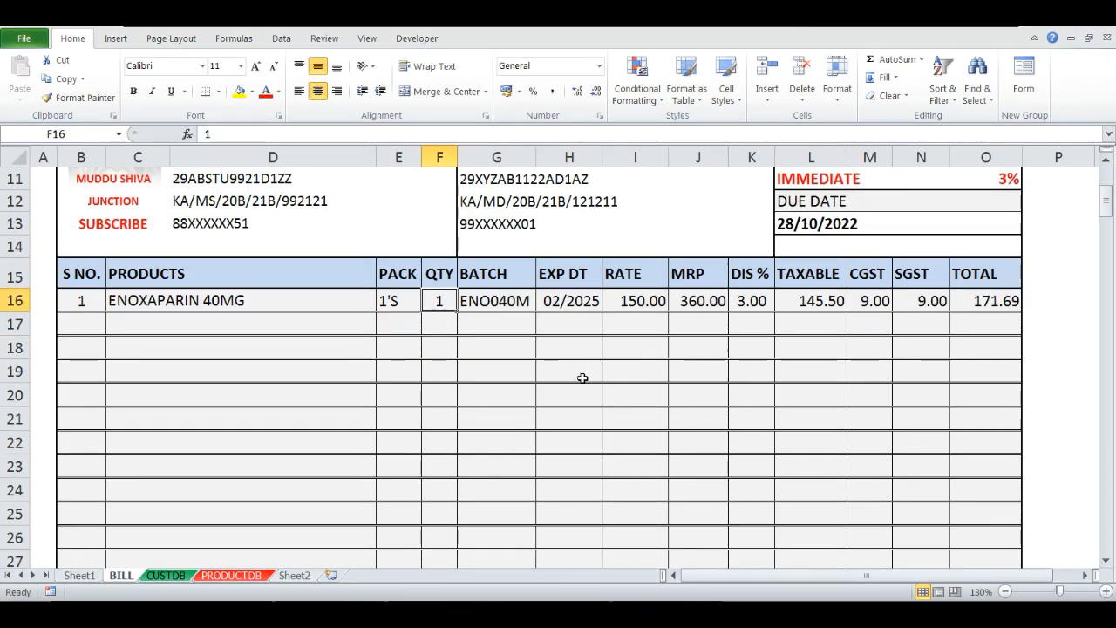
{"action": "key", "text": "Delete"}
- Clear the product name ENOXAPARIN 40MG from C16
{"action": "key", "text": "Left"}
{"action": "key", "text": "Left"}
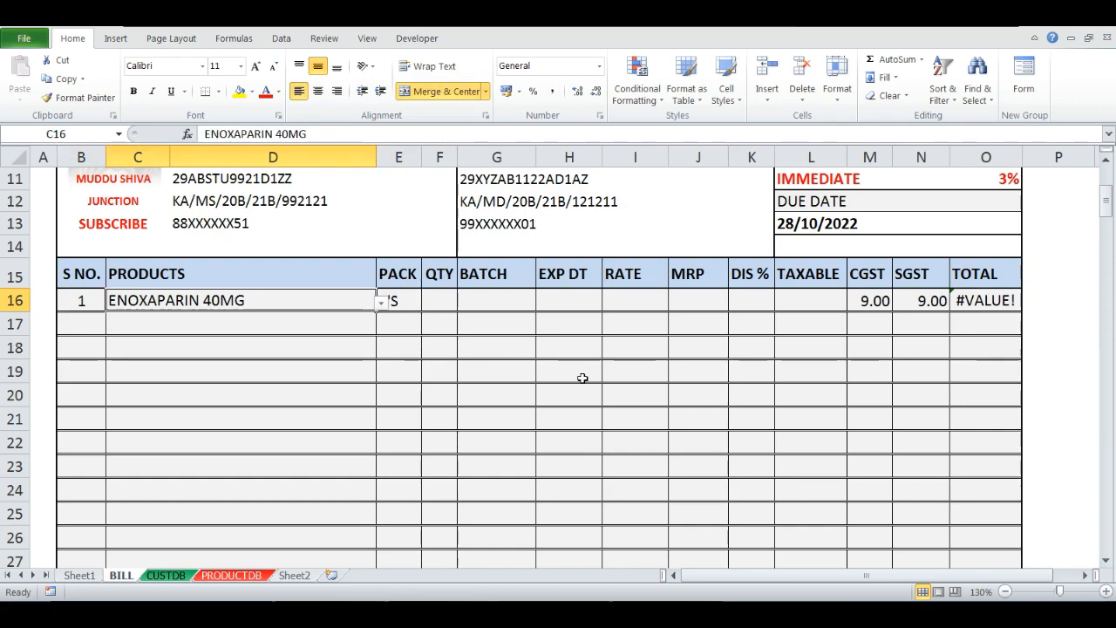
{"action": "key", "text": "Delete"}
- Wrap the CGST formula in M16 as =IFERROR(VLOOKUP(C16,PRODUCTDB!C:I,7,0)/2,"")
{"action": "key", "text": "Right"}
{"action": "key", "text": "Right"}
{"action": "key", "text": "Right"}
{"action": "key", "text": "Right"}
{"action": "key", "text": "Right"}
{"action": "key", "text": "Right"}
{"action": "key", "text": "Right"}
{"action": "key", "text": "Right"}
{"action": "key", "text": "Right"}
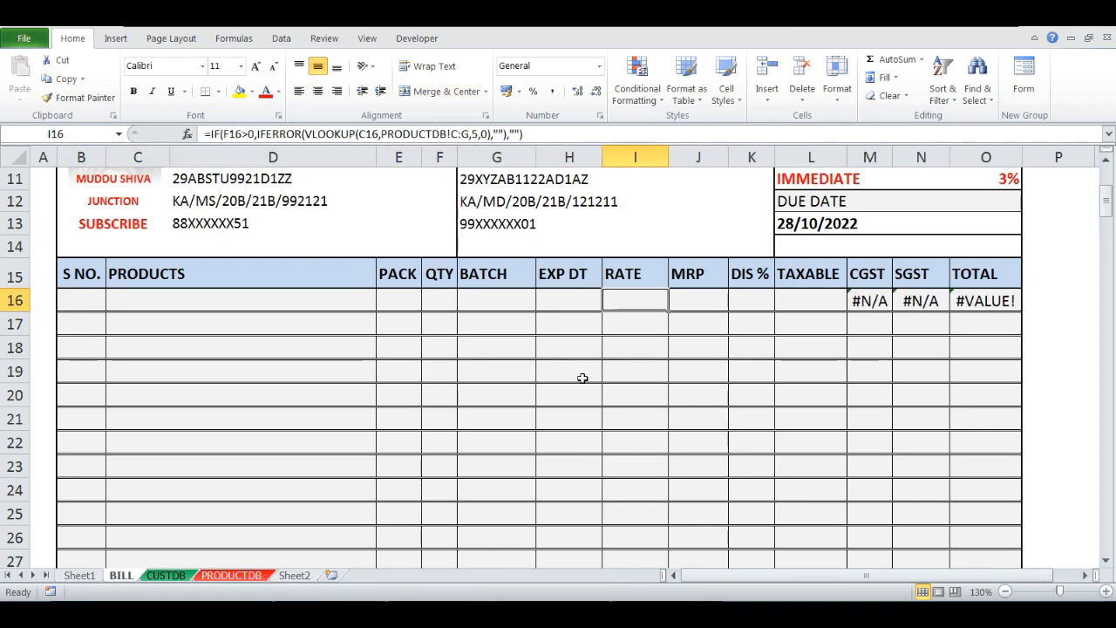
{"action": "key", "text": "F2"}
{"action": "key", "text": "Home"}
{"action": "key", "text": "Right"}
{"action": "type", "text": "IFERROR"}
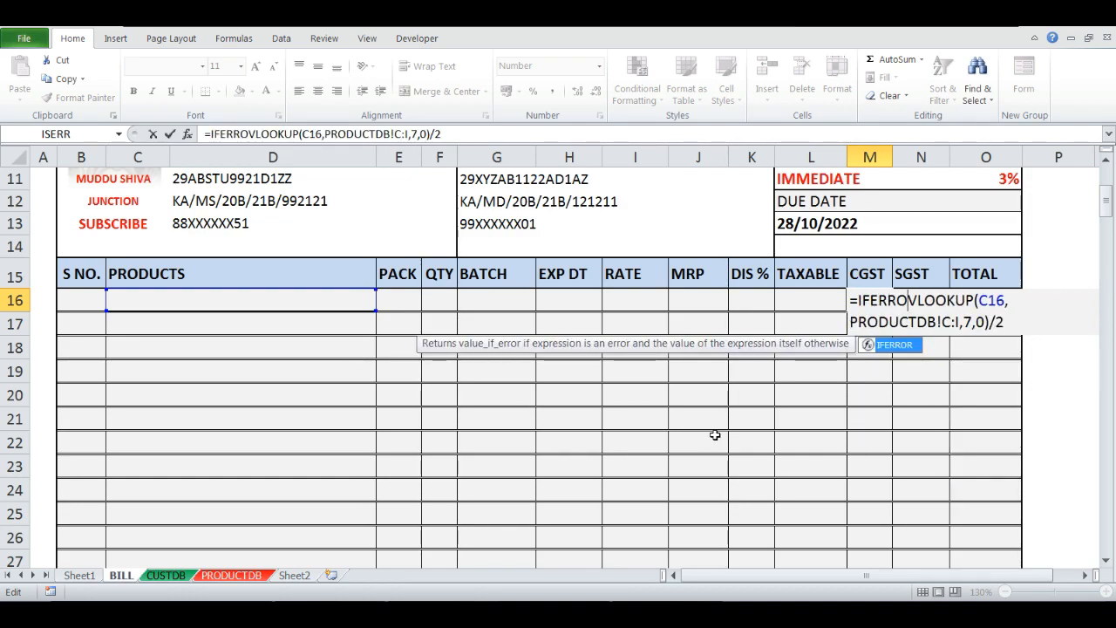
{"action": "type", "text": "("}
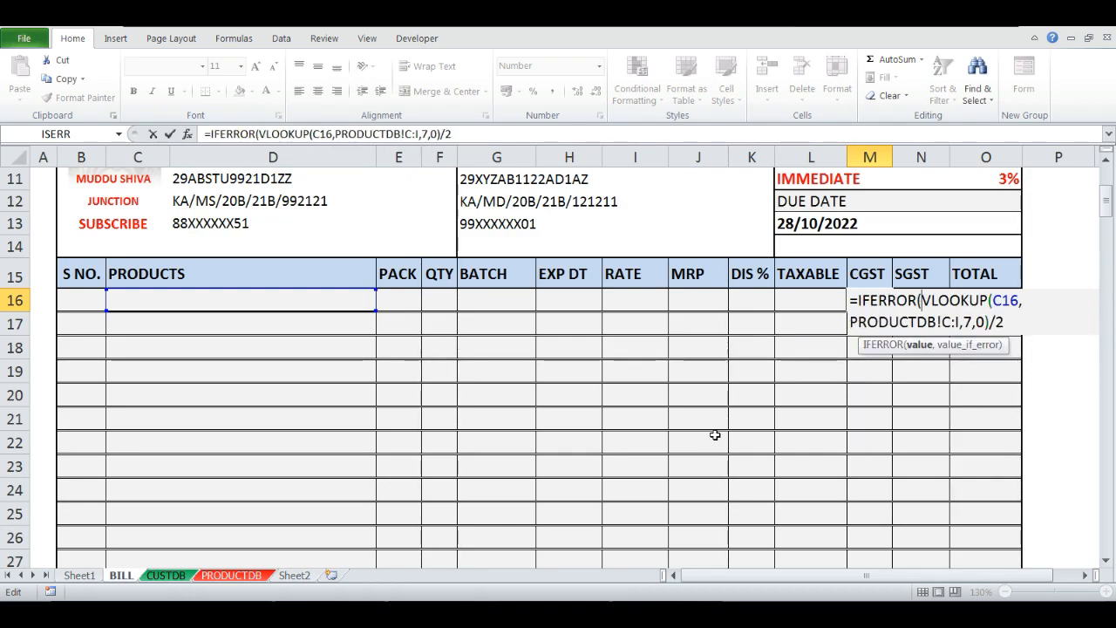
{"action": "type", "text": ","}
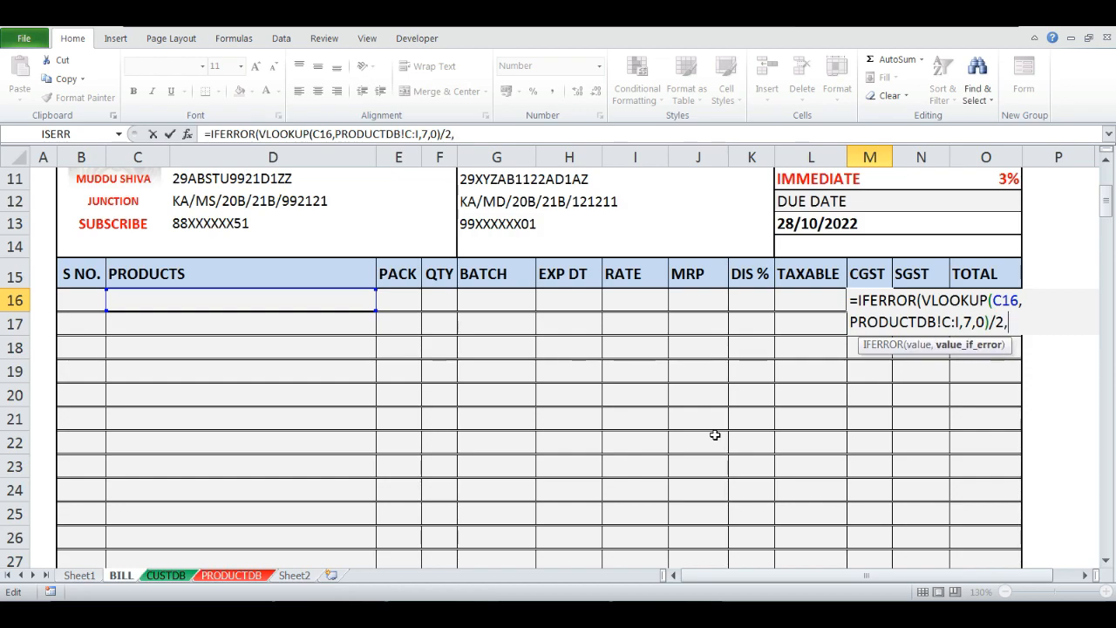
{"action": "type", "text": "\"\""}
{"action": "key", "text": "Return"}
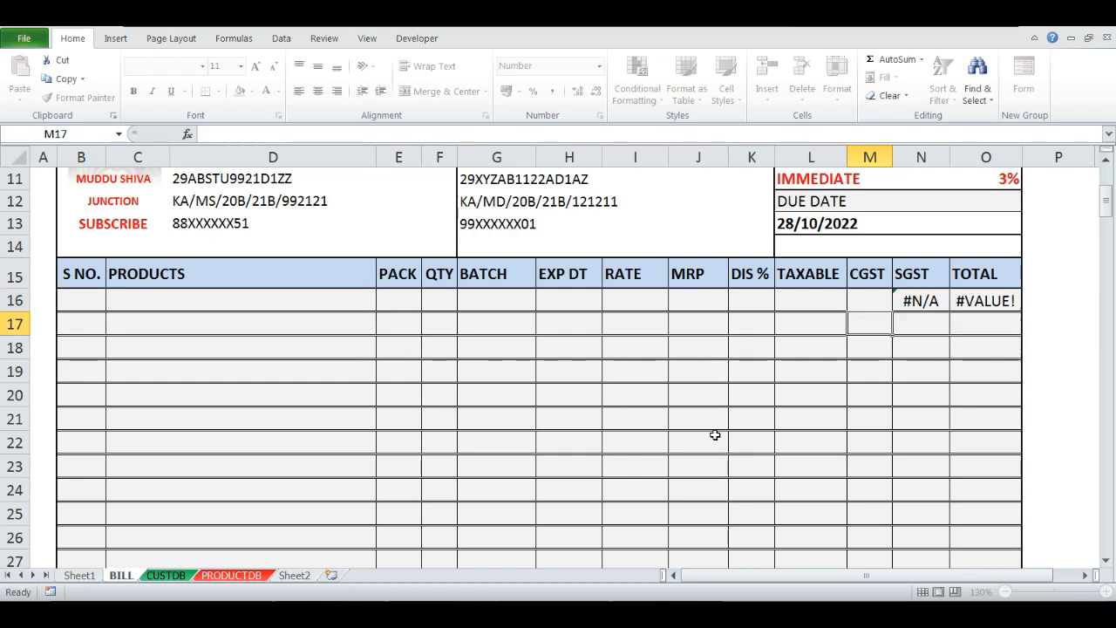
- Wrap the SGST formula in N16 as =IFERROR(VLOOKUP(C16,PRODUCTDB!C:I,7,0)/2,"")
{"action": "key", "text": "Up"}
{"action": "key", "text": "Right"}
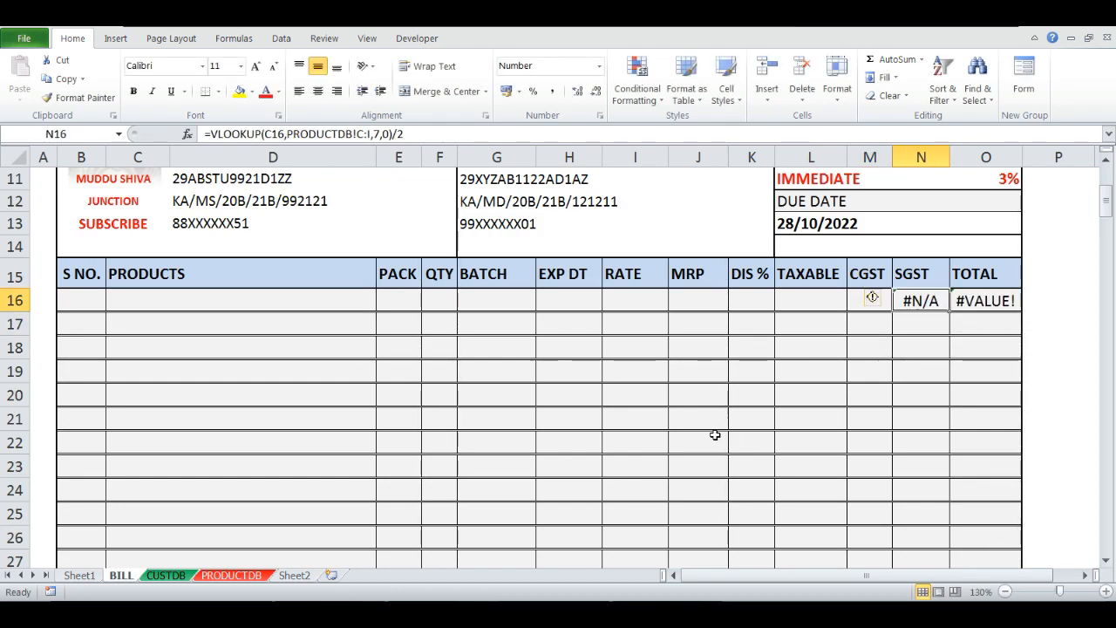
{"action": "key", "text": "F2"}
{"action": "key", "text": "Home"}
{"action": "key", "text": "Right"}
{"action": "type", "text": "IFERROR"}
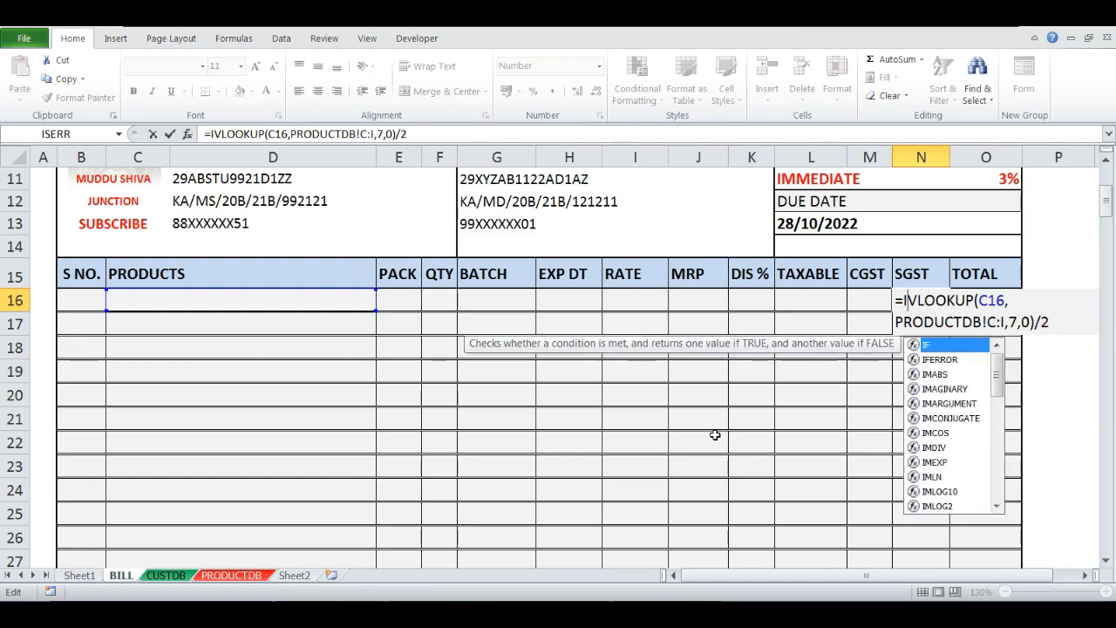
{"action": "type", "text": "("}
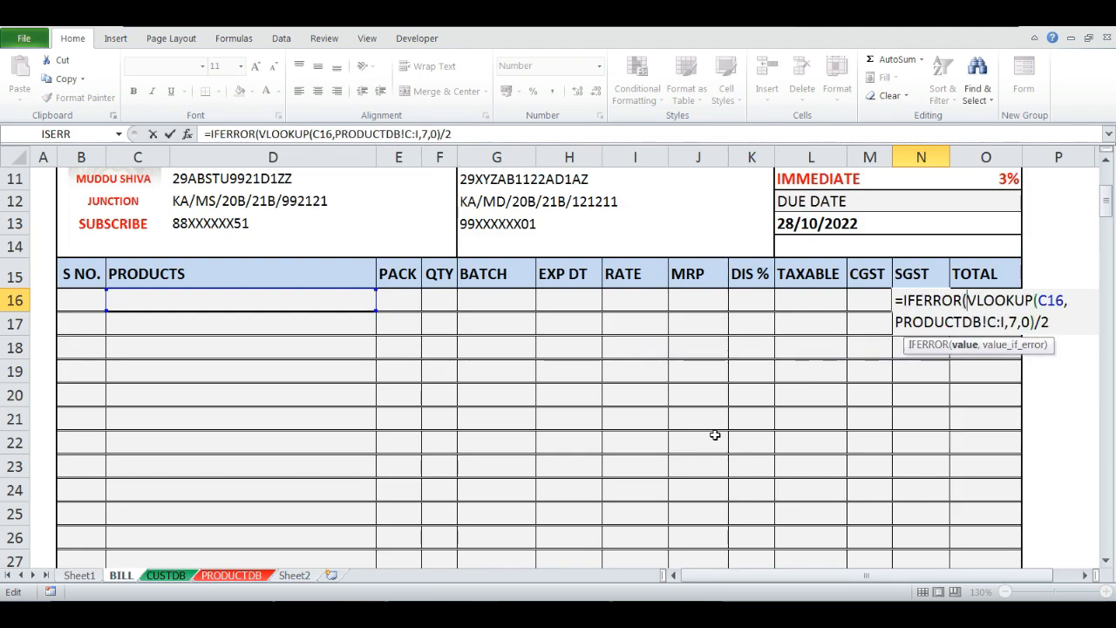
{"action": "type", "text": ","}
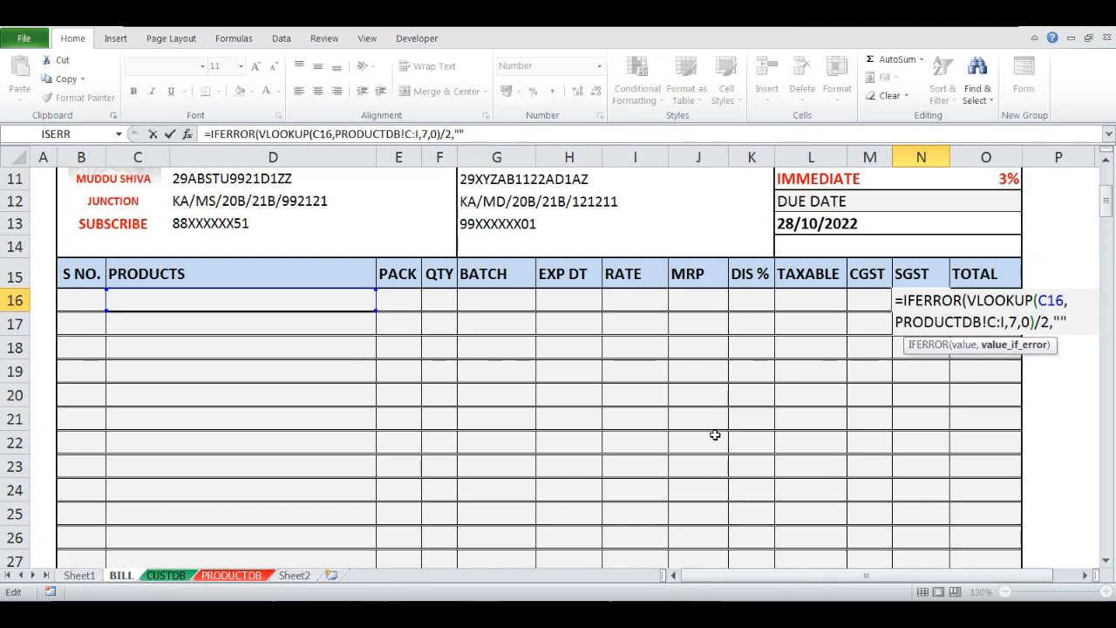
{"action": "key", "text": "Return"}
- Select ATORVASTATIN 5 MG as the product in C16
{"action": "key", "text": "Up"}
{"action": "key", "text": "Left"}
{"action": "key", "text": "Left"}
{"action": "key", "text": "Left"}
{"action": "key", "text": "Left"}
{"action": "key", "text": "Left"}
{"action": "key", "text": "Left"}
{"action": "key", "text": "Left"}
{"action": "key", "text": "Left"}
{"action": "key", "text": "Left"}
{"action": "key", "text": "Left"}
{"action": "key", "text": "Left"}
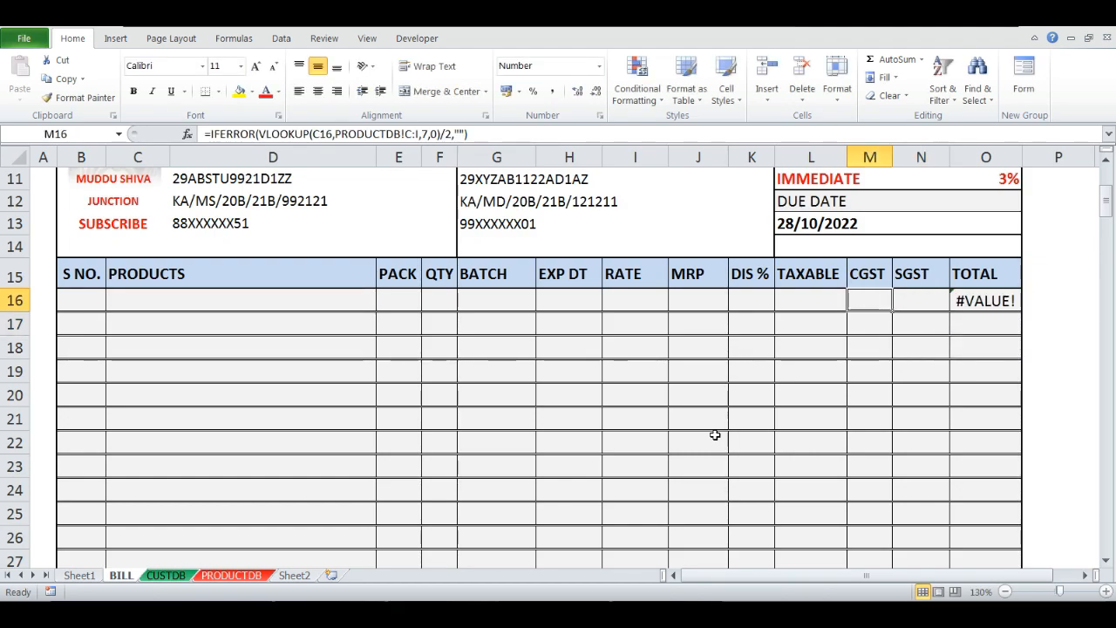
{"action": "key", "text": "alt+Down"}
{"action": "key", "text": "Down"}
{"action": "key", "text": "Down"}
{"action": "key", "text": "Down"}
{"action": "key", "text": "Return"}
- Test the tax formulas by entering quantity 1 in F16, viewing the filled row and clearing the quantity
{"action": "key", "text": "Right"}
{"action": "key", "text": "Right"}
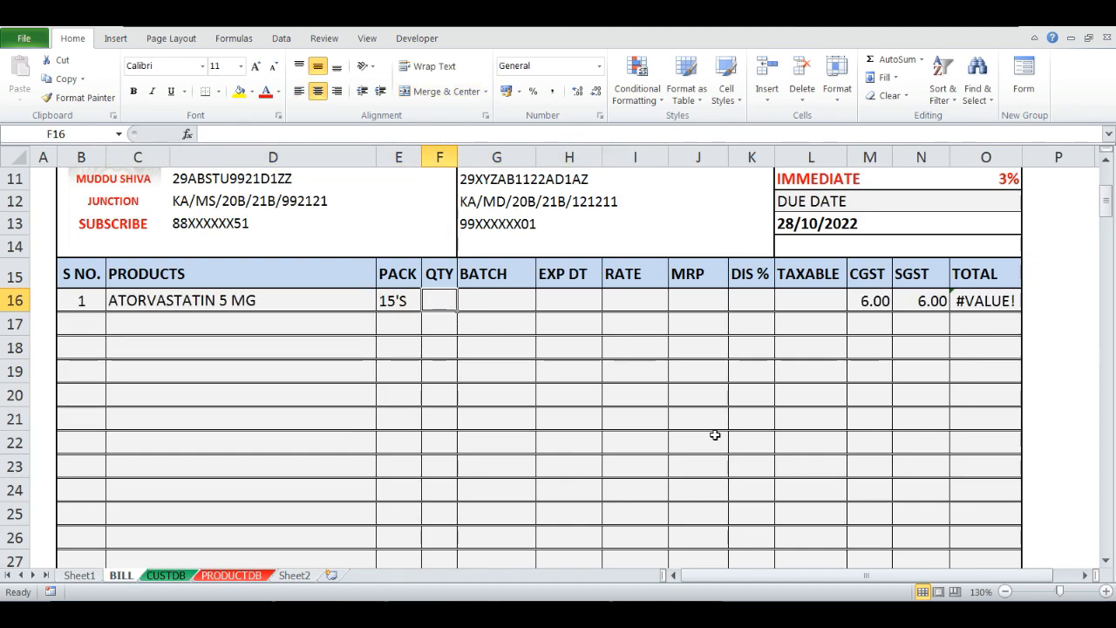
{"action": "type", "text": "1"}
{"action": "key", "text": "Return"}
{"action": "key", "text": "Up"}
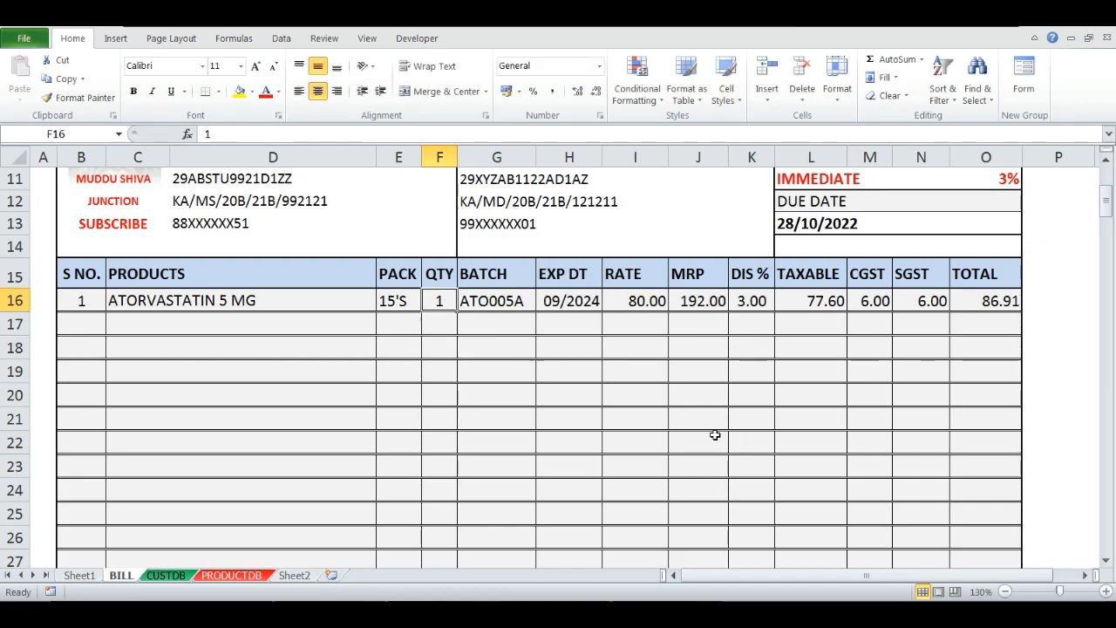
{"action": "key", "text": "Delete"}
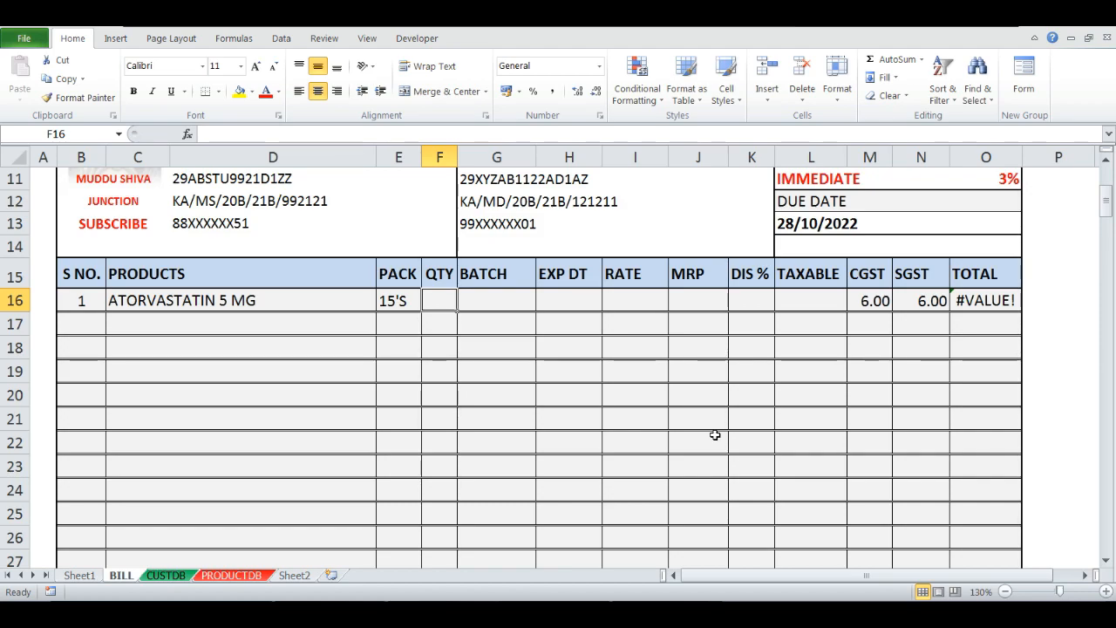
- Make the CGST formula in M16 depend on quantity: =IF(F16>0,IFERROR(VLOOKUP(C16,PRODUCTDB!C:I,7,0)/2,""),"")
{"action": "key", "text": "Right"}
{"action": "key", "text": "Right"}
{"action": "key", "text": "Left"}
{"action": "key", "text": "Left"}
{"action": "key", "text": "Right"}
{"action": "key", "text": "Right"}
{"action": "key", "text": "Right"}
{"action": "key", "text": "Right"}
{"action": "key", "text": "Right"}
{"action": "key", "text": "Right"}
{"action": "key", "text": "Right"}
{"action": "key", "text": "F2"}
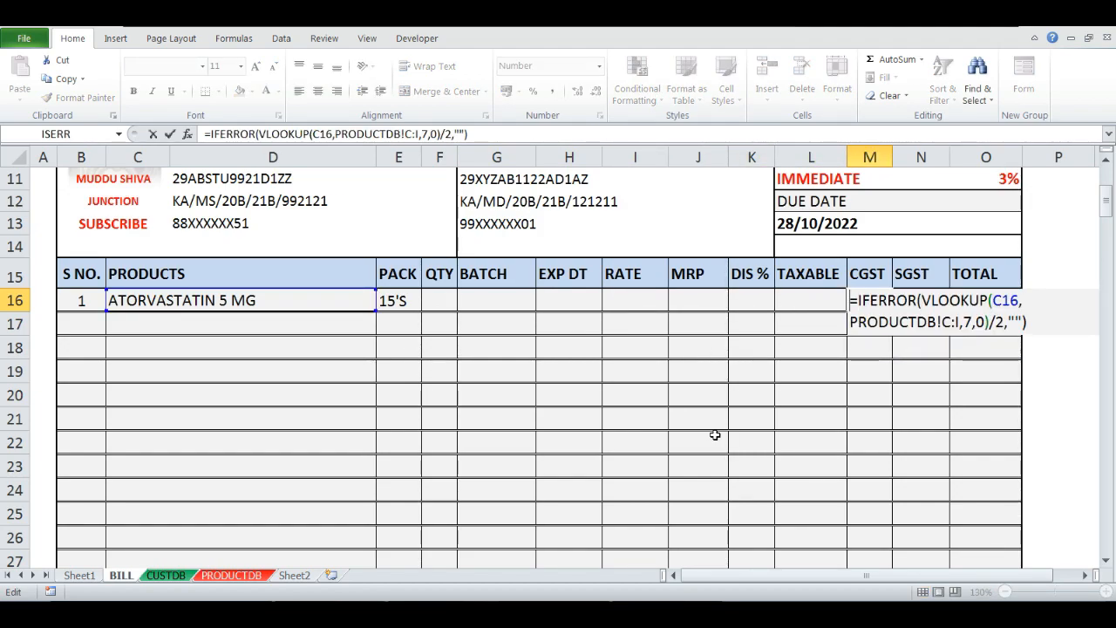
{"action": "type", "text": "IF"}
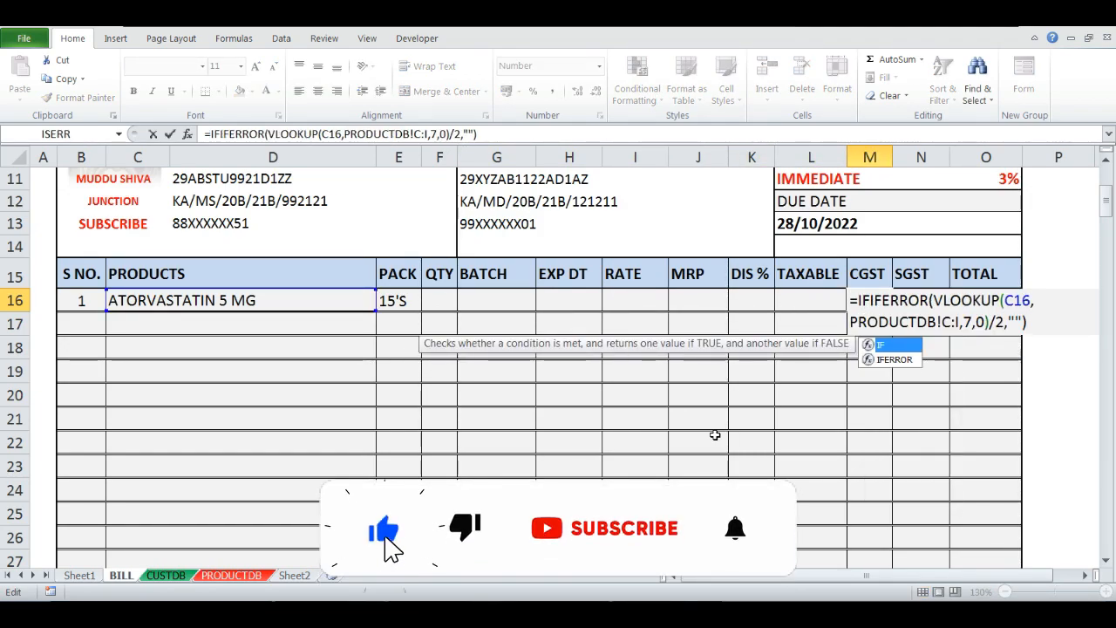
{"action": "type", "text": "("}
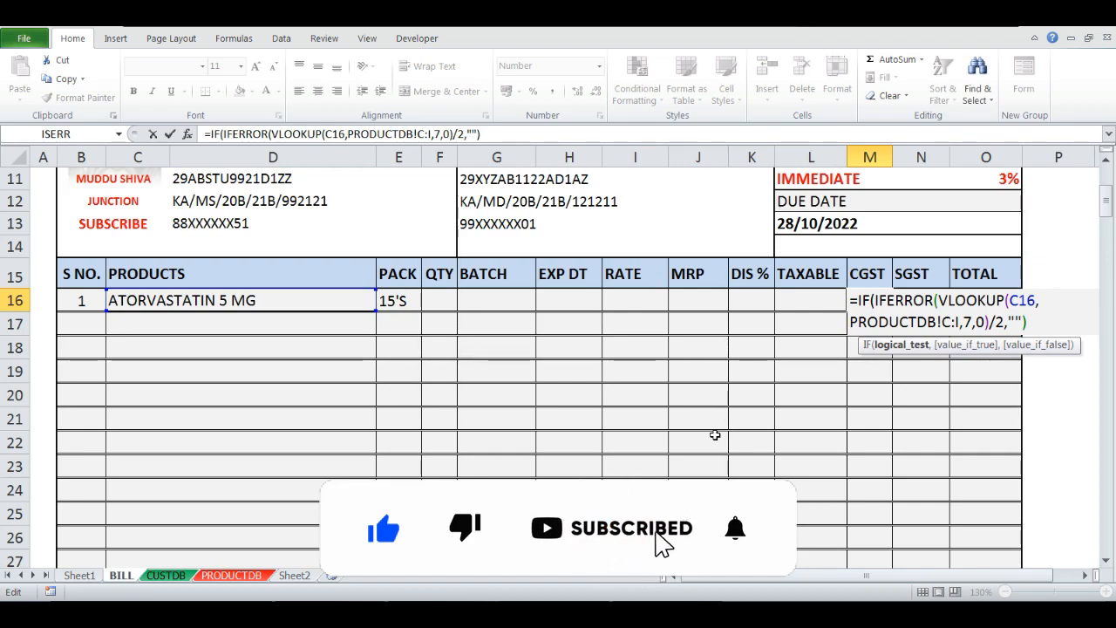
{"action": "left_click", "coordinate": [445, 301]}
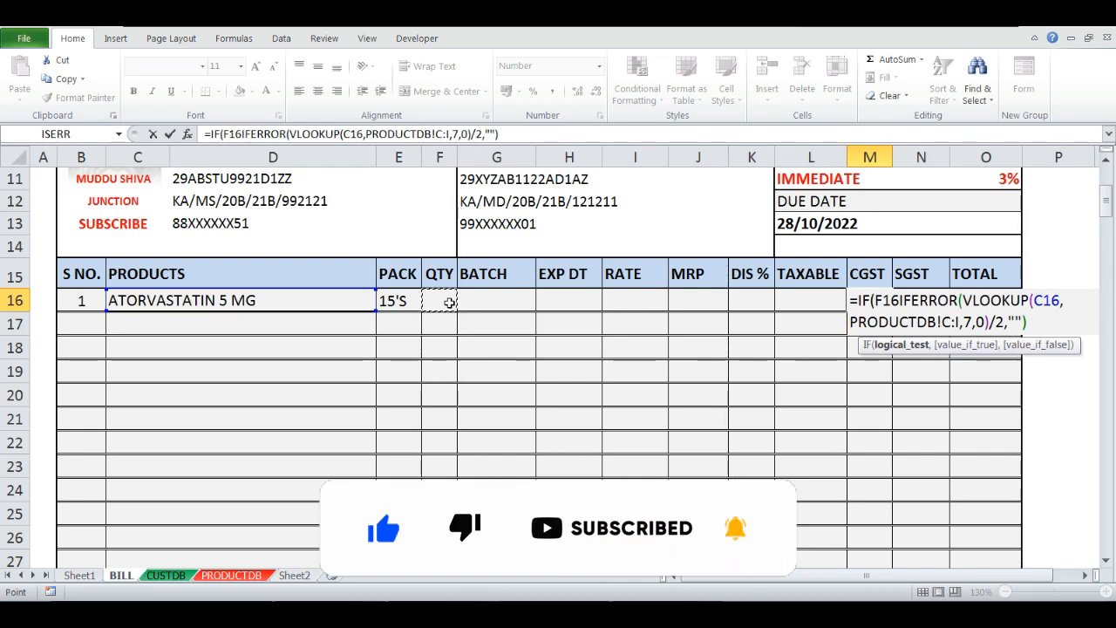
{"action": "type", "text": ">0"}
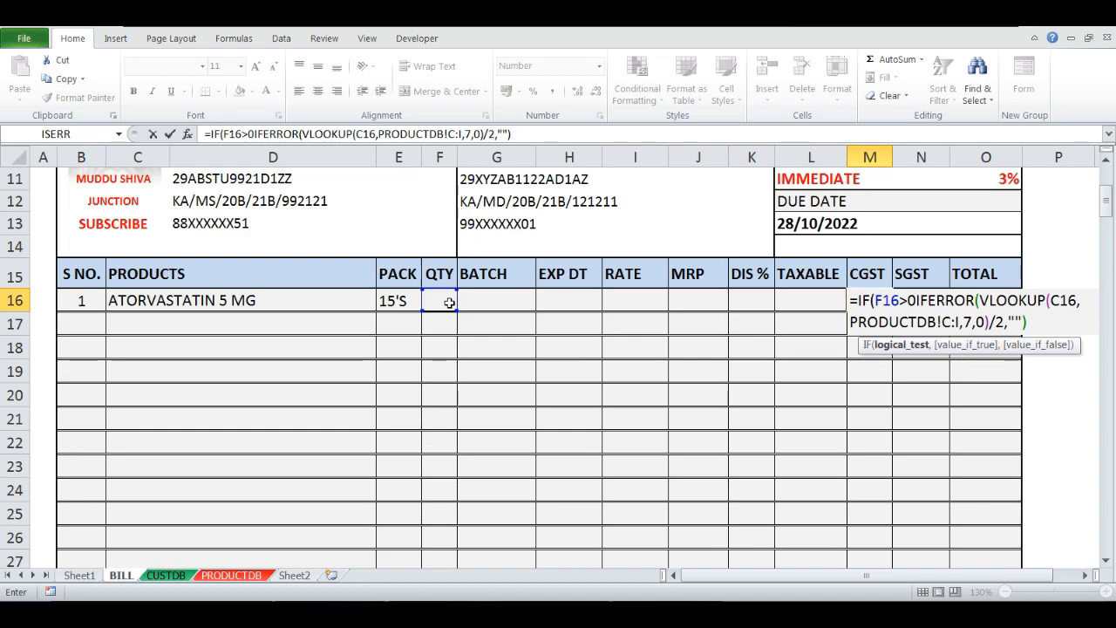
{"action": "type", "text": ","}
{"action": "key", "text": "Down"}
{"action": "key", "text": "Down"}
{"action": "key", "text": "Down"}
{"action": "key", "text": "Down"}
{"action": "key", "text": "Down"}
{"action": "key", "text": "Down"}
{"action": "key", "text": "Down"}
{"action": "key", "text": "Down"}
{"action": "key", "text": "Down"}
{"action": "key", "text": "Down"}
{"action": "key", "text": "Down"}
{"action": "key", "text": "Down"}
{"action": "key", "text": "Down"}
{"action": "key", "text": "Down"}
{"action": "key", "text": "Down"}
{"action": "key", "text": "Down"}
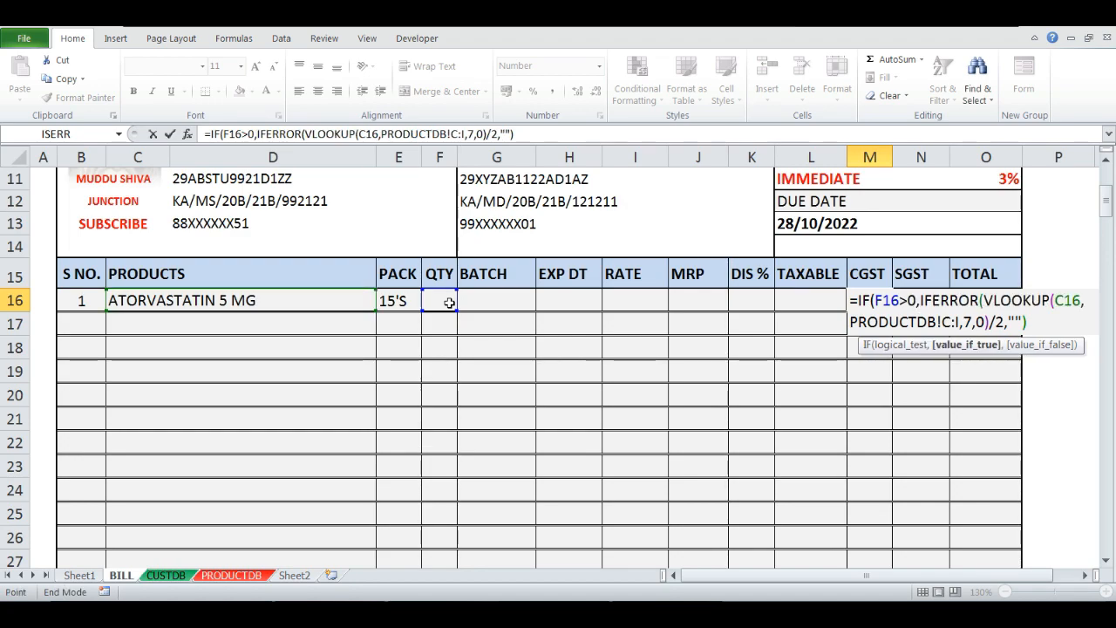
{"action": "key", "text": "Up"}
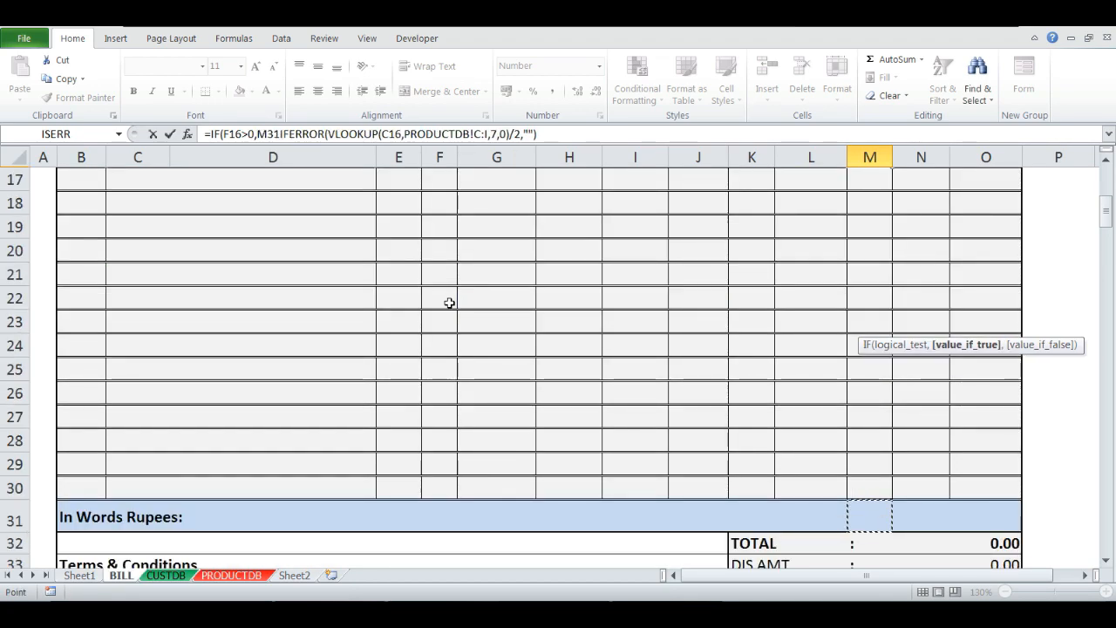
{"action": "scroll", "coordinate": [449, 302], "scroll_direction": "up", "scroll_amount": 3}
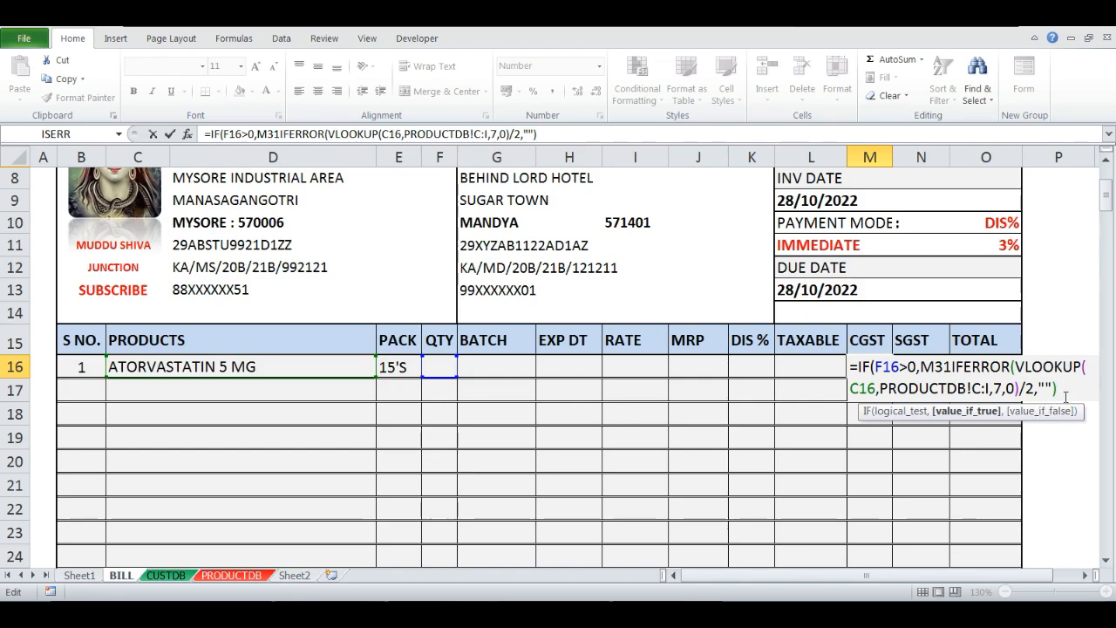
{"action": "type", "text": ","}
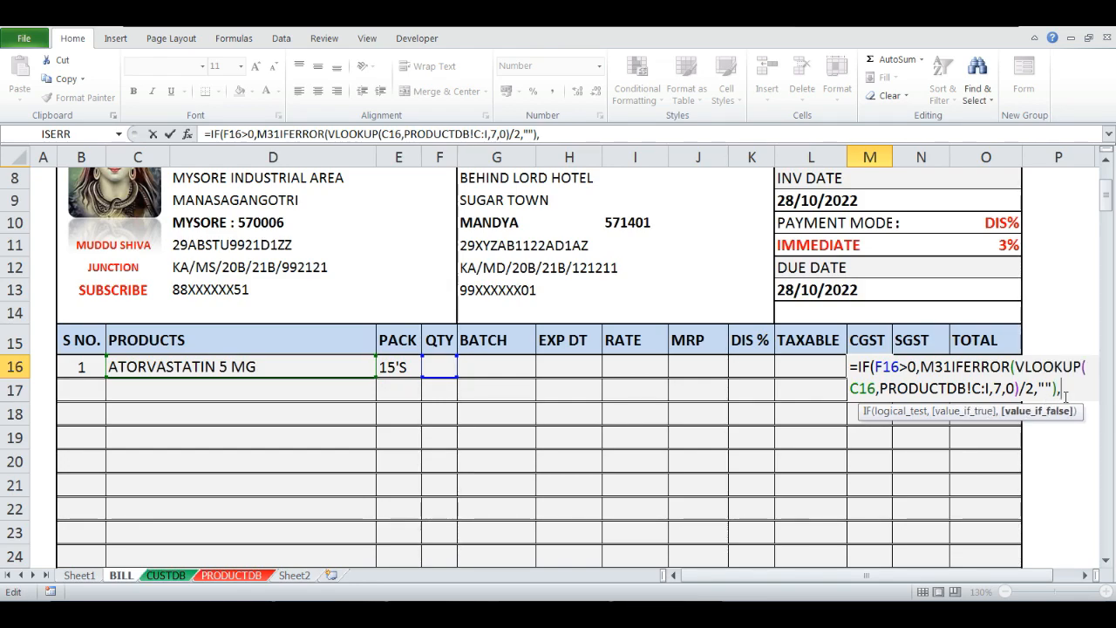
{"action": "type", "text": "\"\""}
{"action": "key", "text": "Return"}
- Make the SGST formula in N16 depend on quantity: =IF(F16>0,IFERROR(VLOOKUP(C16,PRODUCTDB!C:I,7,0)/2,""),"")
{"action": "key", "text": "Up"}
{"action": "key", "text": "Right"}
{"action": "key", "text": "F2"}
{"action": "key", "text": "Left"}
{"action": "key", "text": "Left"}
{"action": "key", "text": "Left"}
{"action": "key", "text": "Left"}
{"action": "key", "text": "Left"}
{"action": "key", "text": "Left"}
{"action": "key", "text": "Left"}
{"action": "key", "text": "Left"}
{"action": "key", "text": "Left"}
{"action": "key", "text": "Left"}
{"action": "key", "text": "Left"}
{"action": "key", "text": "Left"}
{"action": "key", "text": "Left"}
{"action": "key", "text": "Left"}
{"action": "key", "text": "Left"}
{"action": "key", "text": "Left"}
{"action": "key", "text": "Left"}
{"action": "key", "text": "Left"}
{"action": "key", "text": "Left"}
{"action": "key", "text": "Left"}
{"action": "type", "text": "IF("}
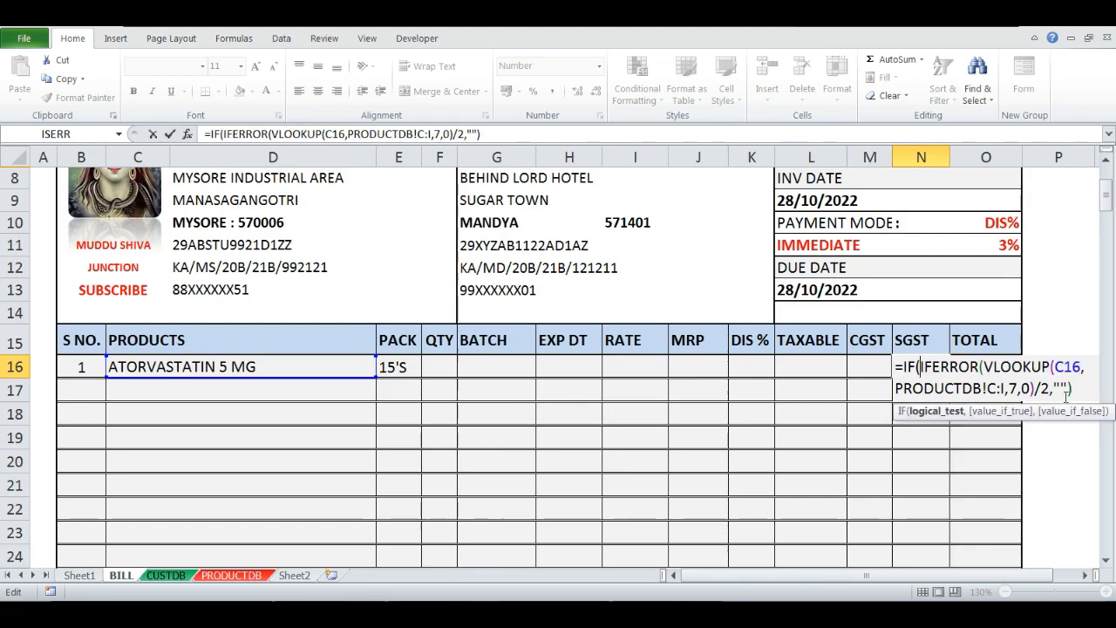
{"action": "type", "text": "F16"}
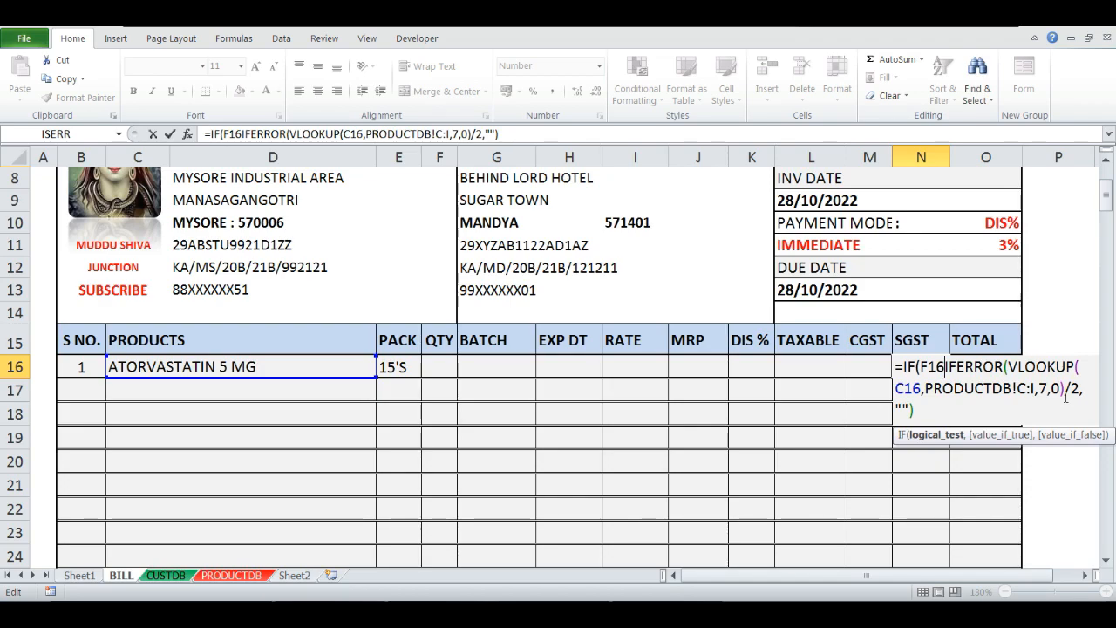
{"action": "type", "text": ">"}
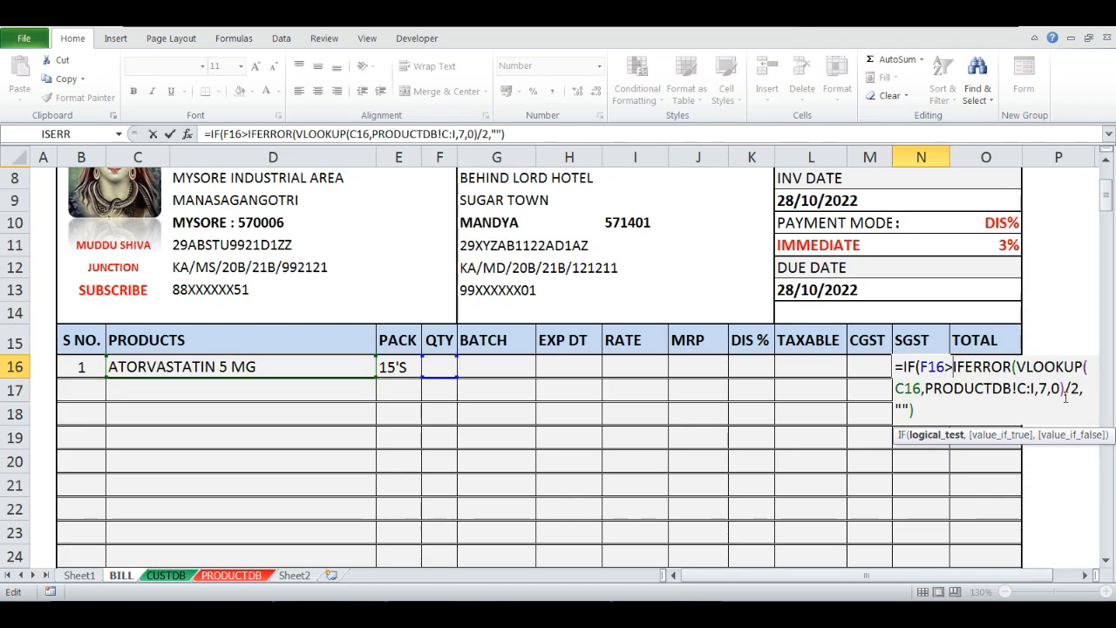
{"action": "type", "text": "0,"}
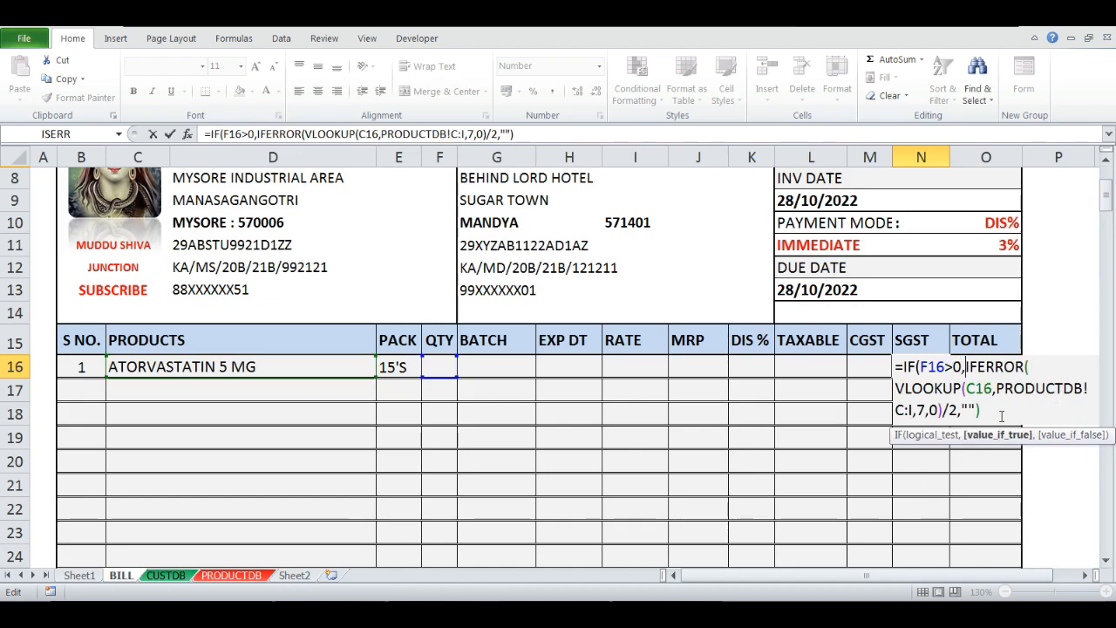
{"action": "type", "text": ","}
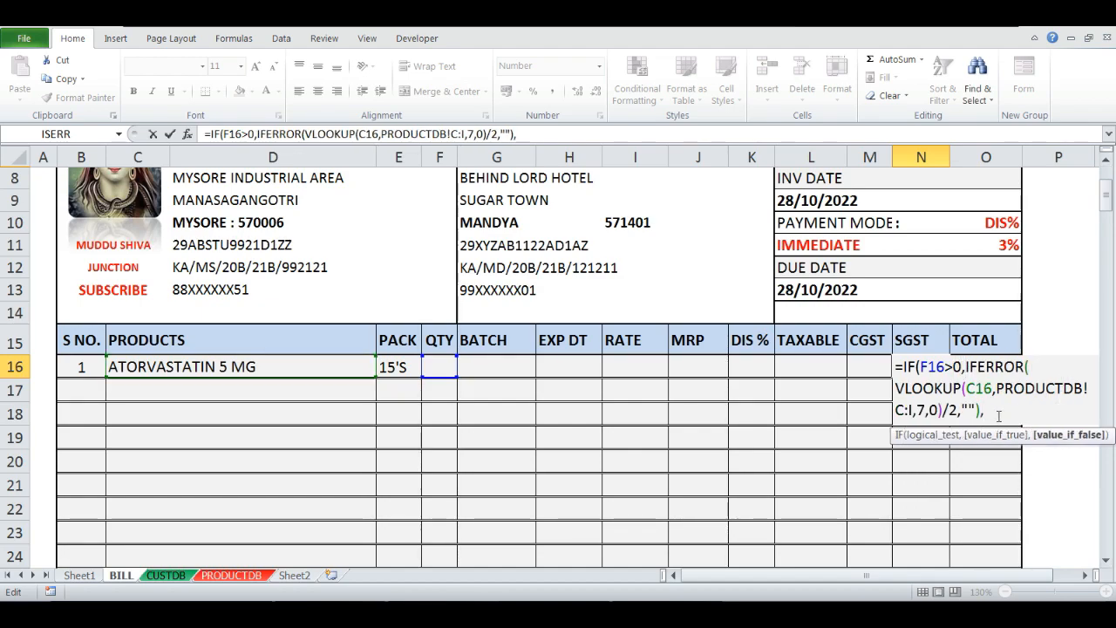
{"action": "type", "text": "\"\""}
{"action": "key", "text": "Return"}
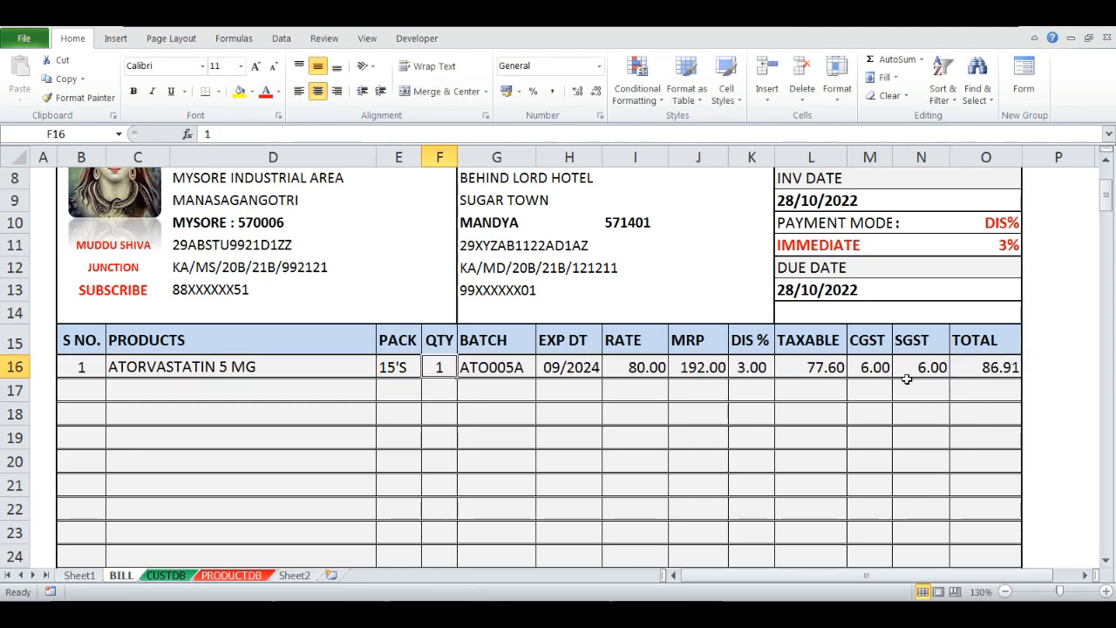
- Enter quantity 1 in F16 and check the formula results across row 16 through the TOTAL column
{"action": "key", "text": "Return"}
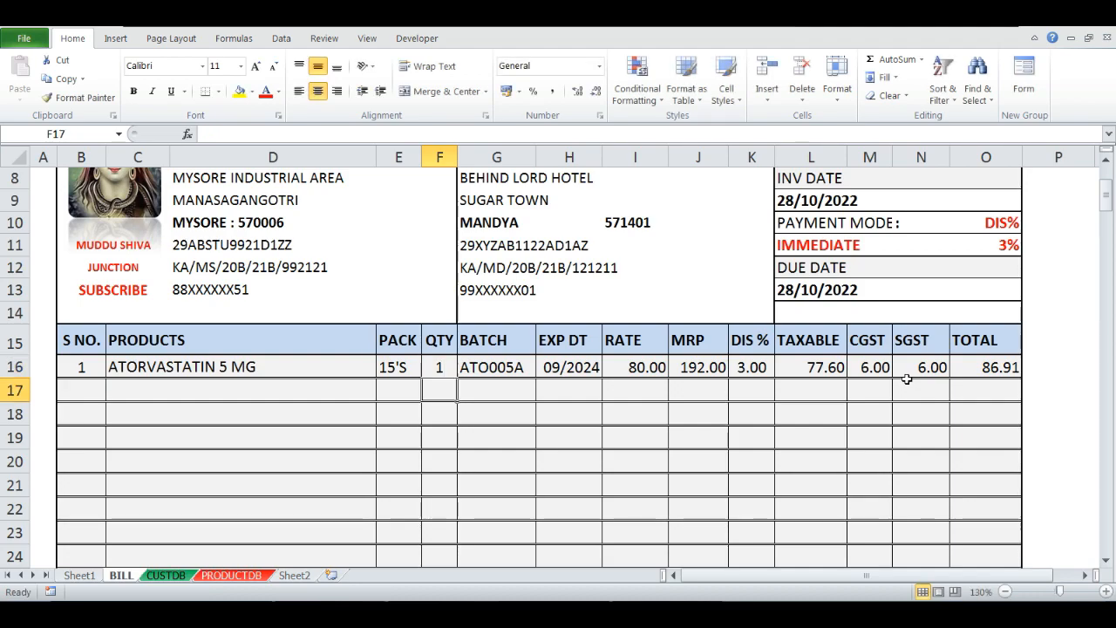
{"action": "key", "text": "Up"}
{"action": "key", "text": "Delete"}
{"action": "type", "text": "1"}
{"action": "key", "text": "ctrl+Right"}
{"action": "key", "text": "Left"}
{"action": "key", "text": "Right"}
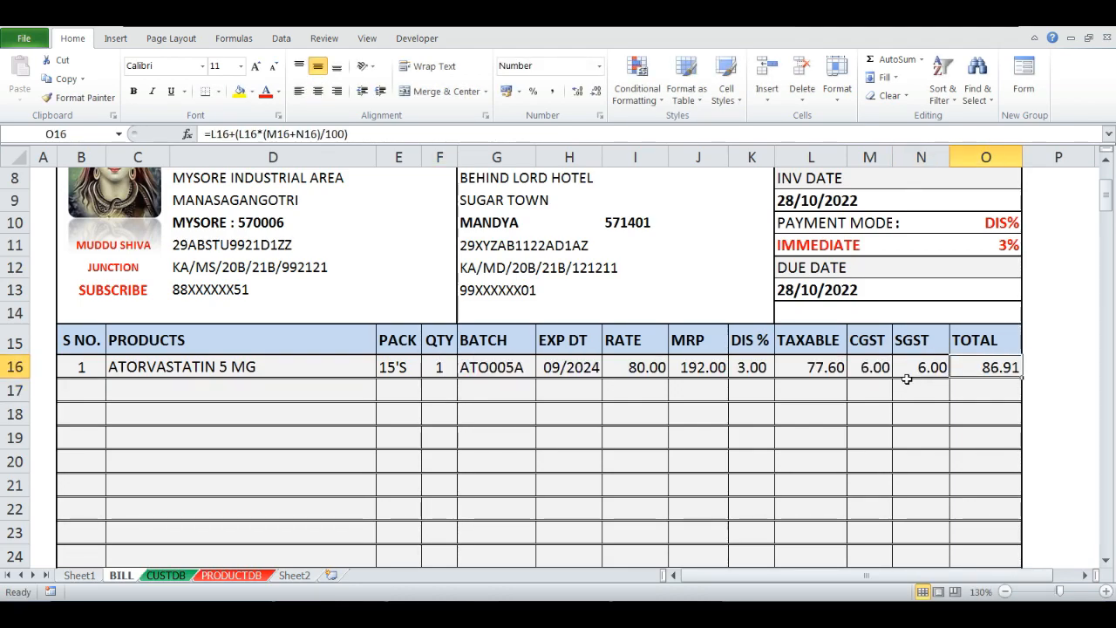
{"action": "key", "text": "Left"}
{"action": "key", "text": "Left"}
{"action": "key", "text": "Left"}
{"action": "key", "text": "Left"}
{"action": "key", "text": "Left"}
{"action": "key", "text": "Left"}
{"action": "key", "text": "Left"}
{"action": "key", "text": "Left"}
{"action": "key", "text": "Left"}
{"action": "key", "text": "Left"}
{"action": "key", "text": "Left"}
{"action": "key", "text": "Right"}
{"action": "key", "text": "Right"}
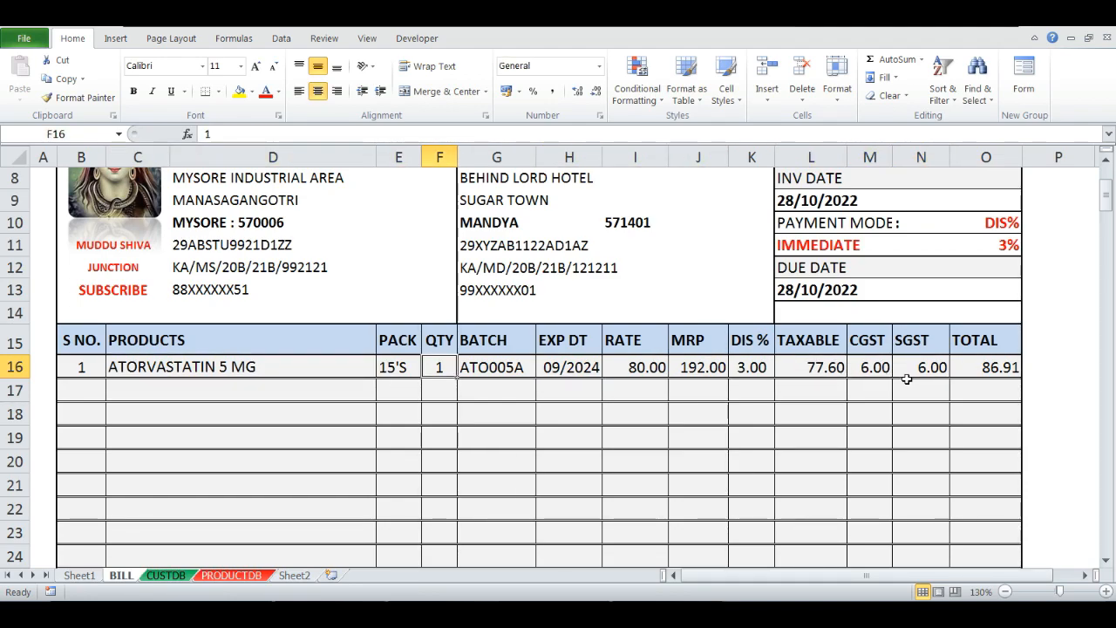
- Clear the quantity in F16 and the product in C16 to test the blank row
{"action": "key", "text": "Delete"}
{"action": "key", "text": "Left"}
{"action": "key", "text": "Left"}
{"action": "key", "text": "Left"}
{"action": "key", "text": "Right"}
{"action": "key", "text": "Delete"}
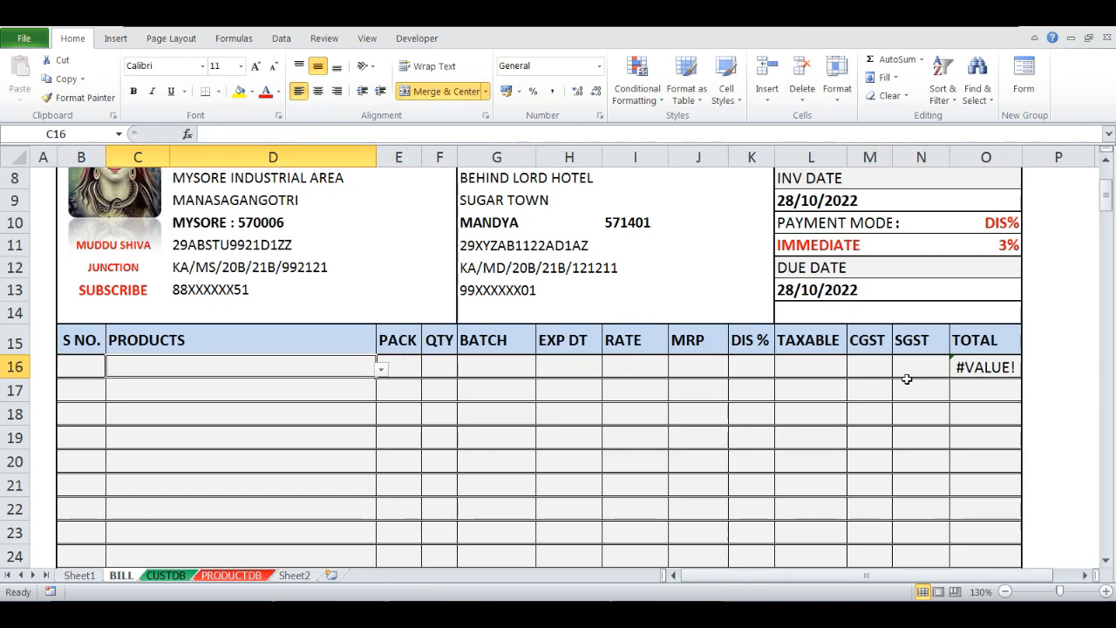
- Undo the clearing of the product and quantity, and clear only the quantity in F16
{"action": "key", "text": "ctrl+z"}
{"action": "key", "text": "Right"}
{"action": "key", "text": "ctrl+z"}
{"action": "key", "text": "Left"}
{"action": "key", "text": "Left"}
{"action": "key", "text": "Right"}
{"action": "key", "text": "Right"}
{"action": "key", "text": "Right"}
{"action": "key", "text": "Right"}
{"action": "key", "text": "Right"}
{"action": "key", "text": "Right"}
{"action": "key", "text": "Right"}
{"action": "key", "text": "Right"}
{"action": "key", "text": "Right"}
{"action": "key", "text": "Left"}
{"action": "key", "text": "Left"}
{"action": "key", "text": "Left"}
{"action": "key", "text": "Left"}
{"action": "key", "text": "Left"}
{"action": "key", "text": "Left"}
{"action": "key", "text": "Left"}
{"action": "key", "text": "Delete"}
- Make the TOTAL formula in O16 blank without a rate: =IF(I16="","",L16+(L16*(M16+N16)/100))
{"action": "key", "text": "Right"}
{"action": "key", "text": "Right"}
{"action": "key", "text": "Right"}
{"action": "key", "text": "Right"}
{"action": "key", "text": "Right"}
{"action": "key", "text": "Right"}
{"action": "key", "text": "Right"}
{"action": "key", "text": "Right"}
{"action": "key", "text": "Right"}
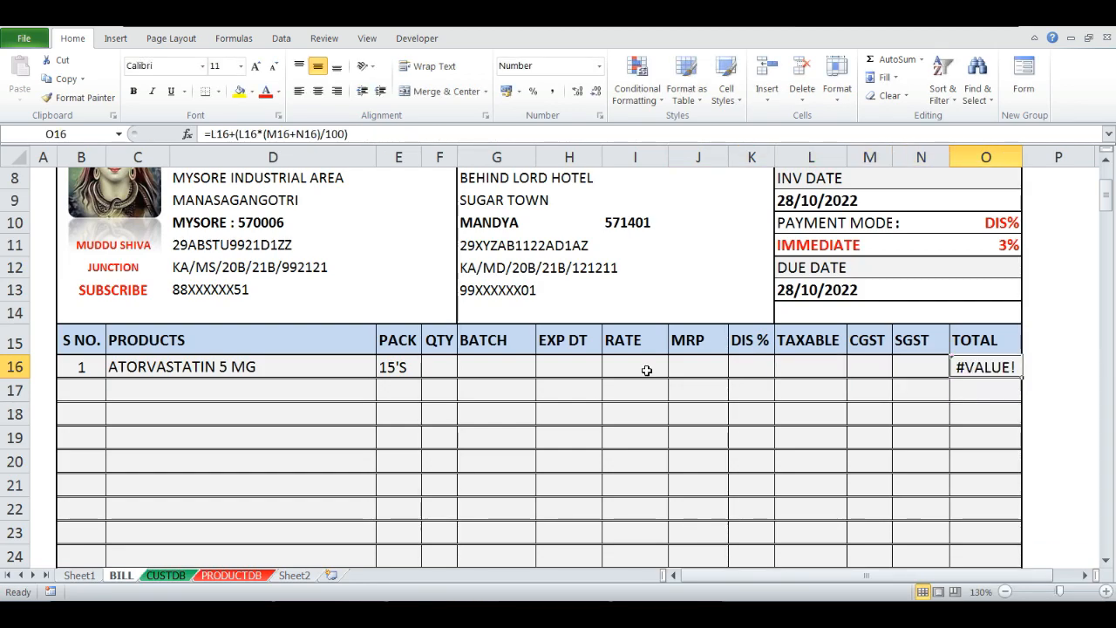
{"action": "key", "text": "F2"}
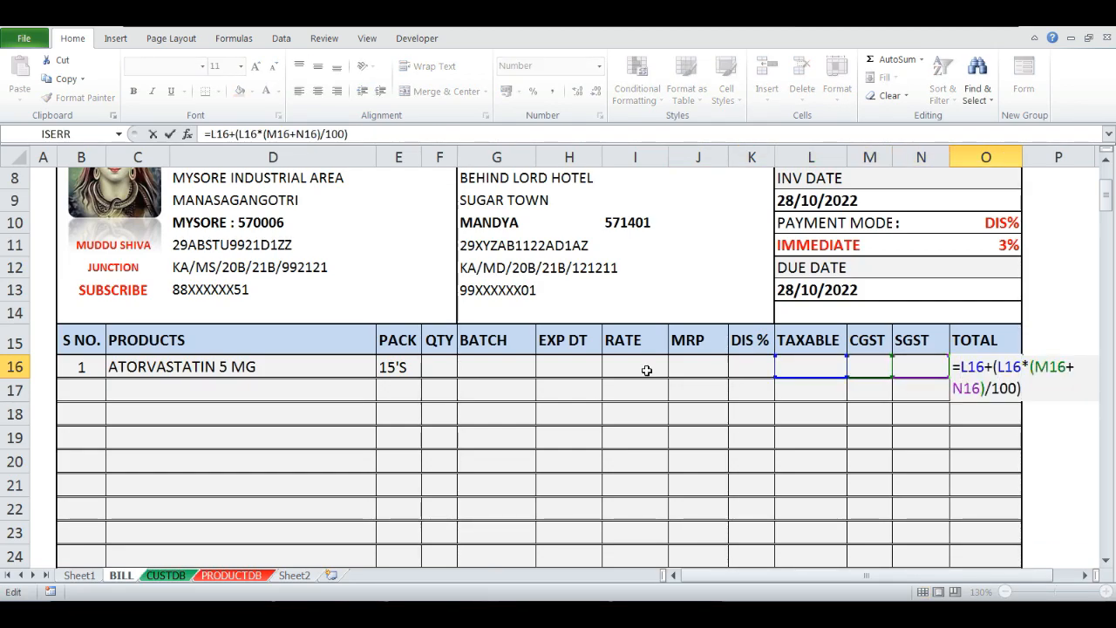
{"action": "key", "text": "Escape"}
{"action": "key", "text": "F2"}
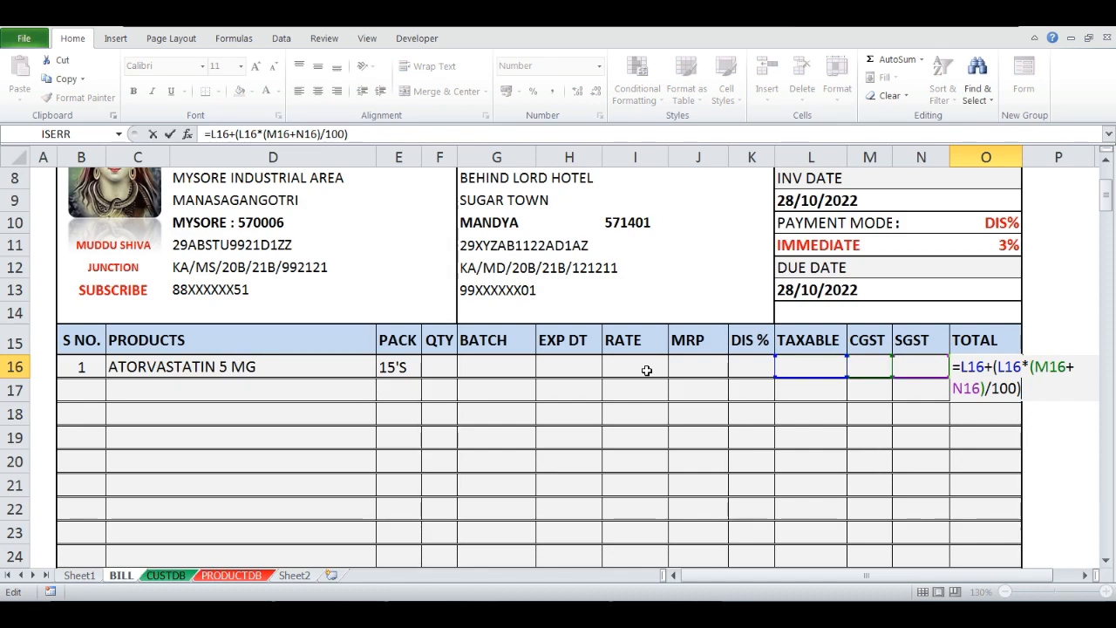
{"action": "type", "text": "IF("}
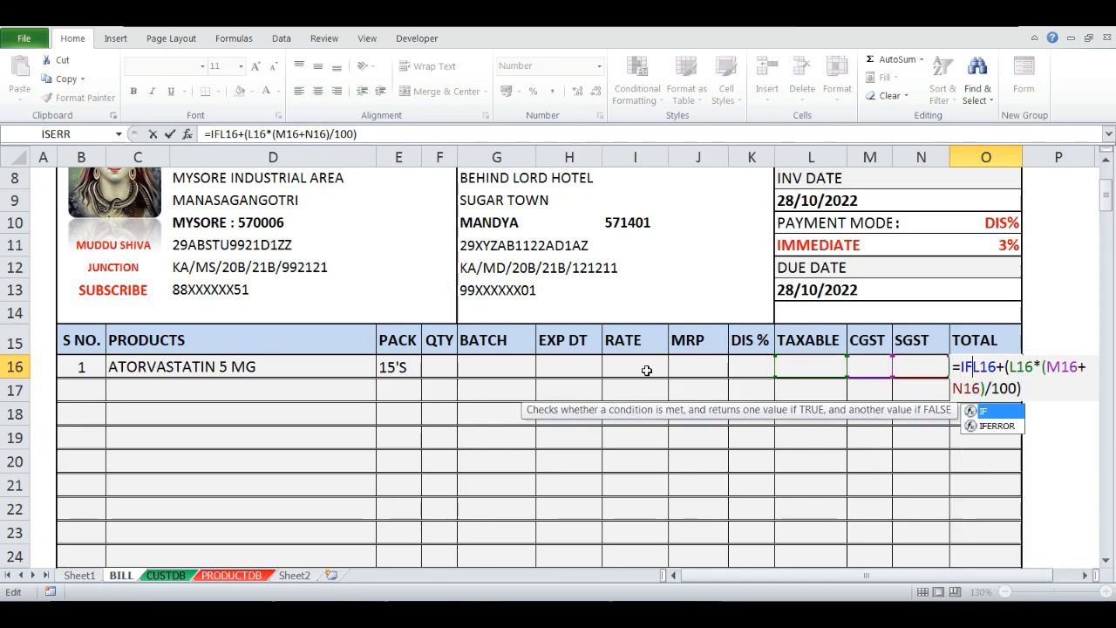
{"action": "left_click", "coordinate": [650, 370]}
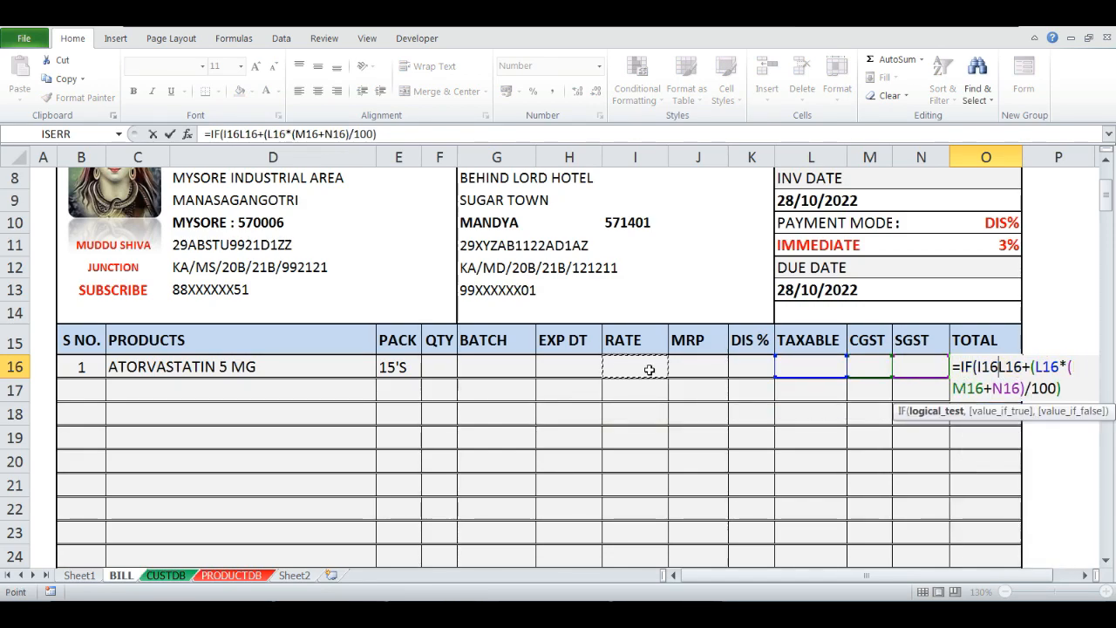
{"action": "type", "text": "=\"\""}
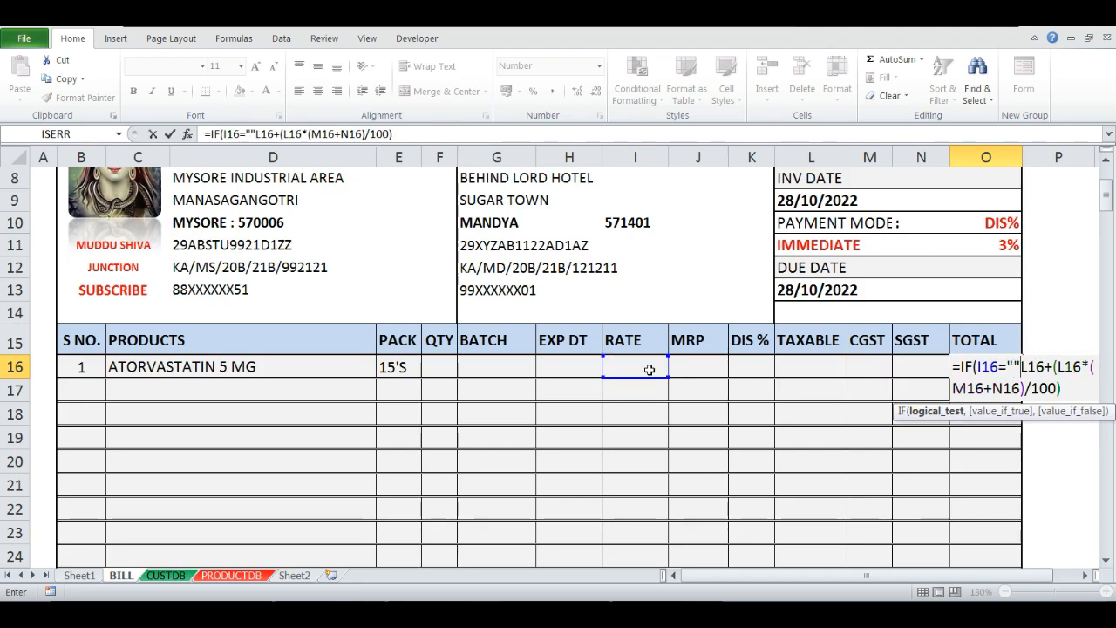
{"action": "type", "text": ","}
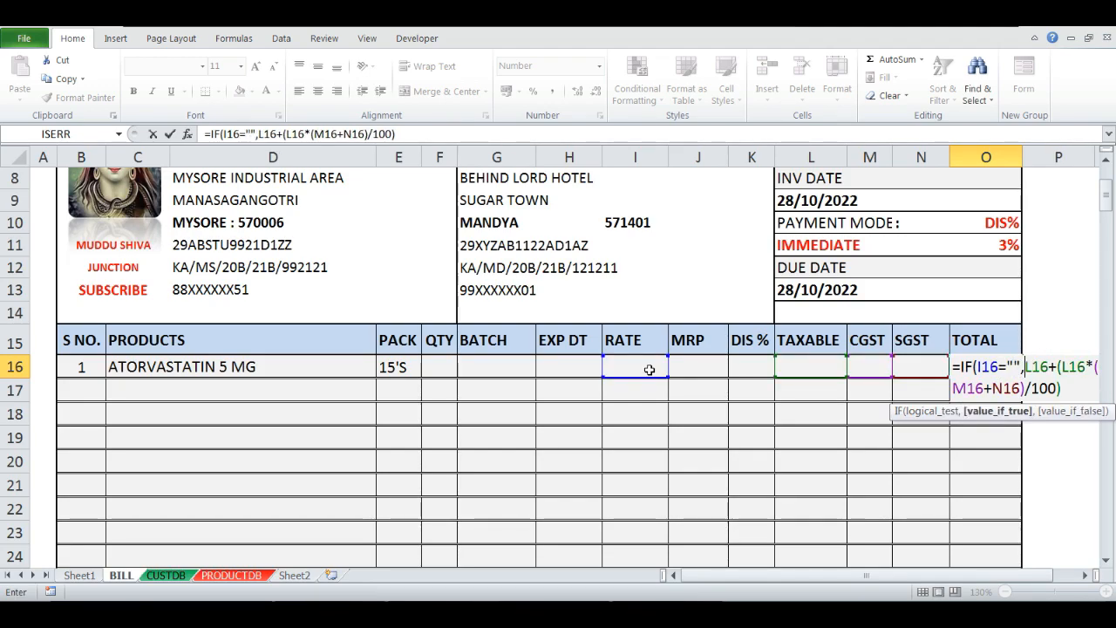
{"action": "type", "text": "\"\","}
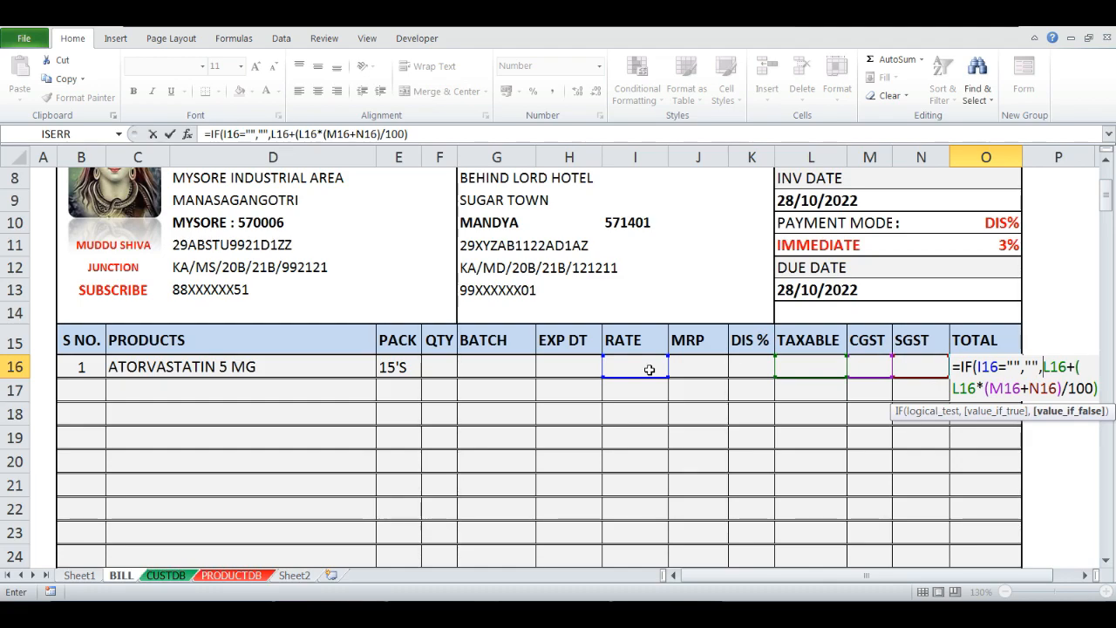
{"action": "key", "text": "Return"}
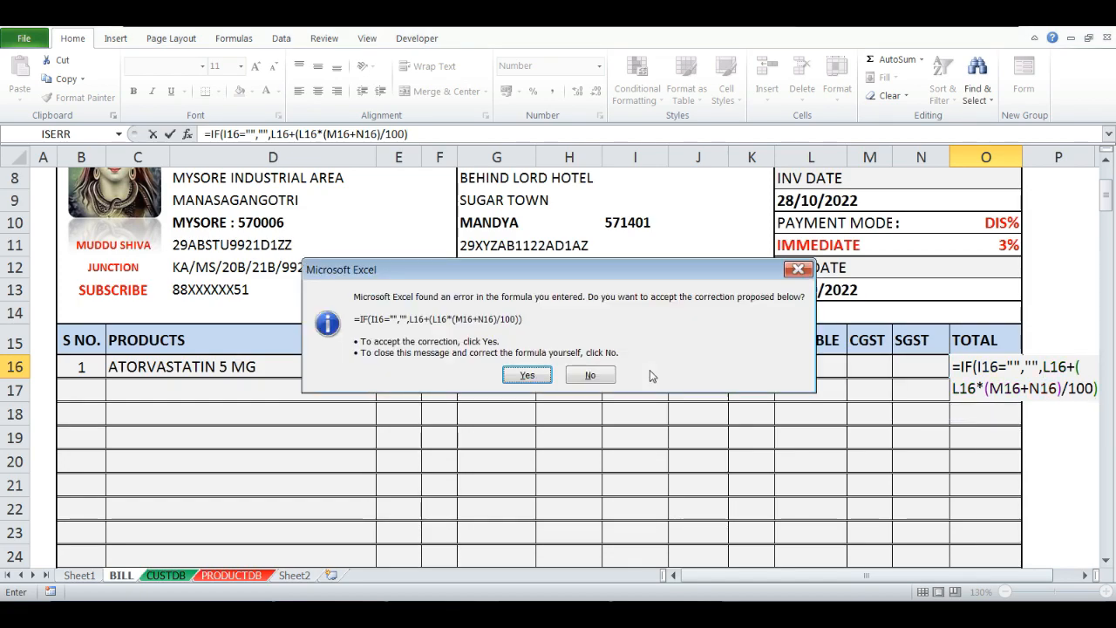
{"action": "key", "text": "Return"}
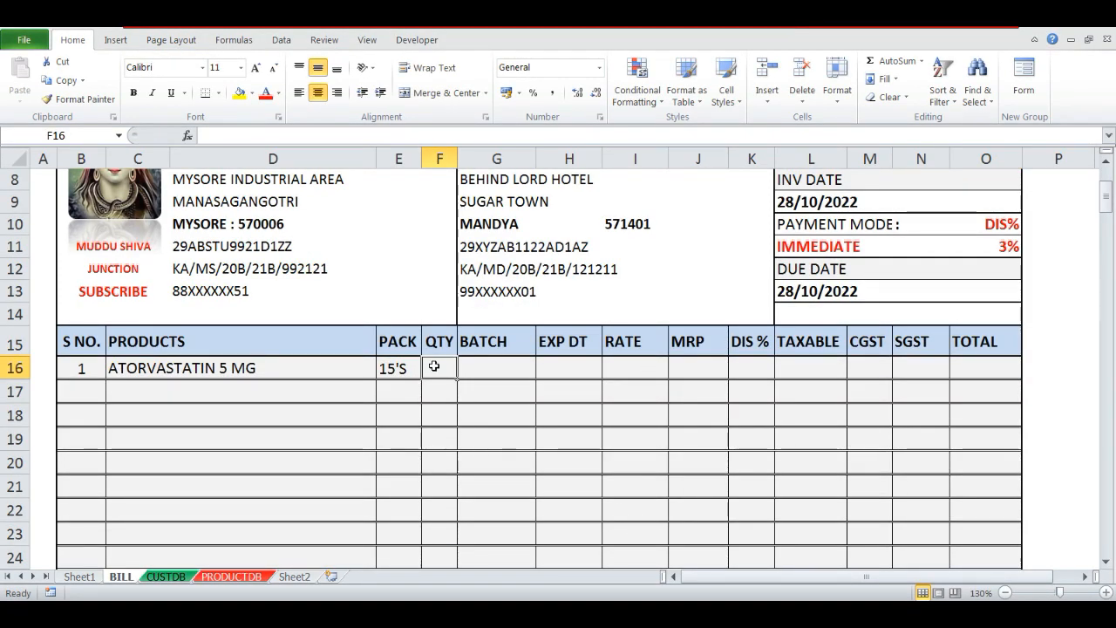
- Examine the BATCH through CGST columns in row 16 with the quantity left empty
{"action": "key", "text": "Up"}
{"action": "key", "text": "Right"}
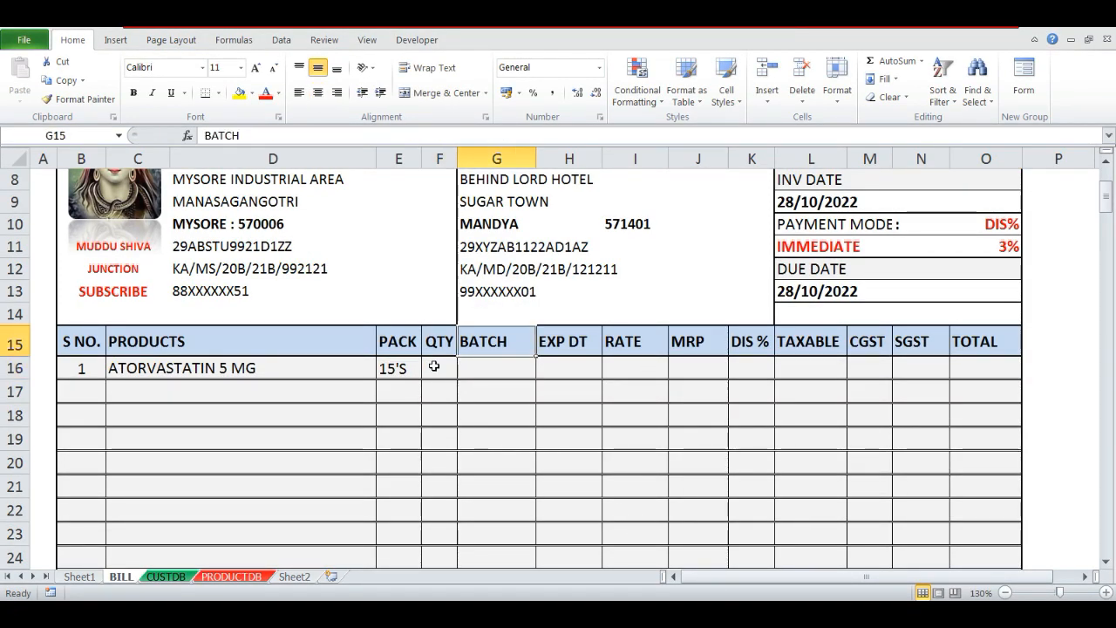
{"action": "key", "text": "shift+Down"}
{"action": "key", "text": "shift+Right"}
{"action": "key", "text": "shift+Right"}
{"action": "key", "text": "shift+Right"}
{"action": "key", "text": "shift+Right"}
{"action": "key", "text": "shift+Right"}
{"action": "key", "text": "shift+Right"}
{"action": "key", "text": "shift+Right"}
{"action": "key", "text": "shift+Right"}
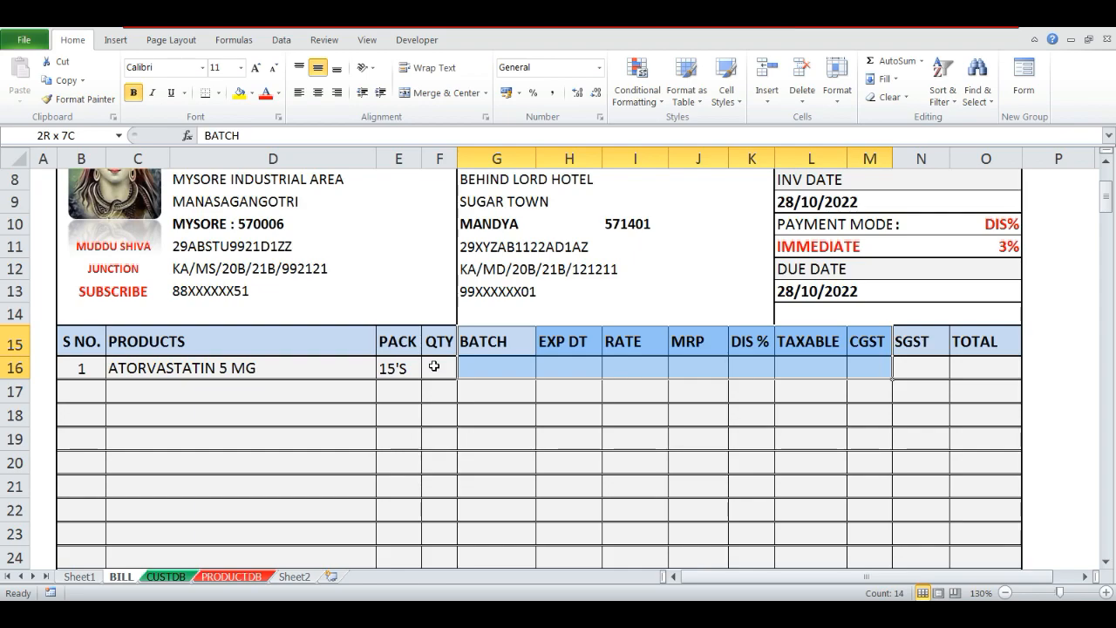
{"action": "key", "text": "Down"}
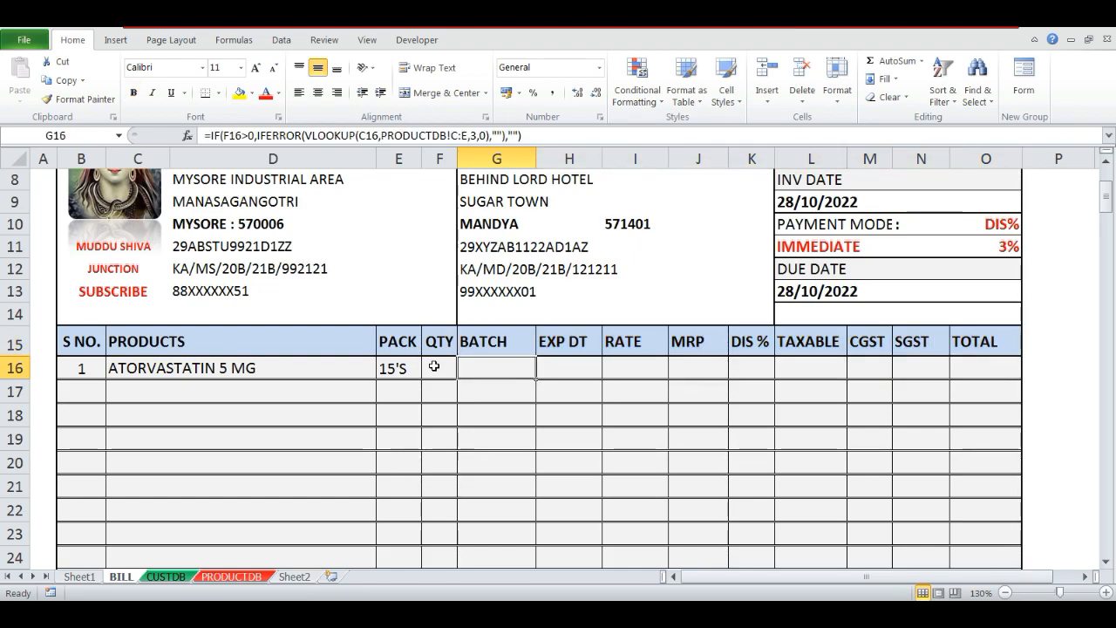
- Enter quantity 1 in F16 to test the row formulas, and clear it again
{"action": "key", "text": "Left"}
{"action": "type", "text": "1"}
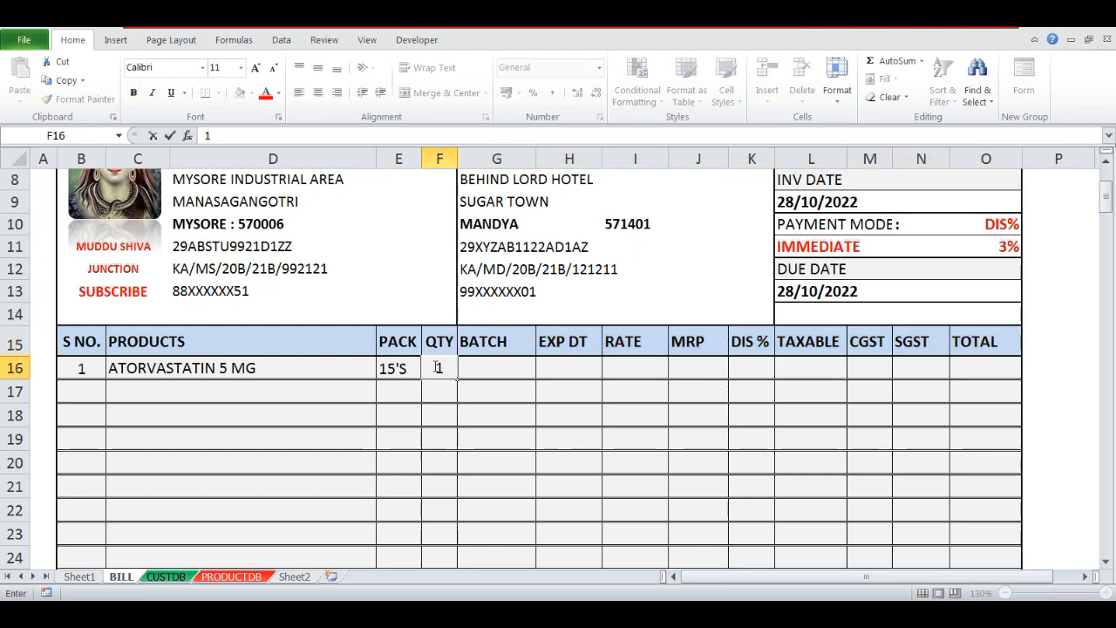
{"action": "key", "text": "Return"}
{"action": "key", "text": "Up"}
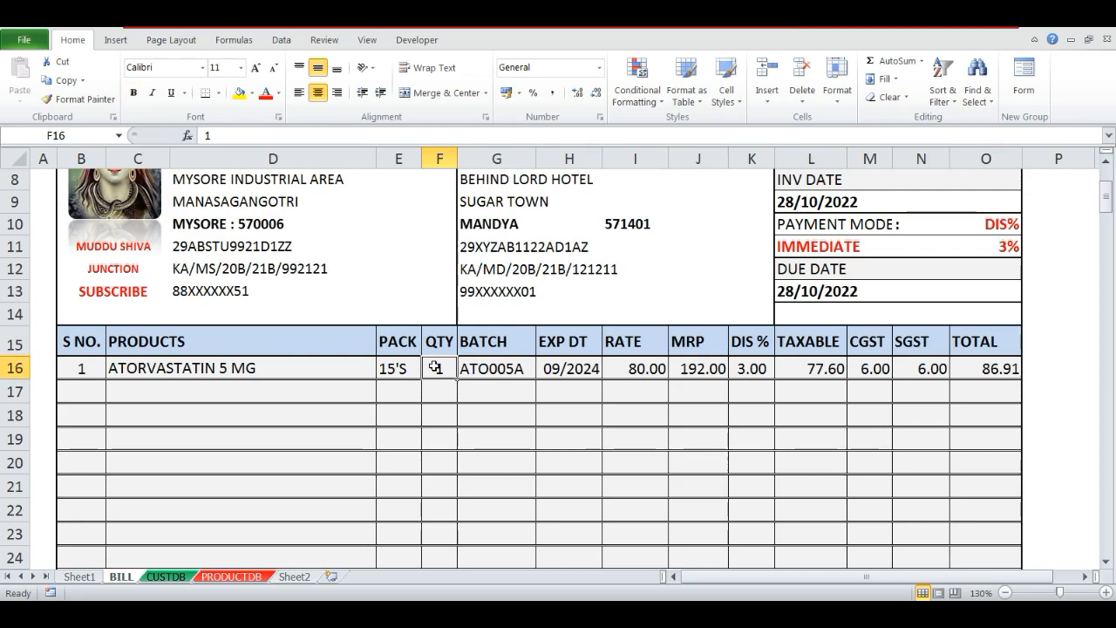
{"action": "key", "text": "Delete"}
{"action": "key", "text": "Right"}
{"action": "key", "text": "Up"}
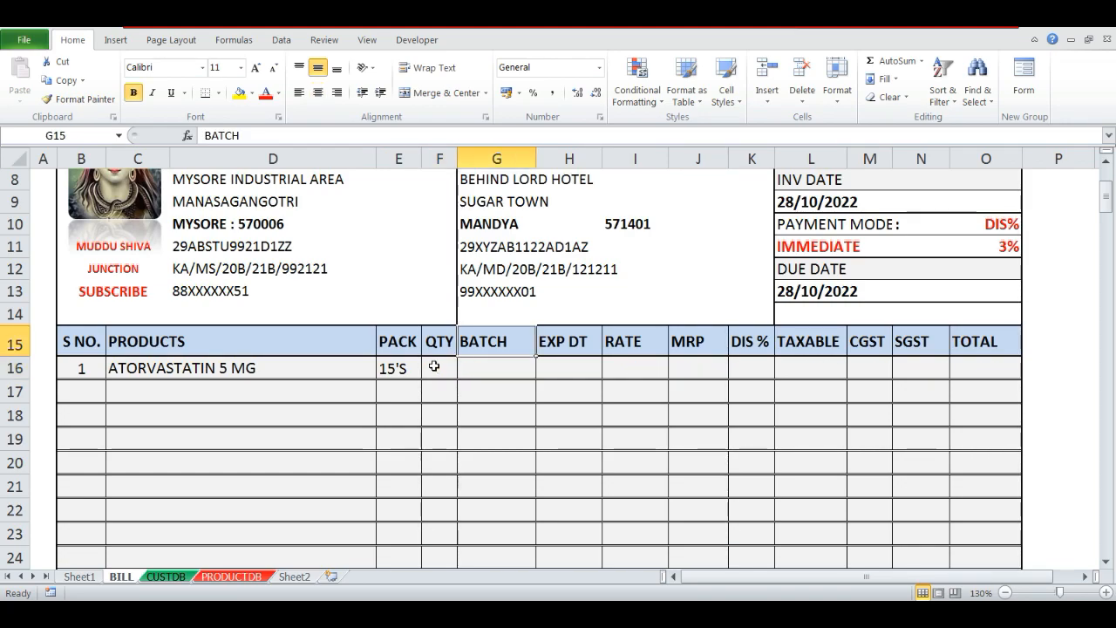
- Clear the product in C16
{"action": "key", "text": "Down"}
{"action": "key", "text": "Left"}
{"action": "key", "text": "Left"}
{"action": "key", "text": "Right"}
{"action": "key", "text": "Left"}
{"action": "key", "text": "Left"}
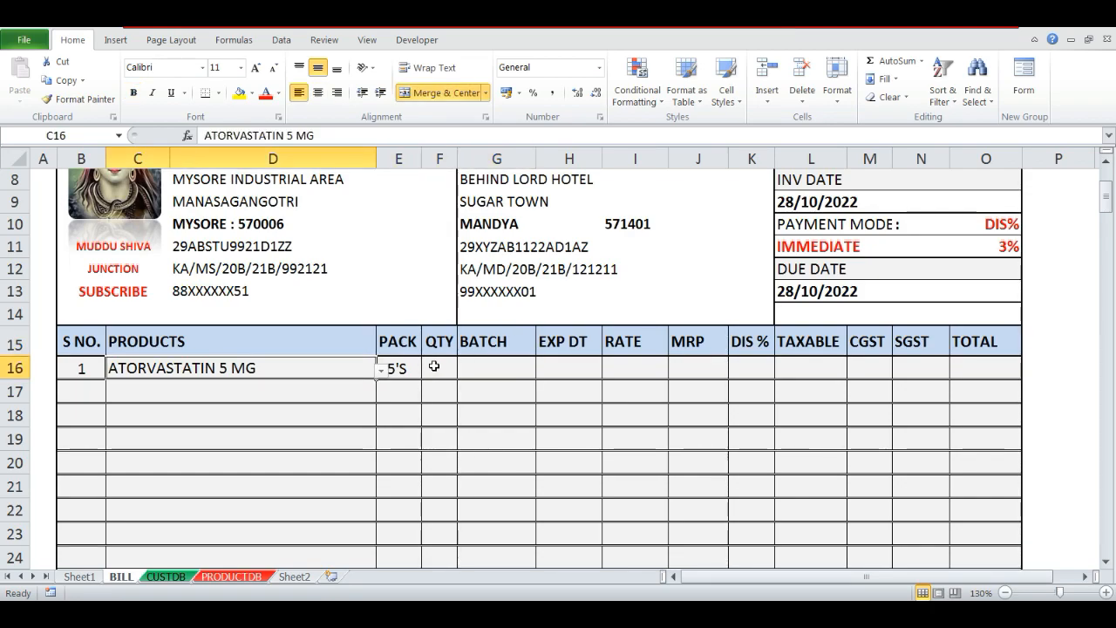
{"action": "key", "text": "Delete"}
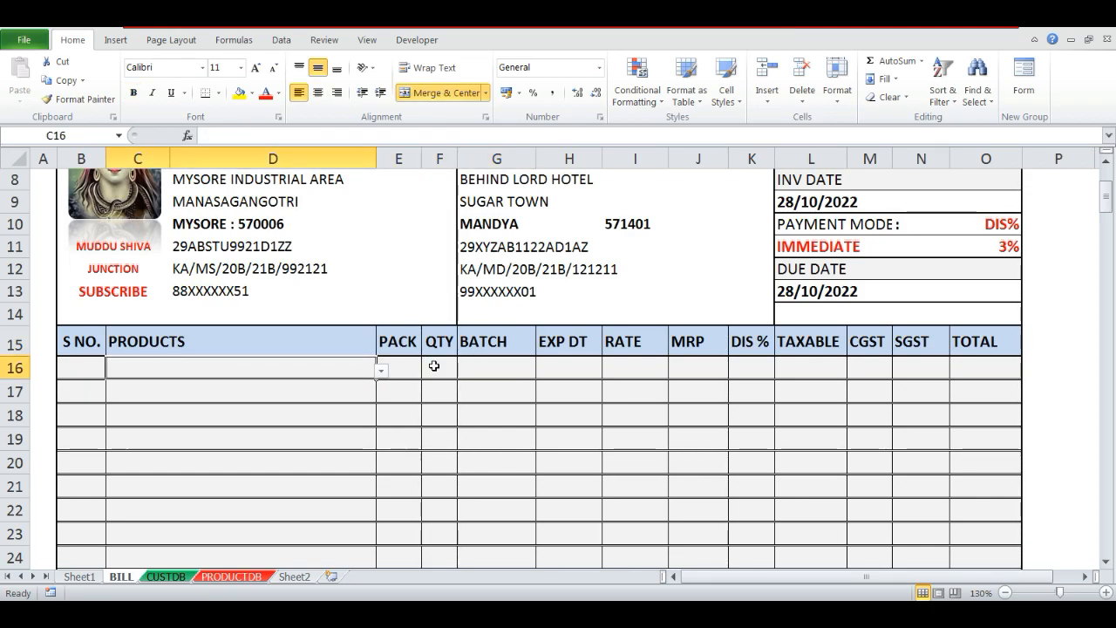
- Test quantity 1 in F16 with no product chosen, and clear the quantity again
{"action": "key", "text": "Right"}
{"action": "key", "text": "Left"}
{"action": "key", "text": "Left"}
{"action": "key", "text": "alt+Down"}
{"action": "key", "text": "Down"}
{"action": "key", "text": "Escape"}
{"action": "key", "text": "Right"}
{"action": "key", "text": "Right"}
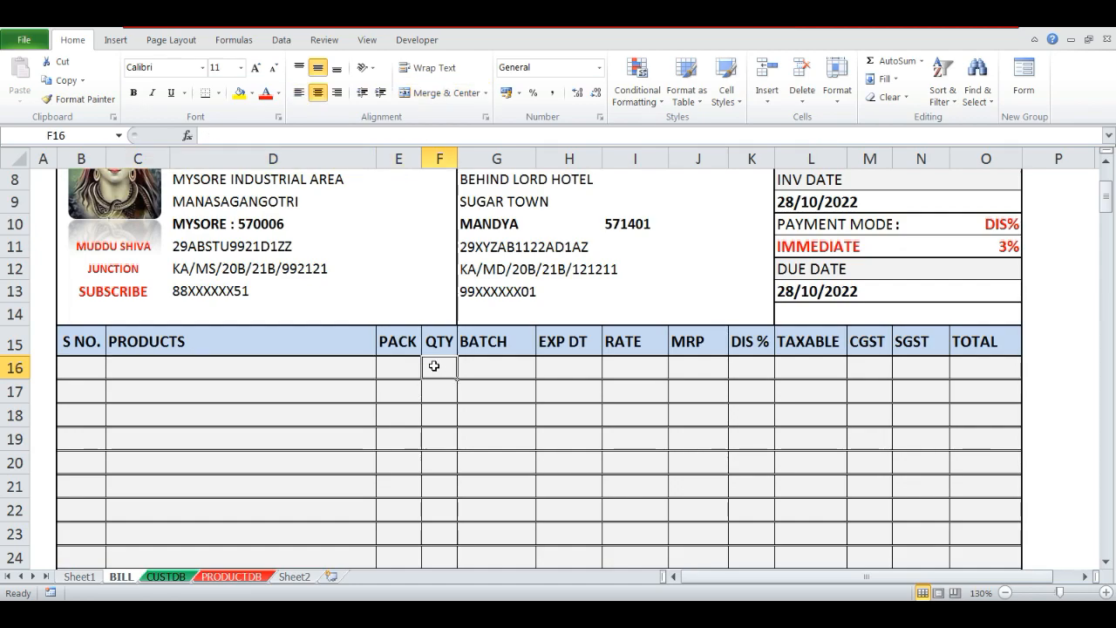
{"action": "type", "text": "1"}
{"action": "key", "text": "Return"}
{"action": "key", "text": "Up"}
{"action": "key", "text": "Delete"}
- Start a data validation rule for the quantity cell F16 with Custom criteria
{"action": "left_click", "coordinate": [326, 40]}
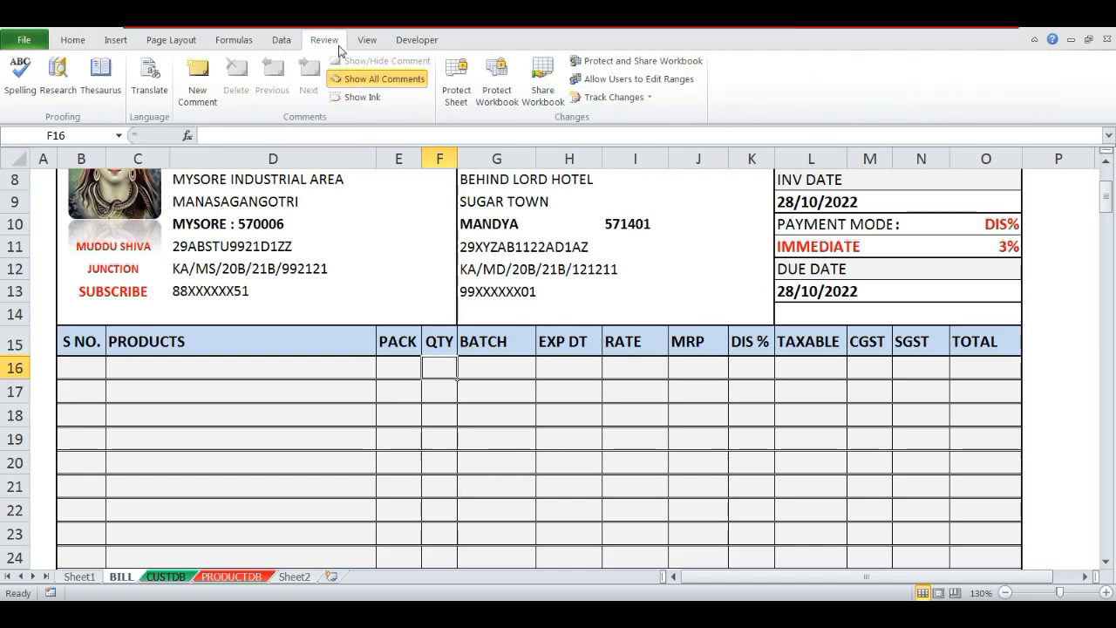
{"action": "left_click", "coordinate": [281, 40]}
{"action": "left_click", "coordinate": [603, 96]}
{"action": "left_click", "coordinate": [650, 117]}
{"action": "left_click", "coordinate": [654, 369]}
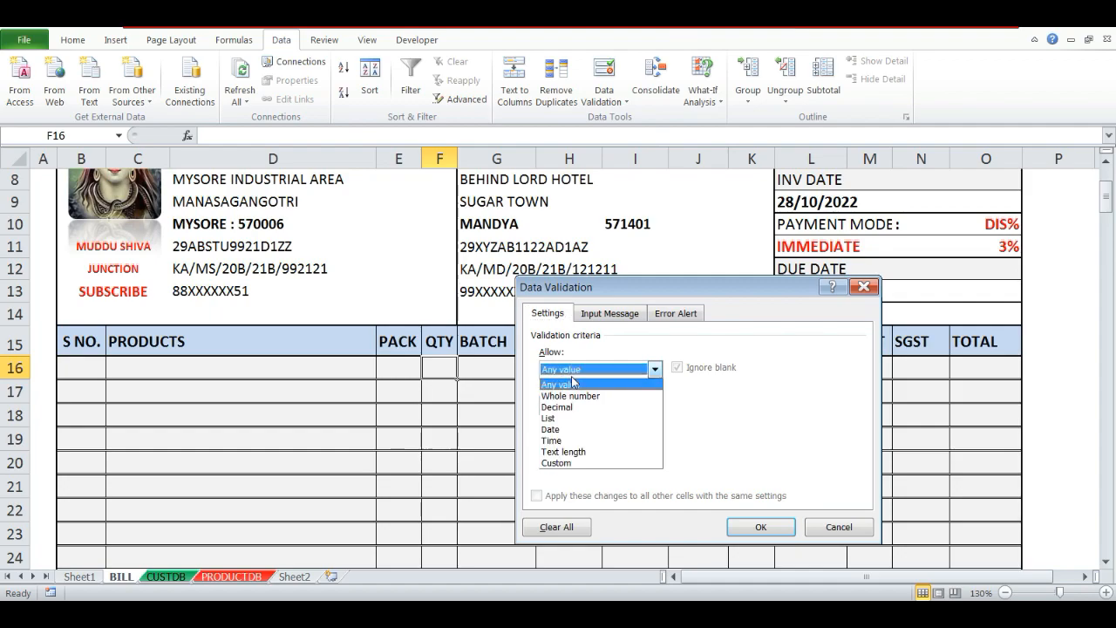
{"action": "left_click", "coordinate": [545, 463]}
{"action": "left_click", "coordinate": [568, 440]}
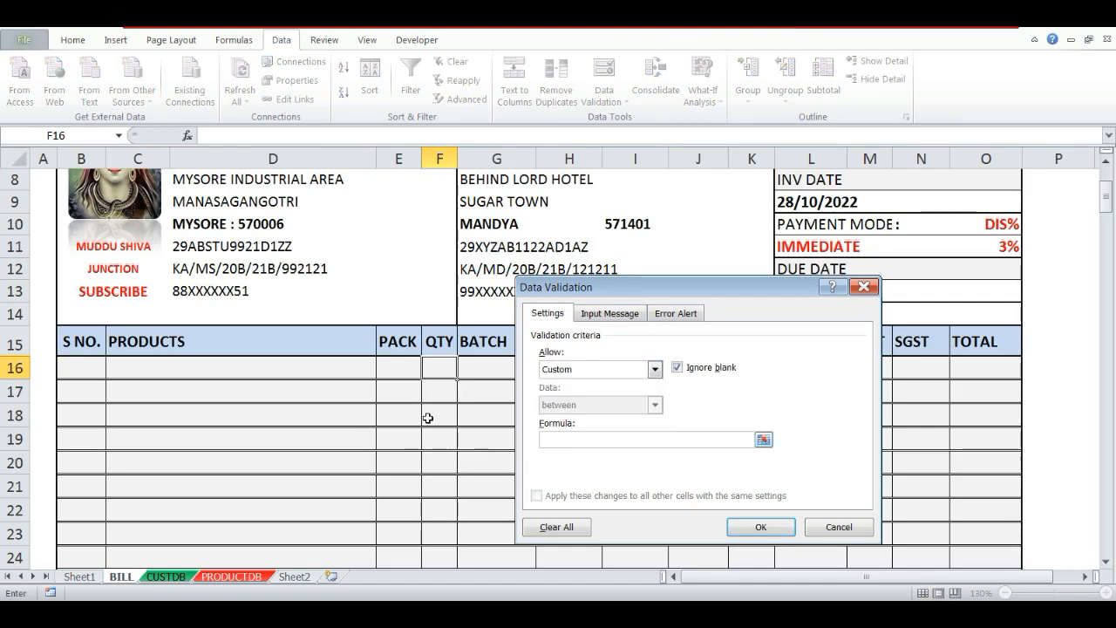
- Enter a validation formula testing B16=PRODUCTDB!A2:A16 inside IF, with PRODUCTDB!A2:A16 as the true result
{"action": "type", "text": "="}
{"action": "left_click", "coordinate": [86, 370]}
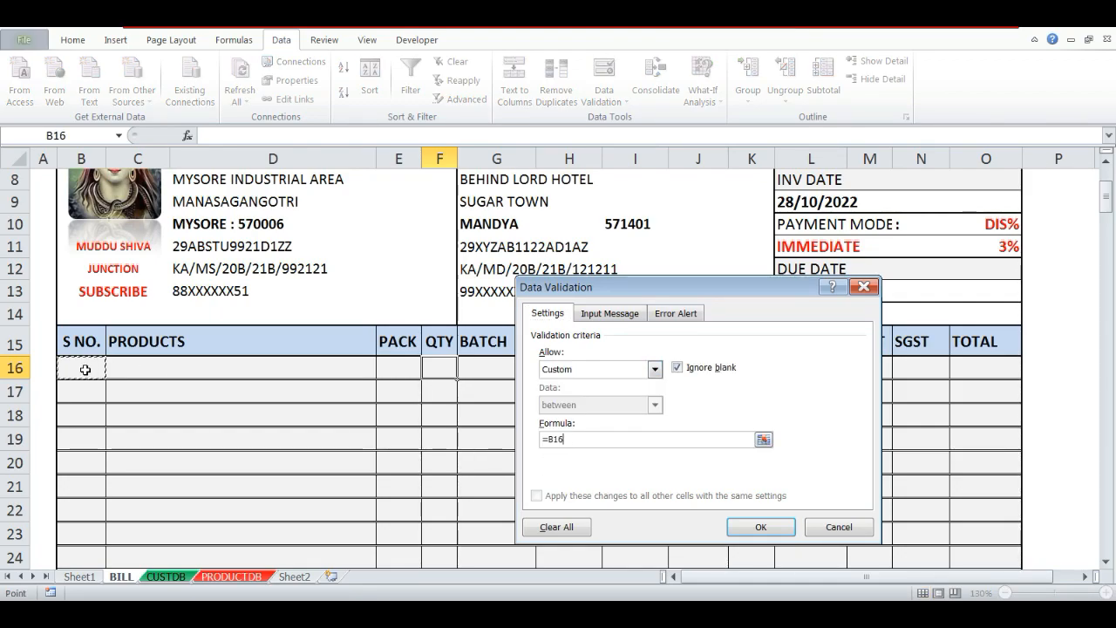
{"action": "key", "text": "BackSpace"}
{"action": "key", "text": "BackSpace"}
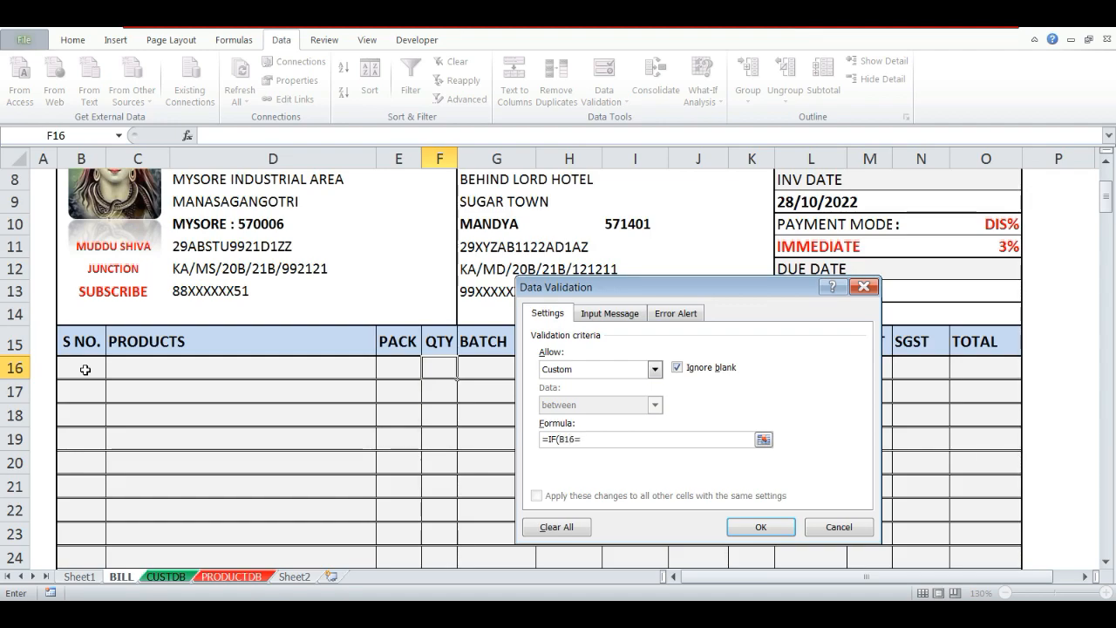
{"action": "left_click", "coordinate": [231, 576]}
{"action": "left_click_drag", "start_coordinate": [42, 183], "coordinate": [39, 421]}
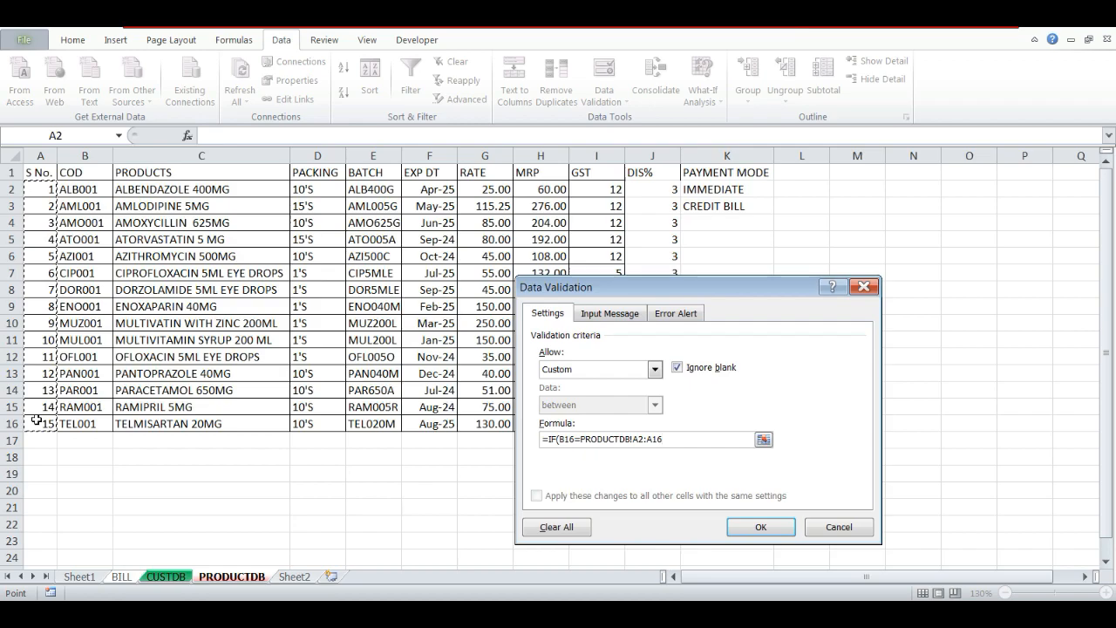
{"action": "type", "text": ","}
{"action": "left_click_drag", "start_coordinate": [43, 186], "coordinate": [44, 424]}
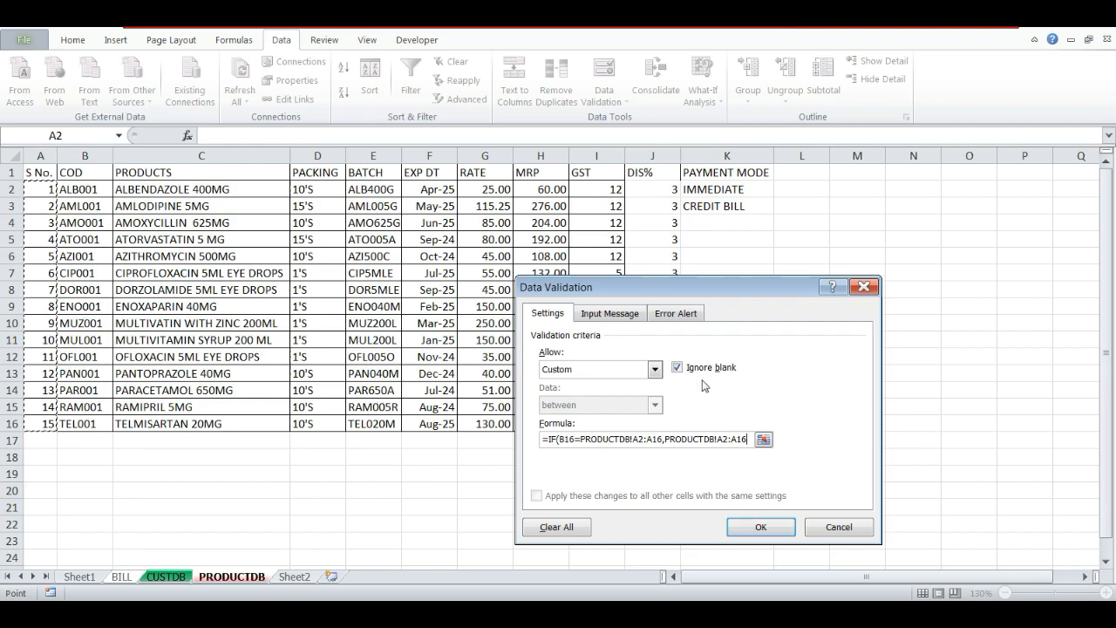
- Set the validation error message to "Please Enter the Product" and apply the rule to F16
{"action": "left_click", "coordinate": [676, 314]}
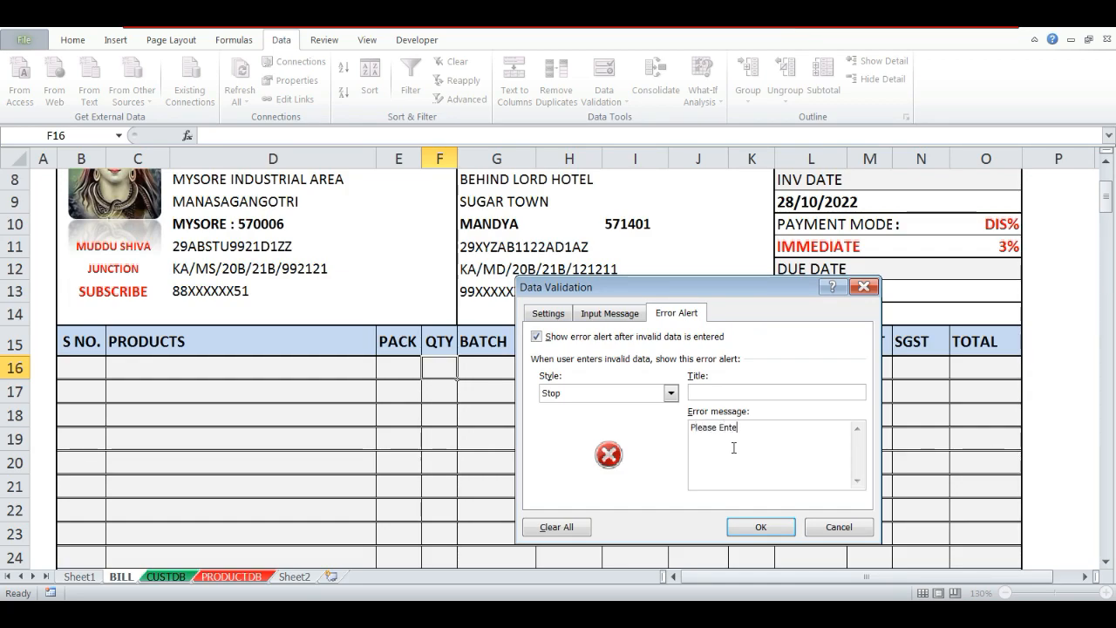
{"action": "type", "text": "the p"}
{"action": "left_click", "coordinate": [765, 526]}
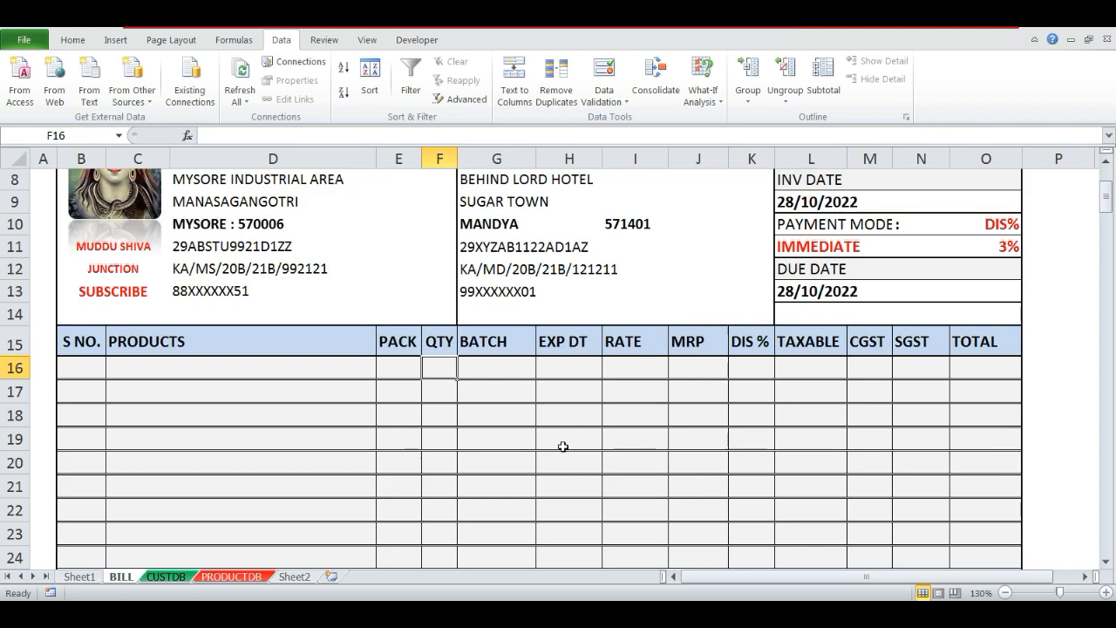
- Test the validation by entering quantity 1 in F16 without a product, and cancel the entry
{"action": "type", "text": "1"}
{"action": "key", "text": "Return"}
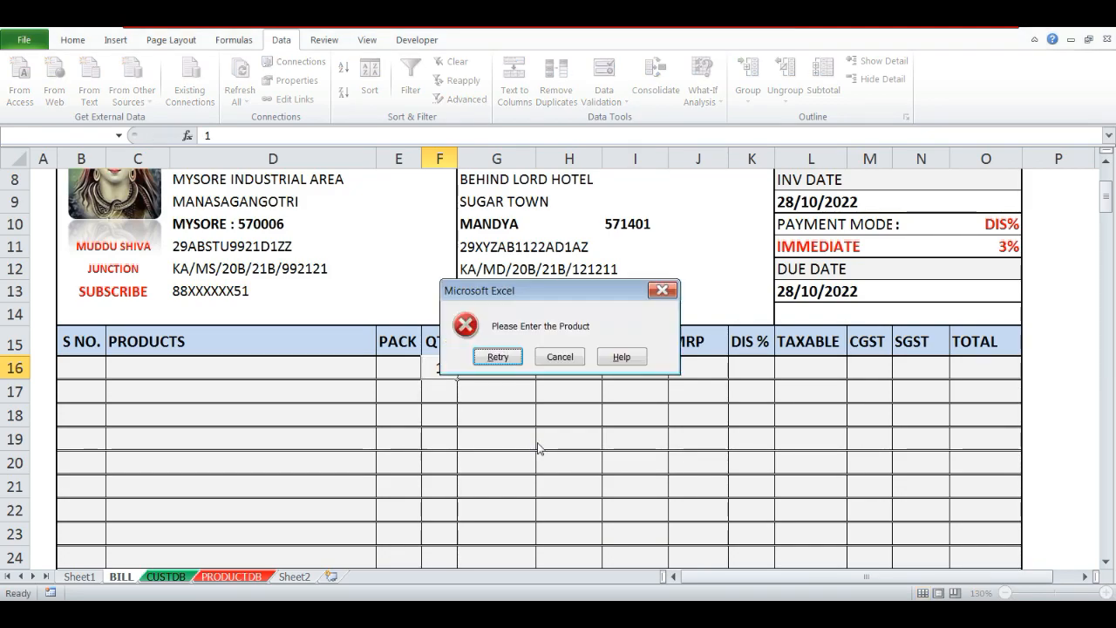
{"action": "key", "text": "Return"}
{"action": "key", "text": "Escape"}
- Choose DORZOLAMIDE 5ML EYE DROPS as the product in C16
{"action": "key", "text": "Left"}
{"action": "key", "text": "Left"}
{"action": "key", "text": "alt+Down"}
{"action": "key", "text": "Down"}
{"action": "key", "text": "Down"}
{"action": "key", "text": "Down"}
{"action": "key", "text": "Down"}
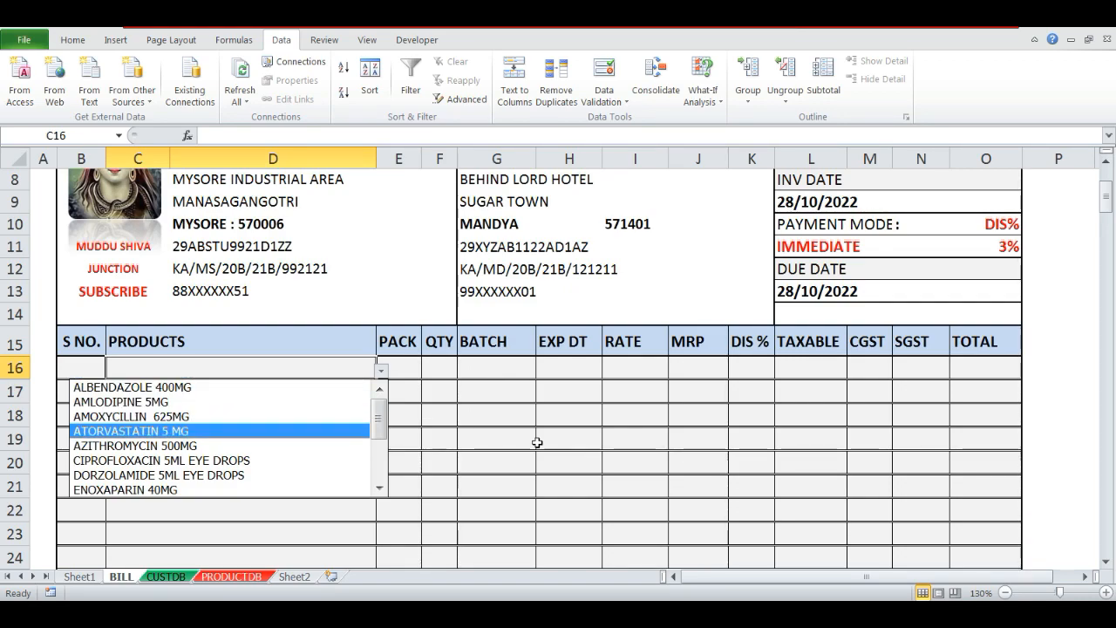
{"action": "key", "text": "Down"}
{"action": "key", "text": "Down"}
{"action": "key", "text": "Down"}
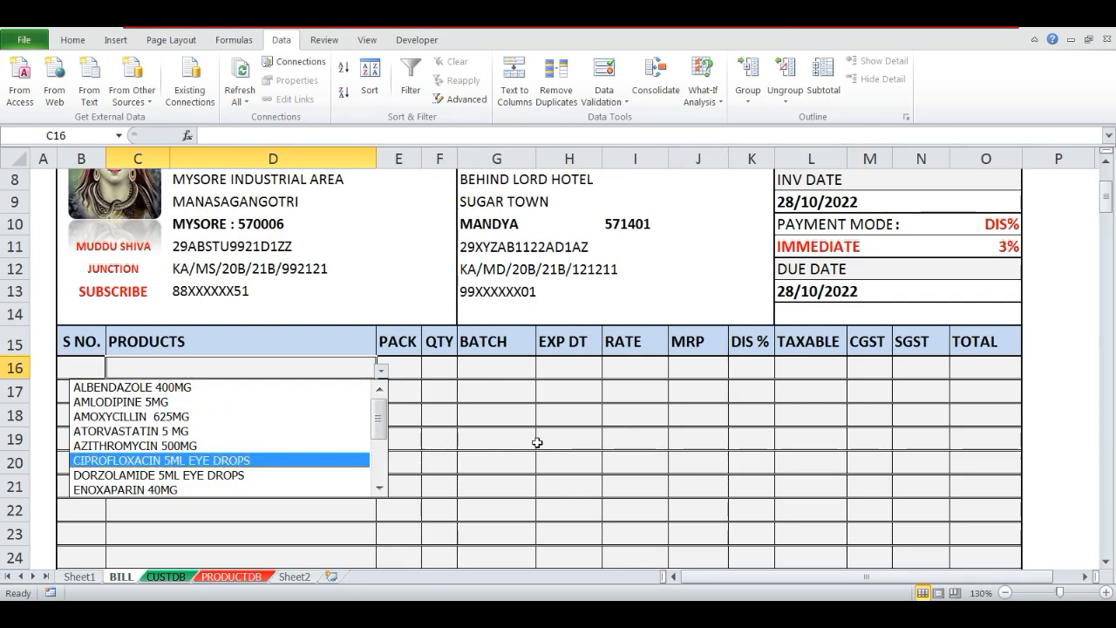
{"action": "key", "text": "Return"}
{"action": "key", "text": "Right"}
{"action": "key", "text": "Right"}
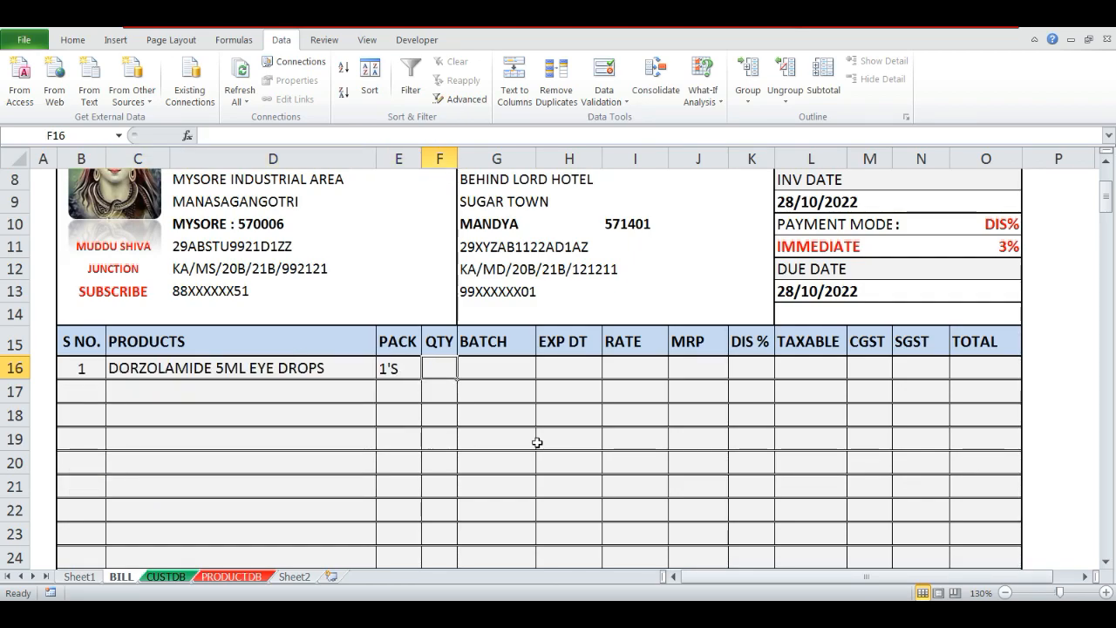
- Enter quantity 1 in F16 for the chosen product, and clear the product in C16
{"action": "type", "text": "1"}
{"action": "key", "text": "Return"}
{"action": "key", "text": "Up"}
{"action": "key", "text": "Left"}
{"action": "key", "text": "Left"}
{"action": "key", "text": "Delete"}
- Try quantity 1 in F16 again with the product cleared, and cancel the entry
{"action": "key", "text": "Right"}
{"action": "key", "text": "Right"}
{"action": "type", "text": "1"}
{"action": "key", "text": "Return"}
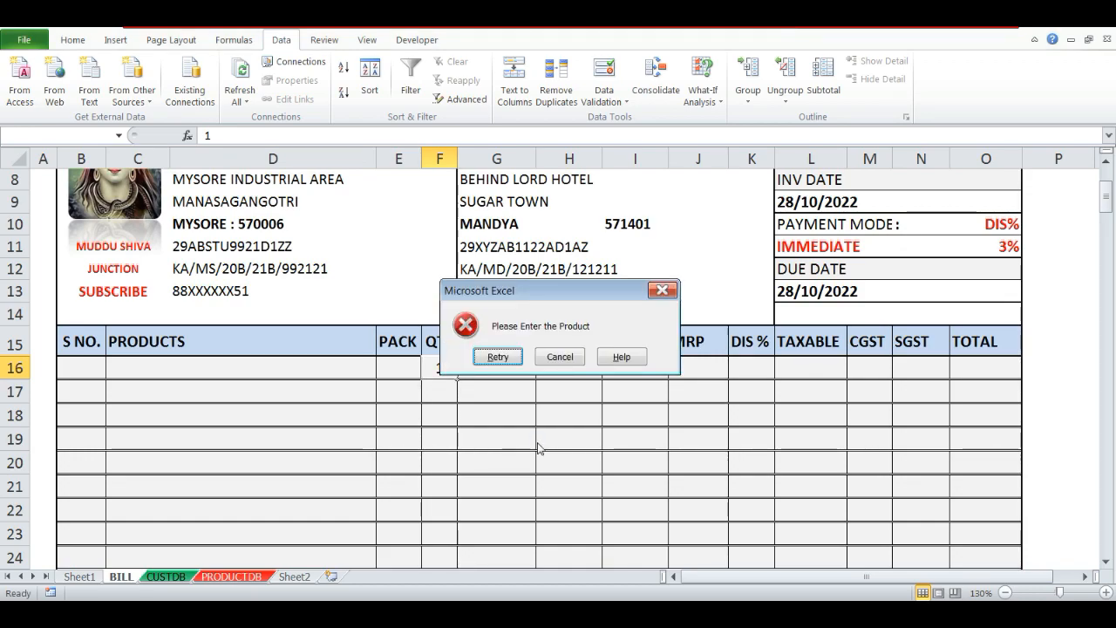
{"action": "key", "text": "Return"}
{"action": "key", "text": "Return"}
{"action": "key", "text": "Return"}
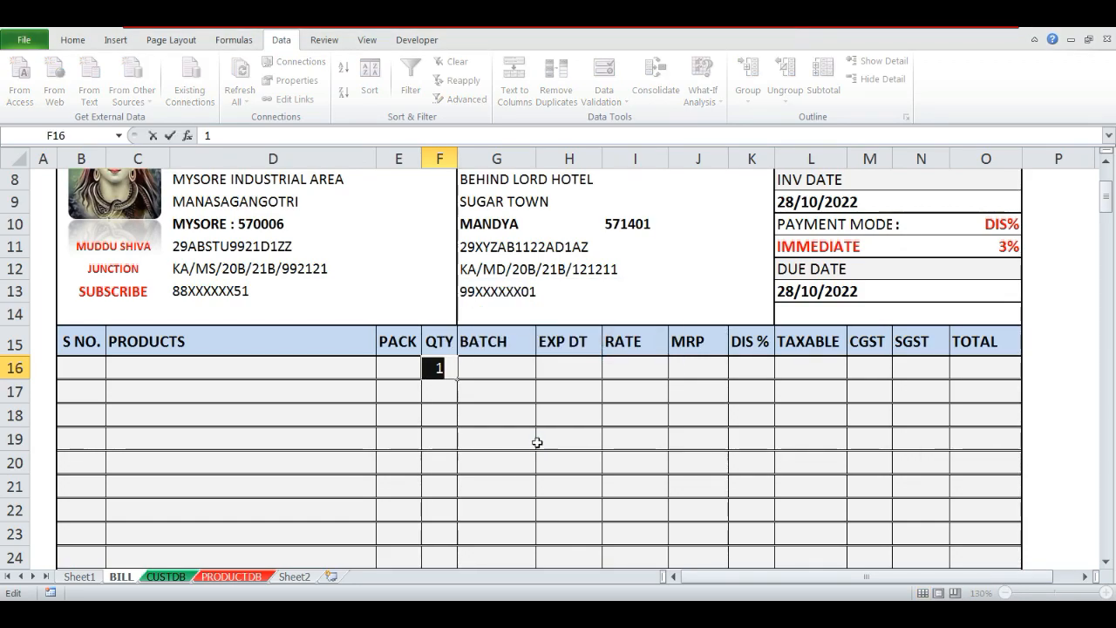
{"action": "key", "text": "Escape"}
{"action": "key", "text": "Left"}
{"action": "key", "text": "Right"}
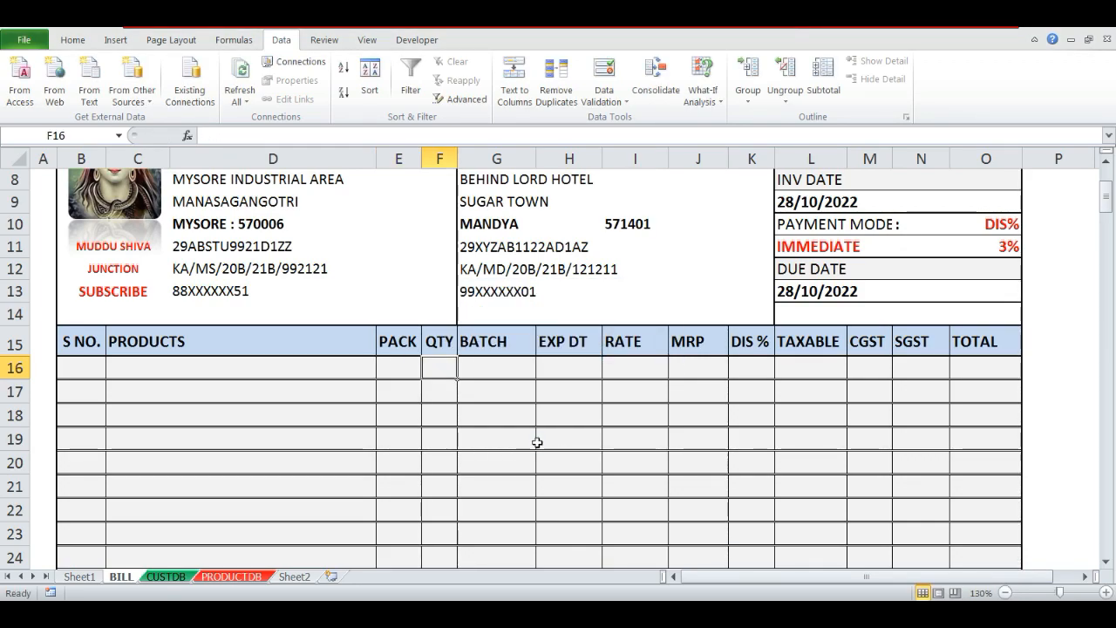
{"action": "key", "text": "Left"}
{"action": "key", "text": "Left"}
{"action": "key", "text": "alt+Down"}
{"action": "key", "text": "Down"}
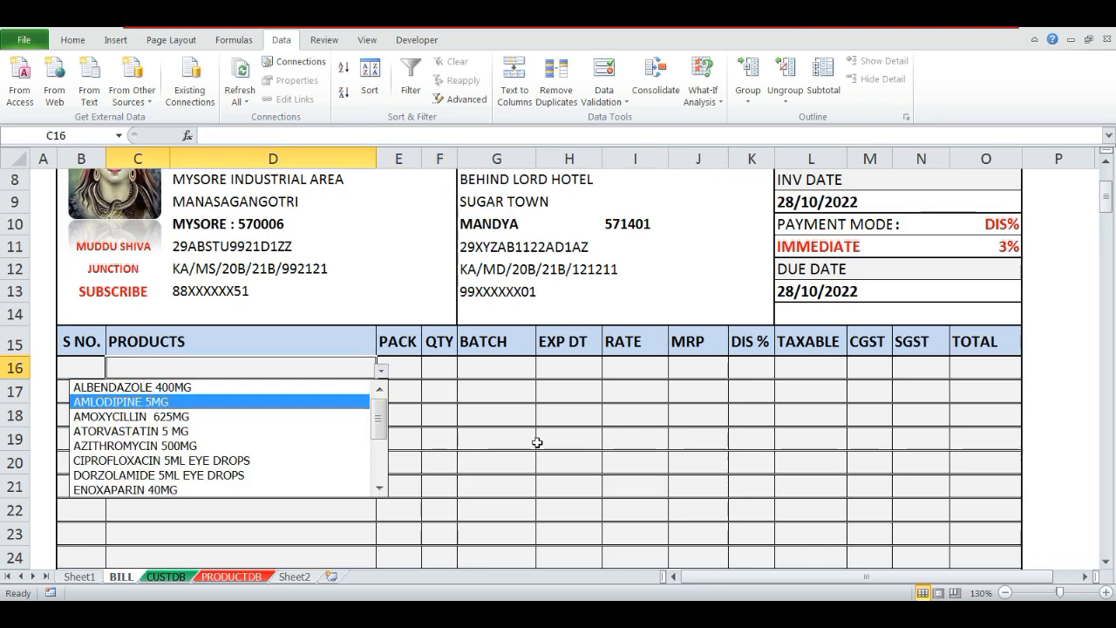
{"action": "key", "text": "Escape"}
{"action": "key", "text": "Left"}
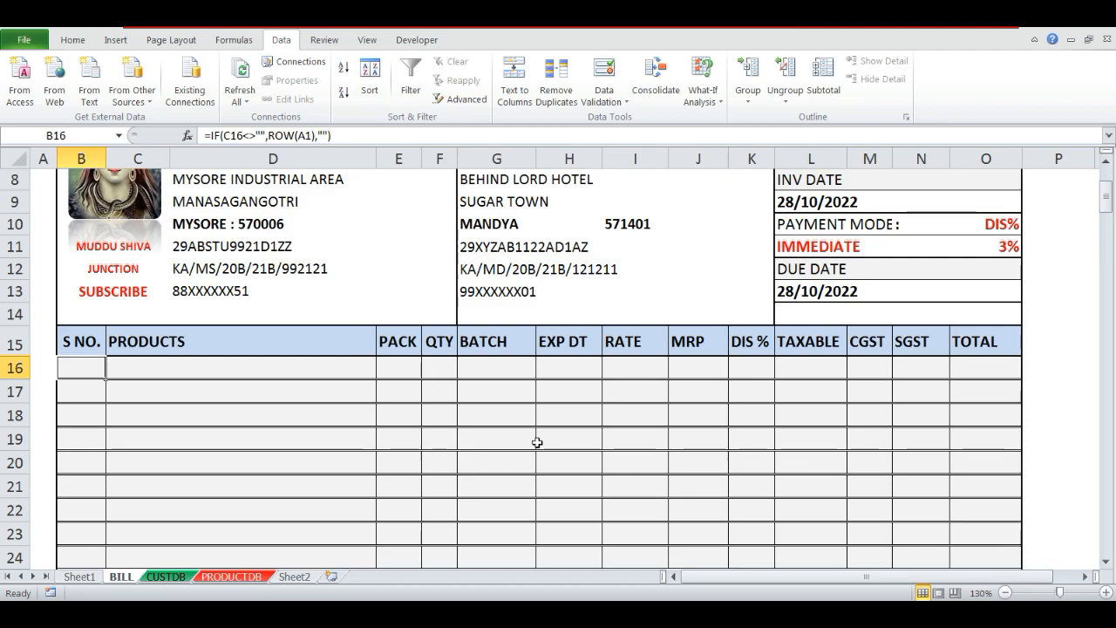
{"action": "key", "text": "Right"}
{"action": "key", "text": "Left"}
{"action": "key", "text": "Right"}
{"action": "key", "text": "Right"}
{"action": "key", "text": "Right"}
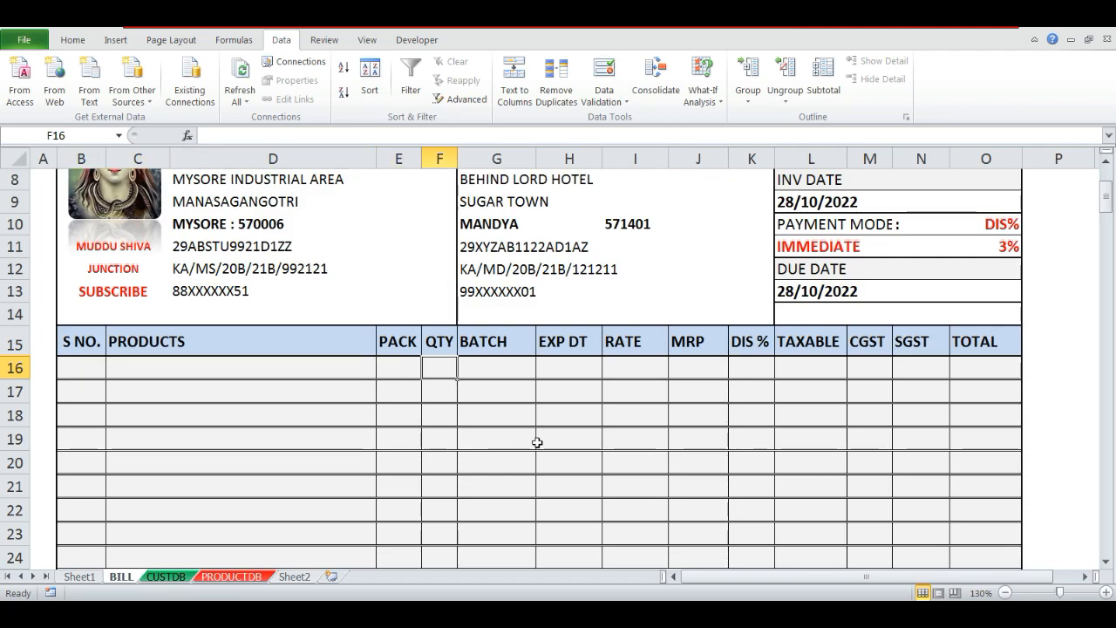
- Try to enter quantity 1 in F16 without a product once more
{"action": "type", "text": "1"}
{"action": "key", "text": "Return"}
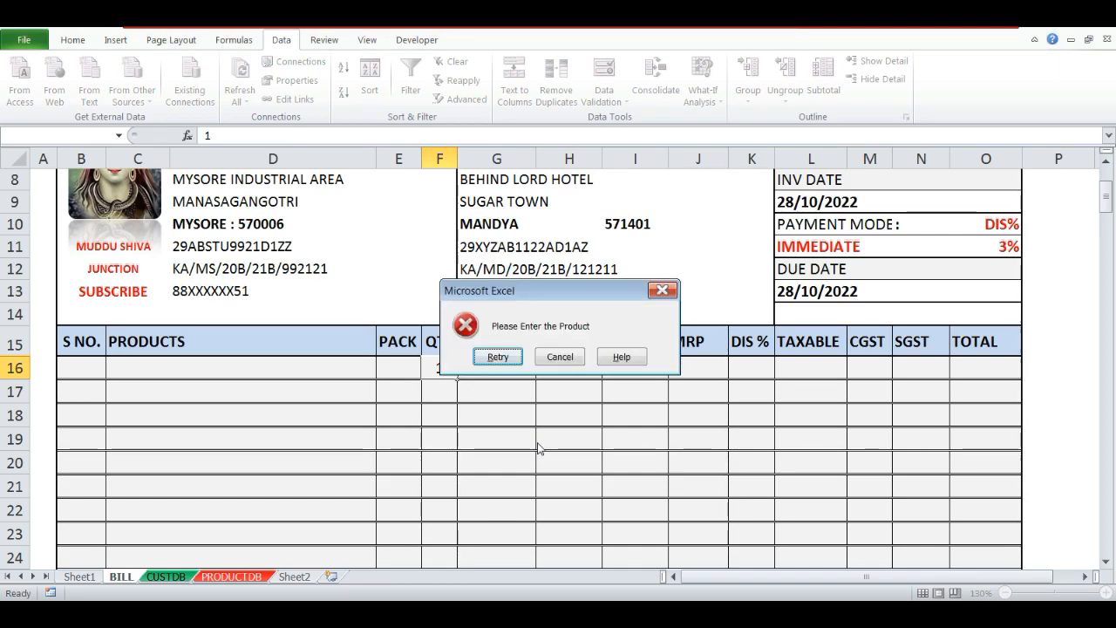
{"action": "key", "text": "Return"}
- Change the product in C16 from the product list to RAMIPRIL 5MG
{"action": "key", "text": "alt+Down"}
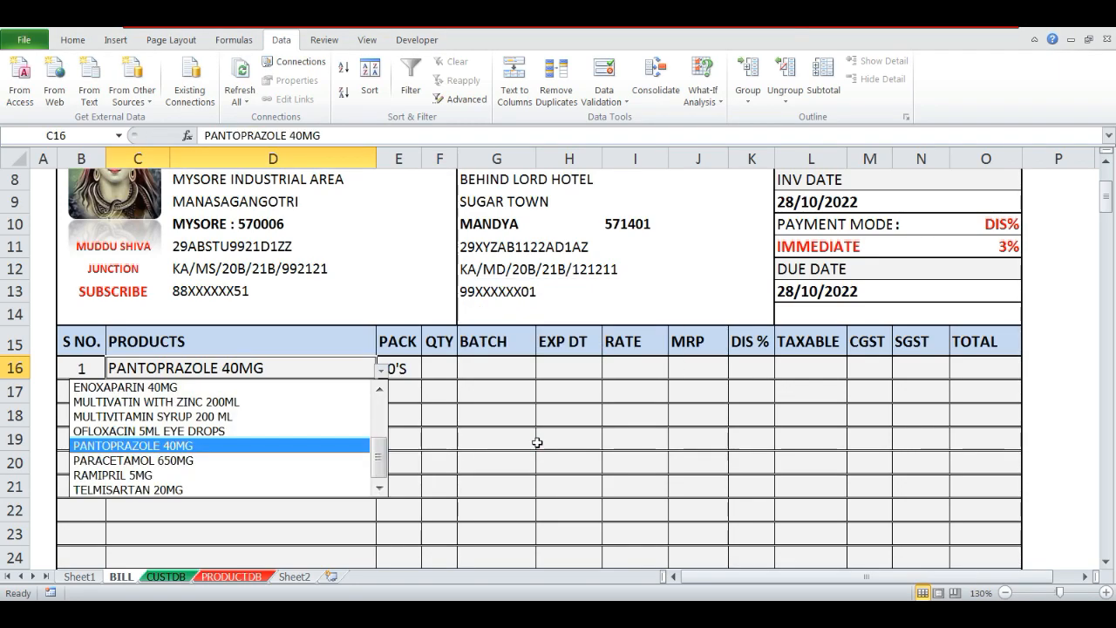
{"action": "key", "text": "Down"}
{"action": "key", "text": "Down"}
{"action": "key", "text": "Escape"}
{"action": "key", "text": "alt+Down"}
{"action": "key", "text": "Down"}
{"action": "key", "text": "Down"}
{"action": "key", "text": "Down"}
{"action": "key", "text": "Up"}
{"action": "key", "text": "Up"}
{"action": "key", "text": "Down"}
{"action": "key", "text": "Down"}
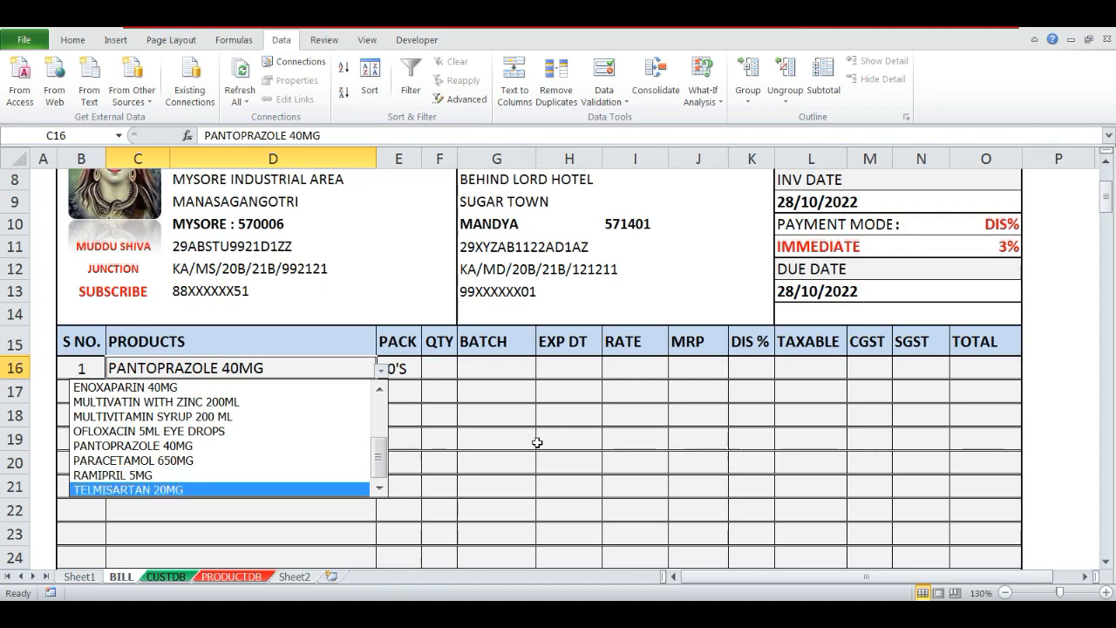
{"action": "key", "text": "Up"}
{"action": "key", "text": "Return"}
{"action": "key", "text": "Tab"}
{"action": "key", "text": "Tab"}
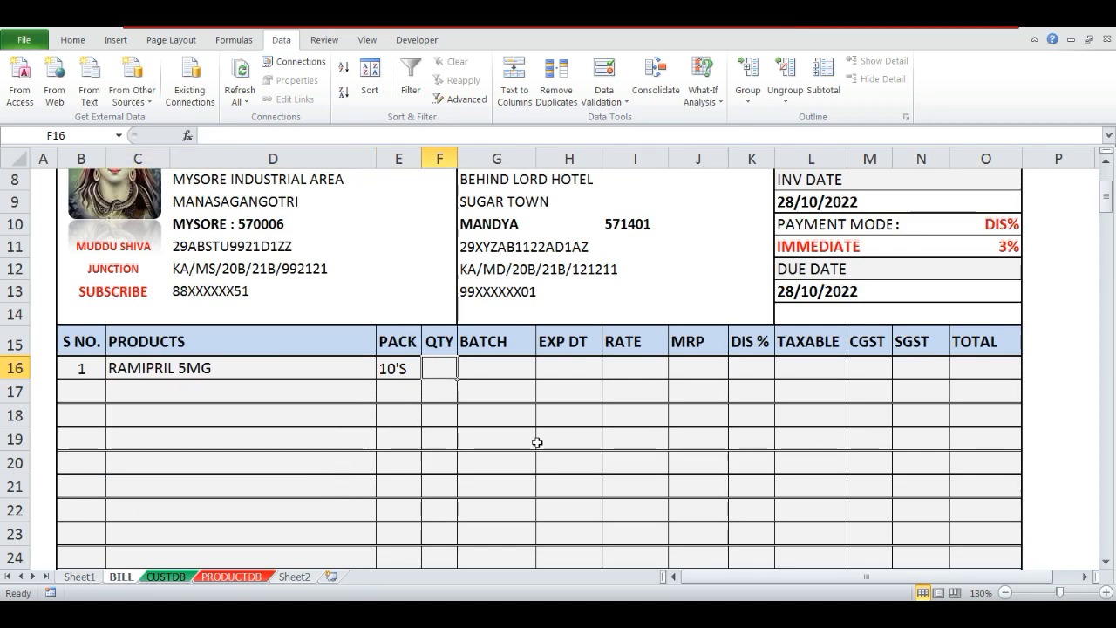
- Enter quantity 1 in F16 for RAMIPRIL 5MG, and clear the product to repeat the validation test
{"action": "type", "text": "1"}
{"action": "key", "text": "Return"}
{"action": "key", "text": "Up"}
{"action": "key", "text": "Left"}
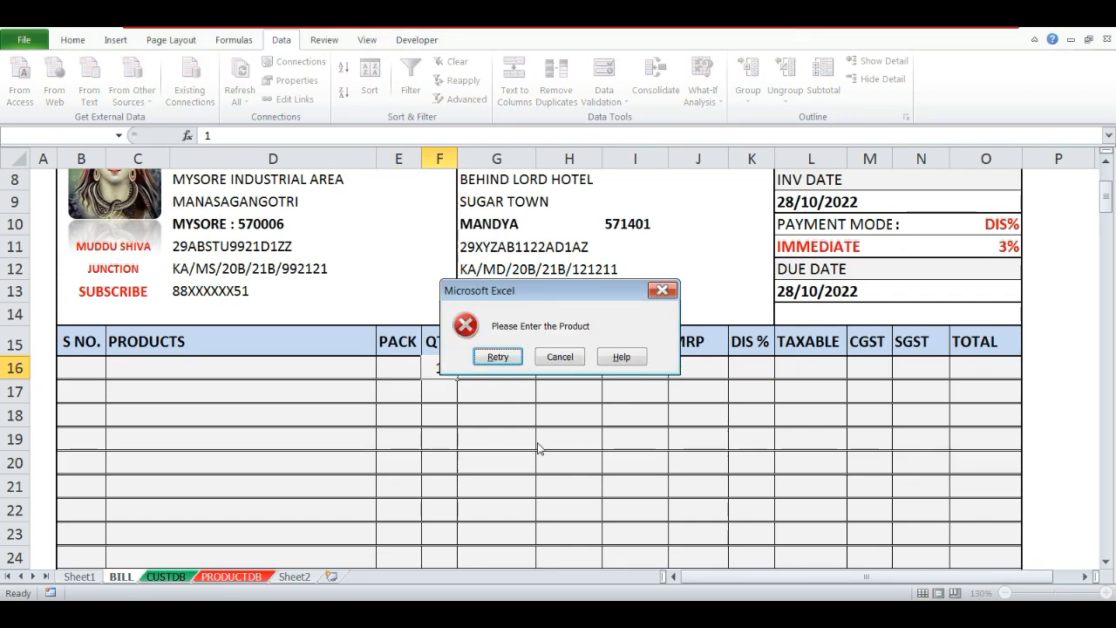
- Retry quantity 1 in F16 while the product cell is still empty
{"action": "key", "text": "Return"}
{"action": "key", "text": "Return"}
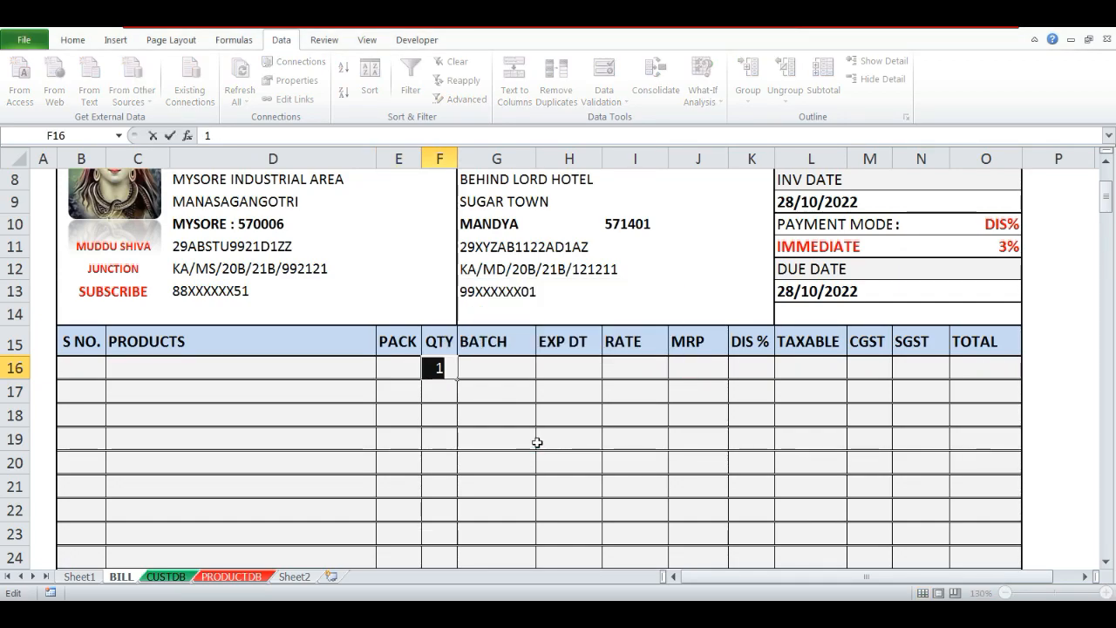
{"action": "key", "text": "Return"}
{"action": "key", "text": "Return"}
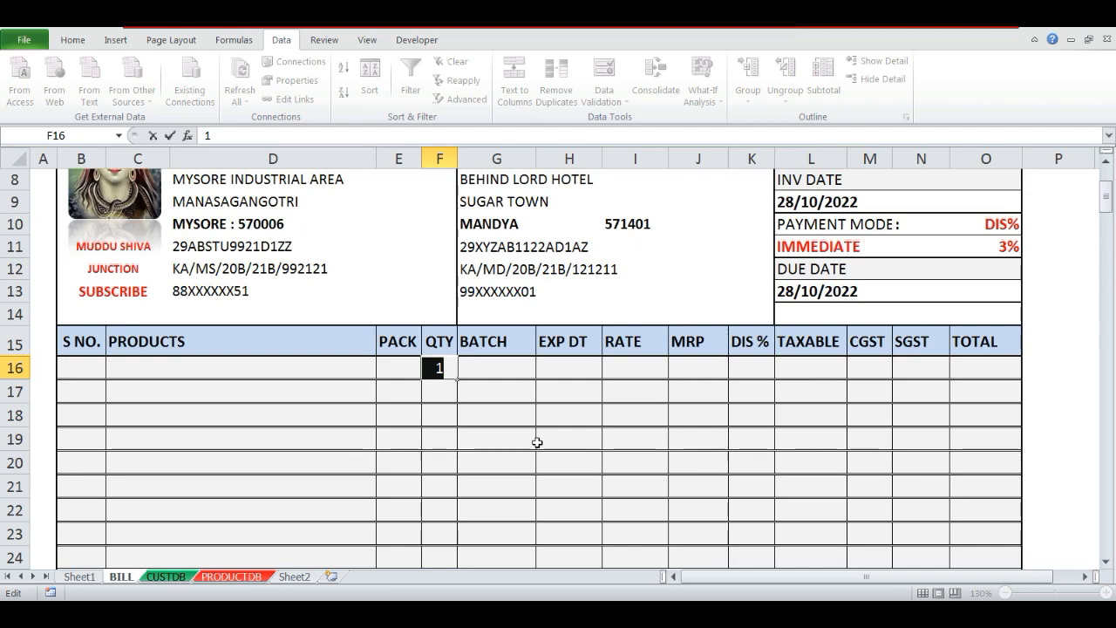
- Choose AZITHROMYCIN 500MG from the product list in C16 and confirm the quantity in F16
{"action": "key", "text": "shift+Tab"}
{"action": "key", "text": "shift+Tab"}
{"action": "key", "text": "alt+Down"}
{"action": "key", "text": "Down"}
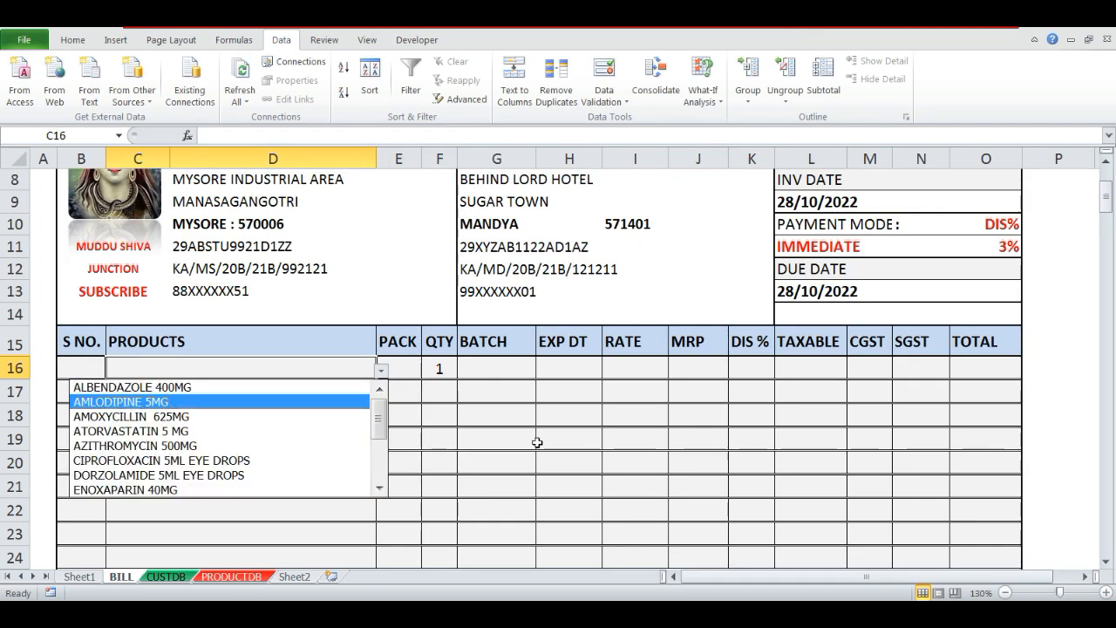
{"action": "key", "text": "Down"}
{"action": "key", "text": "Down"}
{"action": "key", "text": "Down"}
{"action": "key", "text": "Return"}
{"action": "key", "text": "Tab"}
{"action": "key", "text": "Tab"}
{"action": "key", "text": "Return"}
- Start a conditional formatting rule on the DIS % cell K16 for cell values equal to 3
{"action": "key", "text": "Up"}
{"action": "key", "text": "Tab"}
{"action": "key", "text": "Tab"}
{"action": "key", "text": "Tab"}
{"action": "key", "text": "Tab"}
{"action": "key", "text": "Tab"}
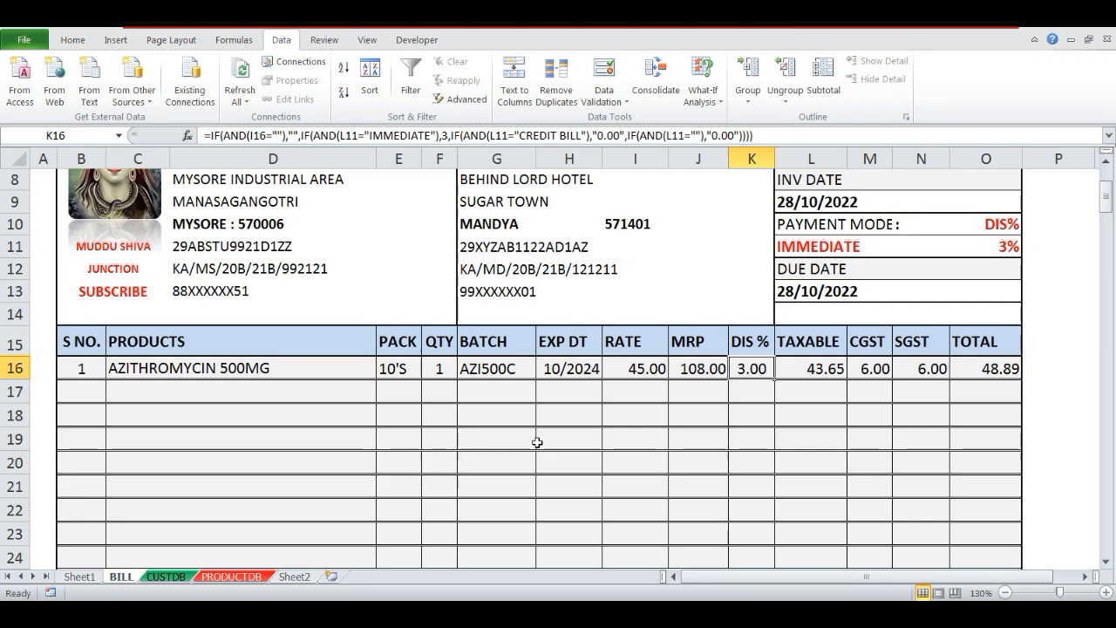
{"action": "left_click", "coordinate": [73, 39]}
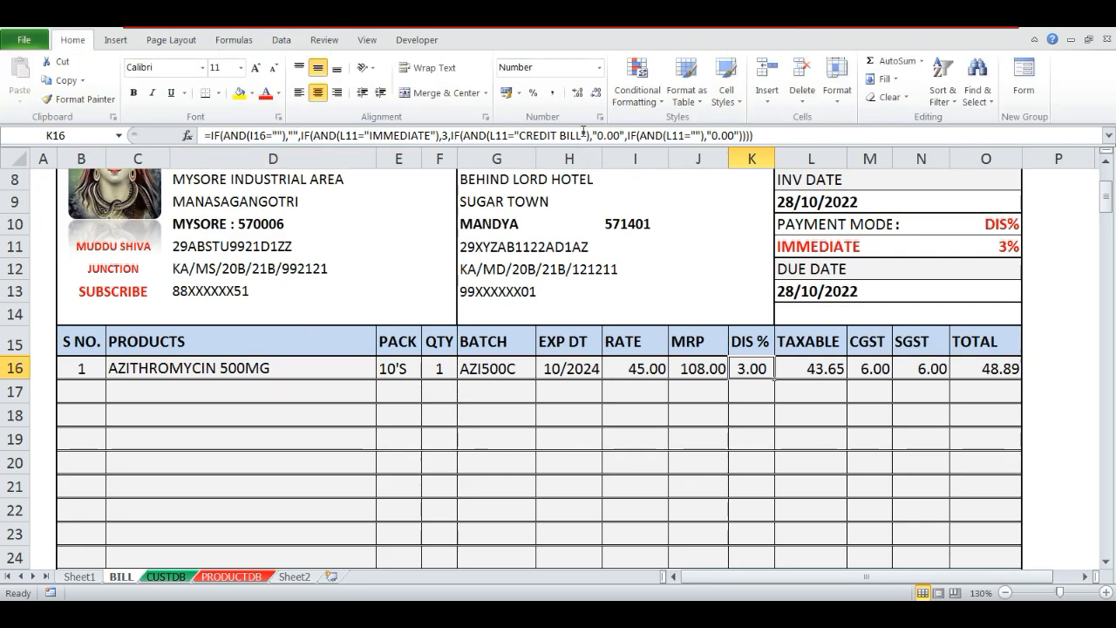
{"action": "left_click", "coordinate": [638, 87]}
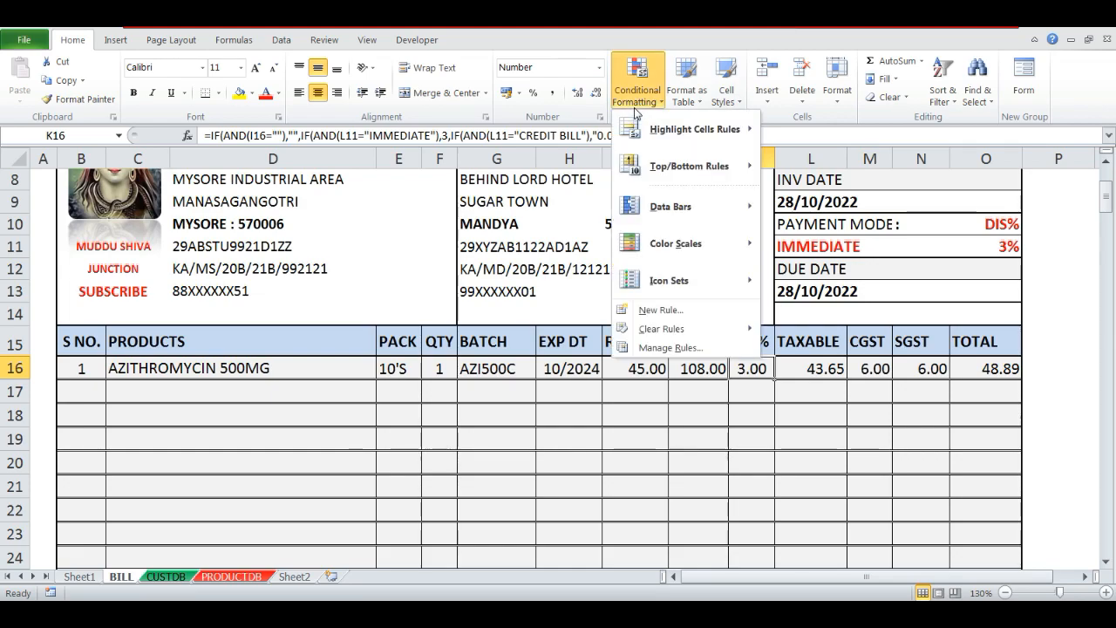
{"action": "left_click", "coordinate": [670, 310]}
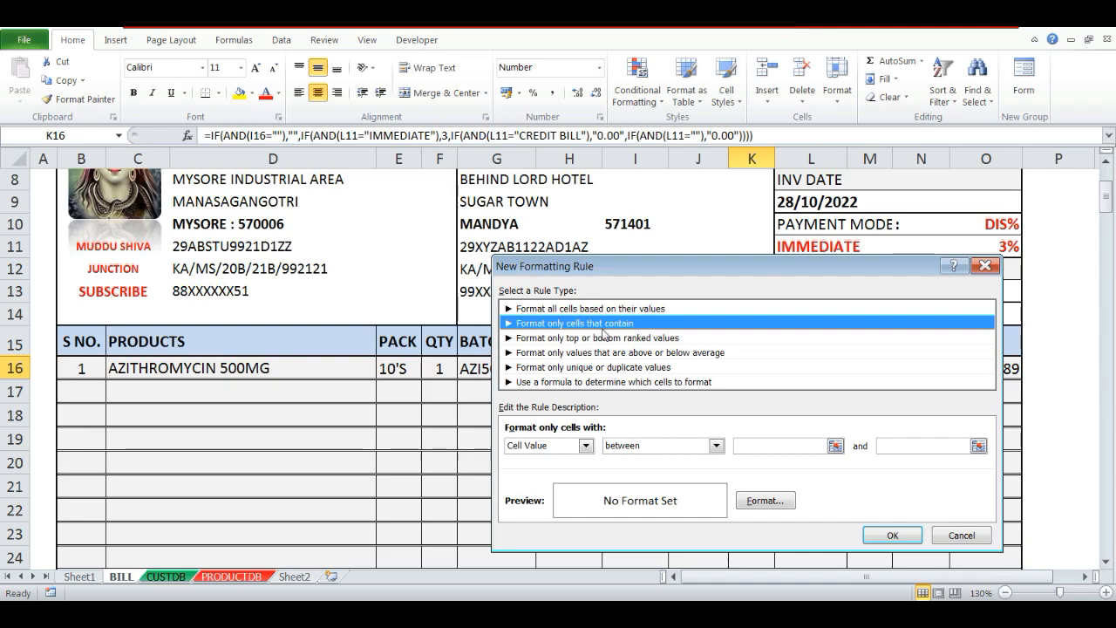
{"action": "left_click", "coordinate": [664, 446]}
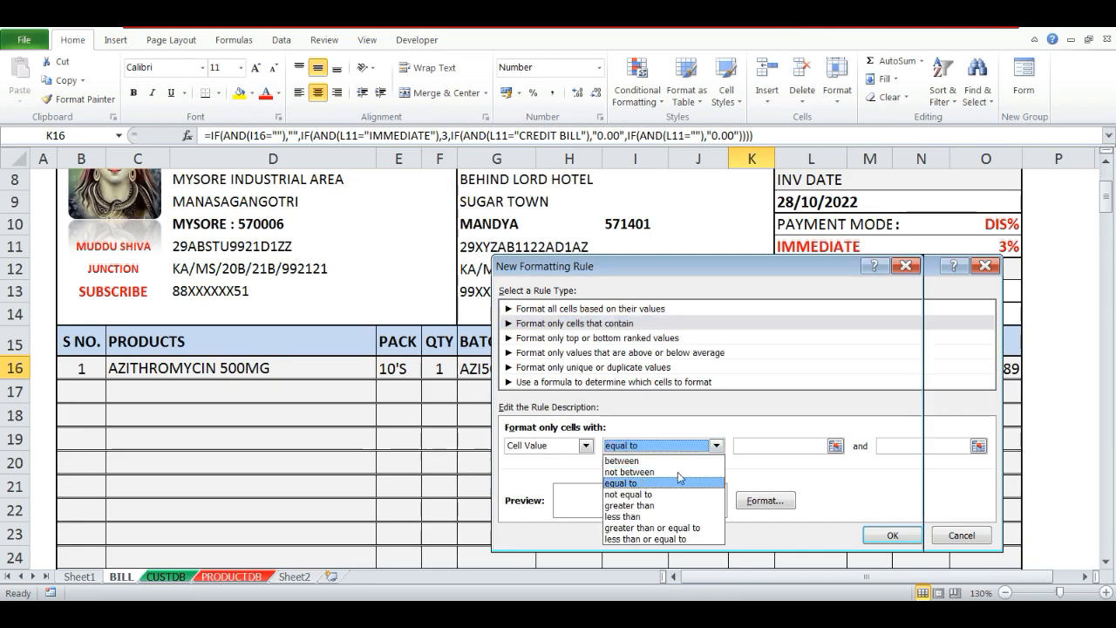
{"action": "left_click", "coordinate": [678, 480]}
{"action": "left_click", "coordinate": [747, 446]}
{"action": "type", "text": "3"}
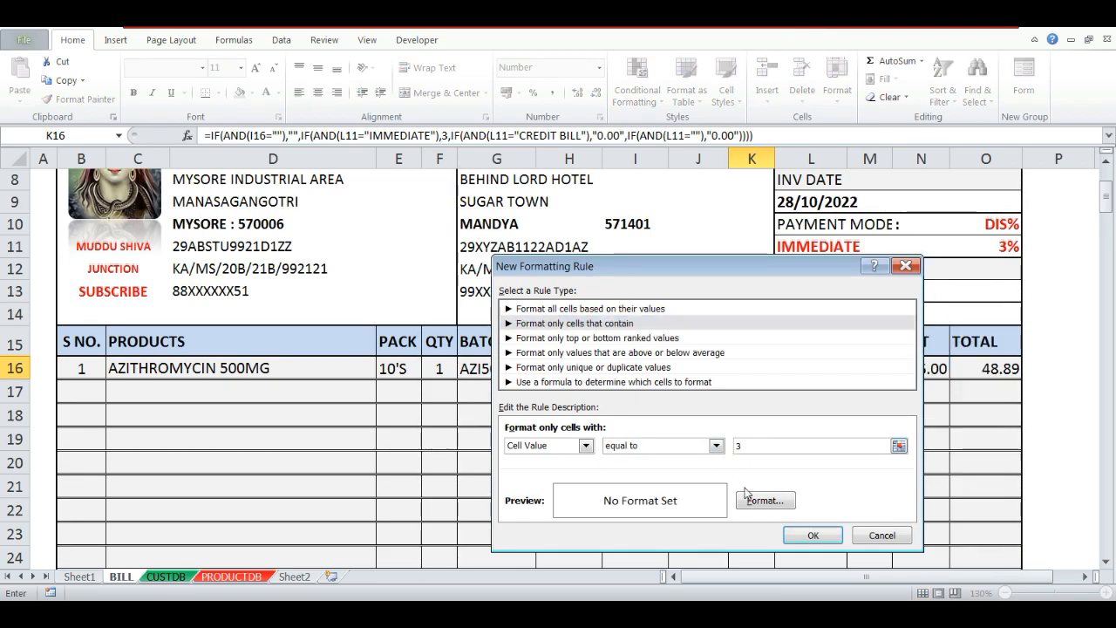
- Give the K16 conditional formatting rule a yellow fill and apply it
{"action": "left_click", "coordinate": [775, 504]}
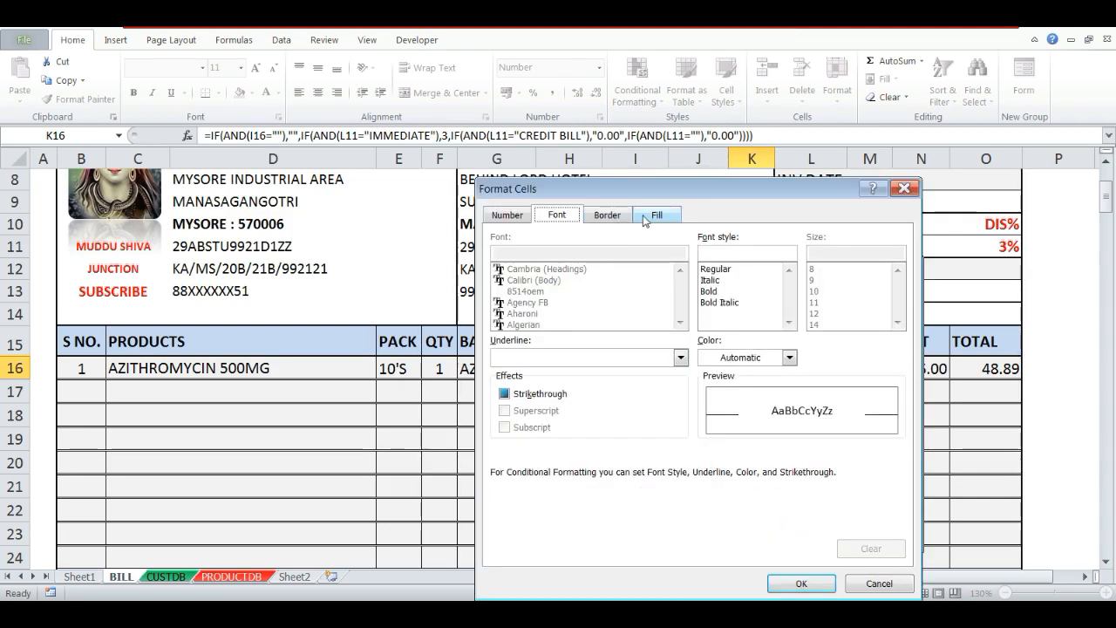
{"action": "left_click", "coordinate": [654, 217]}
{"action": "left_click", "coordinate": [610, 218]}
{"action": "left_click", "coordinate": [643, 219]}
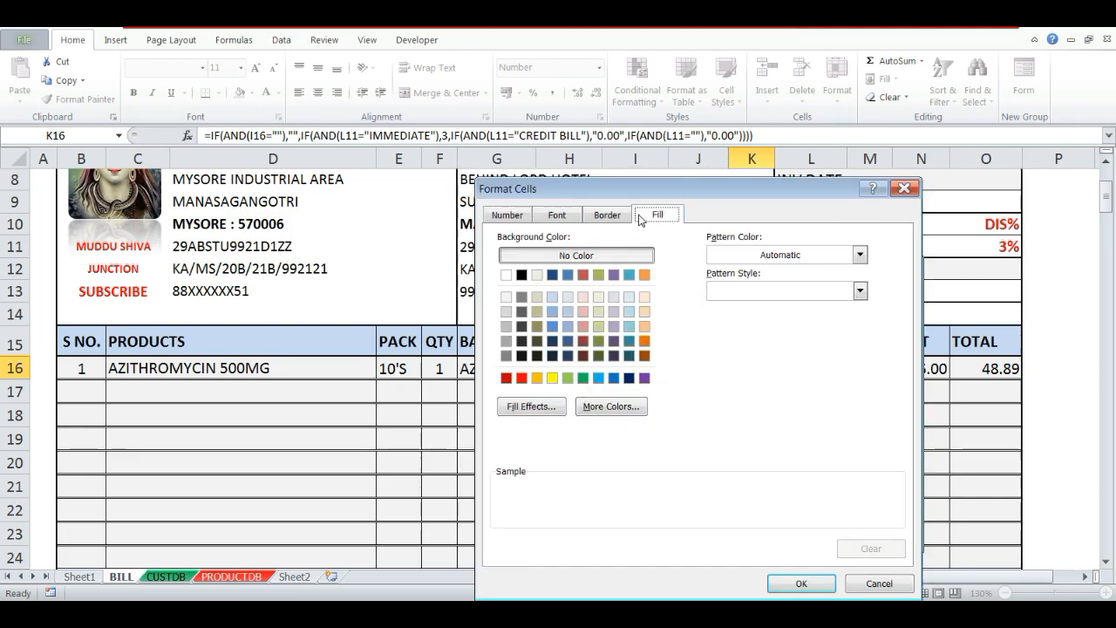
{"action": "left_click", "coordinate": [552, 377]}
{"action": "left_click", "coordinate": [802, 584]}
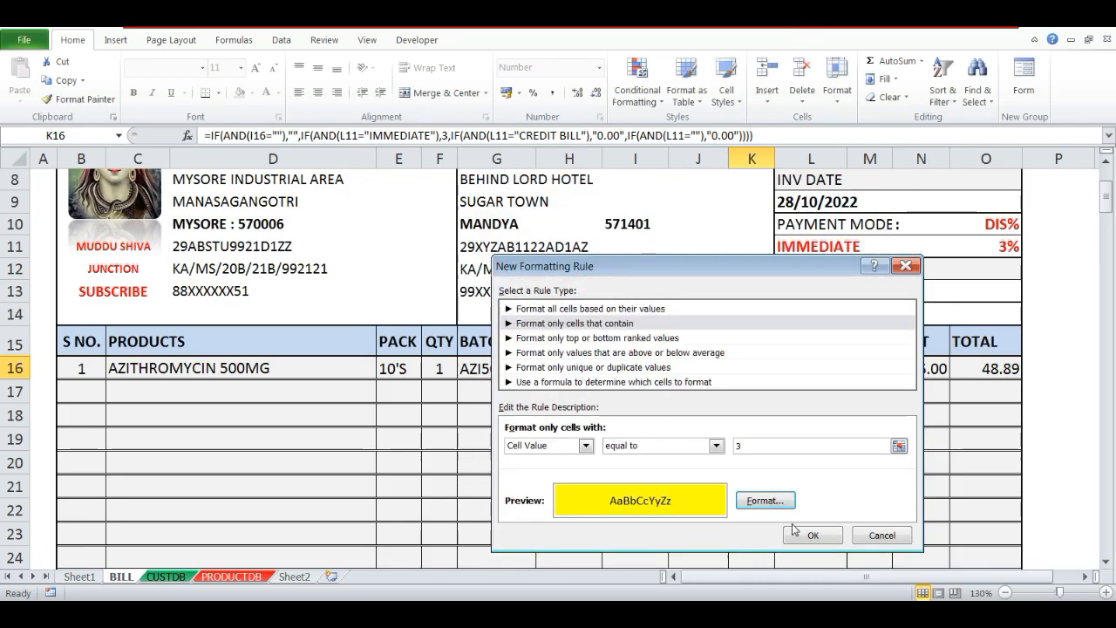
{"action": "left_click", "coordinate": [792, 534]}
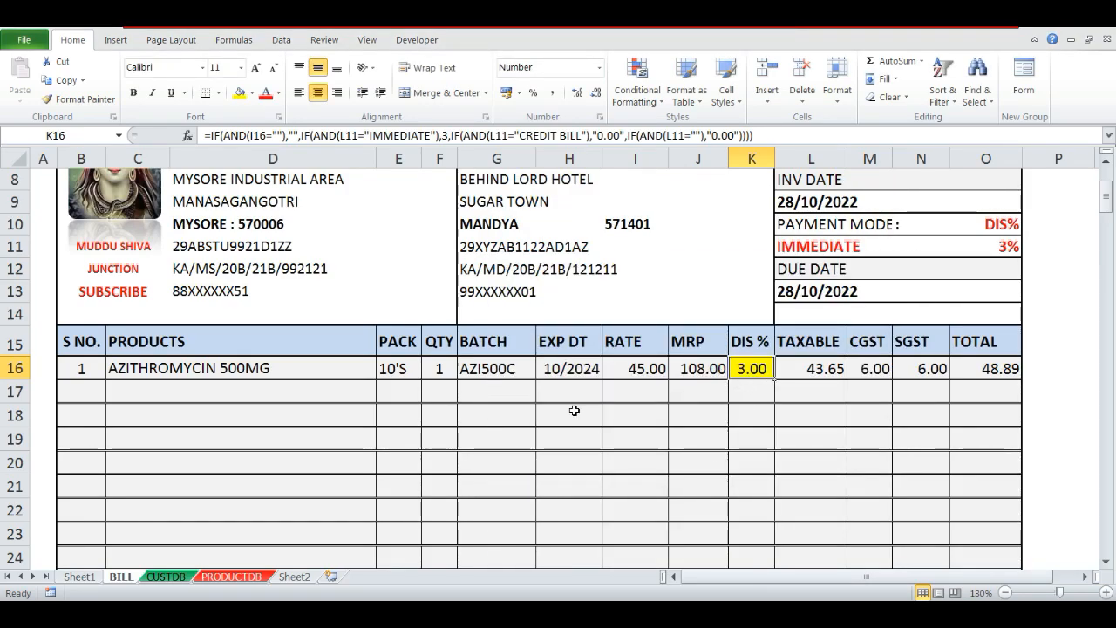
- Clear the quantity in F16 and enter 1 again to test the discount highlighting
{"action": "key", "text": "Left"}
{"action": "key", "text": "Left"}
{"action": "key", "text": "Left"}
{"action": "key", "text": "Left"}
{"action": "key", "text": "Left"}
{"action": "key", "text": "Delete"}
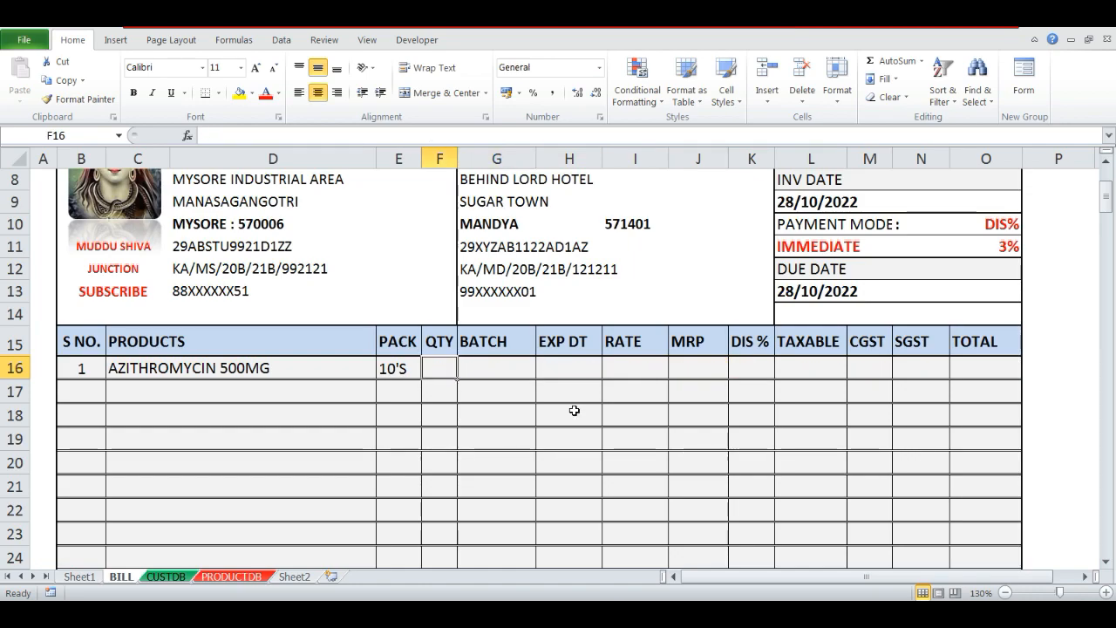
{"action": "type", "text": "1"}
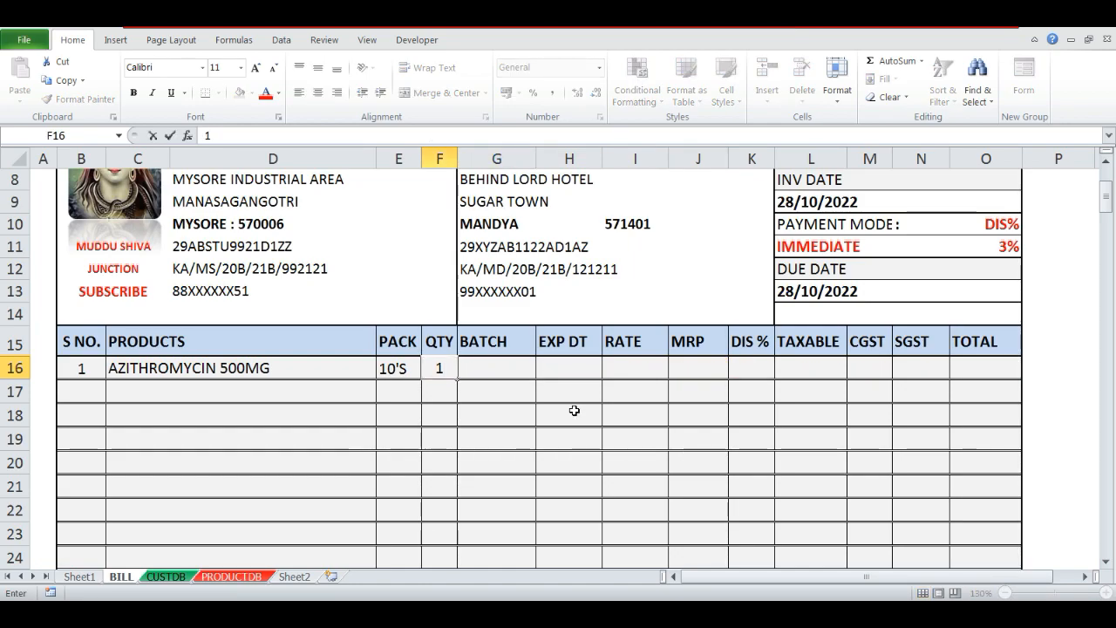
{"action": "key", "text": "ctrl+Return"}
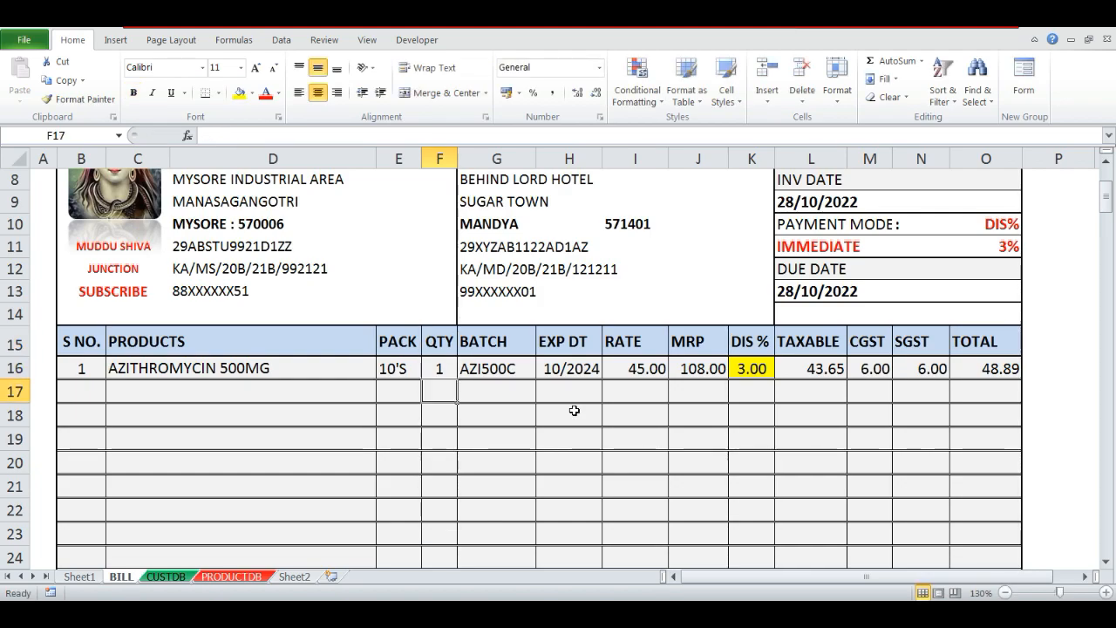
- Set the quantity in F16 to 2 and check the discount cell K16
{"action": "type", "text": "2"}
{"action": "key", "text": "ctrl+Return"}
{"action": "key", "text": "Right"}
{"action": "key", "text": "Right"}
{"action": "key", "text": "Right"}
{"action": "key", "text": "Right"}
{"action": "key", "text": "Right"}
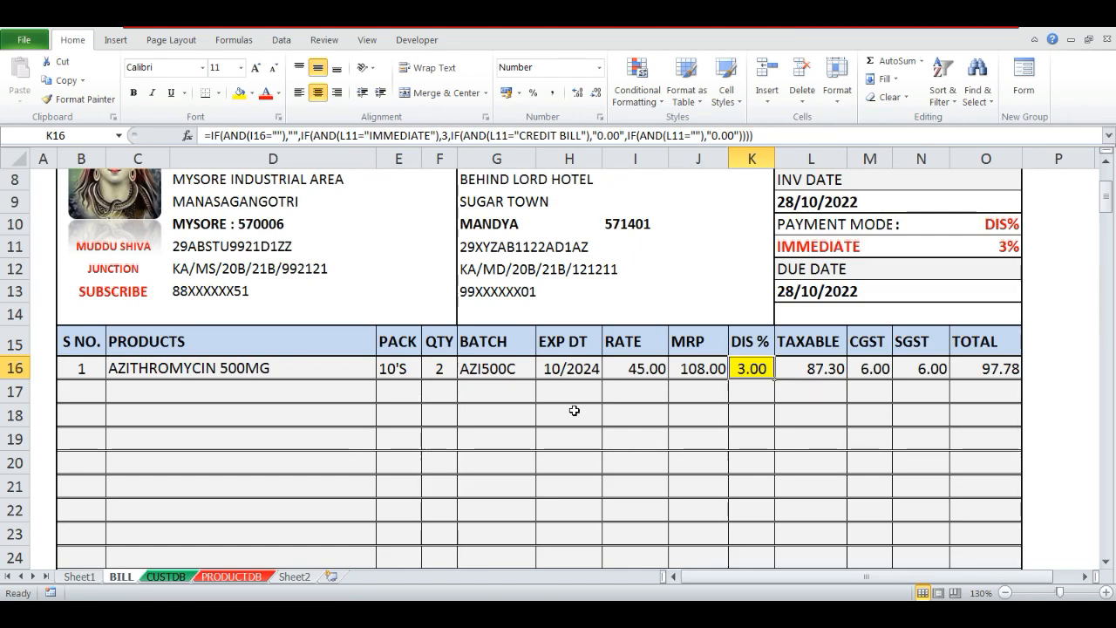
- Switch the payment mode in L11 to CREDIT BILL to test the discount cell
{"action": "key", "text": "Up"}
{"action": "key", "text": "Up"}
{"action": "key", "text": "Right"}
{"action": "key", "text": "Up"}
{"action": "key", "text": "Up"}
{"action": "key", "text": "Up"}
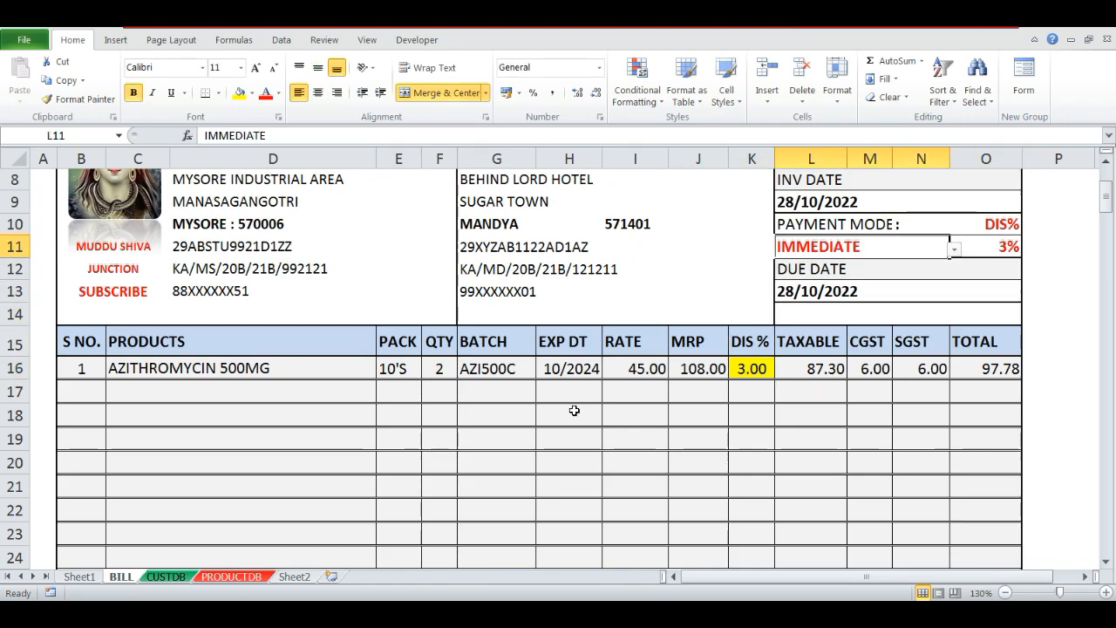
{"action": "key", "text": "alt+Down"}
{"action": "key", "text": "Down"}
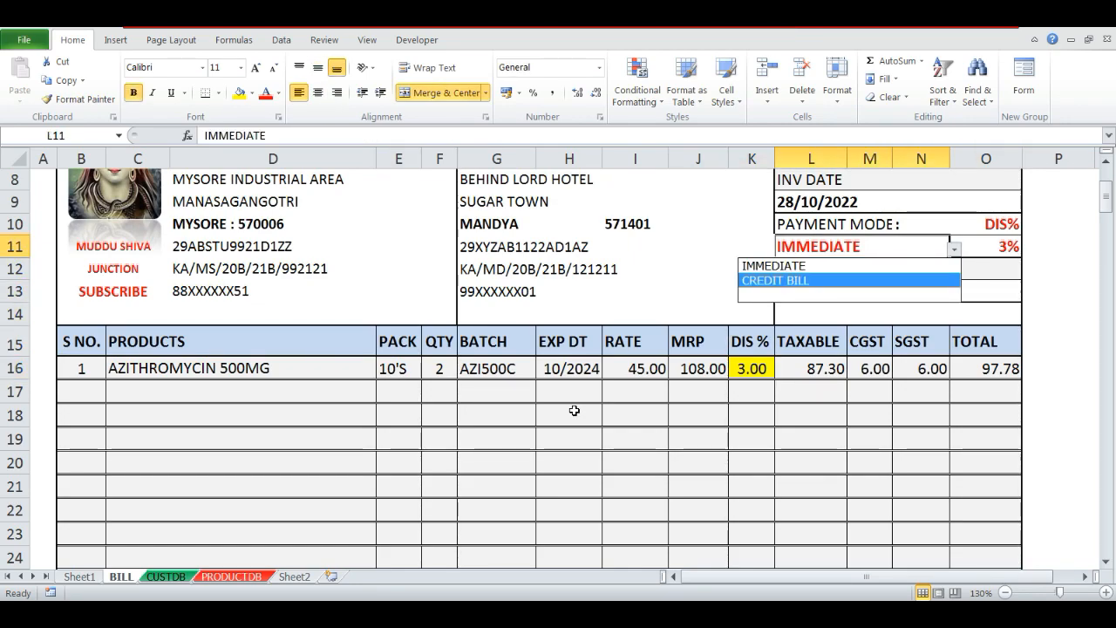
{"action": "key", "text": "Return"}
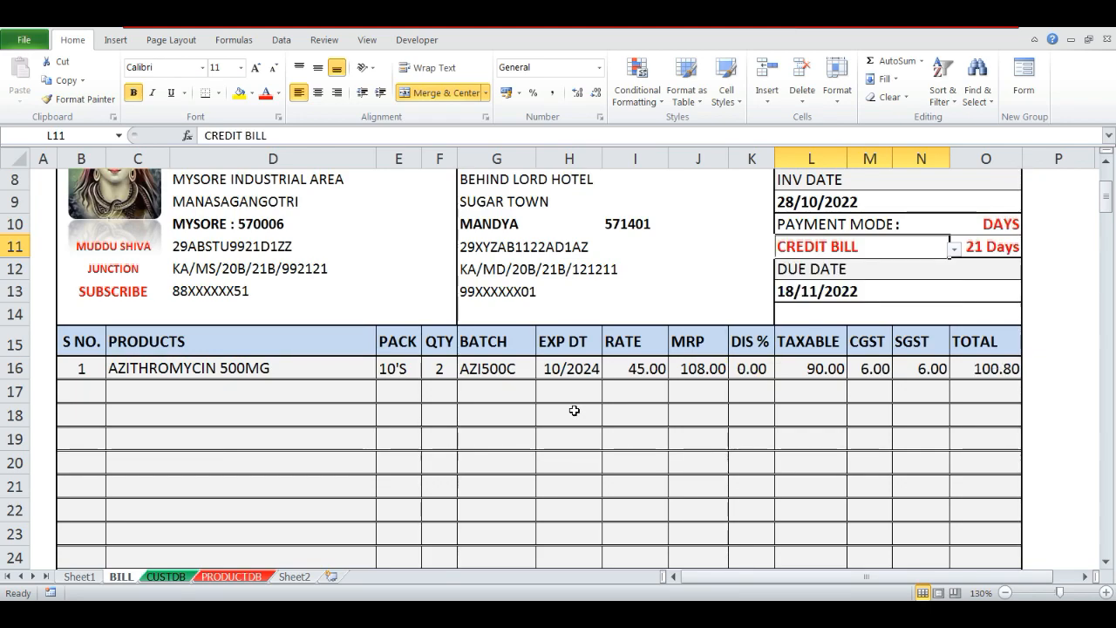
- Choose the blank payment mode in L11 and switch it back to IMMEDIATE
{"action": "key", "text": "alt+Down"}
{"action": "key", "text": "Down"}
{"action": "key", "text": "Return"}
{"action": "key", "text": "alt+Down"}
{"action": "key", "text": "Up"}
{"action": "key", "text": "Up"}
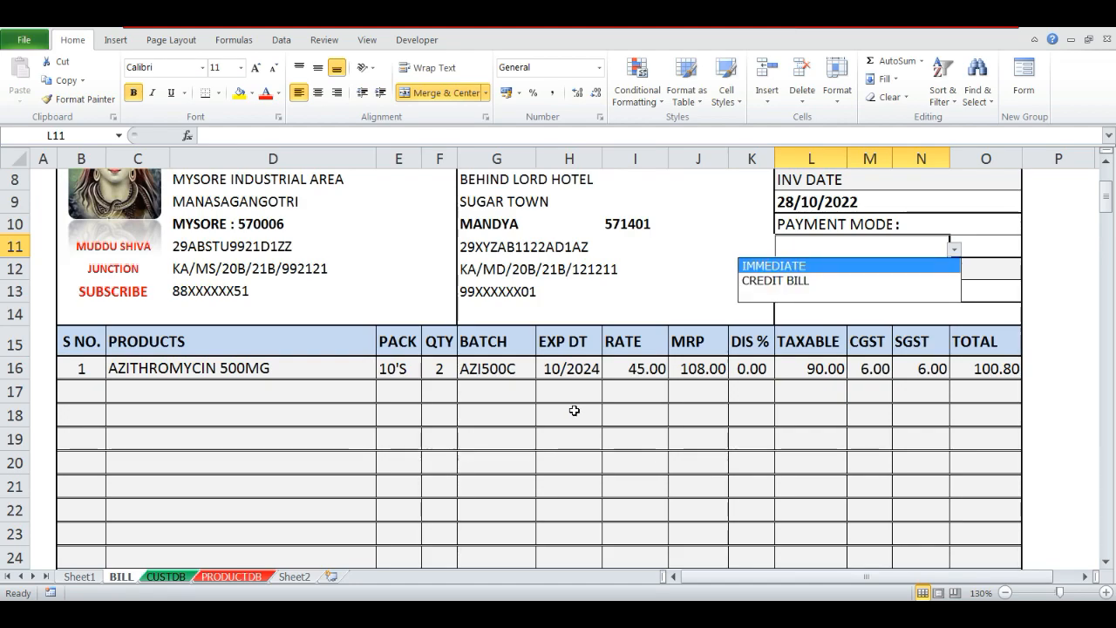
{"action": "key", "text": "Return"}
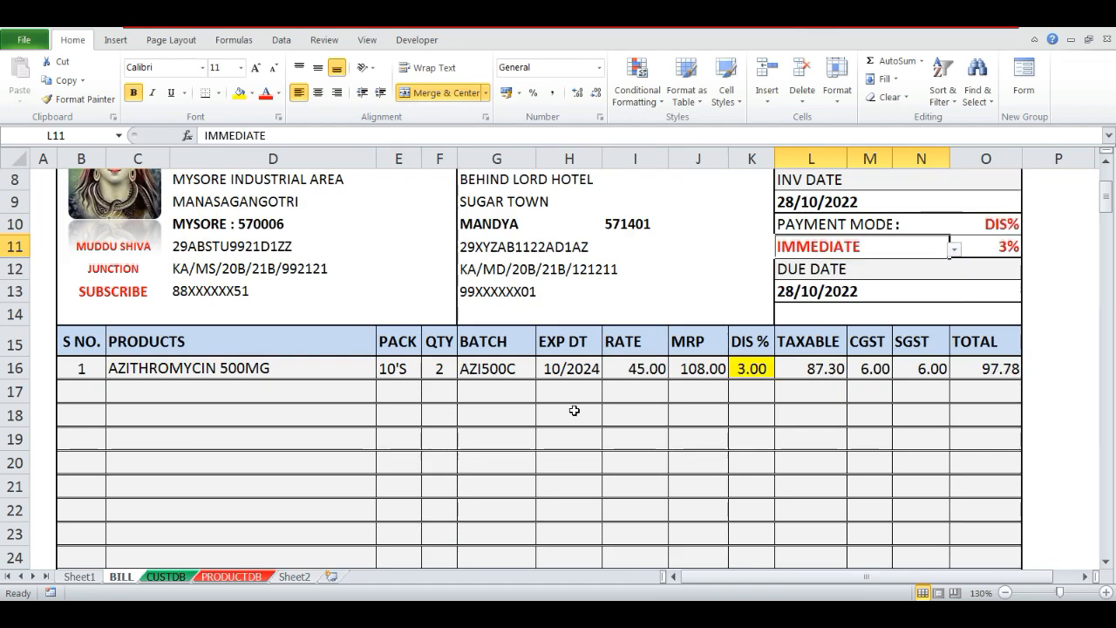
- Examine the cells of billing row 16 between S NO. and DIS %
{"action": "key", "text": "Down"}
{"action": "key", "text": "Down"}
{"action": "key", "text": "Down"}
{"action": "key", "text": "Down"}
{"action": "key", "text": "Down"}
{"action": "key", "text": "Left"}
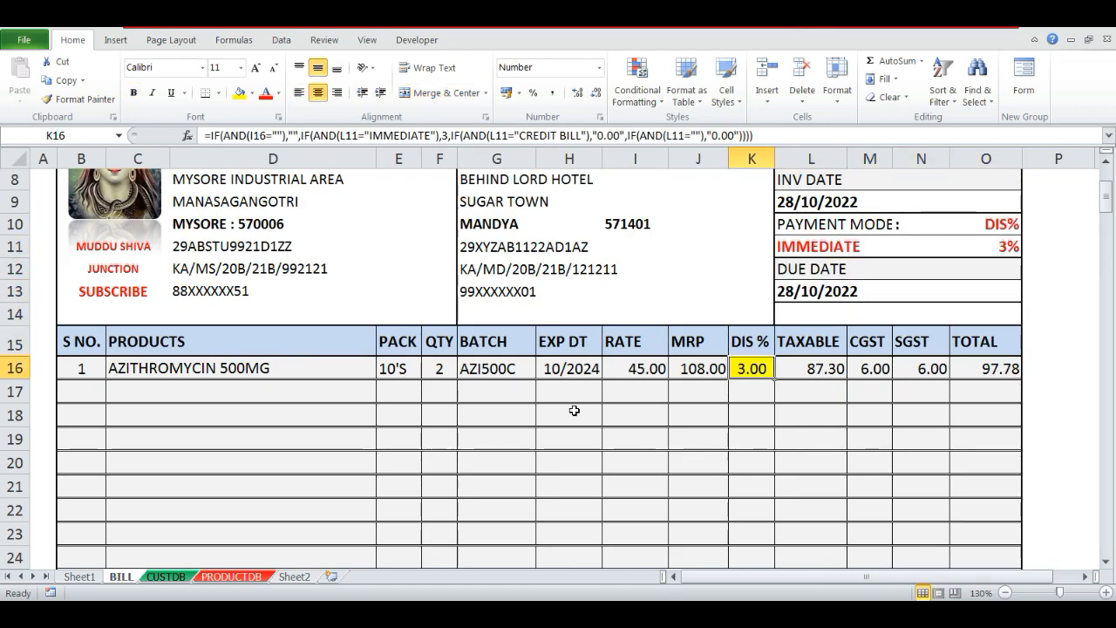
{"action": "key", "text": "Left"}
{"action": "key", "text": "Left"}
{"action": "key", "text": "Left"}
{"action": "key", "text": "Left"}
{"action": "key", "text": "Left"}
{"action": "key", "text": "Left"}
{"action": "key", "text": "Left"}
{"action": "key", "text": "Left"}
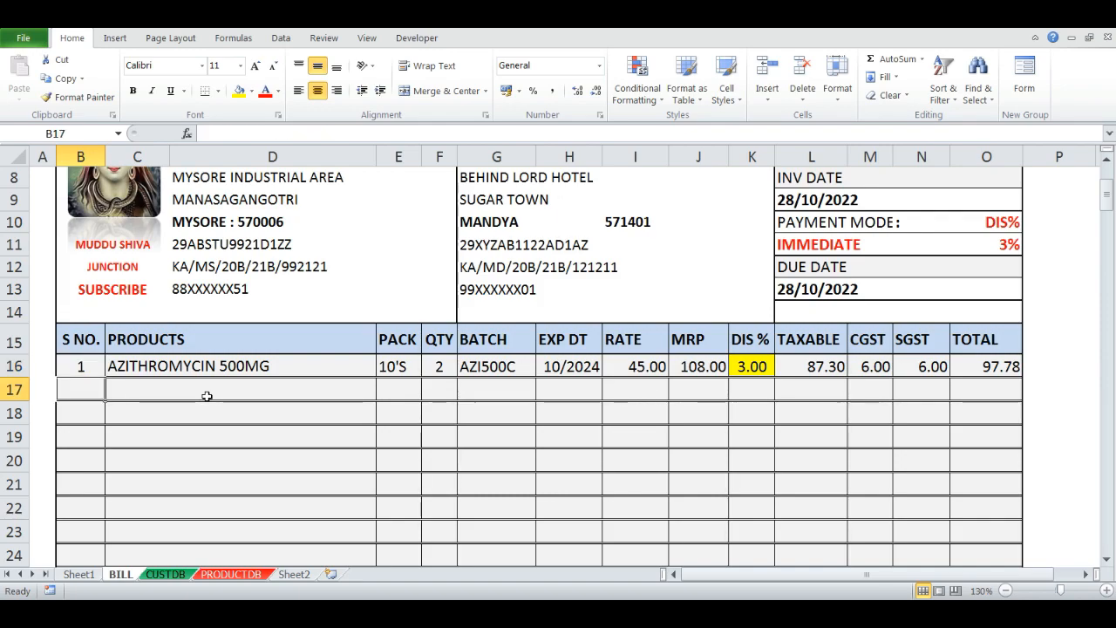
{"action": "key", "text": "Right"}
{"action": "key", "text": "Right"}
{"action": "key", "text": "Right"}
{"action": "key", "text": "Right"}
{"action": "key", "text": "Right"}
{"action": "key", "text": "Right"}
{"action": "key", "text": "Right"}
{"action": "key", "text": "Right"}
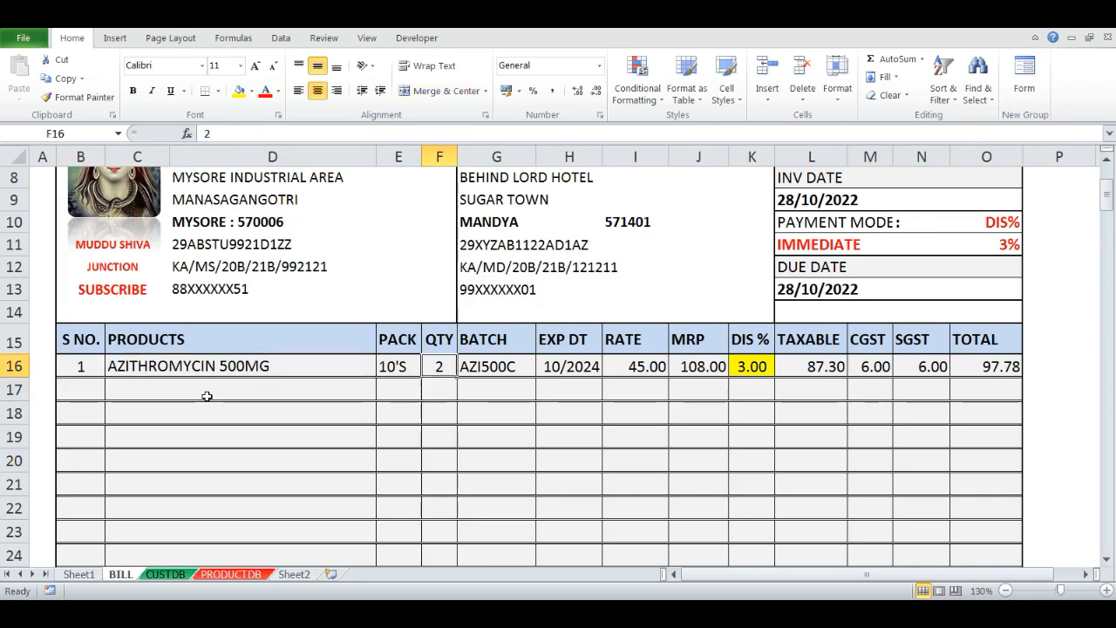
{"action": "key", "text": "Left"}
{"action": "key", "text": "Left"}
{"action": "key", "text": "Left"}
{"action": "key", "text": "Left"}
{"action": "key", "text": "Left"}
{"action": "key", "text": "Left"}
{"action": "key", "text": "Left"}
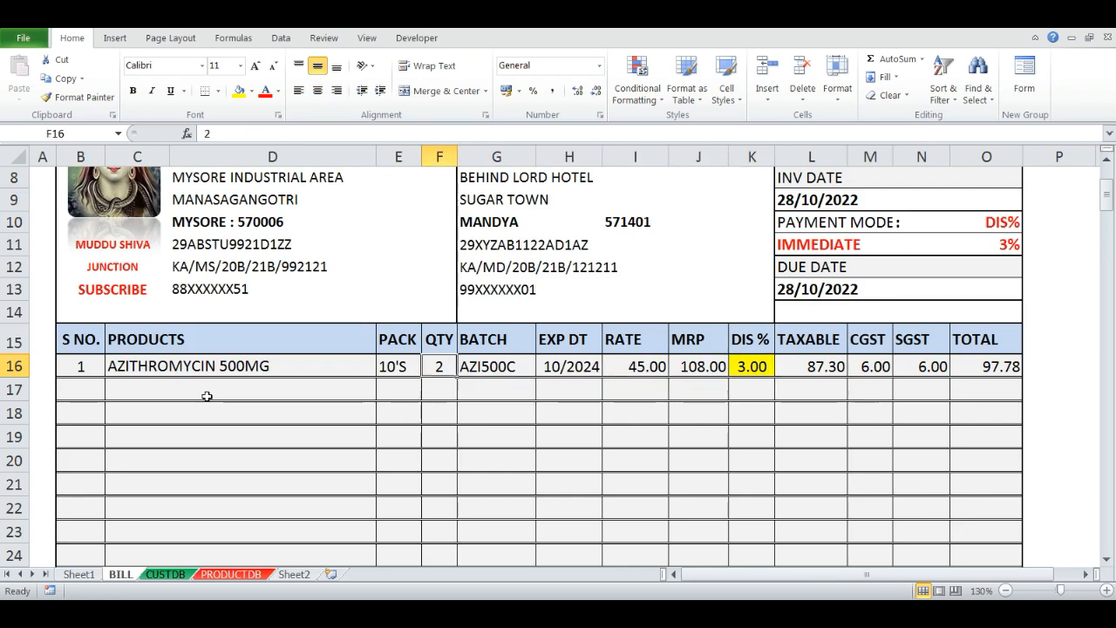
- Examine the discount formula in K16 and its references to the payment mode cell
{"action": "key", "text": "Right"}
{"action": "key", "text": "Right"}
{"action": "key", "text": "Right"}
{"action": "key", "text": "Right"}
{"action": "key", "text": "Right"}
{"action": "key", "text": "Right"}
{"action": "key", "text": "Right"}
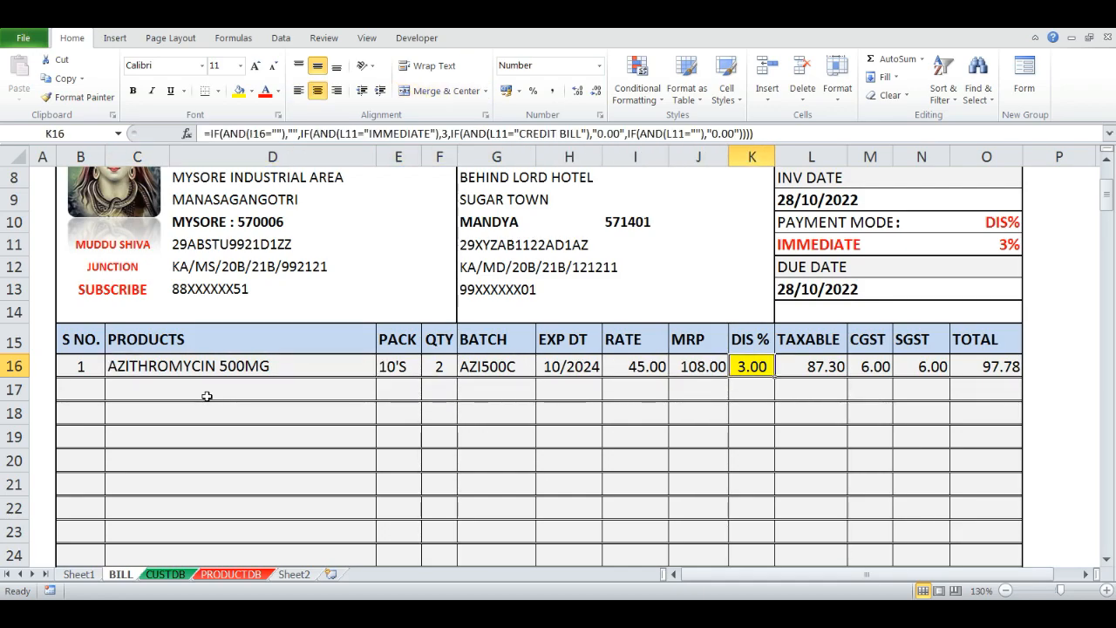
{"action": "key", "text": "F2"}
{"action": "key", "text": "Escape"}
{"action": "key", "text": "F2"}
{"action": "key", "text": "Escape"}
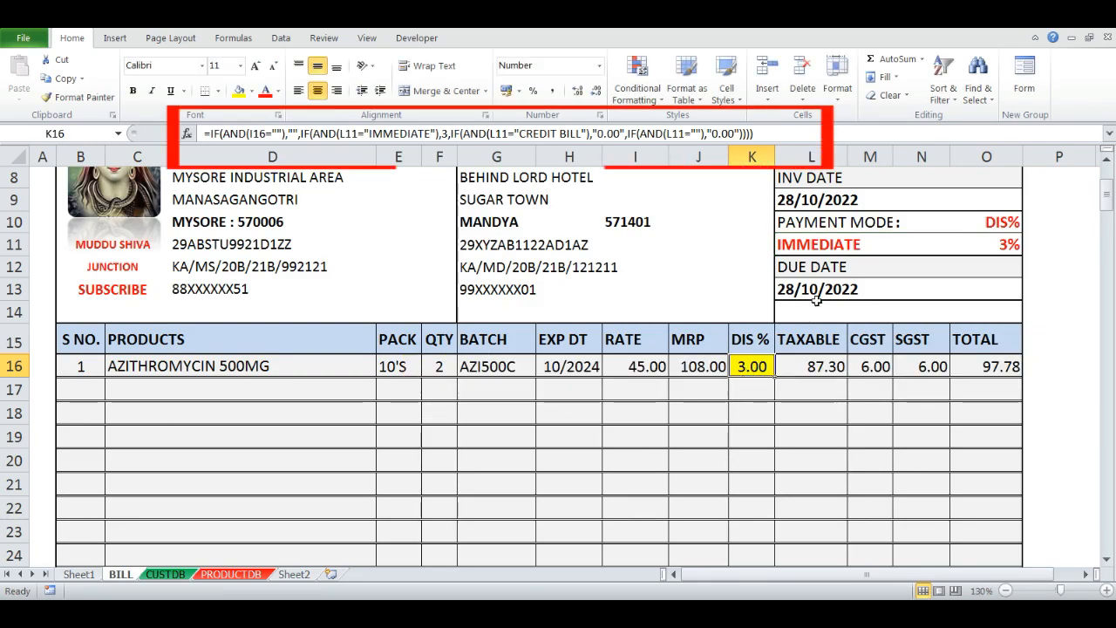
- Change L11 to $L$11 in the IMMEDIATE and CREDIT BILL conditions of the K16 discount formula
{"action": "left_click", "coordinate": [807, 250]}
{"action": "left_click", "coordinate": [751, 366]}
{"action": "key", "text": "F2"}
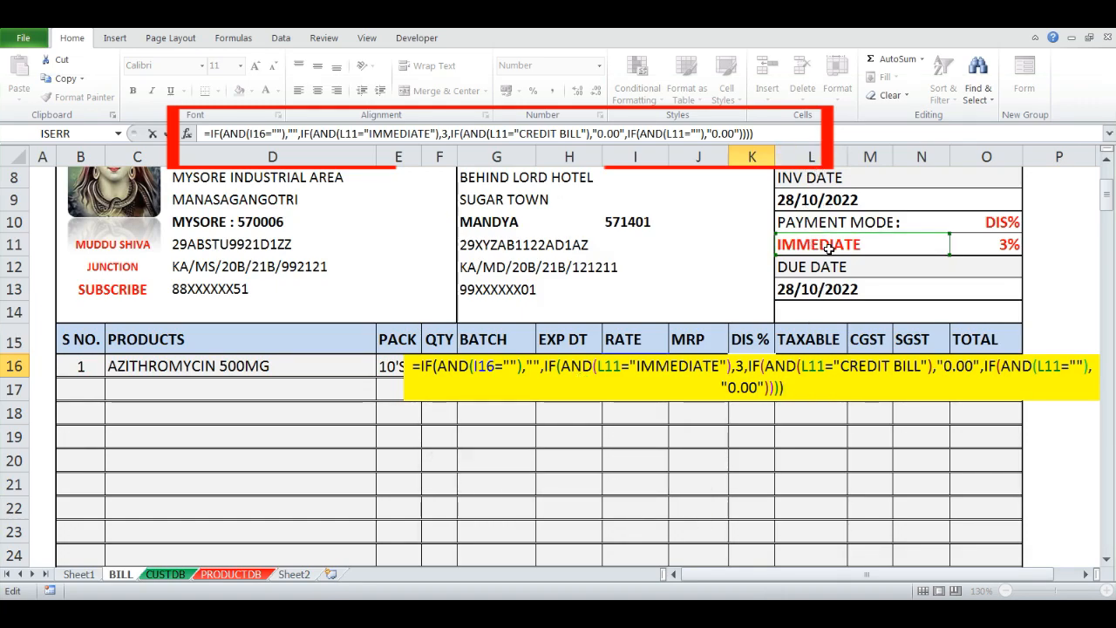
{"action": "left_click", "coordinate": [602, 367]}
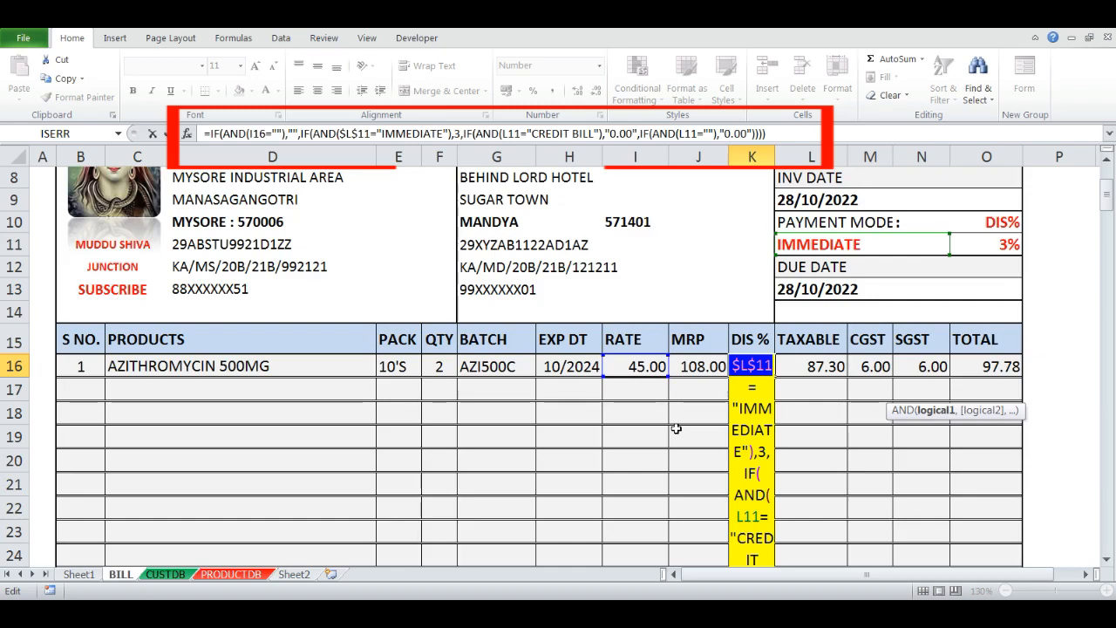
{"action": "key", "text": "Return"}
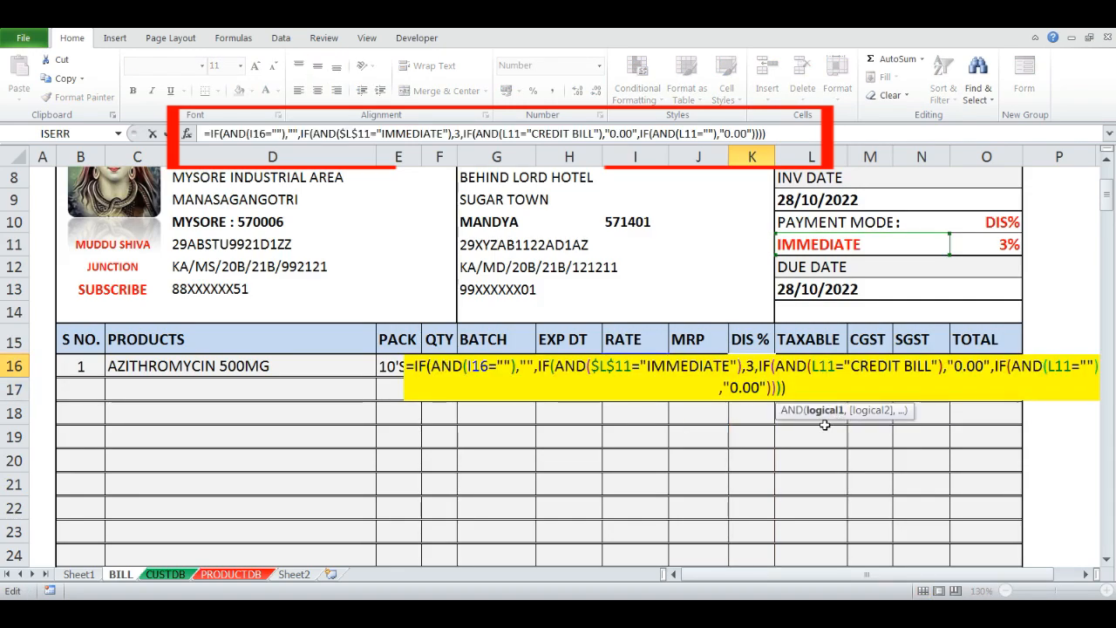
{"action": "key", "text": "F4"}
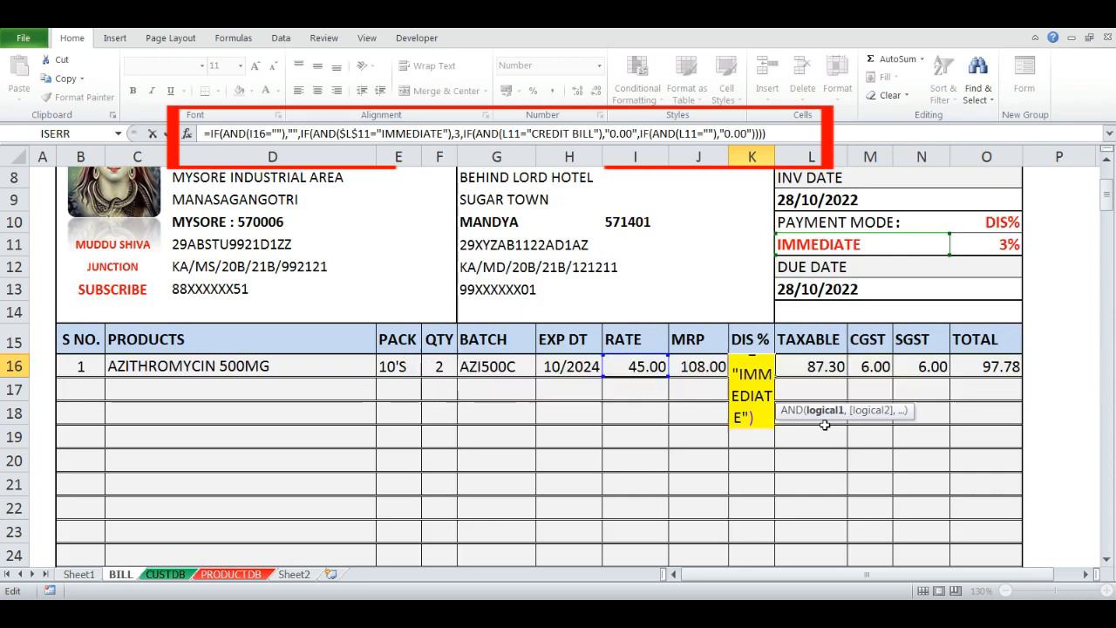
{"action": "key", "text": "Return"}
{"action": "key", "text": "Up"}
- Change L11 to $L$11 in the blank payment mode condition of the K16 discount formula
{"action": "key", "text": "F2"}
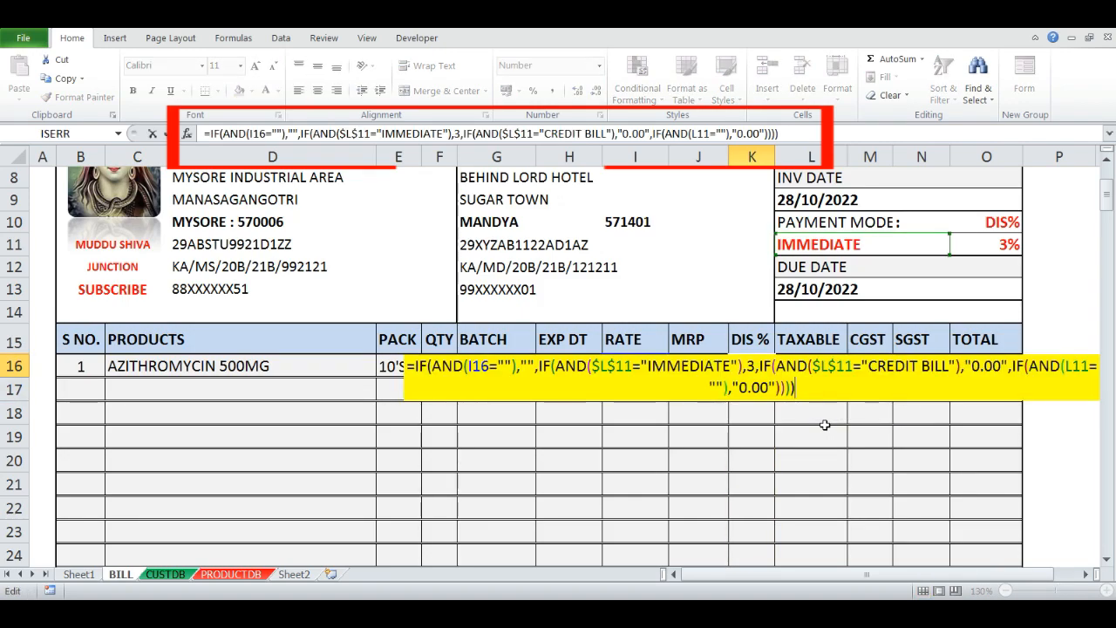
{"action": "left_click", "coordinate": [1068, 367]}
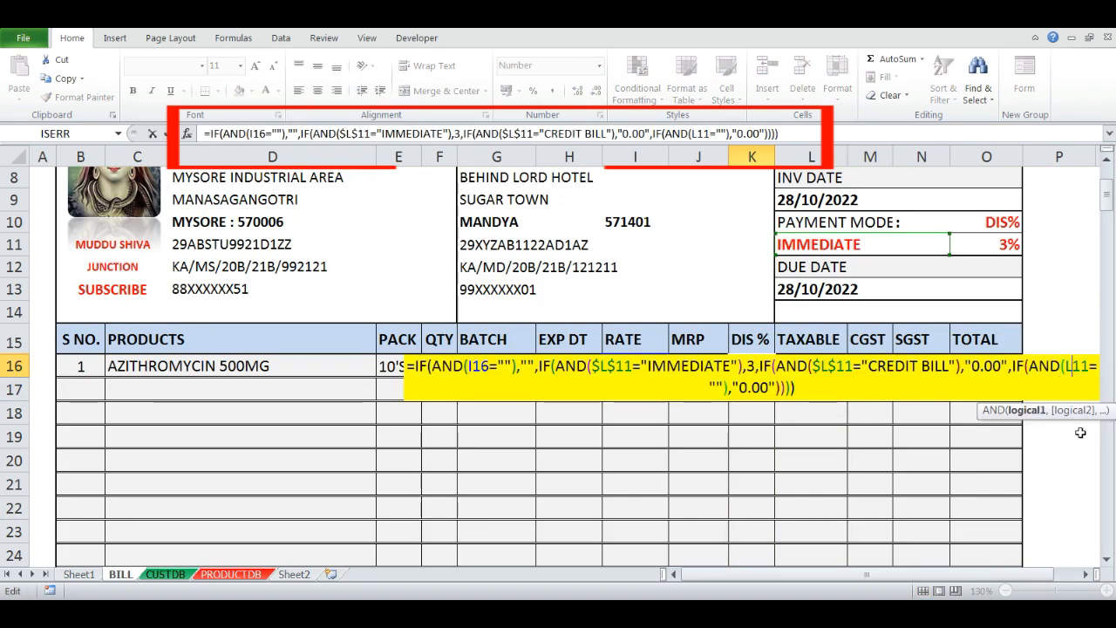
{"action": "key", "text": "F4"}
{"action": "key", "text": "Return"}
{"action": "key", "text": "Up"}
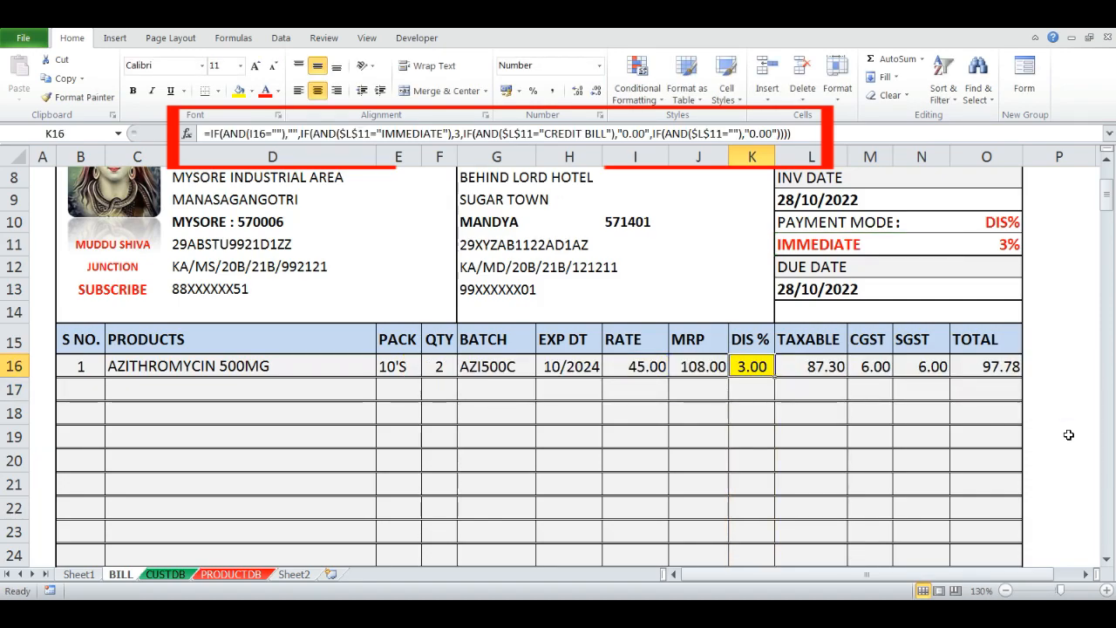
- Review the absolute $L$11 references in the payment mode conditions of the K16 discount formula
{"action": "key", "text": "F2"}
{"action": "left_click_drag", "start_coordinate": [607, 366], "coordinate": [651, 366]}
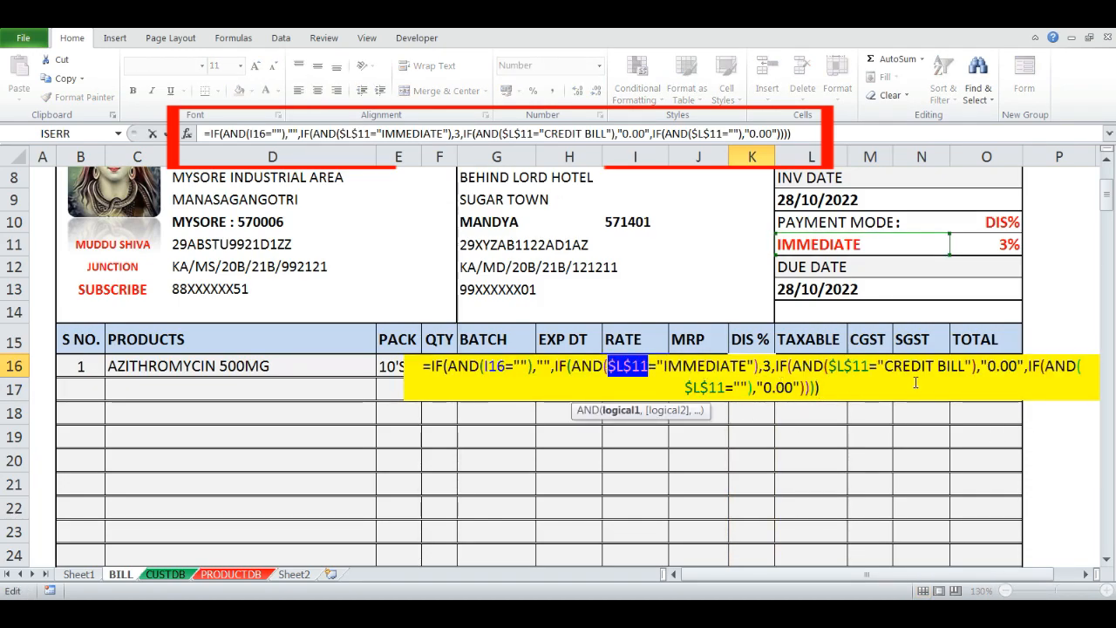
{"action": "left_click_drag", "start_coordinate": [828, 366], "coordinate": [861, 366]}
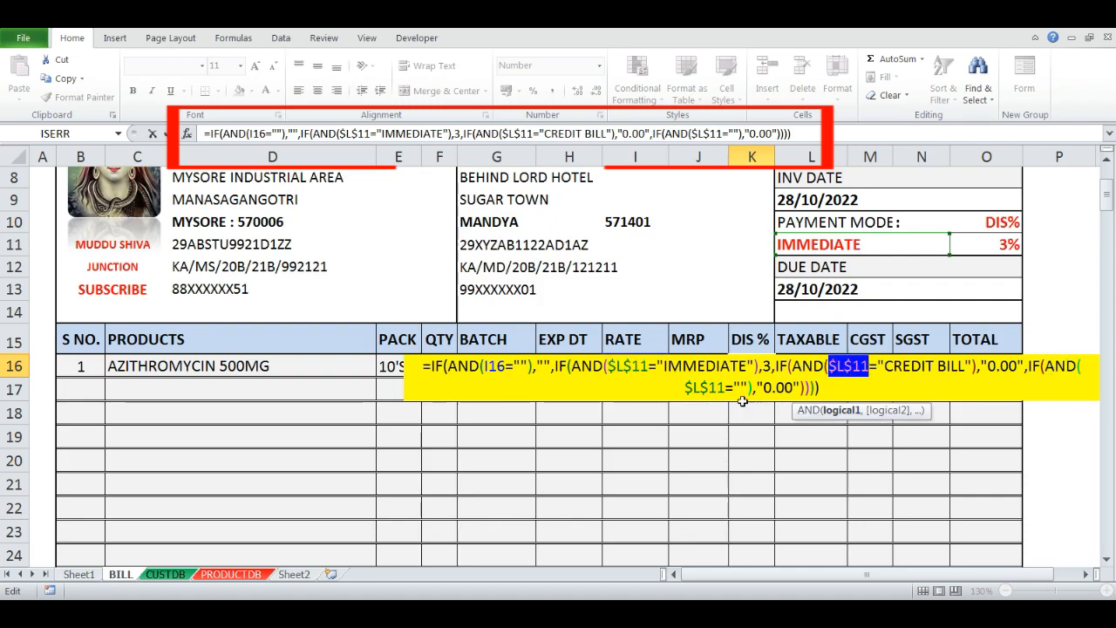
{"action": "left_click_drag", "start_coordinate": [687, 387], "coordinate": [717, 388]}
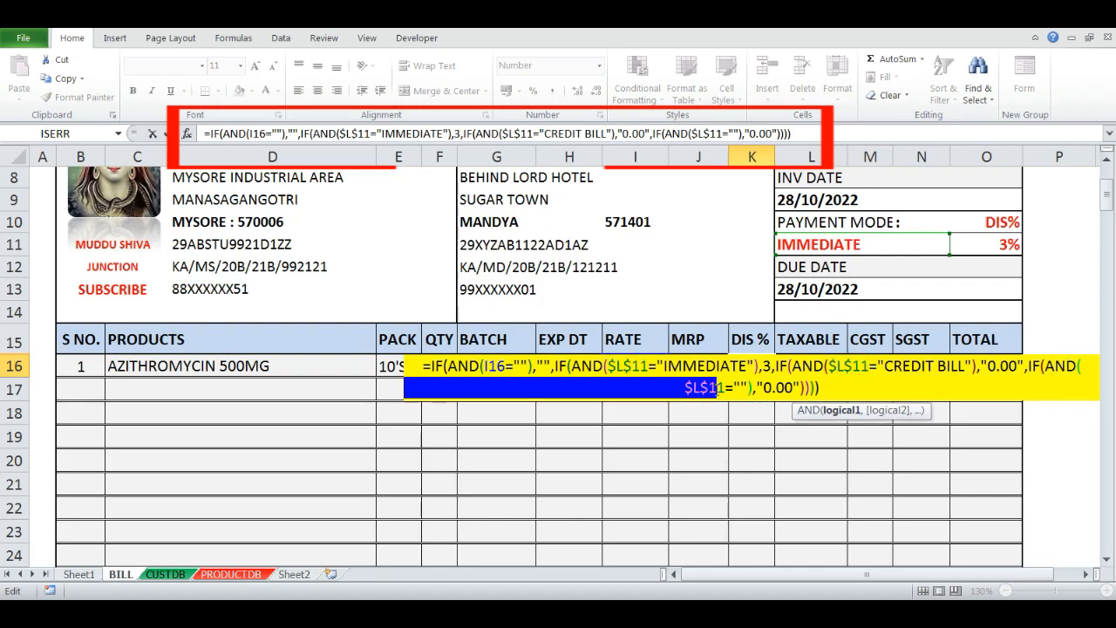
{"action": "left_click", "coordinate": [773, 456]}
{"action": "key", "text": "ctrl+z"}
{"action": "left_click_drag", "start_coordinate": [608, 366], "coordinate": [649, 366]}
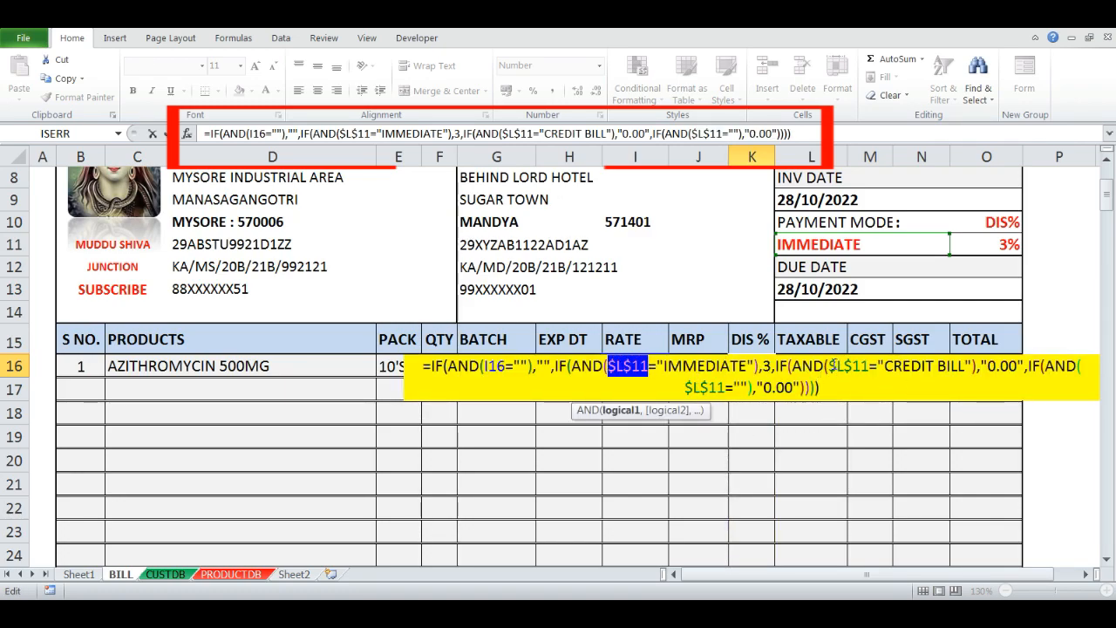
{"action": "left_click_drag", "start_coordinate": [828, 367], "coordinate": [862, 366]}
{"action": "key", "text": "Escape"}
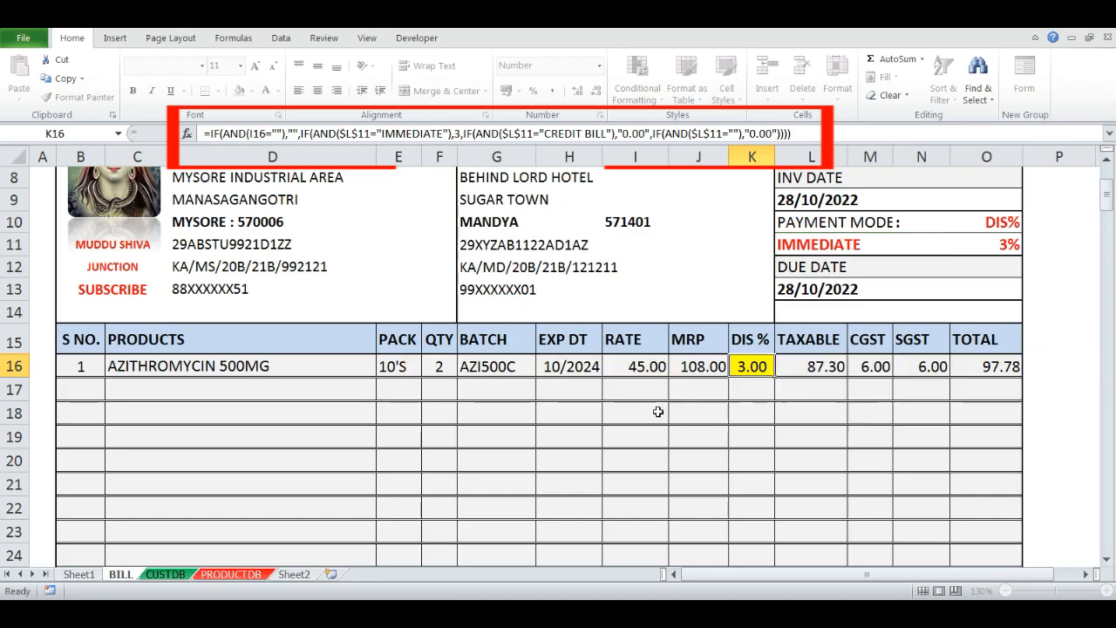
- Copy the complete first billing row, B16:O16, from S NO. through TOTAL
{"action": "key", "text": "Left"}
{"action": "key", "text": "Left"}
{"action": "key", "text": "Left"}
{"action": "key", "text": "Left"}
{"action": "key", "text": "Left"}
{"action": "key", "text": "Left"}
{"action": "key", "text": "Left"}
{"action": "key", "text": "Left"}
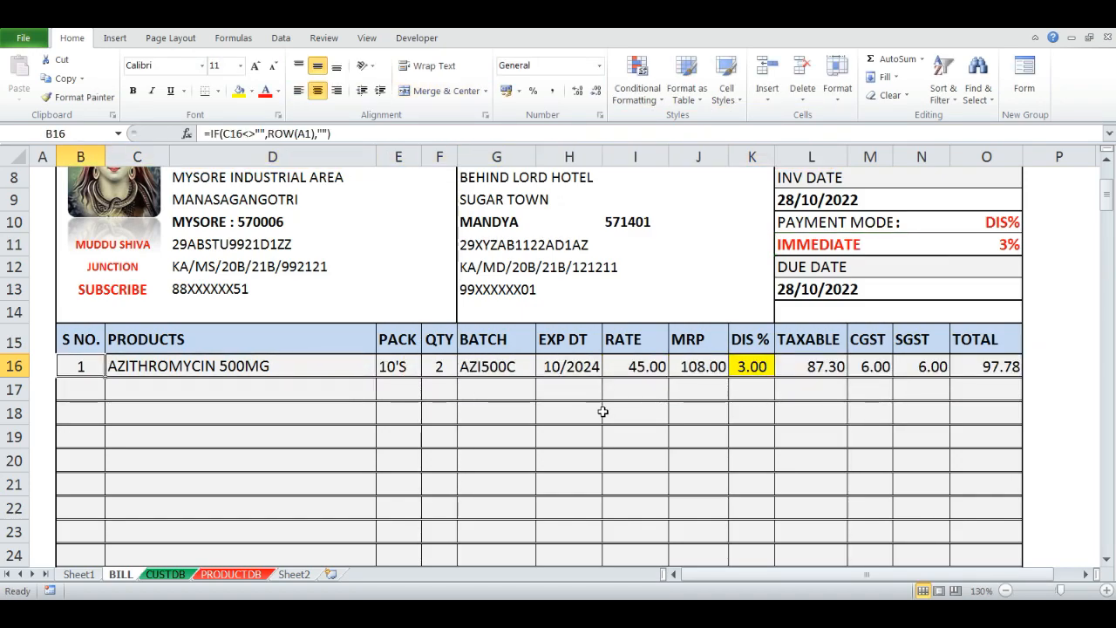
{"action": "left_click", "coordinate": [1109, 562]}
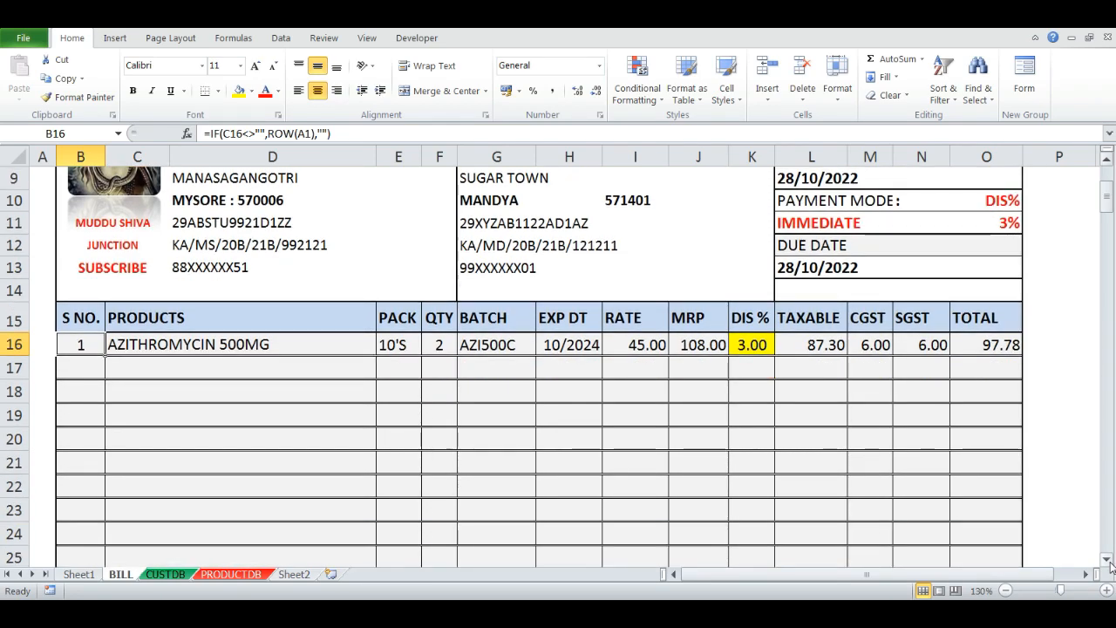
{"action": "left_click", "coordinate": [1109, 563]}
{"action": "left_click", "coordinate": [1110, 562]}
{"action": "left_click", "coordinate": [1108, 560]}
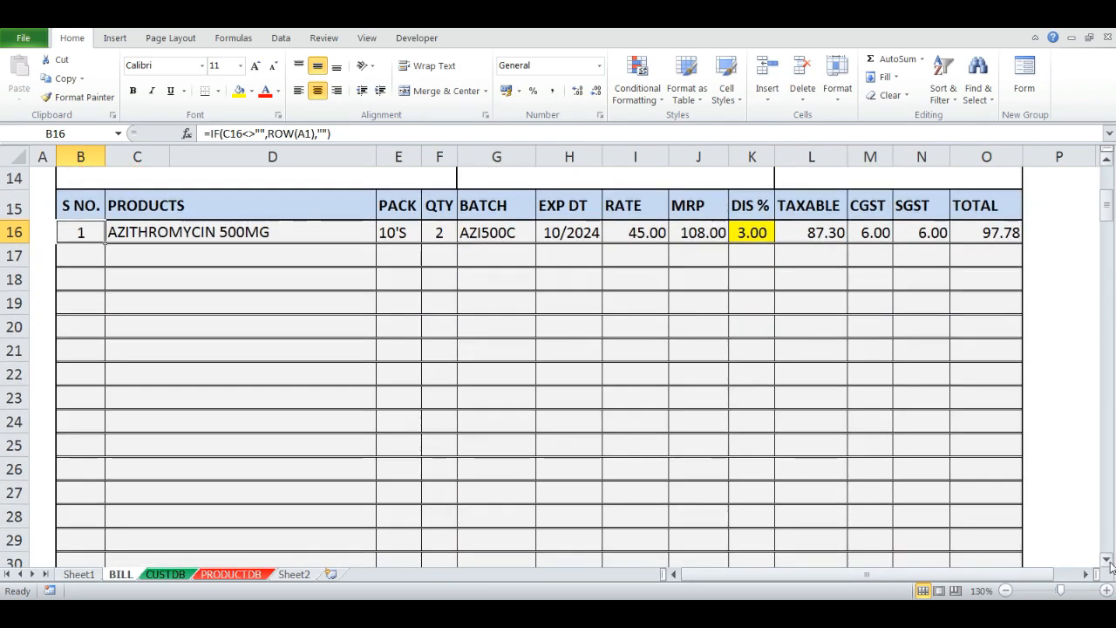
{"action": "left_click", "coordinate": [1108, 560]}
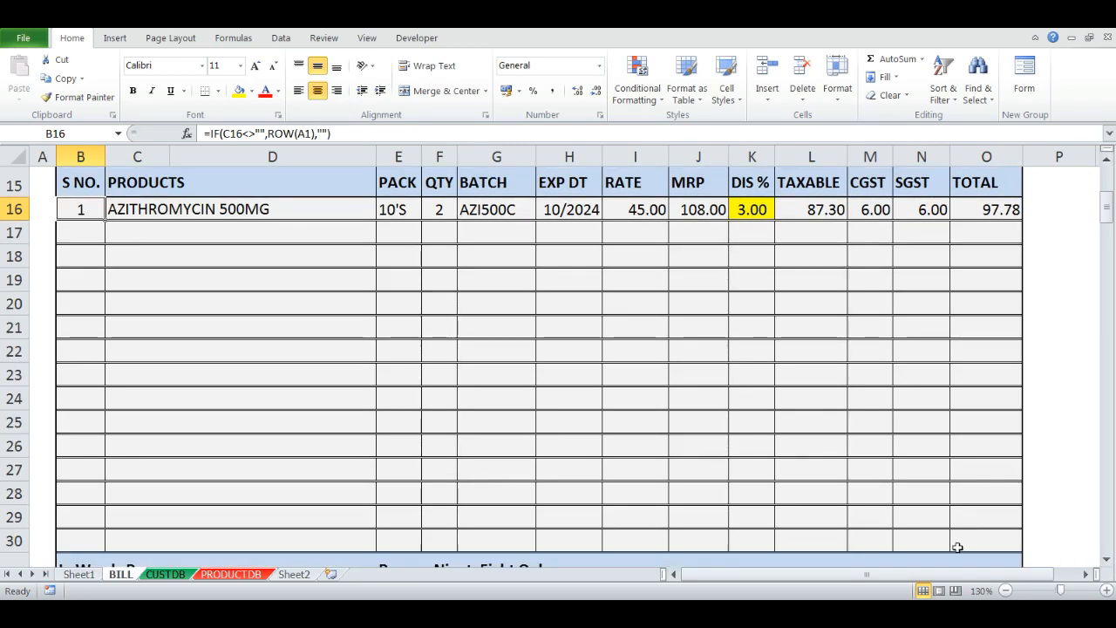
{"action": "key", "text": "shift+Right"}
{"action": "key", "text": "shift+Right"}
{"action": "key", "text": "shift+Right"}
{"action": "key", "text": "shift+Right"}
{"action": "key", "text": "shift+Right"}
{"action": "key", "text": "shift+Right"}
{"action": "key", "text": "shift+Right"}
{"action": "key", "text": "shift+Right"}
{"action": "key", "text": "shift+Right"}
{"action": "key", "text": "shift+Right"}
{"action": "key", "text": "shift+Right"}
{"action": "key", "text": "shift+Right"}
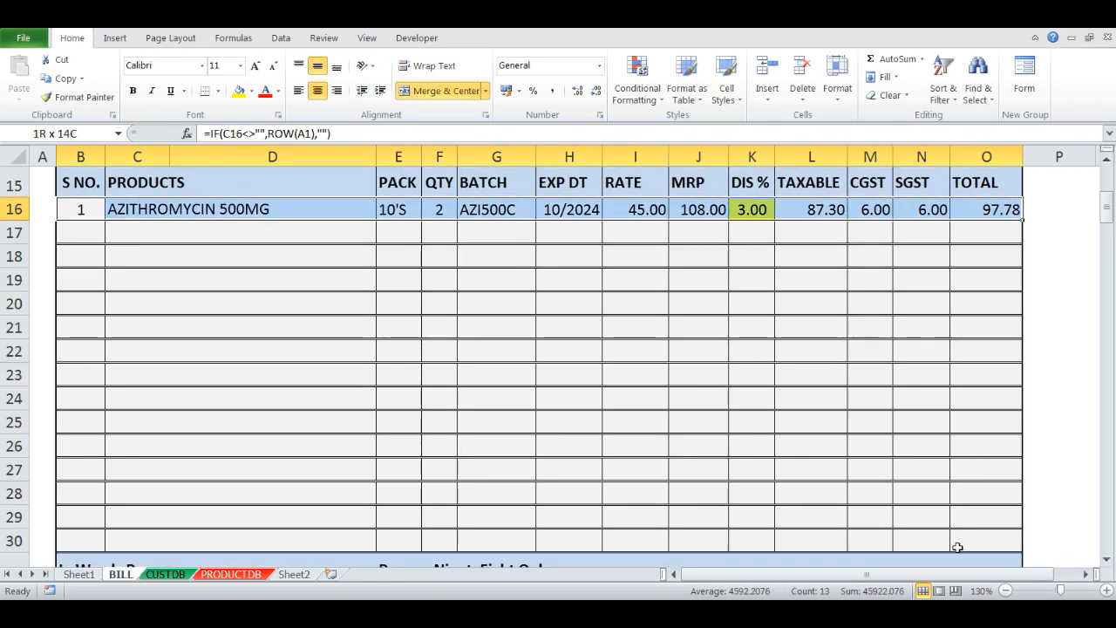
{"action": "key", "text": "ctrl+c"}
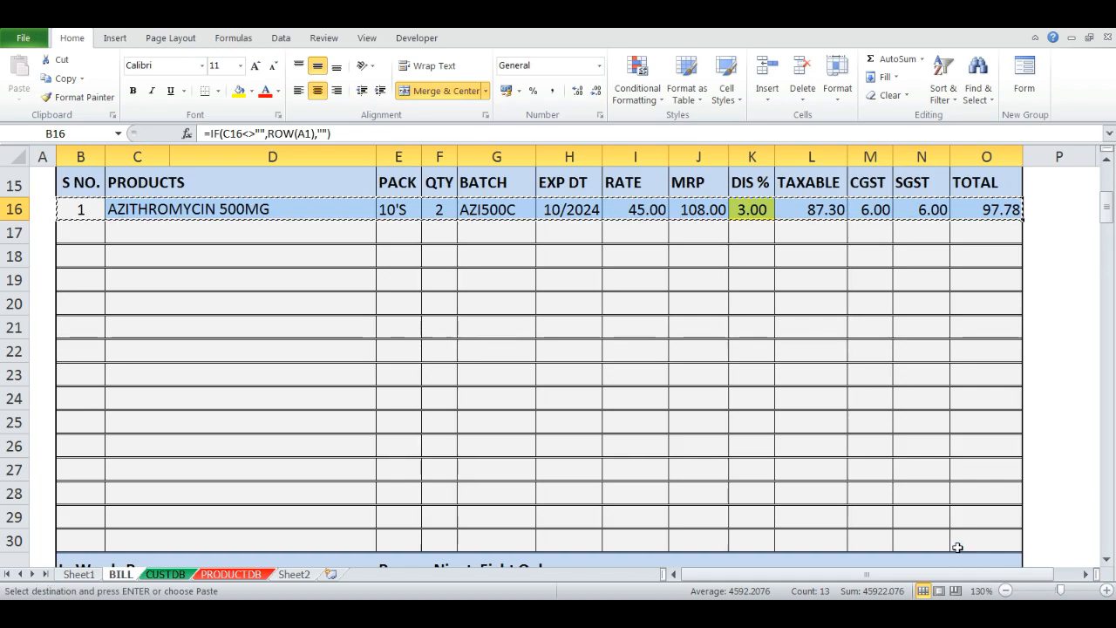
- Paste the copied billing row into rows 17 through 30
{"action": "key", "text": "Down"}
{"action": "key", "text": "shift+Down"}
{"action": "key", "text": "shift+Down"}
{"action": "key", "text": "shift+Down"}
{"action": "key", "text": "shift+Down"}
{"action": "key", "text": "shift+Down"}
{"action": "key", "text": "shift+Down"}
{"action": "key", "text": "shift+Down"}
{"action": "key", "text": "shift+Down"}
{"action": "key", "text": "shift+Down"}
{"action": "key", "text": "shift+Down"}
{"action": "key", "text": "shift+Down"}
{"action": "key", "text": "shift+Down"}
{"action": "key", "text": "shift+Down"}
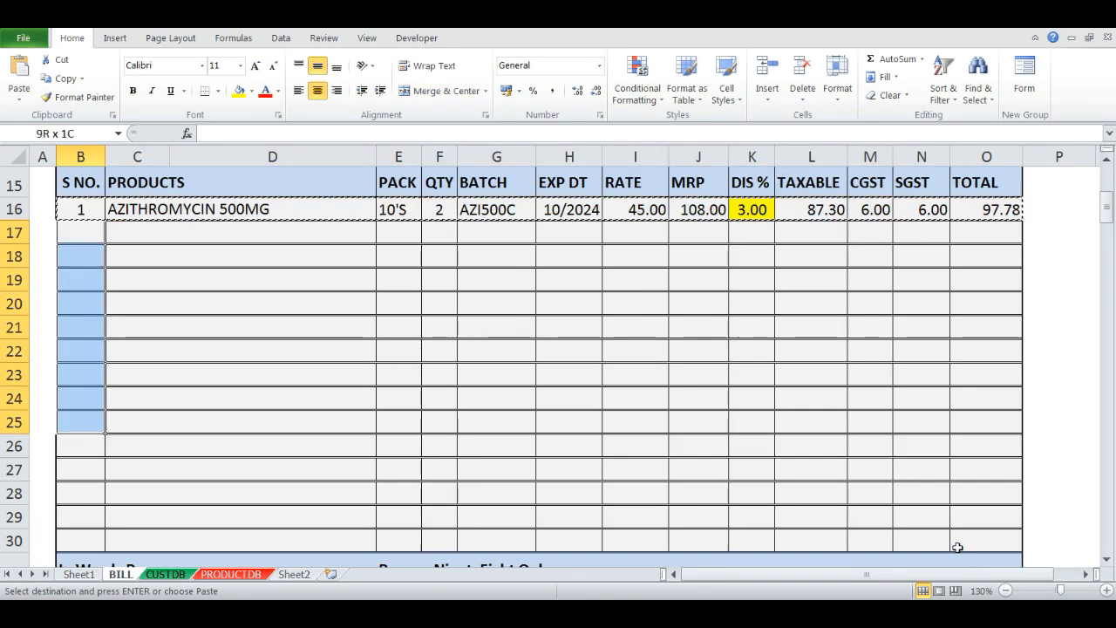
{"action": "key", "text": "Return"}
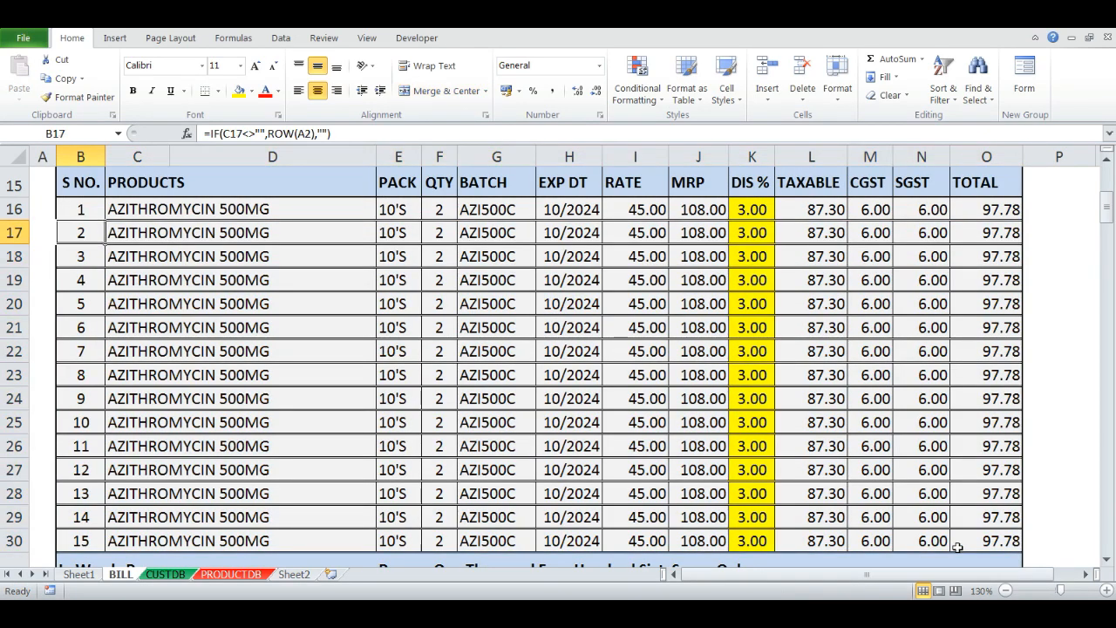
- Clear the copied product names in C17:C30 and the copied quantities in F17:F30
{"action": "key", "text": "Right"}
{"action": "key", "text": "ctrl+shift+Down"}
{"action": "key", "text": "Delete"}
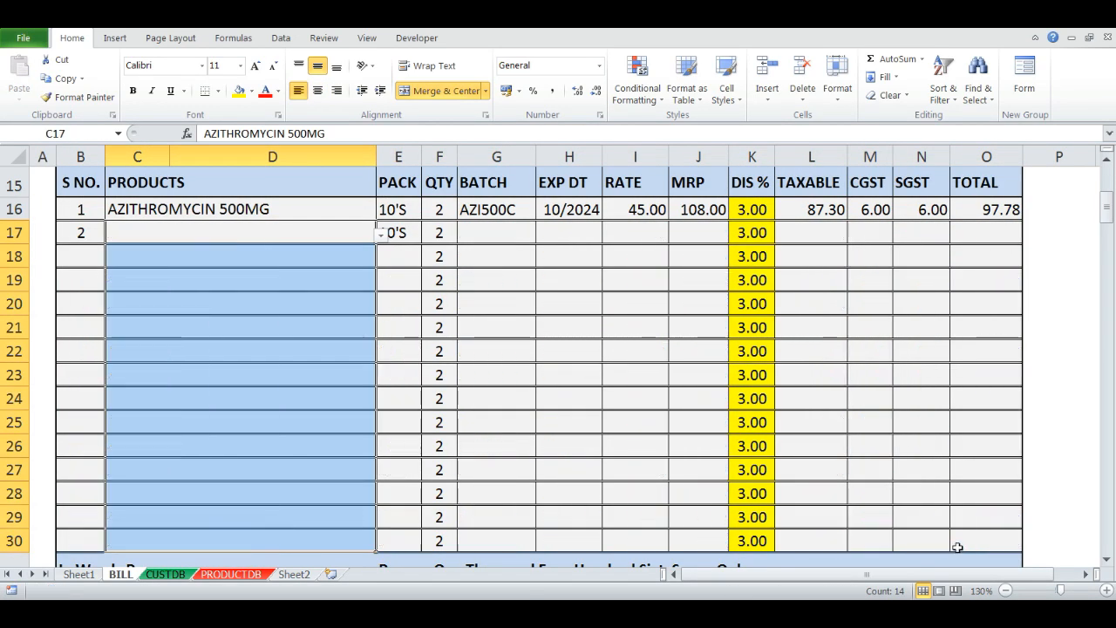
{"action": "key", "text": "Up"}
{"action": "key", "text": "Up"}
{"action": "key", "text": "Down"}
{"action": "key", "text": "Right"}
{"action": "key", "text": "Right"}
{"action": "key", "text": "Down"}
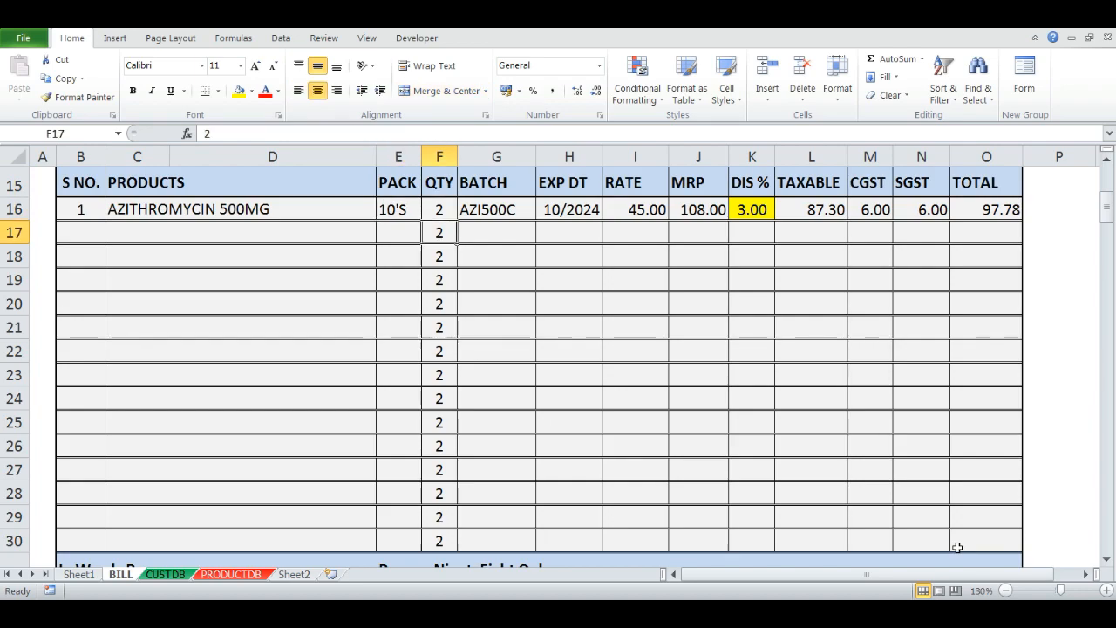
{"action": "key", "text": "ctrl+shift+Down"}
{"action": "key", "text": "Delete"}
- Clear the quantity in F16 of the first billing row
{"action": "key", "text": "Up"}
{"action": "key", "text": "Left"}
{"action": "key", "text": "Left"}
{"action": "key", "text": "Left"}
{"action": "key", "text": "Right"}
{"action": "key", "text": "Right"}
{"action": "key", "text": "Right"}
{"action": "key", "text": "Delete"}
- Choose ALBENDAZOLE 400MG as the product in row 16 and enter a quantity of 1
{"action": "key", "text": "Left"}
{"action": "key", "text": "Left"}
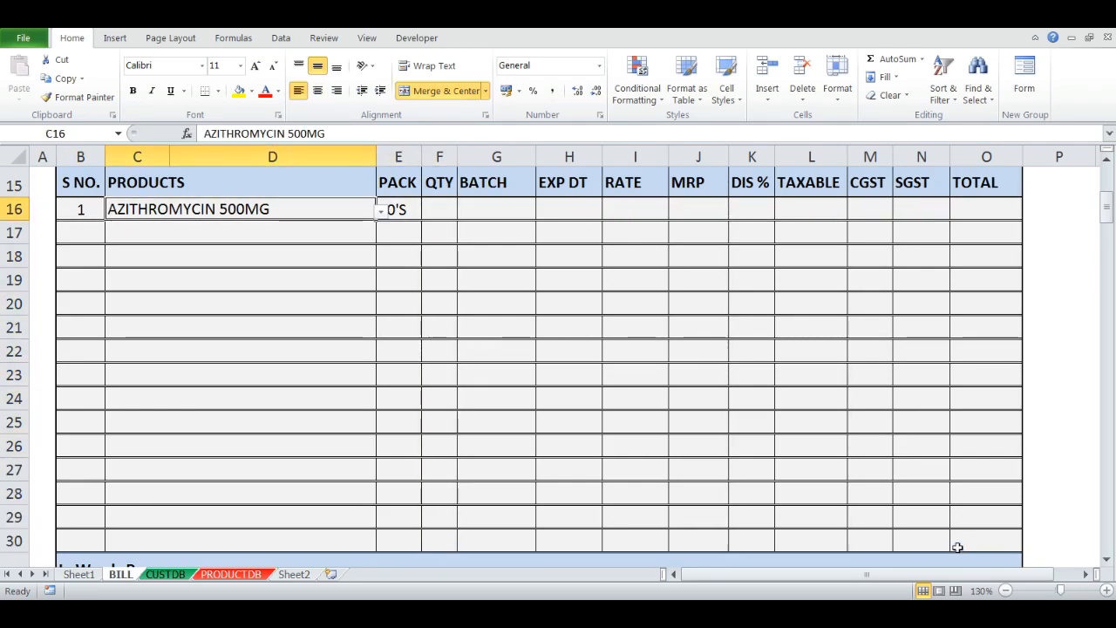
{"action": "key", "text": "alt+Down"}
{"action": "key", "text": "Up"}
{"action": "key", "text": "Up"}
{"action": "key", "text": "Up"}
{"action": "key", "text": "Up"}
{"action": "key", "text": "Up"}
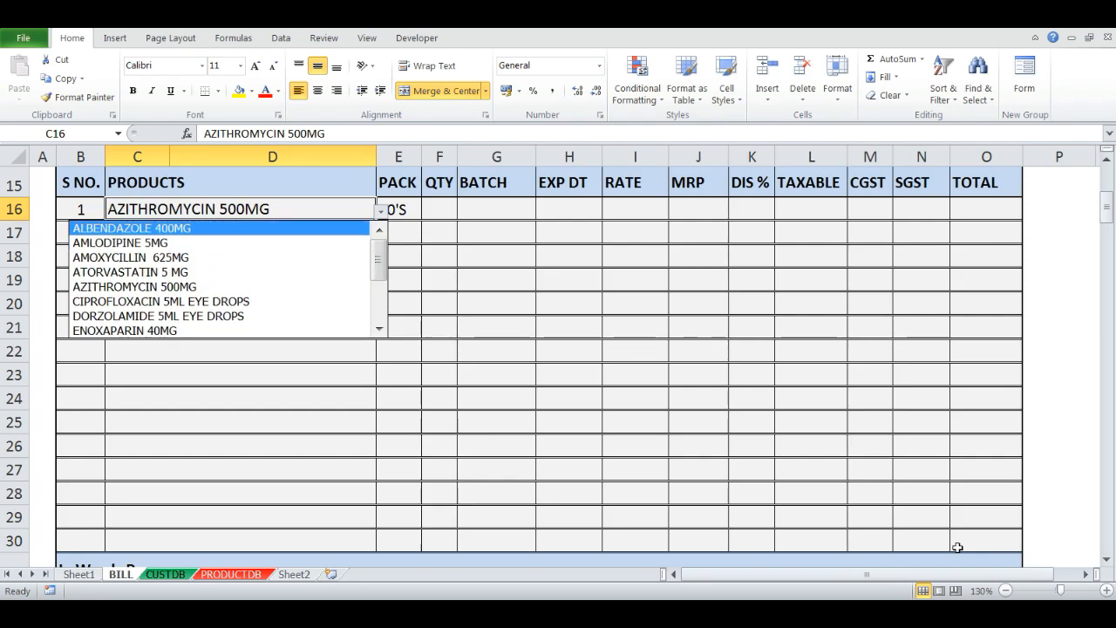
{"action": "key", "text": "Return"}
{"action": "key", "text": "Right"}
{"action": "key", "text": "Right"}
{"action": "type", "text": "1"}
{"action": "key", "text": "Return"}
- Choose AMLODIPINE 5MG as the product in row 17 and enter a quantity of 3
{"action": "key", "text": "Left"}
{"action": "key", "text": "Left"}
{"action": "key", "text": "alt+Down"}
{"action": "key", "text": "Down"}
{"action": "key", "text": "Return"}
{"action": "key", "text": "Right"}
{"action": "key", "text": "Right"}
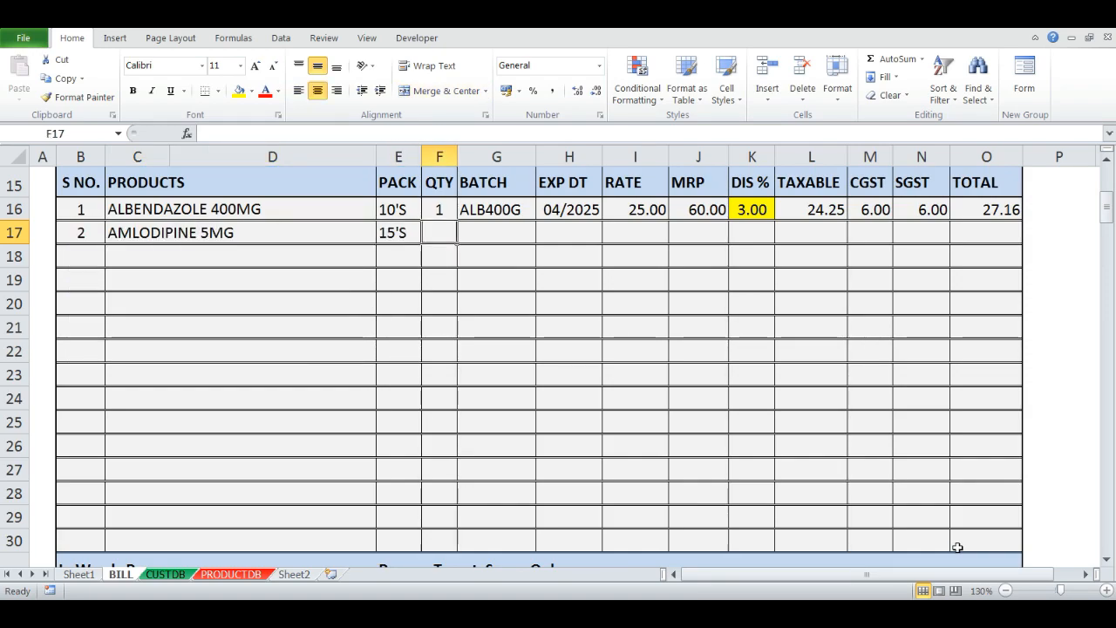
{"action": "type", "text": "3"}
{"action": "key", "text": "Return"}
- Choose PARACETAMOL 650MG as the product in row 25 and enter a quantity of 50
{"action": "key", "text": "Left"}
{"action": "key", "text": "Left"}
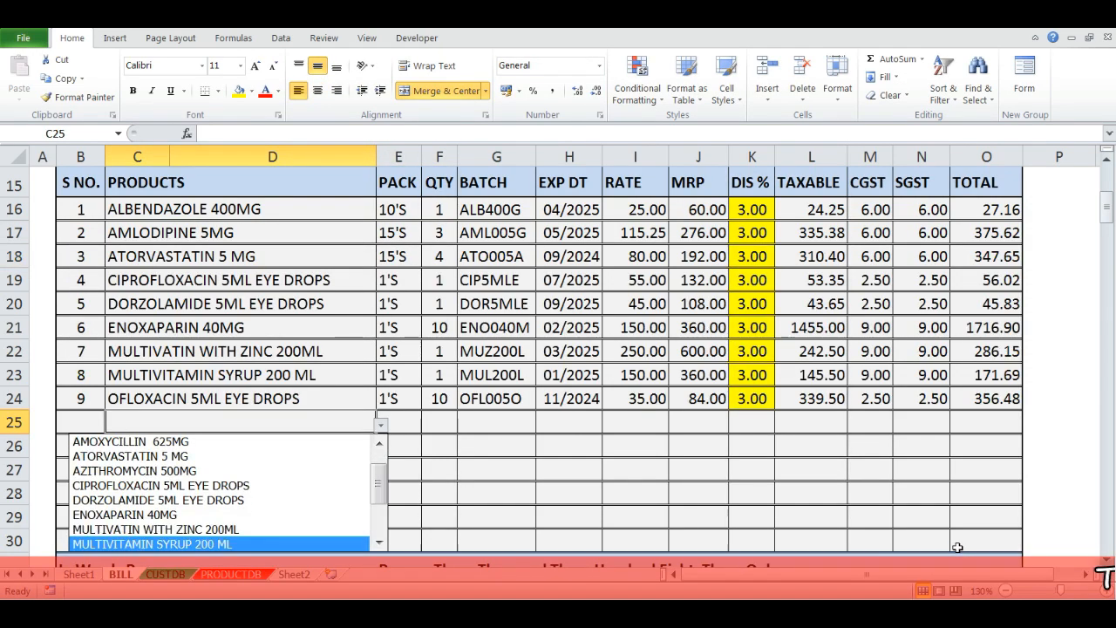
{"action": "key", "text": "Down"}
{"action": "key", "text": "Down"}
{"action": "key", "text": "Down"}
{"action": "key", "text": "Down"}
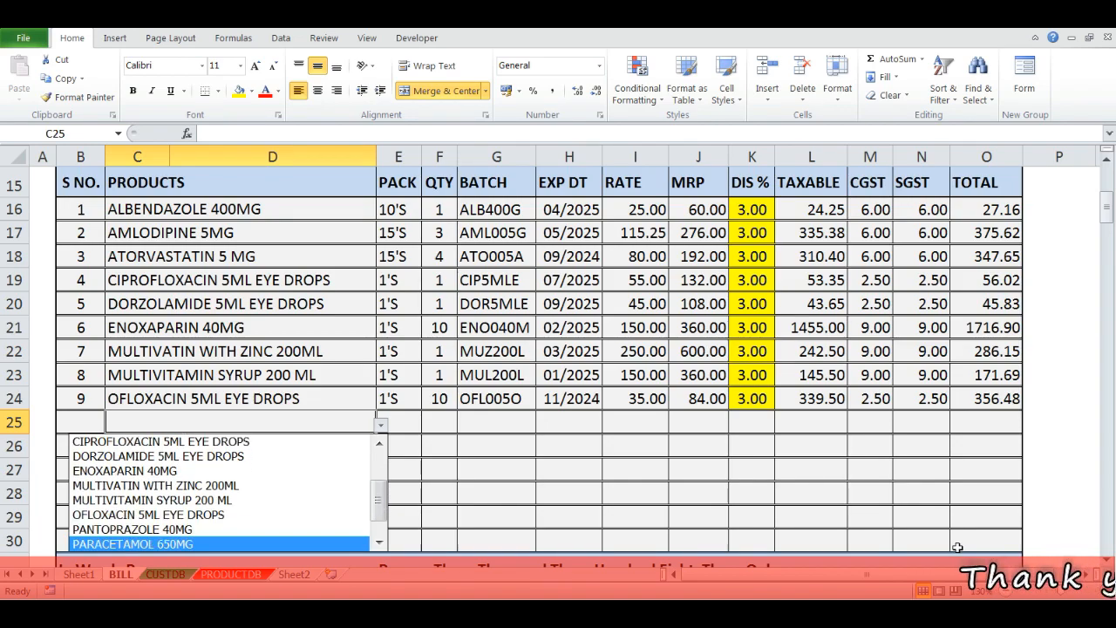
{"action": "key", "text": "Up"}
{"action": "key", "text": "Return"}
{"action": "key", "text": "Right"}
{"action": "key", "text": "Right"}
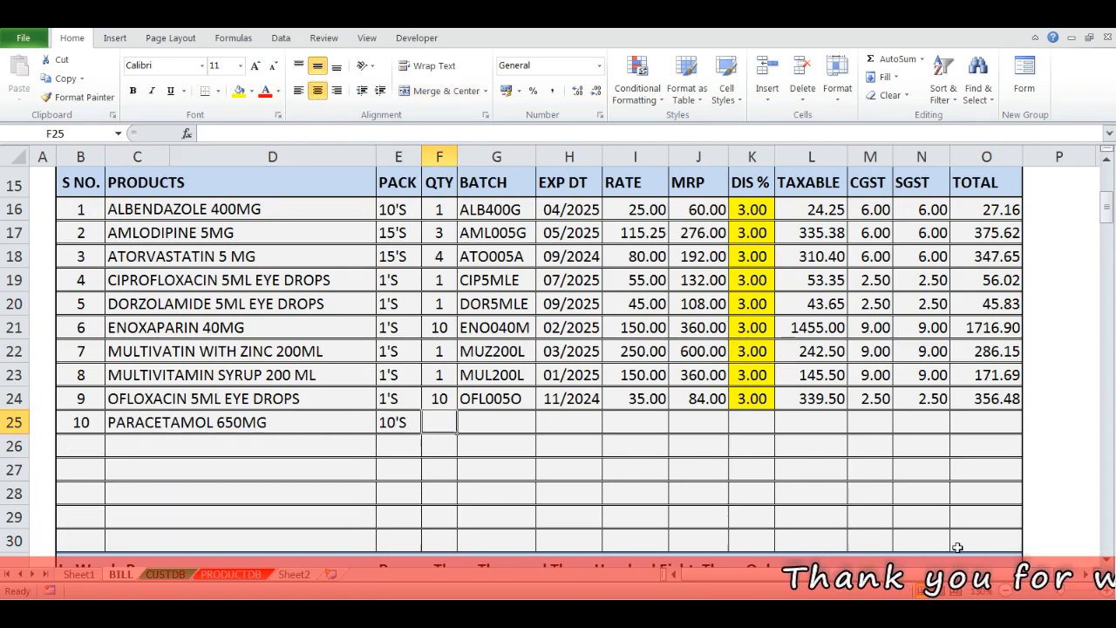
{"action": "type", "text": "50"}
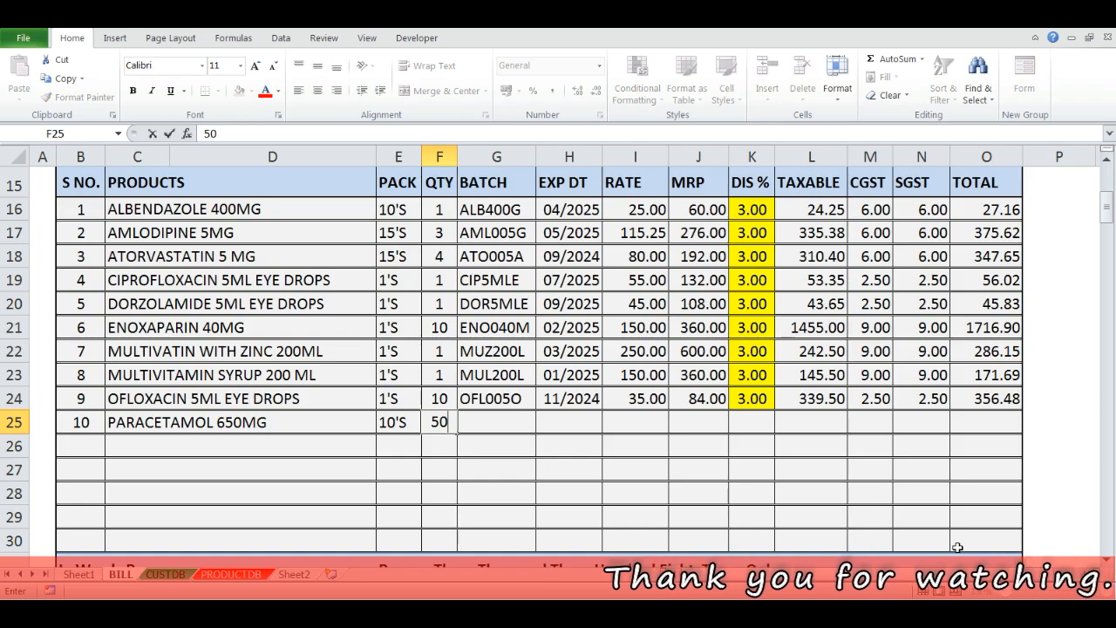
{"action": "key", "text": "Return"}
- Examine the filled billing rows 16 to 25 along the QTY column
{"action": "key", "text": "Up"}
{"action": "key", "text": "Up"}
{"action": "key", "text": "Up"}
{"action": "key", "text": "Up"}
{"action": "key", "text": "Up"}
{"action": "key", "text": "Up"}
{"action": "key", "text": "Up"}
{"action": "key", "text": "Up"}
{"action": "key", "text": "Up"}
{"action": "key", "text": "Up"}
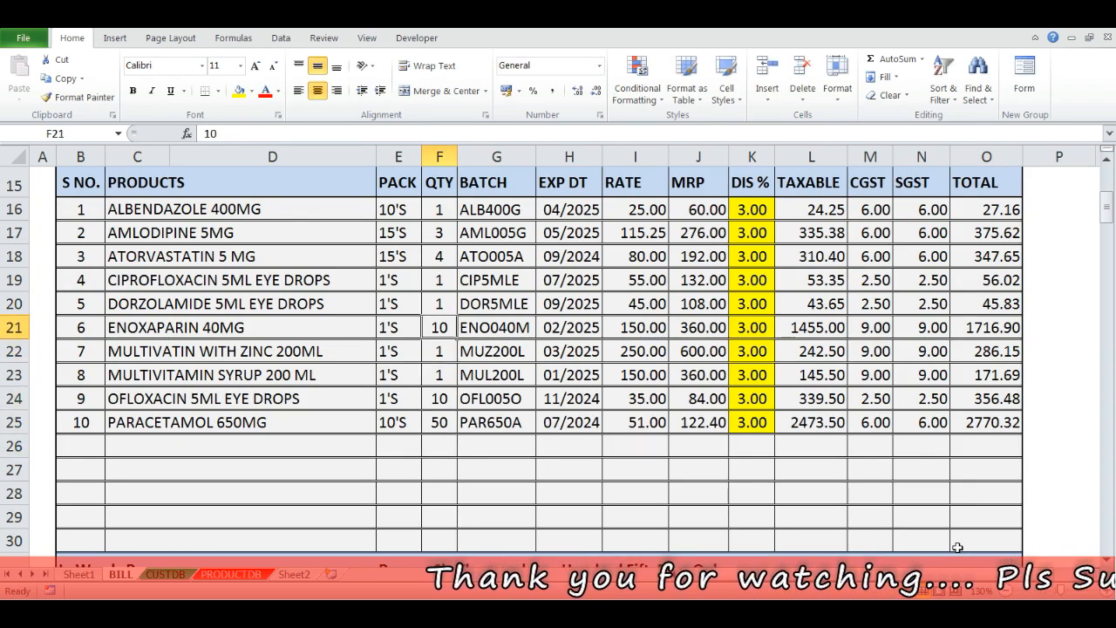
{"action": "key", "text": "Down"}
{"action": "key", "text": "Down"}
{"action": "key", "text": "Down"}
{"action": "key", "text": "Down"}
{"action": "key", "text": "Down"}
{"action": "key", "text": "Down"}
{"action": "key", "text": "Down"}
{"action": "key", "text": "Down"}
{"action": "key", "text": "Down"}
{"action": "key", "text": "Down"}
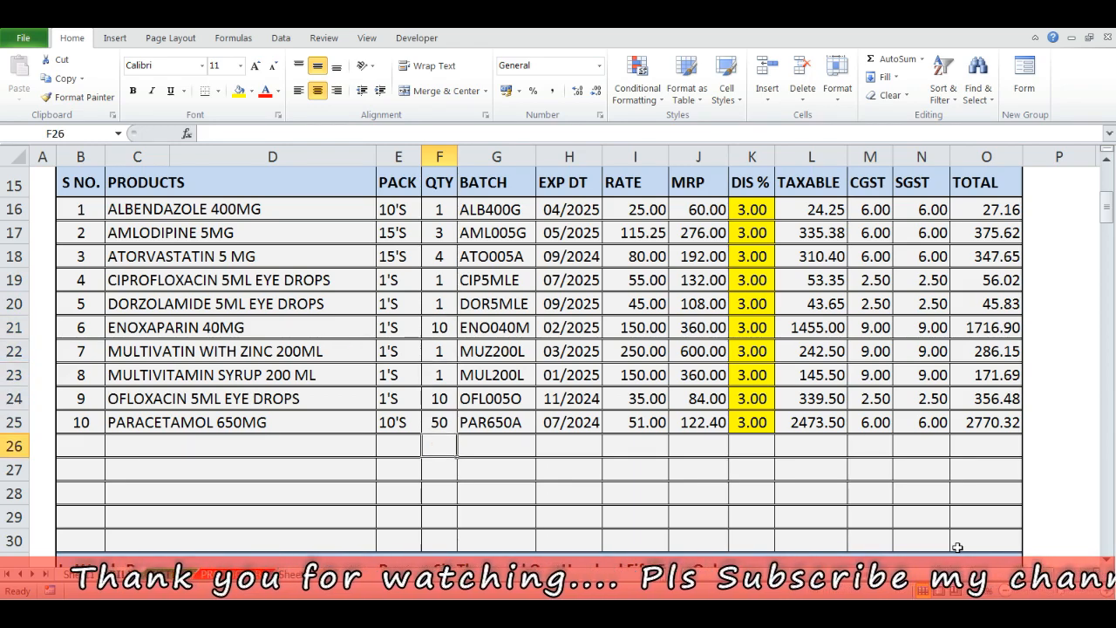
- Try to enter a quantity of 1 in F26 without a product selected in that row
{"action": "type", "text": "1"}
{"action": "key", "text": "Return"}
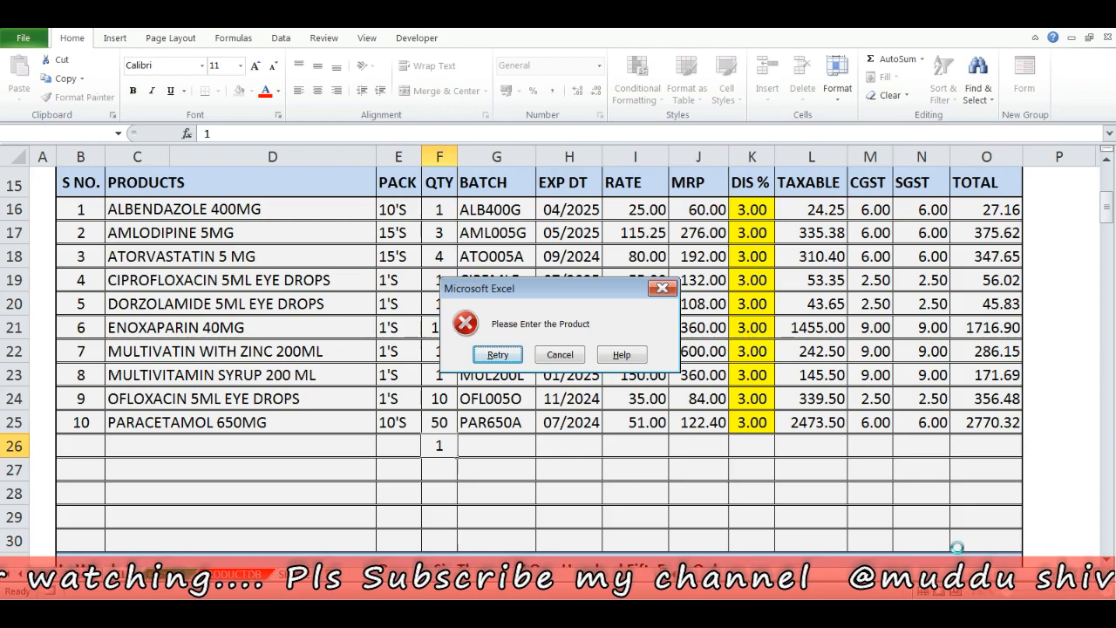
{"action": "key", "text": "Return"}
{"action": "key", "text": "Escape"}
- Choose TELMISARTAN 20MG as the product in row 26 and enter a quantity of 10
{"action": "key", "text": "Left"}
{"action": "key", "text": "Left"}
{"action": "key", "text": "alt+Down"}
{"action": "key", "text": "Down"}
{"action": "key", "text": "Down"}
{"action": "key", "text": "Down"}
{"action": "key", "text": "Down"}
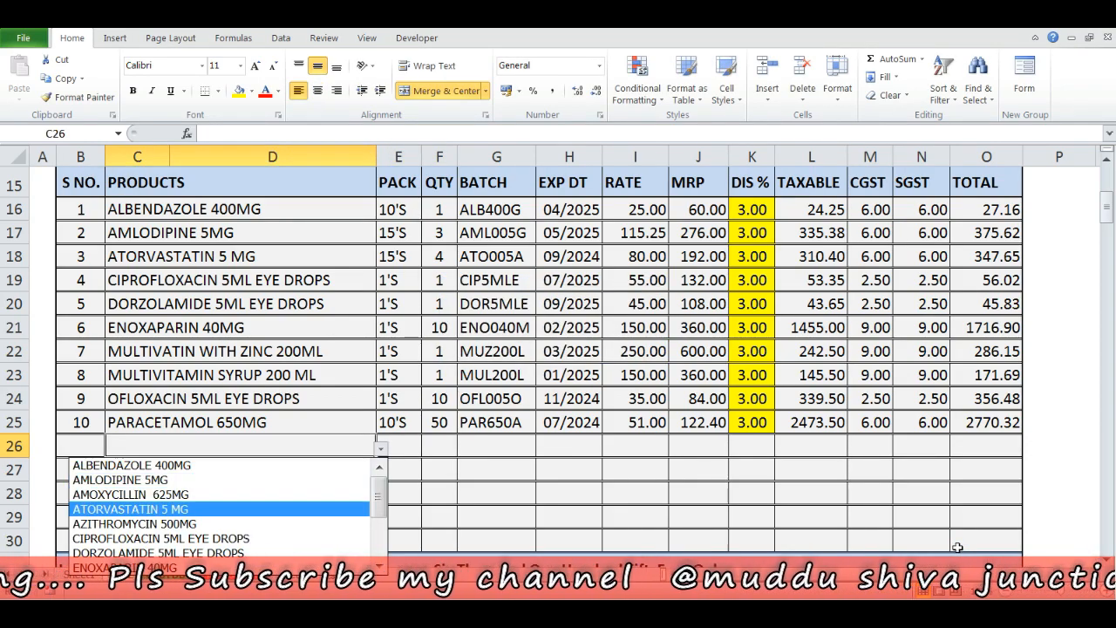
{"action": "key", "text": "Down"}
{"action": "key", "text": "Down"}
{"action": "key", "text": "Down"}
{"action": "key", "text": "Down"}
{"action": "key", "text": "Down"}
{"action": "key", "text": "Down"}
{"action": "key", "text": "Down"}
{"action": "key", "text": "Down"}
{"action": "key", "text": "Down"}
{"action": "key", "text": "Down"}
{"action": "key", "text": "Down"}
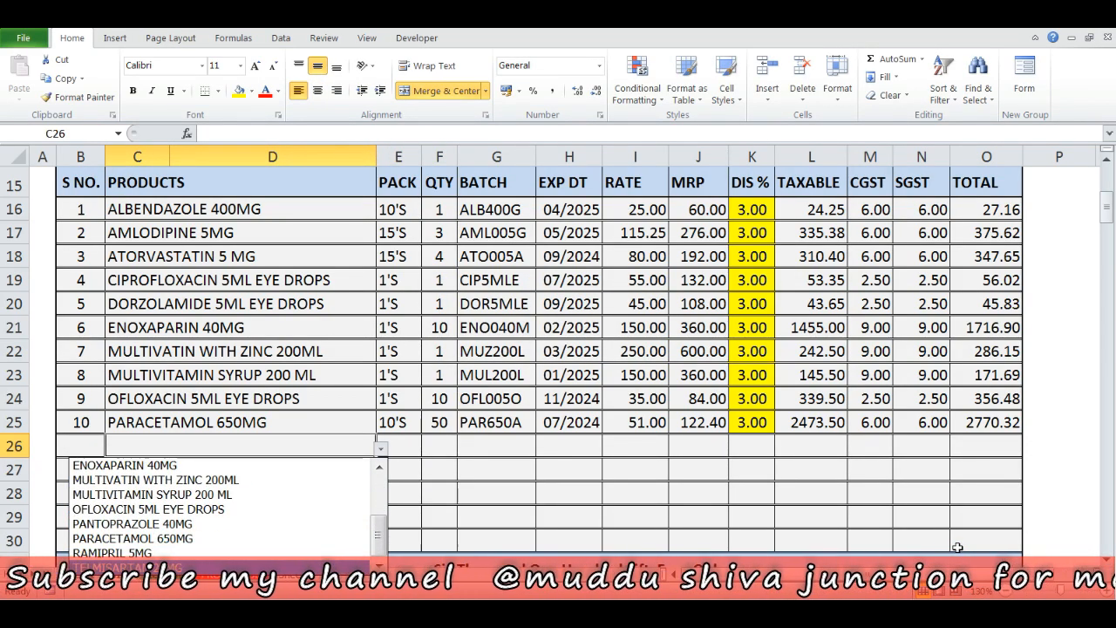
{"action": "key", "text": "Return"}
{"action": "key", "text": "Right"}
{"action": "key", "text": "Right"}
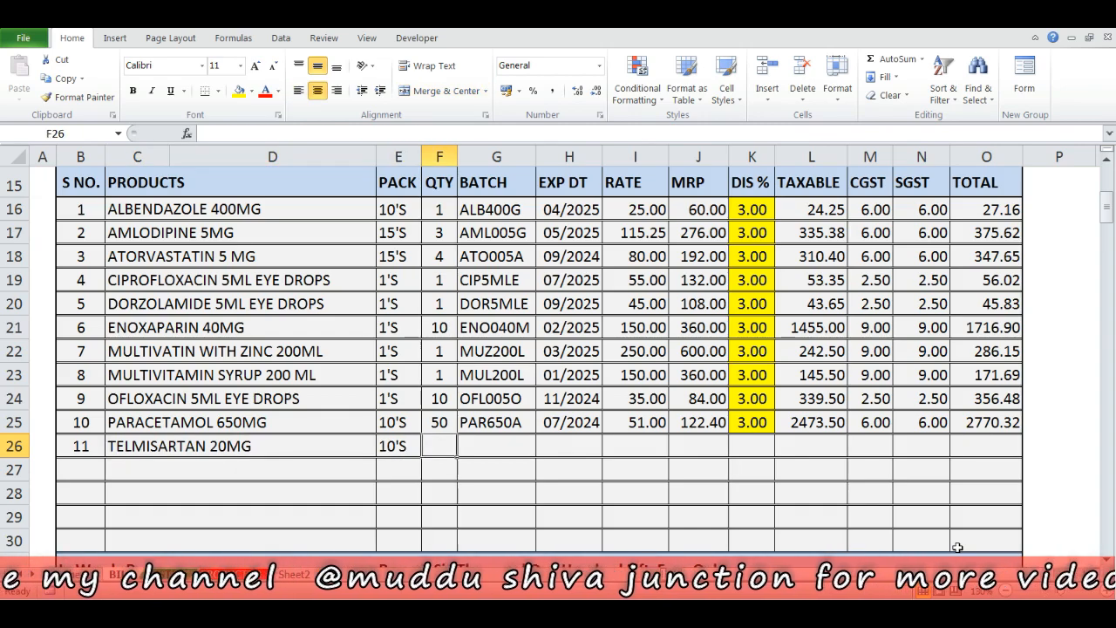
{"action": "type", "text": "10"}
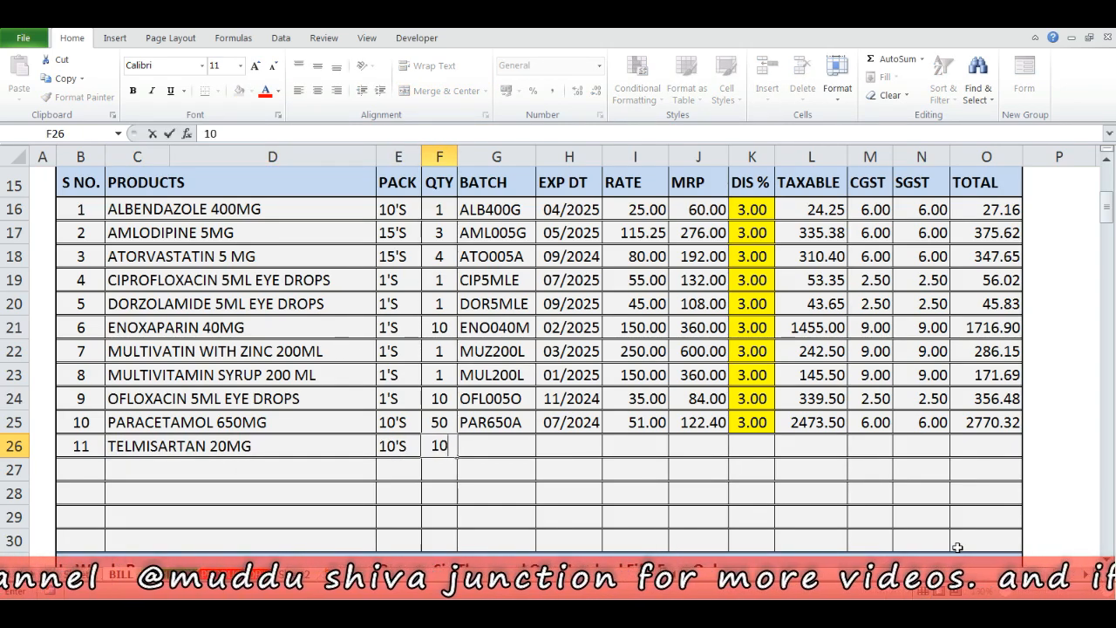
{"action": "key", "text": "Return"}
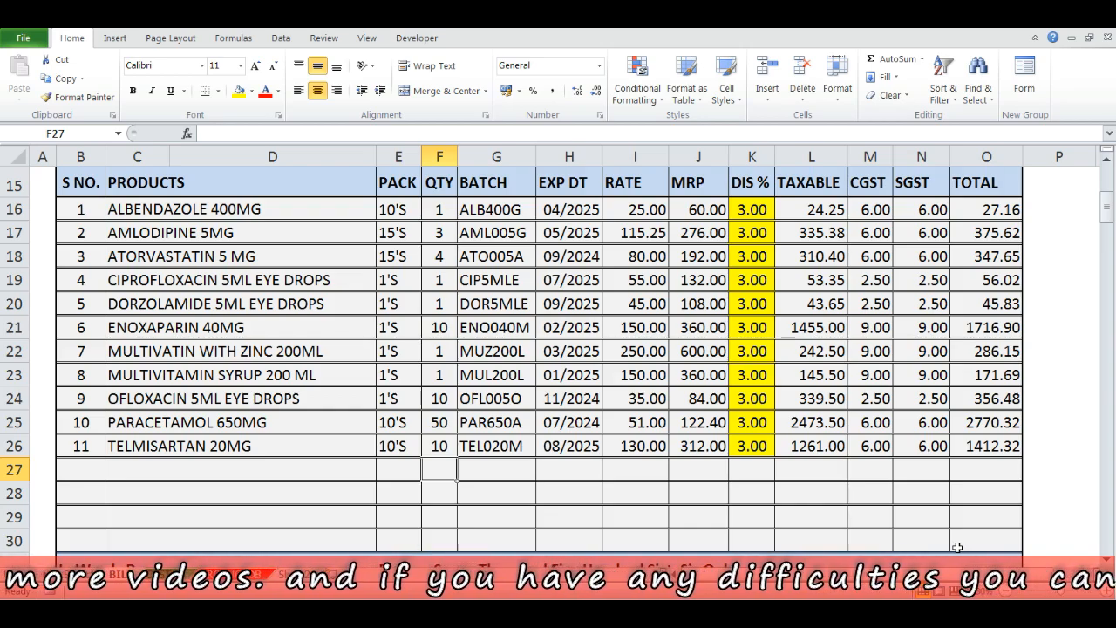
- Calculate the bill TOTAL in N32 from rate and quantity with =SUMPRODUCT(I16:I30,F16:F30)
{"action": "key", "text": "Down"}
{"action": "key", "text": "Down"}
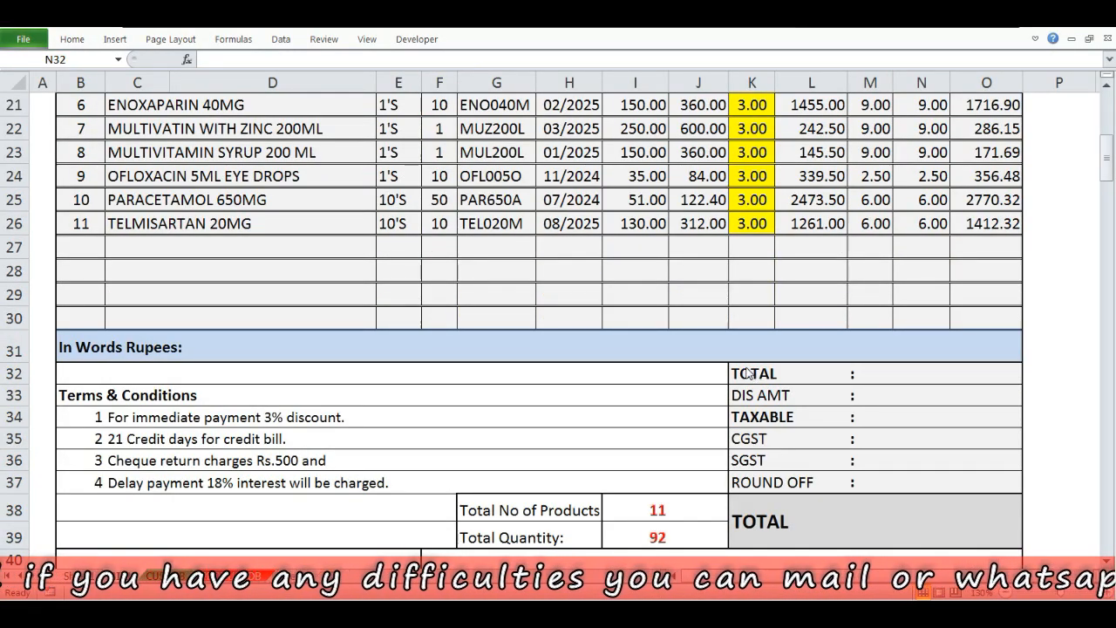
{"action": "left_click_drag", "start_coordinate": [749, 368], "coordinate": [968, 509]}
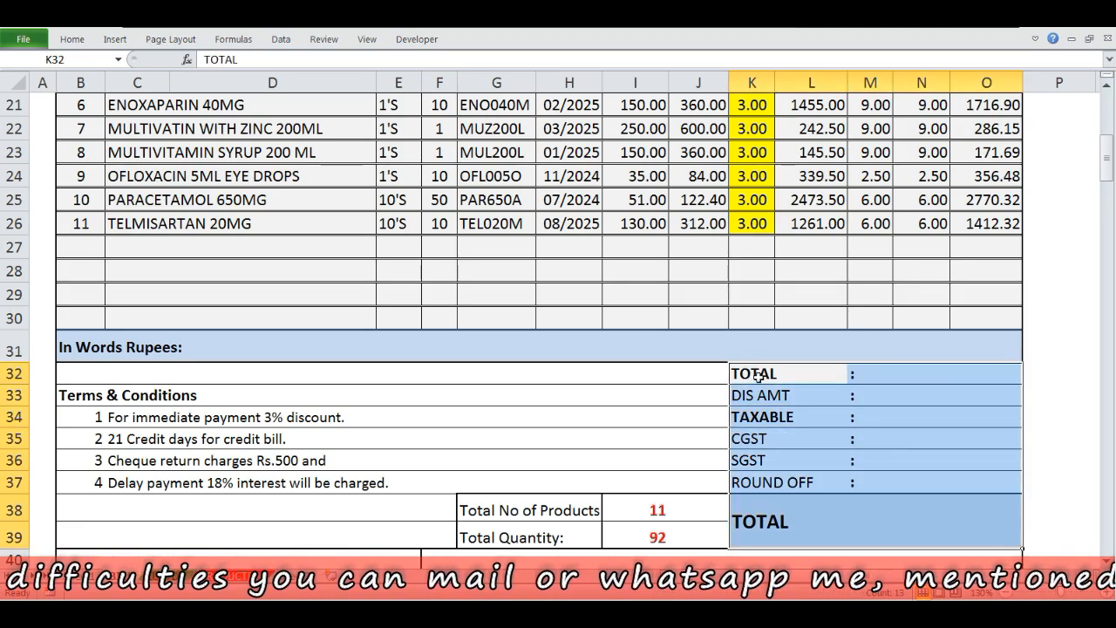
{"action": "left_click", "coordinate": [754, 374]}
{"action": "left_click", "coordinate": [901, 372]}
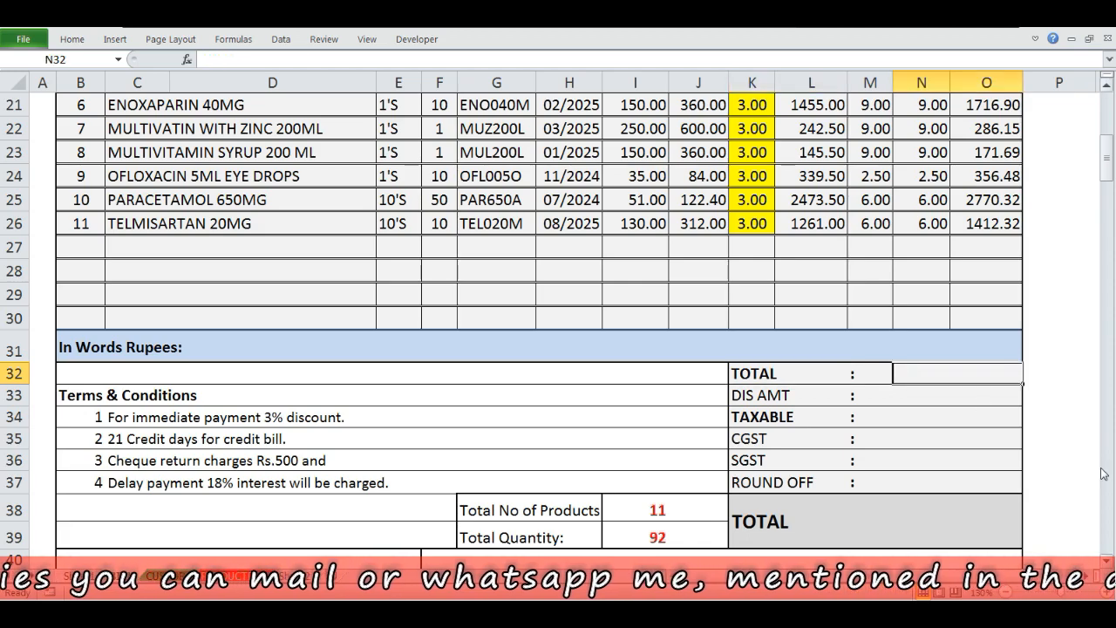
{"action": "type", "text": "=SUM"}
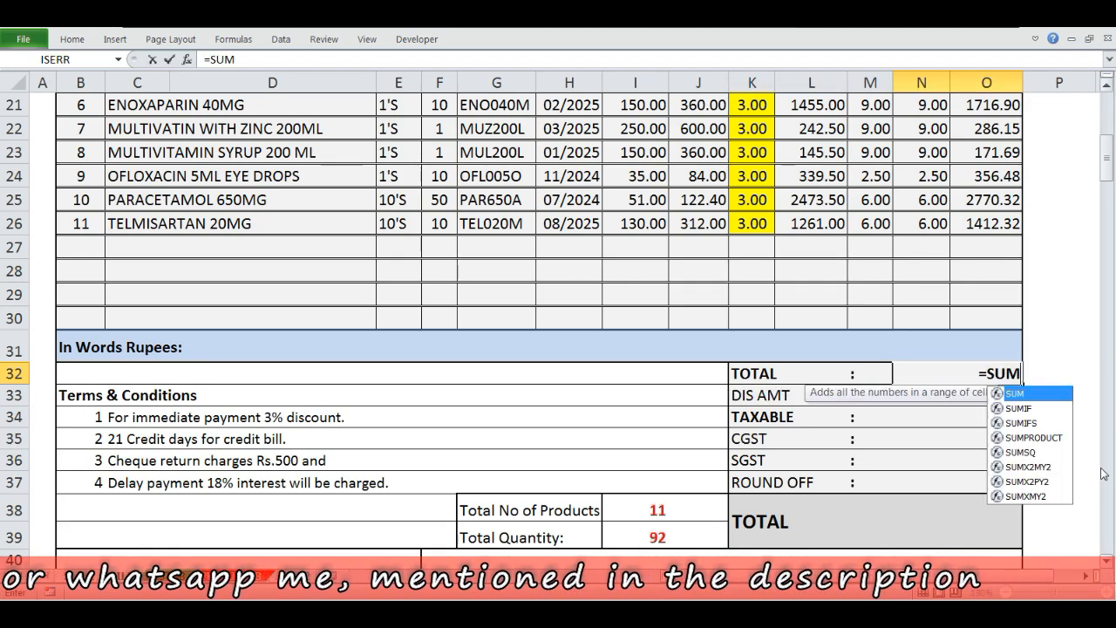
{"action": "type", "text": "PRODUCT"}
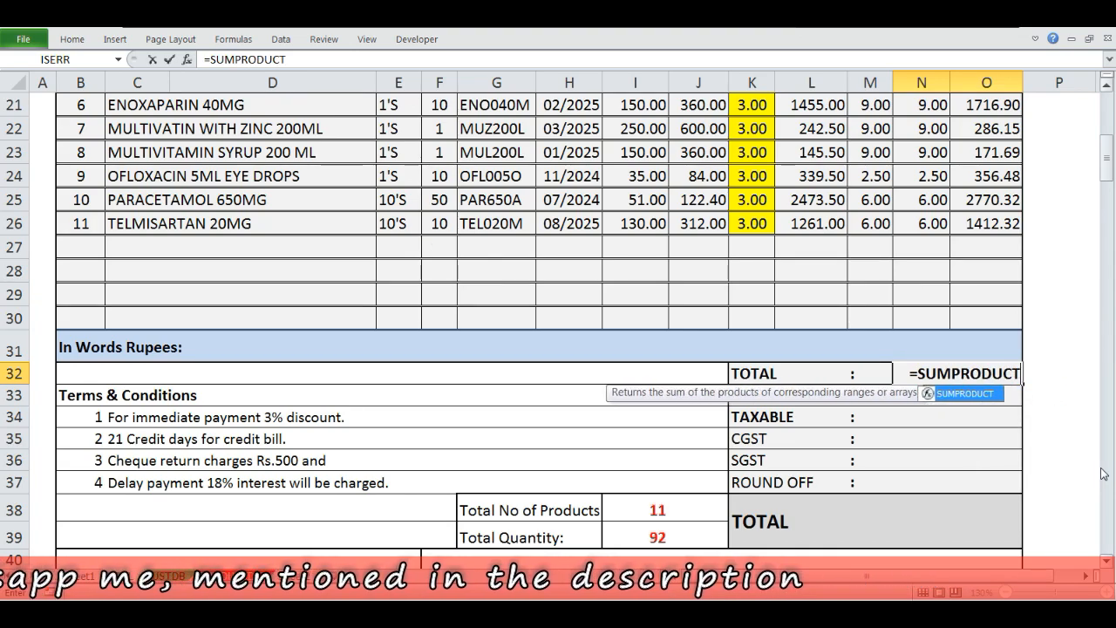
{"action": "type", "text": "("}
{"action": "scroll", "coordinate": [926, 353], "scroll_direction": "up", "scroll_amount": 2}
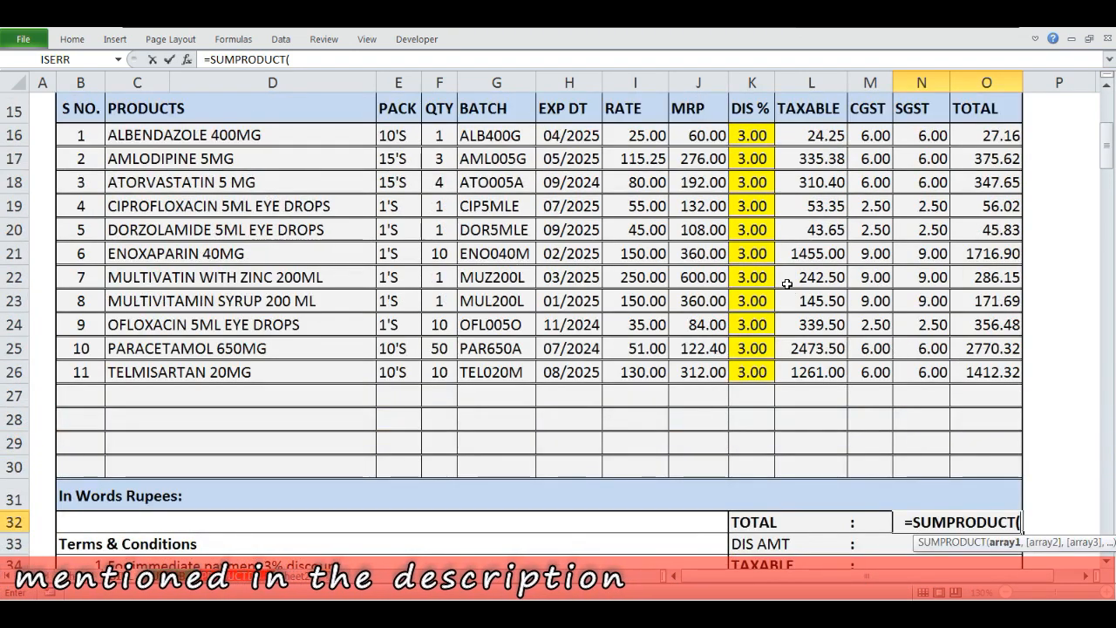
{"action": "left_click_drag", "start_coordinate": [643, 135], "coordinate": [617, 468]}
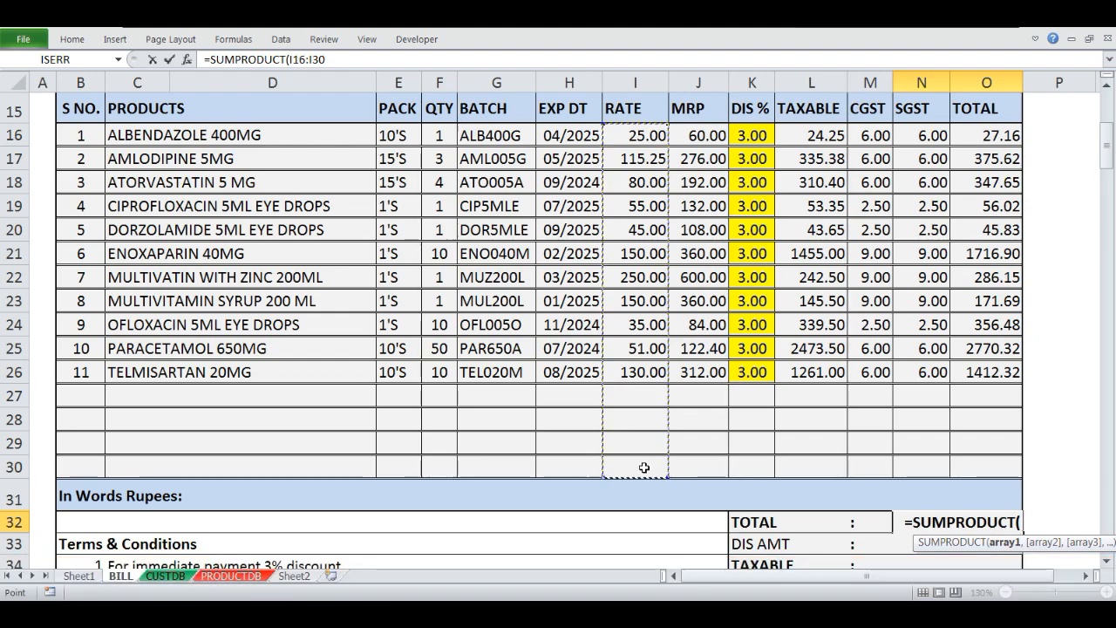
{"action": "type", "text": ","}
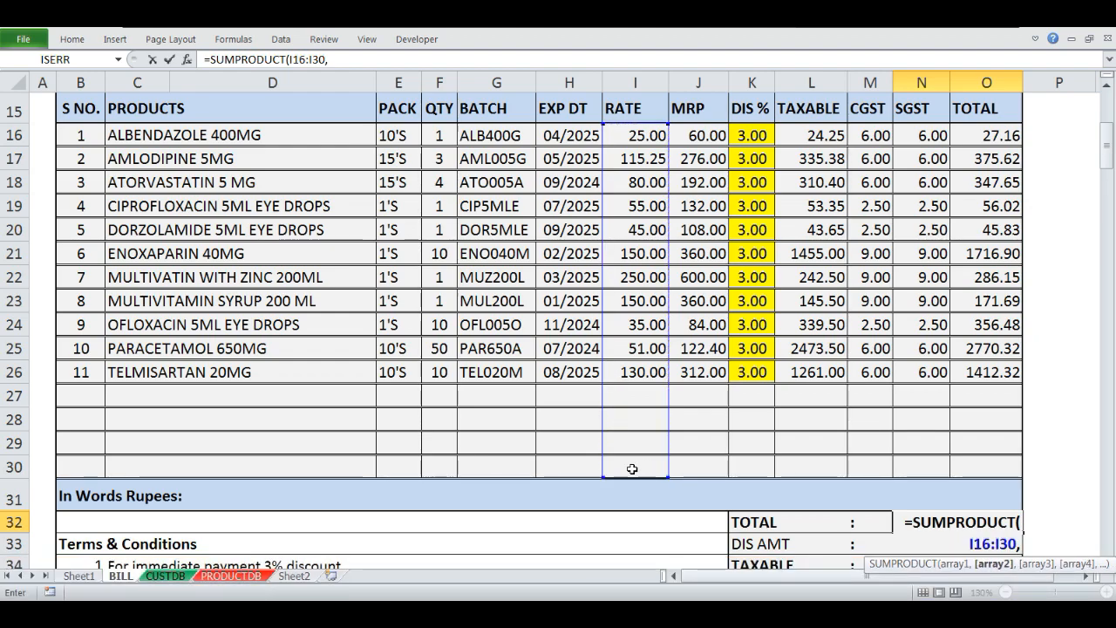
{"action": "left_click", "coordinate": [440, 138]}
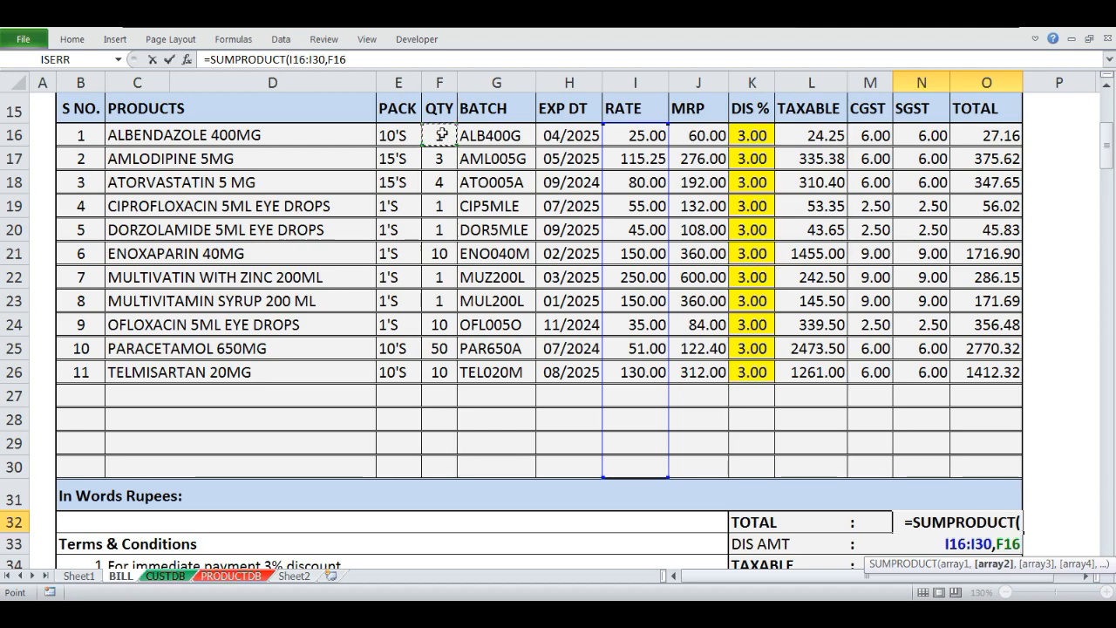
{"action": "left_click_drag", "start_coordinate": [441, 135], "coordinate": [445, 468]}
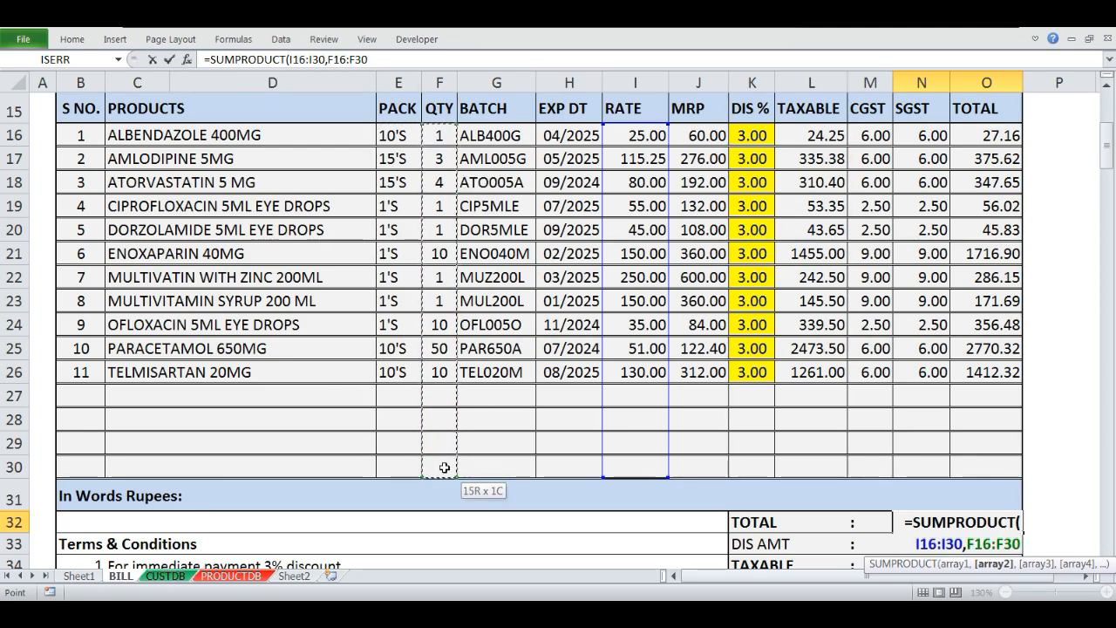
{"action": "key", "text": "Return"}
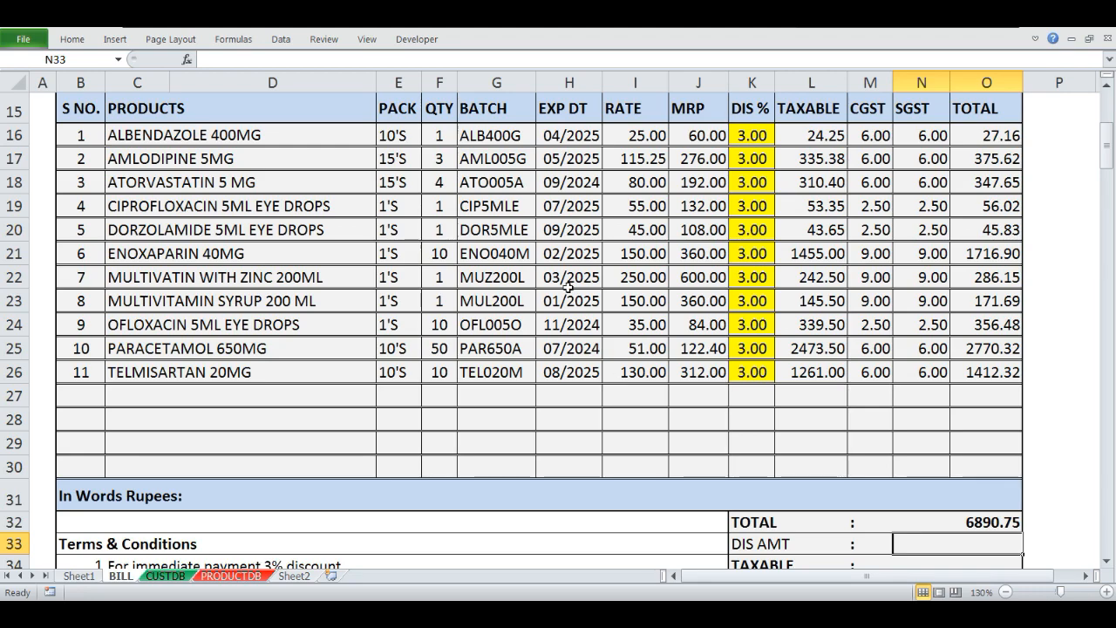
{"action": "left_click", "coordinate": [991, 524]}
- Start the DIS AMT formula in N33 with an IF test checking whether the discount in O11 equals 3%
{"action": "left_click", "coordinate": [991, 542]}
{"action": "scroll", "coordinate": [991, 541], "scroll_direction": "down", "scroll_amount": 2}
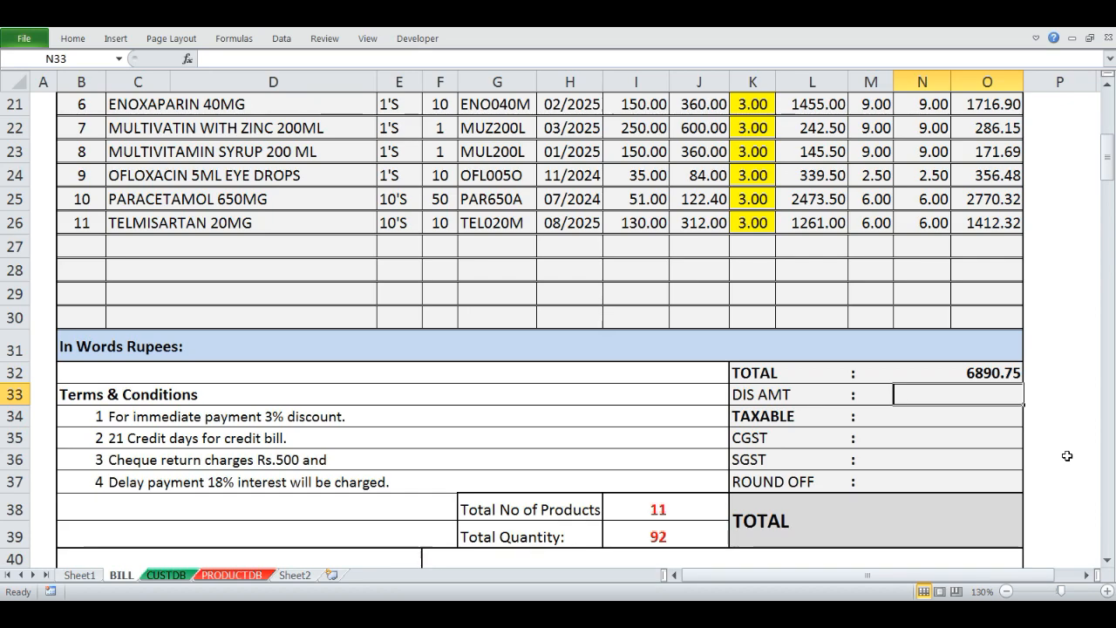
{"action": "type", "text": "="}
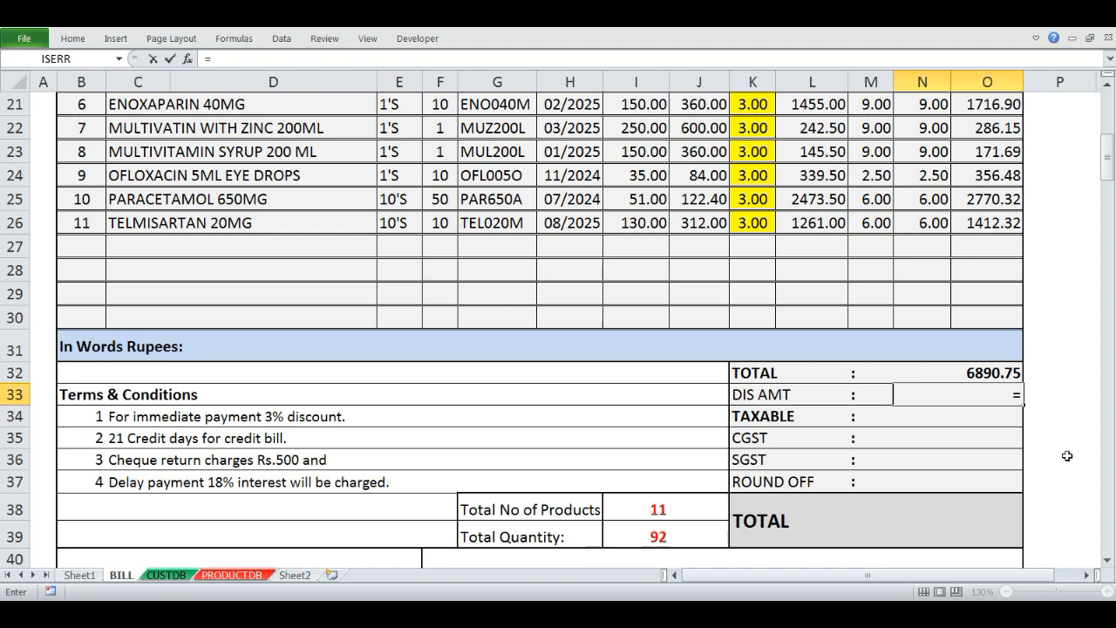
{"action": "type", "text": "IF("}
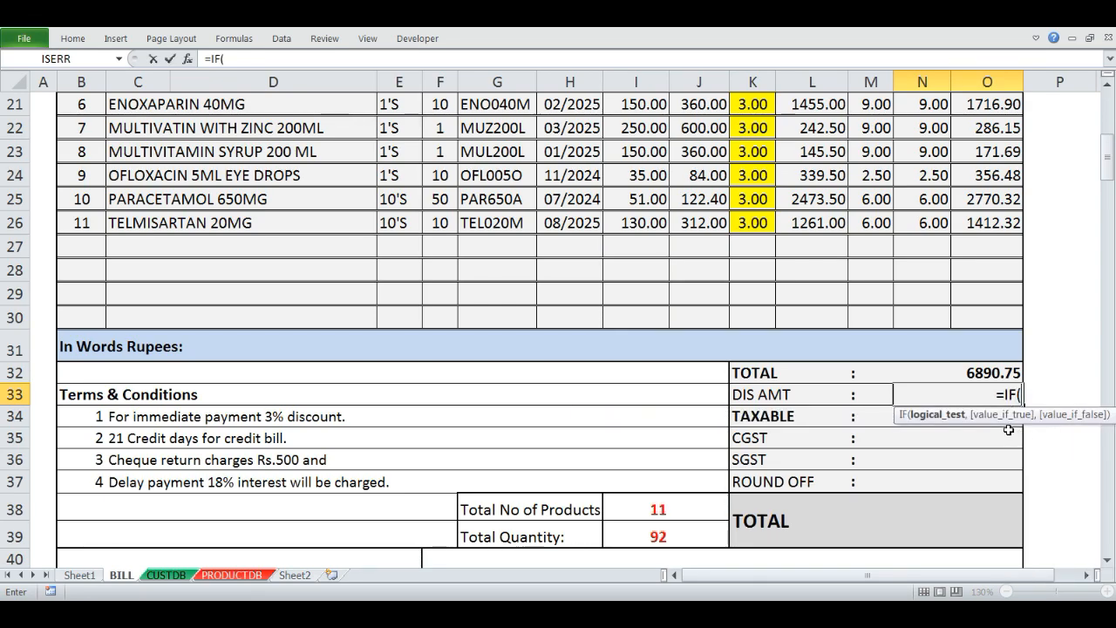
{"action": "scroll", "coordinate": [1012, 431], "scroll_direction": "up", "scroll_amount": 1}
{"action": "scroll", "coordinate": [1008, 430], "scroll_direction": "up", "scroll_amount": 1}
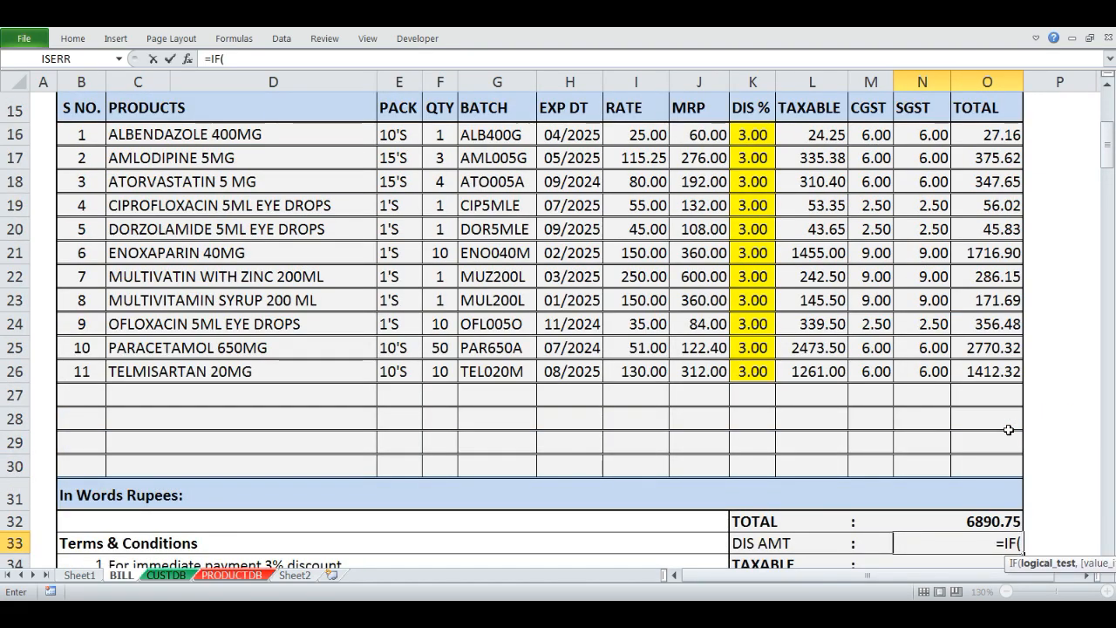
{"action": "scroll", "coordinate": [1009, 430], "scroll_direction": "up", "scroll_amount": 1}
{"action": "scroll", "coordinate": [1009, 430], "scroll_direction": "up", "scroll_amount": 1}
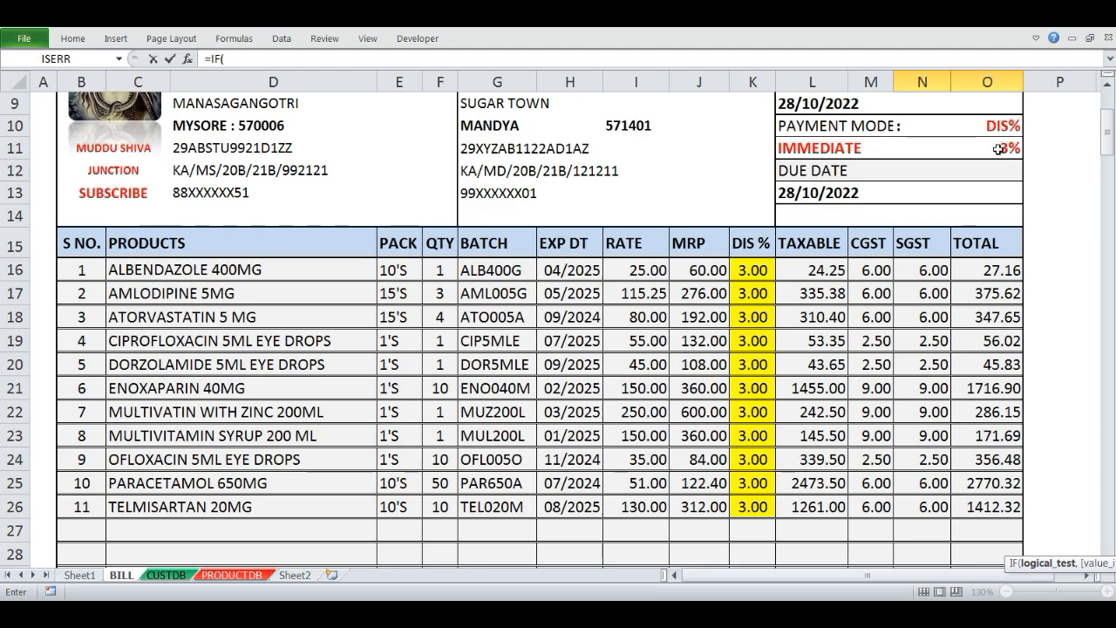
{"action": "left_click", "coordinate": [998, 149]}
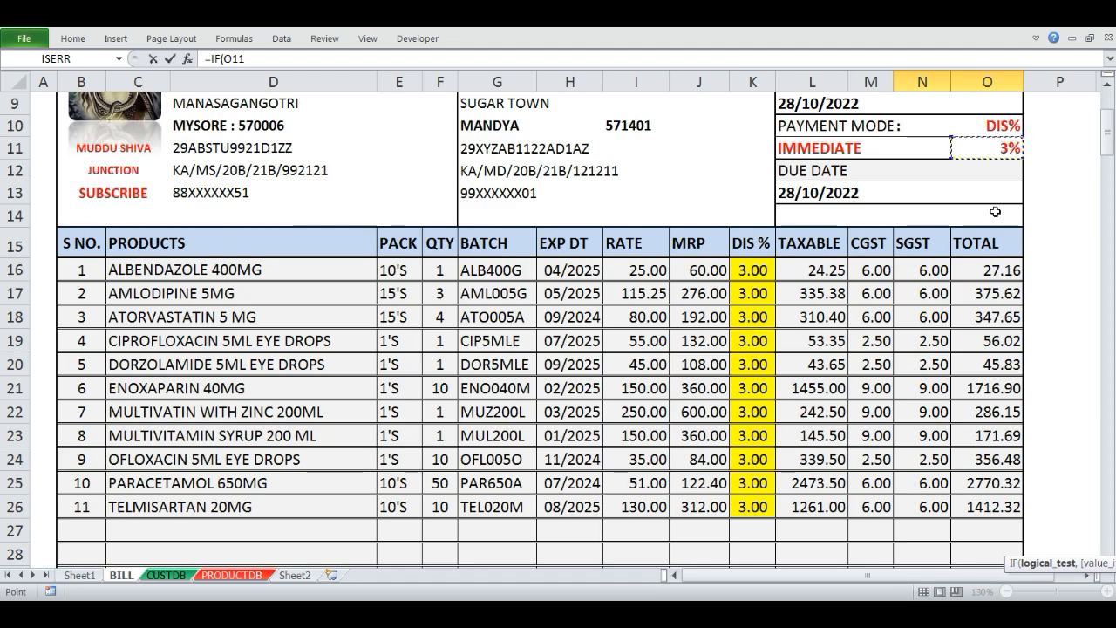
{"action": "scroll", "coordinate": [995, 293], "scroll_direction": "down", "scroll_amount": 1}
{"action": "scroll", "coordinate": [995, 293], "scroll_direction": "down", "scroll_amount": 2}
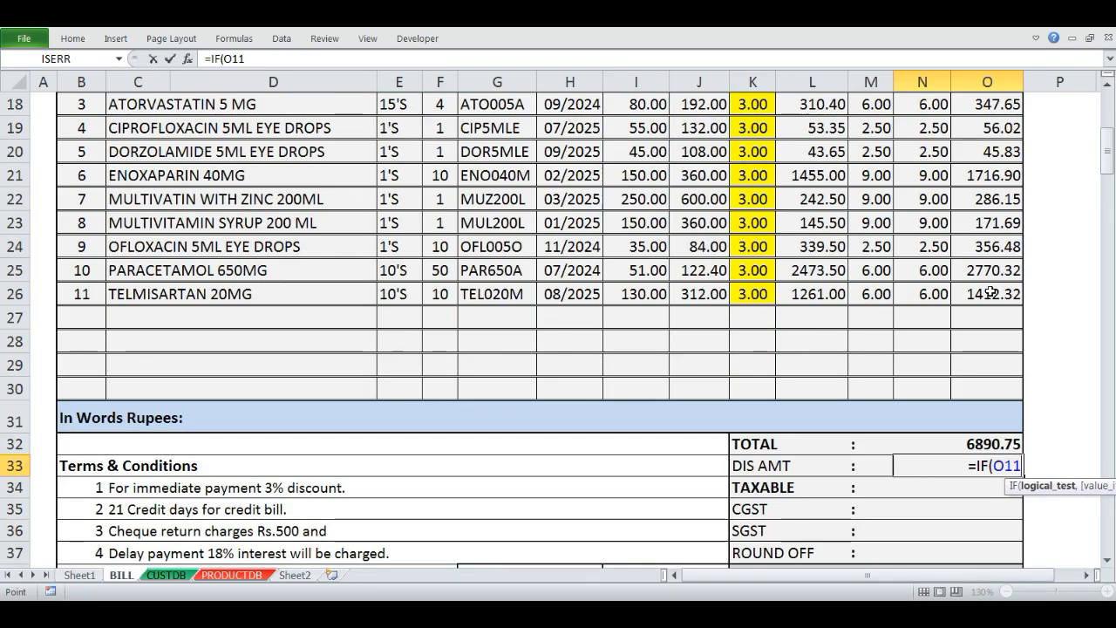
{"action": "type", "text": "="}
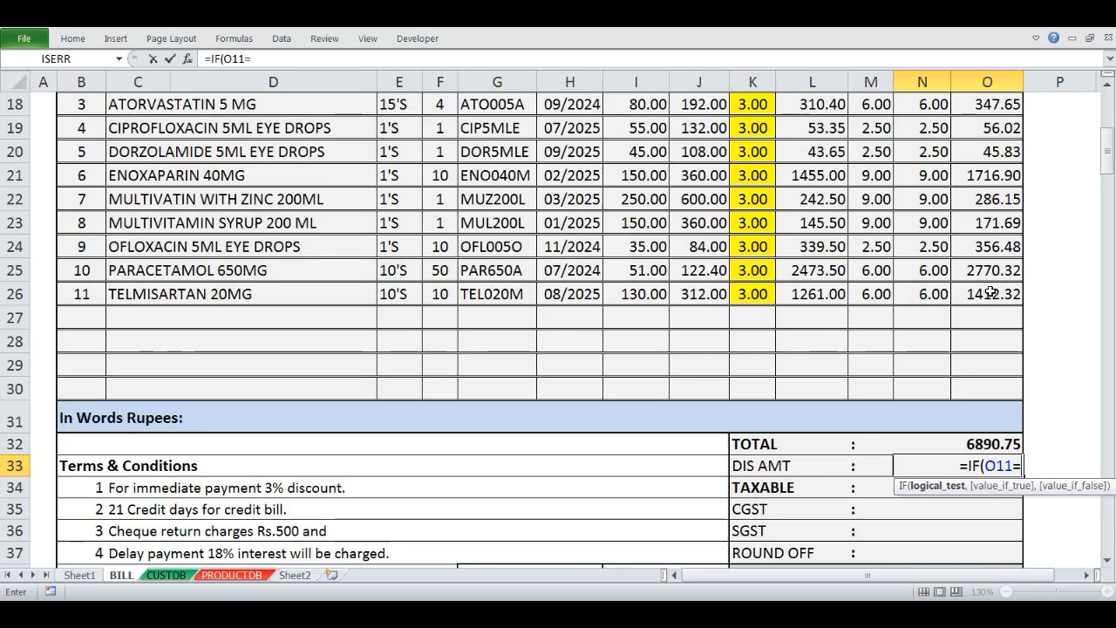
{"action": "type", "text": "3%"}
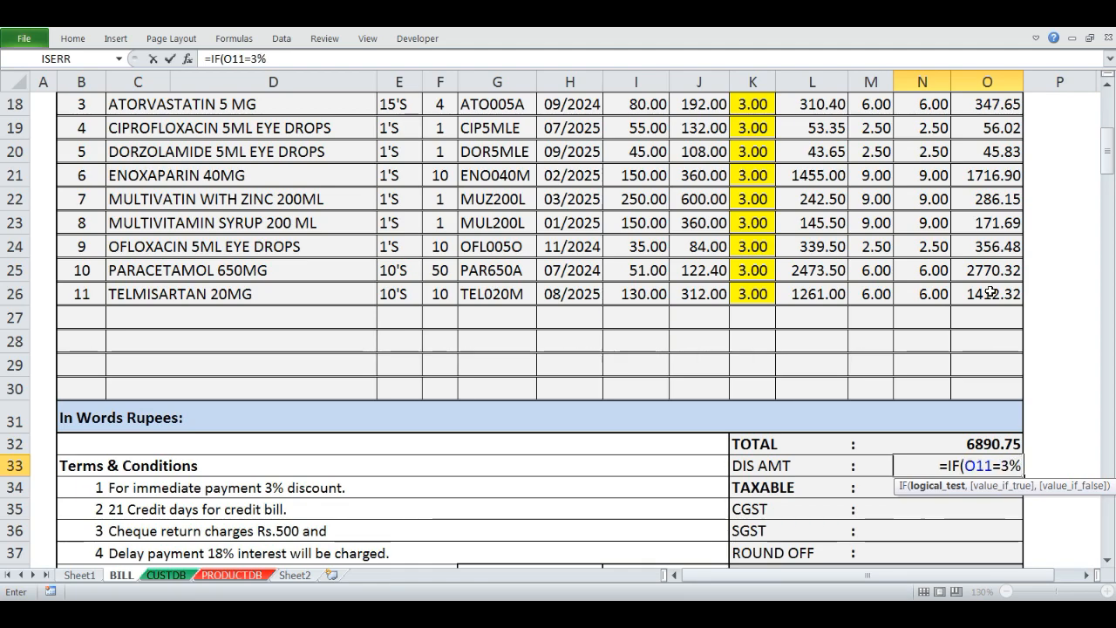
{"action": "type", "text": ","}
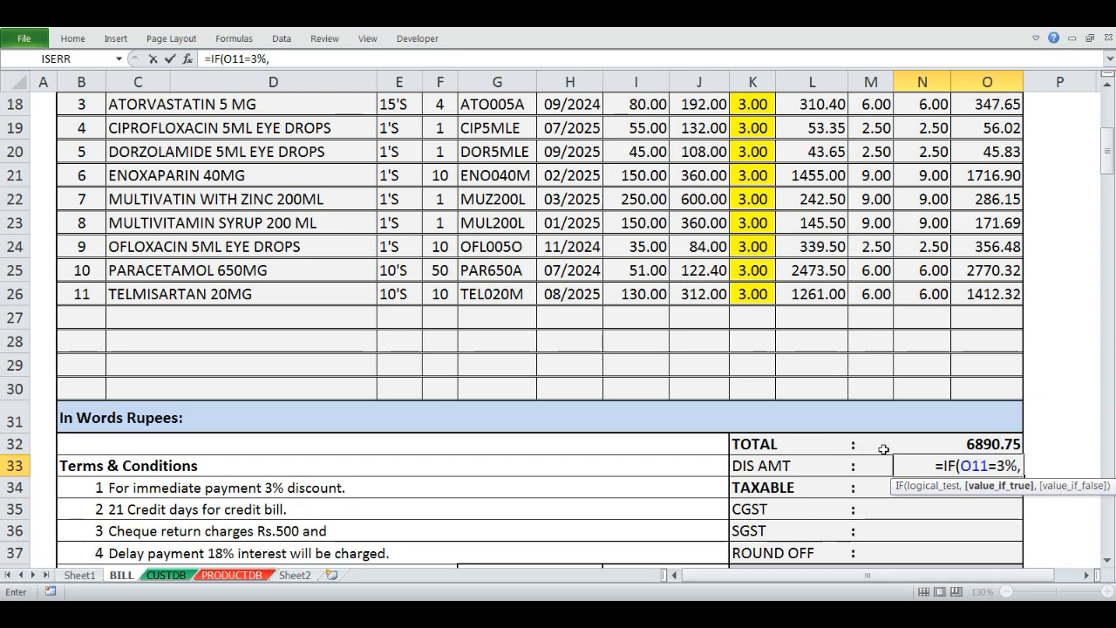
- Complete the N33 IF formula to return N32*3/100 when true and "0.00" otherwise
{"action": "left_click", "coordinate": [984, 444]}
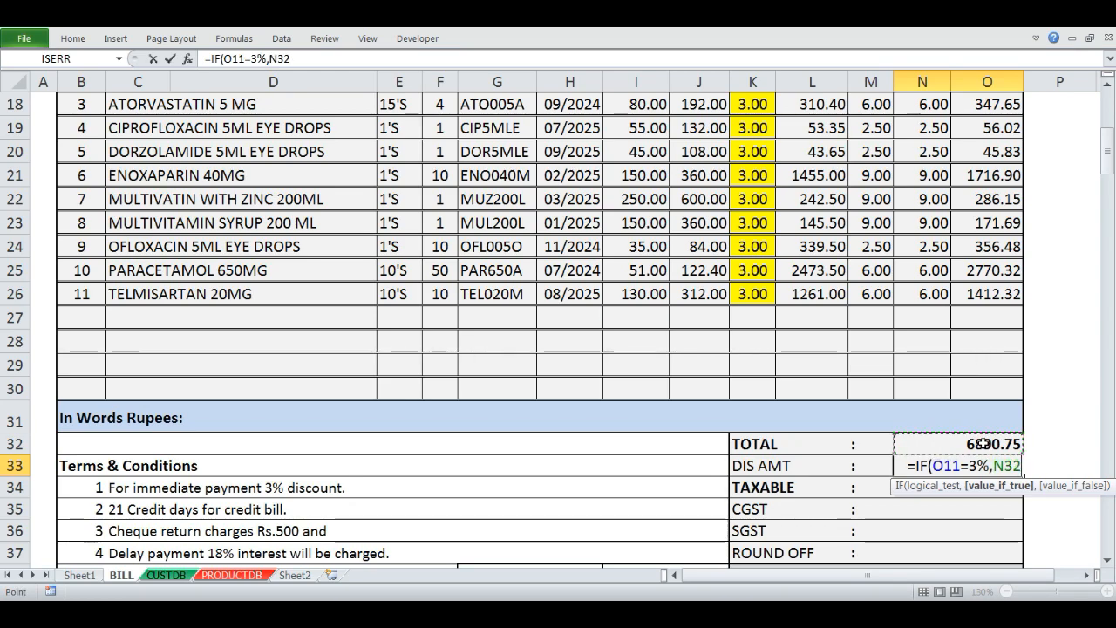
{"action": "type", "text": "*"}
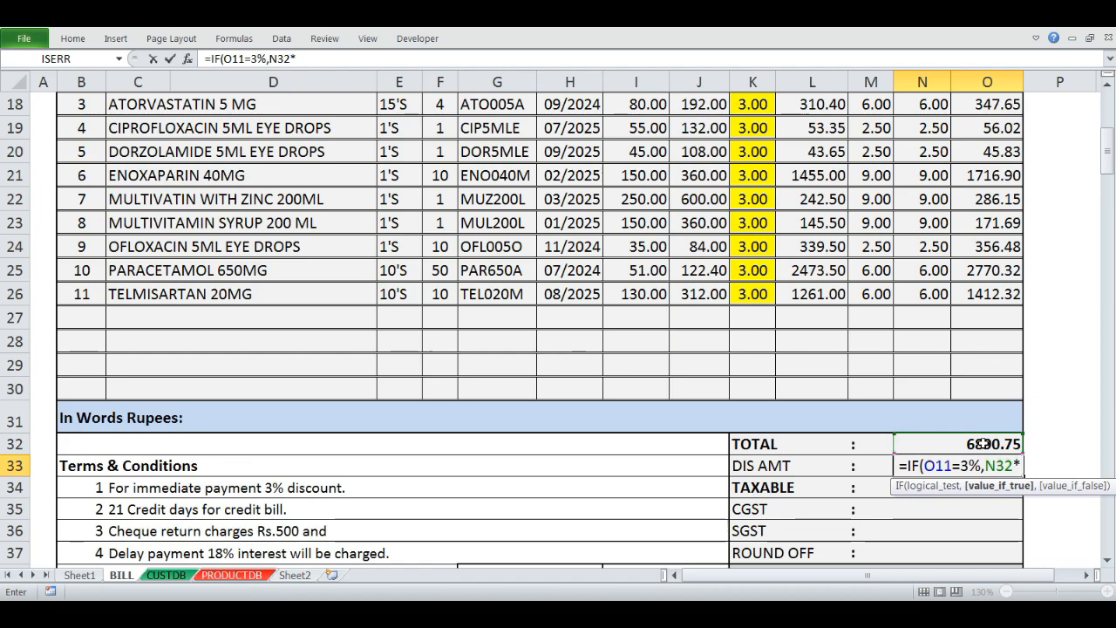
{"action": "type", "text": "3"}
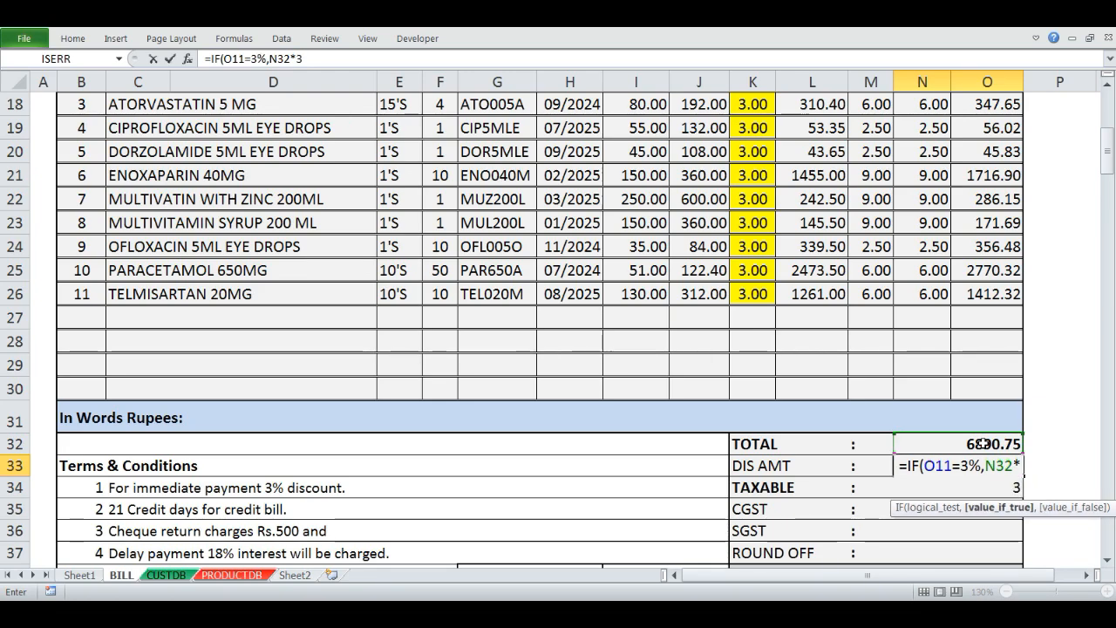
{"action": "type", "text": "/100"}
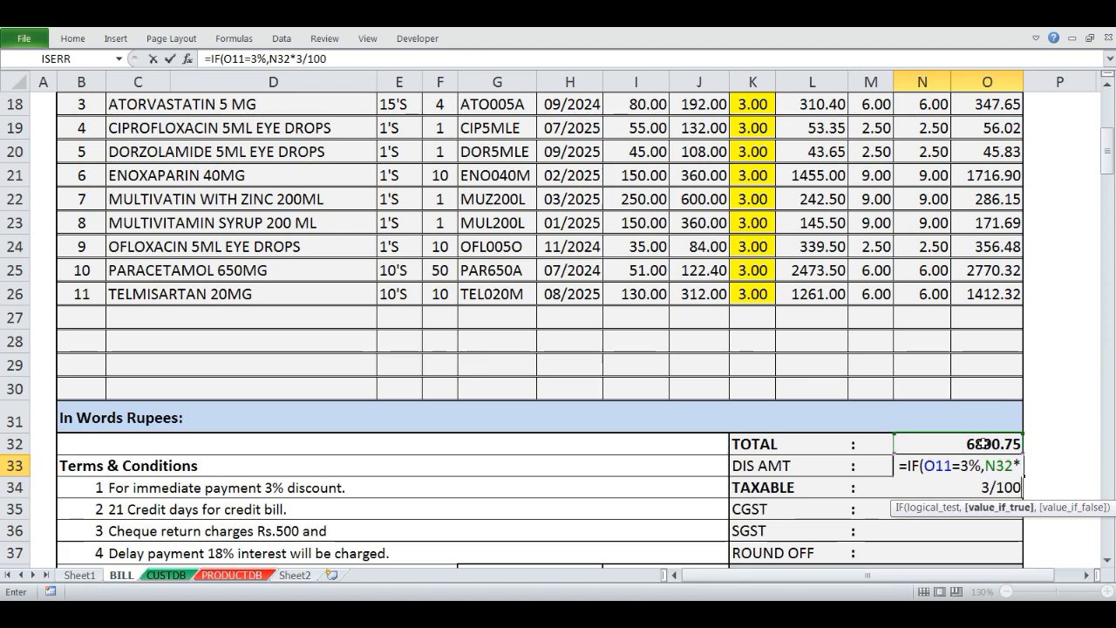
{"action": "type", "text": ","}
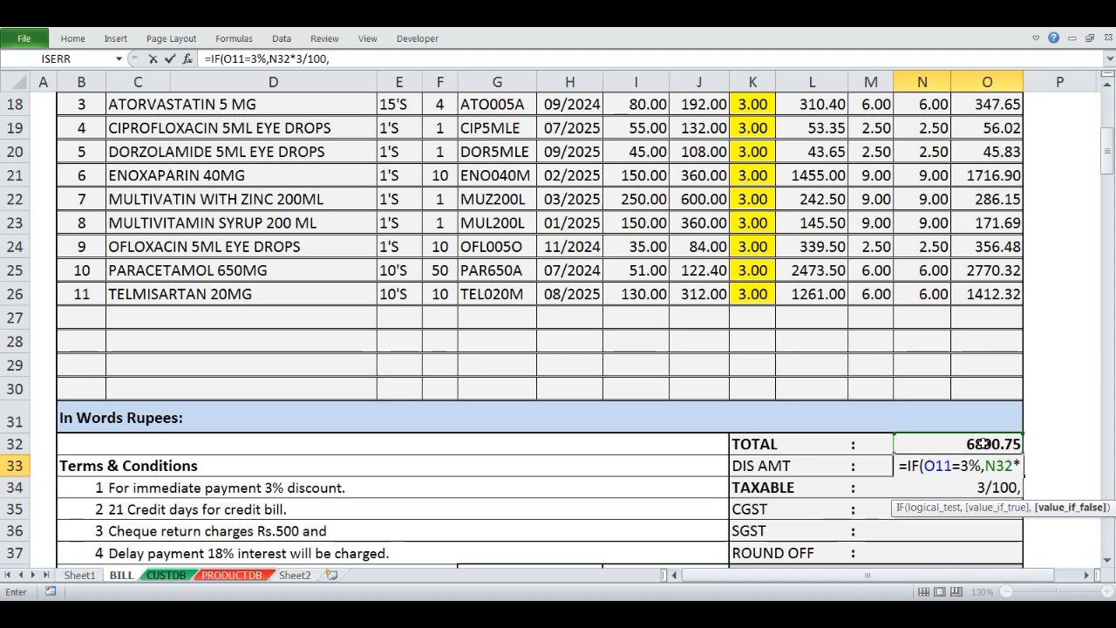
{"action": "type", "text": "\""}
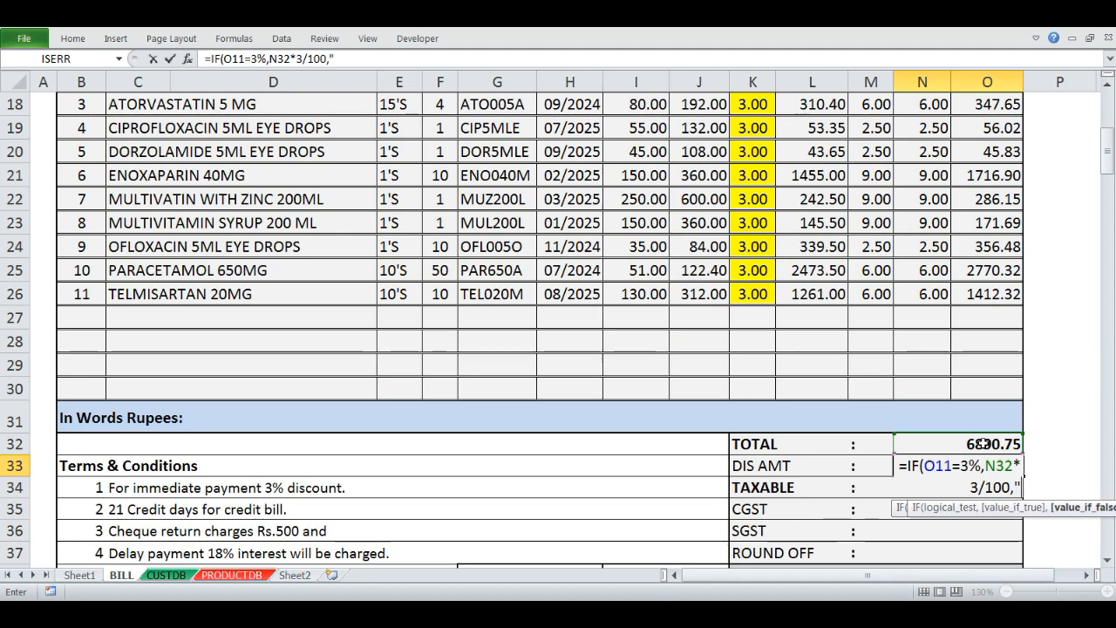
{"action": "type", "text": "0.00"}
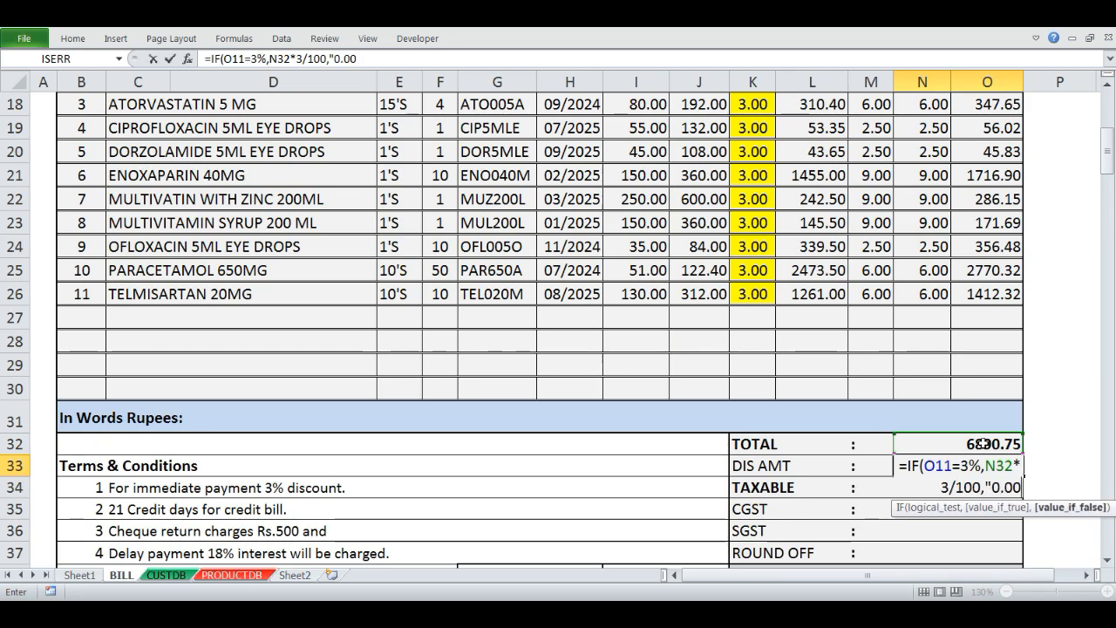
{"action": "type", "text": "\""}
{"action": "type", "text": ")"}
{"action": "key", "text": "Return"}
{"action": "left_click", "coordinate": [923, 468]}
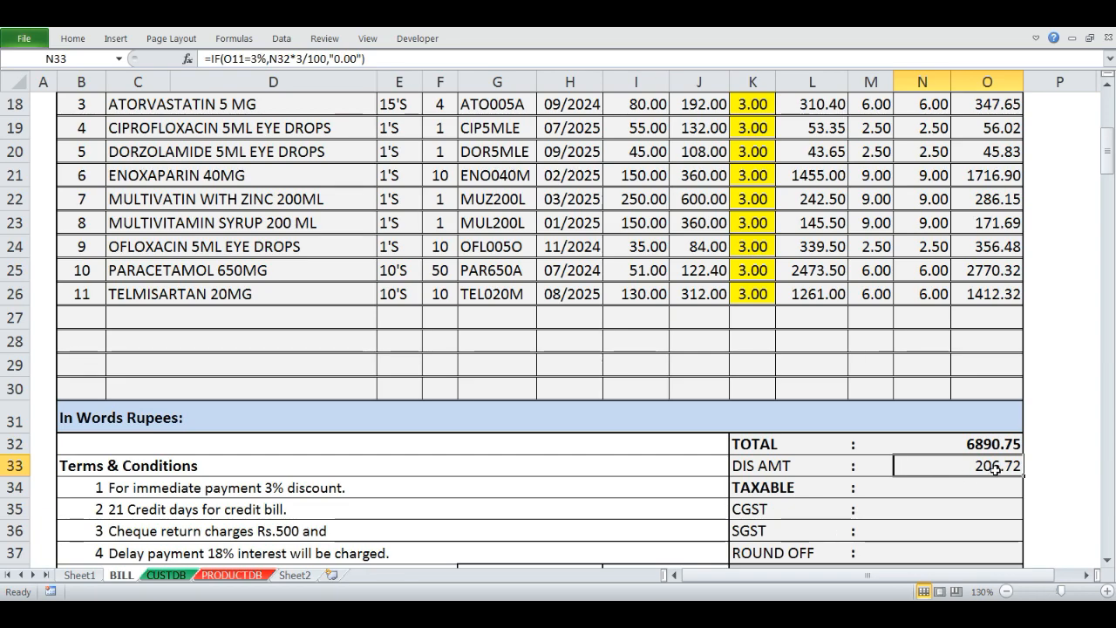
- Check the discount amount by computing 6890.75*3/100 in Calculator, and return to the DIS AMT cell in Excel
{"action": "left_click", "coordinate": [953, 444]}
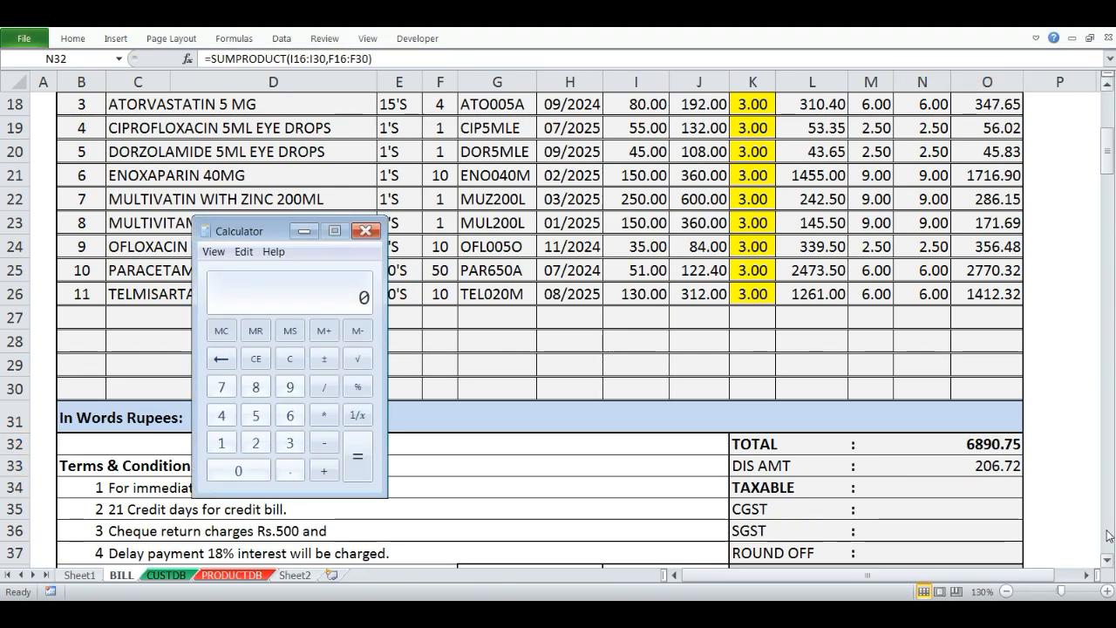
{"action": "type", "text": "6890"}
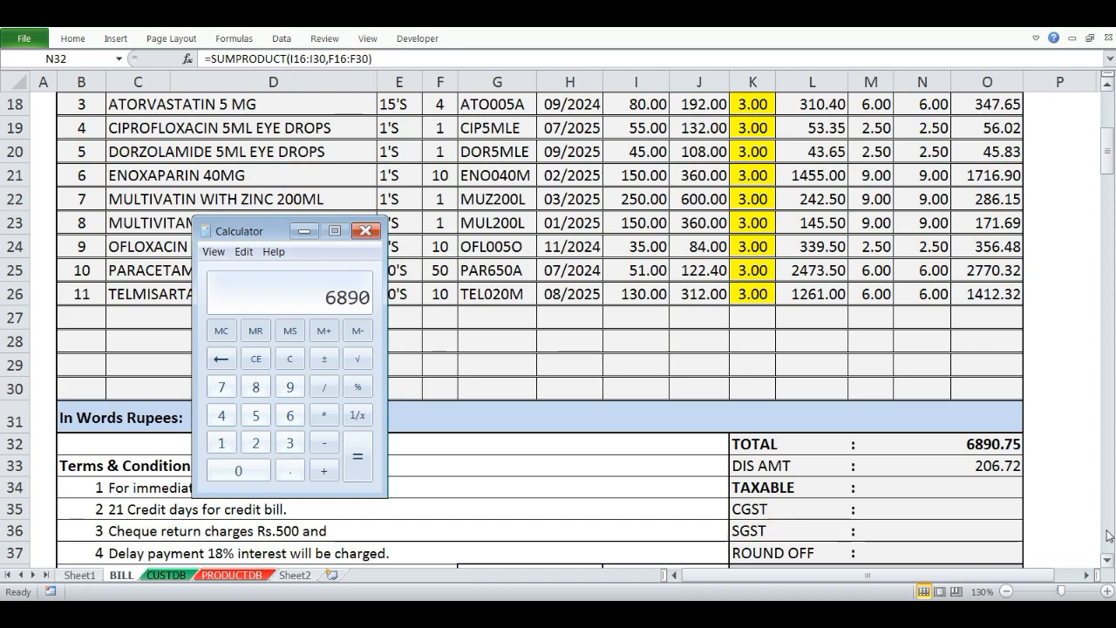
{"action": "type", "text": ".75*3/100"}
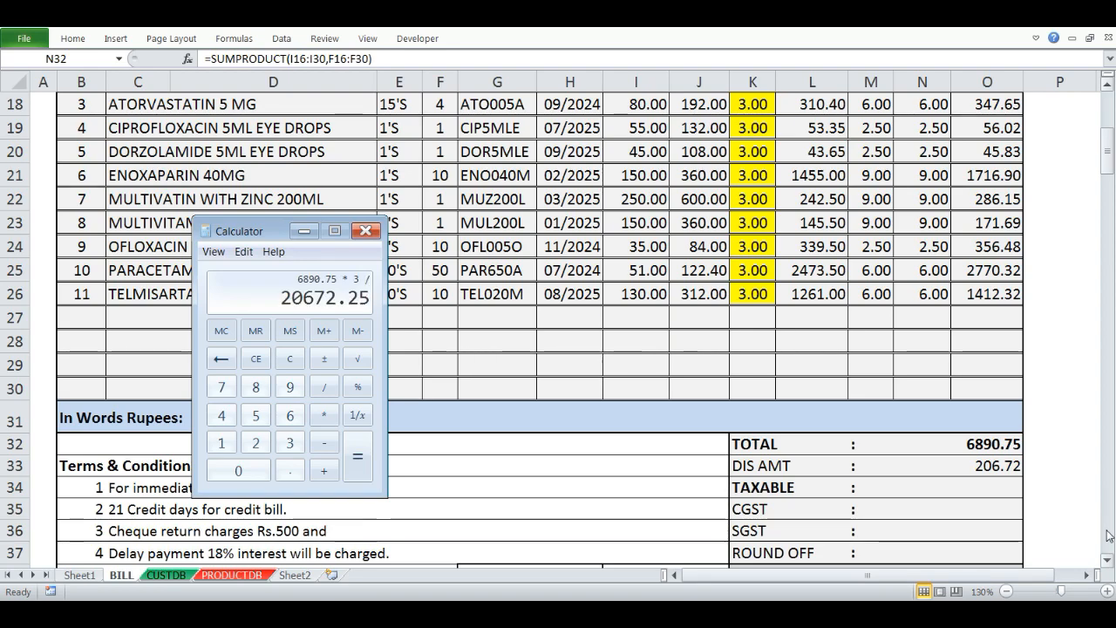
{"action": "key", "text": "Return"}
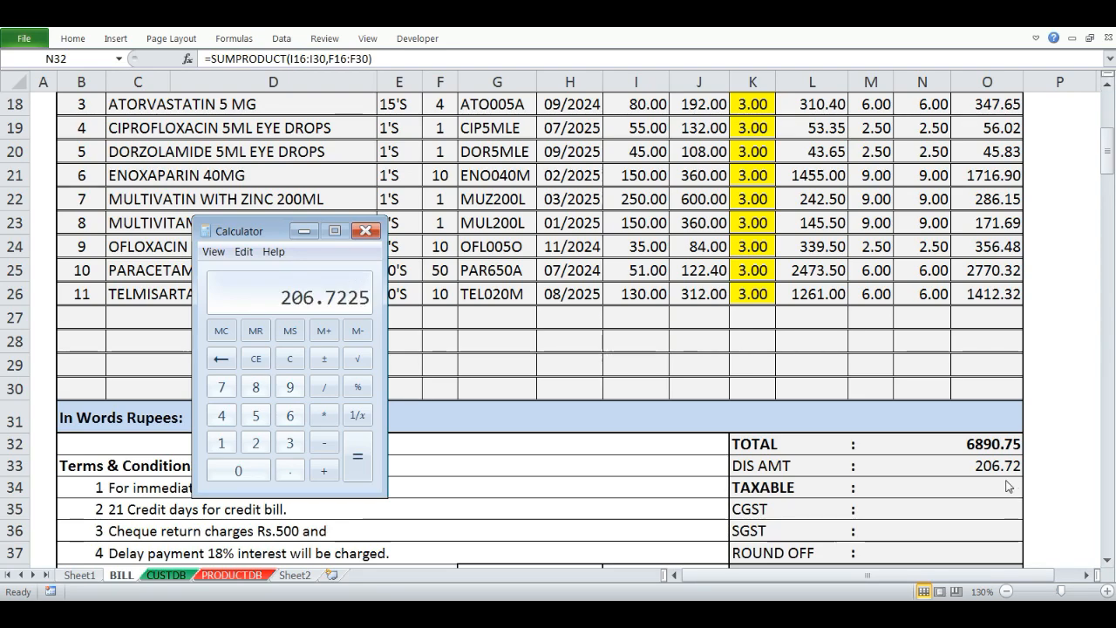
{"action": "key", "text": "alt+Tab"}
{"action": "key", "text": "Down"}
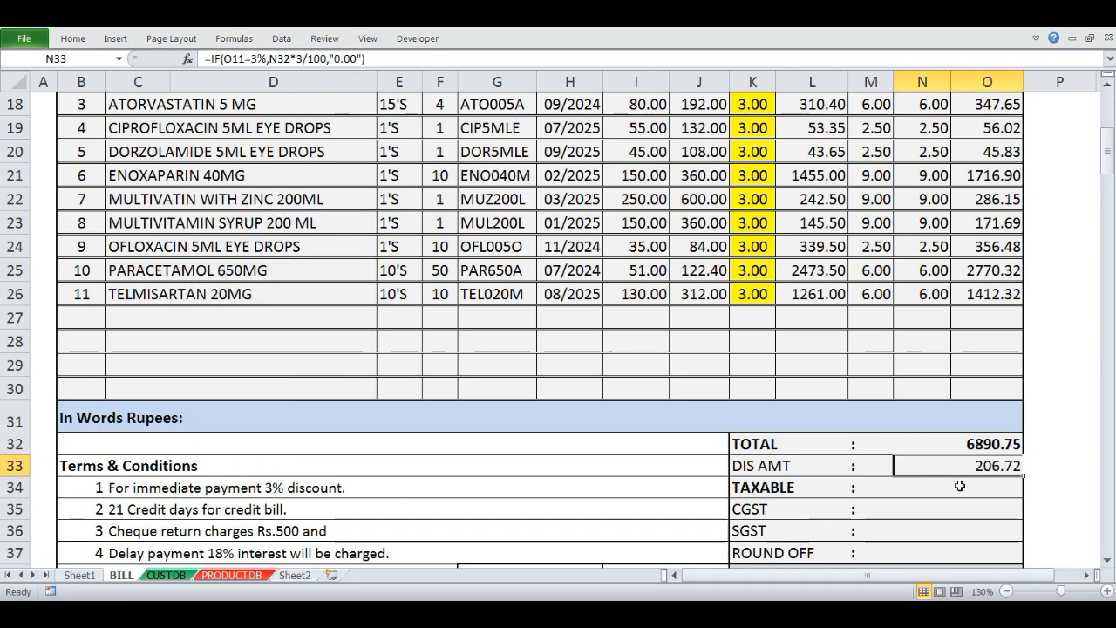
{"action": "scroll", "coordinate": [959, 486], "scroll_direction": "up", "scroll_amount": 3}
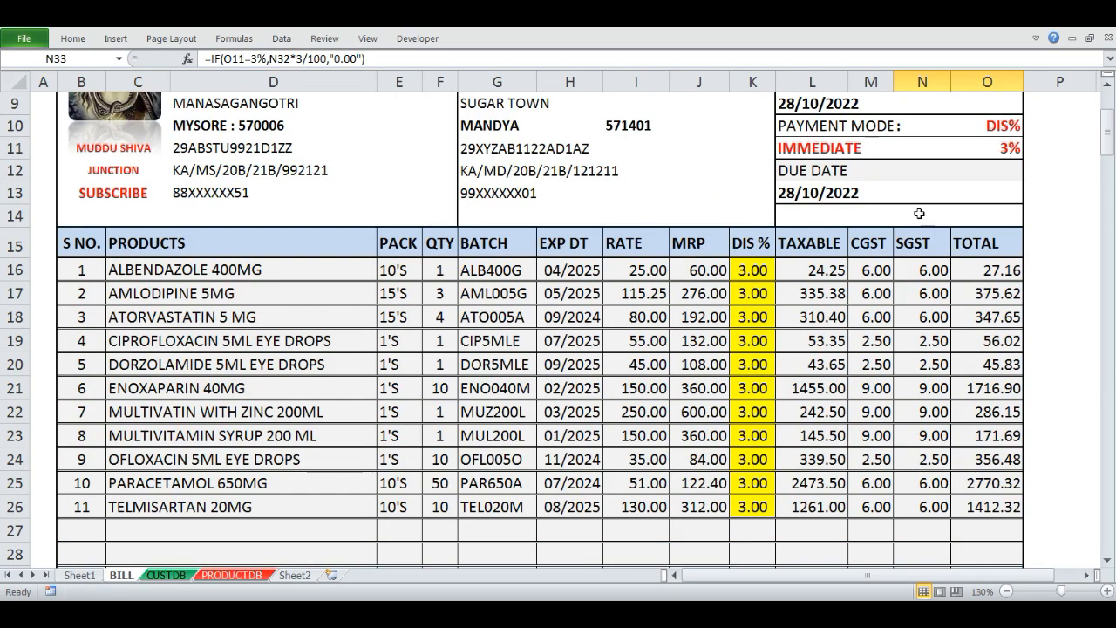
- Switch the payment mode in L11 to CREDIT BILL and check the DIS AMT in N33
{"action": "left_click", "coordinate": [846, 149]}
{"action": "left_click", "coordinate": [956, 151]}
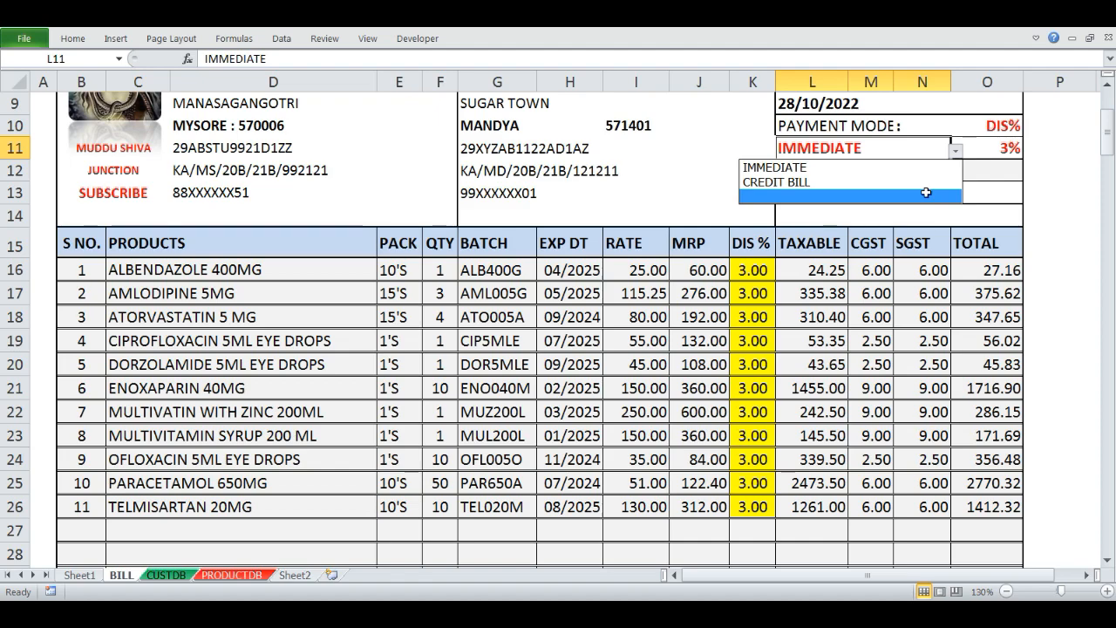
{"action": "left_click", "coordinate": [926, 181]}
{"action": "scroll", "coordinate": [1003, 445], "scroll_direction": "down", "scroll_amount": 3}
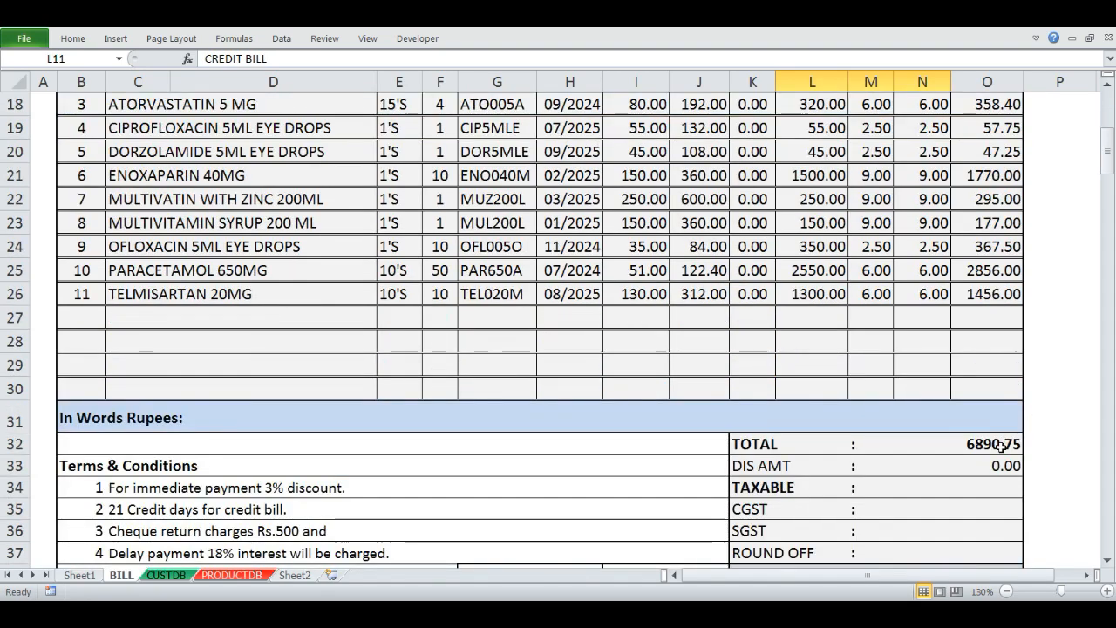
{"action": "left_click", "coordinate": [994, 465]}
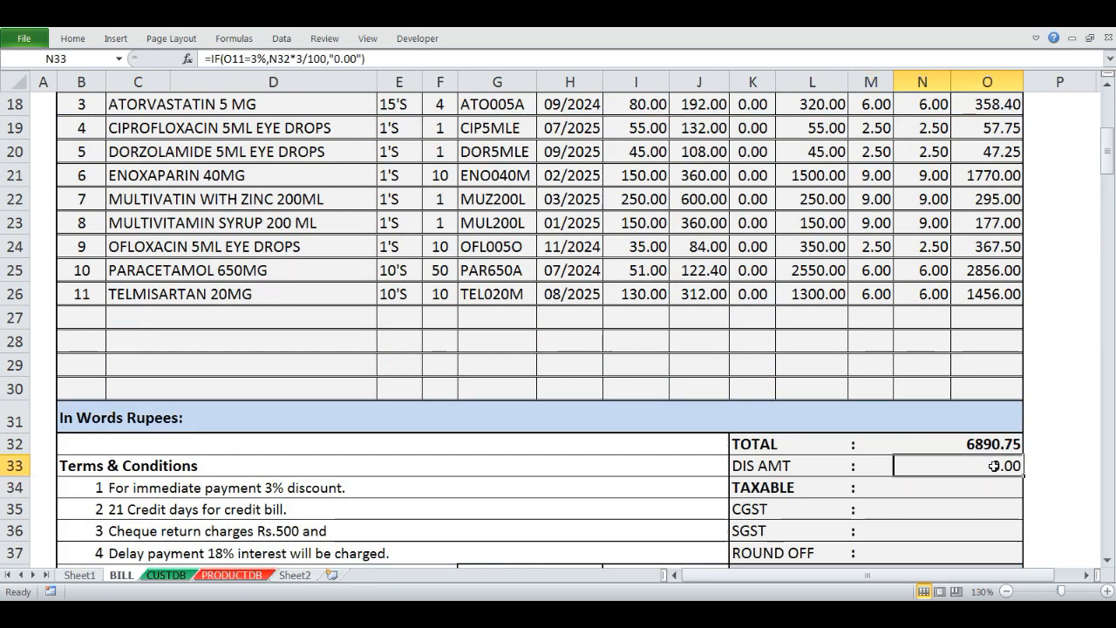
- Set the payment mode in L11 back to IMMEDIATE
{"action": "scroll", "coordinate": [924, 314], "scroll_direction": "up", "scroll_amount": 2}
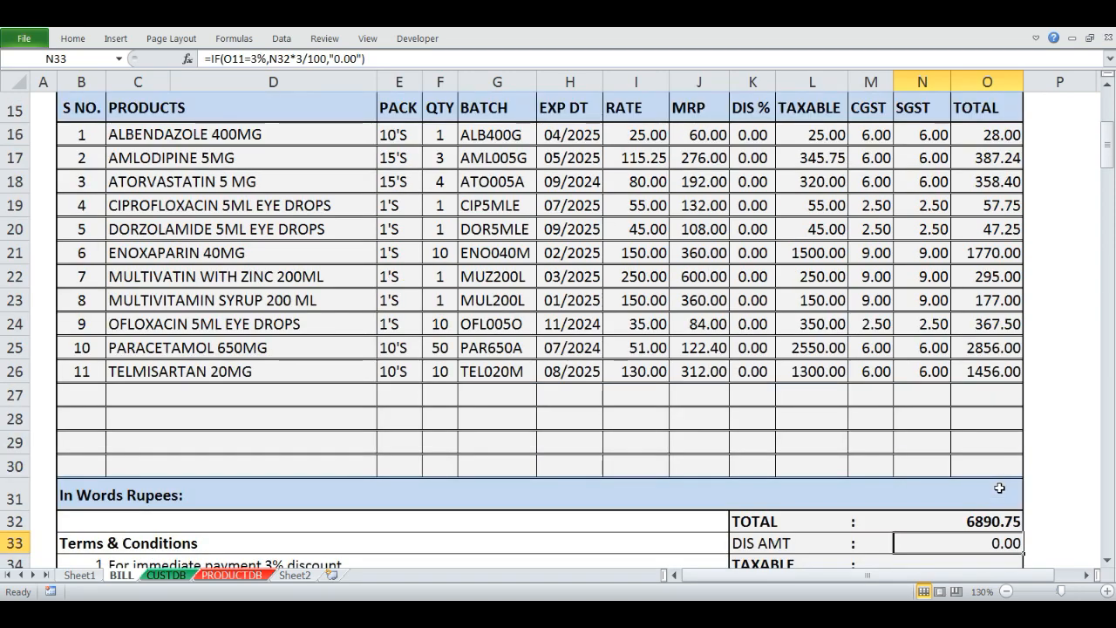
{"action": "scroll", "coordinate": [937, 273], "scroll_direction": "up", "scroll_amount": 1}
{"action": "left_click", "coordinate": [839, 148]}
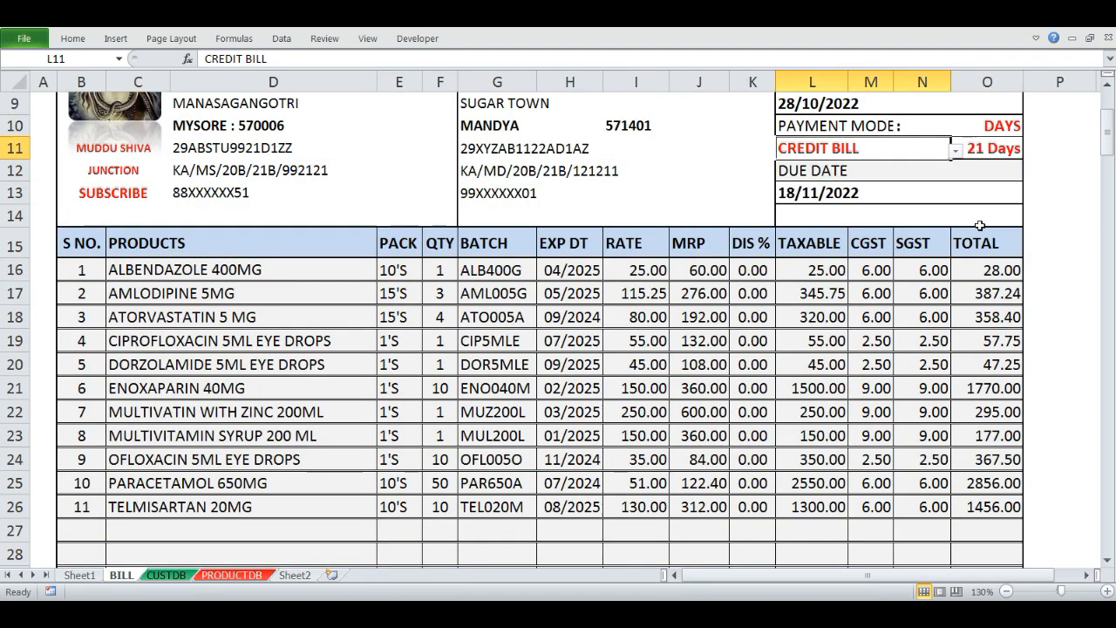
{"action": "key", "text": "alt+Down"}
{"action": "key", "text": "Up"}
{"action": "key", "text": "Return"}
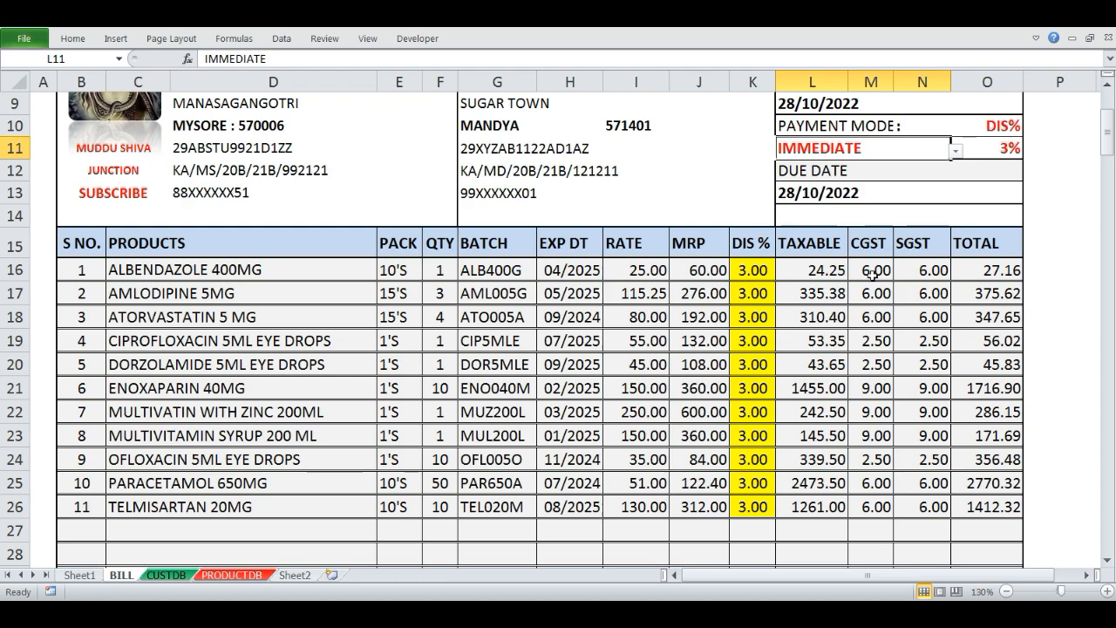
- Check the product discounts in K16:K26, the discount rate in O11 and the DIS AMT formula in N33, ending on the TAXABLE cell N34
{"action": "left_click_drag", "start_coordinate": [758, 270], "coordinate": [748, 507]}
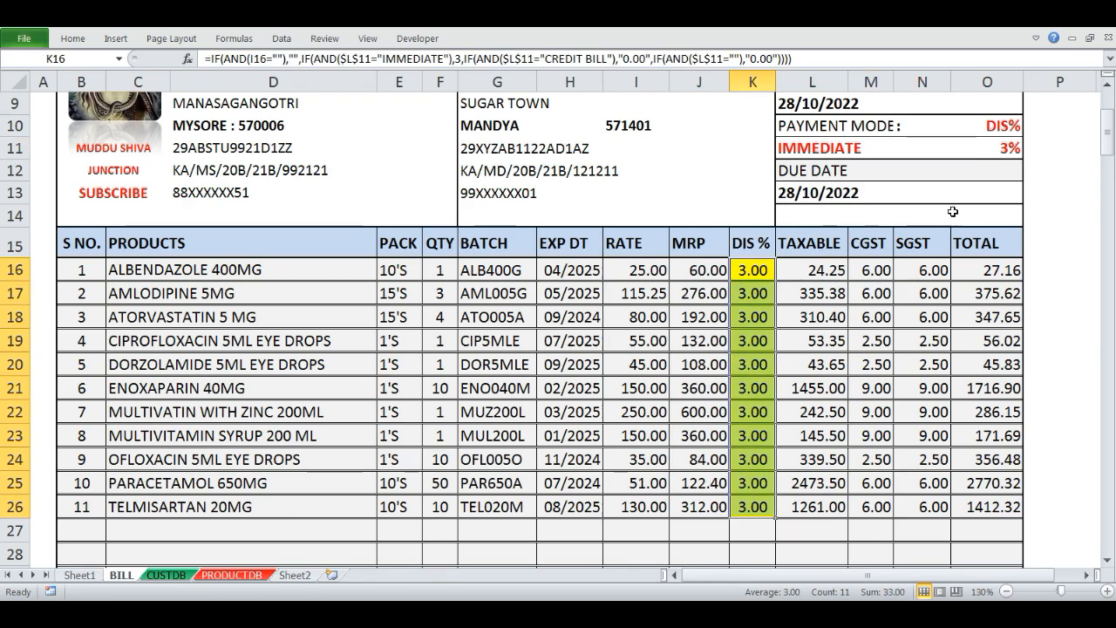
{"action": "left_click", "coordinate": [1003, 148]}
{"action": "scroll", "coordinate": [990, 209], "scroll_direction": "down", "scroll_amount": 4}
{"action": "left_click", "coordinate": [996, 395]}
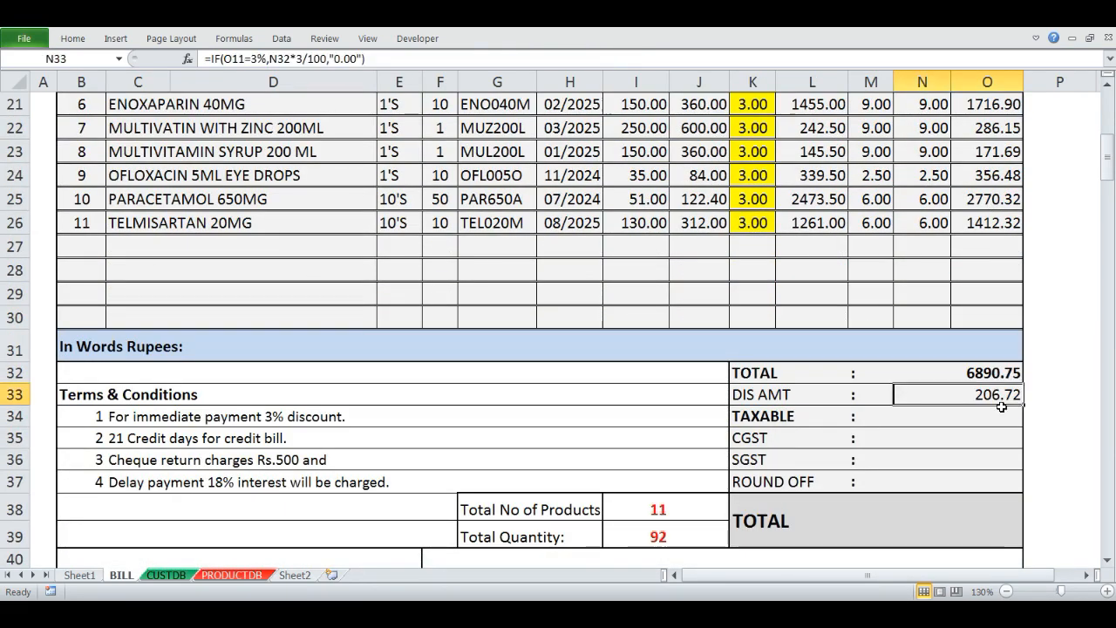
{"action": "key", "text": "F2"}
{"action": "key", "text": "Escape"}
{"action": "left_click", "coordinate": [970, 422]}
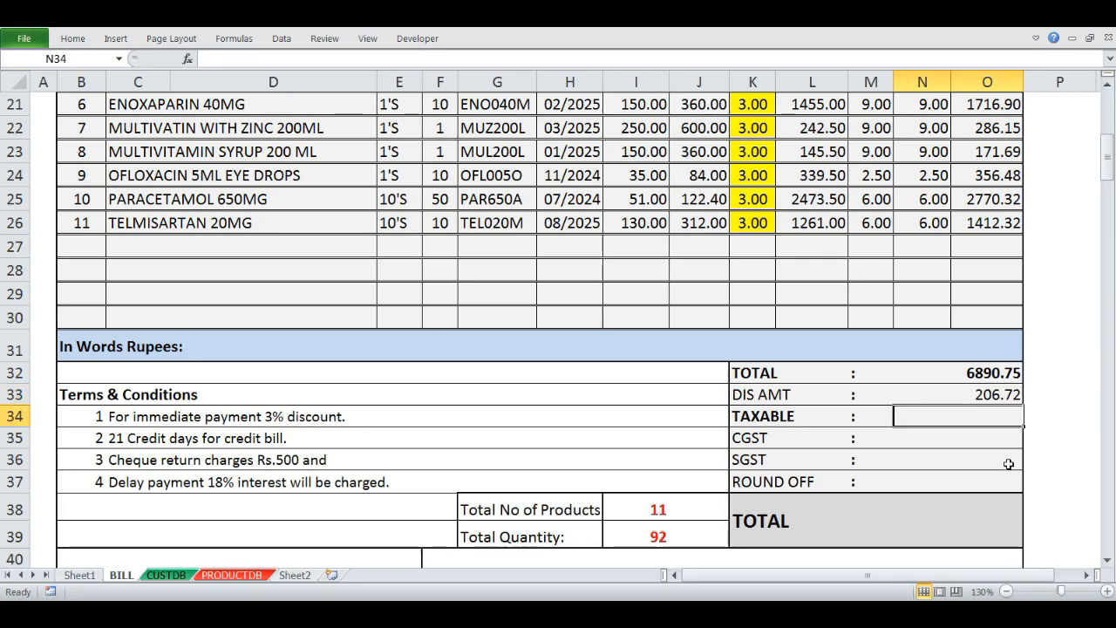
- Enter =N32-N33 as the TAXABLE amount in the bill summary to subtract the discount from the total
{"action": "type", "text": "="}
{"action": "key", "text": "Up"}
{"action": "key", "text": "Up"}
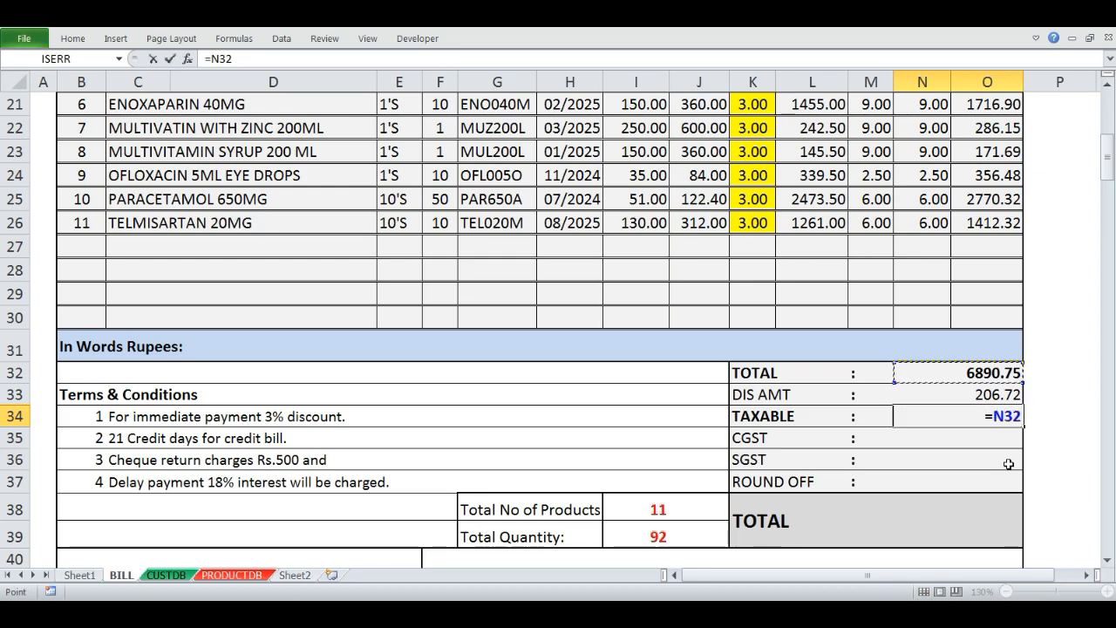
{"action": "type", "text": "-"}
{"action": "key", "text": "Up"}
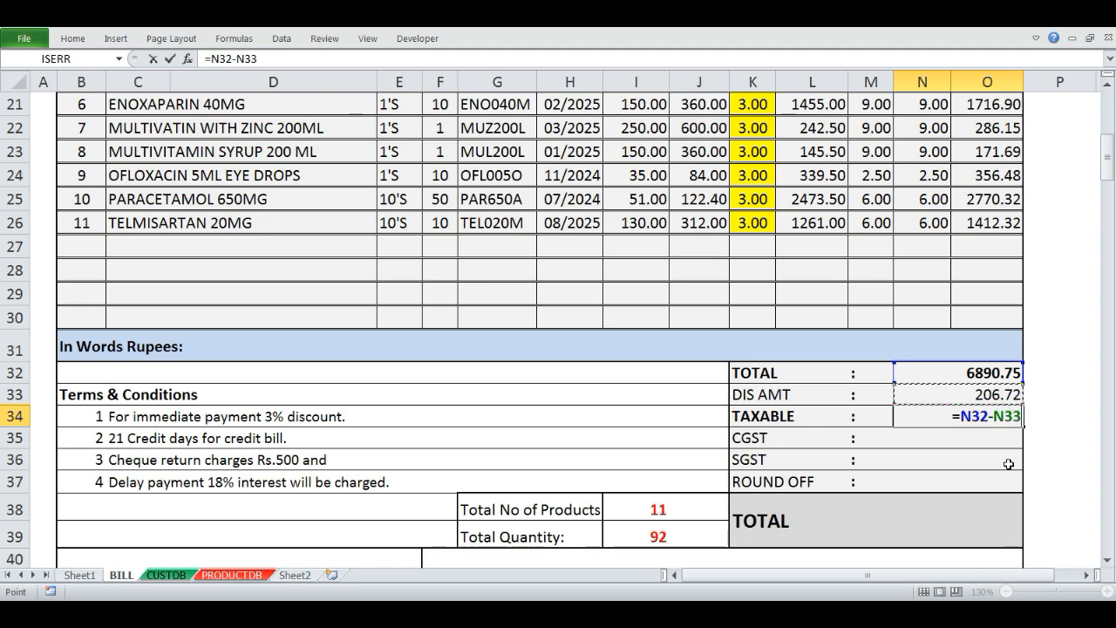
{"action": "key", "text": "Return"}
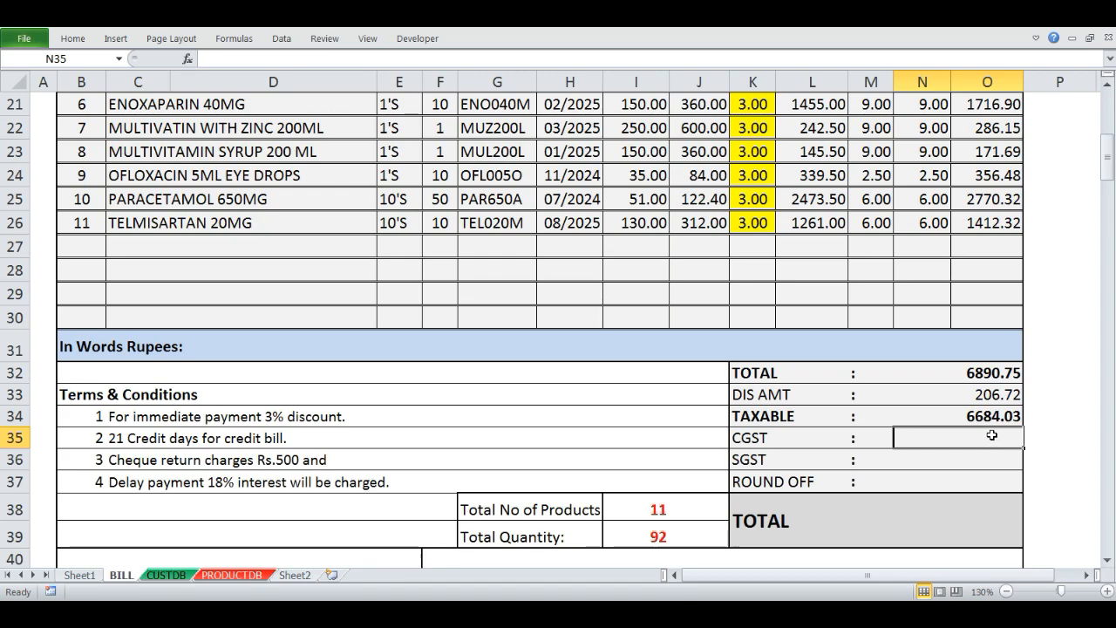
- Check the sum of the product rows' TAXABLE column, L16:L26, against the TOTAL and TAXABLE amounts in the summary
{"action": "scroll", "coordinate": [992, 435], "scroll_direction": "up", "scroll_amount": 2}
{"action": "left_click_drag", "start_coordinate": [812, 134], "coordinate": [807, 369]}
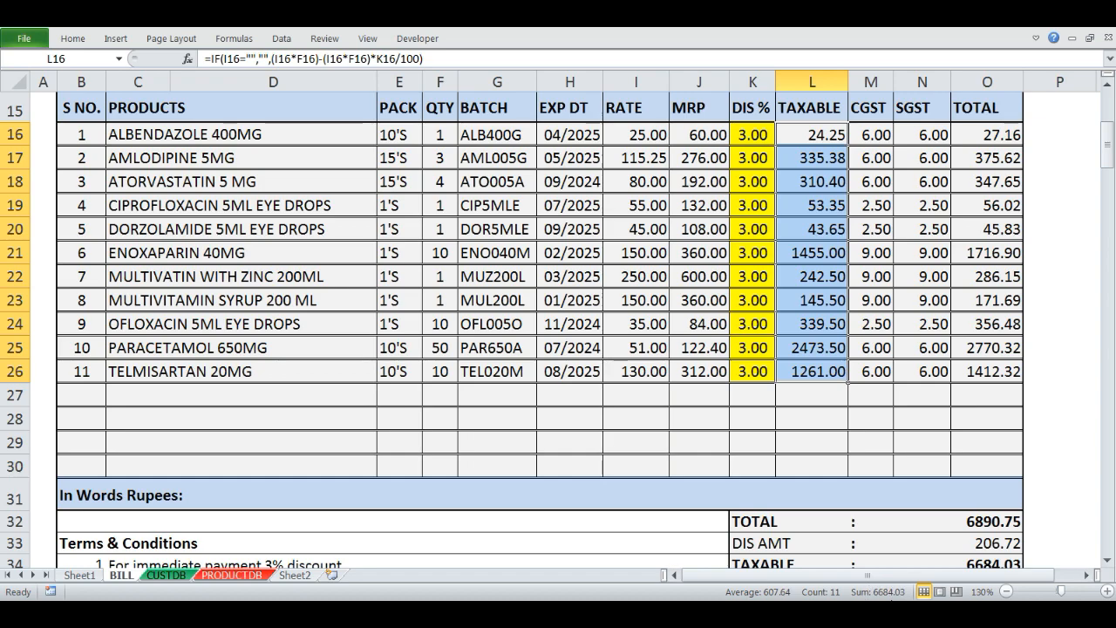
{"action": "left_click", "coordinate": [928, 520]}
{"action": "scroll", "coordinate": [933, 527], "scroll_direction": "down", "scroll_amount": 3}
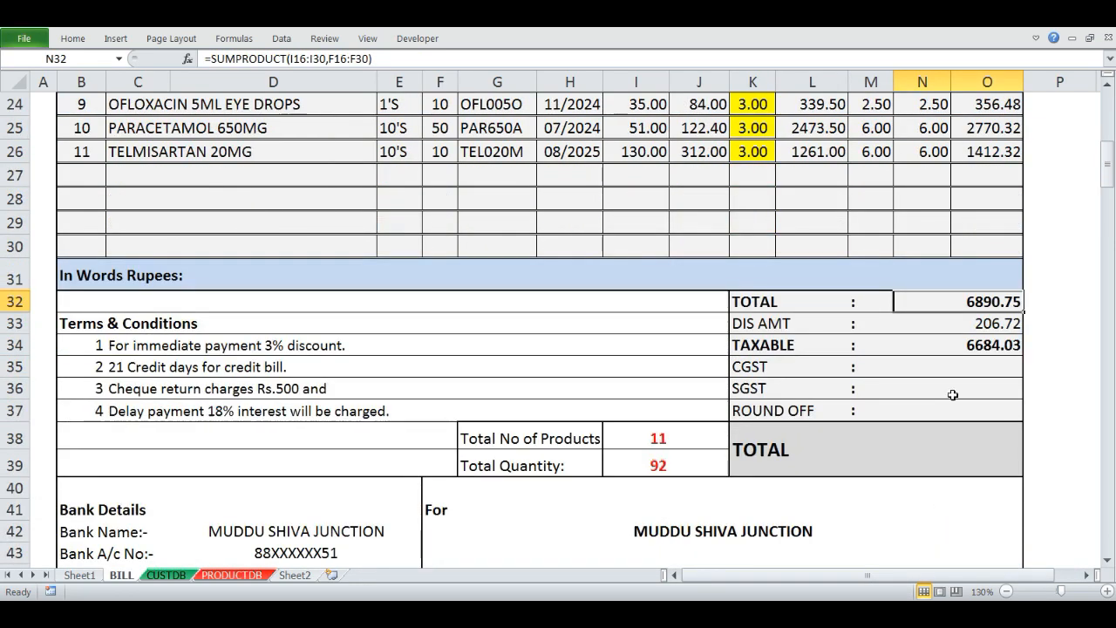
{"action": "left_click", "coordinate": [970, 345]}
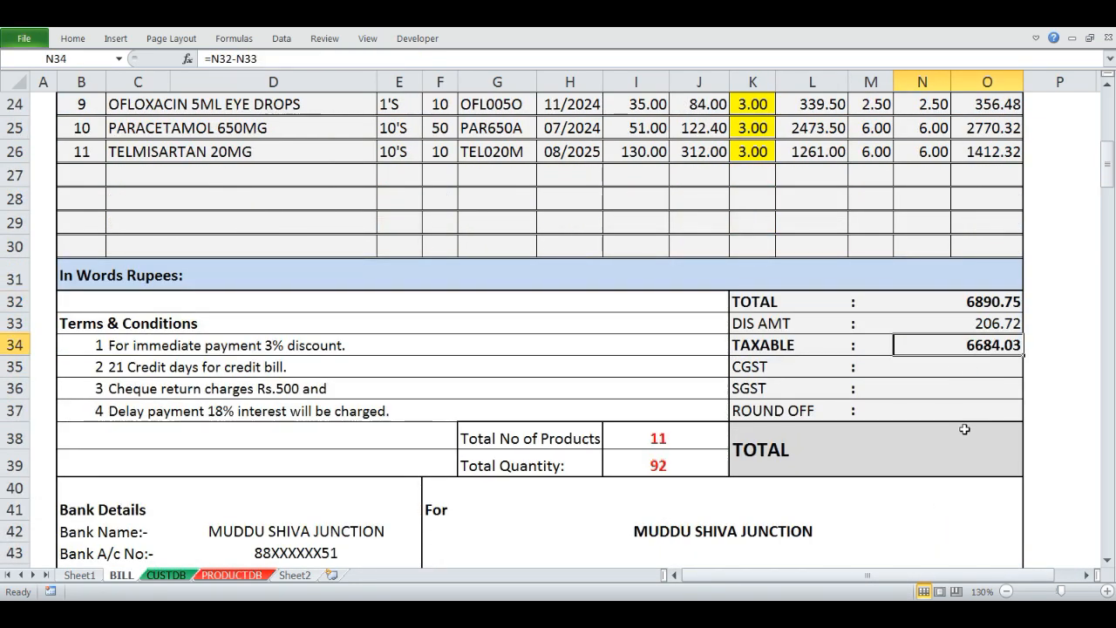
- Enter =SUMPRODUCT(M16:M30,L16:L30)/100 as the CGST amount in N35
{"action": "key", "text": "Return"}
{"action": "scroll", "coordinate": [1039, 518], "scroll_direction": "up", "scroll_amount": 1}
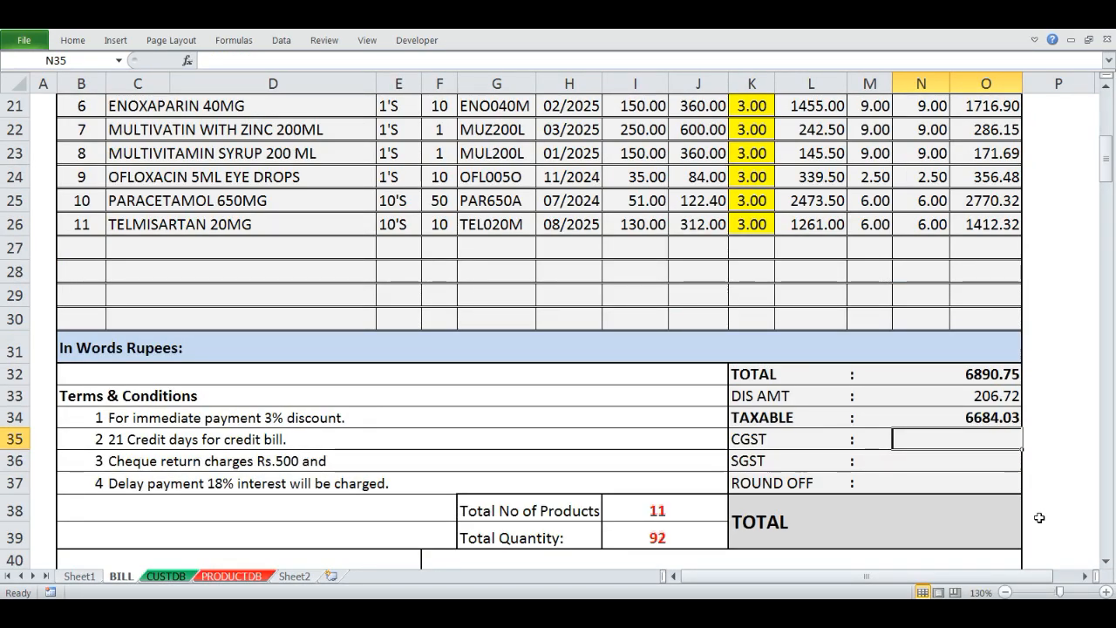
{"action": "type", "text": "=SUMP"}
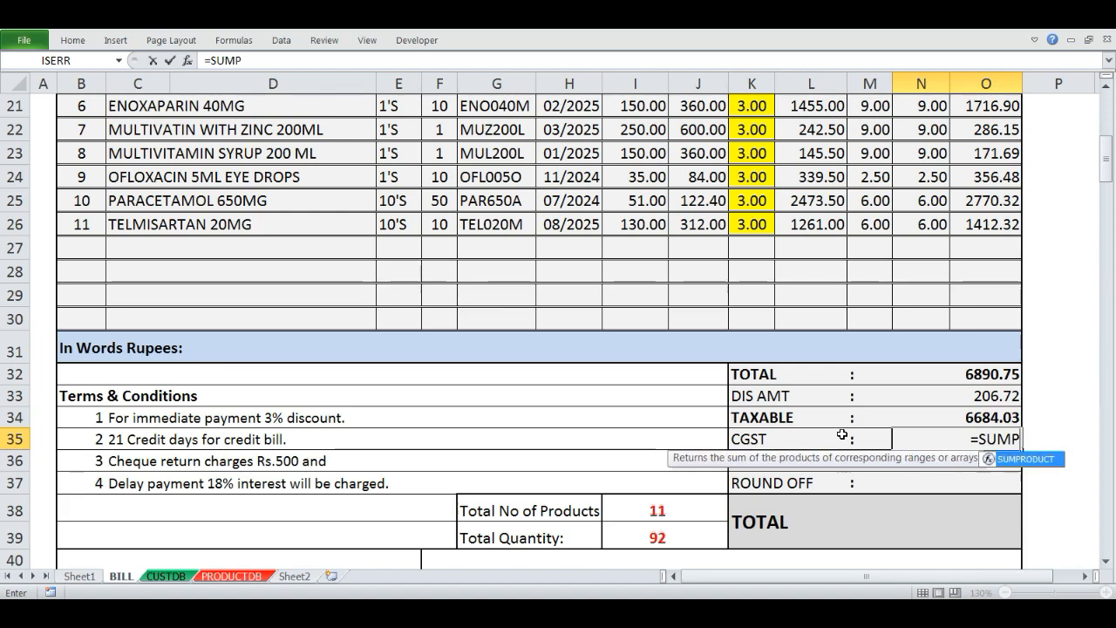
{"action": "type", "text": "RODUCT("}
{"action": "scroll", "coordinate": [782, 424], "scroll_direction": "up", "scroll_amount": 1}
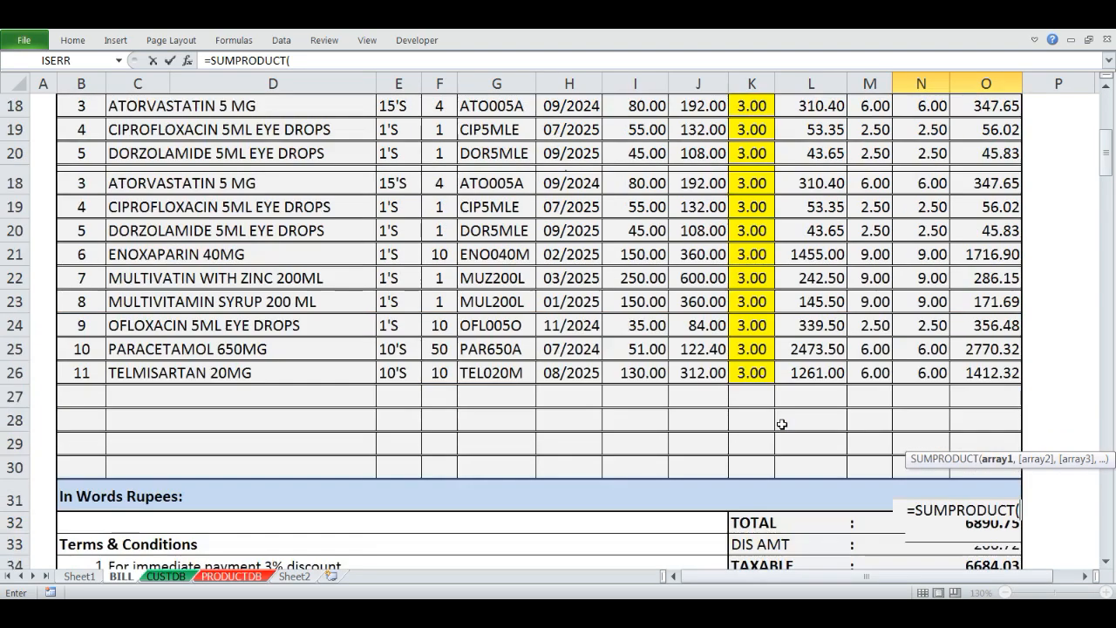
{"action": "left_click", "coordinate": [868, 136]}
{"action": "left_click_drag", "start_coordinate": [868, 136], "coordinate": [860, 465]}
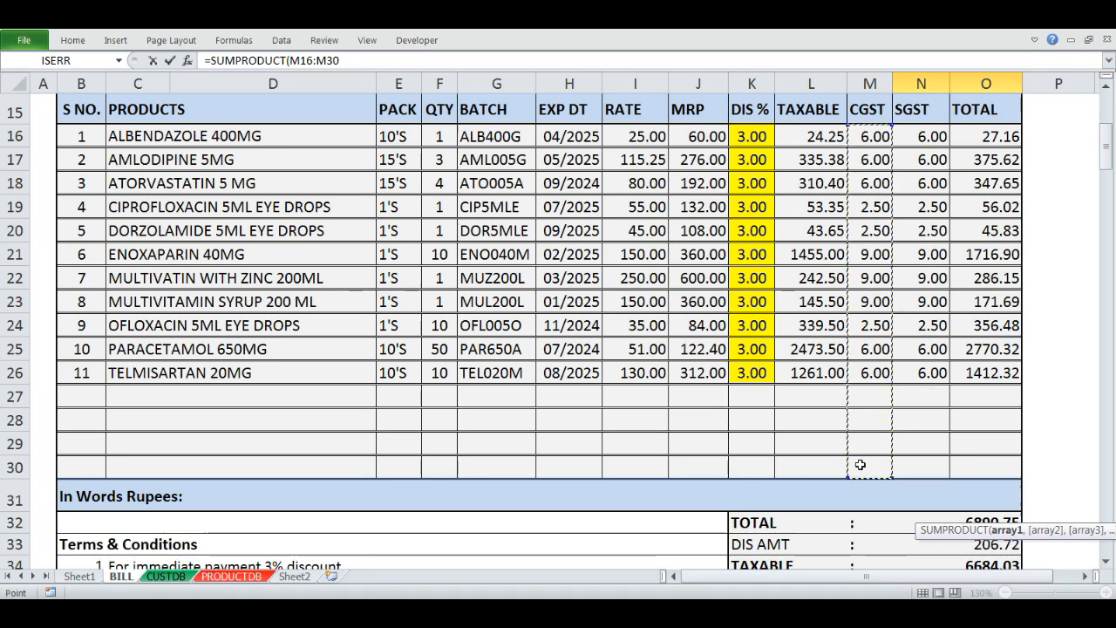
{"action": "type", "text": ","}
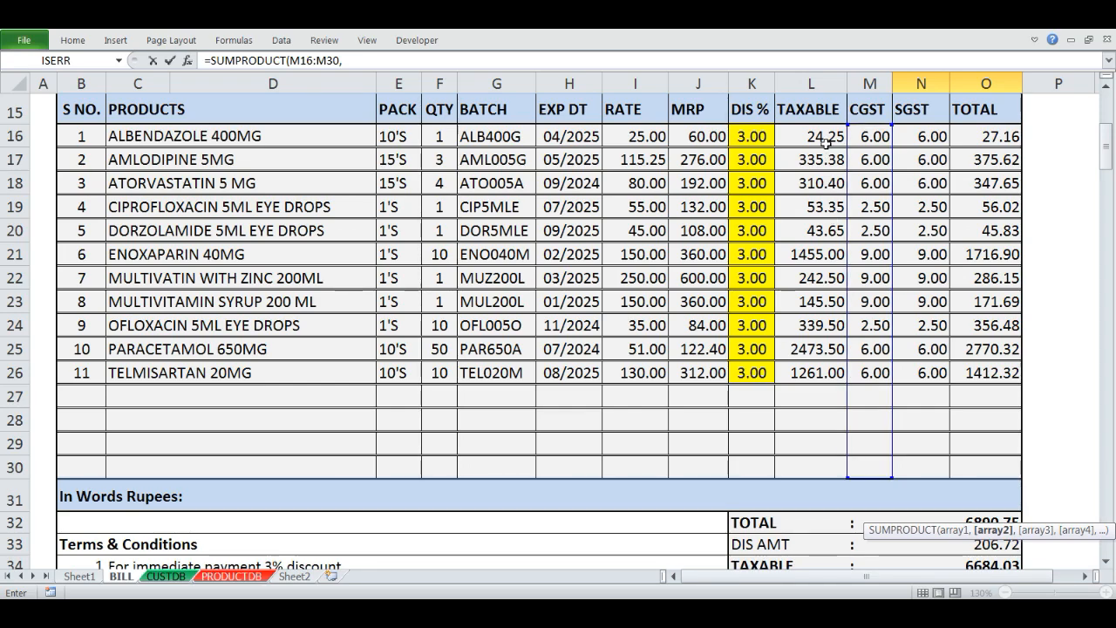
{"action": "left_click_drag", "start_coordinate": [821, 134], "coordinate": [809, 464]}
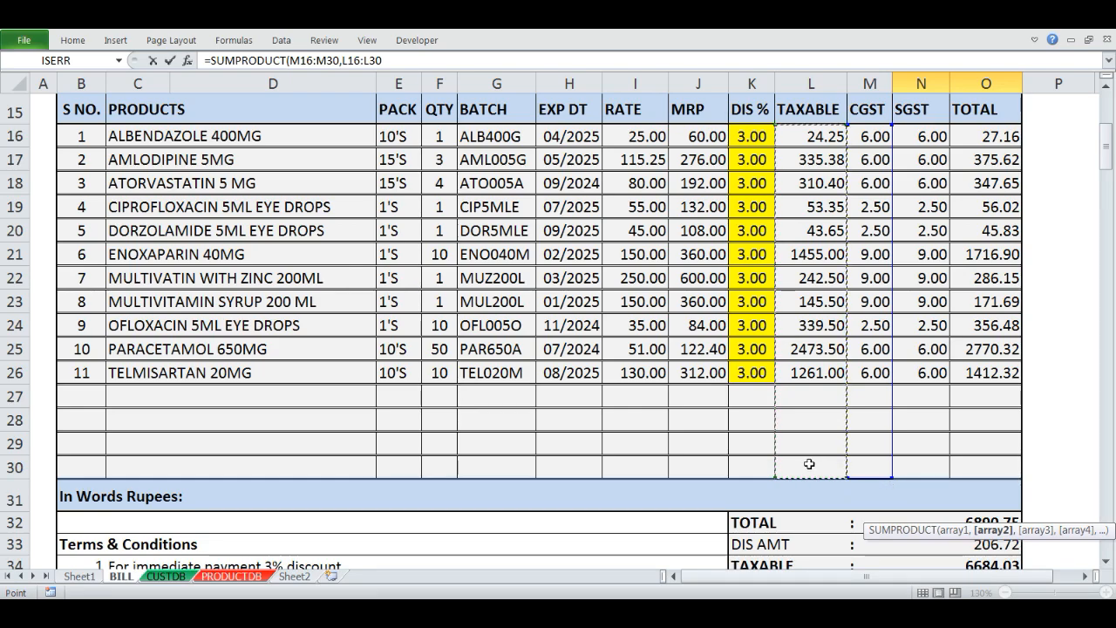
{"action": "type", "text": ")/"}
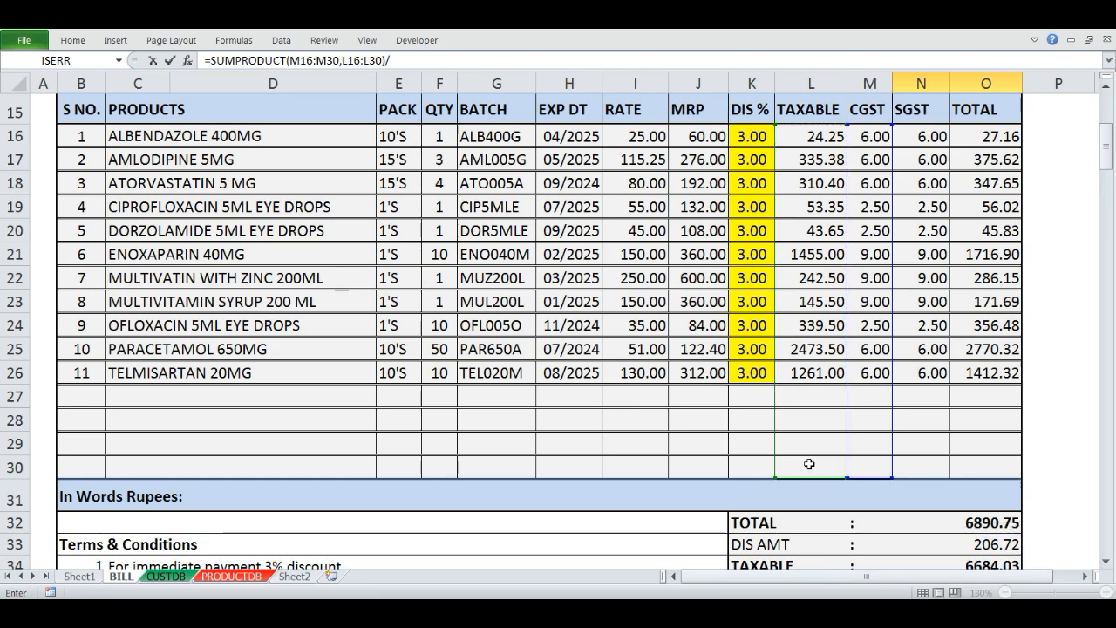
{"action": "type", "text": "100"}
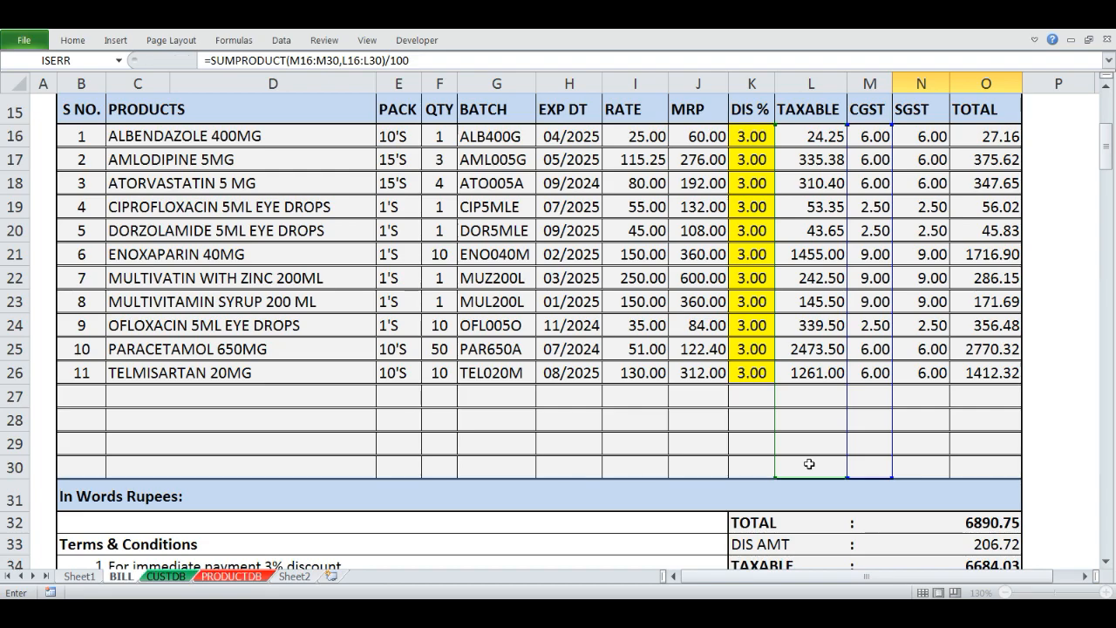
{"action": "key", "text": "Return"}
- Enter =SUMPRODUCT(N16:N30,L16:L30)/100 as the SGST amount in N36
{"action": "scroll", "coordinate": [809, 453], "scroll_direction": "down", "scroll_amount": 1}
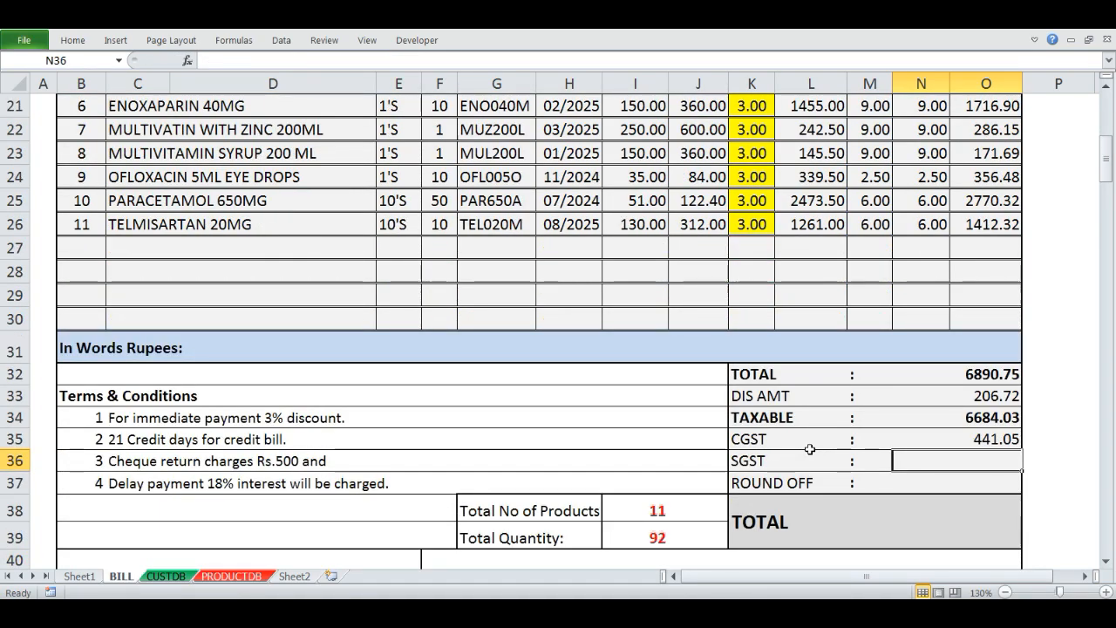
{"action": "type", "text": "=SUM"}
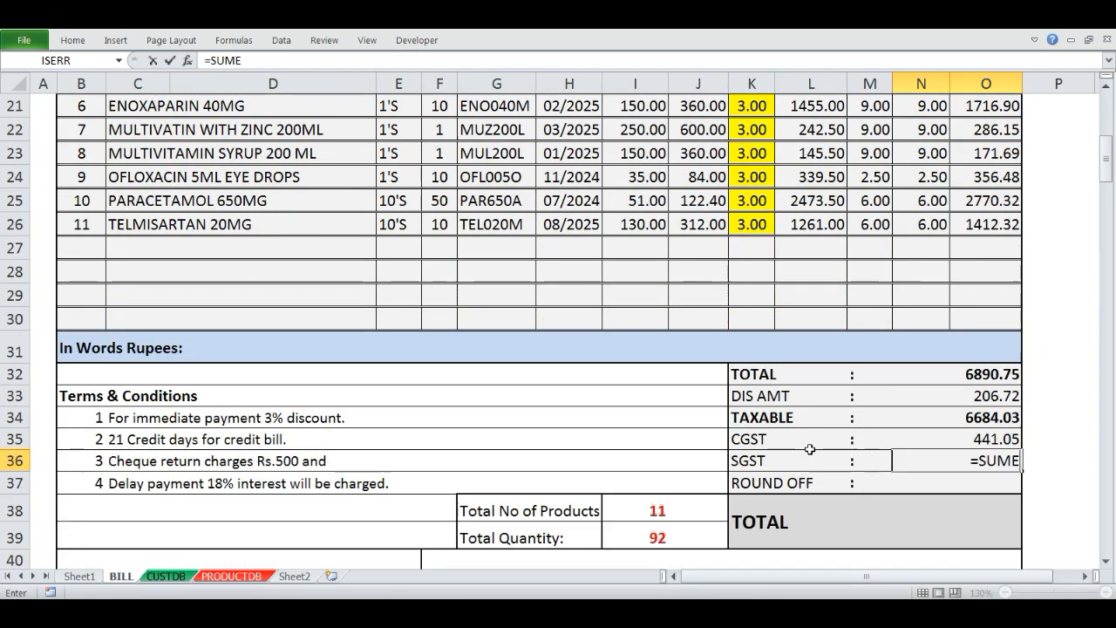
{"action": "type", "text": "PRODUCT("}
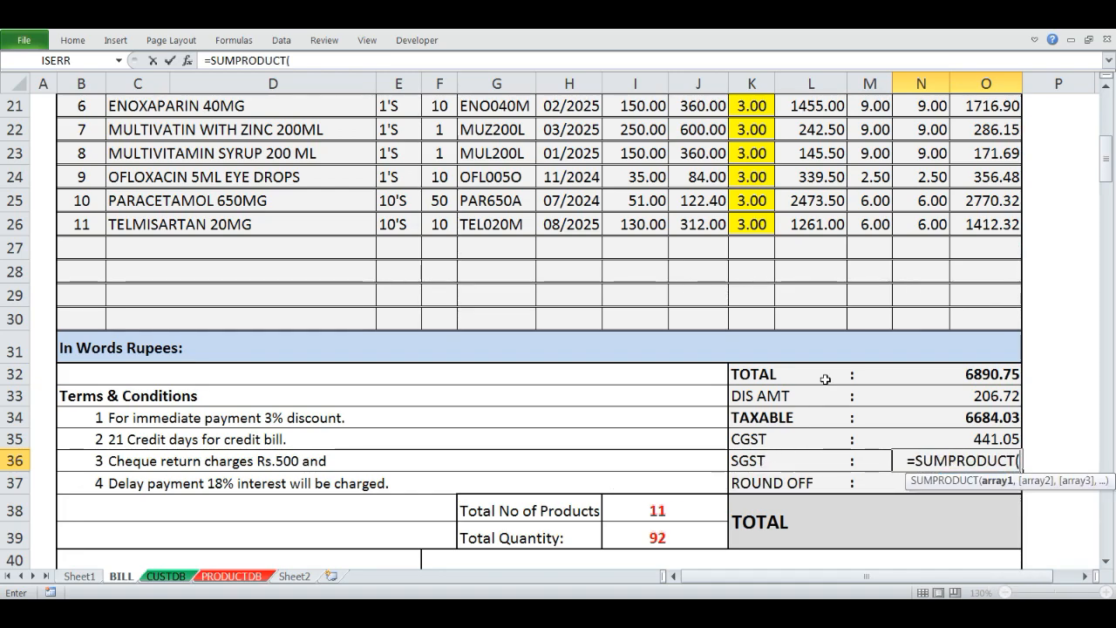
{"action": "scroll", "coordinate": [833, 371], "scroll_direction": "up", "scroll_amount": 3}
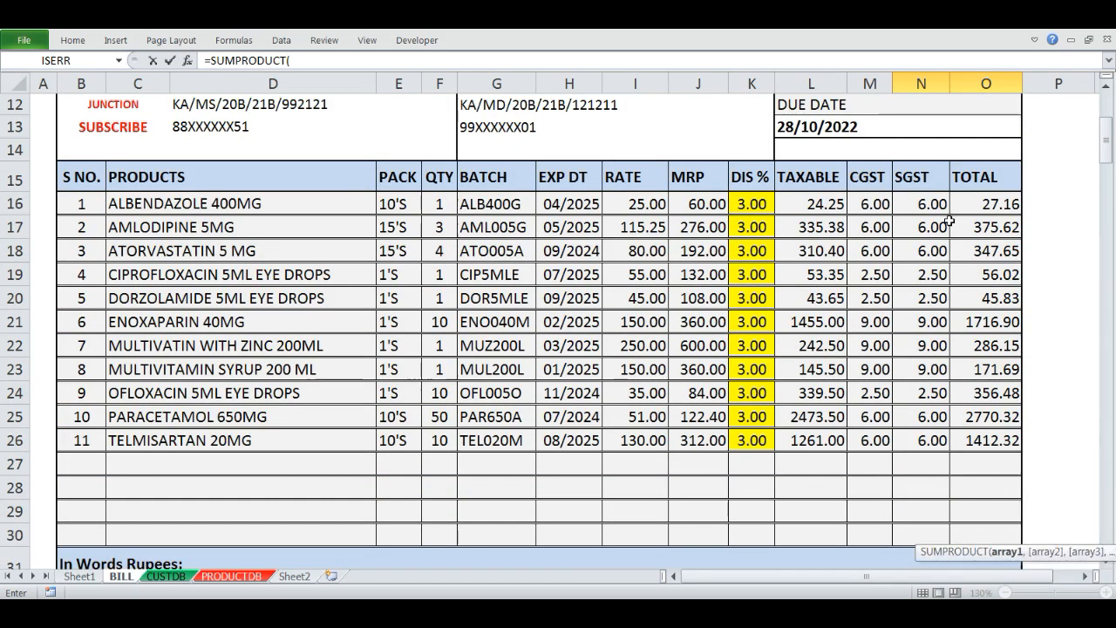
{"action": "left_click_drag", "start_coordinate": [918, 203], "coordinate": [913, 526]}
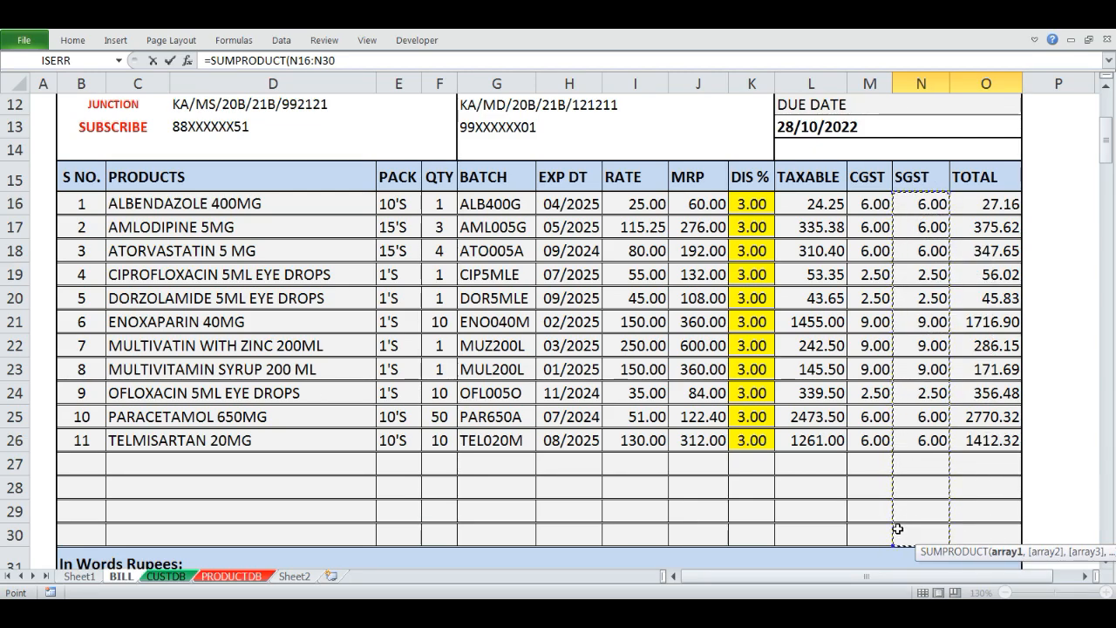
{"action": "type", "text": ","}
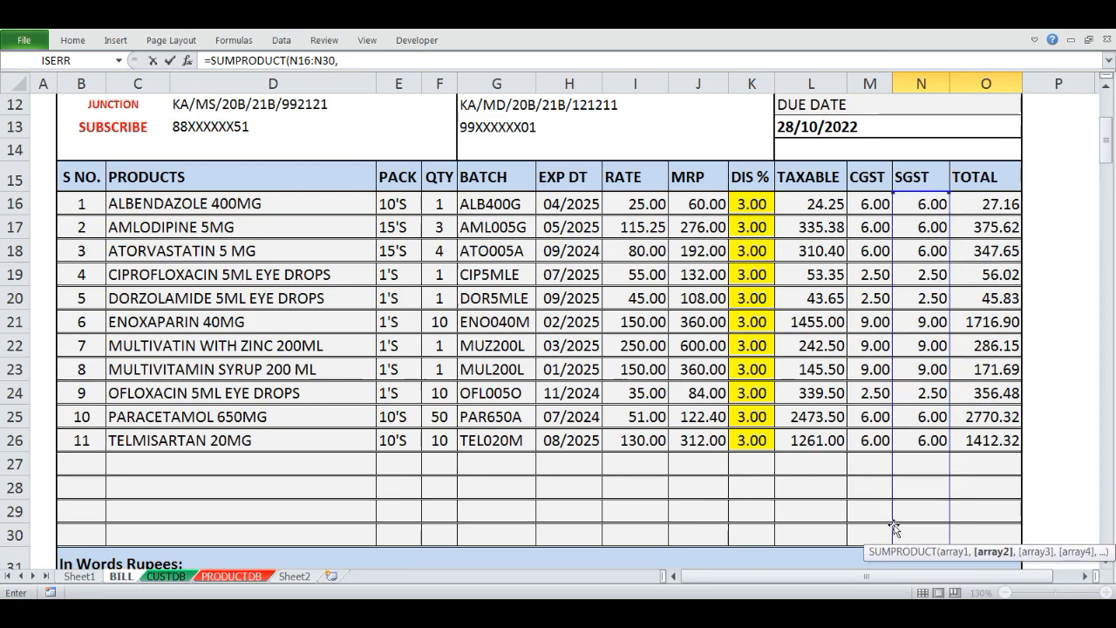
{"action": "left_click", "coordinate": [809, 198]}
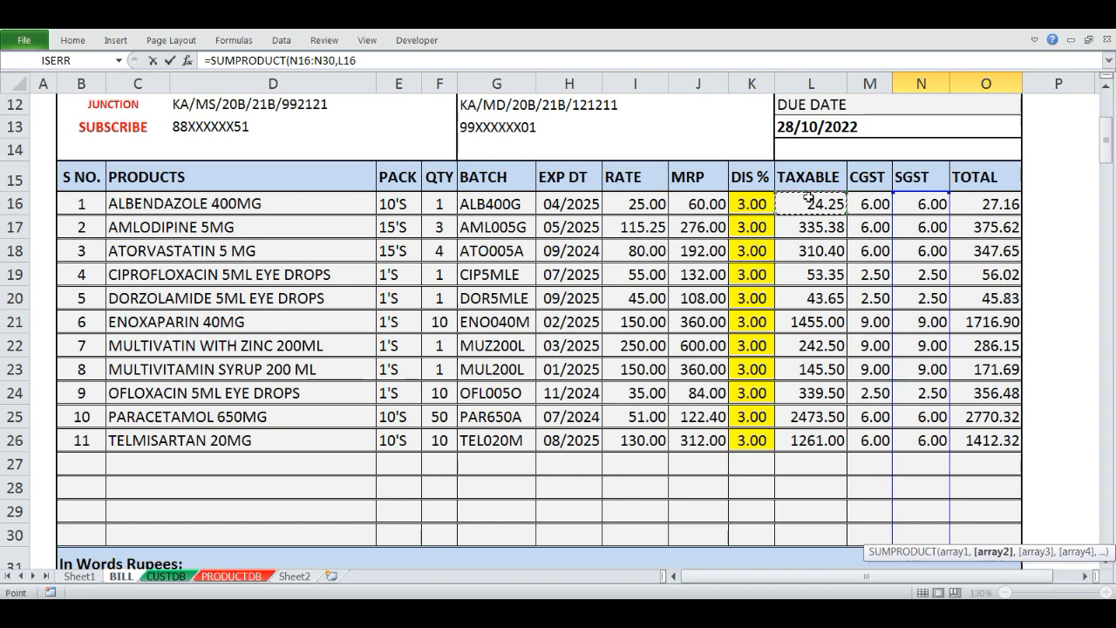
{"action": "left_click_drag", "start_coordinate": [809, 198], "coordinate": [807, 531]}
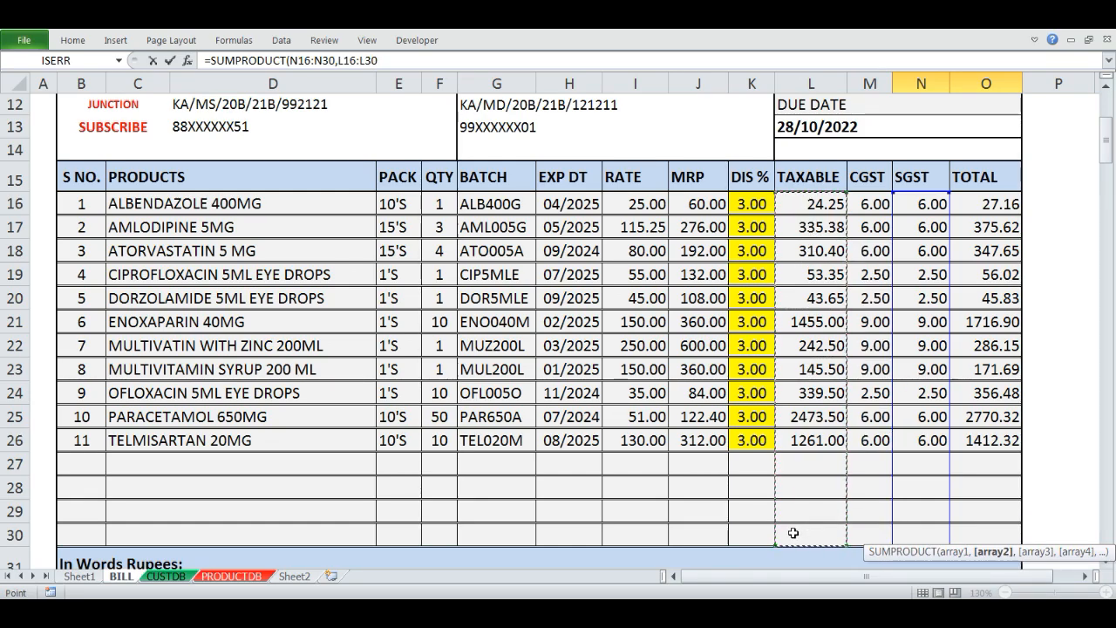
{"action": "type", "text": ")/100"}
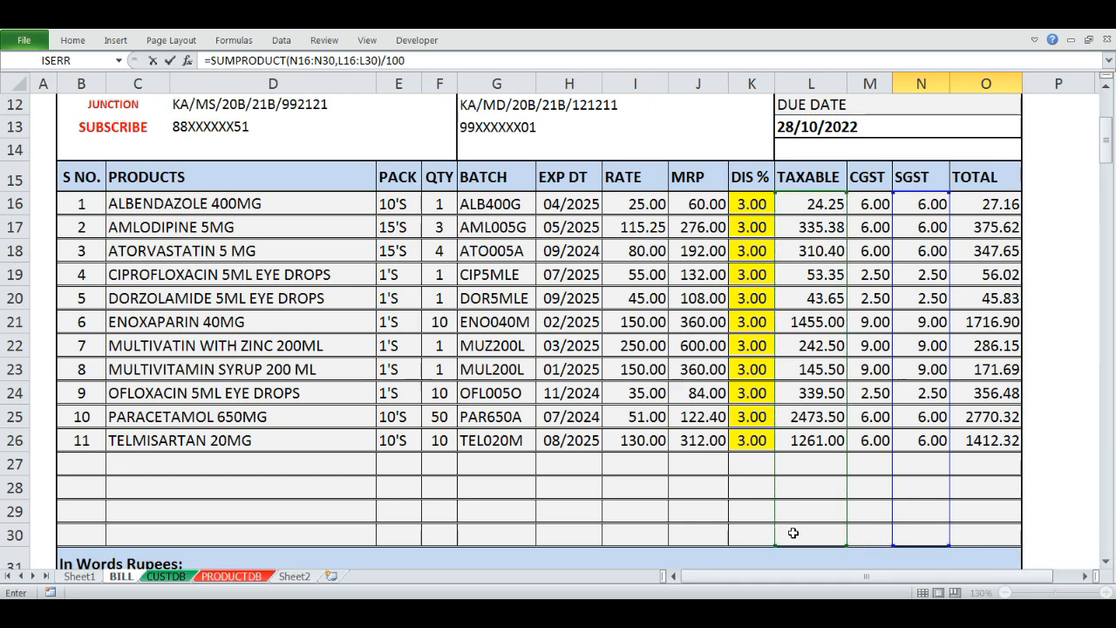
{"action": "key", "text": "Return"}
- Compare the sum of the summary's taxable, CGST and SGST amounts with the sum of the product rows' TOTAL column
{"action": "scroll", "coordinate": [794, 532], "scroll_direction": "down", "scroll_amount": 1}
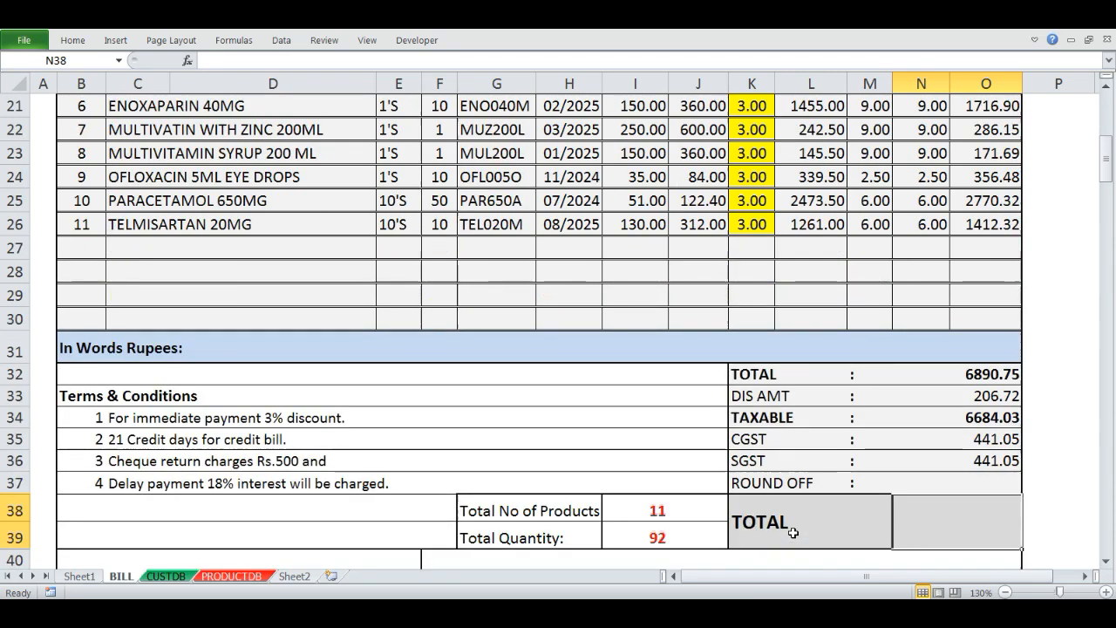
{"action": "key", "text": "Up"}
{"action": "scroll", "coordinate": [787, 519], "scroll_direction": "up", "scroll_amount": 1}
{"action": "scroll", "coordinate": [787, 514], "scroll_direction": "down", "scroll_amount": 2}
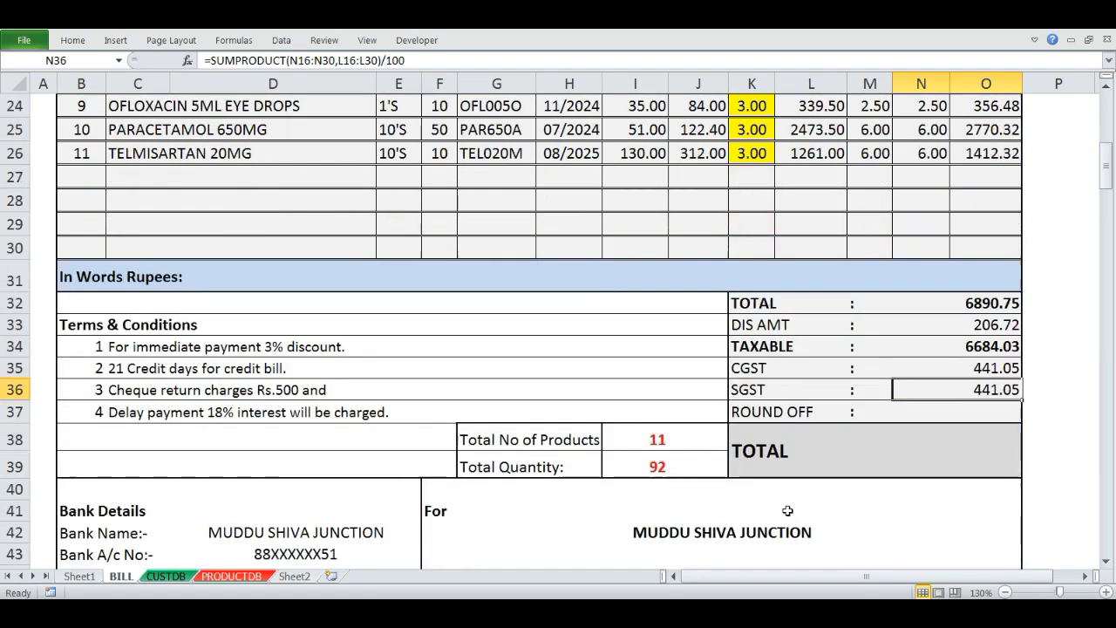
{"action": "left_click_drag", "start_coordinate": [978, 346], "coordinate": [982, 390]}
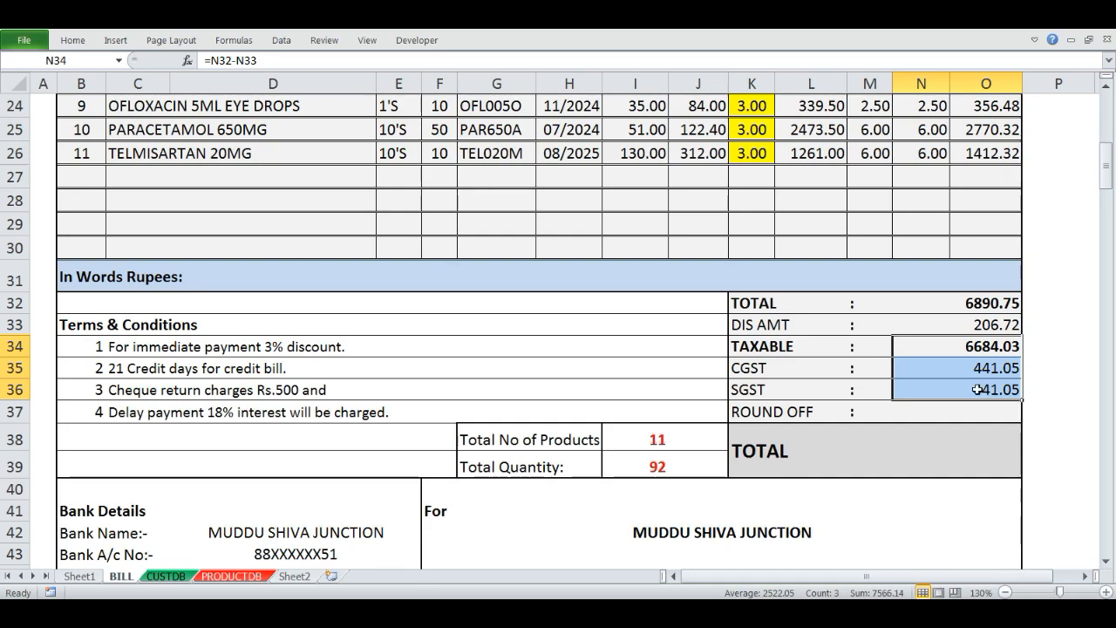
{"action": "scroll", "coordinate": [978, 389], "scroll_direction": "up", "scroll_amount": 3}
{"action": "left_click_drag", "start_coordinate": [994, 136], "coordinate": [997, 373]}
{"action": "scroll", "coordinate": [988, 390], "scroll_direction": "down", "scroll_amount": 2}
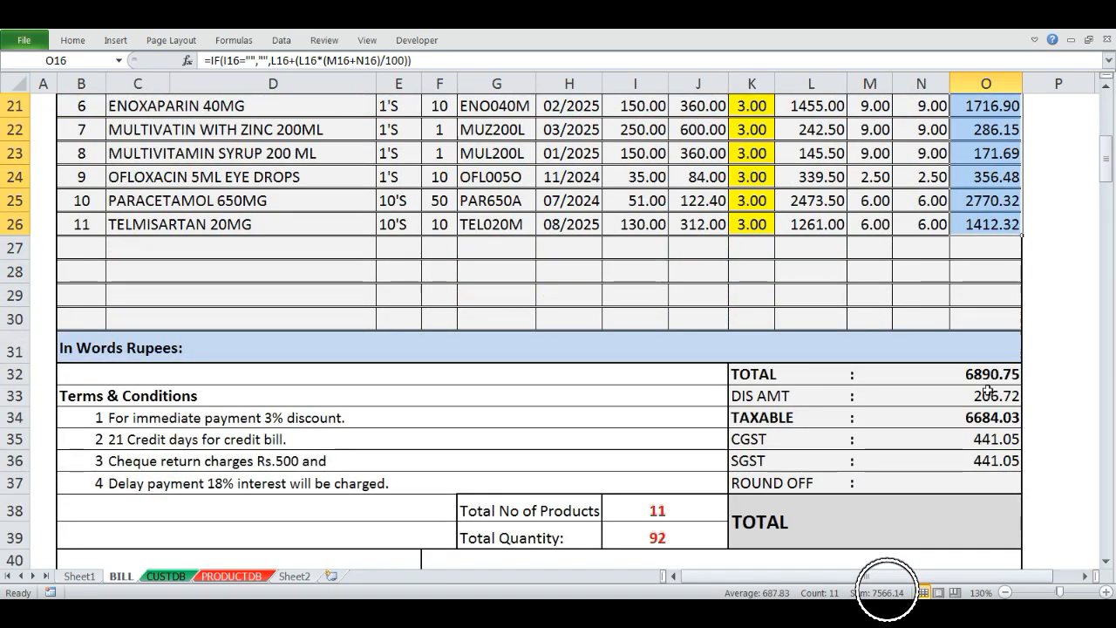
- Start a ROUND formula in the ROUND OFF cell N37 with the taxable amount N34 as its first term
{"action": "left_click", "coordinate": [982, 484]}
{"action": "scroll", "coordinate": [1024, 432], "scroll_direction": "down", "scroll_amount": 2}
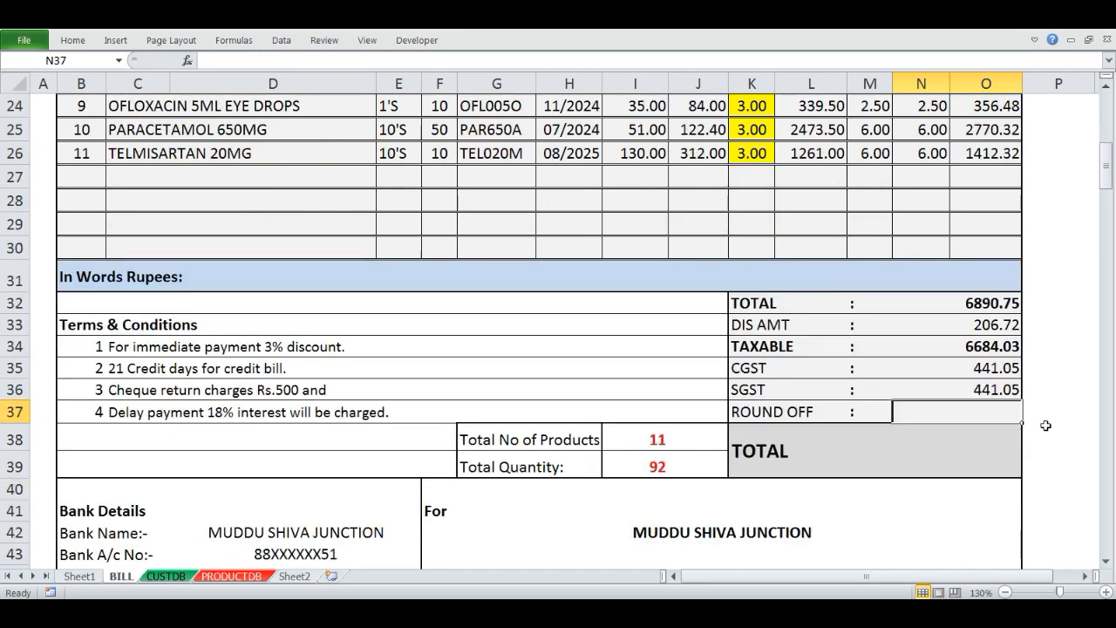
{"action": "scroll", "coordinate": [1043, 426], "scroll_direction": "up", "scroll_amount": 2}
{"action": "scroll", "coordinate": [1044, 425], "scroll_direction": "down", "scroll_amount": 1}
{"action": "scroll", "coordinate": [1043, 425], "scroll_direction": "up", "scroll_amount": 1}
{"action": "type", "text": "=ROUND"}
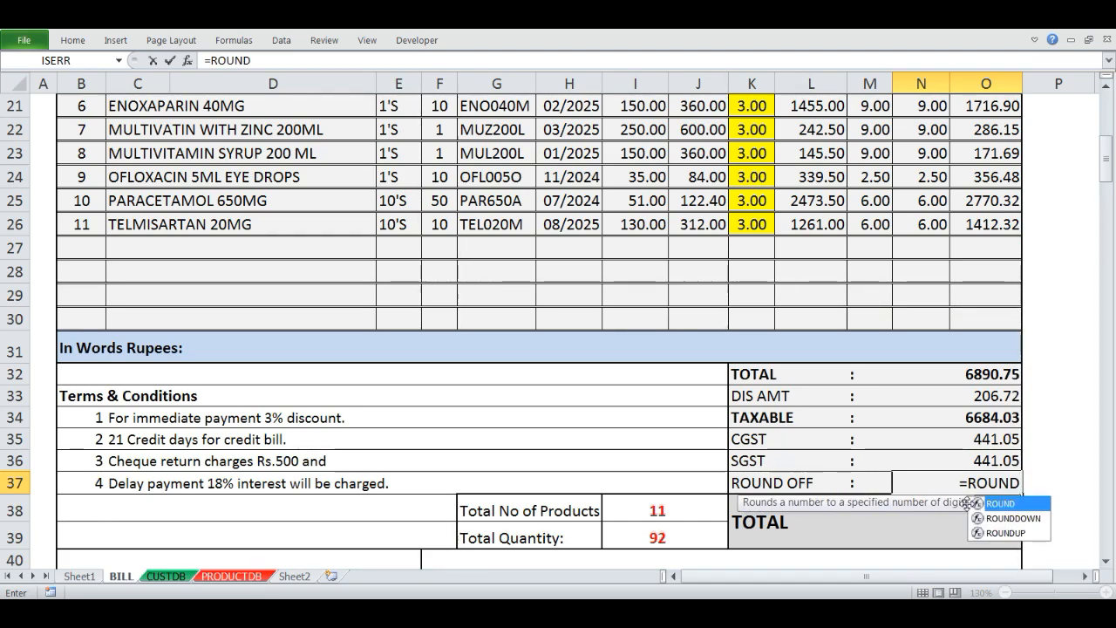
{"action": "type", "text": "("}
{"action": "key", "text": "Up"}
{"action": "key", "text": "Up"}
{"action": "key", "text": "Up"}
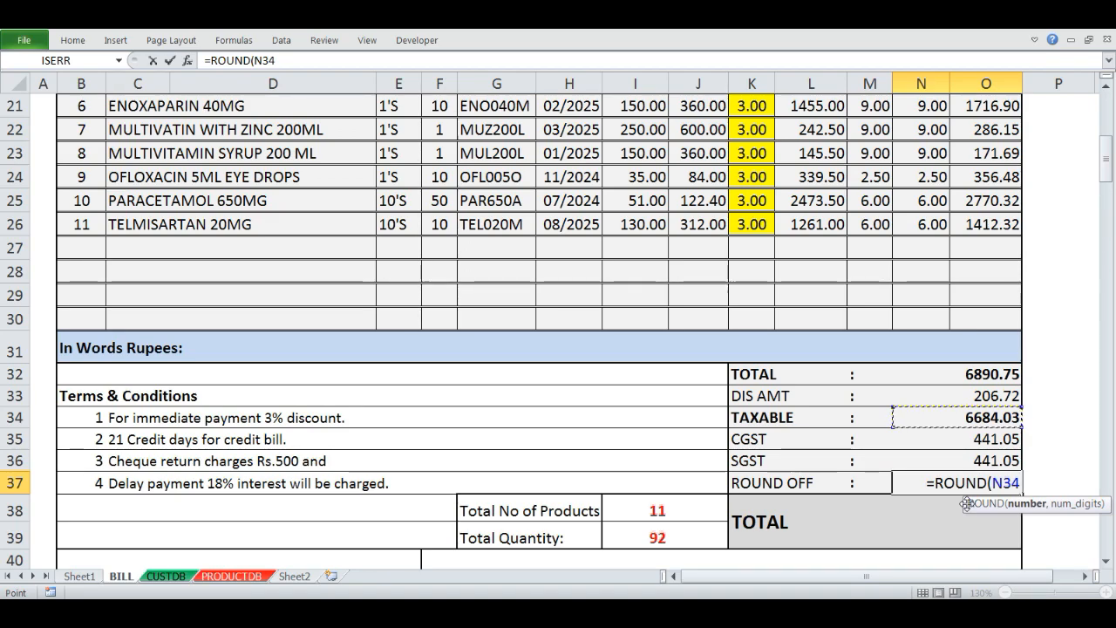
- Add the CGST amount N35 and the SGST amount N36 to the number being rounded
{"action": "type", "text": "+"}
{"action": "key", "text": "Up"}
{"action": "key", "text": "Up"}
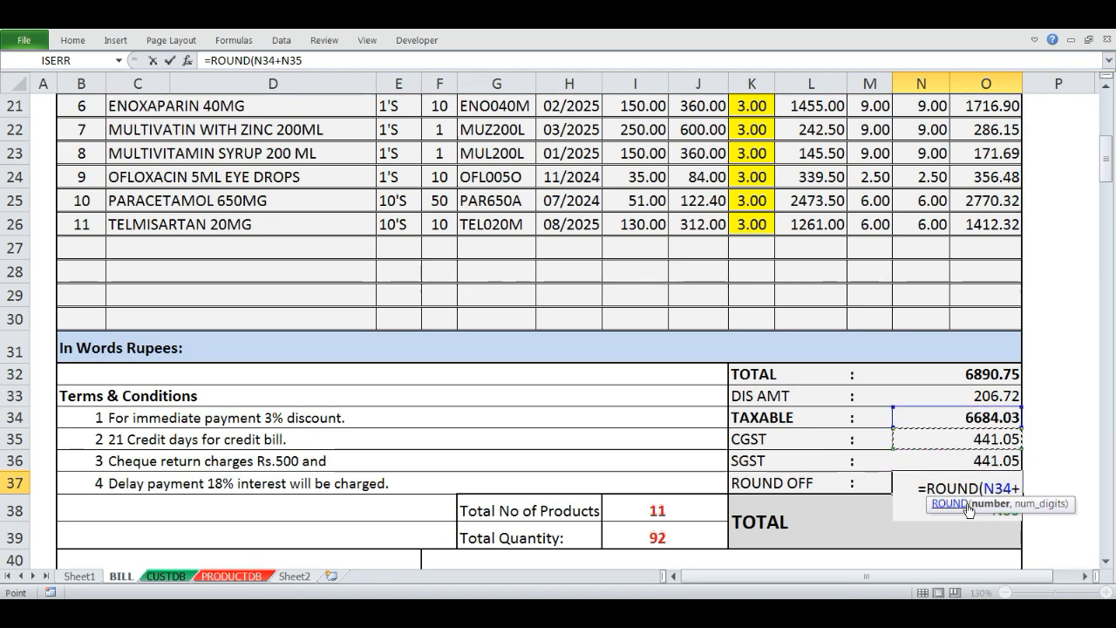
{"action": "type", "text": "+"}
{"action": "key", "text": "Up"}
{"action": "key", "text": "Up"}
{"action": "key", "text": "Down"}
{"action": "type", "text": "+"}
{"action": "key", "text": "BackSpace"}
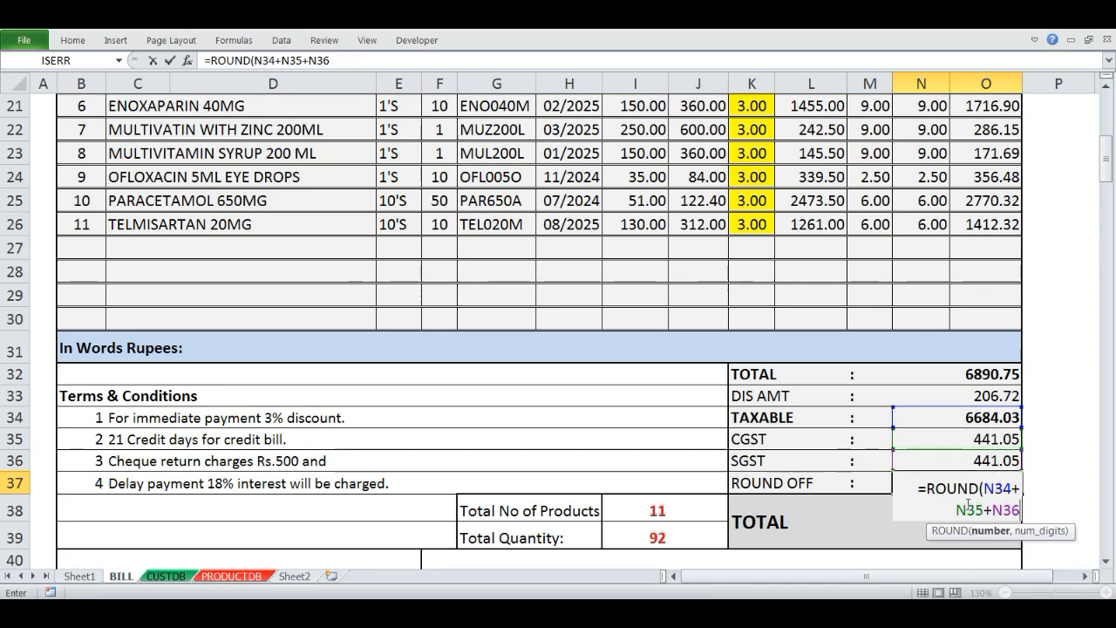
- Complete the ROUND OFF formula in N37 as =ROUND(N34+N35+N36,0)-N34-N35-N36
{"action": "type", "text": ",0"}
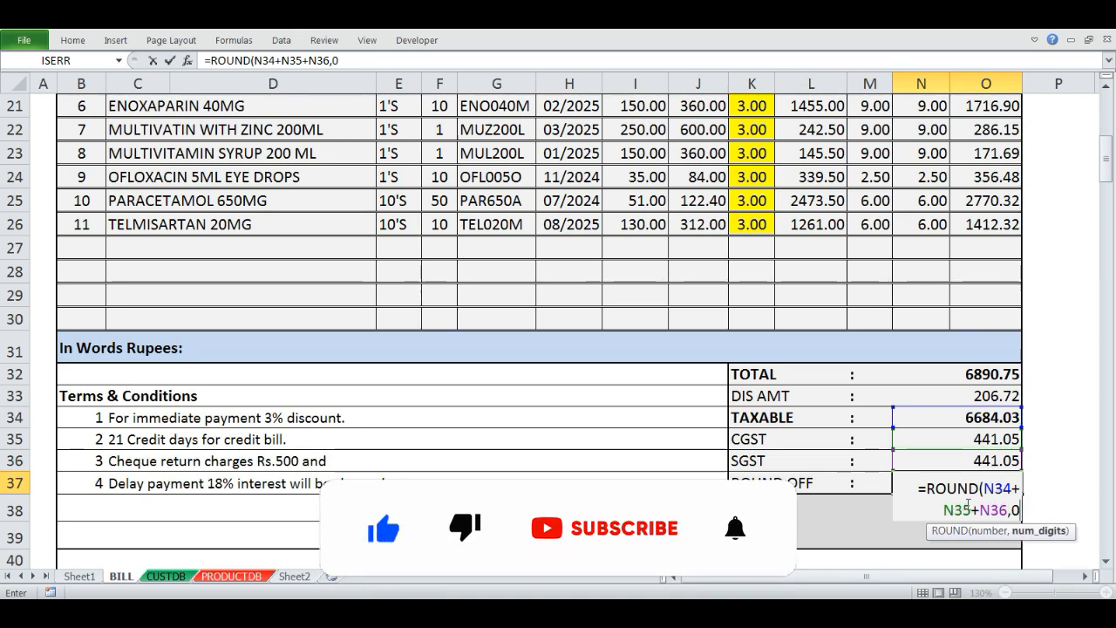
{"action": "type", "text": ")-"}
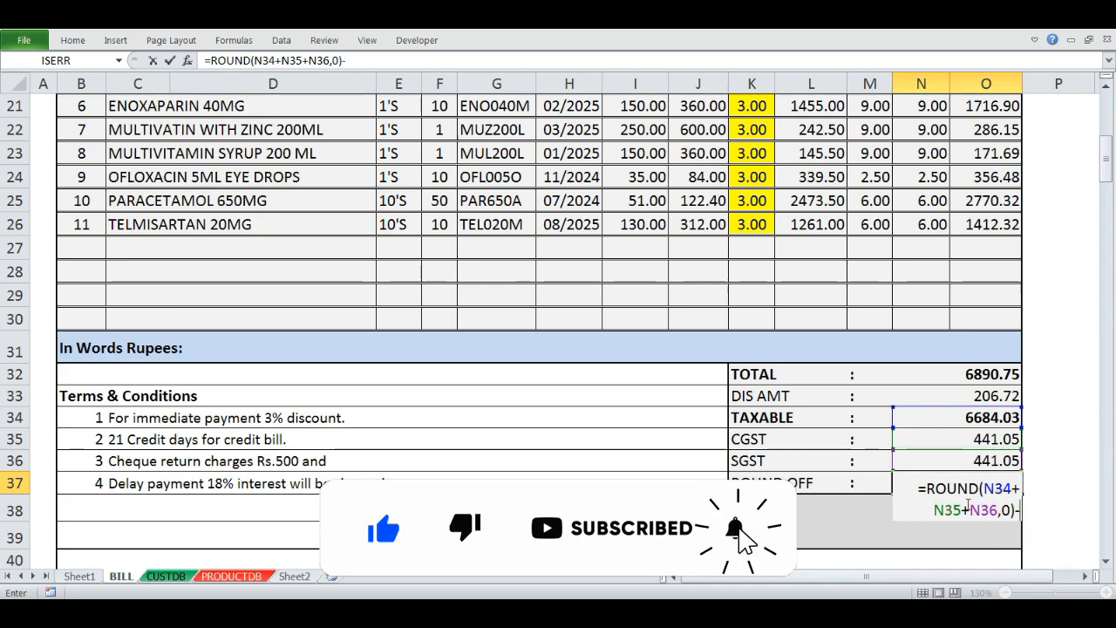
{"action": "left_click", "coordinate": [936, 417]}
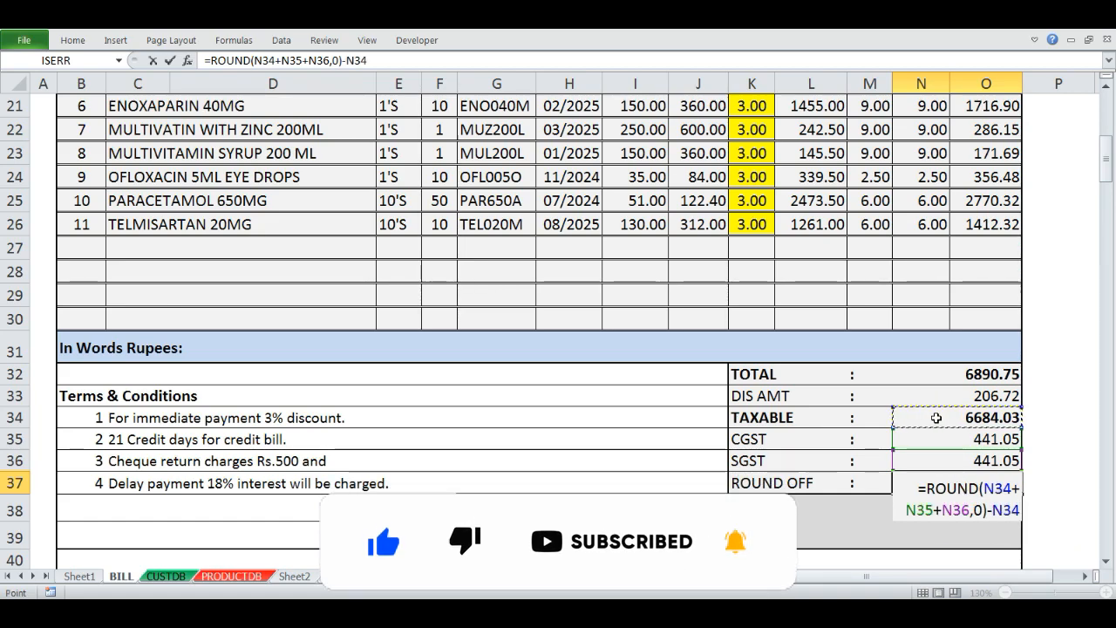
{"action": "type", "text": "-"}
{"action": "left_click", "coordinate": [937, 438]}
{"action": "type", "text": "-"}
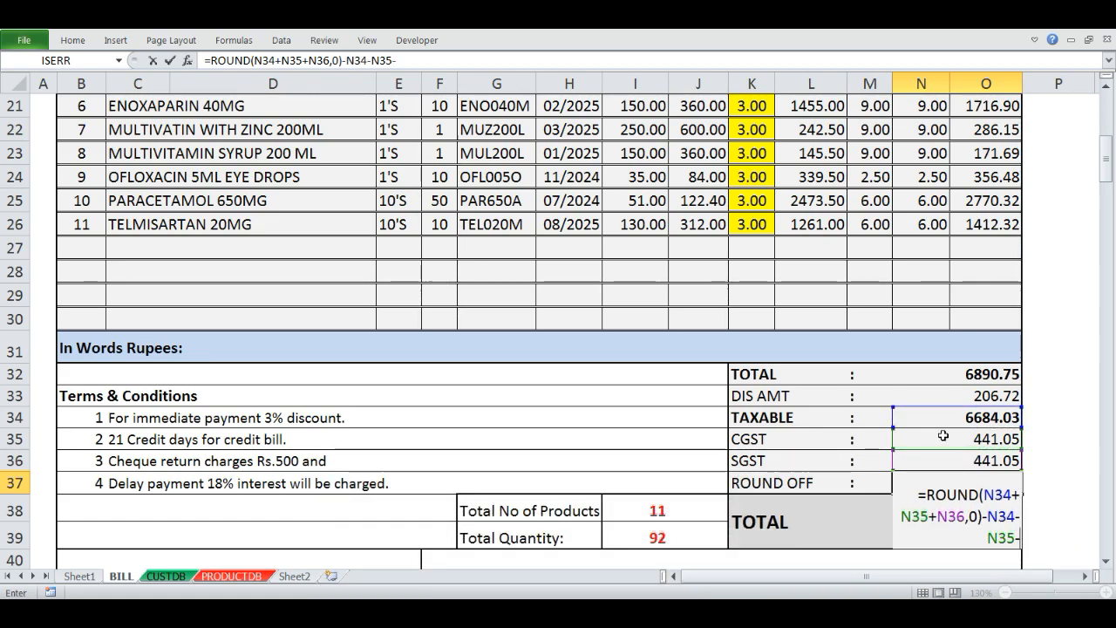
{"action": "left_click", "coordinate": [946, 461]}
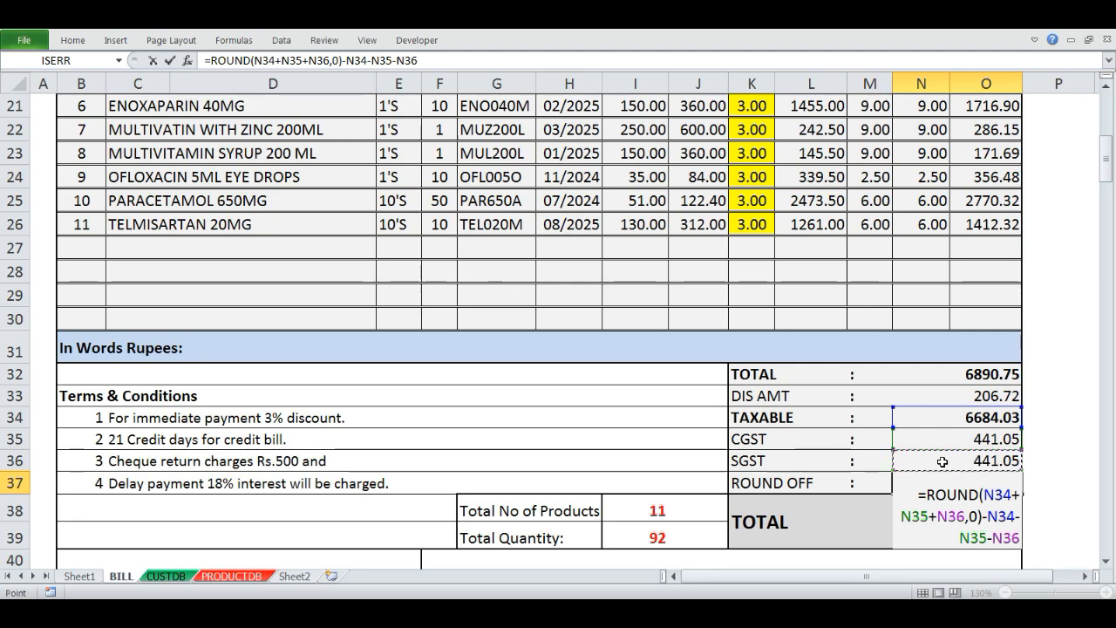
{"action": "key", "text": "Return"}
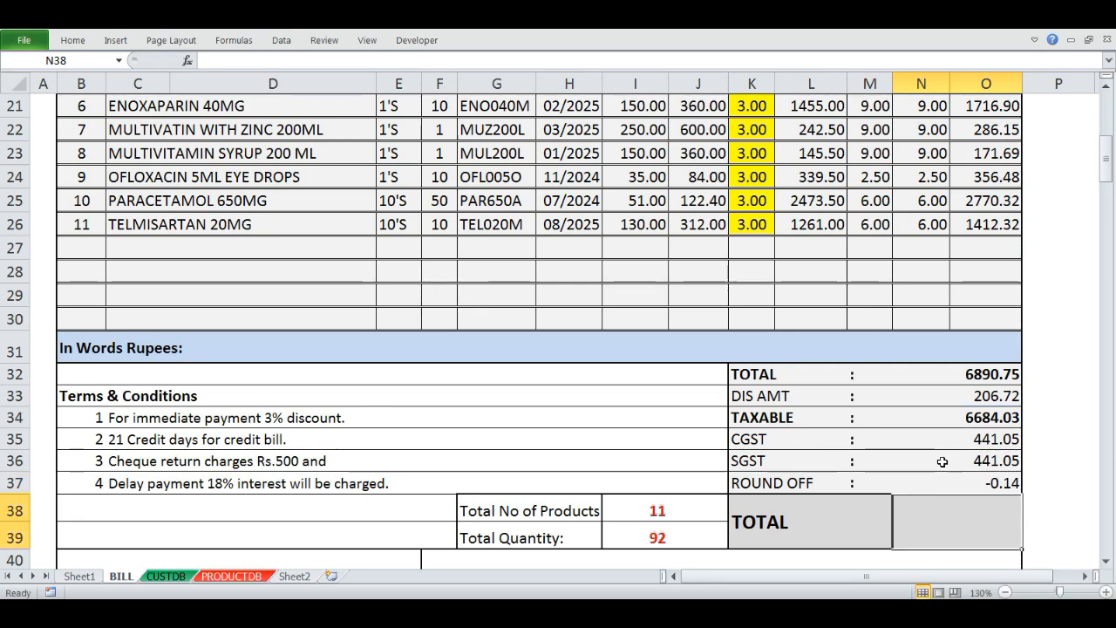
{"action": "key", "text": "Up"}
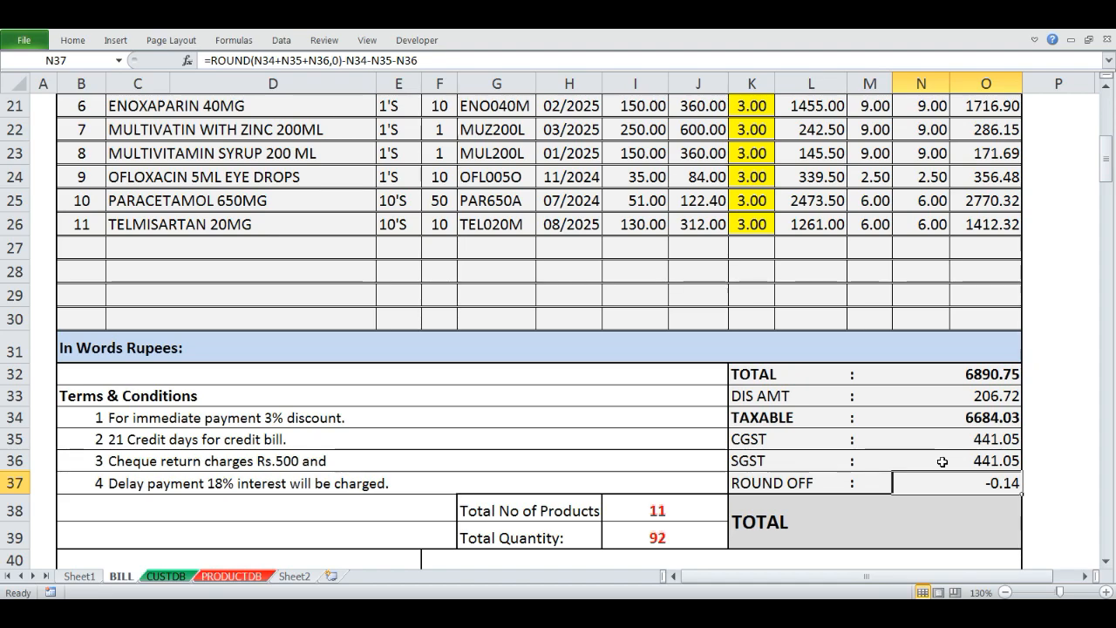
- Enter =SUM(N34:O37) as the bill's grand TOTAL in N38, covering taxable, CGST, SGST and round-off amounts
{"action": "key", "text": "Down"}
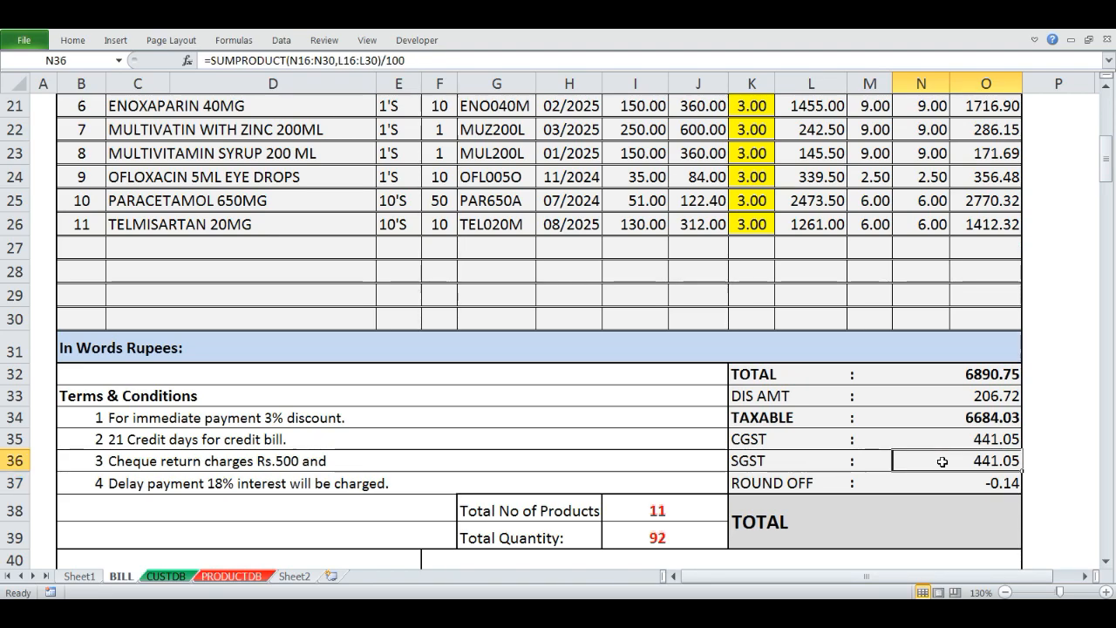
{"action": "key", "text": "Delete"}
{"action": "type", "text": "="}
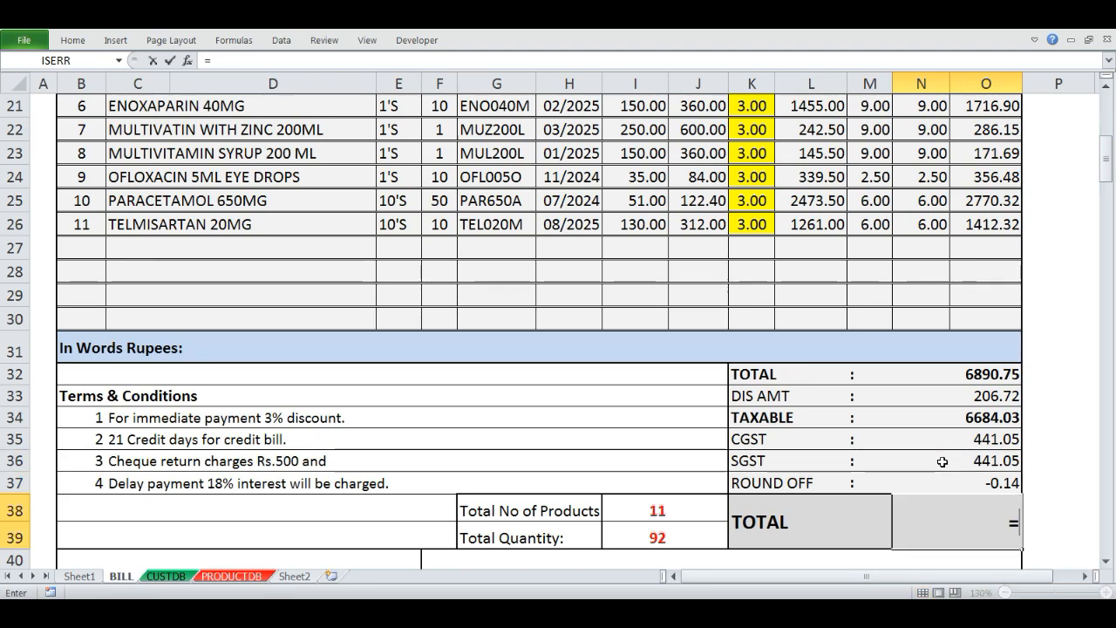
{"action": "type", "text": "SU"}
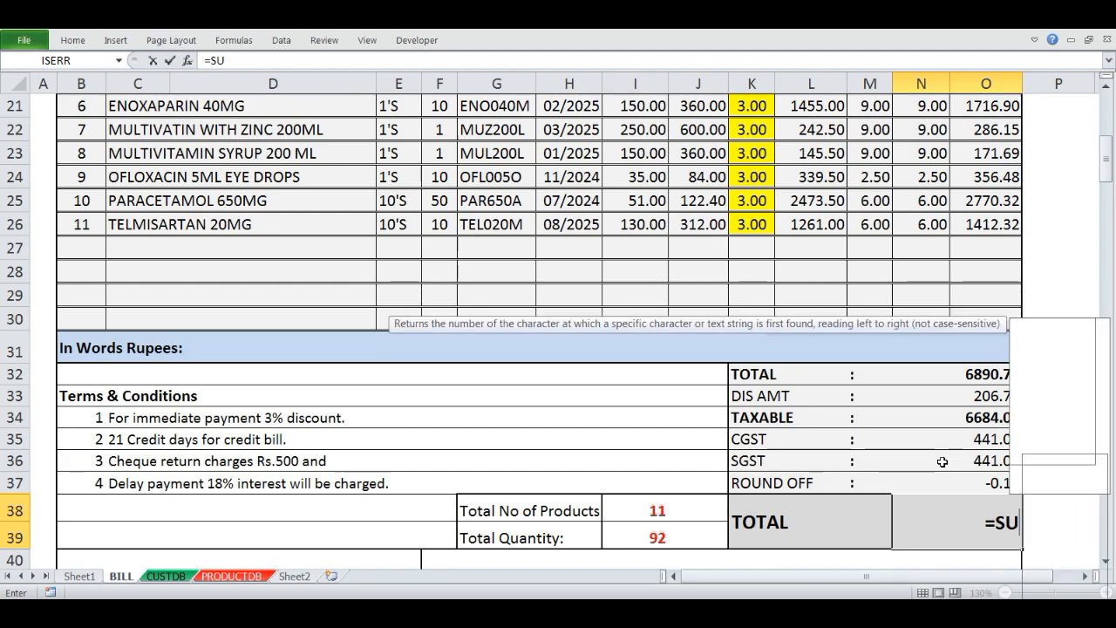
{"action": "type", "text": "M("}
{"action": "key", "text": "Up"}
{"action": "key", "text": "Up"}
{"action": "key", "text": "Up"}
{"action": "key", "text": "Up"}
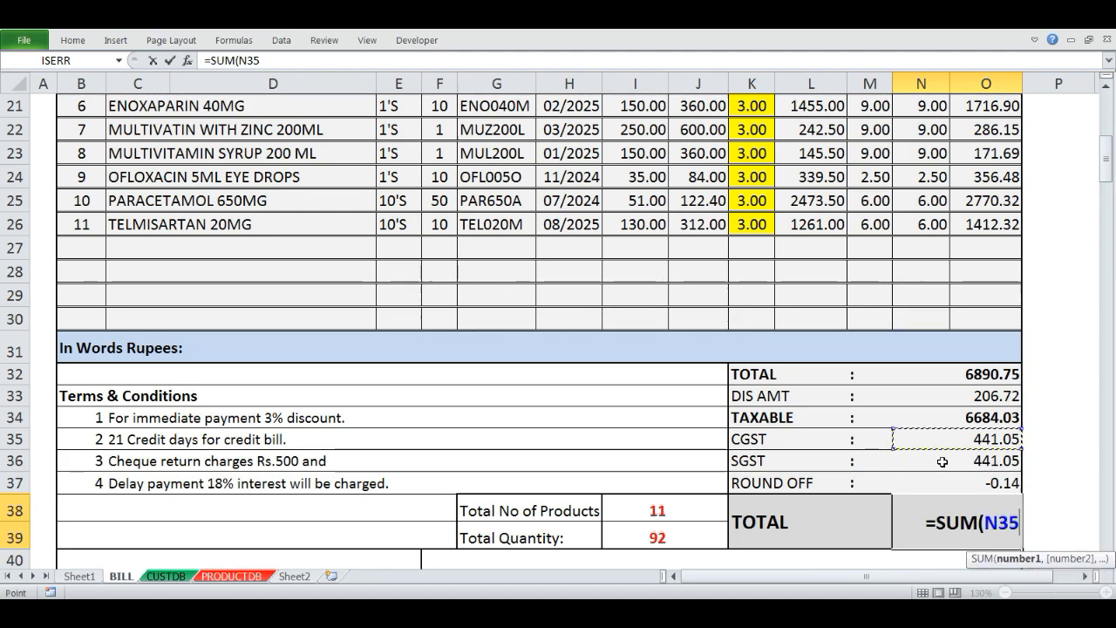
{"action": "key", "text": "shift+Right"}
{"action": "key", "text": "shift+Down"}
{"action": "key", "text": "shift+Down"}
{"action": "key", "text": "shift+Down"}
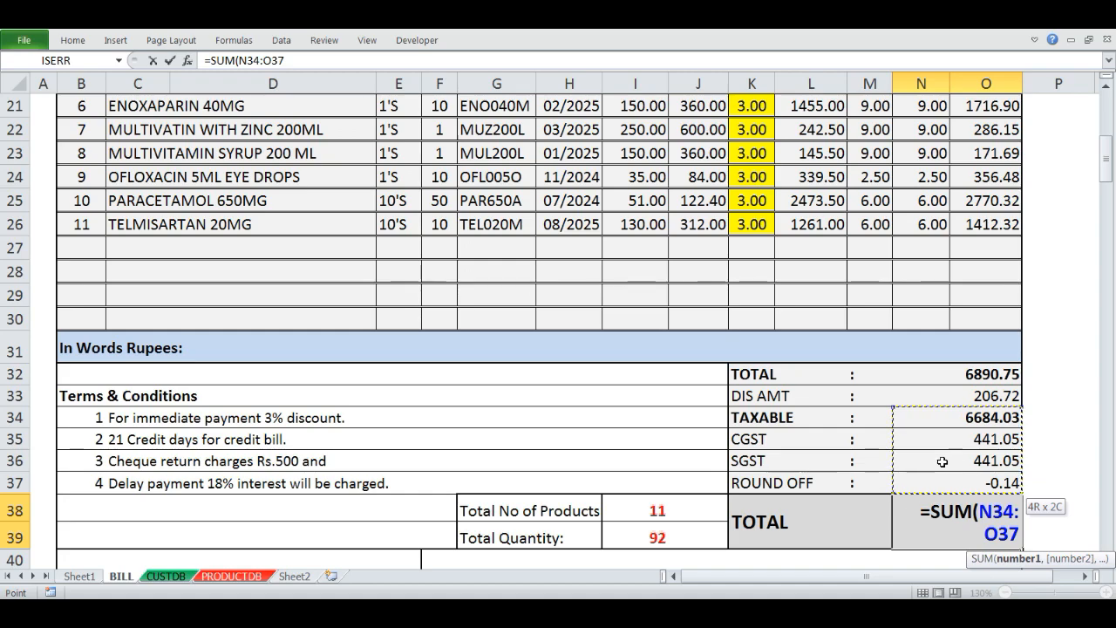
{"action": "key", "text": "Return"}
{"action": "key", "text": "Up"}
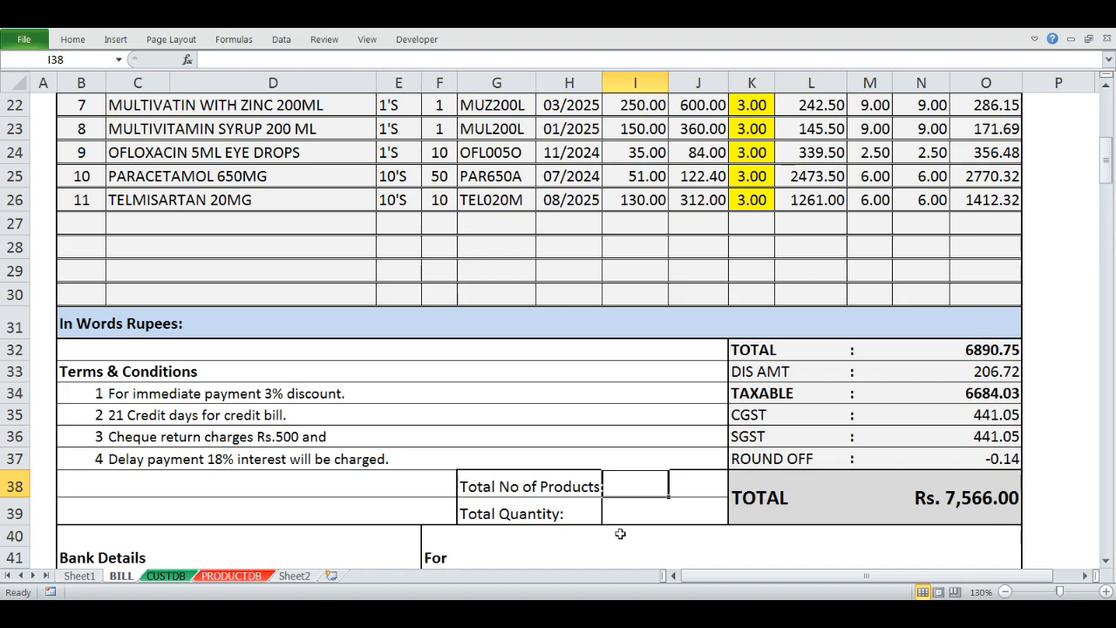
- Enter =IF(C16="","",COUNTA(C16:D30)) in I38 as the Total No of Products
{"action": "scroll", "coordinate": [620, 533], "scroll_direction": "up", "scroll_amount": 1}
{"action": "type", "text": "="}
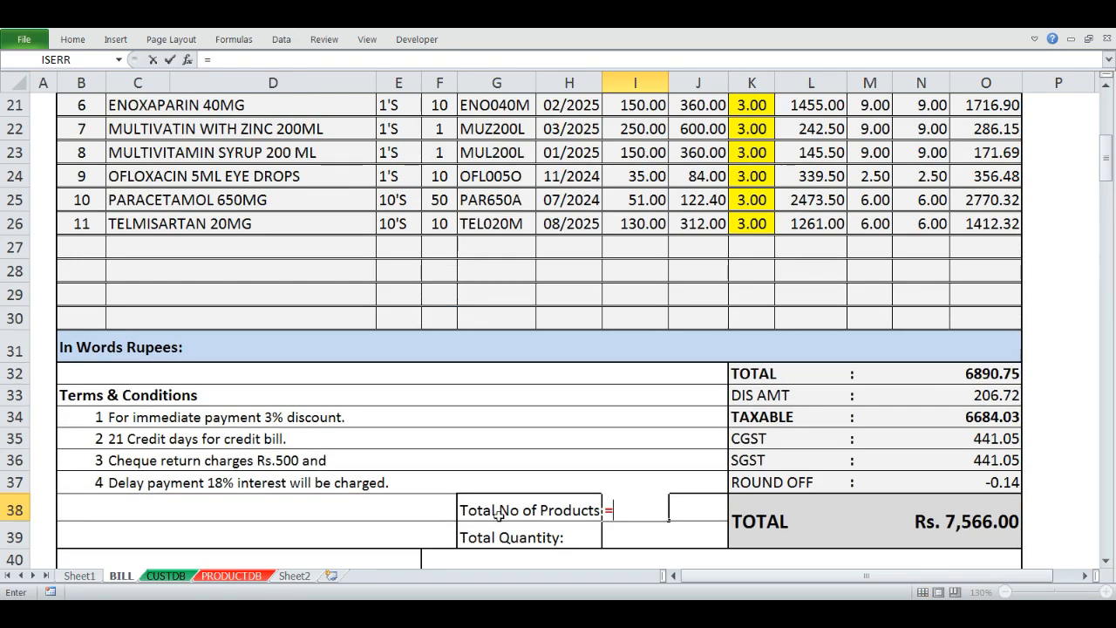
{"action": "type", "text": "IF("}
{"action": "scroll", "coordinate": [407, 442], "scroll_direction": "up", "scroll_amount": 2}
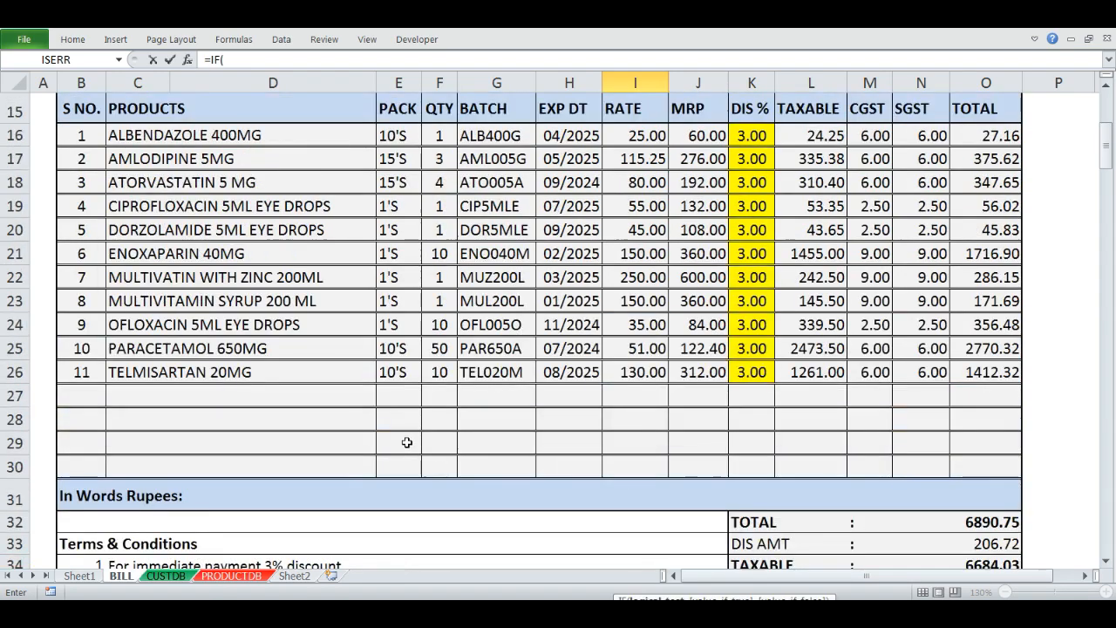
{"action": "left_click", "coordinate": [201, 135]}
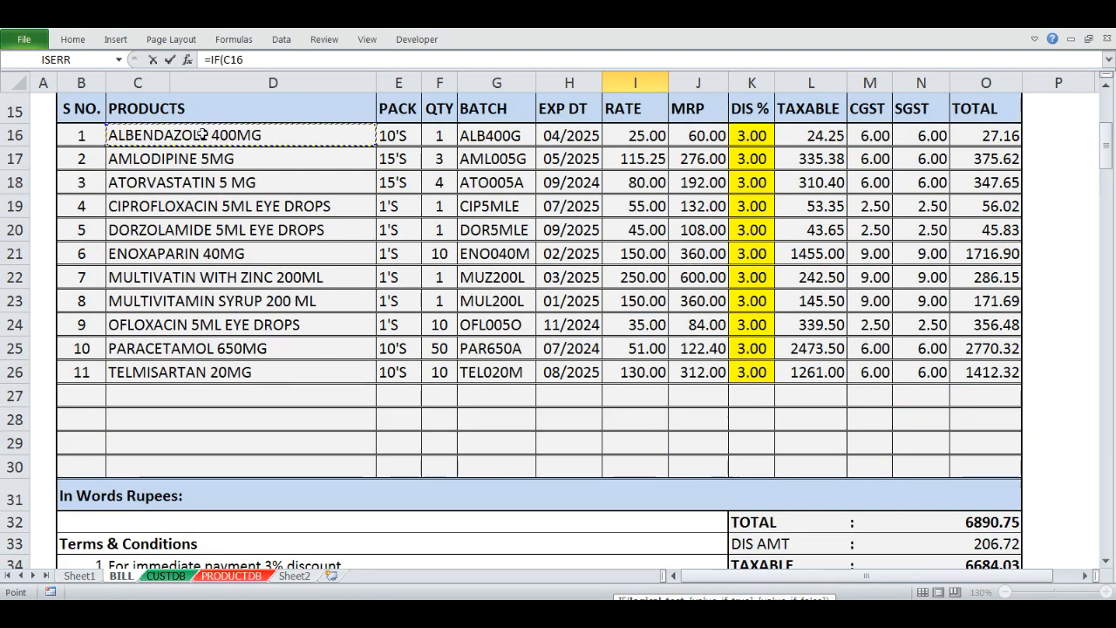
{"action": "type", "text": "="}
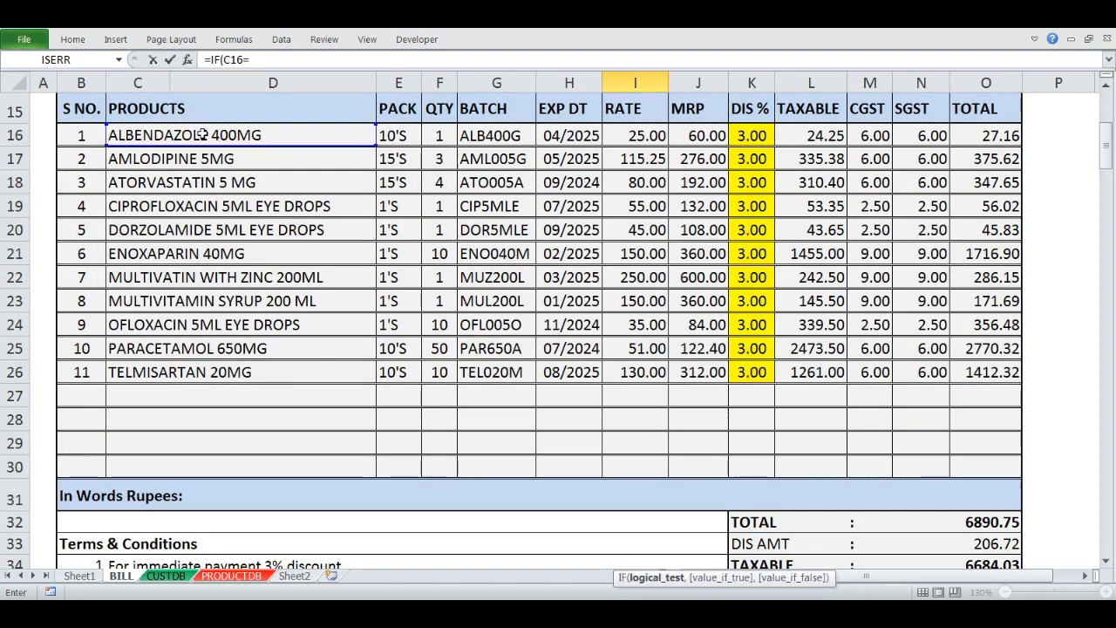
{"action": "type", "text": "\"\","}
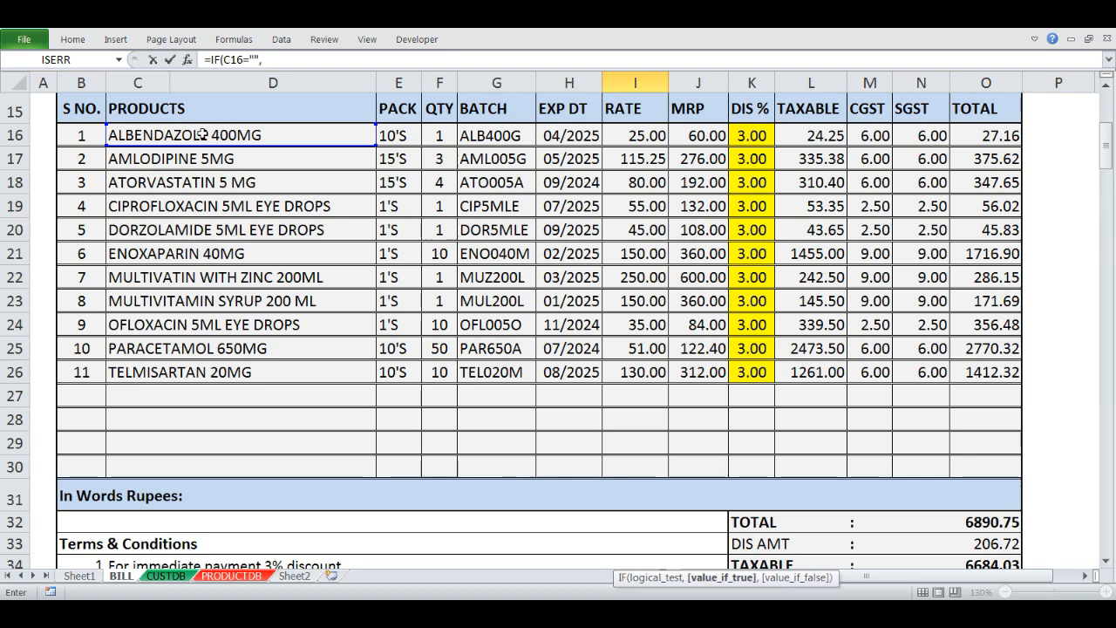
{"action": "type", "text": "\"\",COUNTA"}
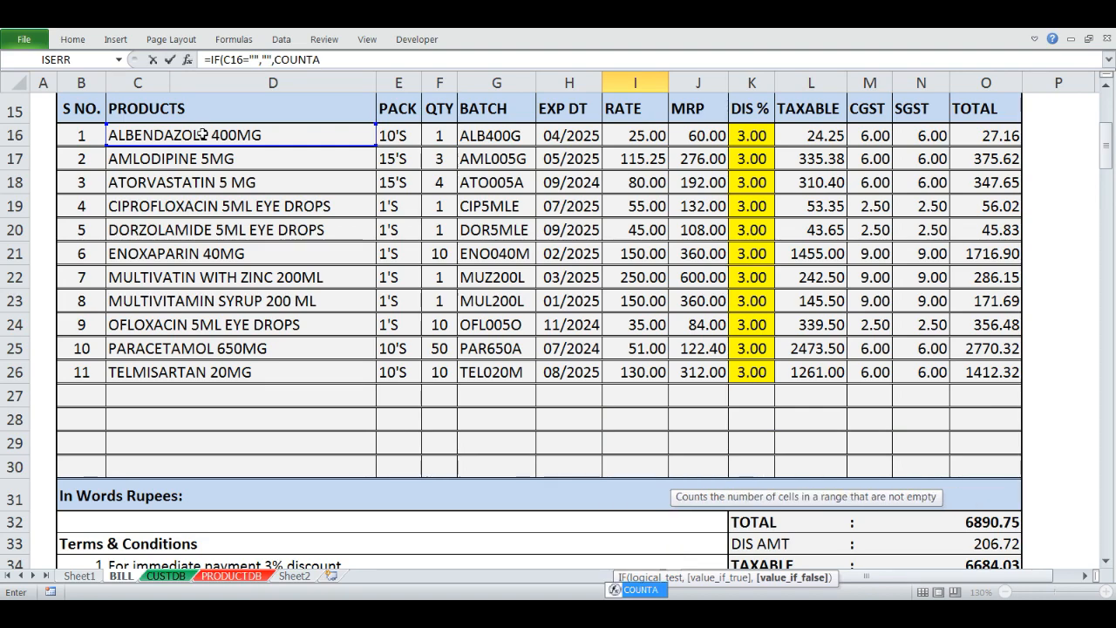
{"action": "type", "text": "("}
{"action": "left_click_drag", "start_coordinate": [201, 135], "coordinate": [203, 475]}
{"action": "type", "text": ")"}
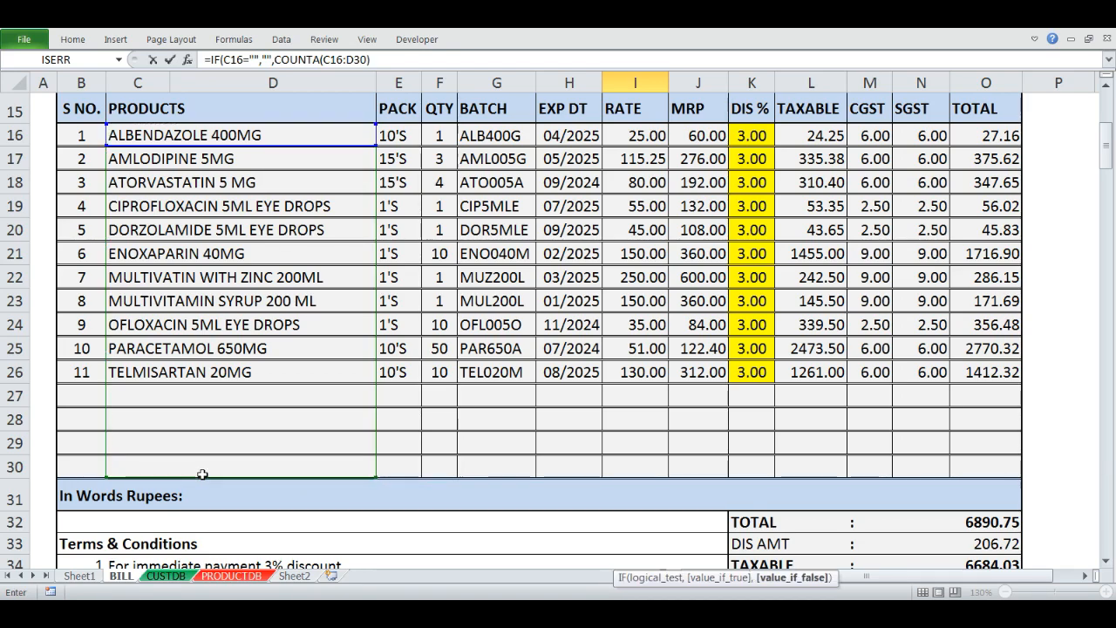
{"action": "key", "text": "Return"}
{"action": "key", "text": "Up"}
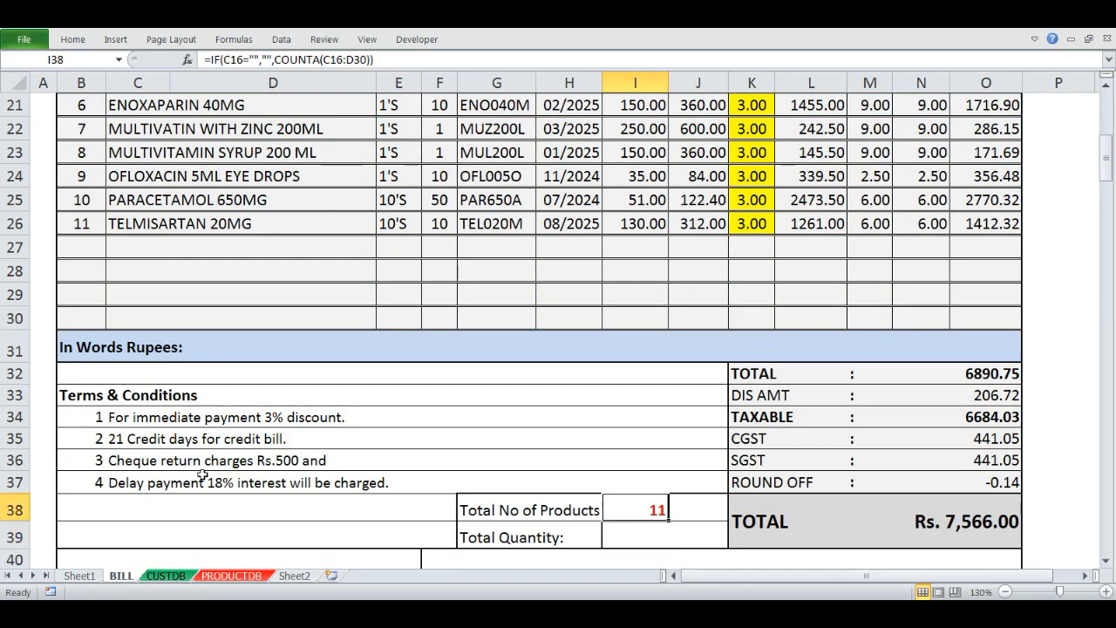
- Check the number of filled product names against the Total No of Products
{"action": "scroll", "coordinate": [152, 338], "scroll_direction": "up", "scroll_amount": 2}
{"action": "left_click_drag", "start_coordinate": [179, 135], "coordinate": [197, 362]}
{"action": "scroll", "coordinate": [365, 379], "scroll_direction": "down", "scroll_amount": 2}
- Enter =IF(F16="","",SUM(F16:F30)) in I39 as the Total Quantity
{"action": "left_click", "coordinate": [623, 536]}
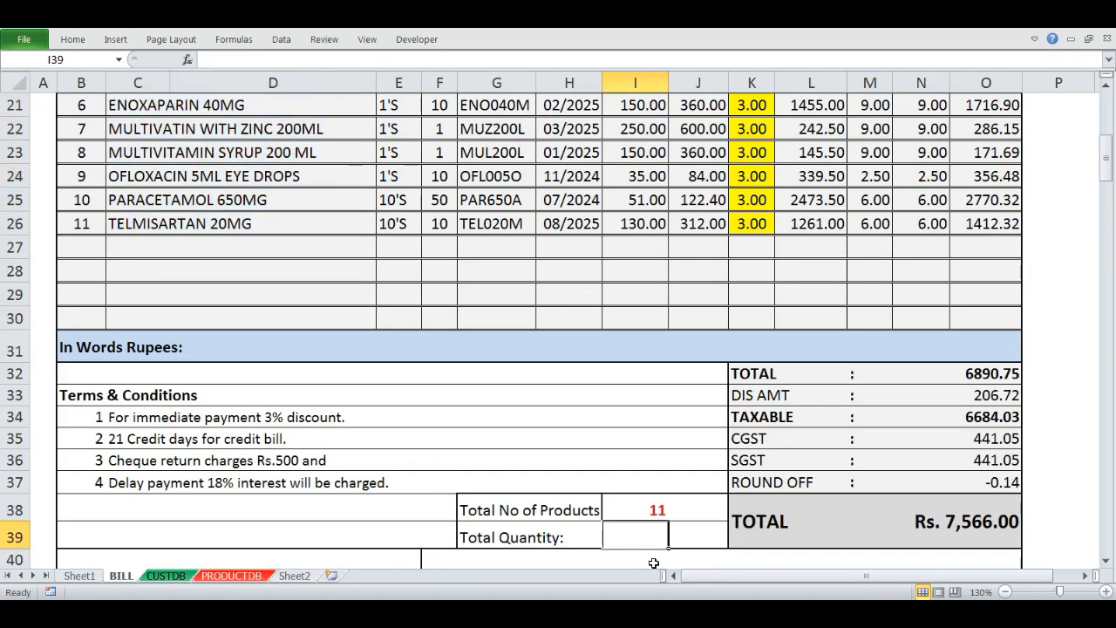
{"action": "type", "text": "="}
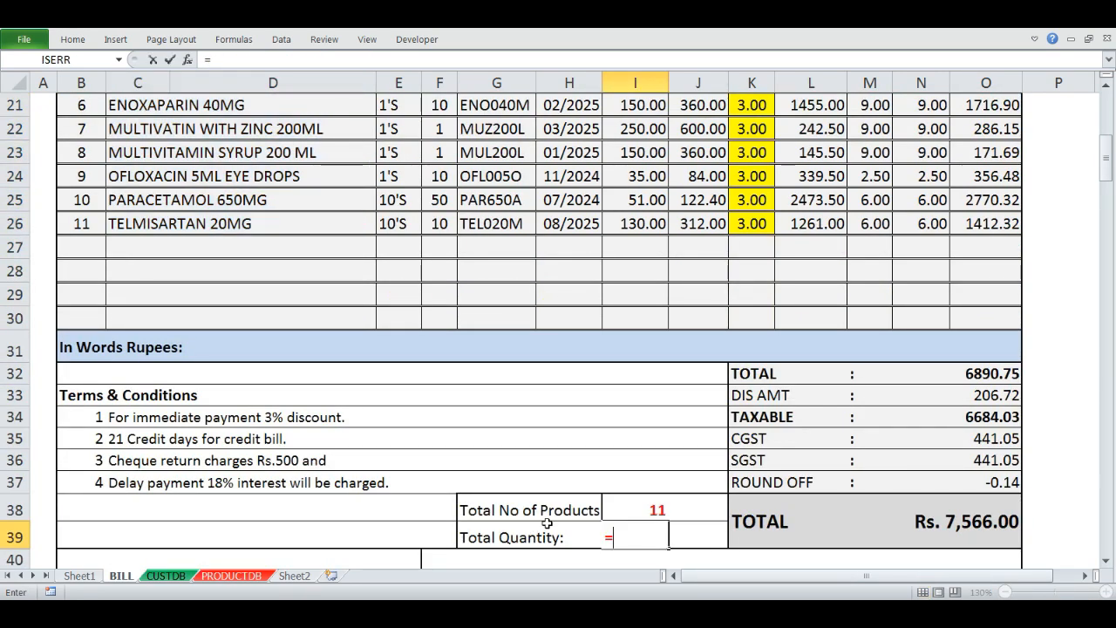
{"action": "type", "text": "IF("}
{"action": "scroll", "coordinate": [503, 370], "scroll_direction": "up", "scroll_amount": 2}
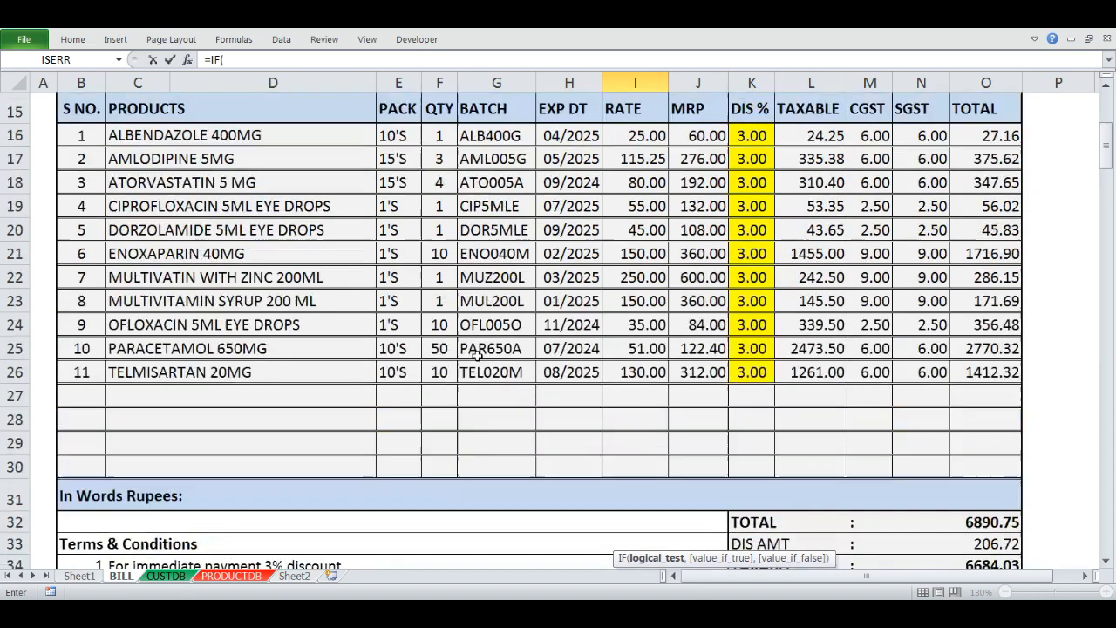
{"action": "left_click", "coordinate": [439, 138]}
{"action": "type", "text": "=\"\""}
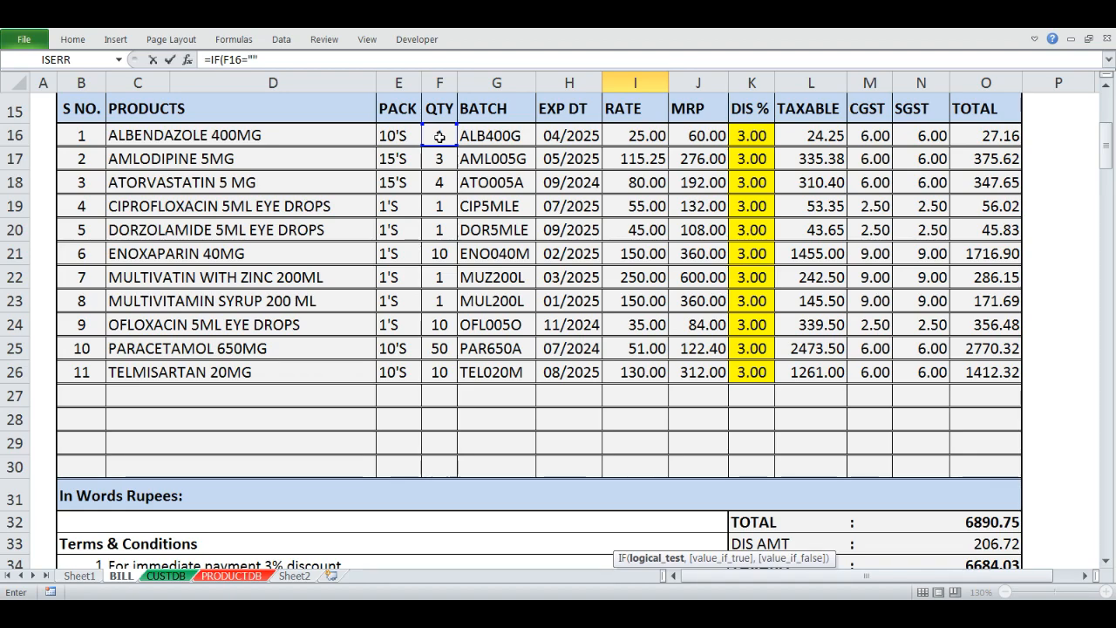
{"action": "type", "text": ",\"\","}
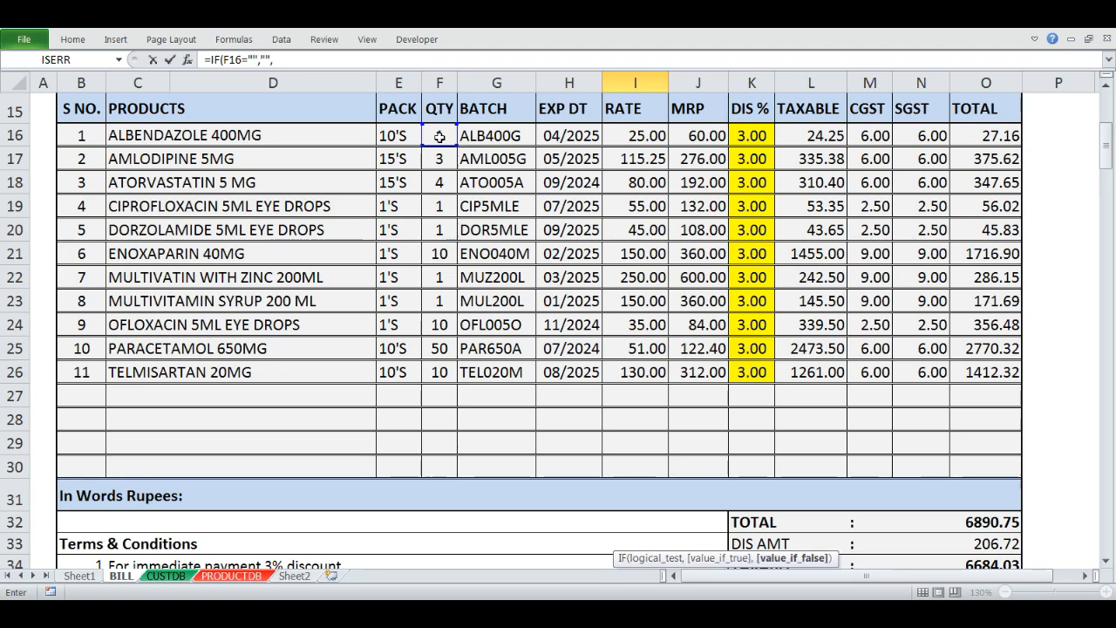
{"action": "type", "text": "SUM("}
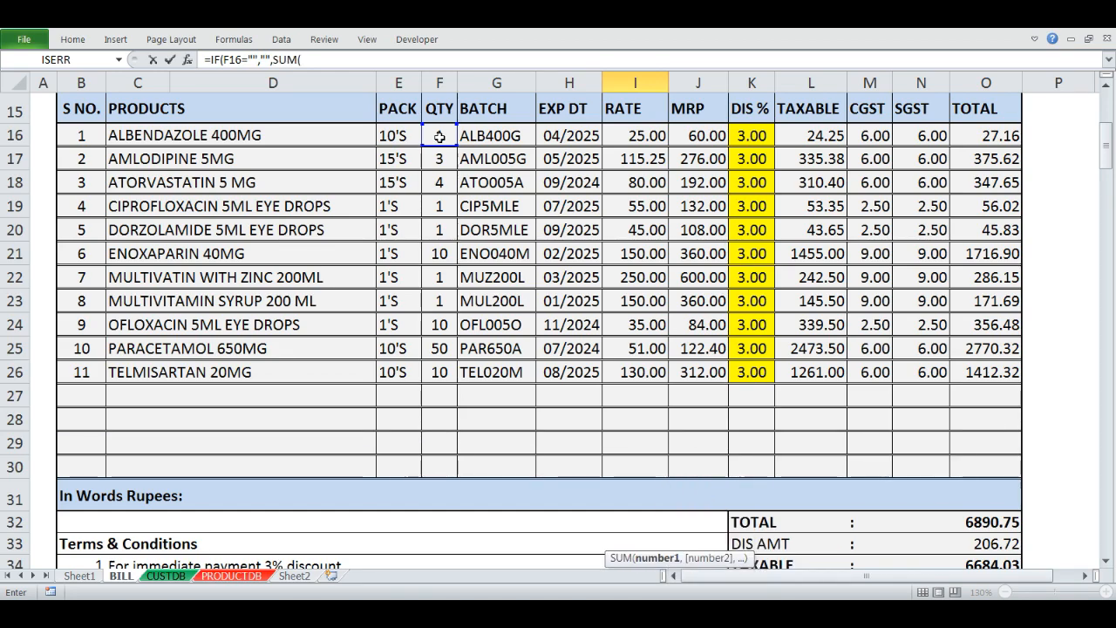
{"action": "left_click", "coordinate": [440, 136]}
{"action": "left_click_drag", "start_coordinate": [442, 161], "coordinate": [426, 471]}
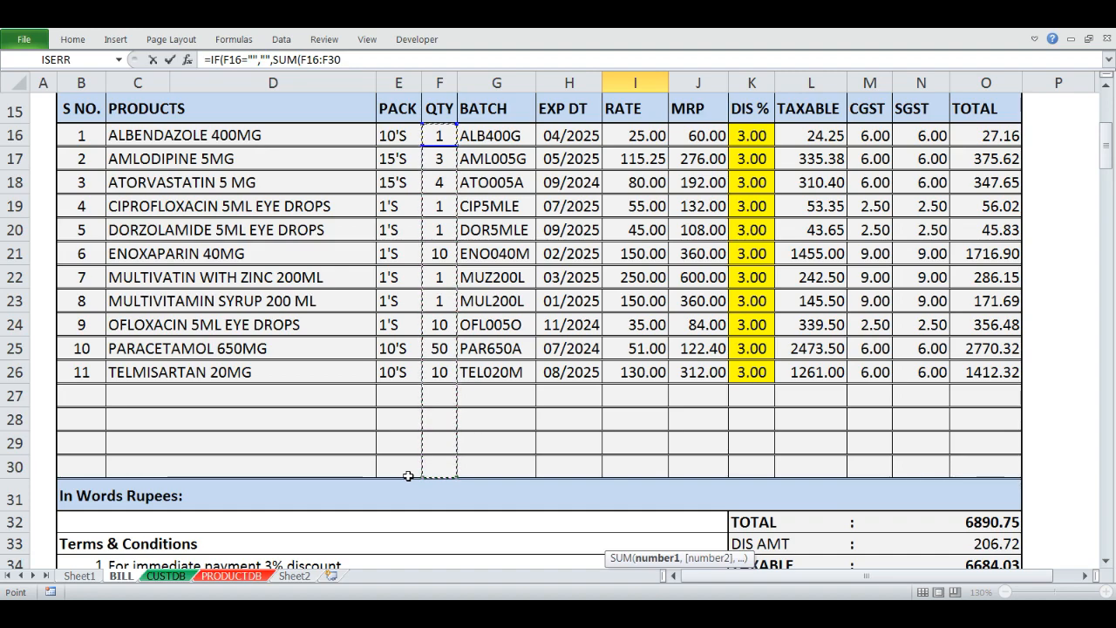
{"action": "key", "text": "Return"}
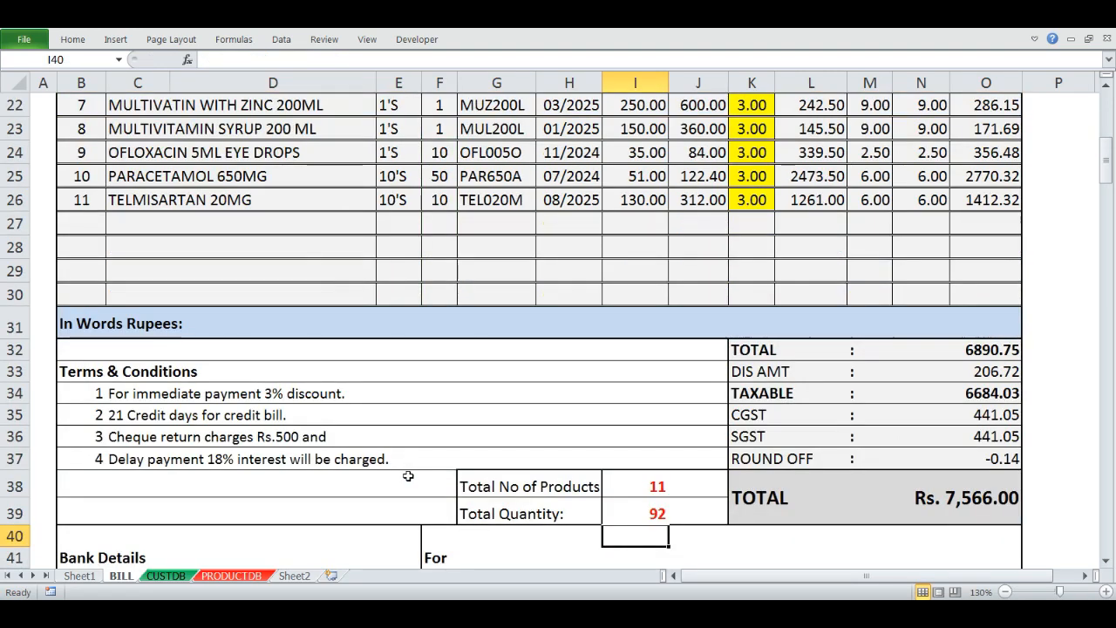
{"action": "key", "text": "Up"}
- Compare the sum of the QTY values in F16:F26 with the Total Quantity in I39, and review the product count formula in I38
{"action": "scroll", "coordinate": [407, 459], "scroll_direction": "up", "scroll_amount": 2}
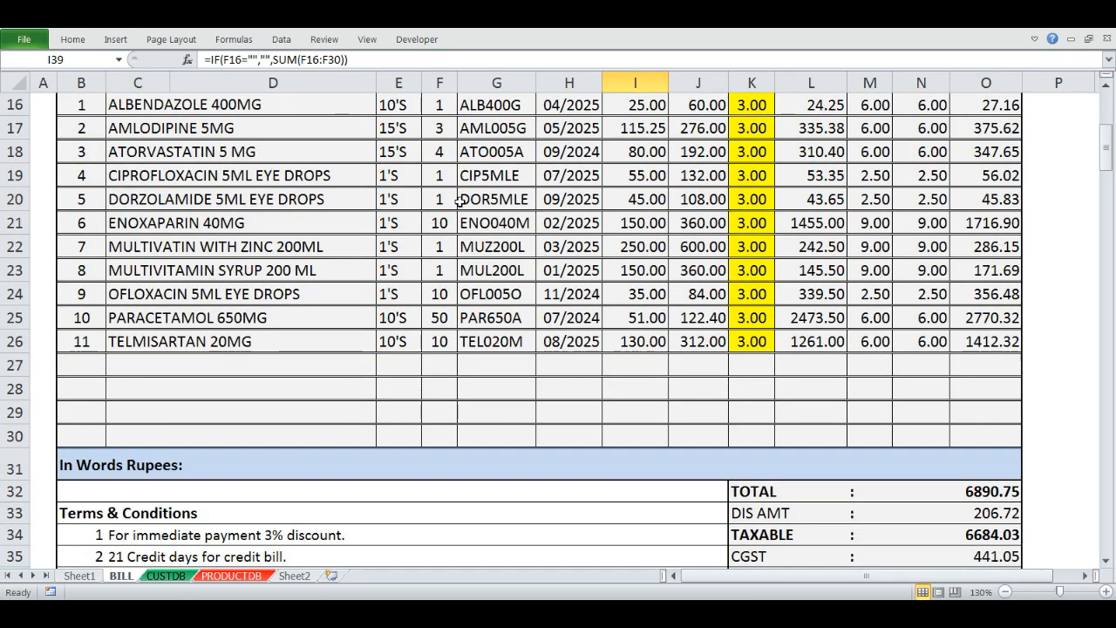
{"action": "scroll", "coordinate": [442, 174], "scroll_direction": "up", "scroll_amount": 1}
{"action": "left_click_drag", "start_coordinate": [442, 174], "coordinate": [430, 415]}
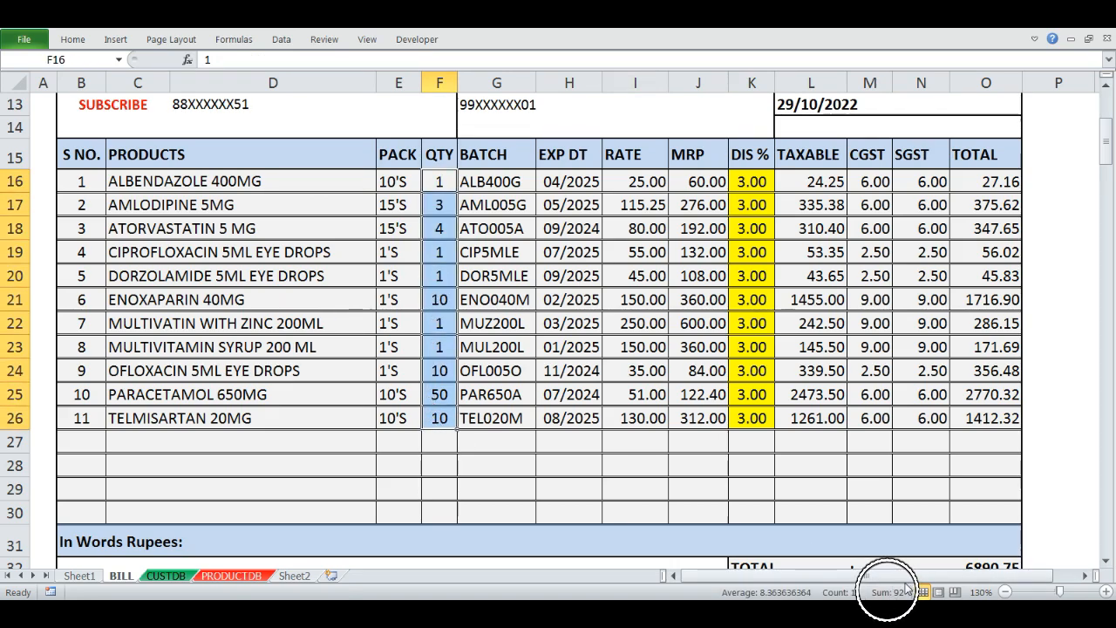
{"action": "scroll", "coordinate": [890, 575], "scroll_direction": "down", "scroll_amount": 3}
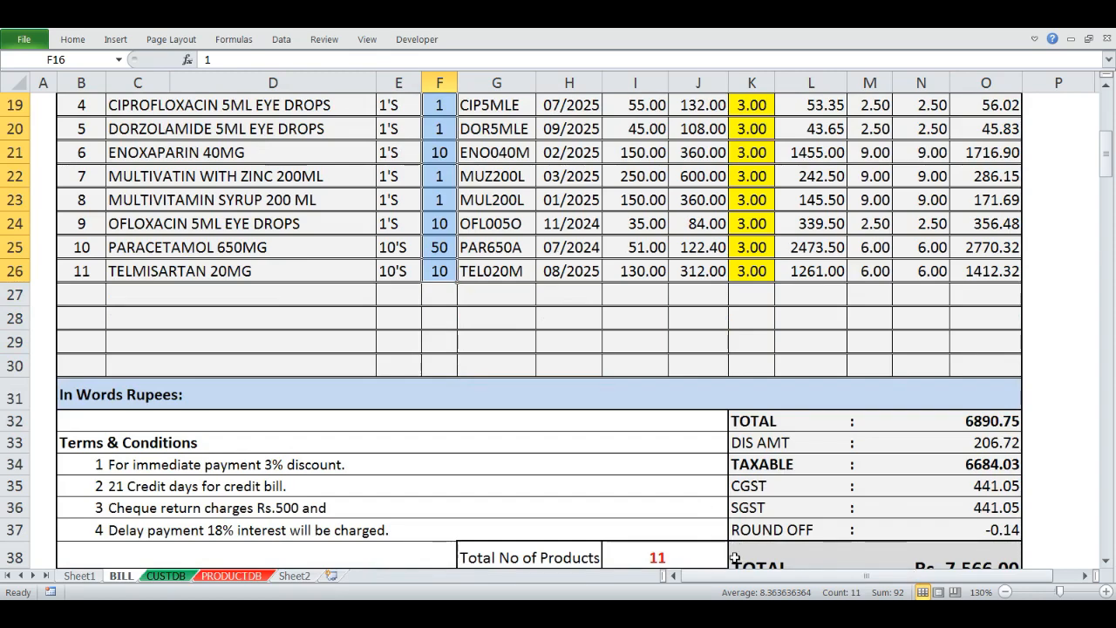
{"action": "left_click", "coordinate": [658, 514]}
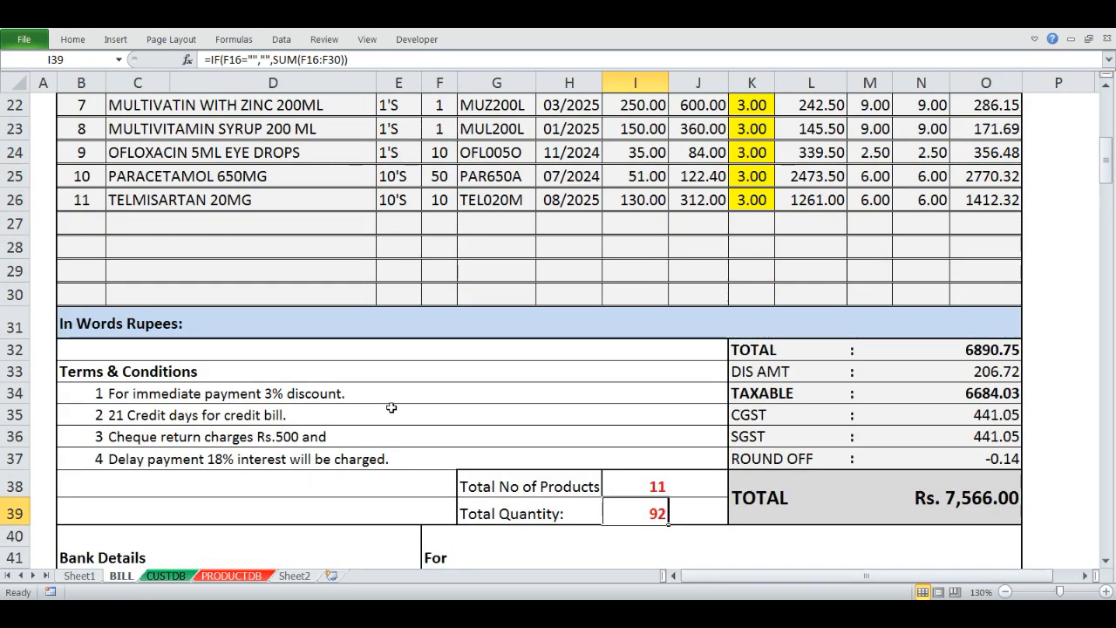
{"action": "scroll", "coordinate": [392, 407], "scroll_direction": "up", "scroll_amount": 2}
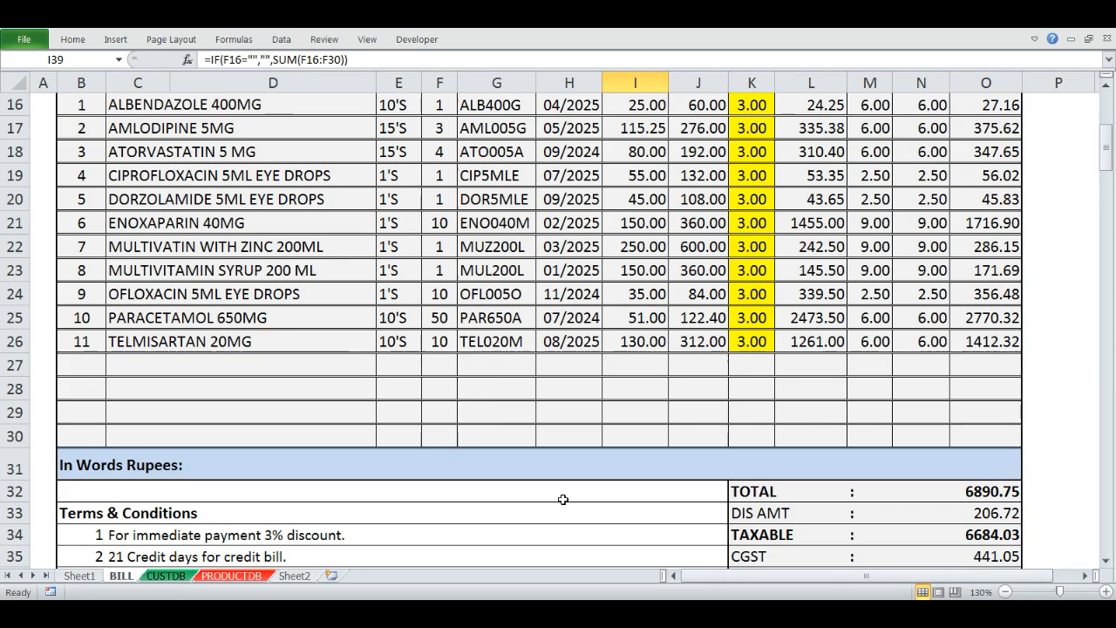
{"action": "scroll", "coordinate": [562, 499], "scroll_direction": "down", "scroll_amount": 2}
{"action": "left_click", "coordinate": [649, 488]}
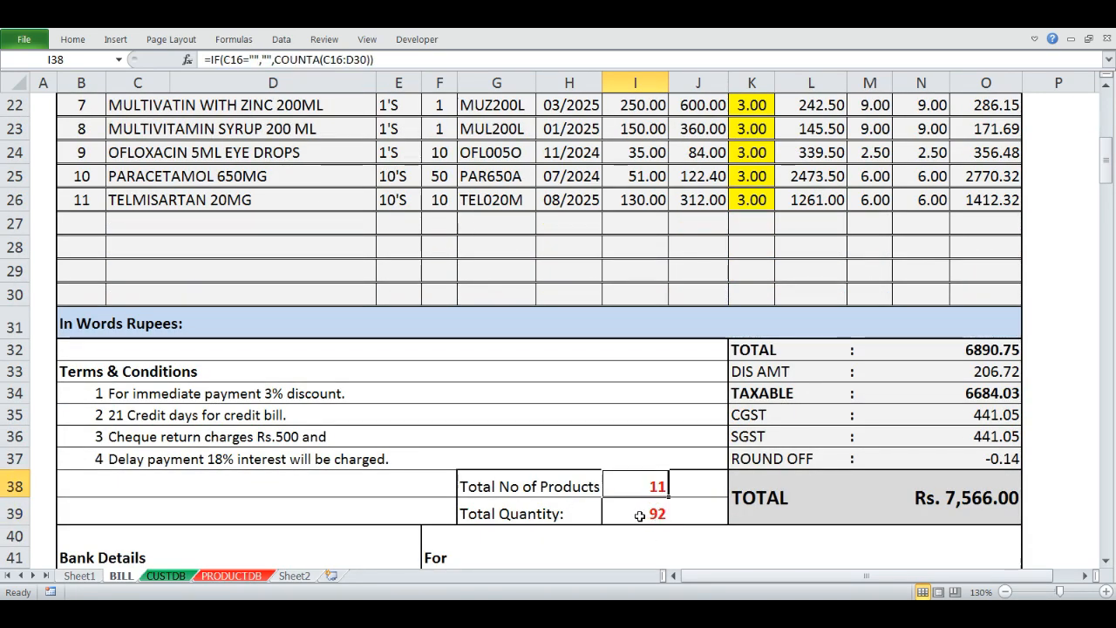
- Open the Visual Basic editor to examine the SpellNumber function code in Module1, and return to the BILL sheet
{"action": "left_click", "coordinate": [405, 328]}
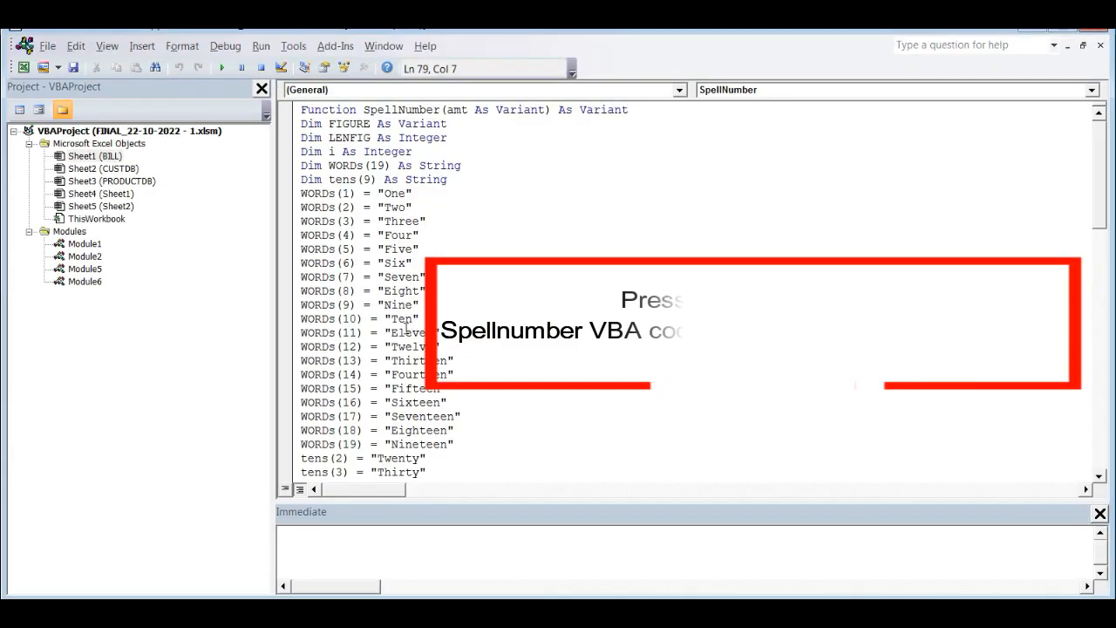
{"action": "key", "text": "alt+F11"}
{"action": "left_click", "coordinate": [85, 244]}
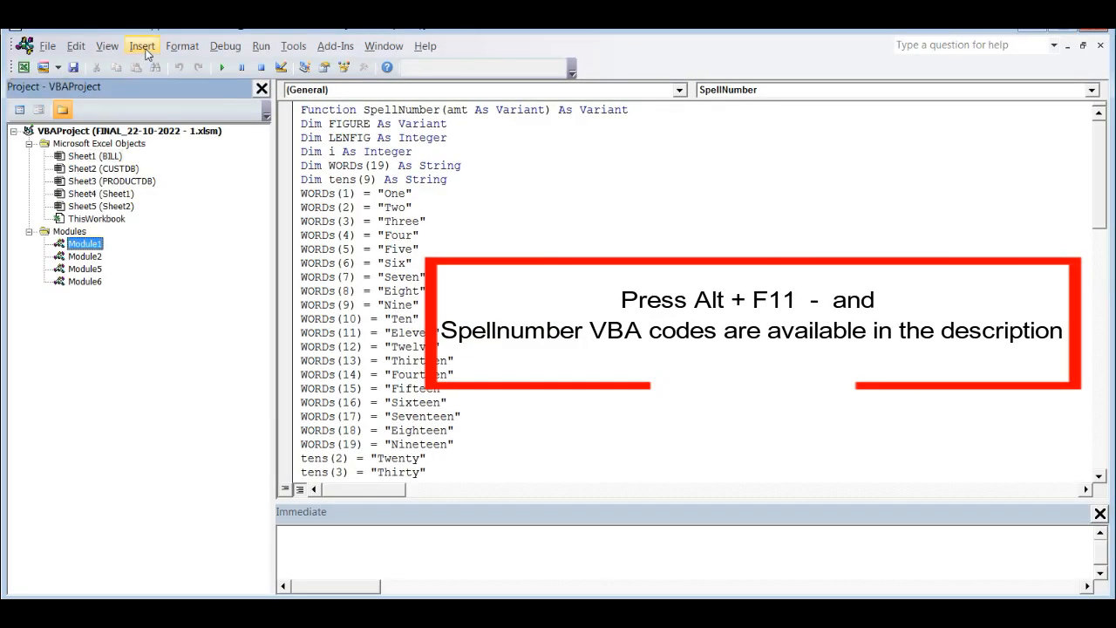
{"action": "left_click", "coordinate": [142, 46]}
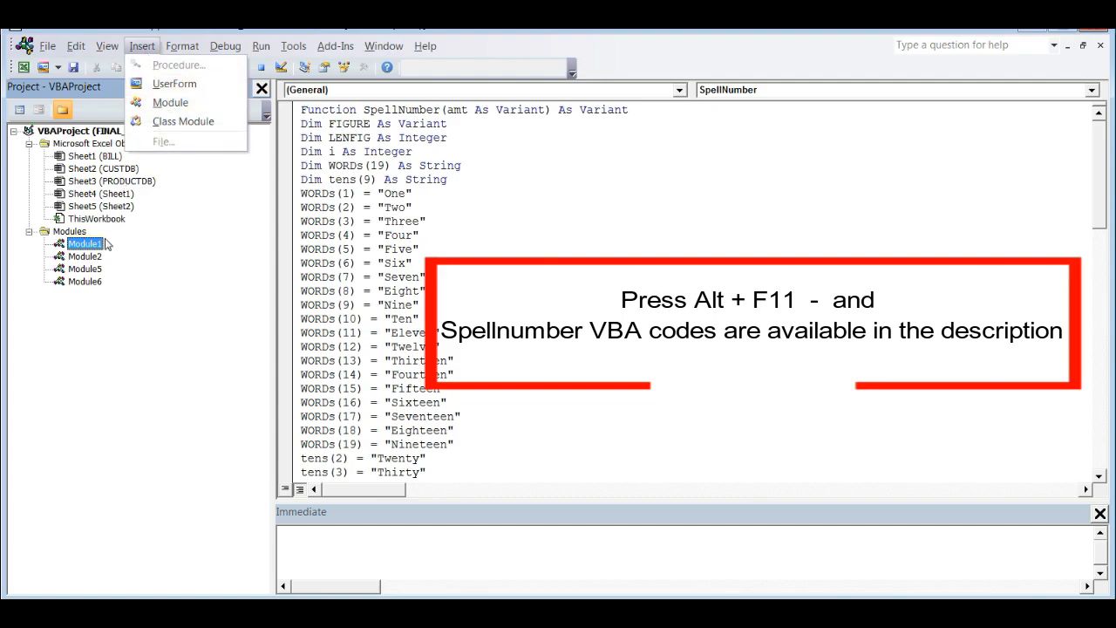
{"action": "left_click", "coordinate": [94, 250]}
{"action": "left_click", "coordinate": [490, 331]}
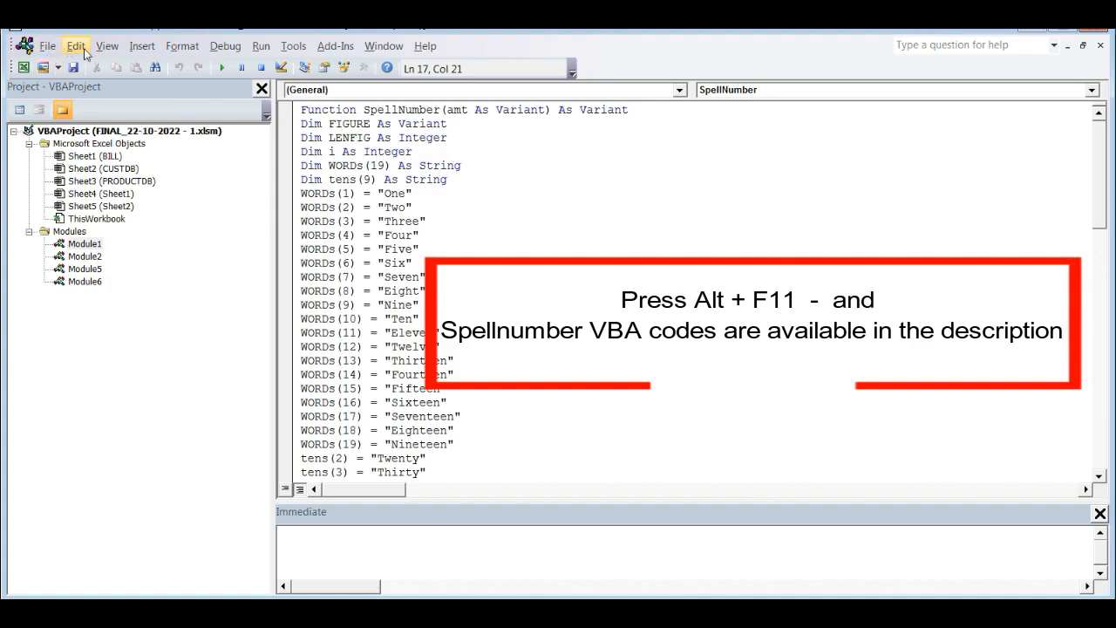
{"action": "left_click", "coordinate": [47, 46]}
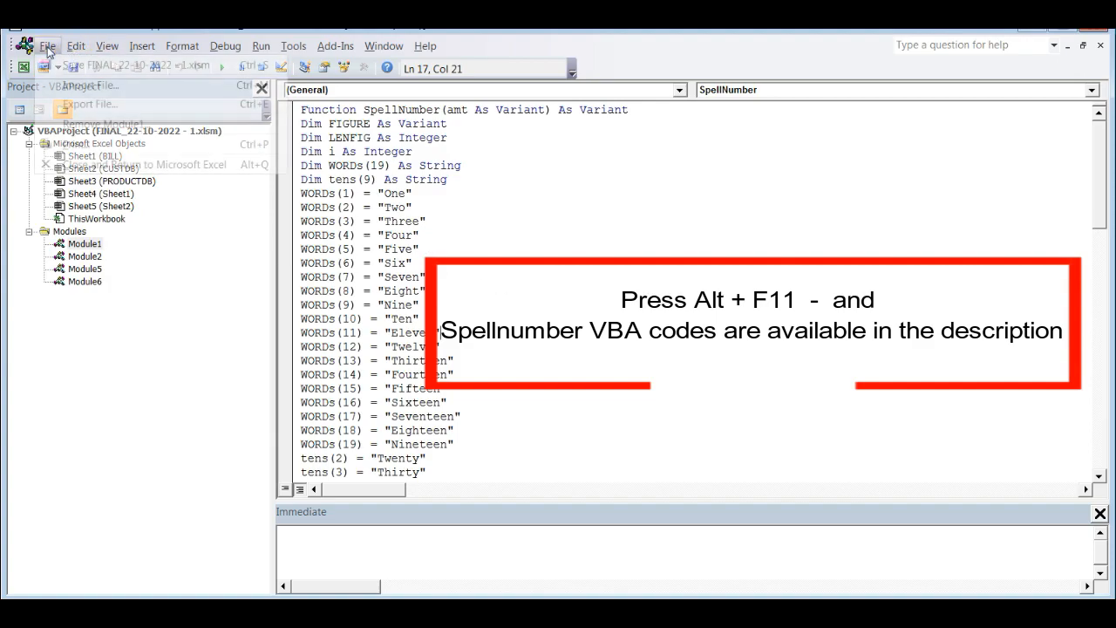
{"action": "left_click", "coordinate": [85, 69]}
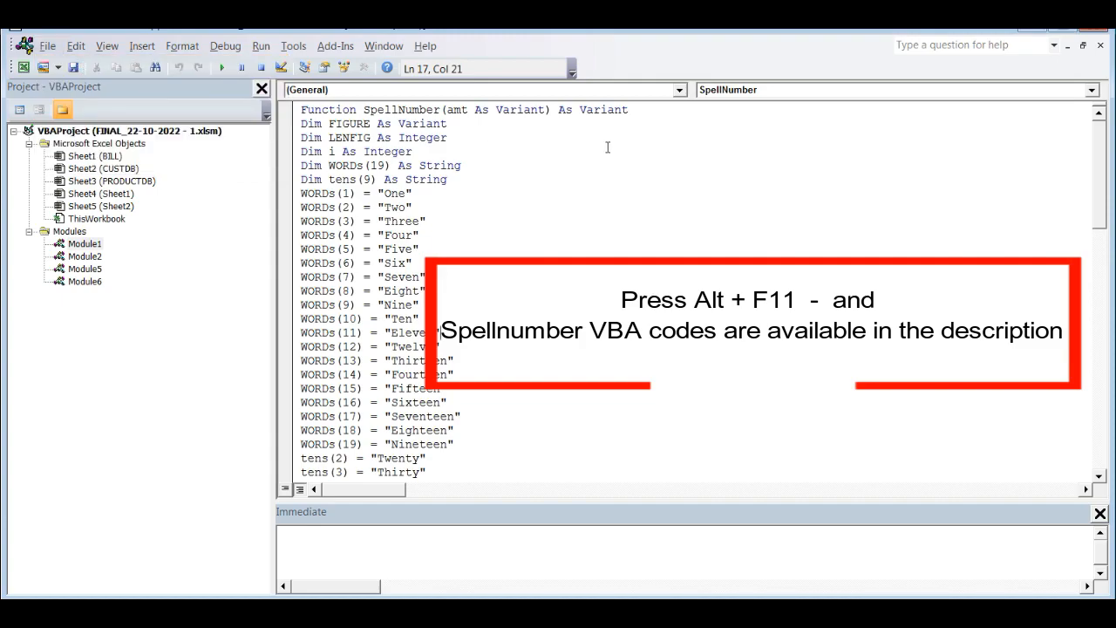
{"action": "left_click", "coordinate": [1100, 31]}
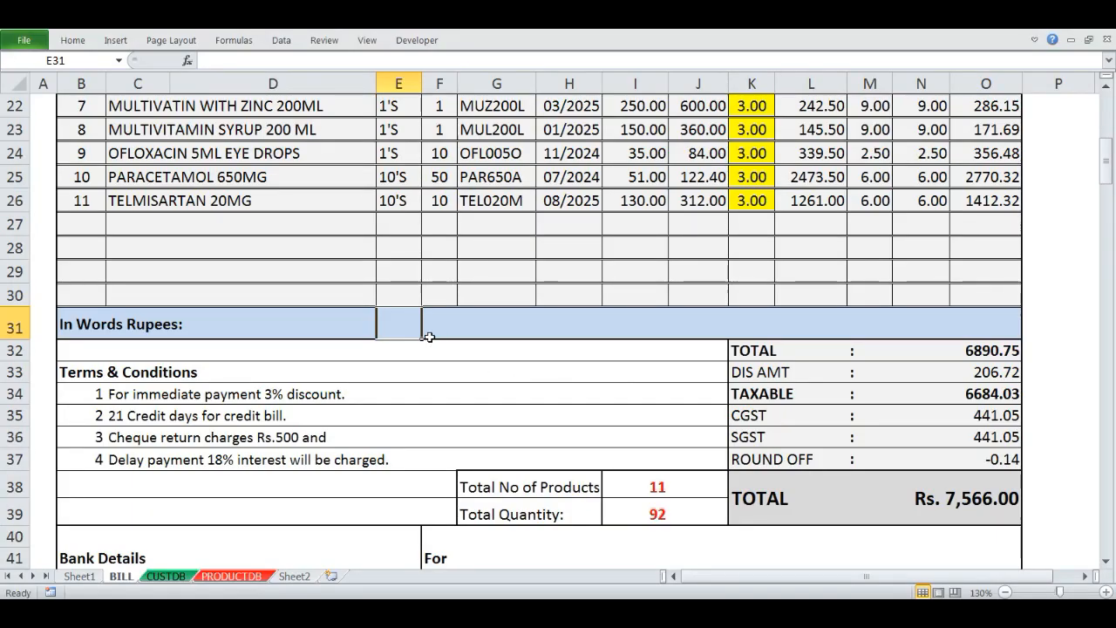
- Enter =SPELLNUMBER(N38) in E31 to write the grand total as In Words Rupees
{"action": "type", "text": "=SP"}
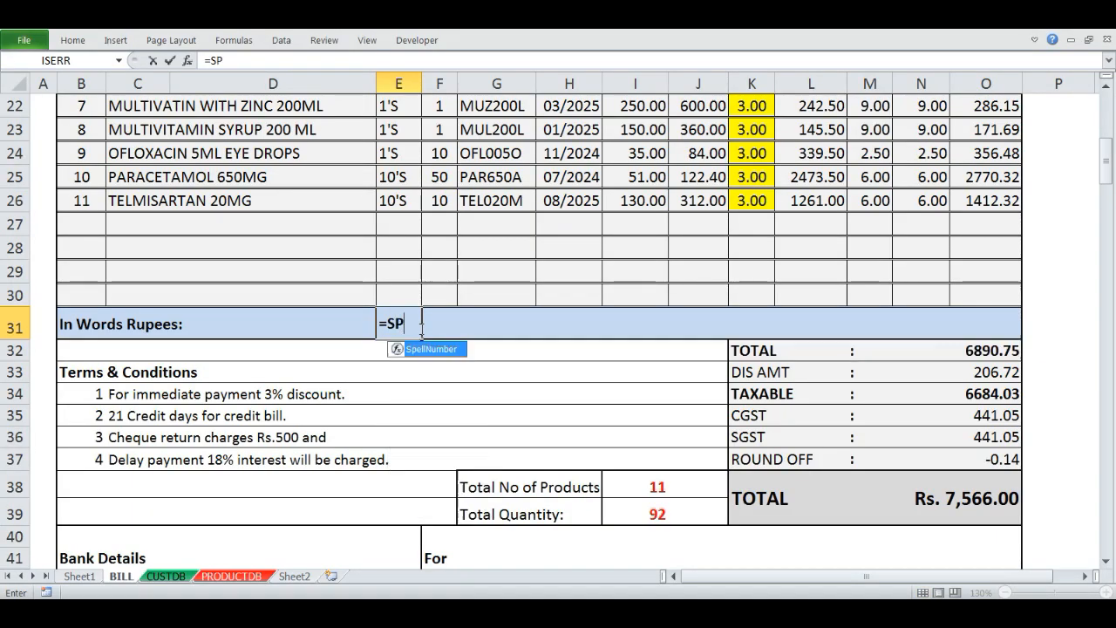
{"action": "type", "text": "ELLLNU"}
{"action": "key", "text": "BackSpace"}
{"action": "type", "text": "NUMBER("}
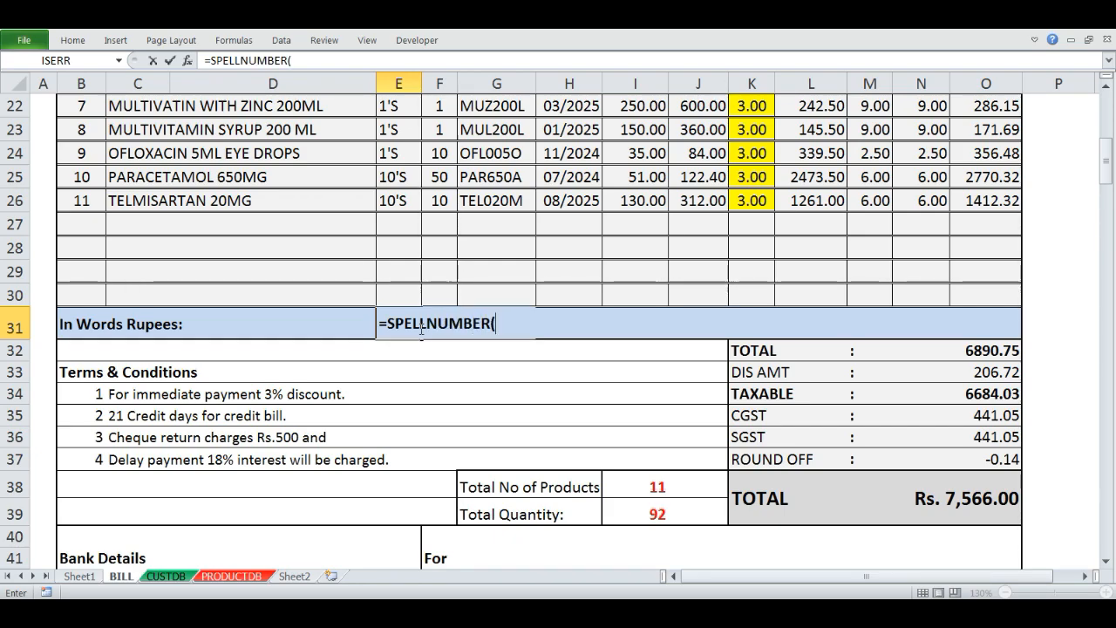
{"action": "left_click", "coordinate": [975, 498]}
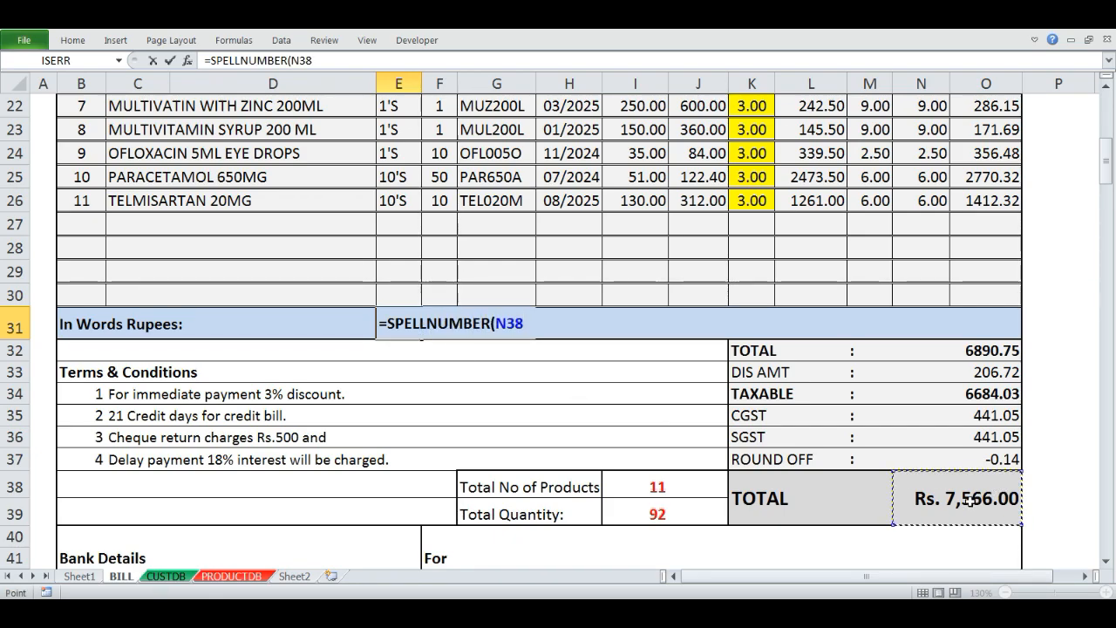
{"action": "key", "text": "Return"}
{"action": "key", "text": "Up"}
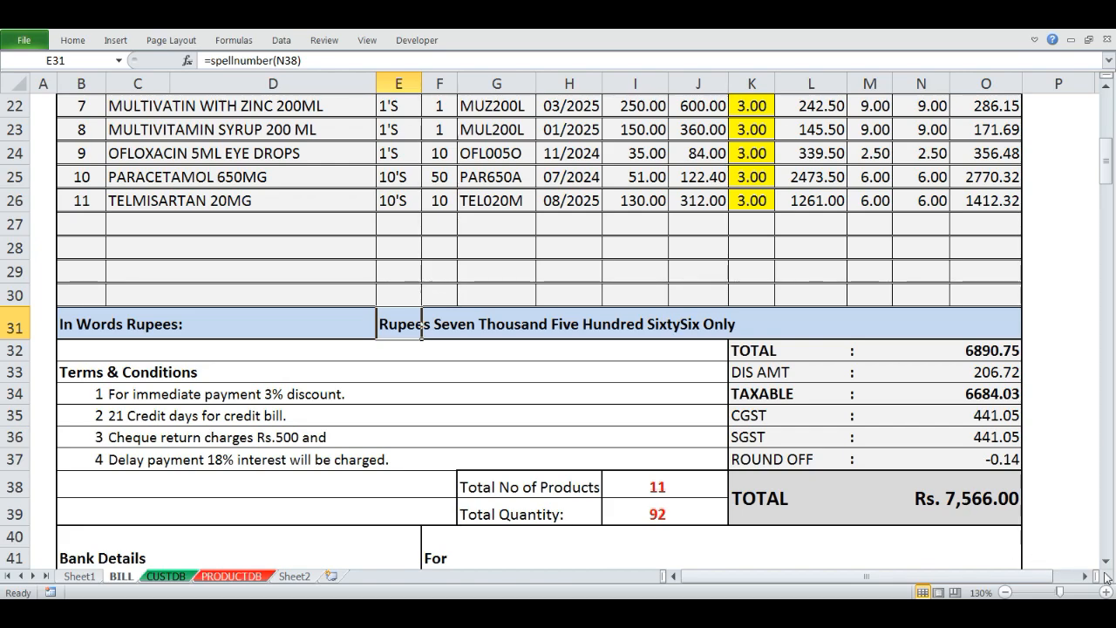
- Clear the grand total in N38 to test the words formula in E31, and undo the deletion
{"action": "left_click", "coordinate": [991, 517]}
{"action": "key", "text": "Delete"}
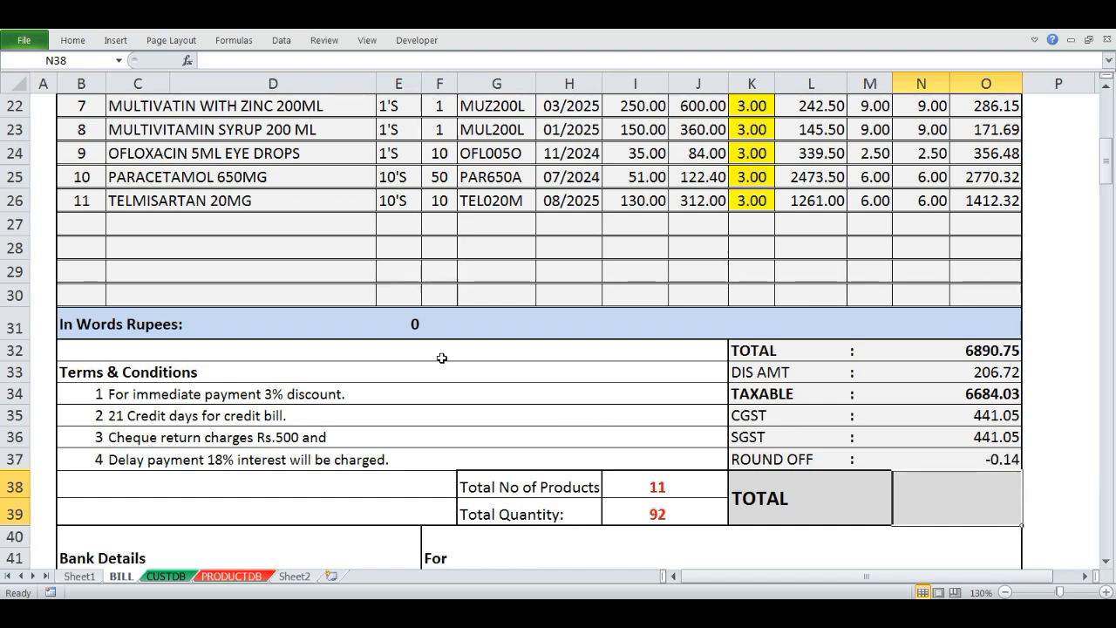
{"action": "left_click", "coordinate": [393, 325]}
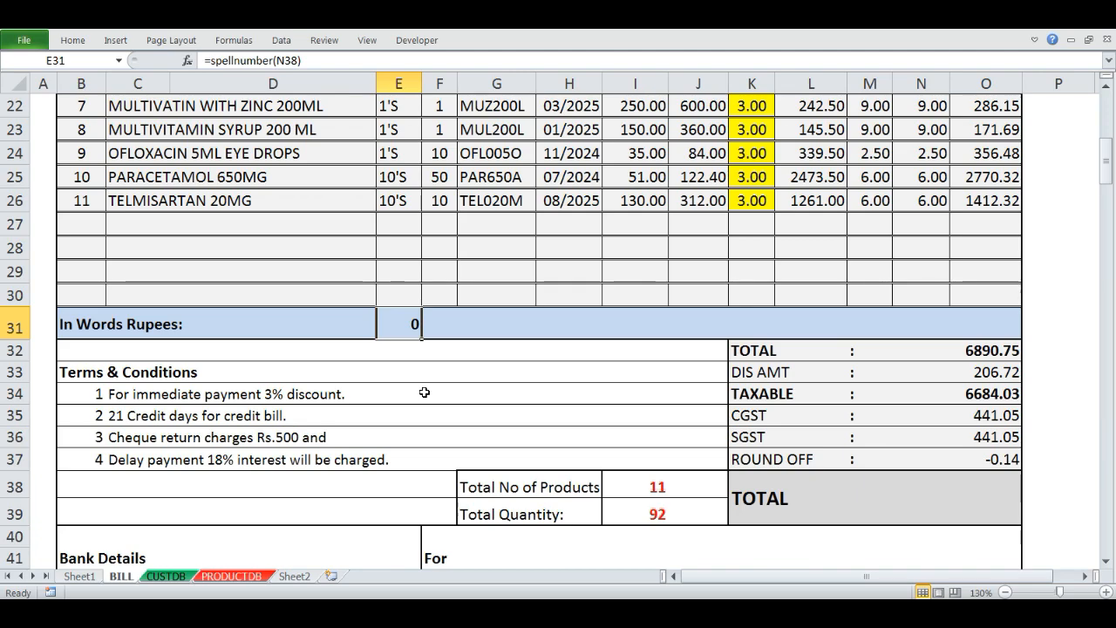
{"action": "left_click", "coordinate": [930, 494]}
{"action": "key", "text": "ctrl+z"}
- Change the In Words Rupees formula in E31 to =IF(N38=0,"",spellnumber(N38))
{"action": "left_click", "coordinate": [410, 330]}
{"action": "key", "text": "F2"}
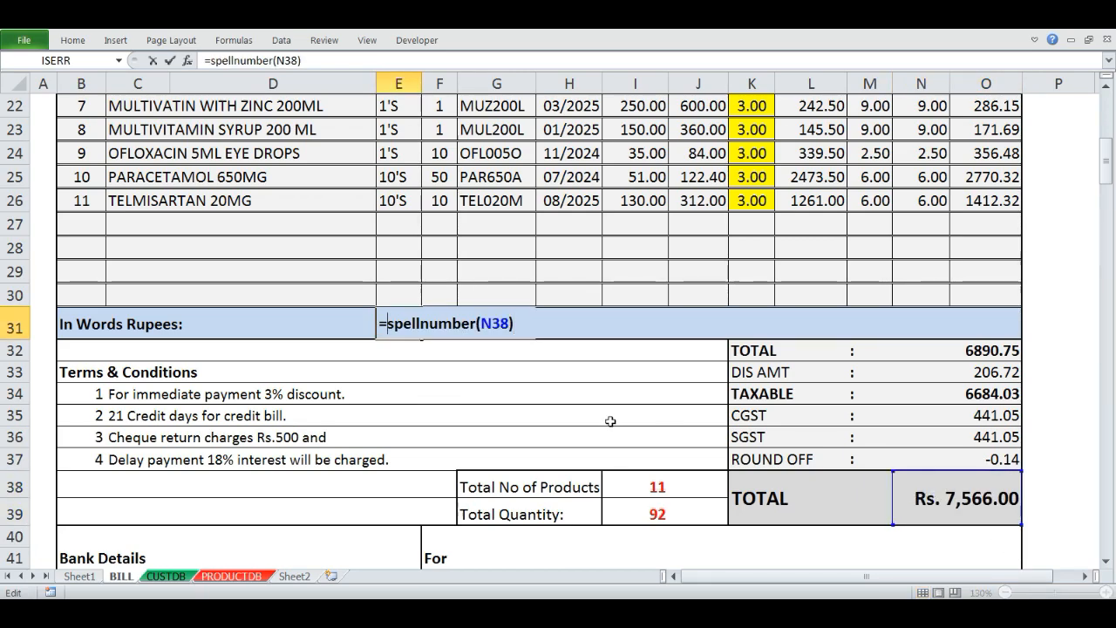
{"action": "type", "text": "IF("}
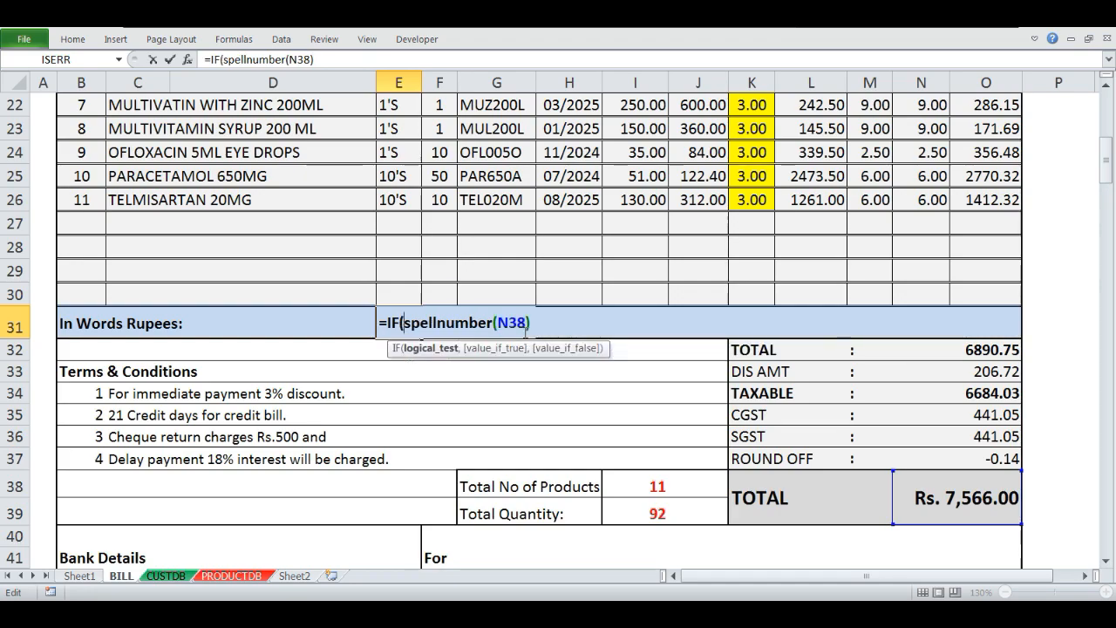
{"action": "left_click", "coordinate": [962, 484]}
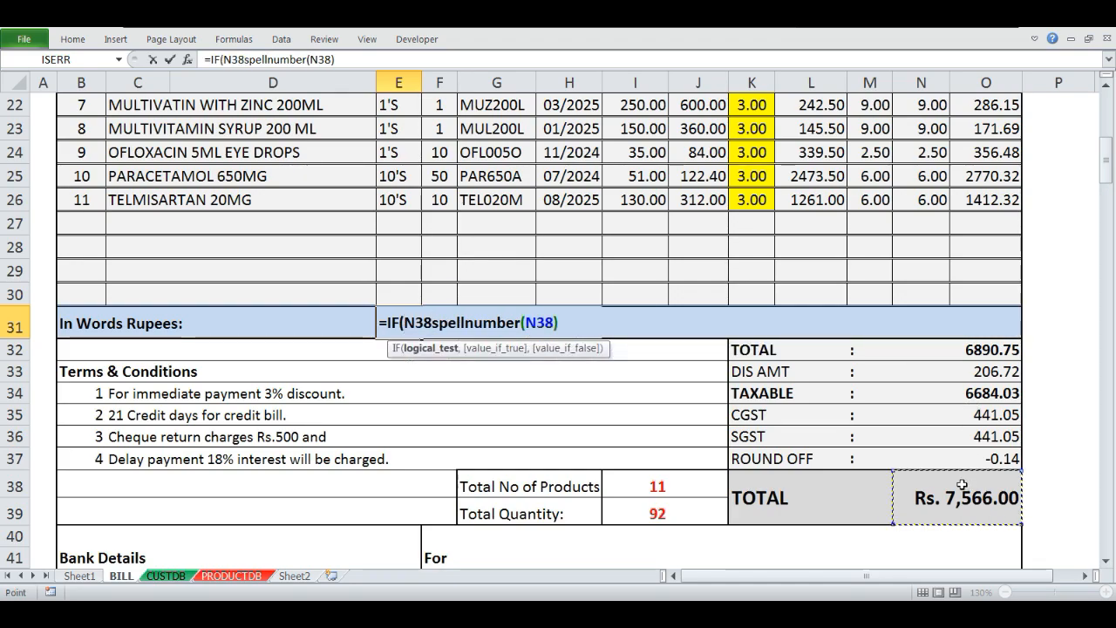
{"action": "type", "text": "="}
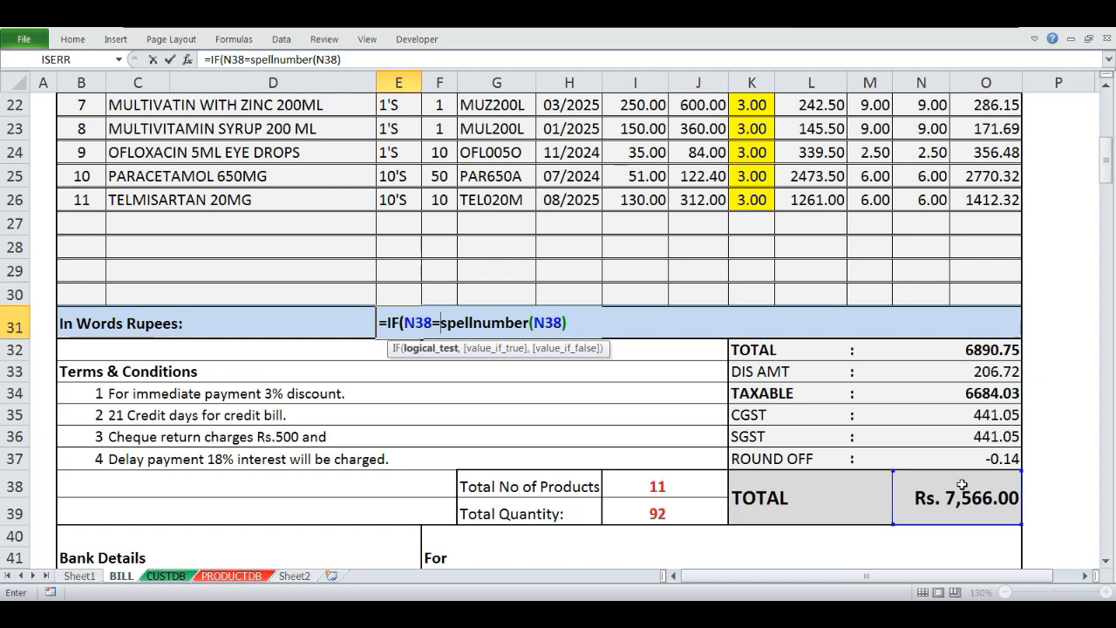
{"action": "type", "text": "0,"}
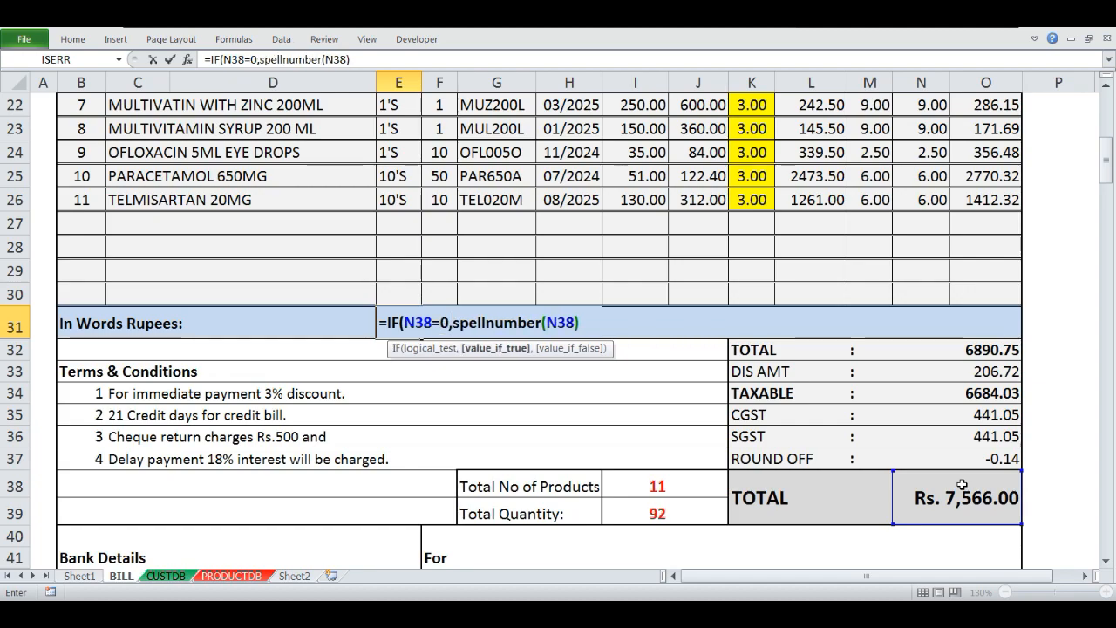
{"action": "type", "text": "\"\","}
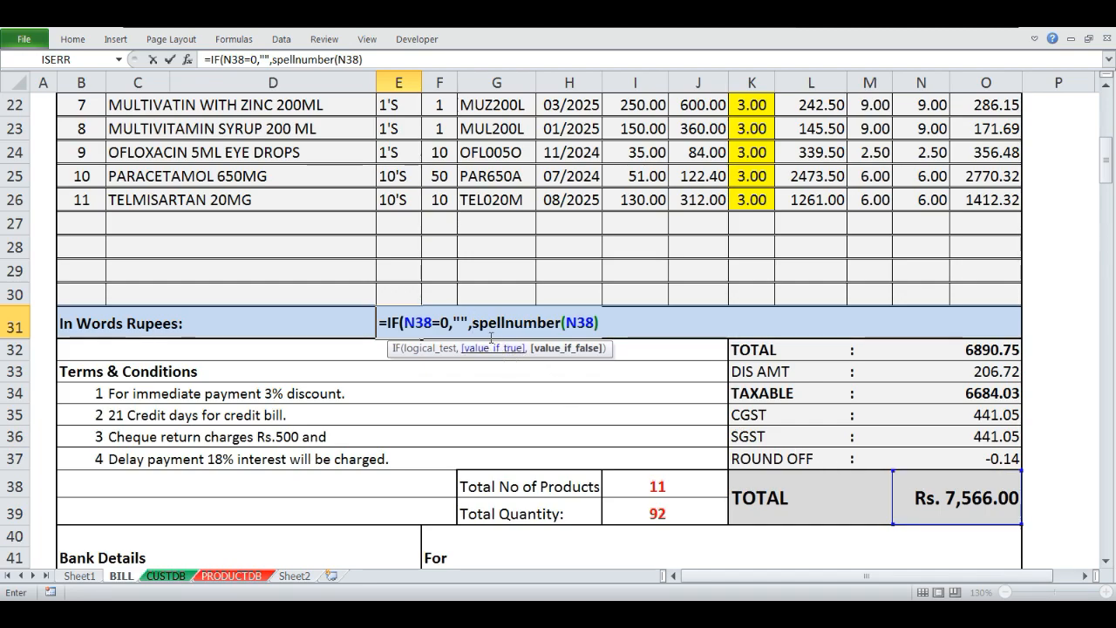
{"action": "left_click_drag", "start_coordinate": [472, 323], "coordinate": [616, 337]}
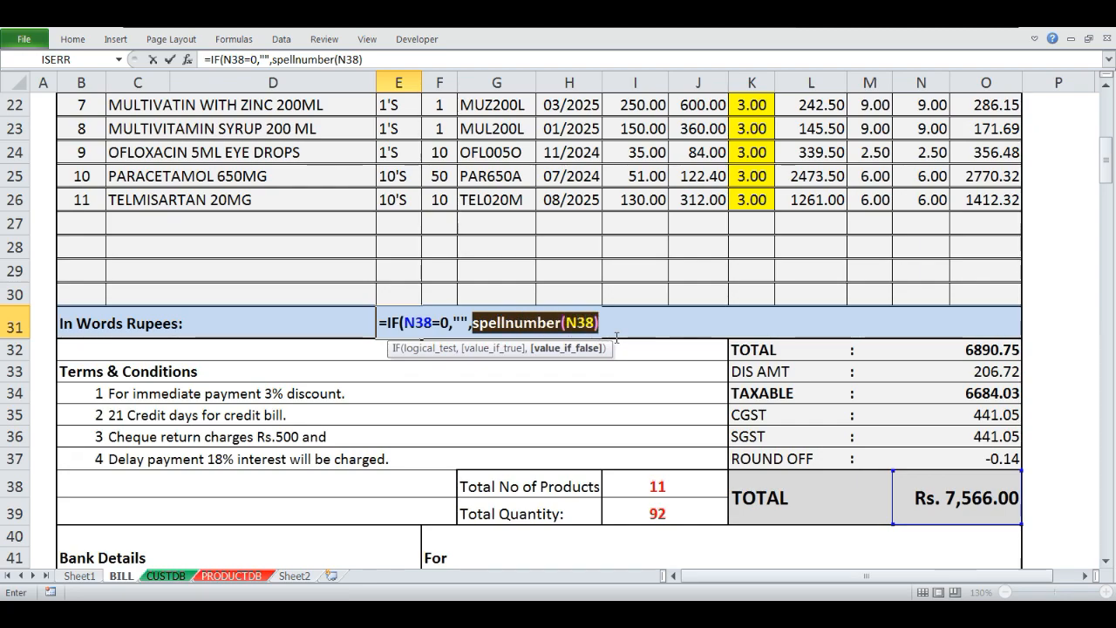
{"action": "key", "text": "Return"}
{"action": "key", "text": "Return"}
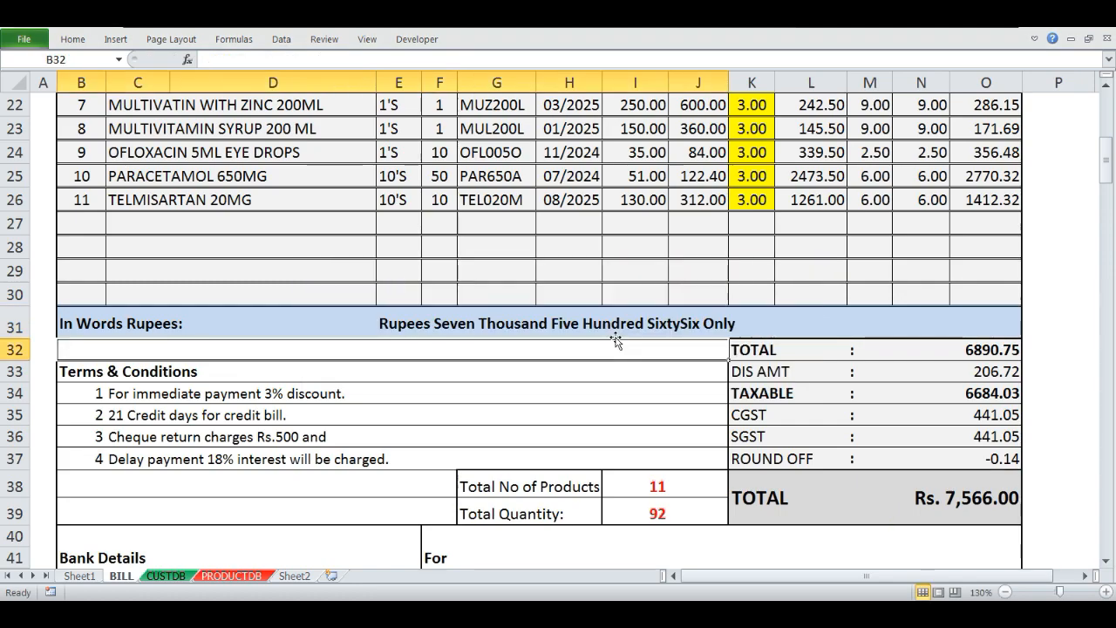
- Review the IF formula in E31, retest it by deleting the grand total in N38, and undo that deletion
{"action": "left_click", "coordinate": [423, 313]}
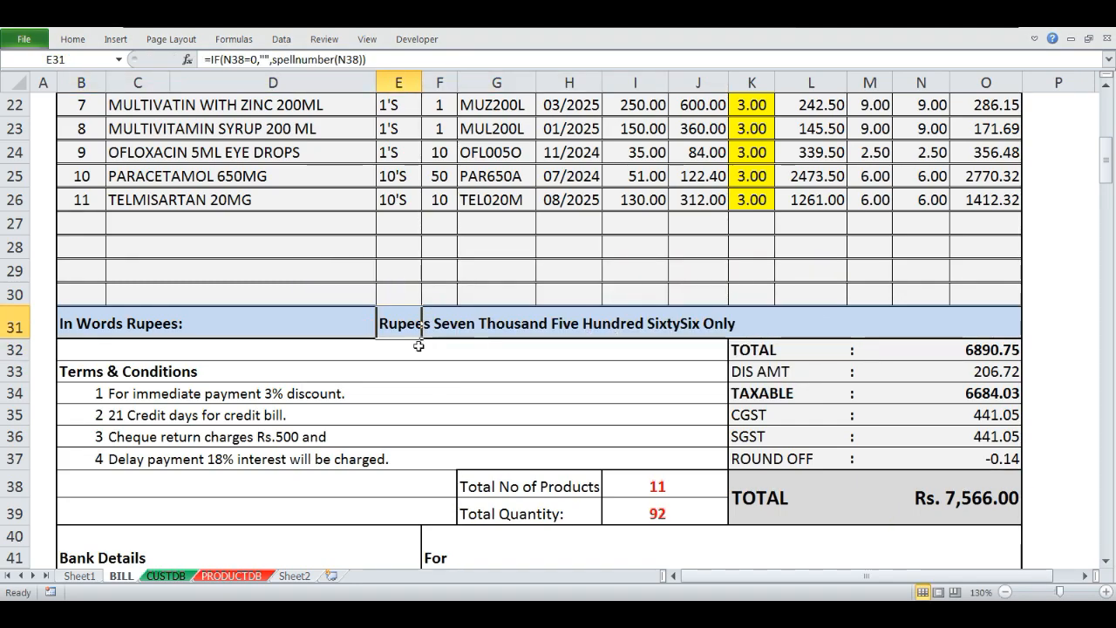
{"action": "double_click", "coordinate": [452, 316]}
{"action": "key", "text": "Escape"}
{"action": "left_click", "coordinate": [972, 516]}
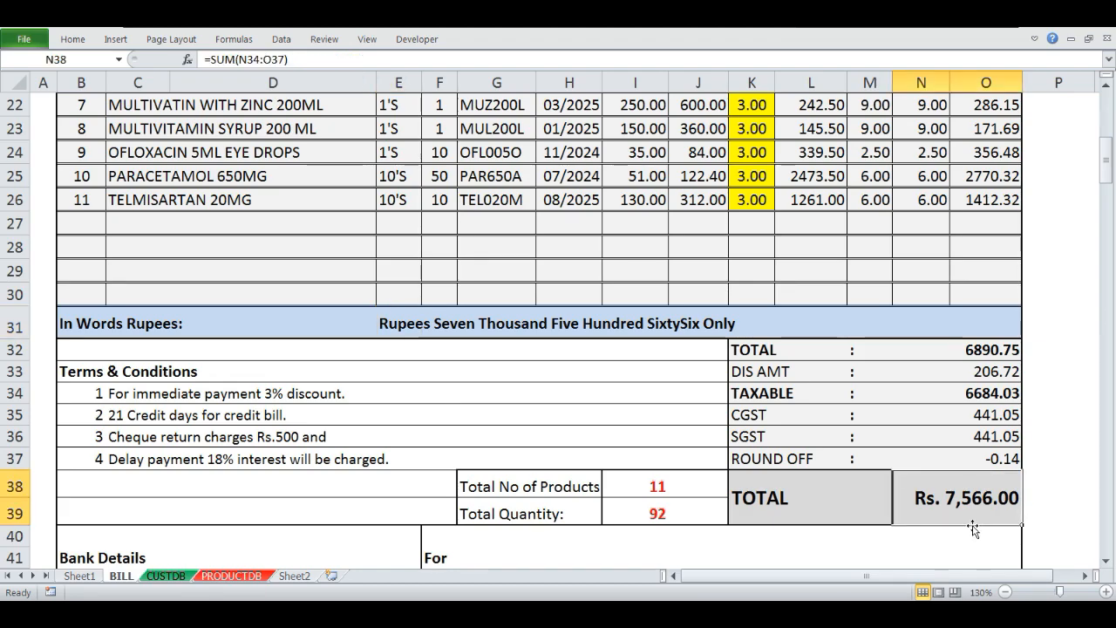
{"action": "key", "text": "Delete"}
{"action": "left_click", "coordinate": [399, 325]}
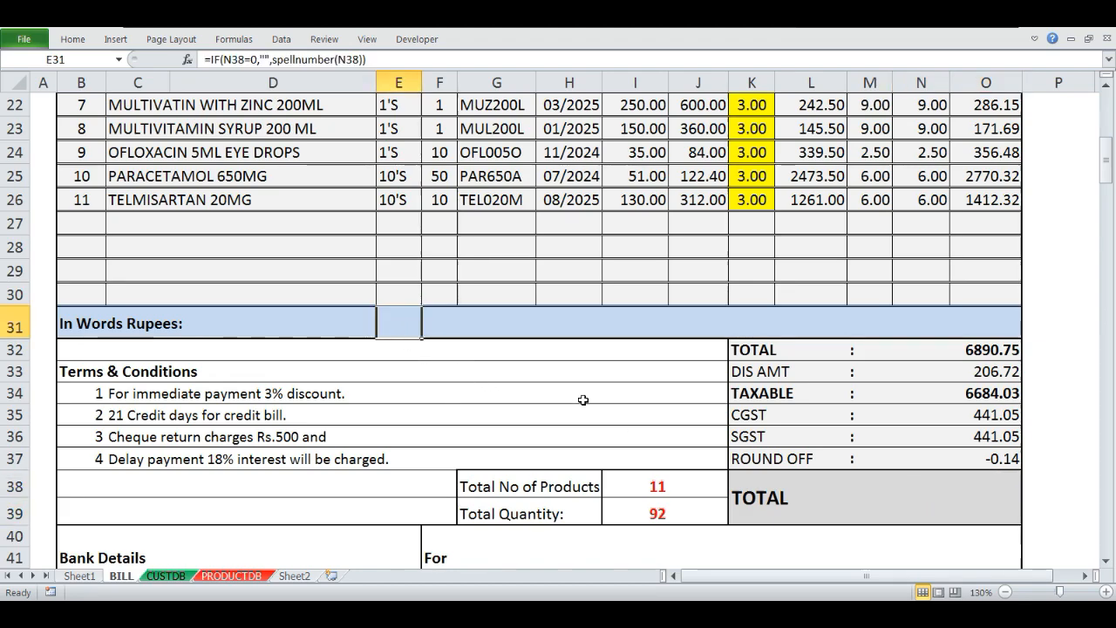
{"action": "left_click", "coordinate": [903, 513]}
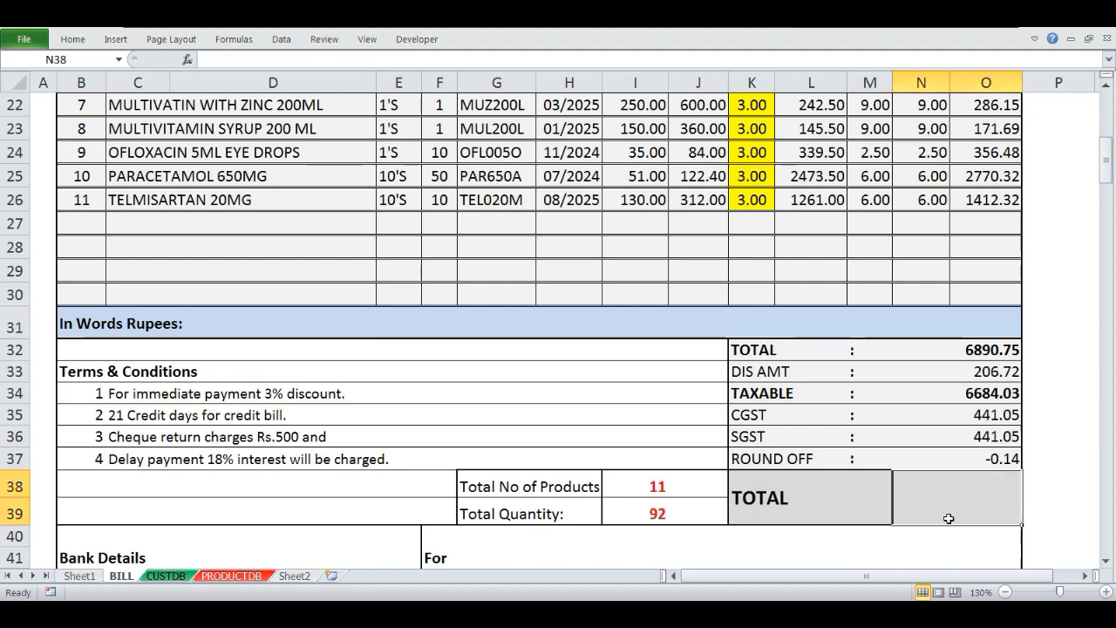
{"action": "key", "text": "ctrl+z"}
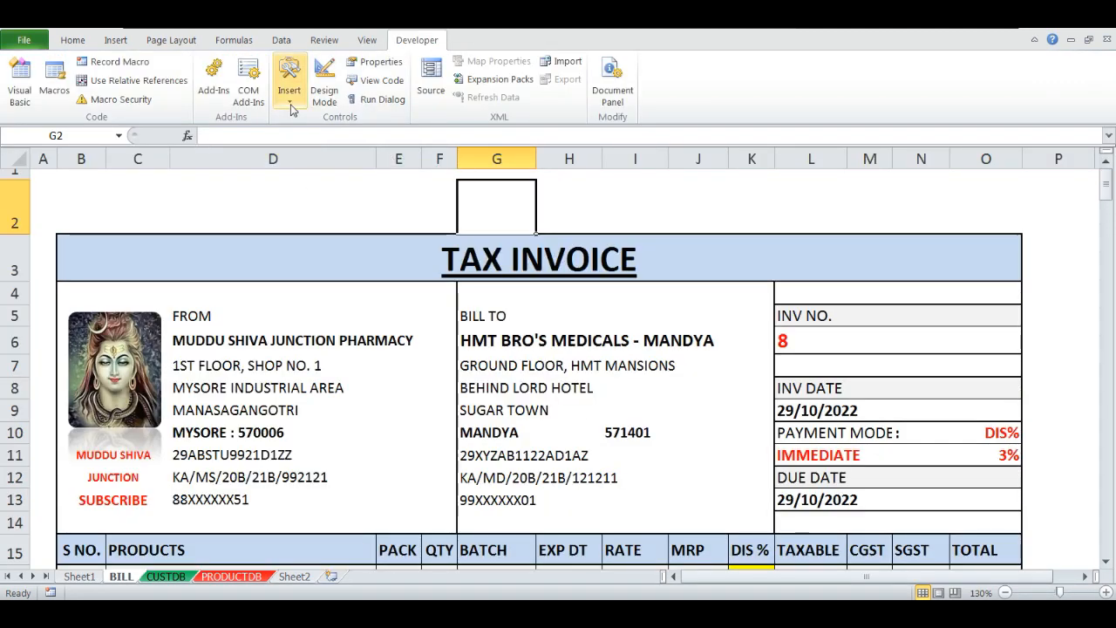
- Draw a form control button above the TAX INVOICE title across I2:K2, without assigning a macro
{"action": "left_click", "coordinate": [291, 103]}
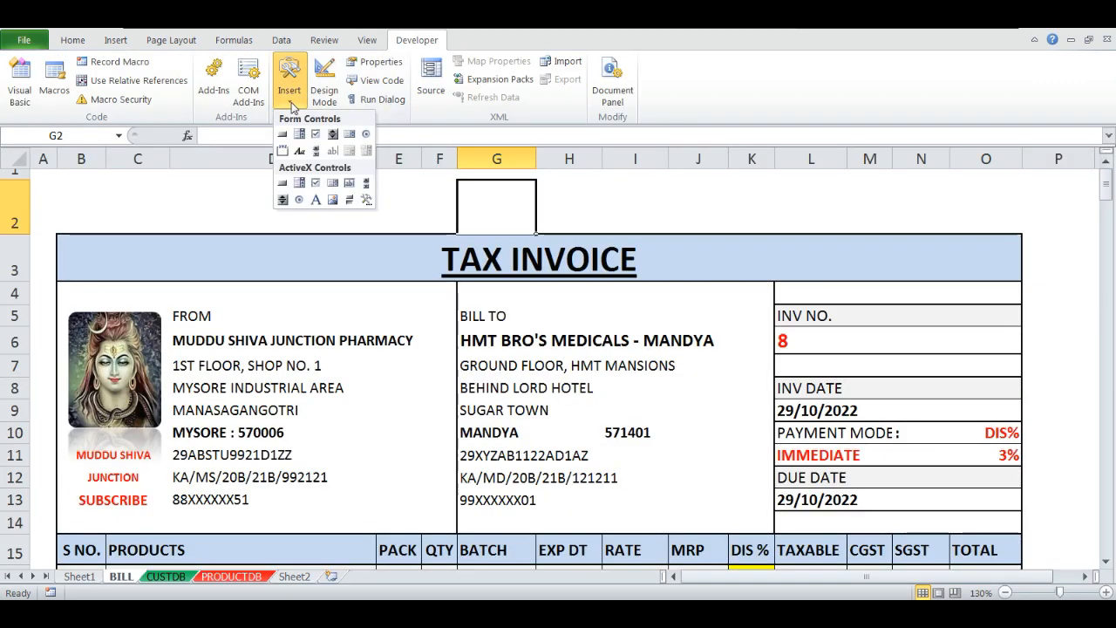
{"action": "left_click", "coordinate": [284, 136]}
{"action": "left_click_drag", "start_coordinate": [635, 178], "coordinate": [770, 228]}
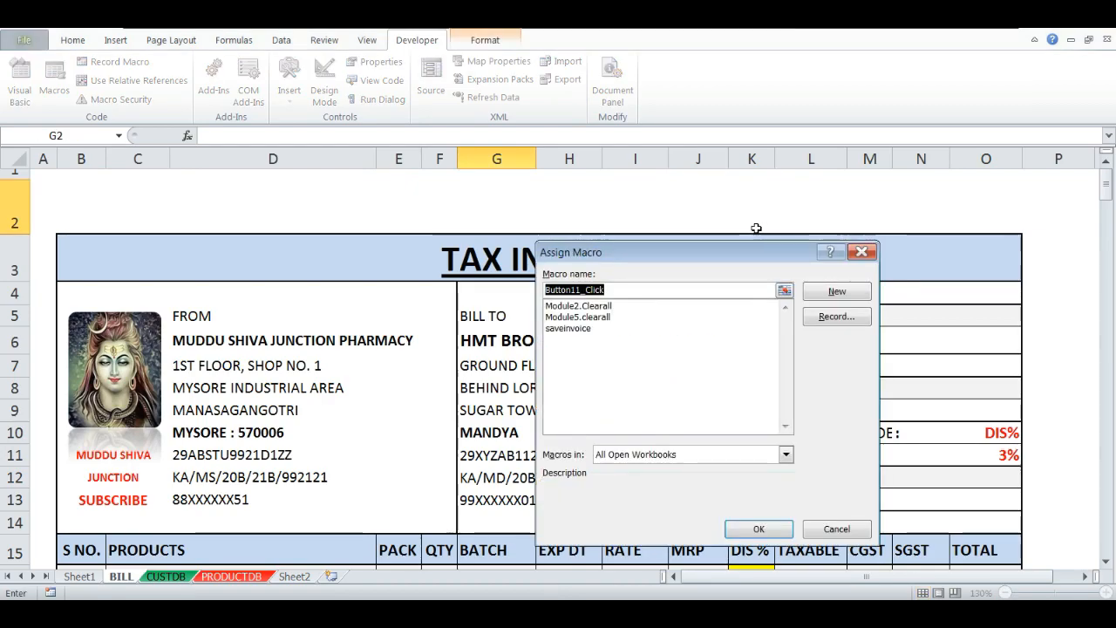
{"action": "key", "text": "Escape"}
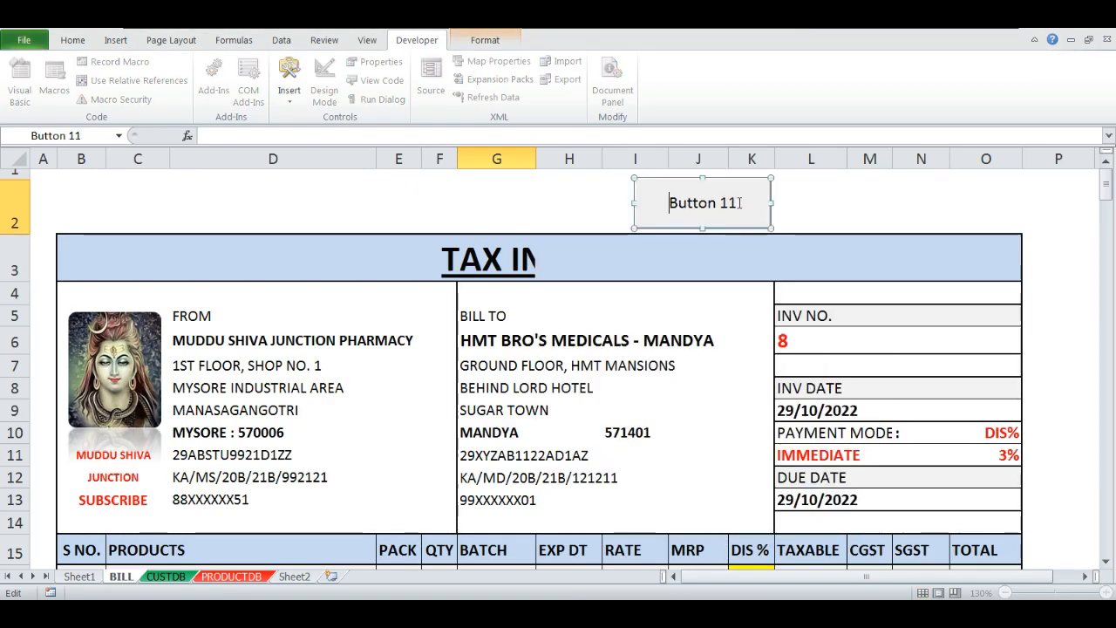
- Label the new button CLEAR, with Ctrl+Shift+C on a second line
{"action": "left_click_drag", "start_coordinate": [740, 202], "coordinate": [671, 202]}
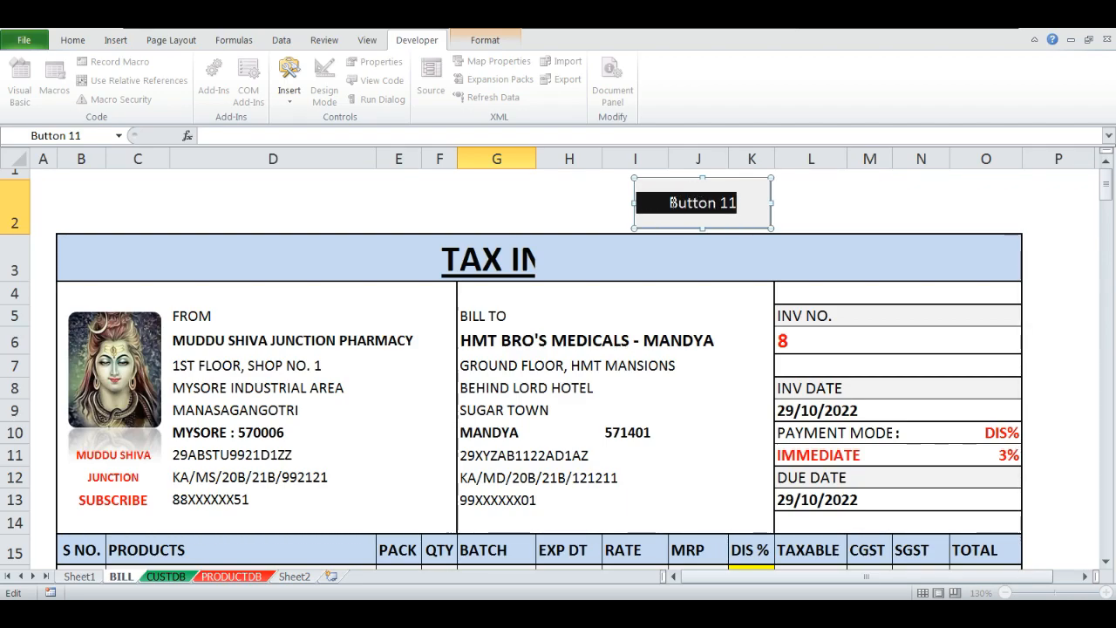
{"action": "type", "text": "CLEAR"}
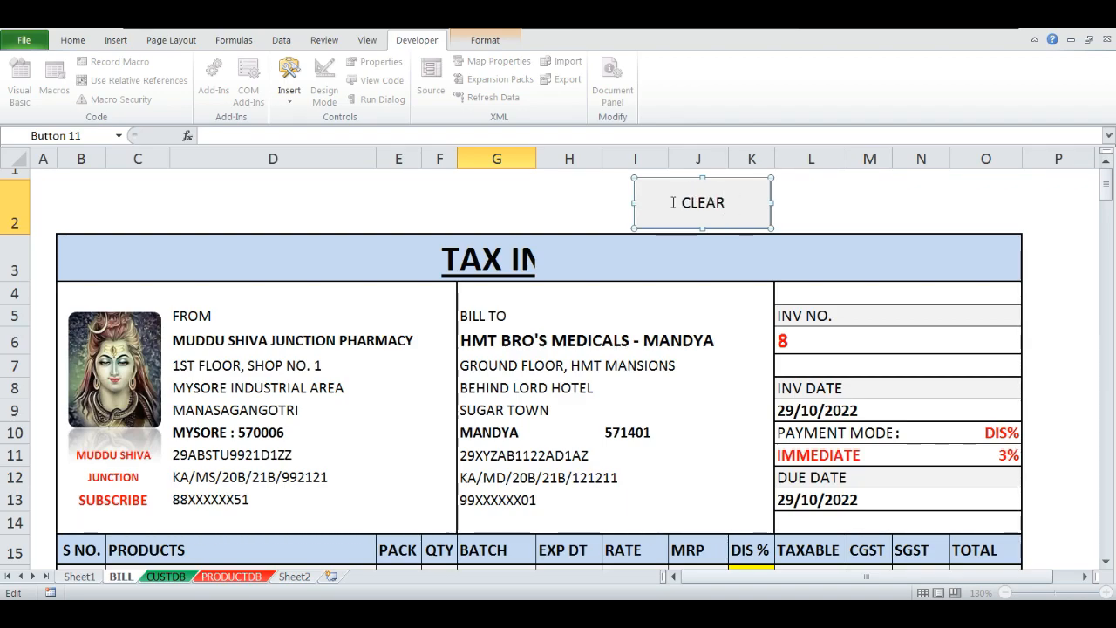
{"action": "key", "text": "Return"}
{"action": "type", "text": "Ctrl"}
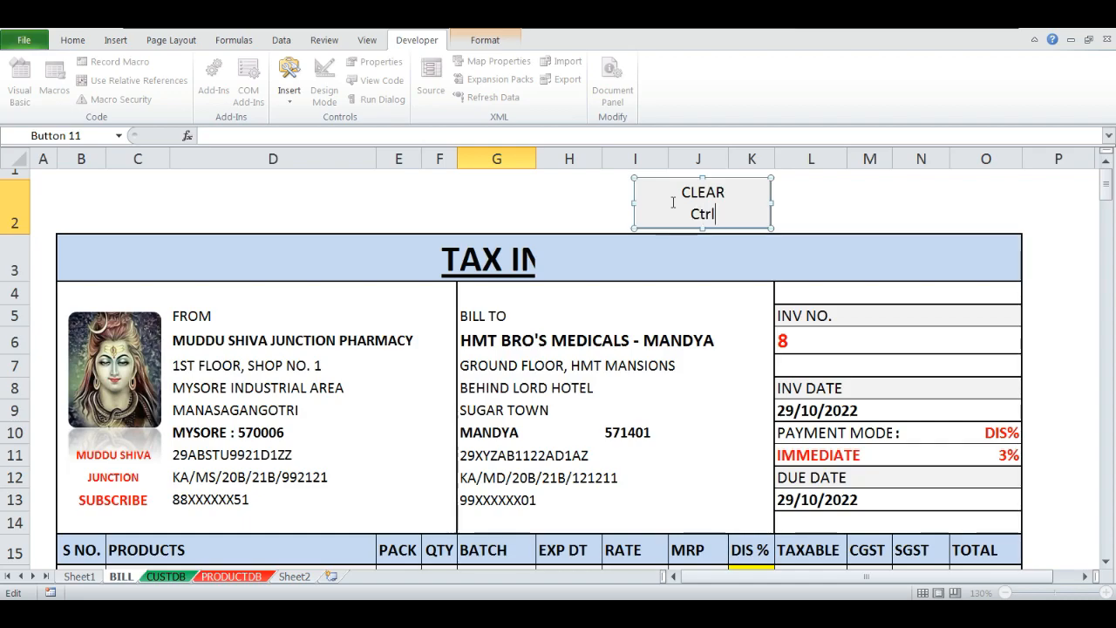
{"action": "type", "text": "+Shift+C"}
{"action": "left_click", "coordinate": [505, 200]}
- Draw a second form control button beside CLEAR across L2:N2, without assigning a macro
{"action": "left_click", "coordinate": [290, 83]}
{"action": "left_click", "coordinate": [299, 134]}
{"action": "left_click_drag", "start_coordinate": [785, 180], "coordinate": [914, 230]}
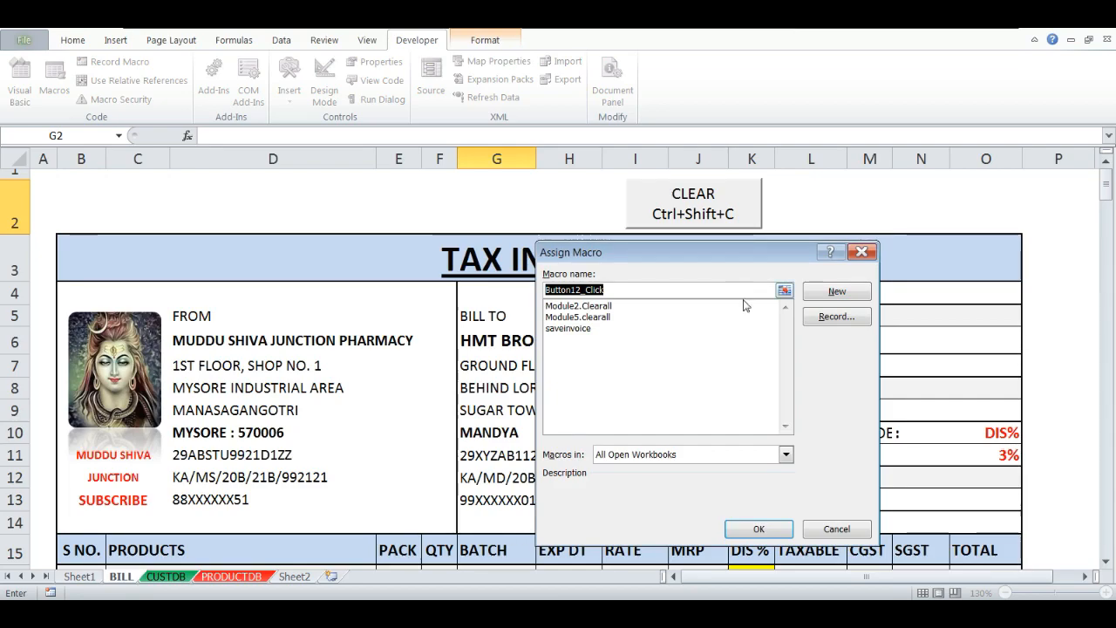
{"action": "key", "text": "Escape"}
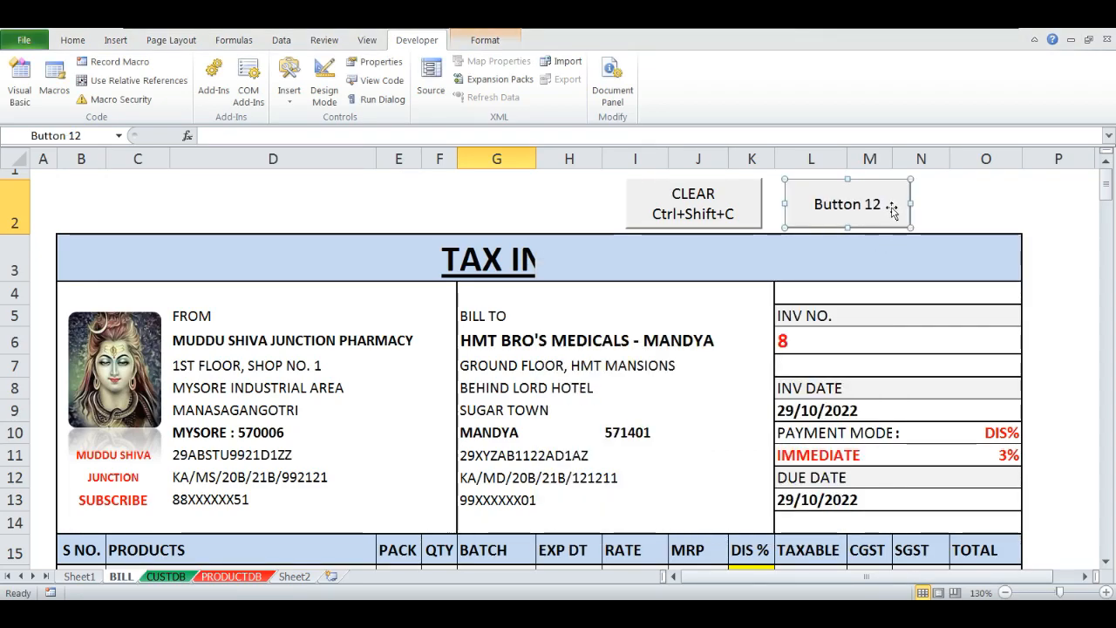
- Label the second button New, with Ctrl+Shift+N on a second line
{"action": "left_click", "coordinate": [885, 206]}
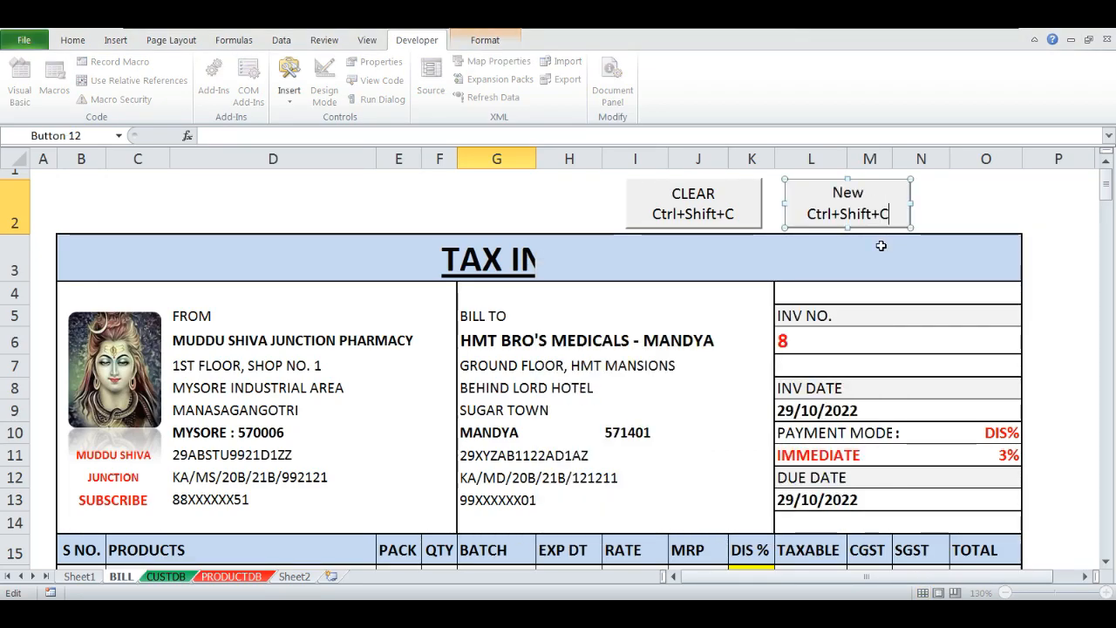
{"action": "key", "text": "BackSpace"}
{"action": "type", "text": "N"}
{"action": "key", "text": "Escape"}
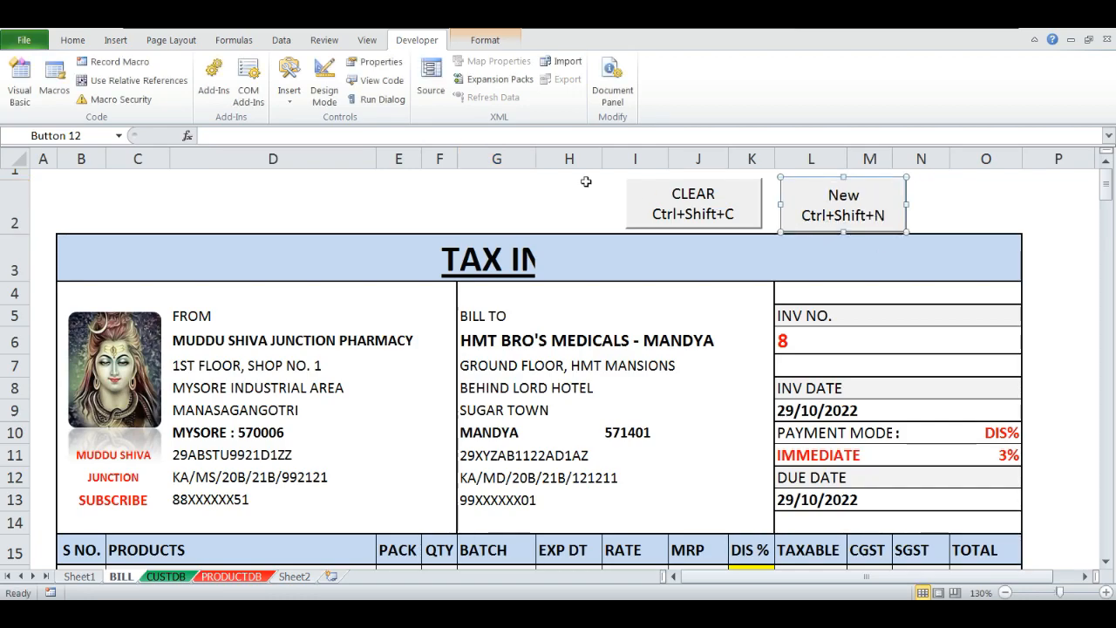
- Draw a third form control button beside New across N2:P2, without assigning a macro
{"action": "left_click", "coordinate": [289, 80]}
{"action": "left_click", "coordinate": [285, 133]}
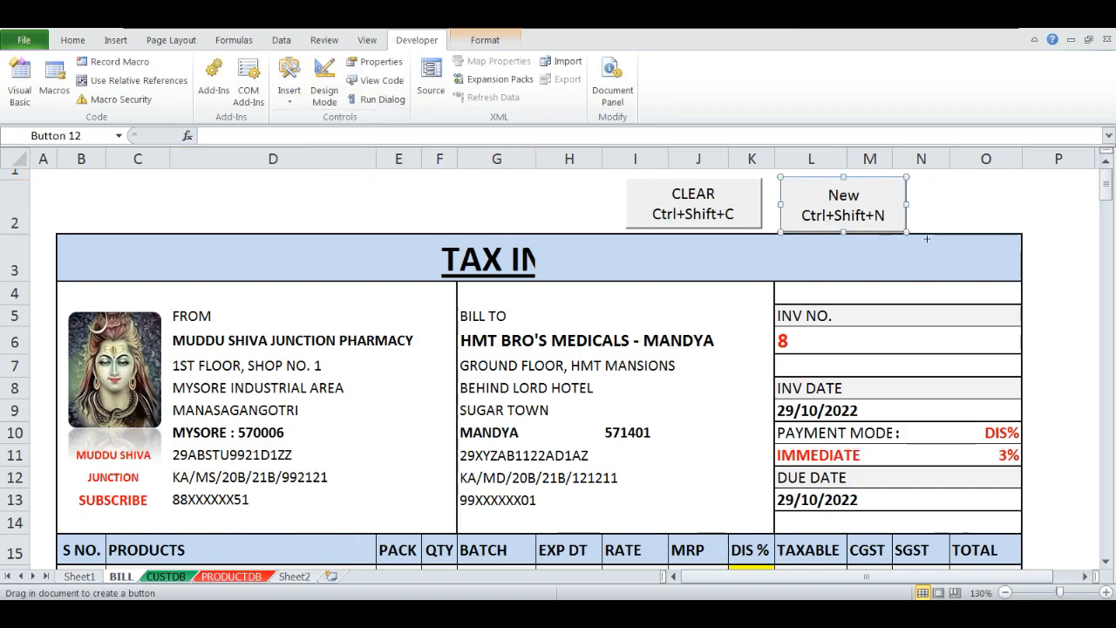
{"action": "left_click_drag", "start_coordinate": [928, 178], "coordinate": [1042, 244]}
{"action": "key", "text": "Escape"}
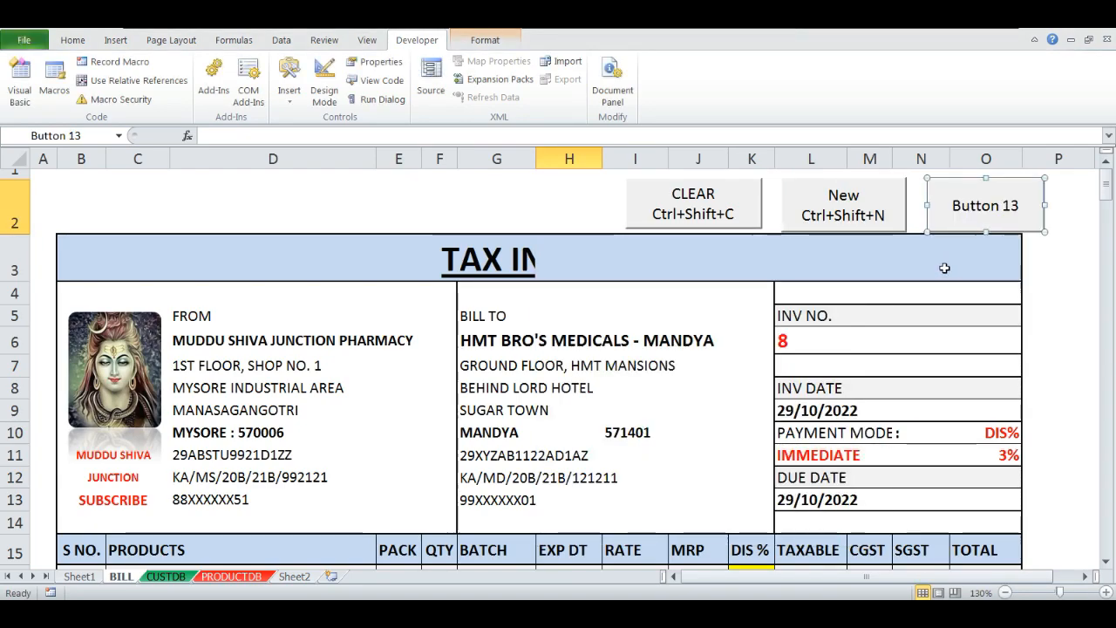
- Label the third button Save Pdf, with Ctrl+Shift+S on a second line
{"action": "left_click", "coordinate": [968, 205]}
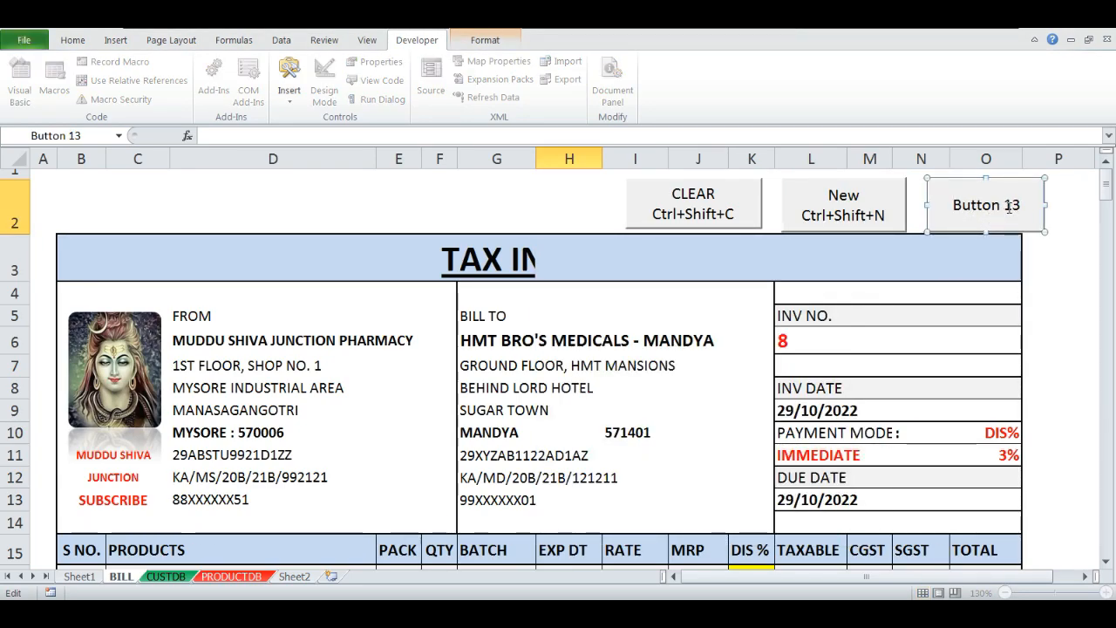
{"action": "key", "text": "ctrl+a"}
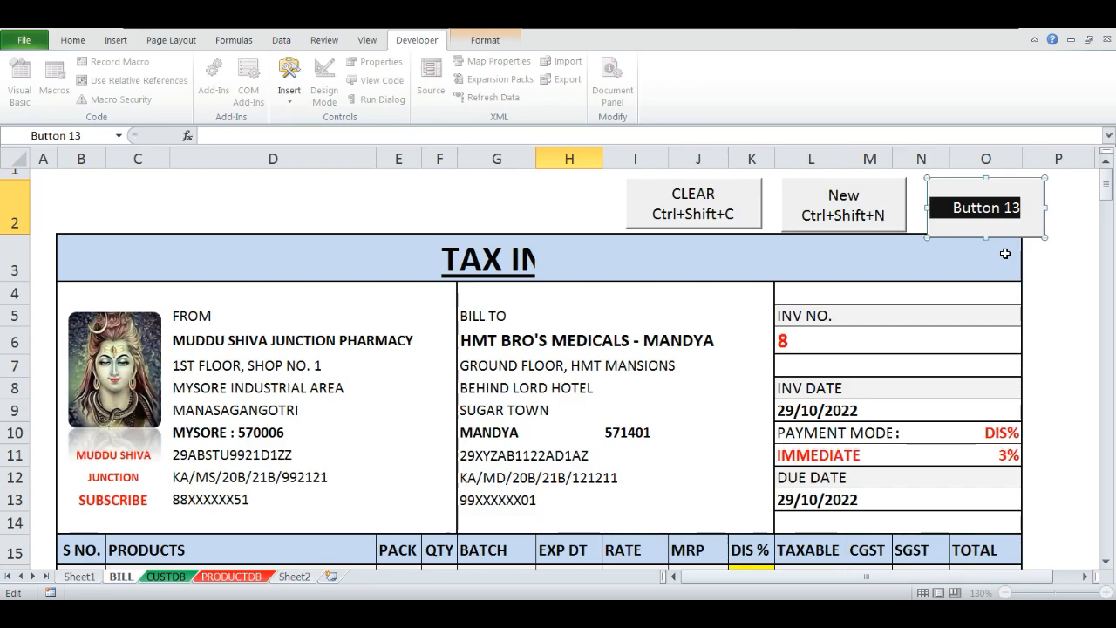
{"action": "type", "text": "Save Pdf"}
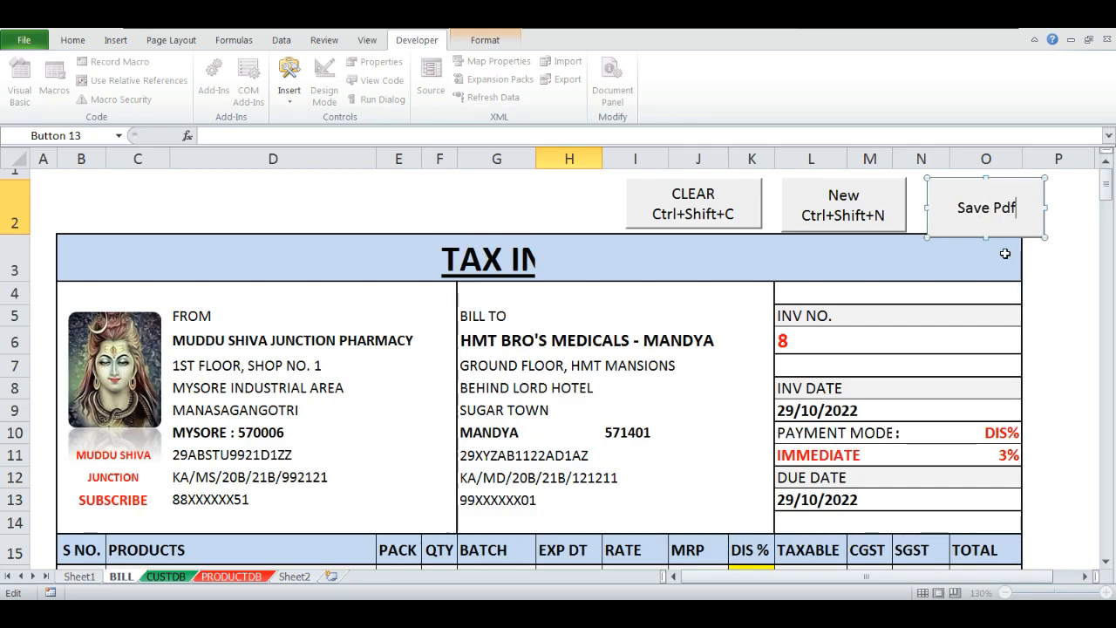
{"action": "key", "text": "Return"}
{"action": "type", "text": "Ctrl+Shift"}
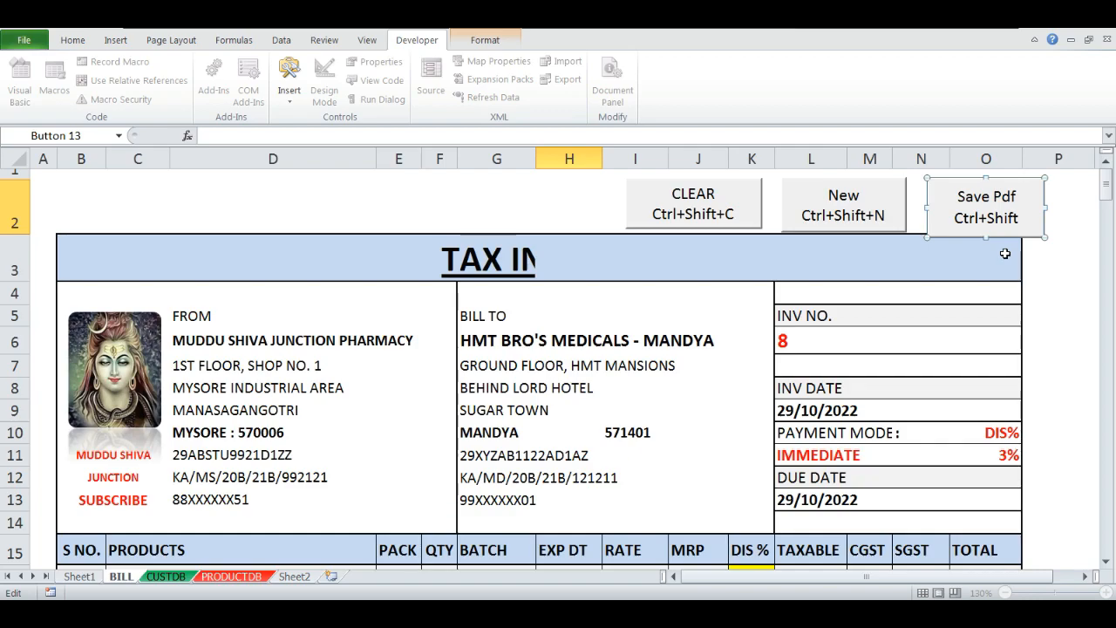
{"action": "type", "text": "+"}
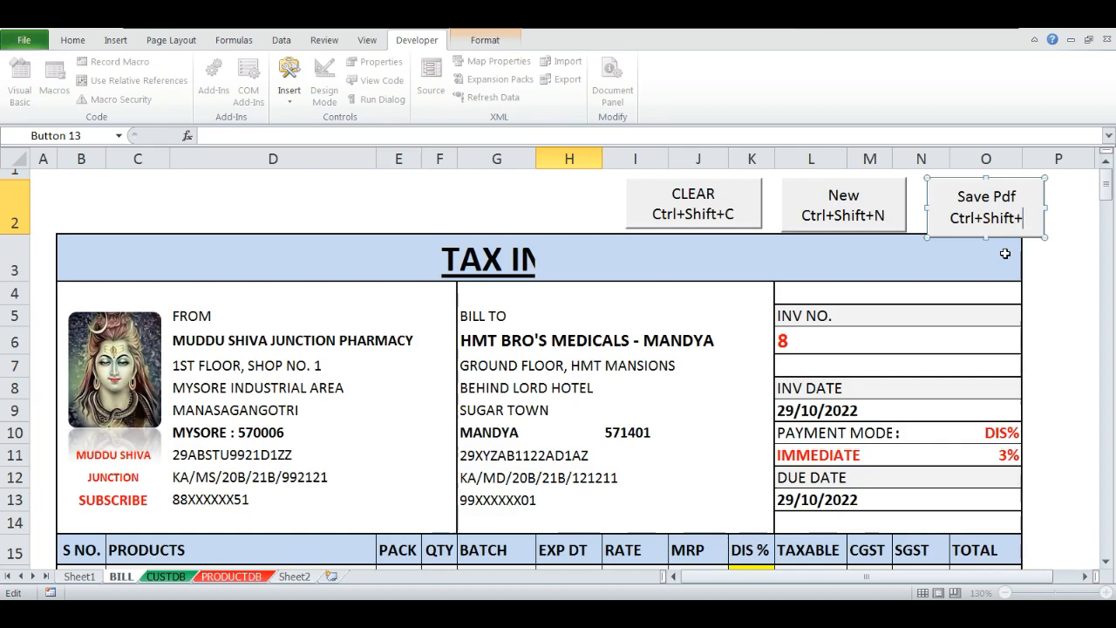
{"action": "type", "text": "S"}
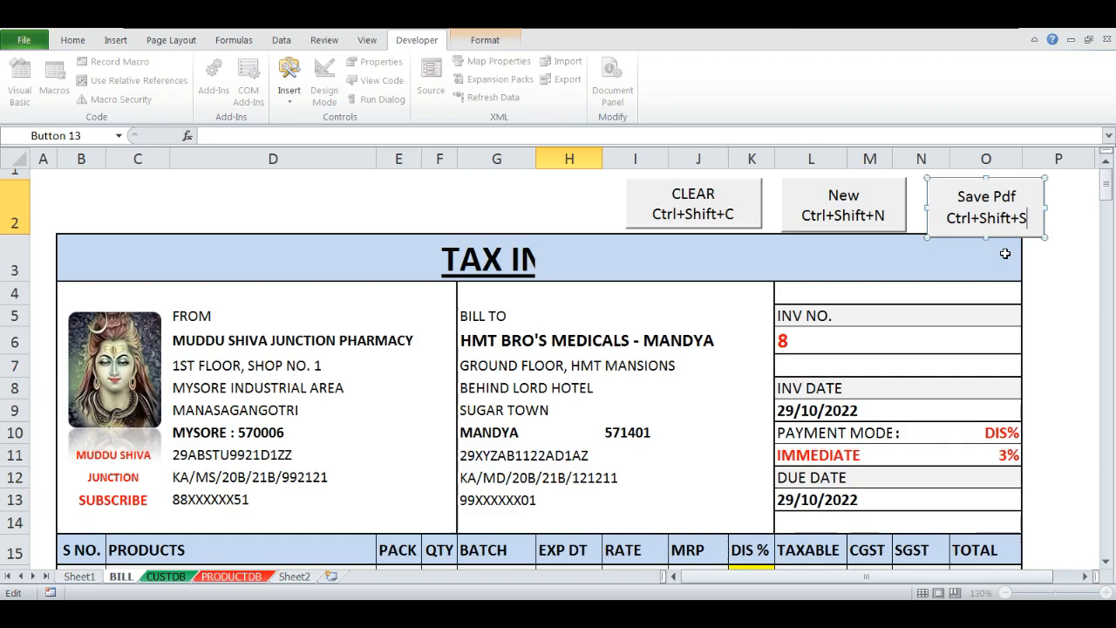
{"action": "key", "text": "Return"}
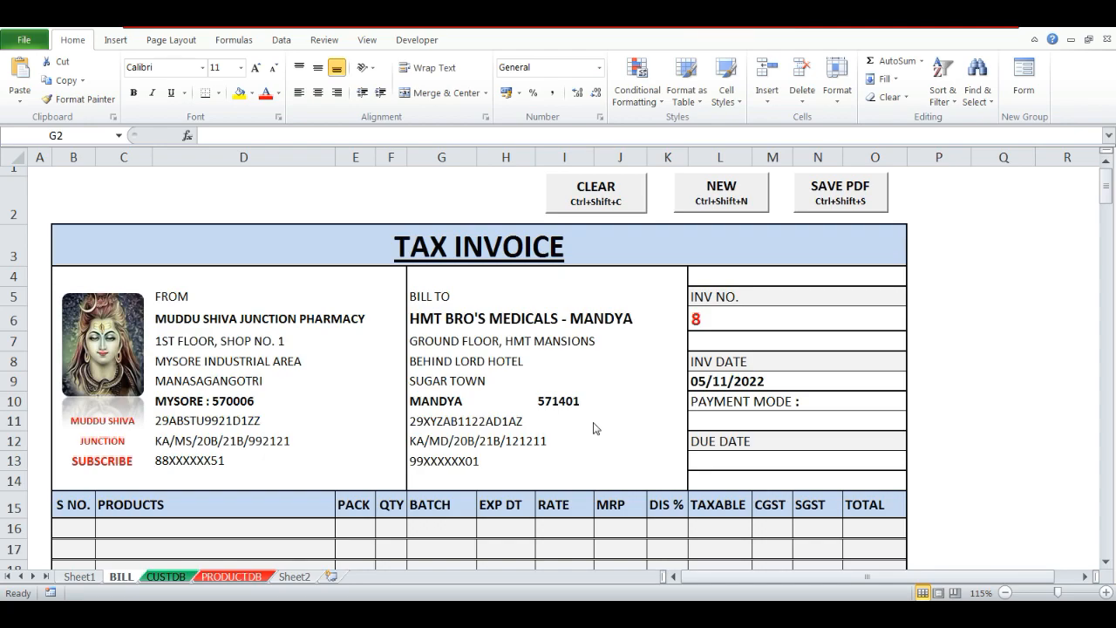
- Open the Visual Basic editor and display the clearall code in Module2
{"action": "key", "text": "alt+F11"}
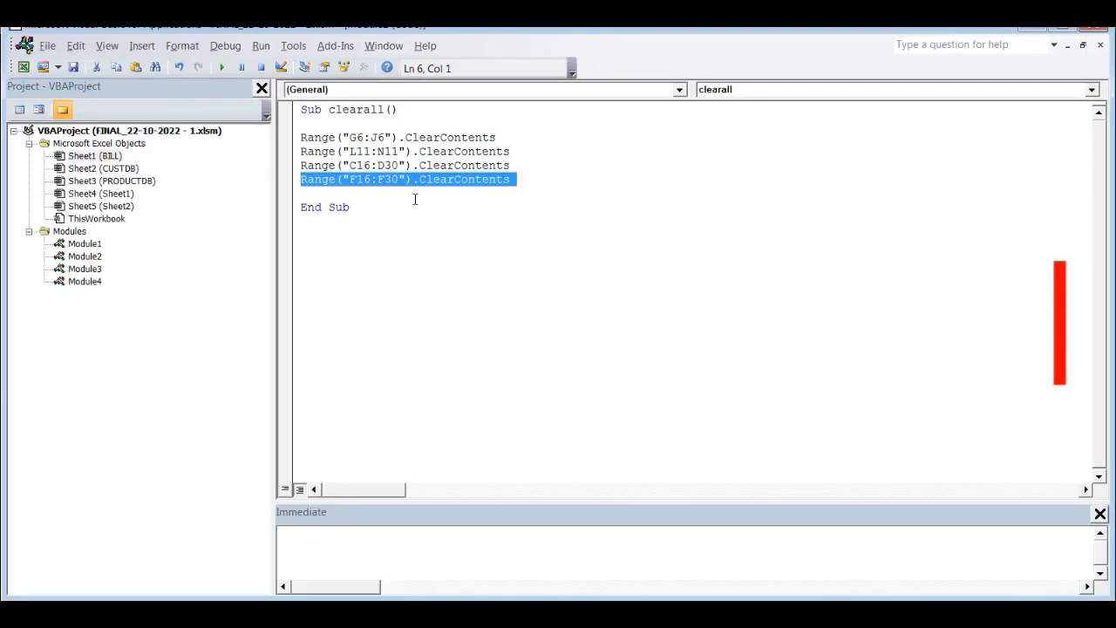
{"action": "left_click", "coordinate": [70, 231]}
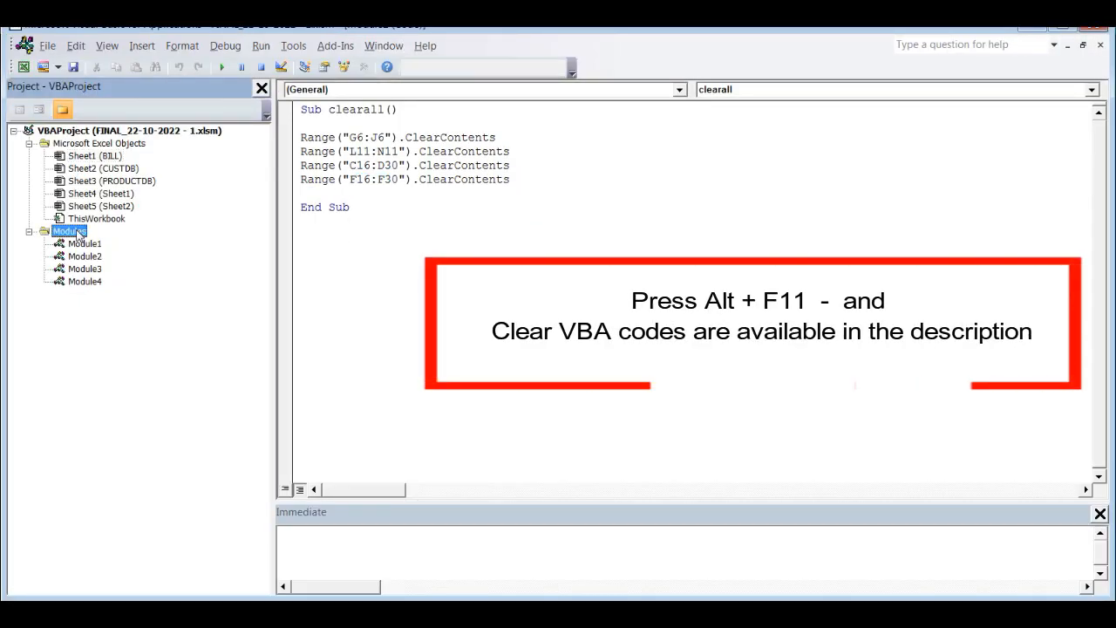
{"action": "left_click", "coordinate": [129, 50]}
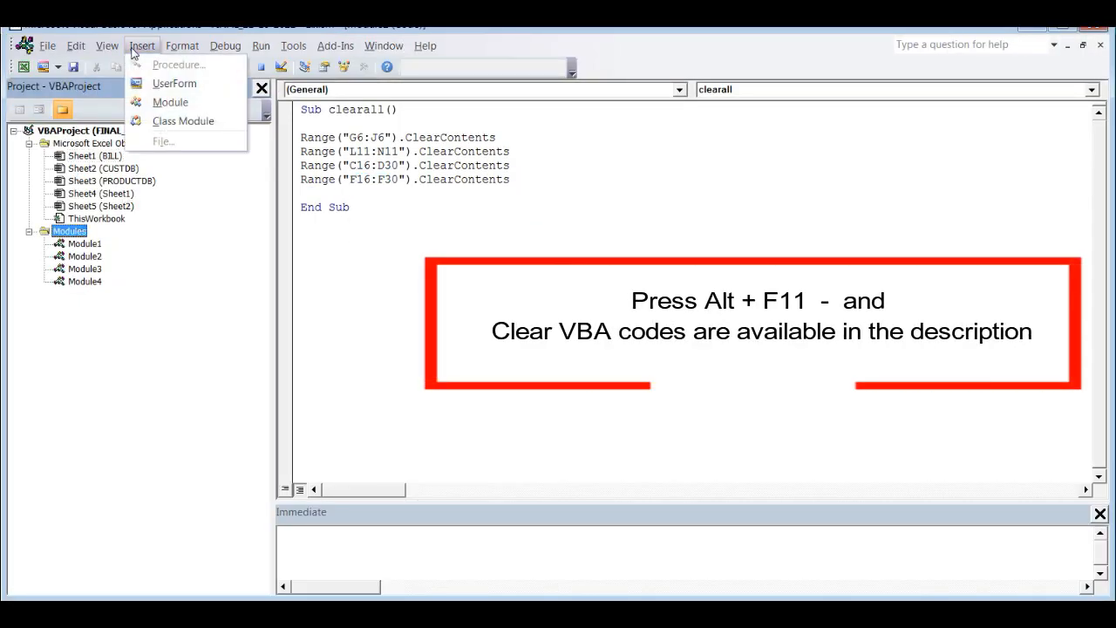
{"action": "left_click", "coordinate": [101, 259]}
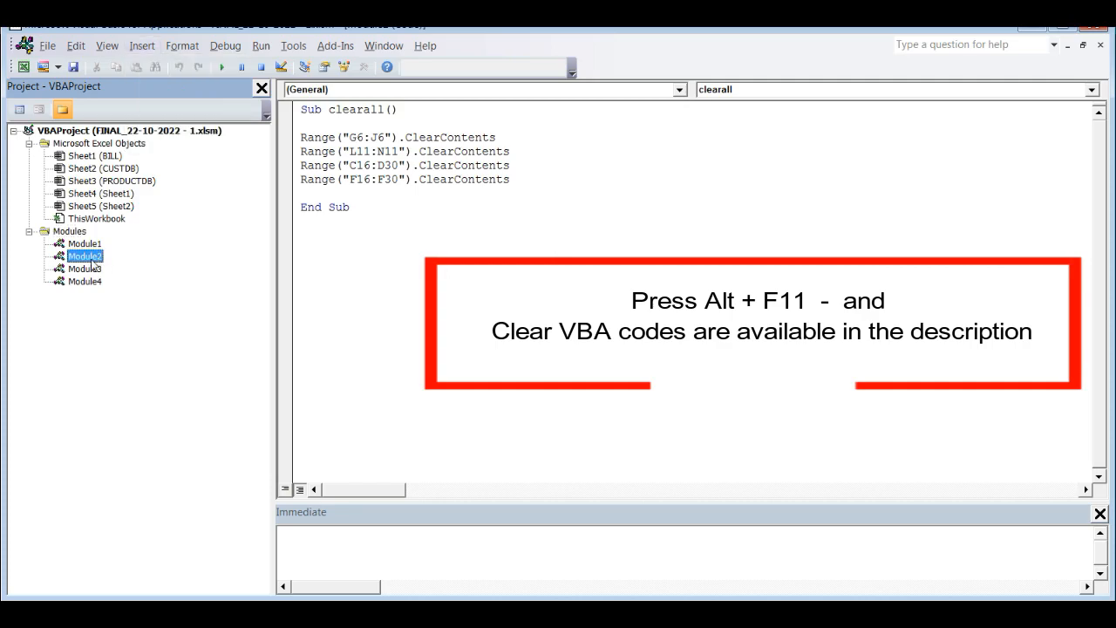
{"action": "double_click", "coordinate": [92, 259]}
{"action": "double_click", "coordinate": [92, 259]}
{"action": "left_click", "coordinate": [92, 259]}
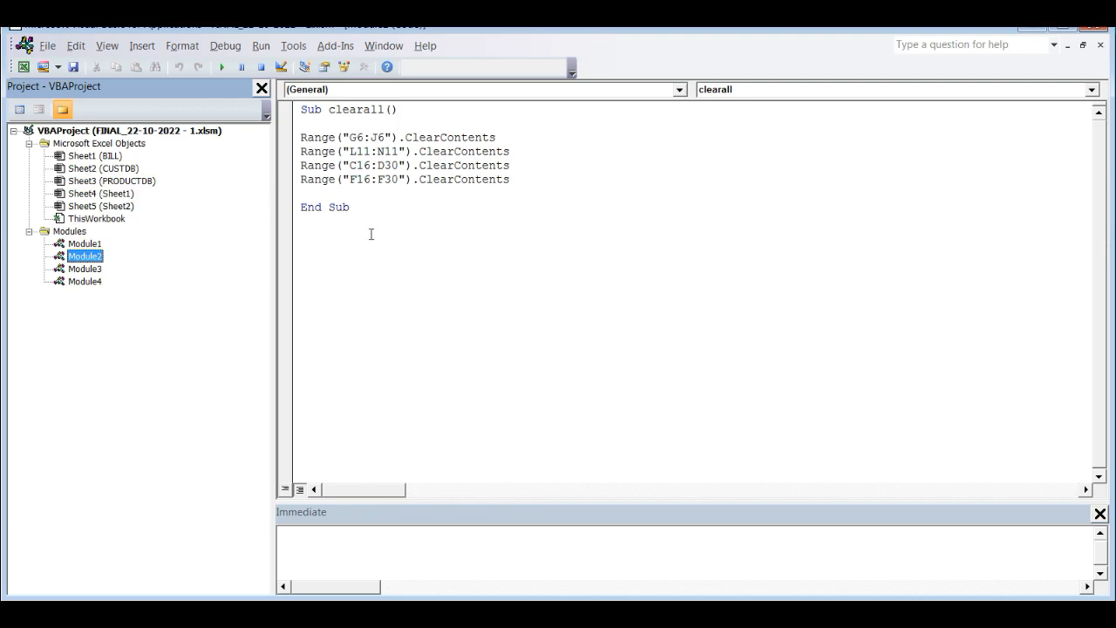
- Compare the clearall ranges G6:J6, L11:N11 and C16:D30 with the customer, payment mode and product cells on the BILL sheet
{"action": "key", "text": "alt+Tab"}
{"action": "left_click", "coordinate": [502, 315]}
{"action": "key", "text": "alt+Tab"}
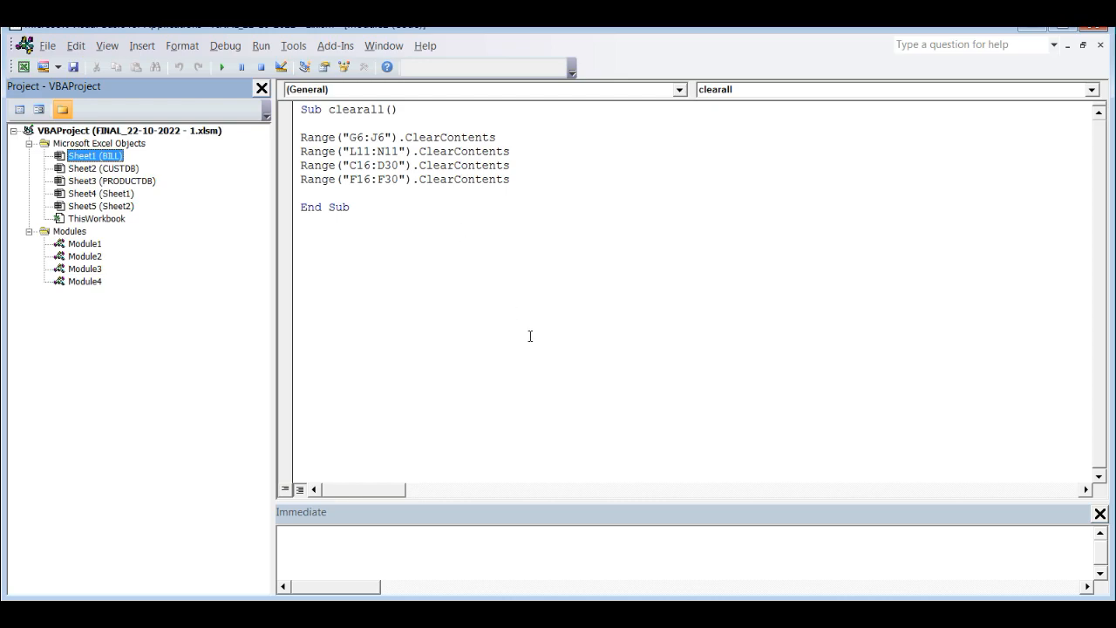
{"action": "key", "text": "alt+Tab"}
{"action": "left_click", "coordinate": [737, 425]}
{"action": "key", "text": "alt+Tab"}
{"action": "key", "text": "alt+Tab"}
{"action": "scroll", "coordinate": [247, 465], "scroll_direction": "down", "scroll_amount": 5}
{"action": "scroll", "coordinate": [124, 293], "scroll_direction": "up", "scroll_amount": 2}
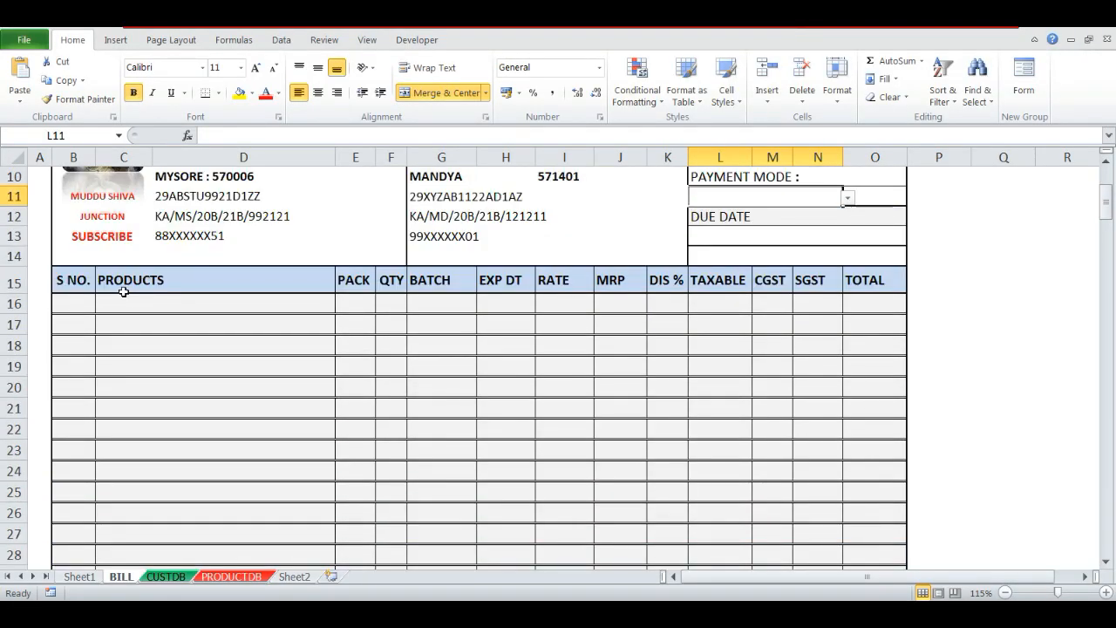
{"action": "left_click", "coordinate": [124, 157]}
{"action": "left_click", "coordinate": [127, 303]}
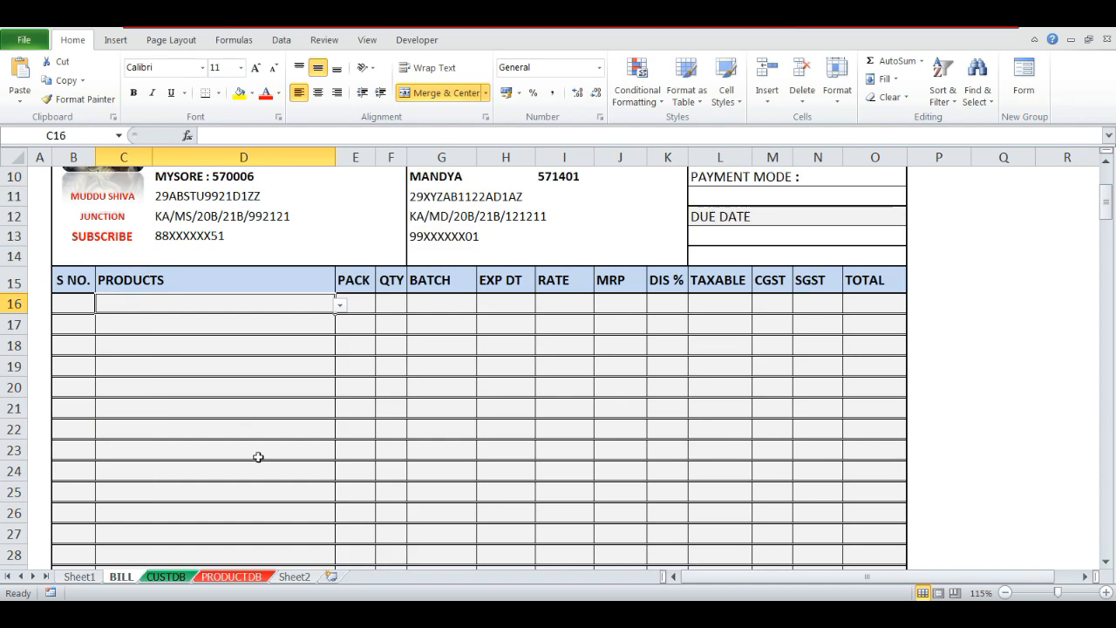
{"action": "left_click", "coordinate": [244, 156]}
{"action": "scroll", "coordinate": [294, 413], "scroll_direction": "down", "scroll_amount": 2}
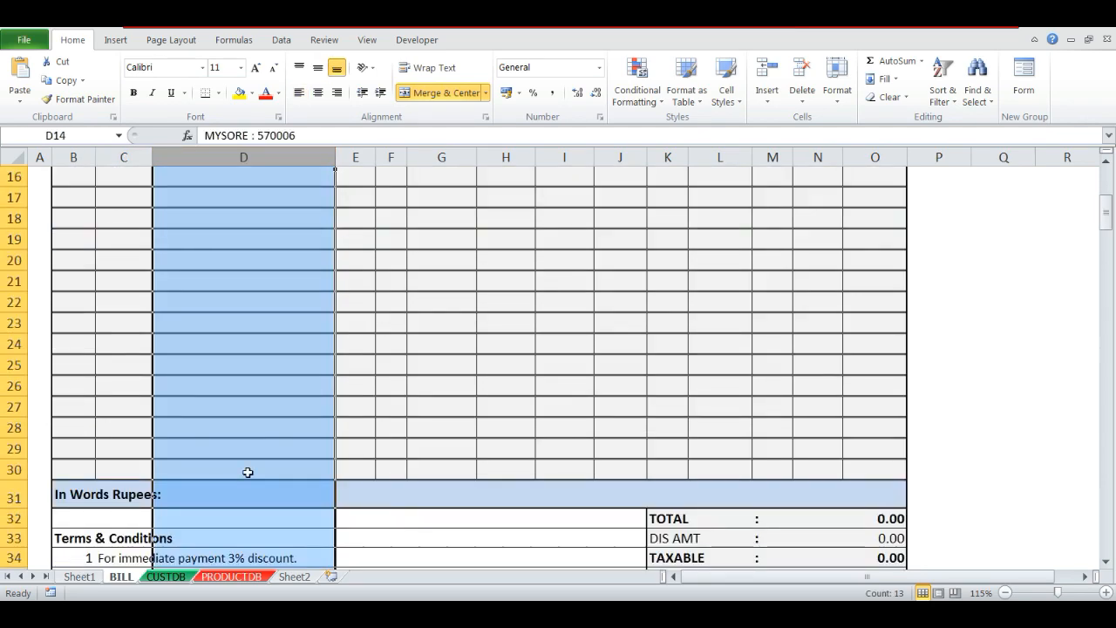
- Highlight the F16:F30 line of the clearall macro and check it against the QTY cells on the BILL sheet
{"action": "key", "text": "alt+Tab"}
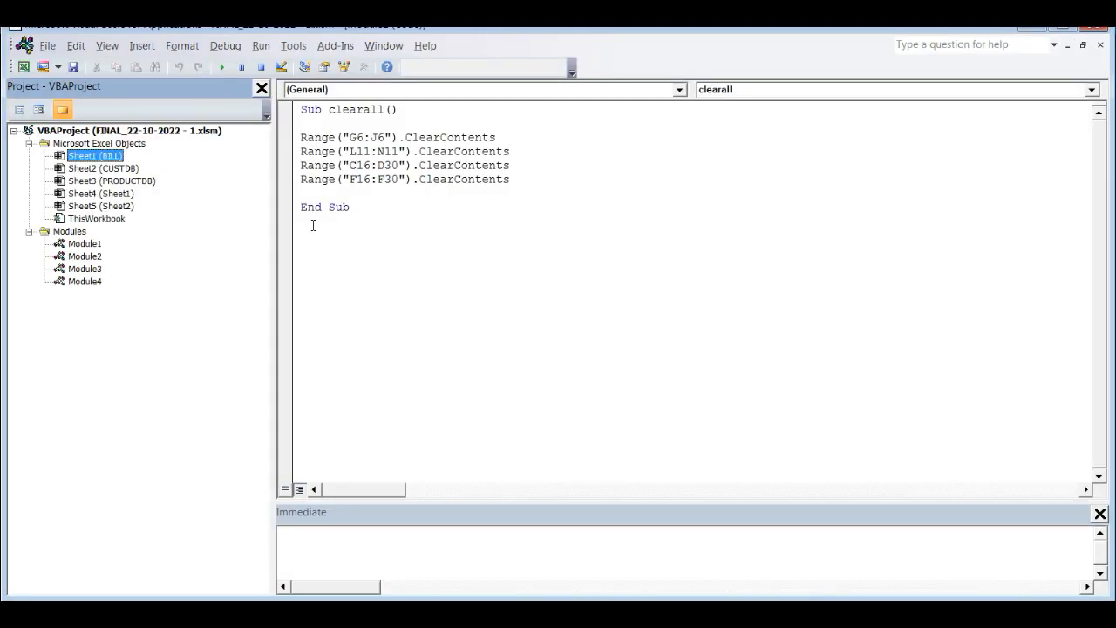
{"action": "left_click_drag", "start_coordinate": [516, 181], "coordinate": [301, 180]}
{"action": "key", "text": "alt+Tab"}
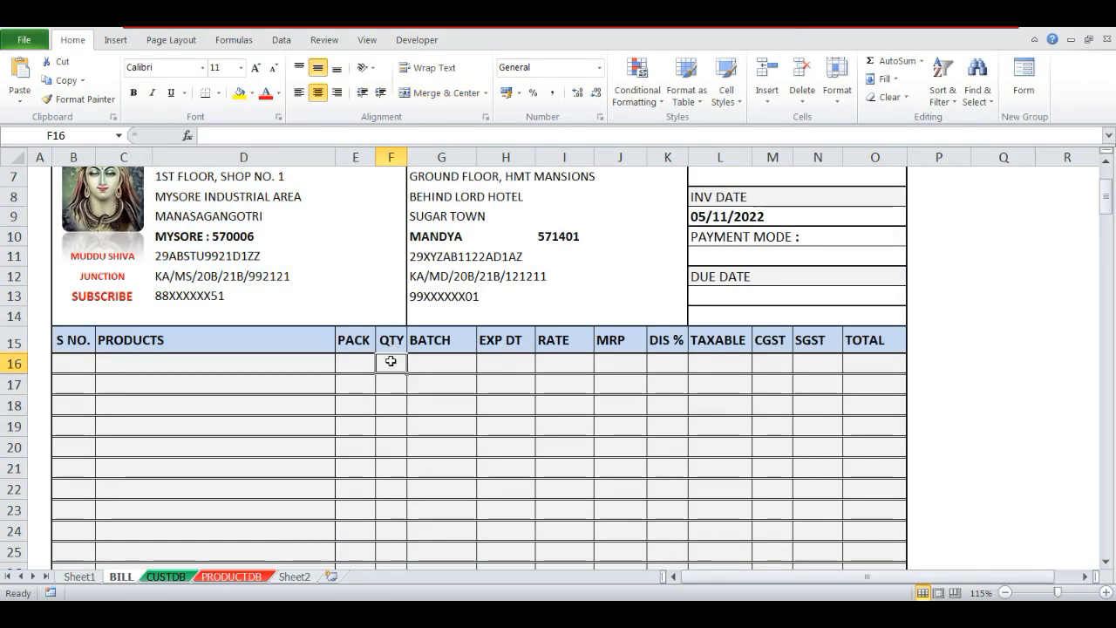
{"action": "scroll", "coordinate": [410, 392], "scroll_direction": "down", "scroll_amount": 4}
{"action": "left_click", "coordinate": [389, 406]}
{"action": "scroll", "coordinate": [421, 410], "scroll_direction": "up", "scroll_amount": 1}
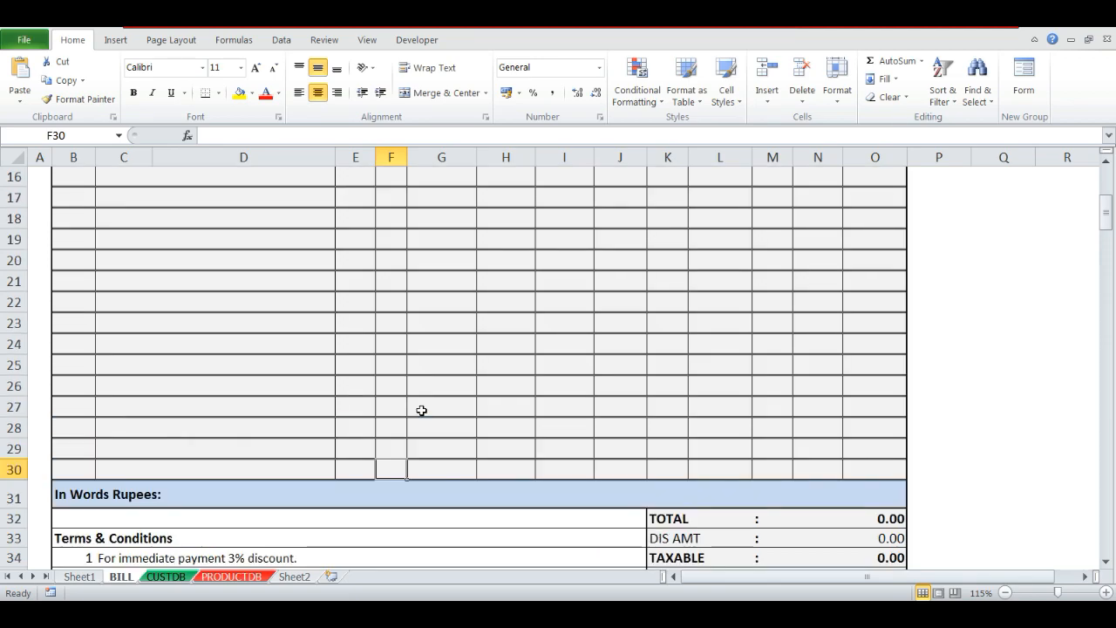
{"action": "scroll", "coordinate": [421, 409], "scroll_direction": "up", "scroll_amount": 3}
{"action": "key", "text": "alt+Tab"}
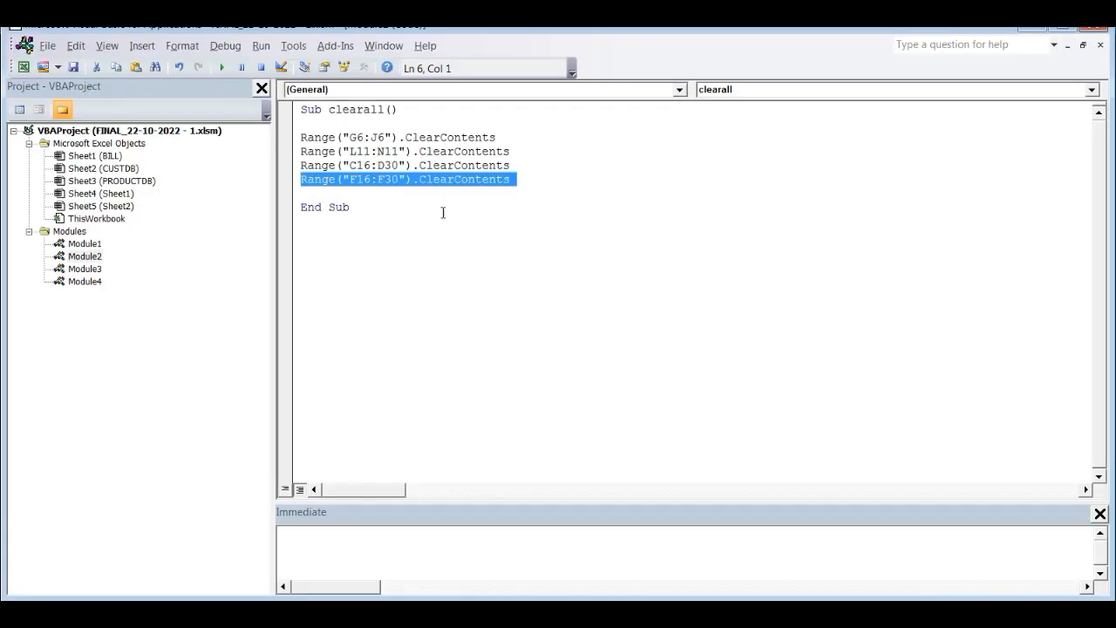
- Save the workbook from the Visual Basic editor and return to cell G2 on the BILL sheet
{"action": "left_click", "coordinate": [379, 210]}
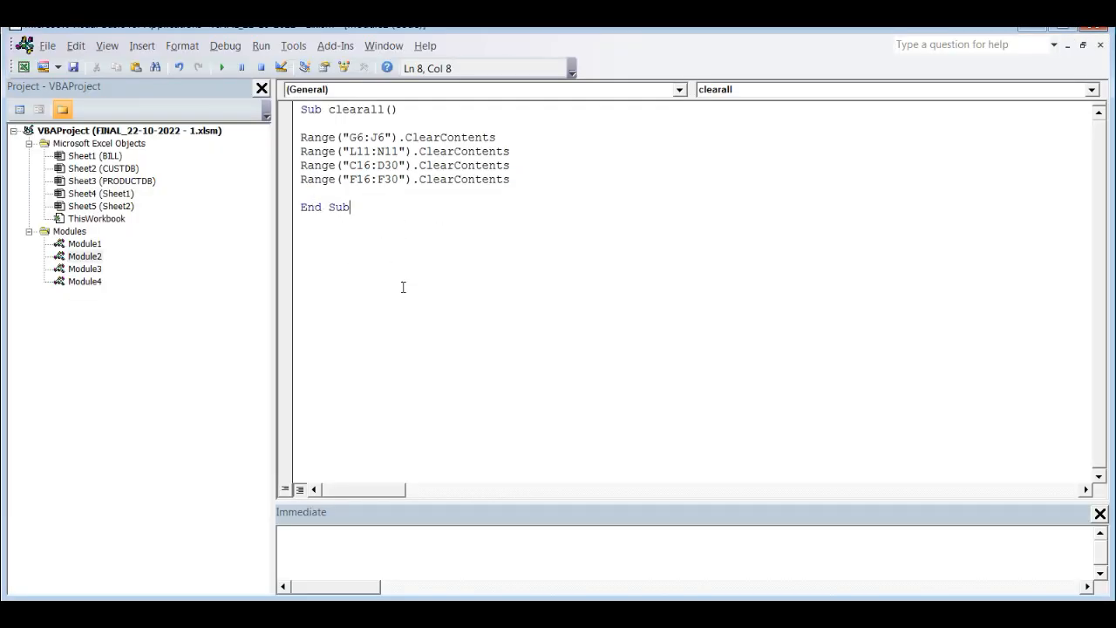
{"action": "left_click", "coordinate": [47, 45]}
{"action": "left_click", "coordinate": [77, 65]}
{"action": "key", "text": "alt+F11"}
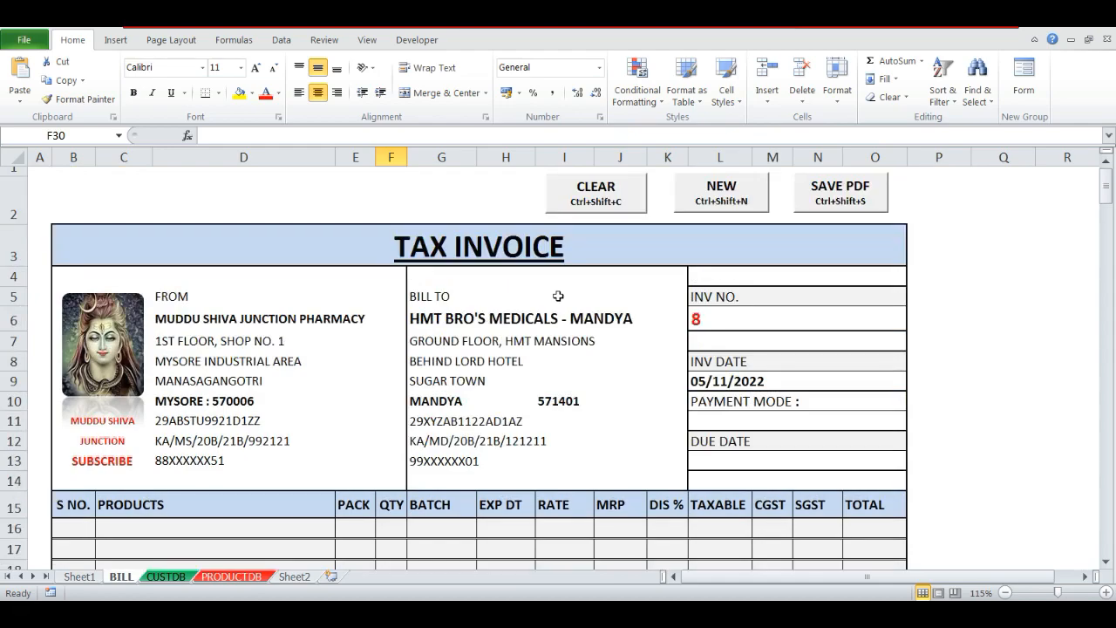
{"action": "left_click", "coordinate": [457, 191]}
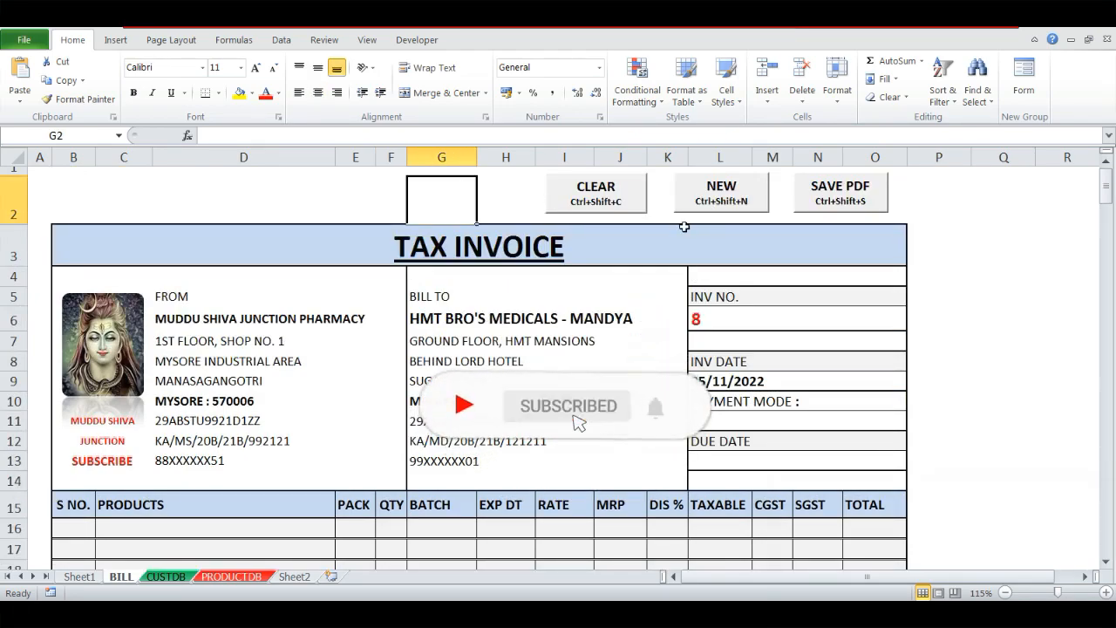
- Return to the Visual Basic editor and display the invoice number increment code in Module3
{"action": "key", "text": "alt+F11"}
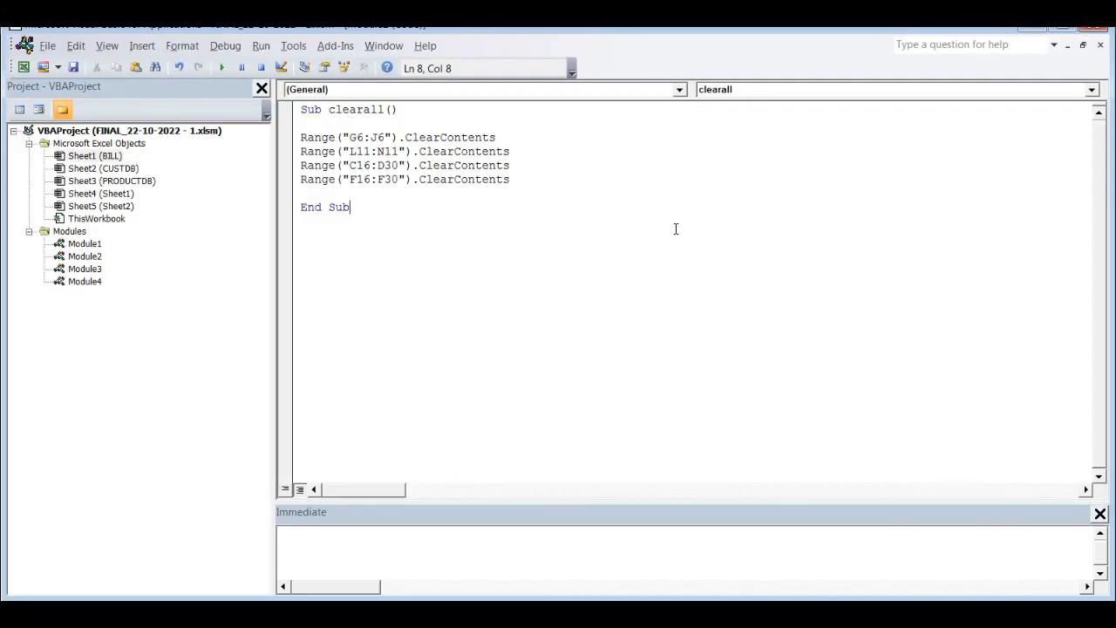
{"action": "left_click", "coordinate": [142, 45]}
{"action": "key", "text": "Escape"}
{"action": "left_click", "coordinate": [129, 289]}
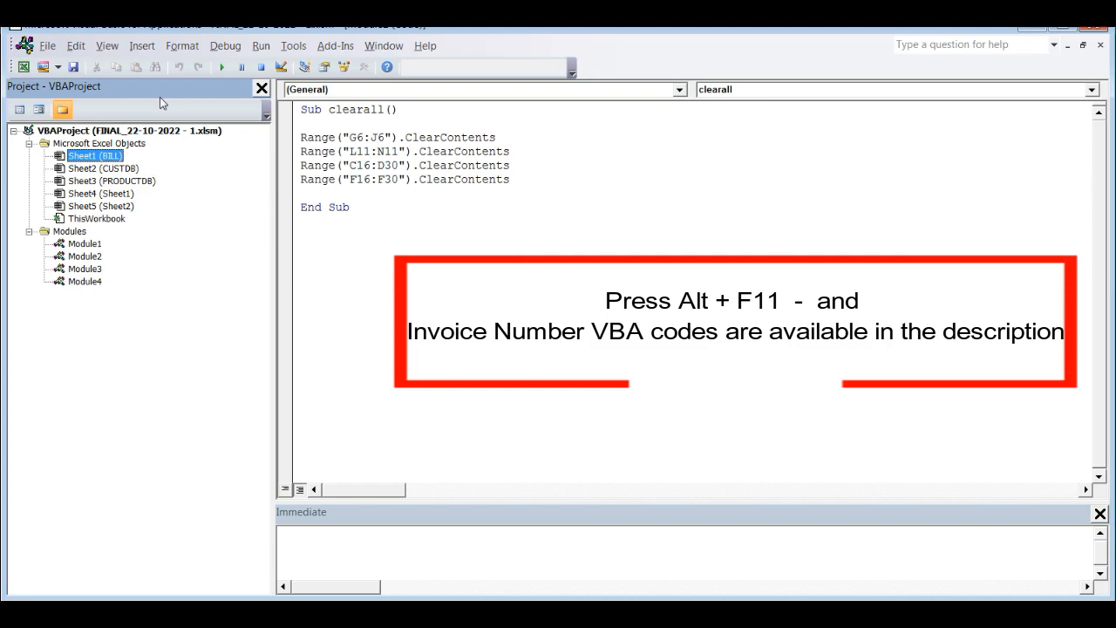
{"action": "double_click", "coordinate": [83, 270]}
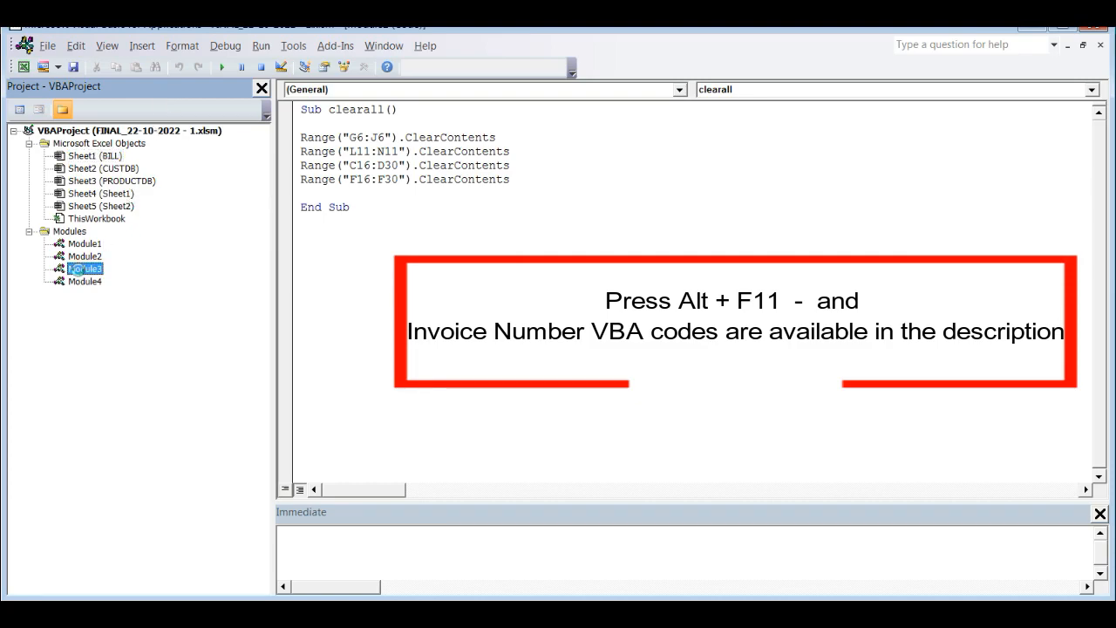
{"action": "double_click", "coordinate": [97, 276]}
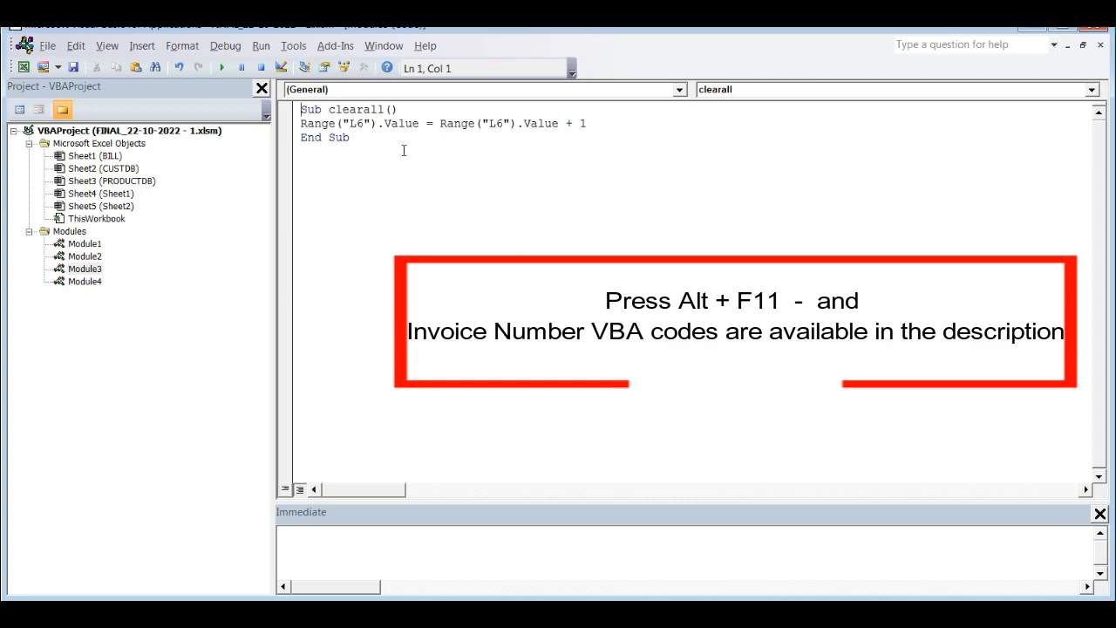
- Check the INV NO. cell L6 on the BILL sheet against the reference in the Module3 code
{"action": "key", "text": "alt+F11"}
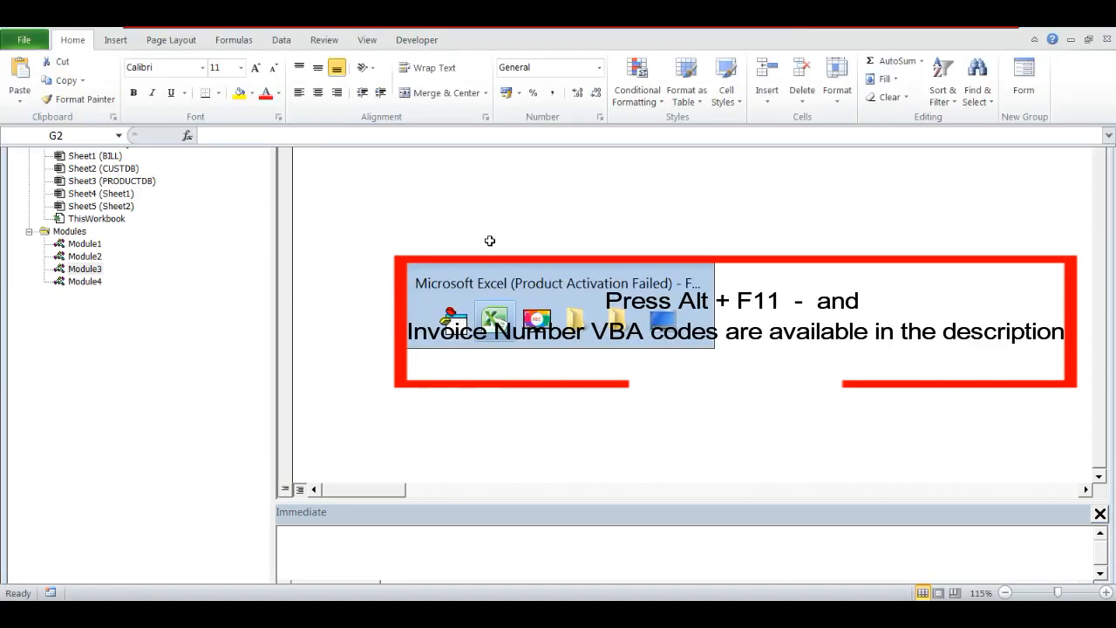
{"action": "left_click", "coordinate": [710, 319]}
{"action": "key", "text": "alt+F11"}
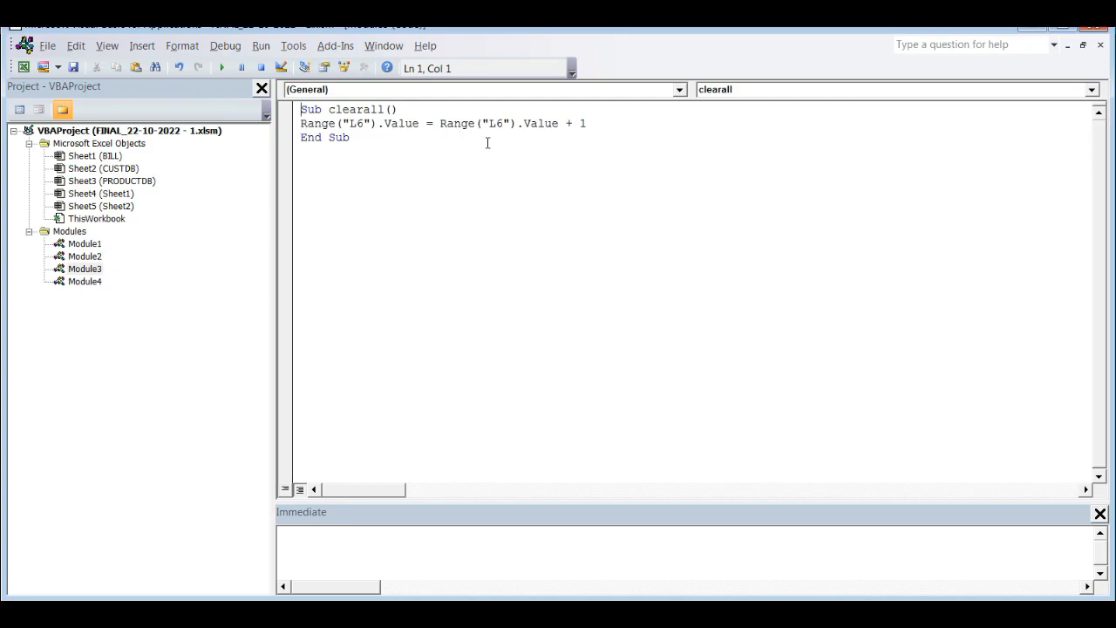
- Return to the BILL sheet and run the NEW macro button three times to advance the invoice number
{"action": "key", "text": "alt+Tab"}
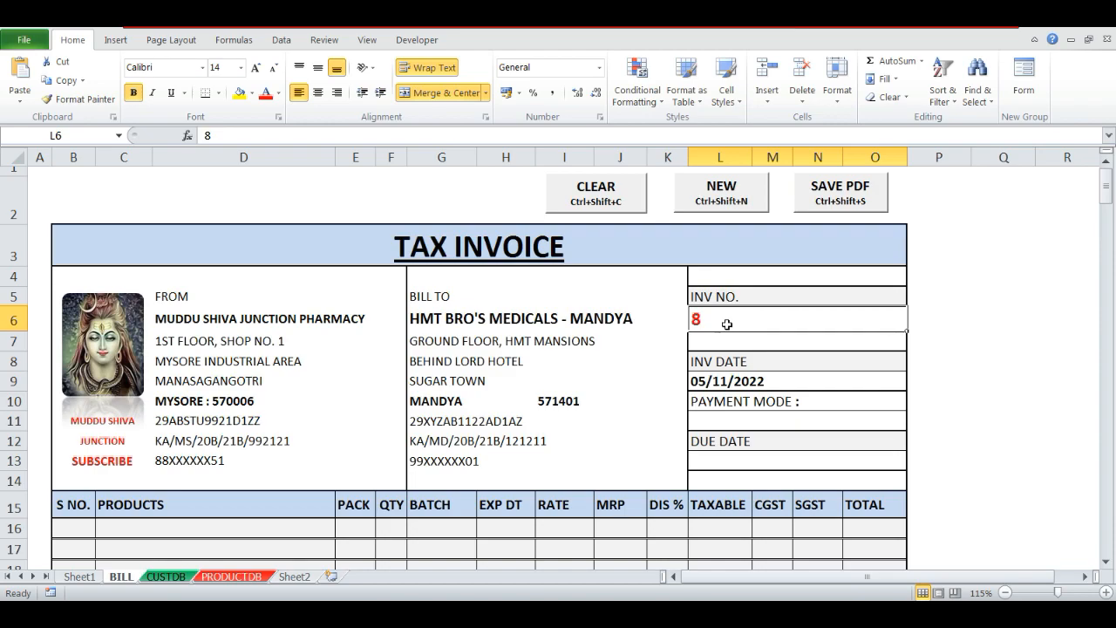
{"action": "left_click", "coordinate": [721, 187]}
{"action": "left_click", "coordinate": [721, 191]}
{"action": "left_click", "coordinate": [719, 199]}
- Switch to the Visual Basic editor and save the workbook from there
{"action": "key", "text": "alt+F11"}
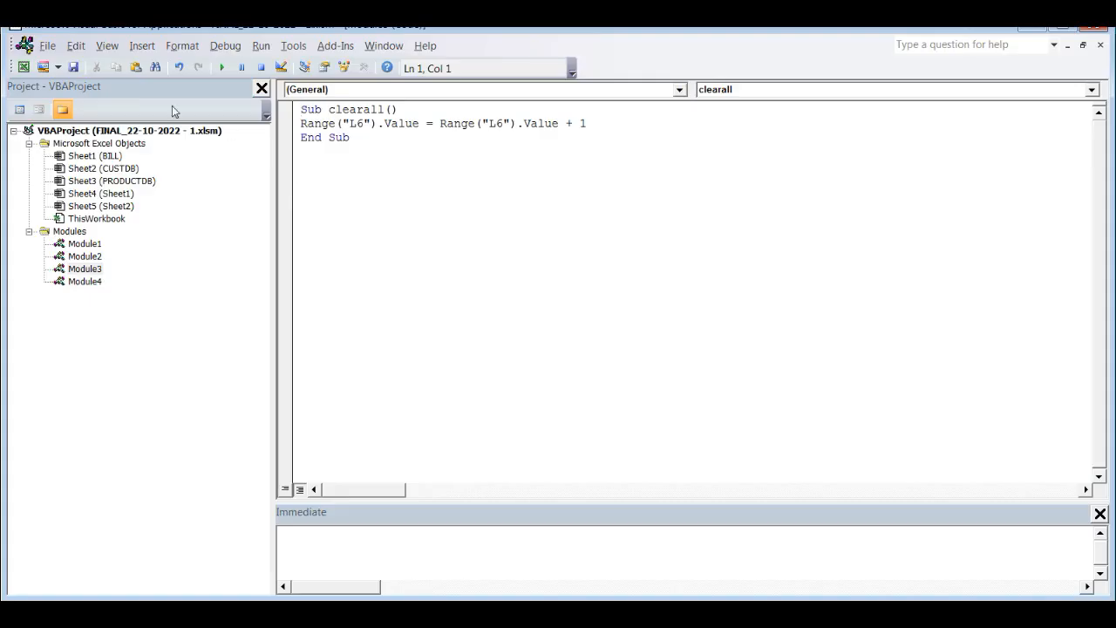
{"action": "left_click", "coordinate": [47, 46]}
{"action": "left_click", "coordinate": [79, 68]}
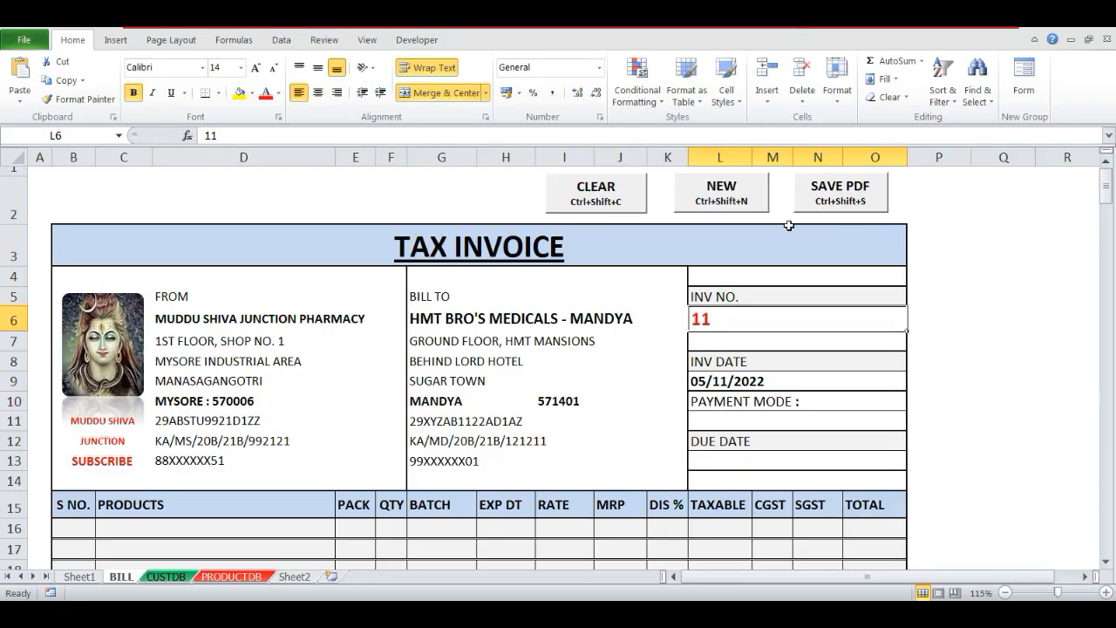
- Return to the Visual Basic editor and display the saveinvoice code in Module4
{"action": "key", "text": "alt+Tab"}
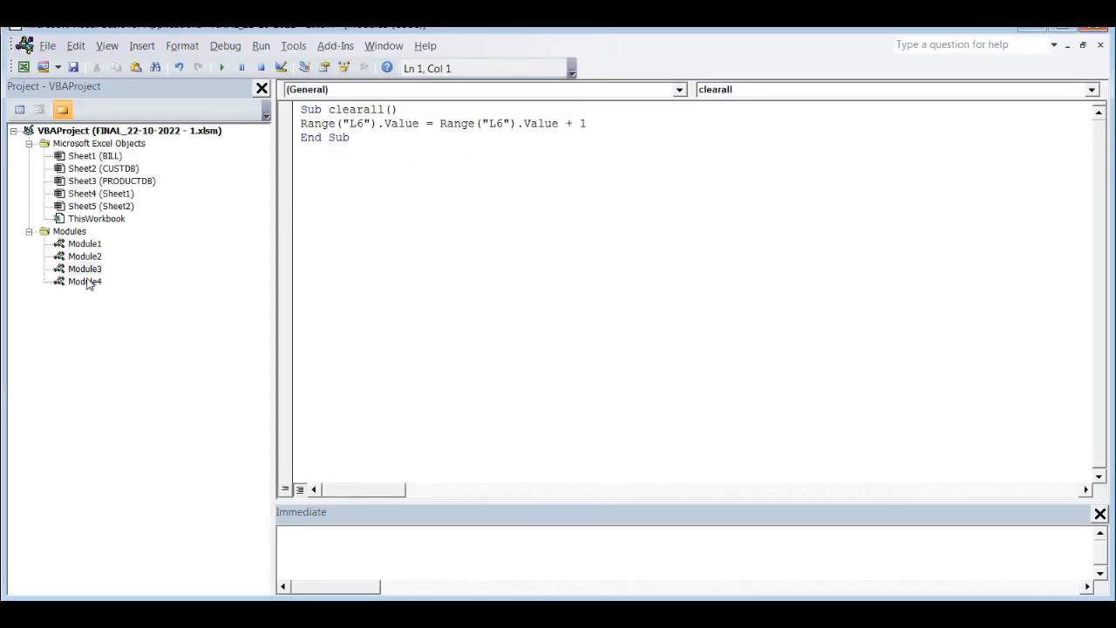
{"action": "left_click", "coordinate": [141, 45]}
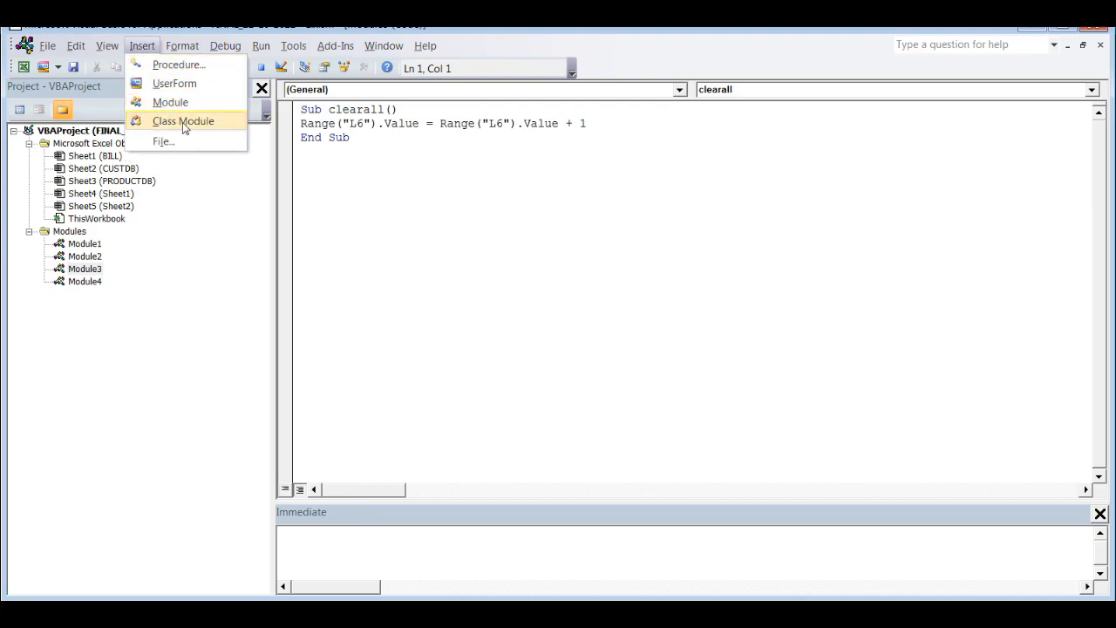
{"action": "left_click", "coordinate": [207, 258]}
{"action": "double_click", "coordinate": [91, 282]}
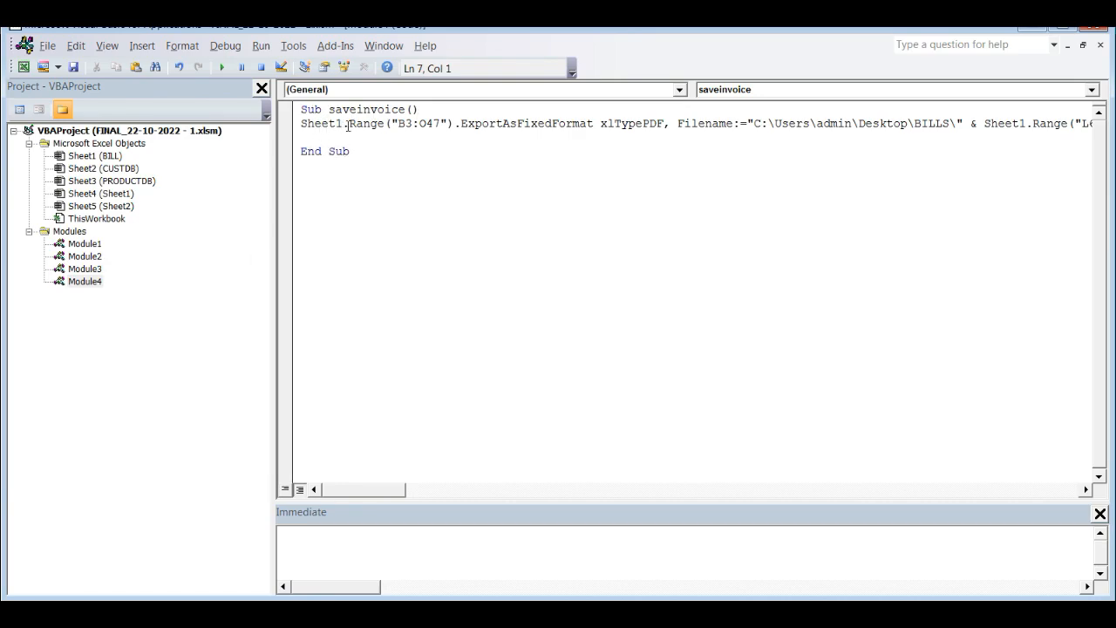
- Check the saveinvoice macro's Sheet1 and B3:O47 references against the project's BILL sheet and the invoice's corner cells
{"action": "key", "text": "alt+Tab"}
{"action": "key", "text": "alt+Tab"}
{"action": "left_click", "coordinate": [95, 156]}
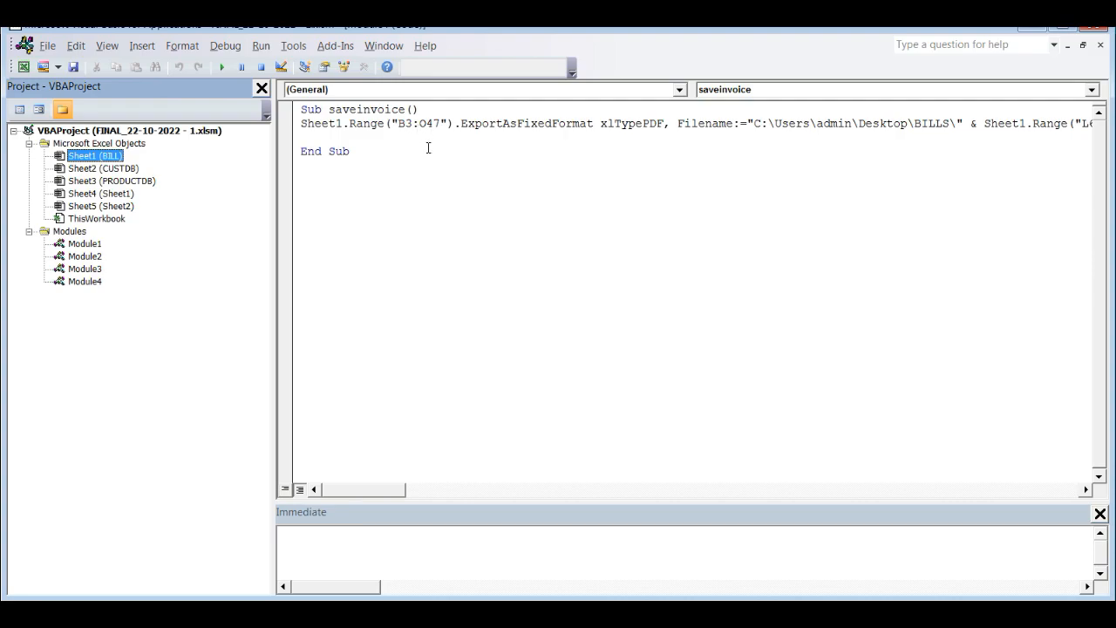
{"action": "key", "text": "alt+Tab"}
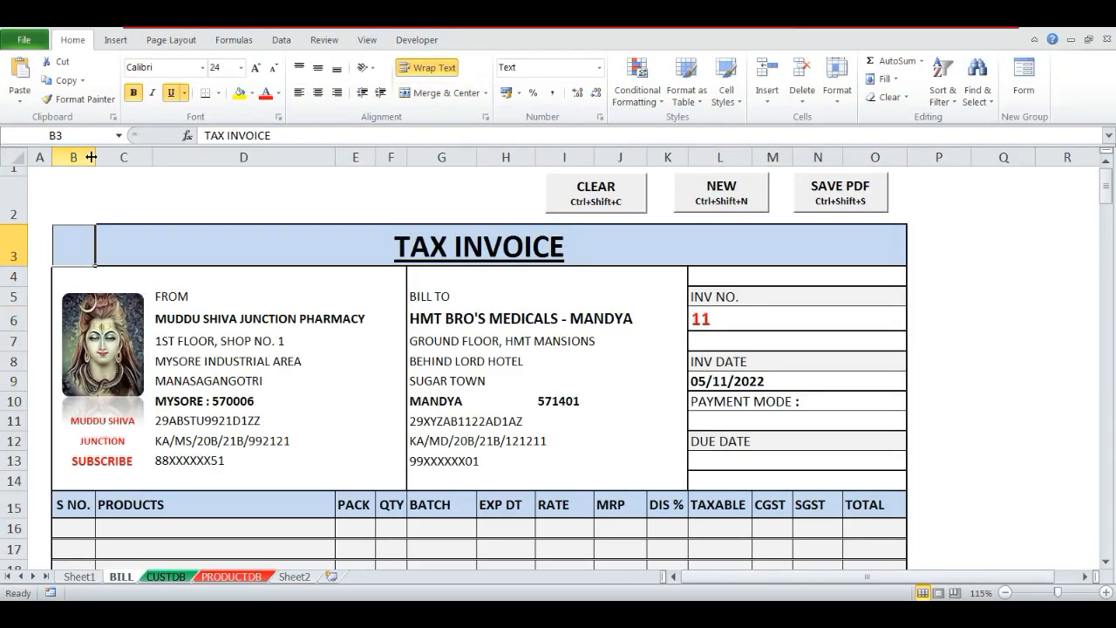
{"action": "scroll", "coordinate": [869, 346], "scroll_direction": "down", "scroll_amount": 7}
{"action": "key", "text": "ctrl+End"}
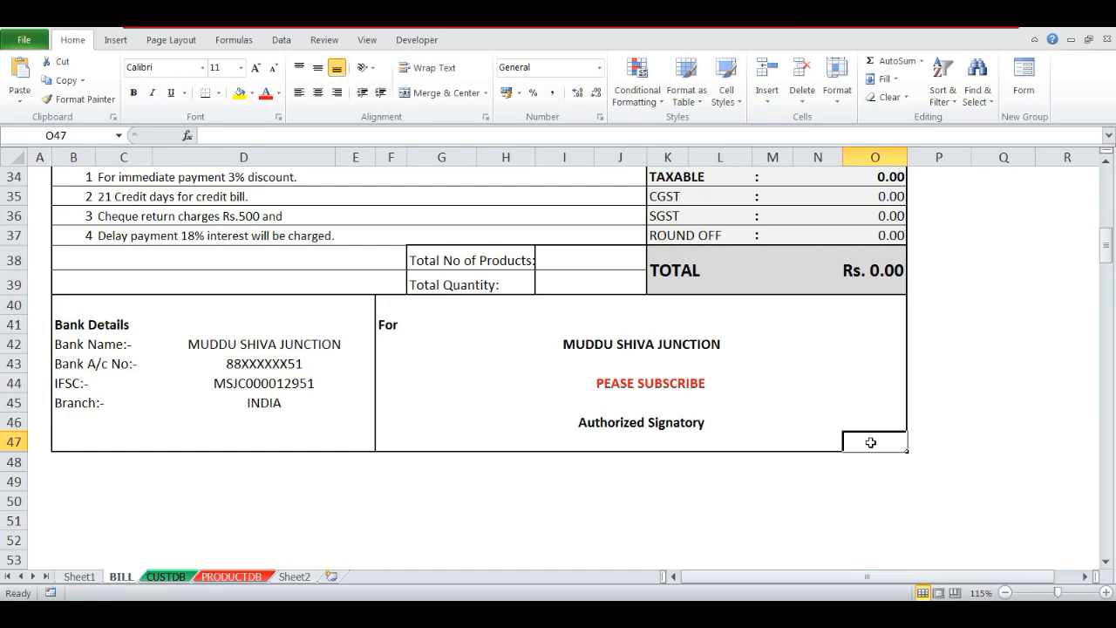
{"action": "key", "text": "alt+Tab"}
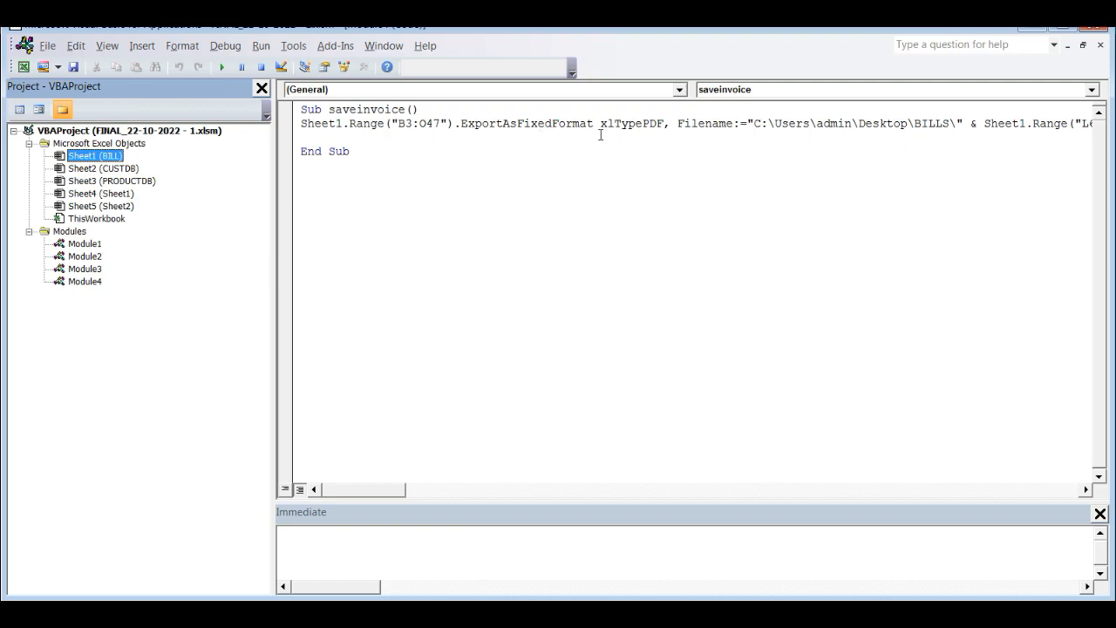
- Highlight the Filename path C:\Users\admin\Desktop\BILLS\ in the saveinvoice macro and view the rest of that line
{"action": "left_click_drag", "start_coordinate": [679, 123], "coordinate": [964, 119]}
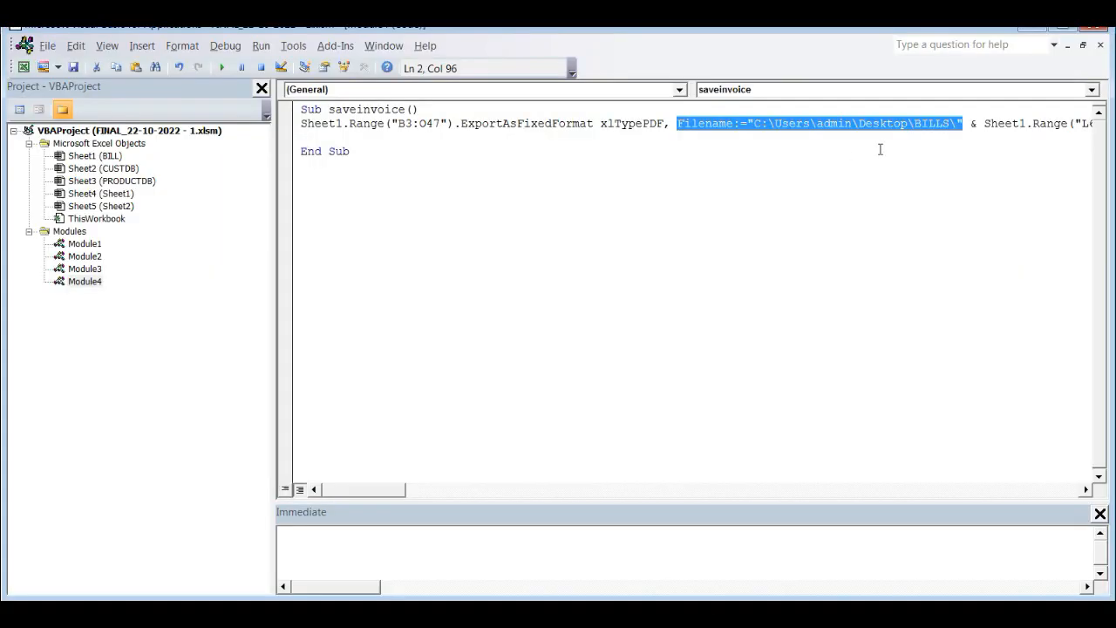
{"action": "left_click_drag", "start_coordinate": [369, 492], "coordinate": [432, 492]}
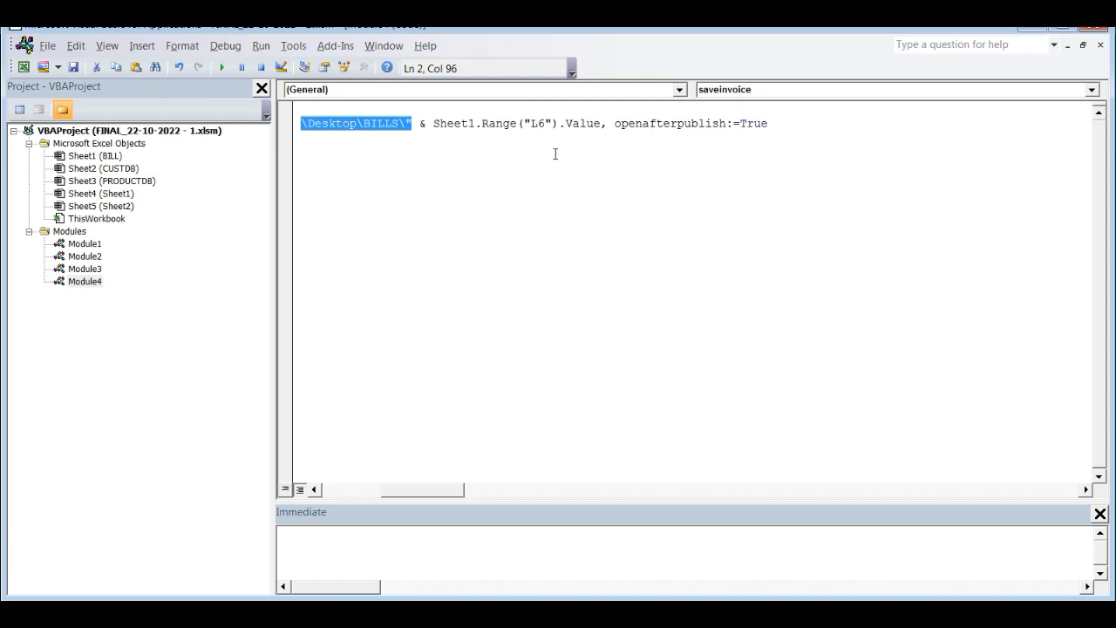
{"action": "left_click", "coordinate": [816, 238]}
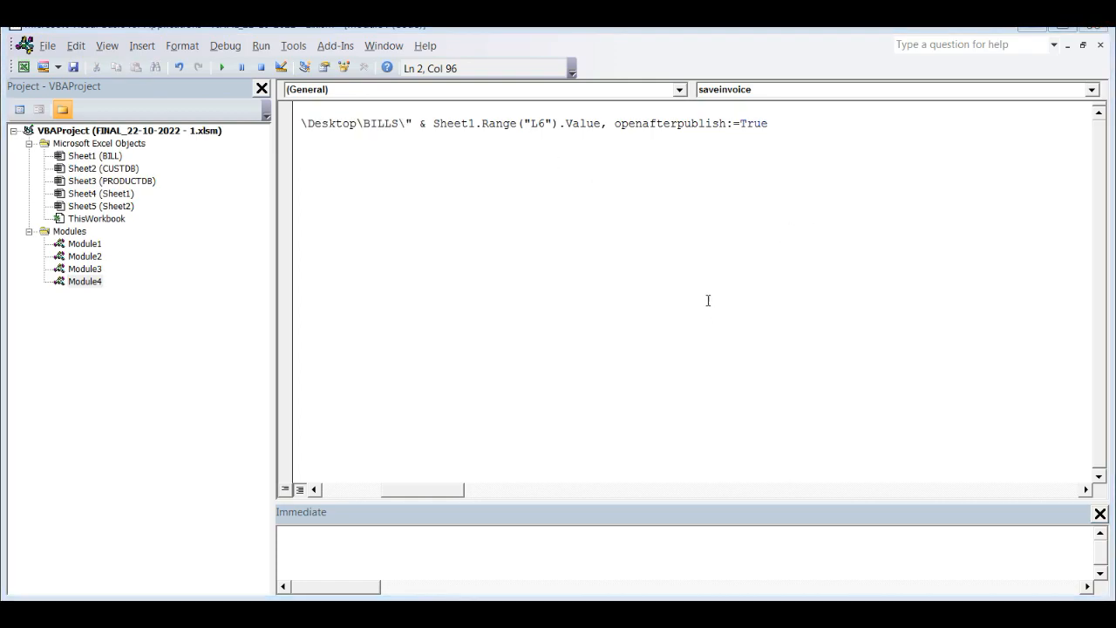
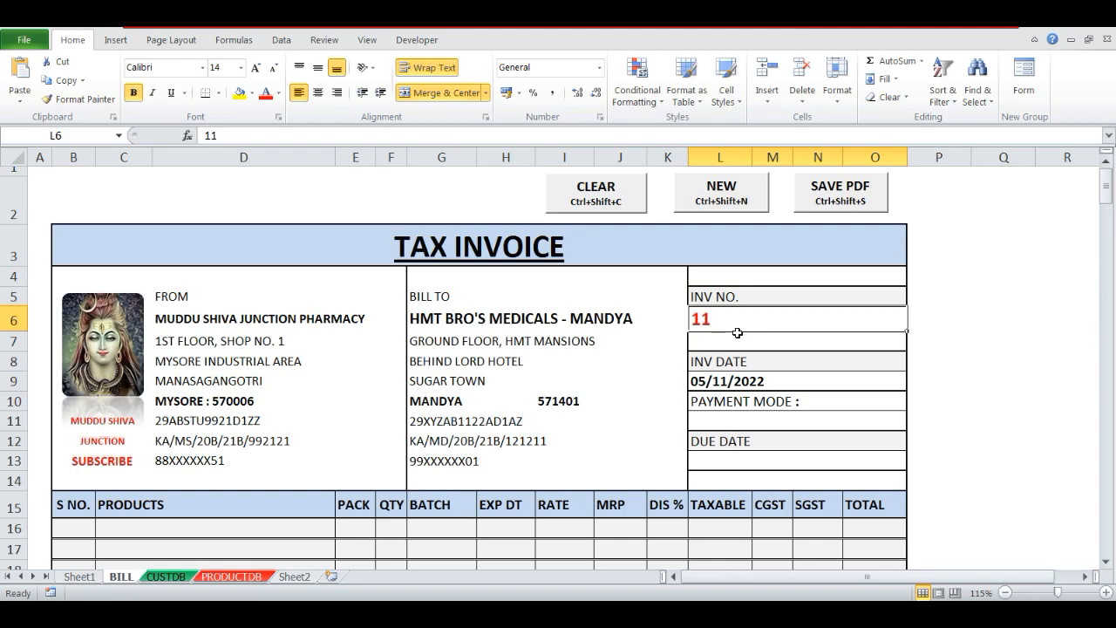
- Examine the L6 reference and openafterpublish setting in the saveinvoice macro, comparing them with the INV NO. cell
{"action": "key", "text": "alt+F11"}
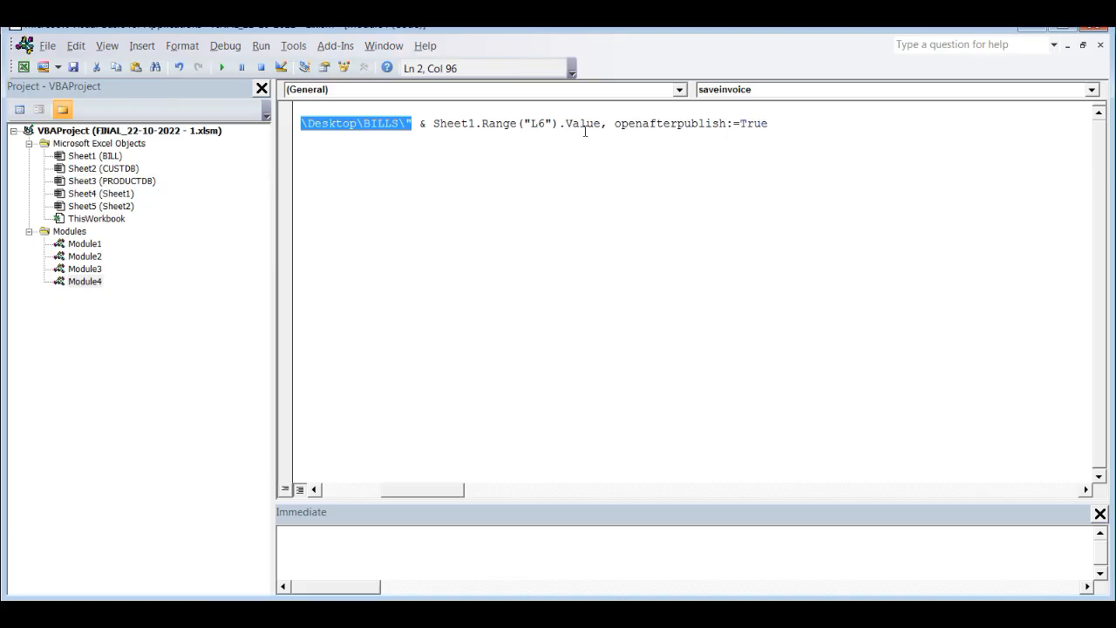
{"action": "left_click_drag", "start_coordinate": [482, 124], "coordinate": [897, 148]}
{"action": "left_click_drag", "start_coordinate": [361, 496], "coordinate": [440, 468]}
{"action": "left_click", "coordinate": [429, 141]}
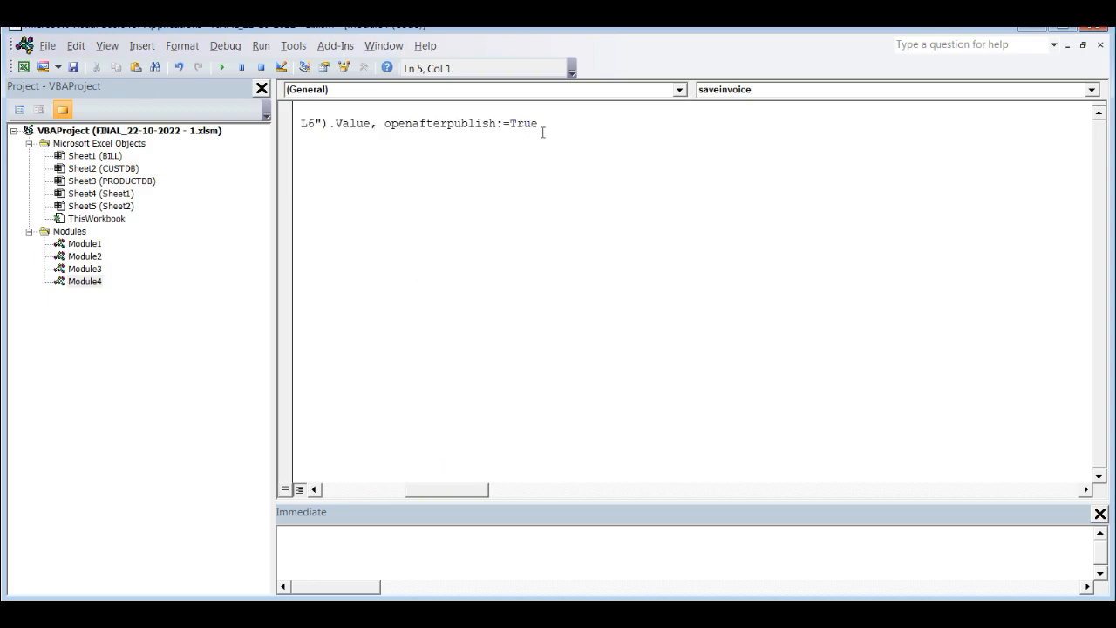
{"action": "key", "text": "alt+F11"}
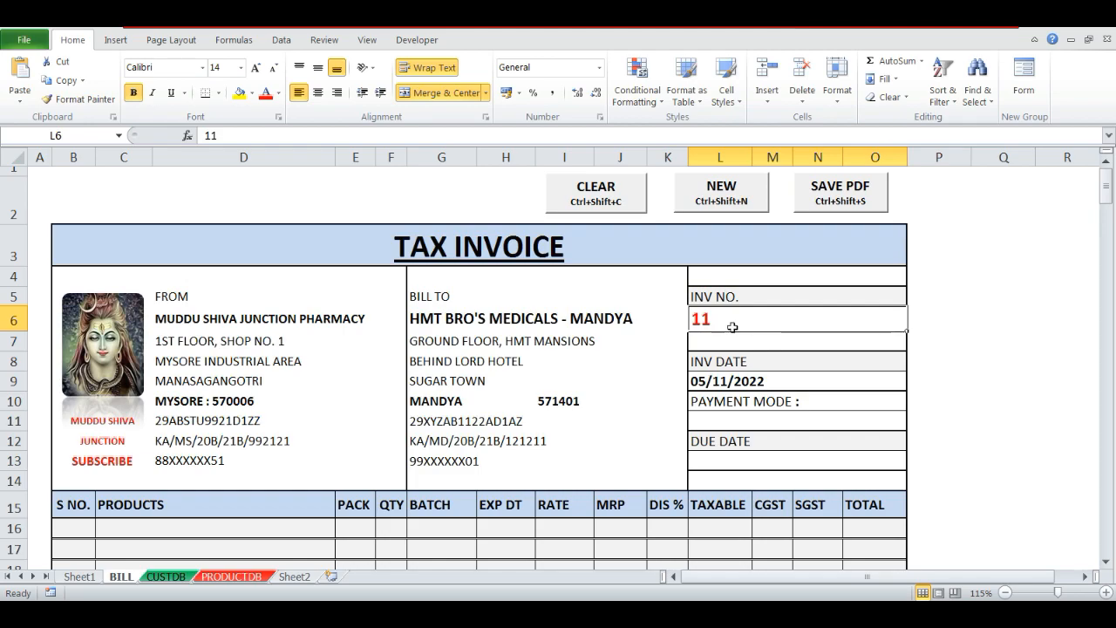
- Save the workbook from the Visual Basic editor and close the editor
{"action": "key", "text": "alt+F11"}
{"action": "left_click", "coordinate": [47, 47]}
{"action": "left_click", "coordinate": [98, 65]}
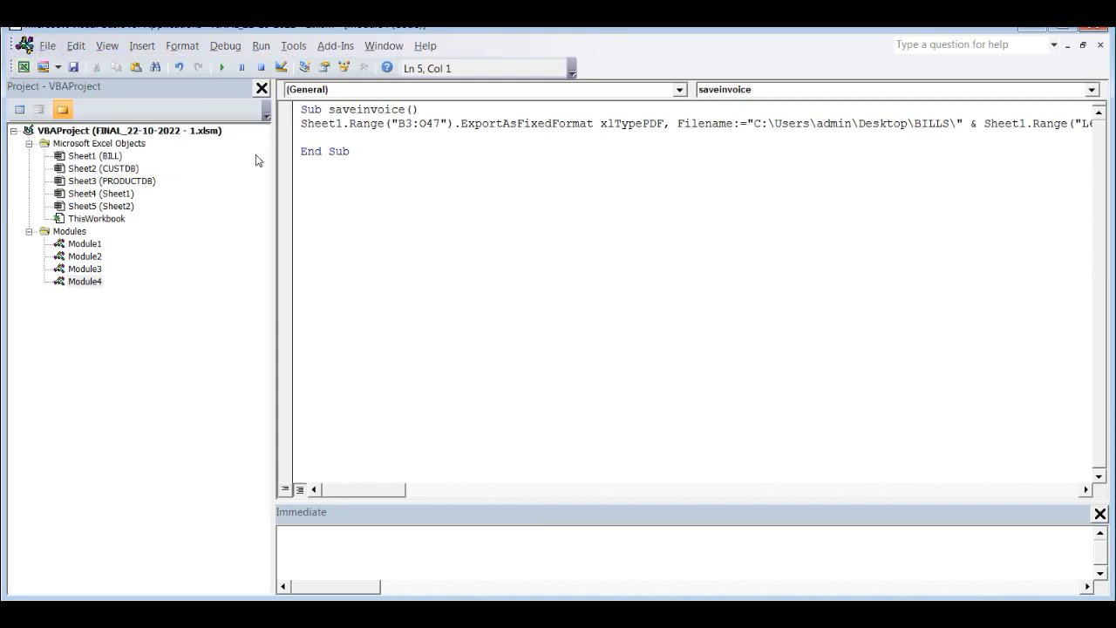
{"action": "left_click", "coordinate": [1097, 32]}
- Assign the Module2.Clearall macro to the CLEAR button on the BILL sheet
{"action": "right_click", "coordinate": [574, 194]}
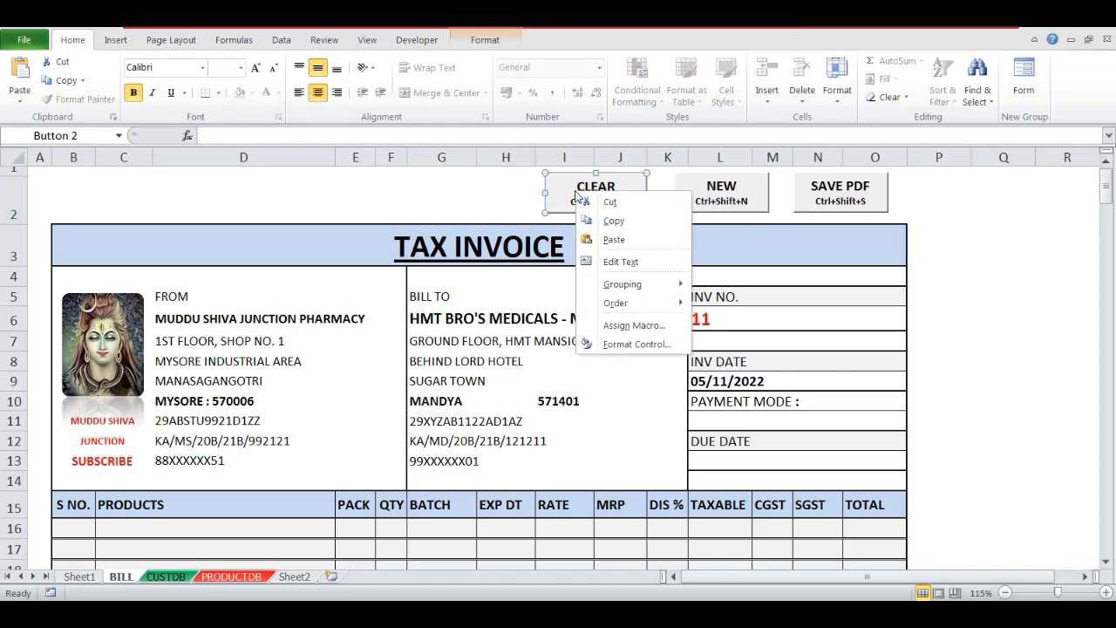
{"action": "left_click", "coordinate": [628, 327]}
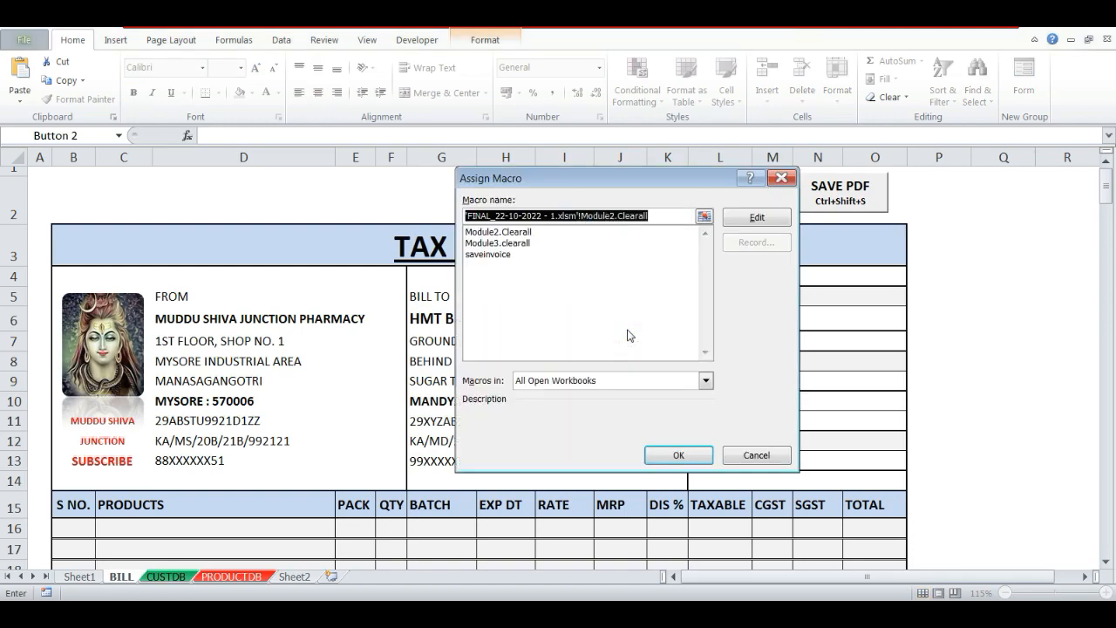
{"action": "double_click", "coordinate": [494, 232]}
- Assign the Module3.clearall macro to the NEW button
{"action": "right_click", "coordinate": [704, 202]}
{"action": "left_click", "coordinate": [754, 335]}
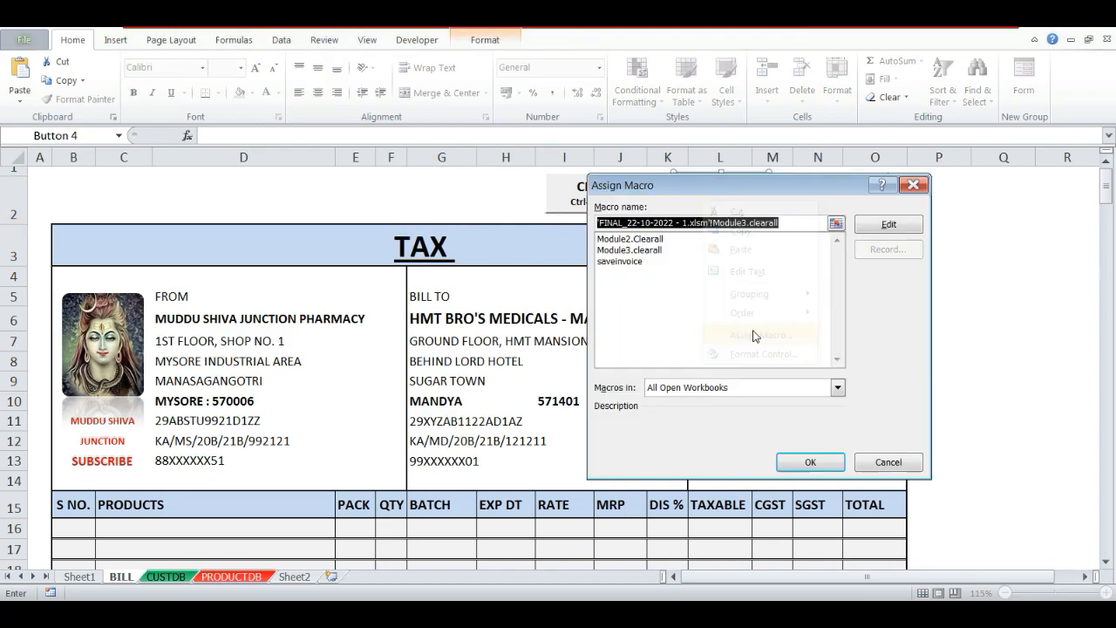
{"action": "left_click", "coordinate": [626, 250]}
{"action": "double_click", "coordinate": [649, 251]}
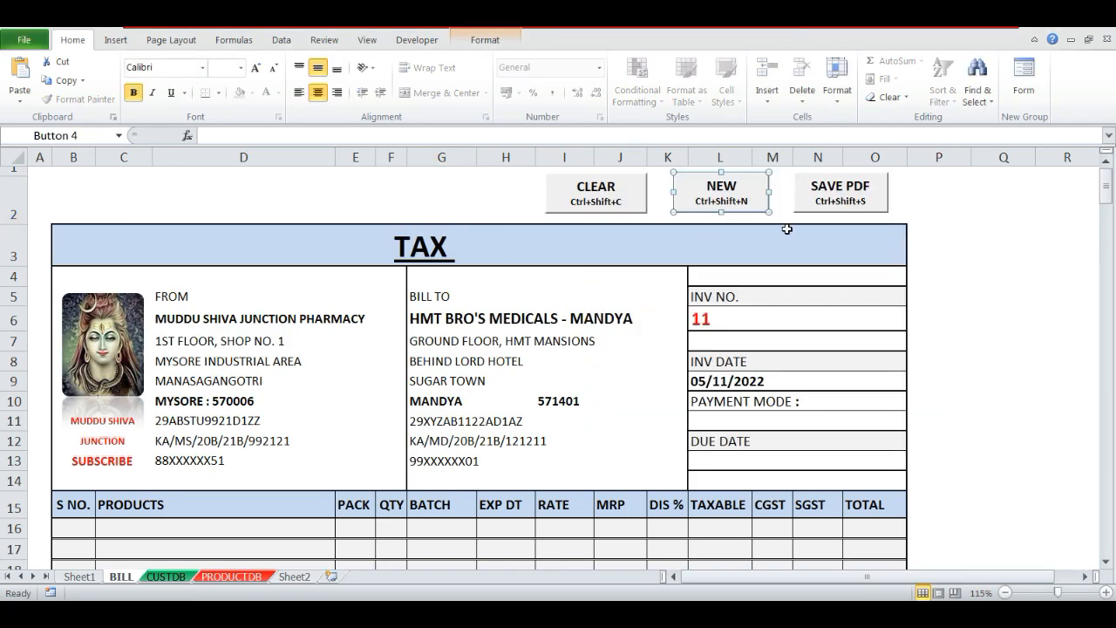
- Assign the saveinvoice macro to the SAVE PDF button and deselect the button
{"action": "right_click", "coordinate": [823, 206]}
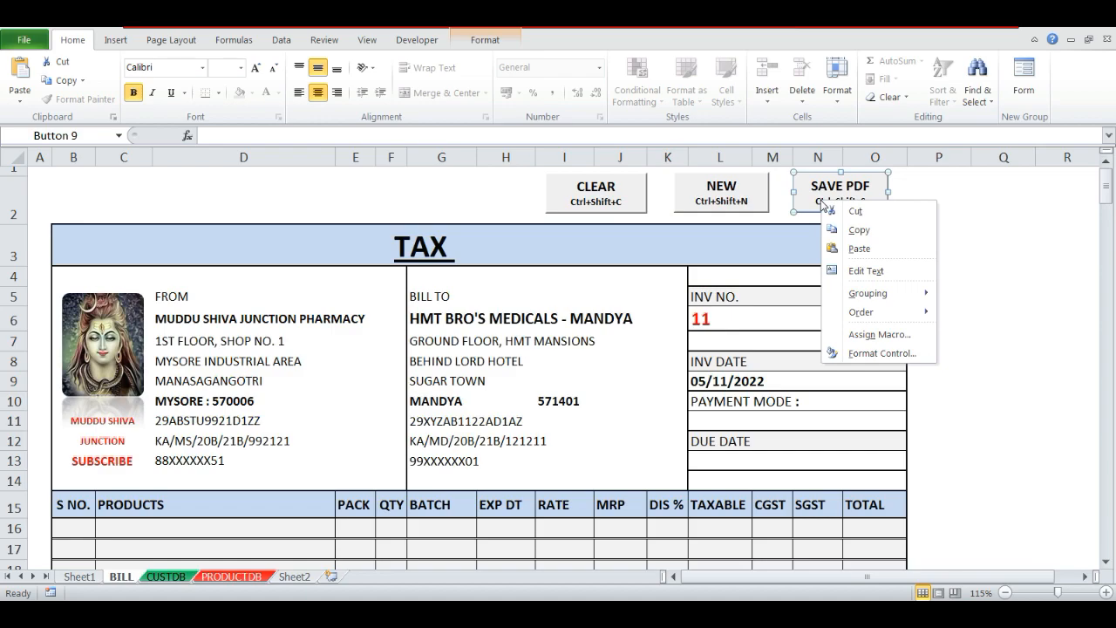
{"action": "left_click", "coordinate": [865, 336]}
{"action": "left_click", "coordinate": [730, 259]}
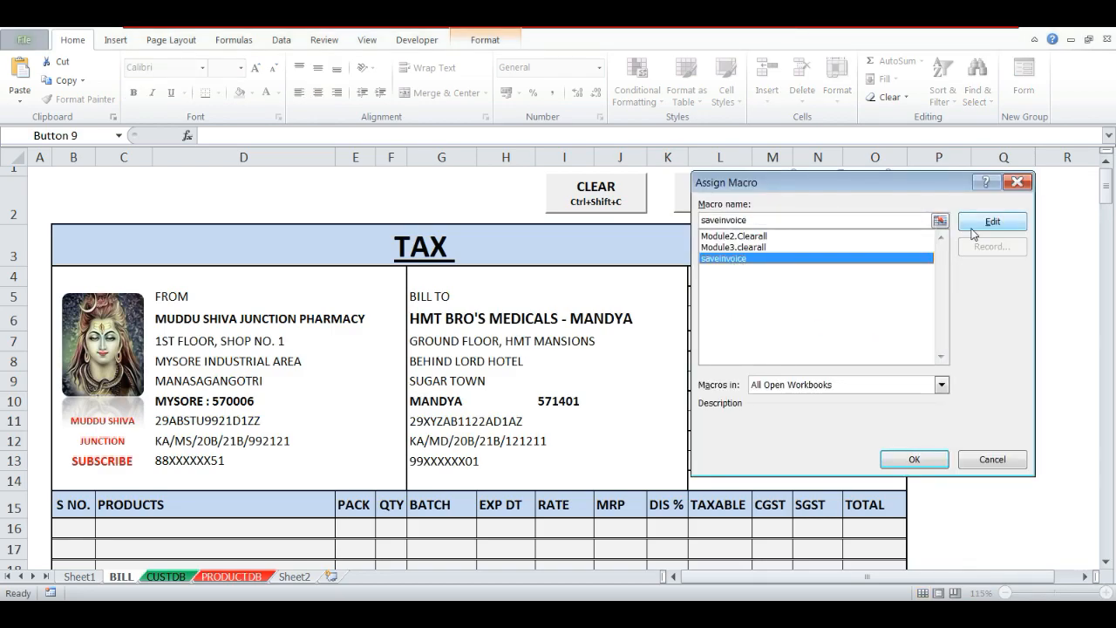
{"action": "left_click", "coordinate": [914, 460]}
{"action": "left_click", "coordinate": [505, 199]}
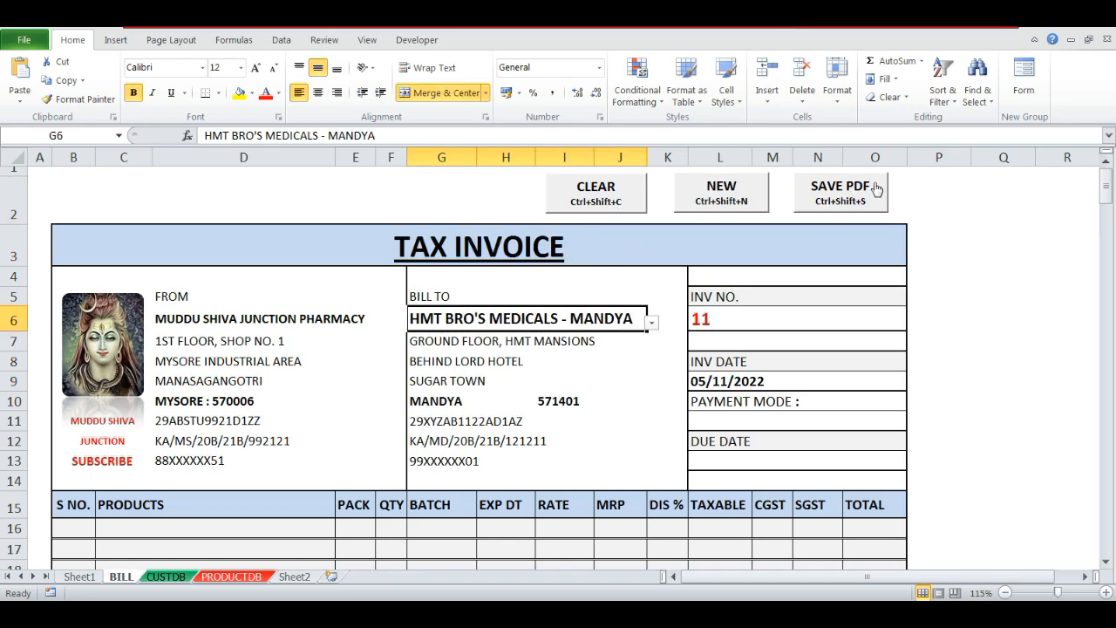
- Set the invoice's payment mode in L11 to IMMEDIATE
{"action": "left_click", "coordinate": [762, 424]}
{"action": "key", "text": "alt+Down"}
{"action": "key", "text": "Up"}
{"action": "key", "text": "Up"}
{"action": "key", "text": "Return"}
- Add AMLODIPINE 5MG with quantity 1 as the first product on the bill
{"action": "scroll", "coordinate": [863, 444], "scroll_direction": "down", "scroll_amount": 3}
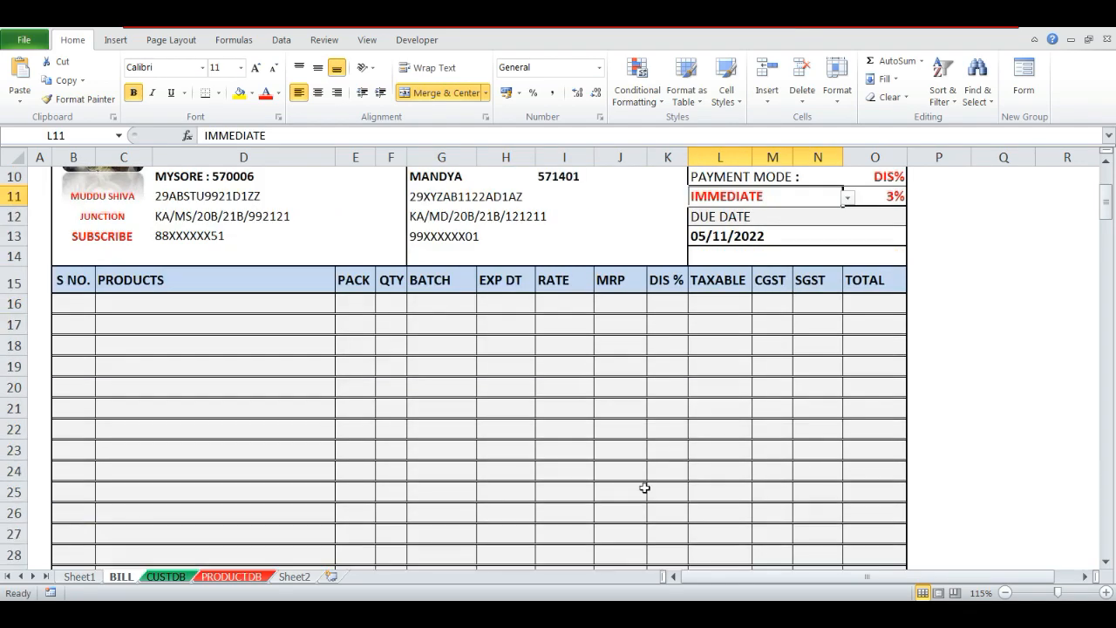
{"action": "left_click", "coordinate": [152, 304]}
{"action": "key", "text": "Down"}
{"action": "left_click", "coordinate": [154, 305]}
{"action": "key", "text": "alt+Down"}
{"action": "key", "text": "Down"}
{"action": "key", "text": "Return"}
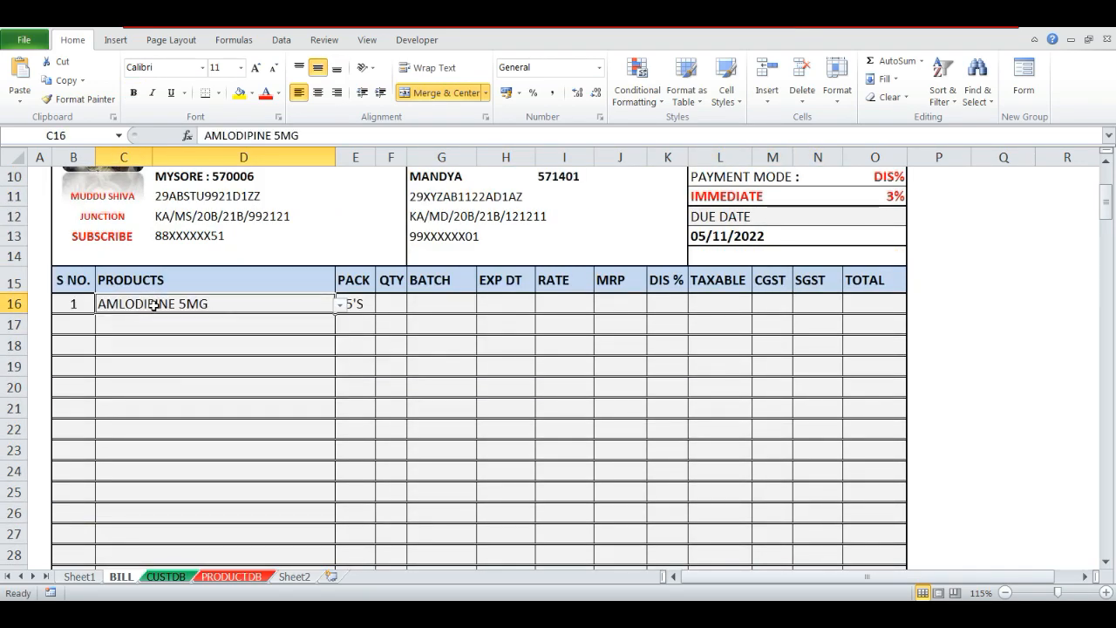
{"action": "key", "text": "Right"}
{"action": "key", "text": "Right"}
{"action": "type", "text": "1"}
{"action": "key", "text": "Return"}
- Add AMOXYCILLIN 625MG with quantity 1, CIPROFLOXACIN 5ML EYE DROPS with quantity 2 and ENOXAPARIN 40MG with quantity 50 in rows 17 to 19
{"action": "key", "text": "Left"}
{"action": "key", "text": "Down"}
{"action": "key", "text": "Up"}
{"action": "key", "text": "Left"}
{"action": "key", "text": "alt+Down"}
{"action": "key", "text": "Down"}
{"action": "key", "text": "Down"}
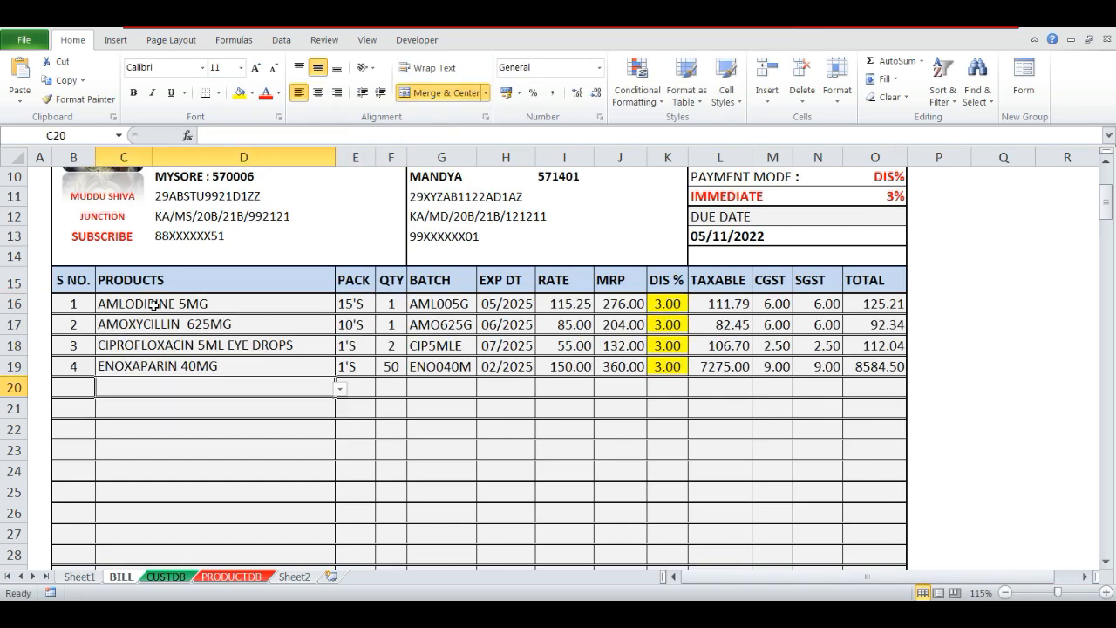
- Add MULTIVITAMIN SYRUP 200 ML with quantity 1 in row 20 of the bill
{"action": "key", "text": "alt+Down"}
{"action": "key", "text": "Down"}
{"action": "key", "text": "Down"}
{"action": "key", "text": "Down"}
{"action": "key", "text": "Down"}
{"action": "key", "text": "Down"}
{"action": "key", "text": "Down"}
{"action": "key", "text": "Down"}
{"action": "key", "text": "Down"}
{"action": "key", "text": "Down"}
{"action": "key", "text": "Down"}
{"action": "key", "text": "Return"}
{"action": "key", "text": "Right"}
{"action": "key", "text": "Right"}
{"action": "type", "text": "1"}
{"action": "key", "text": "Return"}
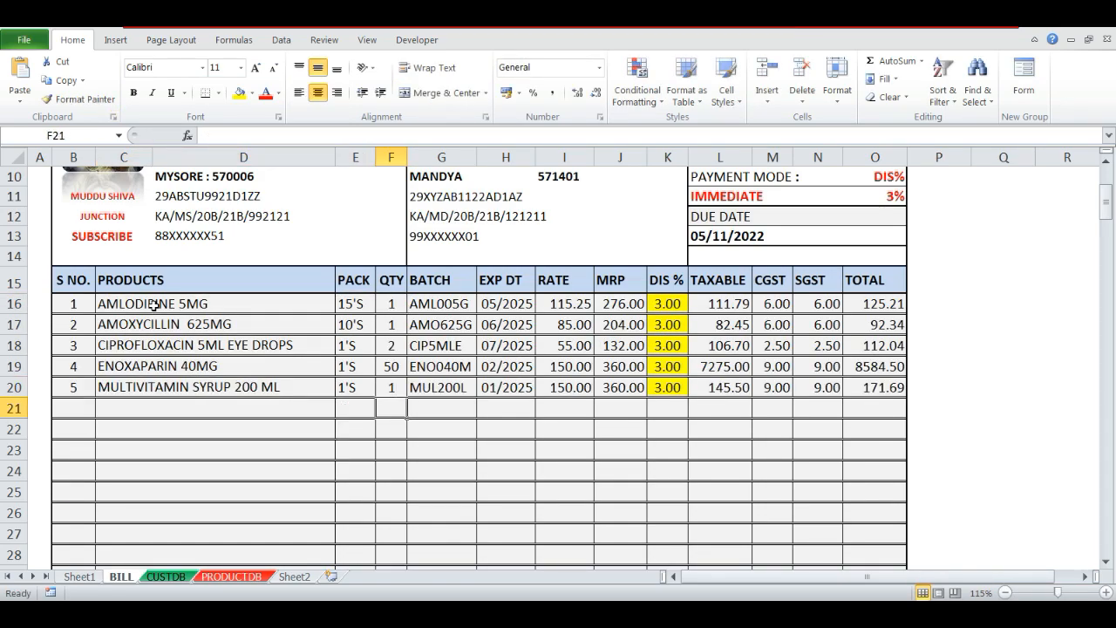
- Review the completed bill, checking the customer, invoice number, payment mode and the products' DIS % values
{"action": "scroll", "coordinate": [430, 458], "scroll_direction": "up", "scroll_amount": 3}
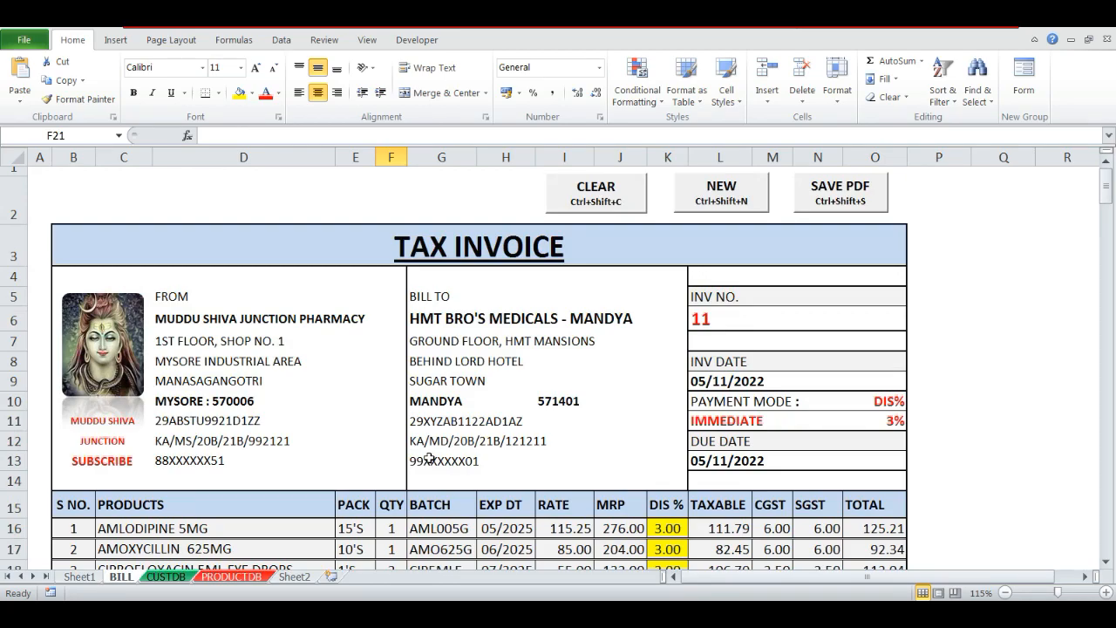
{"action": "scroll", "coordinate": [430, 458], "scroll_direction": "down", "scroll_amount": 7}
{"action": "scroll", "coordinate": [432, 453], "scroll_direction": "up", "scroll_amount": 5}
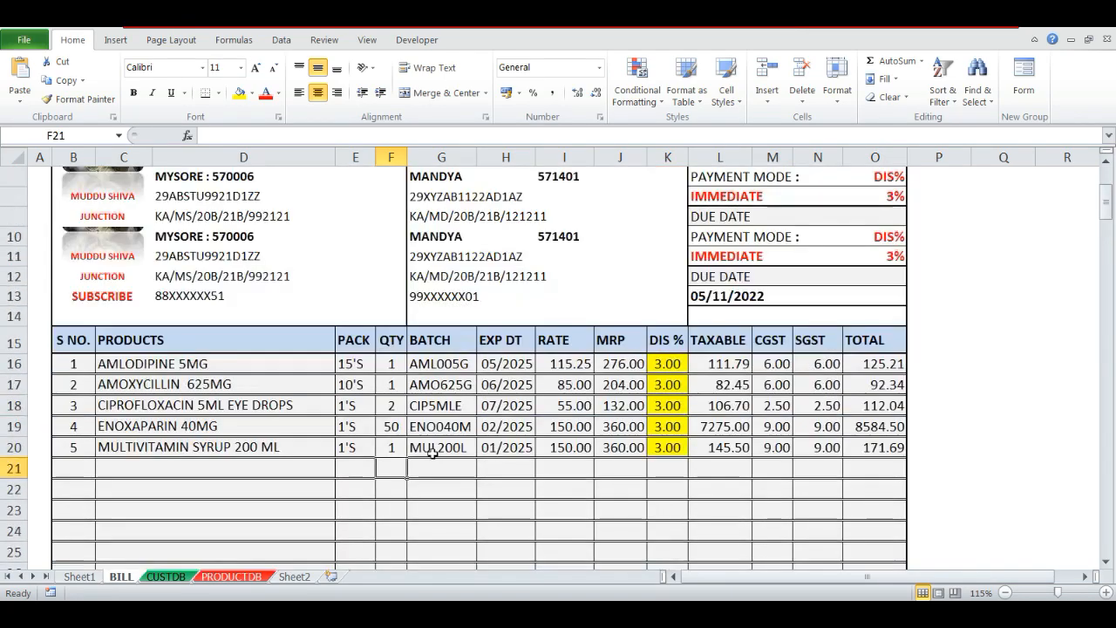
{"action": "scroll", "coordinate": [433, 453], "scroll_direction": "up", "scroll_amount": 3}
{"action": "left_click", "coordinate": [459, 330]}
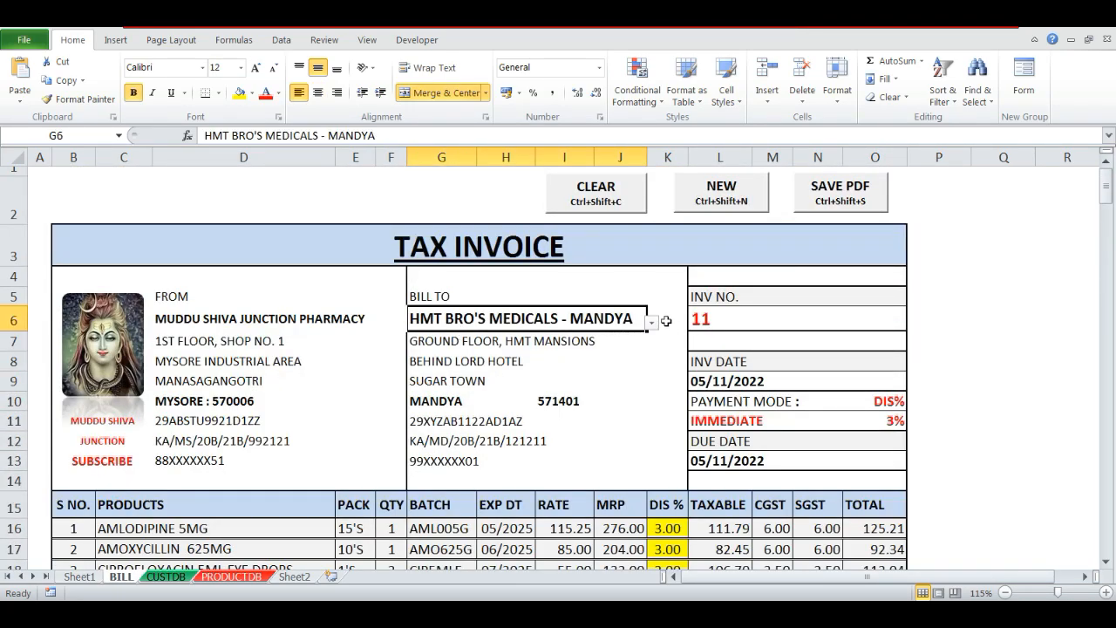
{"action": "left_click", "coordinate": [698, 320]}
{"action": "left_click", "coordinate": [731, 420]}
{"action": "scroll", "coordinate": [788, 464], "scroll_direction": "down", "scroll_amount": 3}
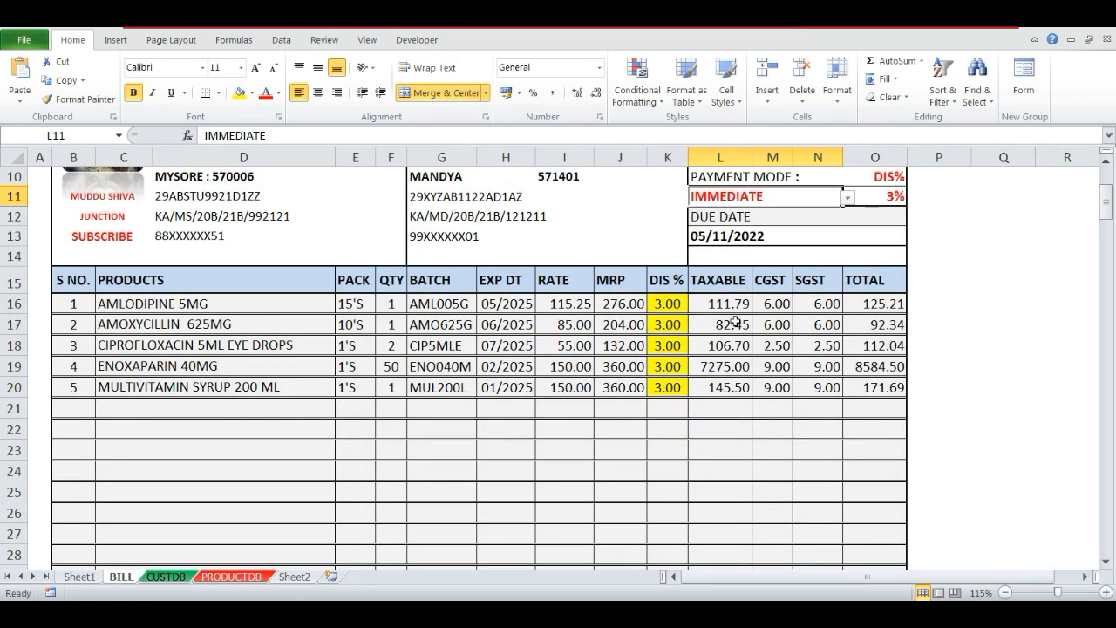
{"action": "left_click_drag", "start_coordinate": [677, 310], "coordinate": [672, 388]}
- Switch the payment mode in L11 to CREDIT BILL and clear the cell
{"action": "left_click", "coordinate": [764, 201]}
{"action": "key", "text": "alt+Down"}
{"action": "key", "text": "Down"}
{"action": "key", "text": "Return"}
{"action": "key", "text": "alt+Down"}
{"action": "key", "text": "Delete"}
- Choose IMMEDIATE as the payment mode in L11 again
{"action": "key", "text": "alt+Down"}
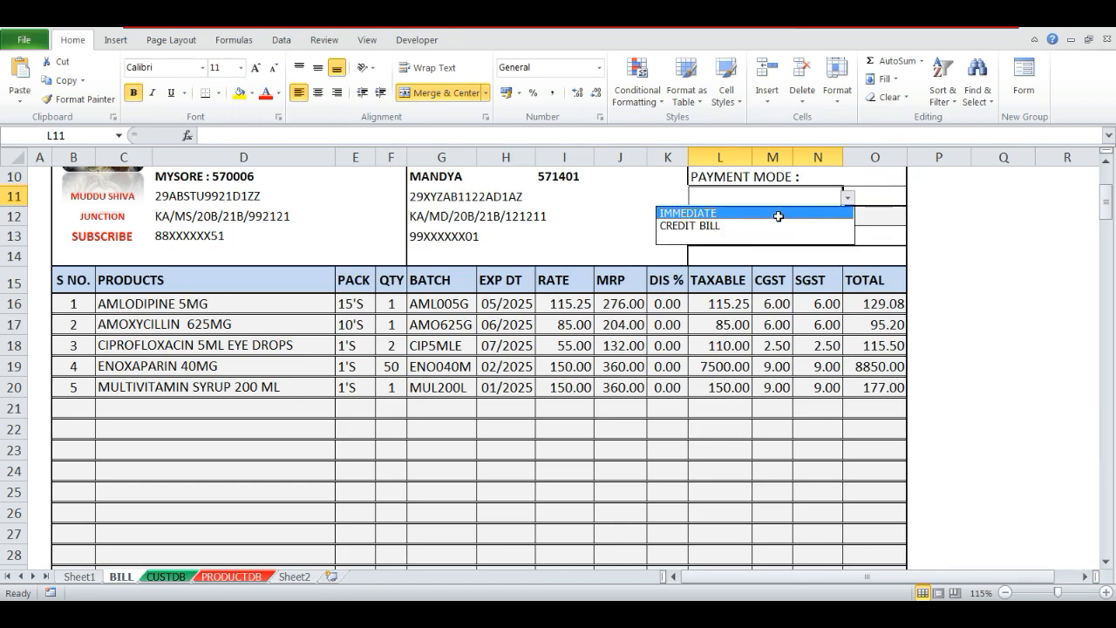
{"action": "key", "text": "Down"}
{"action": "key", "text": "Up"}
{"action": "key", "text": "Return"}
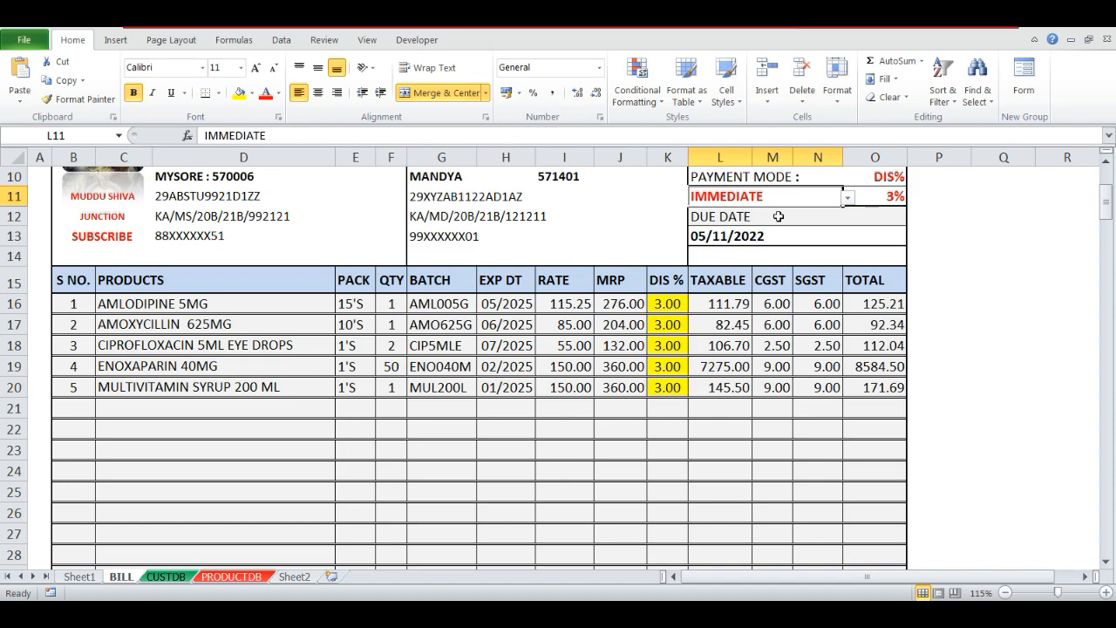
- Check the amount in words and compare the Total No of Products and Total Quantity cells with the listed products and quantities
{"action": "scroll", "coordinate": [219, 376], "scroll_direction": "down", "scroll_amount": 1}
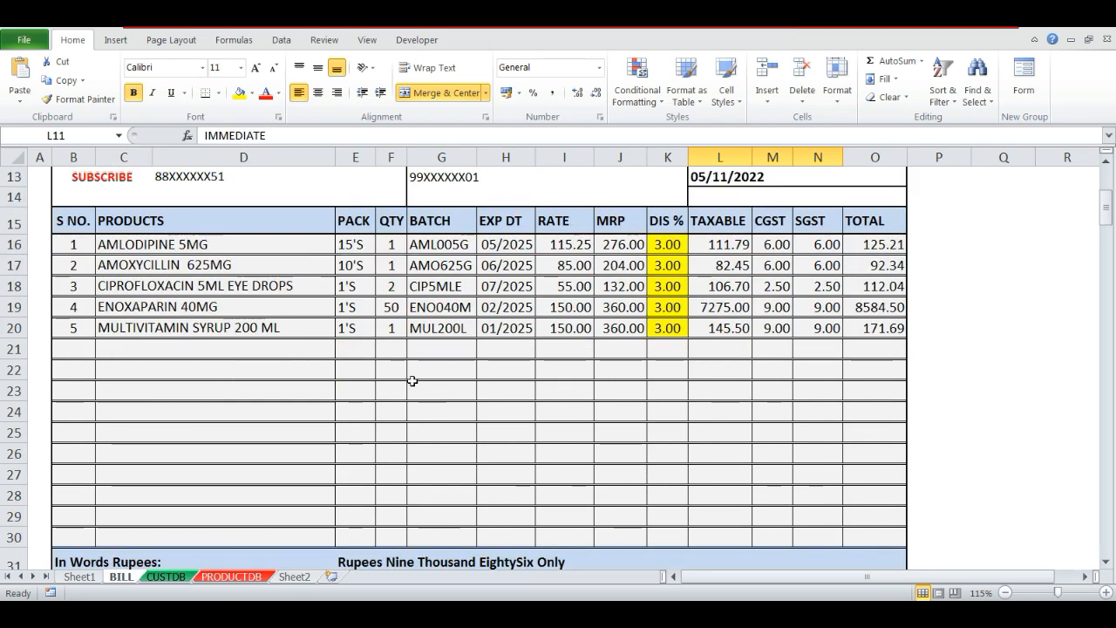
{"action": "scroll", "coordinate": [491, 380], "scroll_direction": "down", "scroll_amount": 3}
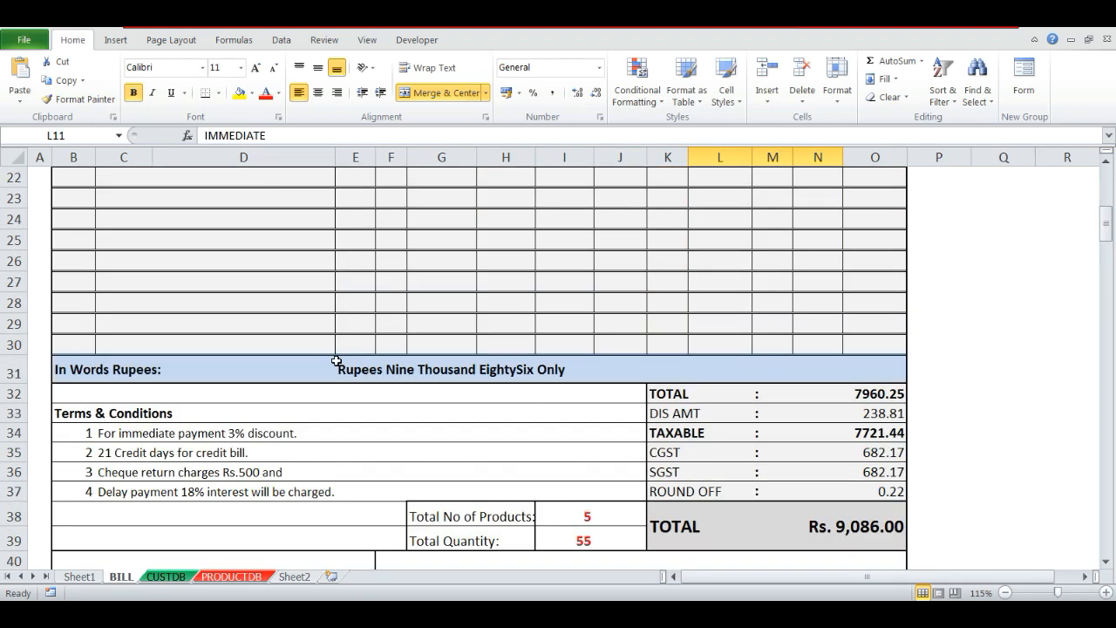
{"action": "left_click", "coordinate": [370, 370]}
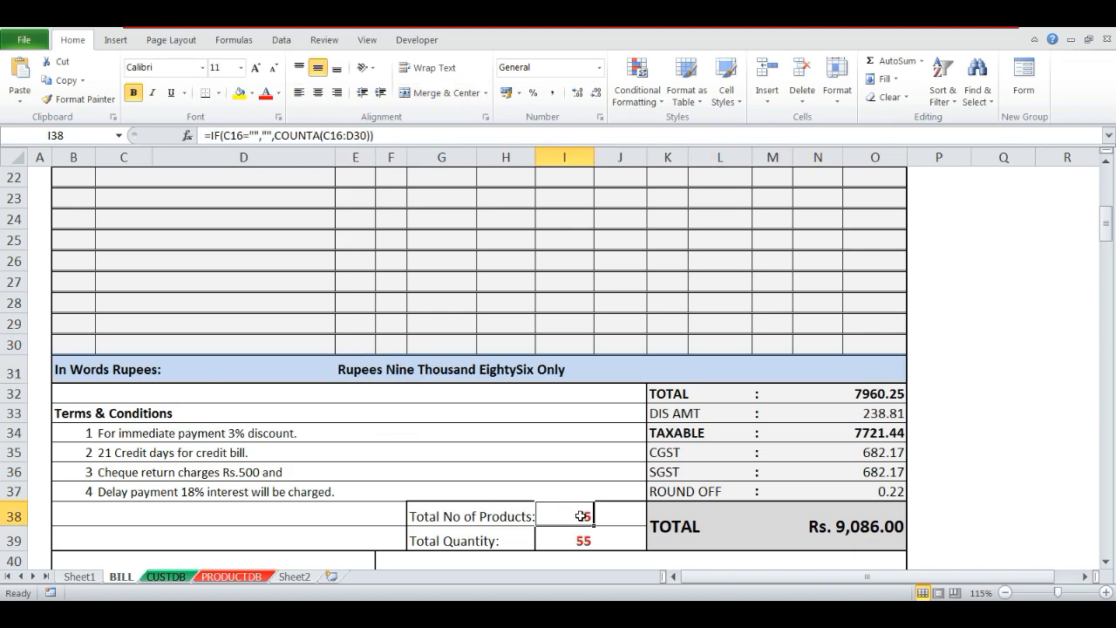
{"action": "left_click", "coordinate": [581, 516]}
{"action": "scroll", "coordinate": [581, 515], "scroll_direction": "up", "scroll_amount": 5}
{"action": "left_click_drag", "start_coordinate": [390, 364], "coordinate": [390, 447]}
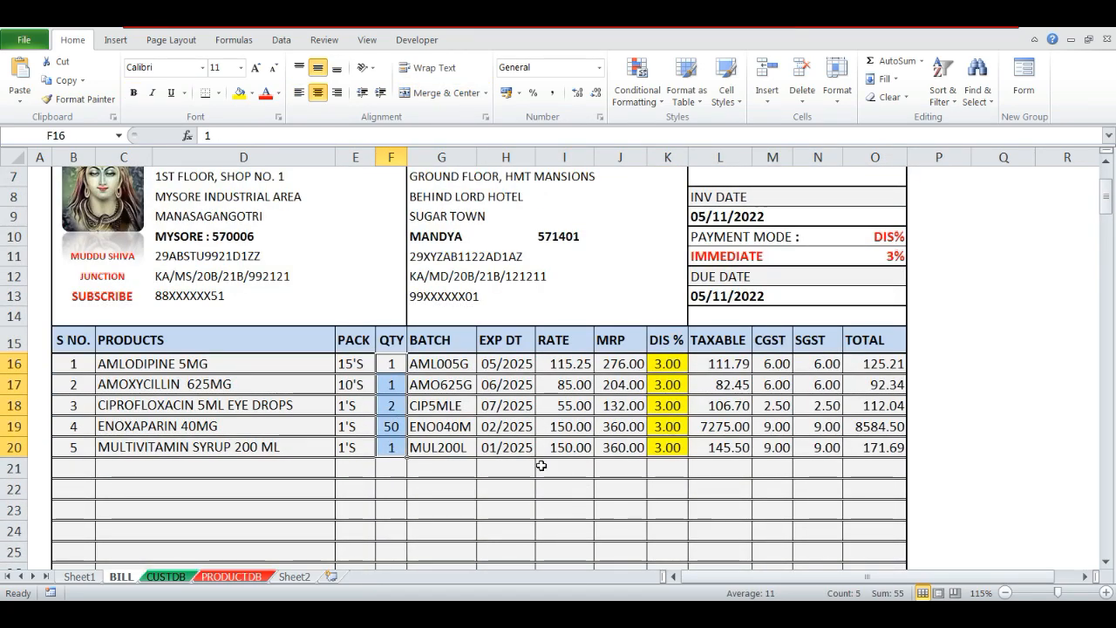
{"action": "scroll", "coordinate": [541, 465], "scroll_direction": "down", "scroll_amount": 5}
{"action": "left_click", "coordinate": [571, 538]}
{"action": "scroll", "coordinate": [559, 488], "scroll_direction": "up", "scroll_amount": 4}
{"action": "scroll", "coordinate": [558, 467], "scroll_direction": "down", "scroll_amount": 3}
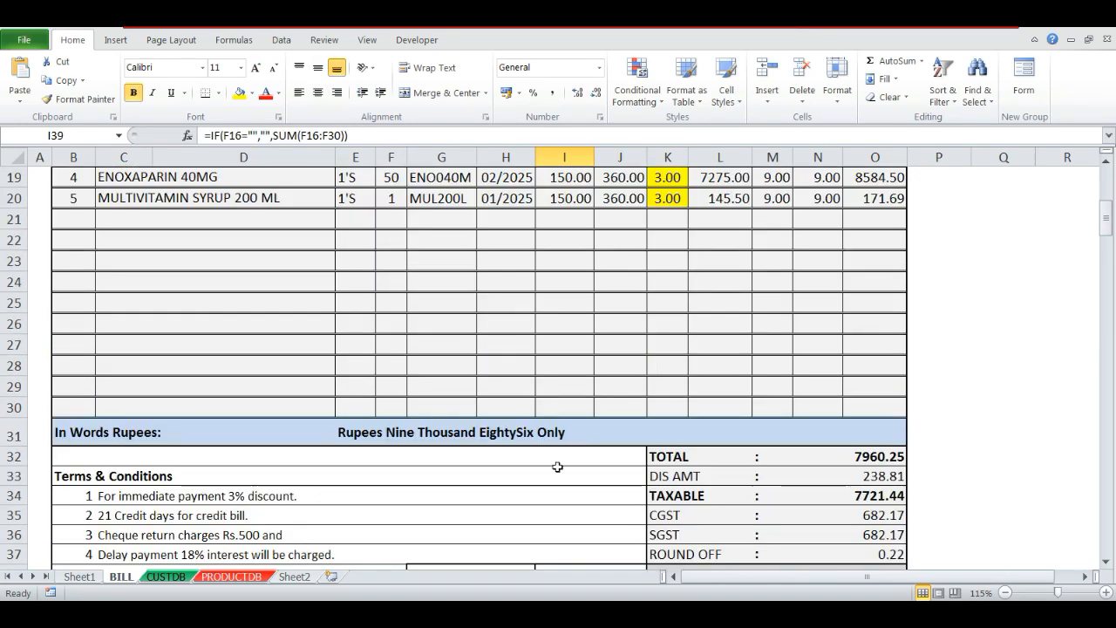
{"action": "scroll", "coordinate": [557, 467], "scroll_direction": "down", "scroll_amount": 3}
{"action": "left_click", "coordinate": [589, 392]}
- Clear the HMT BRO'S MEDICALS bill with the CLEAR macro
{"action": "scroll", "coordinate": [637, 440], "scroll_direction": "up", "scroll_amount": 9}
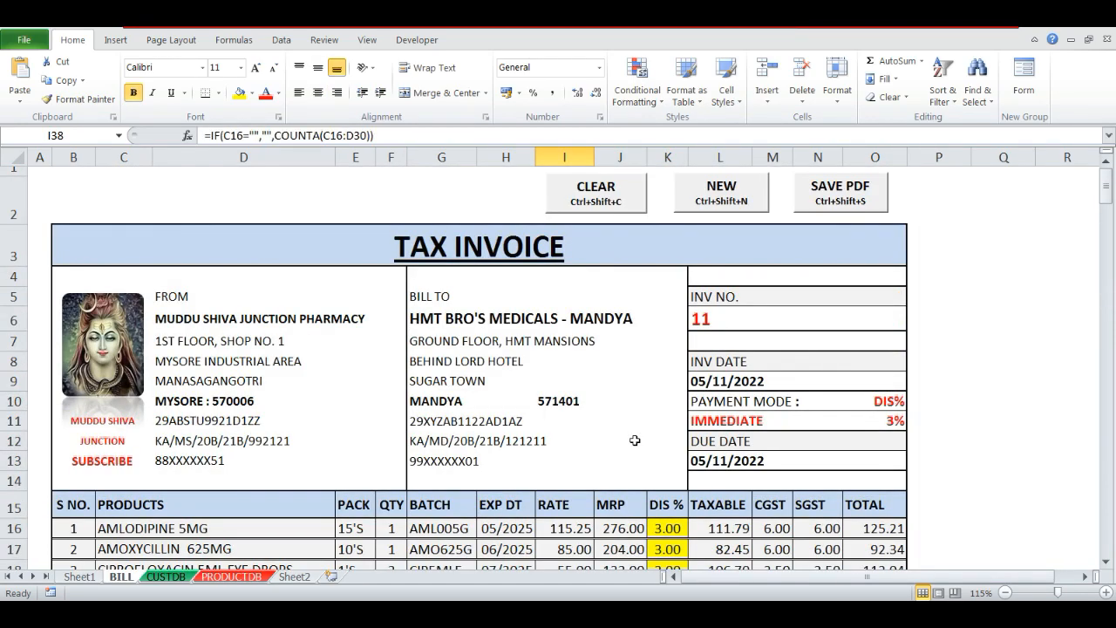
{"action": "scroll", "coordinate": [482, 379], "scroll_direction": "down", "scroll_amount": 2}
{"action": "scroll", "coordinate": [483, 379], "scroll_direction": "down", "scroll_amount": 4}
{"action": "scroll", "coordinate": [482, 379], "scroll_direction": "up", "scroll_amount": 6}
{"action": "scroll", "coordinate": [493, 370], "scroll_direction": "down", "scroll_amount": 3}
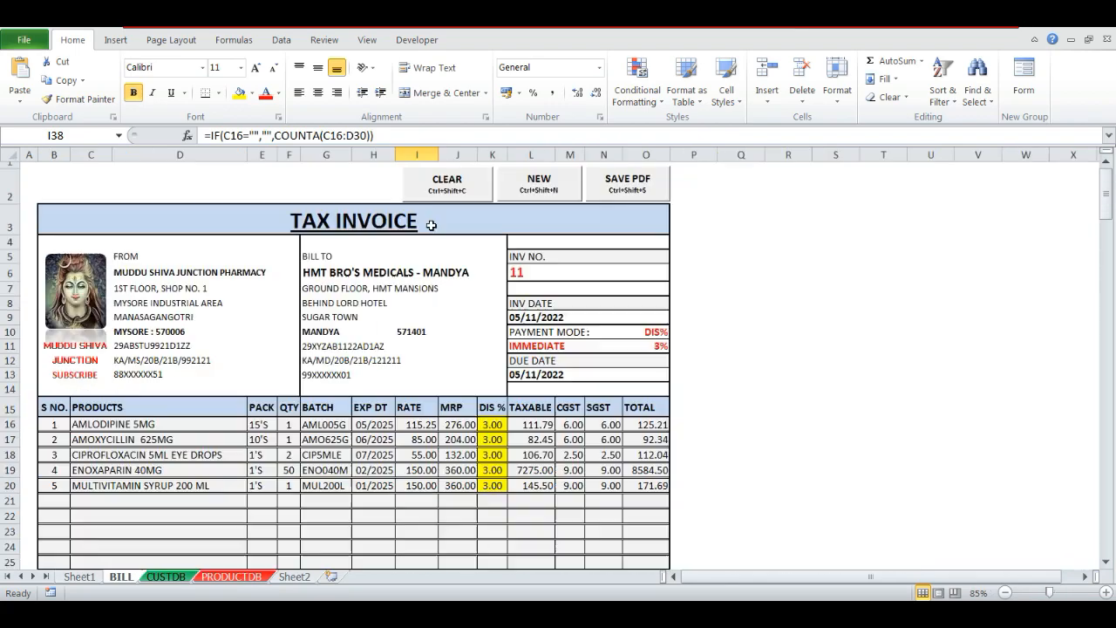
{"action": "scroll", "coordinate": [448, 190], "scroll_direction": "up", "scroll_amount": 3}
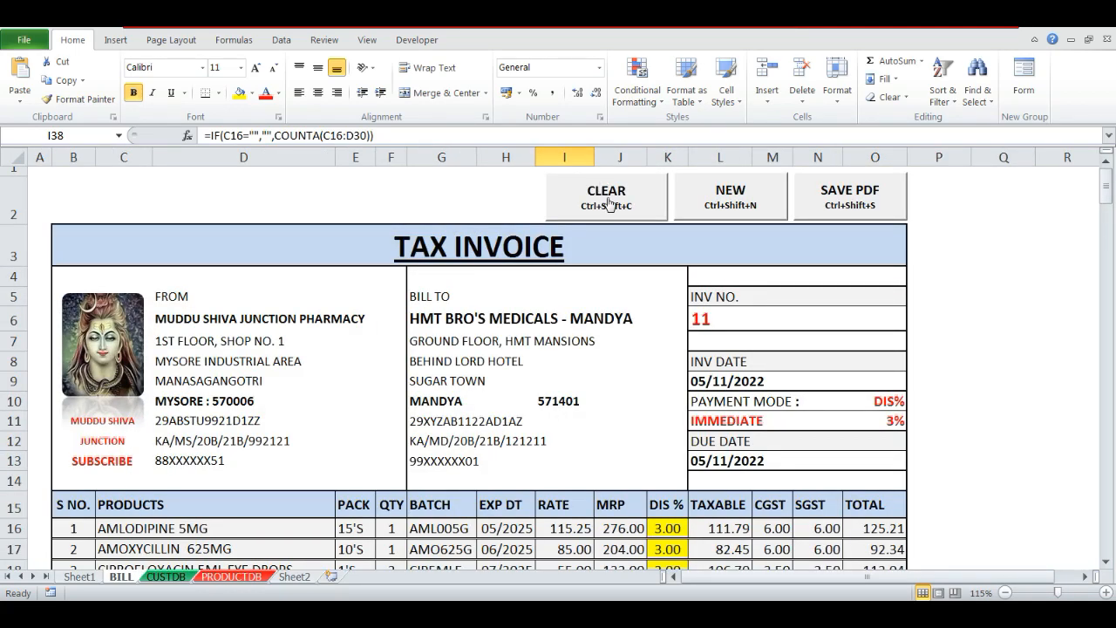
{"action": "left_click", "coordinate": [609, 203]}
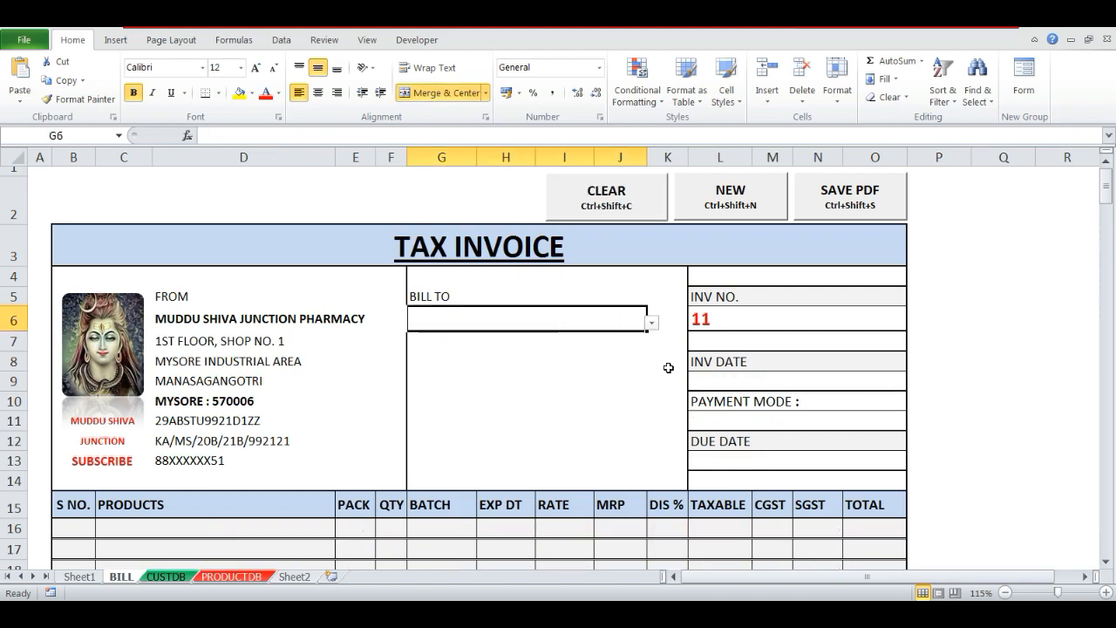
- Choose JSON PLUS MED - BANGALORE as the BILL TO customer in G6
{"action": "key", "text": "alt+Down"}
{"action": "key", "text": "Down"}
{"action": "key", "text": "Down"}
{"action": "key", "text": "Down"}
{"action": "key", "text": "Down"}
{"action": "key", "text": "Return"}
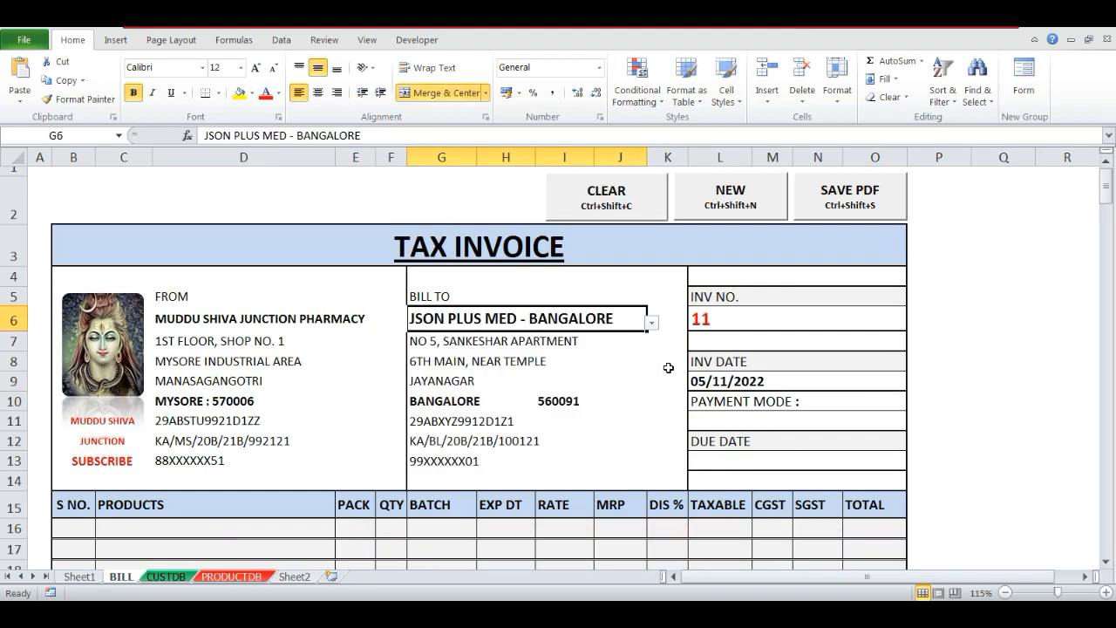
- Set the payment mode in L11 to IMMEDIATE for the JSON PLUS MED bill
{"action": "key", "text": "Down"}
{"action": "key", "text": "Down"}
{"action": "key", "text": "Down"}
{"action": "key", "text": "Down"}
{"action": "key", "text": "Down"}
{"action": "key", "text": "Right"}
{"action": "key", "text": "Right"}
{"action": "key", "text": "Right"}
{"action": "key", "text": "Right"}
{"action": "key", "text": "Right"}
{"action": "key", "text": "alt+Down"}
{"action": "key", "text": "Down"}
{"action": "key", "text": "Return"}
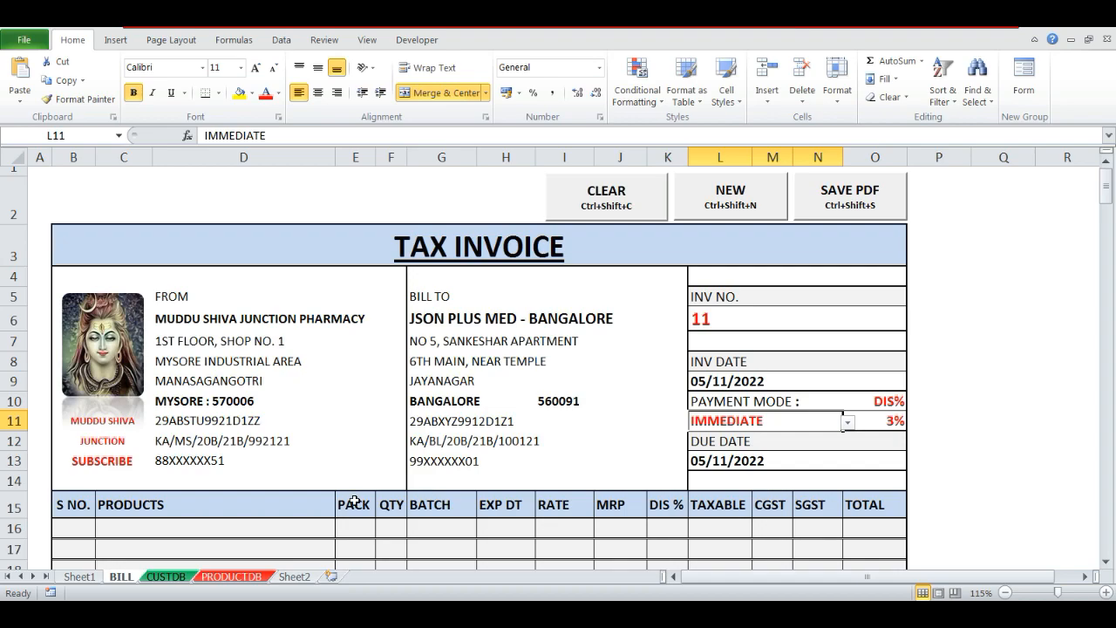
- Add ALBENDAZOLE 400MG, AMOXYCILLIN 625MG, ATORVASTATIN 5 MG, ENOXAPARIN 40MG, TELMISARTAN 20MG, PANTOPRAZOLE 40MG, OFLOXACIN 5ML EYE DROPS, RAMIPRIL 5MG and AZITHROMYCIN 500MG in rows 16 to 24
{"action": "scroll", "coordinate": [334, 503], "scroll_direction": "down", "scroll_amount": 1}
{"action": "left_click", "coordinate": [213, 429]}
{"action": "key", "text": "alt+Down"}
{"action": "key", "text": "Down"}
{"action": "key", "text": "Return"}
{"action": "key", "text": "Down"}
{"action": "key", "text": "alt+Down"}
{"action": "key", "text": "Down"}
{"action": "key", "text": "Down"}
{"action": "key", "text": "Down"}
{"action": "key", "text": "Return"}
{"action": "key", "text": "Down"}
- Choose TELMISARTAN 20MG as the product in row 25 of the bill
{"action": "key", "text": "alt+Down"}
{"action": "key", "text": "Down"}
{"action": "key", "text": "Down"}
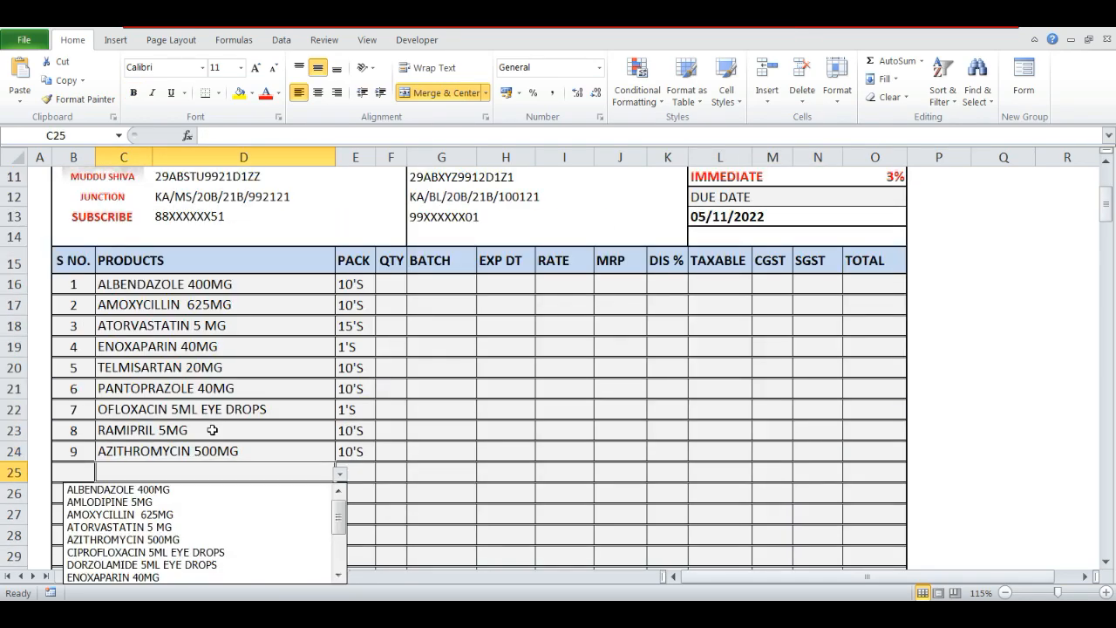
{"action": "key", "text": "Down"}
{"action": "key", "text": "Down"}
{"action": "key", "text": "Down"}
{"action": "key", "text": "Down"}
{"action": "key", "text": "Down"}
{"action": "key", "text": "Down"}
{"action": "key", "text": "Down"}
{"action": "key", "text": "Down"}
{"action": "key", "text": "Down"}
{"action": "key", "text": "Down"}
{"action": "key", "text": "Down"}
{"action": "key", "text": "Down"}
{"action": "key", "text": "Down"}
{"action": "key", "text": "Down"}
{"action": "key", "text": "Return"}
- Choose RAMIPRIL 5MG as the product in row 26 of the bill
{"action": "key", "text": "Down"}
{"action": "key", "text": "alt+Down"}
{"action": "key", "text": "Down"}
{"action": "key", "text": "Down"}
{"action": "key", "text": "Down"}
{"action": "key", "text": "Down"}
{"action": "key", "text": "Down"}
{"action": "key", "text": "Down"}
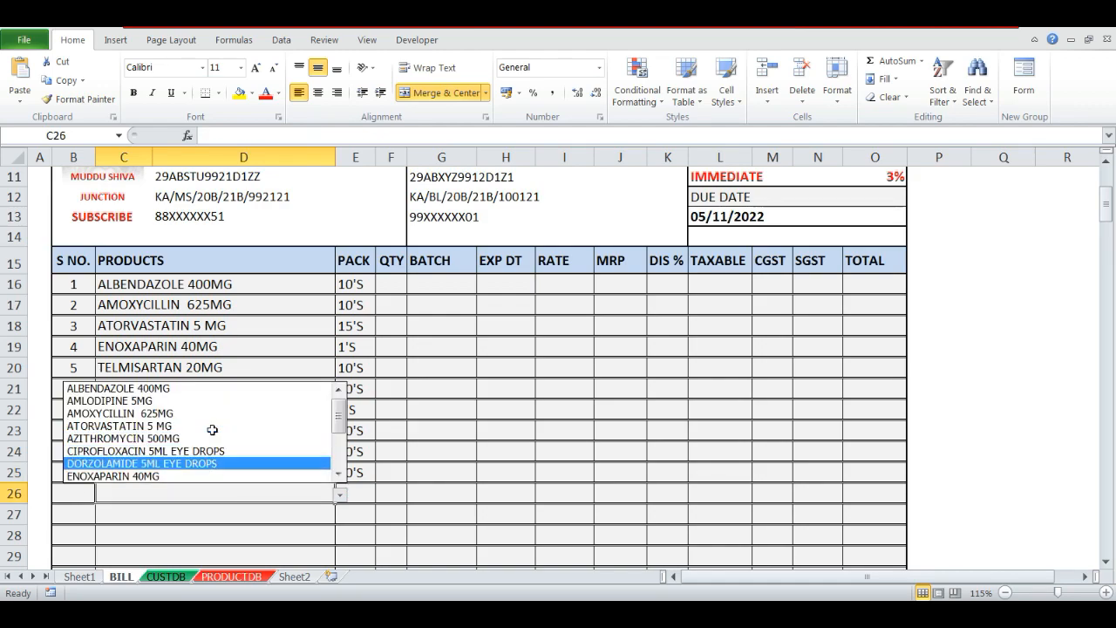
{"action": "key", "text": "Down"}
{"action": "key", "text": "Down"}
{"action": "key", "text": "Down"}
{"action": "key", "text": "Down"}
{"action": "key", "text": "Down"}
{"action": "key", "text": "Down"}
{"action": "key", "text": "Down"}
{"action": "key", "text": "Down"}
{"action": "key", "text": "Return"}
- Enter quantity 1 for every product in rows 16 to 26
{"action": "key", "text": "Right"}
{"action": "key", "text": "Right"}
{"action": "key", "text": "Up"}
{"action": "key", "text": "Up"}
{"action": "key", "text": "Up"}
{"action": "key", "text": "Up"}
{"action": "key", "text": "Up"}
{"action": "key", "text": "Up"}
{"action": "key", "text": "Up"}
{"action": "key", "text": "Up"}
{"action": "key", "text": "Up"}
{"action": "key", "text": "Up"}
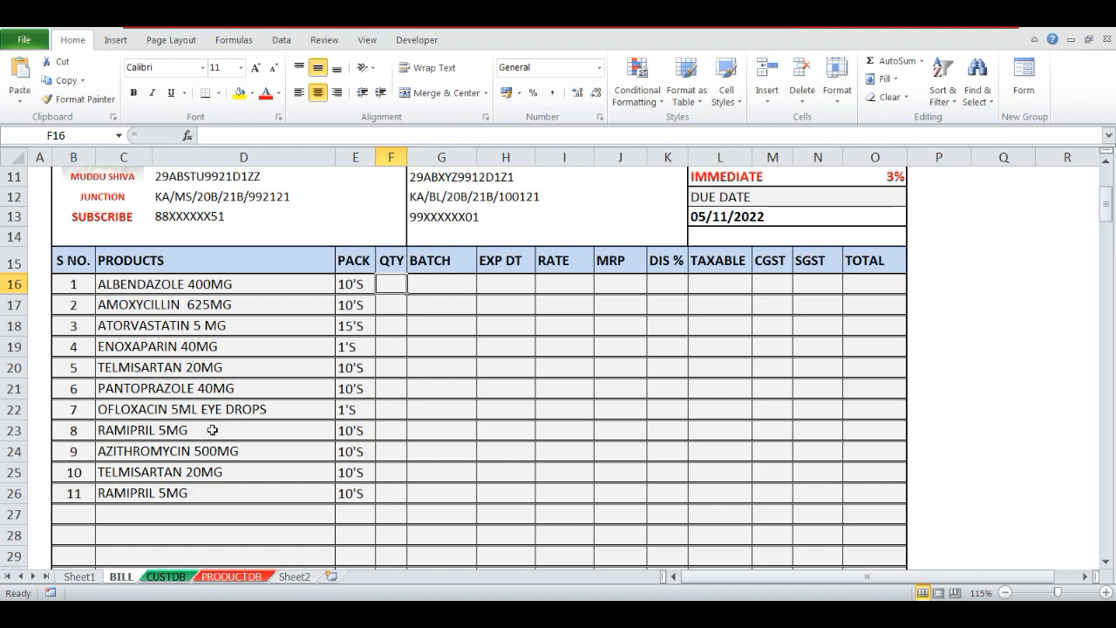
{"action": "type", "text": "1"}
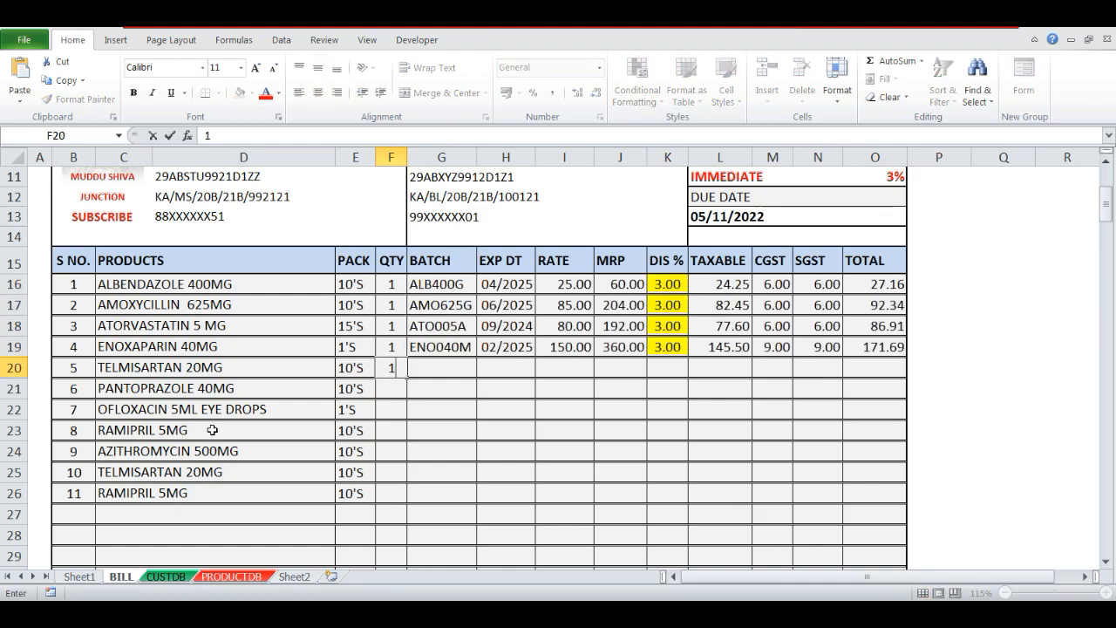
{"action": "type", "text": " 1 1 1 1 1 1 1 1 1"}
{"action": "key", "text": "Return"}
{"action": "type", "text": "1"}
{"action": "key", "text": "Up"}
- Compare the listed products and their quantities with the Total No of Products and Total Quantity cells
{"action": "scroll", "coordinate": [229, 401], "scroll_direction": "up", "scroll_amount": 3}
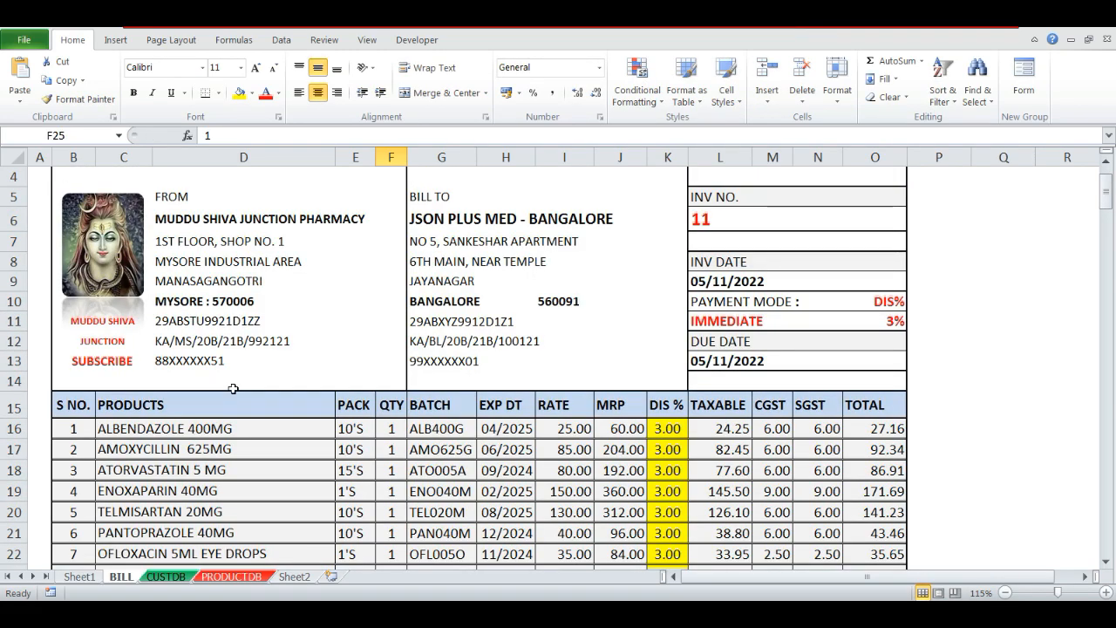
{"action": "scroll", "coordinate": [228, 375], "scroll_direction": "down", "scroll_amount": 3}
{"action": "left_click", "coordinate": [165, 250]}
{"action": "left_click_drag", "start_coordinate": [165, 257], "coordinate": [161, 454]}
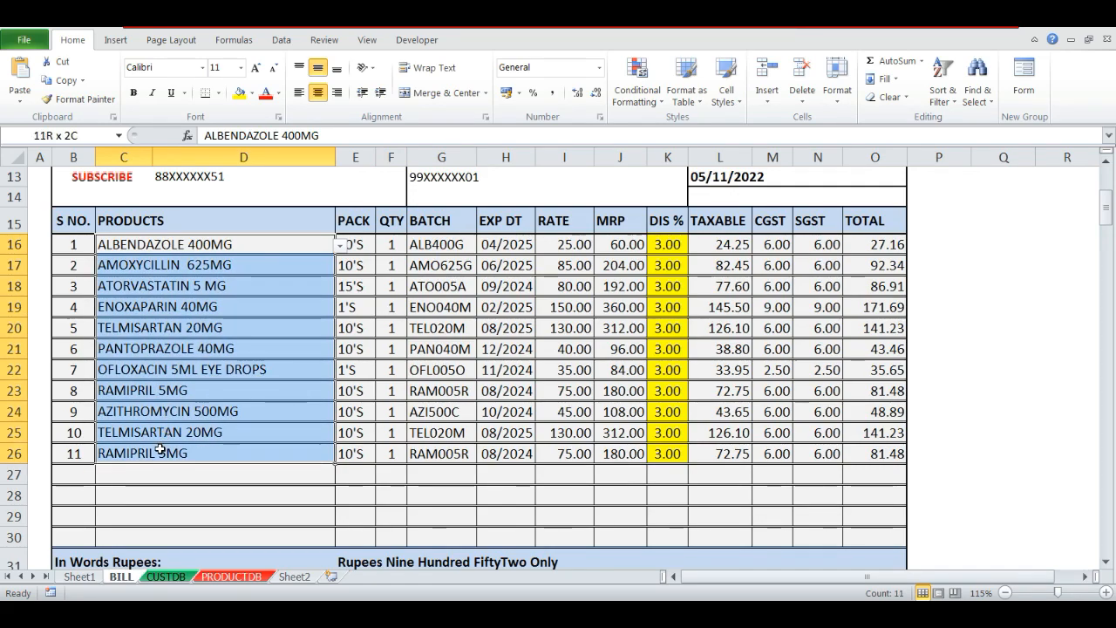
{"action": "left_click_drag", "start_coordinate": [390, 246], "coordinate": [404, 467]}
{"action": "scroll", "coordinate": [540, 460], "scroll_direction": "down", "scroll_amount": 5}
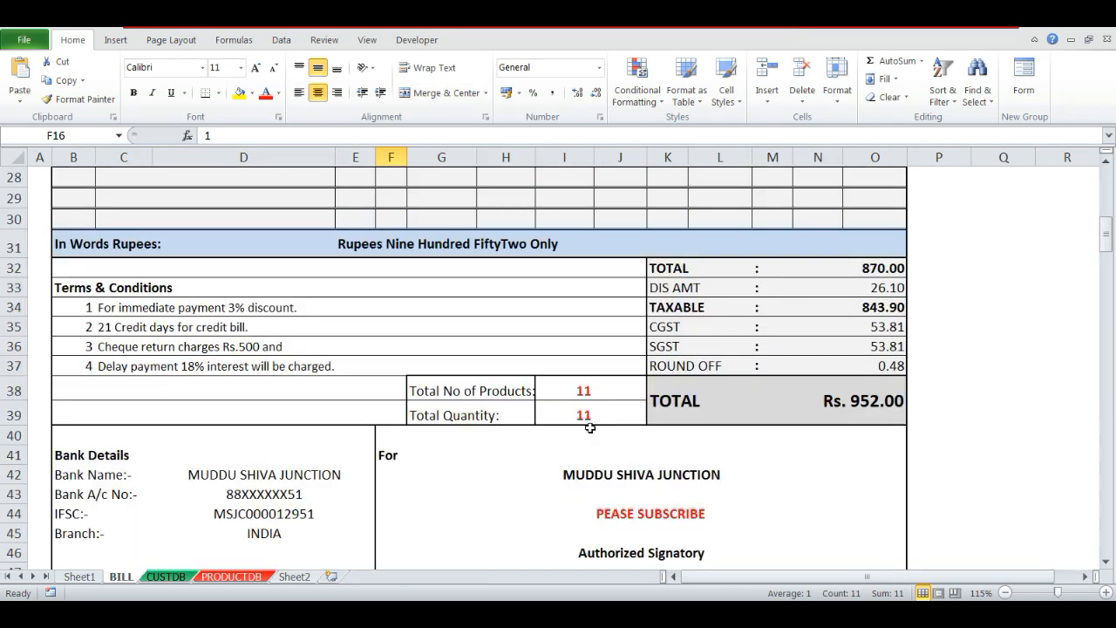
{"action": "scroll", "coordinate": [509, 453], "scroll_direction": "up", "scroll_amount": 6}
{"action": "scroll", "coordinate": [489, 456], "scroll_direction": "down", "scroll_amount": 5}
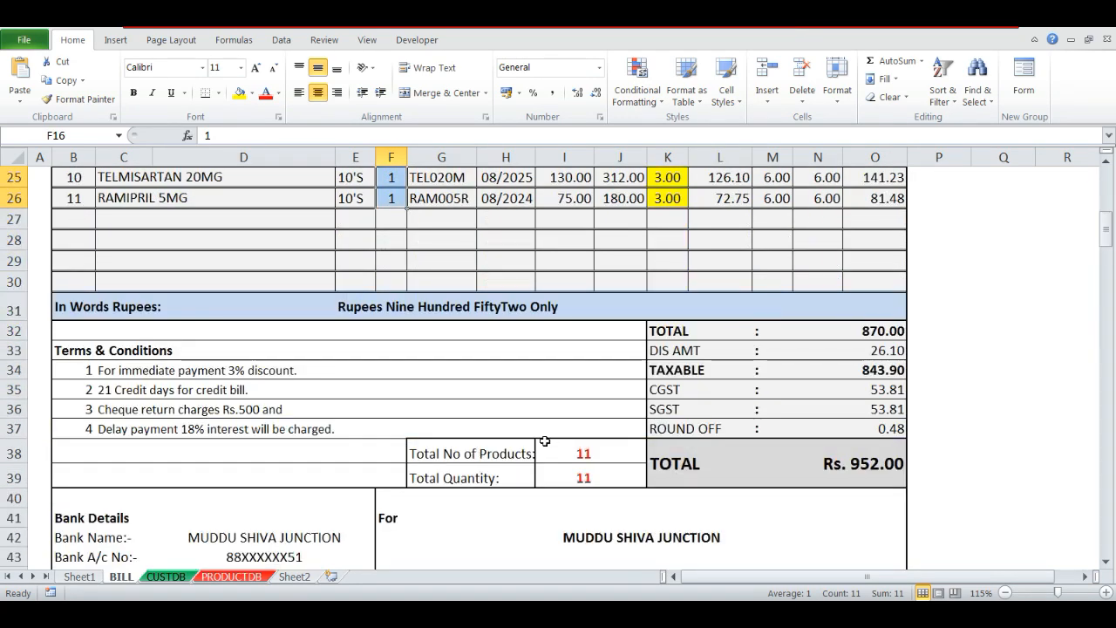
- Advance the invoice number with the NEW macro
{"action": "scroll", "coordinate": [544, 441], "scroll_direction": "up", "scroll_amount": 8}
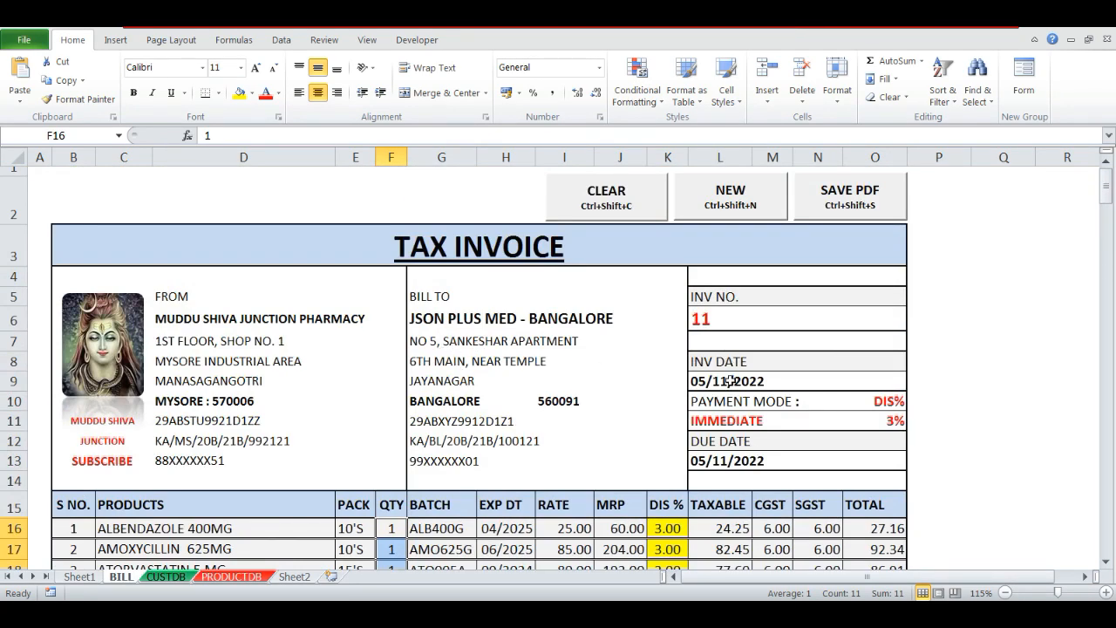
{"action": "left_click", "coordinate": [729, 207]}
- Examine the bill's totals section and inspect the formulas for the product count in I38 and total quantity in I39
{"action": "scroll", "coordinate": [735, 393], "scroll_direction": "down", "scroll_amount": 9}
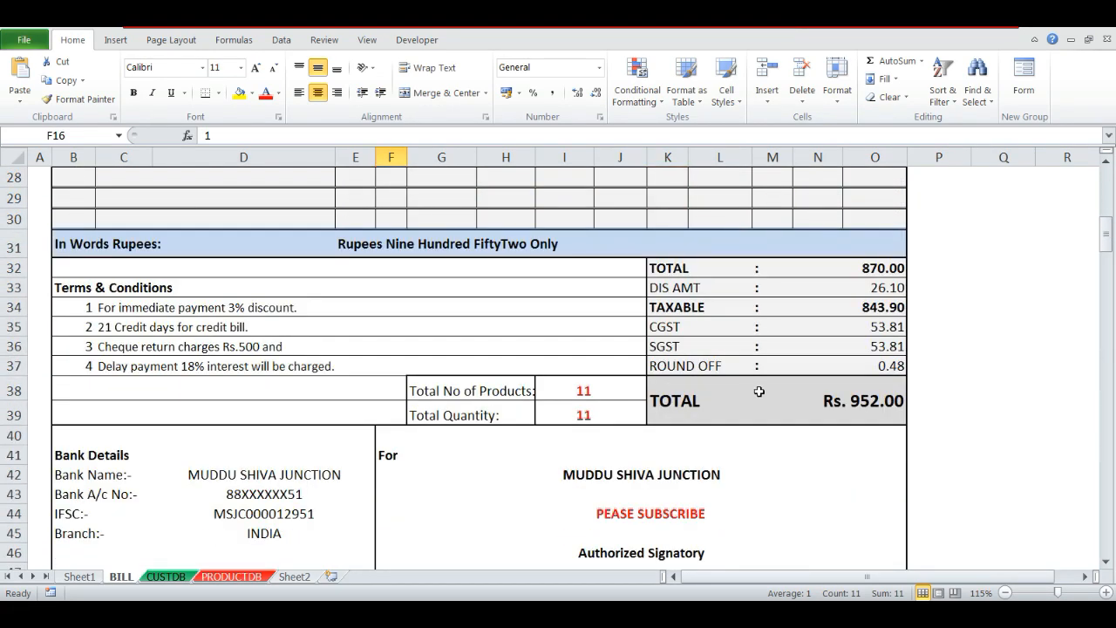
{"action": "scroll", "coordinate": [601, 365], "scroll_direction": "up", "scroll_amount": 5}
{"action": "scroll", "coordinate": [598, 406], "scroll_direction": "down", "scroll_amount": 3}
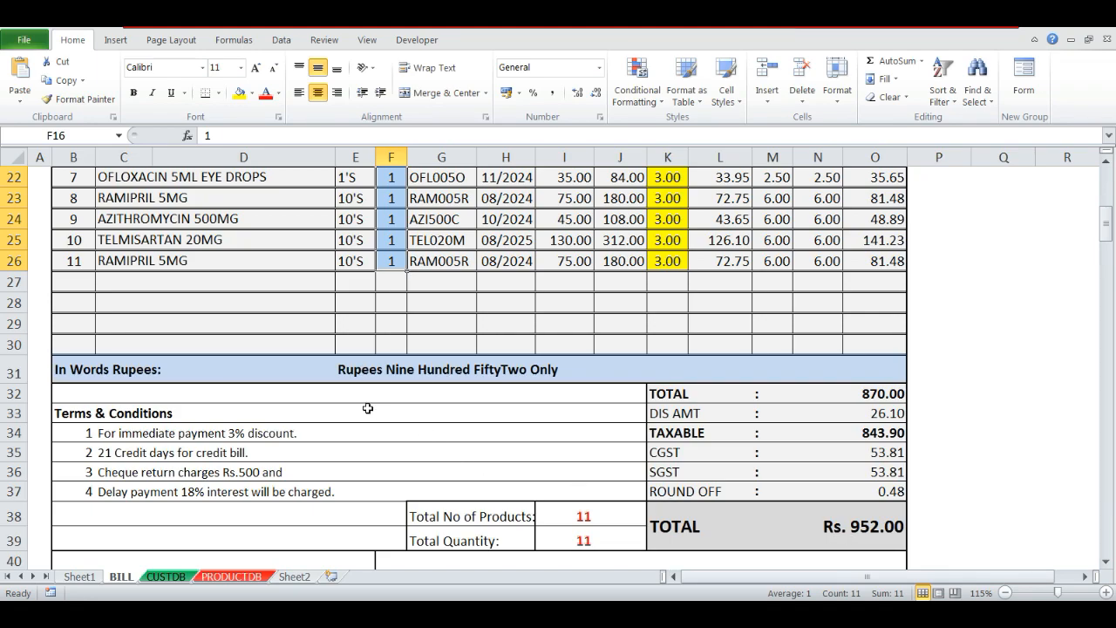
{"action": "scroll", "coordinate": [537, 434], "scroll_direction": "down", "scroll_amount": 3}
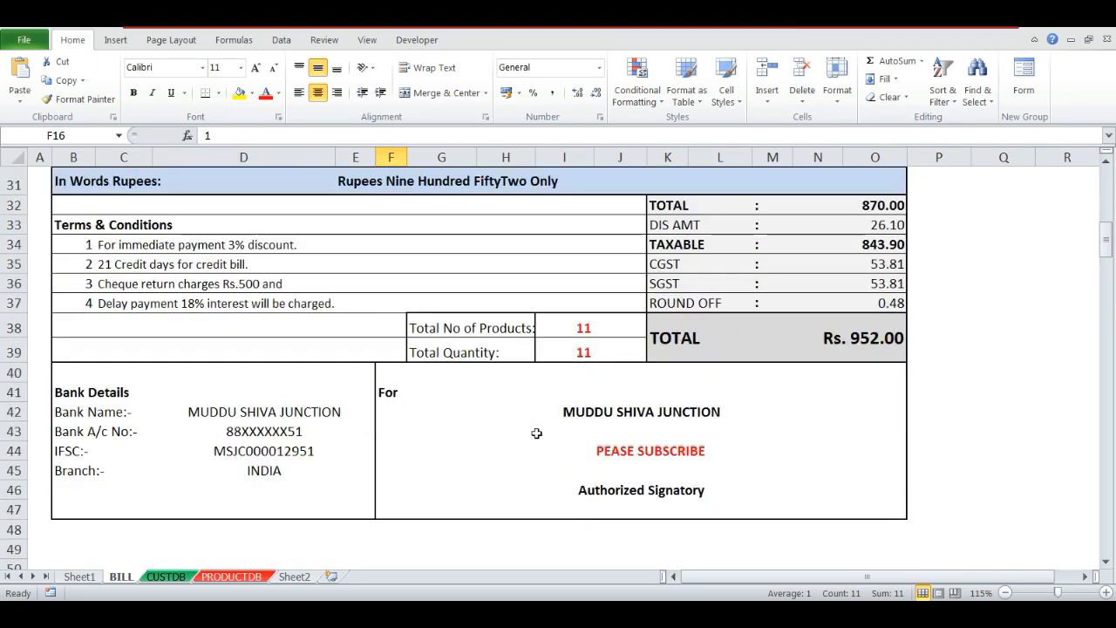
{"action": "left_click", "coordinate": [583, 330]}
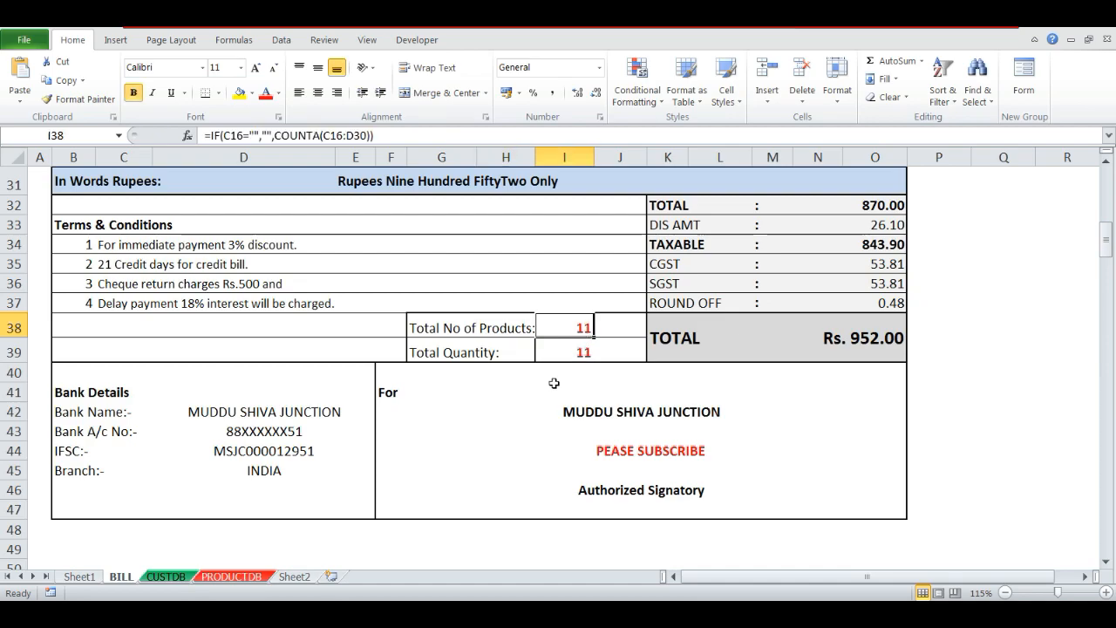
{"action": "left_click", "coordinate": [557, 352]}
- Clear the JSON PLUS MED bill with the CLEAR macro and check that the product rows and totals are reset
{"action": "scroll", "coordinate": [598, 396], "scroll_direction": "up", "scroll_amount": 10}
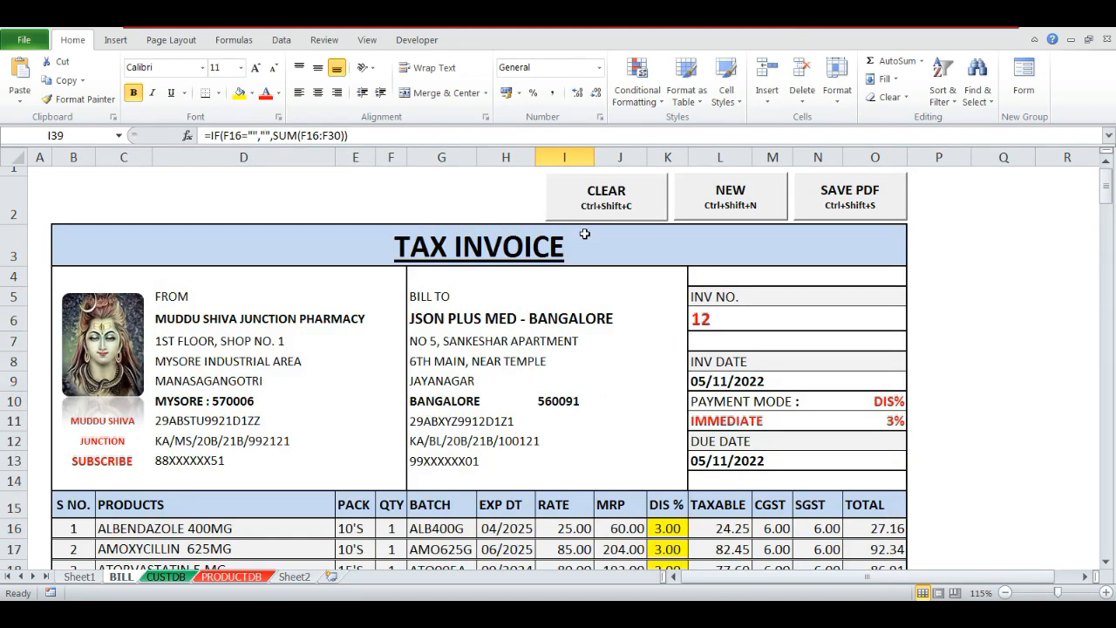
{"action": "left_click", "coordinate": [601, 206]}
{"action": "scroll", "coordinate": [586, 337], "scroll_direction": "down", "scroll_amount": 7}
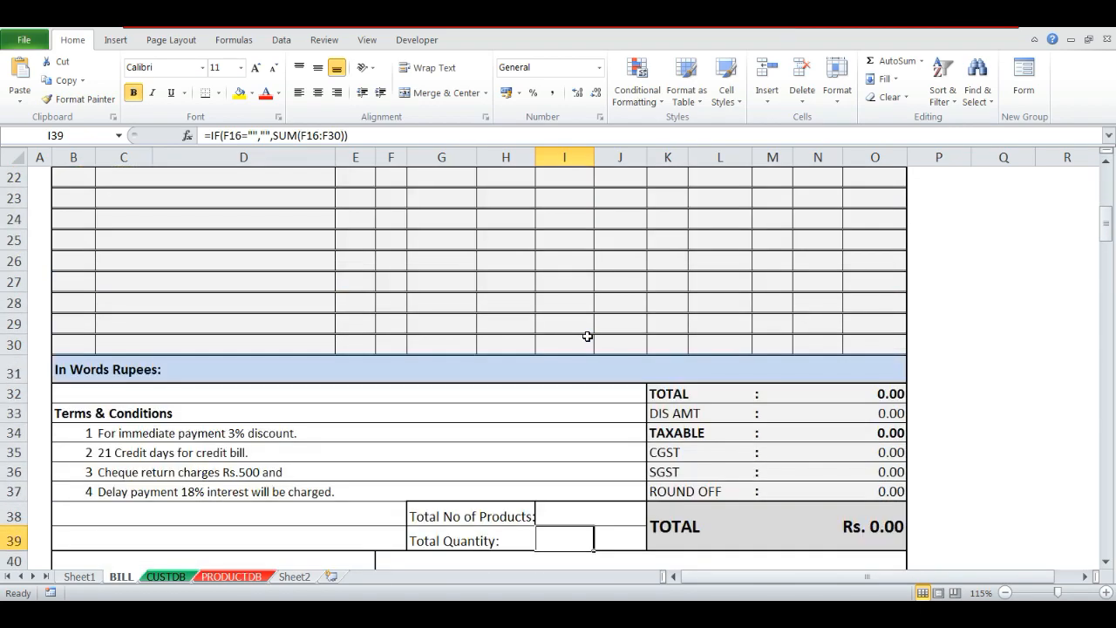
{"action": "scroll", "coordinate": [587, 336], "scroll_direction": "down", "scroll_amount": 2}
{"action": "scroll", "coordinate": [585, 334], "scroll_direction": "up", "scroll_amount": 9}
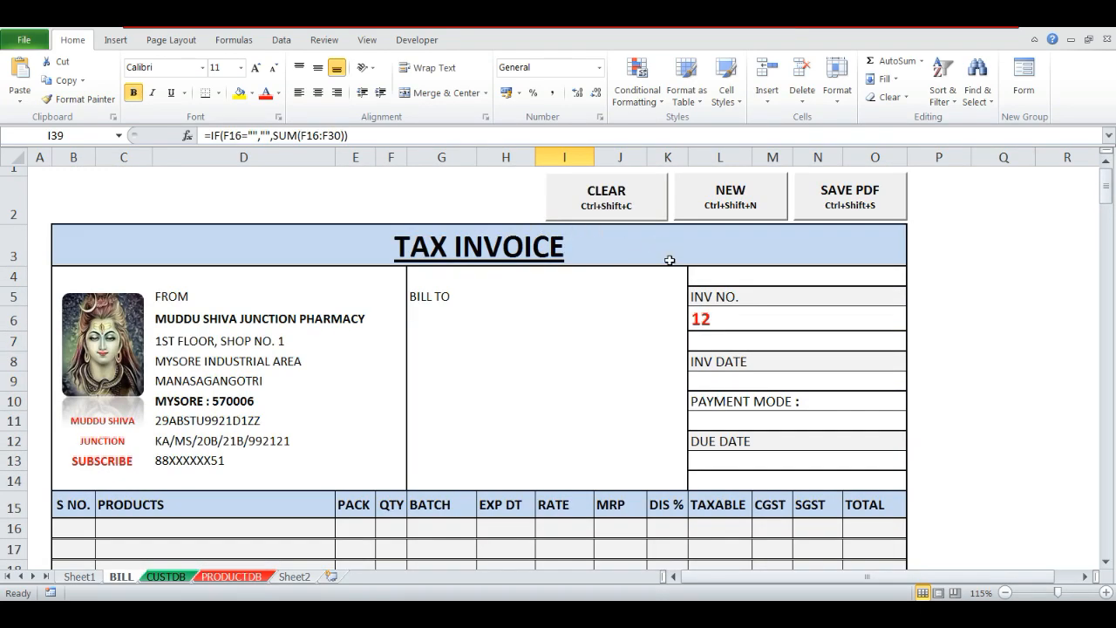
- Choose ABC MEDICAL STOP - MYSORE as the customer in G6 and advance the invoice number with the NEW macro
{"action": "left_click", "coordinate": [460, 317]}
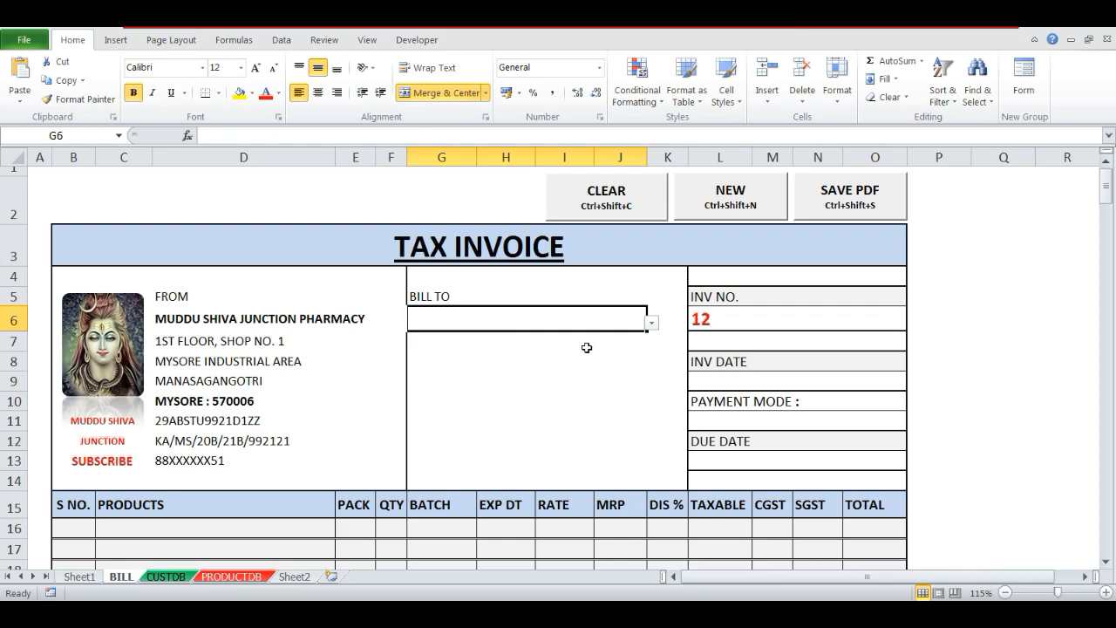
{"action": "key", "text": "alt+Down"}
{"action": "key", "text": "Down"}
{"action": "key", "text": "Down"}
{"action": "key", "text": "Down"}
{"action": "key", "text": "Down"}
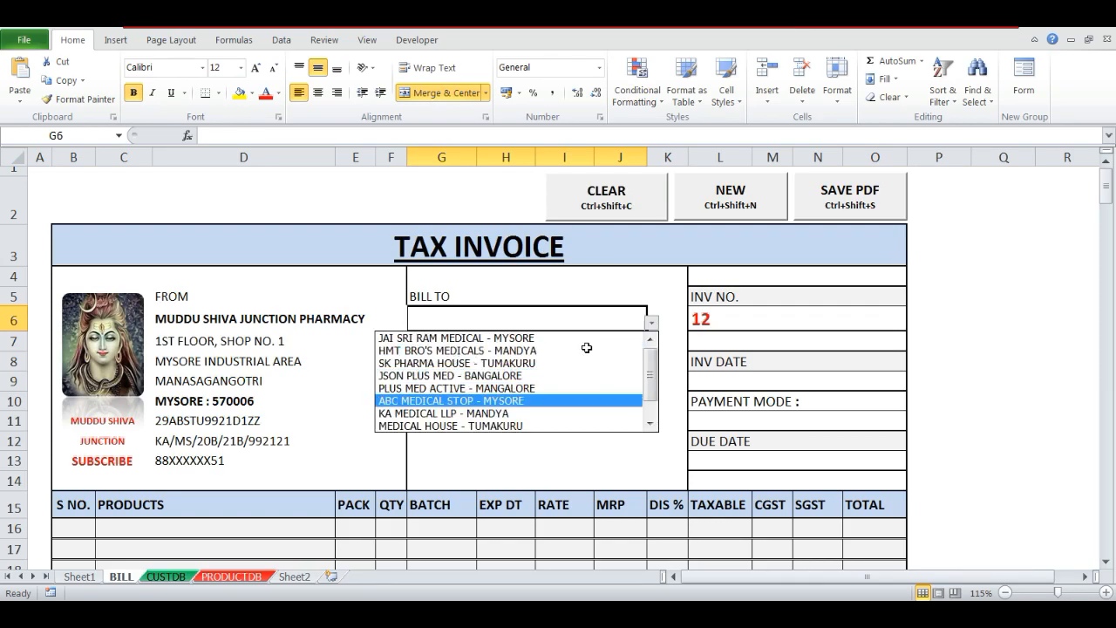
{"action": "key", "text": "Return"}
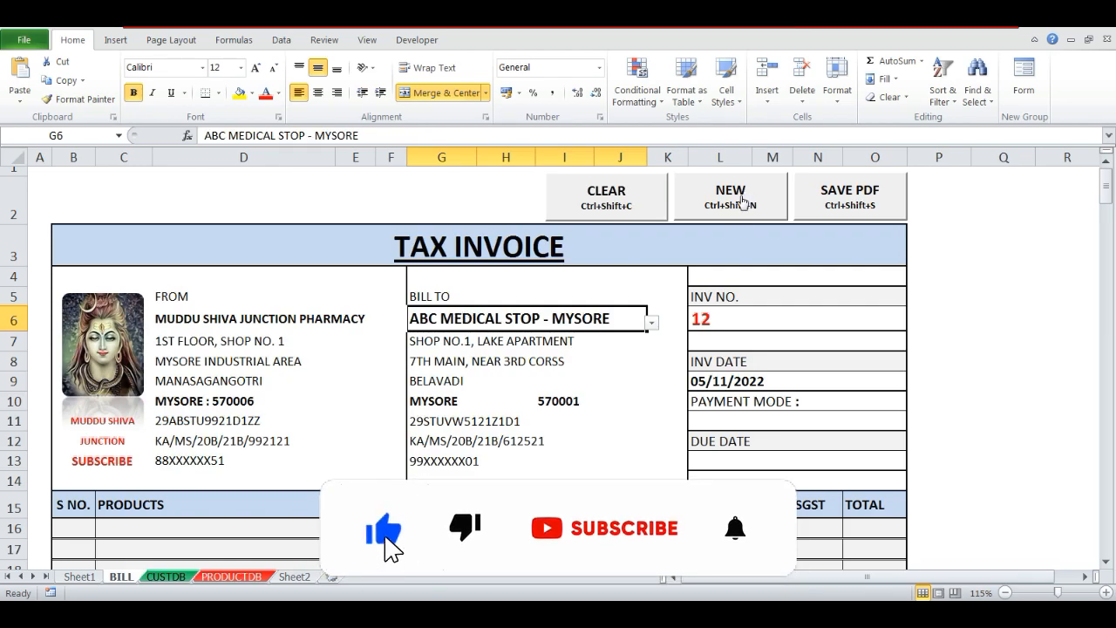
{"action": "left_click", "coordinate": [742, 200]}
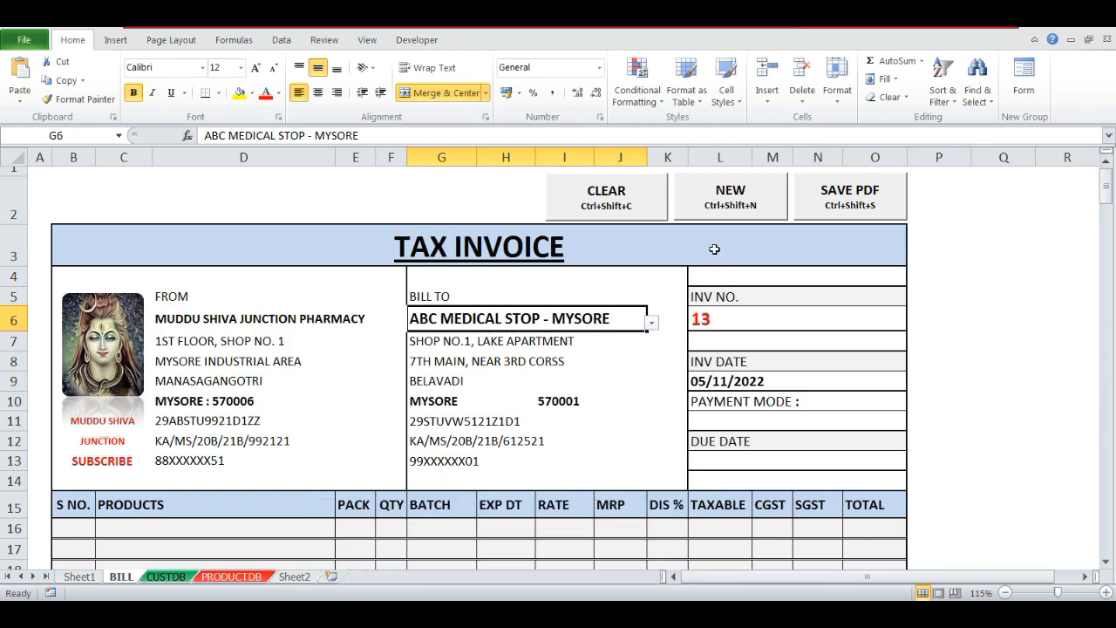
- Set the payment mode in L11 to CREDIT BILL for the ABC MEDICAL STOP bill
{"action": "left_click", "coordinate": [724, 415]}
{"action": "key", "text": "alt+Down"}
{"action": "key", "text": "Up"}
{"action": "key", "text": "Up"}
{"action": "key", "text": "Down"}
{"action": "key", "text": "Return"}
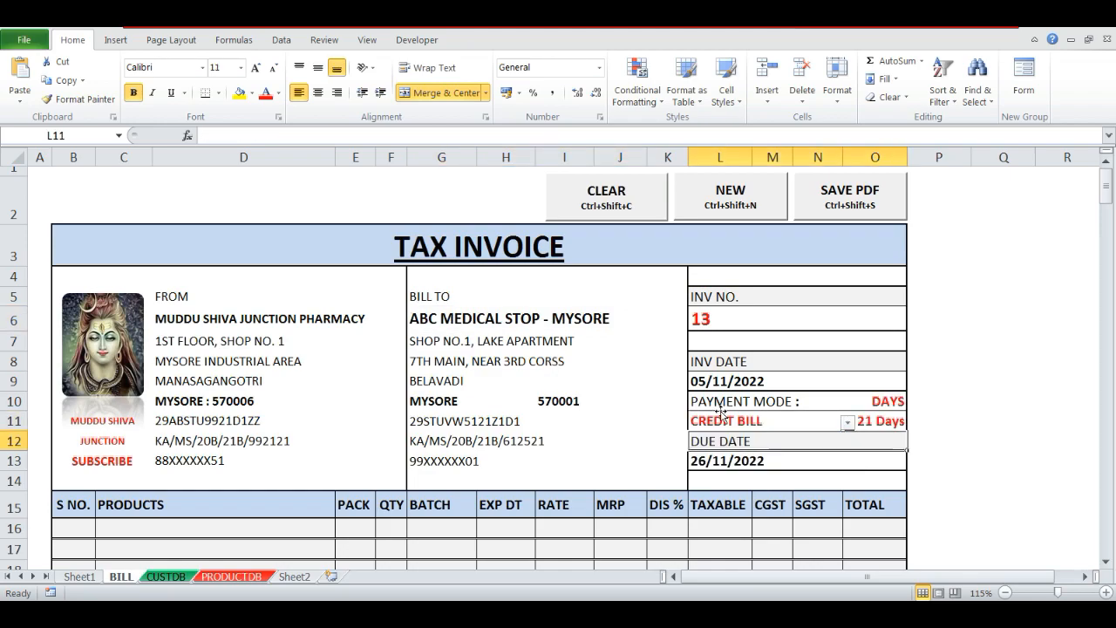
{"action": "key", "text": "Return"}
- Add AMLODIPINE 5MG, MULTIVITAMIN SYRUP 200 ML and DORZOLAMIDE 5ML EYE DROPS with quantity 1 each in rows 16 to 18
{"action": "left_click", "coordinate": [142, 530]}
{"action": "key", "text": "alt+Down"}
{"action": "key", "text": "Down"}
{"action": "key", "text": "Down"}
{"action": "key", "text": "Return"}
{"action": "key", "text": "Tab"}
{"action": "key", "text": "Tab"}
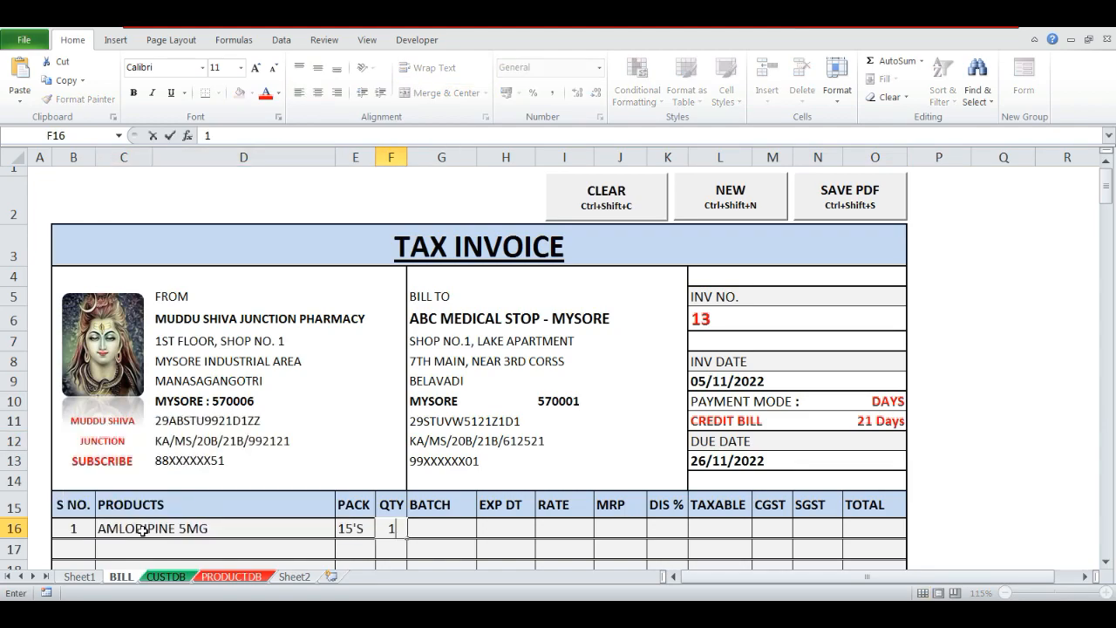
{"action": "type", "text": "1"}
{"action": "key", "text": "Return"}
{"action": "key", "text": "Up"}
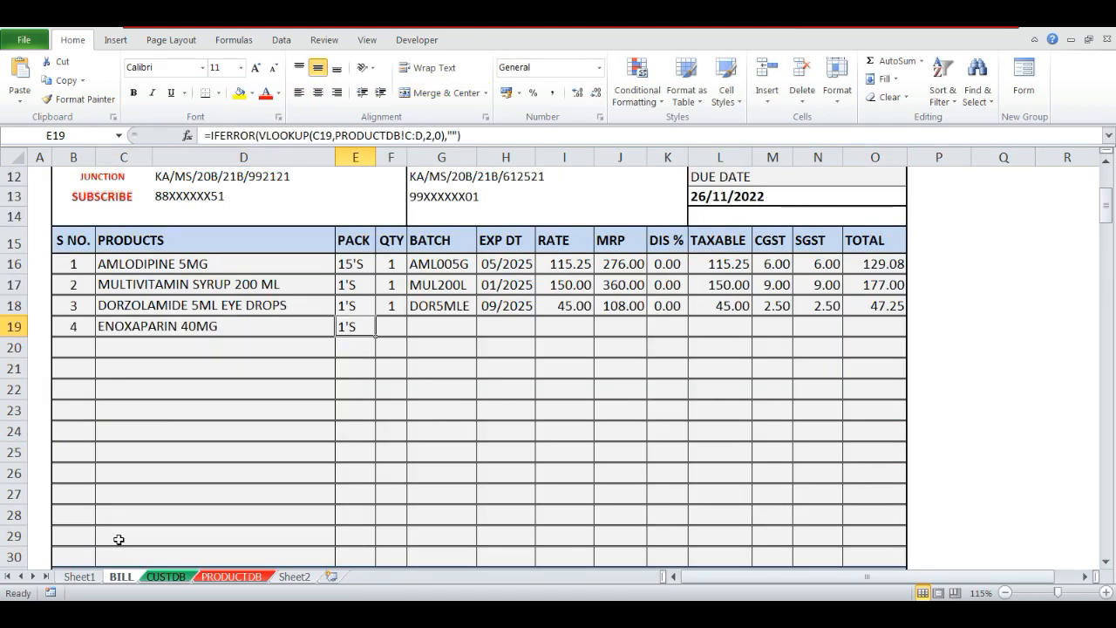
- Add ENOXAPARIN 40MG with quantity 50 in row 19 of the bill
{"action": "key", "text": "Tab"}
{"action": "type", "text": "50"}
{"action": "key", "text": "Return"}
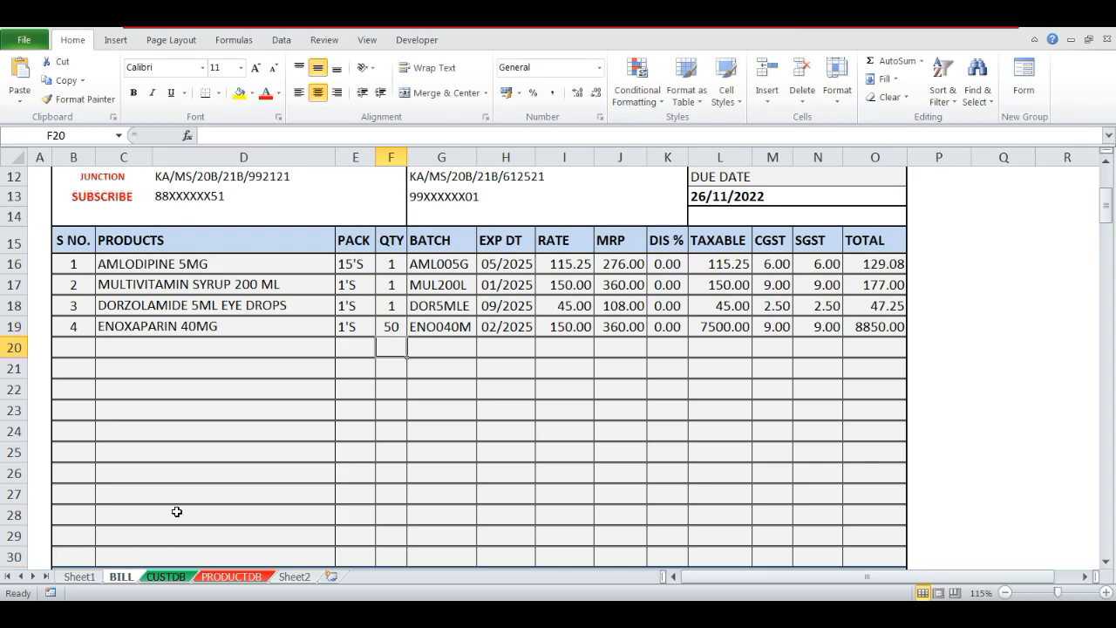
- Check the product count and total quantity cells in I38 and I39 of the ABC MEDICAL STOP bill
{"action": "scroll", "coordinate": [498, 511], "scroll_direction": "down", "scroll_amount": 3}
{"action": "scroll", "coordinate": [610, 513], "scroll_direction": "down", "scroll_amount": 2}
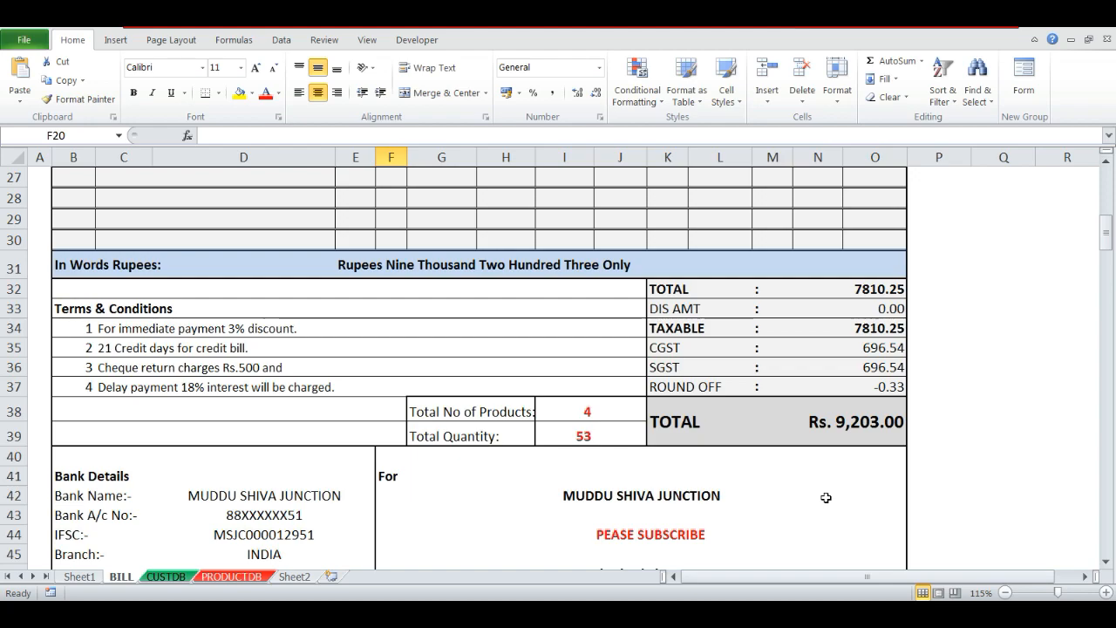
{"action": "left_click", "coordinate": [626, 420]}
{"action": "left_click", "coordinate": [625, 436]}
{"action": "scroll", "coordinate": [625, 482], "scroll_direction": "up", "scroll_amount": 6}
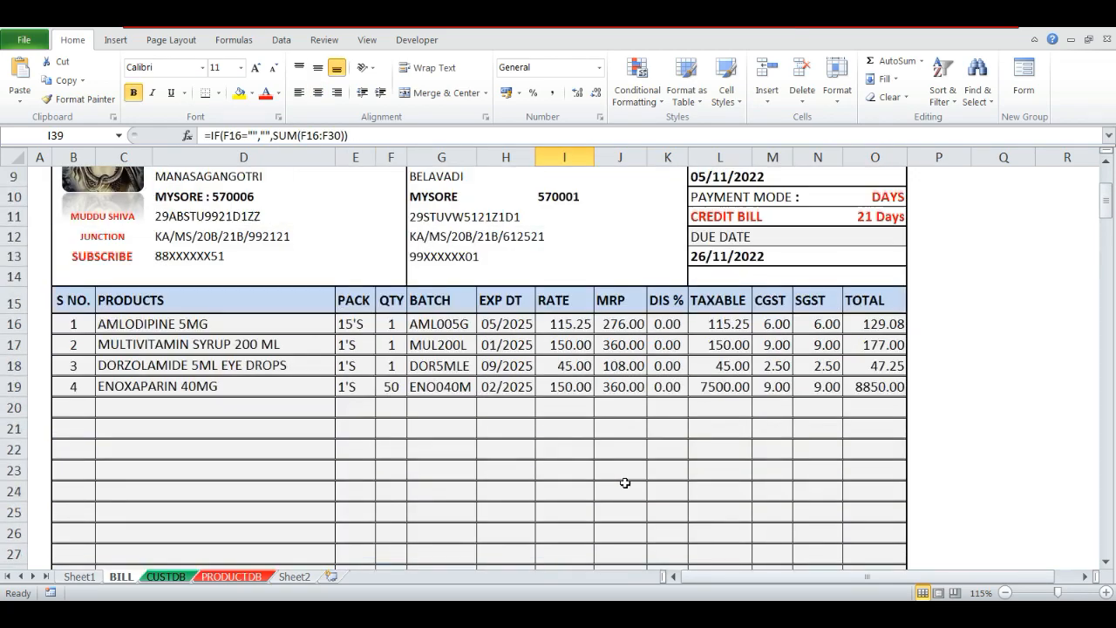
- Save the ABC MEDICAL STOP bill as a PDF and look through the generated invoice in the maximized viewer
{"action": "scroll", "coordinate": [579, 495], "scroll_direction": "up", "scroll_amount": 3}
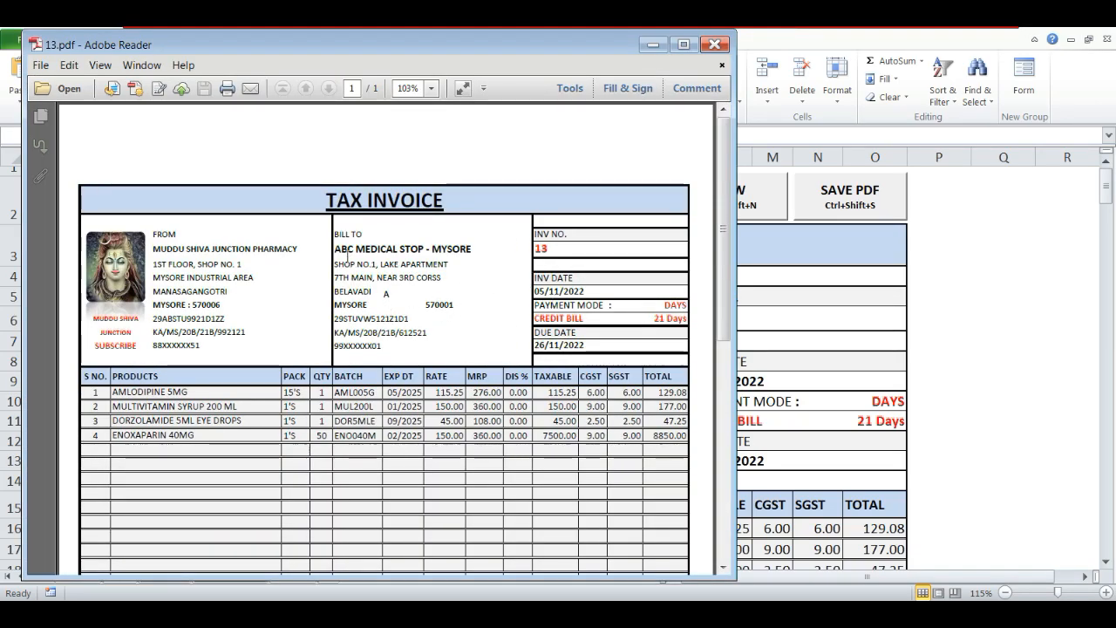
{"action": "double_click", "coordinate": [335, 46]}
{"action": "scroll", "coordinate": [543, 398], "scroll_direction": "down", "scroll_amount": 5}
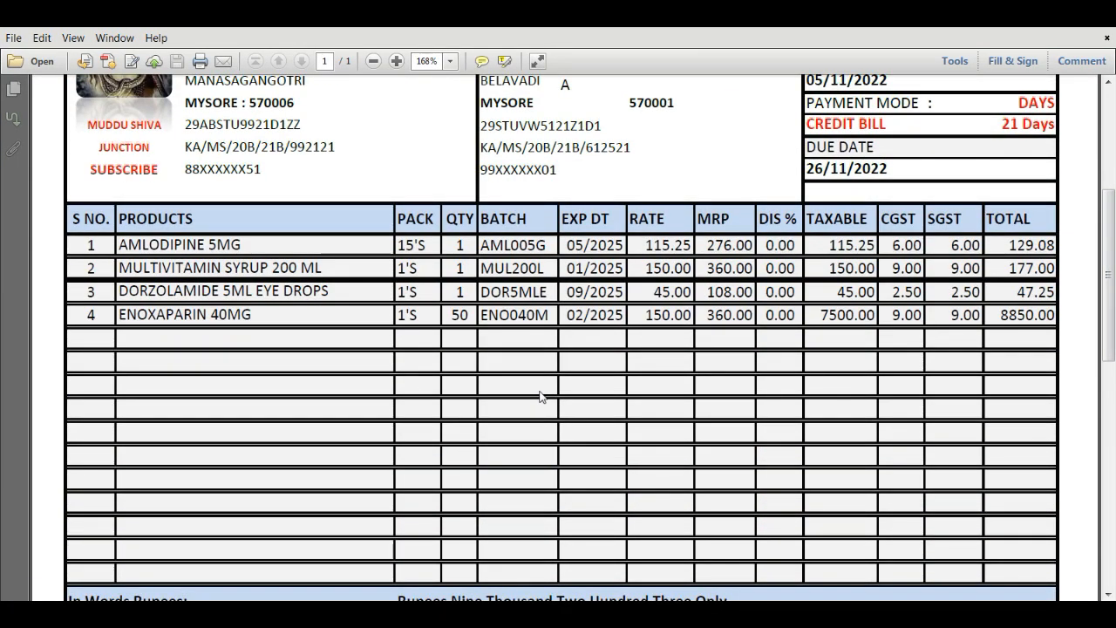
{"action": "scroll", "coordinate": [541, 397], "scroll_direction": "down", "scroll_amount": 5}
{"action": "scroll", "coordinate": [540, 397], "scroll_direction": "up", "scroll_amount": 7}
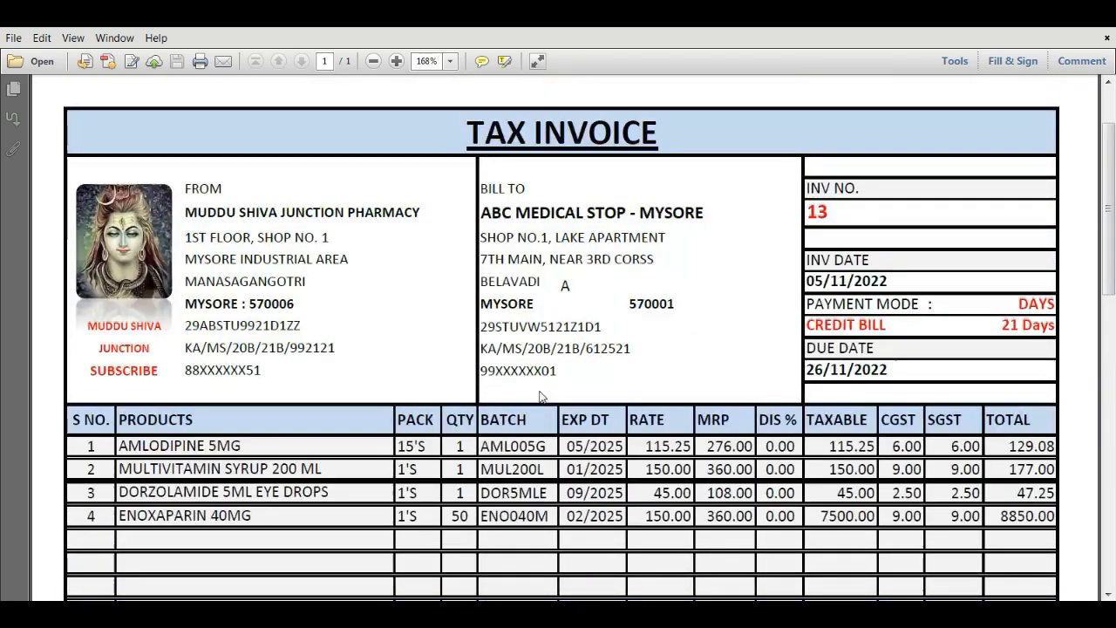
- Close the invoice PDF and reset the bill for the next invoice with the CLEAR and NEW macros
{"action": "left_click", "coordinate": [1100, 37]}
{"action": "left_click", "coordinate": [578, 202]}
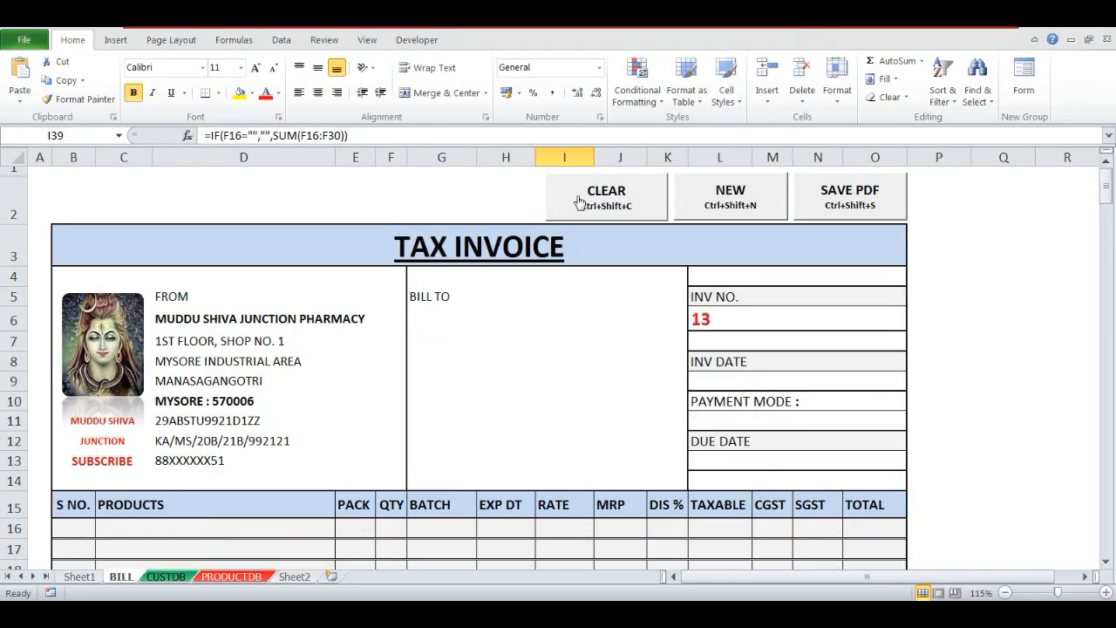
{"action": "left_click", "coordinate": [734, 201]}
- Choose MEDICAL HOUSE - TUMAKURU as the customer in G6
{"action": "left_click", "coordinate": [501, 320]}
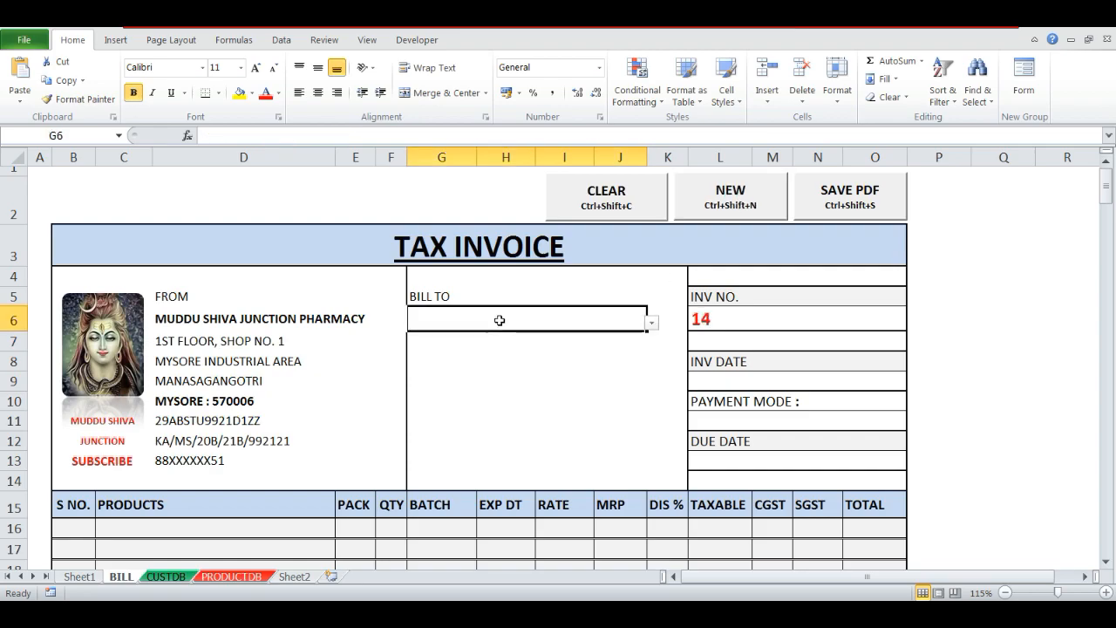
{"action": "key", "text": "alt+Down"}
{"action": "key", "text": "Down"}
{"action": "key", "text": "Down"}
{"action": "key", "text": "Down"}
{"action": "key", "text": "Down"}
{"action": "key", "text": "Down"}
{"action": "key", "text": "Down"}
{"action": "key", "text": "Down"}
{"action": "key", "text": "Return"}
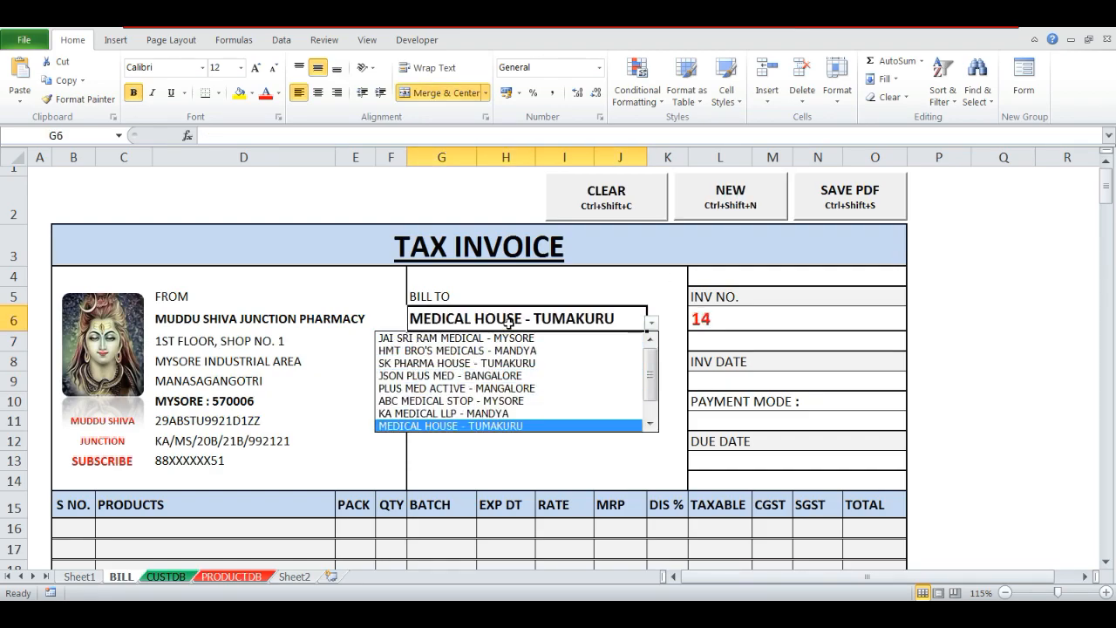
- Set the payment mode in L11 to IMMEDIATE for the MEDICAL HOUSE bill
{"action": "key", "text": "Down"}
{"action": "key", "text": "Down"}
{"action": "key", "text": "Right"}
{"action": "key", "text": "Down"}
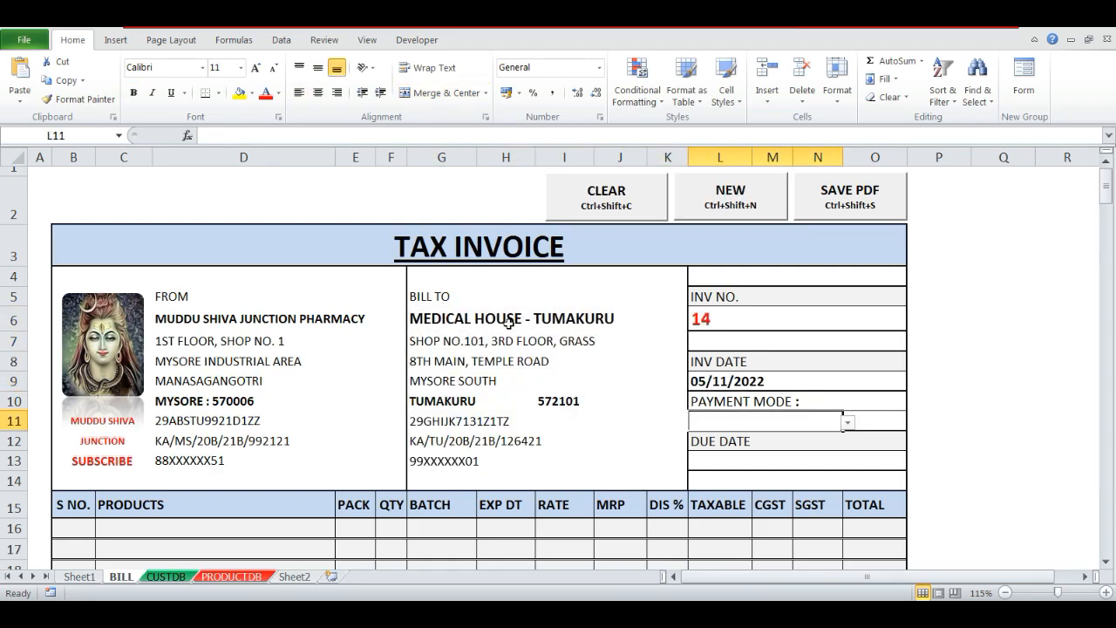
{"action": "key", "text": "alt+Down"}
{"action": "key", "text": "Down"}
{"action": "key", "text": "Return"}
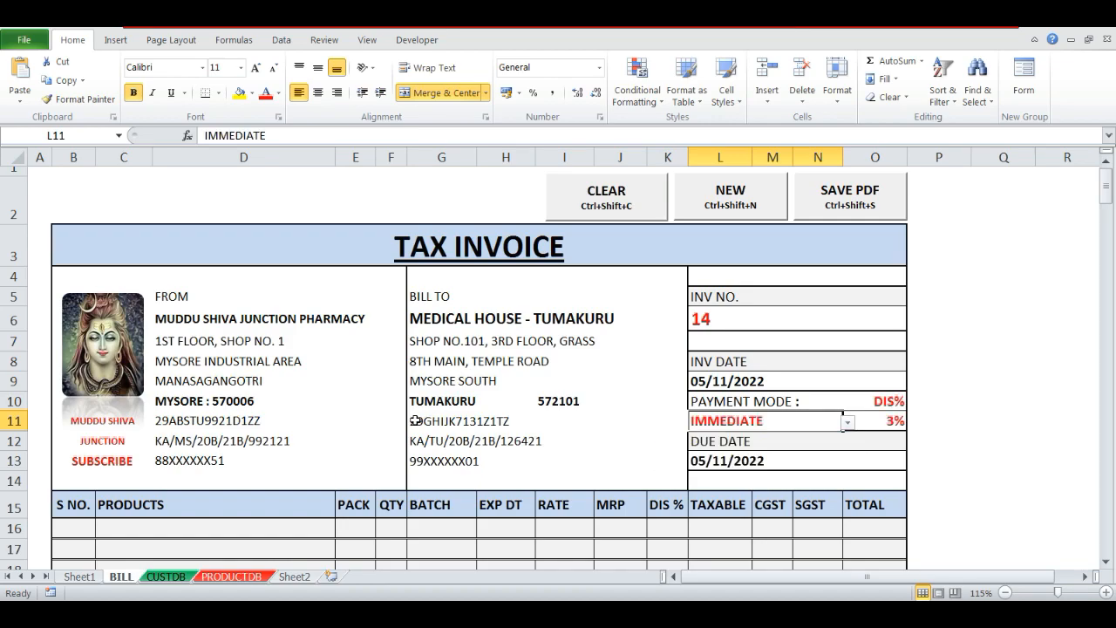
- Add TELMISARTAN 20MG and RAMIPRIL 5MG as products in rows 16 and 17
{"action": "scroll", "coordinate": [415, 420], "scroll_direction": "down", "scroll_amount": 2}
{"action": "left_click", "coordinate": [215, 365]}
{"action": "key", "text": "alt+Down"}
{"action": "key", "text": "Down"}
{"action": "key", "text": "Down"}
{"action": "key", "text": "Down"}
{"action": "key", "text": "Down"}
{"action": "key", "text": "Down"}
{"action": "key", "text": "Down"}
{"action": "key", "text": "Down"}
{"action": "key", "text": "Down"}
{"action": "key", "text": "Down"}
{"action": "key", "text": "Down"}
{"action": "key", "text": "Down"}
{"action": "key", "text": "Down"}
{"action": "key", "text": "Down"}
{"action": "key", "text": "Down"}
{"action": "key", "text": "Down"}
{"action": "key", "text": "Return"}
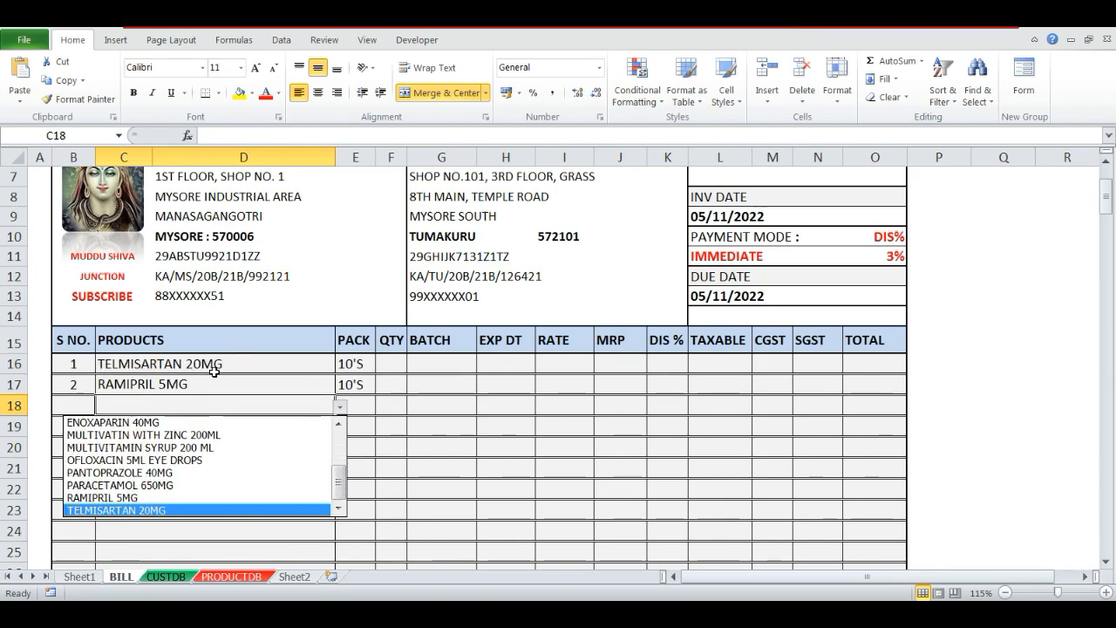
- Add PARACETAMOL 650MG, PANTOPRAZOLE 40MG and CIPROFLOXACIN 5ML EYE DROPS as products in rows 18 to 20
{"action": "key", "text": "Up"}
{"action": "key", "text": "Up"}
{"action": "key", "text": "Return"}
{"action": "key", "text": "alt+Down"}
{"action": "key", "text": "Down"}
{"action": "key", "text": "Down"}
{"action": "key", "text": "Down"}
{"action": "key", "text": "Down"}
{"action": "key", "text": "Down"}
{"action": "key", "text": "Down"}
{"action": "key", "text": "Down"}
{"action": "key", "text": "Down"}
{"action": "key", "text": "Down"}
{"action": "key", "text": "Down"}
{"action": "key", "text": "Down"}
{"action": "key", "text": "Down"}
{"action": "key", "text": "Down"}
{"action": "key", "text": "Return"}
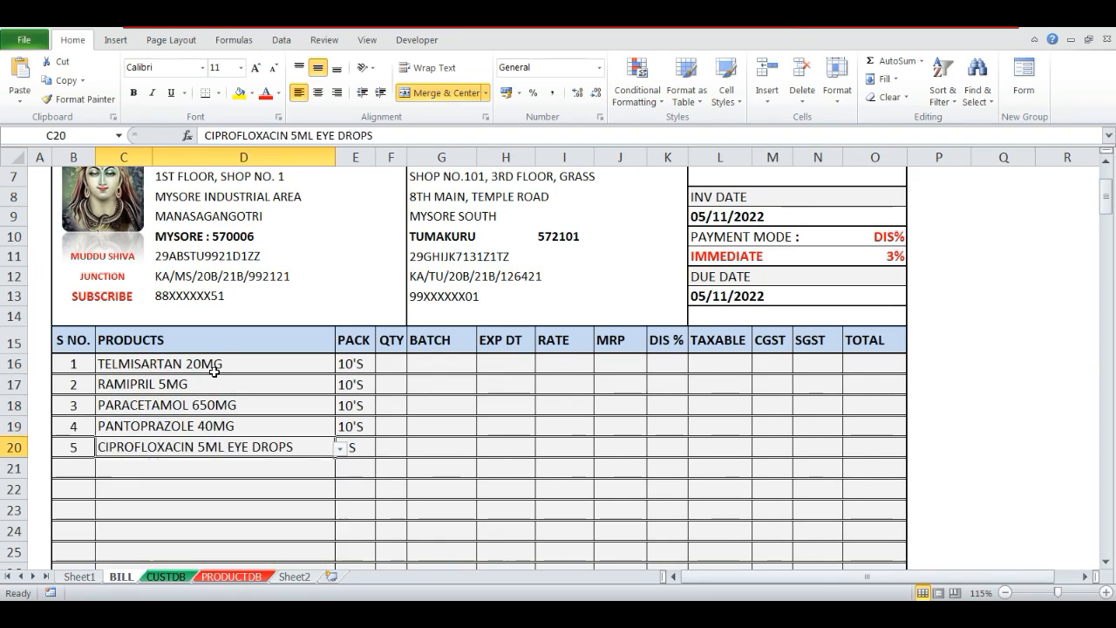
{"action": "key", "text": "Return"}
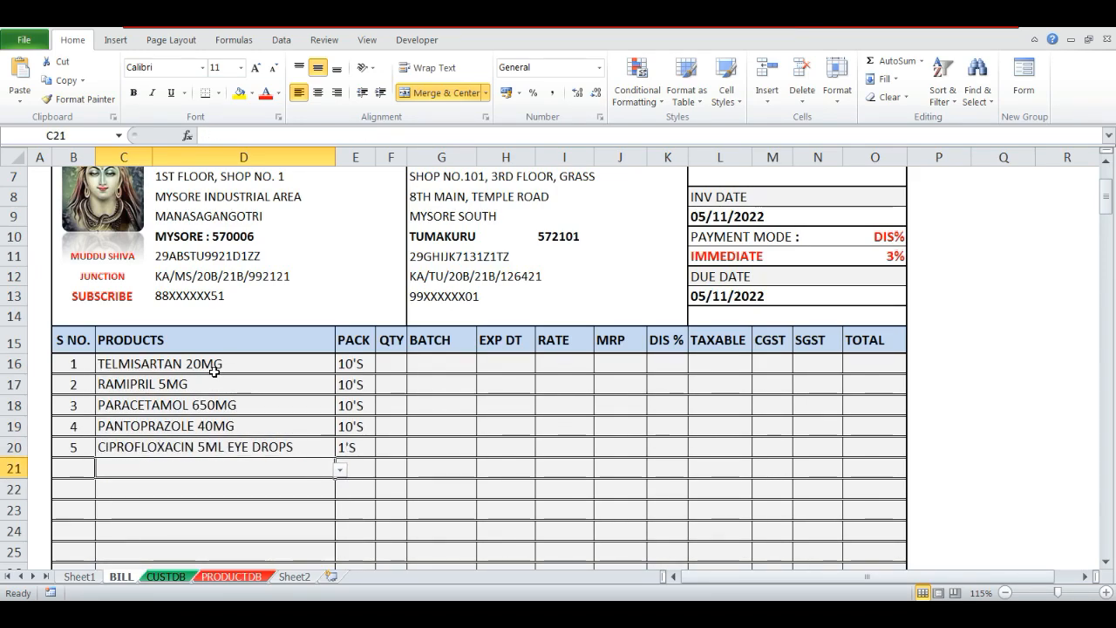
- Add DORZOLAMIDE 5ML EYE DROPS as the product in row 21
{"action": "key", "text": "alt+Down"}
{"action": "key", "text": "Down"}
{"action": "key", "text": "Down"}
{"action": "key", "text": "Down"}
{"action": "key", "text": "Down"}
{"action": "key", "text": "Down"}
{"action": "key", "text": "Down"}
{"action": "key", "text": "Down"}
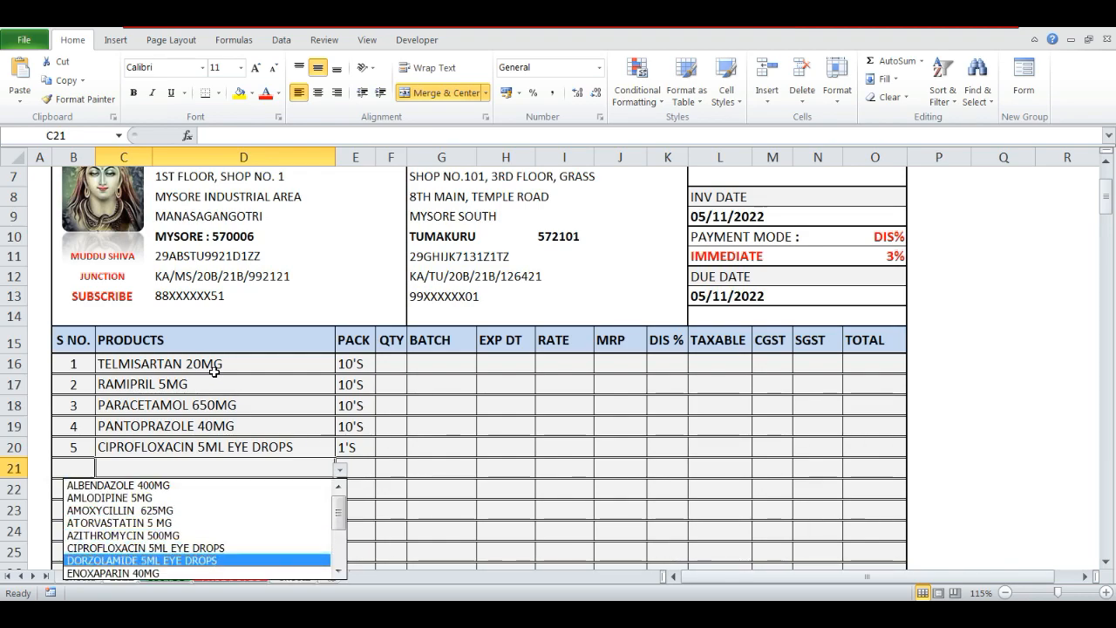
{"action": "key", "text": "Return"}
{"action": "key", "text": "Return"}
- Add ENOXAPARIN 40MG and AZITHROMYCIN 500MG as products in rows 22 and 23
{"action": "key", "text": "alt+Down"}
{"action": "key", "text": "Down"}
{"action": "key", "text": "Down"}
{"action": "key", "text": "Down"}
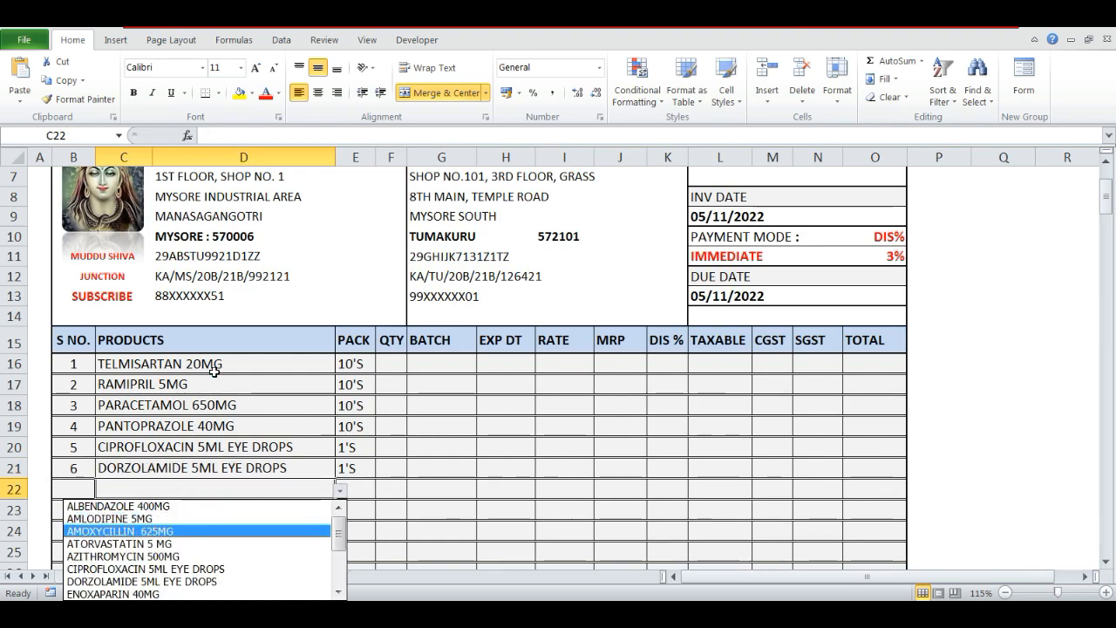
{"action": "key", "text": "Up"}
{"action": "key", "text": "Up"}
{"action": "key", "text": "Up"}
{"action": "key", "text": "Up"}
{"action": "key", "text": "Up"}
{"action": "key", "text": "Up"}
{"action": "key", "text": "Up"}
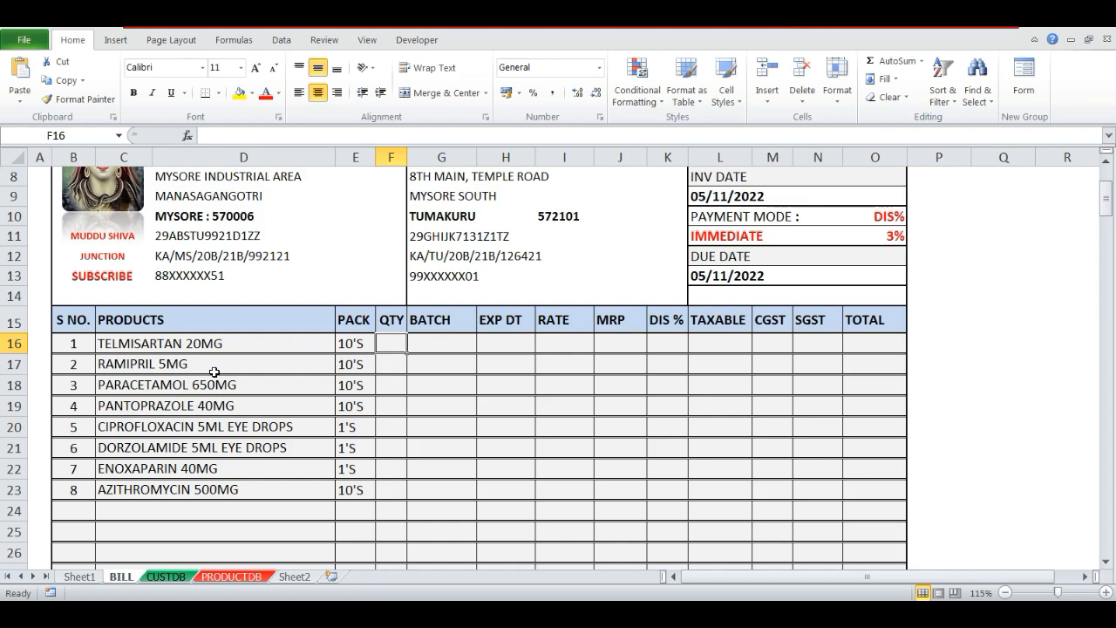
- Enter quantities 10, 1, 1 and 50 in F16 to F19 for the first four products
{"action": "type", "text": "10"}
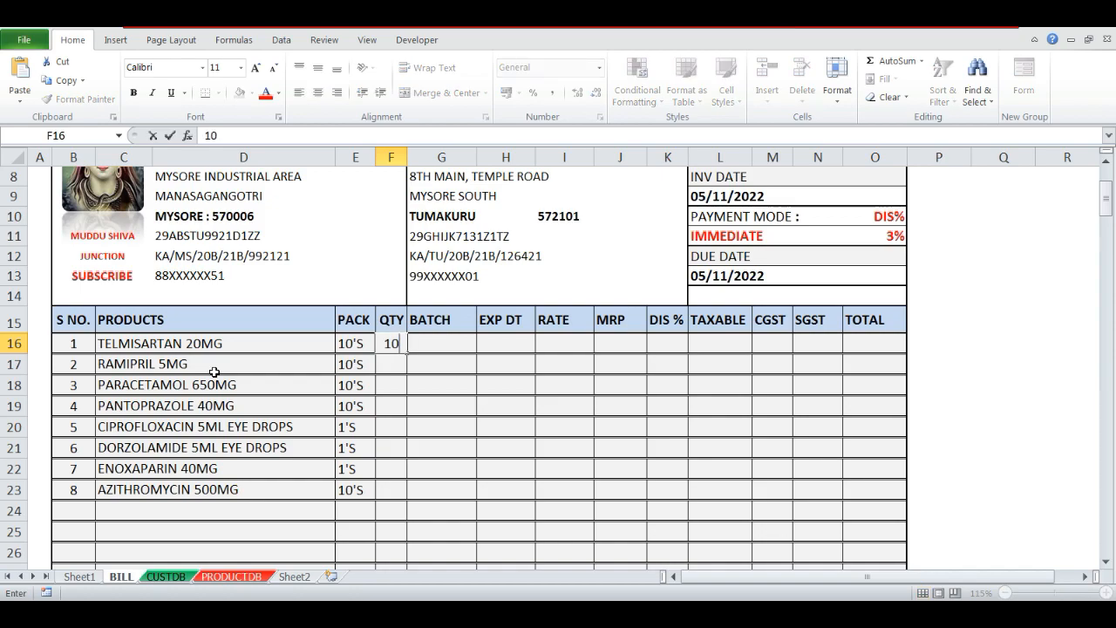
{"action": "key", "text": "Return"}
{"action": "type", "text": "1"}
{"action": "key", "text": "Return"}
{"action": "type", "text": "1"}
{"action": "key", "text": "Return"}
{"action": "type", "text": "5"}
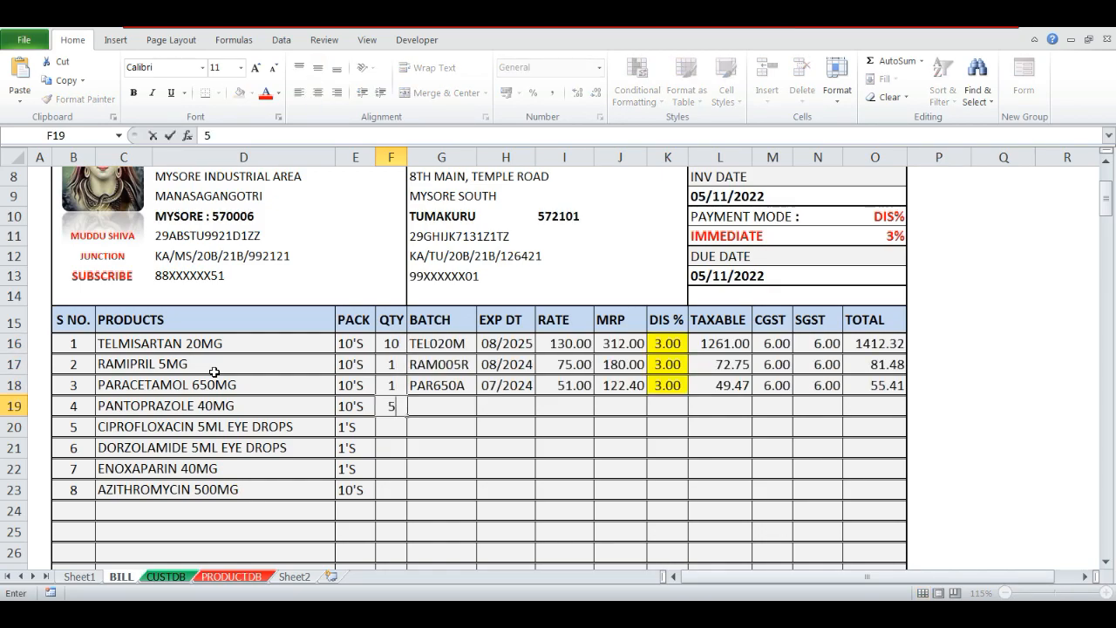
{"action": "type", "text": "0"}
{"action": "key", "text": "Return"}
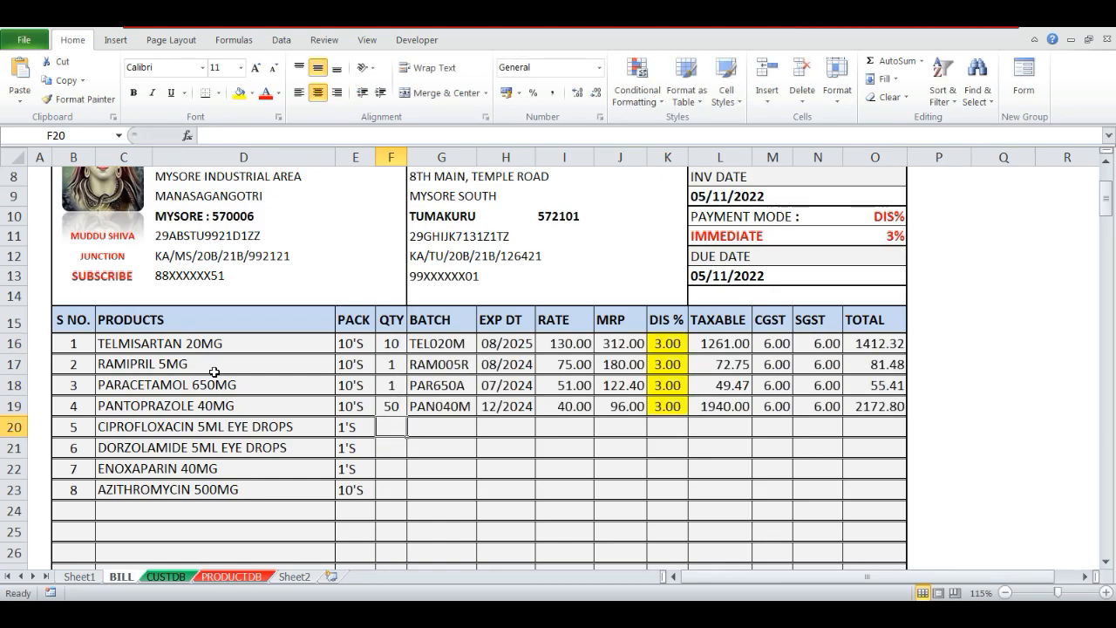
- Enter quantities 5, 5, 50 and 10 in F20 to F23 for the remaining four products
{"action": "type", "text": "5"}
{"action": "key", "text": "Return"}
{"action": "type", "text": "5"}
{"action": "key", "text": "Return"}
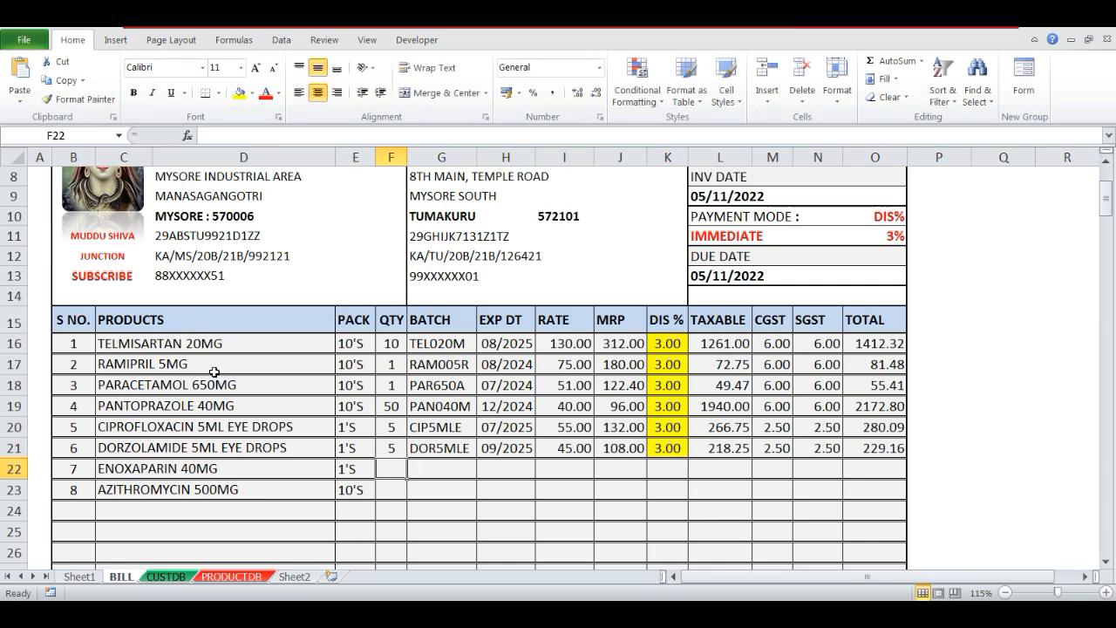
{"action": "type", "text": "50"}
{"action": "key", "text": "Return"}
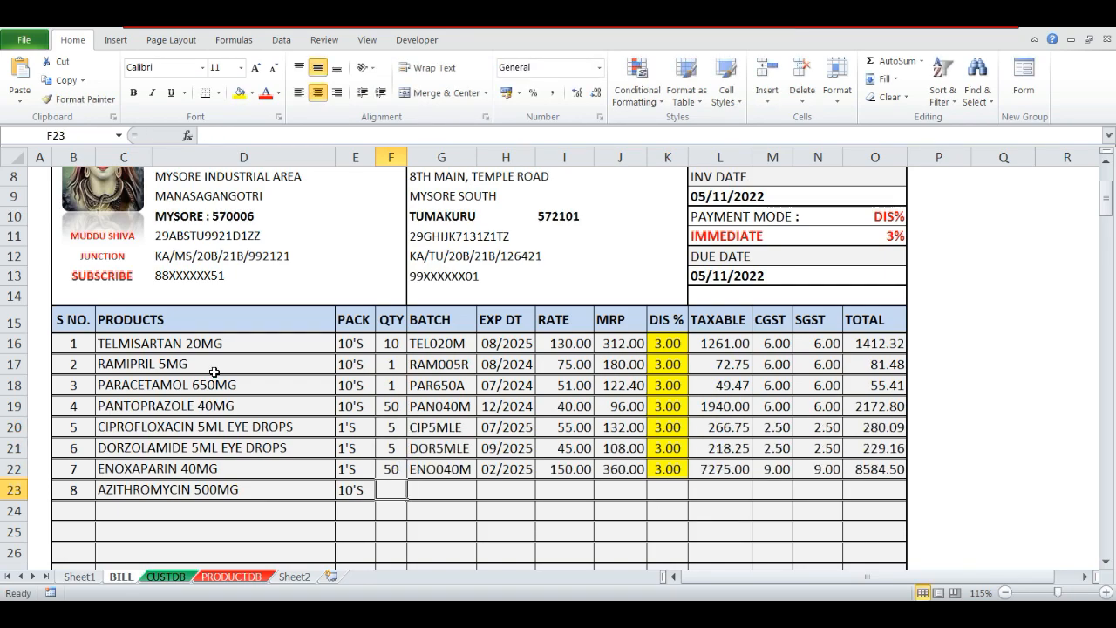
{"action": "type", "text": "10"}
{"action": "key", "text": "Return"}
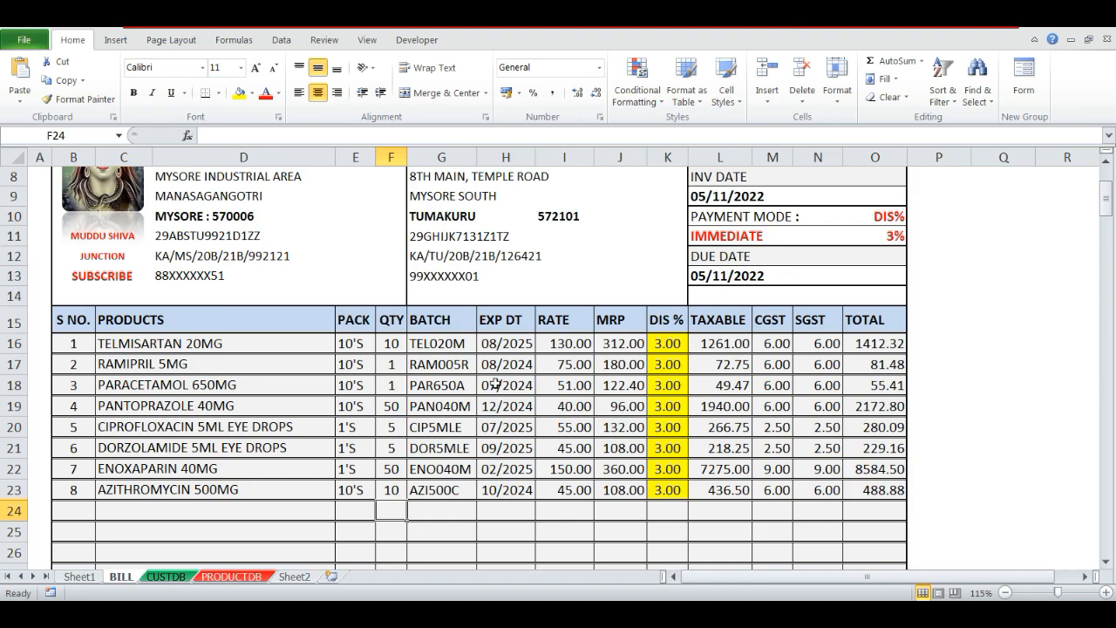
- Review the MEDICAL HOUSE bill's totals, customer details, payment mode and invoice number
{"action": "scroll", "coordinate": [495, 385], "scroll_direction": "up", "scroll_amount": 3}
{"action": "scroll", "coordinate": [519, 402], "scroll_direction": "down", "scroll_amount": 8}
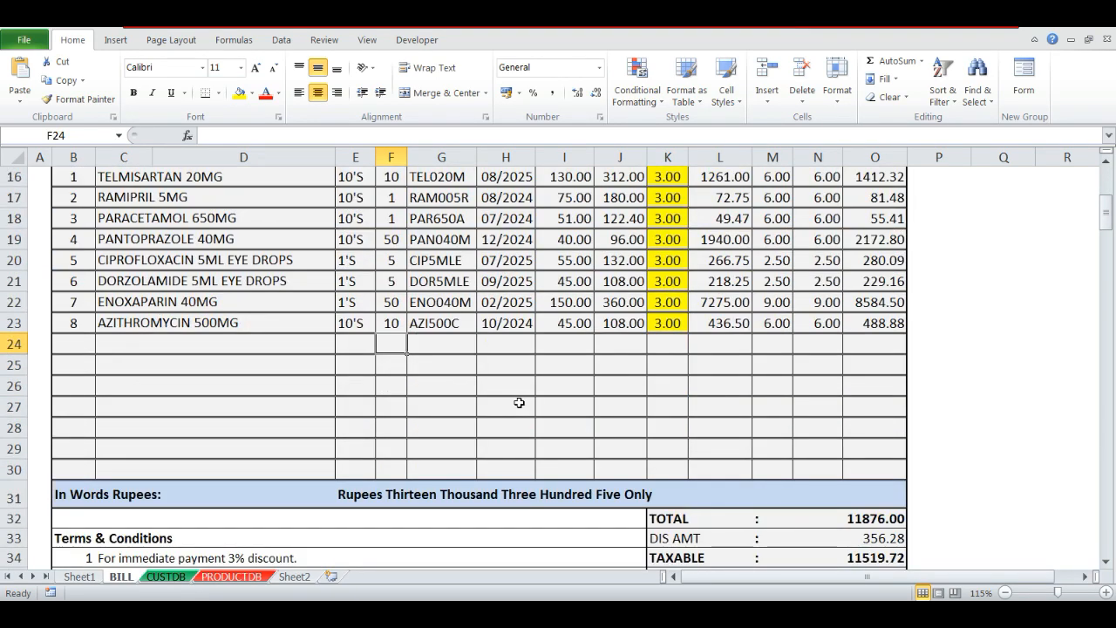
{"action": "scroll", "coordinate": [518, 402], "scroll_direction": "up", "scroll_amount": 8}
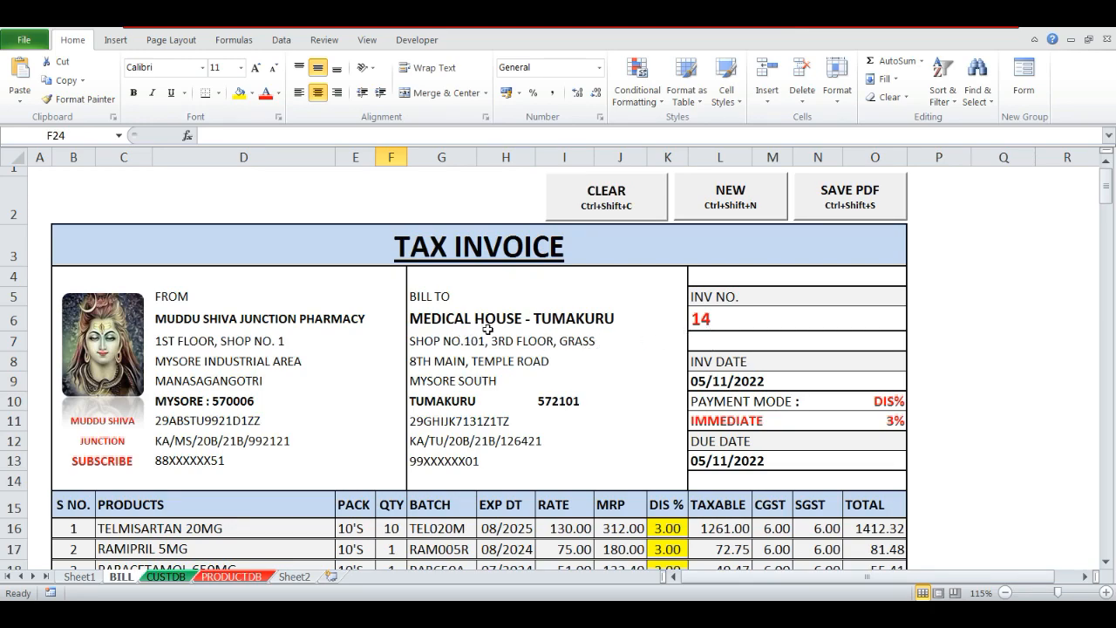
{"action": "scroll", "coordinate": [621, 361], "scroll_direction": "down", "scroll_amount": 1}
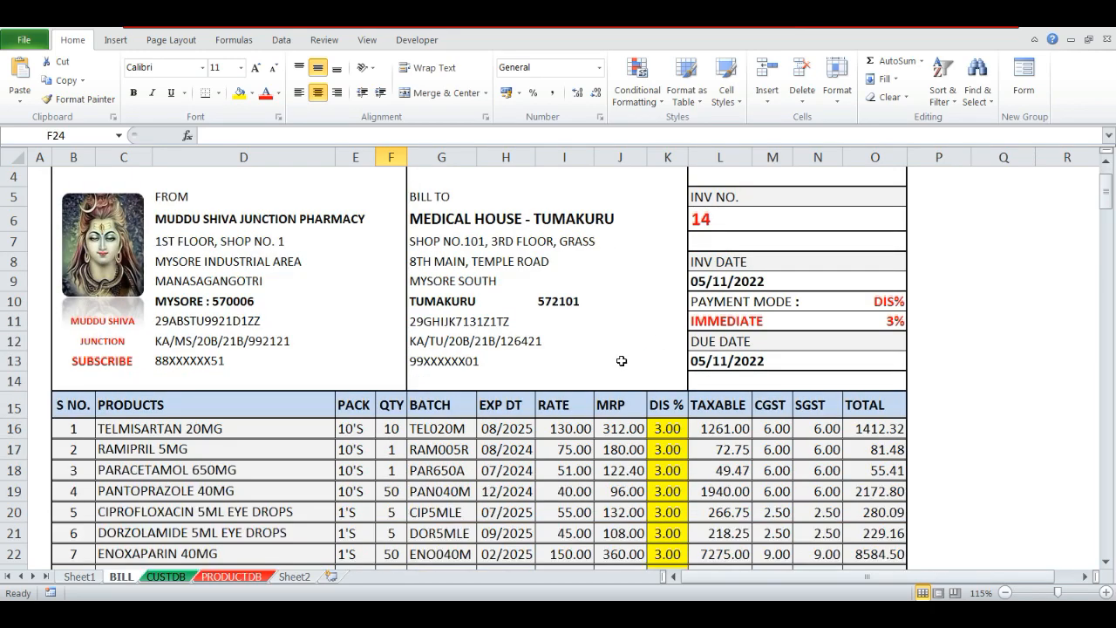
{"action": "left_click", "coordinate": [742, 323]}
{"action": "left_click", "coordinate": [710, 219]}
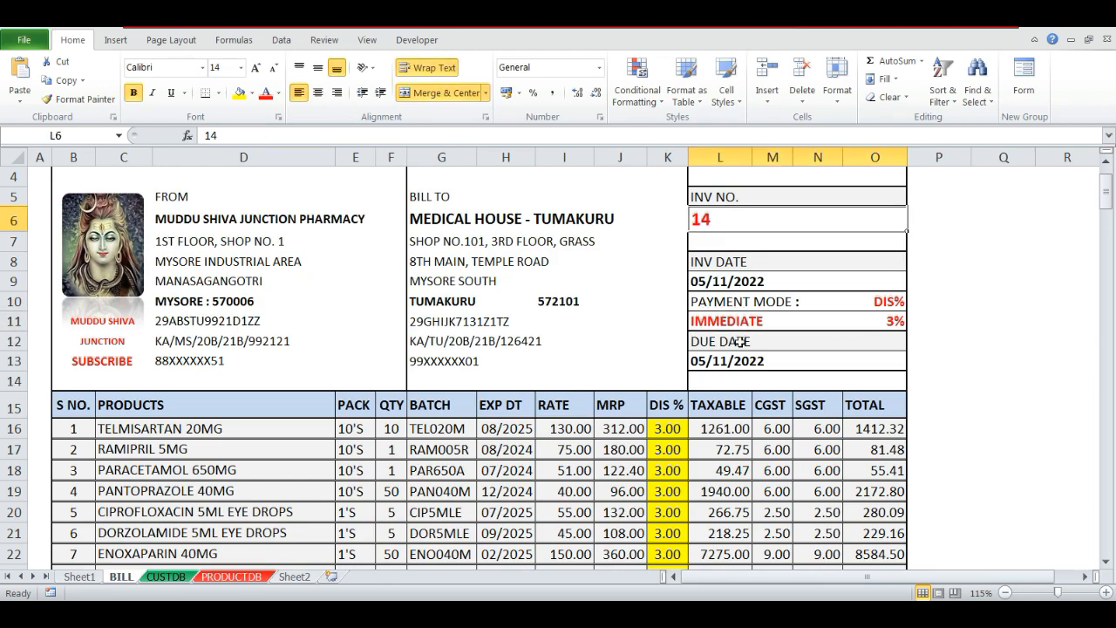
- Check the product count, the total quantity against the quantities in F16:F23, and the amount in words in row 31
{"action": "scroll", "coordinate": [740, 342], "scroll_direction": "down", "scroll_amount": 3}
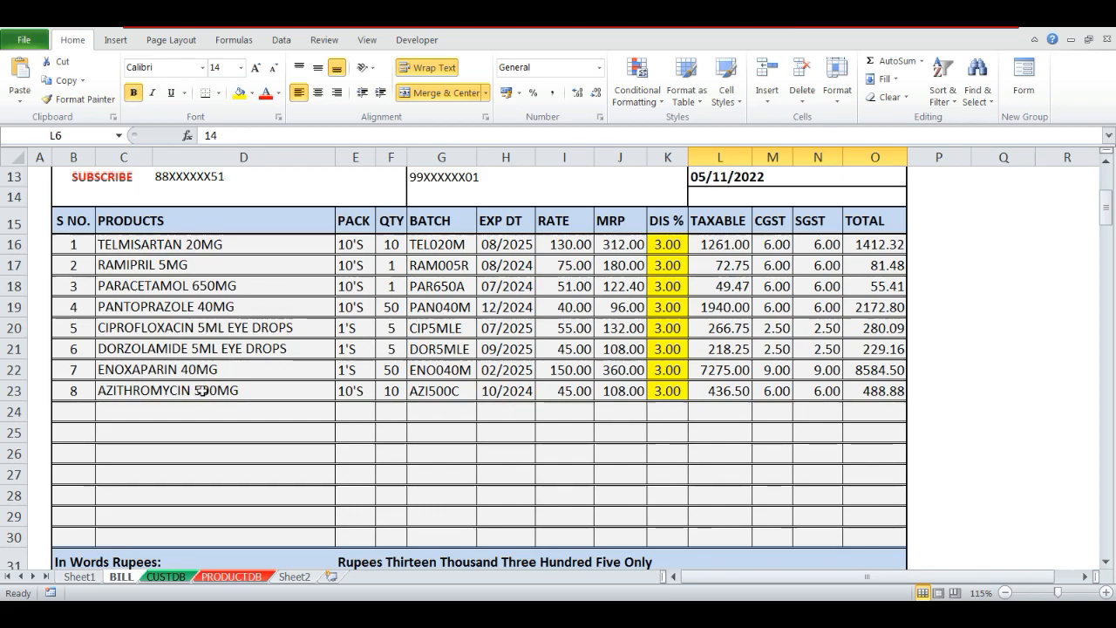
{"action": "scroll", "coordinate": [421, 427], "scroll_direction": "down", "scroll_amount": 3}
{"action": "left_click", "coordinate": [584, 516]}
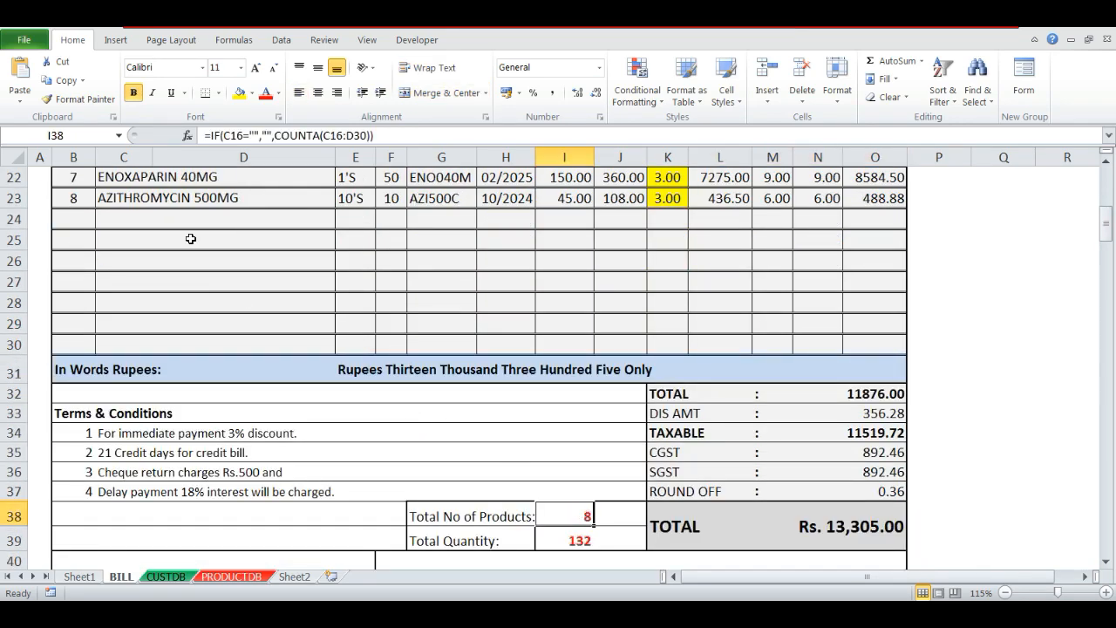
{"action": "scroll", "coordinate": [264, 264], "scroll_direction": "up", "scroll_amount": 4}
{"action": "left_click_drag", "start_coordinate": [392, 303], "coordinate": [392, 447]}
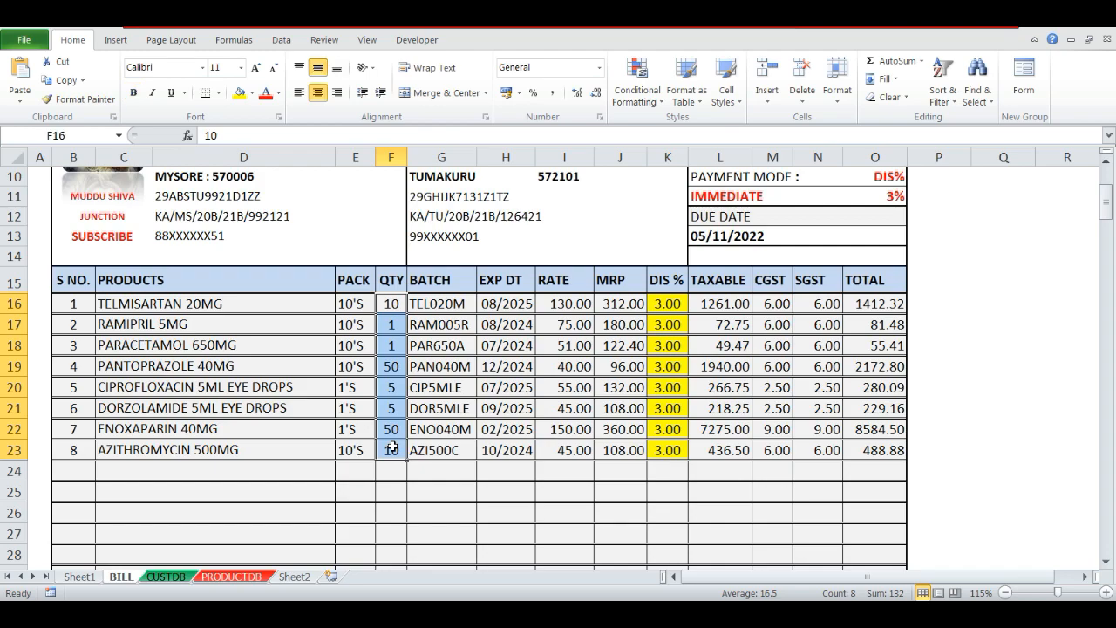
{"action": "scroll", "coordinate": [474, 436], "scroll_direction": "down", "scroll_amount": 4}
{"action": "left_click", "coordinate": [581, 541]}
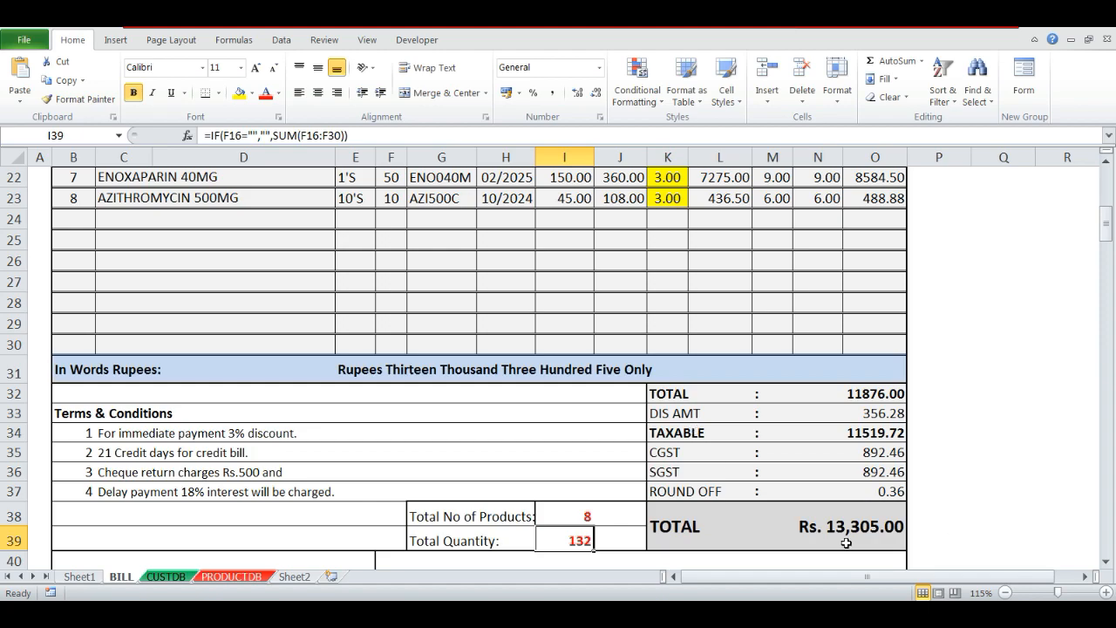
{"action": "left_click", "coordinate": [349, 372]}
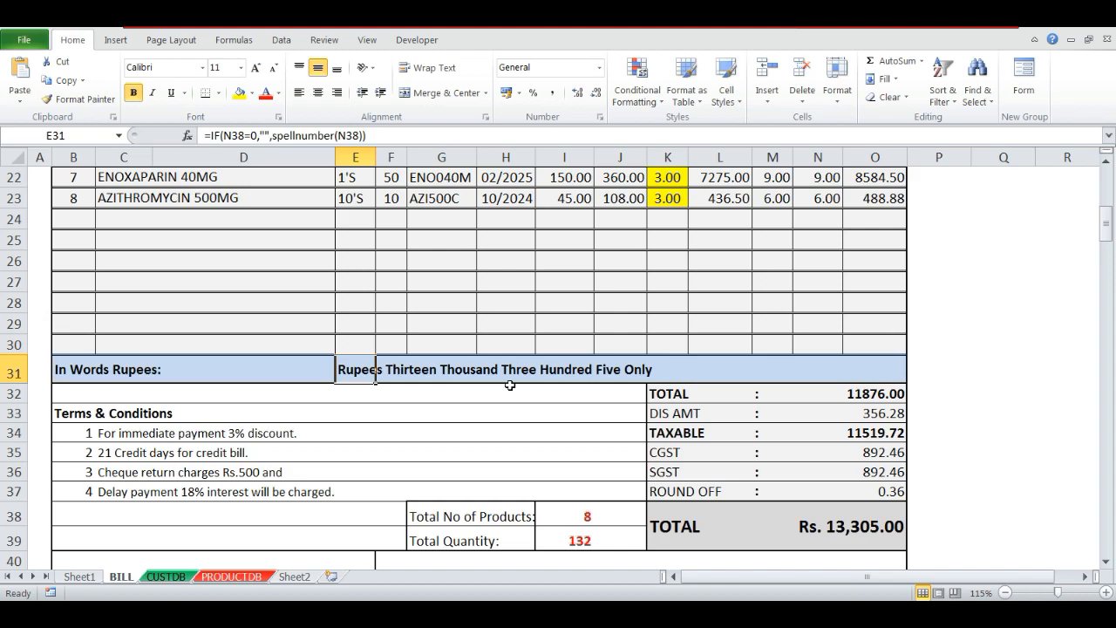
{"action": "scroll", "coordinate": [607, 418], "scroll_direction": "down", "scroll_amount": 4}
- Save the MEDICAL HOUSE bill as a PDF with the SAVE PDF macro and look through the generated invoice
{"action": "scroll", "coordinate": [607, 417], "scroll_direction": "up", "scroll_amount": 11}
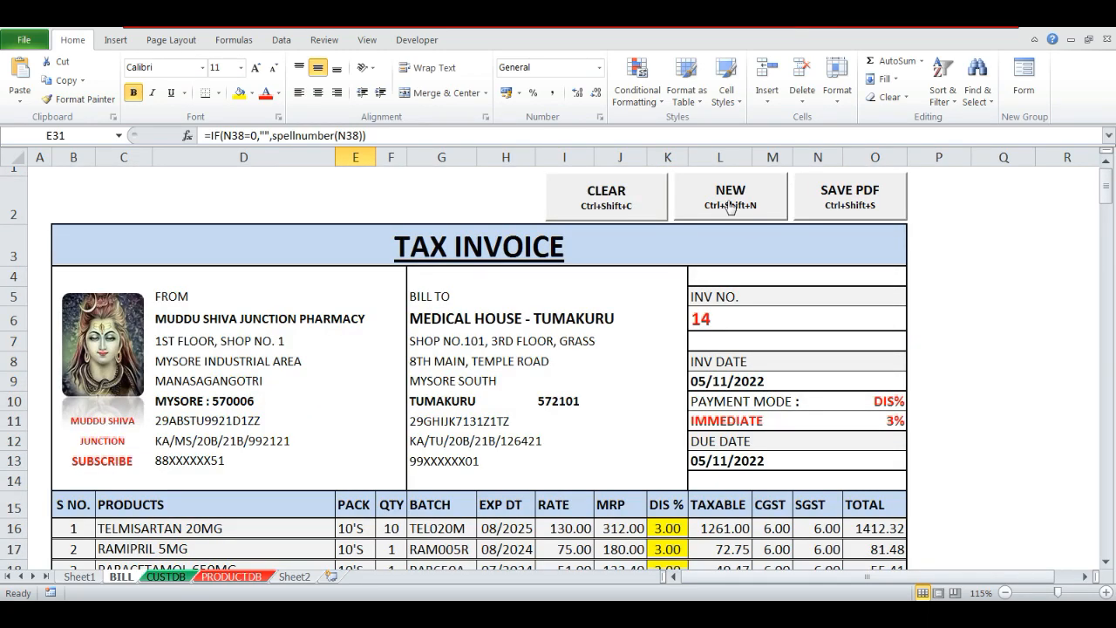
{"action": "left_click", "coordinate": [859, 194]}
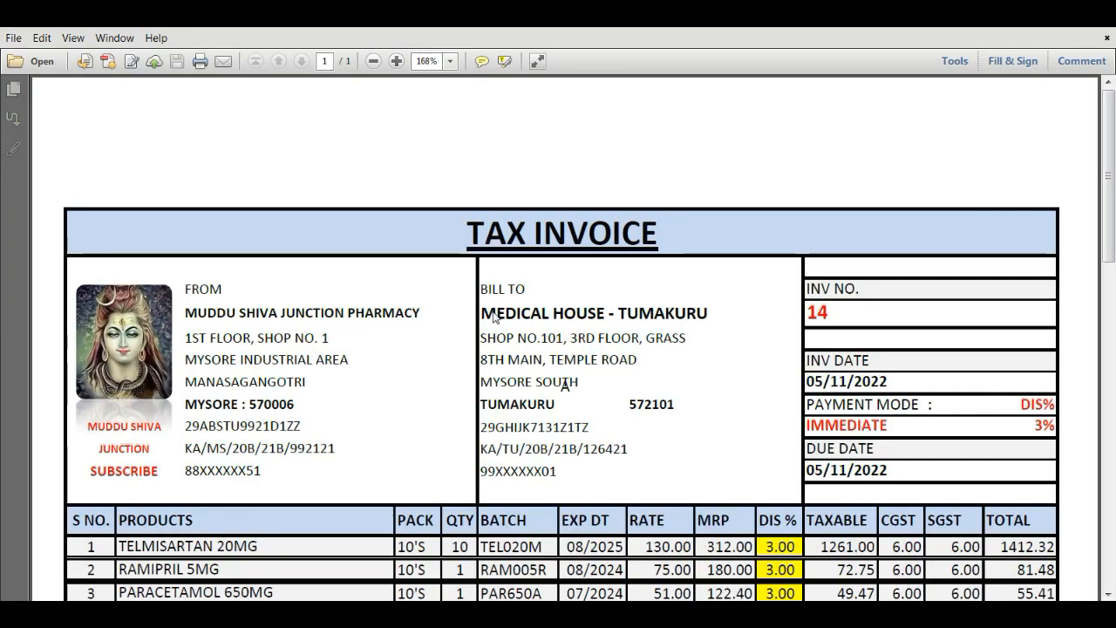
{"action": "scroll", "coordinate": [647, 381], "scroll_direction": "down", "scroll_amount": 2}
{"action": "scroll", "coordinate": [647, 384], "scroll_direction": "down", "scroll_amount": 10}
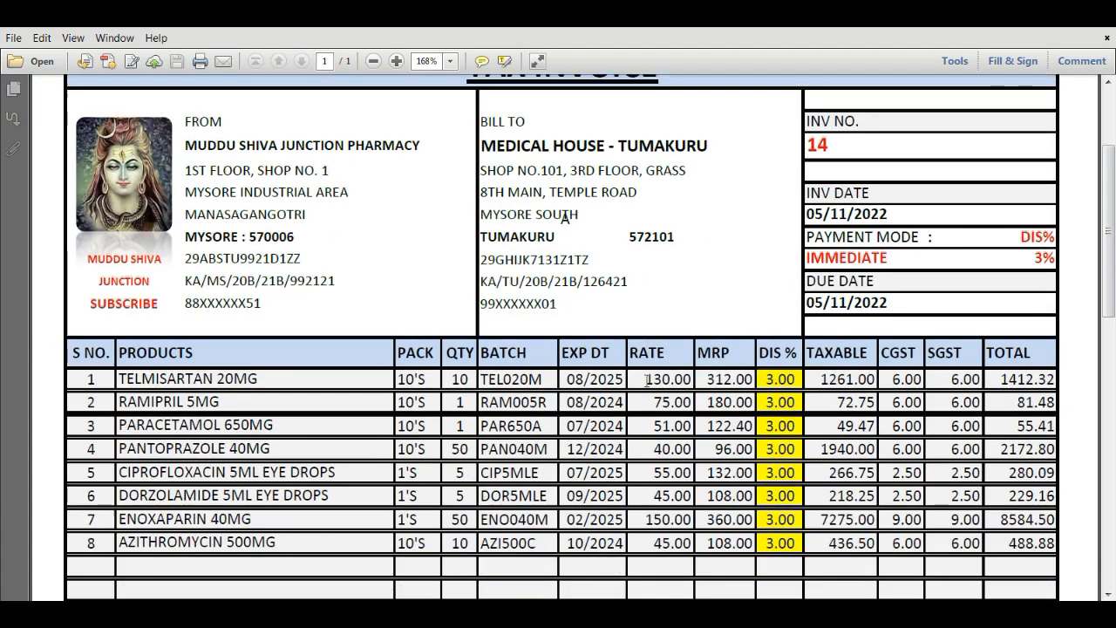
{"action": "scroll", "coordinate": [647, 388], "scroll_direction": "down", "scroll_amount": 6}
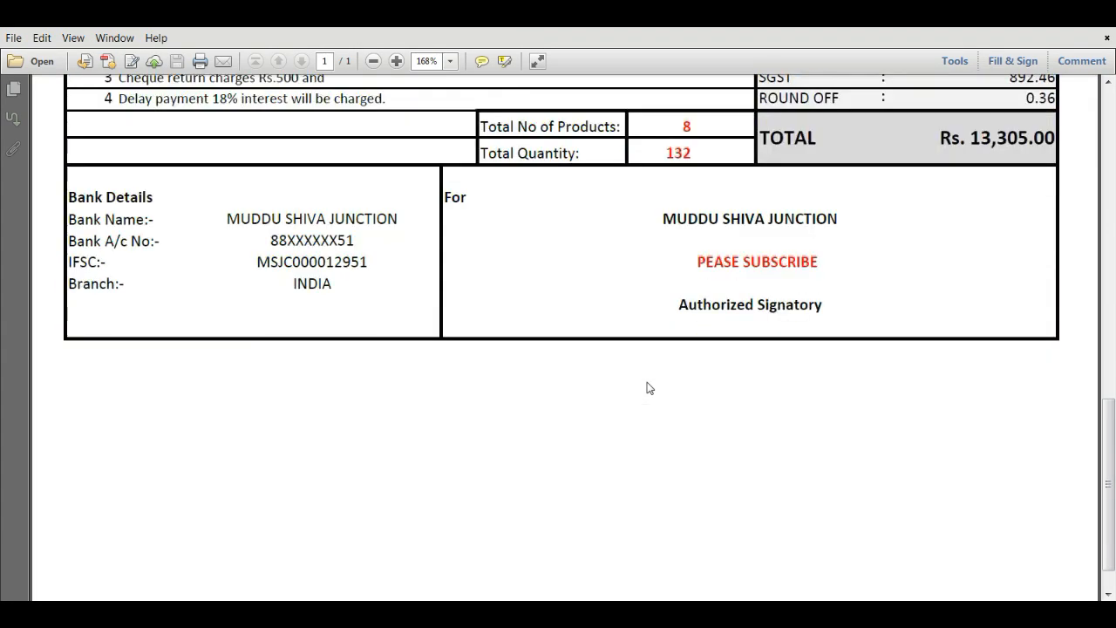
- Close the generated MEDICAL HOUSE invoice and open the BILLS folder
{"action": "scroll", "coordinate": [647, 388], "scroll_direction": "up", "scroll_amount": 15}
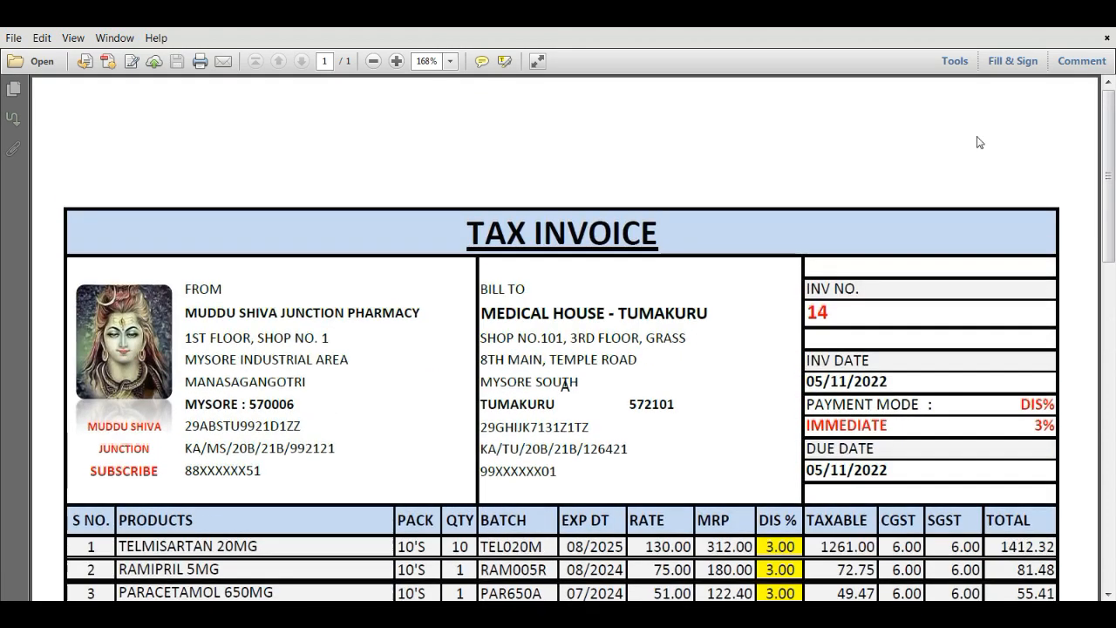
{"action": "left_click", "coordinate": [1104, 35]}
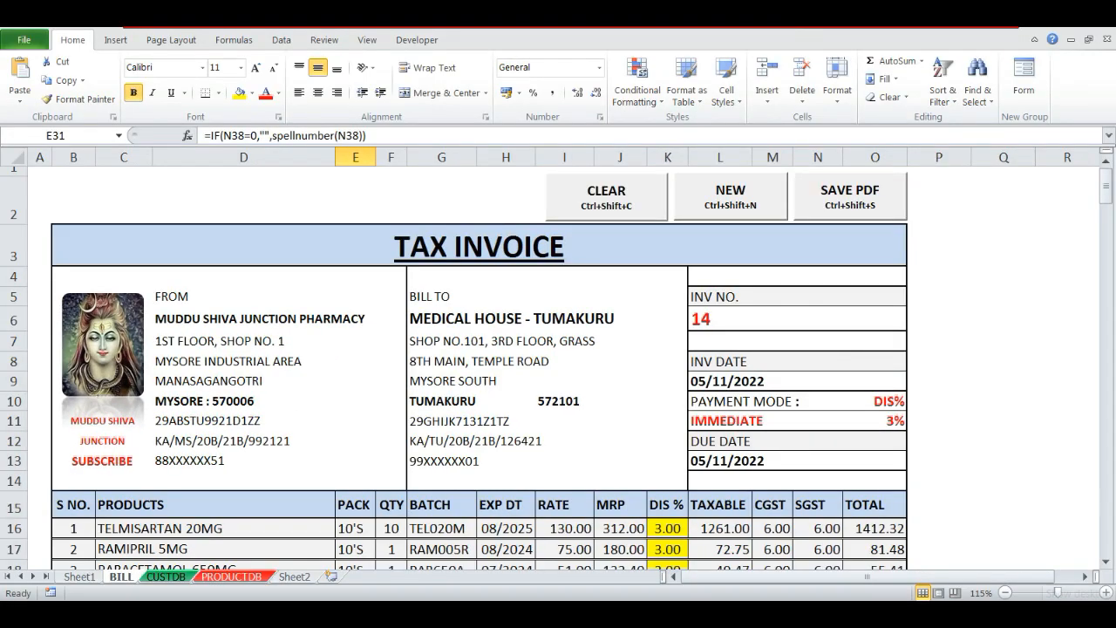
{"action": "left_click", "coordinate": [1107, 596]}
{"action": "double_click", "coordinate": [298, 107]}
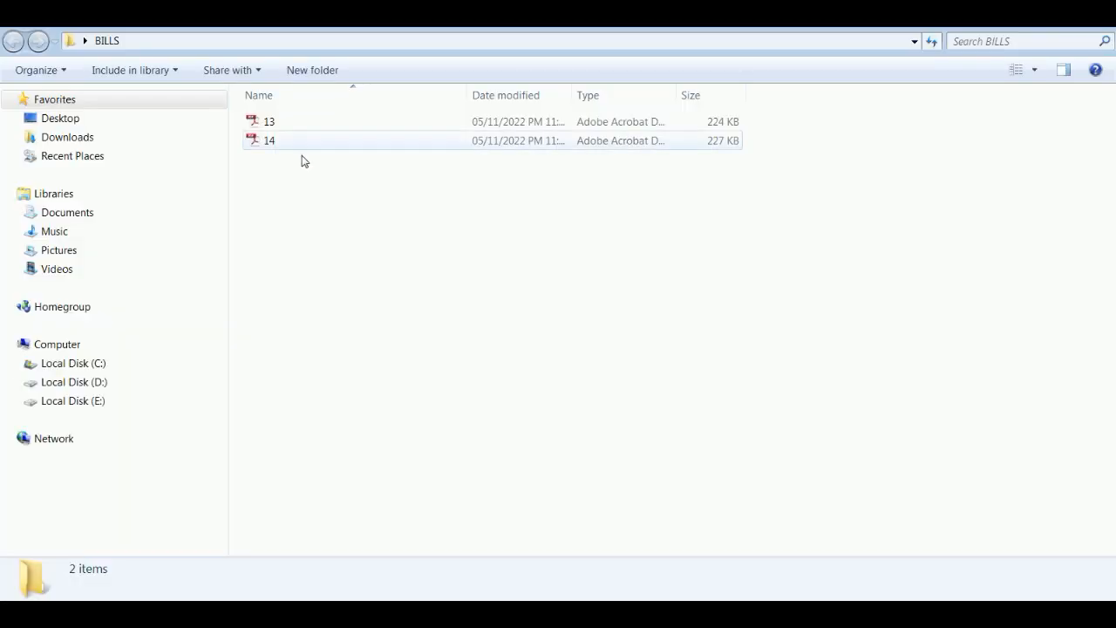
- Open the saved bill 14 from the BILLS folder, look through the whole invoice and close it
{"action": "left_click", "coordinate": [269, 121]}
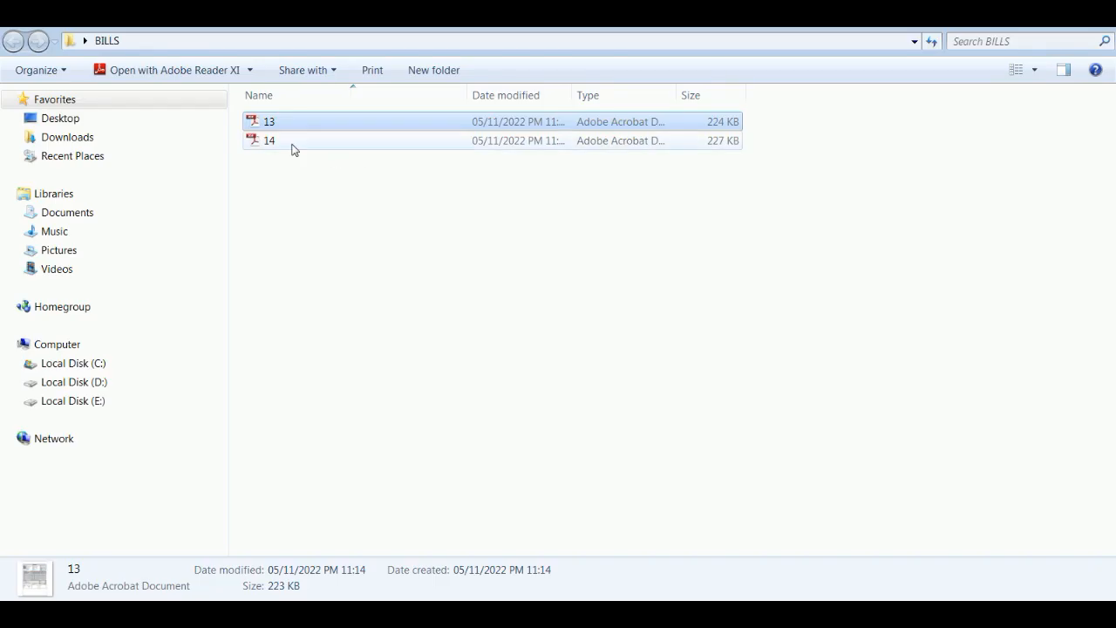
{"action": "double_click", "coordinate": [287, 142]}
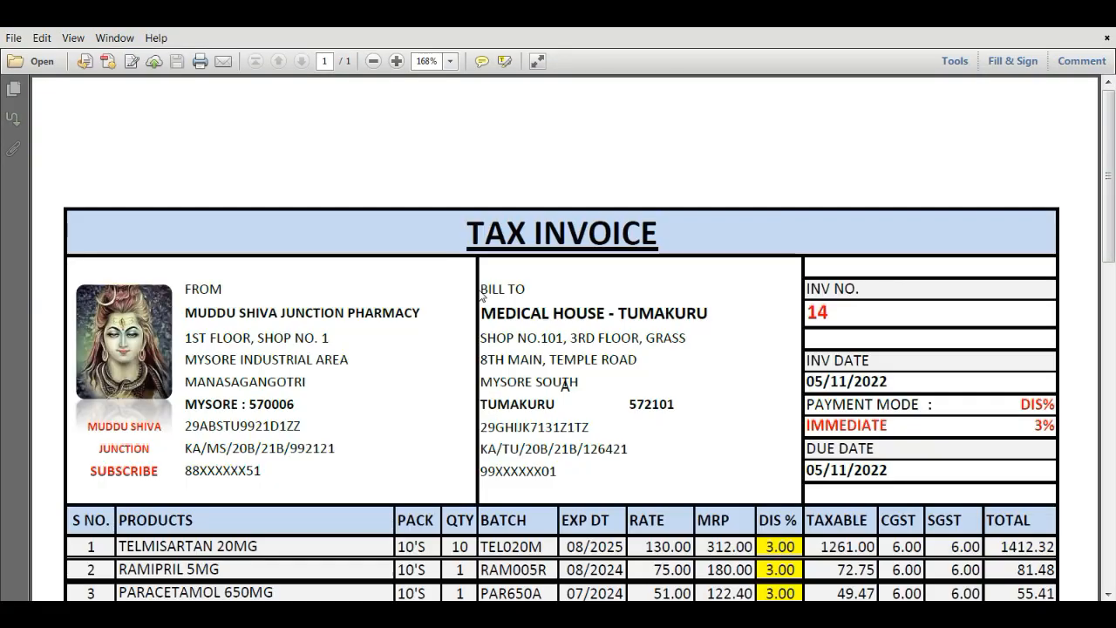
{"action": "scroll", "coordinate": [480, 297], "scroll_direction": "down", "scroll_amount": 10}
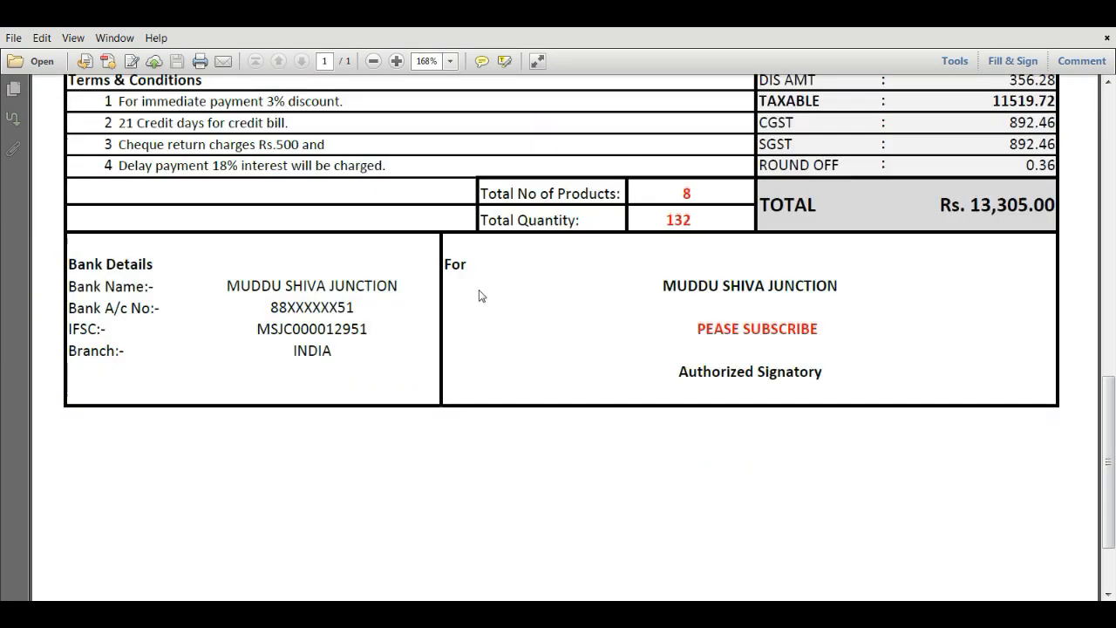
{"action": "scroll", "coordinate": [480, 297], "scroll_direction": "down", "scroll_amount": 1}
{"action": "scroll", "coordinate": [481, 296], "scroll_direction": "up", "scroll_amount": 10}
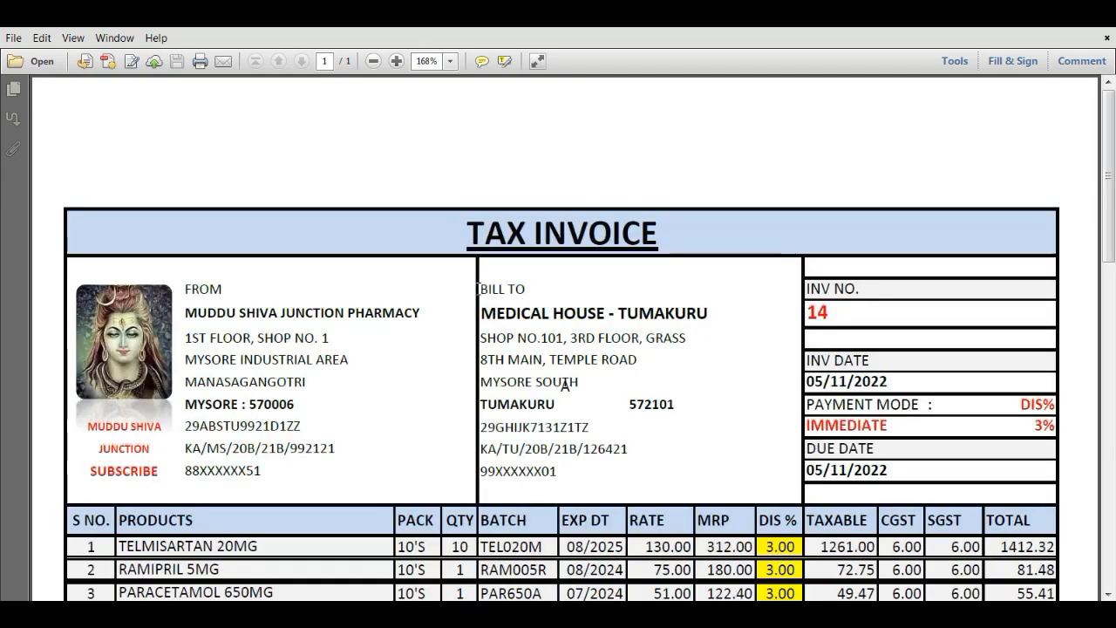
{"action": "left_click", "coordinate": [1107, 35]}
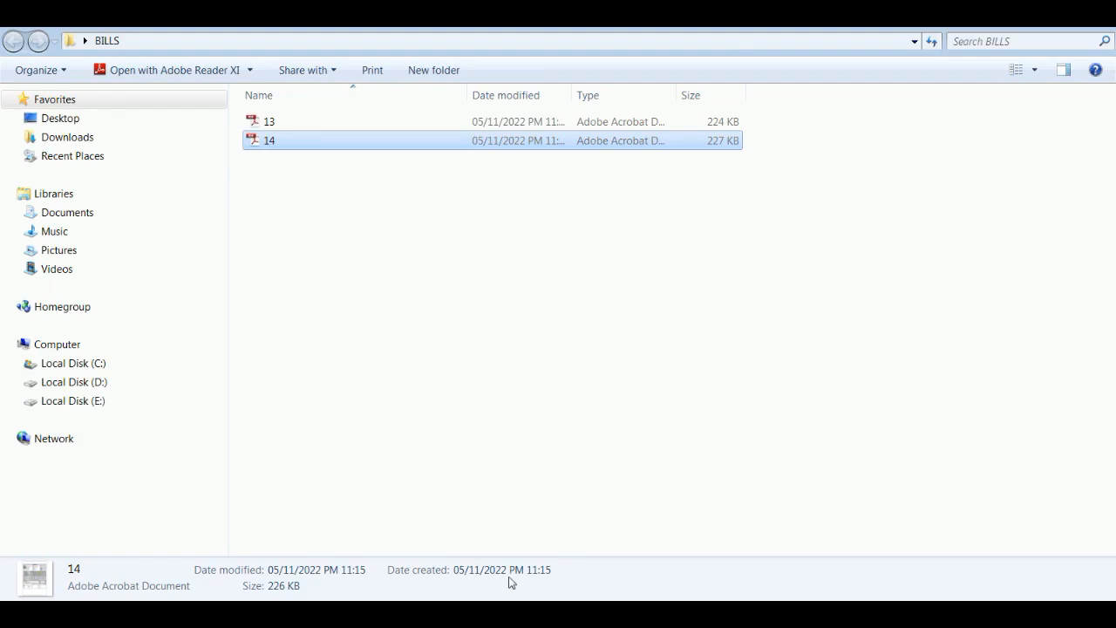
- Switch back to Excel, clear the MEDICAL HOUSE bill with the CLEAR macro and start a new invoice
{"action": "left_click", "coordinate": [495, 614]}
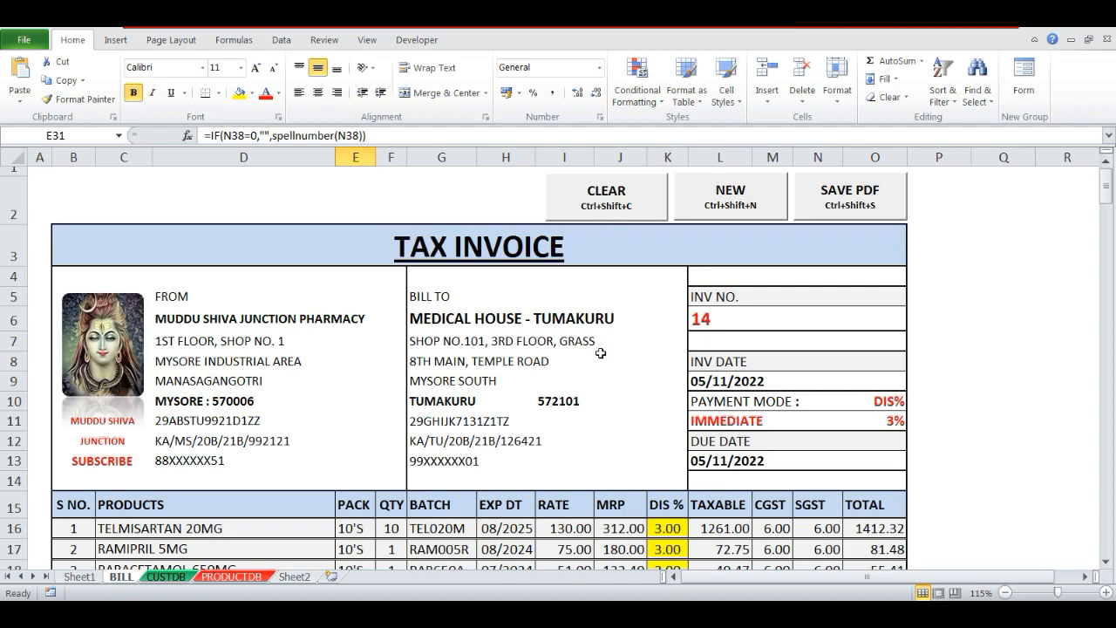
{"action": "left_click", "coordinate": [602, 208]}
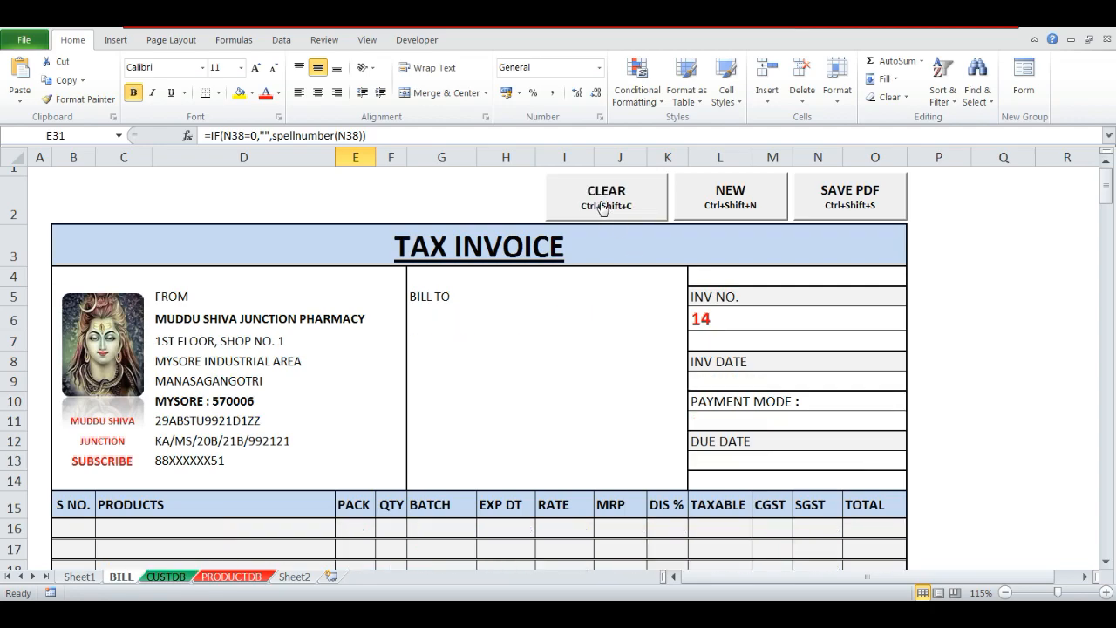
- Choose AIR MEDICALS - MANGALORE as the bill-to customer in G6
{"action": "left_click", "coordinate": [470, 324]}
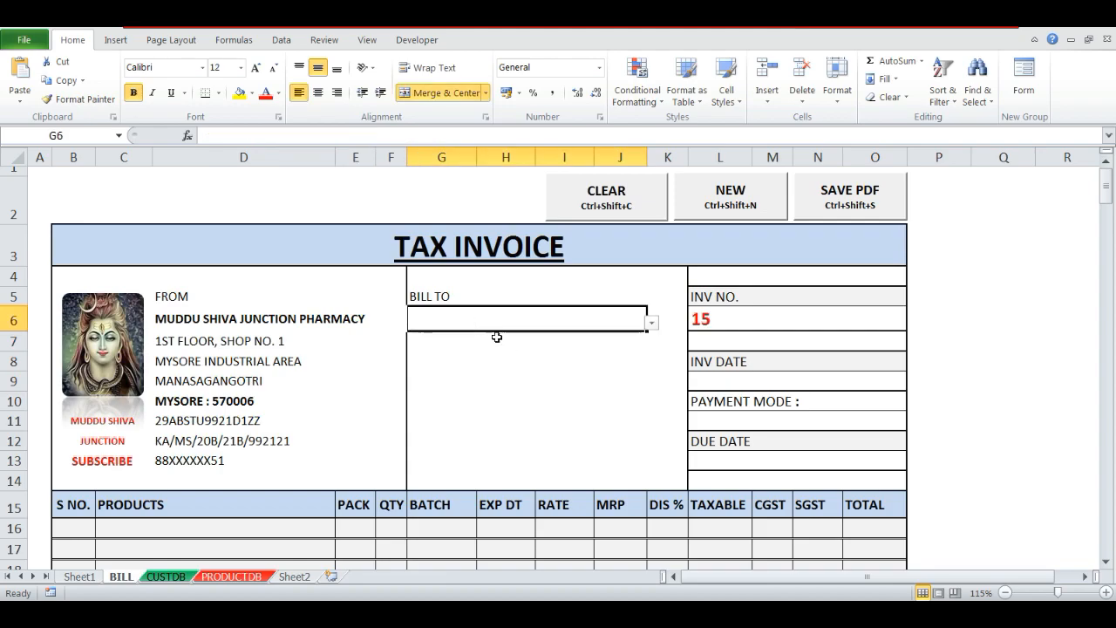
{"action": "key", "text": "alt+Down"}
{"action": "key", "text": "Down"}
{"action": "key", "text": "Down"}
{"action": "key", "text": "Down"}
{"action": "key", "text": "Down"}
{"action": "key", "text": "Down"}
{"action": "key", "text": "Down"}
{"action": "key", "text": "Down"}
{"action": "key", "text": "Down"}
{"action": "key", "text": "Down"}
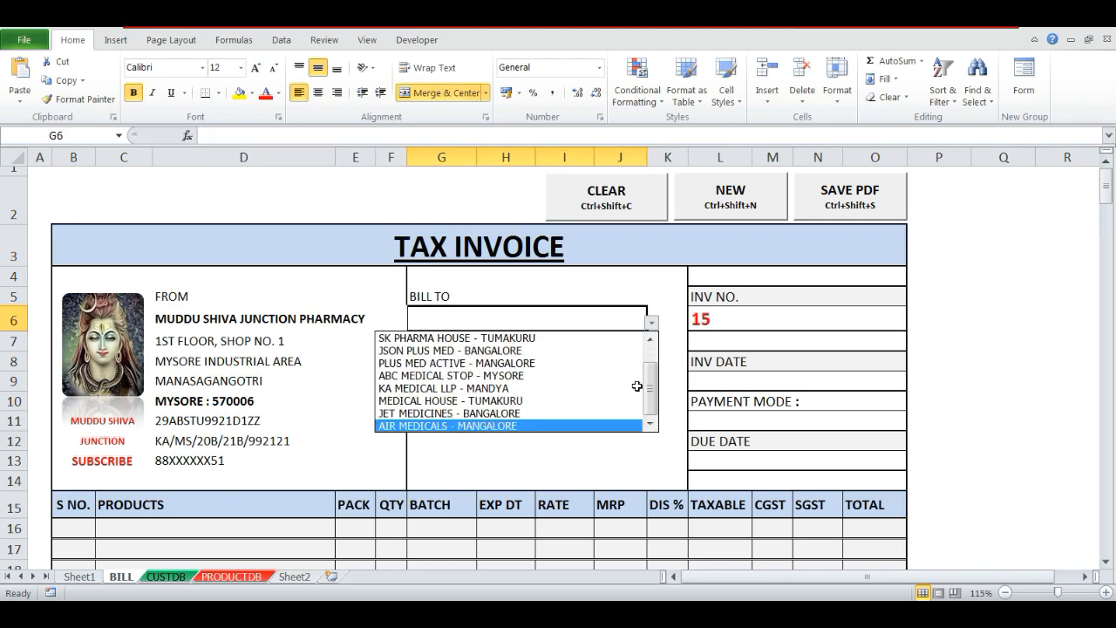
{"action": "key", "text": "Return"}
- Set the payment mode in L11 to IMMEDIATE
{"action": "key", "text": "Down"}
{"action": "key", "text": "Down"}
{"action": "key", "text": "Down"}
{"action": "key", "text": "Down"}
{"action": "key", "text": "Down"}
{"action": "key", "text": "Right"}
{"action": "key", "text": "Right"}
{"action": "key", "text": "Right"}
{"action": "key", "text": "Right"}
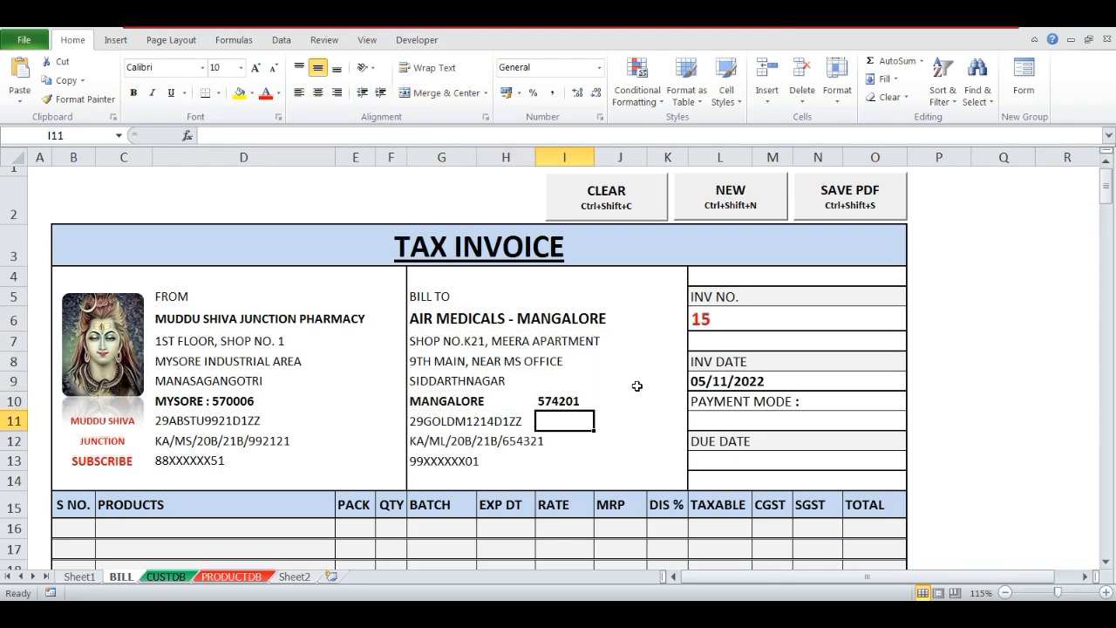
{"action": "key", "text": "Right"}
{"action": "key", "text": "alt+Down"}
{"action": "key", "text": "Down"}
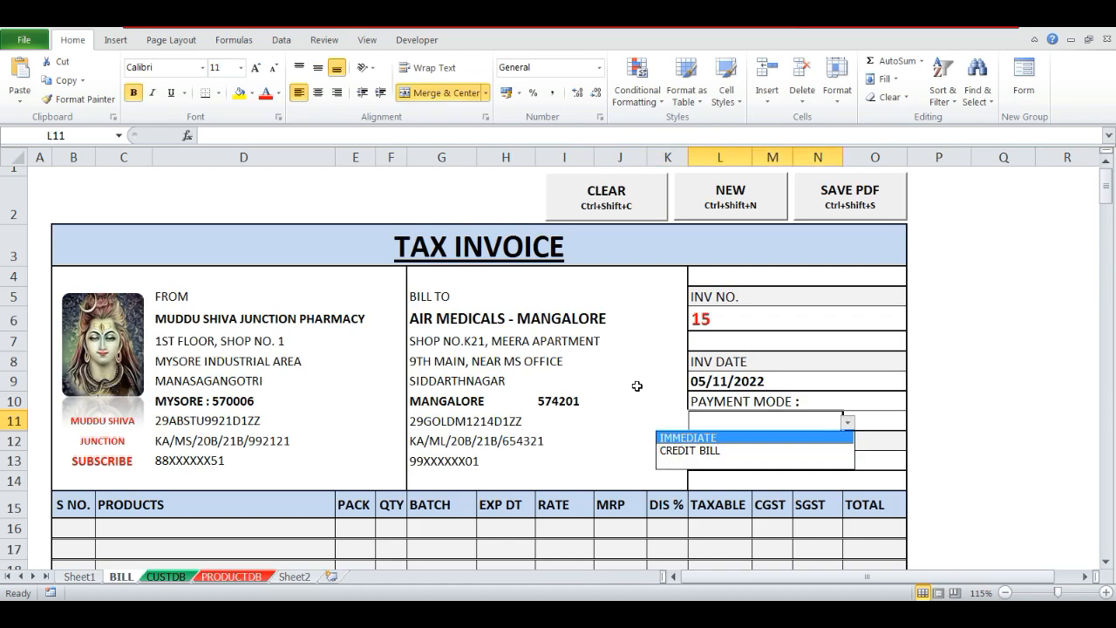
{"action": "key", "text": "Return"}
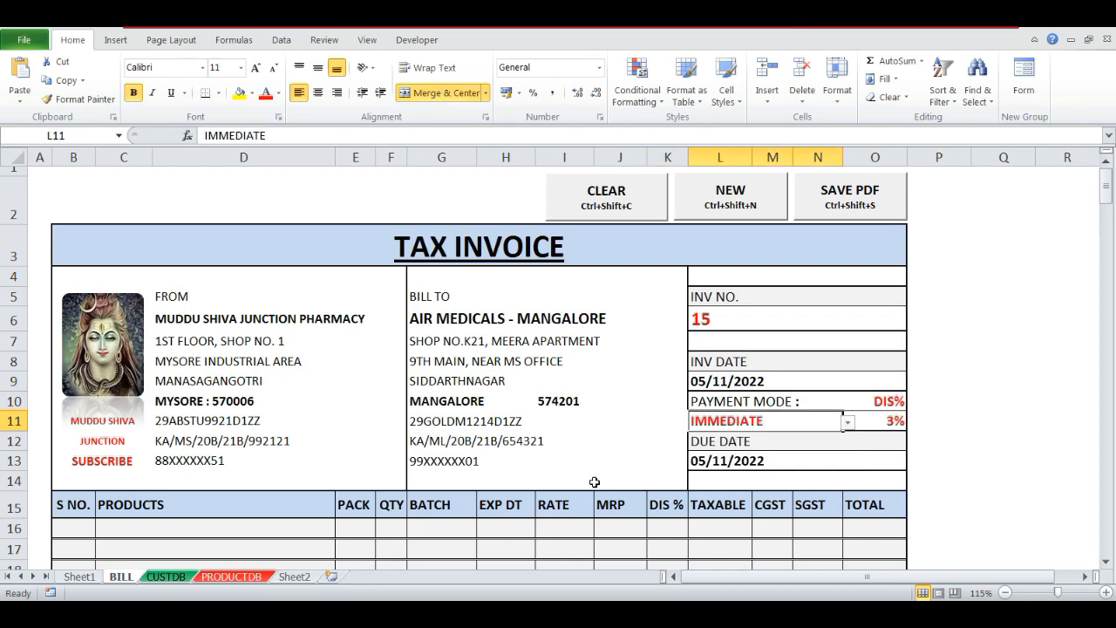
- Choose AMOXYCILLIN 625MG as the first product in C16, followed by AZITHROMYCIN 500MG in C17 and C18
{"action": "scroll", "coordinate": [580, 504], "scroll_direction": "down", "scroll_amount": 1}
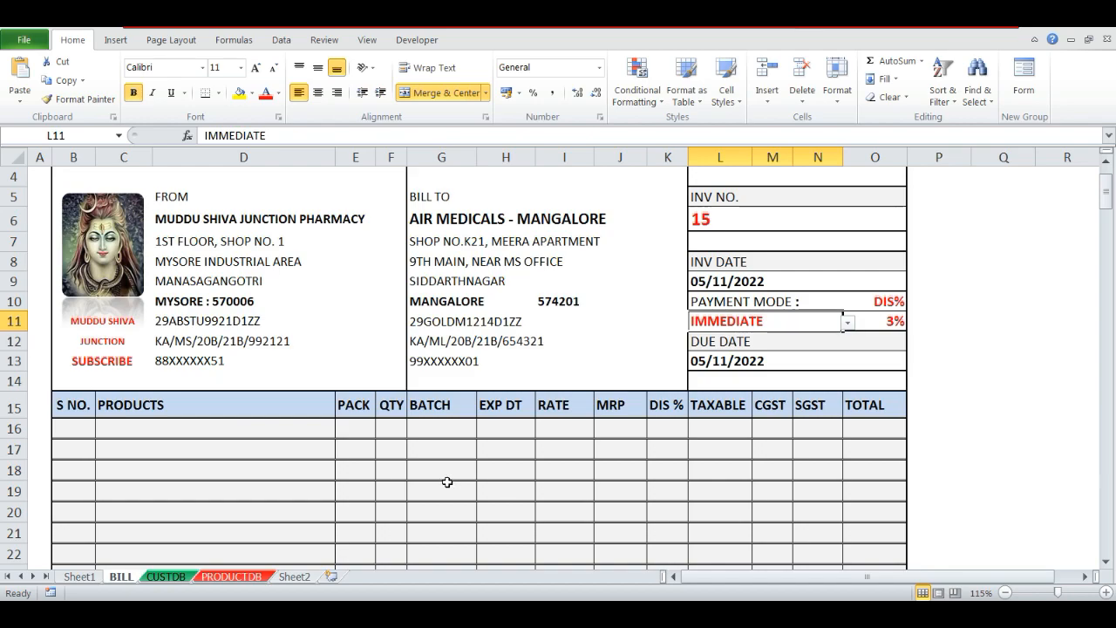
{"action": "left_click", "coordinate": [277, 430]}
{"action": "key", "text": "alt+Down"}
{"action": "key", "text": "Down"}
{"action": "key", "text": "Down"}
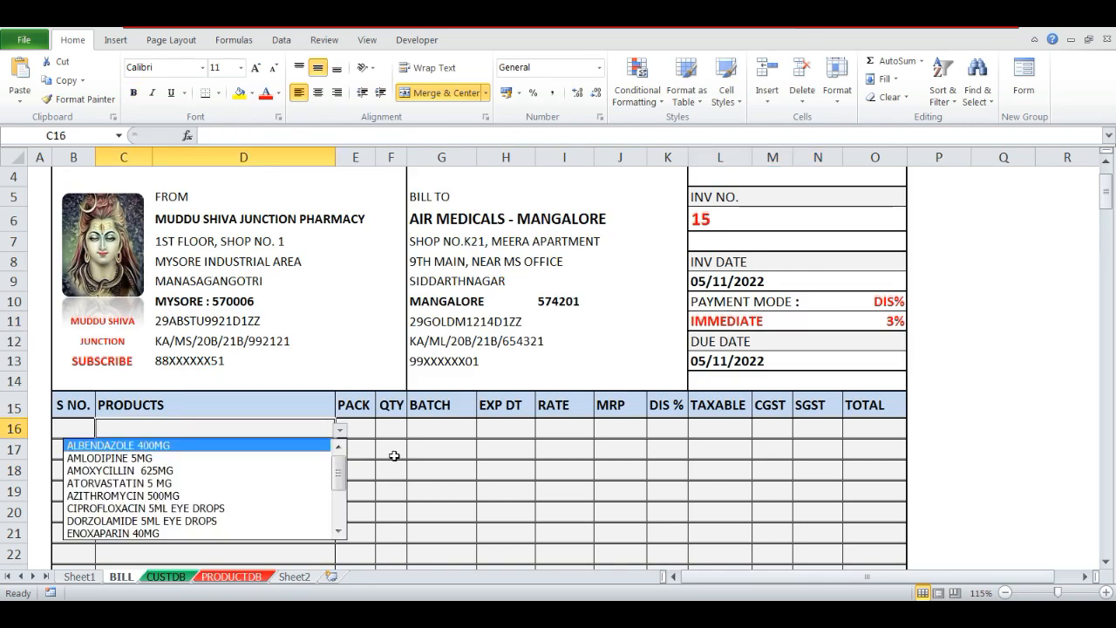
{"action": "key", "text": "Down"}
{"action": "key", "text": "Down"}
{"action": "key", "text": "Up"}
{"action": "key", "text": "Return"}
{"action": "key", "text": "Return"}
- Enter quantity 10 for each of the three products in F16 to F18
{"action": "type", "text": "10"}
{"action": "key", "text": "Return"}
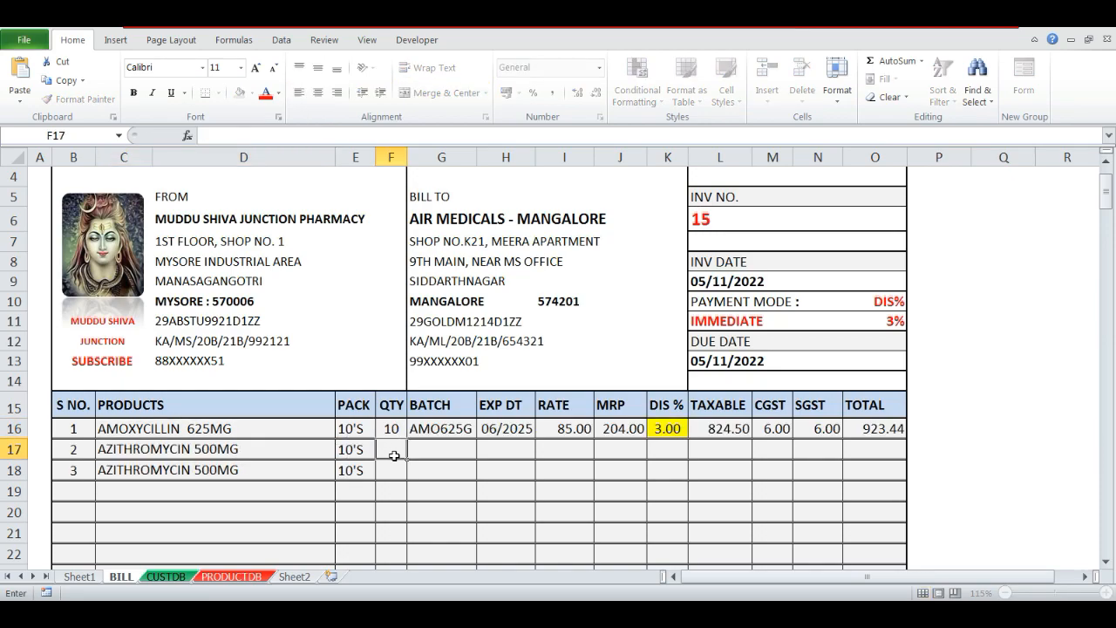
{"action": "type", "text": "10"}
{"action": "key", "text": "Return"}
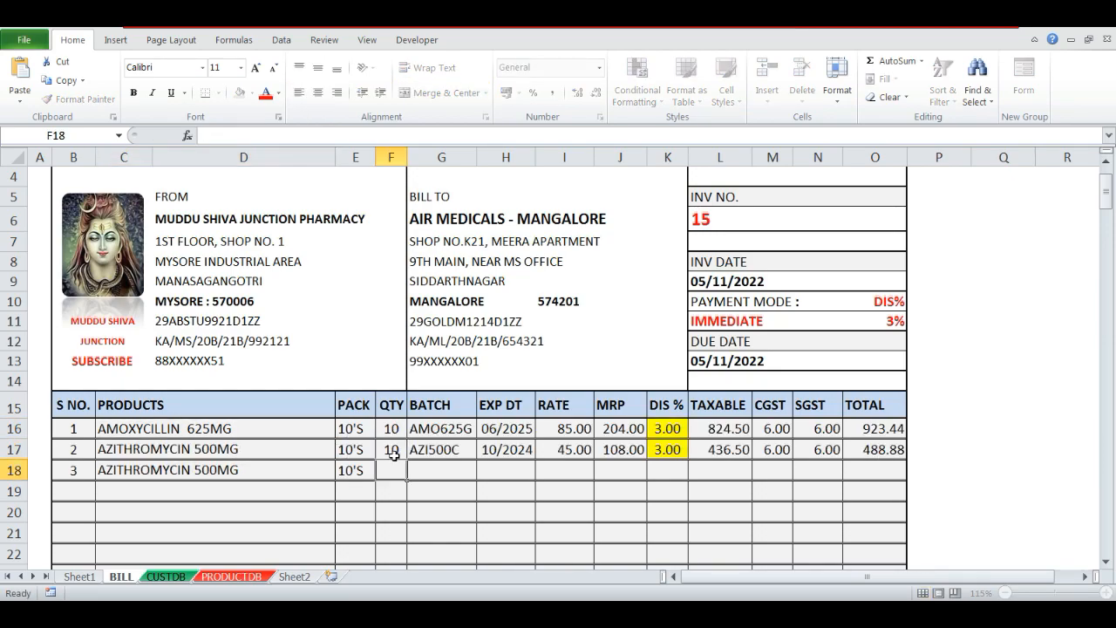
{"action": "type", "text": "10"}
{"action": "key", "text": "Return"}
{"action": "scroll", "coordinate": [713, 482], "scroll_direction": "down", "scroll_amount": 1}
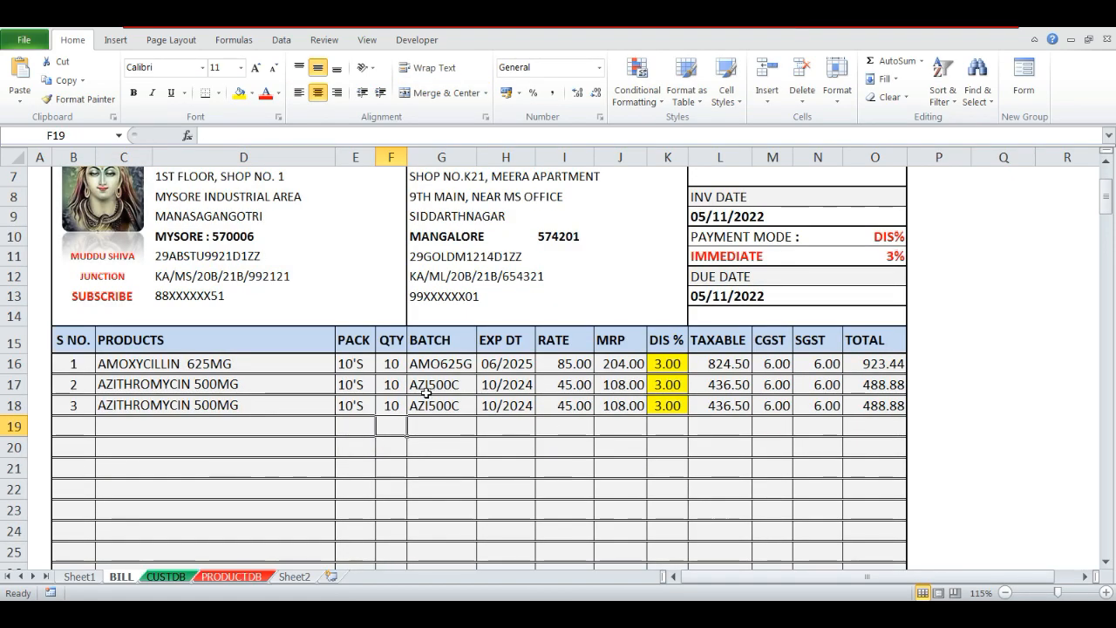
- Examine the filled-in product details in G15:O18 and delete the quantities in F16:F18
{"action": "left_click_drag", "start_coordinate": [417, 339], "coordinate": [867, 406]}
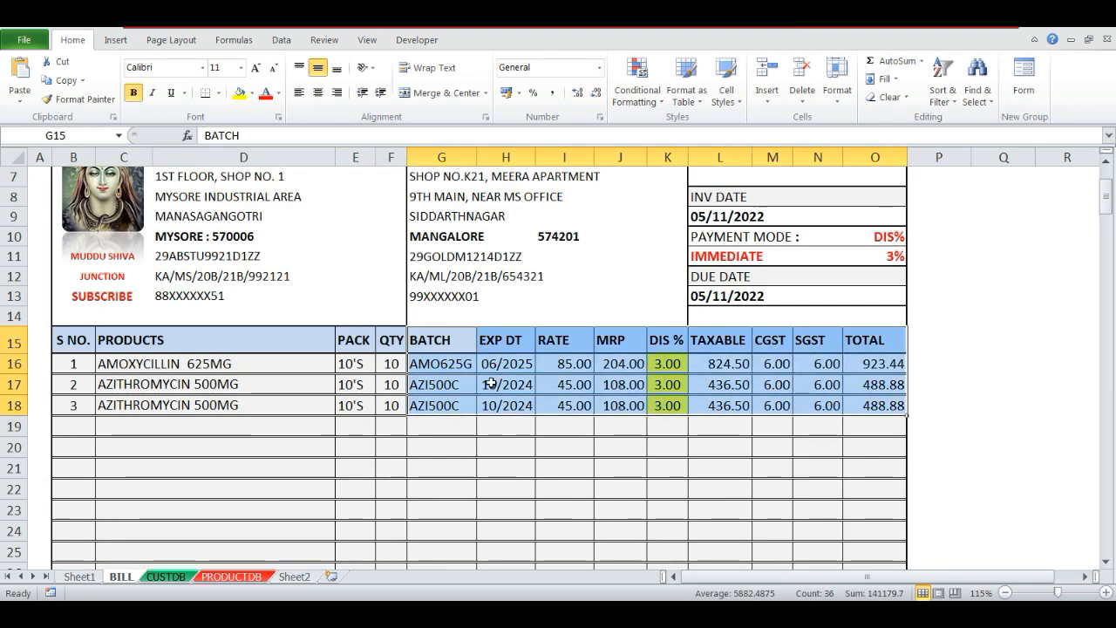
{"action": "left_click", "coordinate": [391, 370]}
{"action": "key", "text": "shift+Down"}
{"action": "key", "text": "shift+Down"}
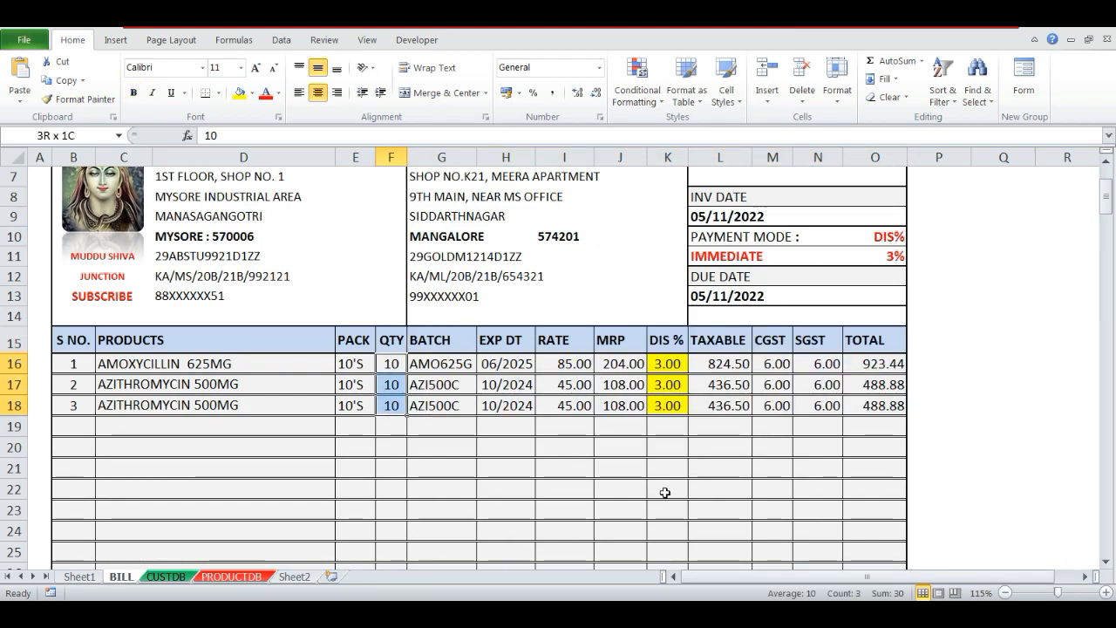
{"action": "key", "text": "Delete"}
{"action": "key", "text": "Up"}
{"action": "key", "text": "Down"}
- Re-enter quantity 10 in F16, F17 and F18
{"action": "type", "text": "10"}
{"action": "key", "text": "Return"}
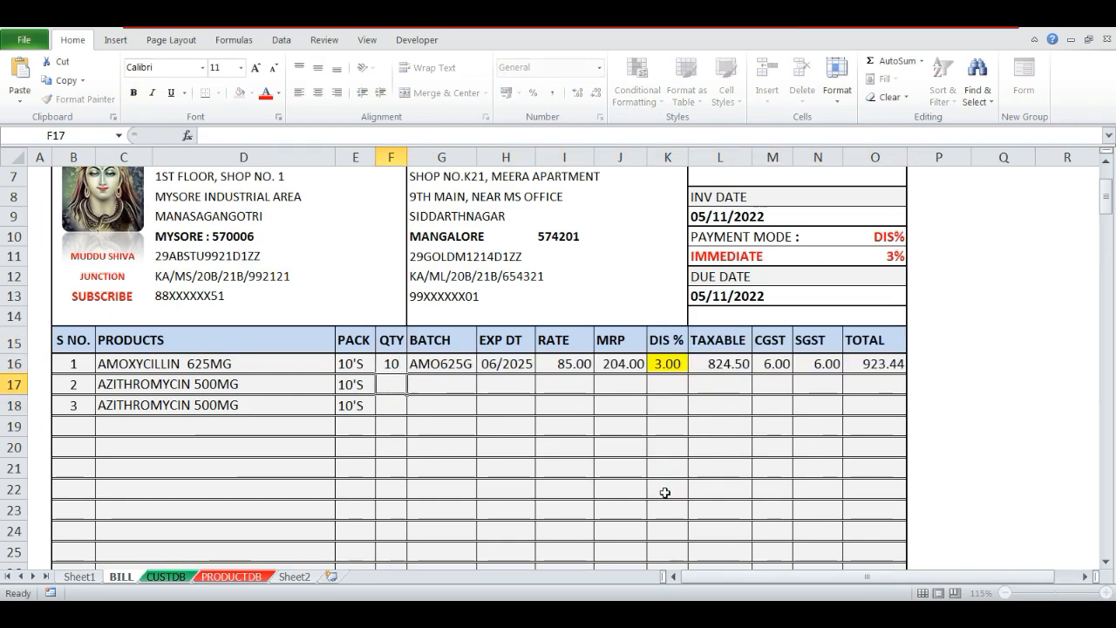
{"action": "type", "text": "10"}
{"action": "key", "text": "Return"}
{"action": "type", "text": "10"}
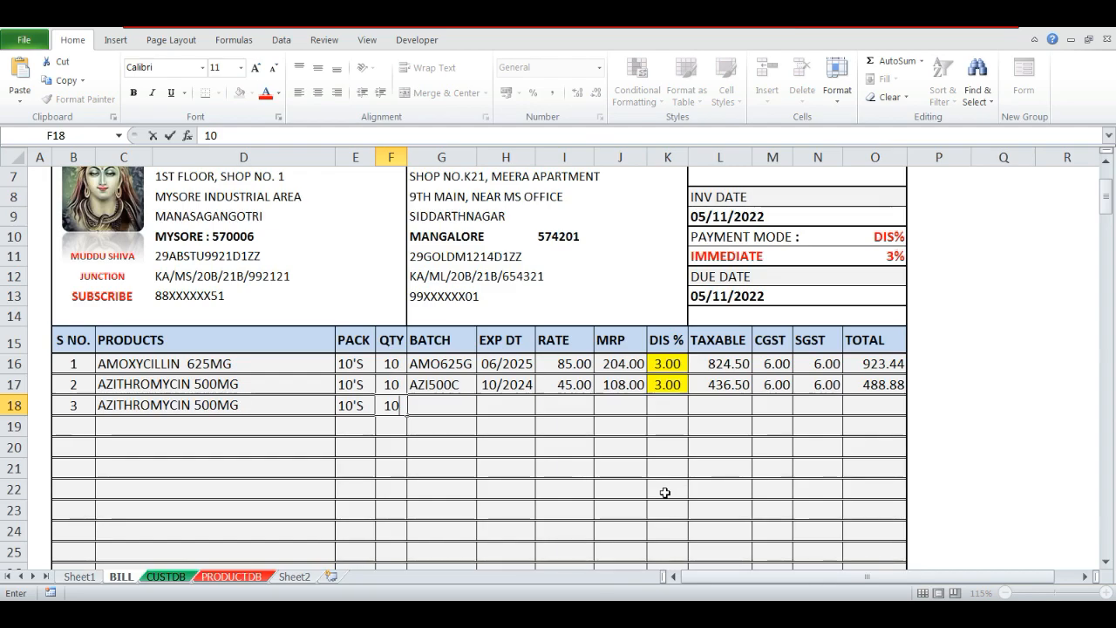
{"action": "key", "text": "Return"}
- Review the AIR MEDICALS bill's totals, amount in words, product count, total quantity and invoice number
{"action": "scroll", "coordinate": [665, 493], "scroll_direction": "up", "scroll_amount": 2}
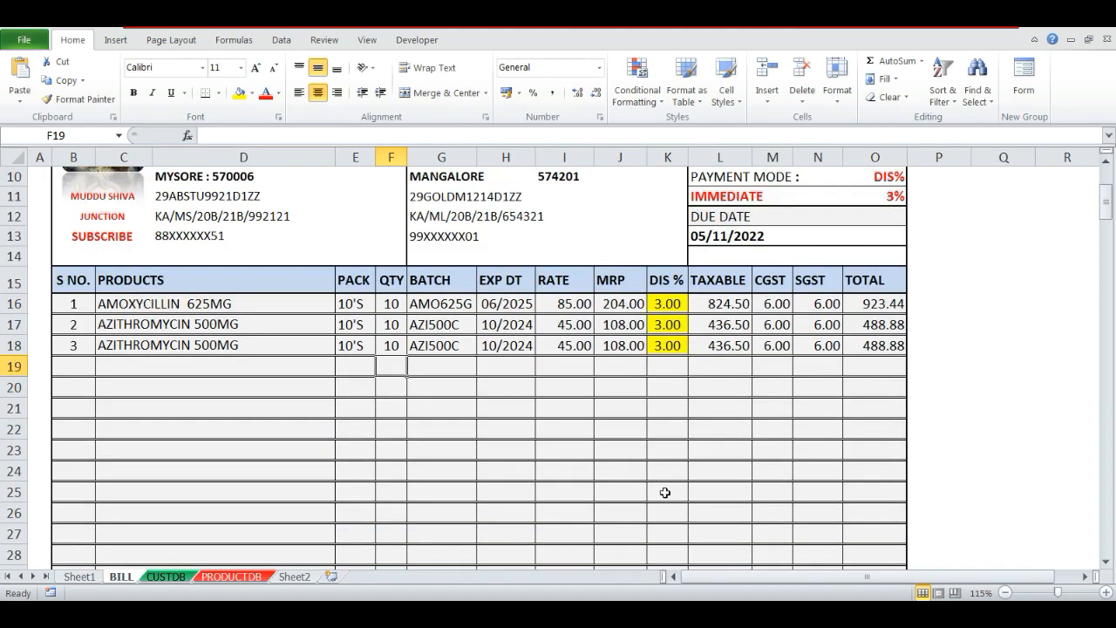
{"action": "scroll", "coordinate": [665, 492], "scroll_direction": "down", "scroll_amount": 9}
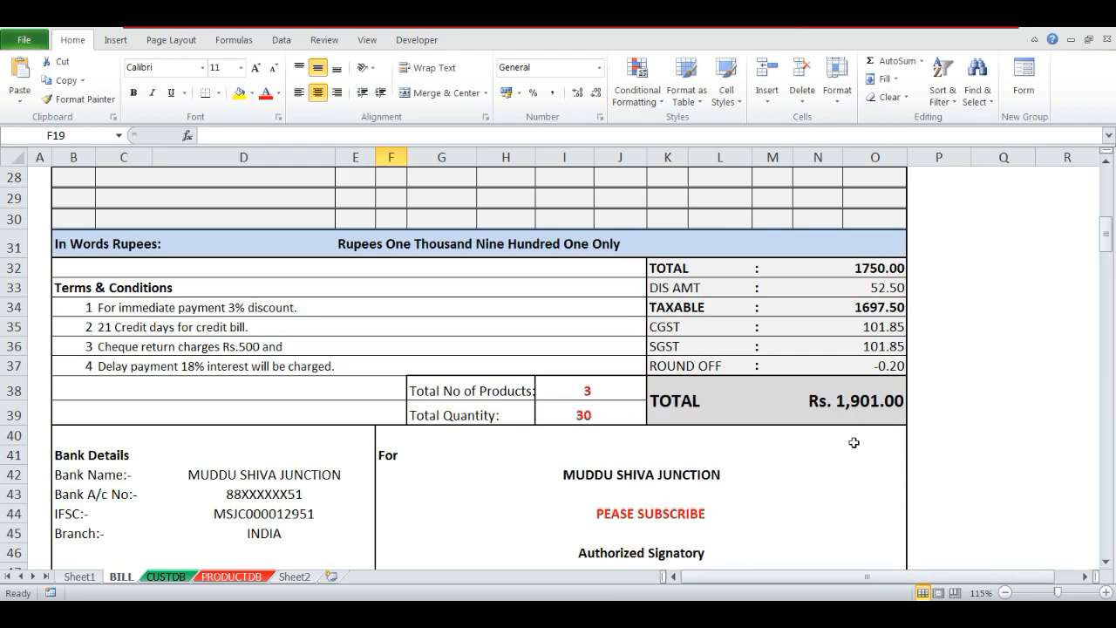
{"action": "scroll", "coordinate": [805, 499], "scroll_direction": "down", "scroll_amount": 2}
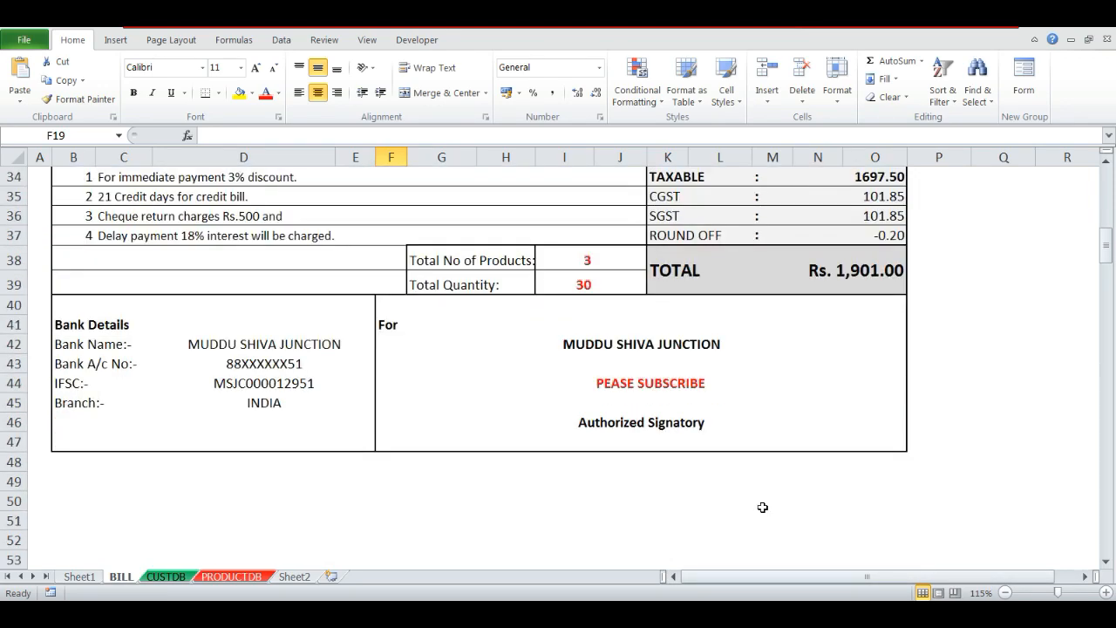
{"action": "scroll", "coordinate": [760, 438], "scroll_direction": "up", "scroll_amount": 5}
{"action": "left_click", "coordinate": [369, 438]}
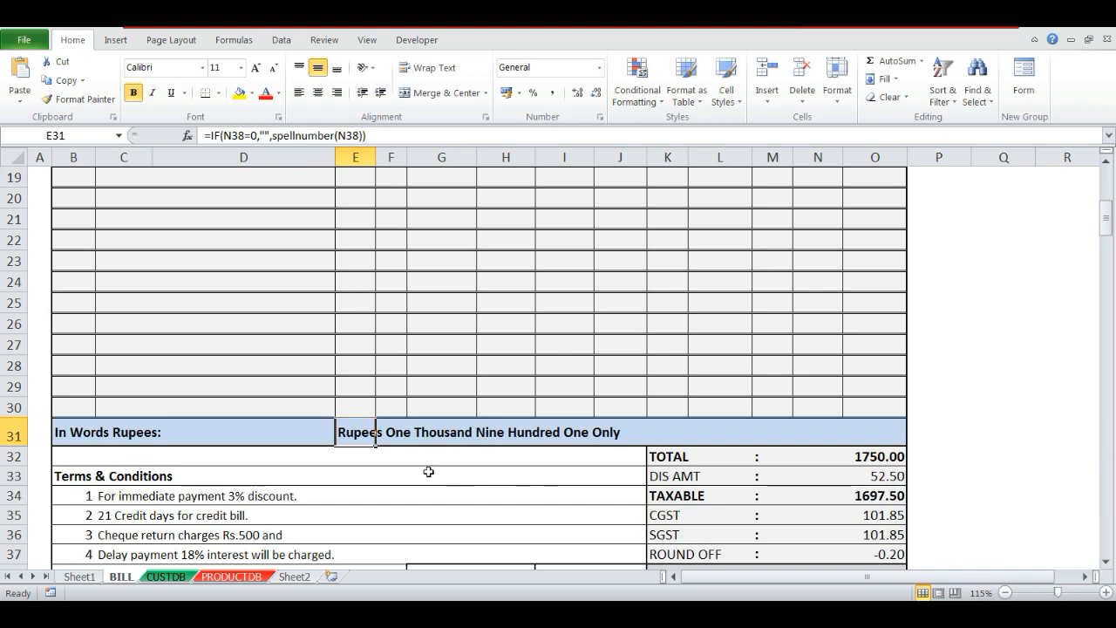
{"action": "scroll", "coordinate": [411, 470], "scroll_direction": "down", "scroll_amount": 3}
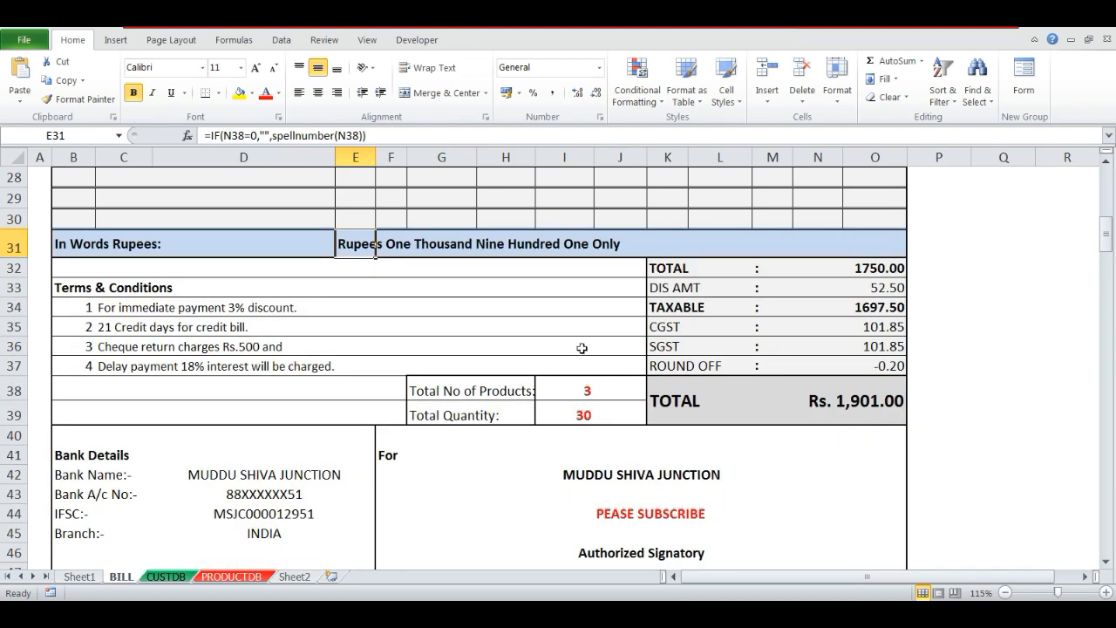
{"action": "left_click", "coordinate": [594, 400]}
{"action": "scroll", "coordinate": [614, 455], "scroll_direction": "up", "scroll_amount": 4}
{"action": "scroll", "coordinate": [615, 458], "scroll_direction": "down", "scroll_amount": 3}
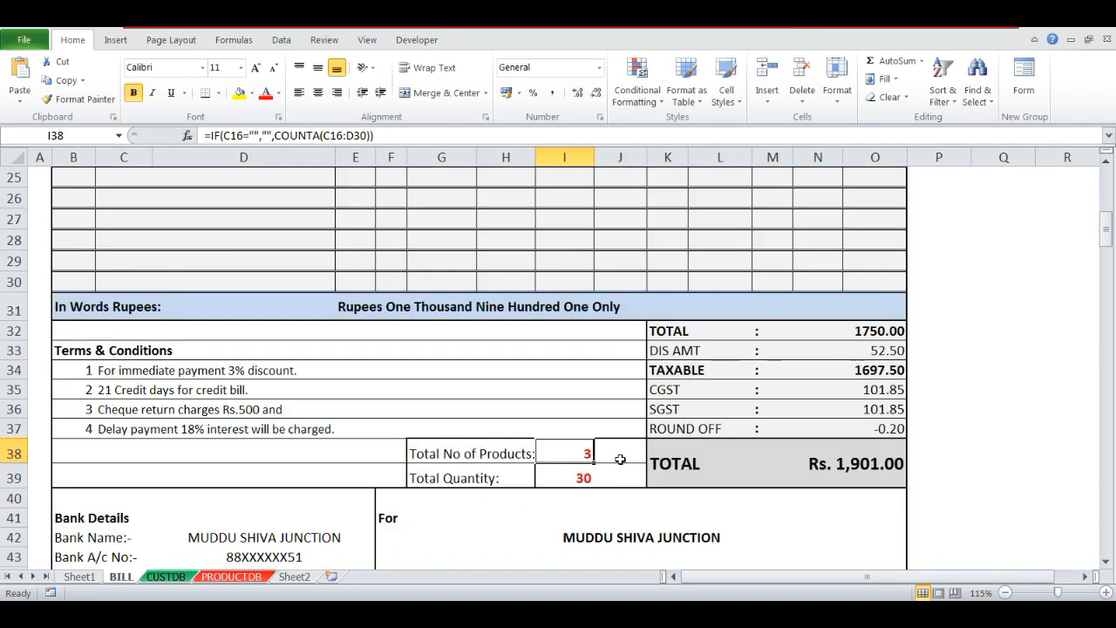
{"action": "left_click", "coordinate": [577, 473]}
{"action": "scroll", "coordinate": [436, 286], "scroll_direction": "up", "scroll_amount": 8}
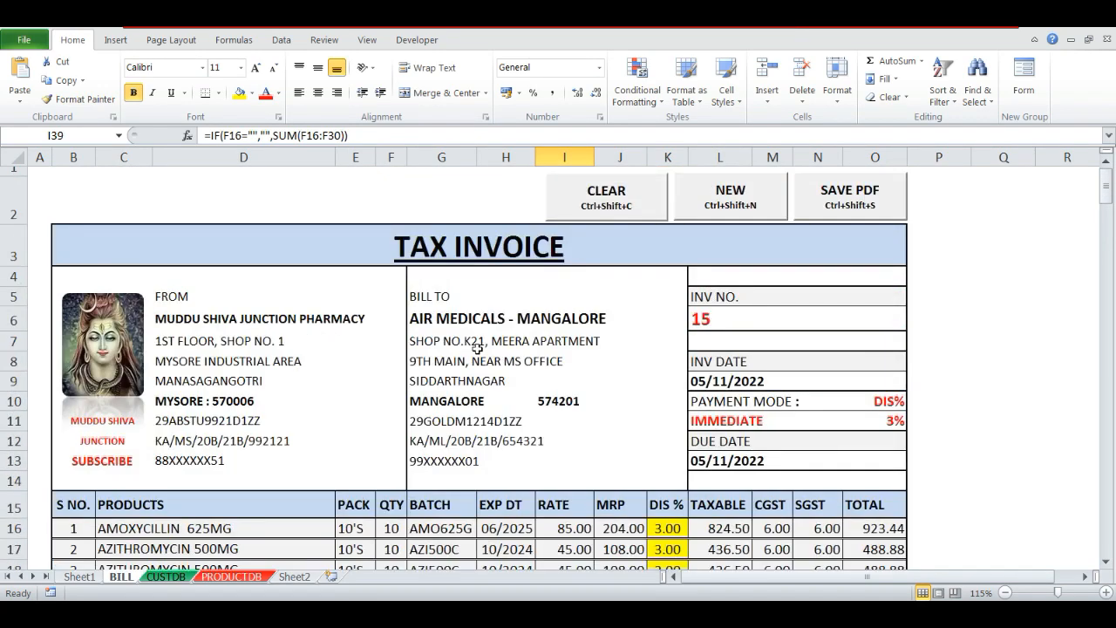
{"action": "left_click", "coordinate": [757, 320]}
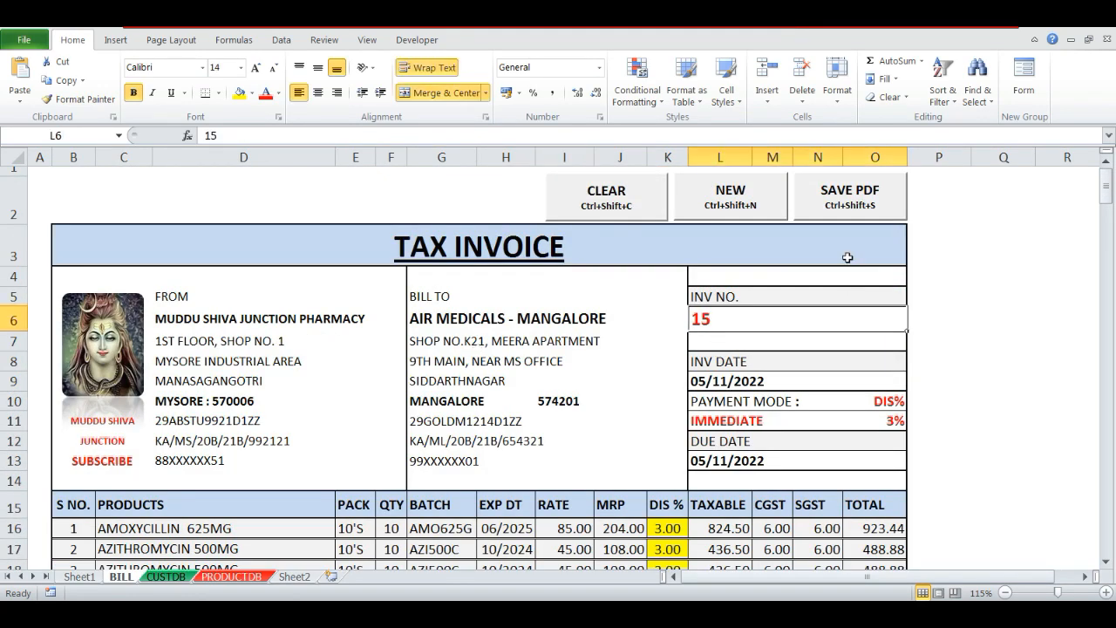
- Save the AIR MEDICALS bill as a PDF with the SAVE PDF macro and look through the generated invoice
{"action": "left_click", "coordinate": [841, 203]}
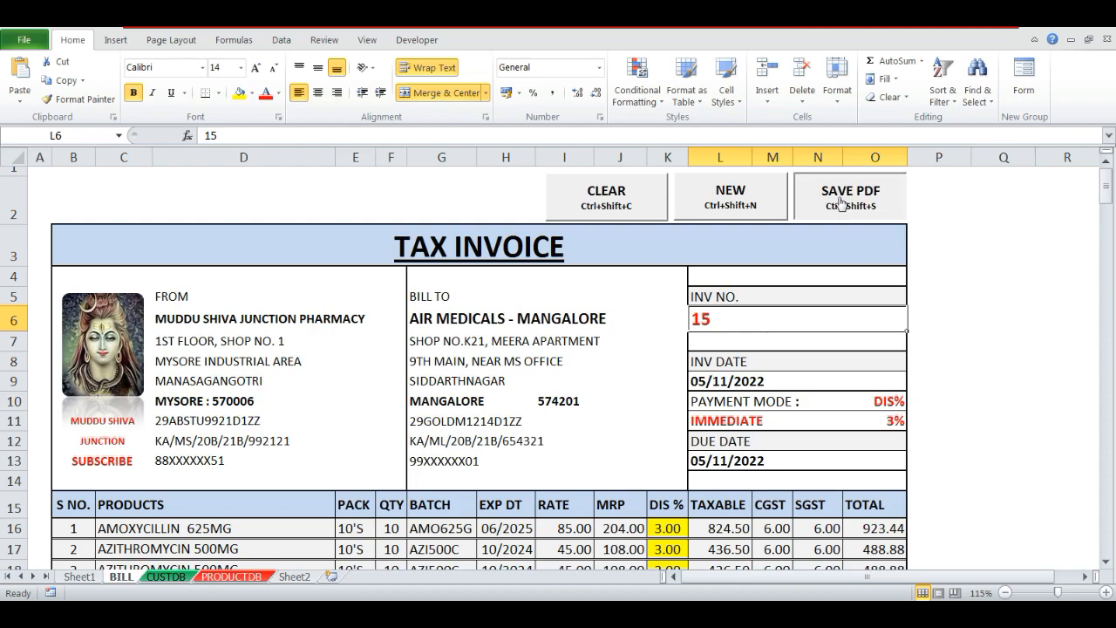
{"action": "scroll", "coordinate": [637, 378], "scroll_direction": "down", "scroll_amount": 1}
{"action": "scroll", "coordinate": [637, 377], "scroll_direction": "down", "scroll_amount": 10}
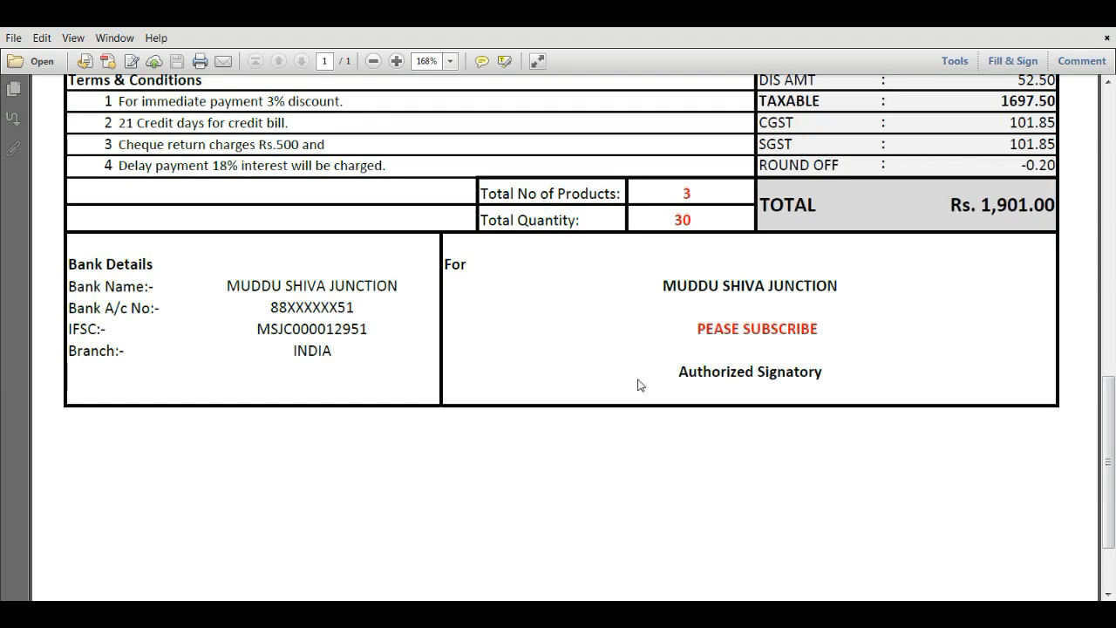
{"action": "scroll", "coordinate": [637, 384], "scroll_direction": "up", "scroll_amount": 10}
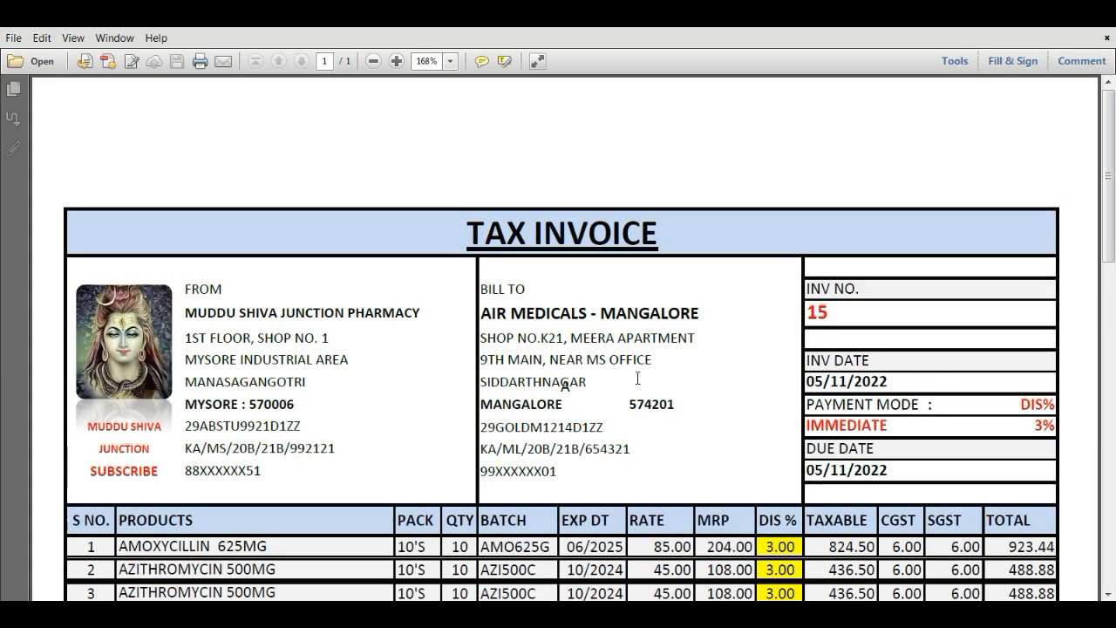
- Switch back to the Excel bill workbook and assign the shortcut Ctrl+Shift+C to the Module2.Clearall macro
{"action": "key", "text": "alt+Tab"}
{"action": "key", "text": "alt+Tab"}
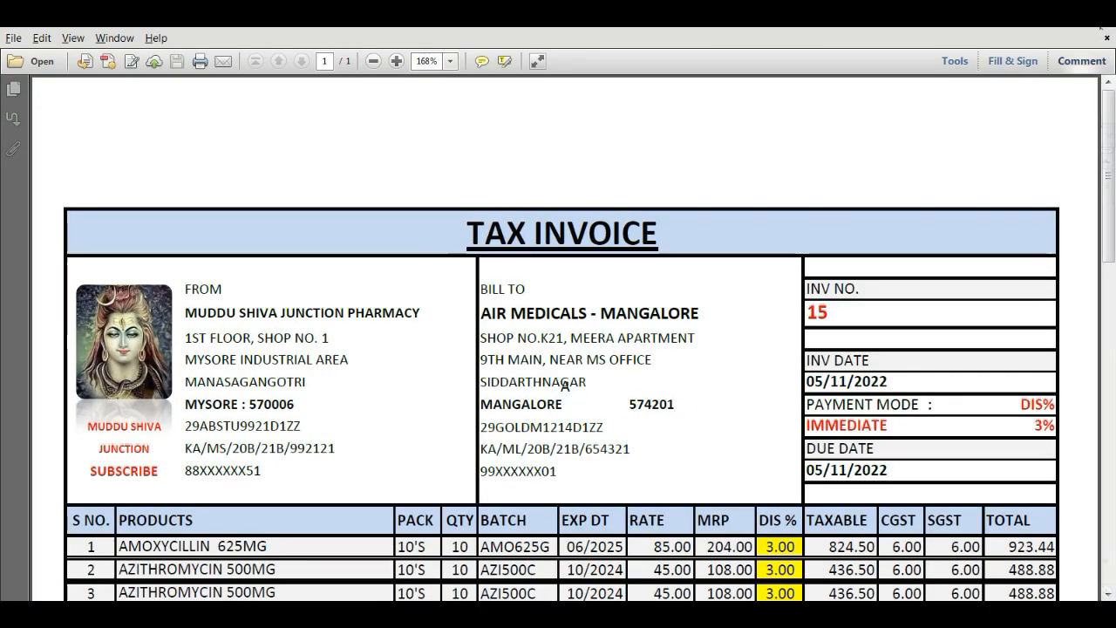
{"action": "key", "text": "alt+Tab"}
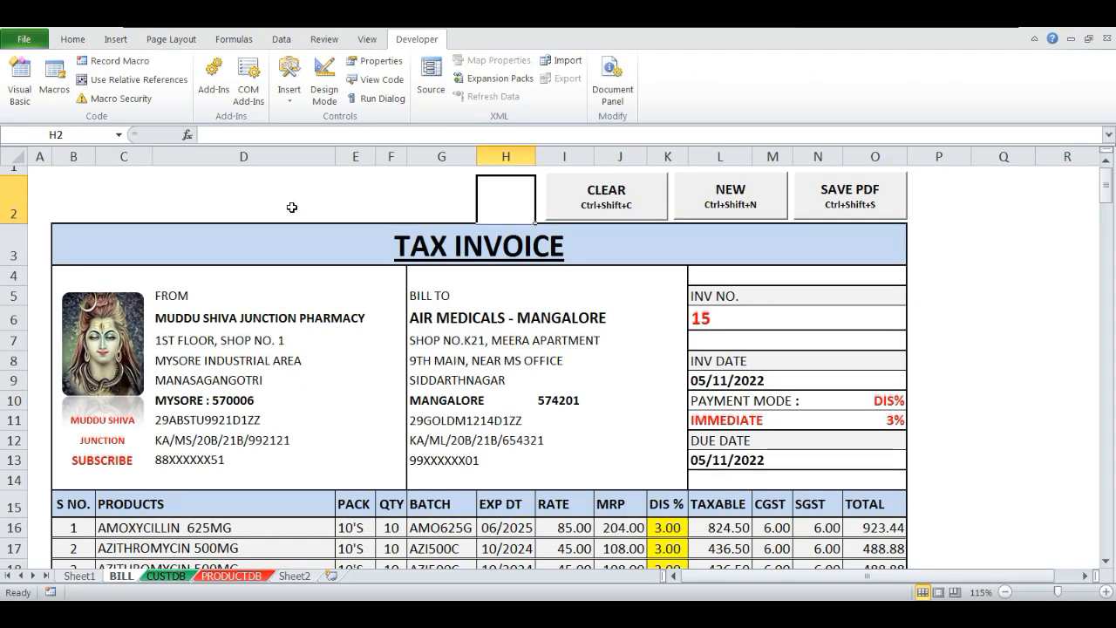
{"action": "left_click", "coordinate": [55, 92]}
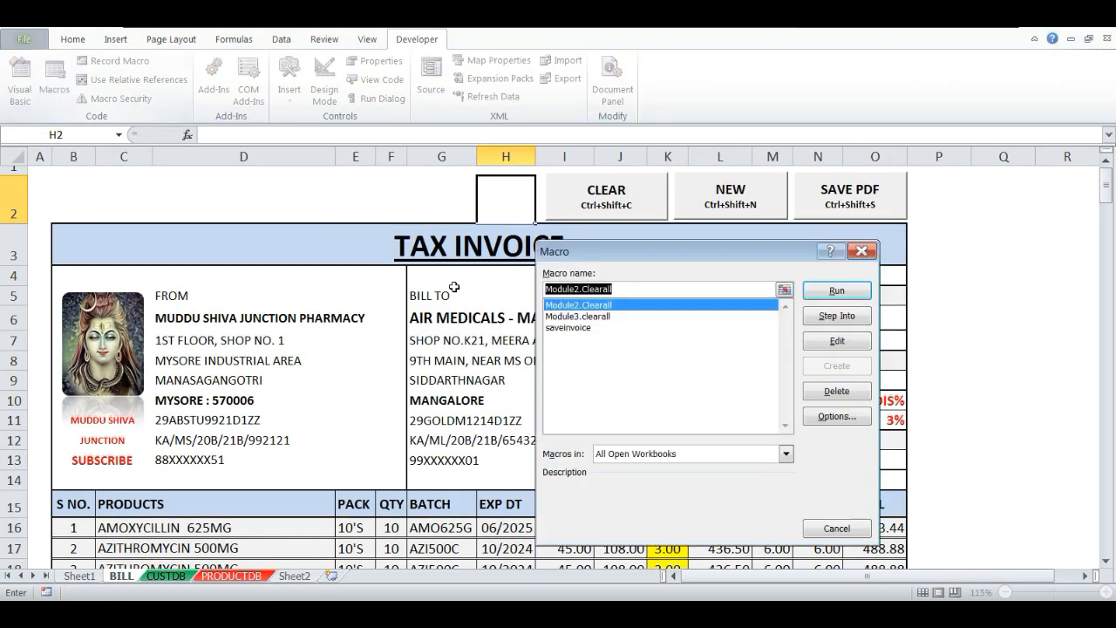
{"action": "left_click", "coordinate": [565, 305]}
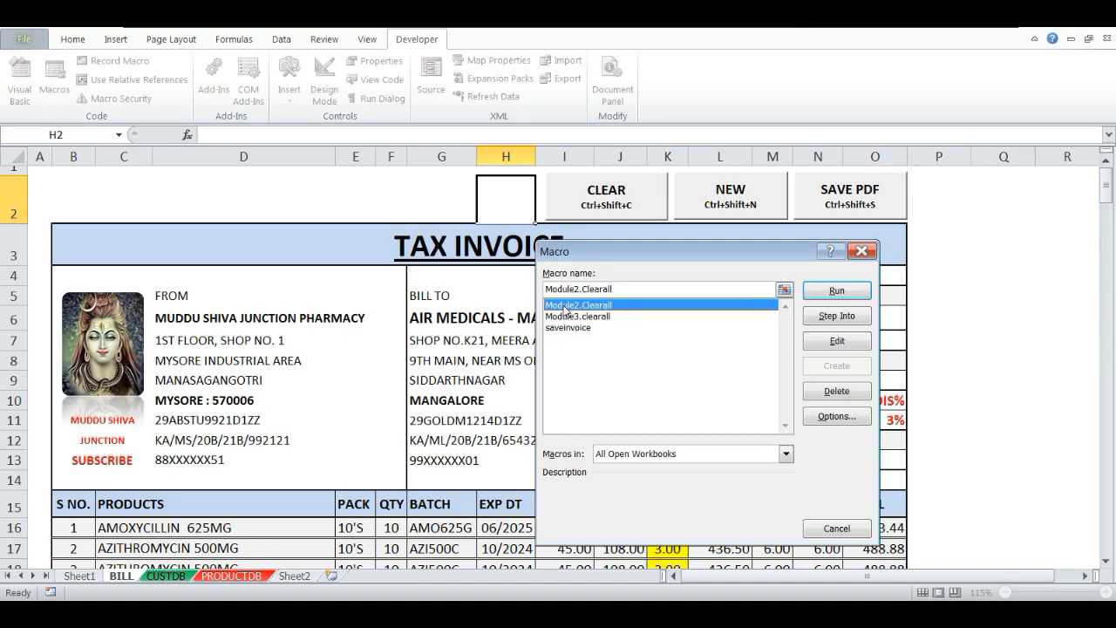
{"action": "left_click", "coordinate": [835, 420]}
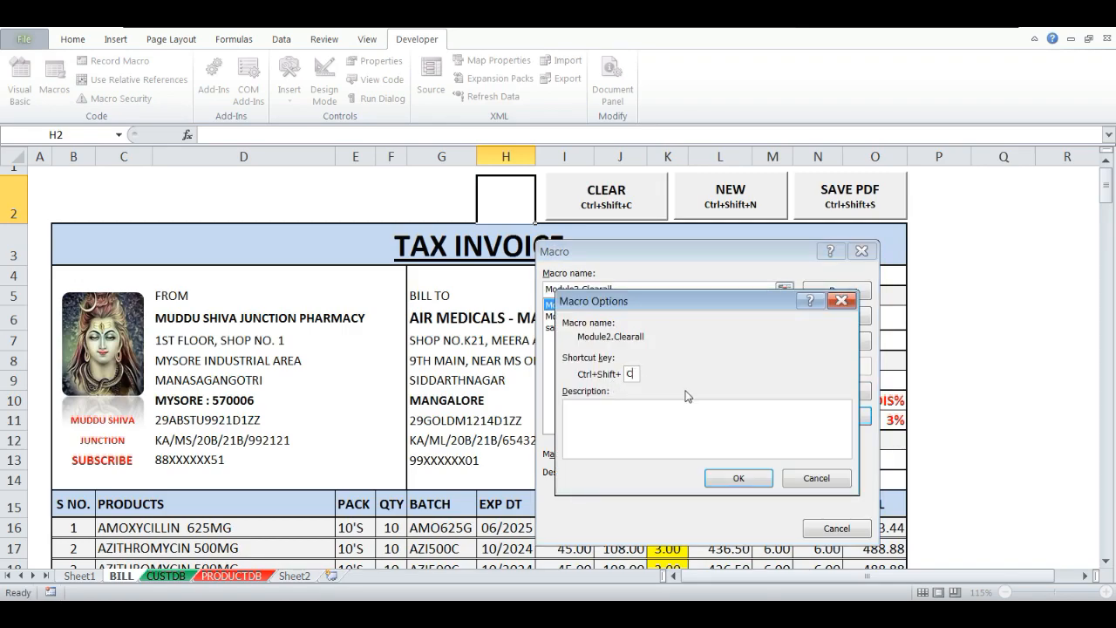
{"action": "type", "text": "C"}
{"action": "left_click", "coordinate": [739, 478]}
- Assign the shortcut Ctrl+Shift+N to the Module3.clearall macro
{"action": "left_click", "coordinate": [590, 317]}
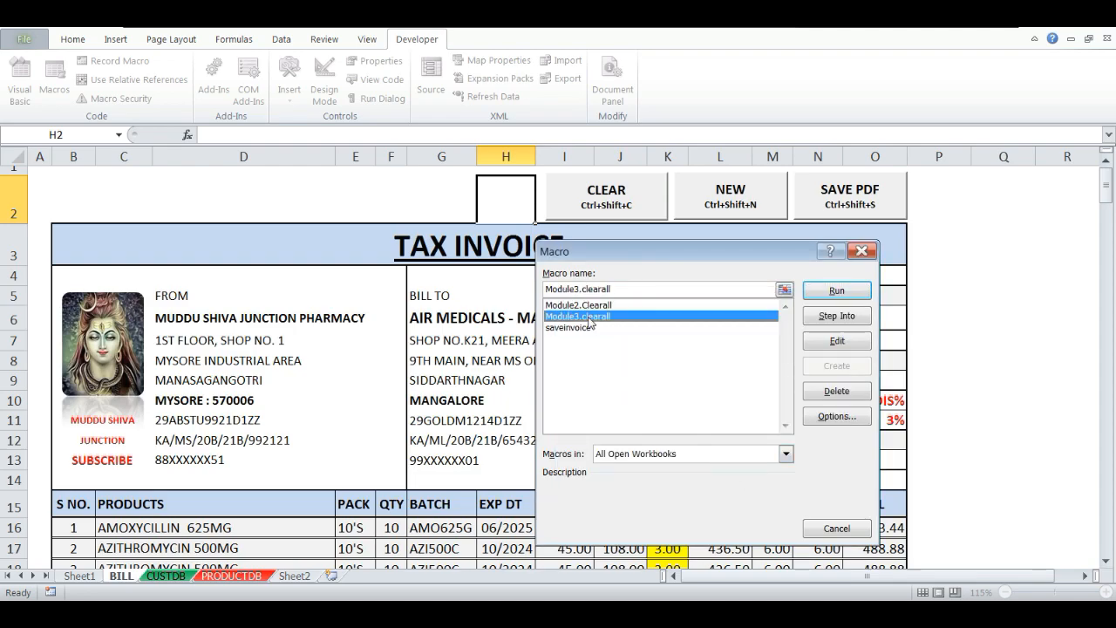
{"action": "left_click", "coordinate": [831, 417]}
{"action": "key", "text": "BackSpace"}
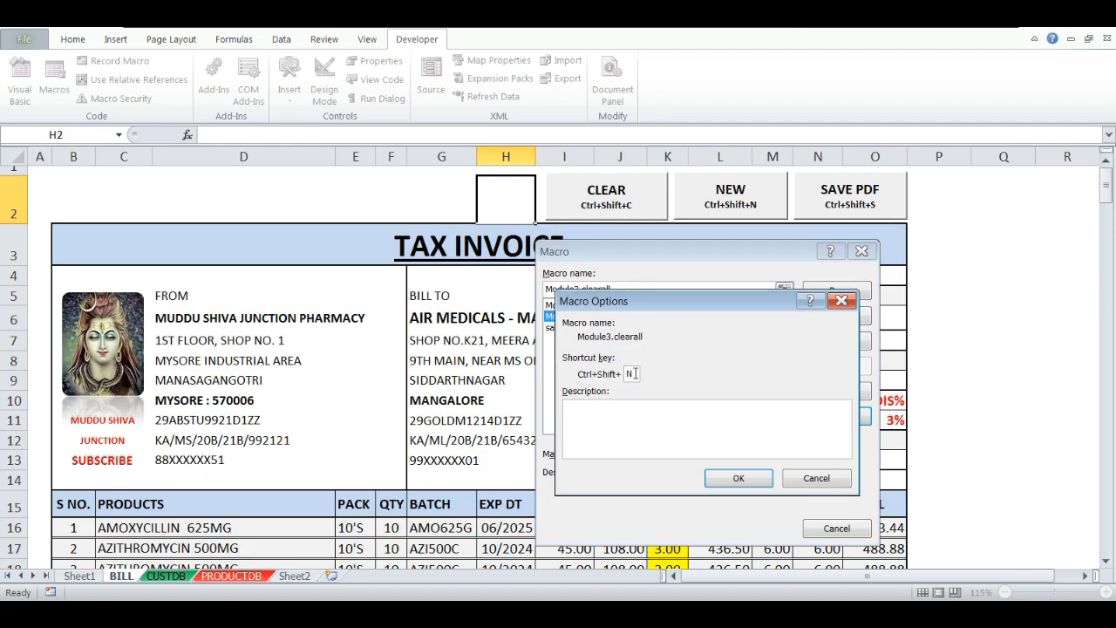
{"action": "left_click", "coordinate": [729, 478]}
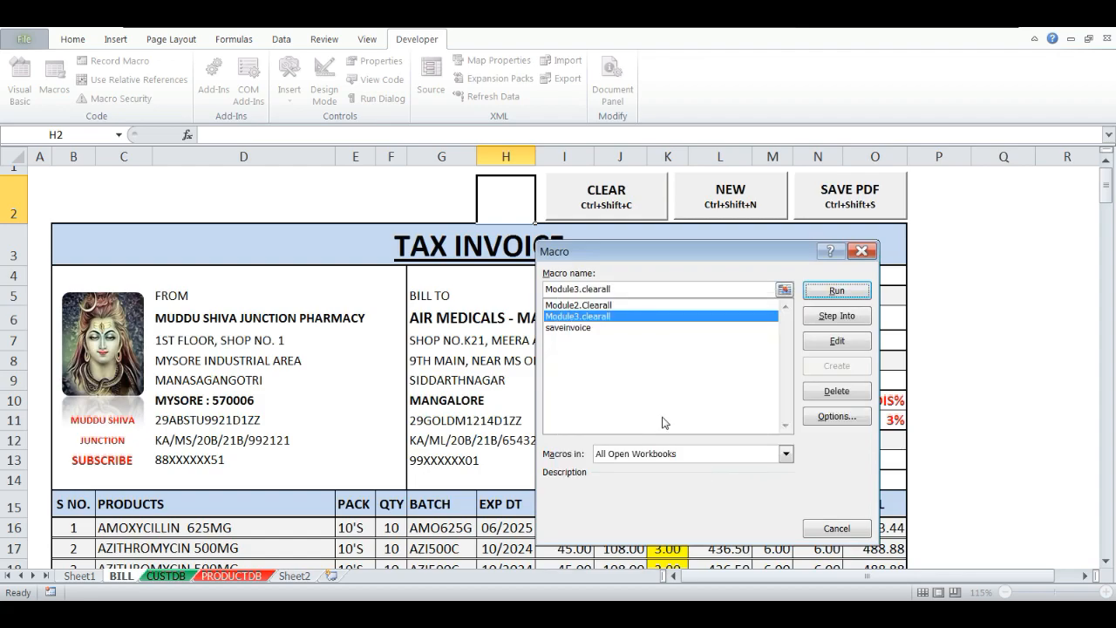
- Assign the shortcut Ctrl+Shift+S to the saveinvoice macro and close the macro list
{"action": "left_click", "coordinate": [578, 328]}
{"action": "left_click", "coordinate": [835, 417]}
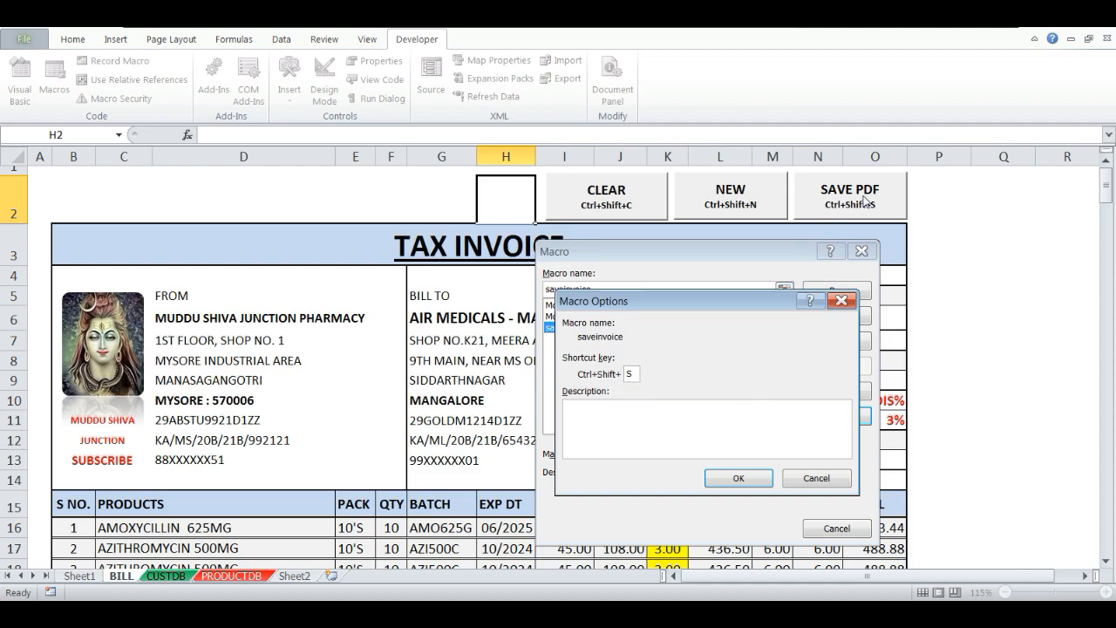
{"action": "left_click", "coordinate": [739, 479]}
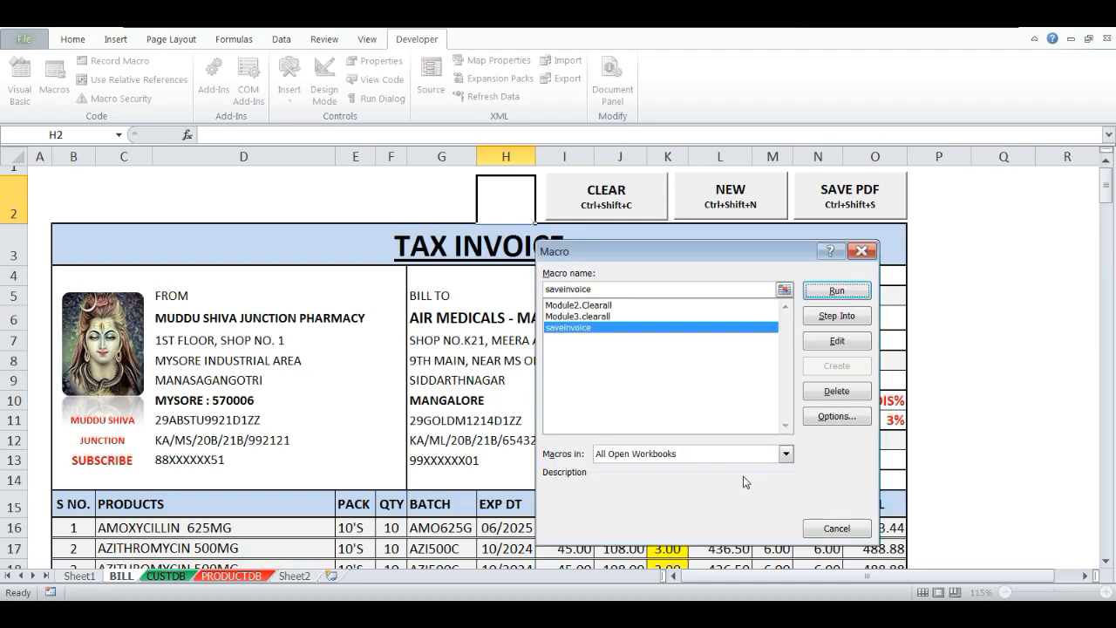
{"action": "left_click", "coordinate": [861, 252]}
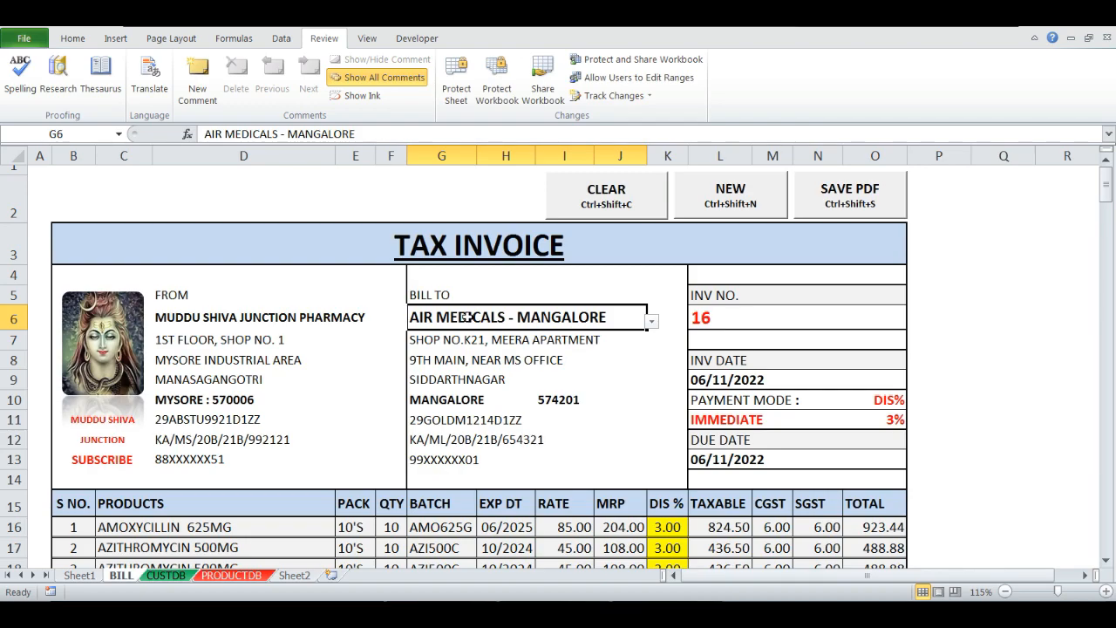
- Turn off the Locked protection for the BILL TO customer name cell G6
{"action": "left_click", "coordinate": [479, 341]}
{"action": "right_click", "coordinate": [472, 319]}
{"action": "left_click", "coordinate": [449, 321]}
{"action": "right_click", "coordinate": [453, 315]}
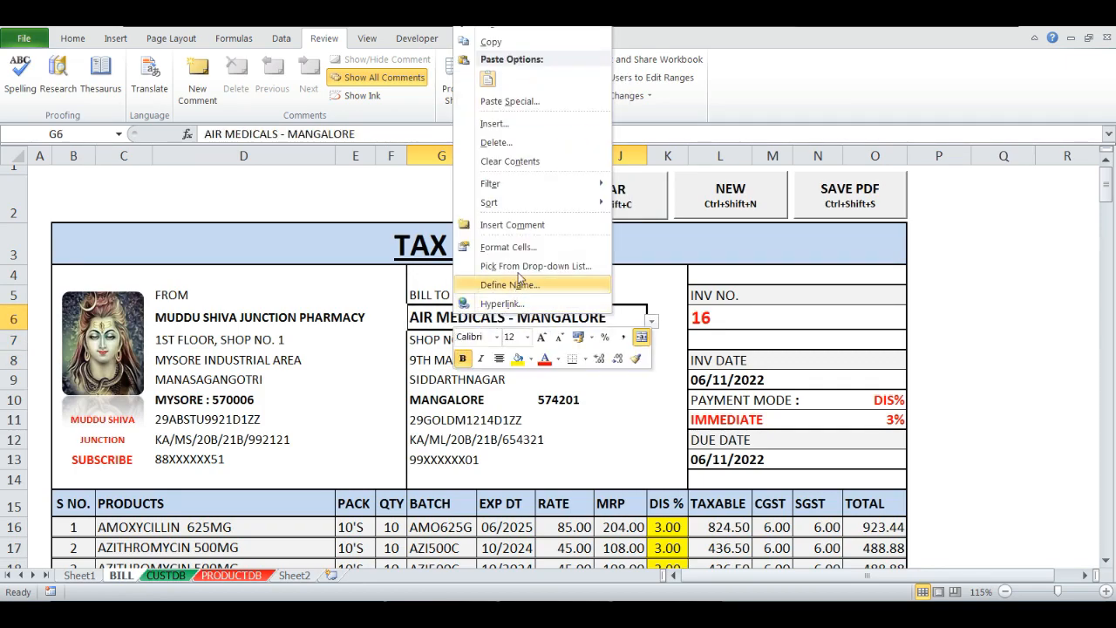
{"action": "right_click", "coordinate": [433, 315]}
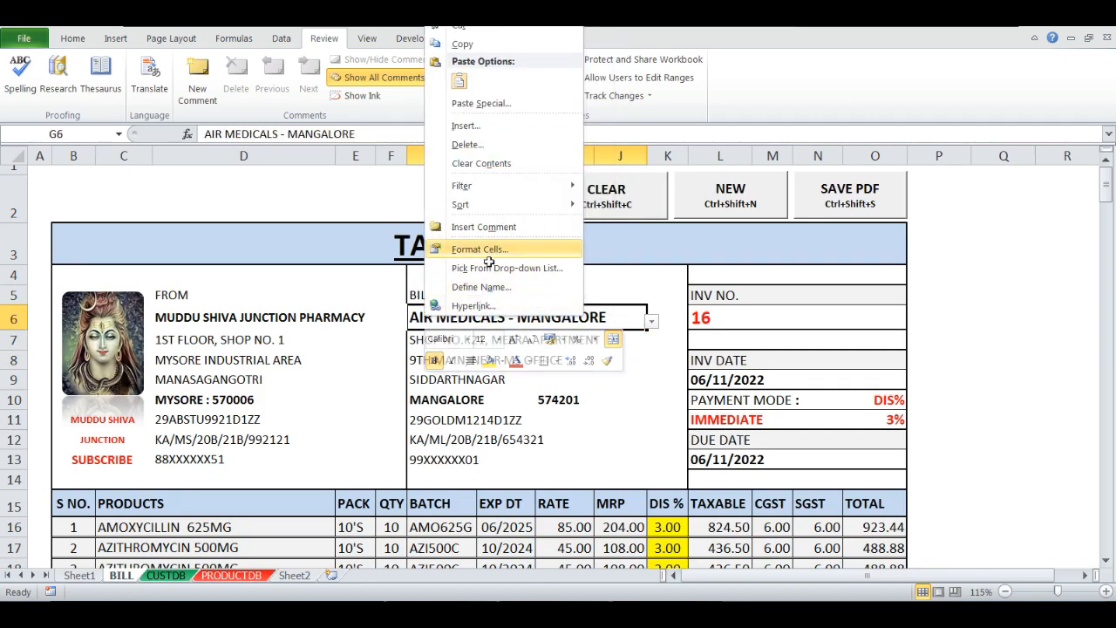
{"action": "left_click", "coordinate": [481, 250]}
{"action": "left_click", "coordinate": [286, 106]}
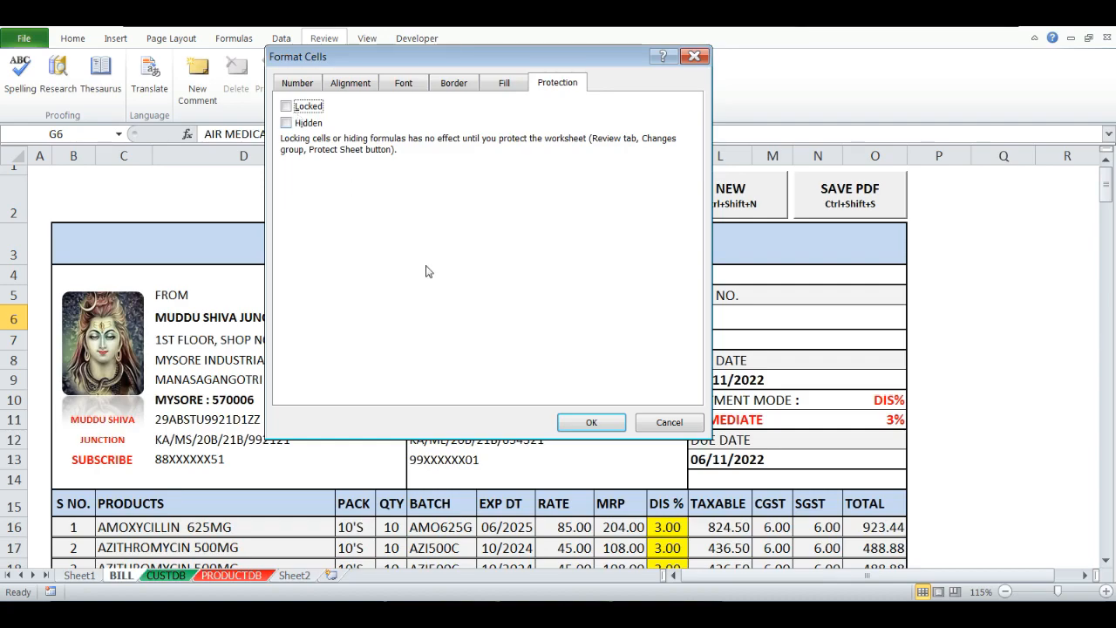
{"action": "left_click", "coordinate": [577, 420]}
- Turn off the Locked protection for the invoice number cell L6
{"action": "left_click", "coordinate": [702, 318]}
{"action": "right_click", "coordinate": [704, 319]}
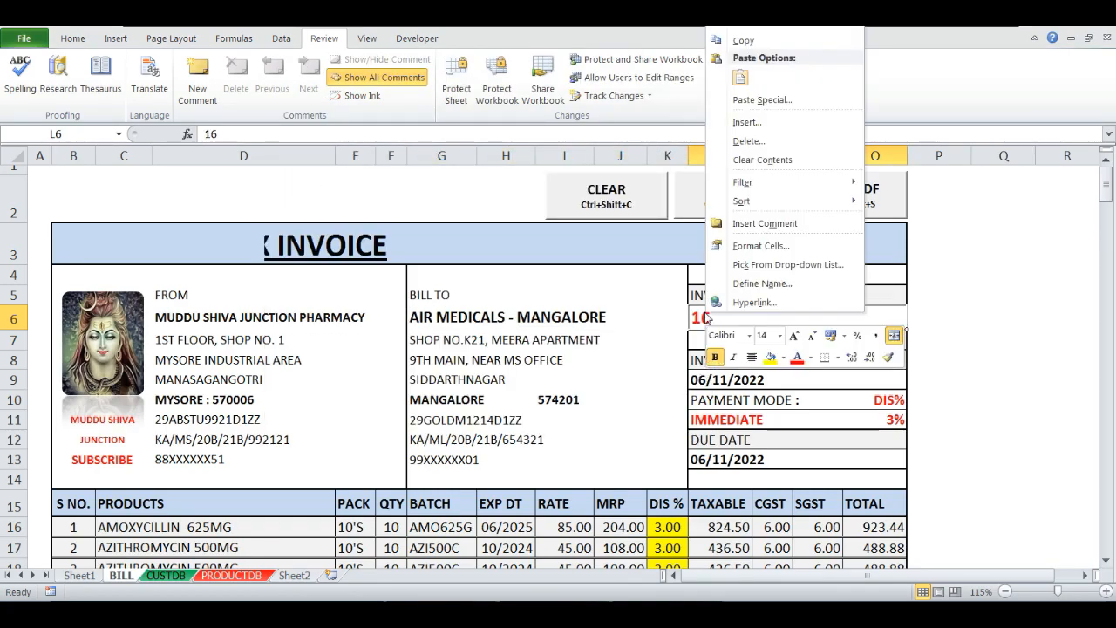
{"action": "left_click", "coordinate": [759, 245]}
{"action": "left_click", "coordinate": [559, 101]}
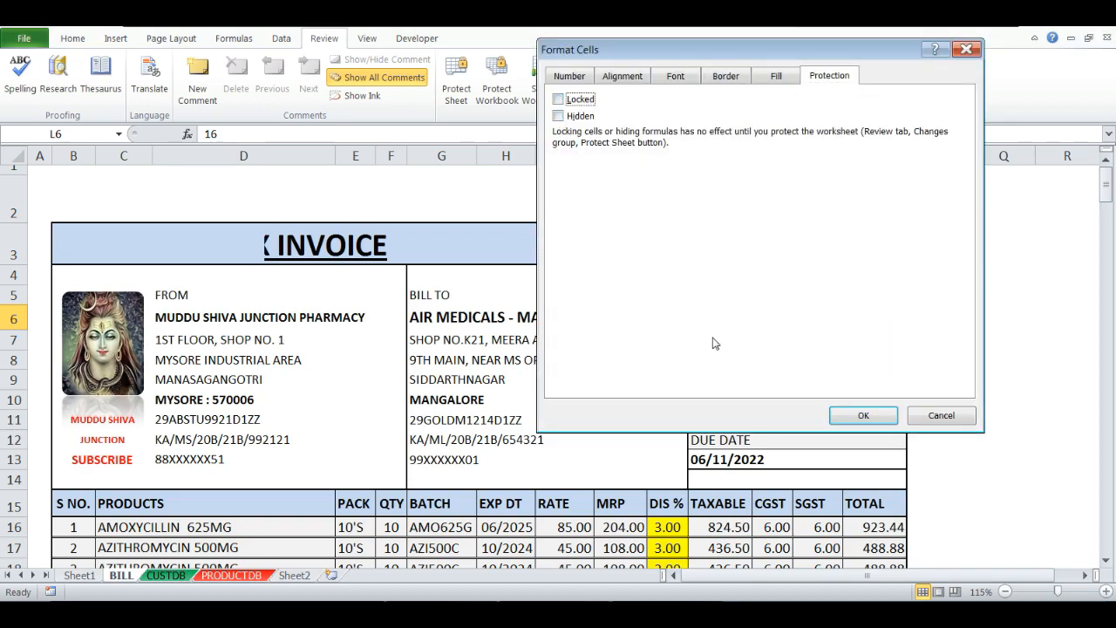
{"action": "left_click", "coordinate": [834, 412]}
- Turn off the Locked protection for the payment mode cell L11
{"action": "scroll", "coordinate": [789, 447], "scroll_direction": "down", "scroll_amount": 1}
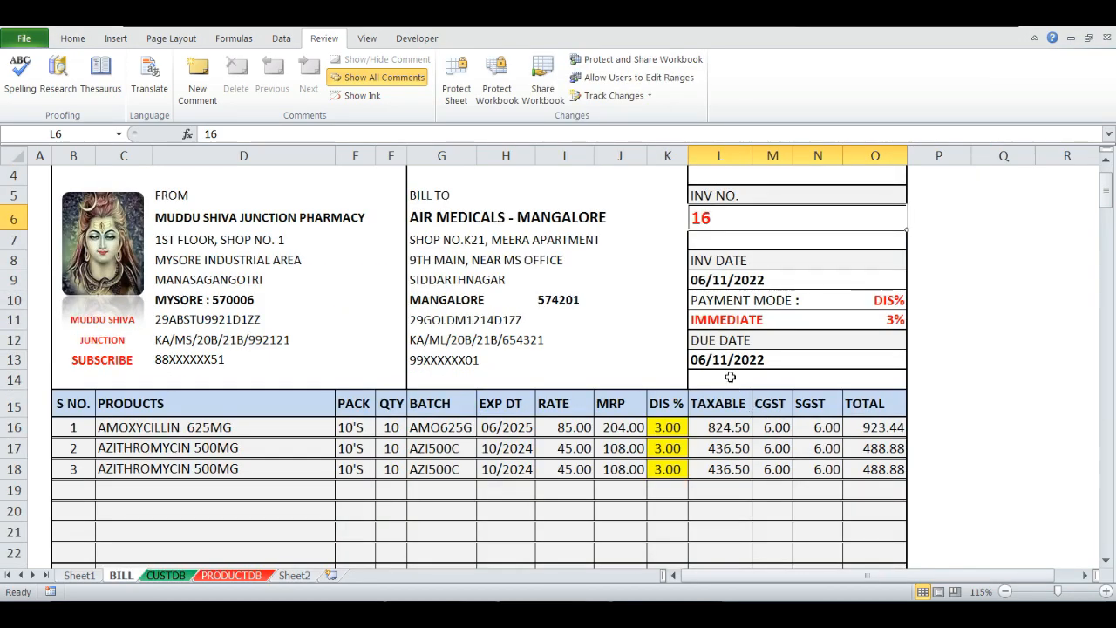
{"action": "left_click", "coordinate": [717, 323]}
{"action": "right_click", "coordinate": [718, 325]}
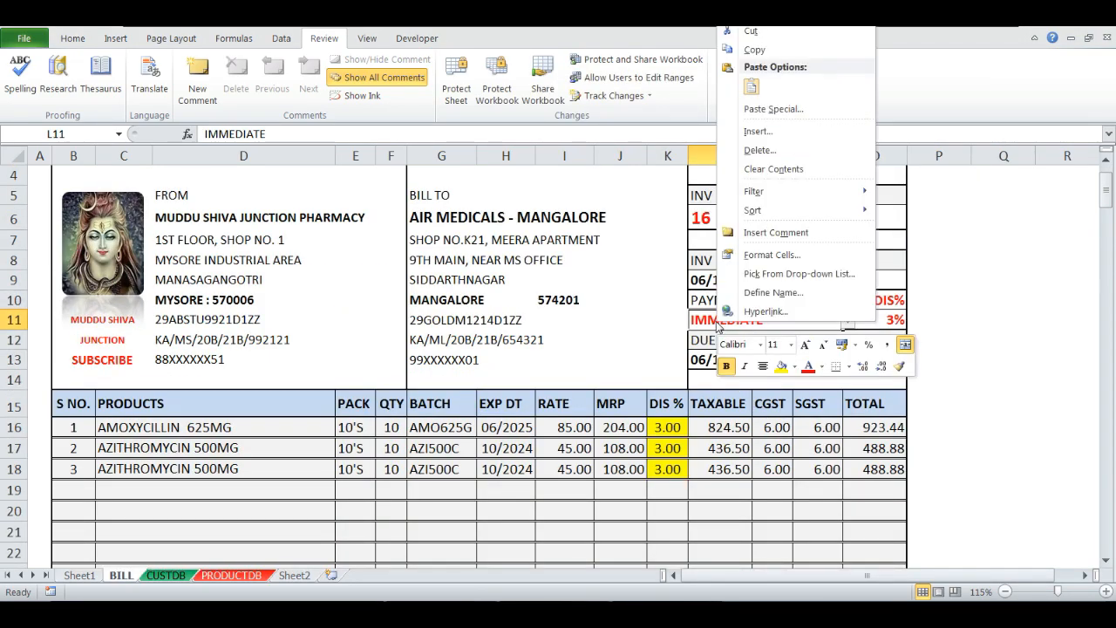
{"action": "left_click", "coordinate": [772, 256]}
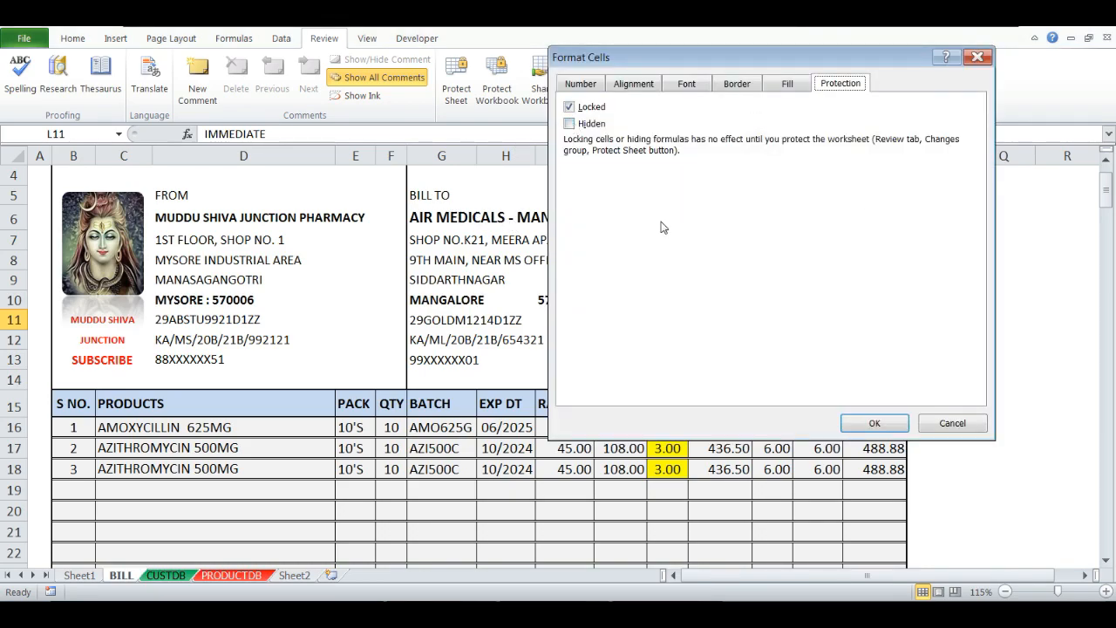
{"action": "left_click", "coordinate": [570, 106]}
{"action": "left_click", "coordinate": [875, 423]}
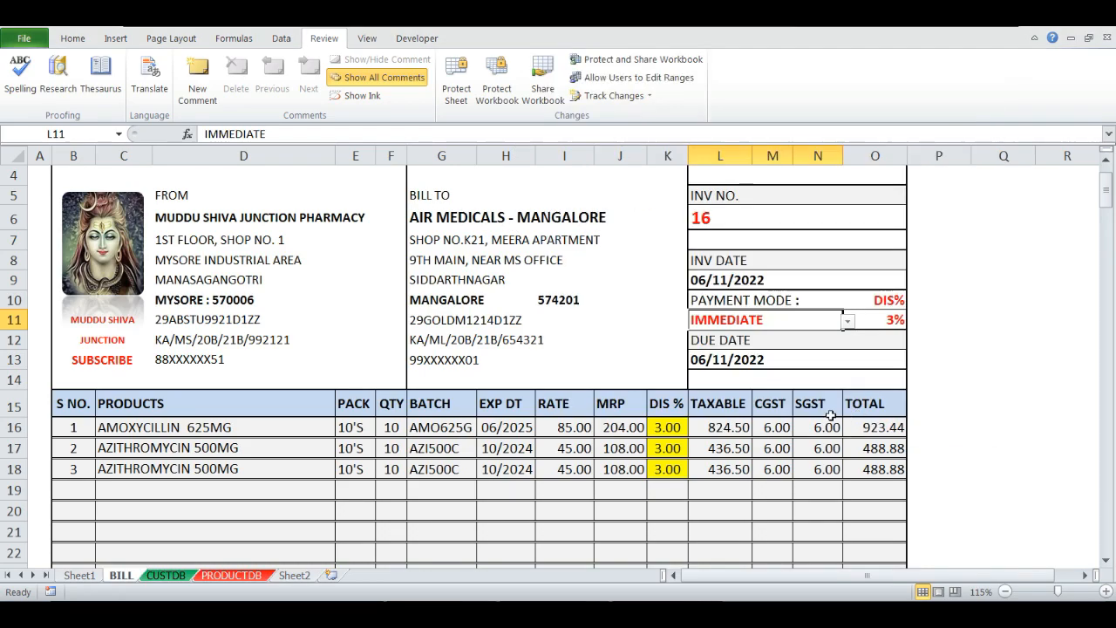
- Turn off the Locked protection for all product name cells in rows 16 to 30 of the bill
{"action": "left_click", "coordinate": [235, 427]}
{"action": "scroll", "coordinate": [253, 453], "scroll_direction": "down", "scroll_amount": 4}
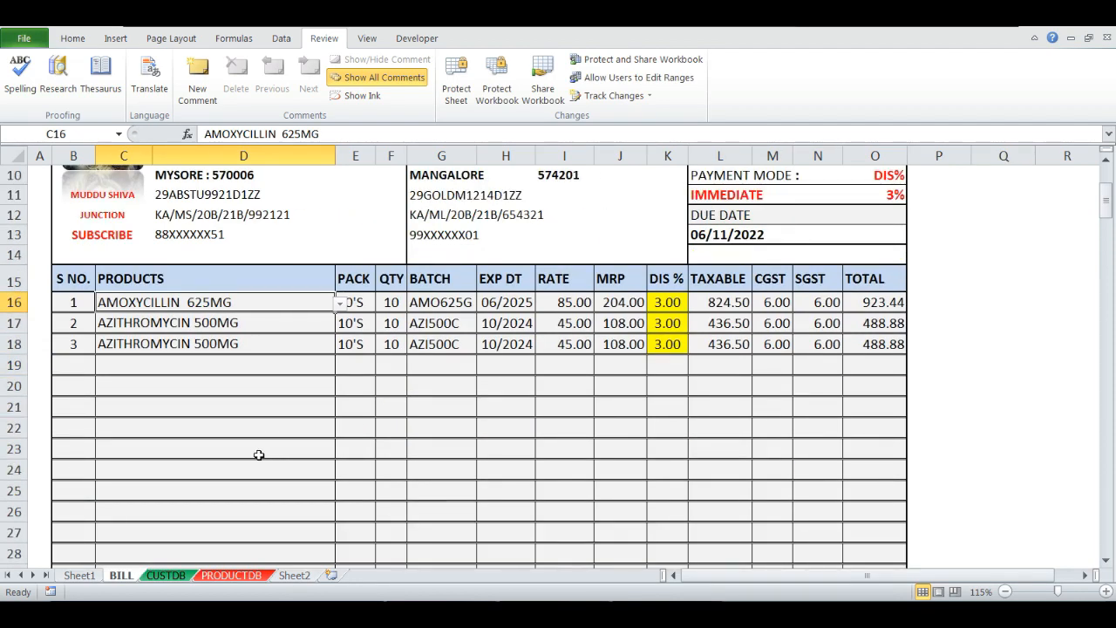
{"action": "left_click", "coordinate": [232, 469], "text": "shift"}
{"action": "scroll", "coordinate": [200, 331], "scroll_direction": "up", "scroll_amount": 1}
{"action": "scroll", "coordinate": [180, 386], "scroll_direction": "down", "scroll_amount": 2}
{"action": "scroll", "coordinate": [230, 381], "scroll_direction": "up", "scroll_amount": 2}
{"action": "right_click", "coordinate": [240, 335]}
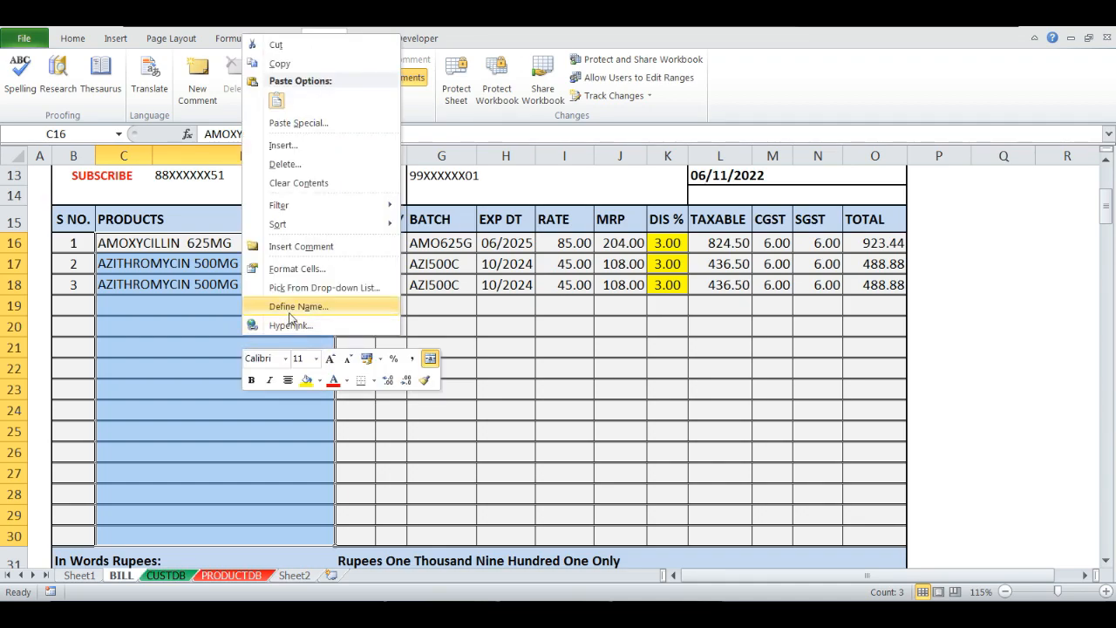
{"action": "left_click", "coordinate": [293, 269]}
{"action": "left_click", "coordinate": [89, 126]}
{"action": "left_click", "coordinate": [394, 442]}
- Turn off the Locked protection for the quantity cells F16:F30
{"action": "left_click", "coordinate": [396, 246]}
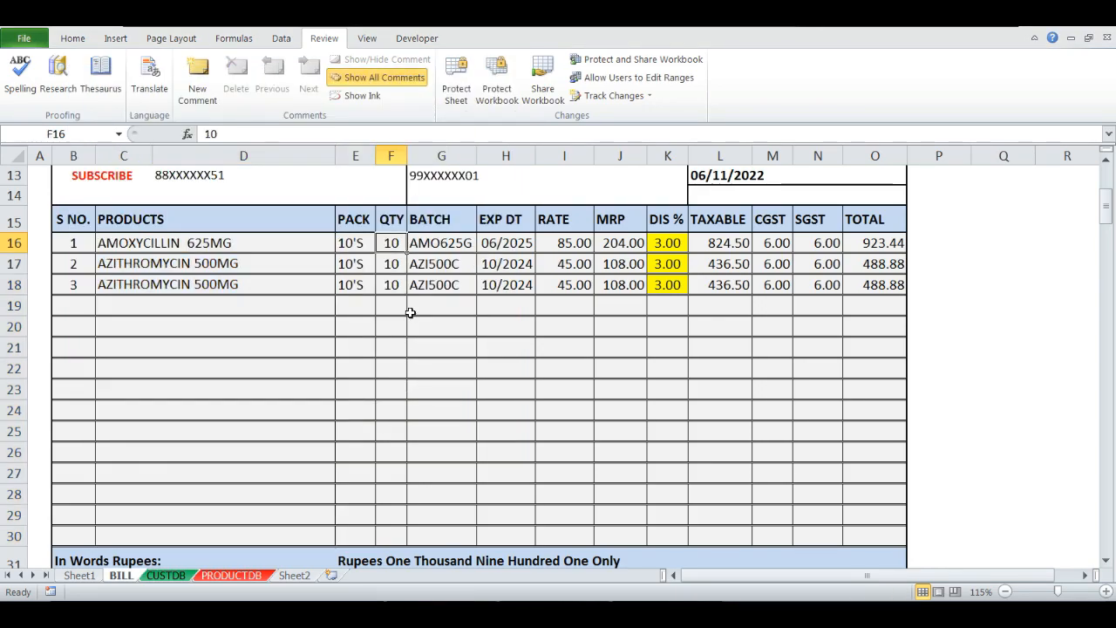
{"action": "scroll", "coordinate": [401, 281], "scroll_direction": "down", "scroll_amount": 3}
{"action": "left_click", "coordinate": [398, 343], "text": "shift"}
{"action": "right_click", "coordinate": [397, 333]}
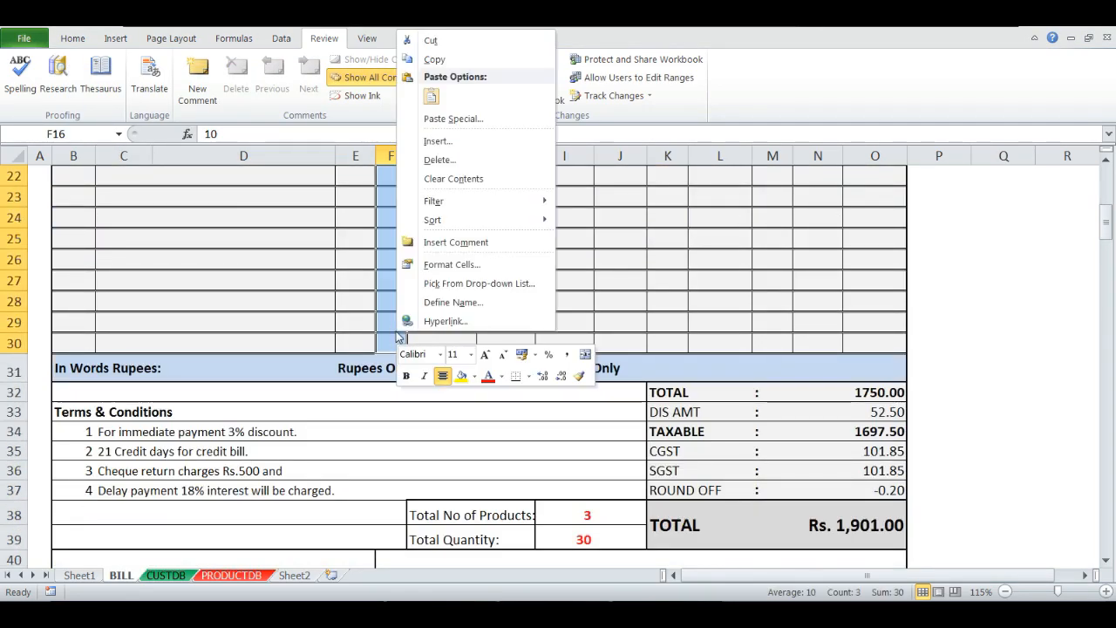
{"action": "left_click", "coordinate": [440, 264]}
{"action": "left_click", "coordinate": [258, 122]}
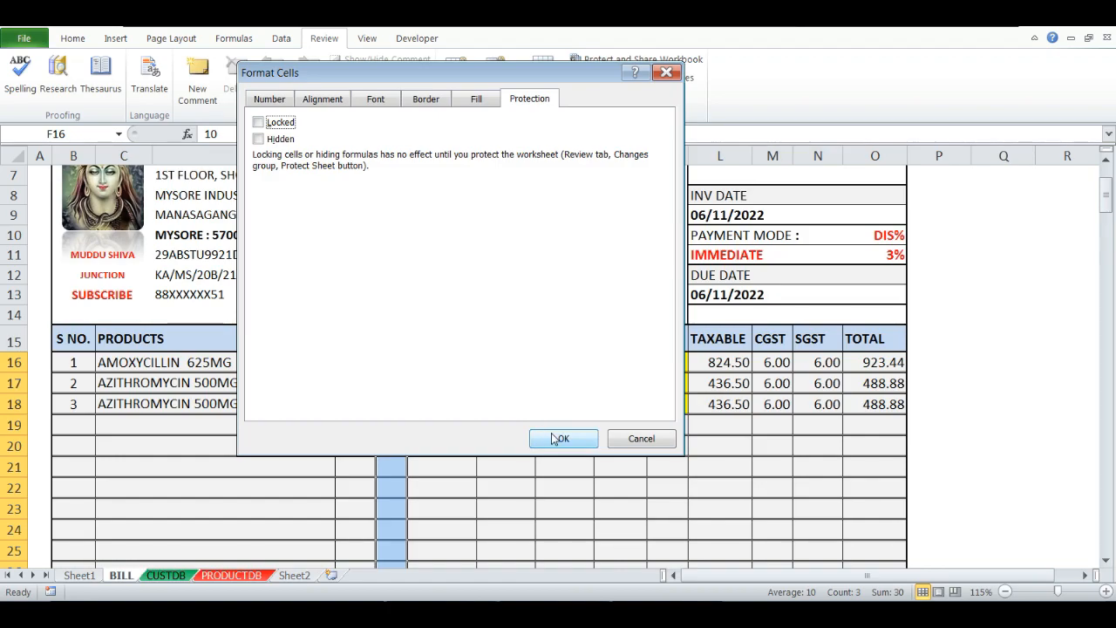
{"action": "left_click", "coordinate": [563, 439]}
- Protect the BILL sheet, allowing only selection of unlocked cells, and enter and confirm the sheet password
{"action": "left_click", "coordinate": [488, 462]}
{"action": "scroll", "coordinate": [480, 419], "scroll_direction": "up", "scroll_amount": 2}
{"action": "left_click", "coordinate": [462, 321]}
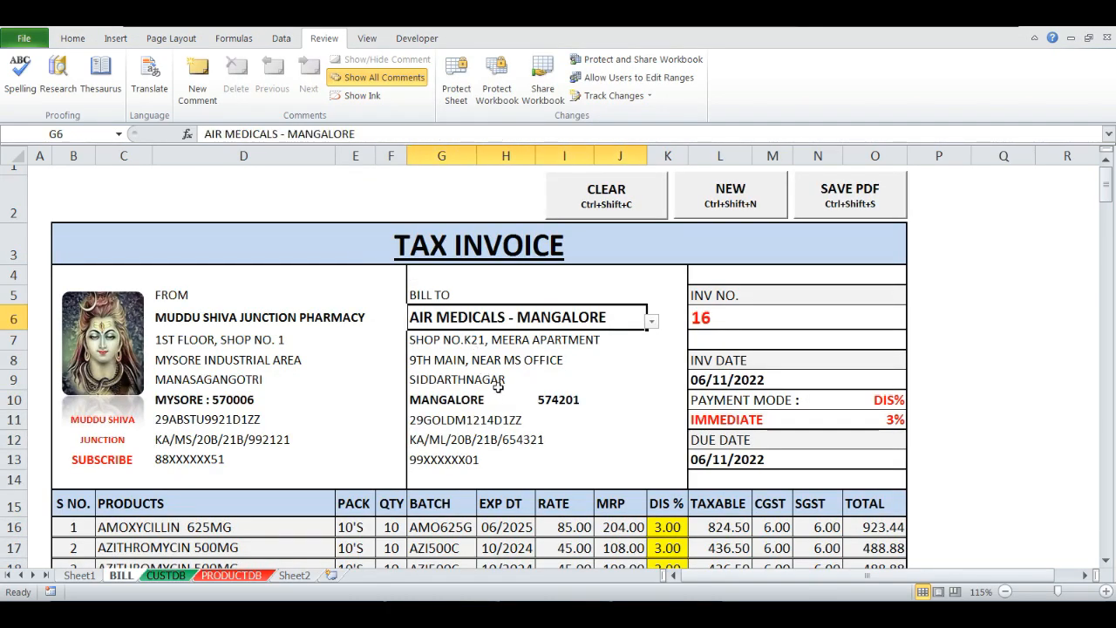
{"action": "left_click", "coordinate": [456, 92]}
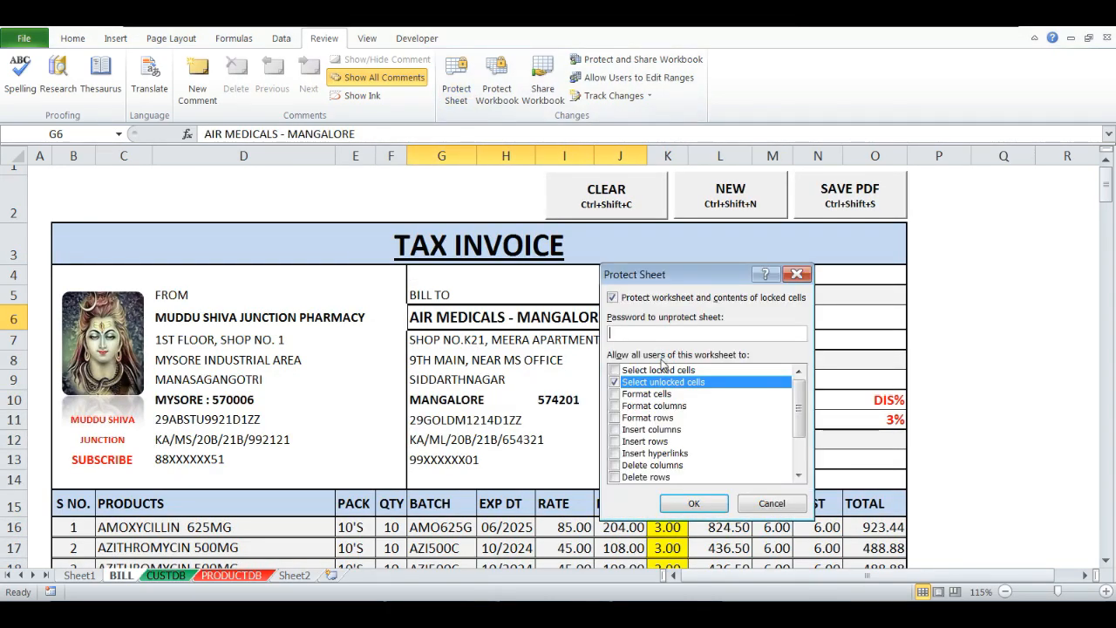
{"action": "left_click", "coordinate": [615, 383]}
{"action": "left_click", "coordinate": [613, 384]}
{"action": "left_click", "coordinate": [627, 332]}
{"action": "key", "text": "Return"}
{"action": "type", "text": "1"}
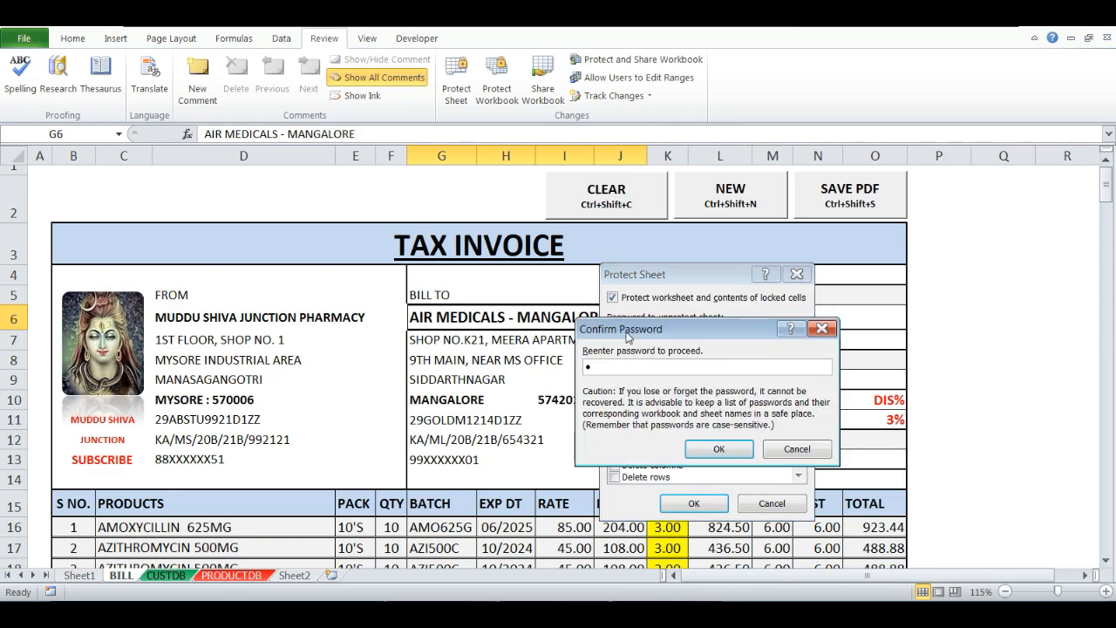
{"action": "key", "text": "Return"}
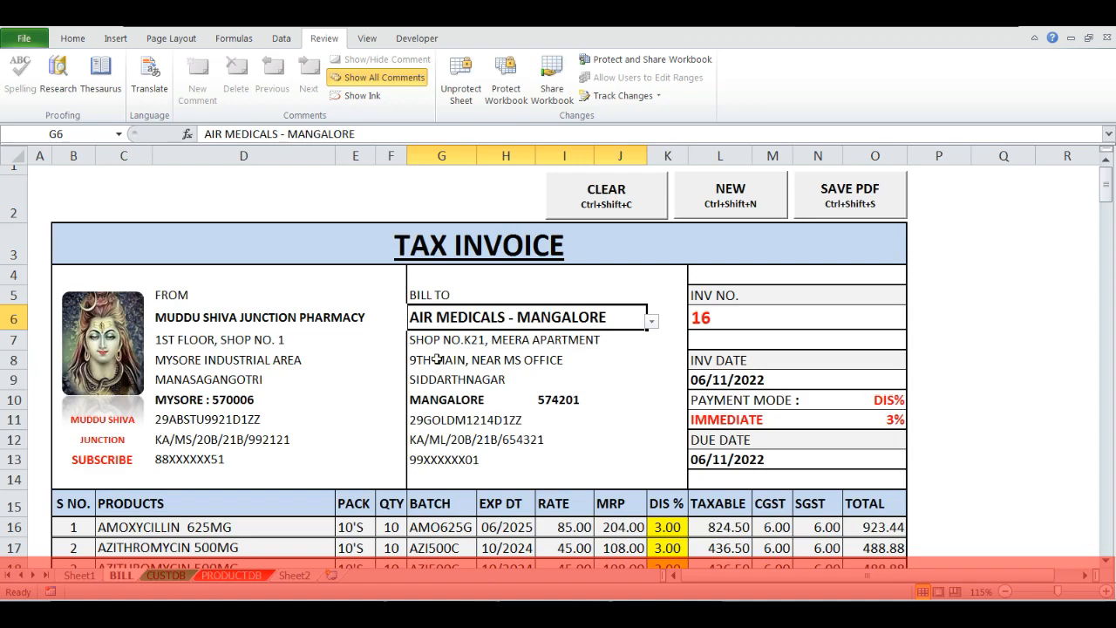
- Test selecting the customer, invoice number, payment mode, product and quantity cells on the protected BILL sheet
{"action": "left_click", "coordinate": [651, 322]}
{"action": "left_click", "coordinate": [651, 321]}
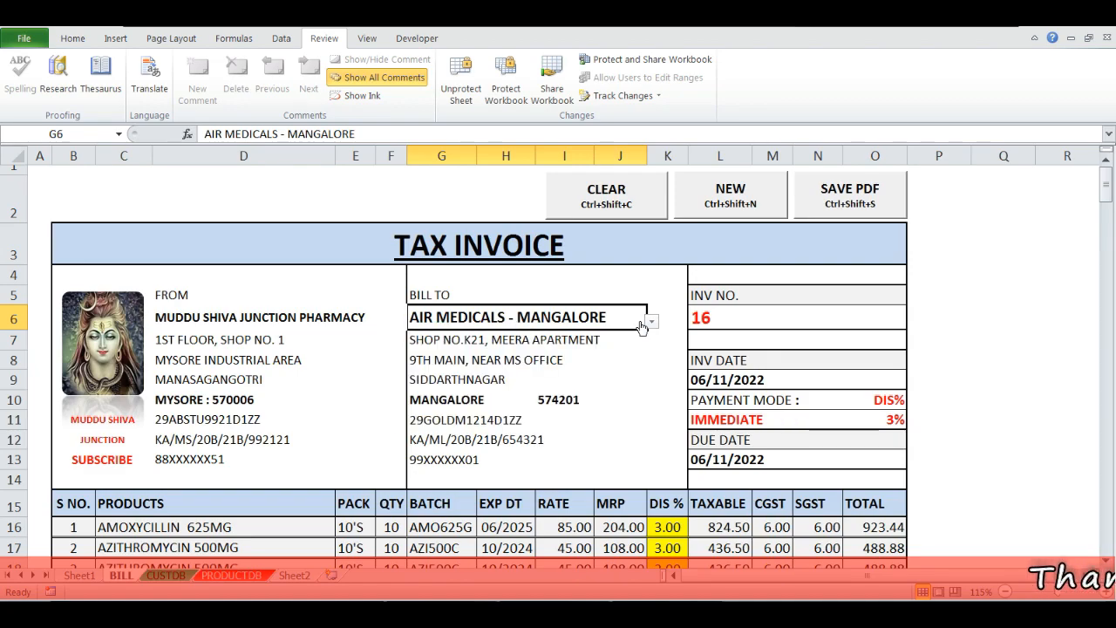
{"action": "left_click", "coordinate": [700, 320]}
{"action": "left_click", "coordinate": [731, 410]}
{"action": "scroll", "coordinate": [404, 418], "scroll_direction": "down", "scroll_amount": 4}
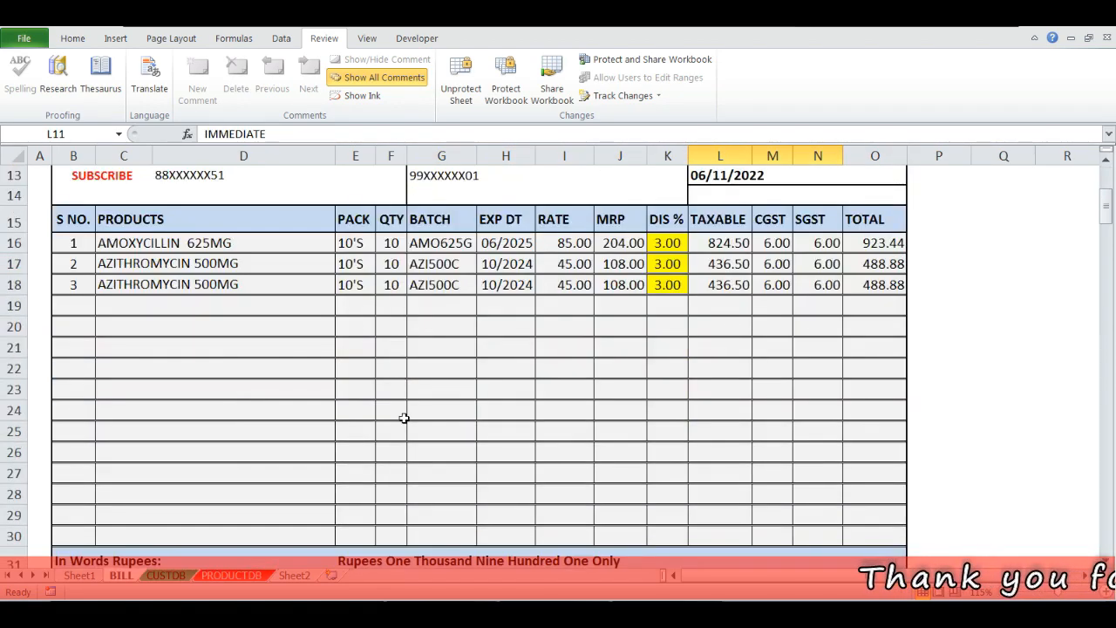
{"action": "left_click", "coordinate": [232, 248]}
{"action": "left_click", "coordinate": [206, 530], "text": "shift"}
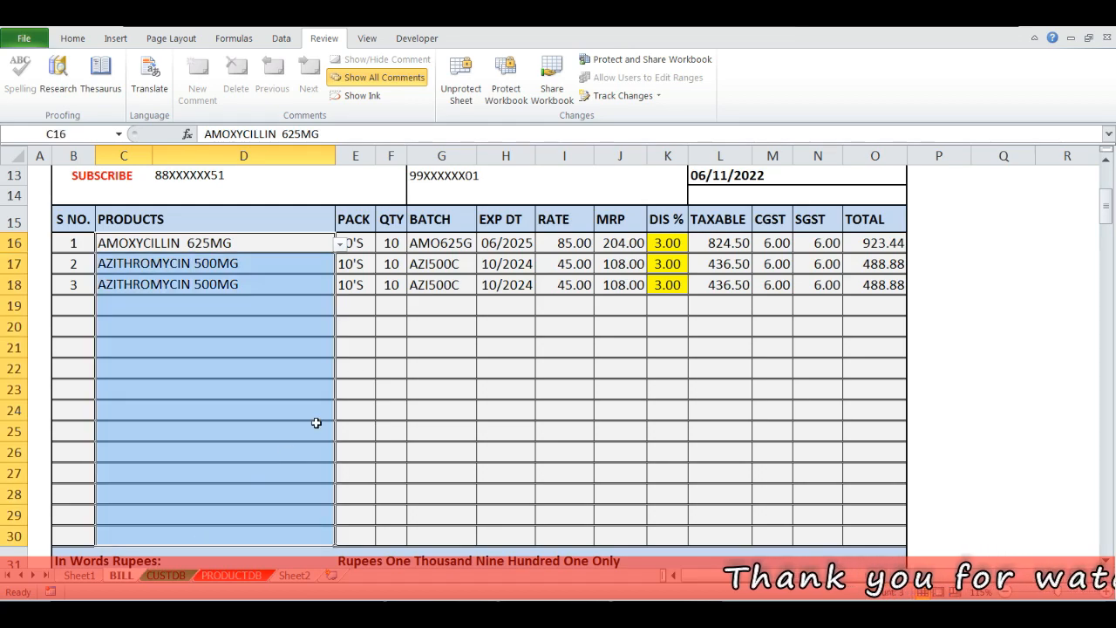
{"action": "left_click", "coordinate": [392, 244]}
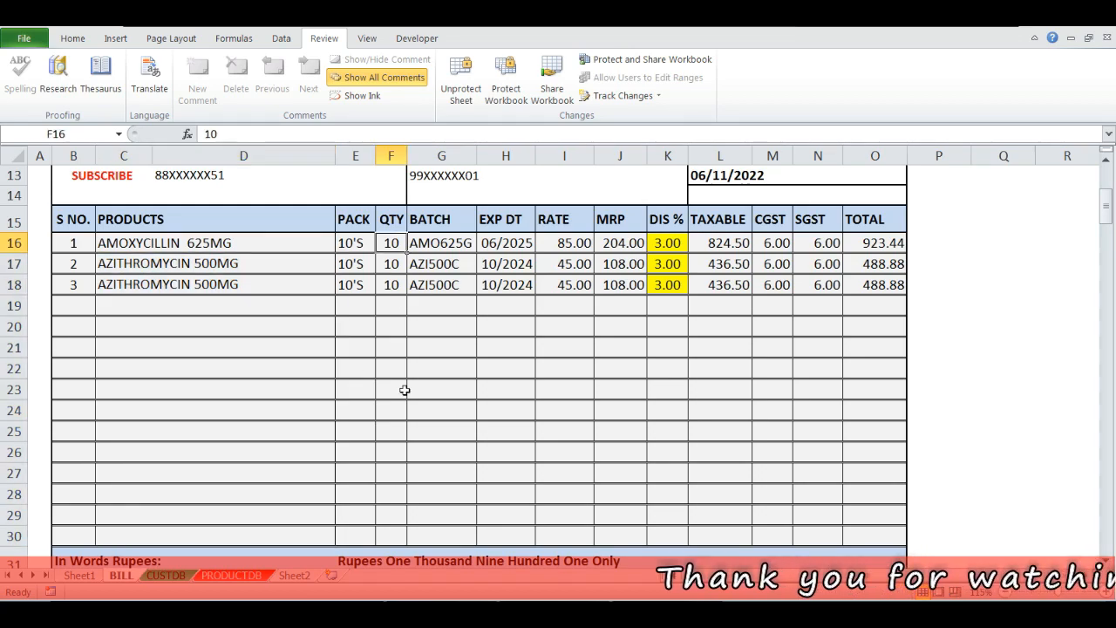
{"action": "left_click", "coordinate": [398, 534], "text": "shift"}
{"action": "scroll", "coordinate": [499, 465], "scroll_direction": "up", "scroll_amount": 4}
{"action": "left_click", "coordinate": [468, 320]}
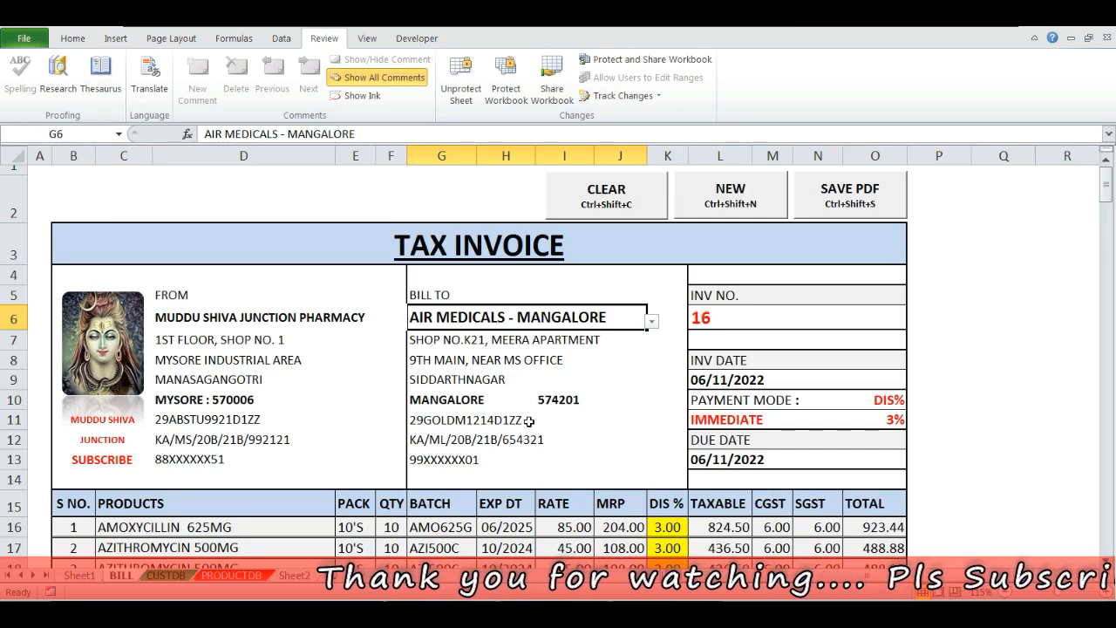
{"action": "key", "text": "Tab"}
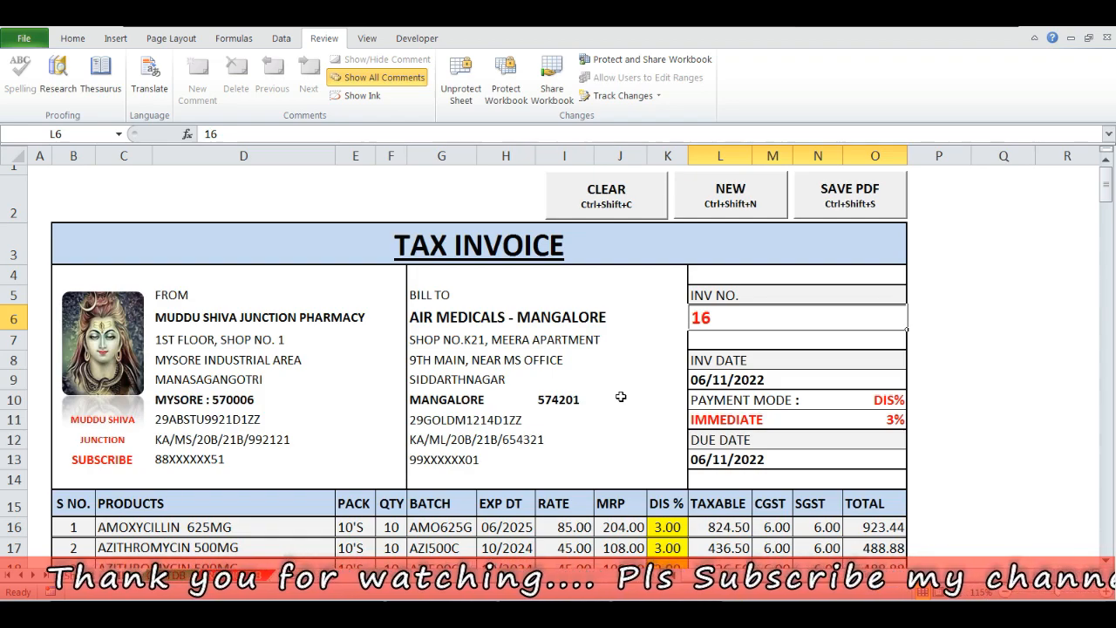
- Step through the protected bill's unlocked cells, from the invoice number through payment mode, products and quantities to F30, and back to the customer name
{"action": "key", "text": "Tab"}
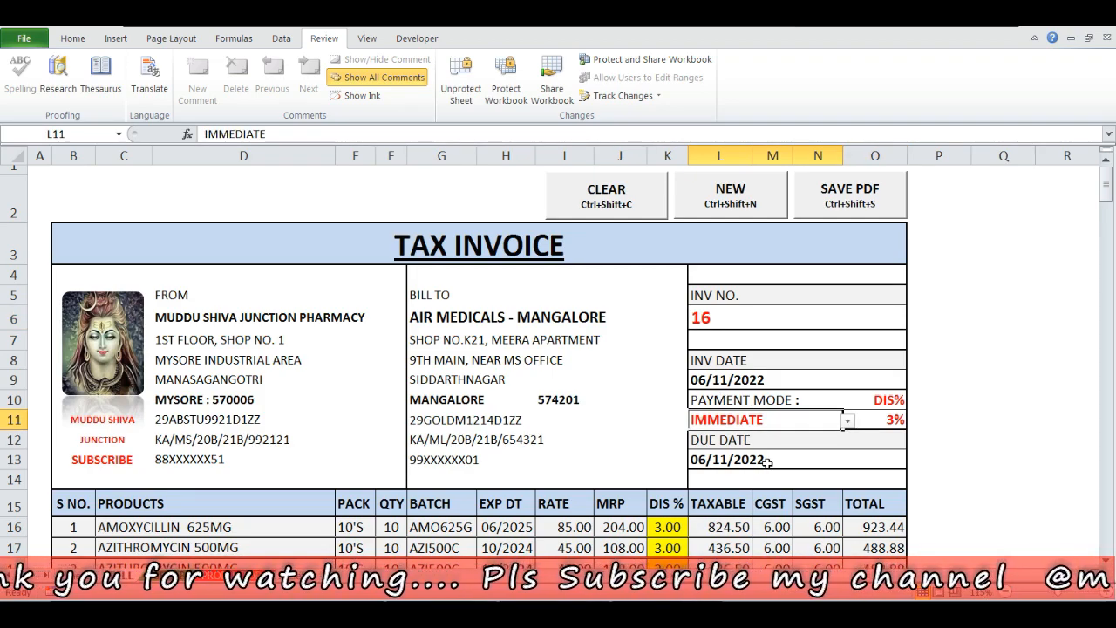
{"action": "key", "text": "Tab"}
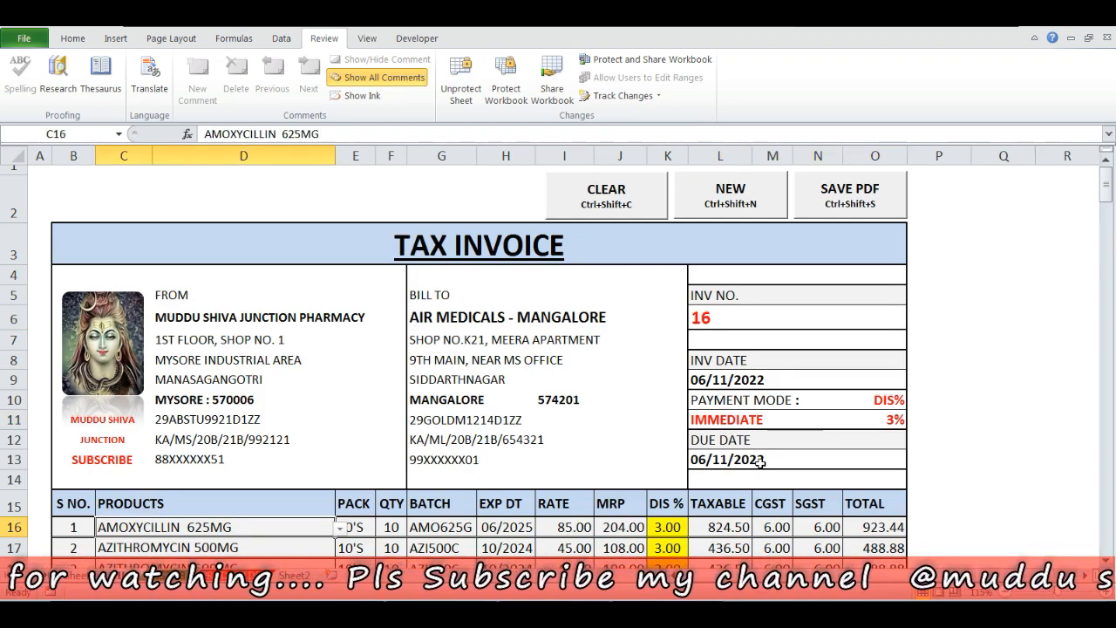
{"action": "scroll", "coordinate": [767, 462], "scroll_direction": "down", "scroll_amount": 3}
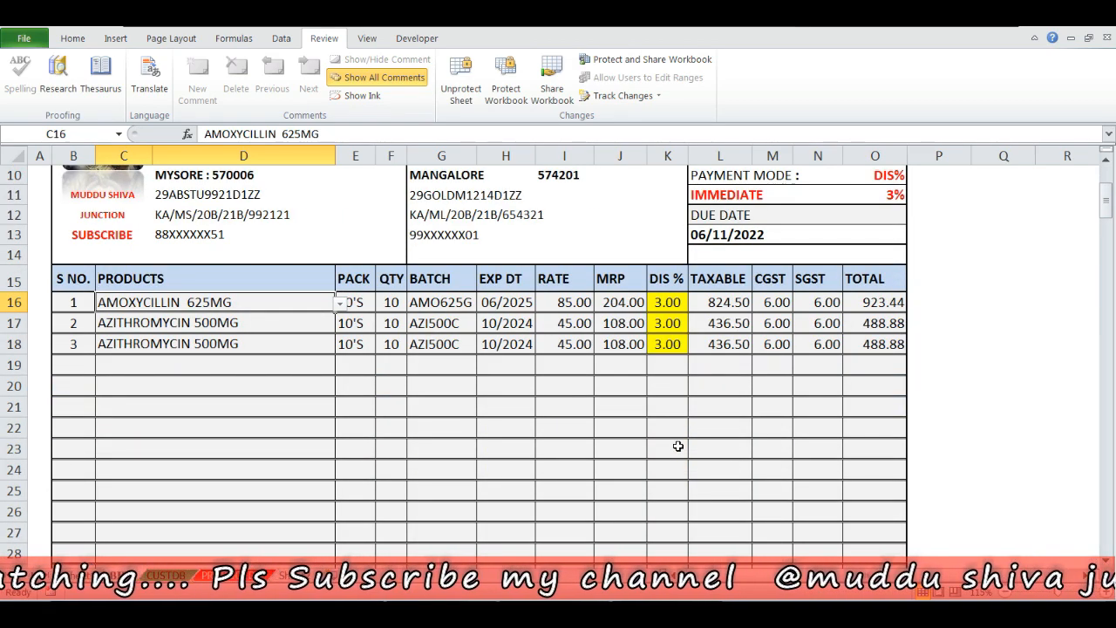
{"action": "key", "text": "Tab"}
{"action": "key", "text": "Tab"}
{"action": "key", "text": "Tab"}
{"action": "key", "text": "Tab"}
{"action": "key", "text": "Tab"}
{"action": "key", "text": "Tab"}
{"action": "key", "text": "Tab"}
{"action": "key", "text": "Tab"}
{"action": "key", "text": "Tab"}
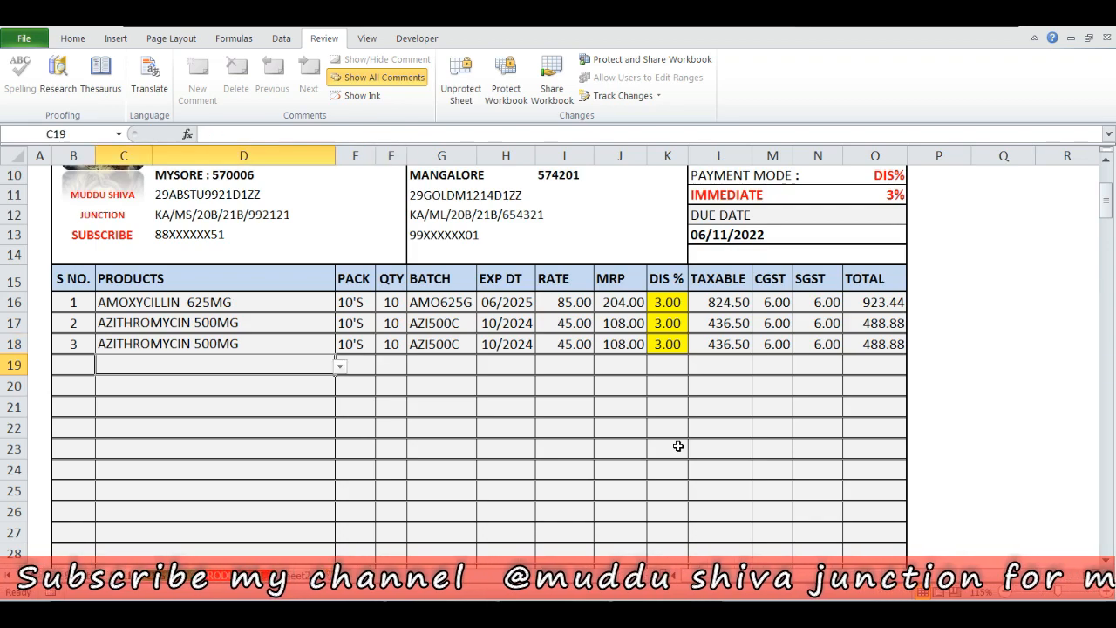
{"action": "key", "text": "Tab"}
{"action": "key", "text": "Tab"}
{"action": "key", "text": "Tab"}
{"action": "key", "text": "Tab"}
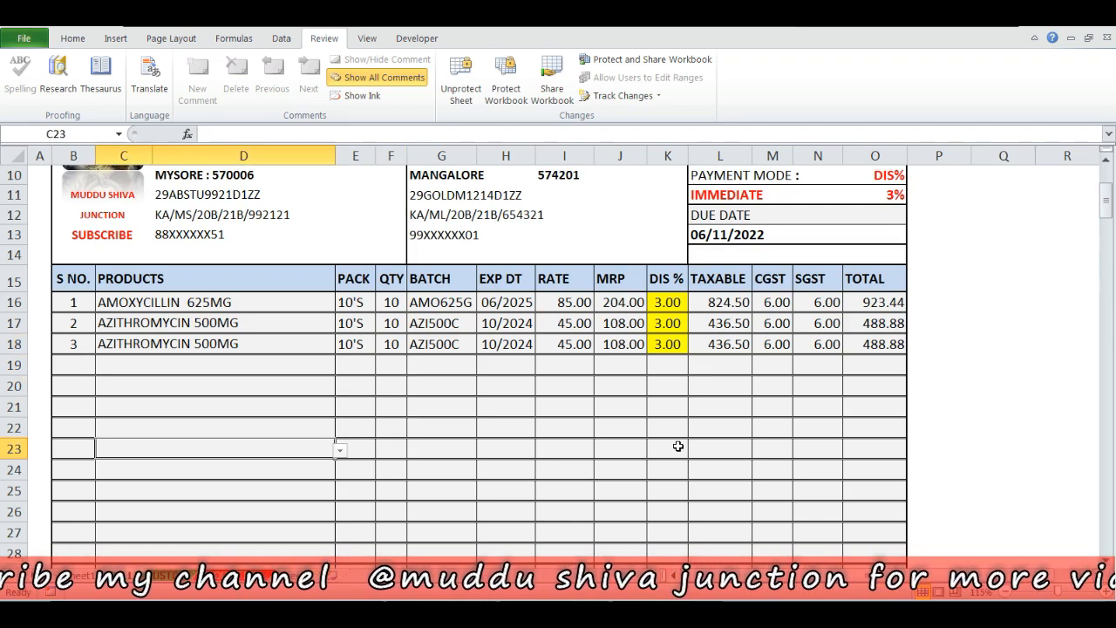
{"action": "key", "text": "Tab"}
{"action": "key", "text": "Tab"}
{"action": "key", "text": "Tab"}
{"action": "key", "text": "Tab"}
{"action": "key", "text": "Tab"}
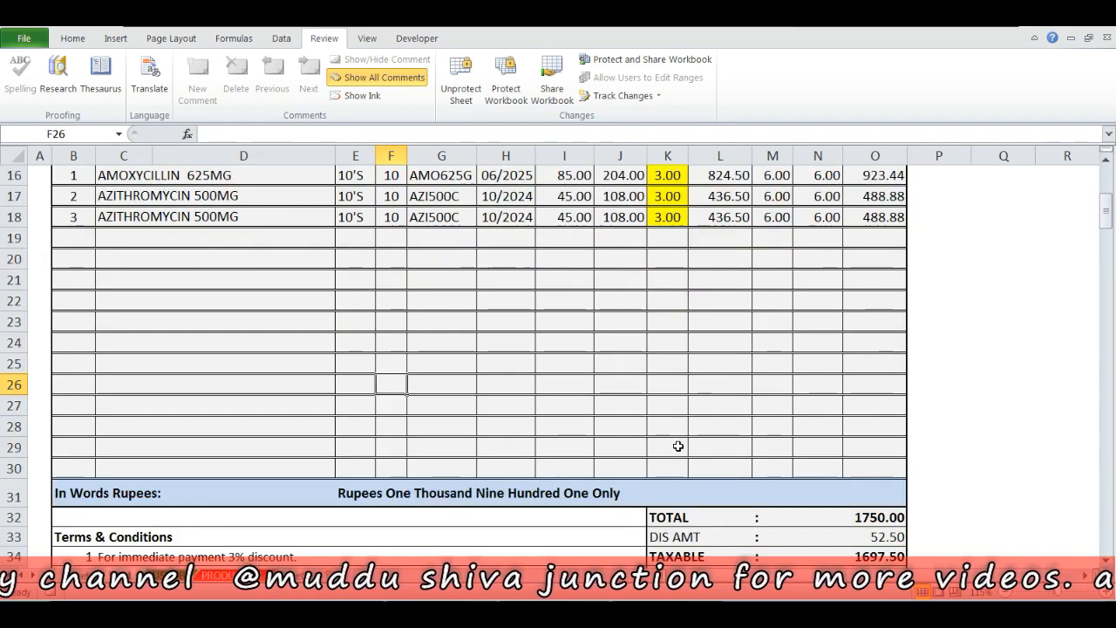
{"action": "key", "text": "Tab"}
{"action": "key", "text": "Tab"}
{"action": "key", "text": "Tab"}
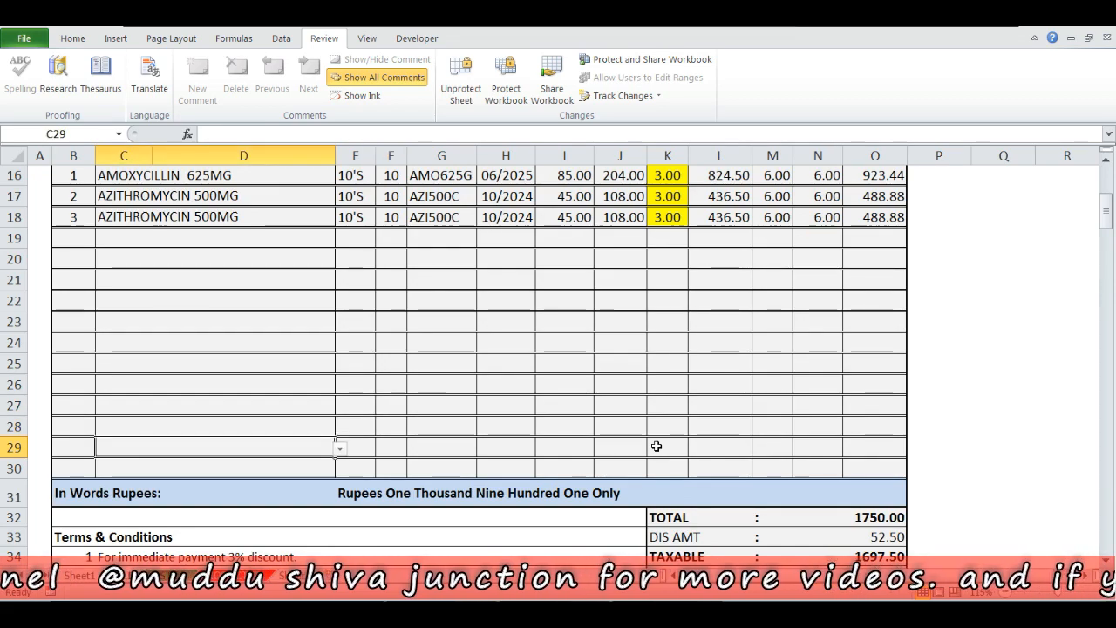
{"action": "key", "text": "Tab"}
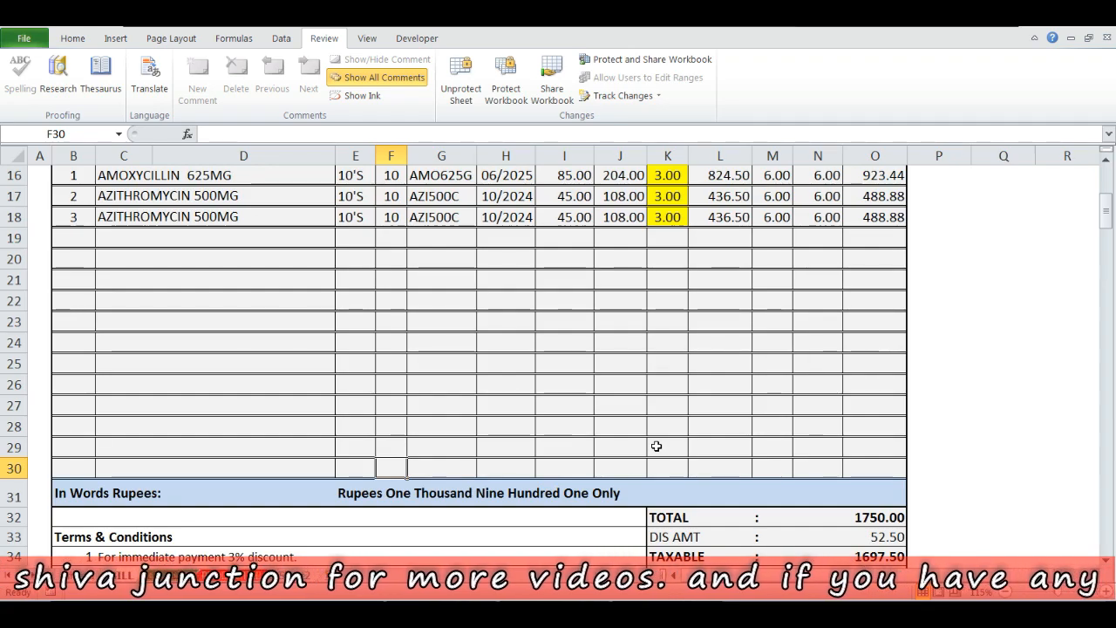
{"action": "key", "text": "Tab"}
- Run the NEW macro to advance the invoice number, export the bill with the SAVE PDF macro, and check the PDF before closing it
{"action": "scroll", "coordinate": [540, 244], "scroll_direction": "up", "scroll_amount": 2}
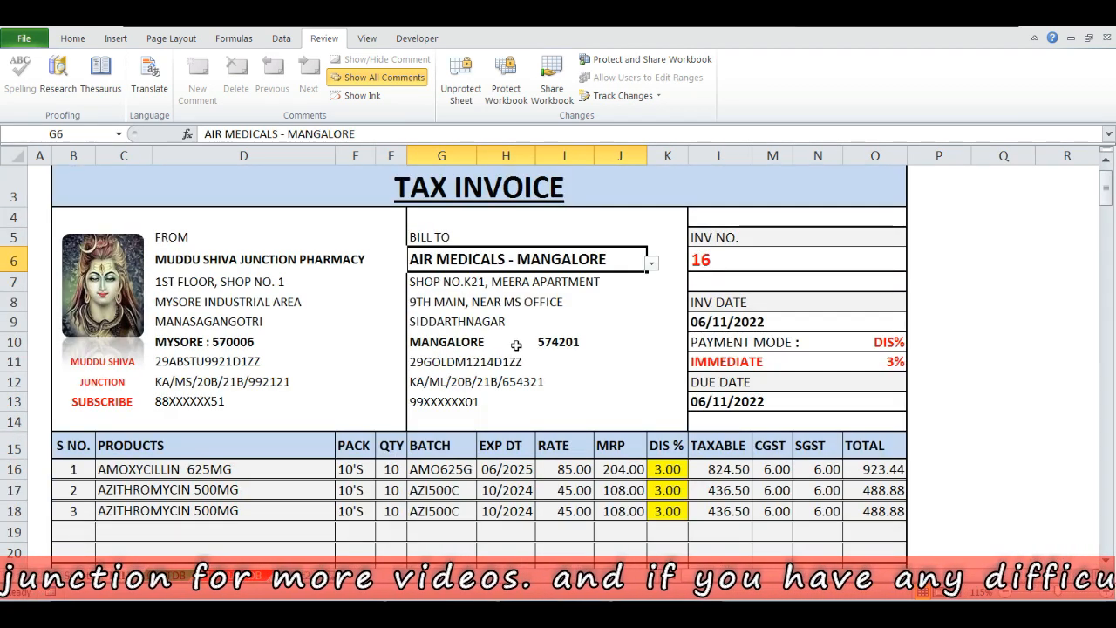
{"action": "left_click", "coordinate": [722, 210]}
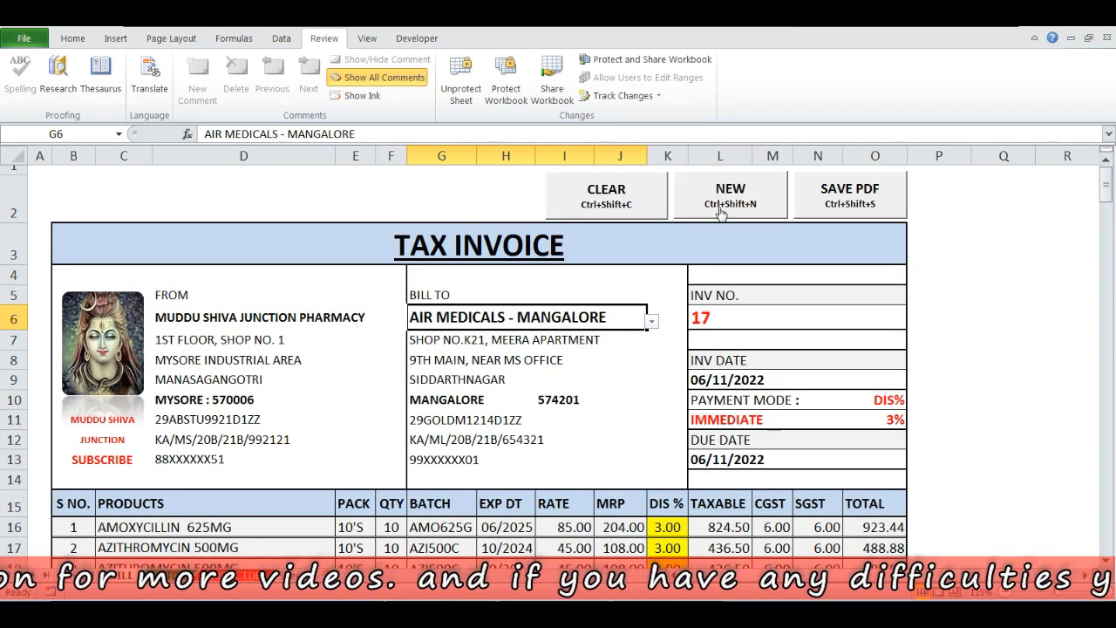
{"action": "left_click", "coordinate": [845, 197]}
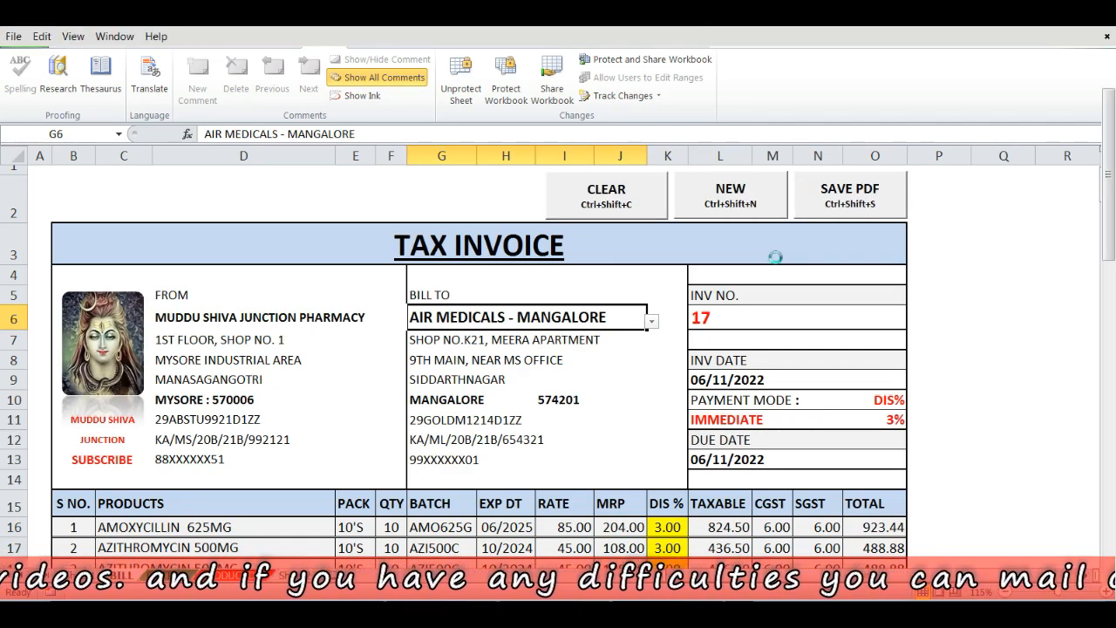
{"action": "scroll", "coordinate": [685, 352], "scroll_direction": "down", "scroll_amount": 10}
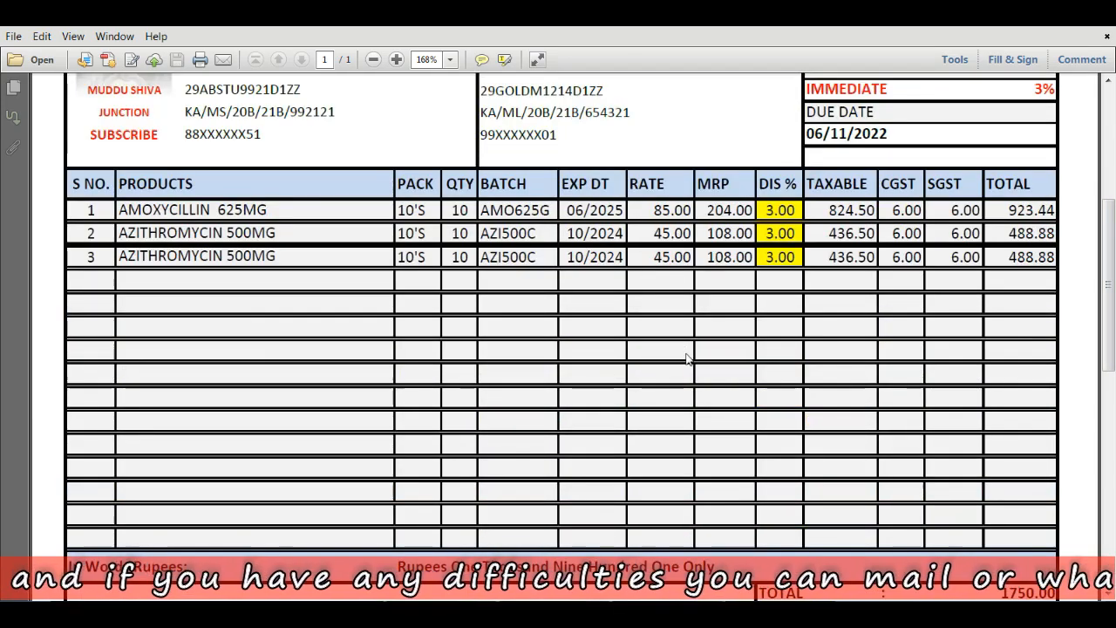
{"action": "scroll", "coordinate": [685, 352], "scroll_direction": "up", "scroll_amount": 10}
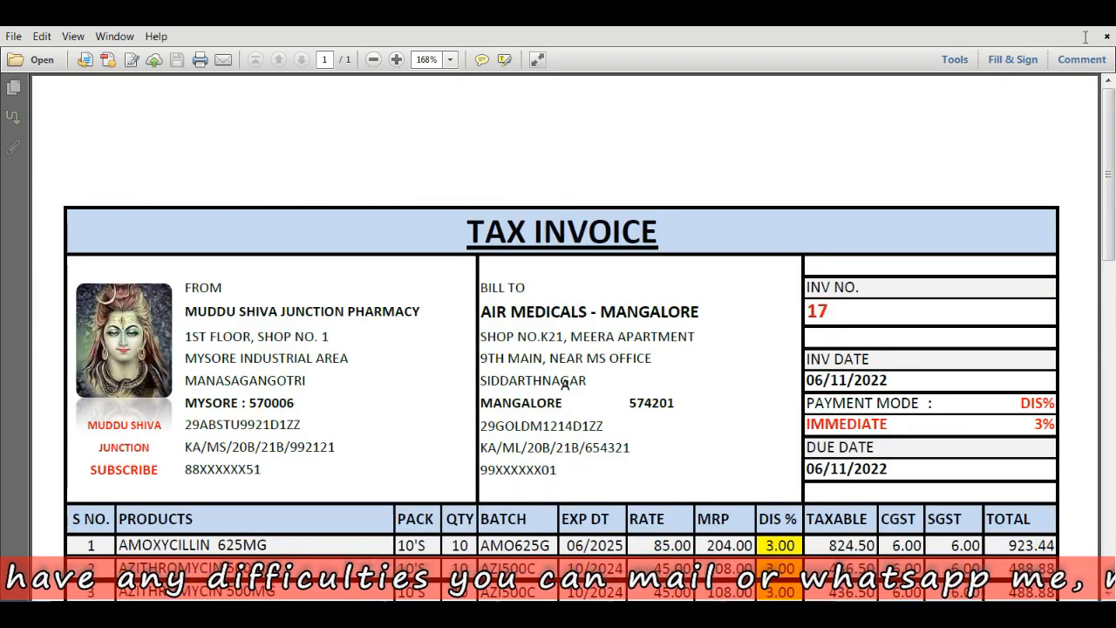
{"action": "left_click", "coordinate": [1095, 26]}
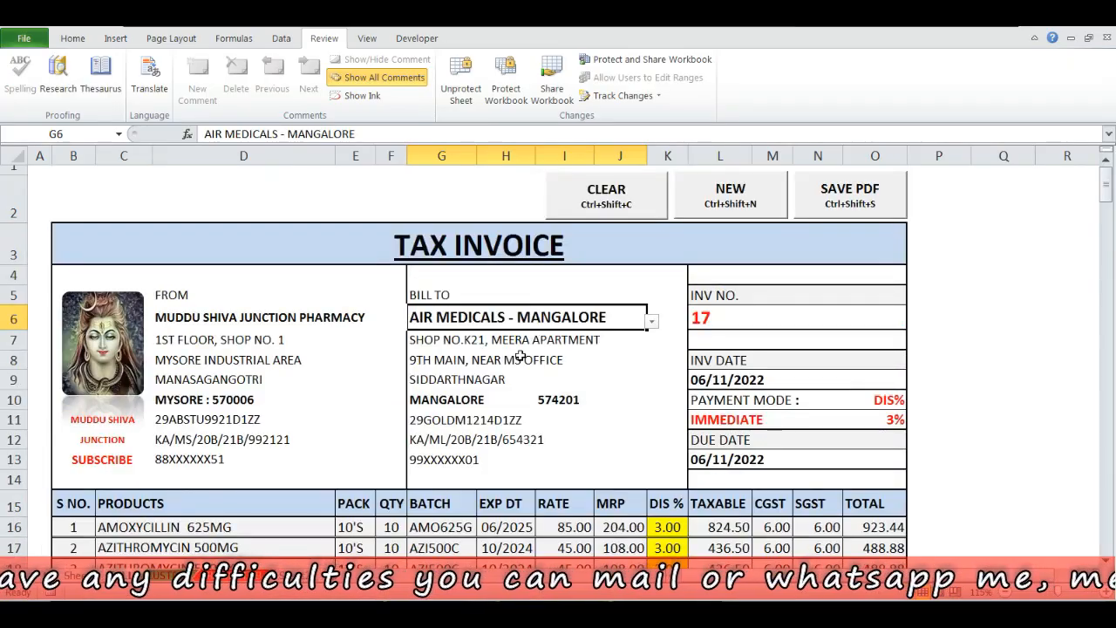
- Recheck access to the customer name, invoice number and payment mode cells in the header of the protected bill
{"action": "scroll", "coordinate": [524, 347], "scroll_direction": "down", "scroll_amount": 2}
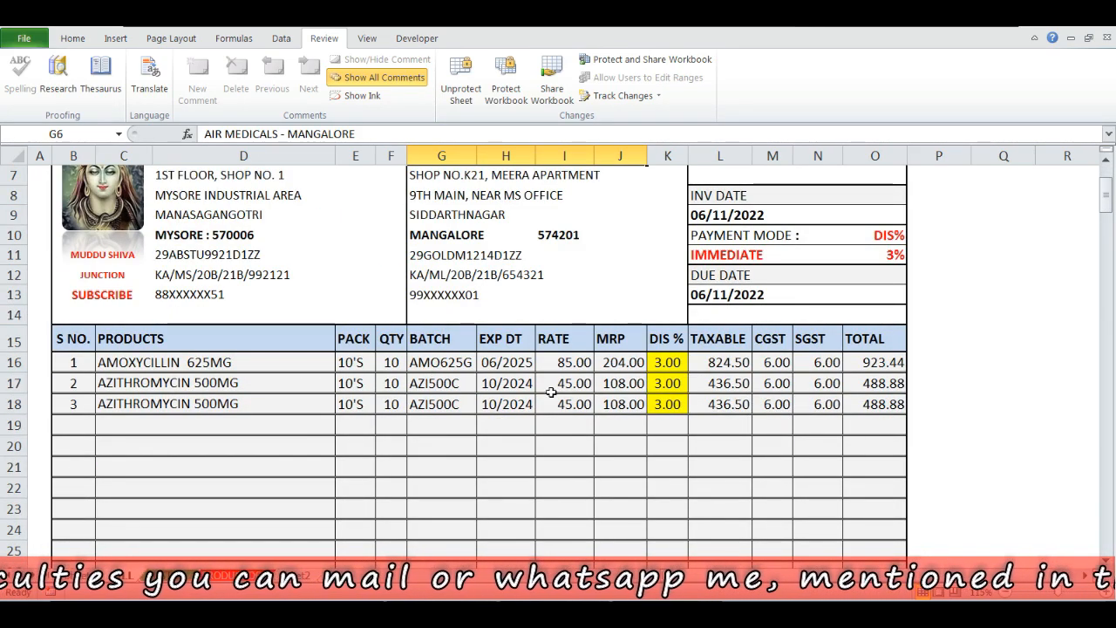
{"action": "scroll", "coordinate": [507, 374], "scroll_direction": "up", "scroll_amount": 1}
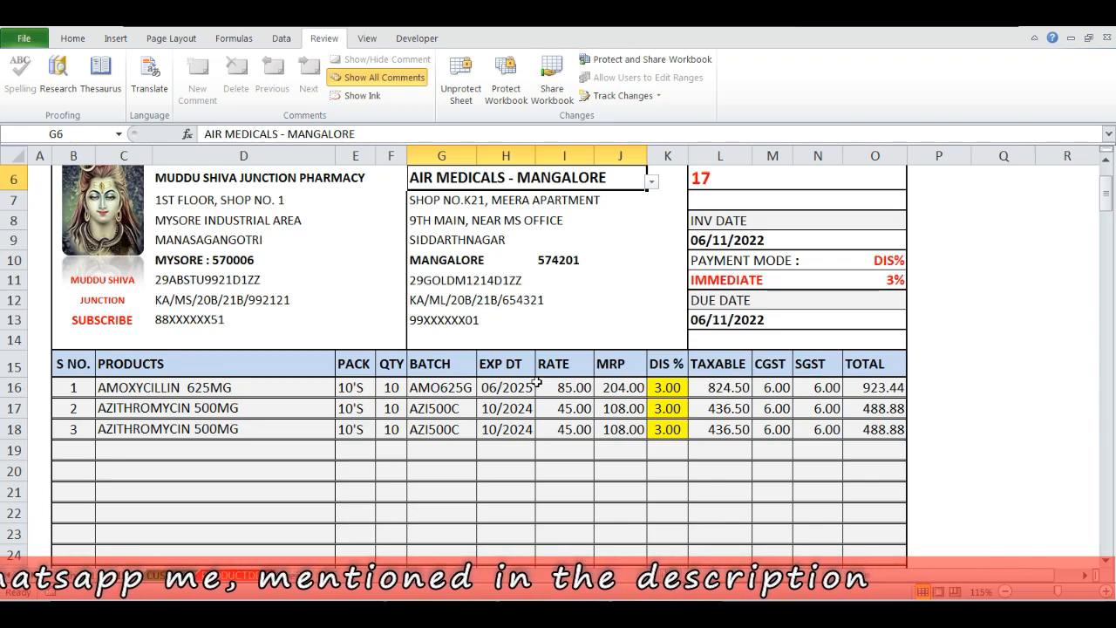
{"action": "scroll", "coordinate": [537, 382], "scroll_direction": "up", "scroll_amount": 1}
{"action": "key", "text": "alt+Down"}
{"action": "key", "text": "Escape"}
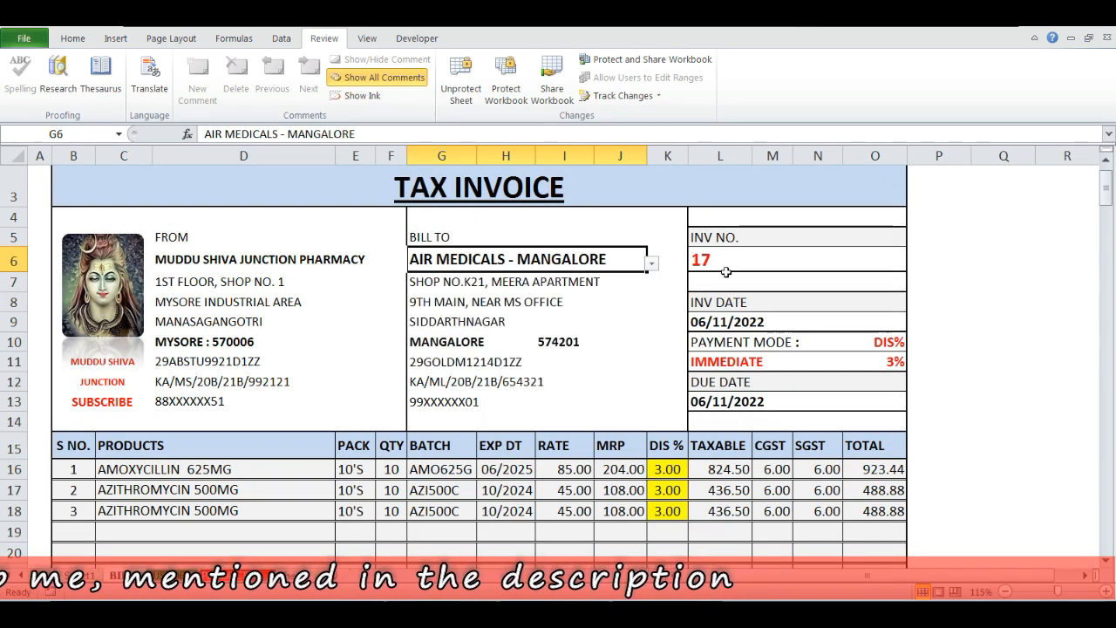
{"action": "left_click", "coordinate": [731, 259]}
{"action": "left_click", "coordinate": [746, 362]}
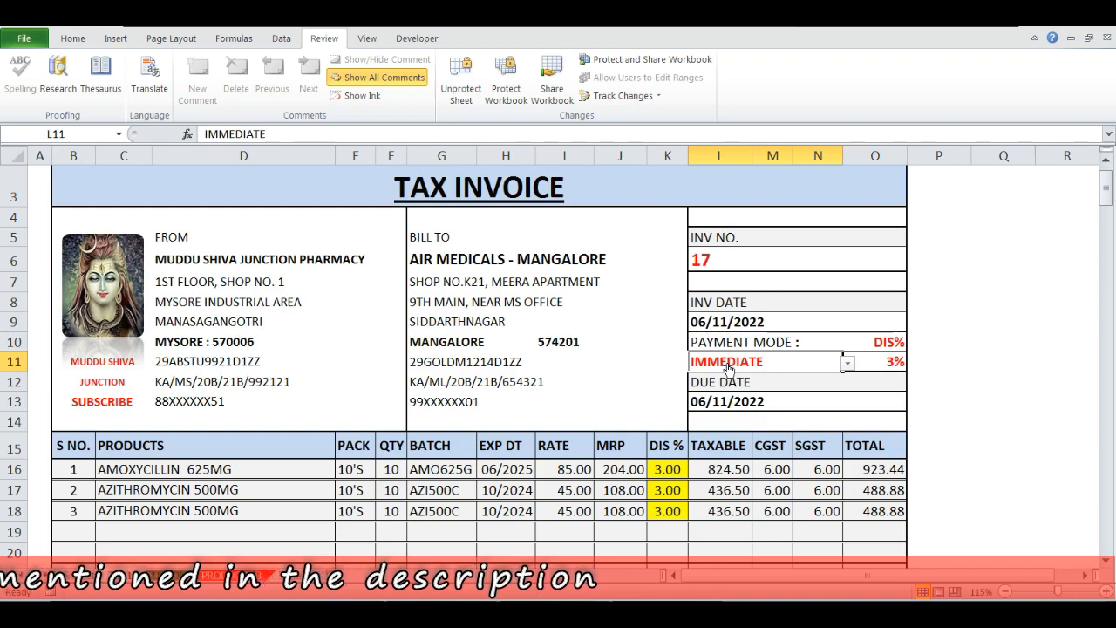
- Recheck access to the product cells in rows 16 to 30 and the quantity cells F16 and F30
{"action": "scroll", "coordinate": [729, 370], "scroll_direction": "down", "scroll_amount": 4}
{"action": "left_click_drag", "start_coordinate": [165, 203], "coordinate": [165, 243]}
{"action": "key", "text": "alt+Down"}
{"action": "key", "text": "Escape"}
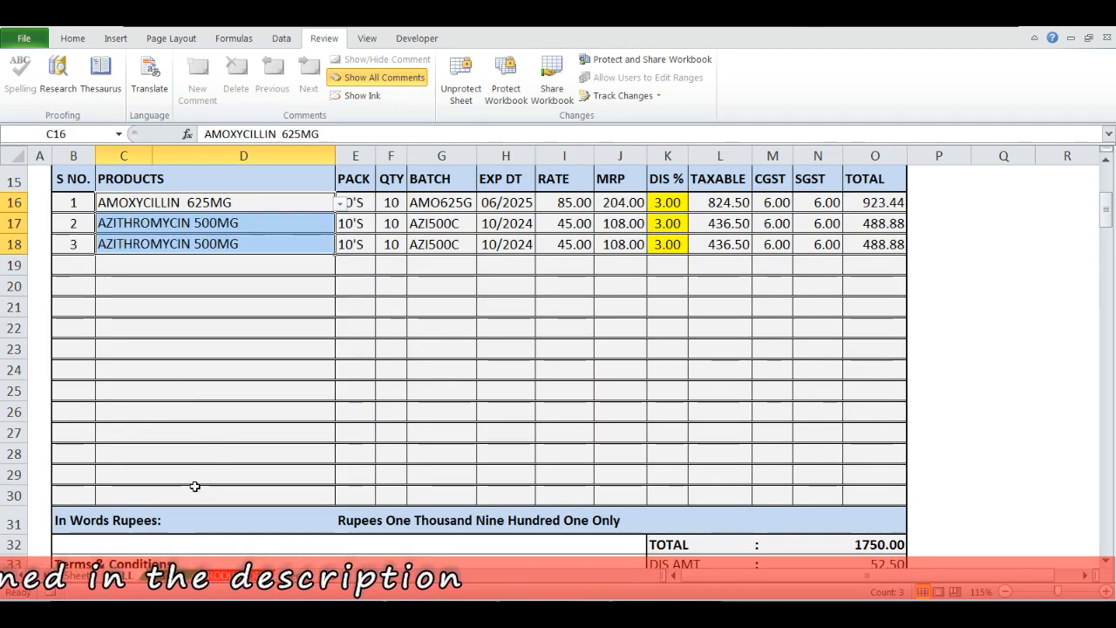
{"action": "left_click", "coordinate": [199, 495]}
{"action": "left_click", "coordinate": [396, 213]}
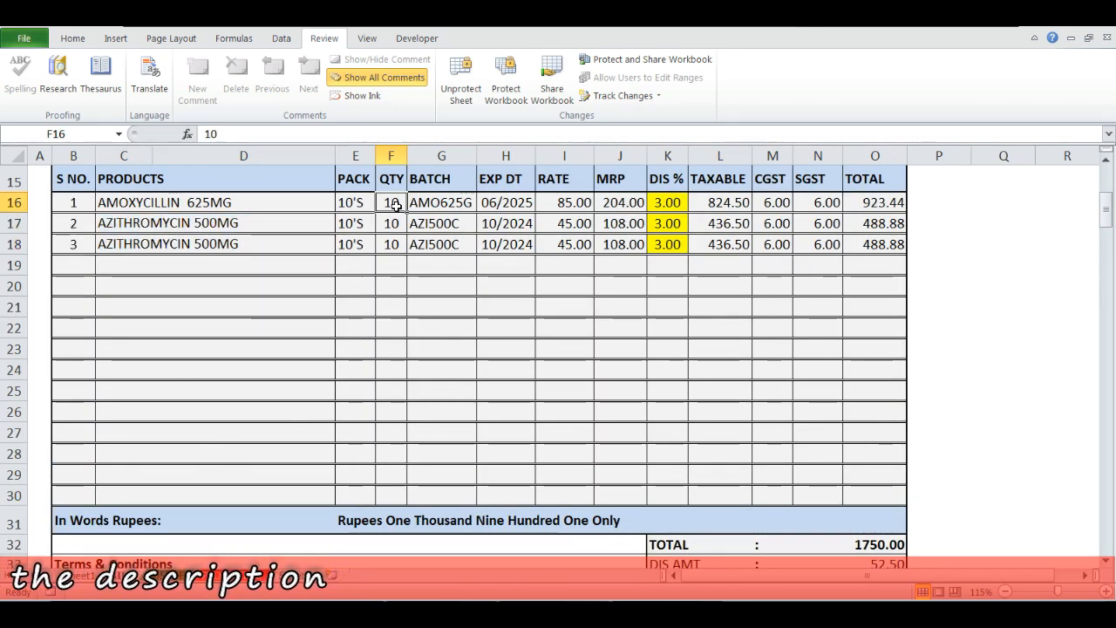
{"action": "left_click", "coordinate": [393, 492]}
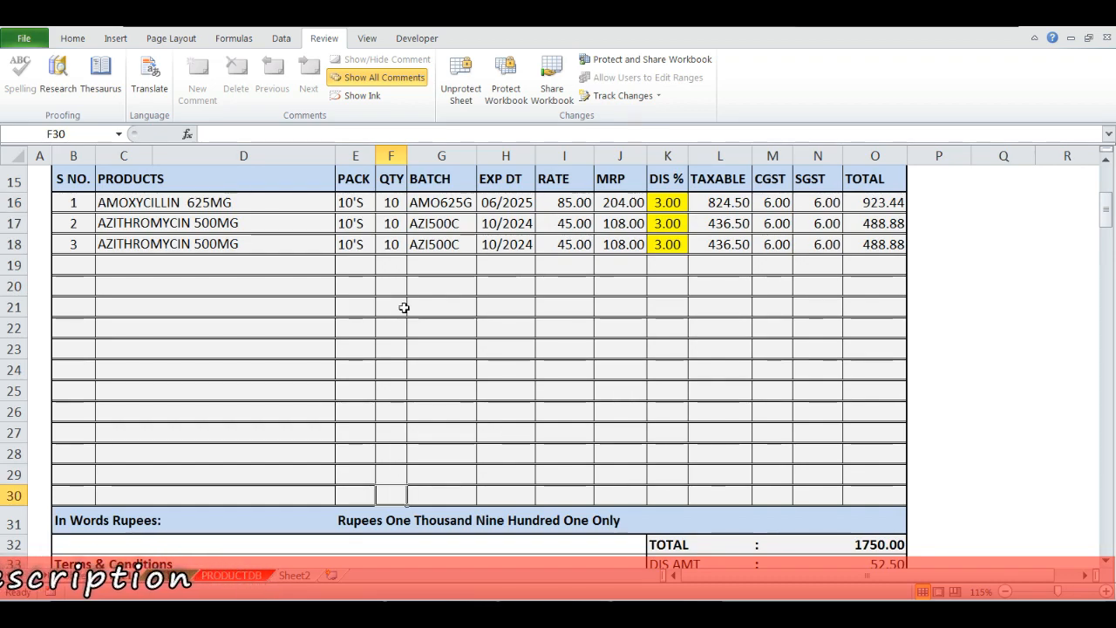
{"action": "scroll", "coordinate": [567, 412], "scroll_direction": "up", "scroll_amount": 5}
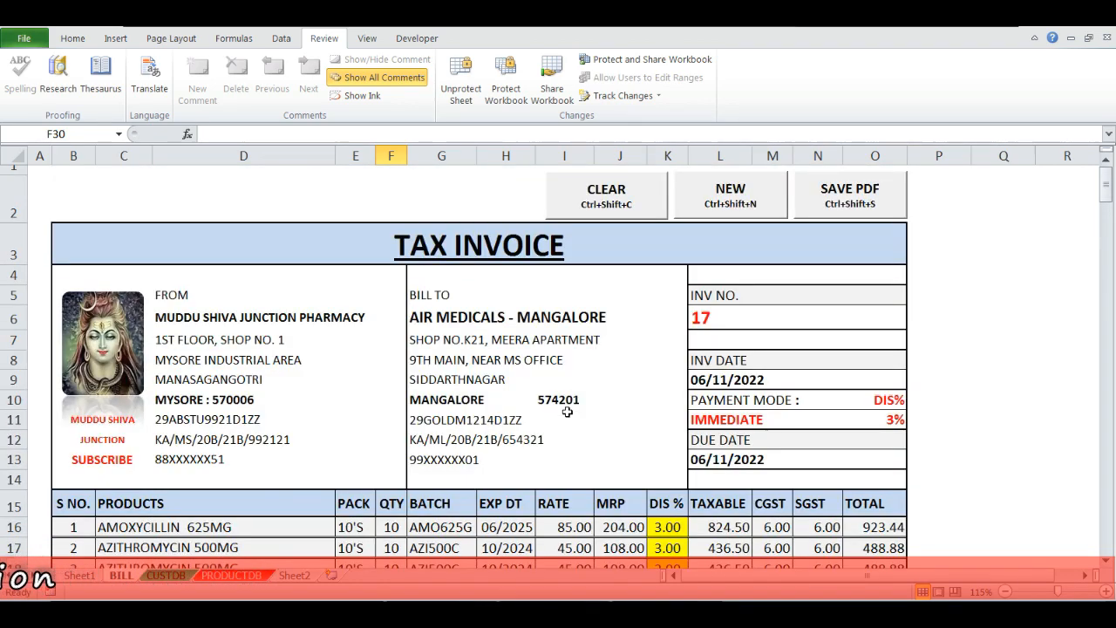